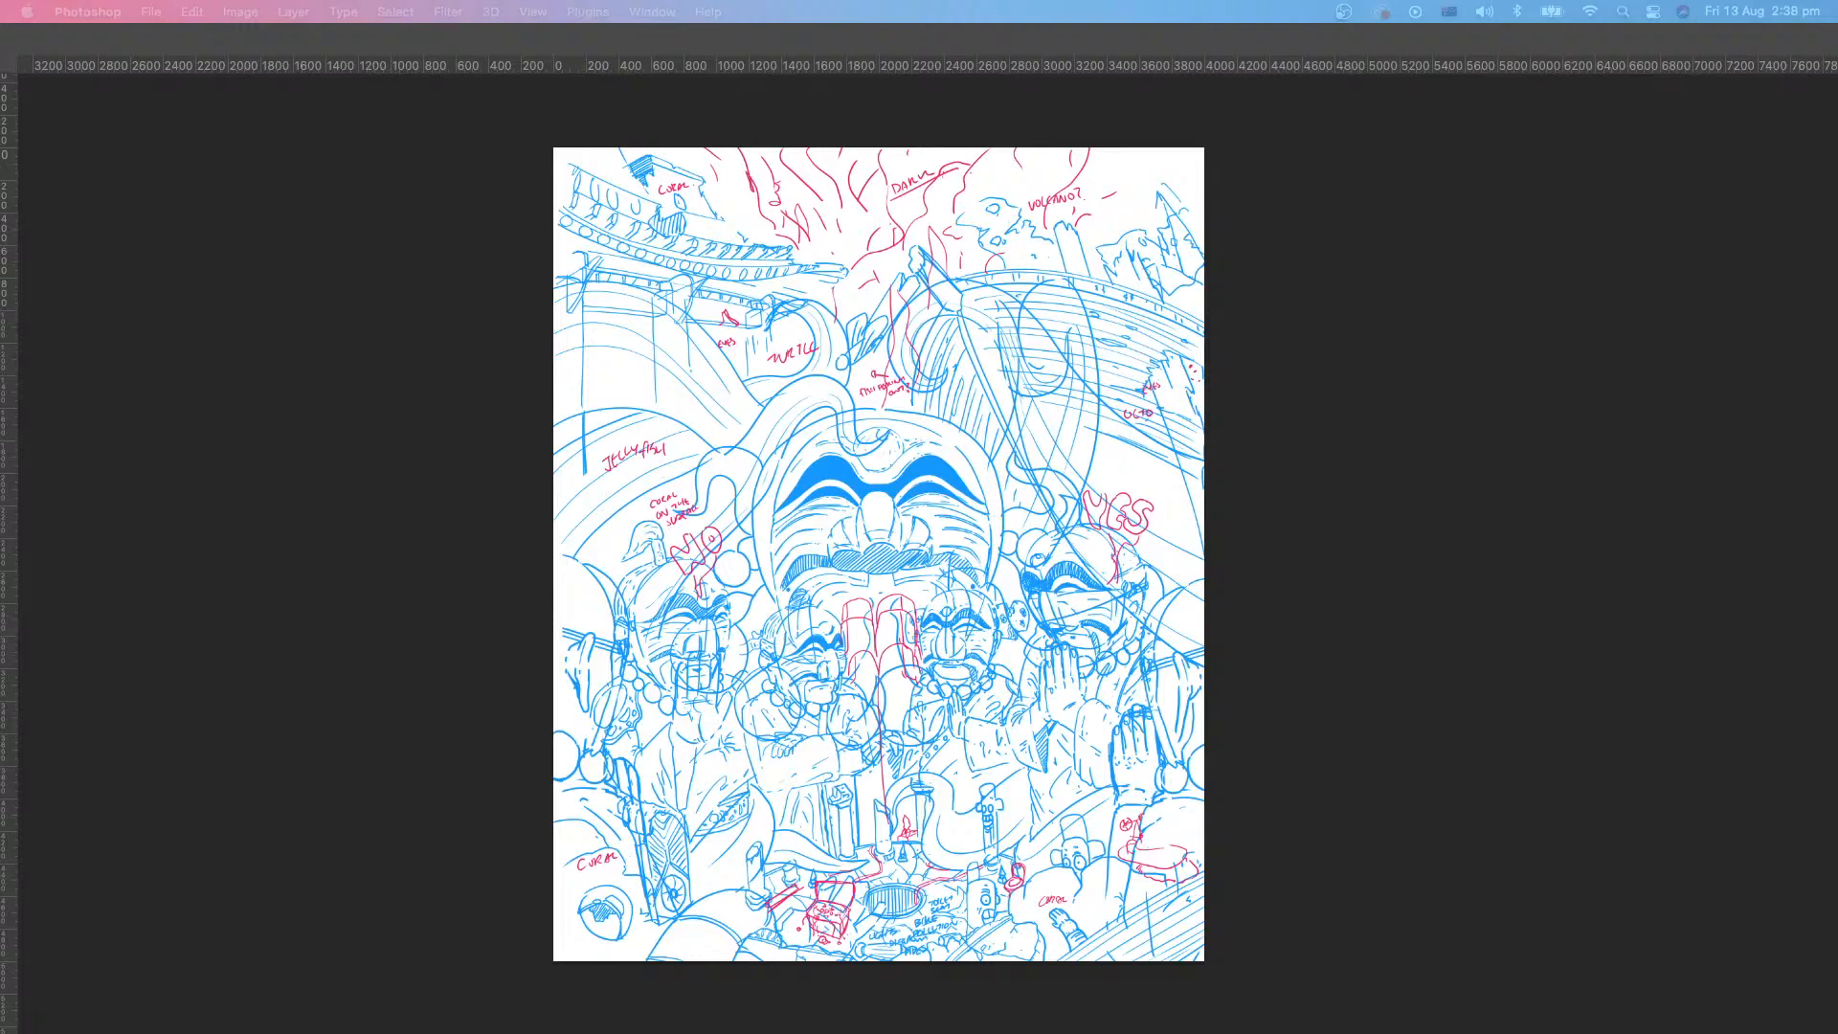
# Step: Examine the lower-right area of the sketch around the pink coral, bike and ring annotations
pyautogui.press('Tab')
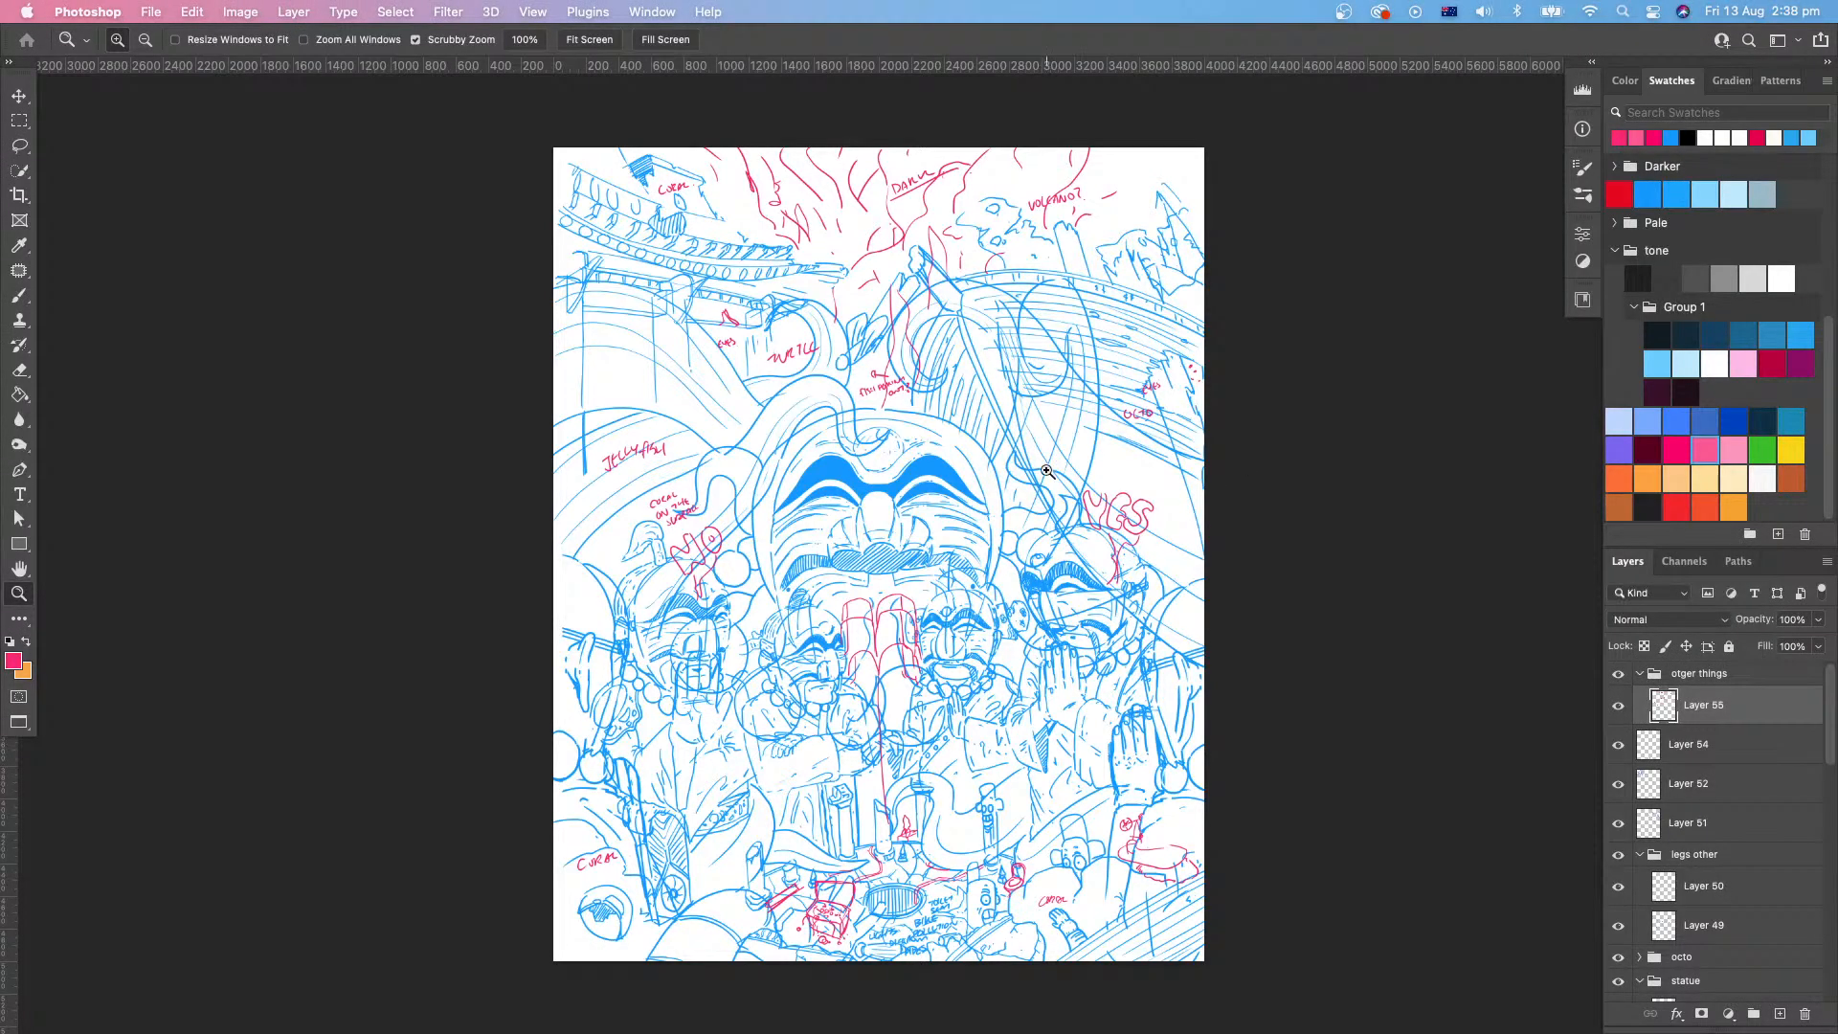
pyautogui.moveTo(1034, 611); pyautogui.dragTo(1141, 595)
pyautogui.scroll(-5, 1140, 595)
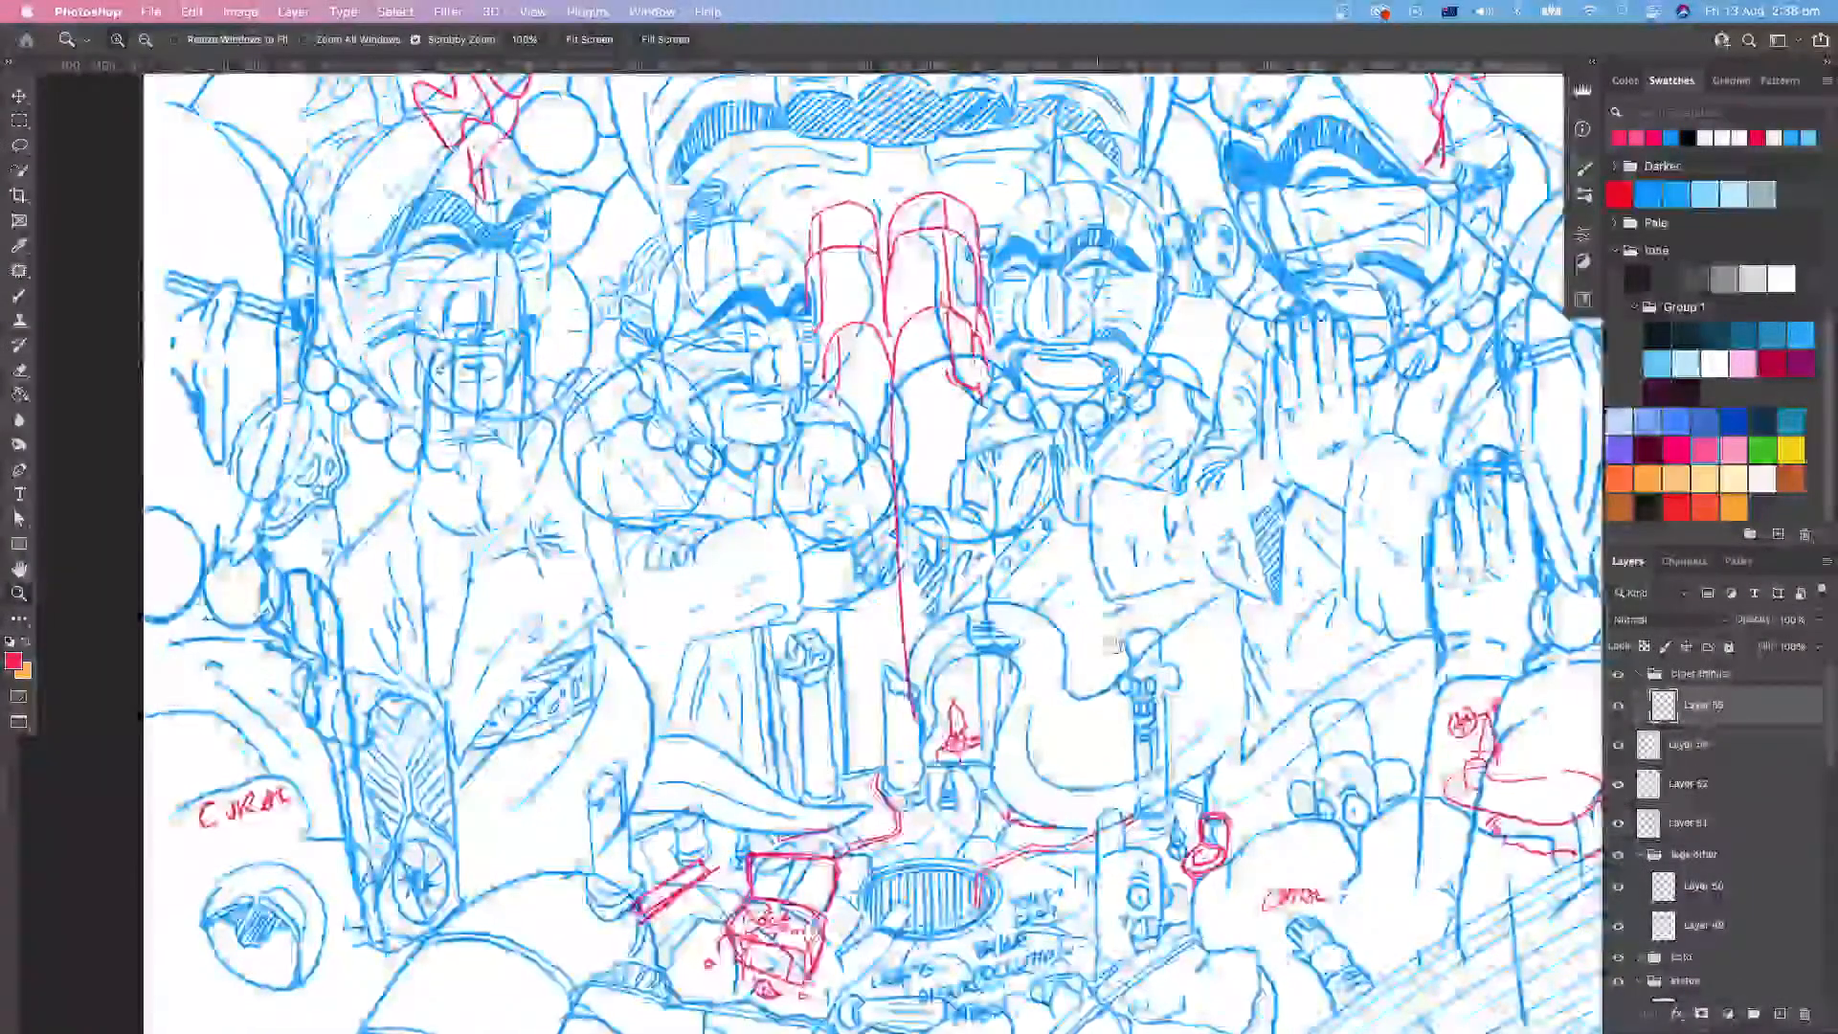
pyautogui.scroll(-7, 1111, 643)
pyautogui.moveTo(1110, 768)
pyautogui.mouseDown()
pyautogui.moveTo(1159, 716)
pyautogui.moveTo(1044, 656)
pyautogui.moveTo(931, 733)
pyautogui.moveTo(1109, 716)
pyautogui.mouseUp()
pyautogui.press('b')
pyautogui.moveTo(1109, 716); pyautogui.dragTo(837, 897)
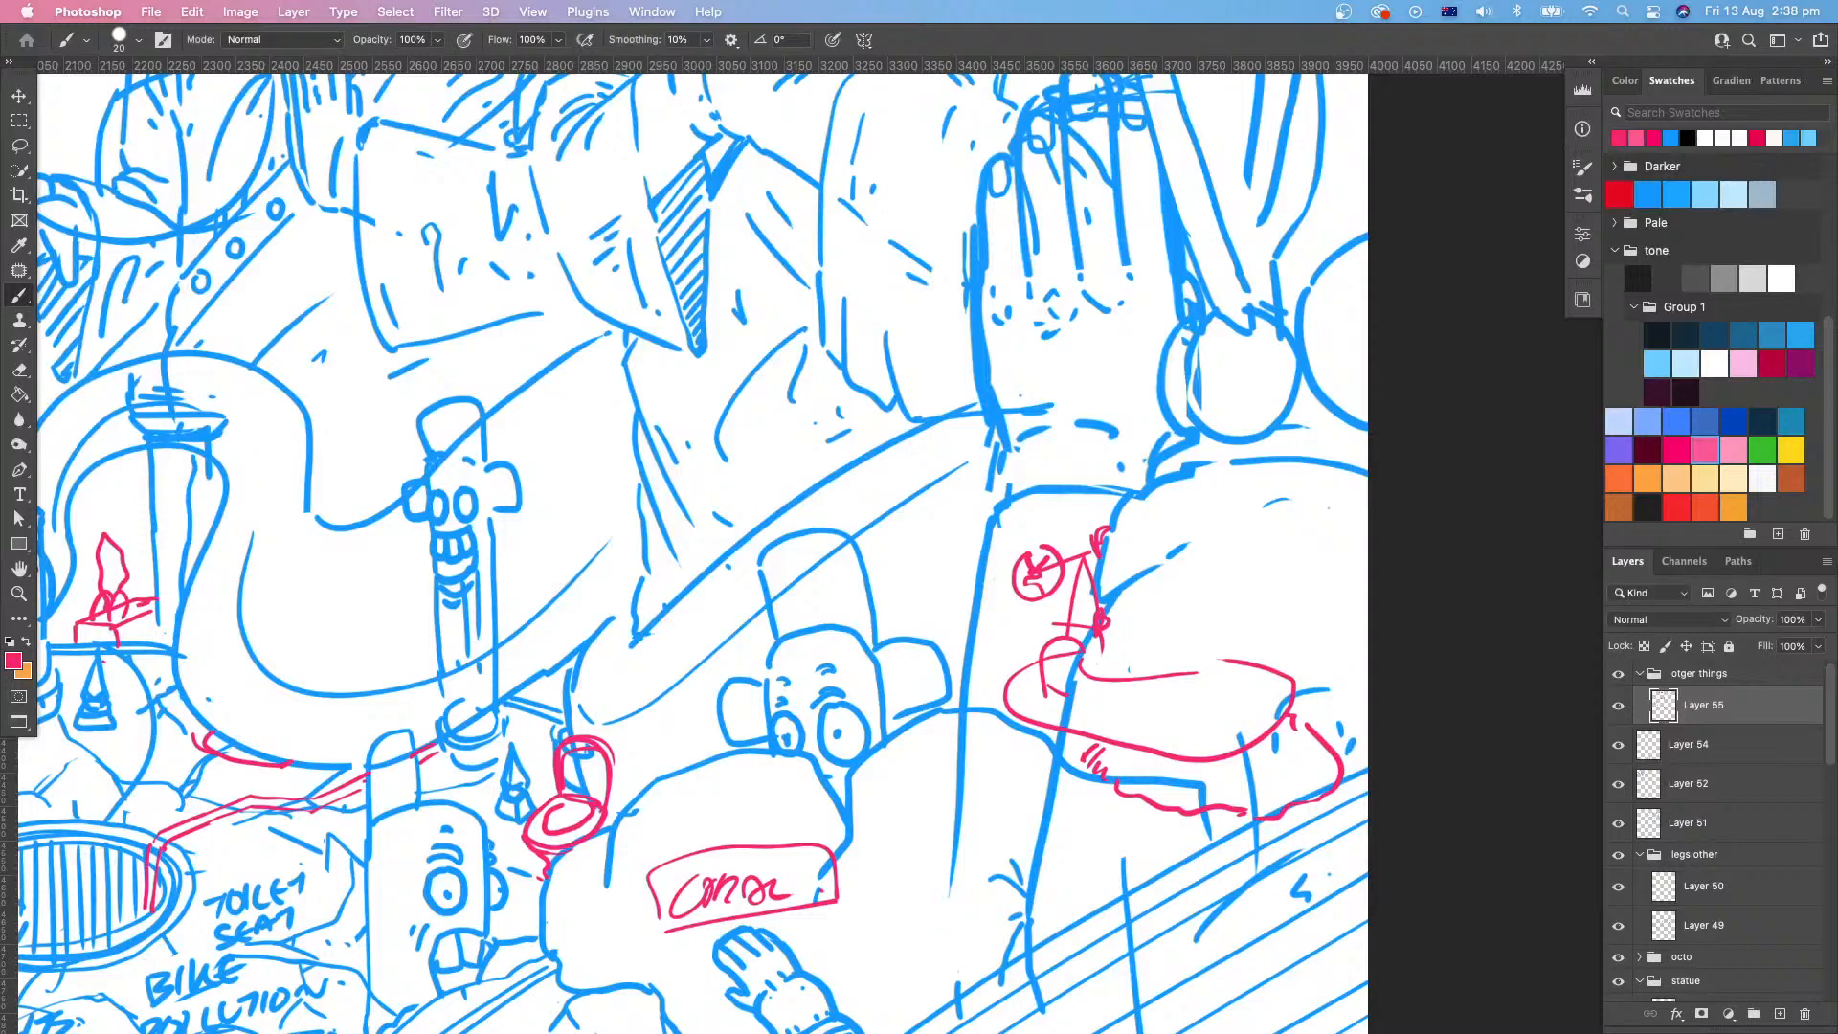
pyautogui.press('Tab')
pyautogui.hotkey('ctrl', 'Up')
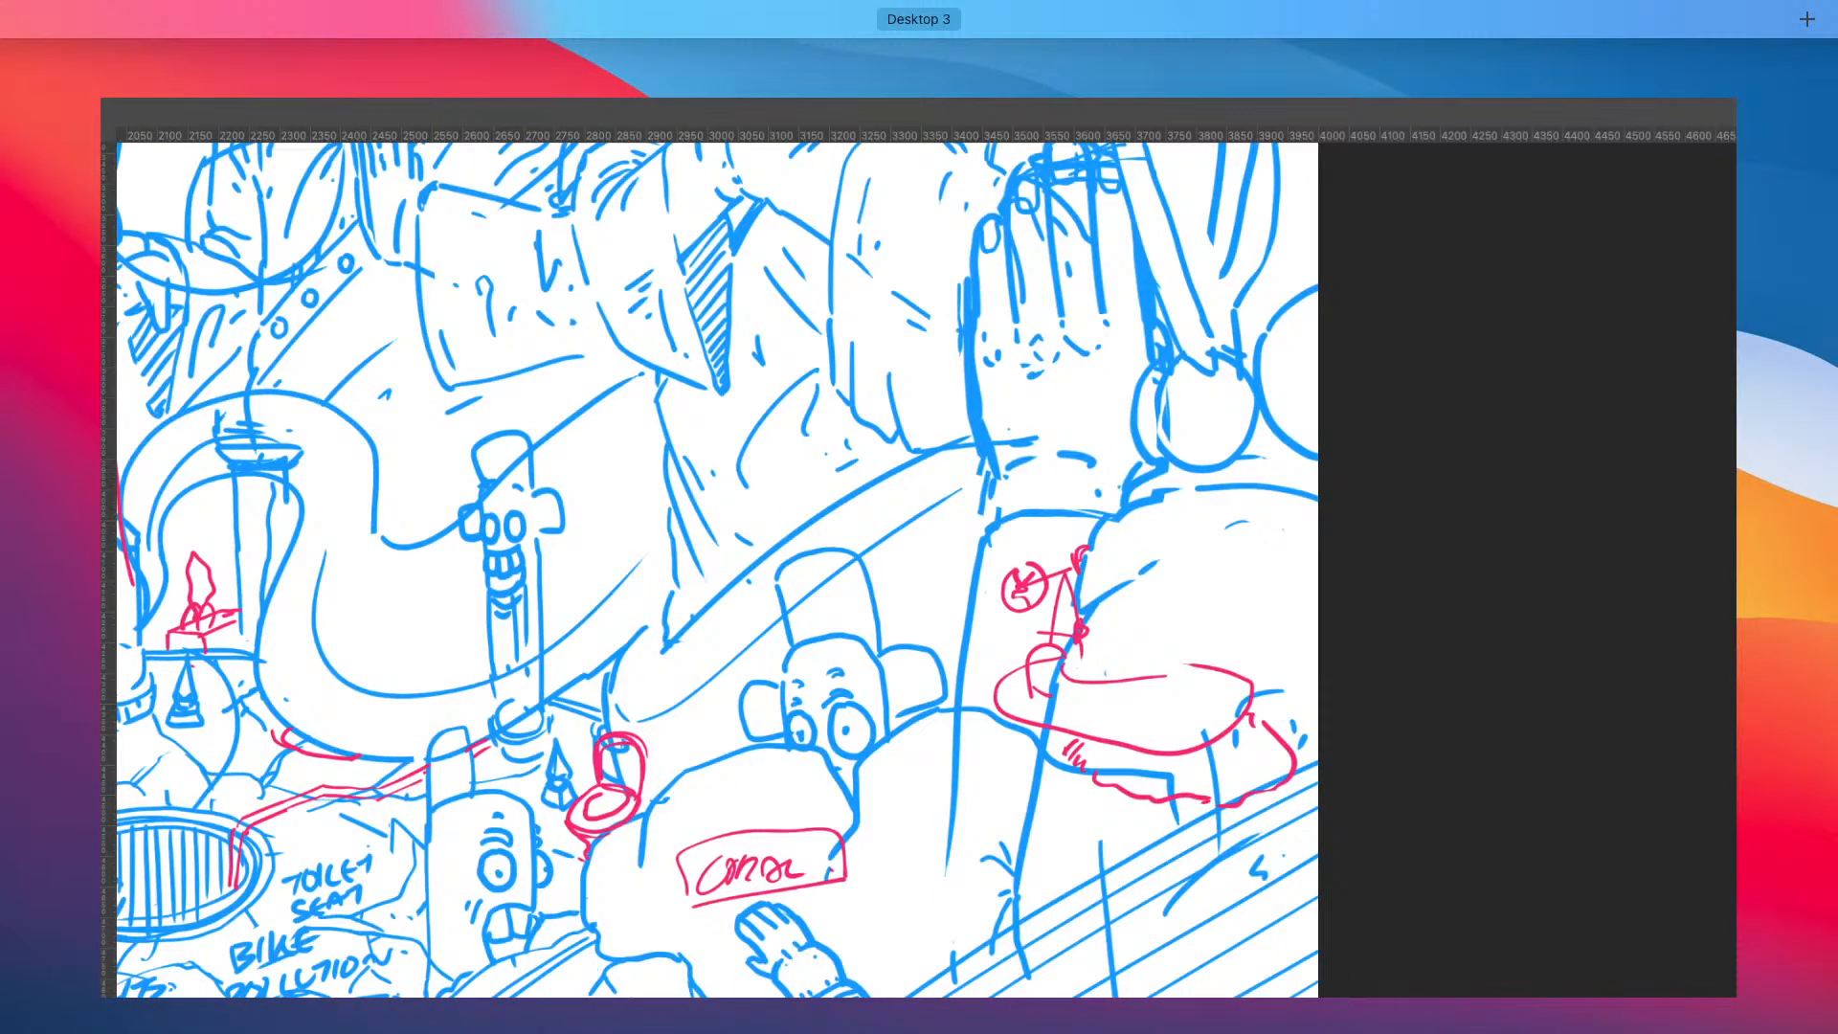
pyautogui.press('Escape')
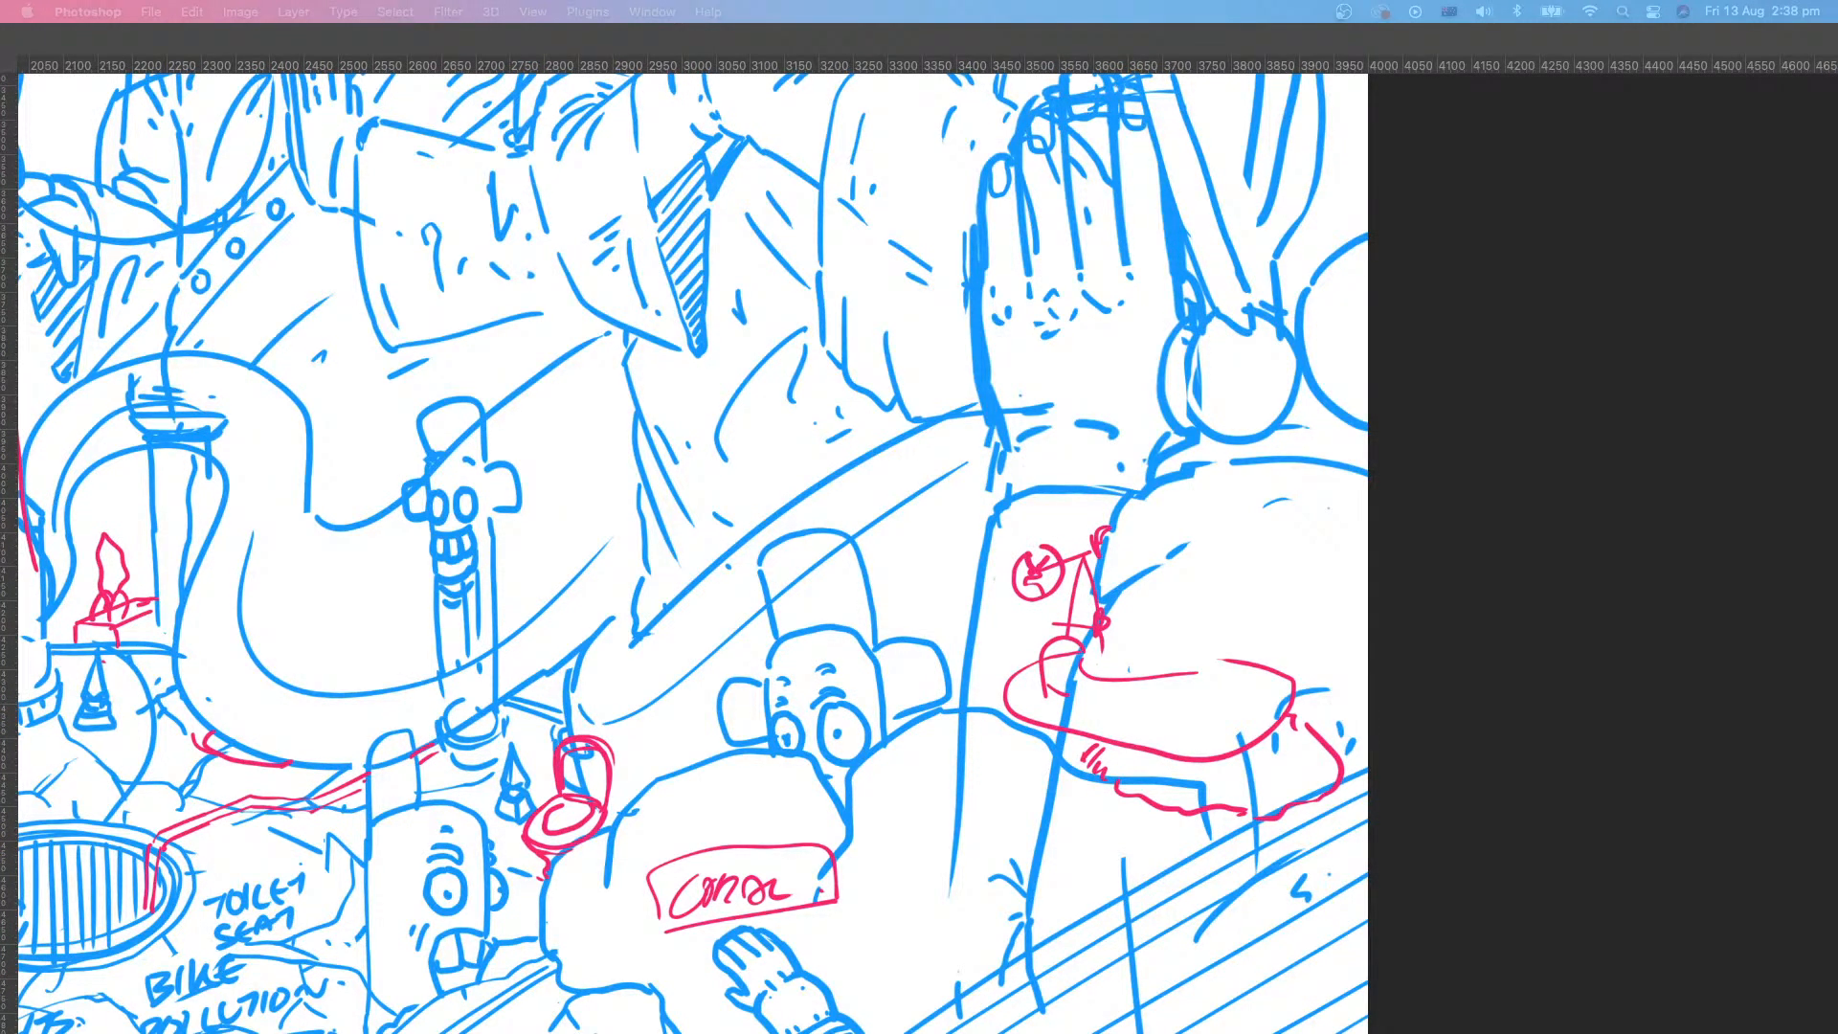
pyautogui.hotkey('ctrl', 'Up')
pyautogui.press('Escape')
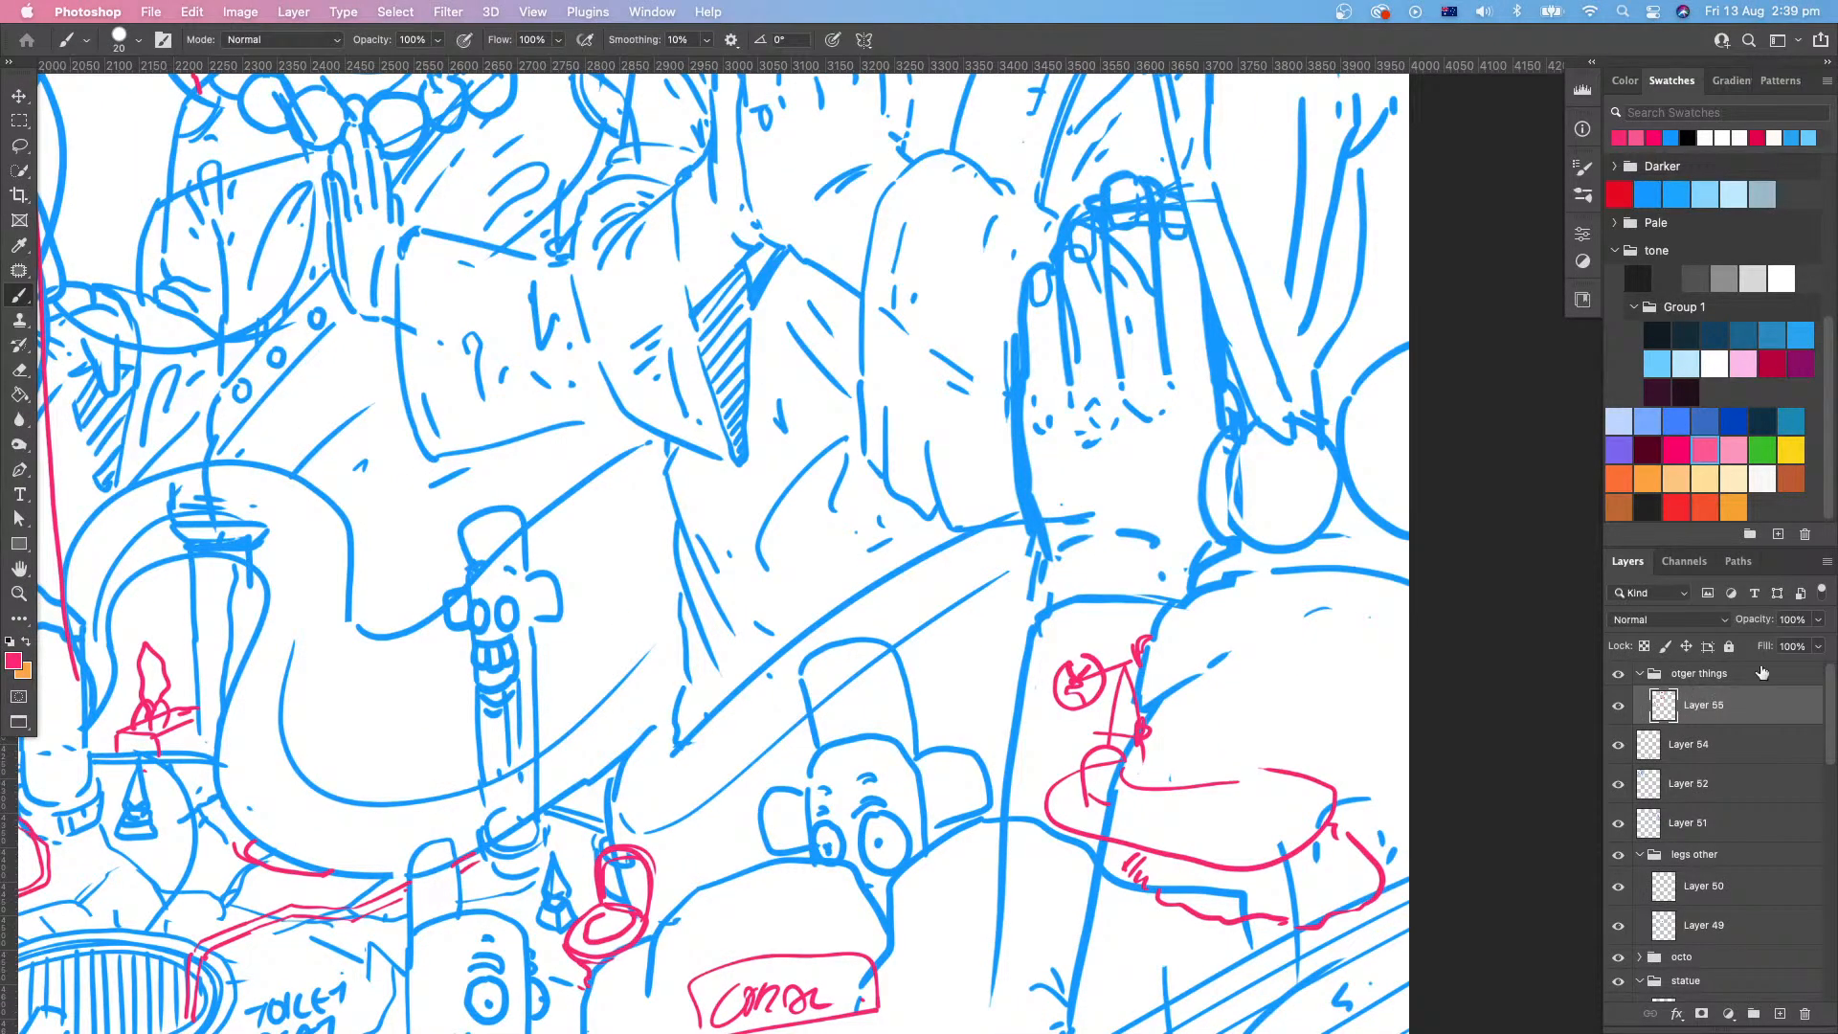
# Step: Fade the pink annotation layer, Layer 55, to 20% opacity and add a new layer above it
pyautogui.click(1794, 620)
pyautogui.write('20')
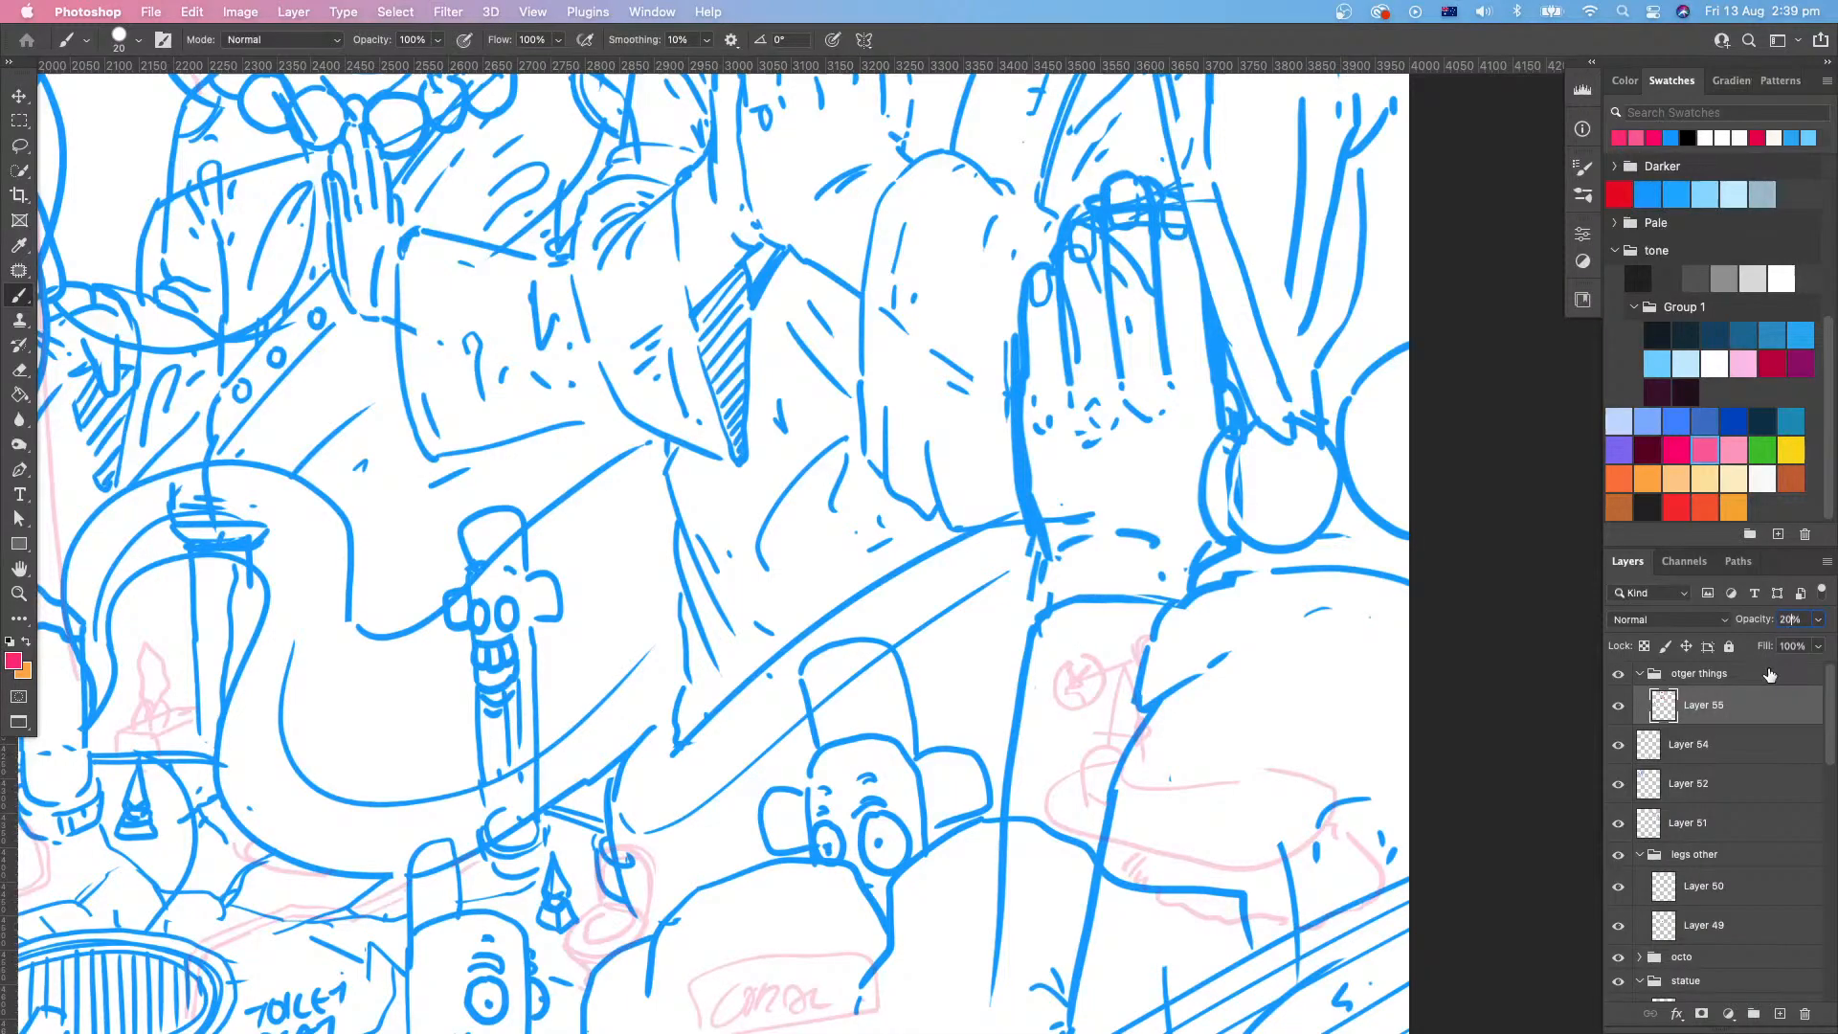
pyautogui.click(1780, 1013)
# Step: Sketch long curved pink kelp-like fronds on the rock below the wide-eyed figure with the tall hat
pyautogui.scroll(-5, 1096, 785)
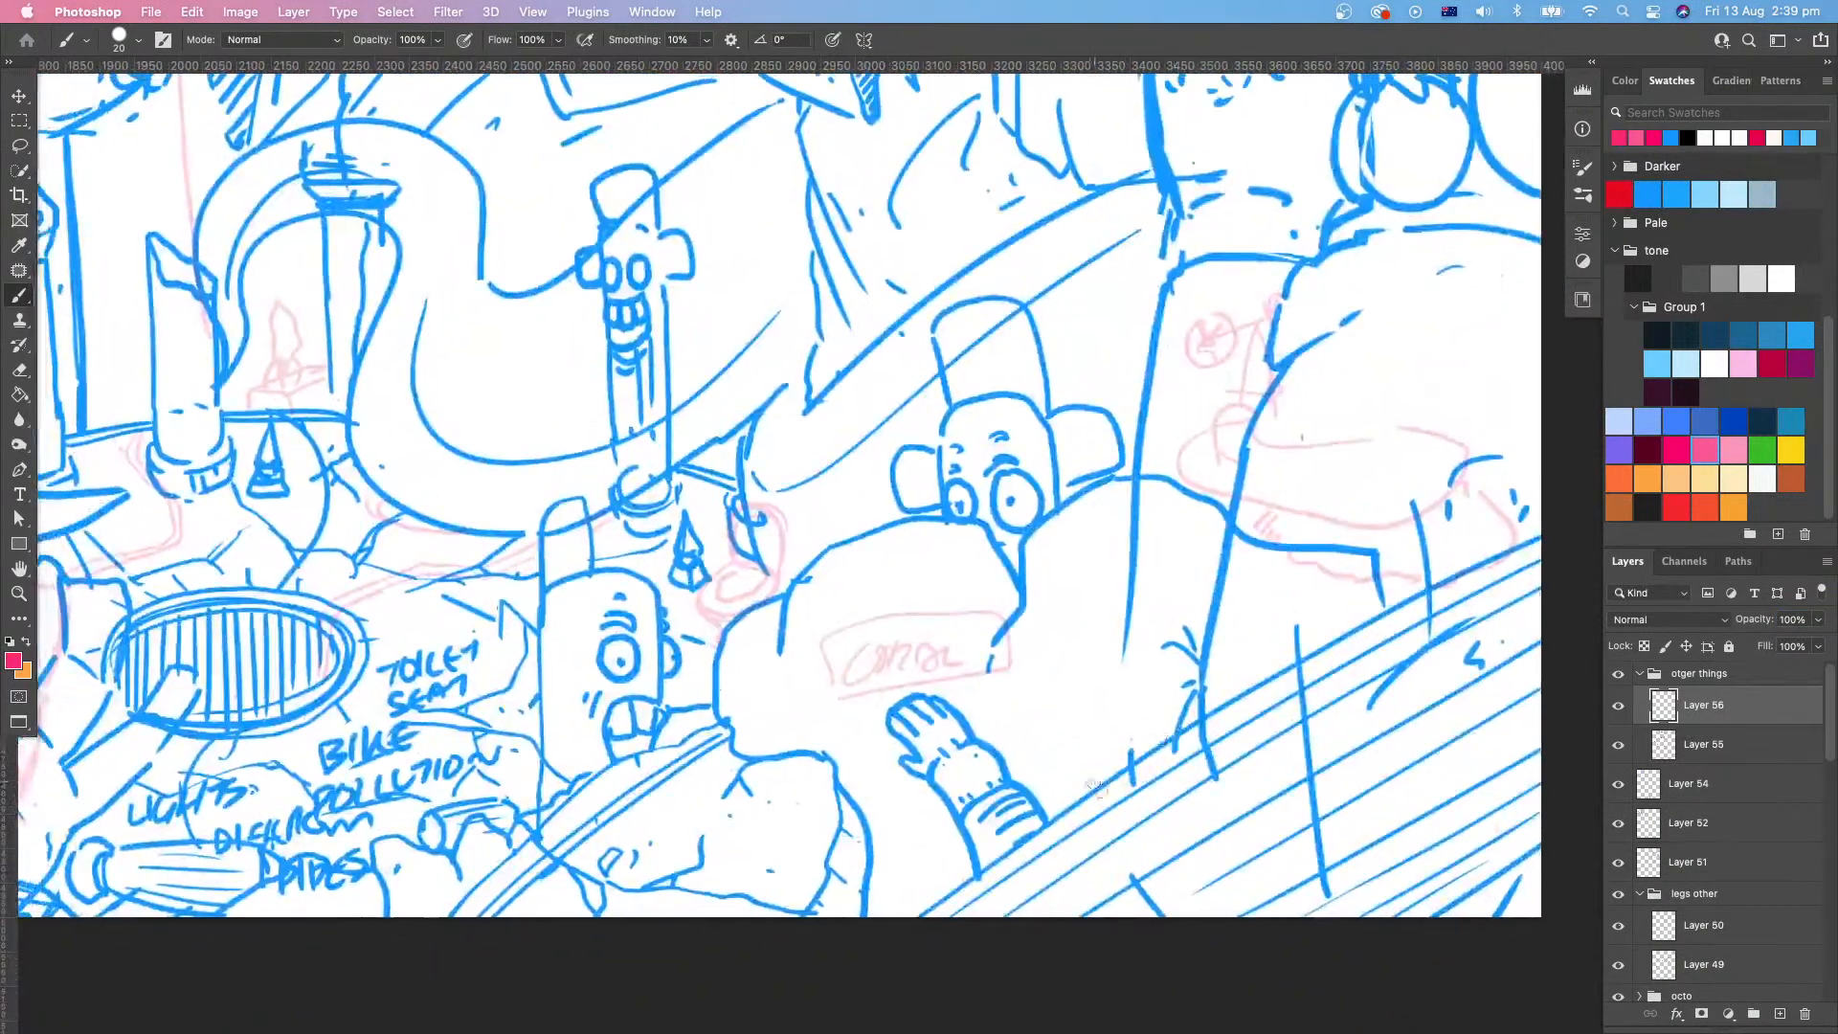
pyautogui.scroll(2, 1096, 787)
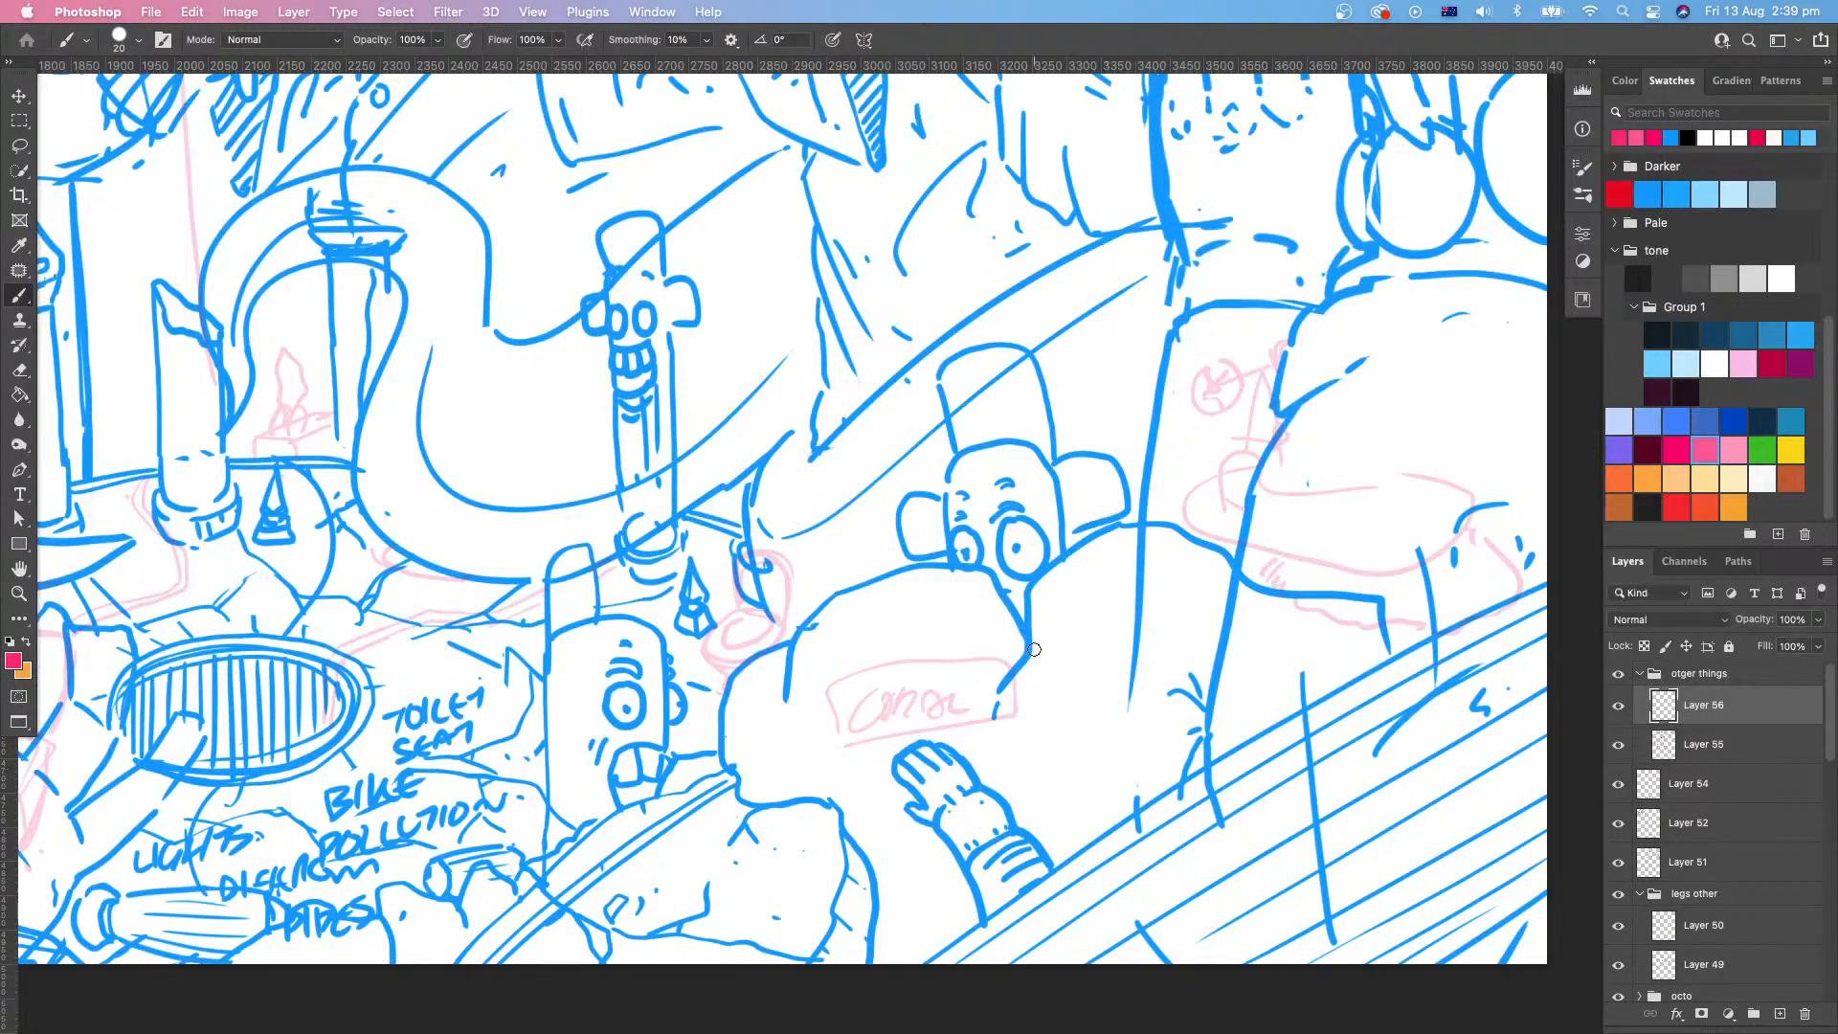
pyautogui.moveTo(1049, 812)
pyautogui.mouseDown()
pyautogui.moveTo(1043, 730)
pyautogui.moveTo(1014, 671)
pyautogui.moveTo(944, 678)
pyautogui.moveTo(1033, 793)
pyautogui.mouseUp()
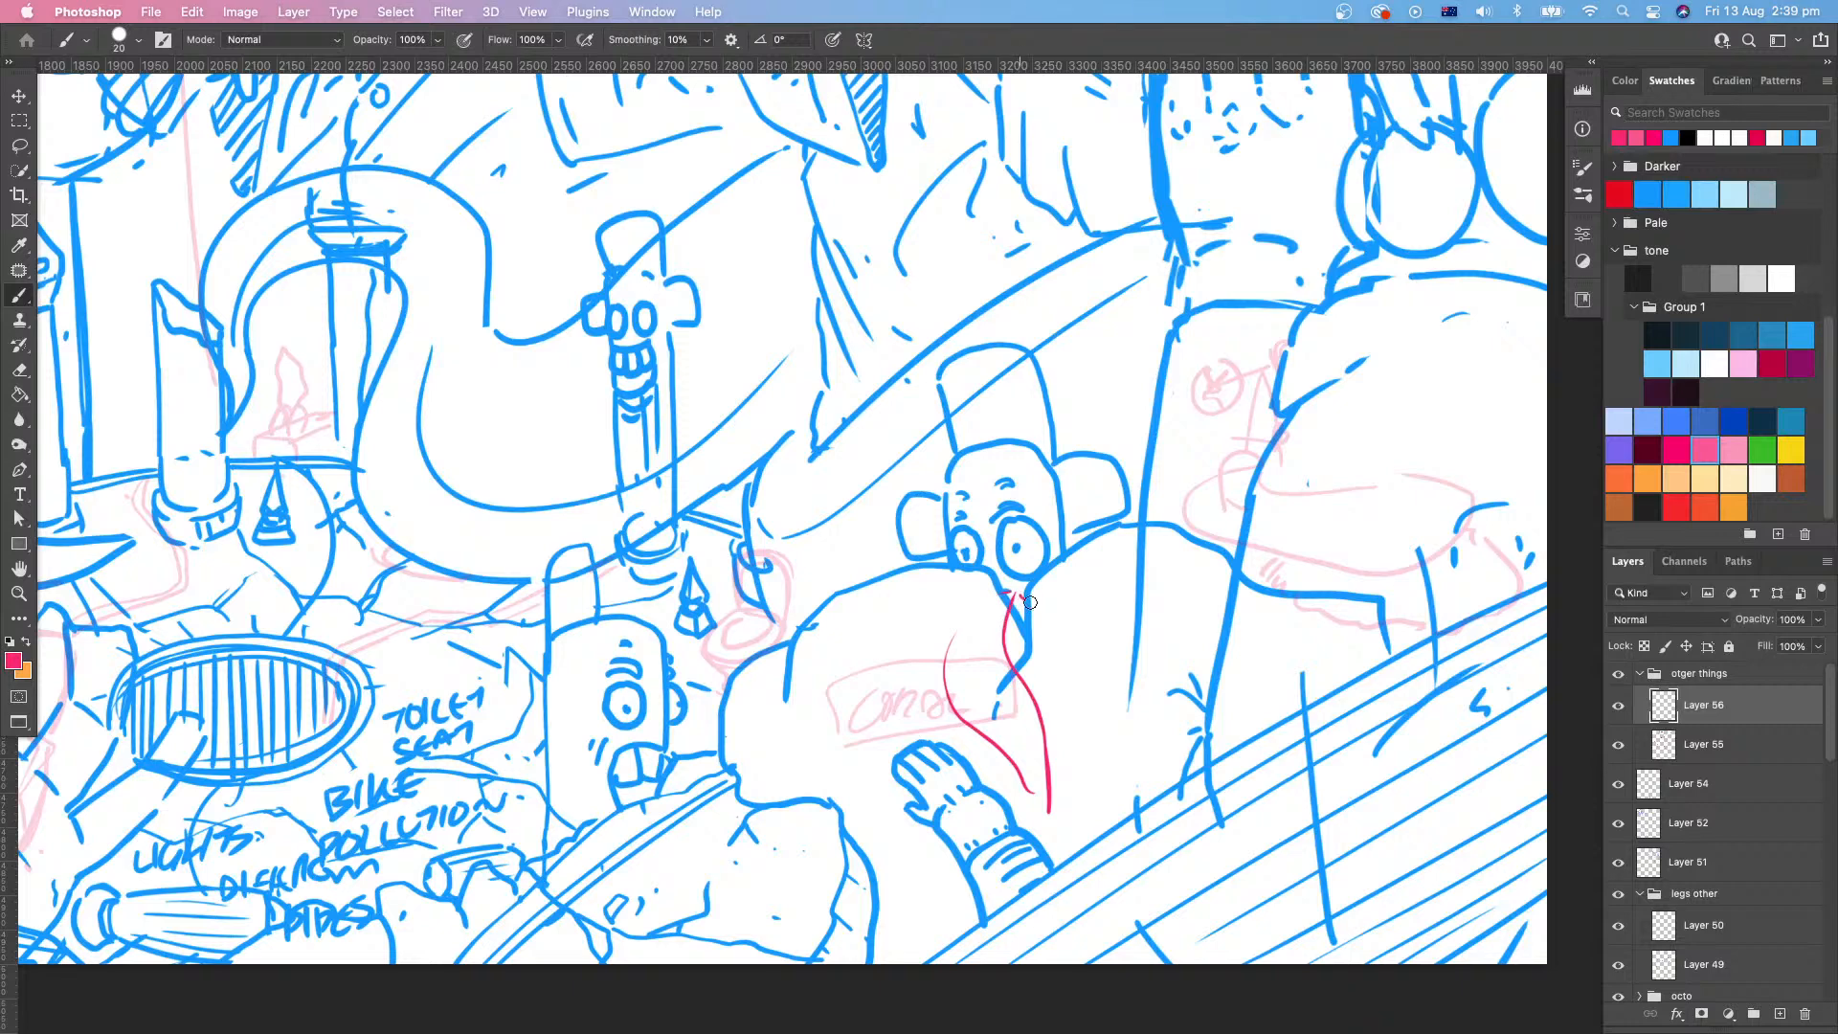
pyautogui.moveTo(1030, 602)
pyautogui.mouseDown()
pyautogui.moveTo(1071, 761)
pyautogui.moveTo(1060, 800)
pyautogui.mouseUp()
pyautogui.moveTo(1091, 723)
pyautogui.mouseDown()
pyautogui.moveTo(1021, 872)
pyautogui.moveTo(1081, 763)
pyautogui.moveTo(1051, 689)
pyautogui.moveTo(1065, 755)
pyautogui.moveTo(1029, 857)
pyautogui.mouseUp()
pyautogui.press('super+z')
pyautogui.moveTo(1003, 730)
pyautogui.mouseDown()
pyautogui.moveTo(996, 676)
pyautogui.moveTo(1018, 705)
pyautogui.mouseUp()
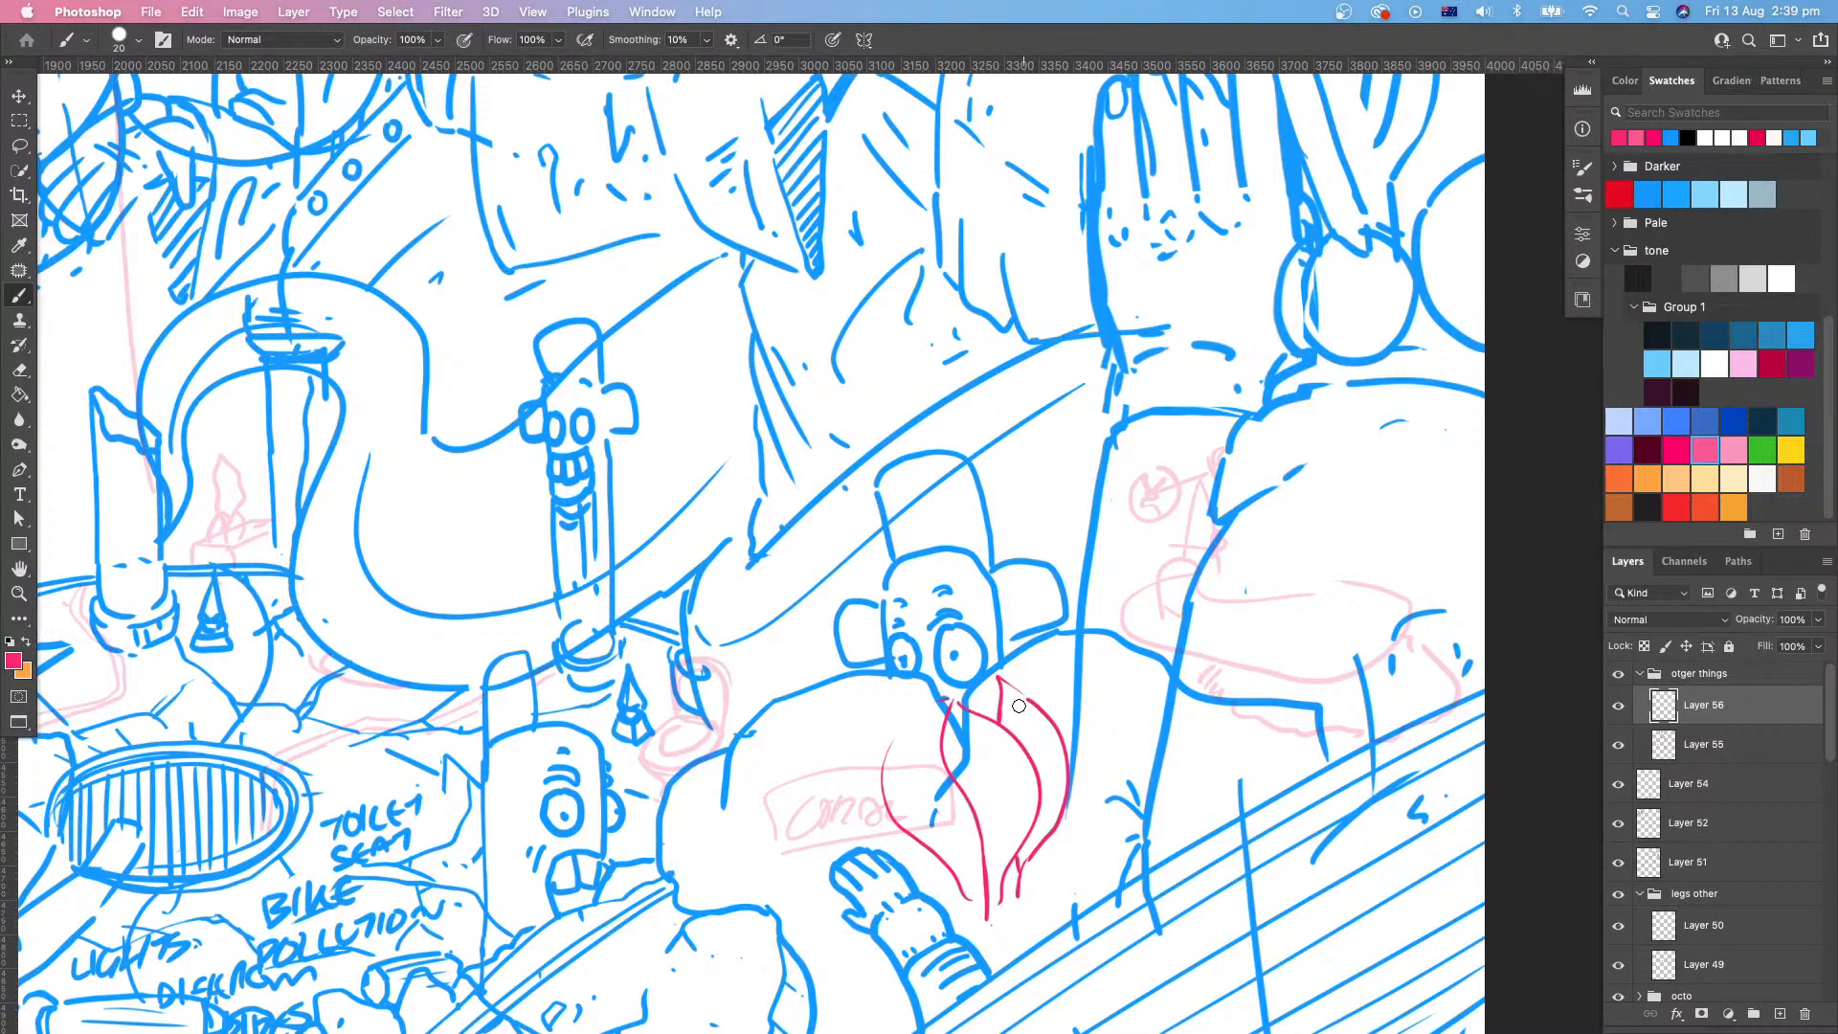
# Step: Sketch a pink cluster of branching coral fingers and a small separate stalk along the rock's upper-left edge
pyautogui.moveTo(1114, 867); pyautogui.dragTo(1062, 860)
pyautogui.press('z')
pyautogui.moveTo(1096, 867); pyautogui.dragTo(1101, 804)
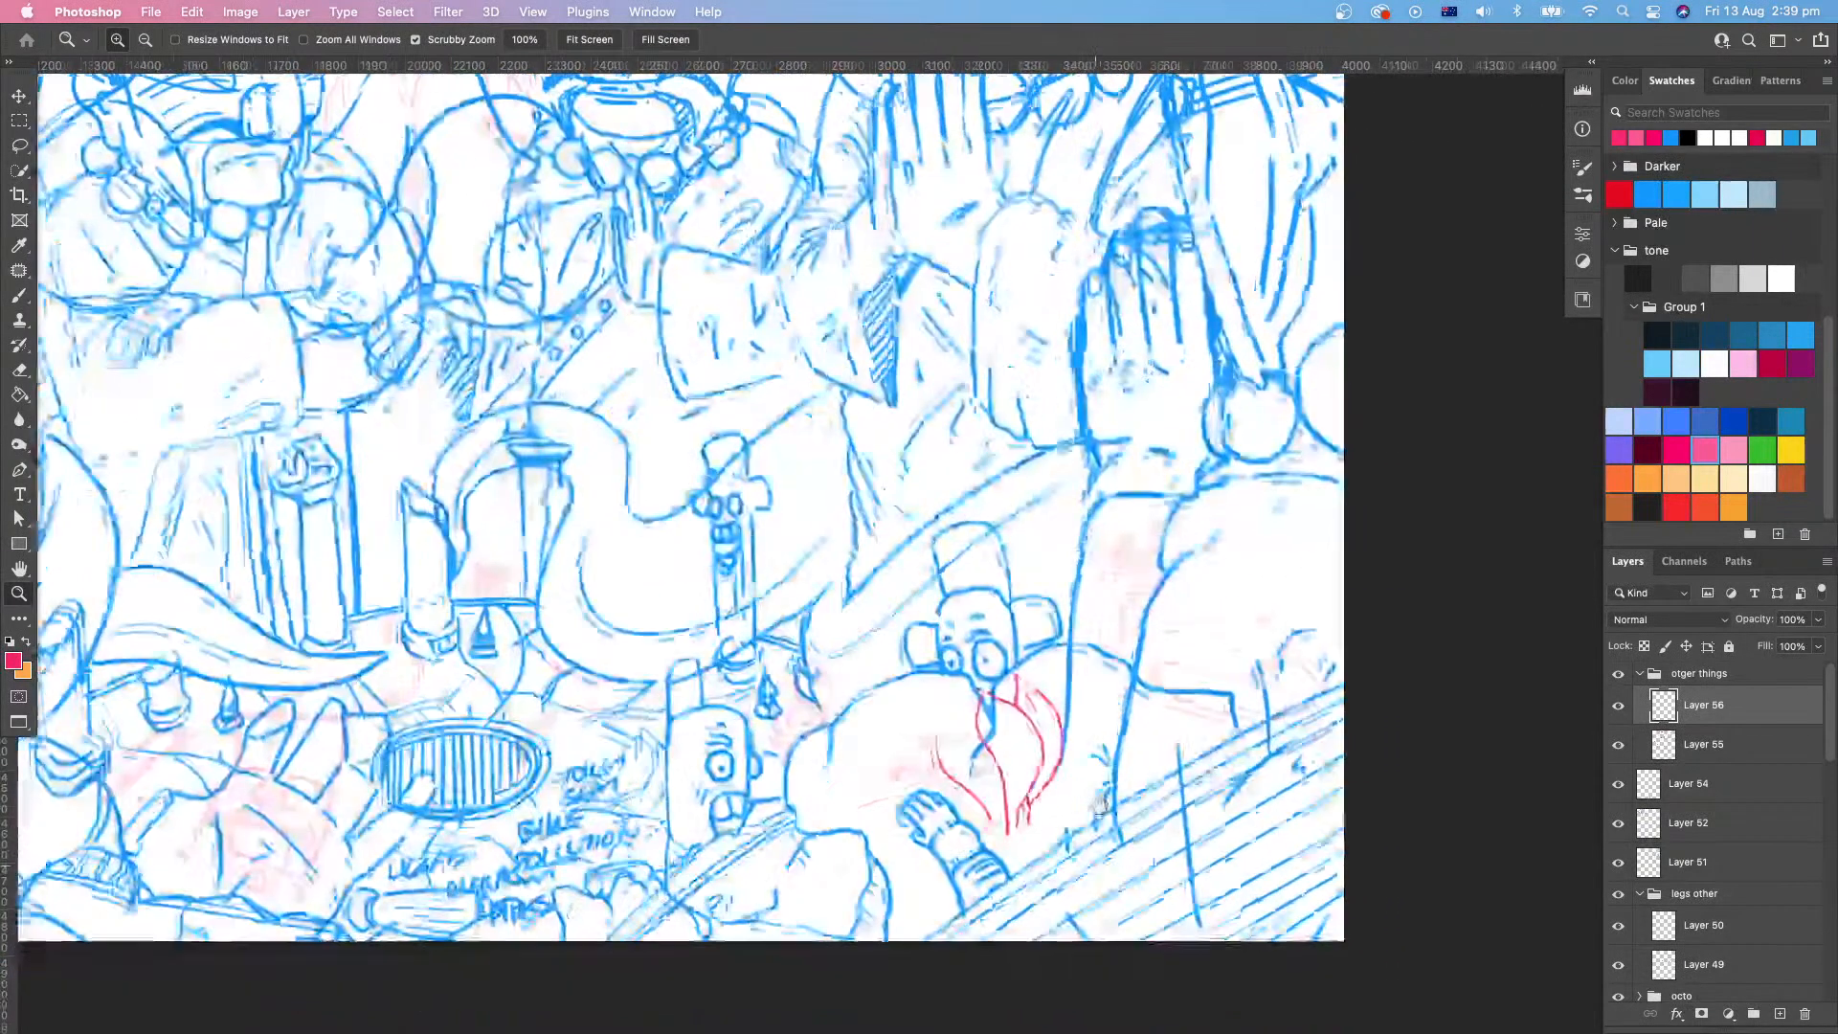
pyautogui.press('b')
pyautogui.moveTo(1036, 687); pyautogui.dragTo(1185, 634)
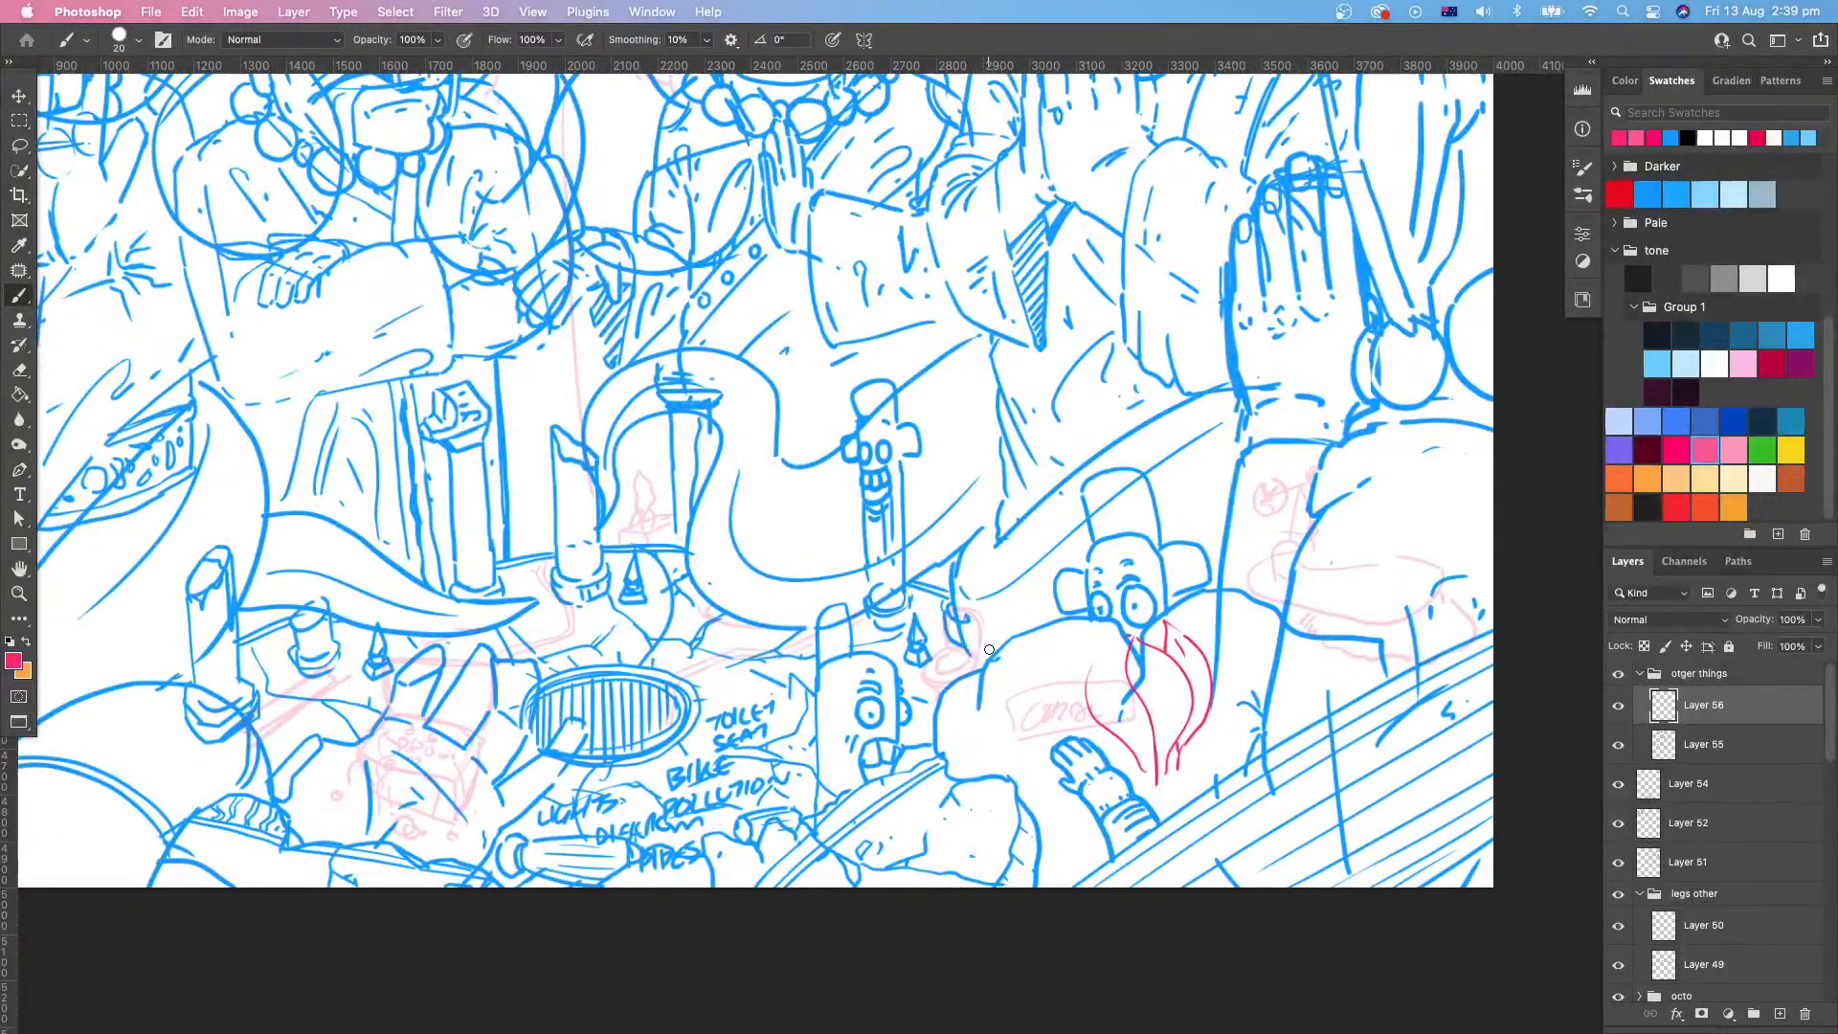
pyautogui.moveTo(958, 621)
pyautogui.mouseDown()
pyautogui.moveTo(978, 675)
pyautogui.moveTo(926, 641)
pyautogui.moveTo(967, 621)
pyautogui.moveTo(961, 575)
pyautogui.moveTo(981, 663)
pyautogui.moveTo(981, 586)
pyautogui.moveTo(1008, 639)
pyautogui.moveTo(949, 649)
pyautogui.moveTo(988, 661)
pyautogui.mouseUp()
pyautogui.moveTo(1043, 740); pyautogui.dragTo(1008, 786)
pyautogui.moveTo(995, 680)
pyautogui.mouseDown()
pyautogui.moveTo(989, 626)
pyautogui.moveTo(1008, 666)
pyautogui.mouseUp()
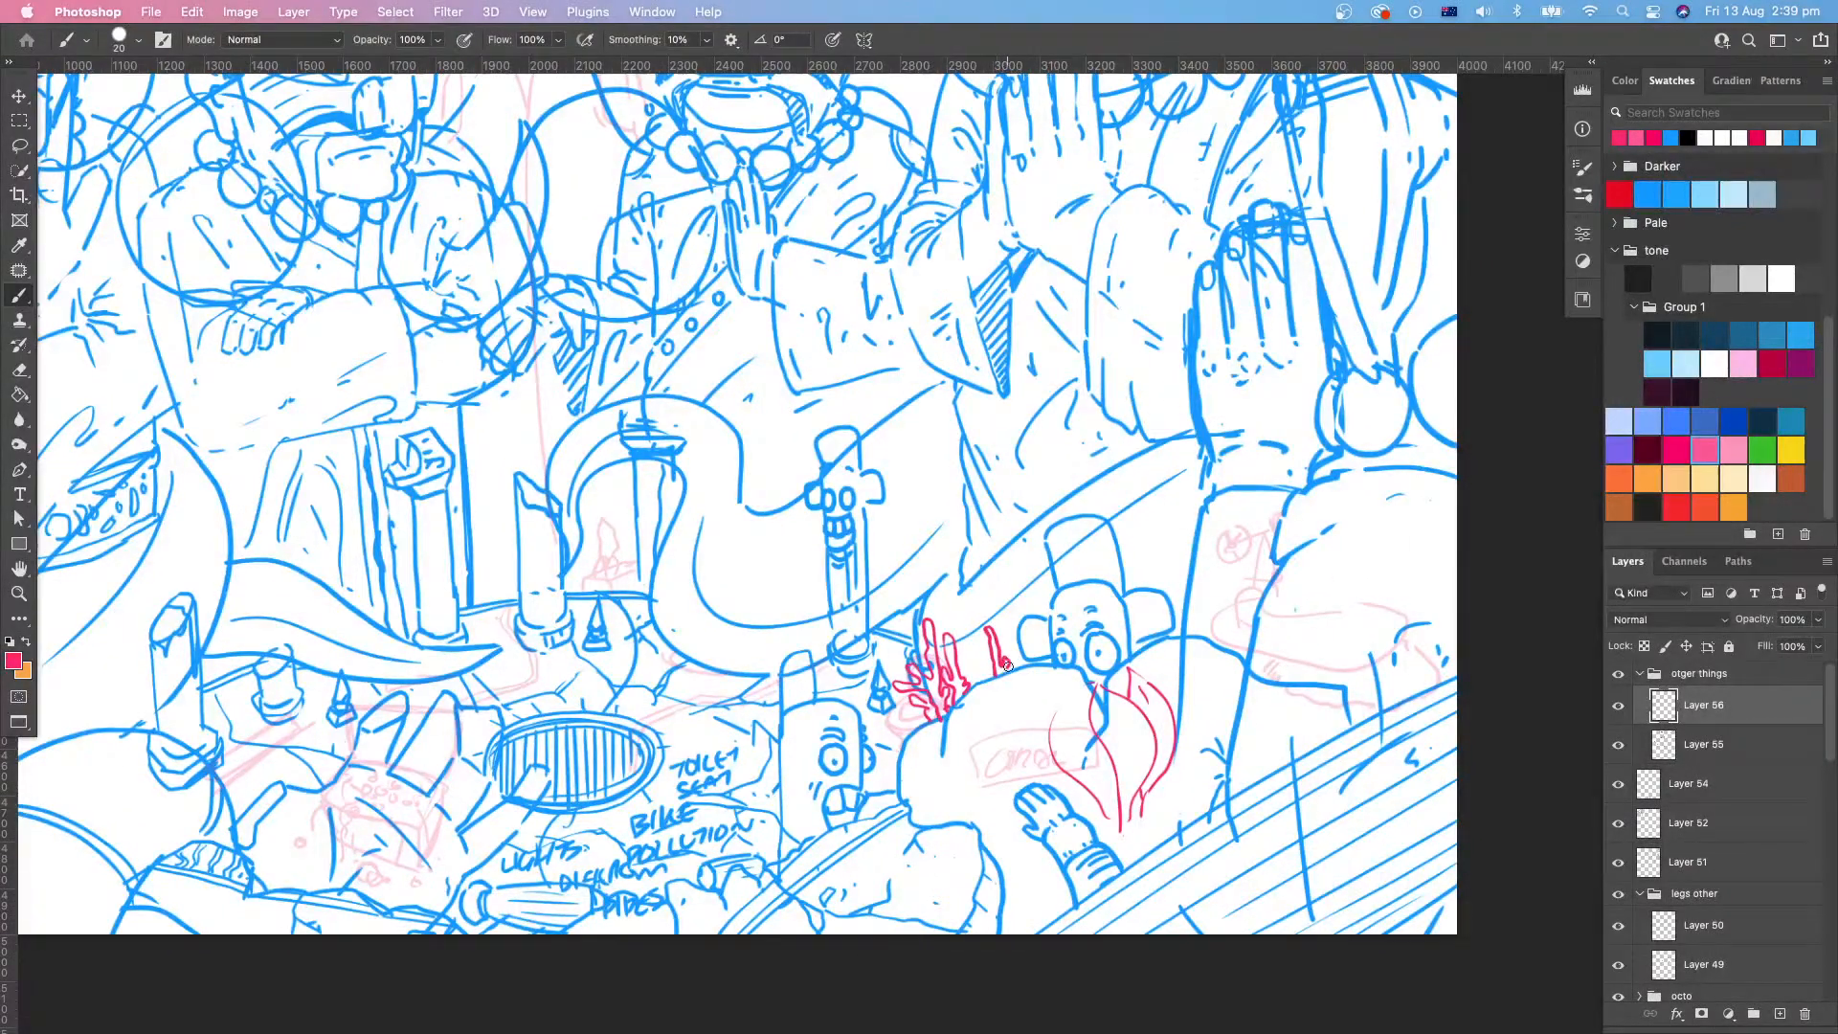
pyautogui.click(1022, 672)
pyautogui.moveTo(1085, 769)
pyautogui.mouseDown()
pyautogui.moveTo(1027, 841)
pyautogui.moveTo(1036, 814)
pyautogui.mouseUp()
pyautogui.press('super+z')
# Step: Examine the statues and foreground together to judge how the new coral sits in the composition
pyautogui.press('z')
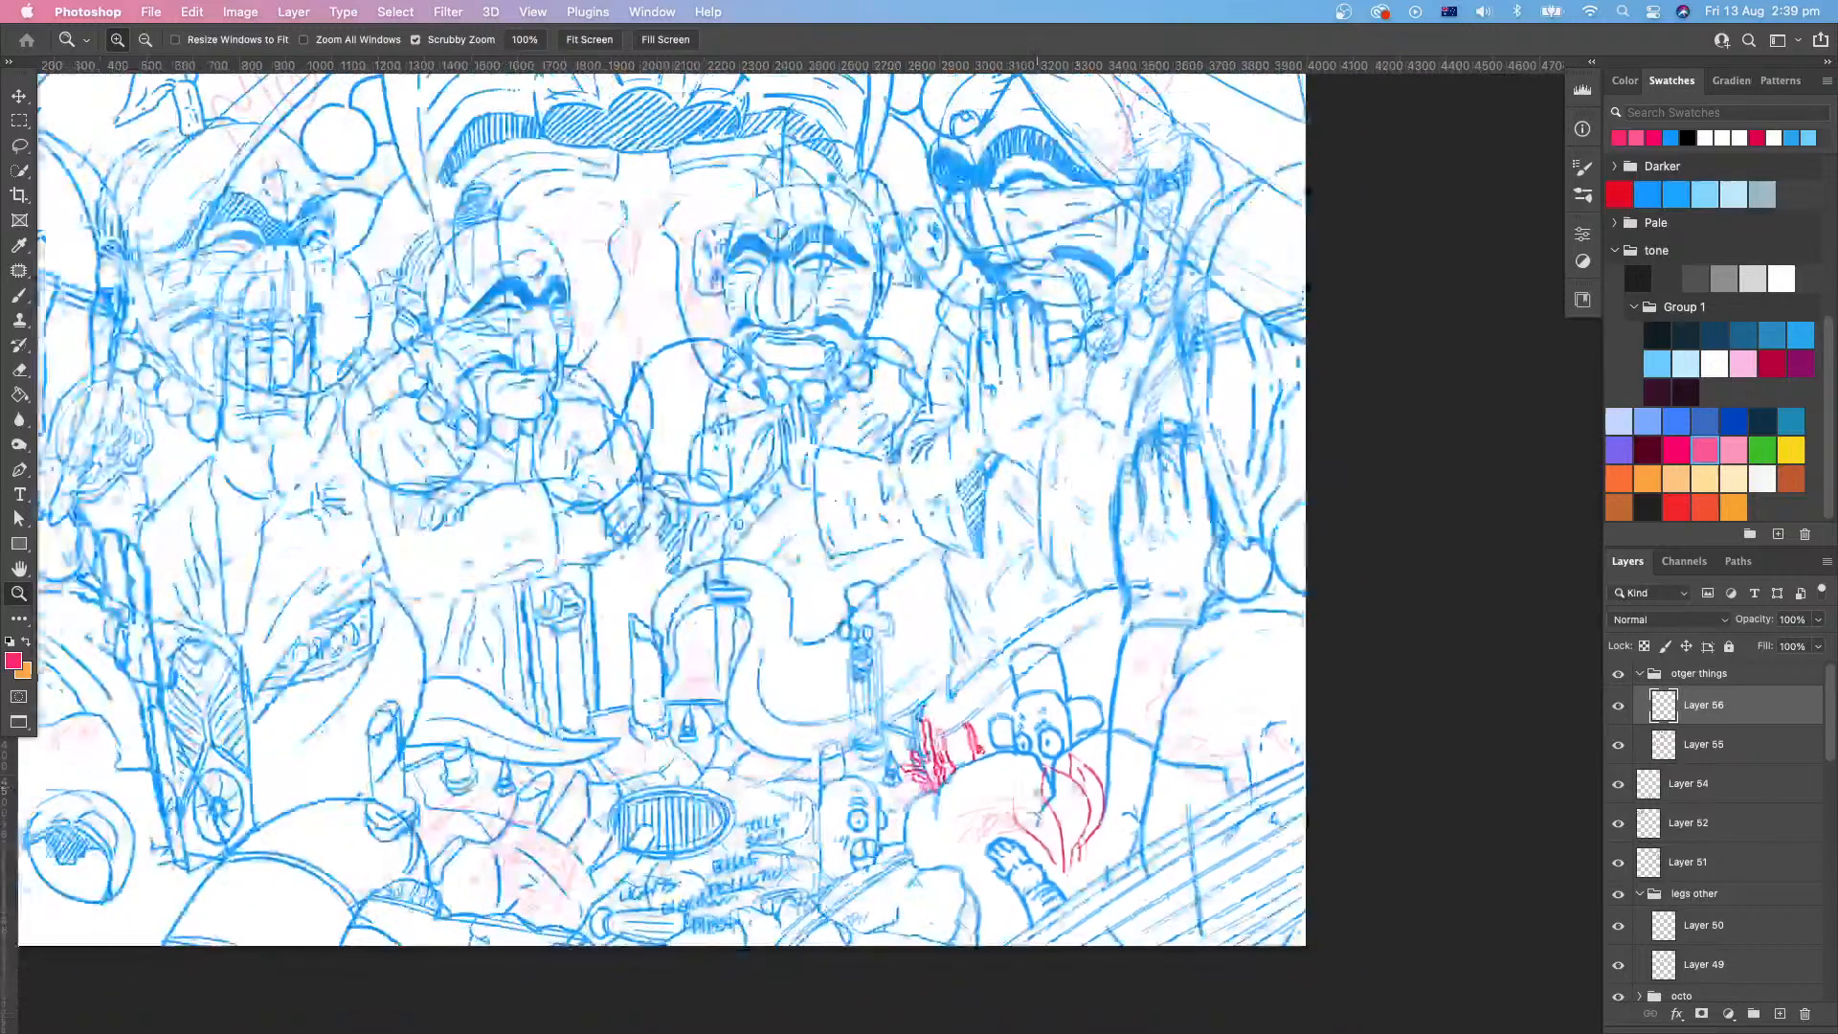
pyautogui.moveTo(1043, 744)
pyautogui.mouseDown()
pyautogui.moveTo(1013, 498)
pyautogui.moveTo(1008, 520)
pyautogui.moveTo(961, 524)
pyautogui.moveTo(998, 648)
pyautogui.moveTo(1041, 605)
pyautogui.mouseUp()
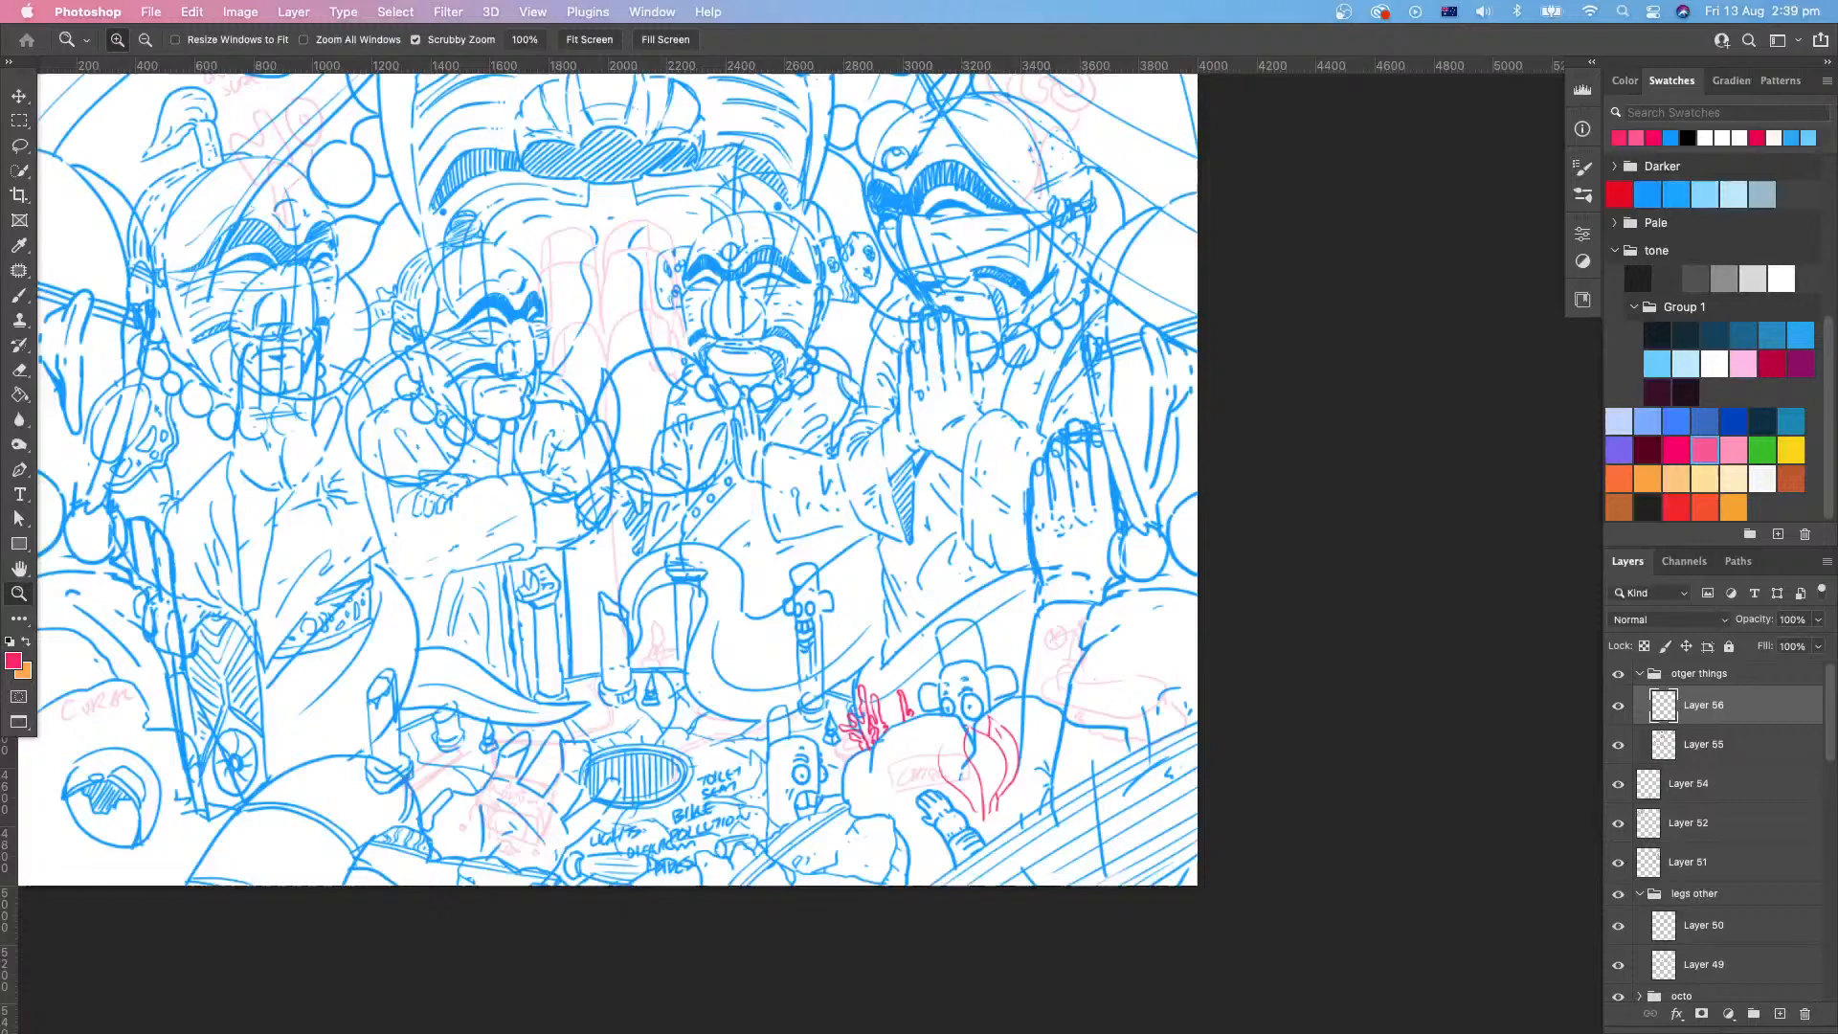
pyautogui.press('Tab')
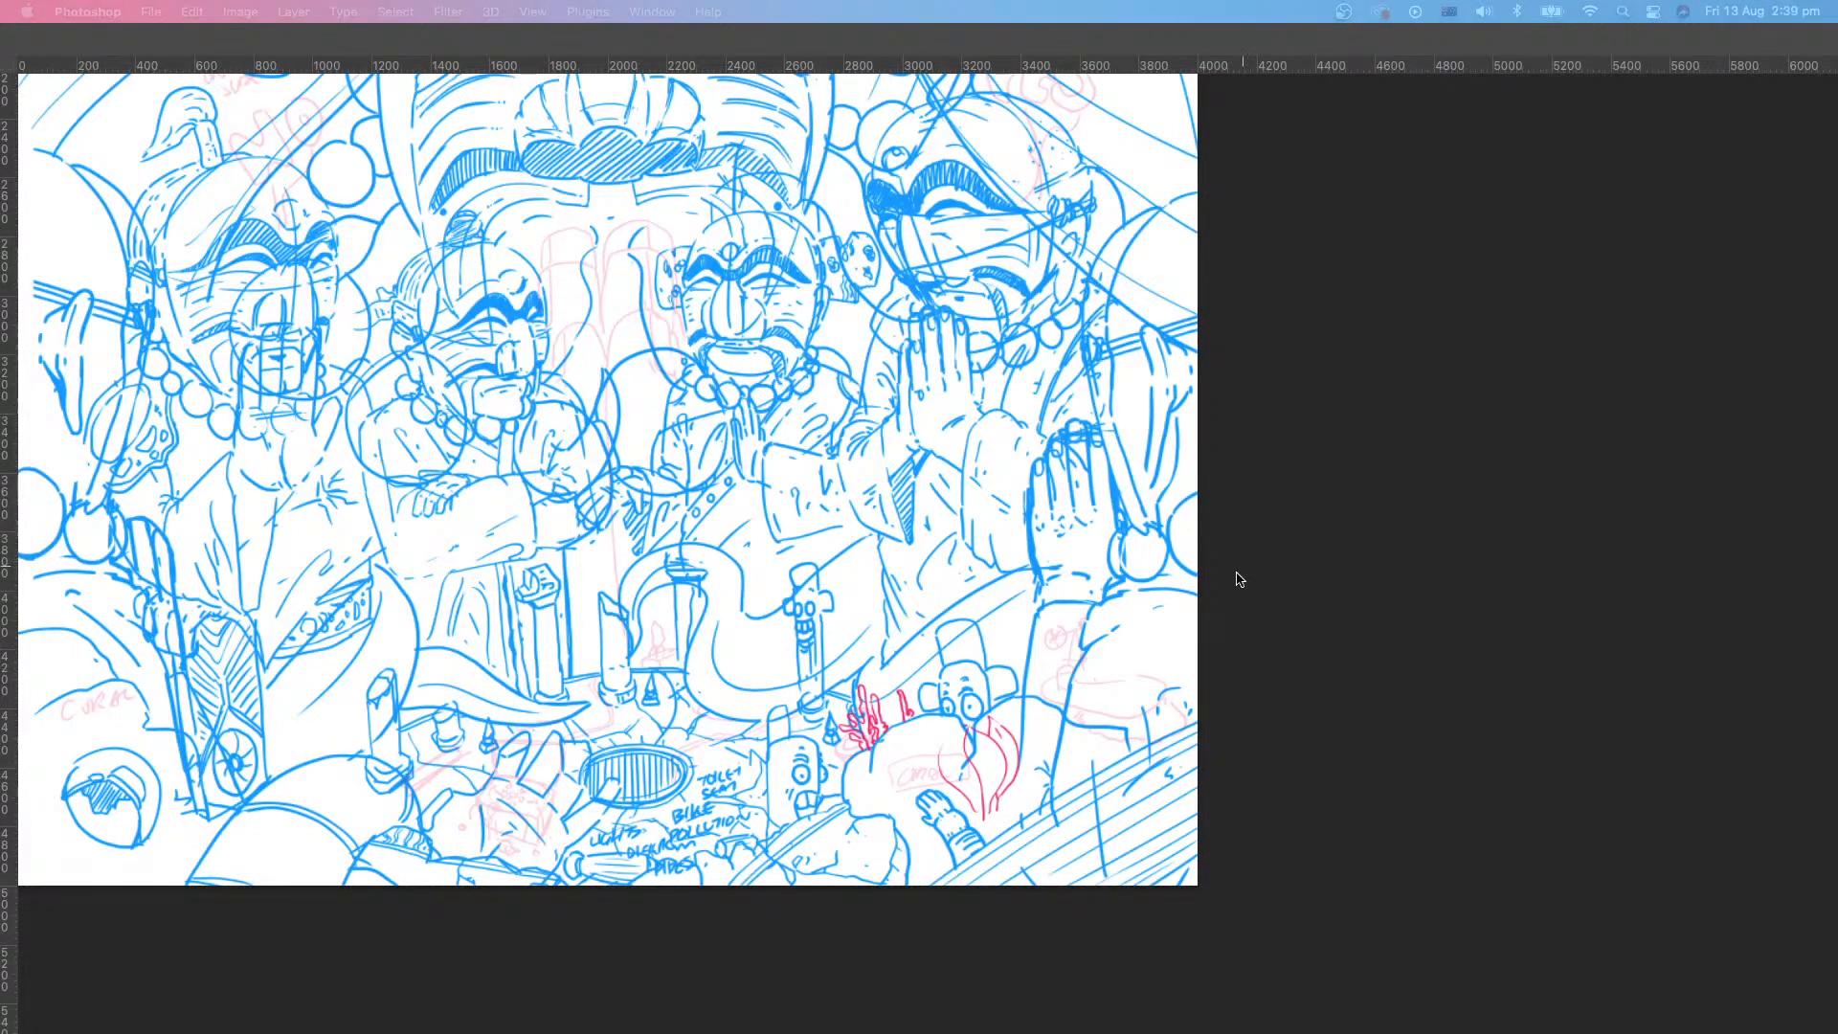
pyautogui.press('Tab')
pyautogui.scroll(4, 1247, 579)
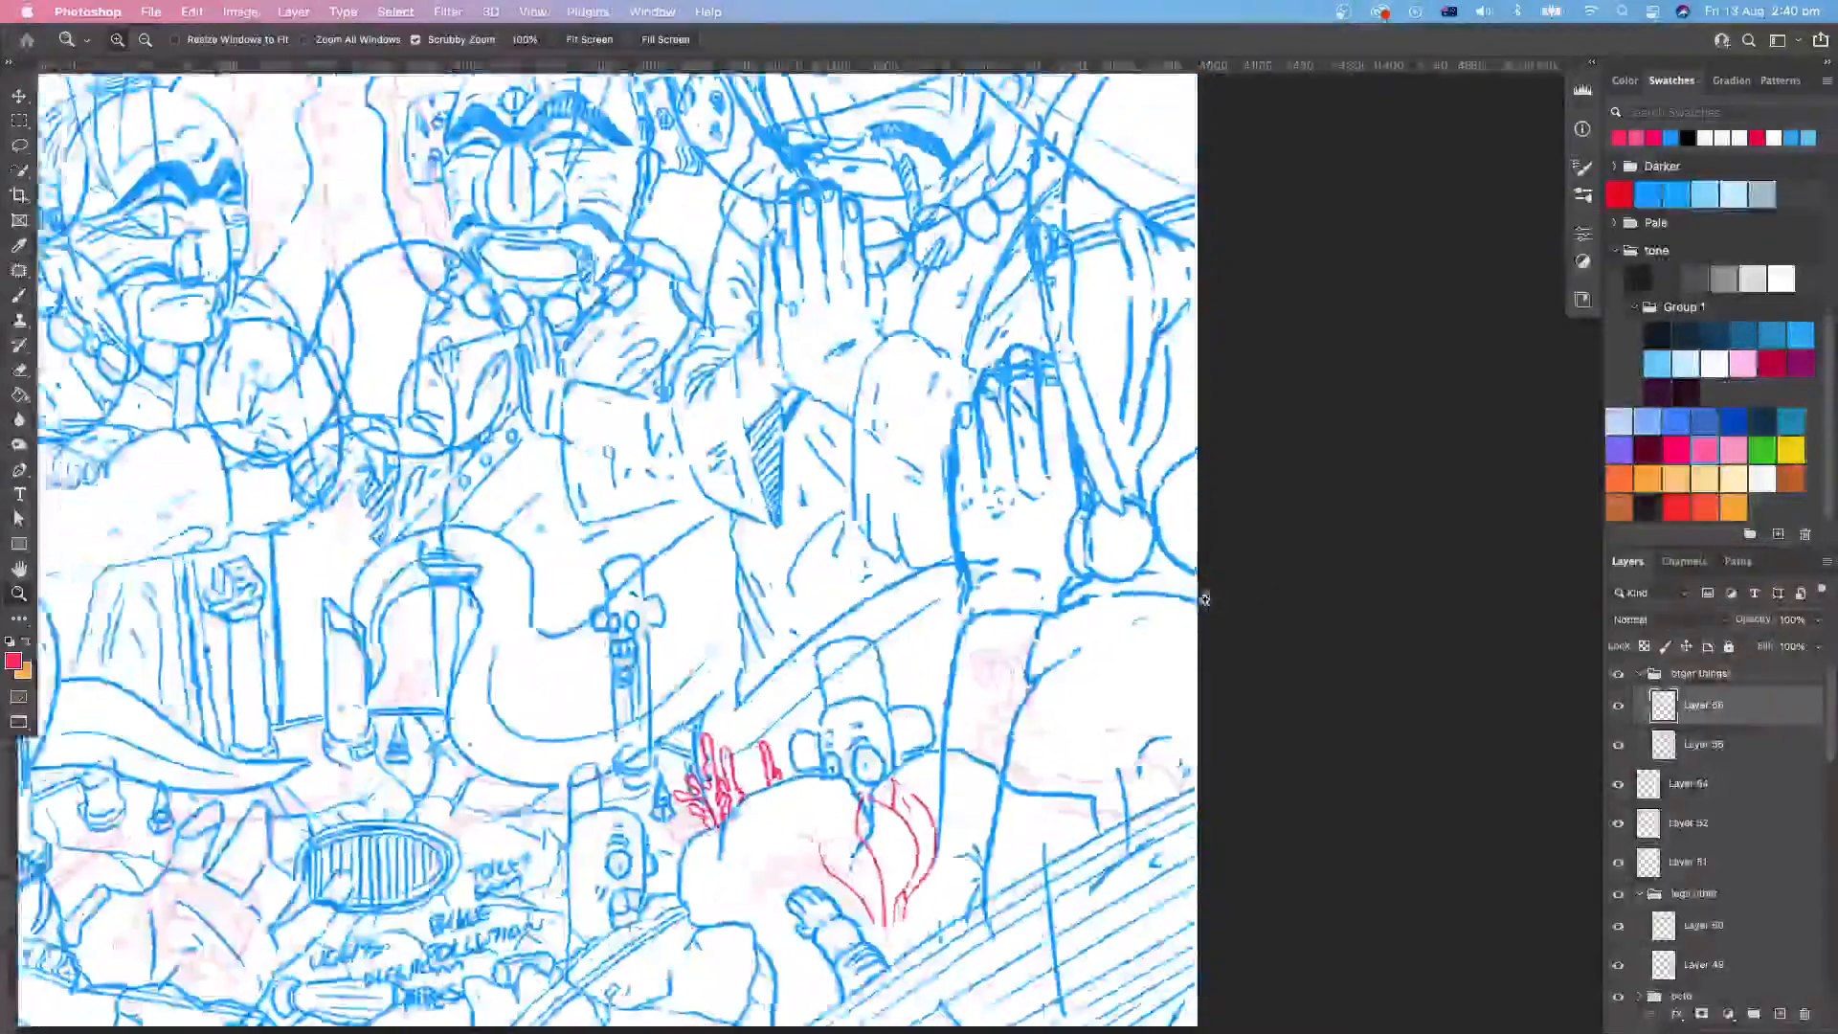
pyautogui.moveTo(1206, 600); pyautogui.dragTo(1280, 559)
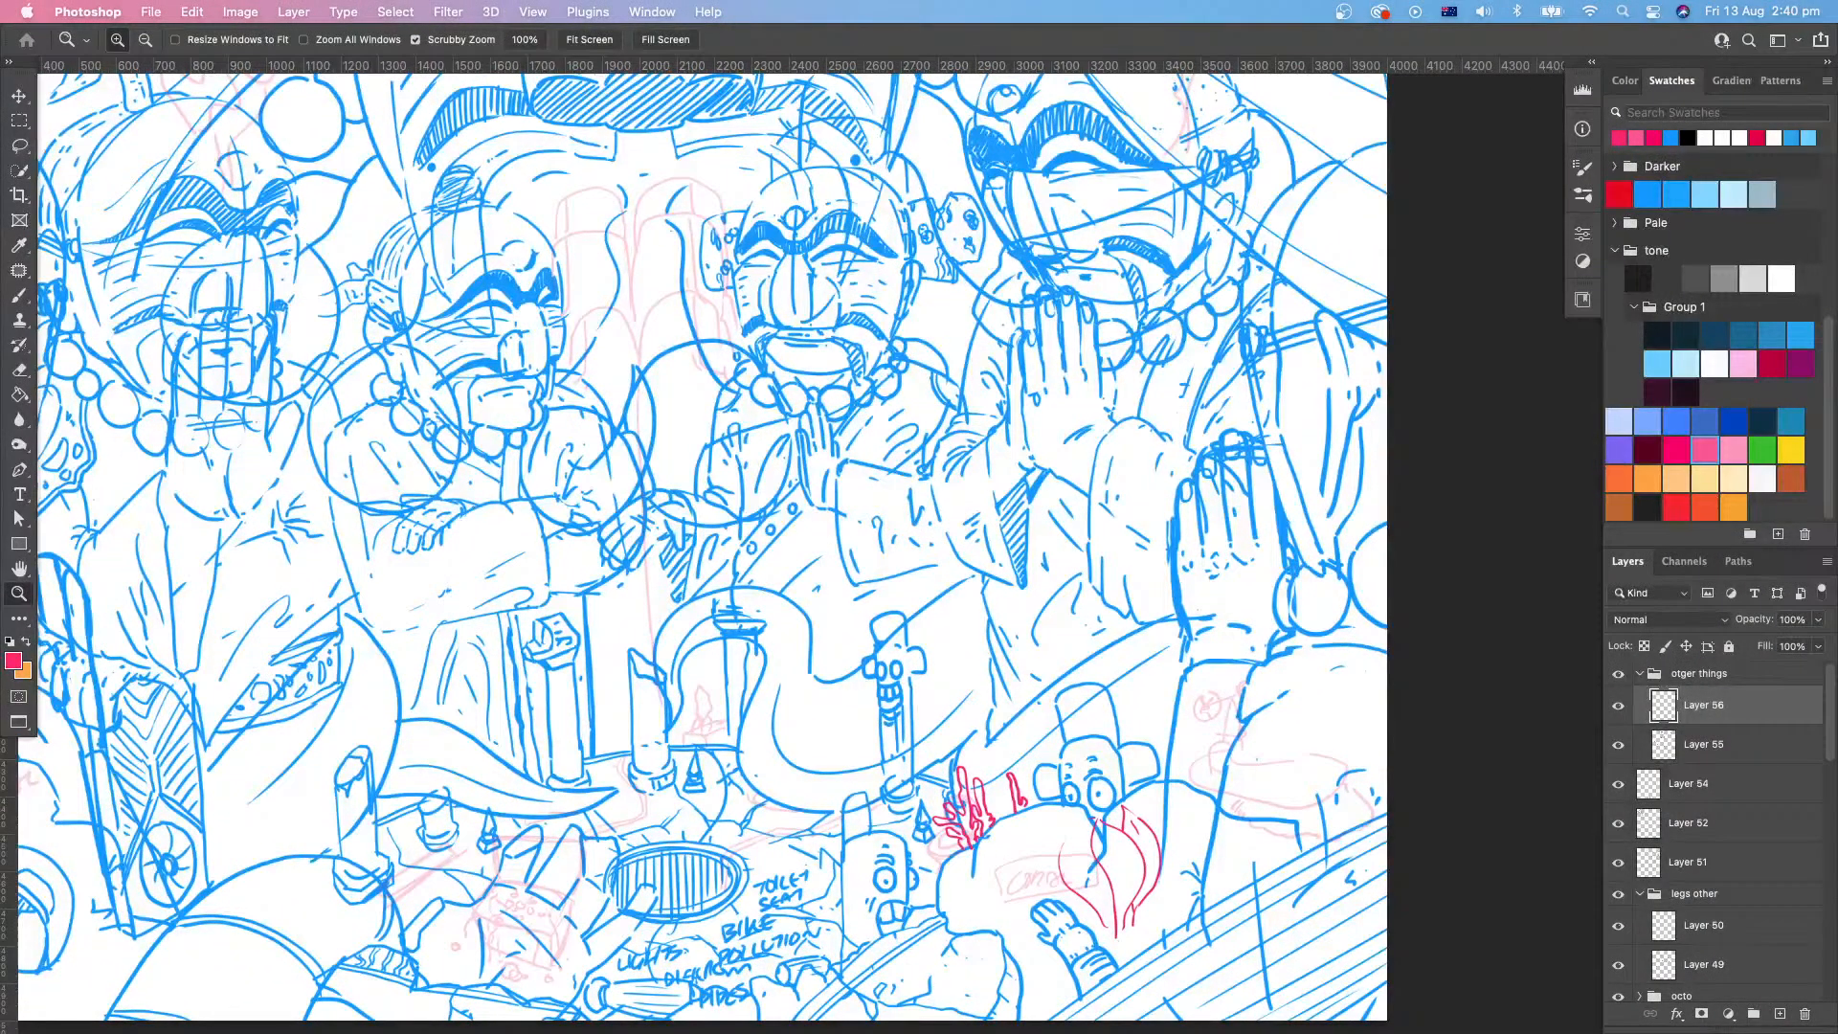
pyautogui.press('Tab')
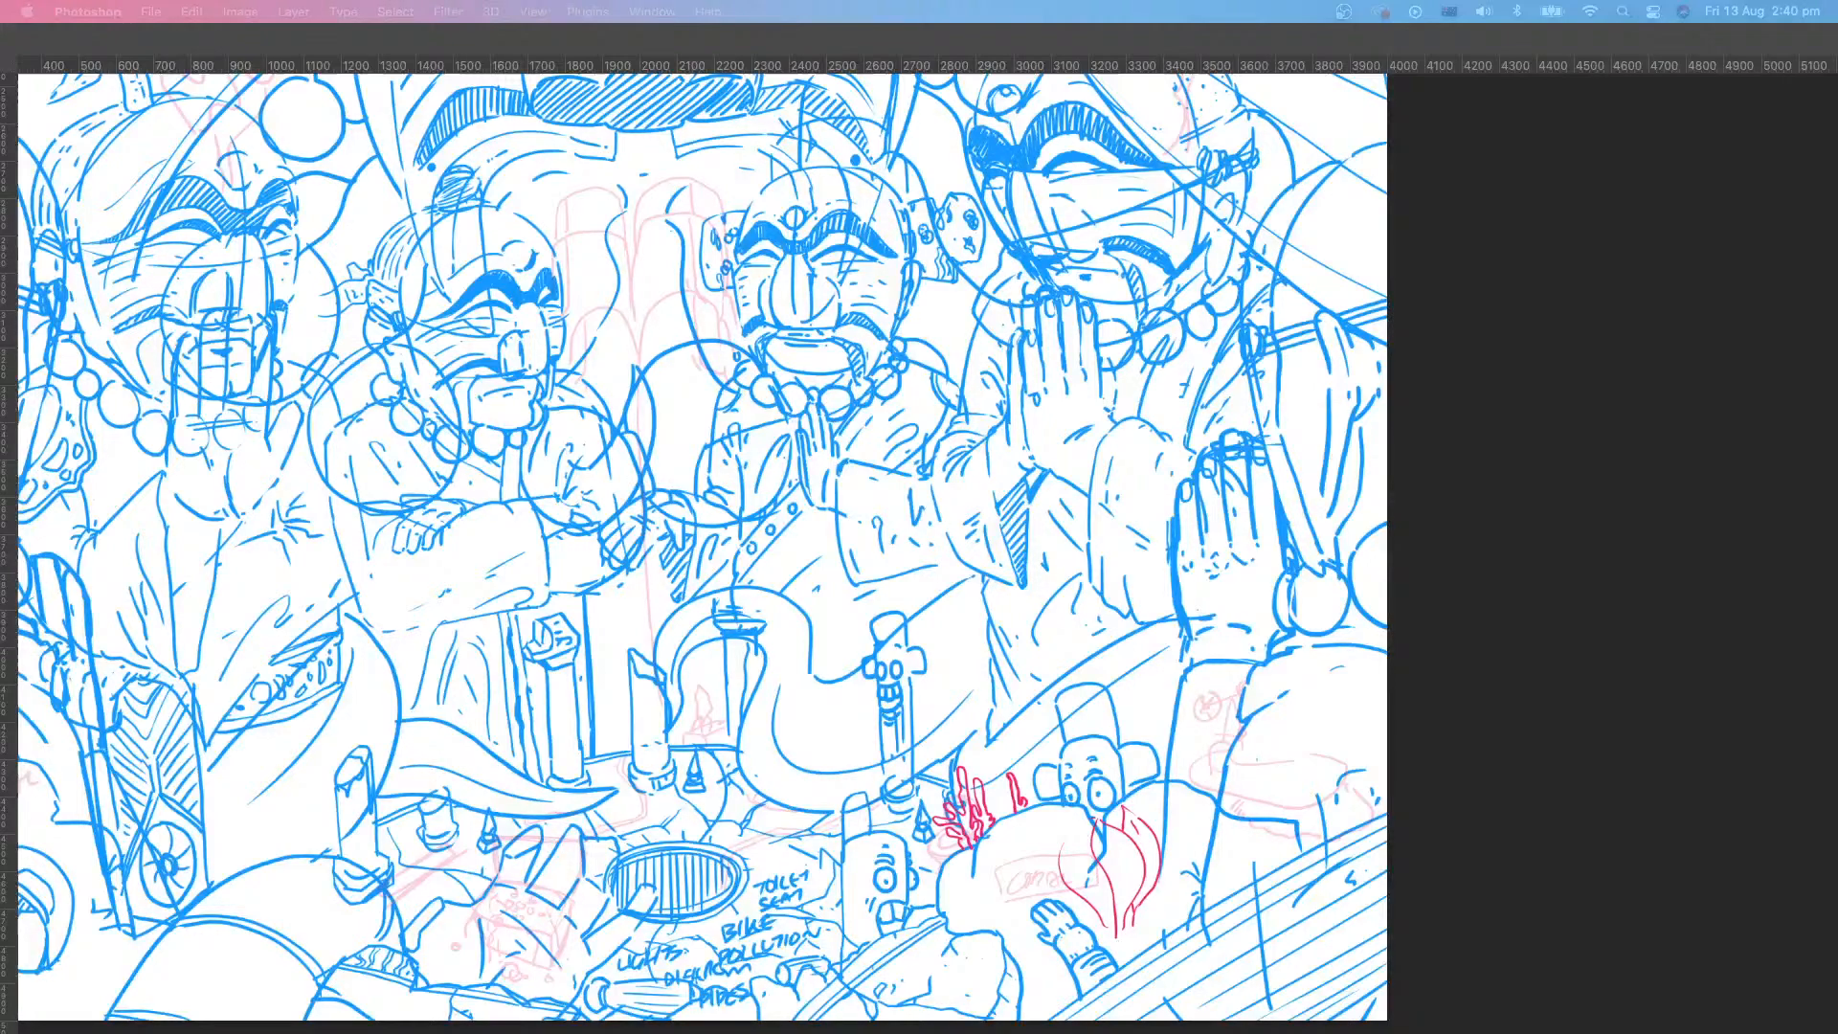
pyautogui.click(1054, 553)
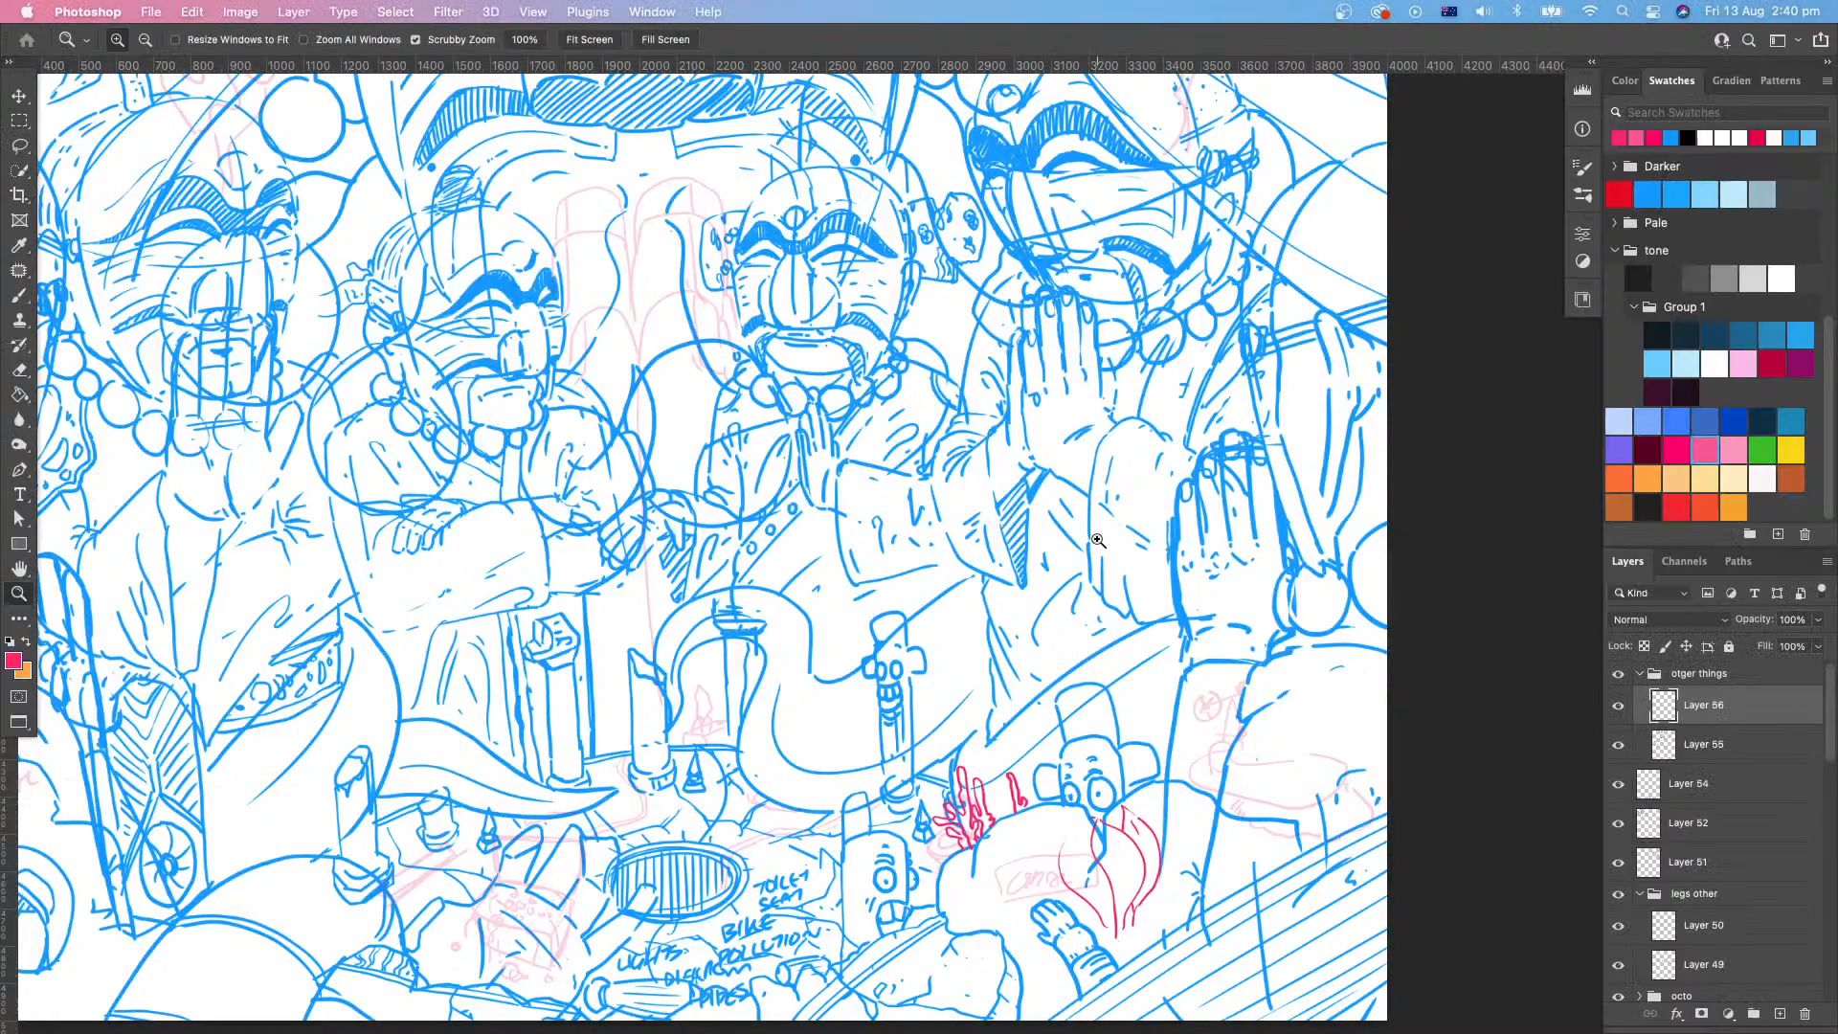
pyautogui.moveTo(1123, 548)
pyautogui.mouseDown()
pyautogui.moveTo(1177, 619)
pyautogui.moveTo(1176, 591)
pyautogui.mouseUp()
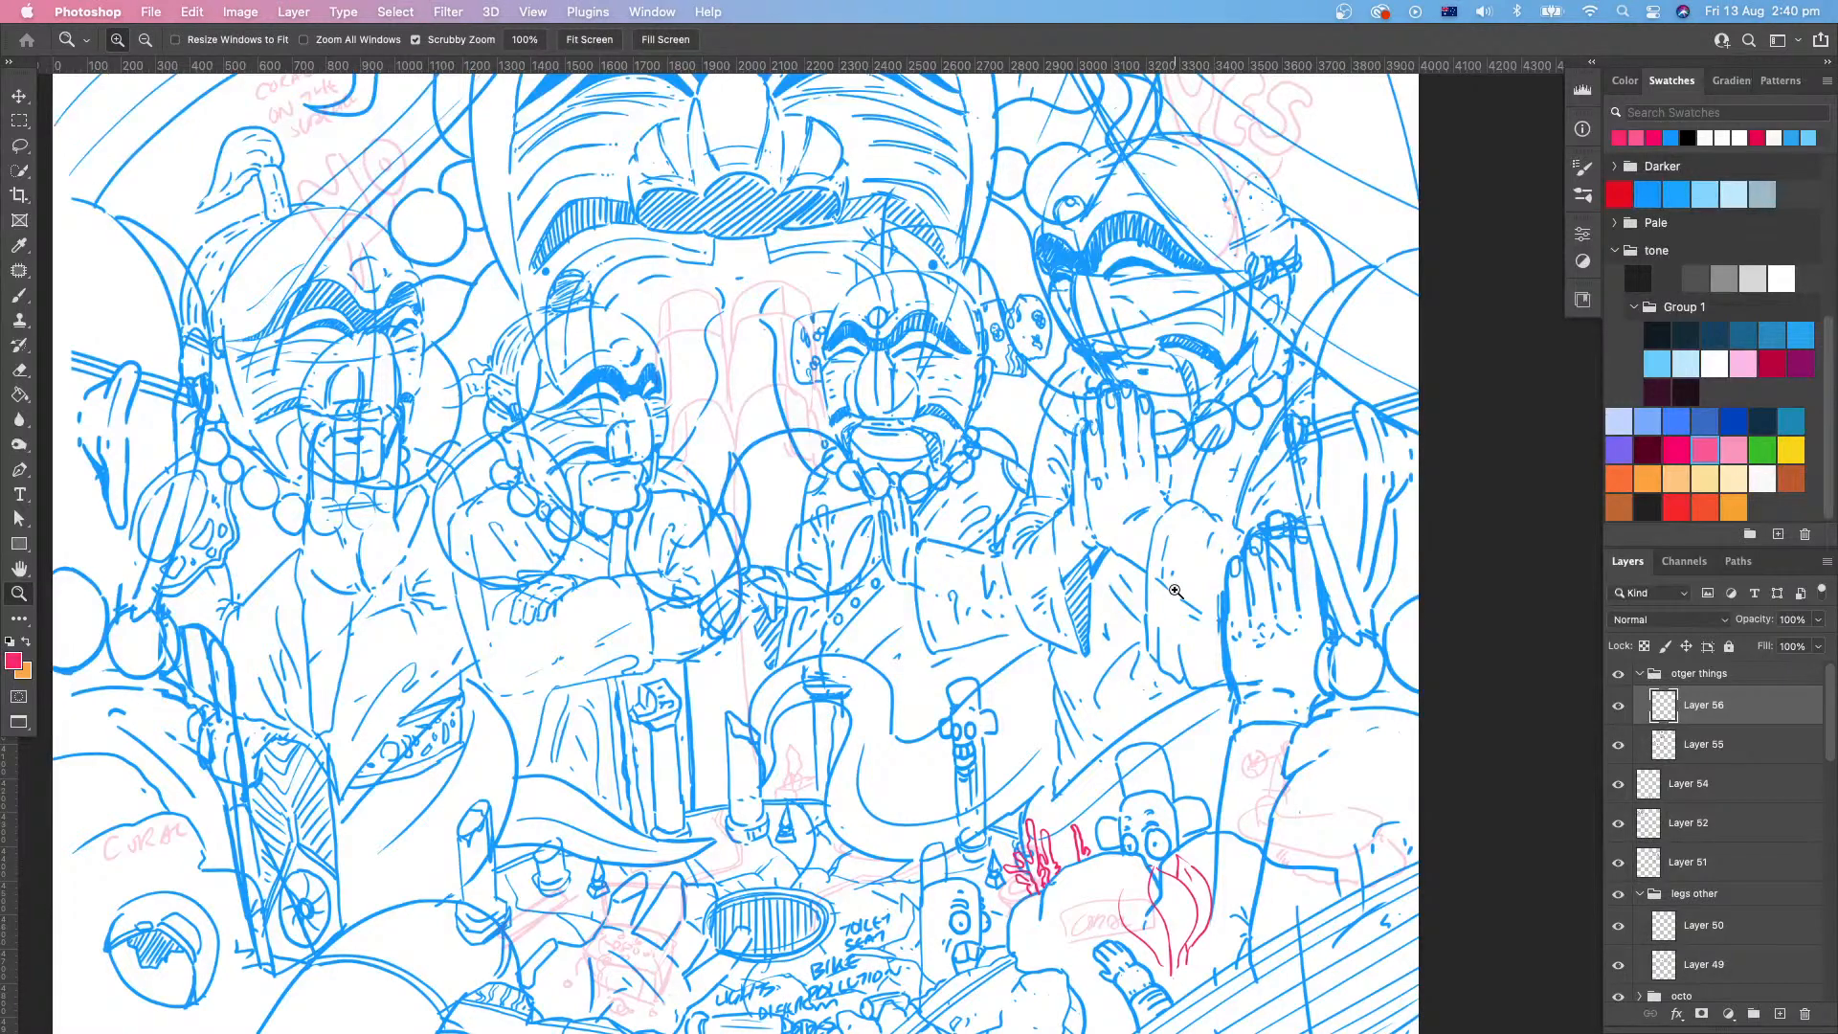
pyautogui.moveTo(1155, 588); pyautogui.dragTo(1150, 596)
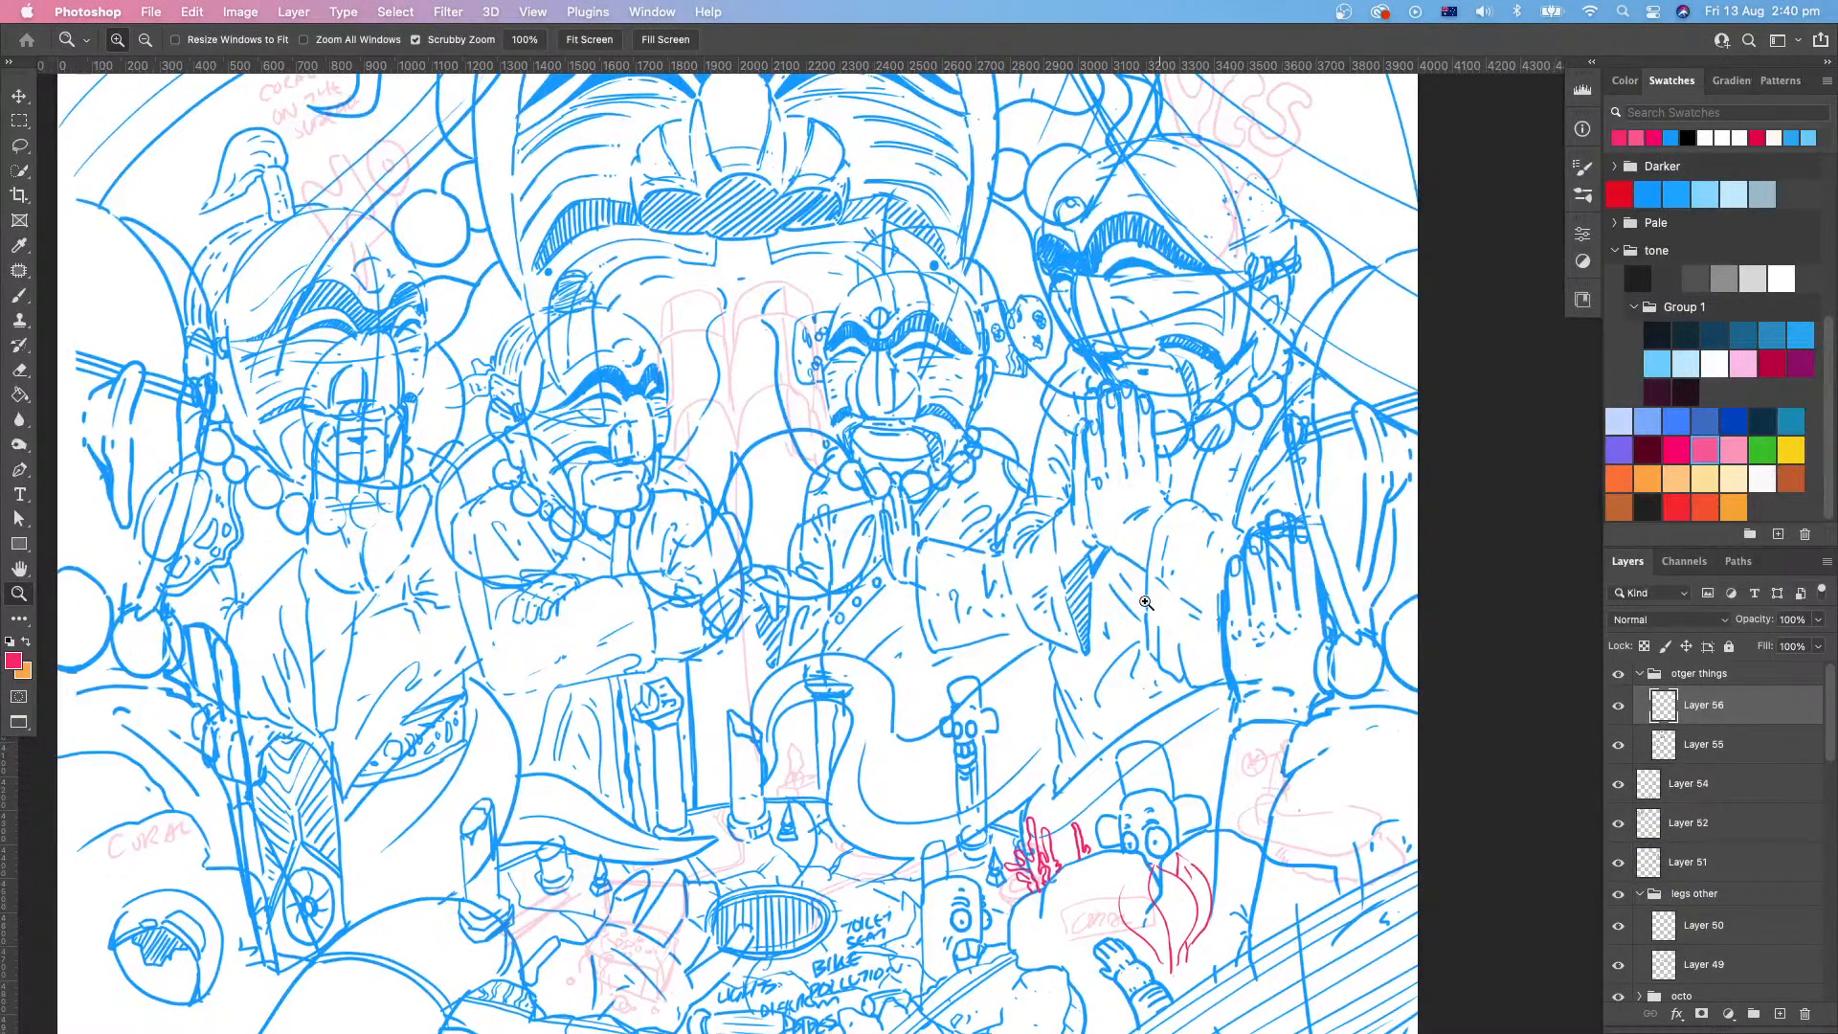
# Step: Sketch small rounded pink coral growths on the rock face beneath the branching coral
pyautogui.moveTo(1168, 679); pyautogui.dragTo(1111, 533)
pyautogui.moveTo(1074, 582); pyautogui.dragTo(1111, 587)
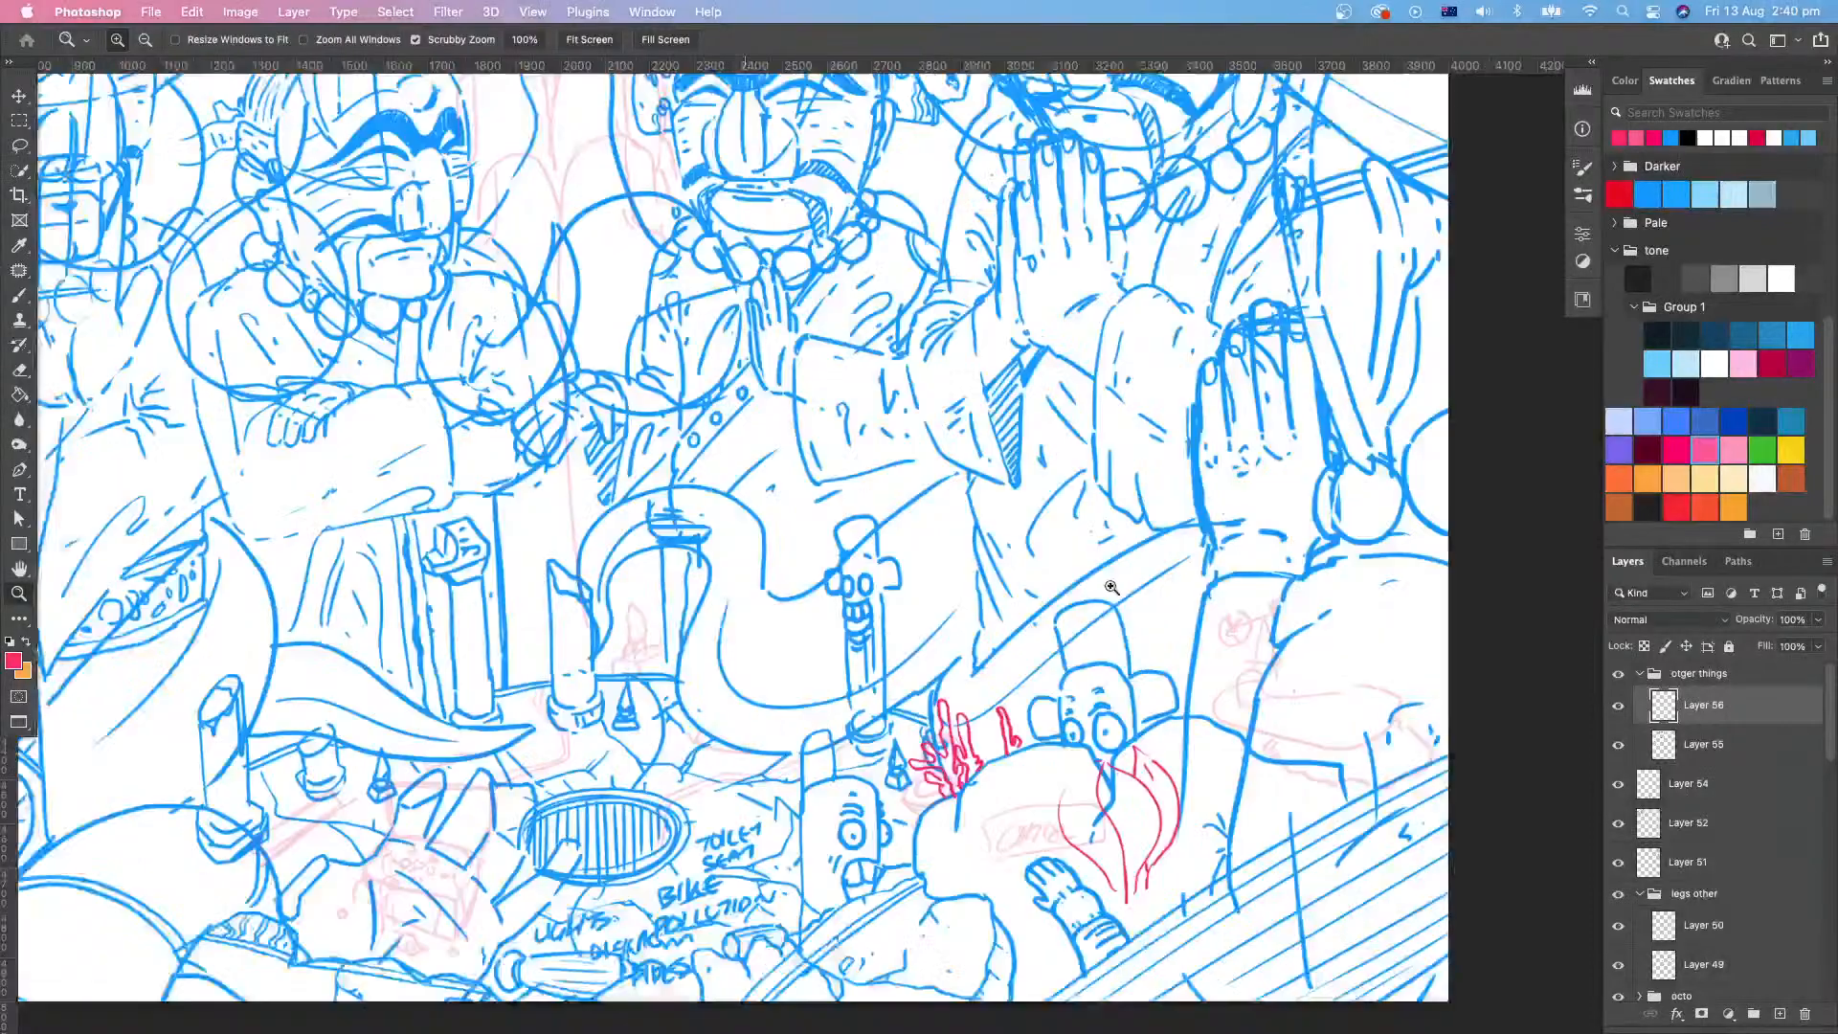
pyautogui.click(1111, 587)
pyautogui.press('b')
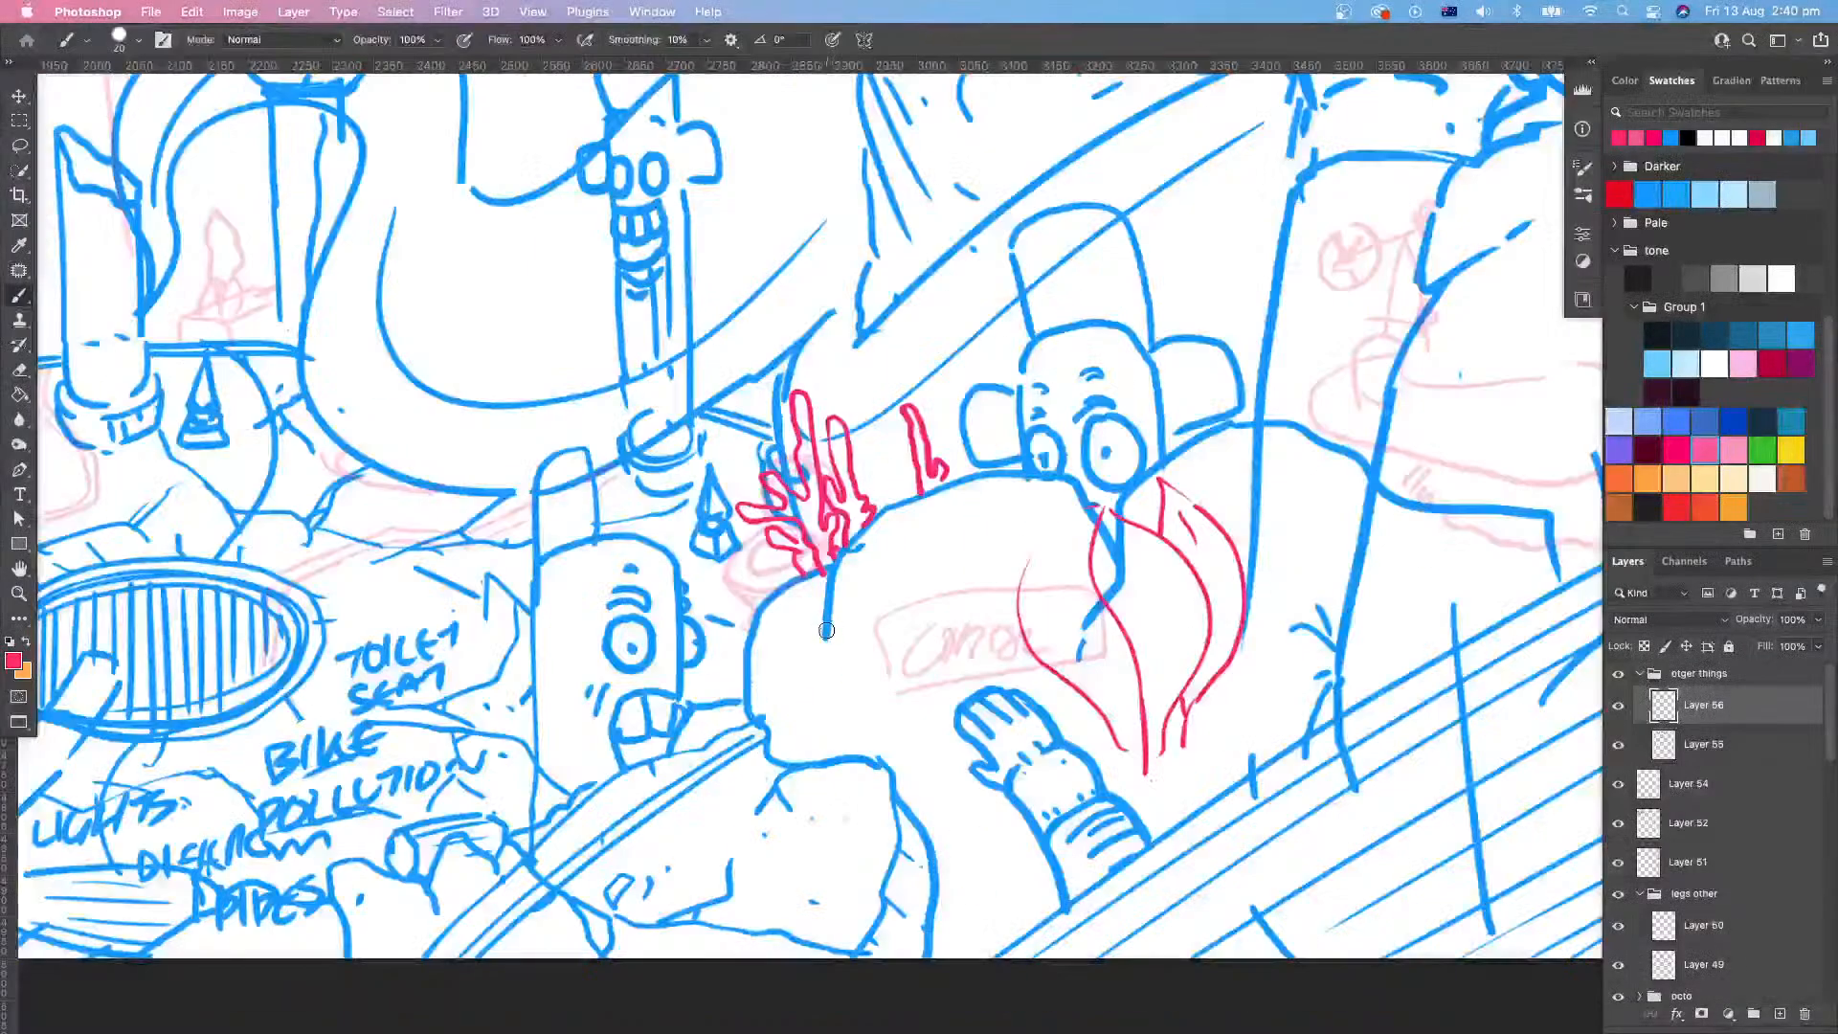
pyautogui.moveTo(827, 640)
pyautogui.mouseDown()
pyautogui.moveTo(833, 608)
pyautogui.moveTo(854, 632)
pyautogui.moveTo(843, 610)
pyautogui.moveTo(833, 658)
pyautogui.moveTo(853, 657)
pyautogui.moveTo(842, 645)
pyautogui.mouseUp()
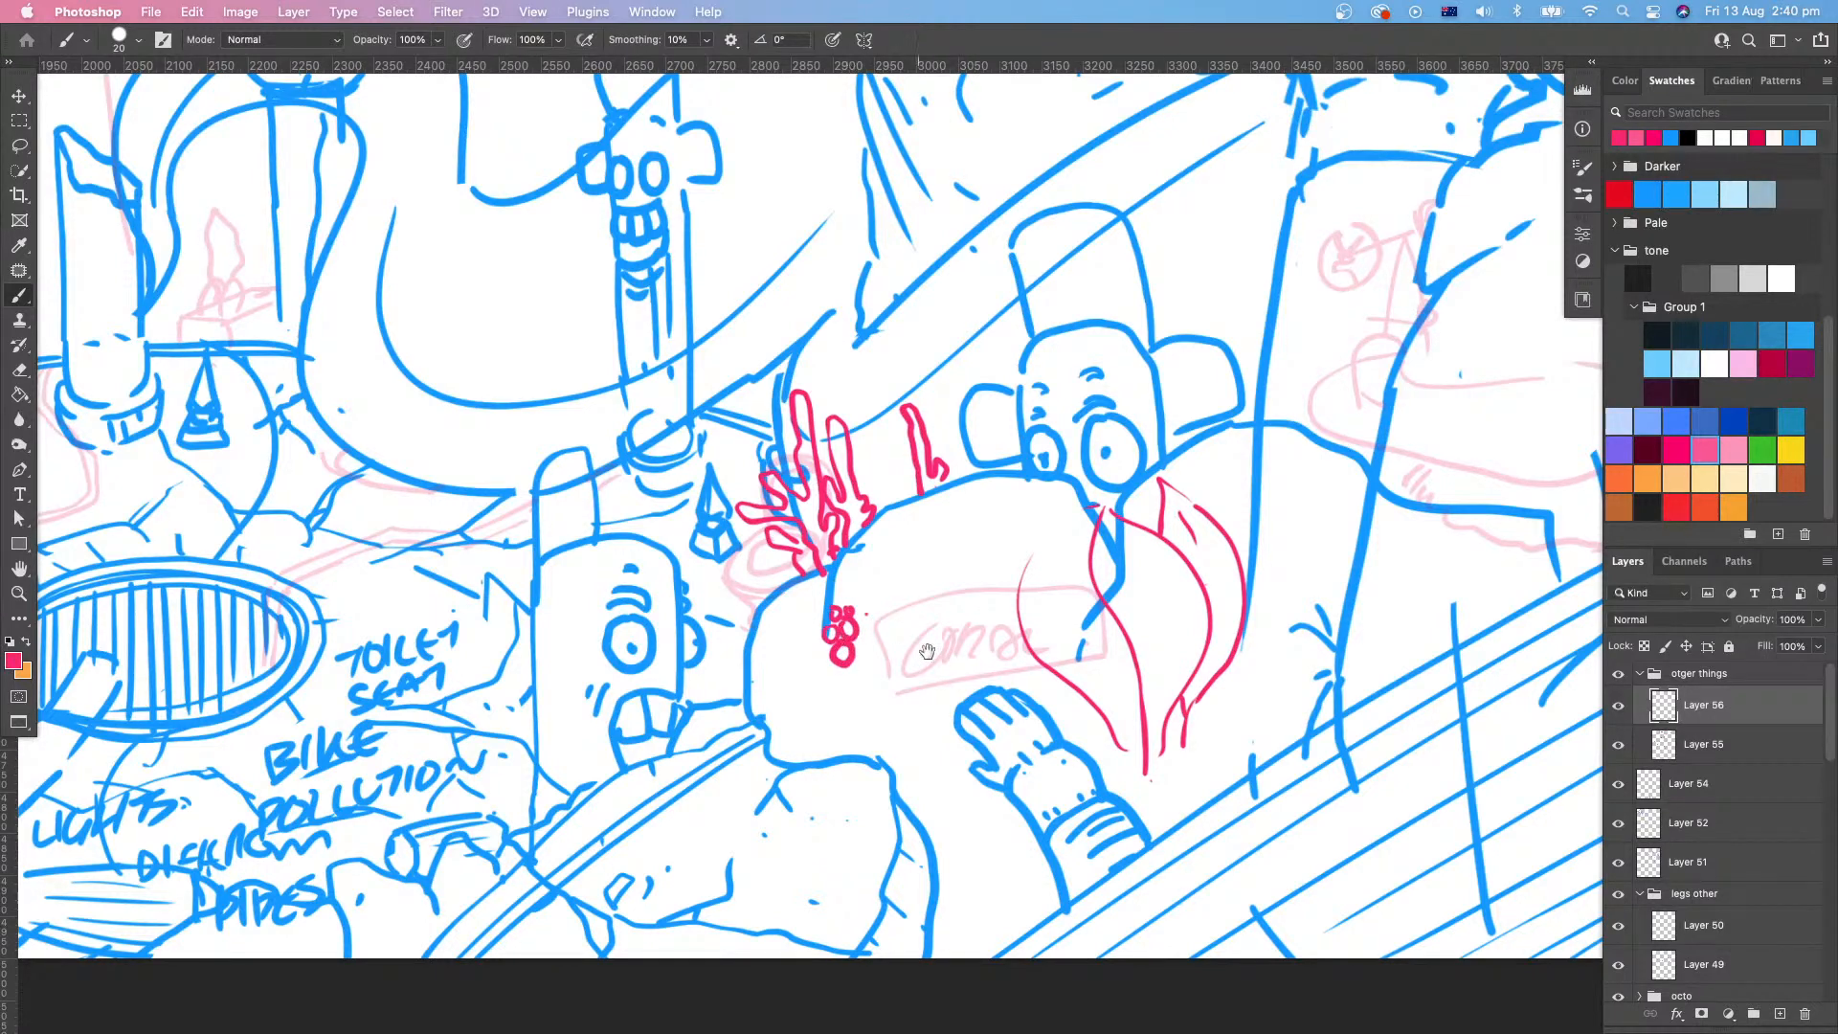
pyautogui.moveTo(911, 558)
pyautogui.mouseDown()
pyautogui.moveTo(890, 625)
pyautogui.moveTo(901, 595)
pyautogui.moveTo(877, 628)
pyautogui.moveTo(895, 613)
pyautogui.moveTo(843, 613)
pyautogui.moveTo(854, 633)
pyautogui.moveTo(904, 627)
pyautogui.moveTo(877, 629)
pyautogui.mouseUp()
pyautogui.moveTo(966, 695); pyautogui.dragTo(814, 797)
# Step: Examine the coral-covered rock and the area around the faded bike annotation in the lower-right foreground
pyautogui.press('z')
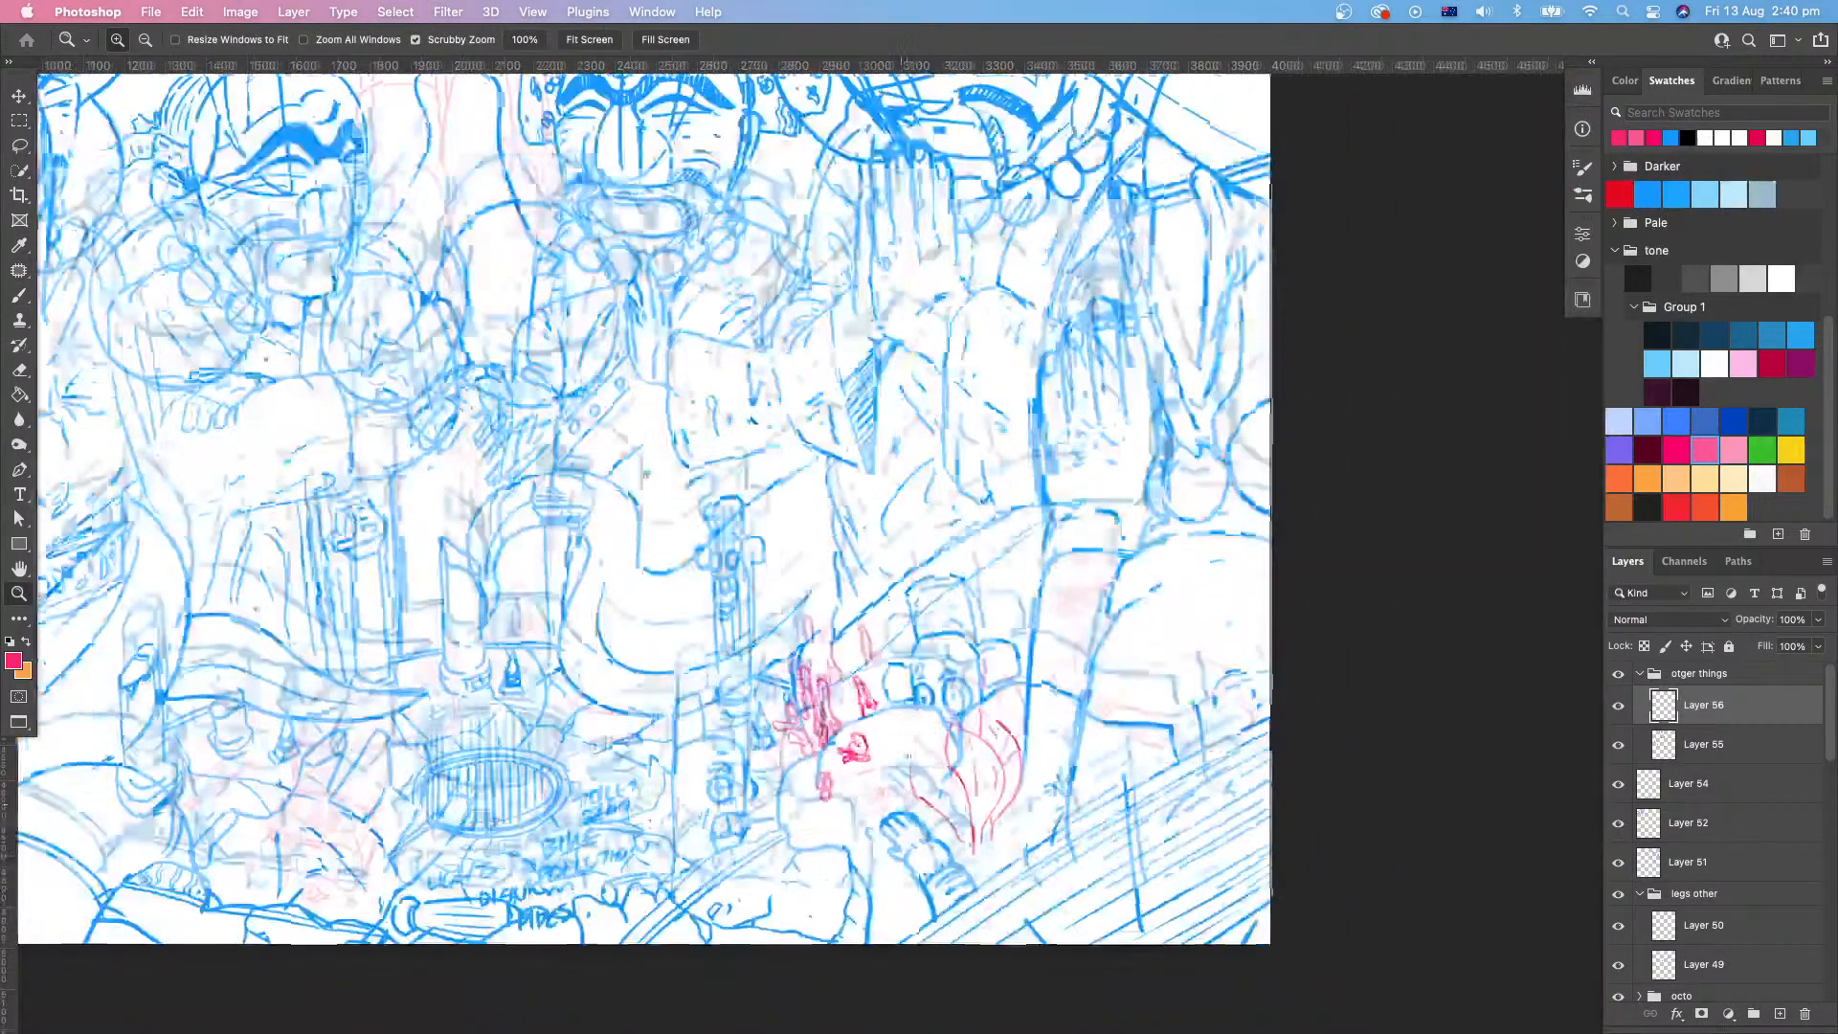
pyautogui.moveTo(905, 890); pyautogui.dragTo(903, 740)
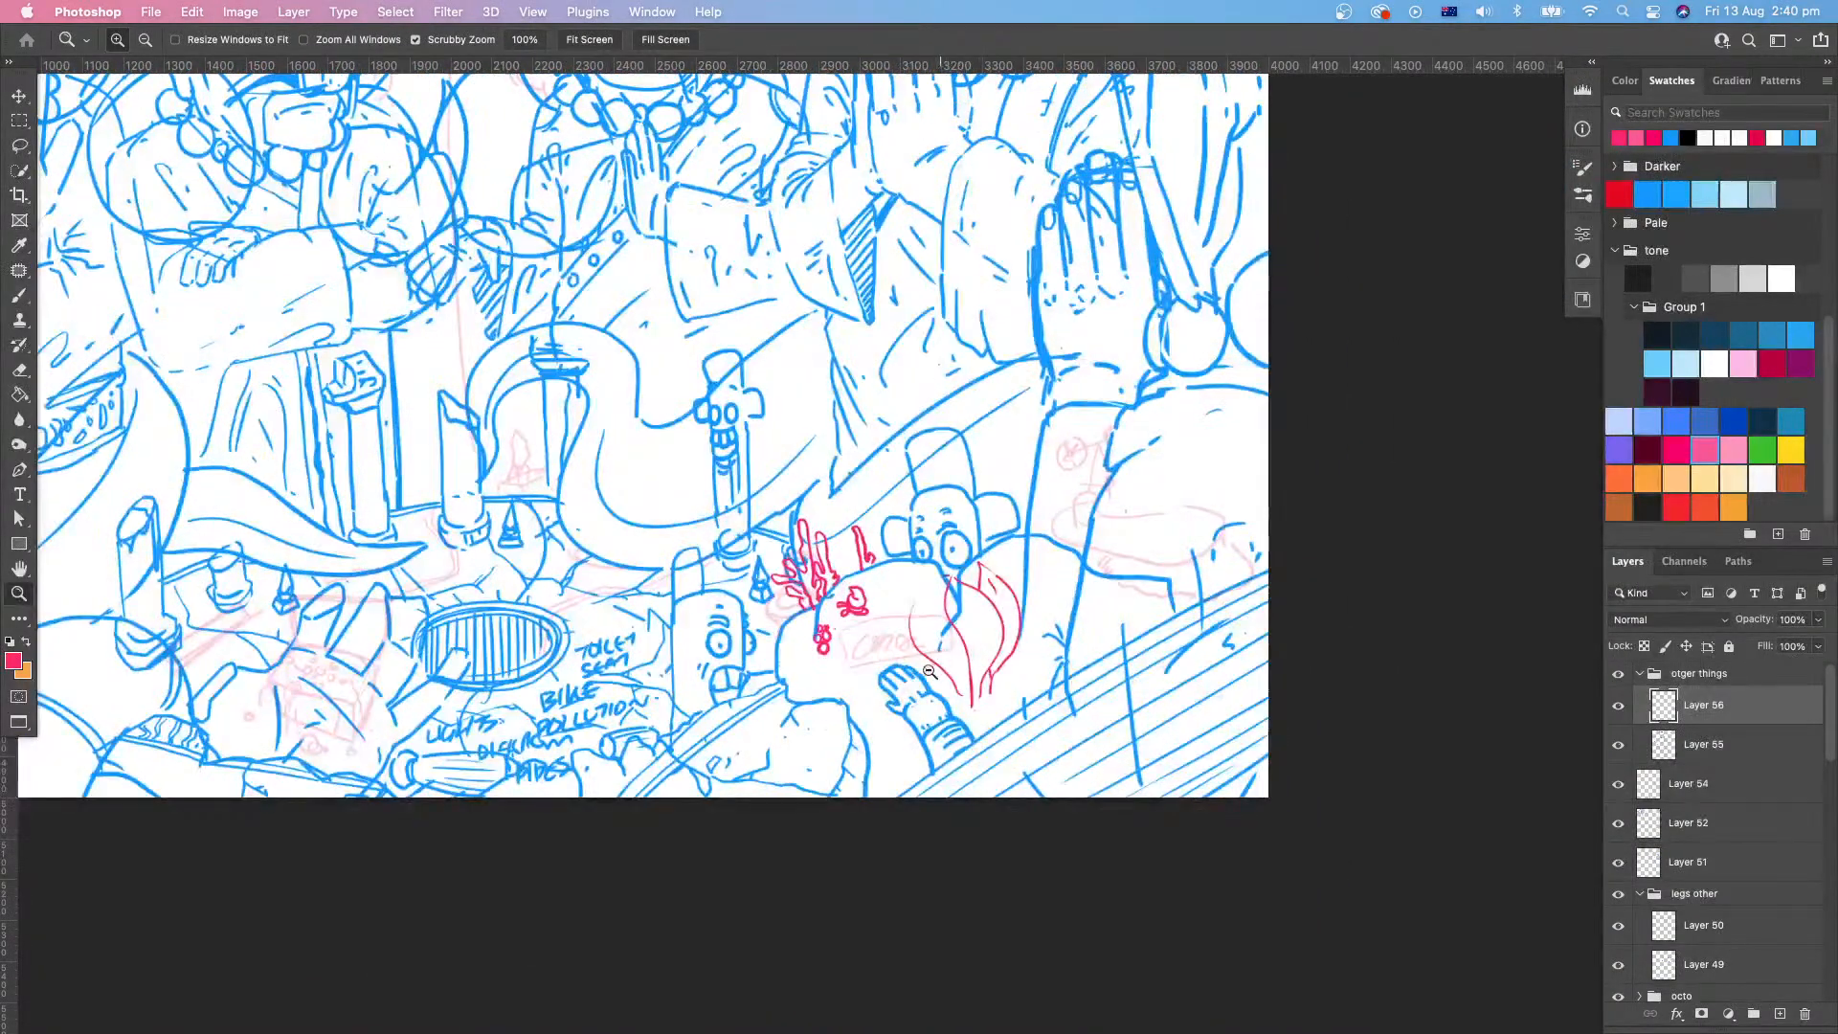
pyautogui.moveTo(932, 672); pyautogui.dragTo(926, 676)
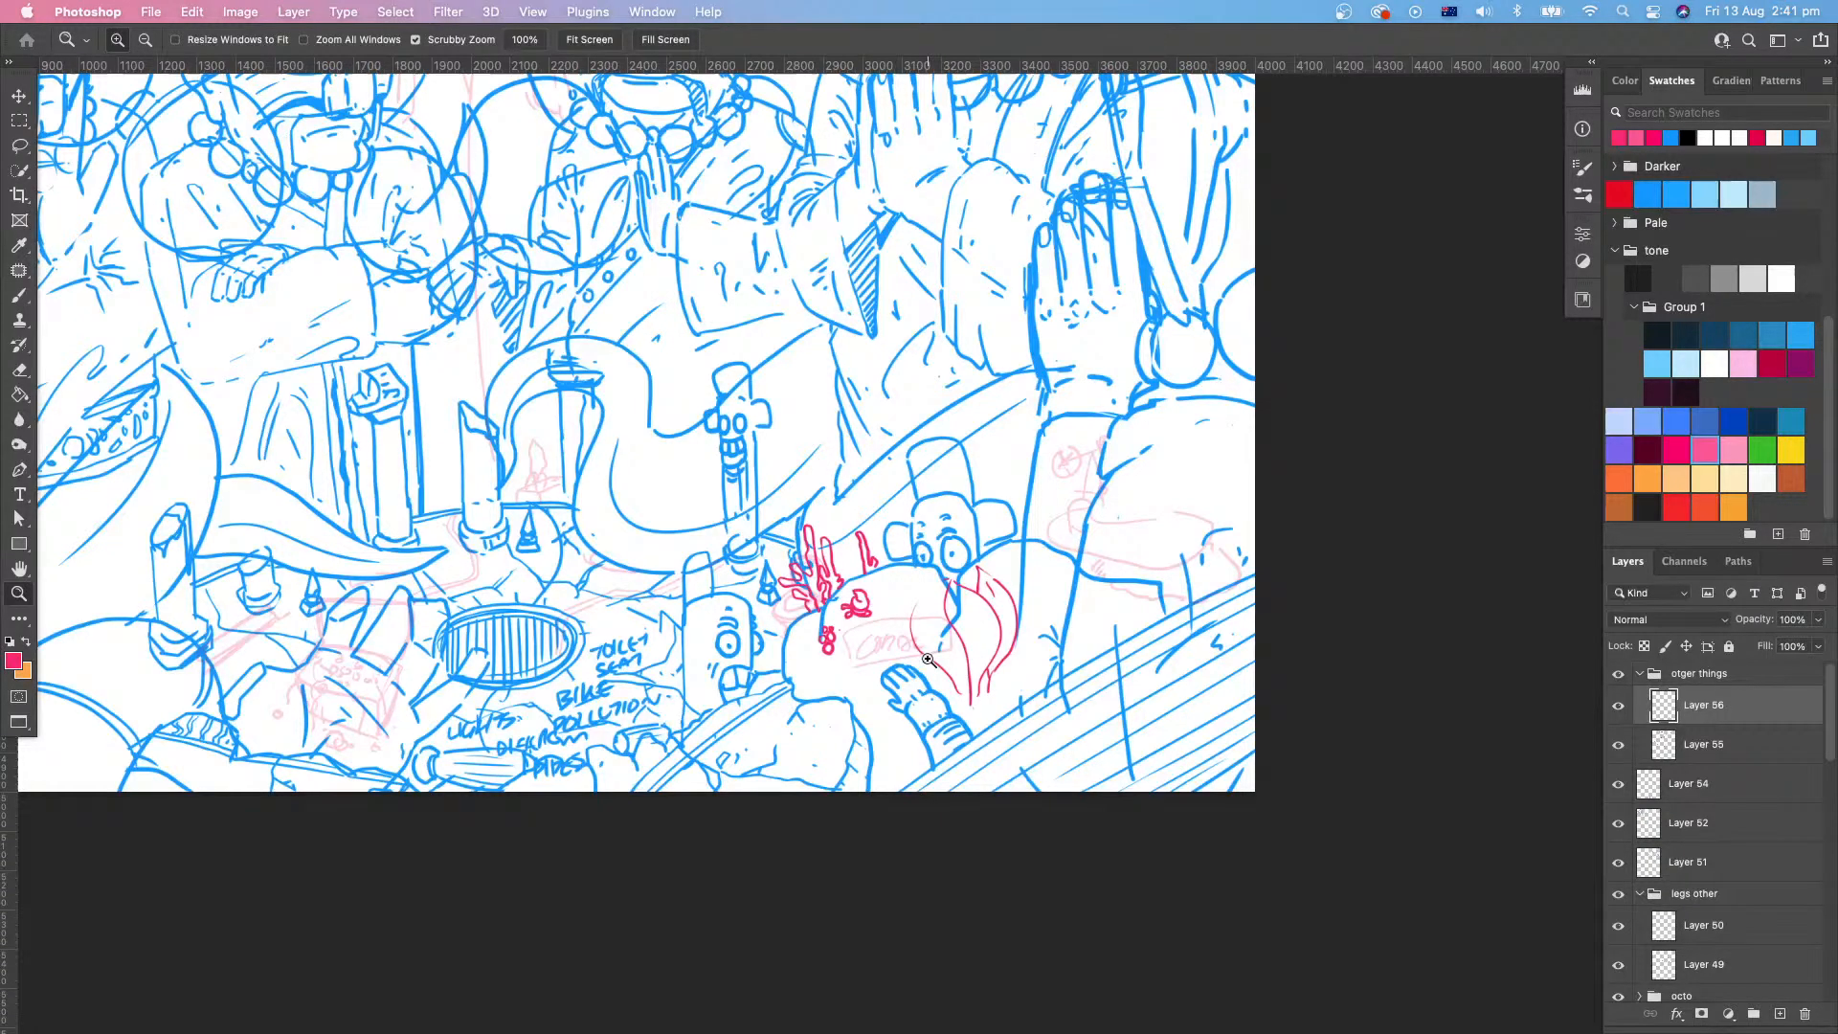
pyautogui.press('Tab')
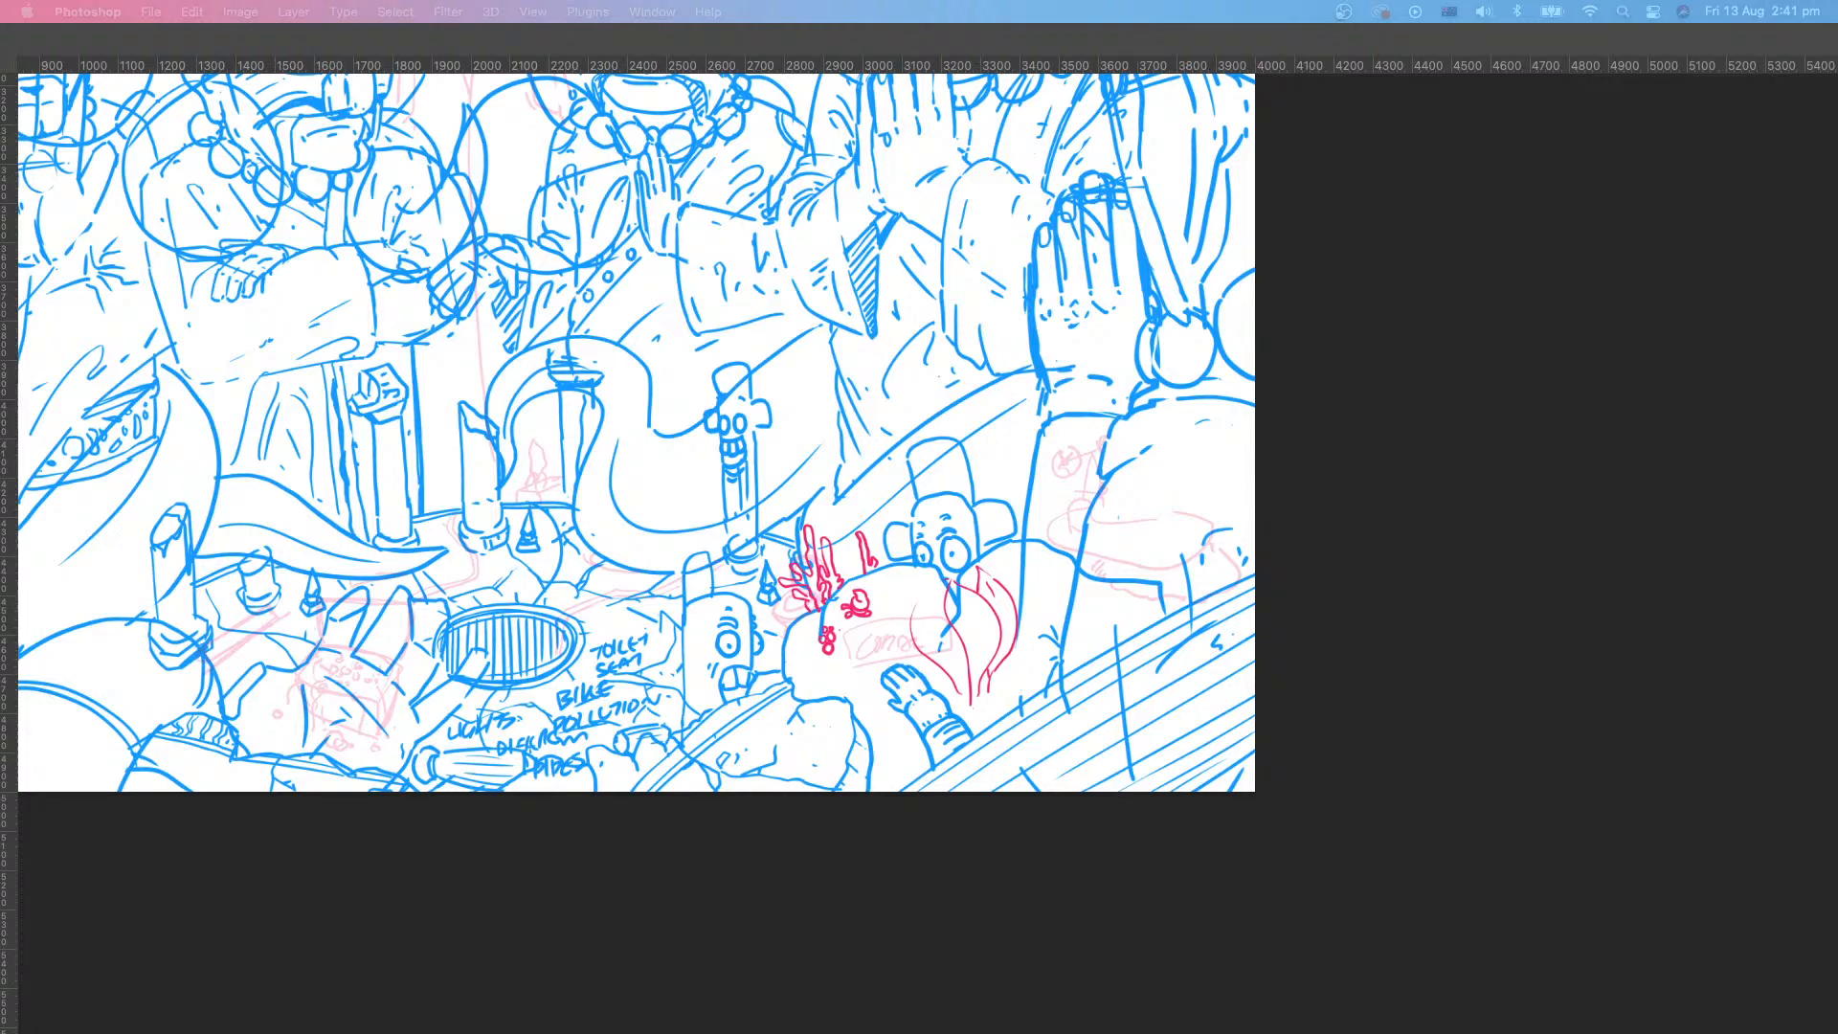
pyautogui.moveTo(888, 594)
pyautogui.mouseDown()
pyautogui.moveTo(1055, 710)
pyautogui.moveTo(1038, 686)
pyautogui.mouseUp()
pyautogui.press('b')
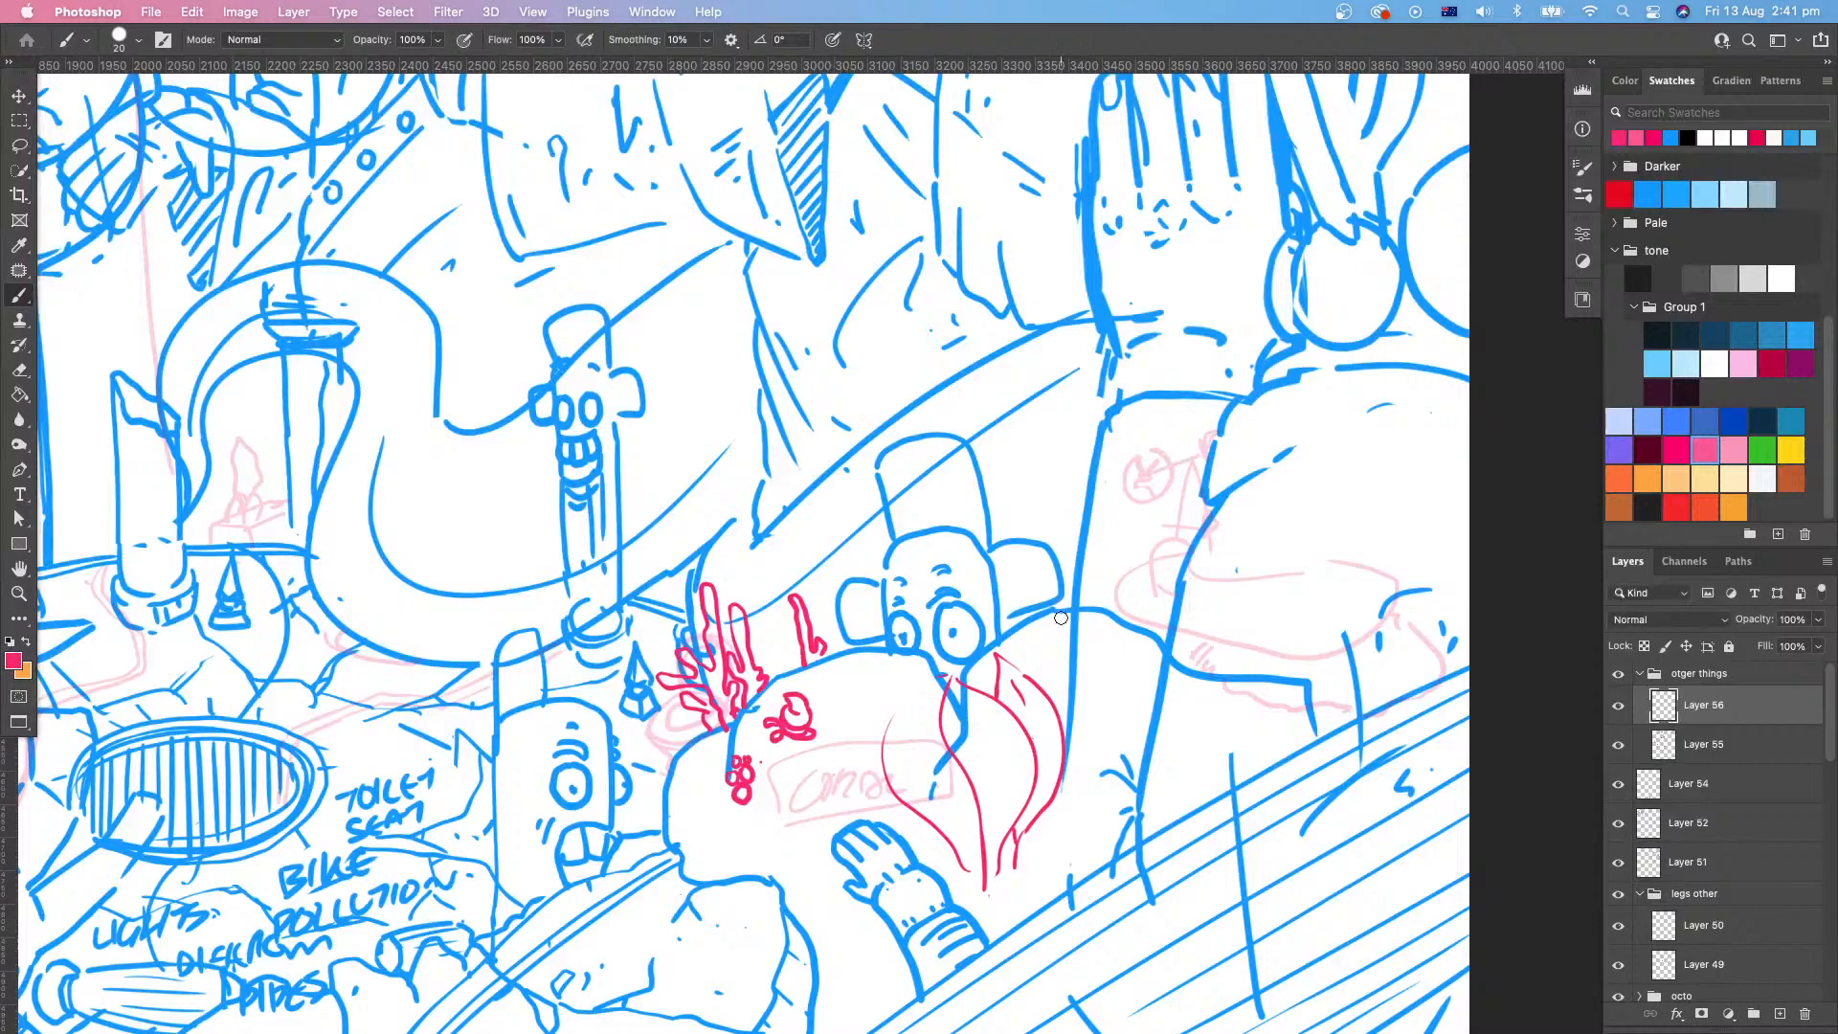
pyautogui.moveTo(1252, 606); pyautogui.dragTo(1103, 759)
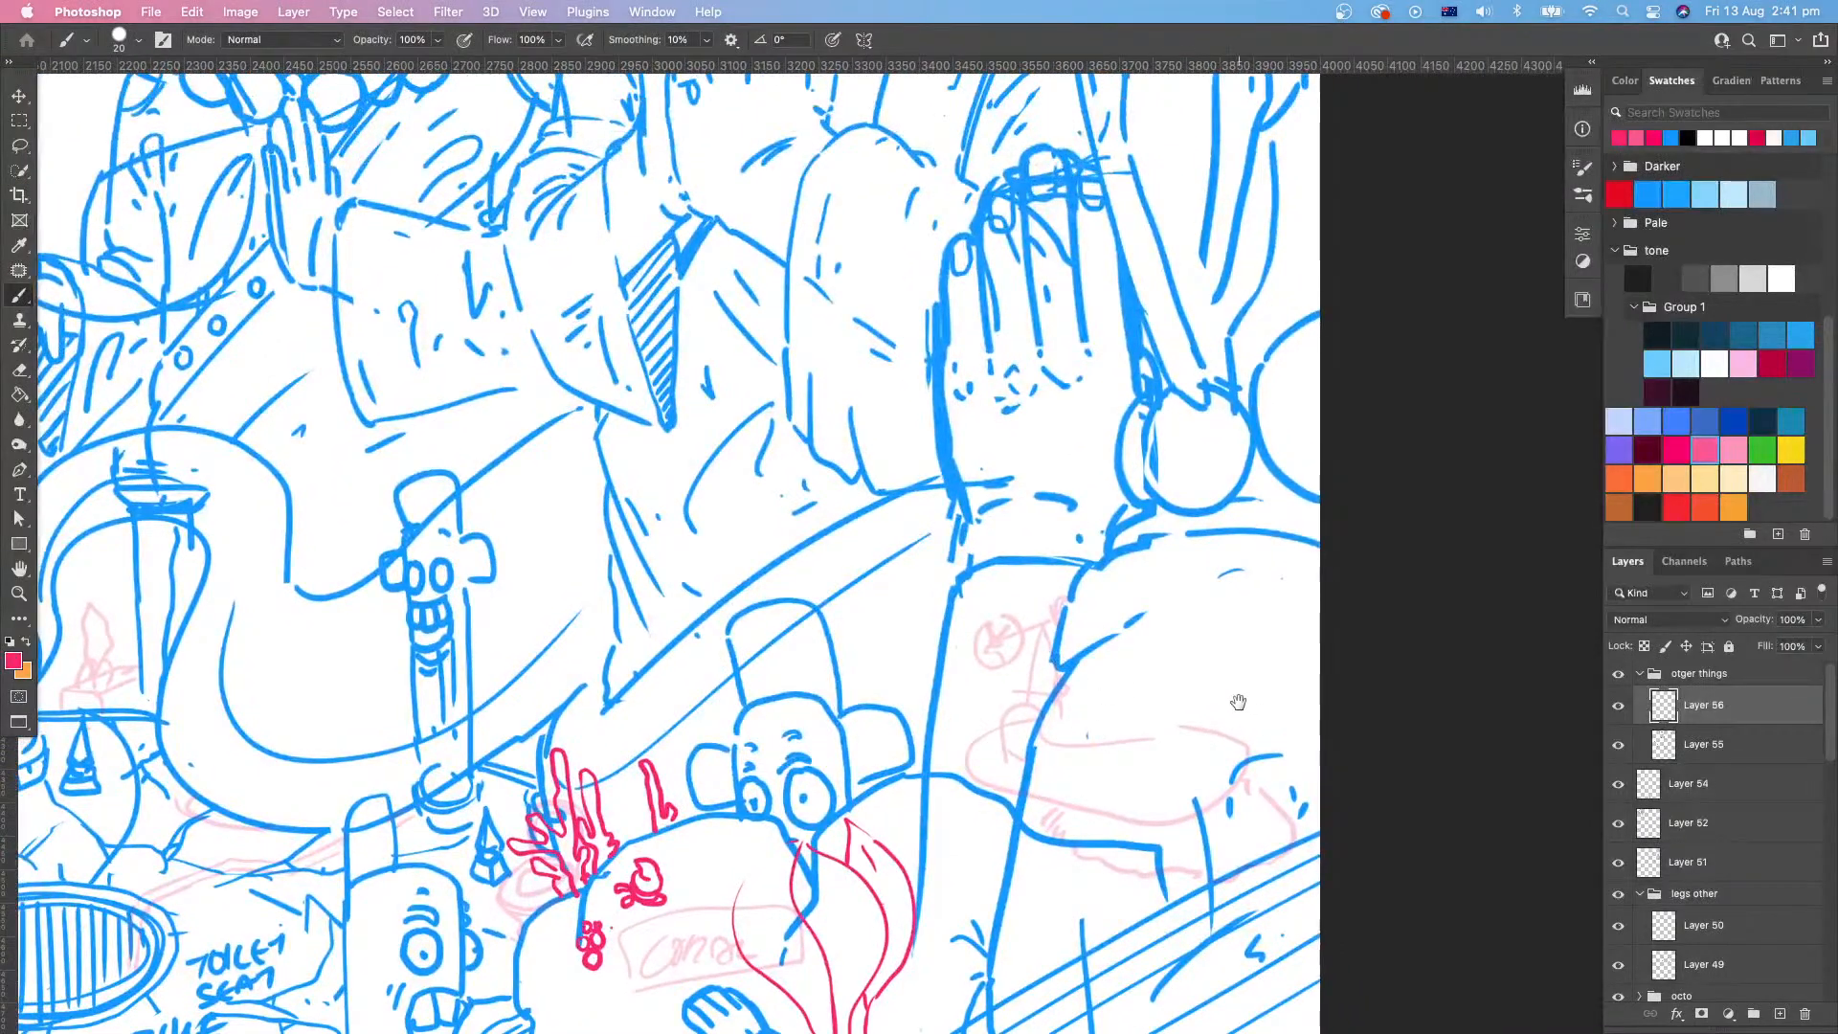
pyautogui.moveTo(1238, 702); pyautogui.dragTo(1272, 619)
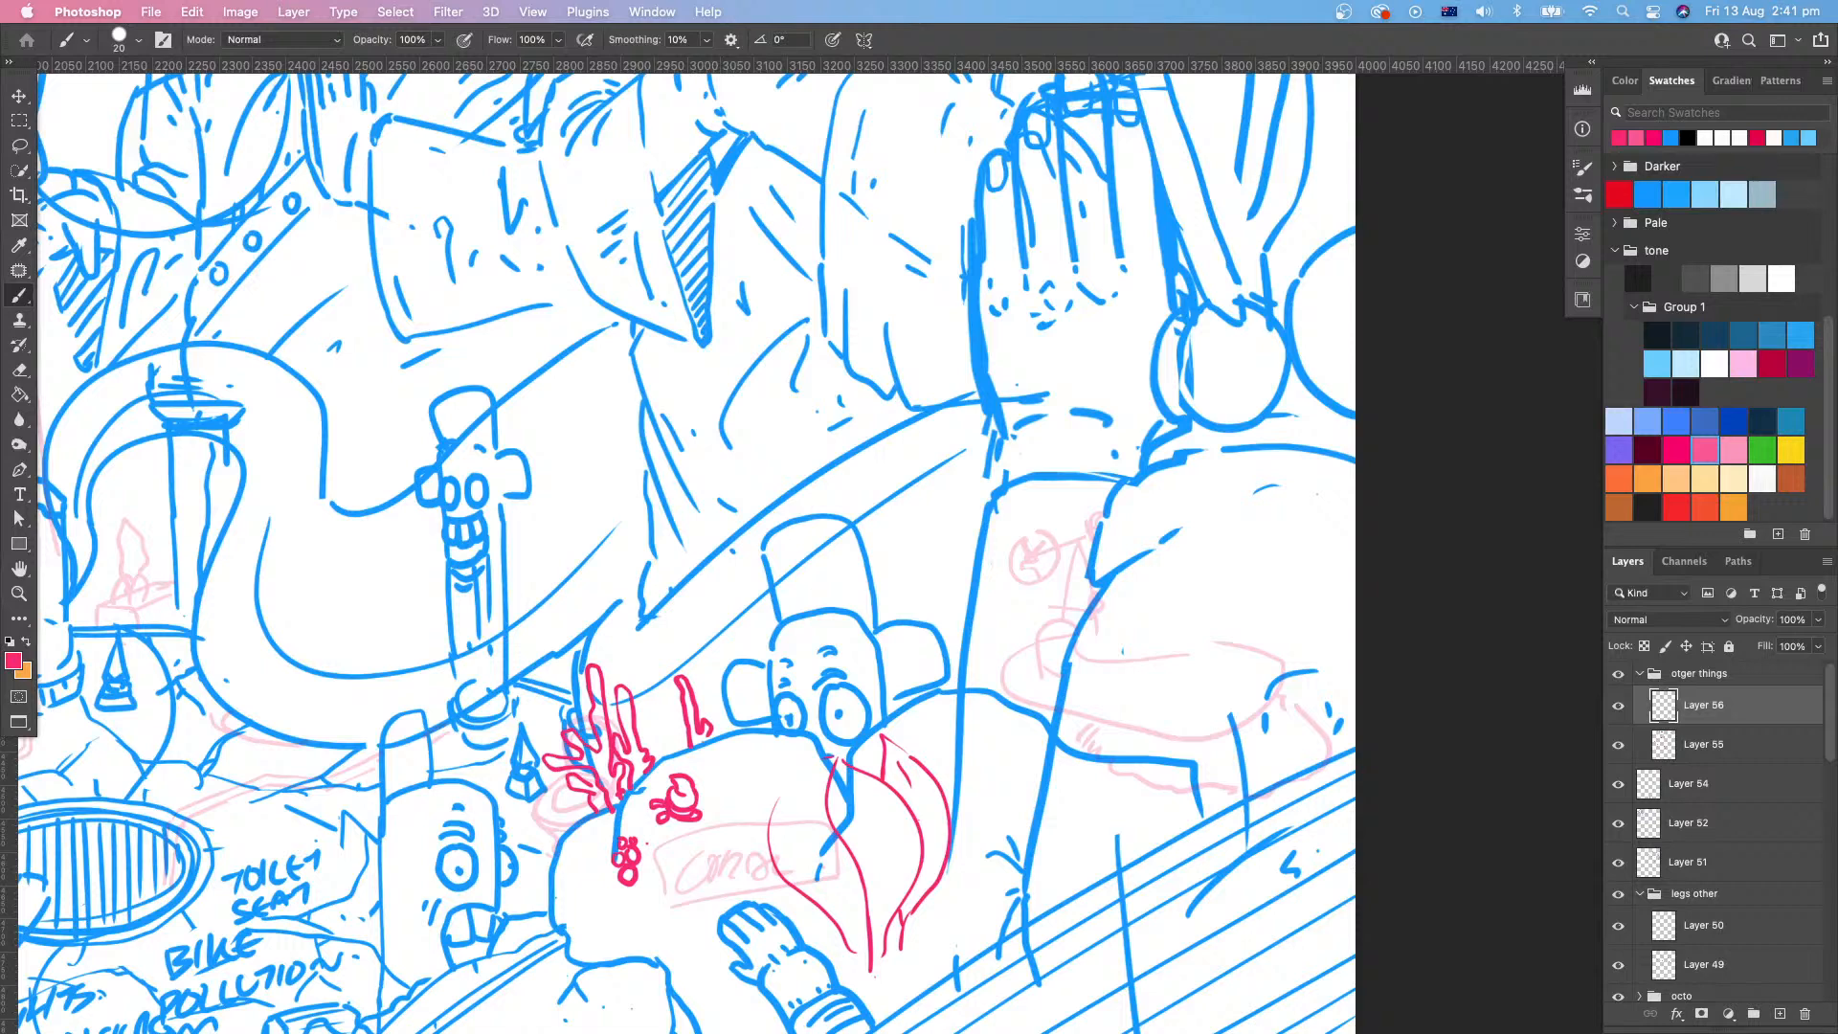
pyautogui.press('Tab')
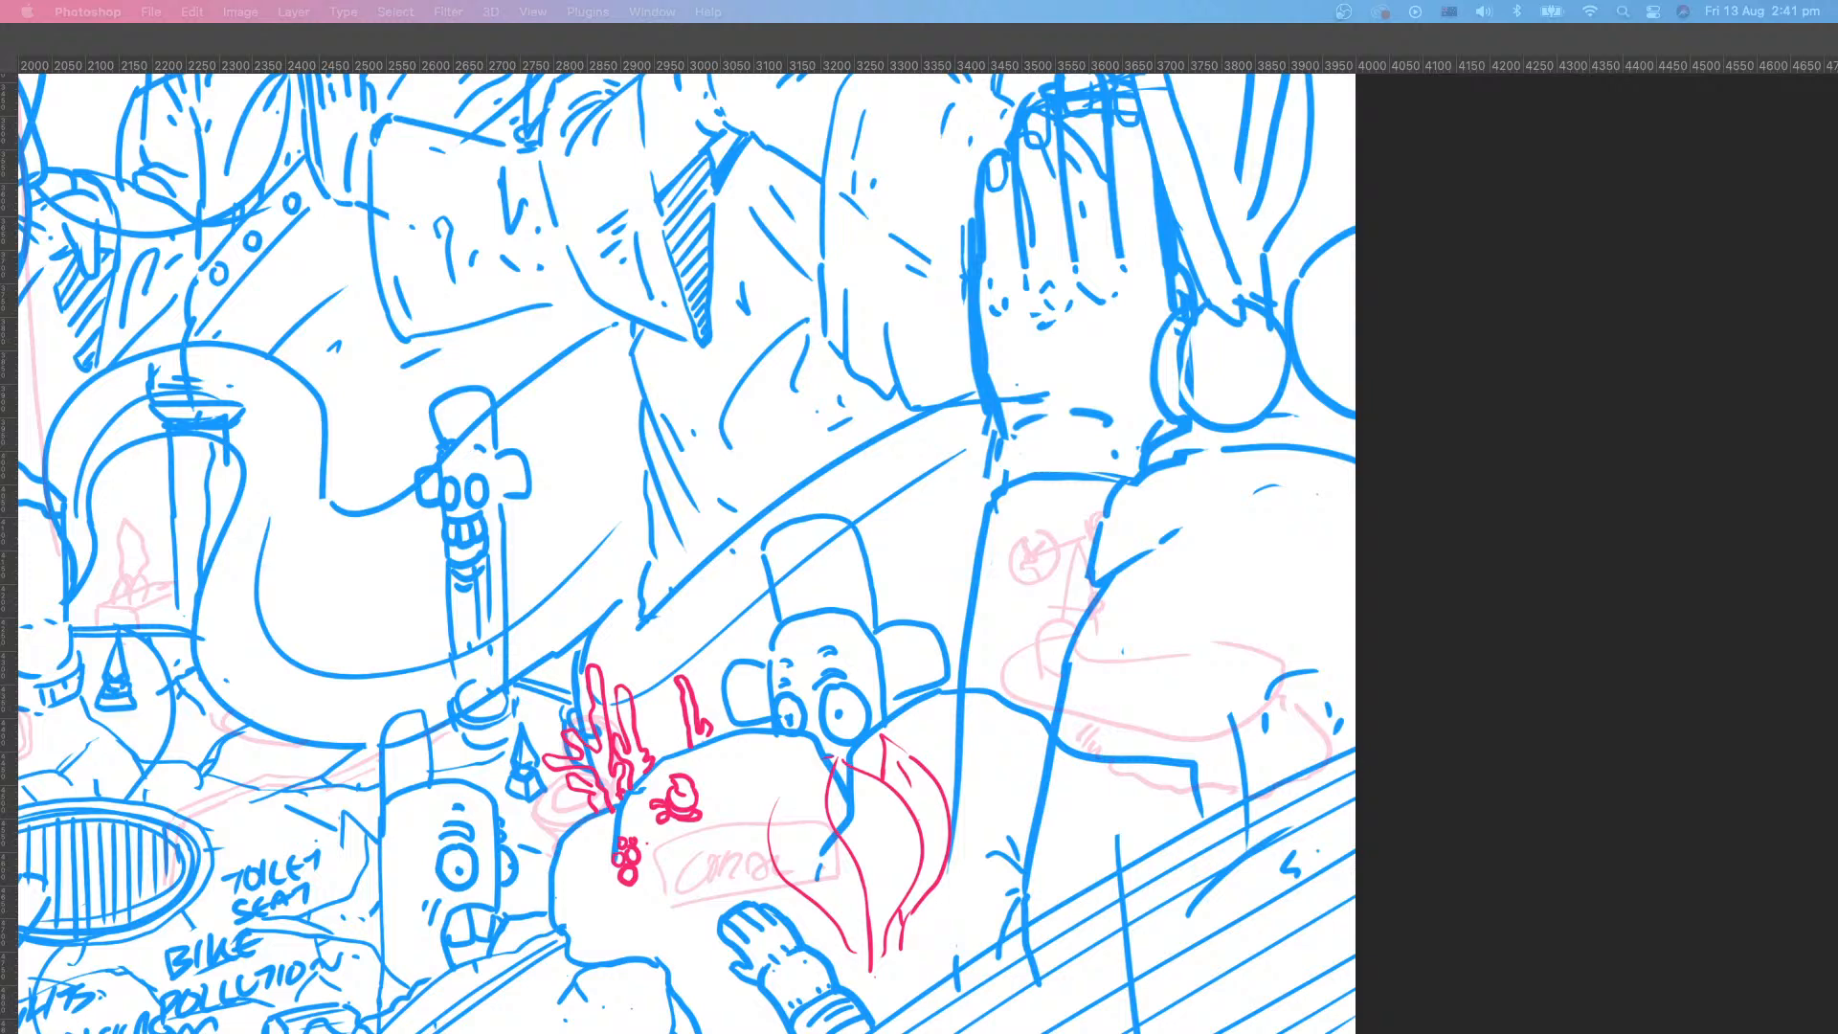
pyautogui.press('Tab')
pyautogui.moveTo(1157, 648); pyautogui.dragTo(1236, 661)
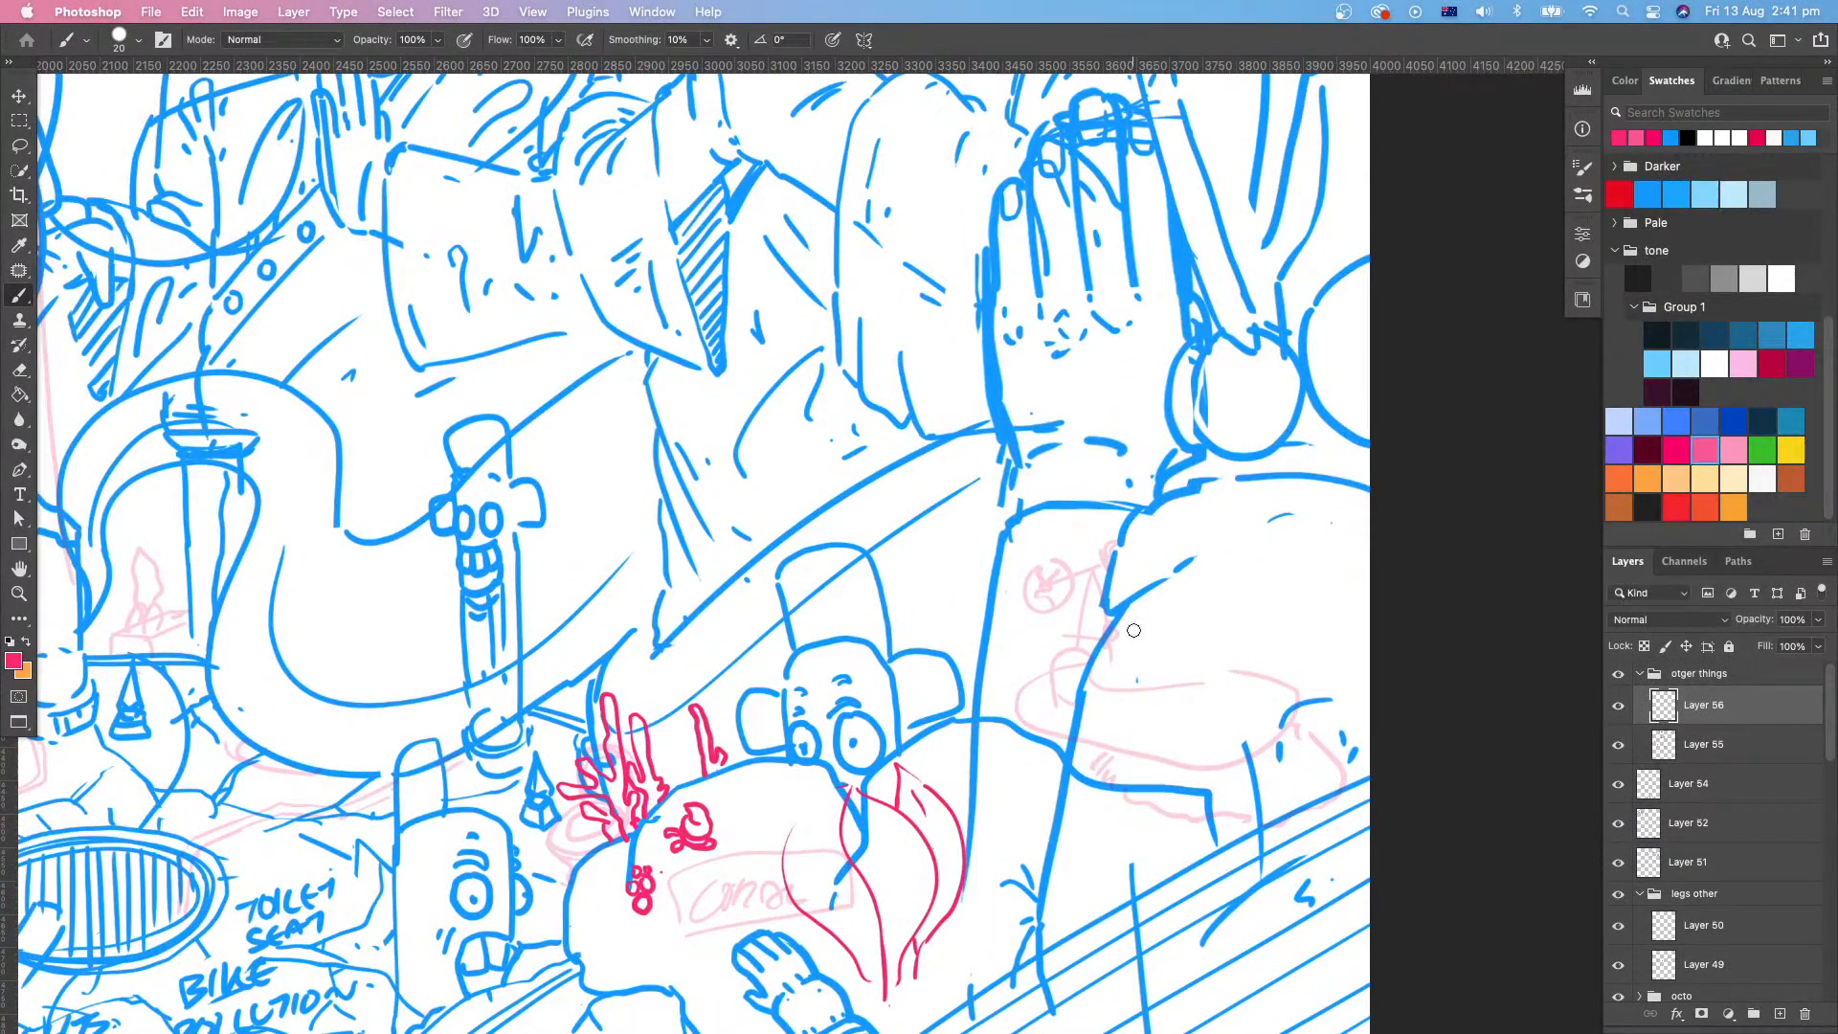
# Step: Sketch a wide pink shelf-shaped coral with short tick marks along its lip on the rounded boulder in the lower-right foreground
pyautogui.moveTo(1090, 664)
pyautogui.mouseDown()
pyautogui.moveTo(1111, 689)
pyautogui.moveTo(1245, 676)
pyautogui.moveTo(1080, 661)
pyautogui.moveTo(1019, 704)
pyautogui.moveTo(1052, 730)
pyautogui.moveTo(1262, 688)
pyautogui.mouseUp()
pyautogui.moveTo(1109, 687)
pyautogui.mouseDown()
pyautogui.moveTo(1177, 709)
pyautogui.moveTo(1225, 694)
pyautogui.mouseUp()
pyautogui.click(1234, 688)
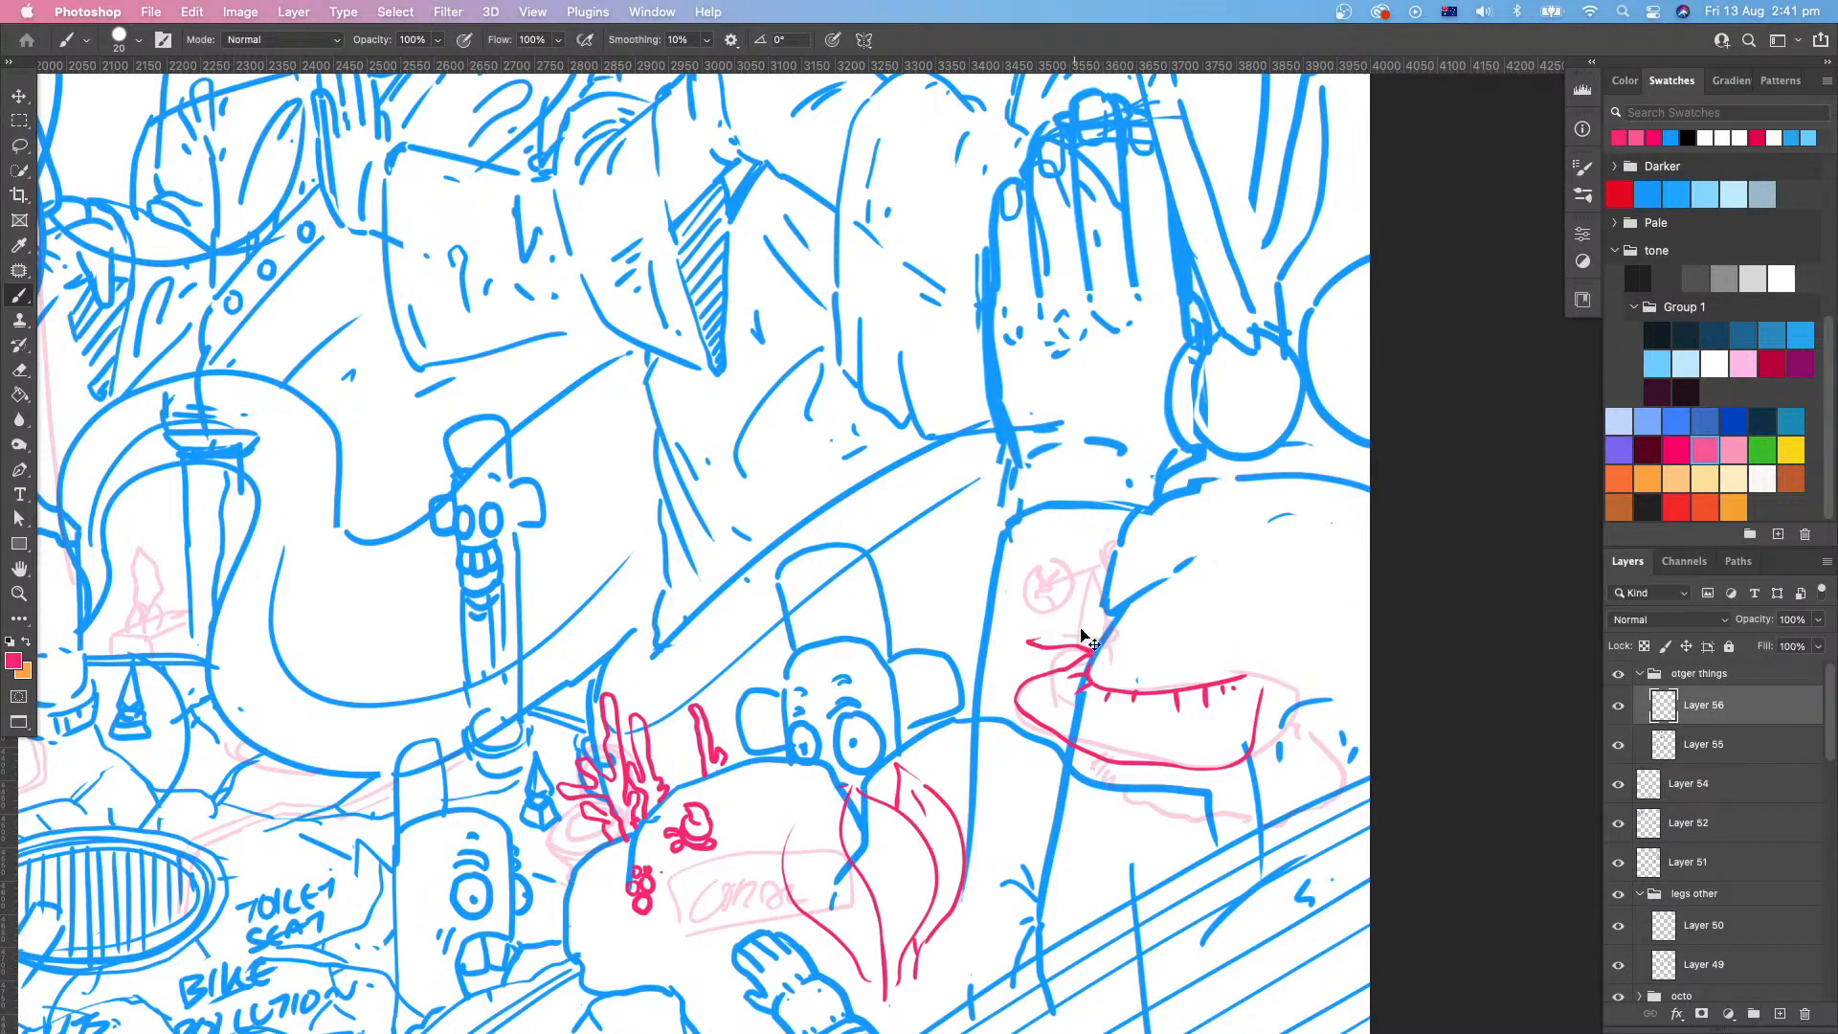
pyautogui.moveTo(1110, 622)
pyautogui.mouseDown()
pyautogui.moveTo(1066, 646)
pyautogui.moveTo(1124, 701)
pyautogui.moveTo(1220, 692)
pyautogui.moveTo(1245, 638)
pyautogui.mouseUp()
# Step: Sketch a small bumpy coral cluster beside the shelf coral and add little marks along the shelf's underside
pyautogui.moveTo(1255, 723)
pyautogui.mouseDown()
pyautogui.moveTo(1314, 714)
pyautogui.moveTo(1318, 682)
pyautogui.moveTo(1289, 656)
pyautogui.moveTo(1295, 682)
pyautogui.moveTo(1266, 684)
pyautogui.moveTo(1304, 660)
pyautogui.moveTo(1319, 681)
pyautogui.mouseUp()
pyautogui.moveTo(1314, 757); pyautogui.dragTo(1265, 637)
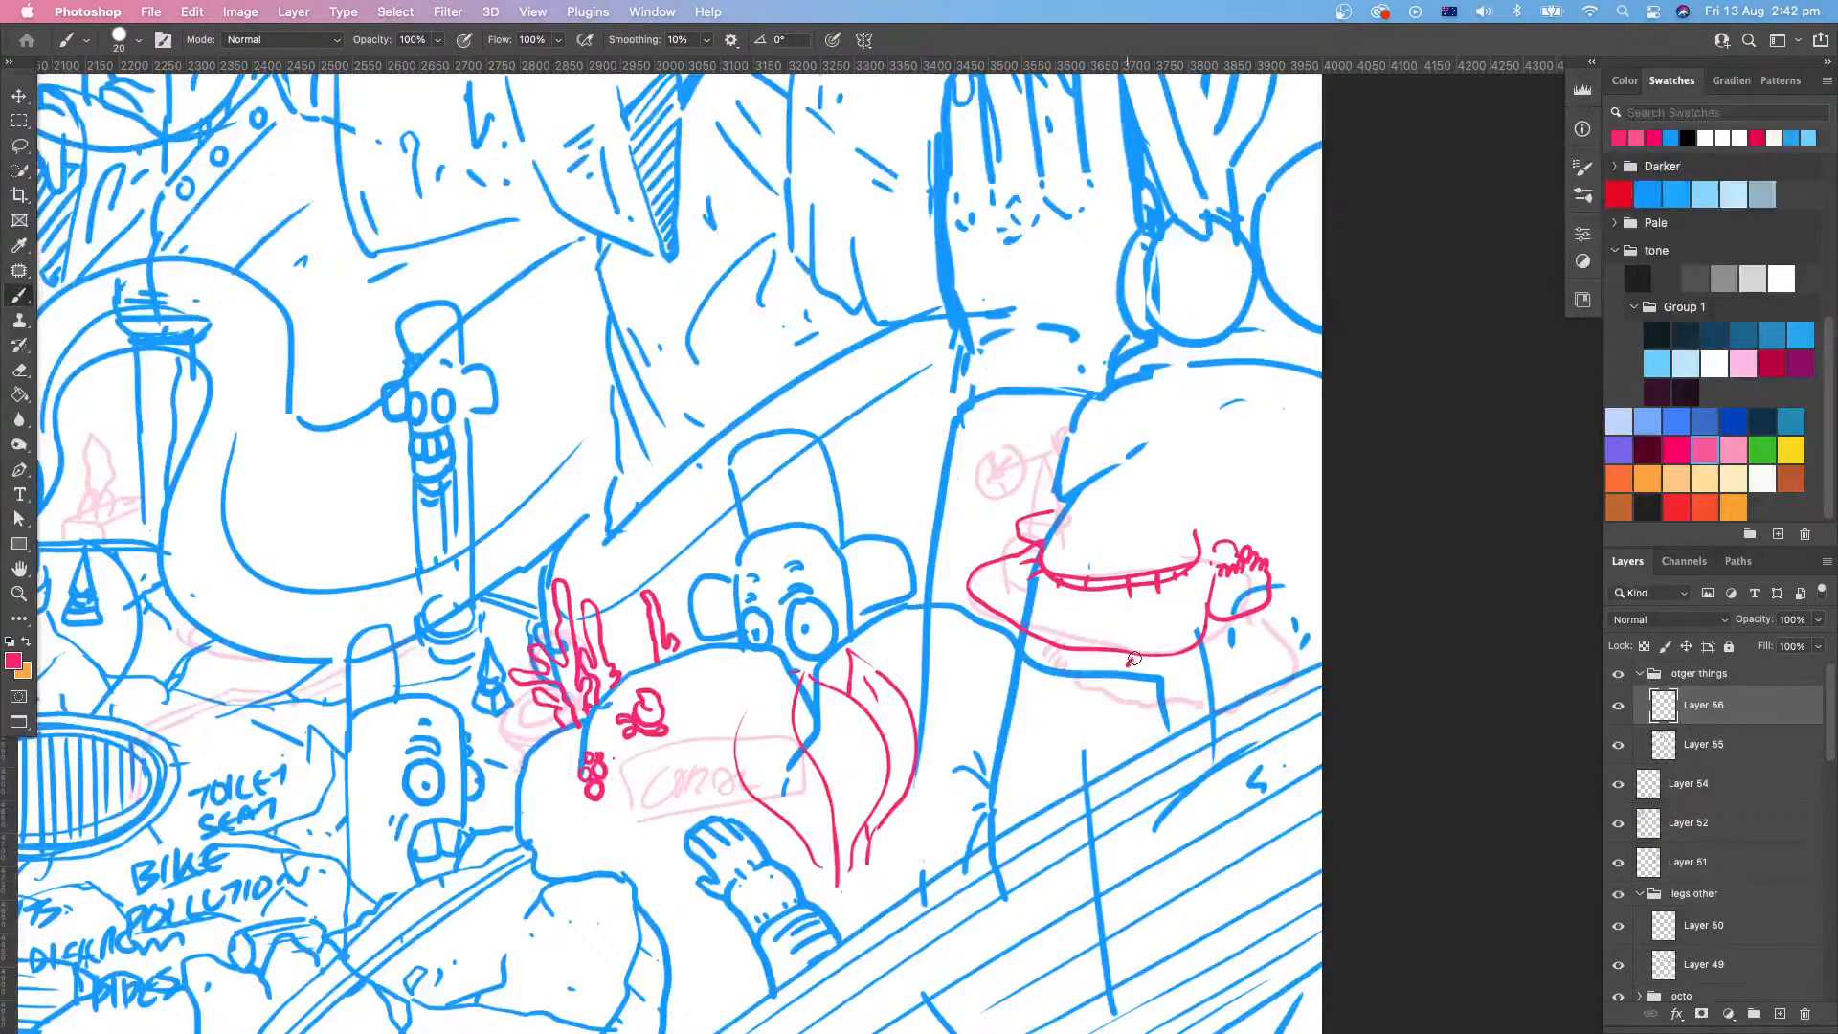
pyautogui.moveTo(1129, 665)
pyautogui.mouseDown()
pyautogui.moveTo(1174, 662)
pyautogui.moveTo(1175, 716)
pyautogui.moveTo(1205, 704)
pyautogui.mouseUp()
# Step: Draw branching pink cracks across the striped slab in the lower-right corner, with one arm reaching toward its left edge
pyautogui.moveTo(1299, 773); pyautogui.dragTo(1327, 465)
pyautogui.moveTo(1211, 598); pyautogui.dragTo(1111, 662)
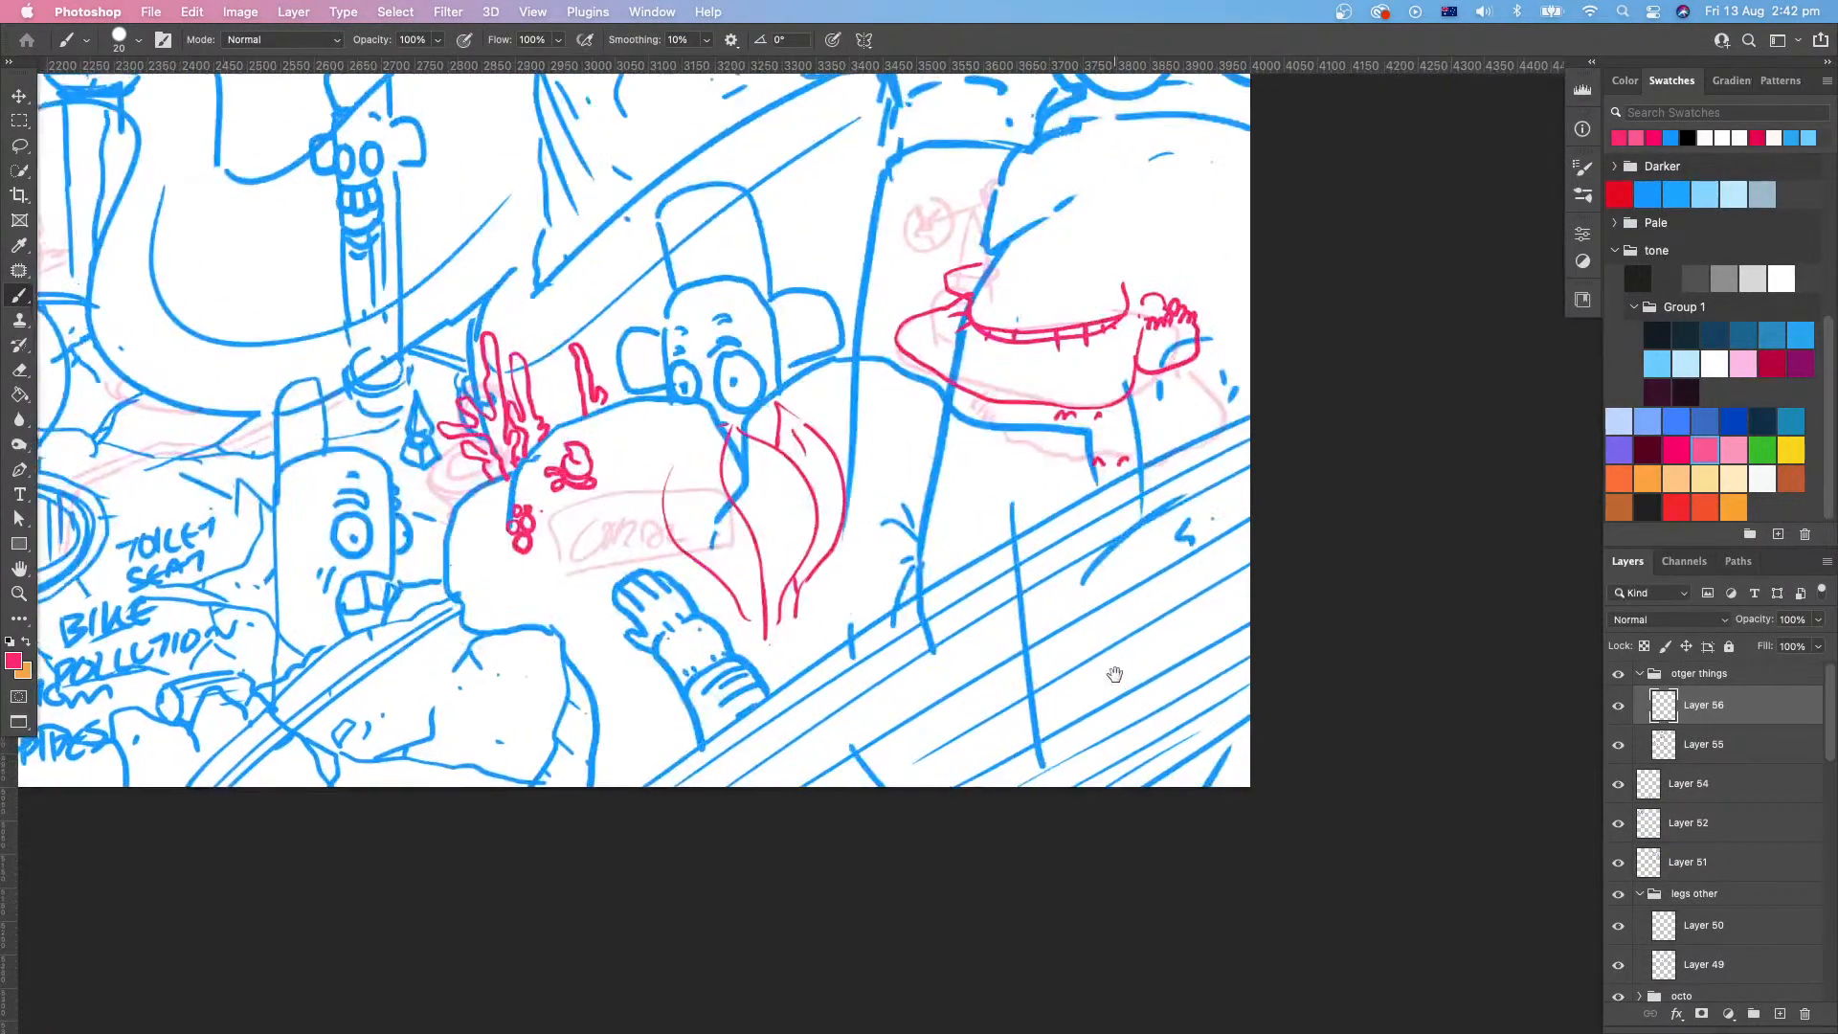
pyautogui.moveTo(1046, 519)
pyautogui.mouseDown()
pyautogui.moveTo(1142, 641)
pyautogui.moveTo(1165, 771)
pyautogui.mouseUp()
pyautogui.moveTo(1149, 655); pyautogui.dragTo(1256, 697)
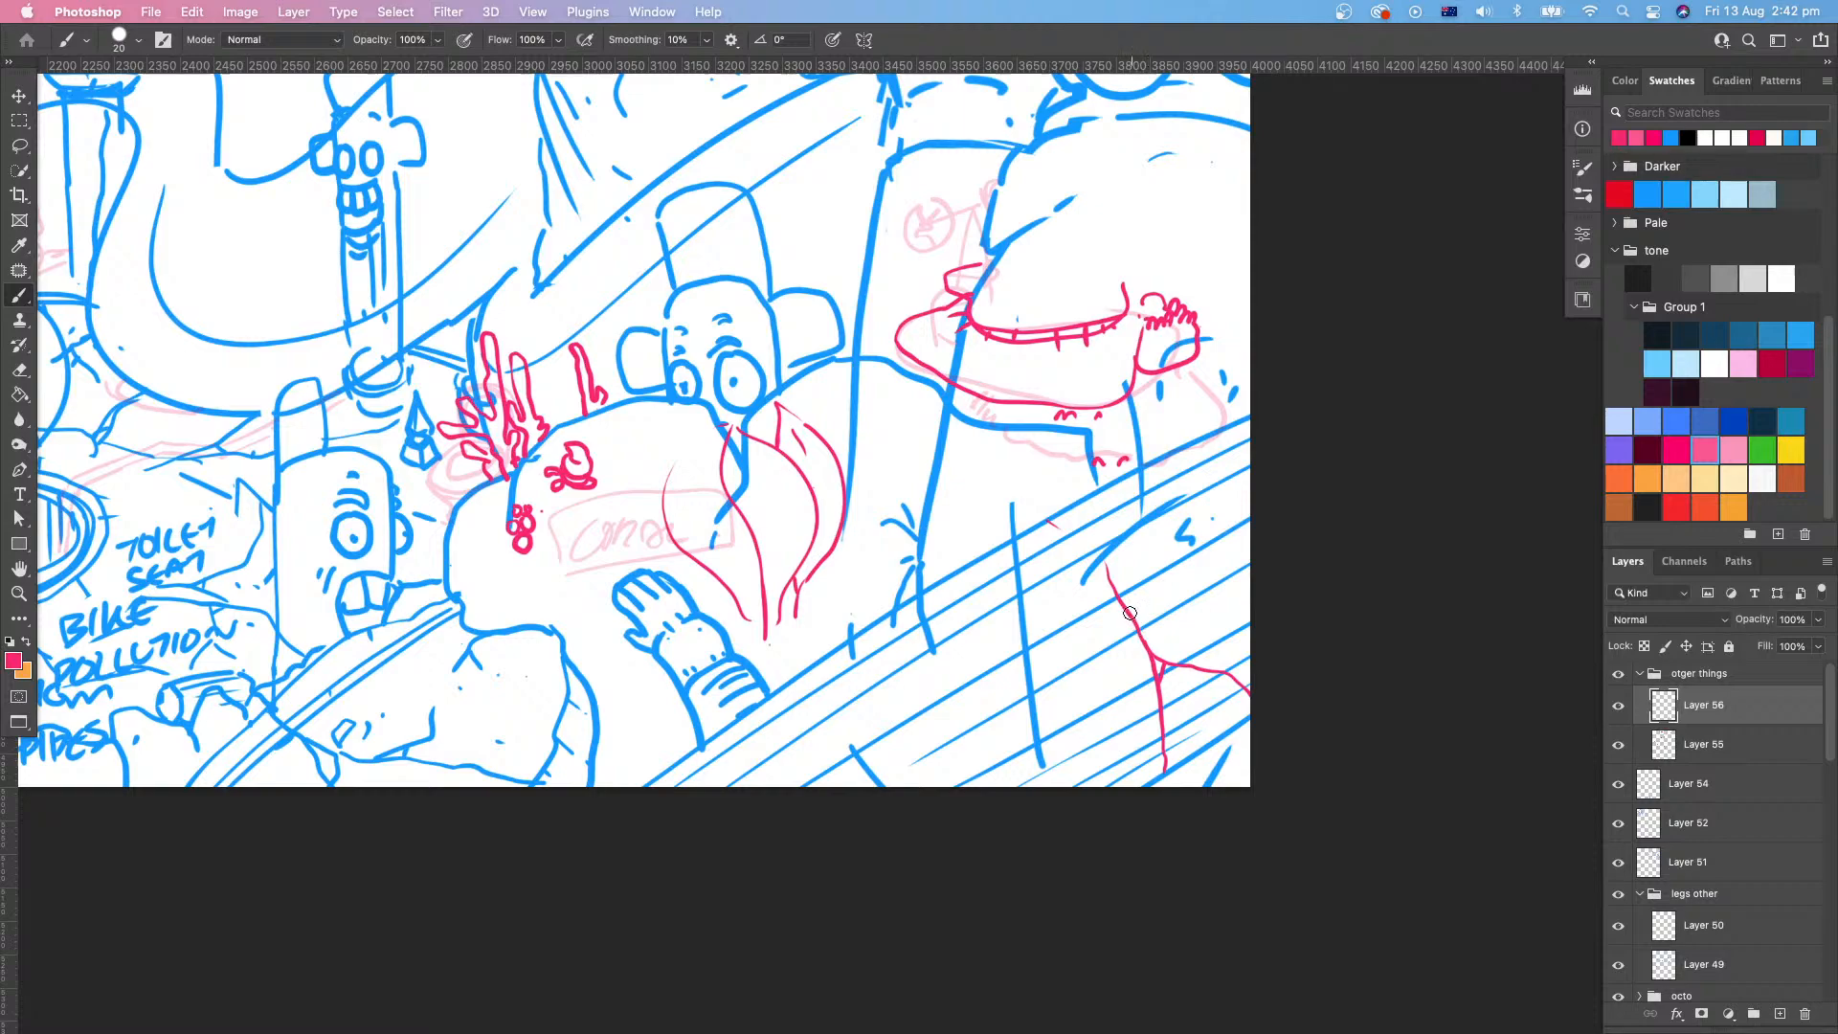
pyautogui.moveTo(1130, 613); pyautogui.dragTo(893, 656)
pyautogui.scroll(2, 984, 623)
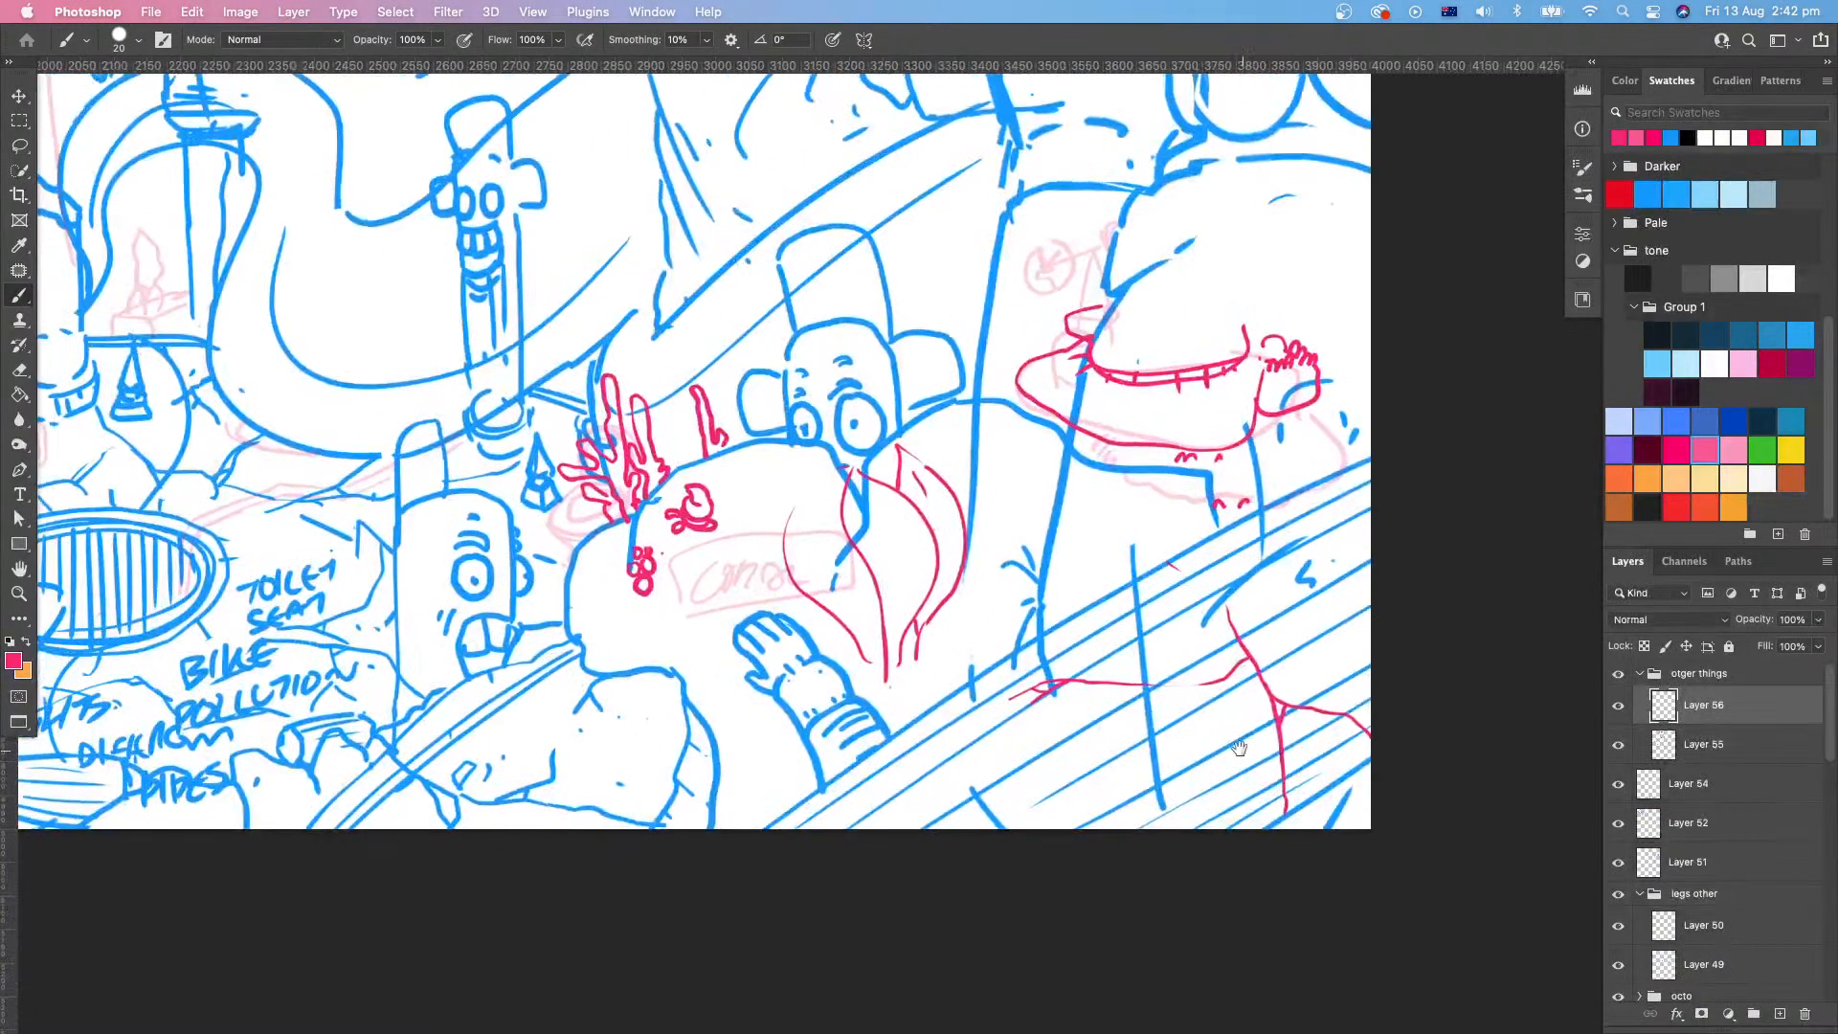
# Step: Extend the pink cracks along the striped slab's lower edge beneath the small foreground hand
pyautogui.press('z')
pyautogui.keyDown('alt'); pyautogui.click(1218, 746); pyautogui.keyUp('alt')
pyautogui.hscroll(2, 1217, 747)
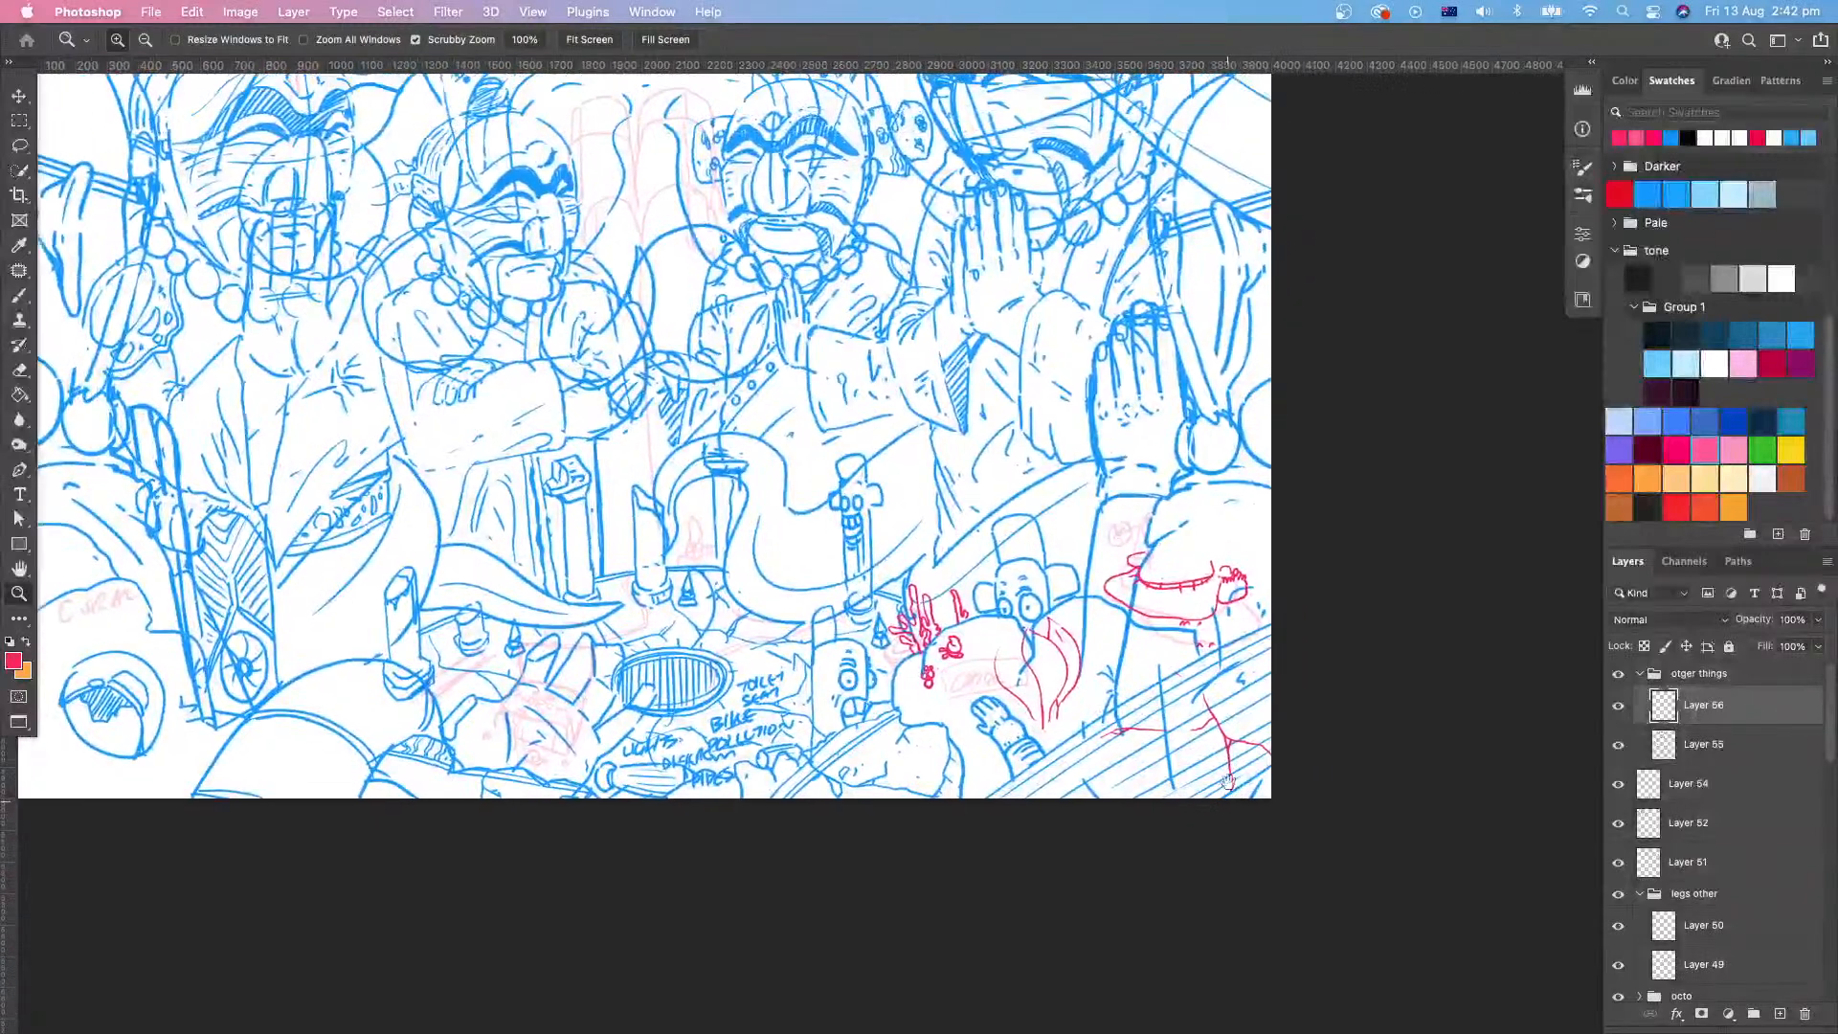
pyautogui.press('b')
pyautogui.moveTo(1025, 769); pyautogui.dragTo(1043, 787)
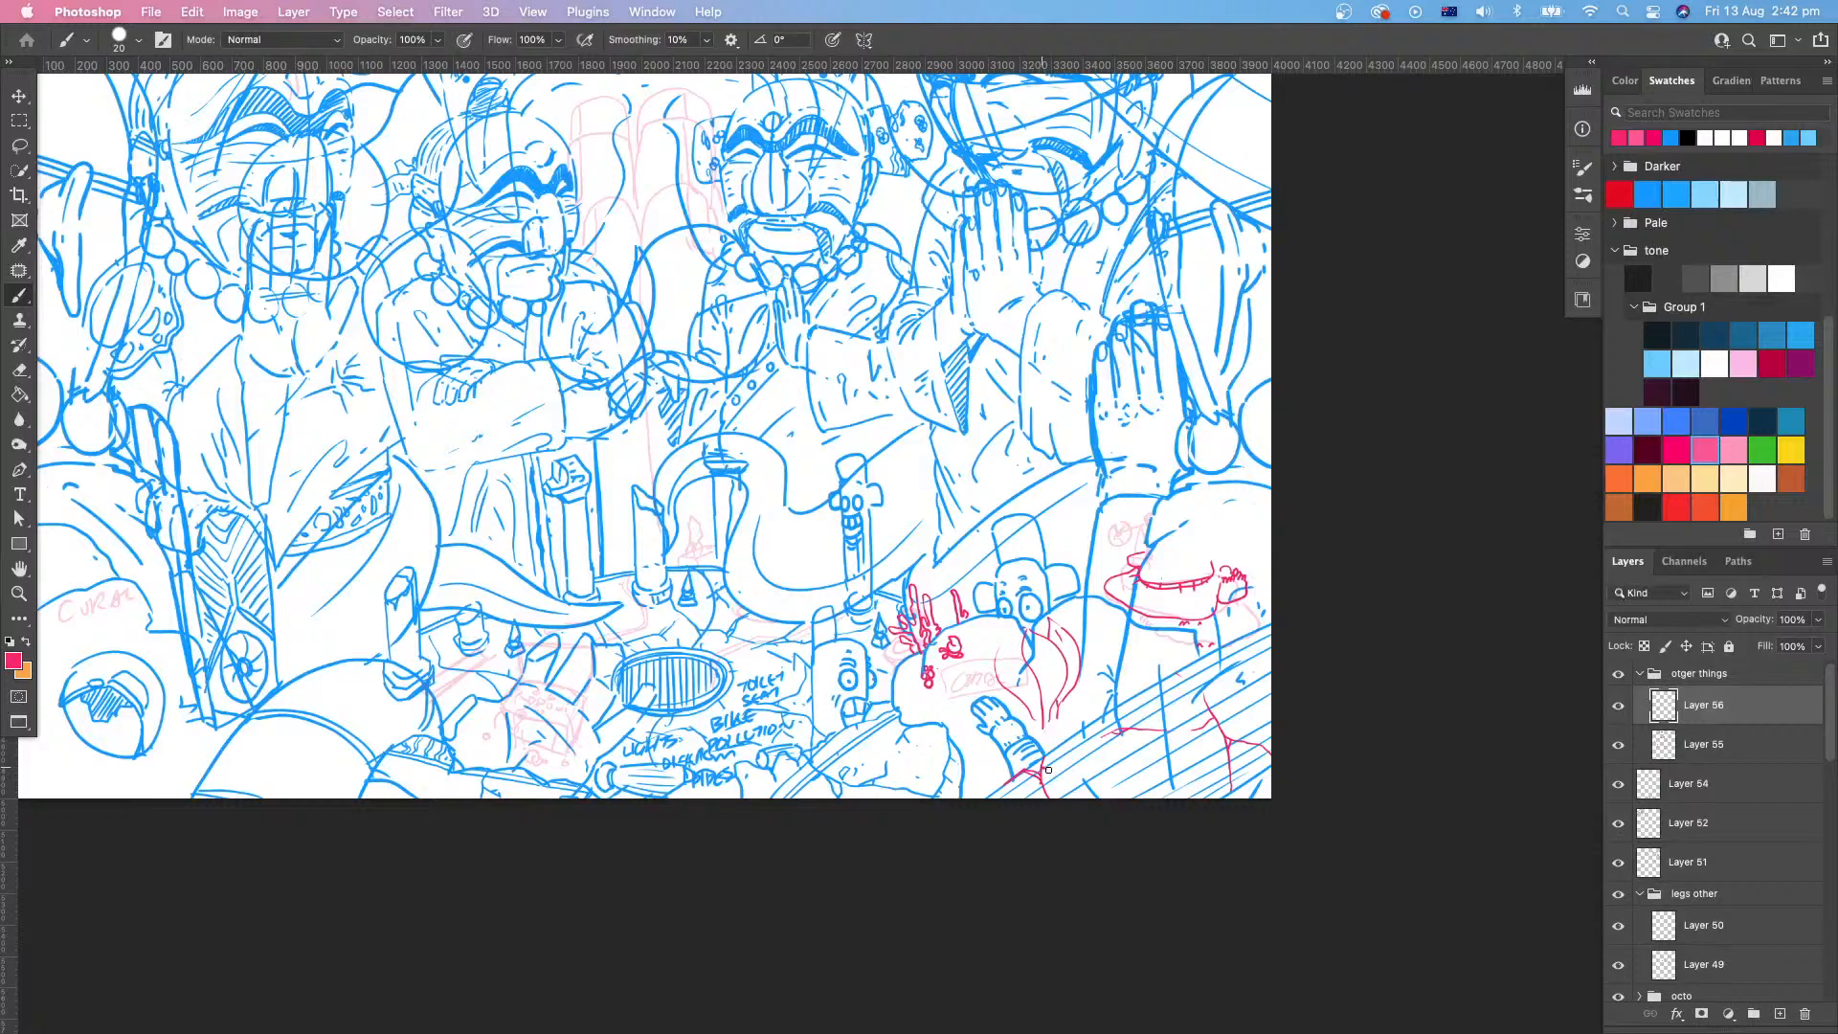
pyautogui.moveTo(1073, 775)
pyautogui.mouseDown()
pyautogui.moveTo(1148, 776)
pyautogui.moveTo(1175, 799)
pyautogui.mouseUp()
# Step: Add a short pink crack along the striped slab's upper edge near the canvas's right border
pyautogui.hscroll(2, 1169, 784)
pyautogui.scroll(1, 1170, 783)
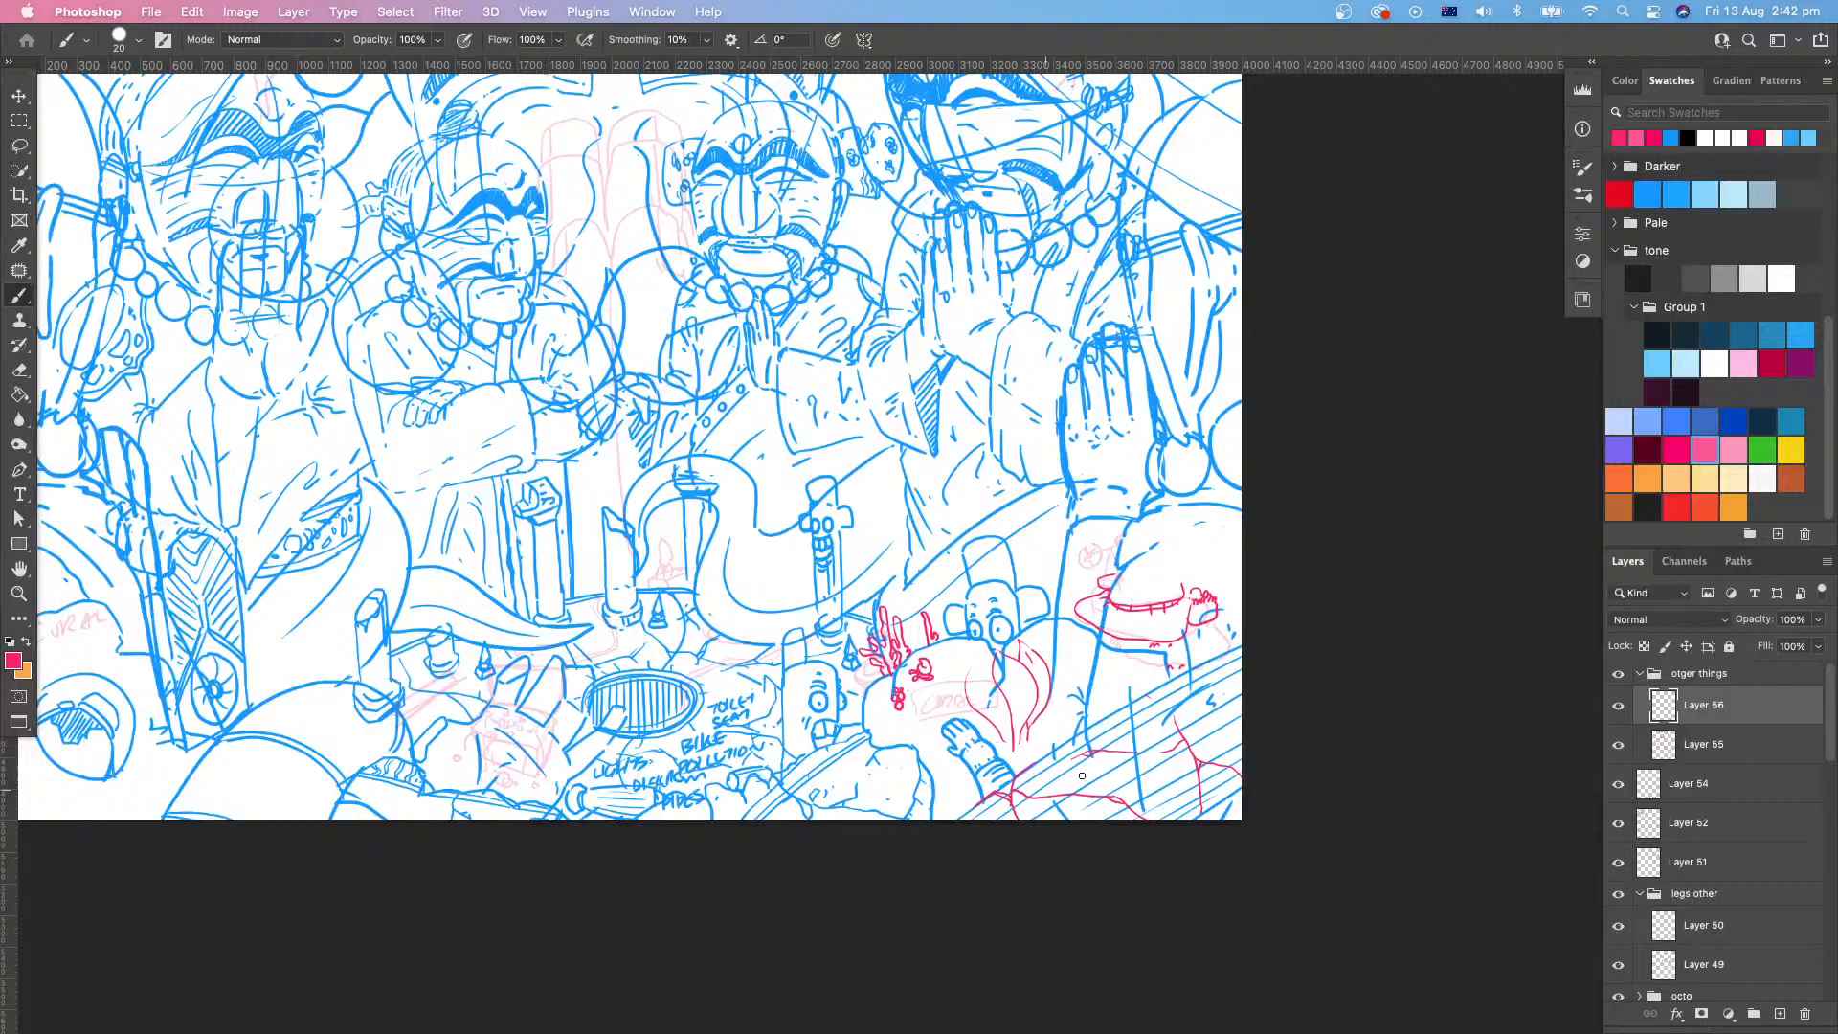
pyautogui.scroll(-3, 1203, 727)
pyautogui.hscroll(-1, 1202, 728)
pyautogui.hscroll(1, 1203, 728)
pyautogui.scroll(1, 1202, 728)
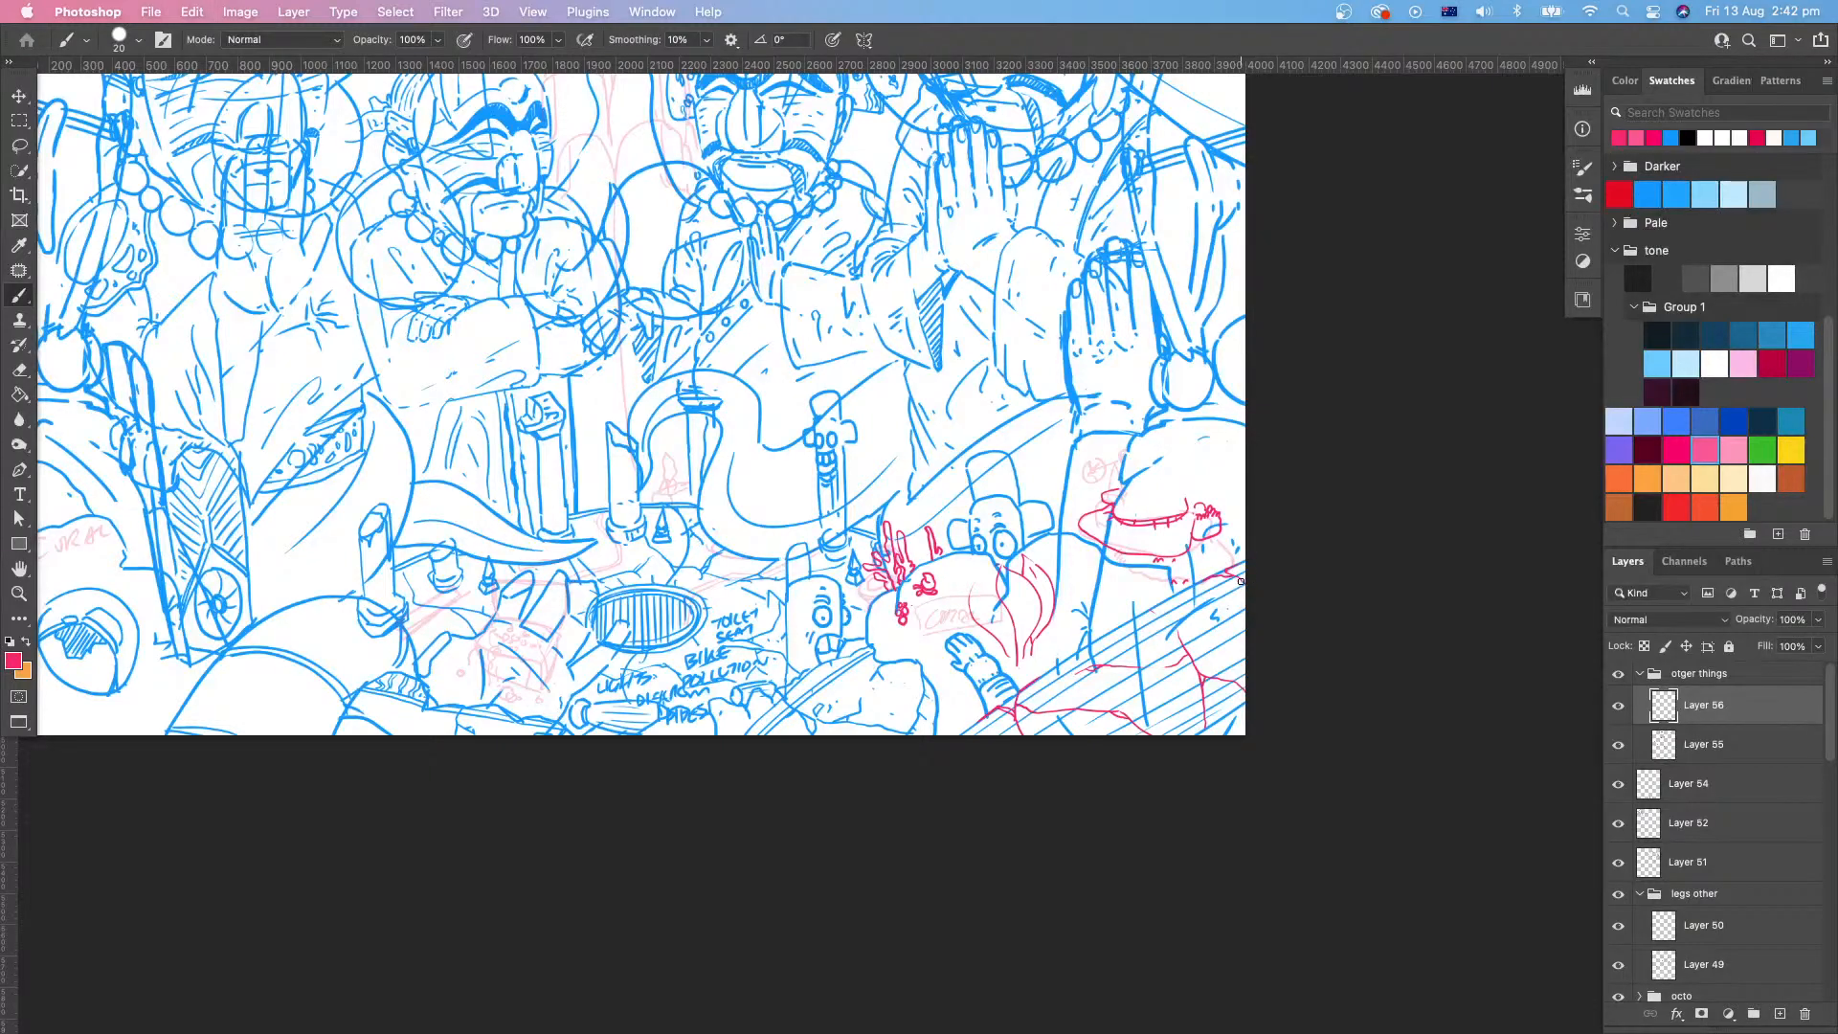
pyautogui.moveTo(1256, 636); pyautogui.dragTo(1176, 770)
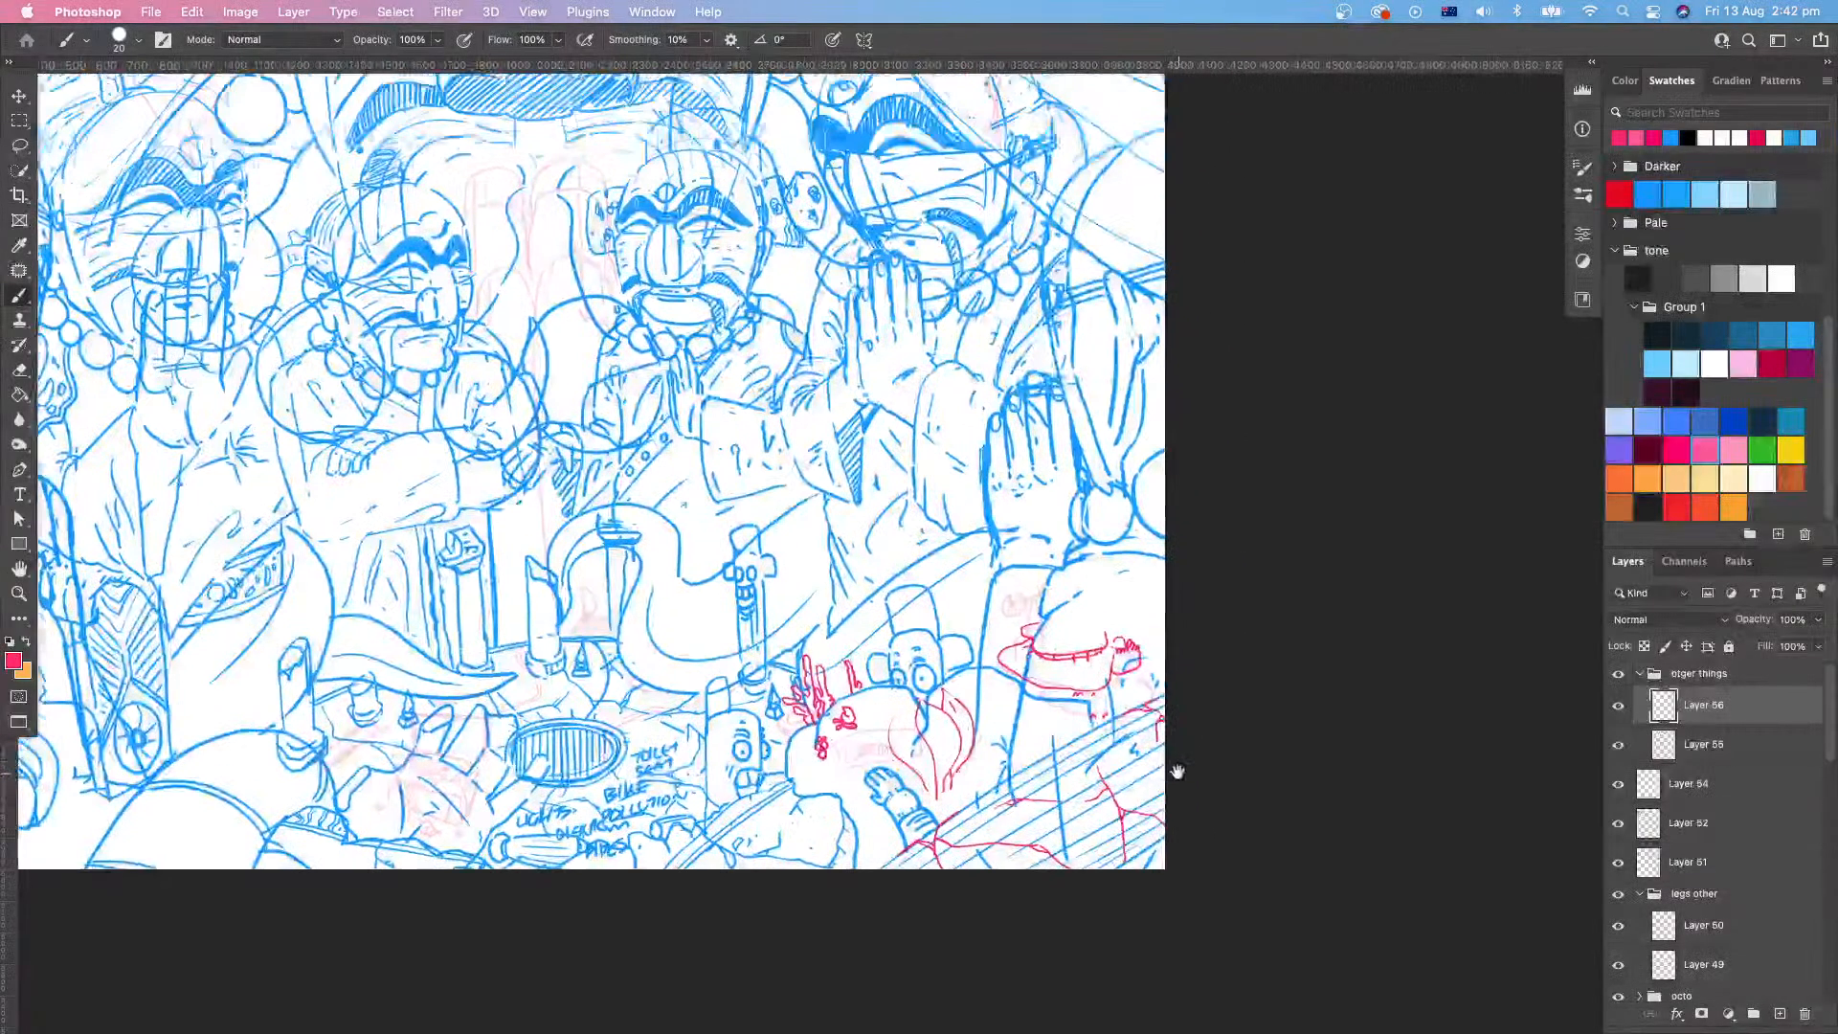
# Step: Sketch a row of short pink texture marks on the boulder just above the shelf coral's lip
pyautogui.press('z')
pyautogui.scroll(-5, 1163, 764)
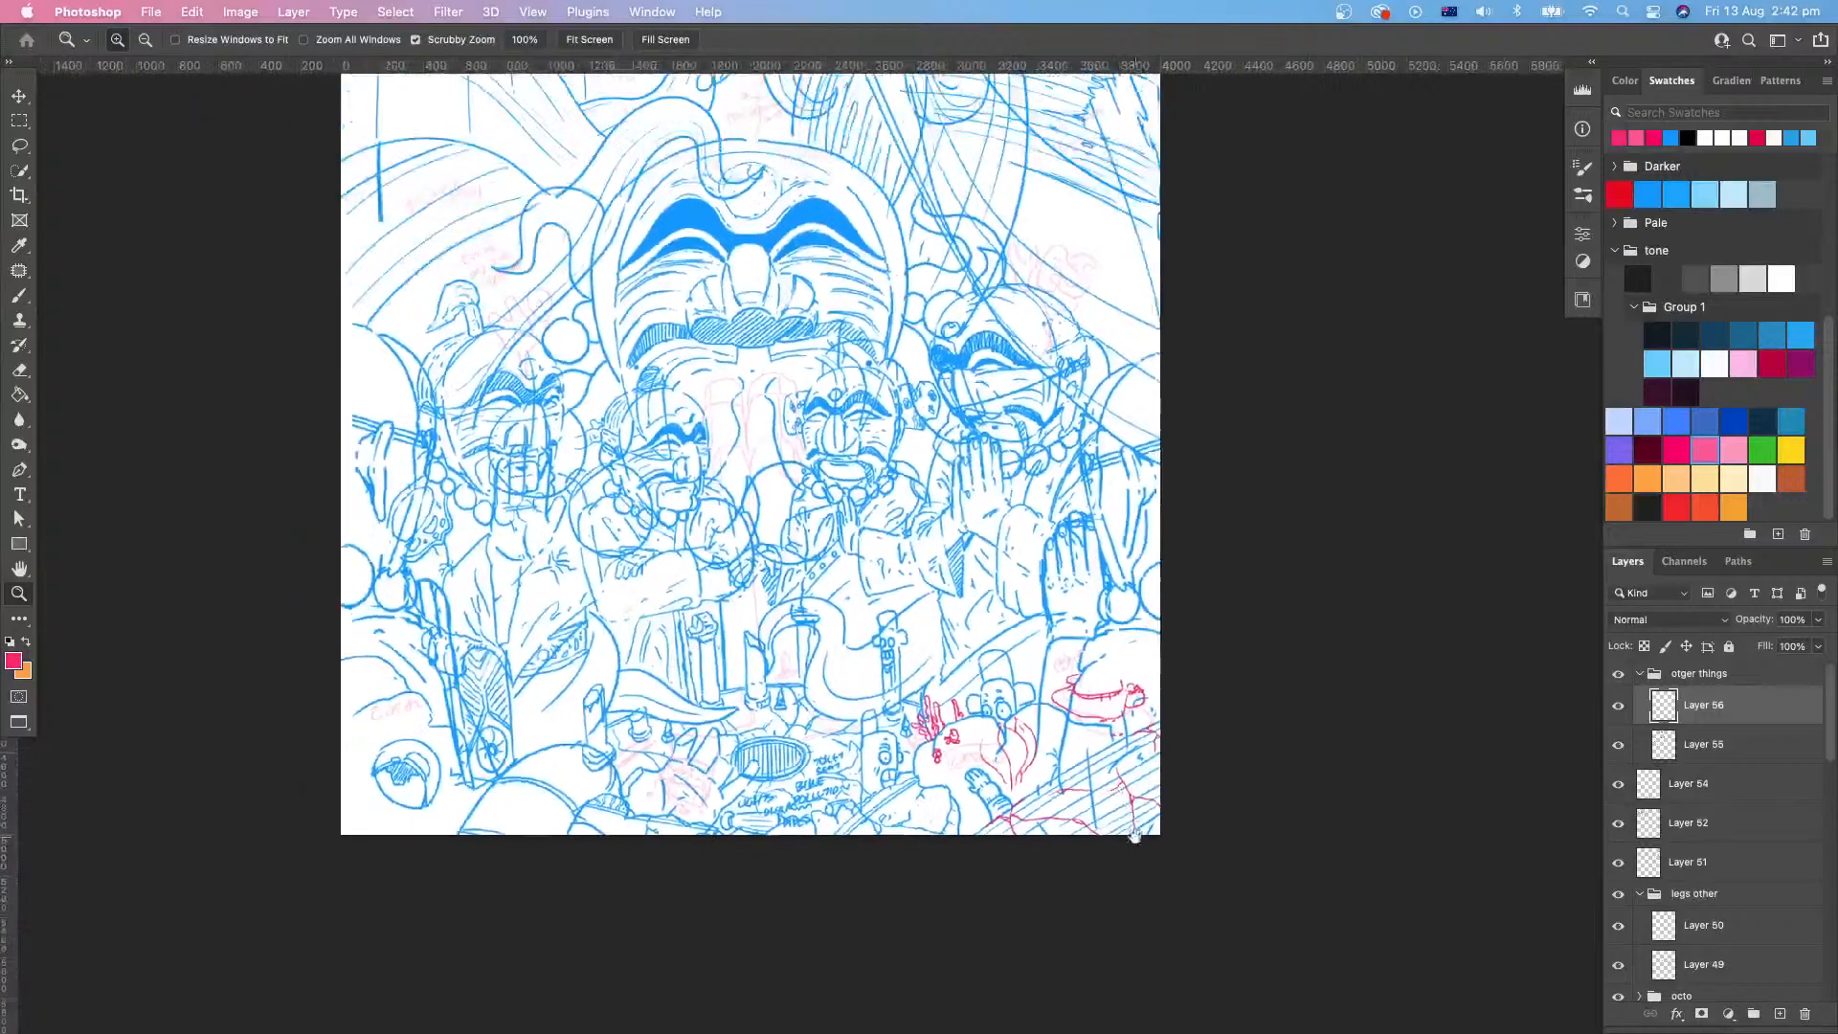
pyautogui.scroll(5, 1216, 682)
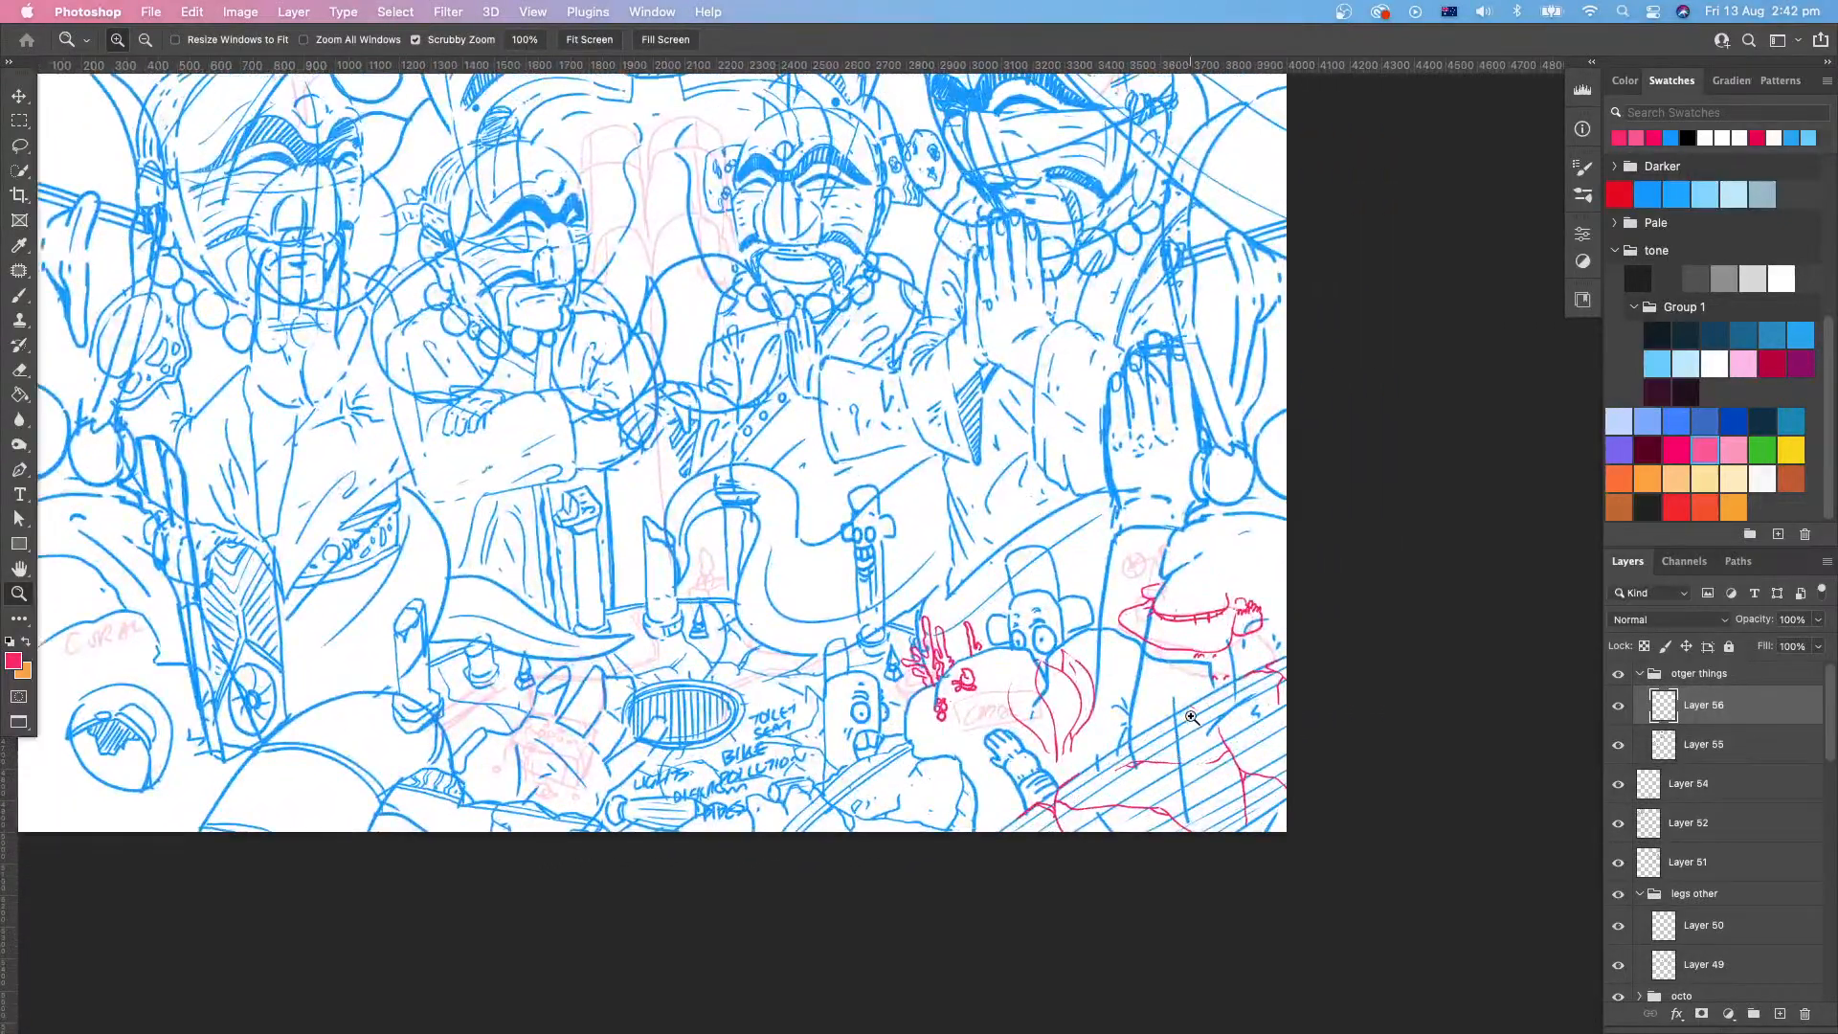
pyautogui.moveTo(1191, 716); pyautogui.dragTo(1099, 725)
pyautogui.moveTo(1273, 611); pyautogui.dragTo(1249, 689)
pyautogui.moveTo(1196, 716); pyautogui.dragTo(1194, 759)
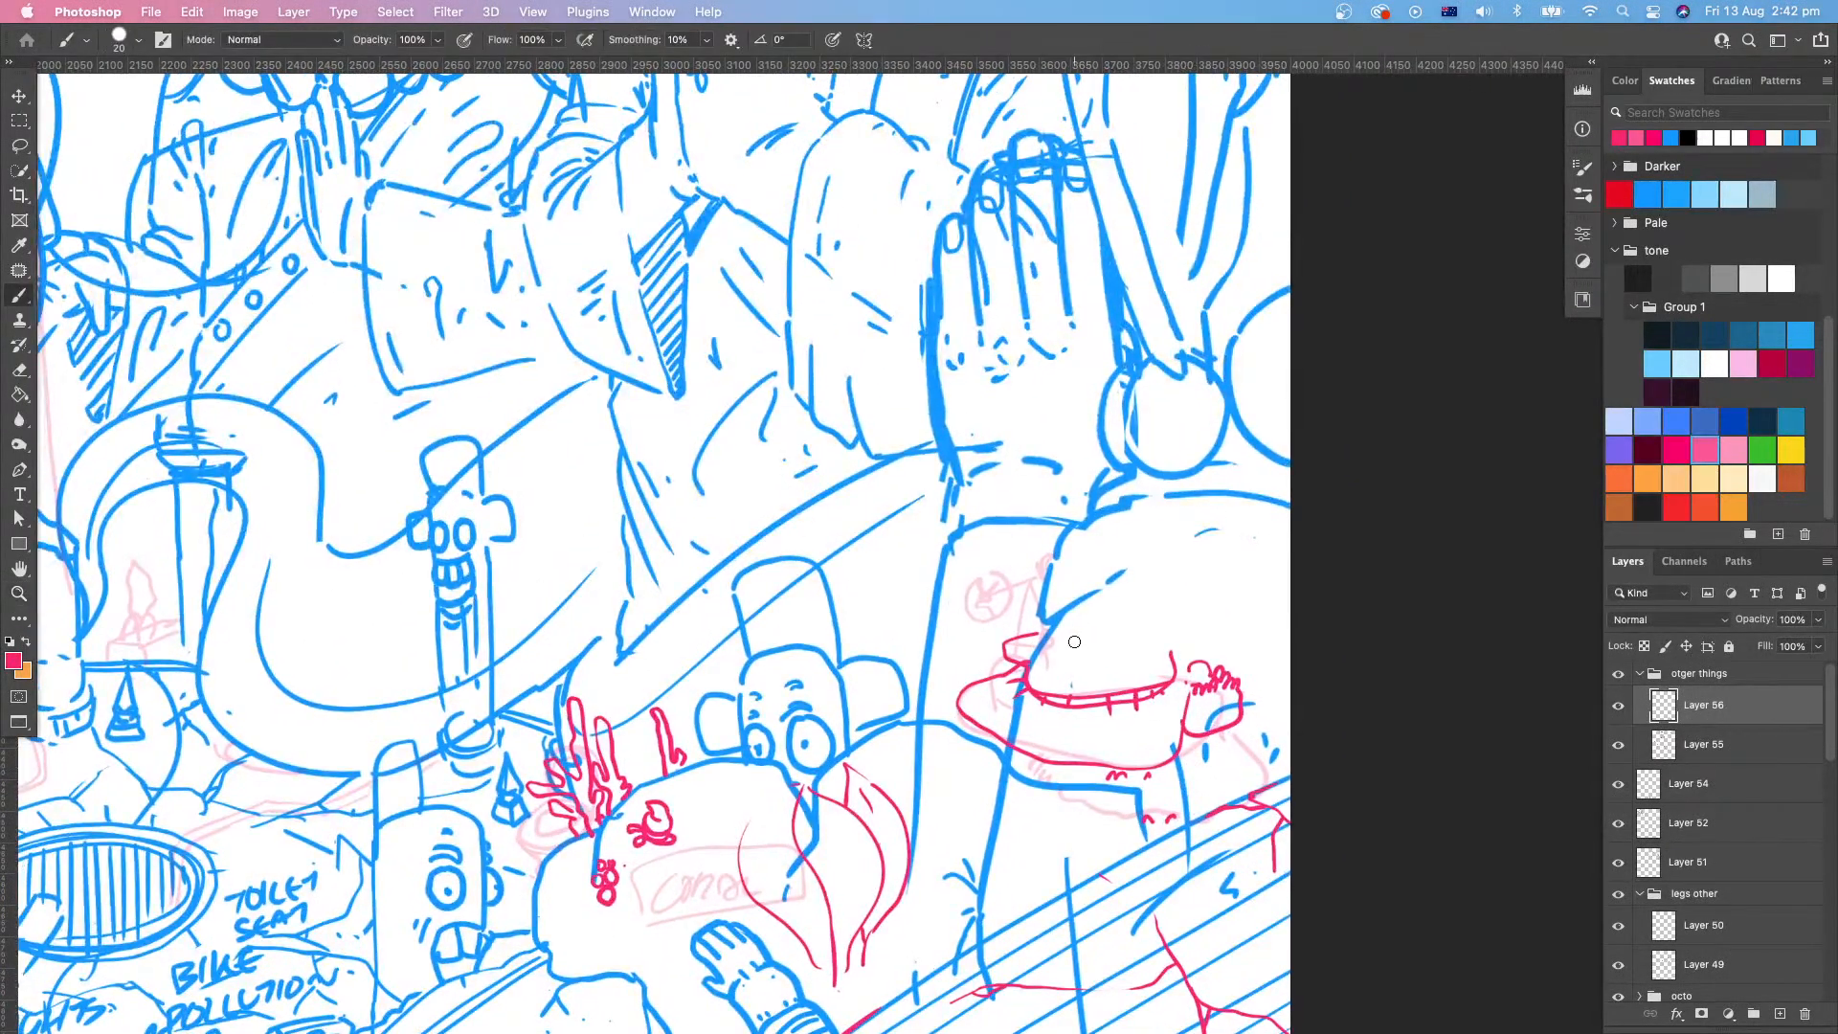
pyautogui.moveTo(1074, 643)
pyautogui.mouseDown()
pyautogui.moveTo(1136, 653)
pyautogui.moveTo(1070, 656)
pyautogui.moveTo(1055, 637)
pyautogui.mouseUp()
pyautogui.click(1105, 655)
pyautogui.moveTo(1199, 683); pyautogui.dragTo(1167, 744)
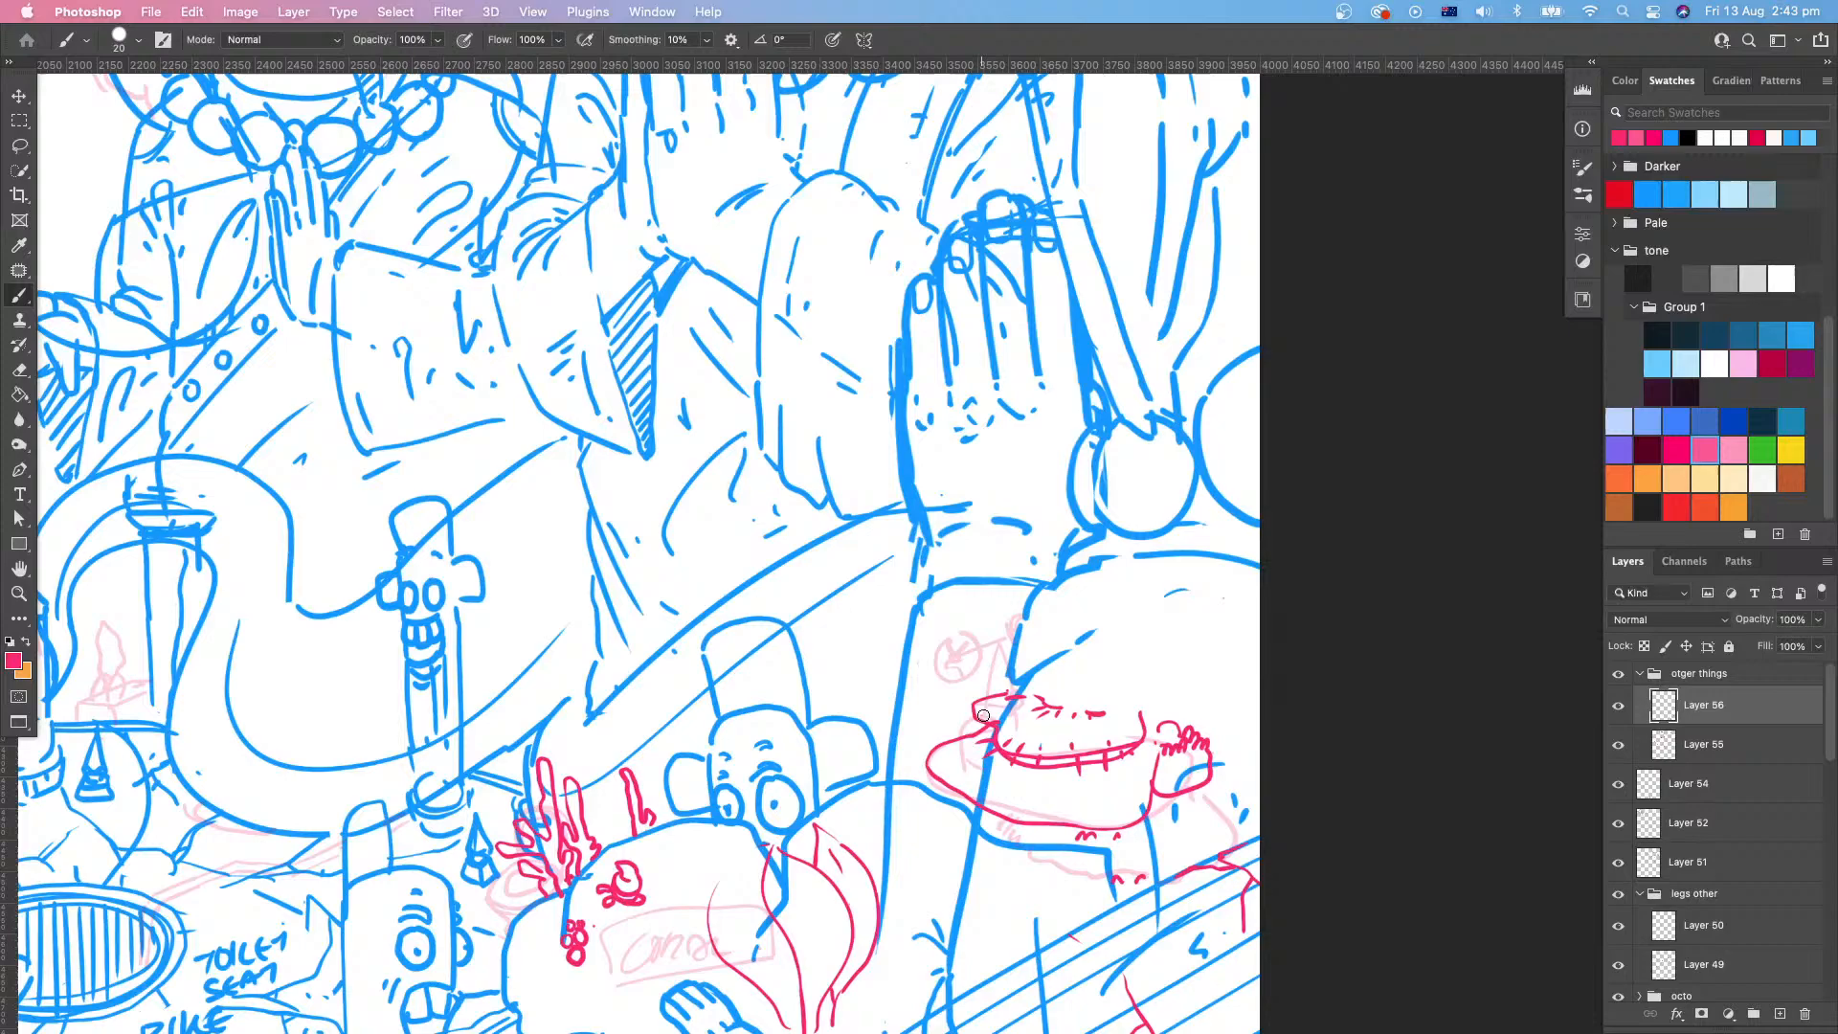
# Step: Fill the boulder area around the shelf coral with bumpy coral texture and small rounded growths
pyautogui.moveTo(1040, 808); pyautogui.dragTo(1099, 821)
pyautogui.moveTo(1106, 808); pyautogui.dragTo(1123, 817)
pyautogui.moveTo(1129, 789); pyautogui.dragTo(1133, 797)
pyautogui.moveTo(1134, 780); pyautogui.dragTo(1163, 790)
pyautogui.moveTo(1165, 780)
pyautogui.mouseDown()
pyautogui.moveTo(1304, 672)
pyautogui.moveTo(1159, 745)
pyautogui.moveTo(1218, 751)
pyautogui.moveTo(1182, 767)
pyautogui.moveTo(1159, 640)
pyautogui.moveTo(1180, 645)
pyautogui.moveTo(1136, 645)
pyautogui.moveTo(1174, 625)
pyautogui.moveTo(1193, 643)
pyautogui.moveTo(1120, 638)
pyautogui.moveTo(1204, 639)
pyautogui.mouseUp()
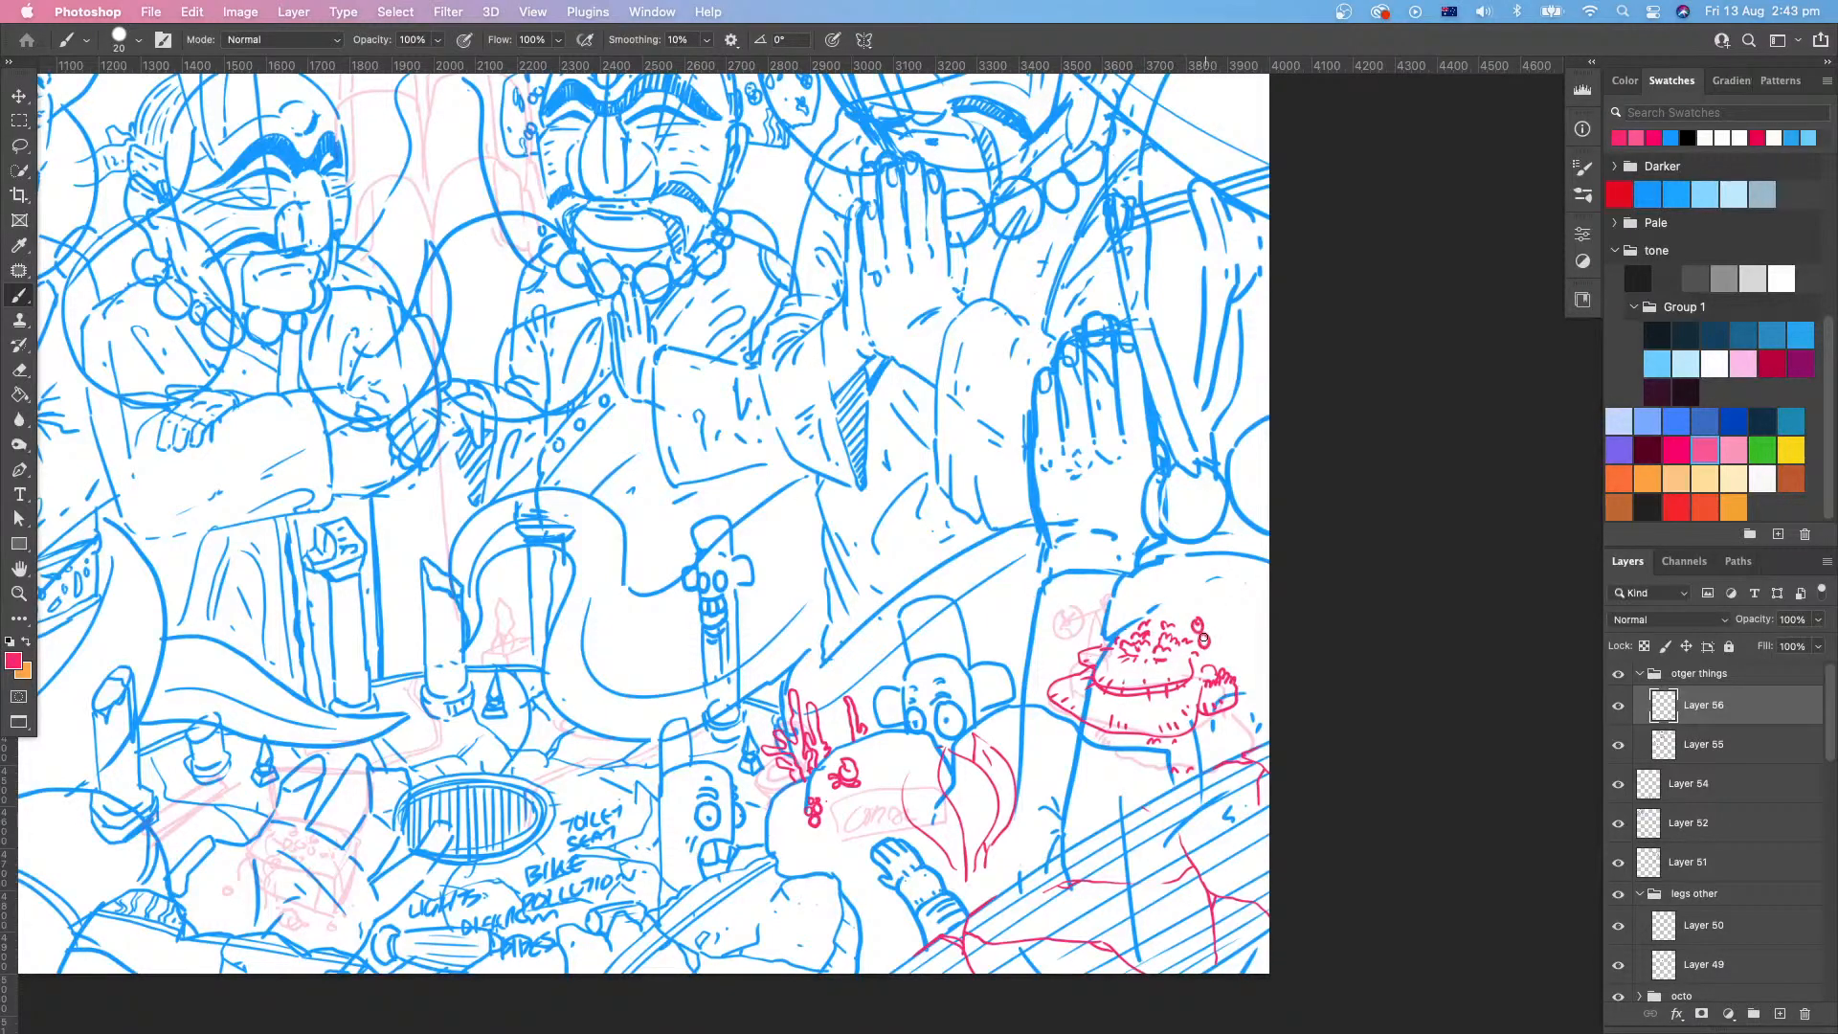
# Step: Add a small coral patch at the boulder's upper left and a jagged crack over its top and down its right side
pyautogui.moveTo(1109, 599)
pyautogui.mouseDown()
pyautogui.moveTo(1190, 589)
pyautogui.moveTo(1169, 586)
pyautogui.moveTo(1174, 605)
pyautogui.mouseUp()
pyautogui.moveTo(1195, 595)
pyautogui.mouseDown()
pyautogui.moveTo(1212, 680)
pyautogui.moveTo(1177, 703)
pyautogui.moveTo(1164, 601)
pyautogui.moveTo(1216, 647)
pyautogui.moveTo(1178, 613)
pyautogui.moveTo(1224, 712)
pyautogui.mouseUp()
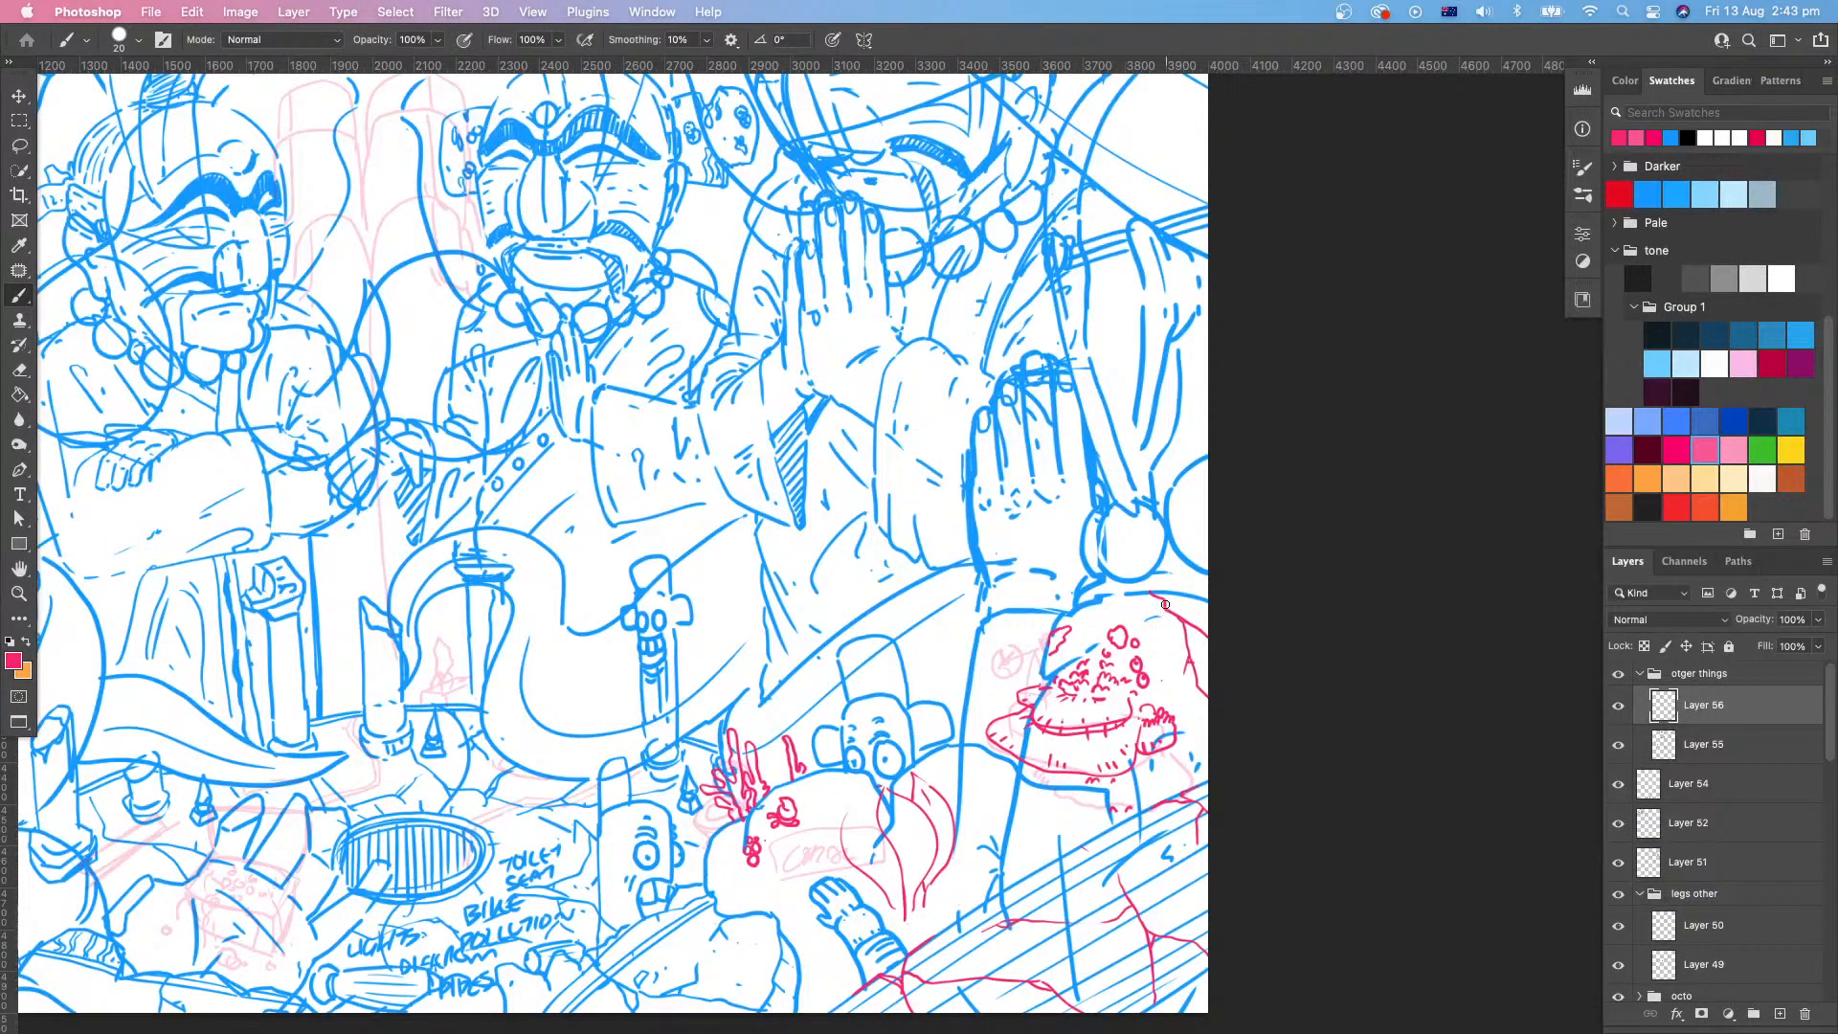
pyautogui.hscroll(-3, 1179, 620)
pyautogui.scroll(1, 1178, 619)
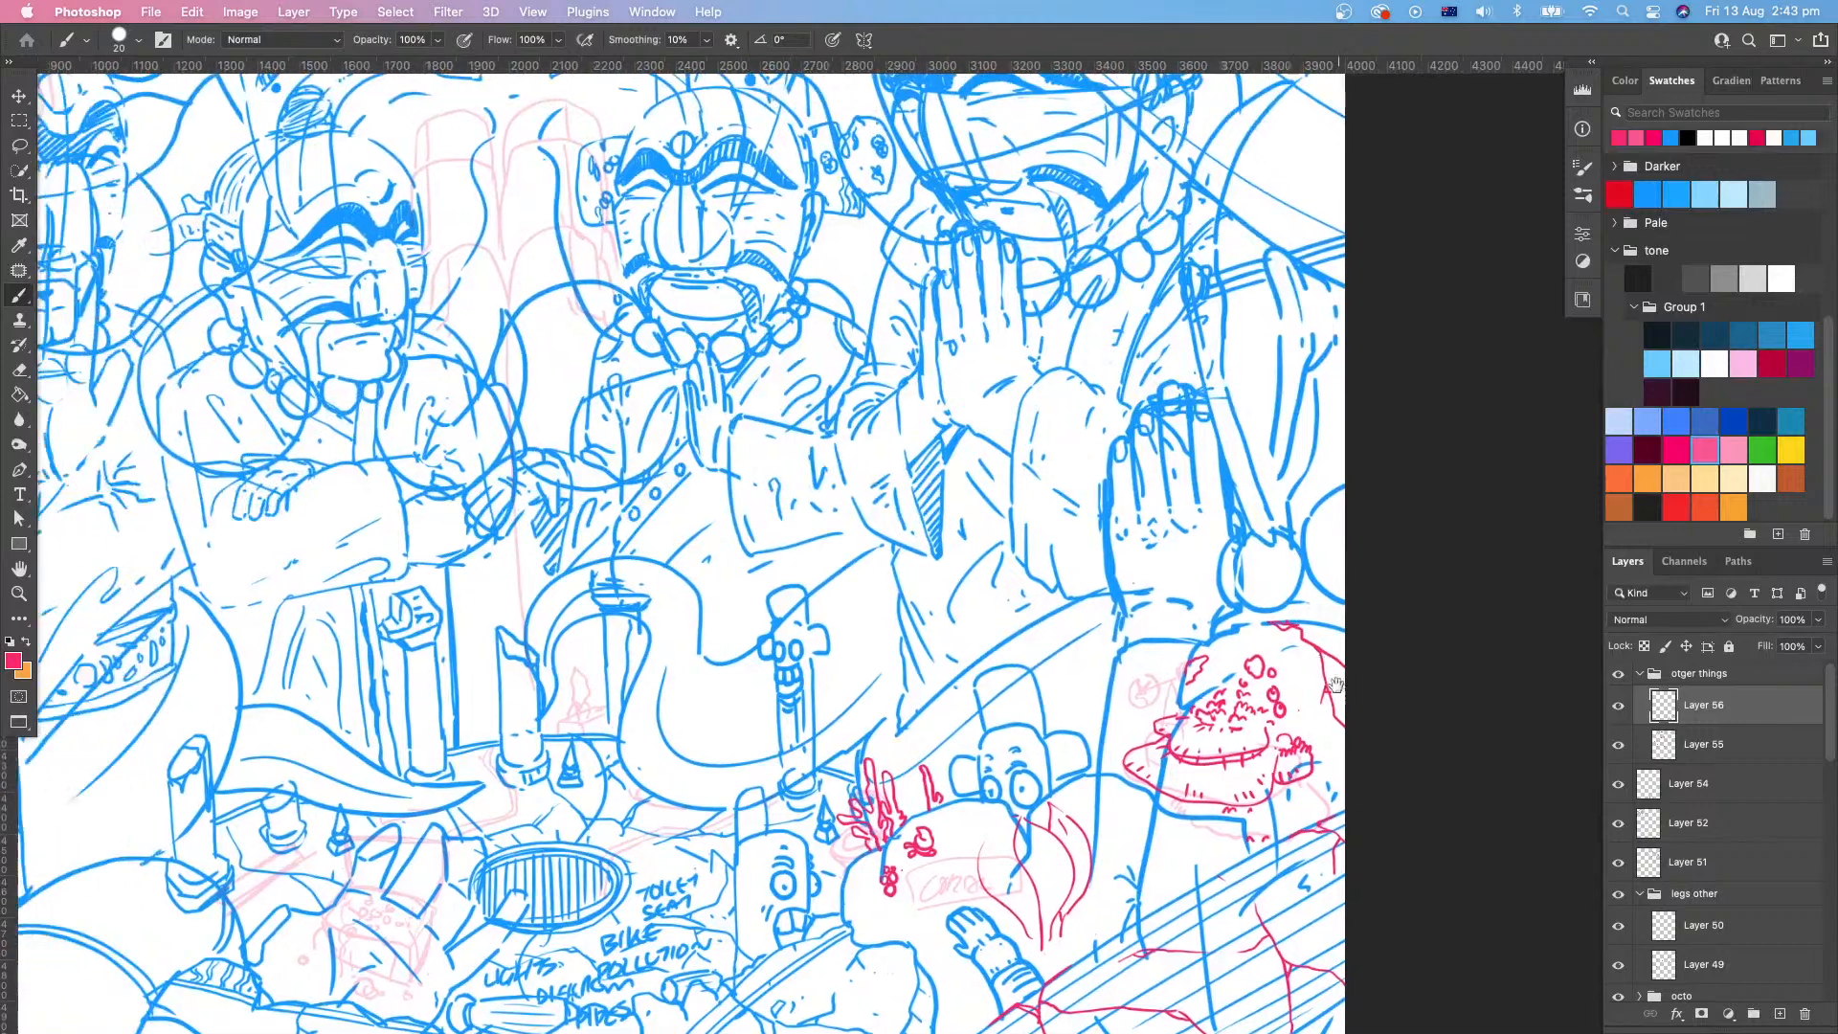
# Step: Draw a branching pink crack across the wrist of the rightmost raised hand and a jagged chip on its outer edge
pyautogui.moveTo(1119, 586)
pyautogui.mouseDown()
pyautogui.moveTo(1231, 516)
pyautogui.moveTo(1196, 553)
pyautogui.moveTo(1231, 549)
pyautogui.moveTo(1165, 576)
pyautogui.mouseUp()
pyautogui.press('super+z')
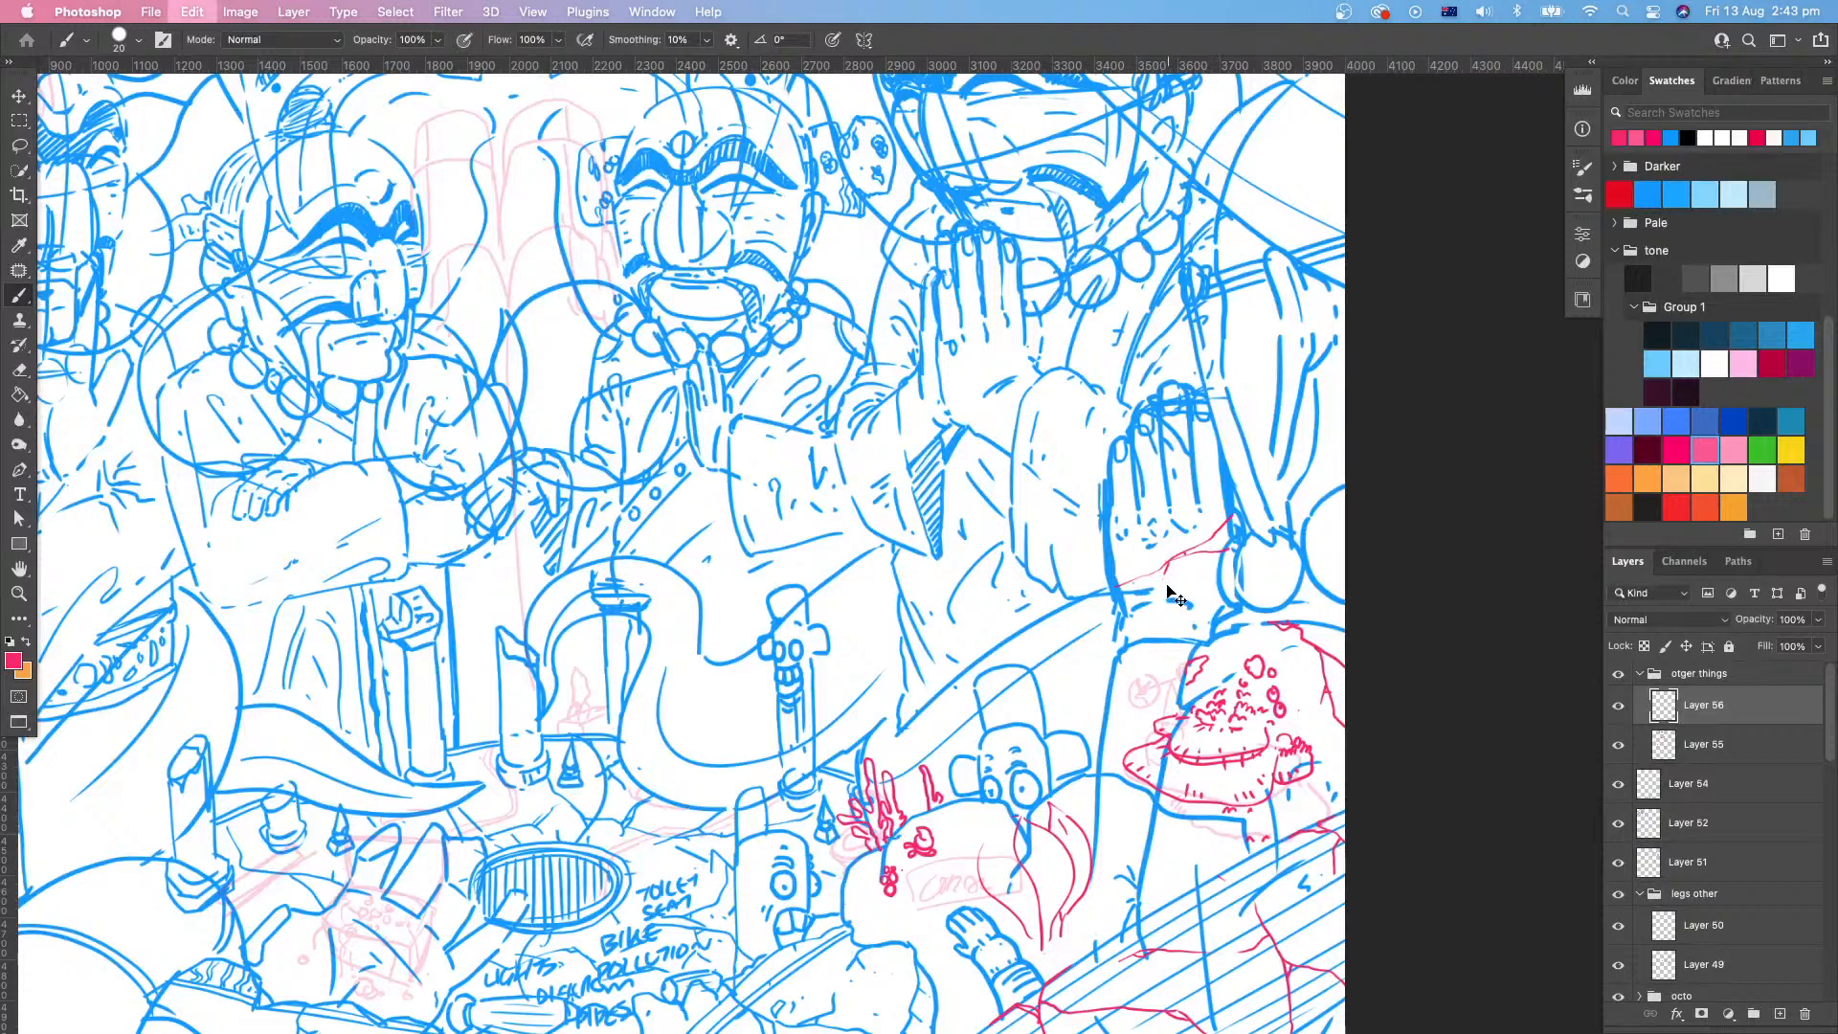
pyautogui.scroll(2, 1164, 565)
pyautogui.hscroll(2, 1164, 564)
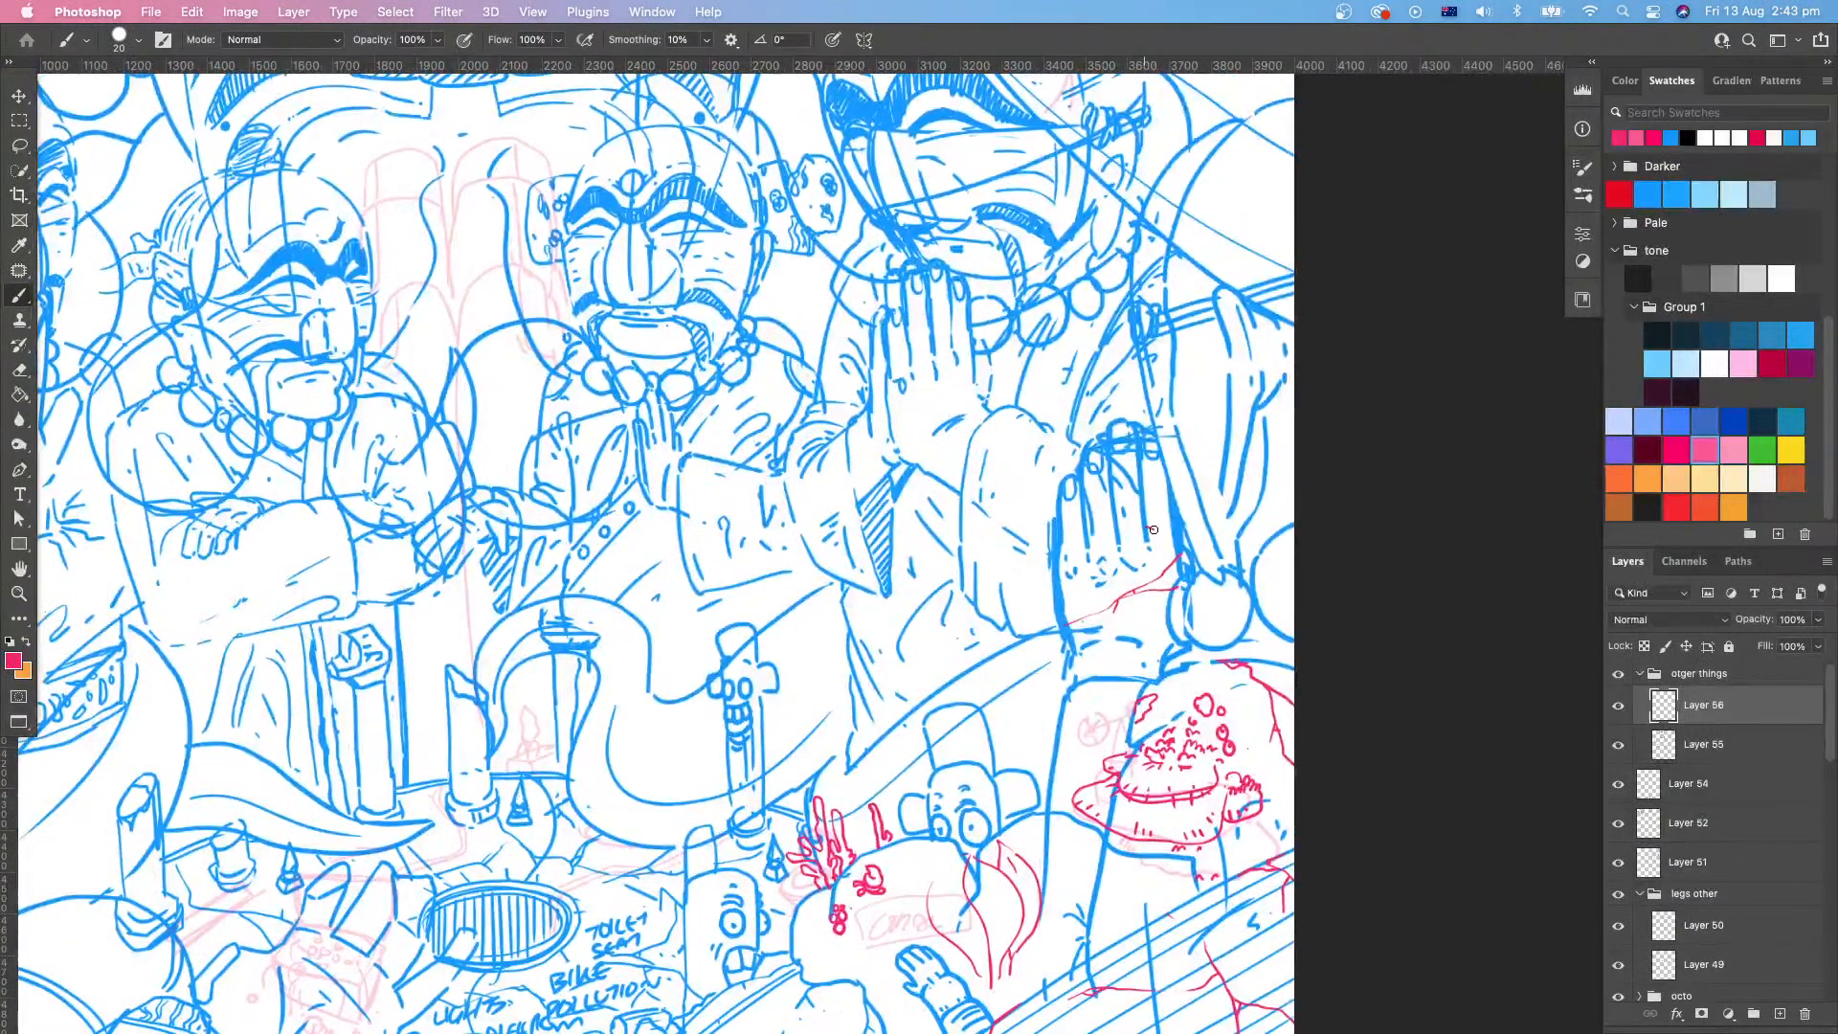
pyautogui.moveTo(1059, 505); pyautogui.dragTo(1059, 540)
# Step: Draw a long jagged pink crack running down beside the right statue's shoulder to just above the raised hand
pyautogui.moveTo(1216, 552); pyautogui.dragTo(1150, 705)
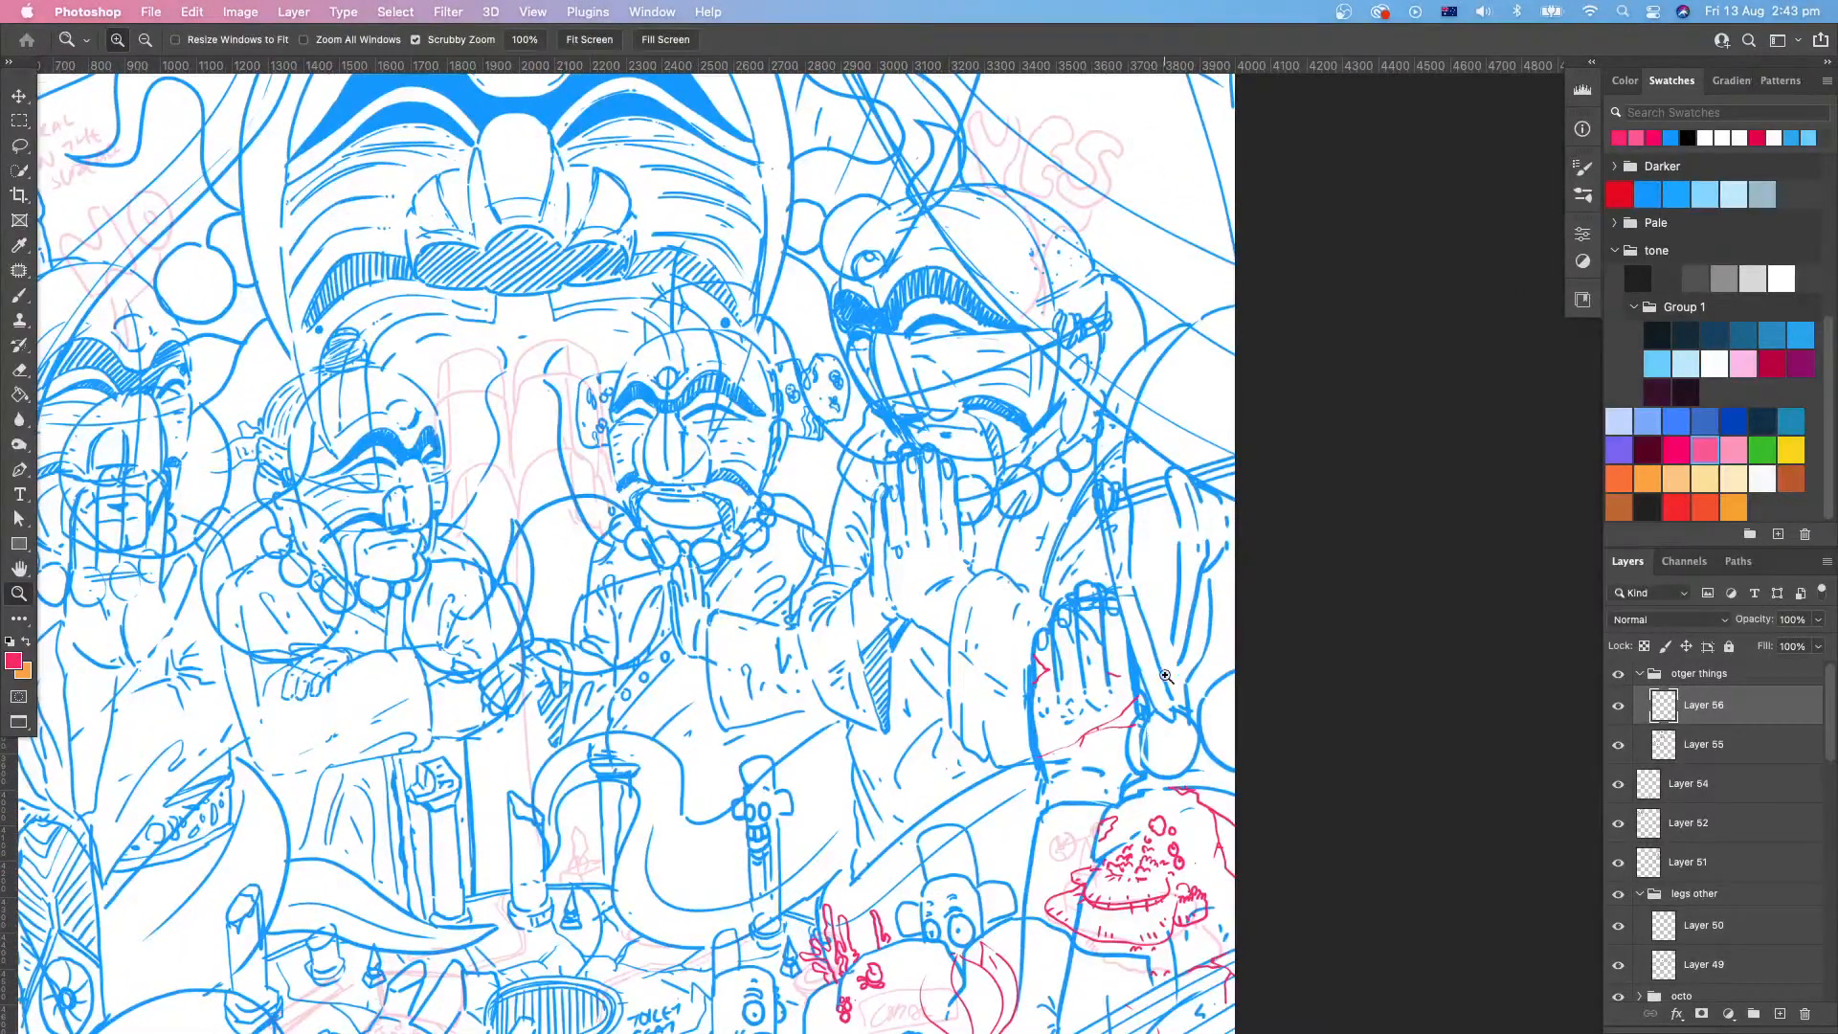
pyautogui.moveTo(1163, 609)
pyautogui.mouseDown()
pyautogui.moveTo(1204, 586)
pyautogui.moveTo(1044, 672)
pyautogui.mouseUp()
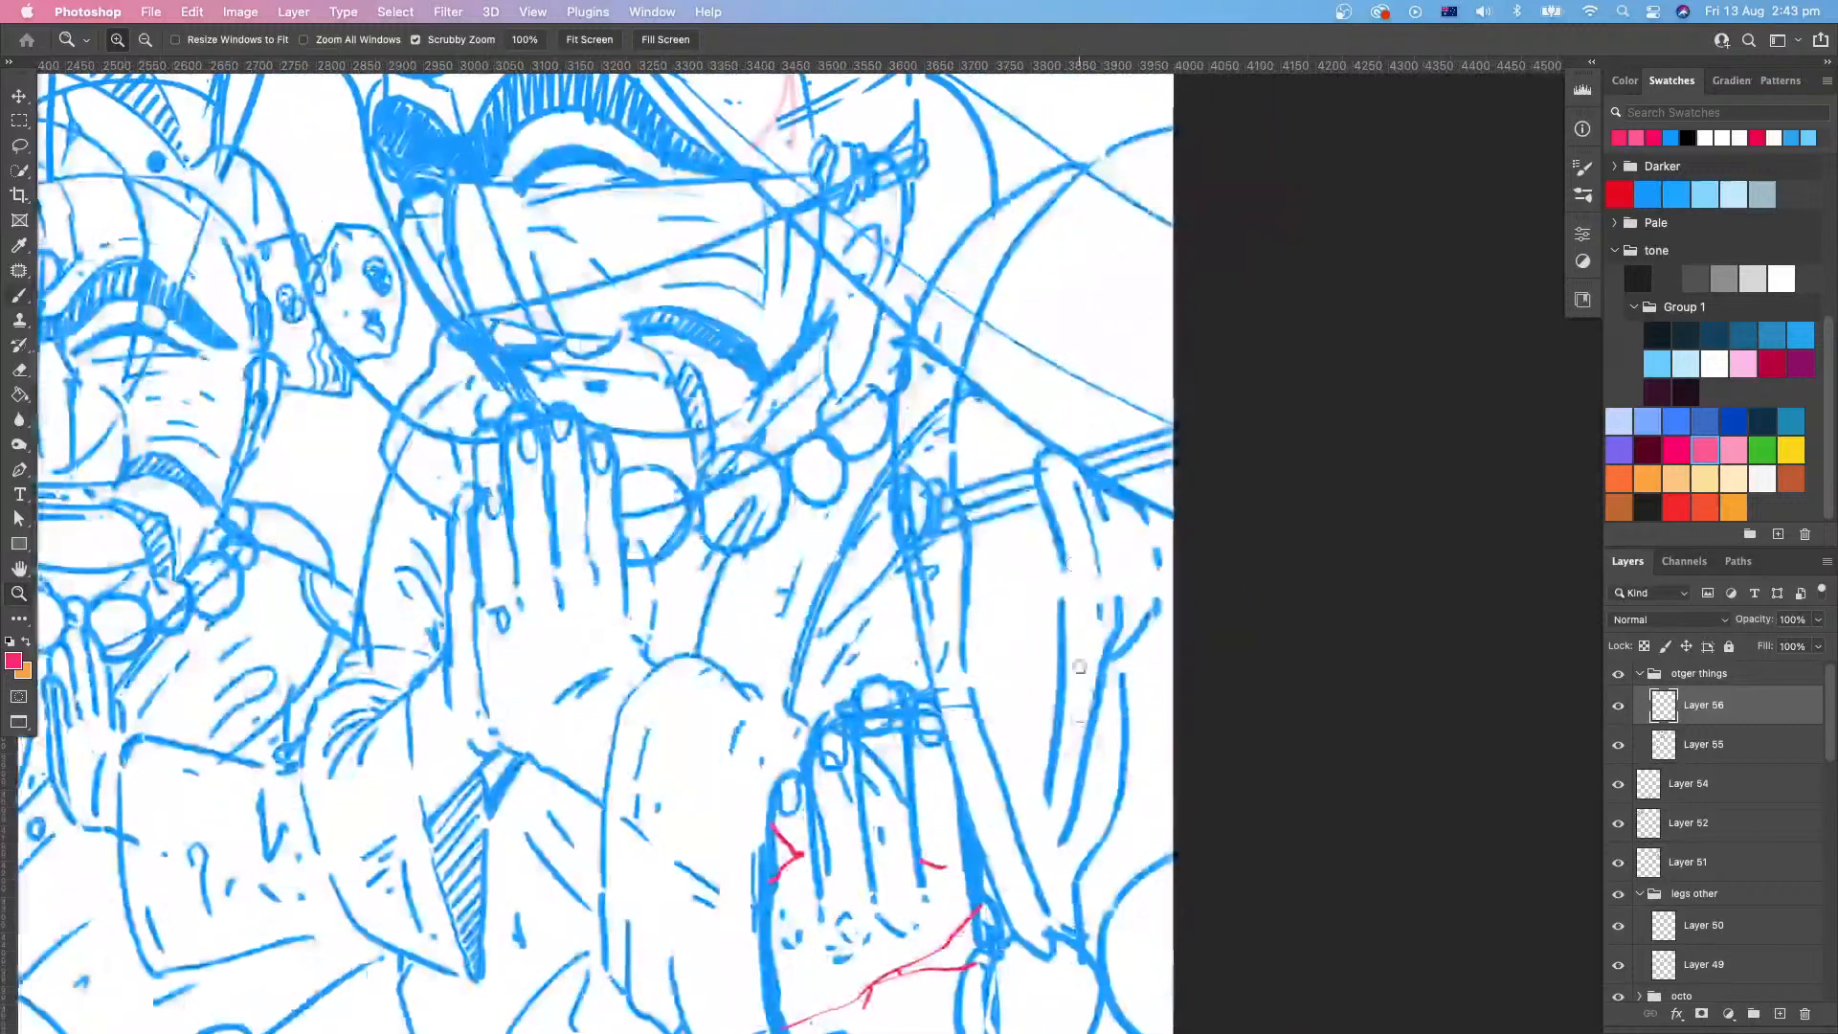
pyautogui.moveTo(965, 602); pyautogui.dragTo(1045, 597)
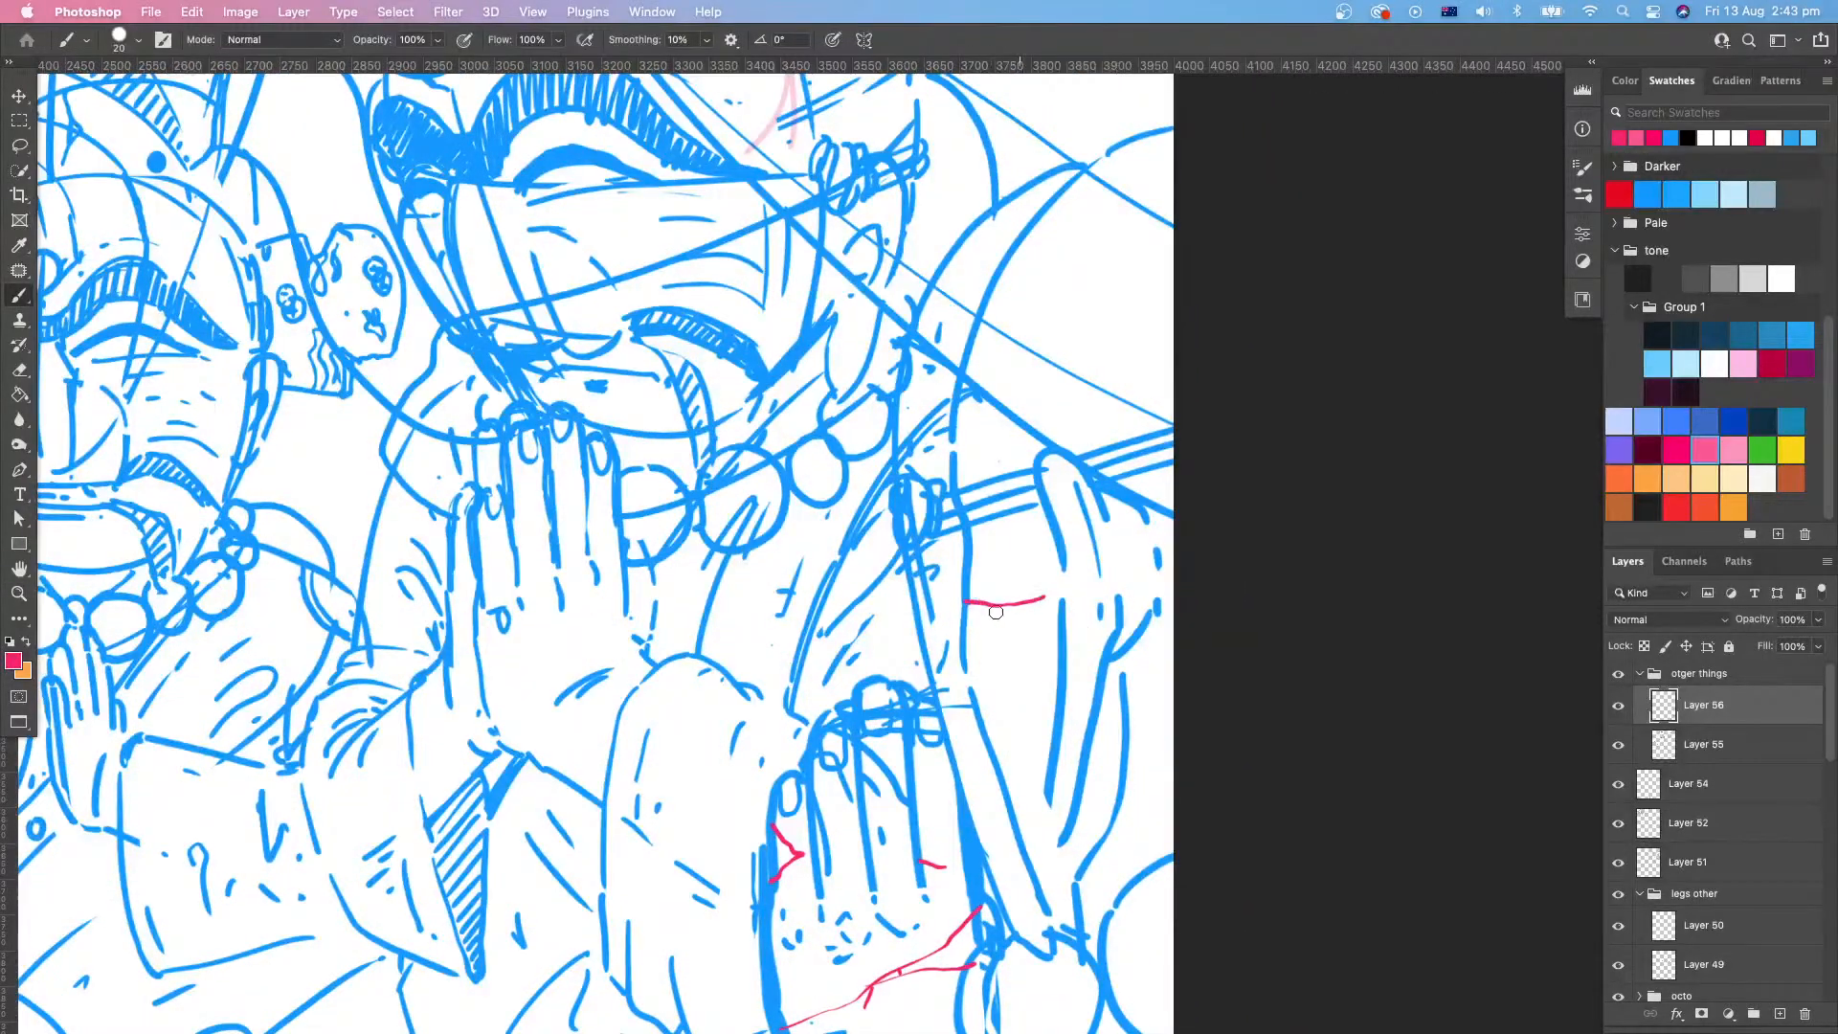
pyautogui.press('super+z')
pyautogui.moveTo(987, 298)
pyautogui.mouseDown()
pyautogui.moveTo(1008, 544)
pyautogui.moveTo(965, 647)
pyautogui.moveTo(984, 624)
pyautogui.moveTo(978, 727)
pyautogui.mouseUp()
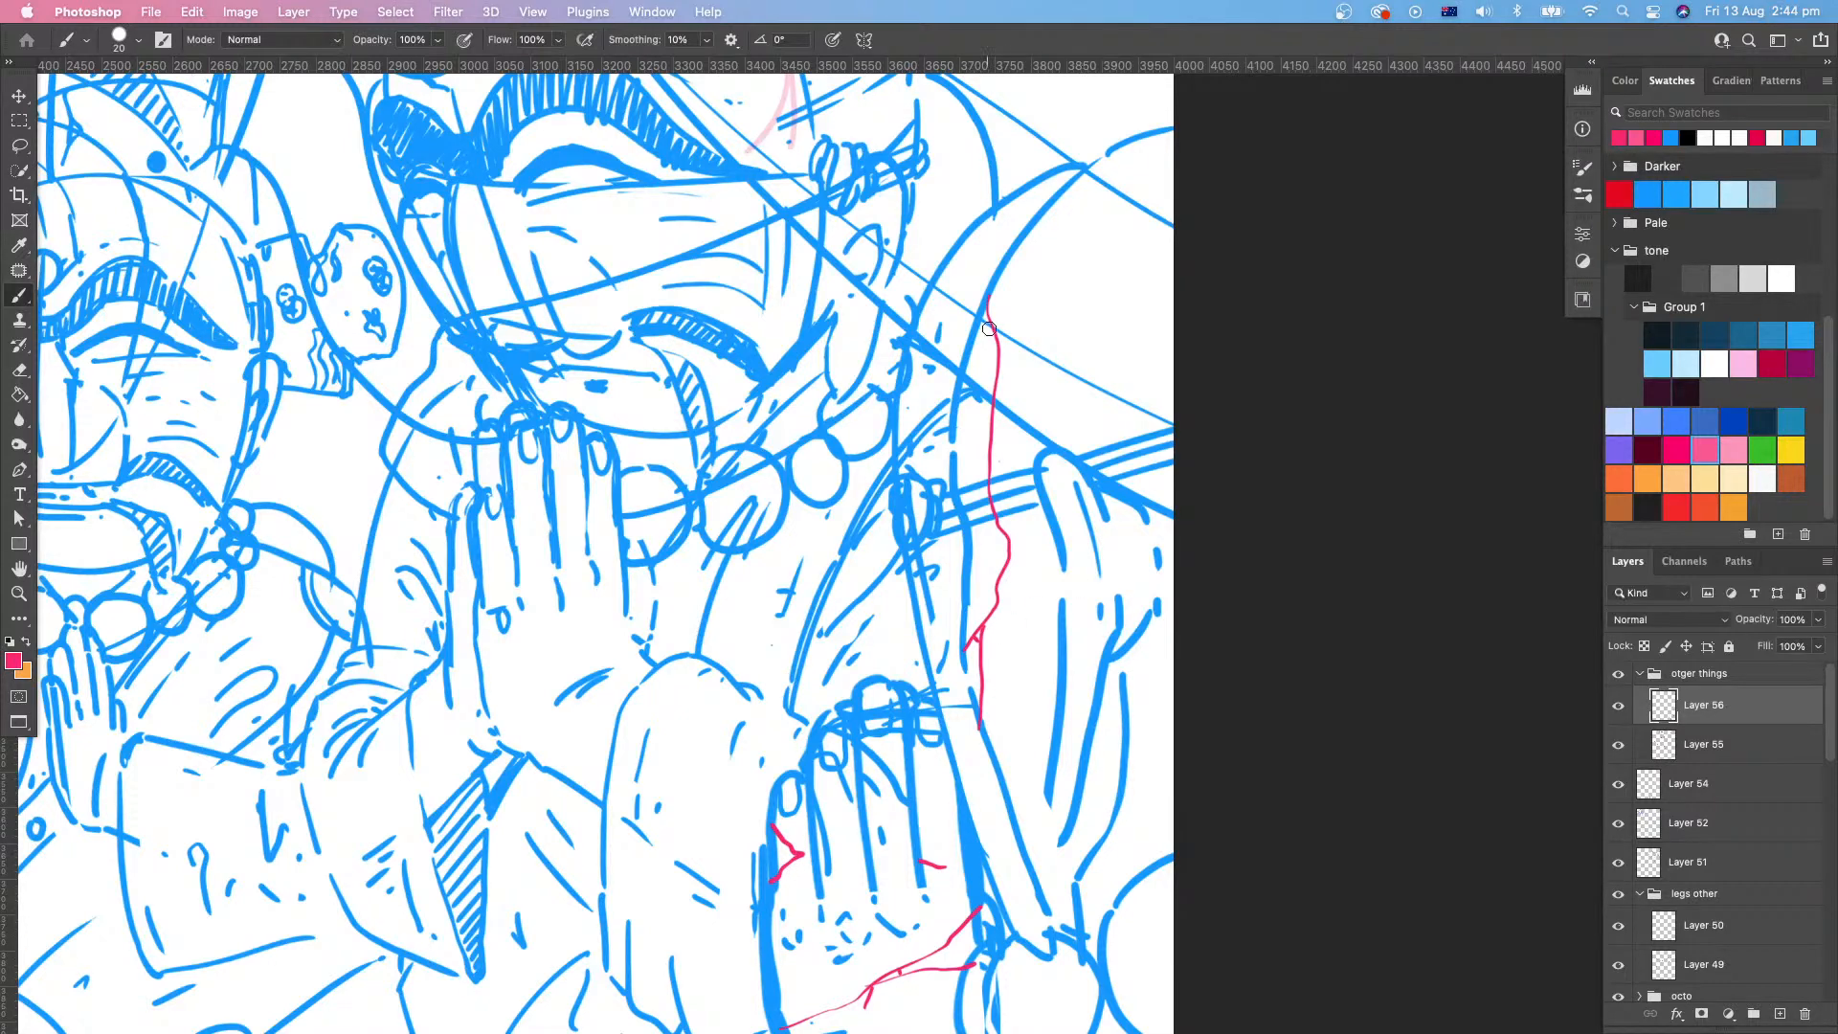
pyautogui.moveTo(1021, 362)
pyautogui.mouseDown()
pyautogui.moveTo(1076, 357)
pyautogui.moveTo(1013, 363)
pyautogui.mouseUp()
pyautogui.press('super+z')
# Step: Extend the long crack upward along the curved edge beside the right statue's head, adding a peaked branch
pyautogui.scroll(5, 1097, 318)
pyautogui.moveTo(969, 428)
pyautogui.mouseDown()
pyautogui.moveTo(997, 482)
pyautogui.moveTo(966, 427)
pyautogui.moveTo(1066, 337)
pyautogui.mouseUp()
pyautogui.scroll(1, 998, 475)
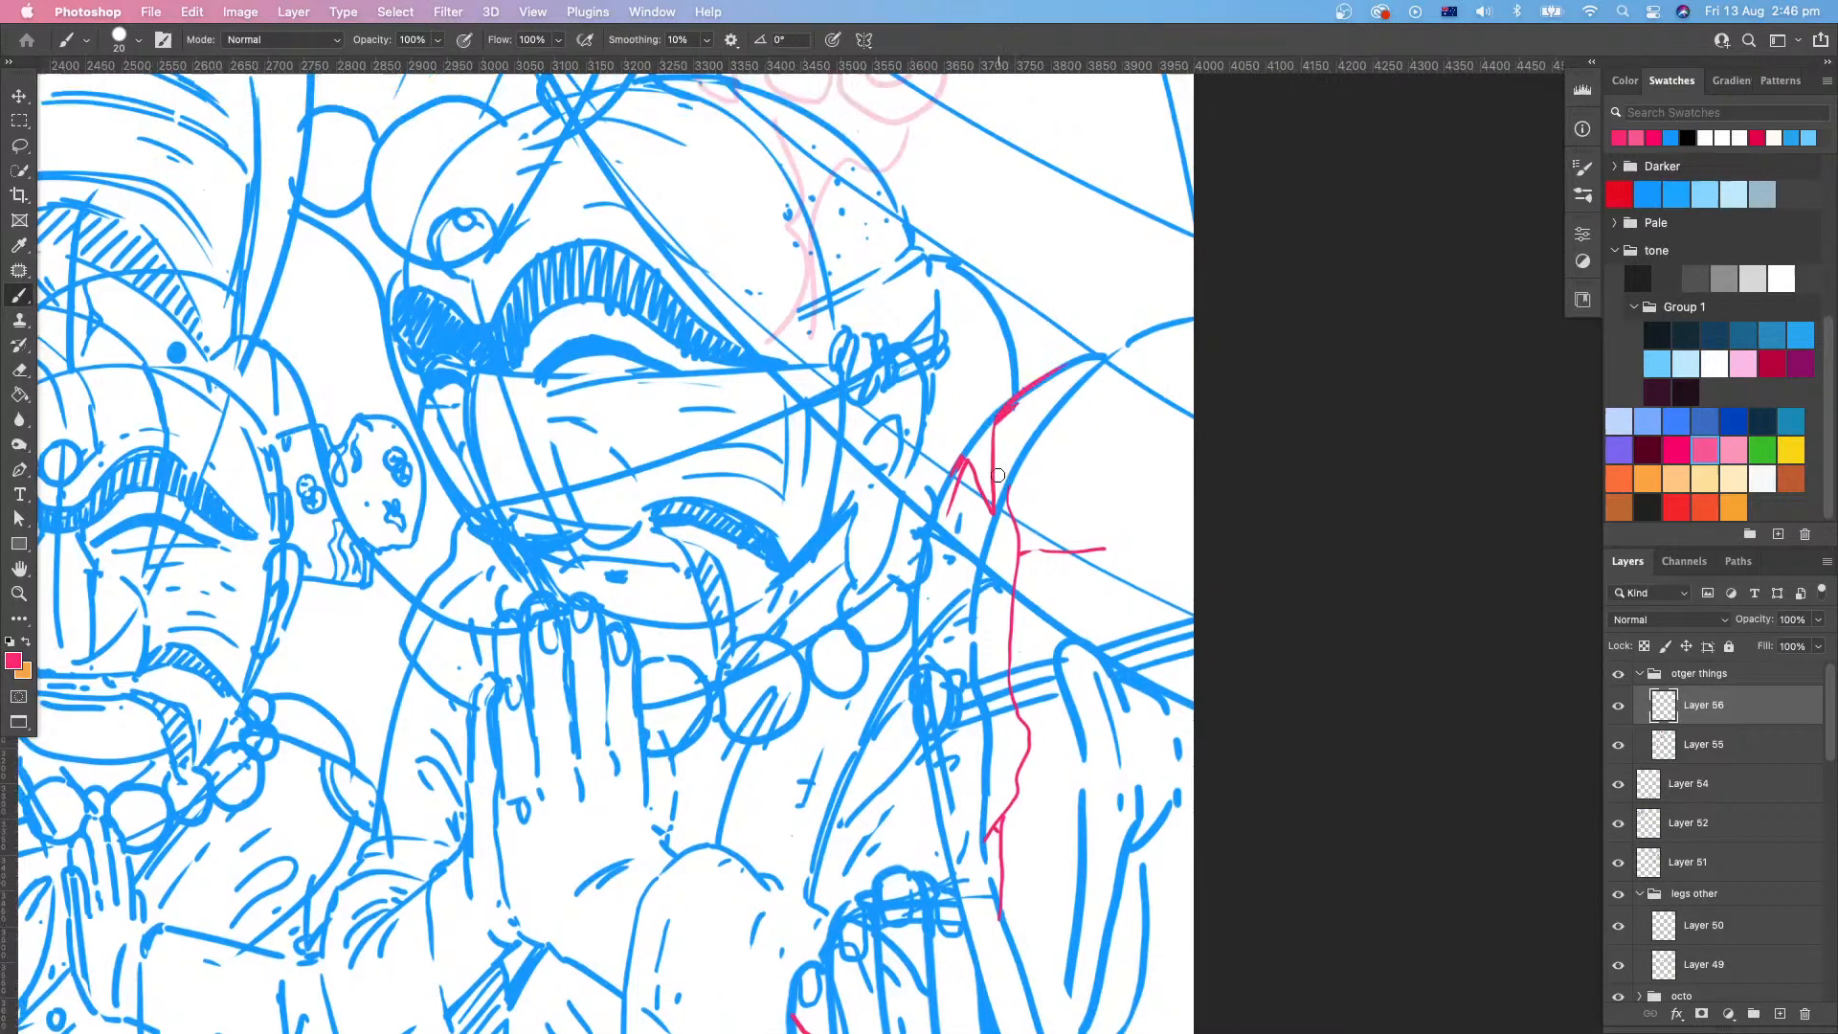
pyautogui.moveTo(991, 503); pyautogui.dragTo(986, 431)
# Step: Examine the statues and foreground together to judge how the new cracks and coral sit in the composition
pyautogui.press('super+space')
pyautogui.moveTo(1043, 703)
pyautogui.mouseDown()
pyautogui.moveTo(1004, 703)
pyautogui.moveTo(1127, 594)
pyautogui.moveTo(1116, 605)
pyautogui.mouseUp()
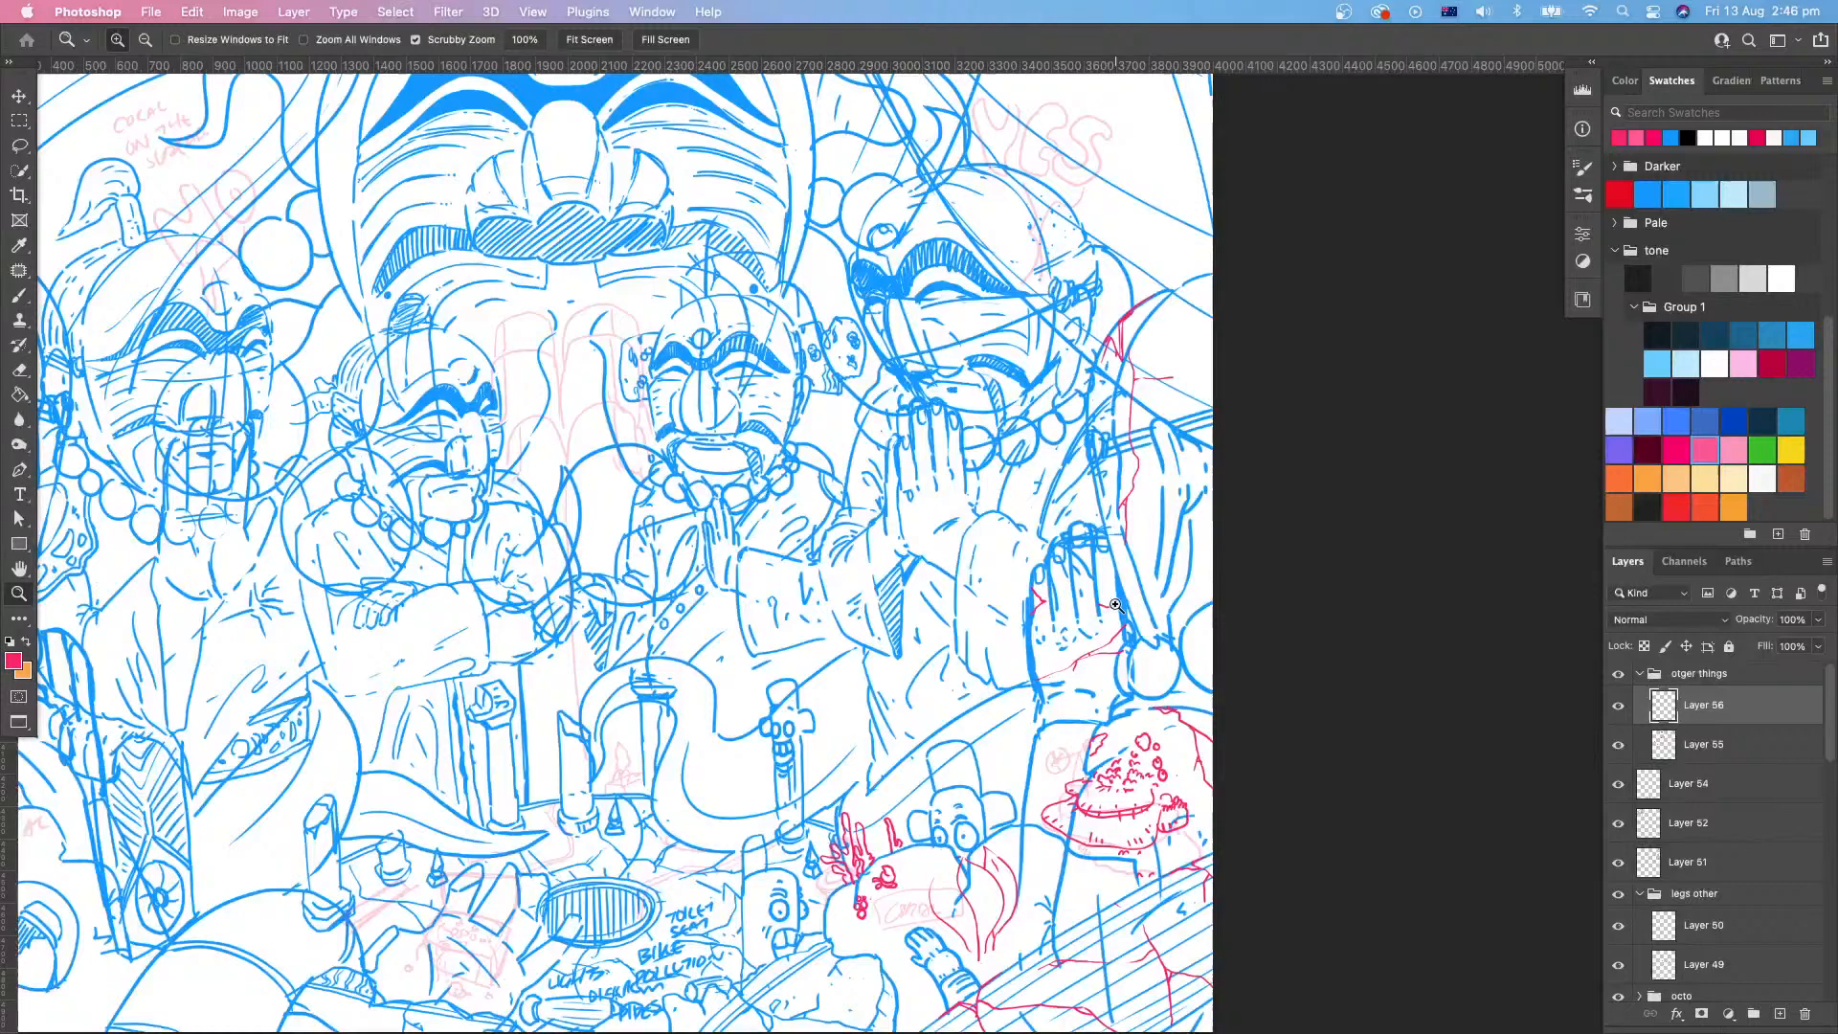
pyautogui.moveTo(1174, 417); pyautogui.dragTo(1186, 416)
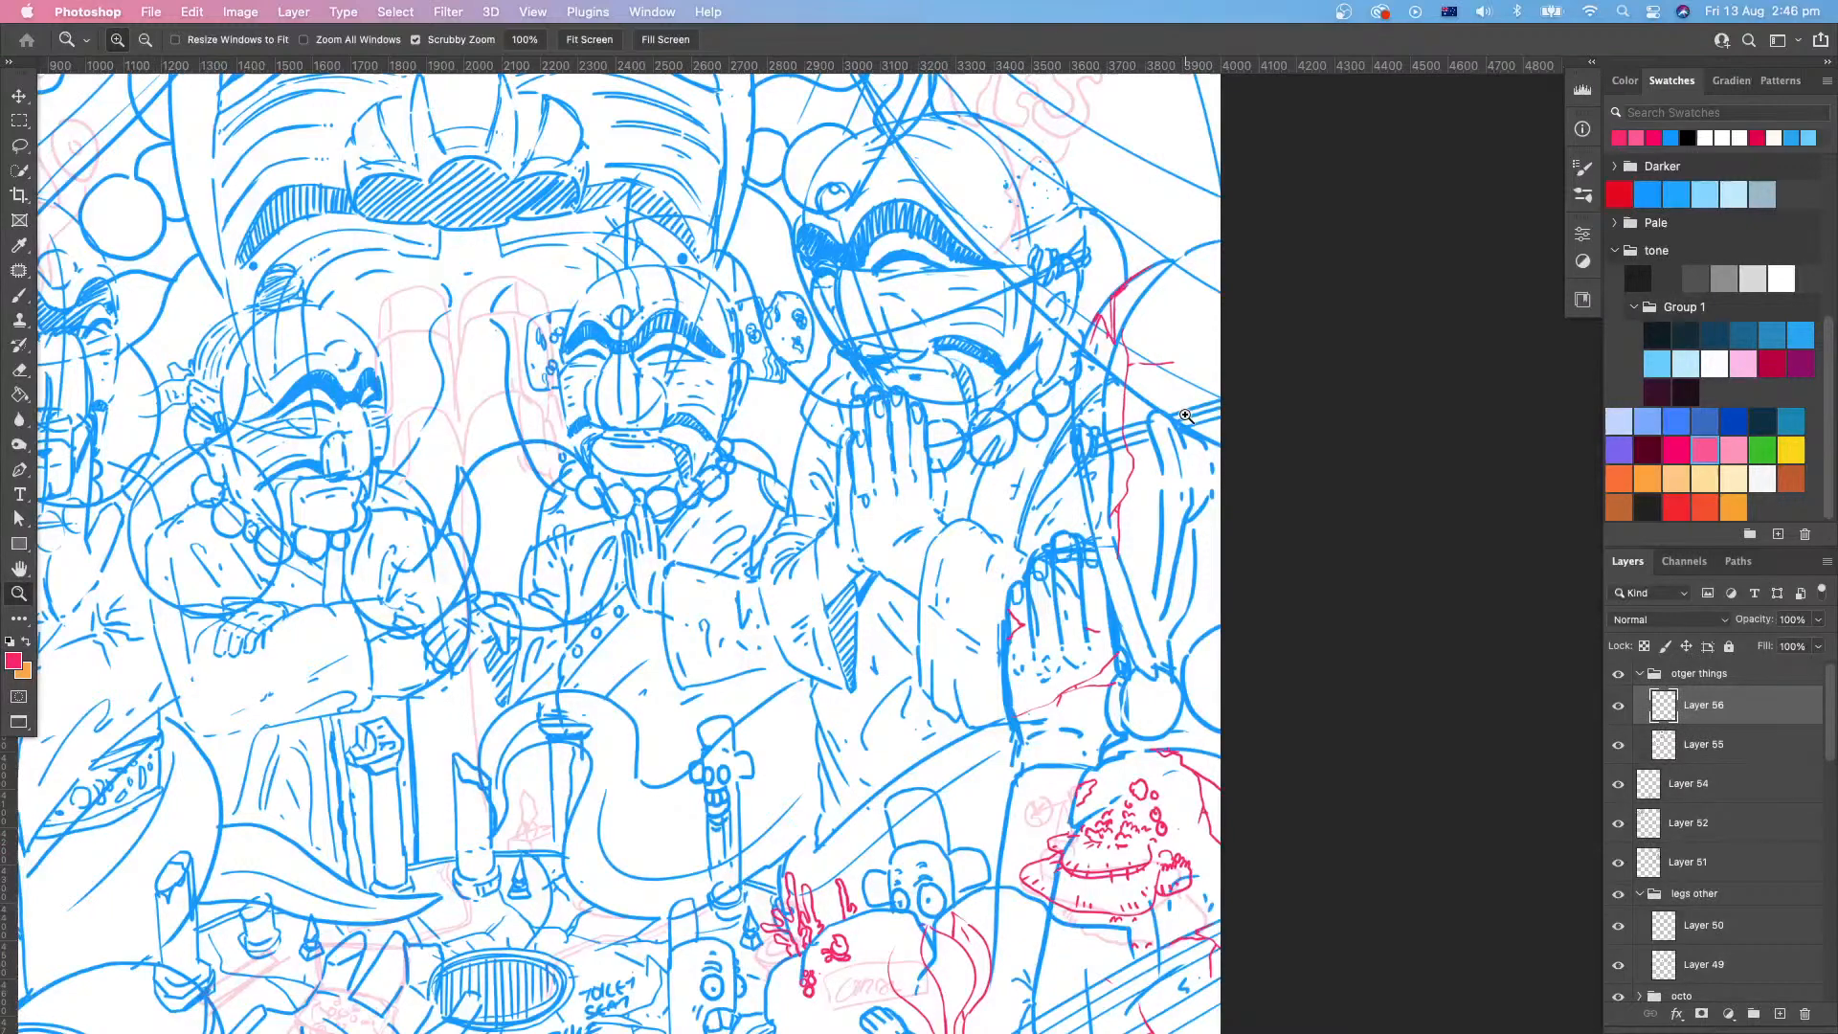
pyautogui.moveTo(1185, 416); pyautogui.dragTo(1187, 502)
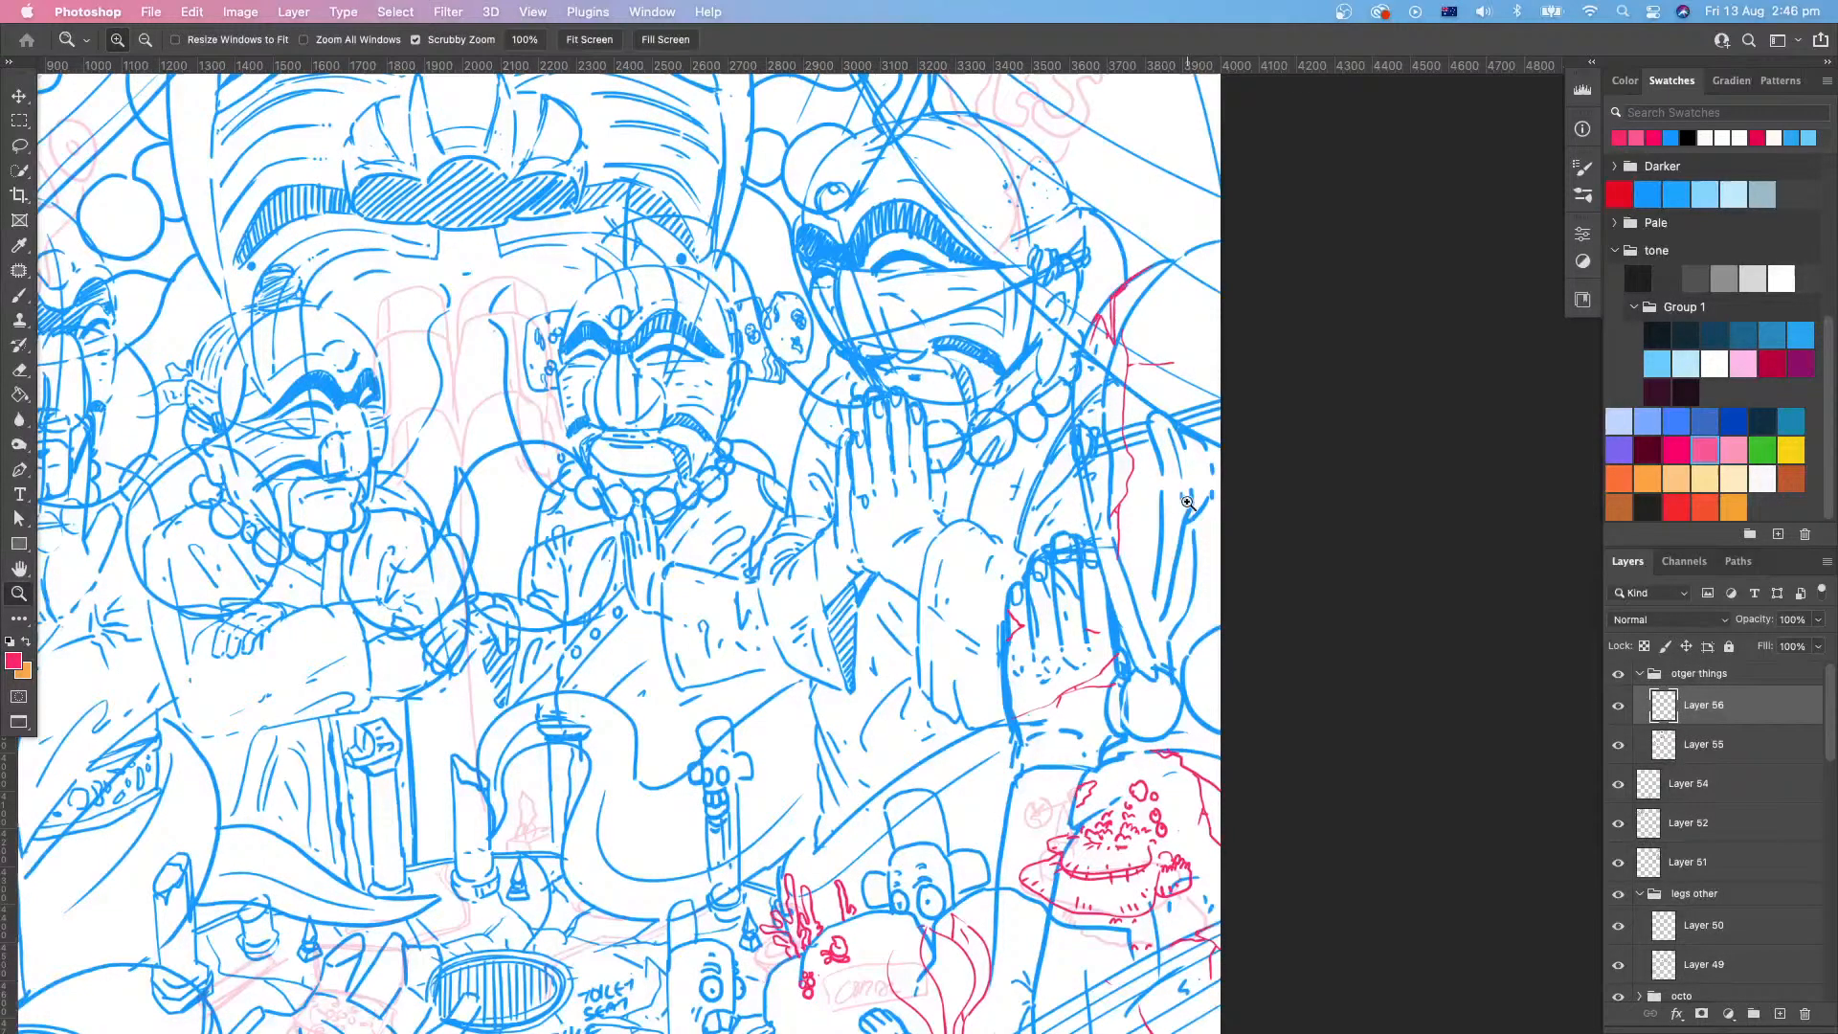
pyautogui.moveTo(1047, 573); pyautogui.dragTo(1274, 649)
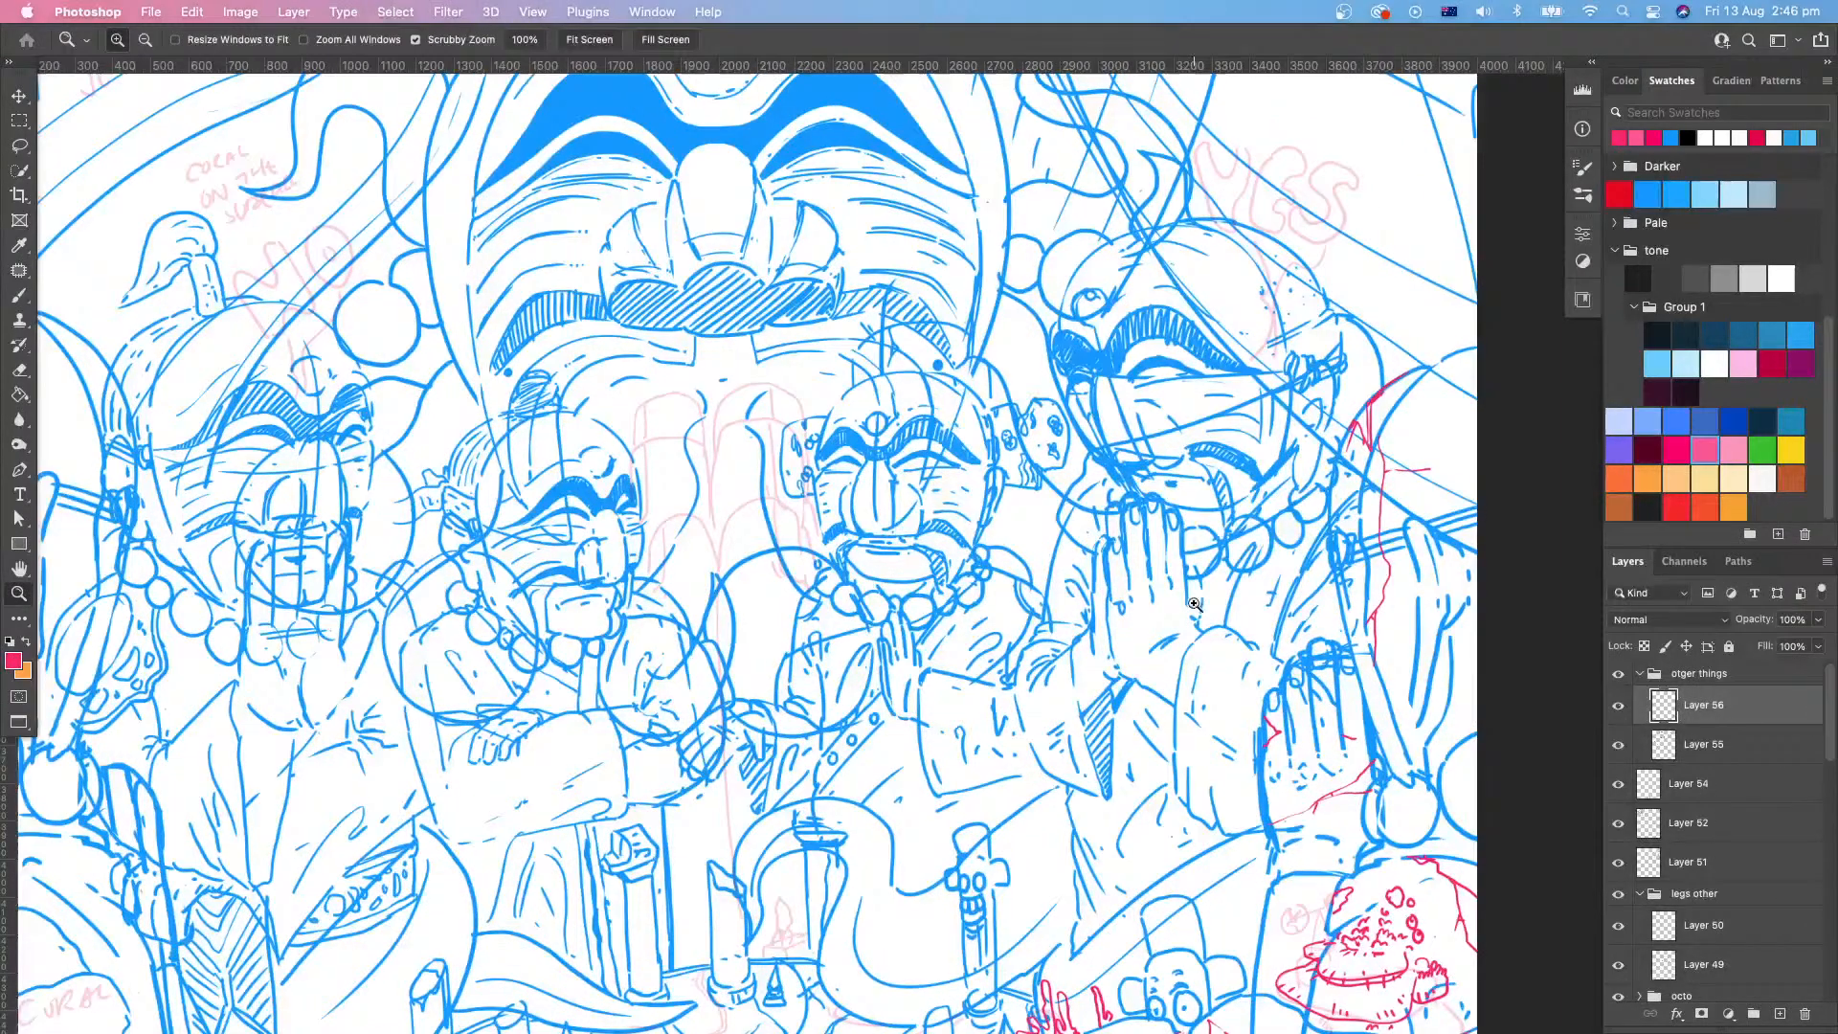
pyautogui.moveTo(1195, 604); pyautogui.dragTo(1127, 526)
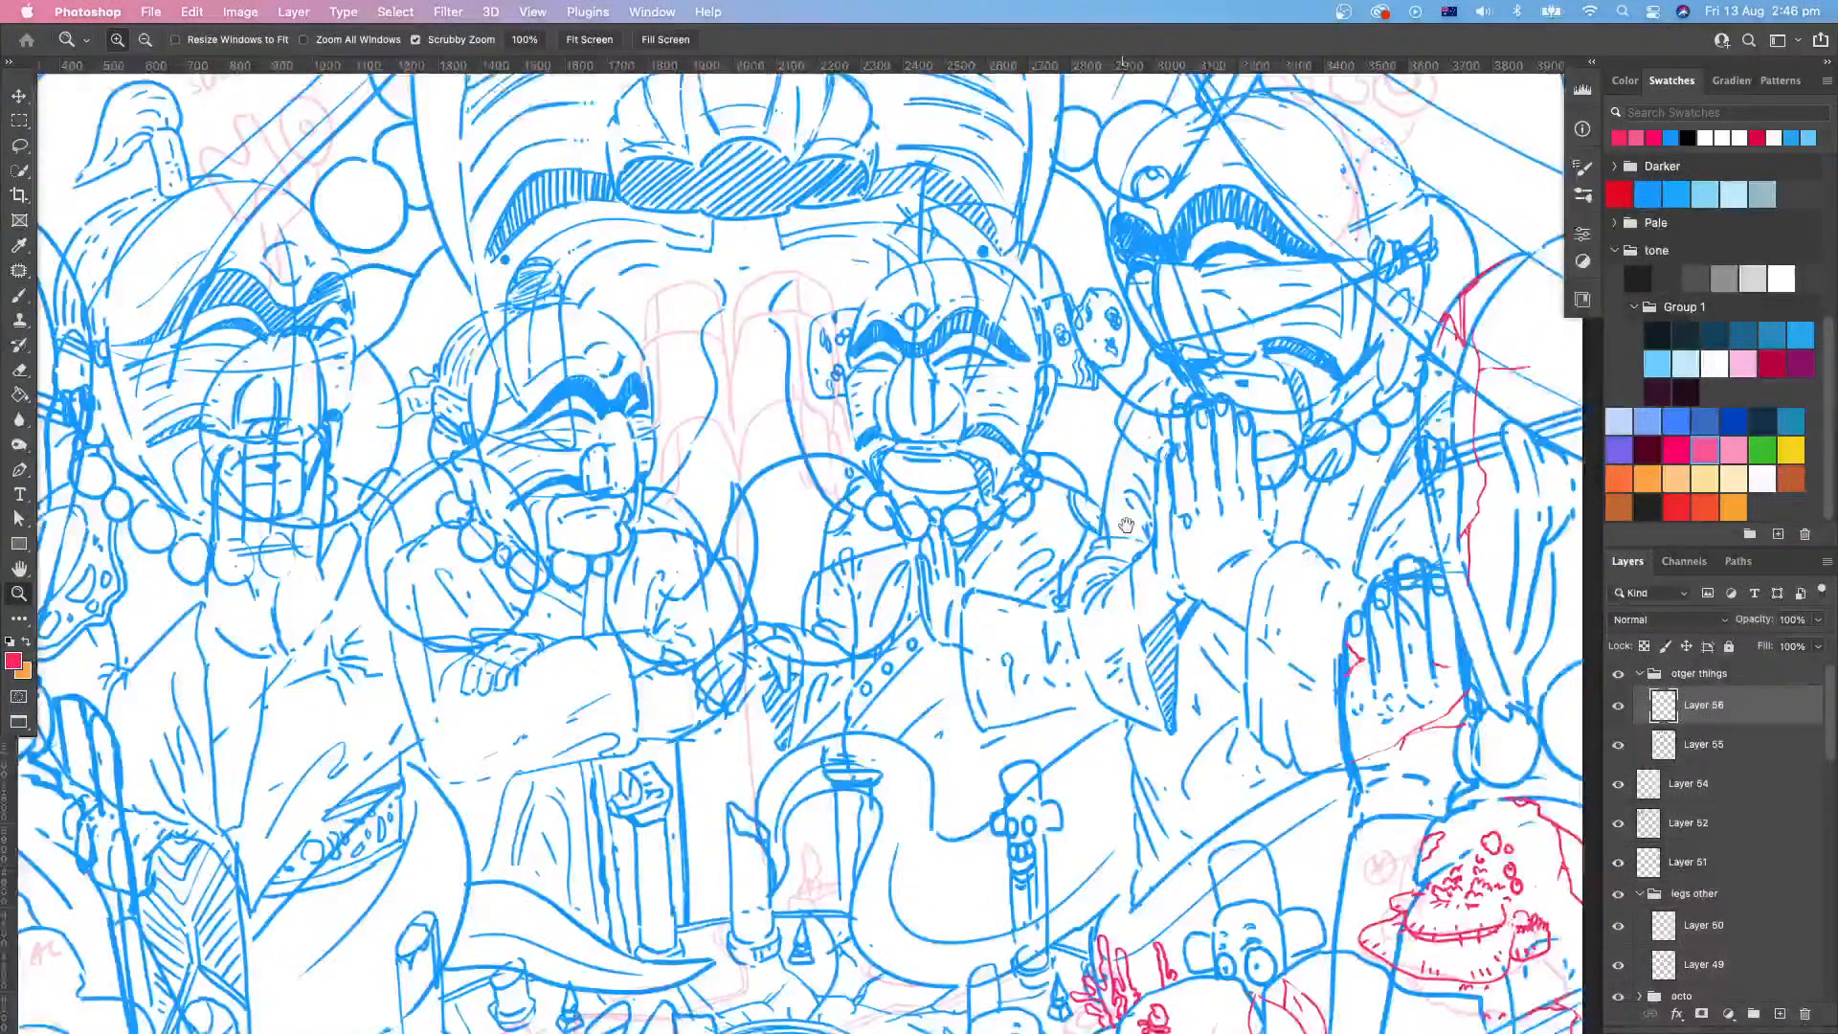
pyautogui.moveTo(1060, 874); pyautogui.dragTo(931, 454)
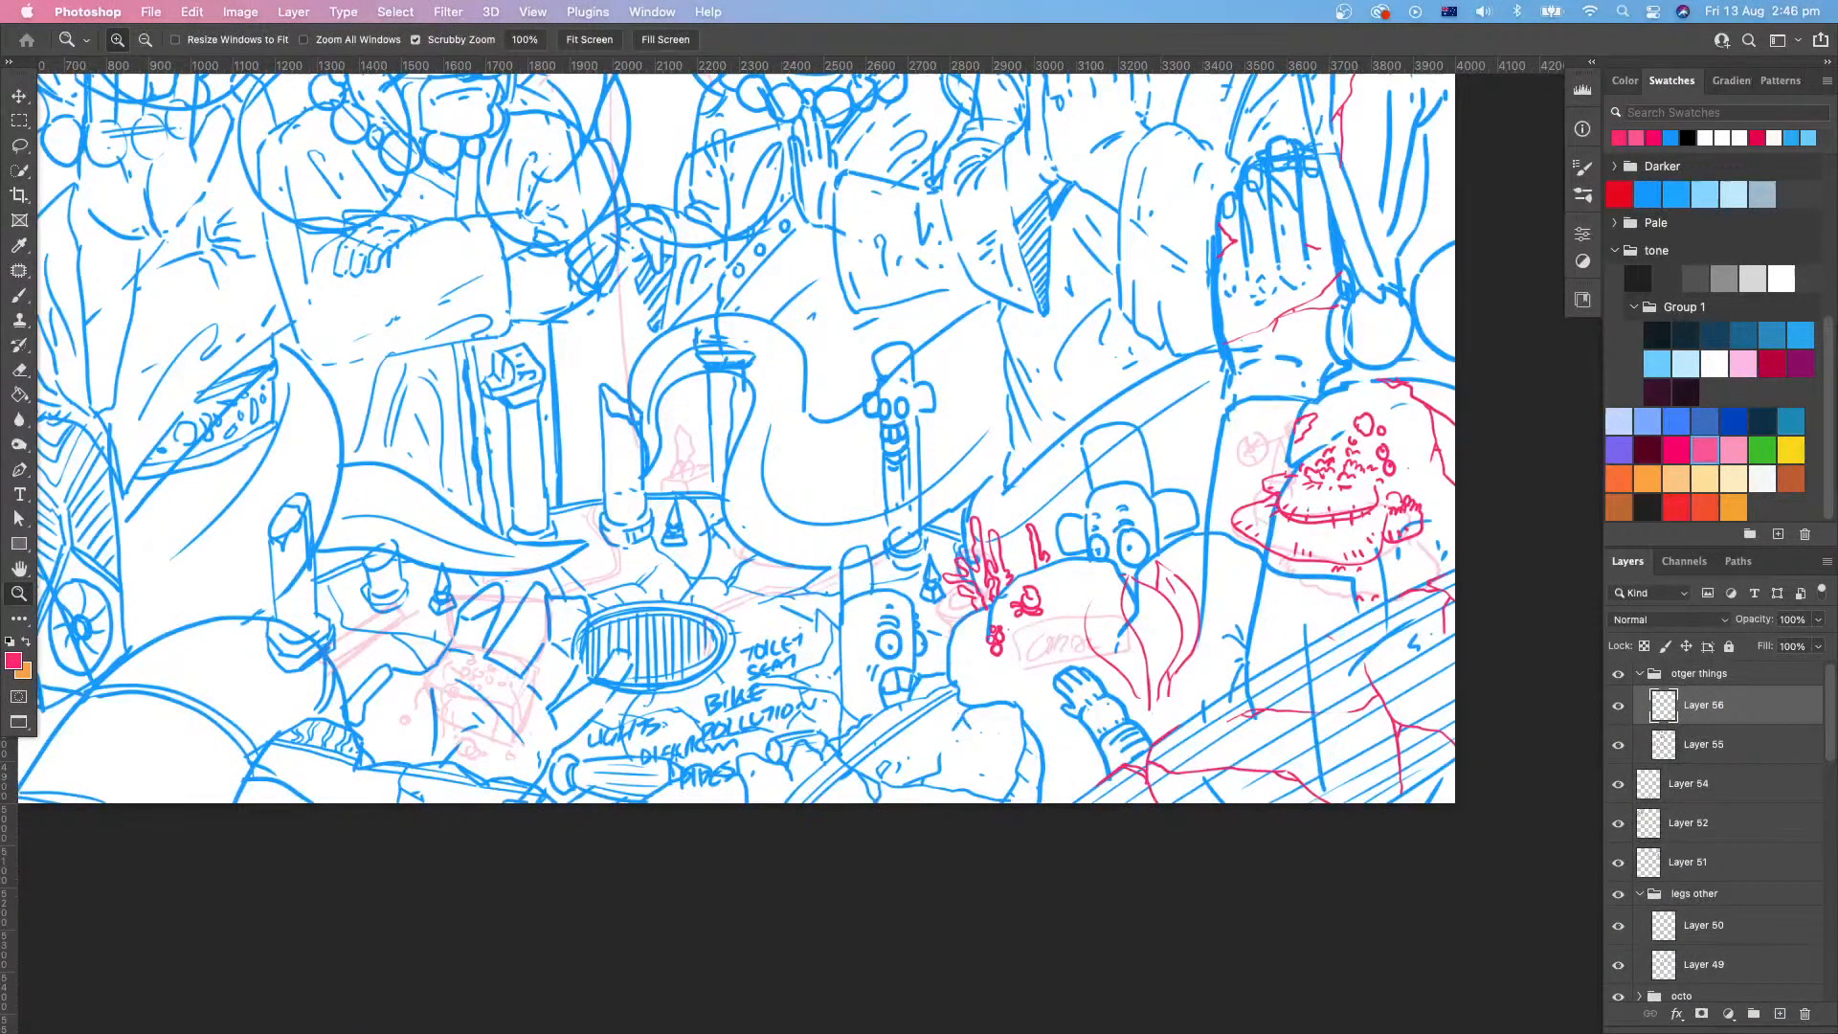
pyautogui.press('Tab')
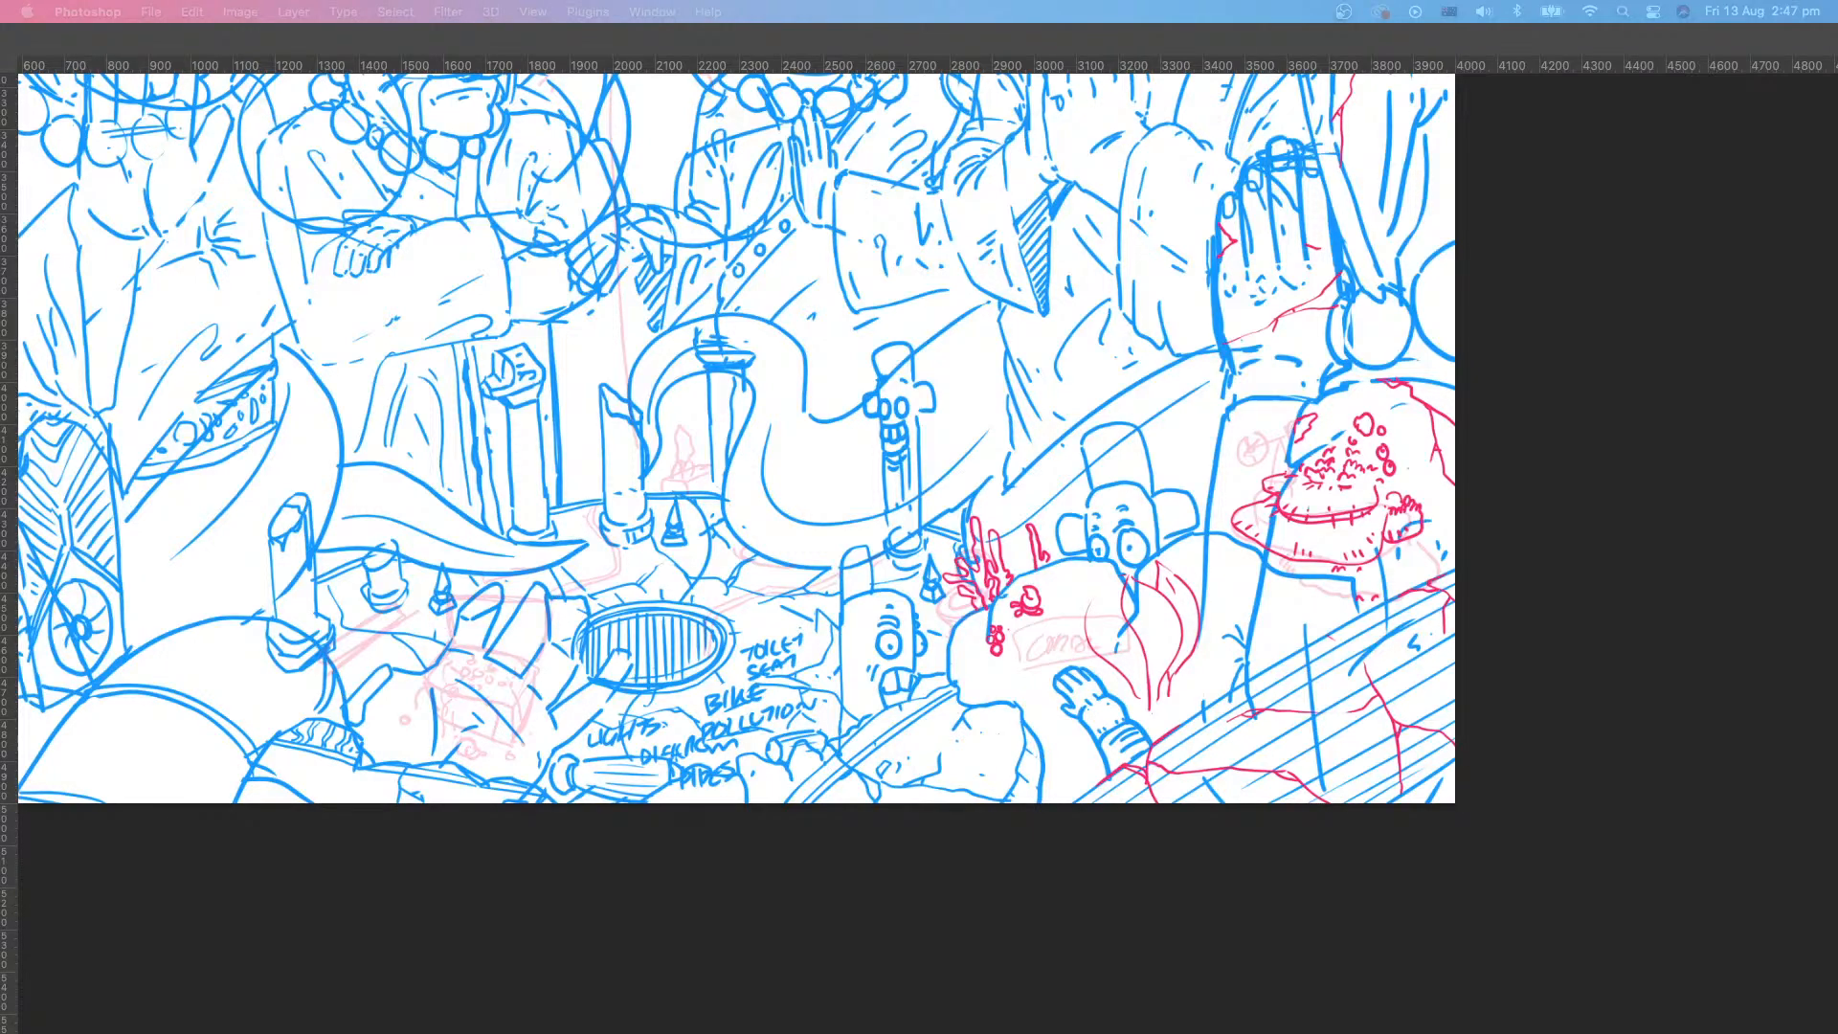
pyautogui.click(1193, 379)
# Step: Lengthen the jagged chip on the raised hand's outer edge with short strokes above and below it
pyautogui.moveTo(1216, 367); pyautogui.dragTo(1069, 633)
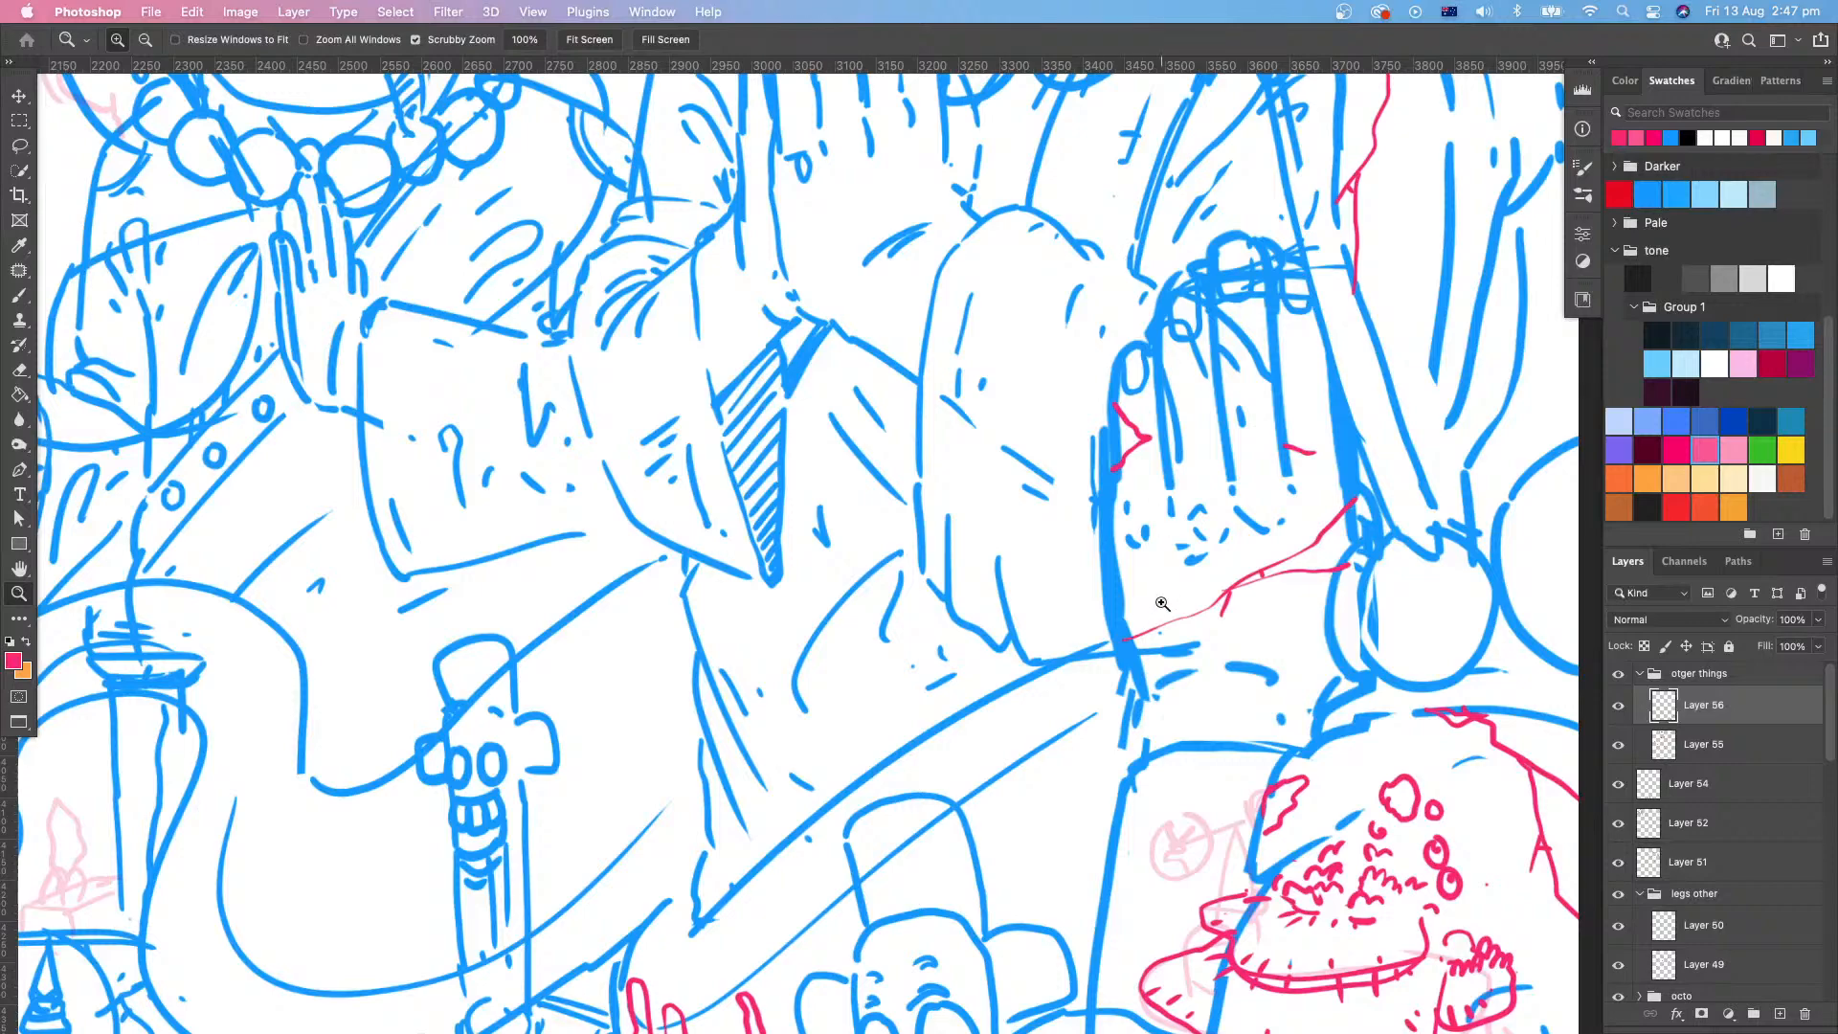
pyautogui.moveTo(1388, 530)
pyautogui.mouseDown()
pyautogui.moveTo(1232, 630)
pyautogui.moveTo(1175, 699)
pyautogui.mouseUp()
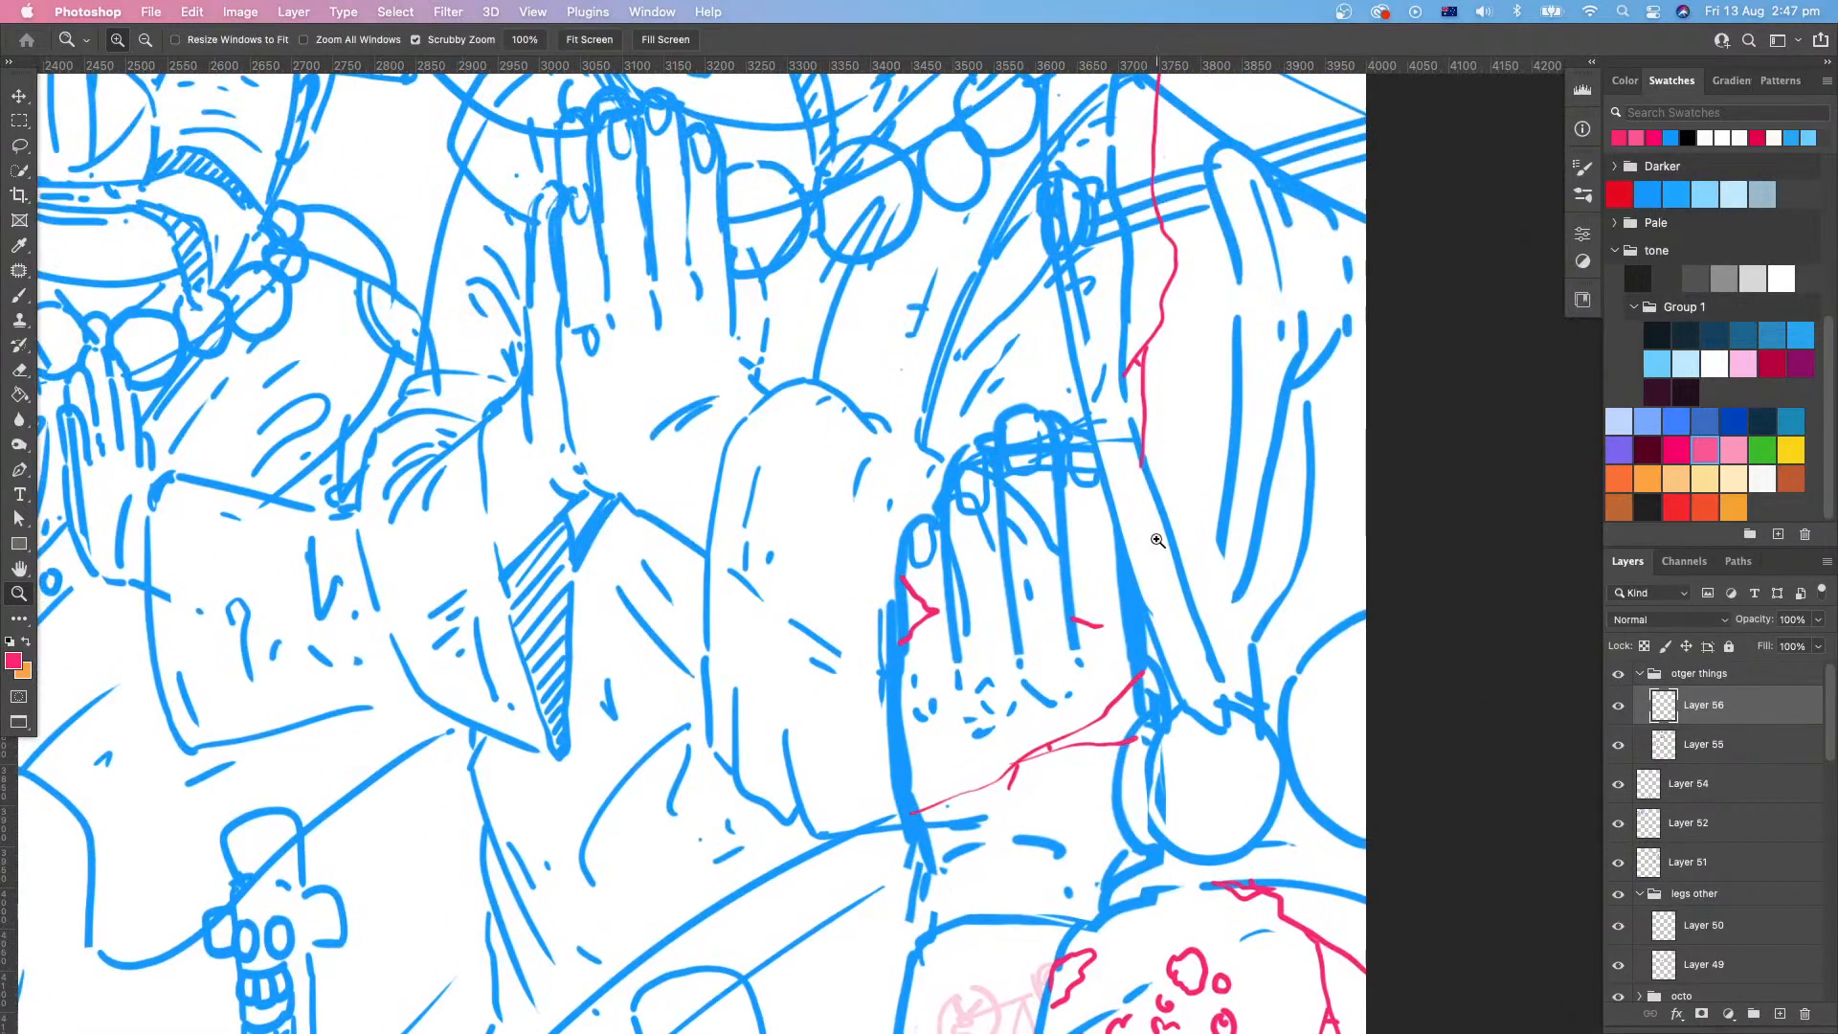
pyautogui.press('b')
pyautogui.moveTo(903, 578); pyautogui.dragTo(900, 559)
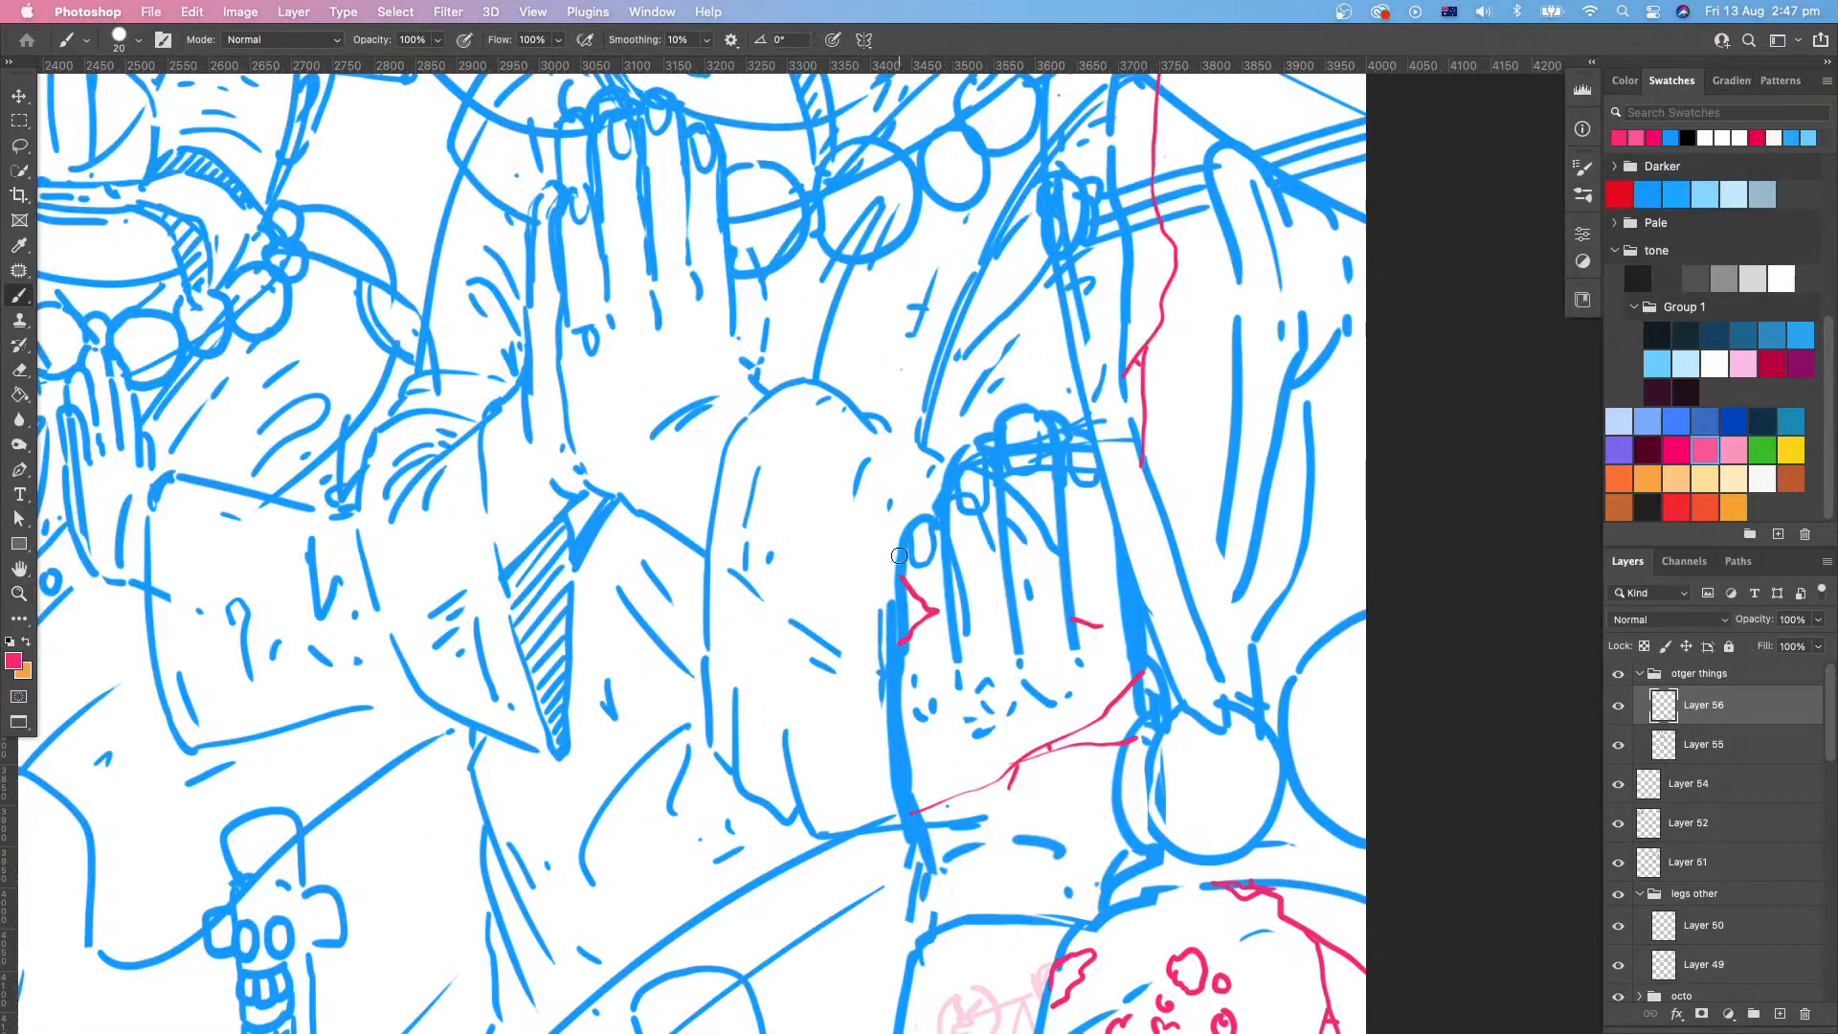
pyautogui.moveTo(901, 641); pyautogui.dragTo(901, 672)
pyautogui.moveTo(1024, 749); pyautogui.dragTo(933, 902)
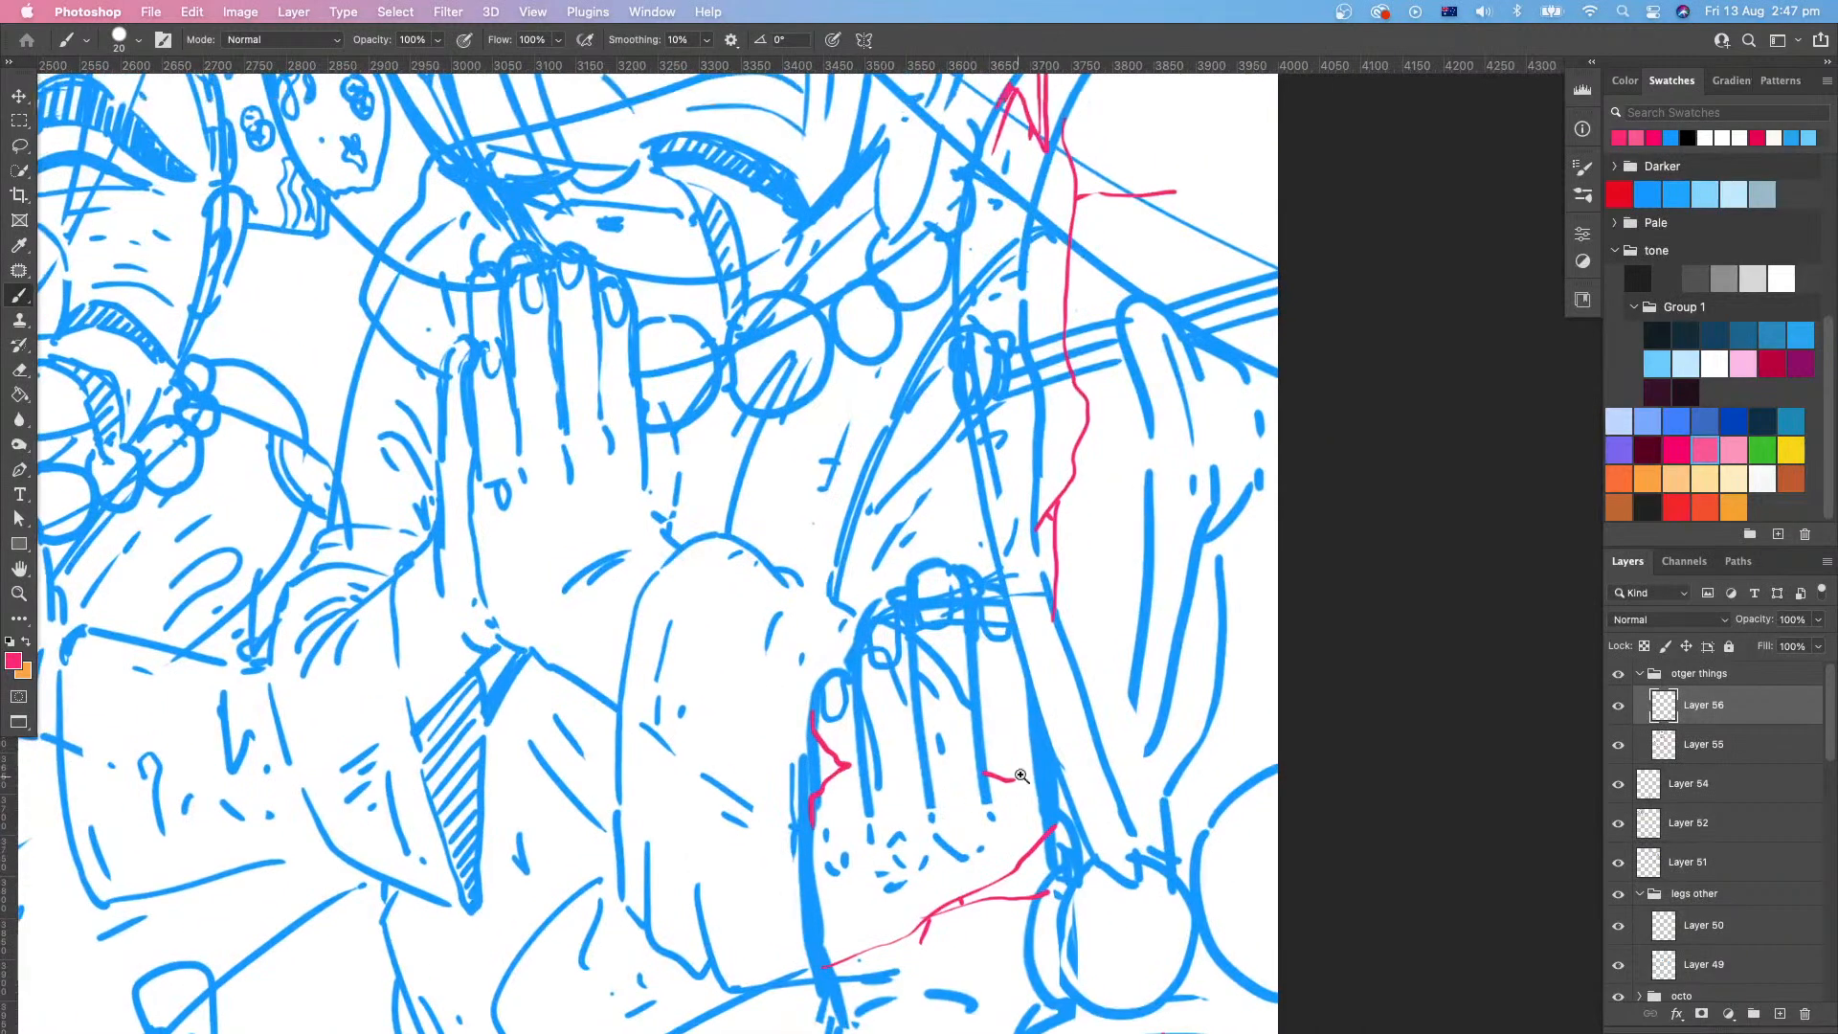
# Step: Draw branching jagged pink cracks across the lower sleeve beside the right statue's foremost raised hand
pyautogui.press('z')
pyautogui.moveTo(1283, 608); pyautogui.dragTo(928, 663)
pyautogui.moveTo(928, 663)
pyautogui.mouseDown()
pyautogui.moveTo(1021, 598)
pyautogui.moveTo(1042, 620)
pyautogui.moveTo(1068, 579)
pyautogui.mouseUp()
pyautogui.press('b')
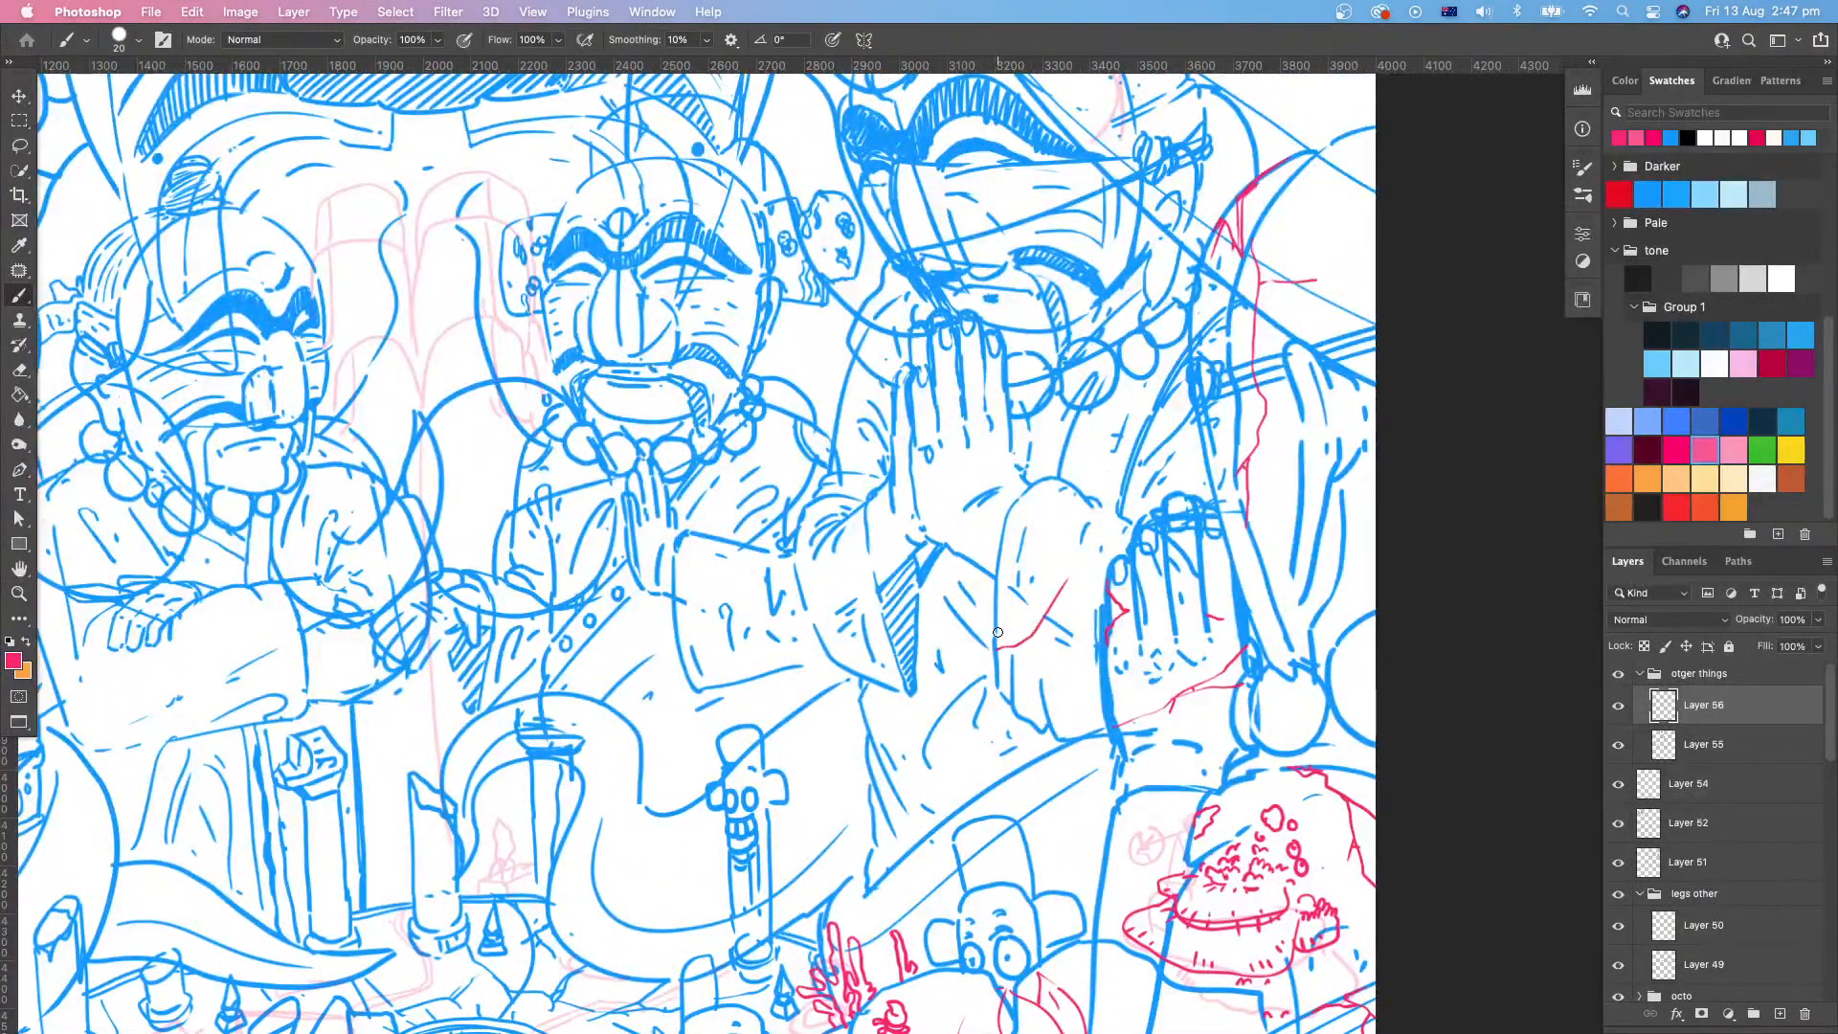
pyautogui.moveTo(997, 633); pyautogui.dragTo(1016, 648)
pyautogui.press('super+z')
pyautogui.moveTo(1053, 728)
pyautogui.mouseDown()
pyautogui.moveTo(1106, 702)
pyautogui.moveTo(1057, 735)
pyautogui.moveTo(1068, 722)
pyautogui.mouseUp()
pyautogui.moveTo(1211, 705)
pyautogui.mouseDown()
pyautogui.moveTo(1095, 782)
pyautogui.moveTo(1126, 796)
pyautogui.moveTo(1087, 800)
pyautogui.moveTo(1112, 801)
pyautogui.mouseUp()
pyautogui.moveTo(968, 802)
pyautogui.mouseDown()
pyautogui.moveTo(953, 705)
pyautogui.moveTo(978, 694)
pyautogui.moveTo(965, 746)
pyautogui.mouseUp()
pyautogui.press('super+z')
pyautogui.moveTo(1052, 791)
pyautogui.mouseDown()
pyautogui.moveTo(1083, 699)
pyautogui.moveTo(1041, 745)
pyautogui.moveTo(1078, 706)
pyautogui.moveTo(969, 730)
pyautogui.mouseUp()
pyautogui.press('super+z')
pyautogui.press('super+z')
# Step: Examine the cracked sleeve together with the raised hands and foreground to judge the balance of details
pyautogui.press('z')
pyautogui.moveTo(1034, 861); pyautogui.dragTo(1042, 591)
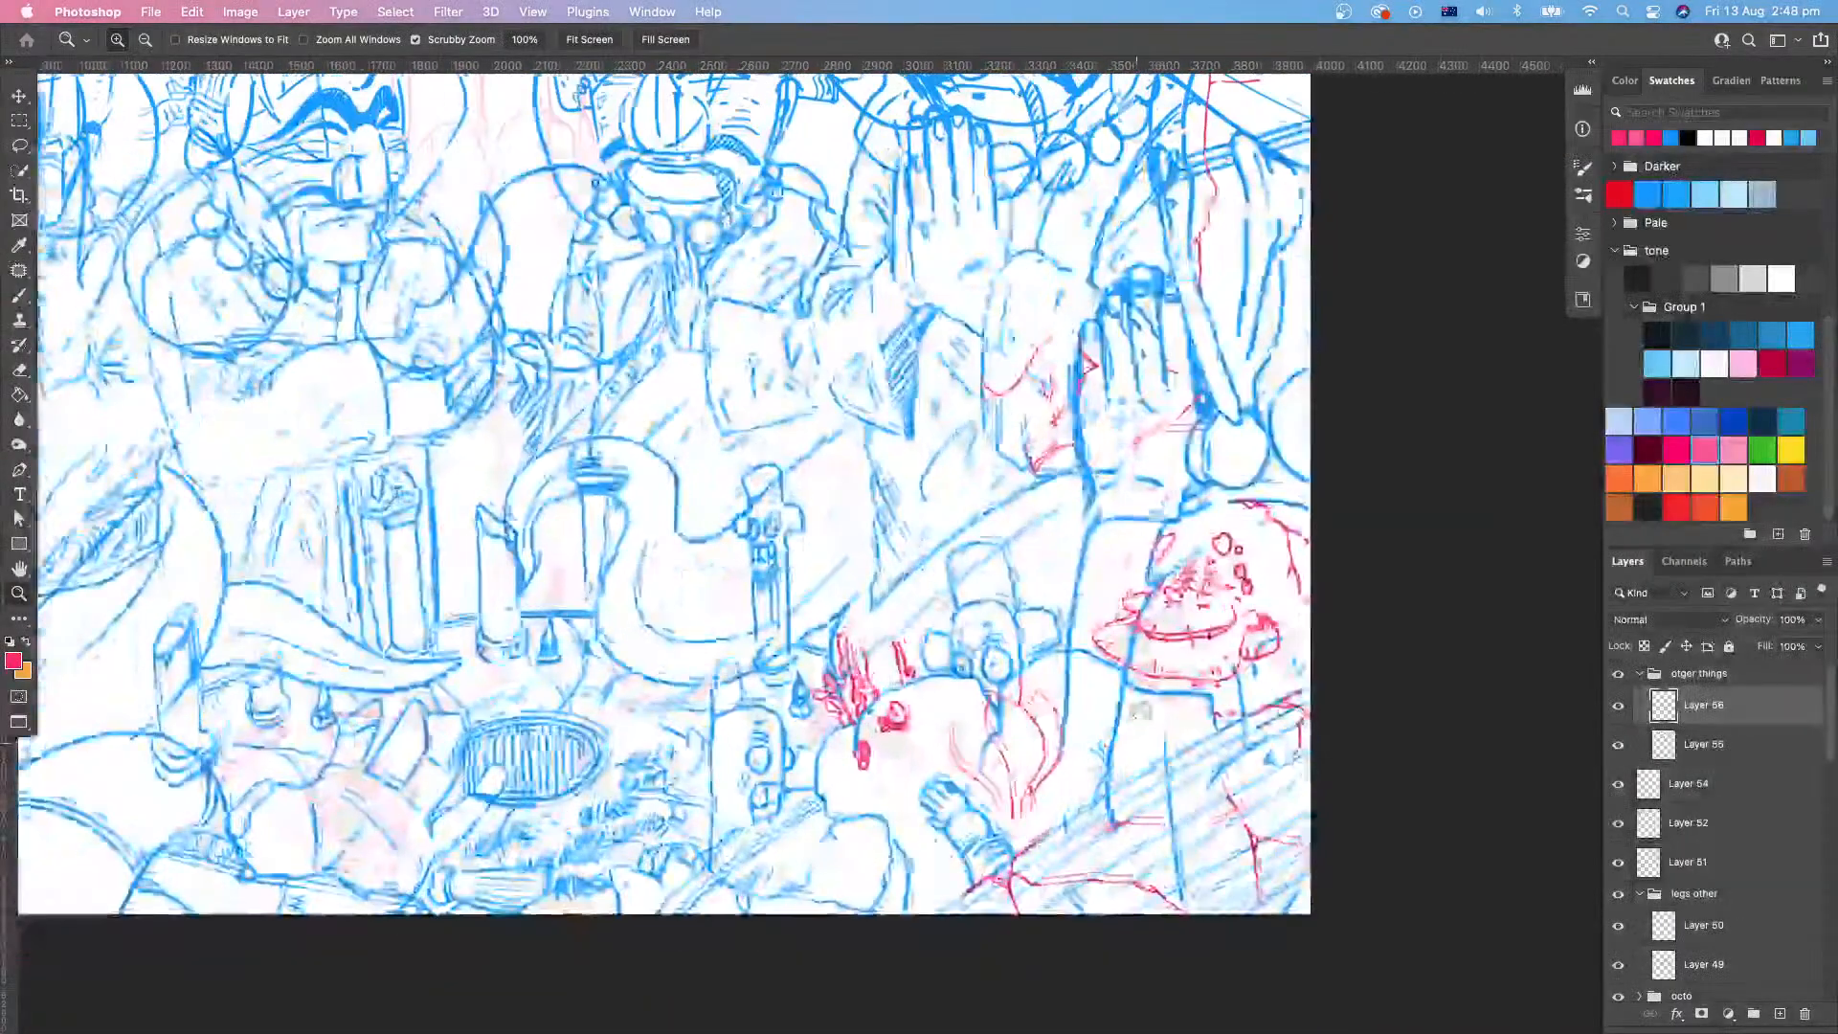
pyautogui.moveTo(1116, 739); pyautogui.dragTo(1077, 741)
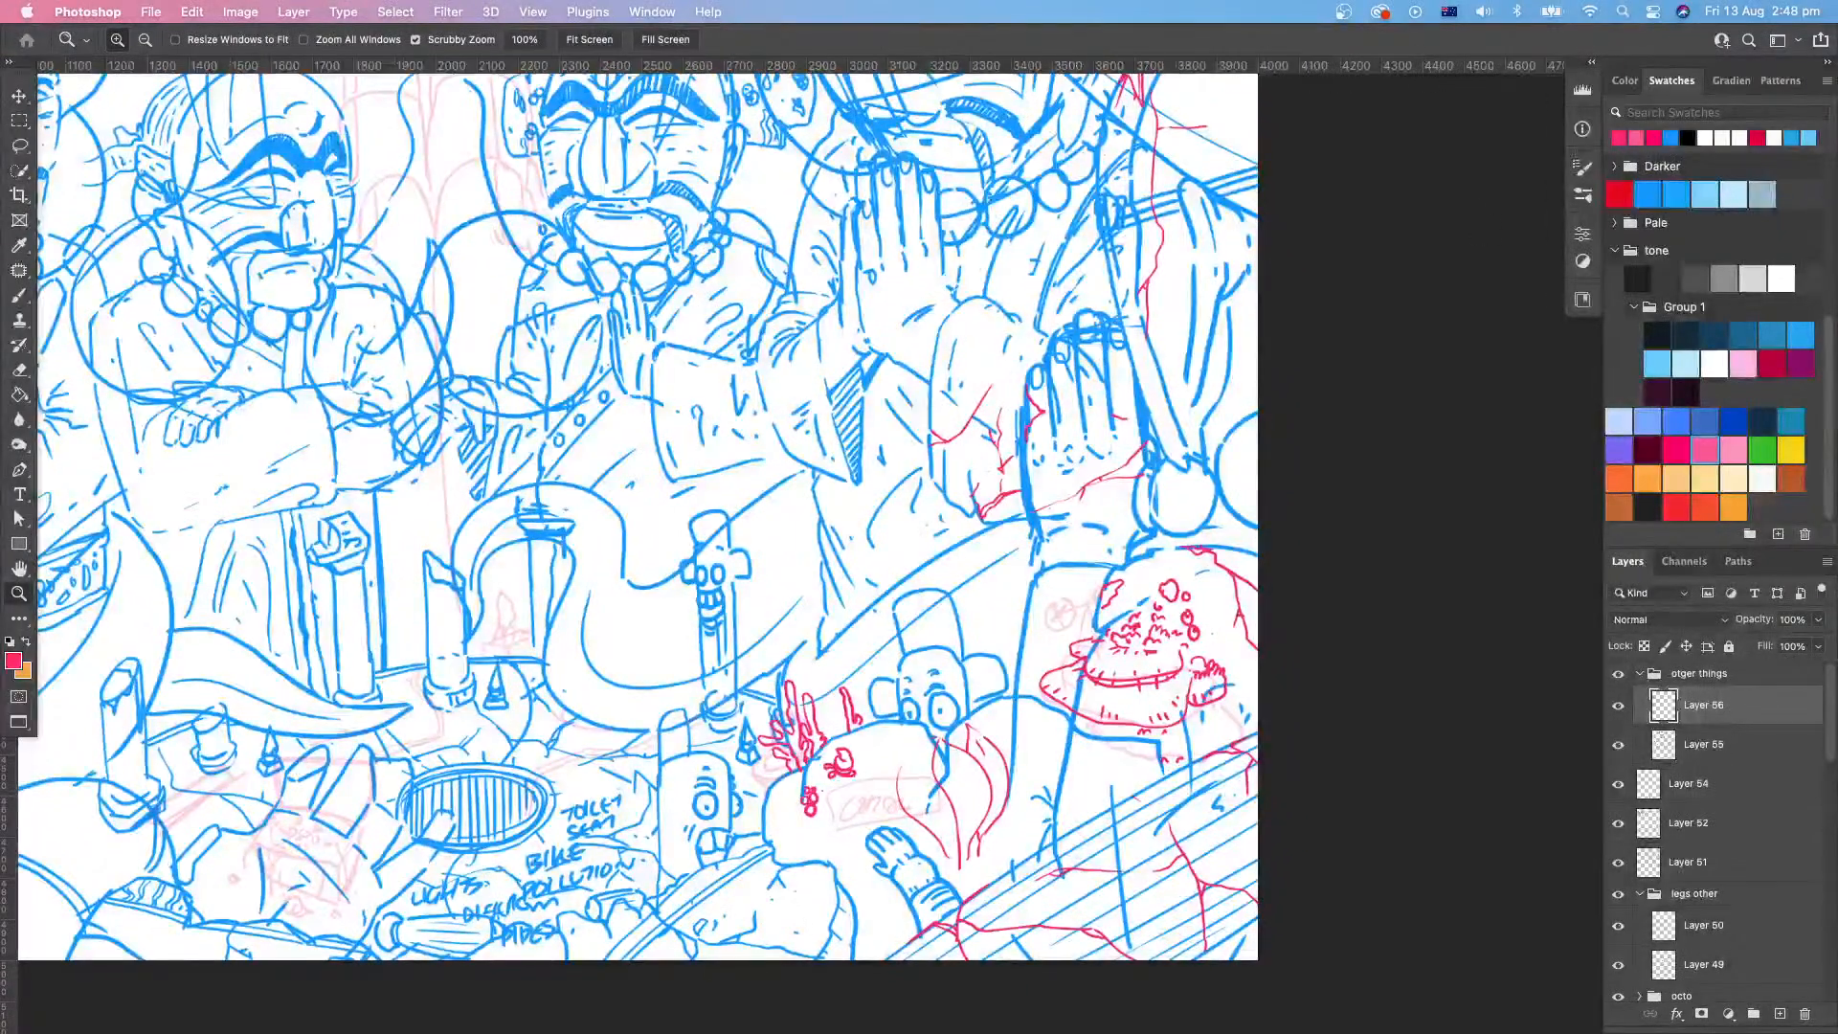
pyautogui.press('Tab')
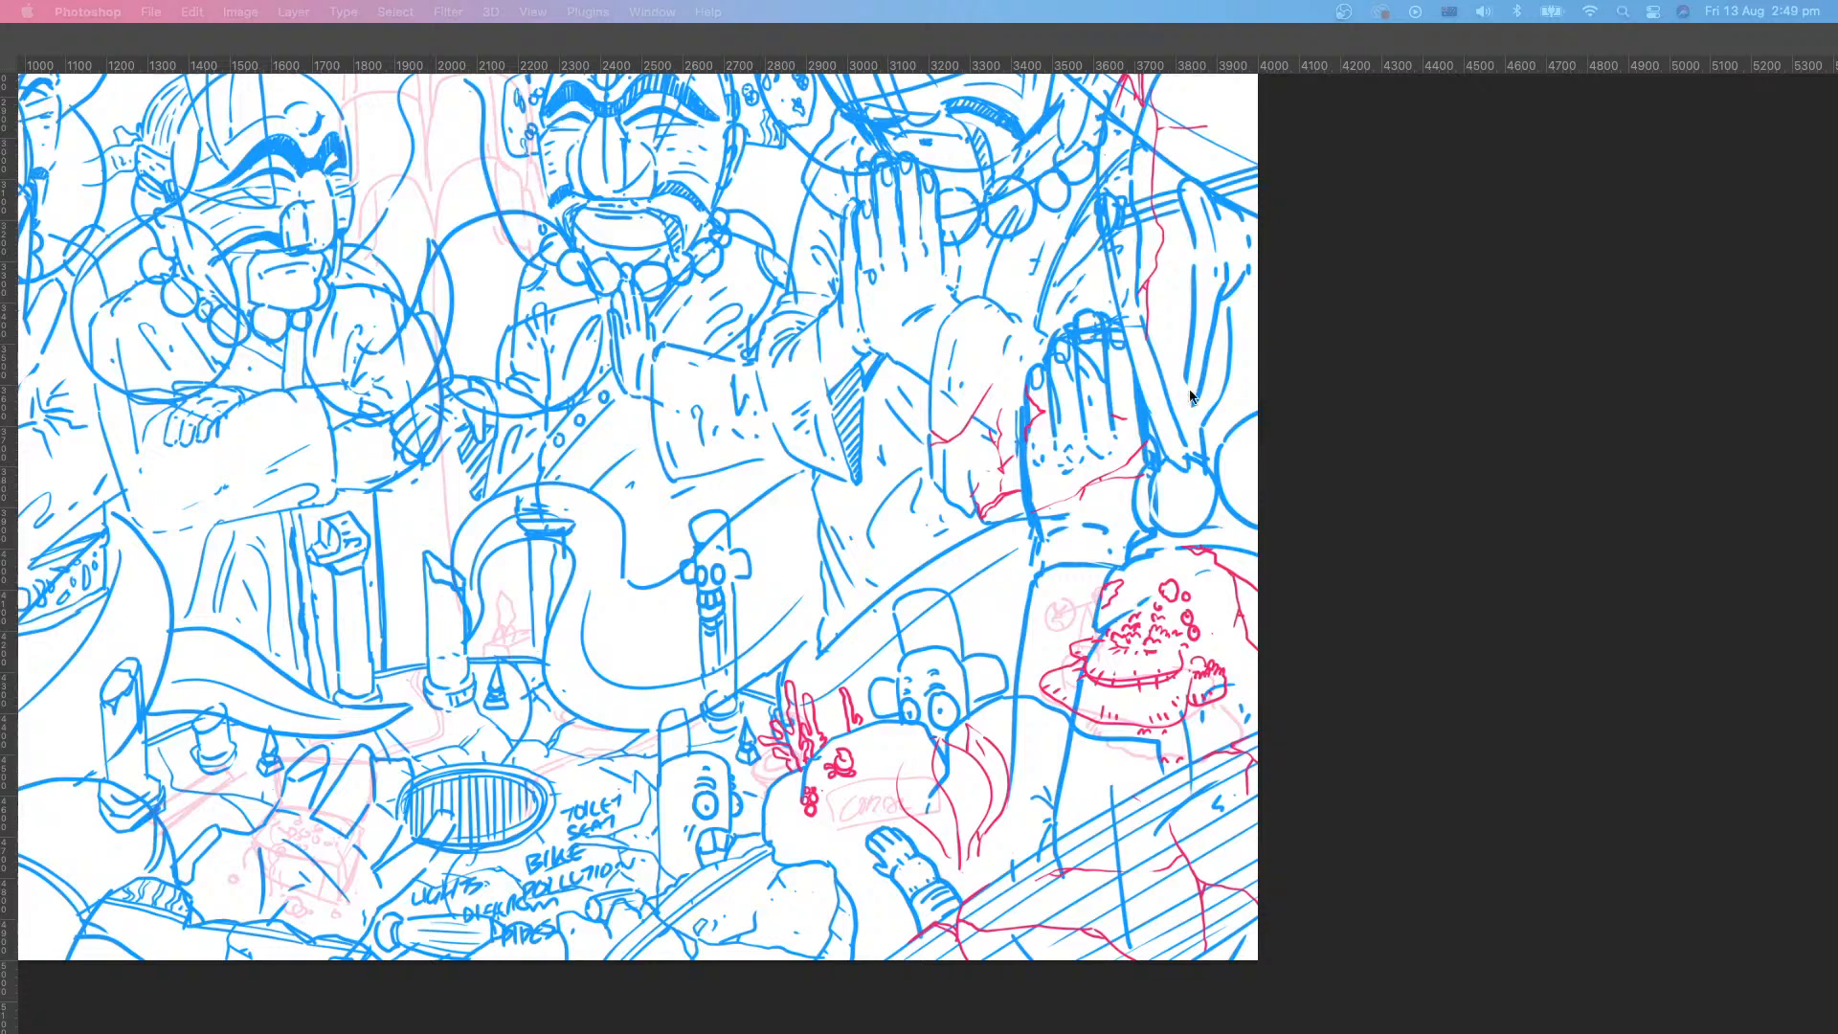
pyautogui.press('Tab')
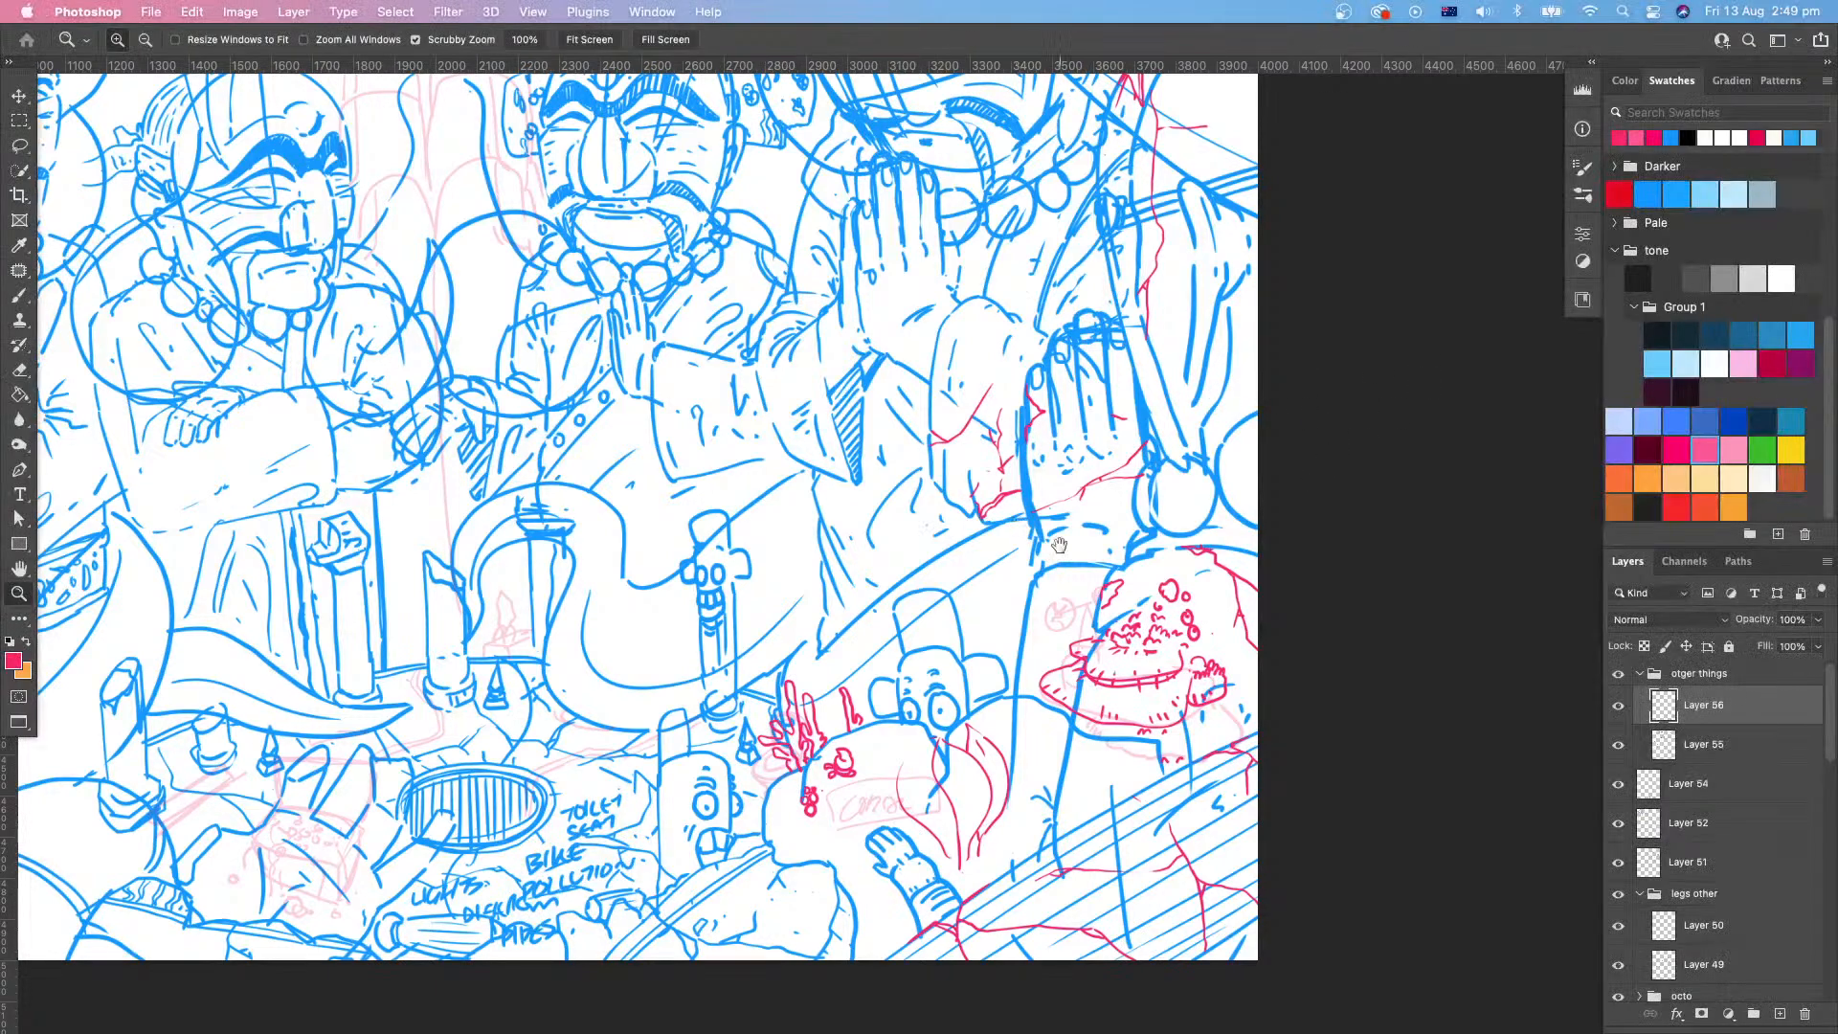
pyautogui.moveTo(1058, 546); pyautogui.dragTo(1181, 594)
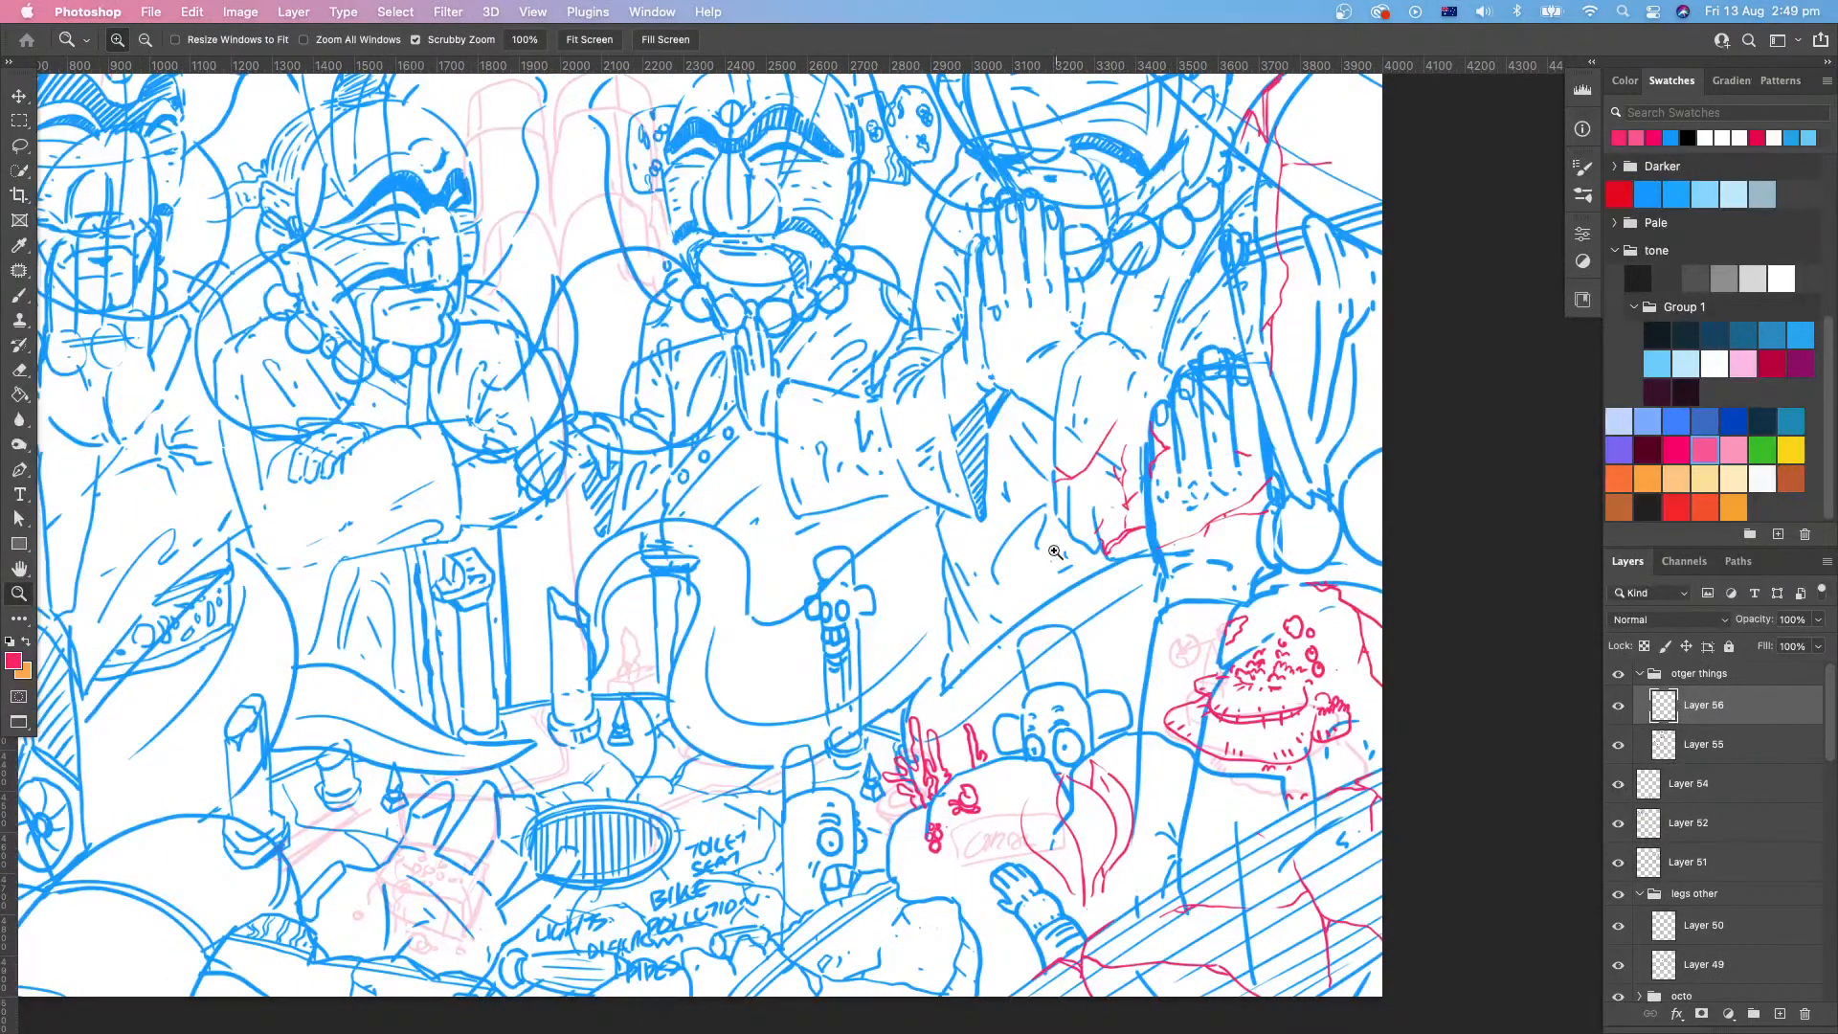
pyautogui.moveTo(1053, 550); pyautogui.dragTo(1093, 534)
pyautogui.moveTo(1093, 643); pyautogui.dragTo(1010, 773)
pyautogui.moveTo(1100, 652); pyautogui.dragTo(1020, 764)
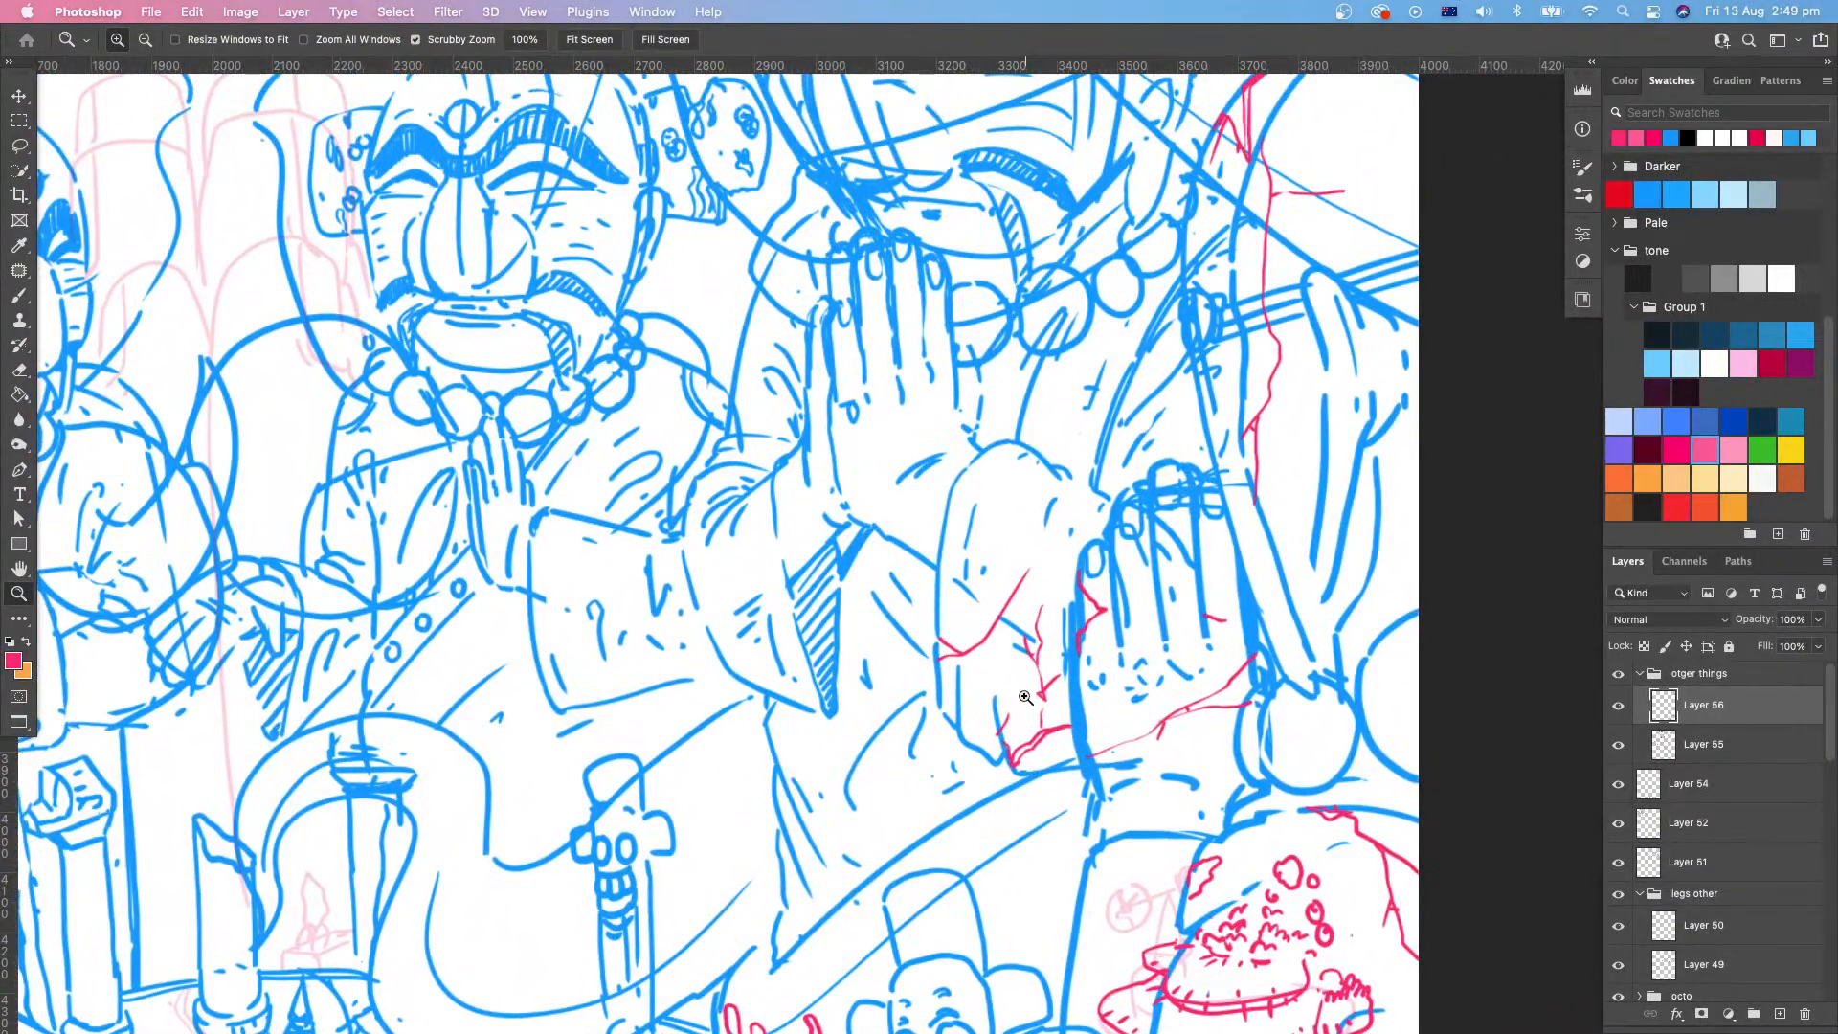
# Step: Add a short branch to the upper sleeve crack and draw a small forked crack across the other raised hand's palm
pyautogui.moveTo(1022, 577)
pyautogui.mouseDown()
pyautogui.moveTo(1043, 706)
pyautogui.moveTo(1024, 672)
pyautogui.mouseUp()
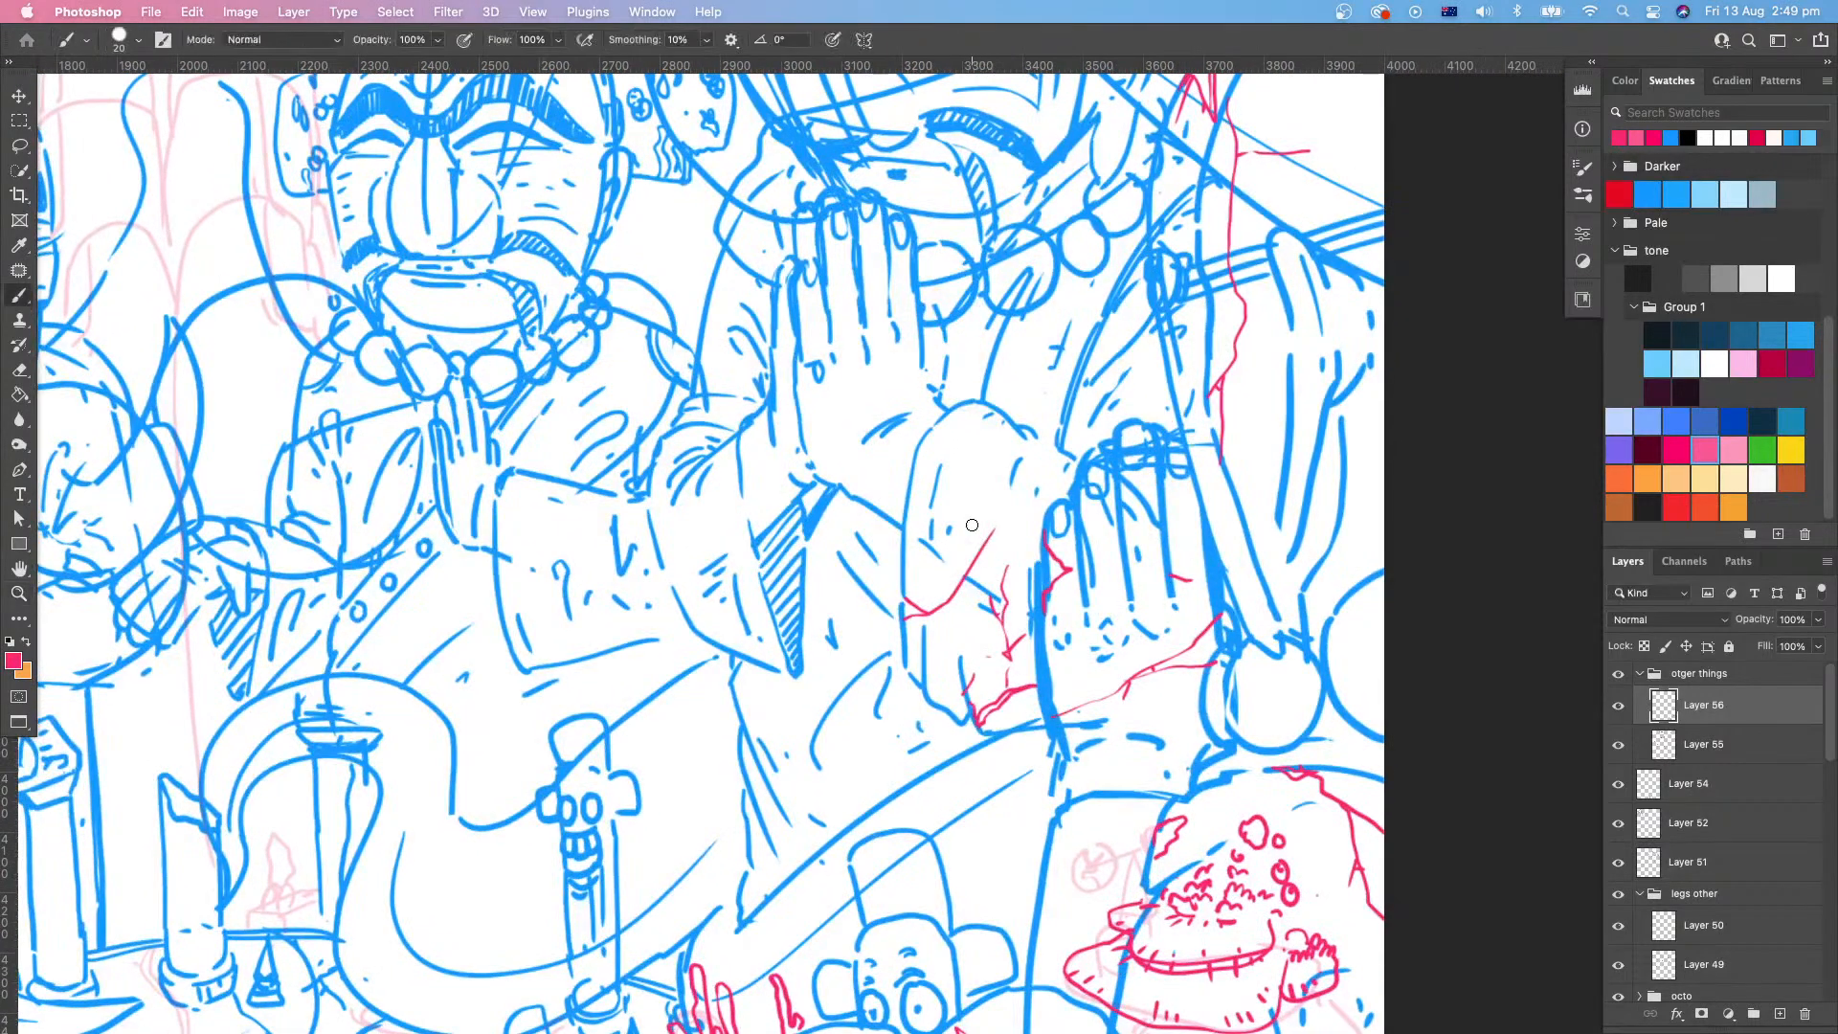
pyautogui.press('b')
pyautogui.moveTo(1062, 715)
pyautogui.mouseDown()
pyautogui.moveTo(948, 757)
pyautogui.moveTo(1089, 780)
pyautogui.mouseUp()
pyautogui.press('z')
pyautogui.press('b')
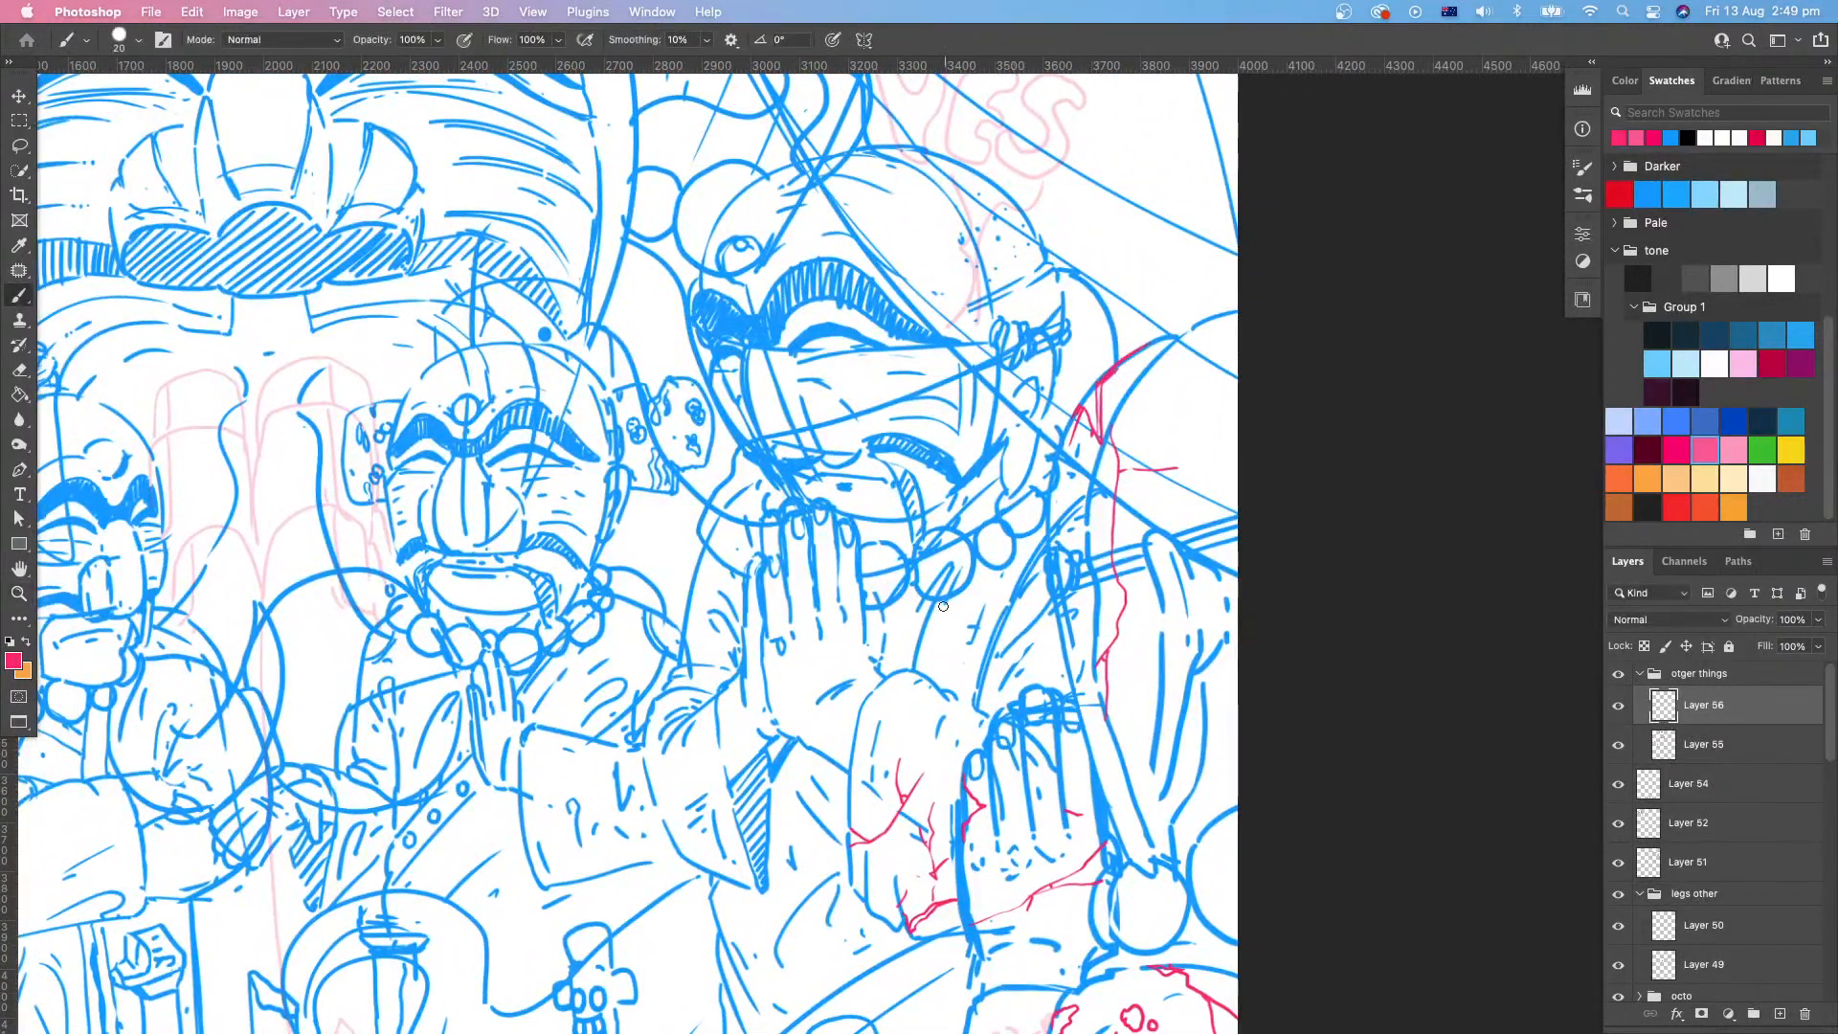
pyautogui.moveTo(766, 681)
pyautogui.mouseDown()
pyautogui.moveTo(853, 659)
pyautogui.moveTo(821, 663)
pyautogui.moveTo(838, 651)
pyautogui.moveTo(1178, 628)
pyautogui.mouseUp()
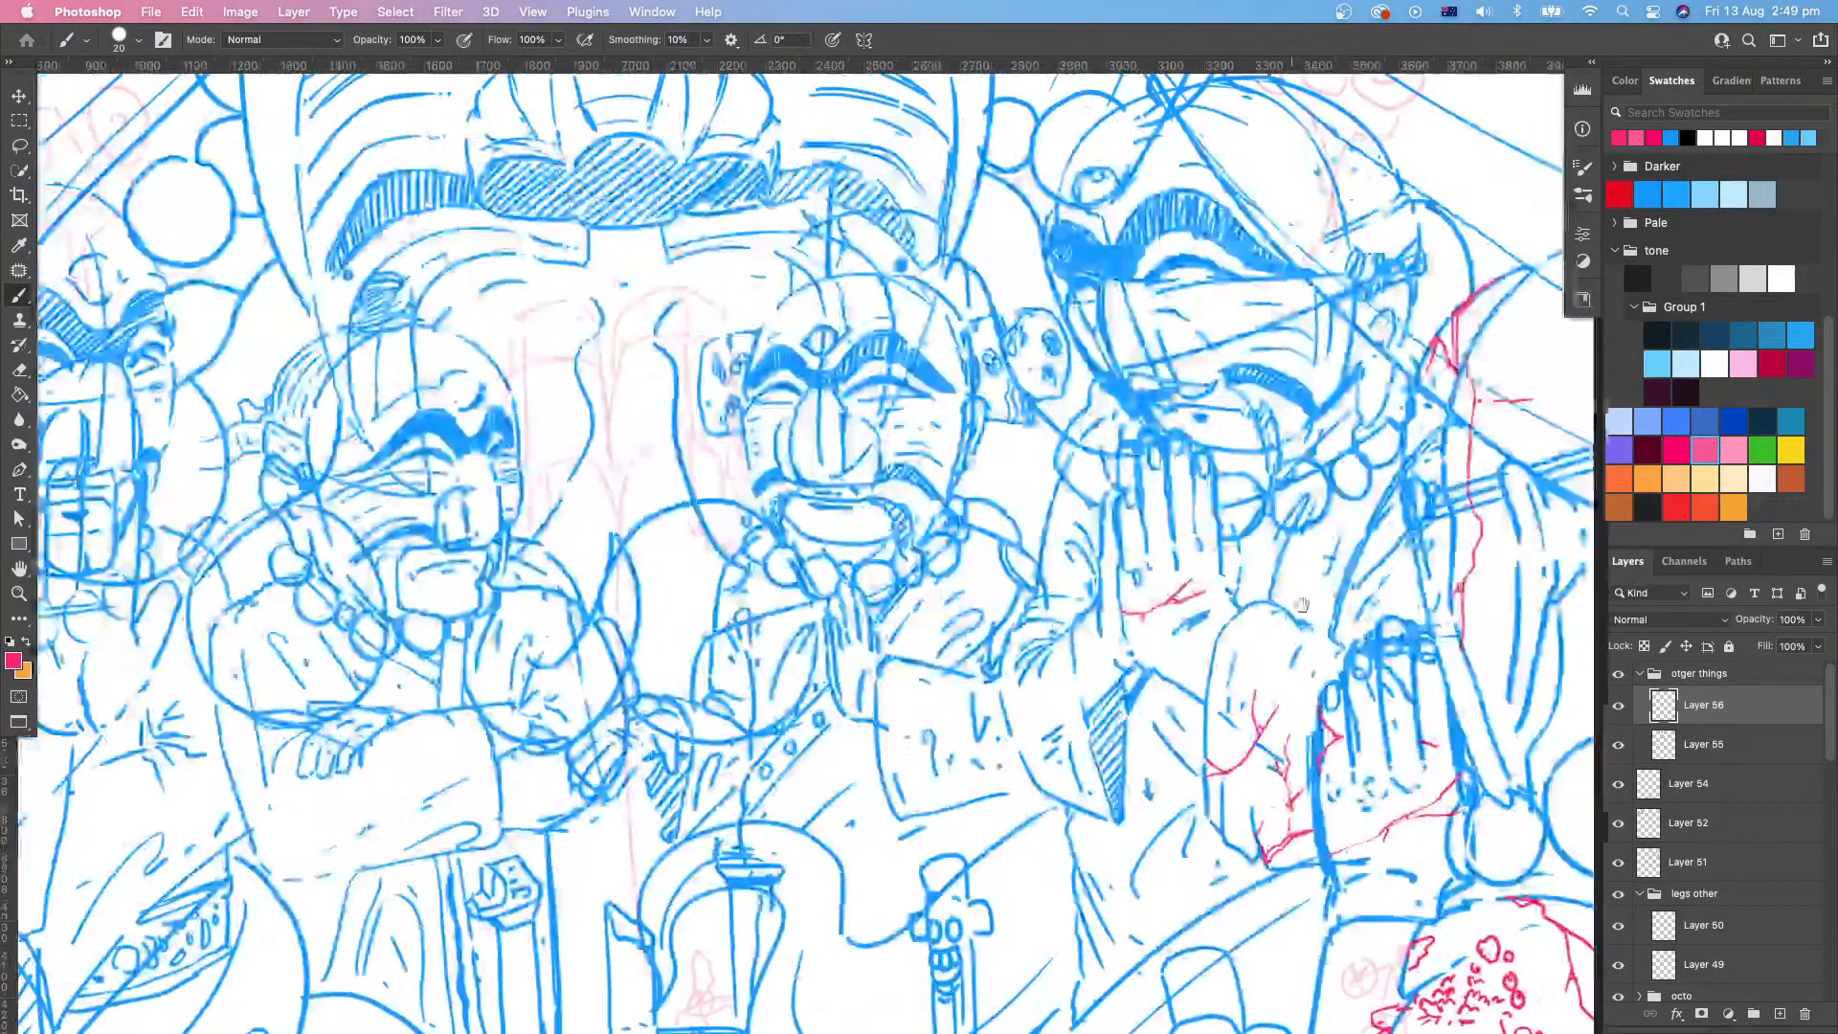
# Step: Examine the foreground rocks, domed coral growth and small figures for areas that need more detail
pyautogui.press('z')
pyautogui.moveTo(1299, 673); pyautogui.dragTo(1030, 485)
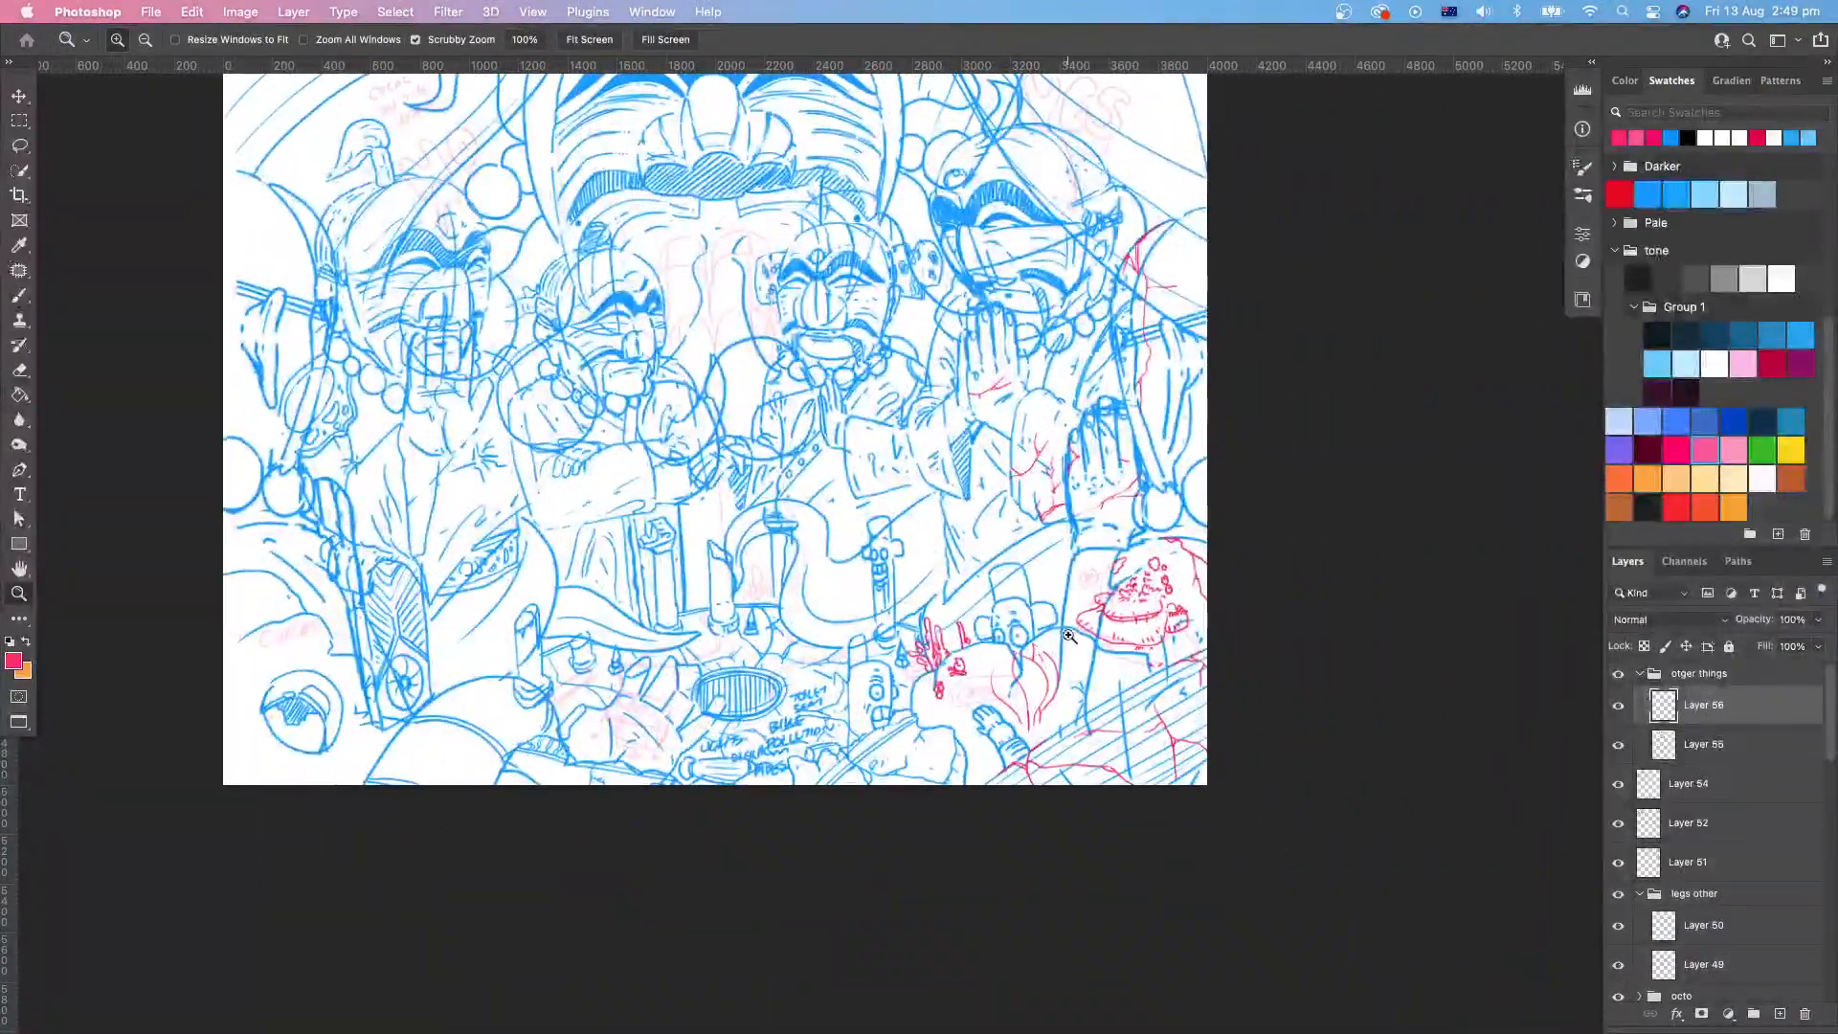
pyautogui.moveTo(1068, 632); pyautogui.dragTo(1041, 713)
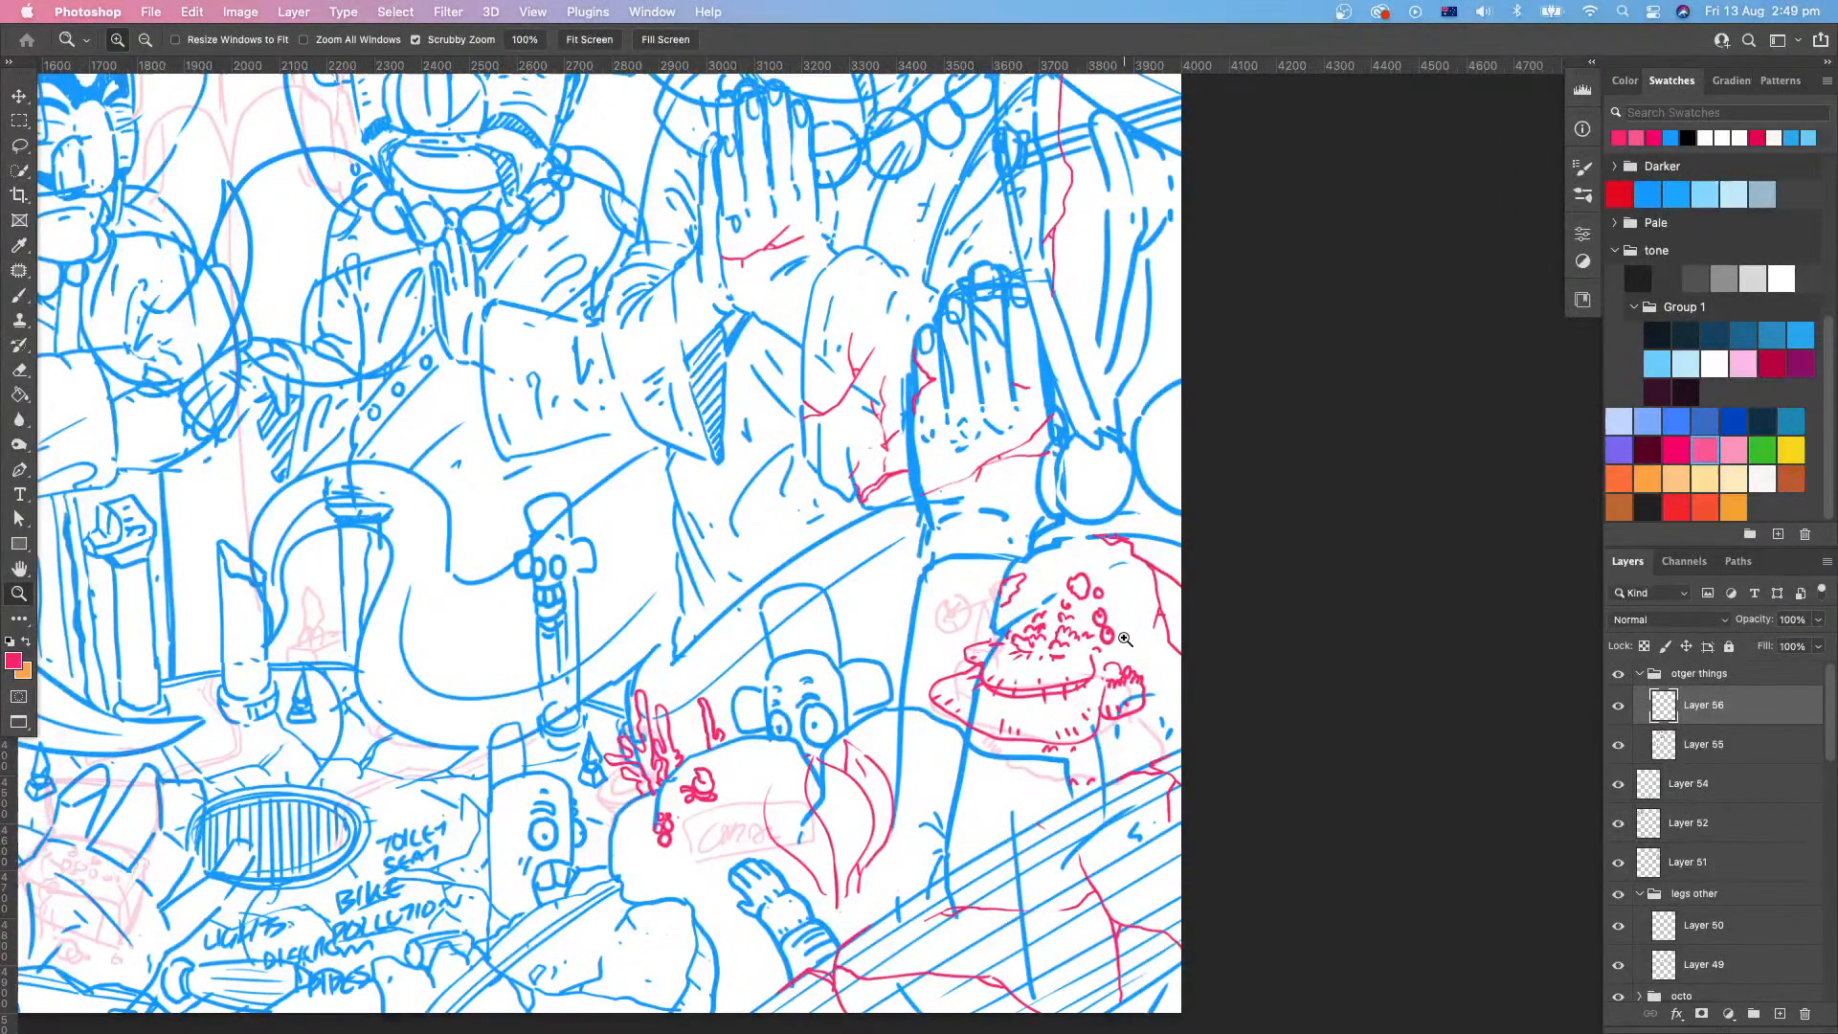
pyautogui.press('Tab')
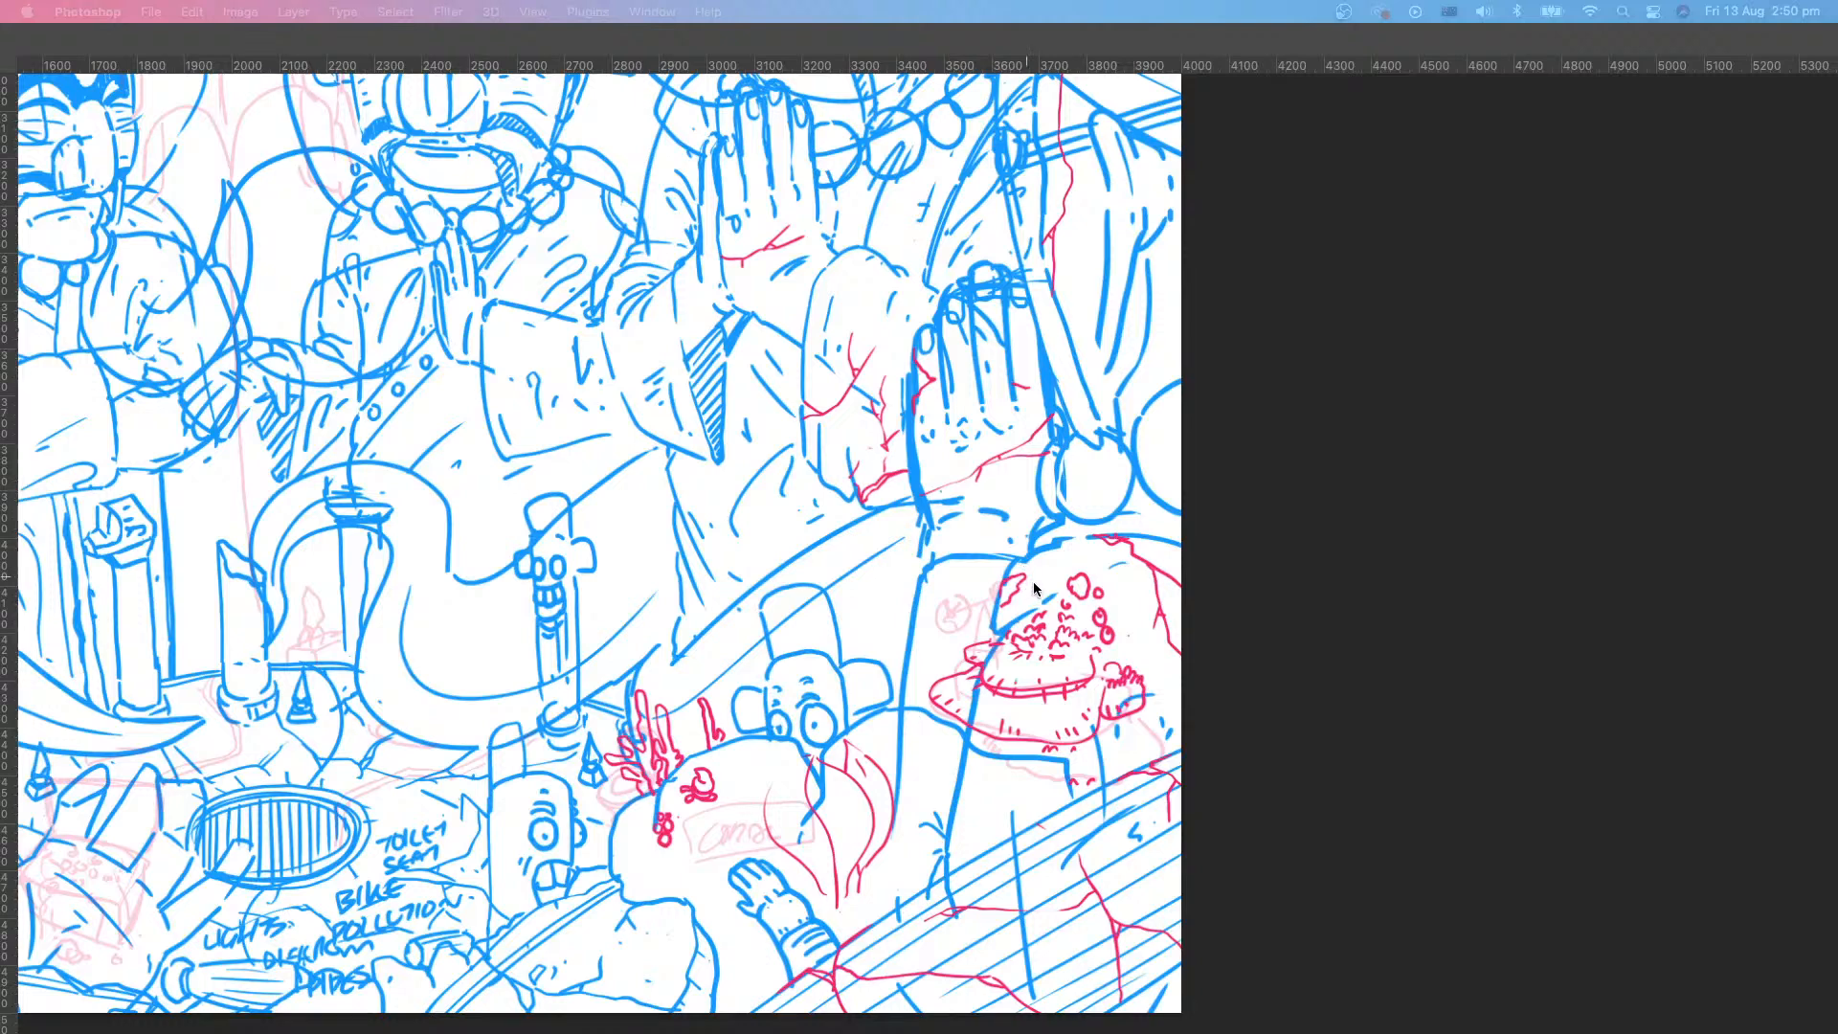
pyautogui.press('Tab')
pyautogui.scroll(3, 1178, 703)
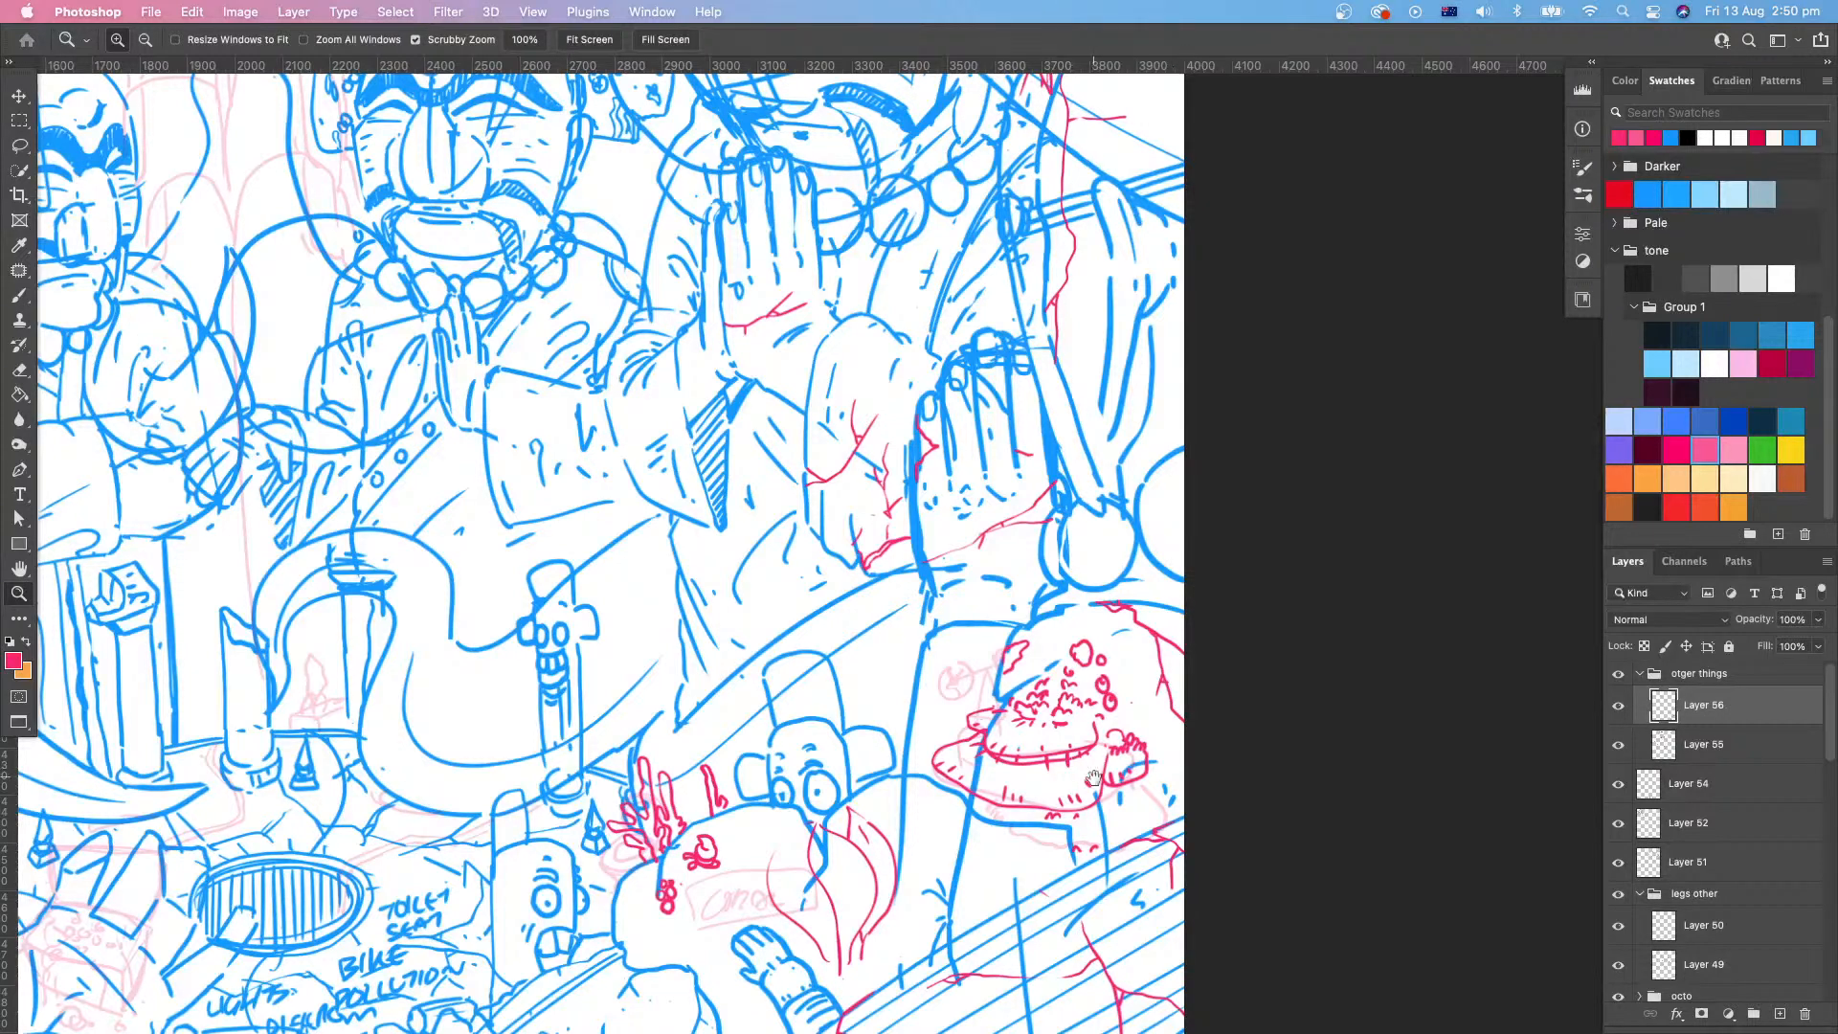
pyautogui.moveTo(1094, 779); pyautogui.dragTo(1140, 742)
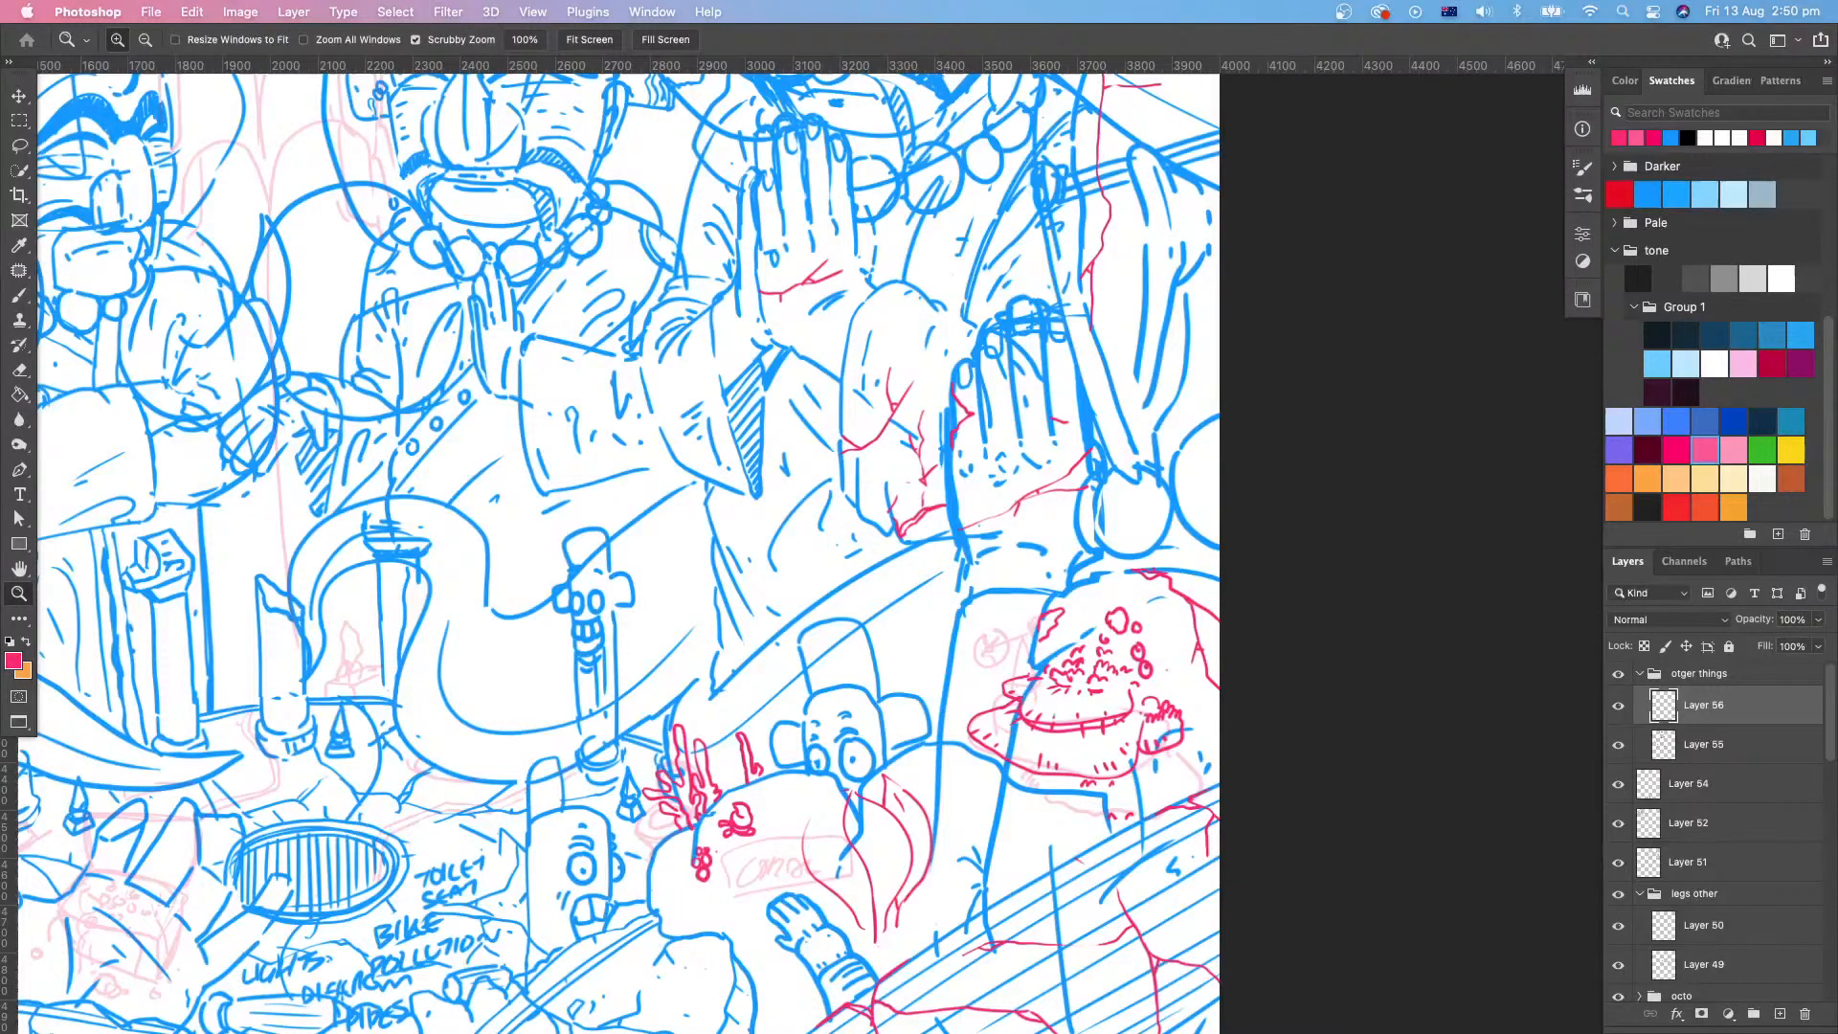
pyautogui.press('Tab')
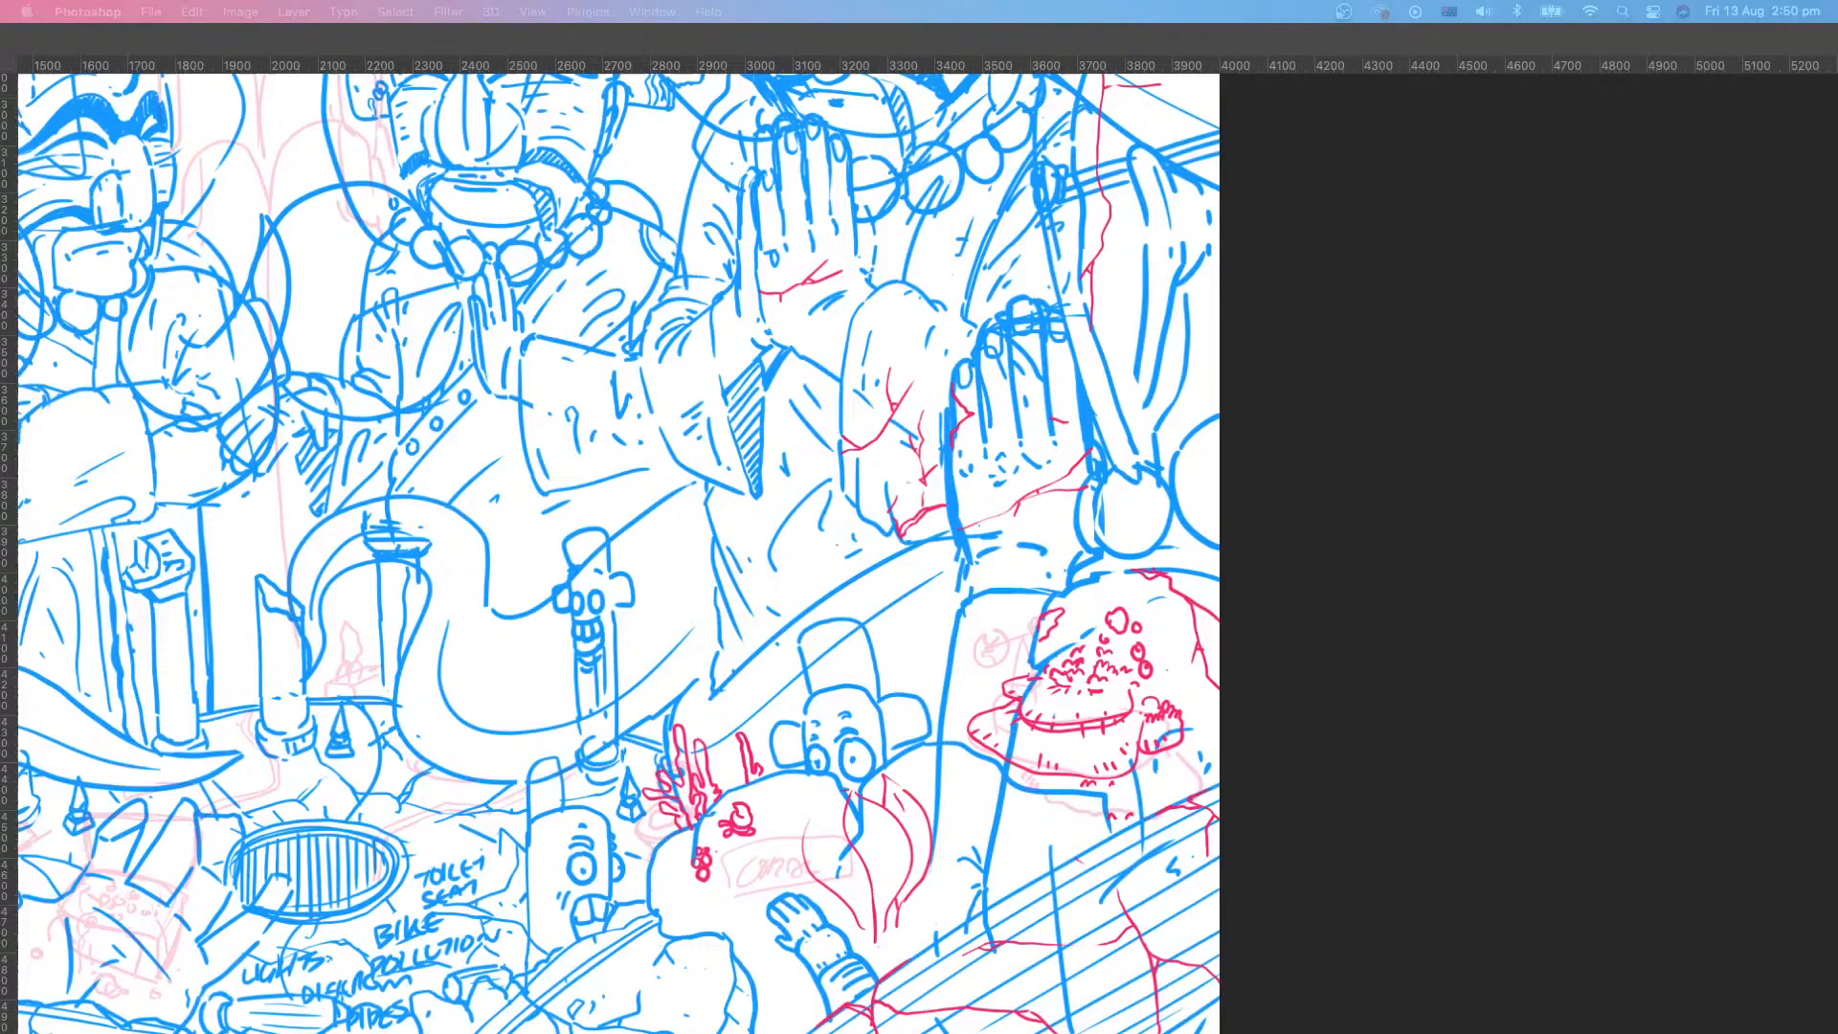
pyautogui.moveTo(1079, 689); pyautogui.dragTo(1196, 661)
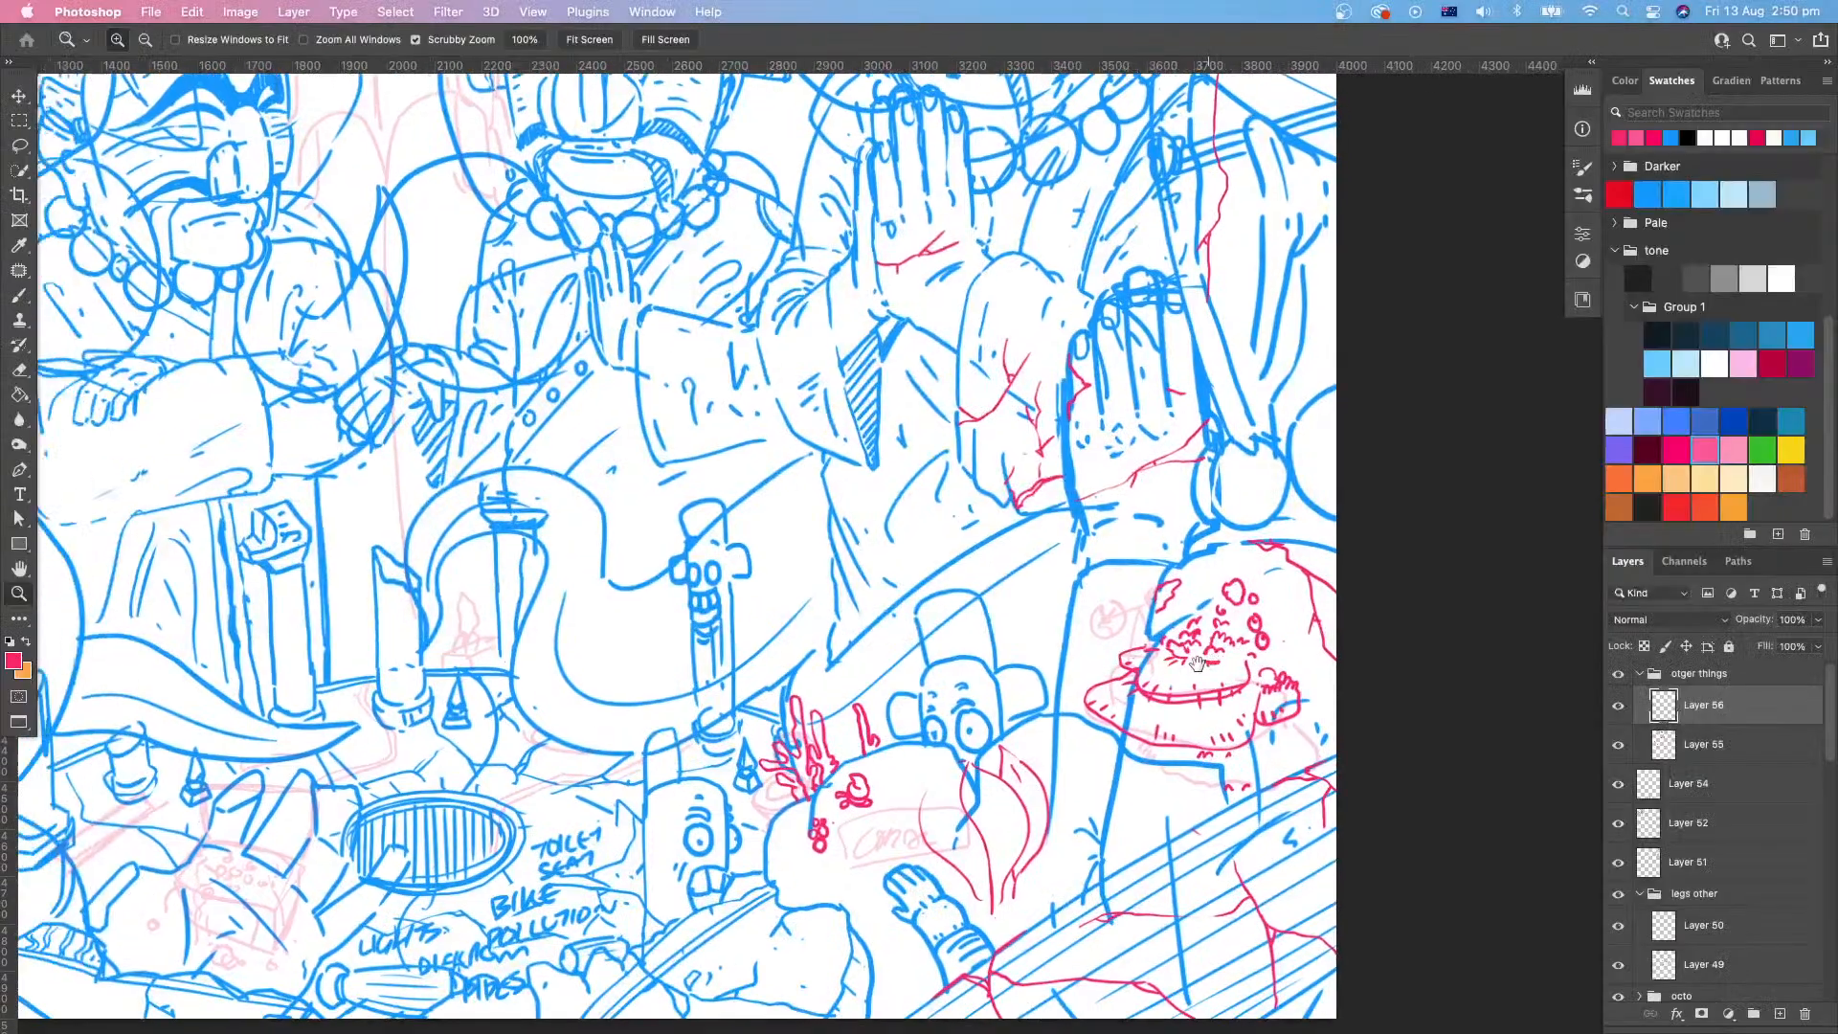
pyautogui.moveTo(1027, 708); pyautogui.dragTo(1218, 591)
pyautogui.moveTo(1123, 706)
pyautogui.mouseDown()
pyautogui.moveTo(1044, 706)
pyautogui.moveTo(1080, 756)
pyautogui.moveTo(1192, 667)
pyautogui.mouseUp()
# Step: Sketch a round pink coral growth on the foreground boulder beside the small blue hand
pyautogui.press('b')
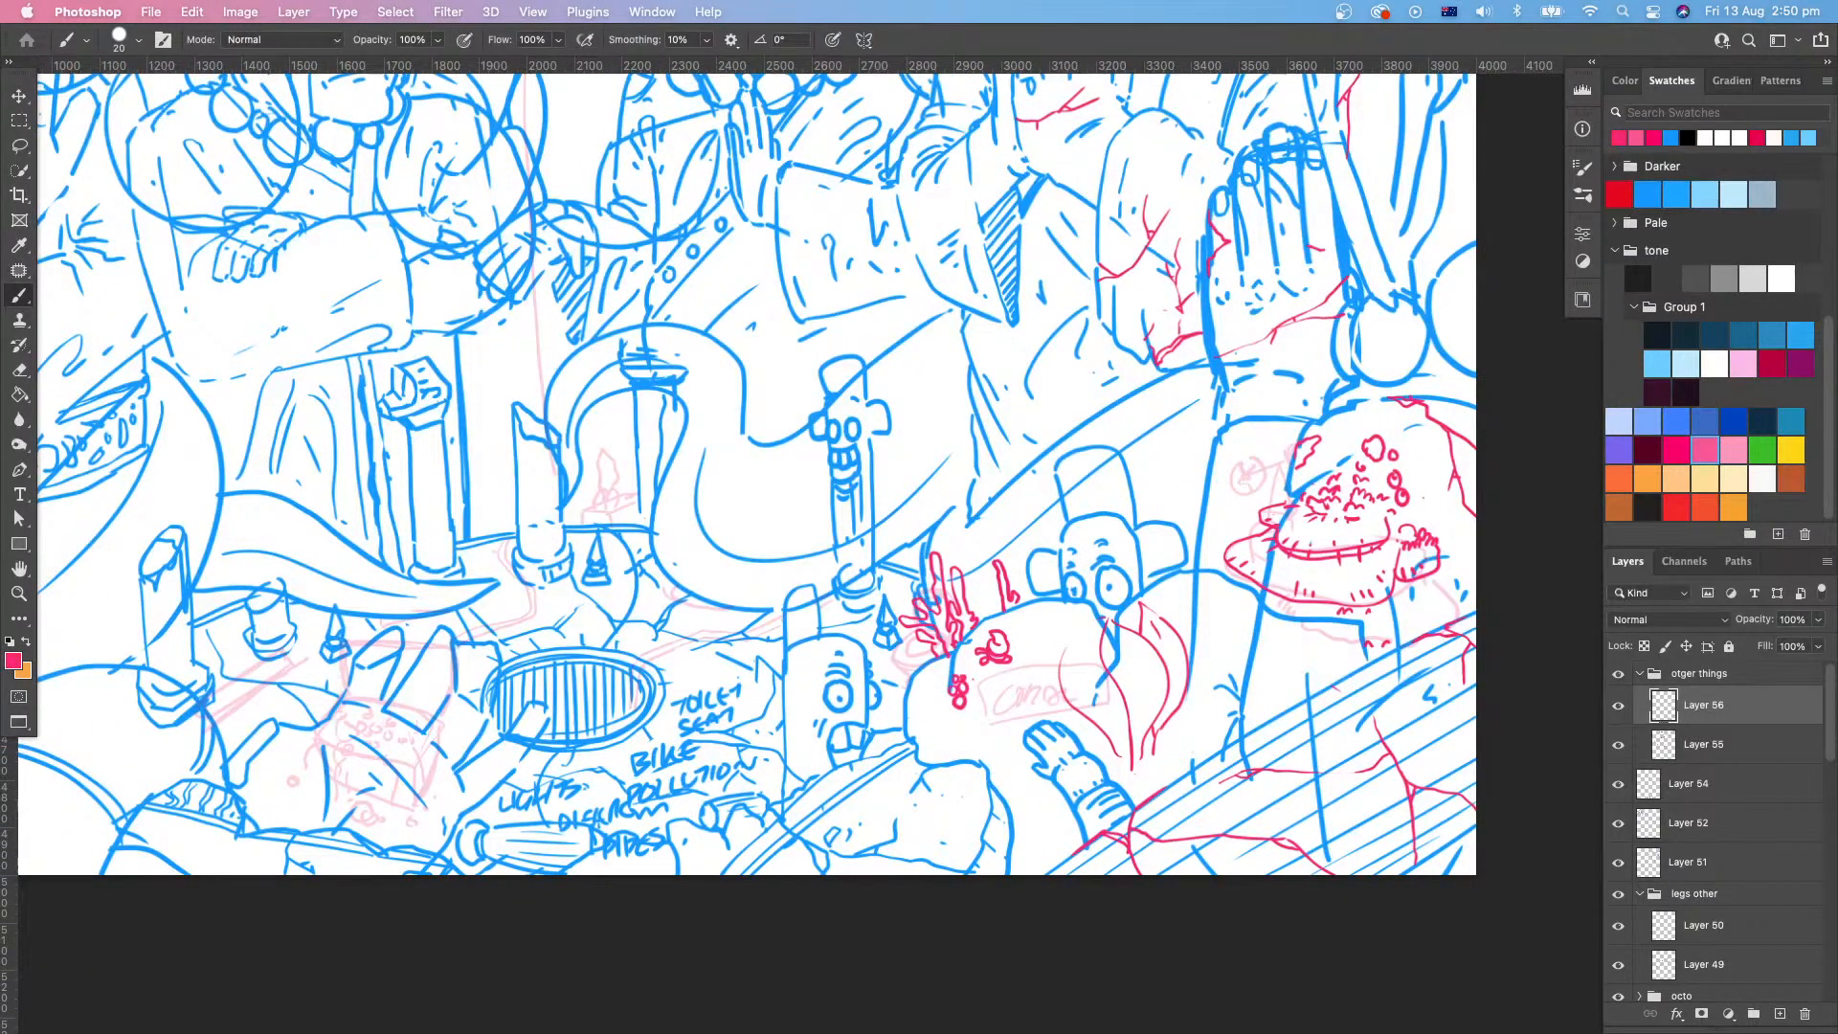
pyautogui.press('Tab')
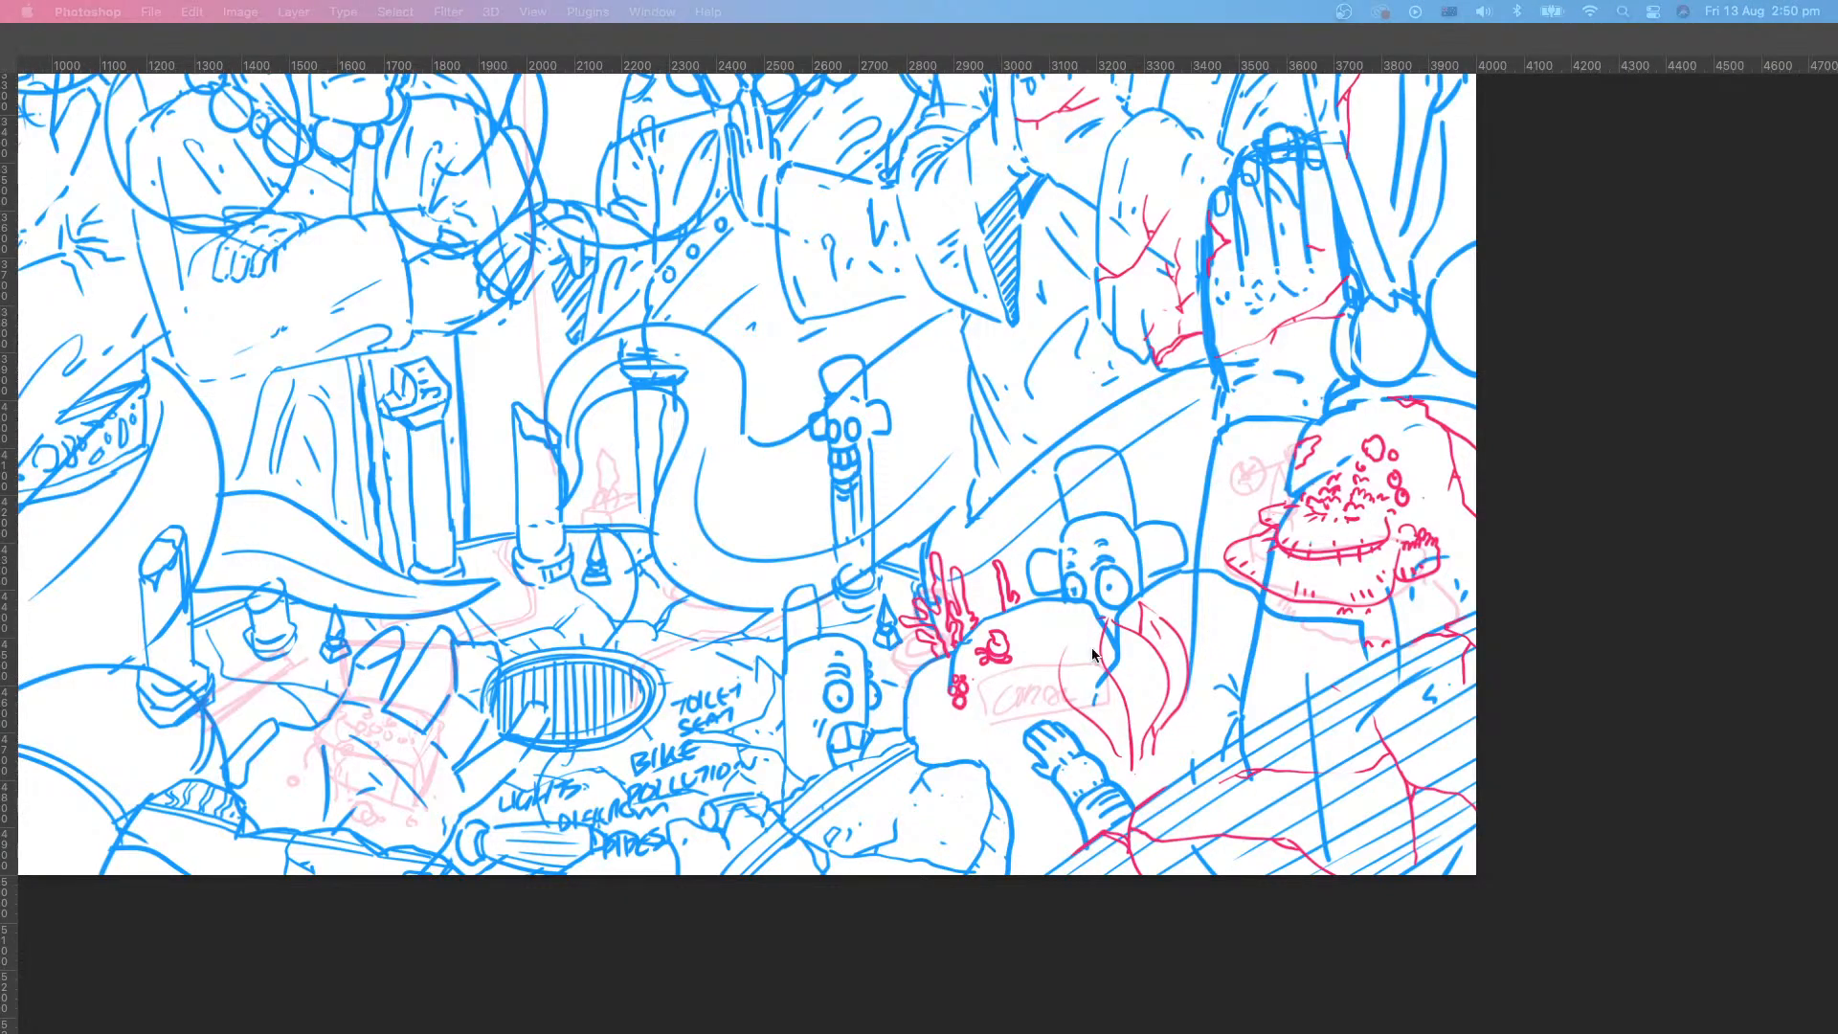
pyautogui.press('Tab')
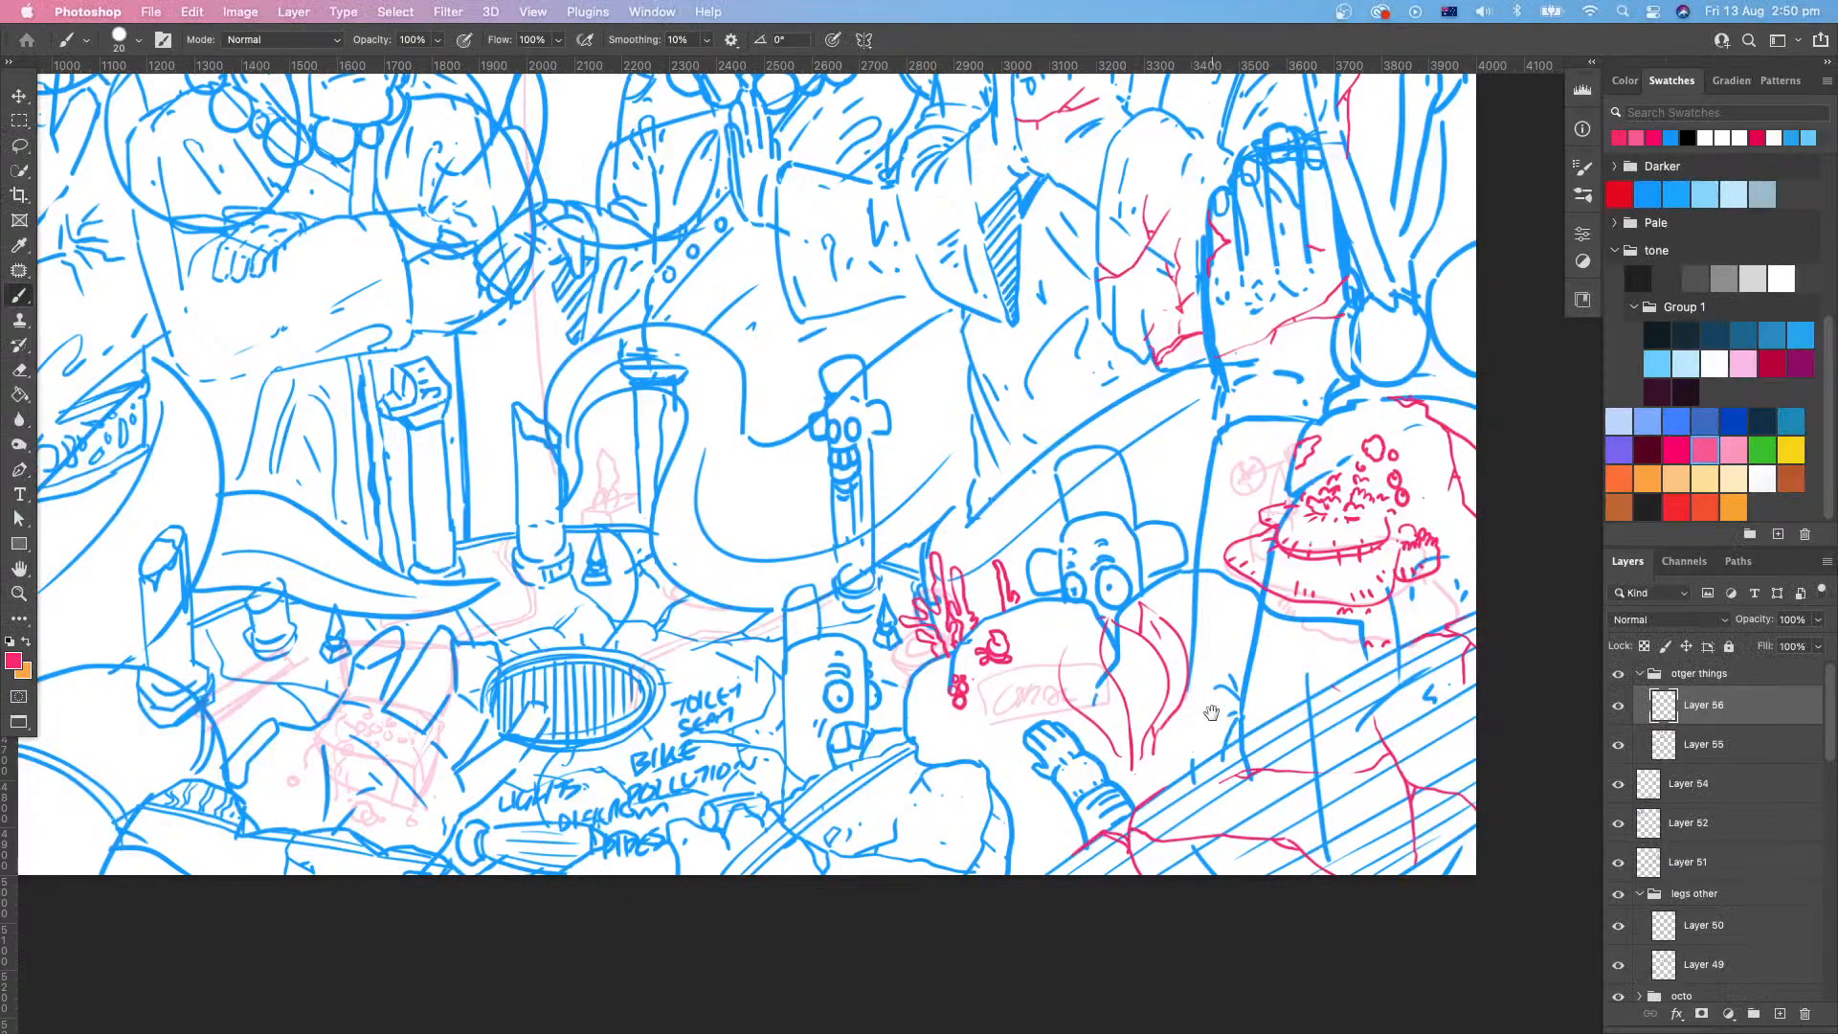
pyautogui.moveTo(1212, 712); pyautogui.dragTo(1349, 725)
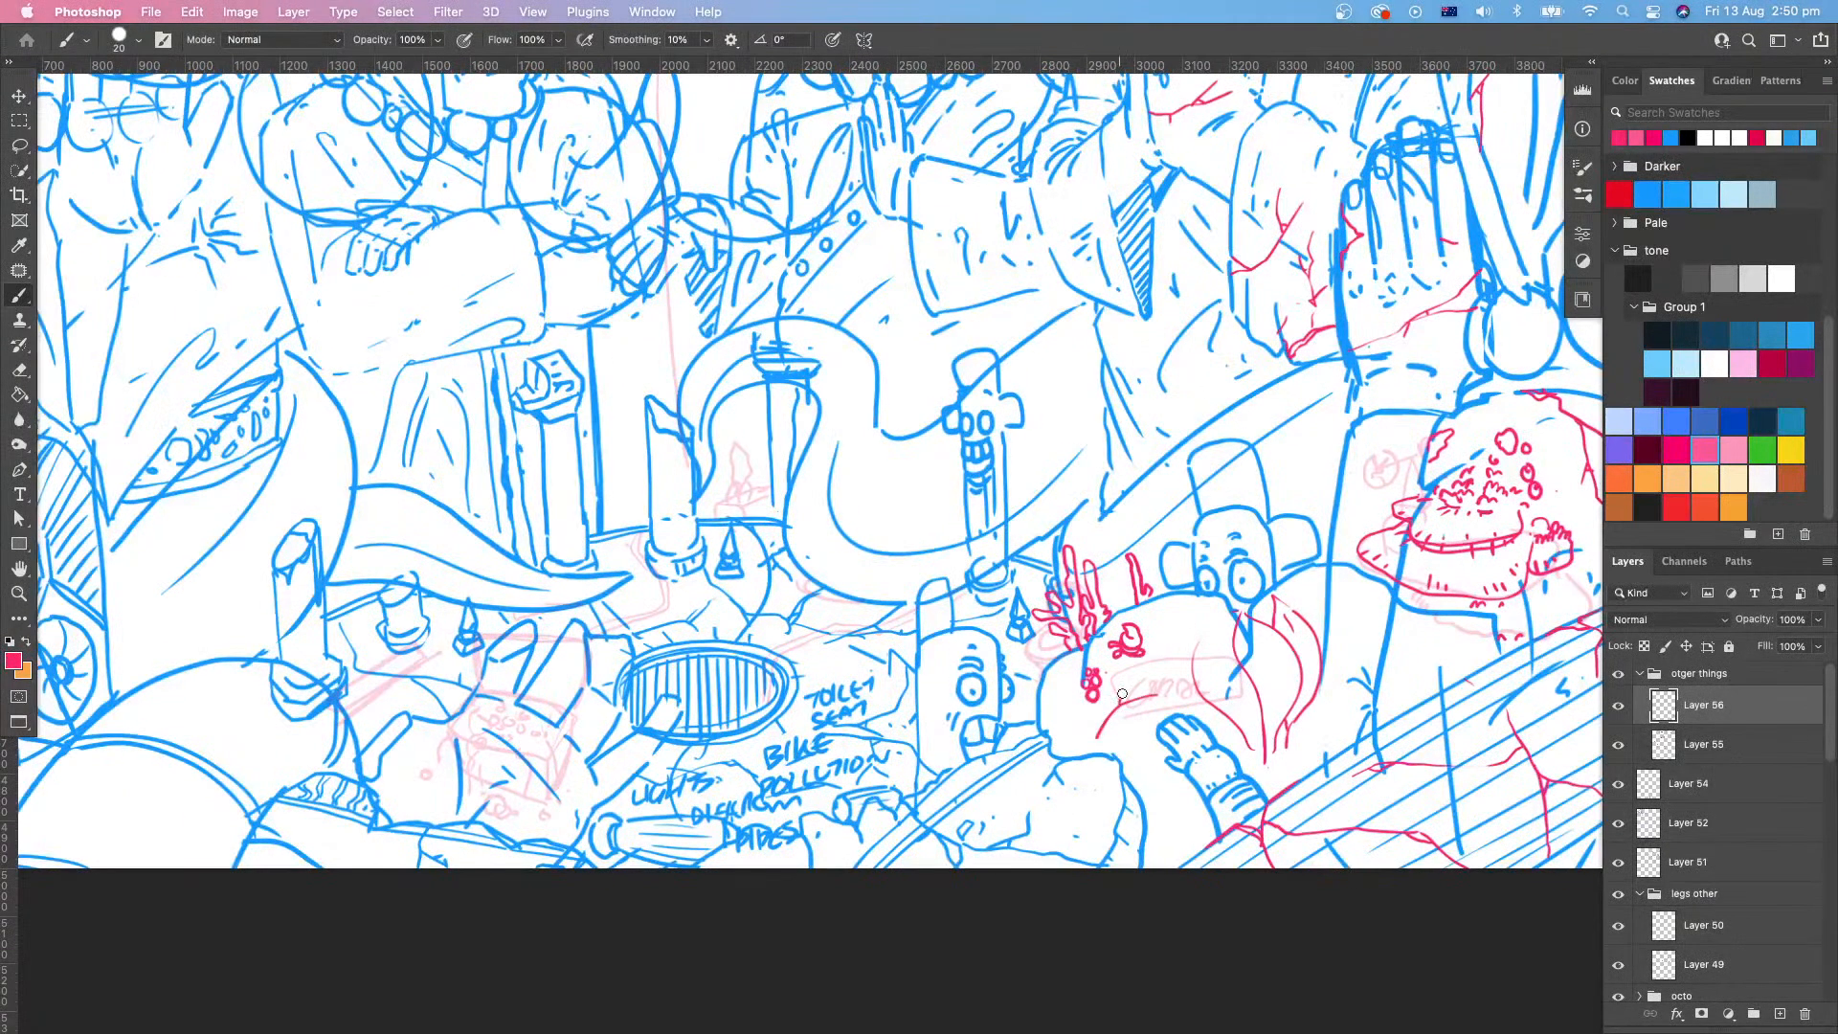
pyautogui.scroll(-2, 1153, 694)
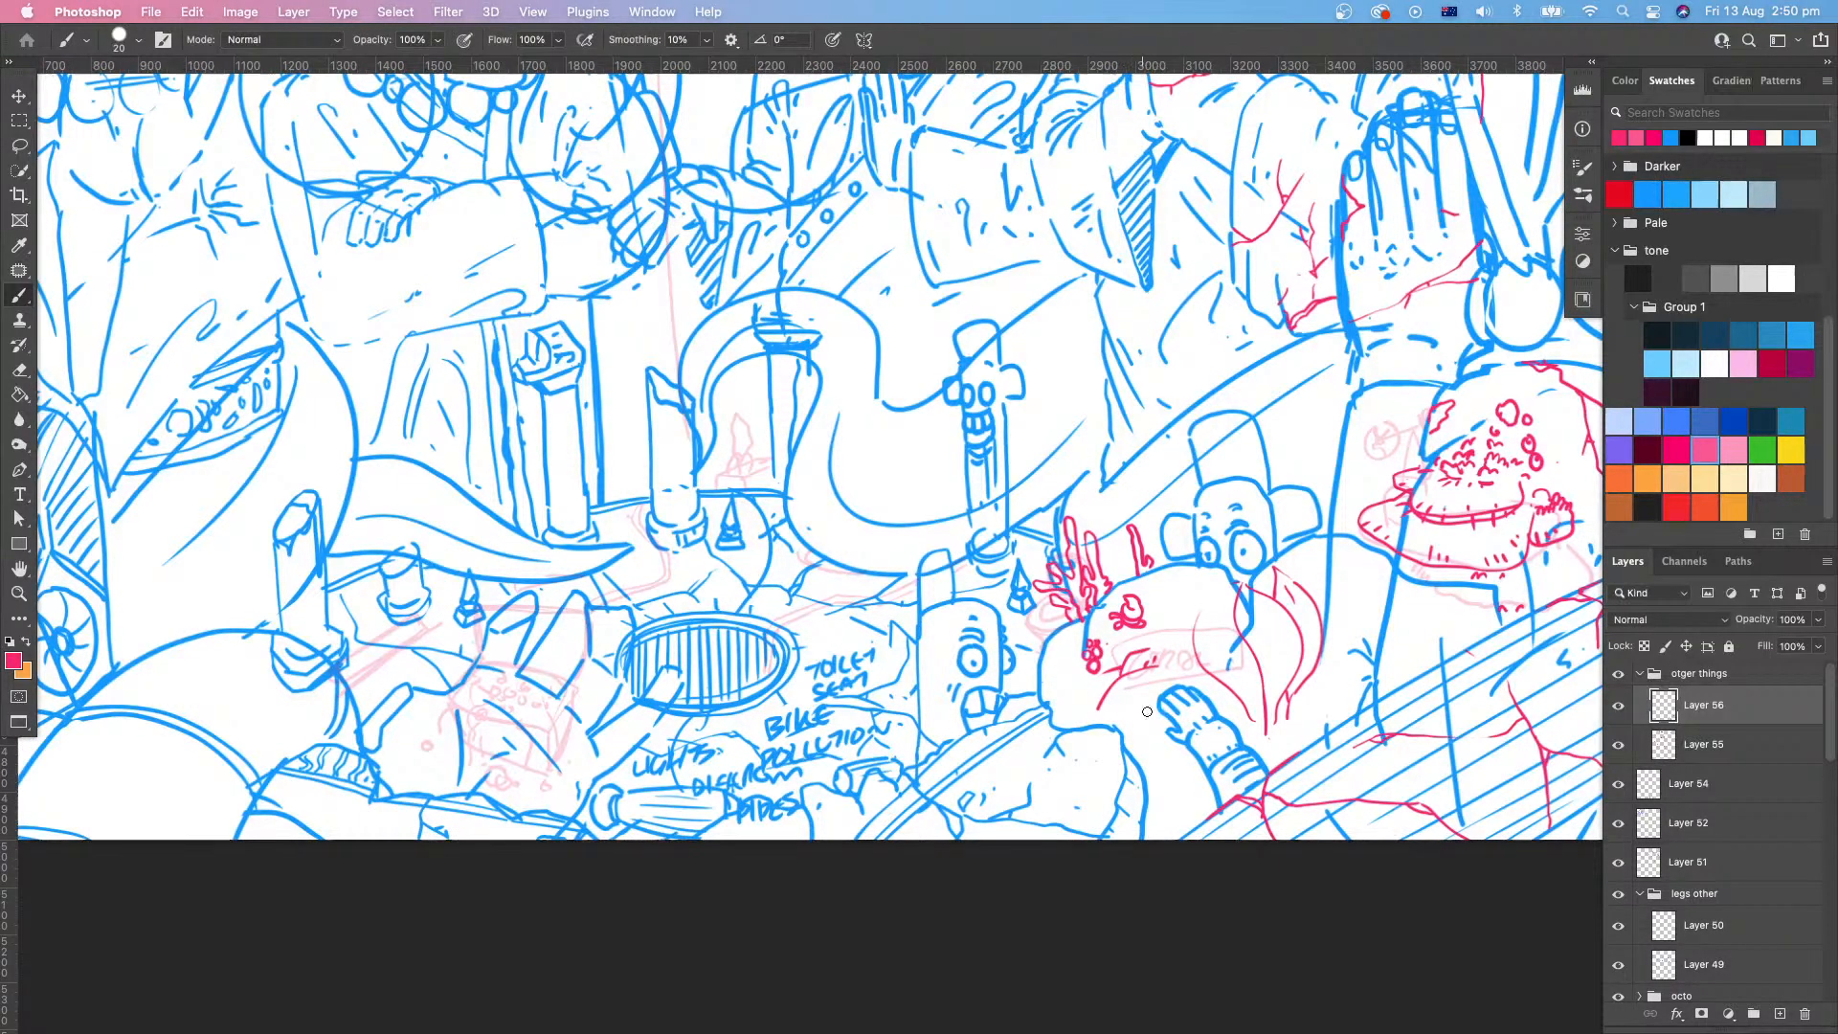
pyautogui.moveTo(1147, 711)
pyautogui.mouseDown()
pyautogui.moveTo(1142, 677)
pyautogui.moveTo(1127, 704)
pyautogui.moveTo(1187, 678)
pyautogui.moveTo(1160, 716)
pyautogui.moveTo(948, 720)
pyautogui.moveTo(1070, 661)
pyautogui.moveTo(1170, 693)
pyautogui.mouseUp()
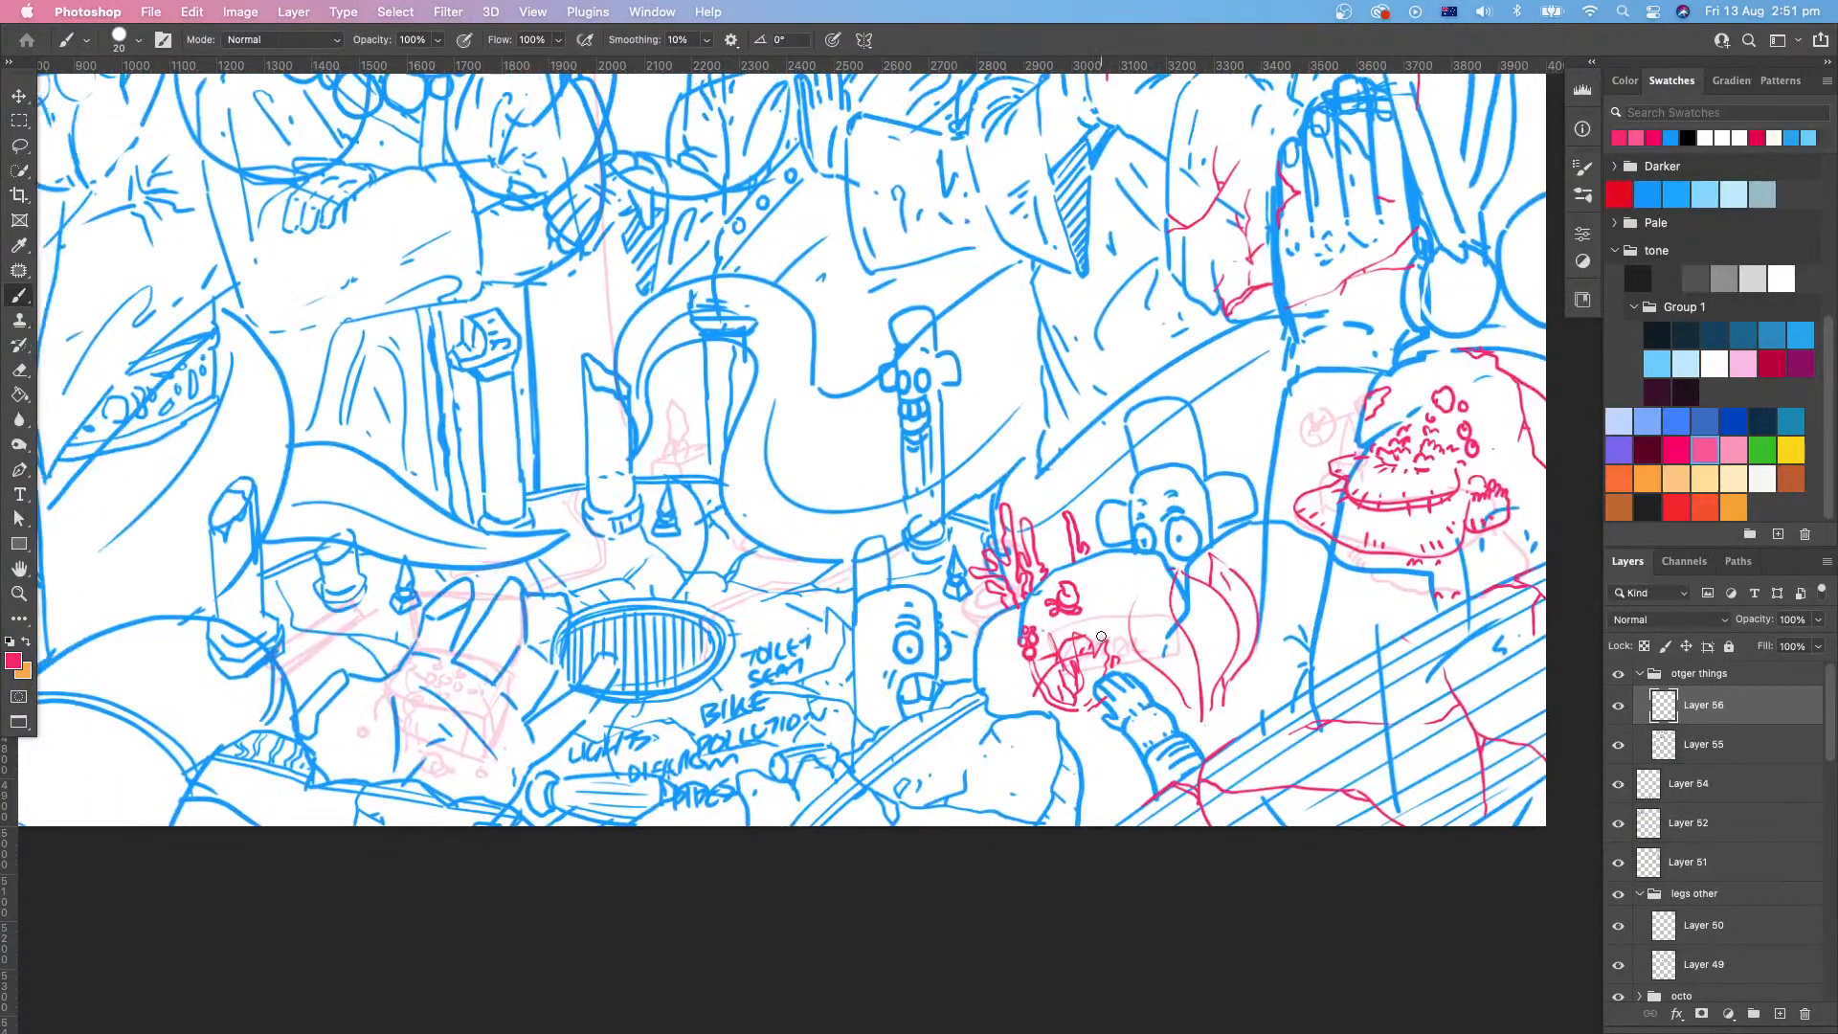
# Step: Select the round coral growth with the Lasso, scale it to about 128% wide and 122% high, and deselect it
pyautogui.press('l')
pyautogui.moveTo(1077, 624)
pyautogui.mouseDown()
pyautogui.moveTo(1029, 680)
pyautogui.moveTo(1063, 732)
pyautogui.moveTo(1133, 636)
pyautogui.mouseUp()
pyautogui.moveTo(1190, 699); pyautogui.dragTo(1231, 681)
pyautogui.press('v')
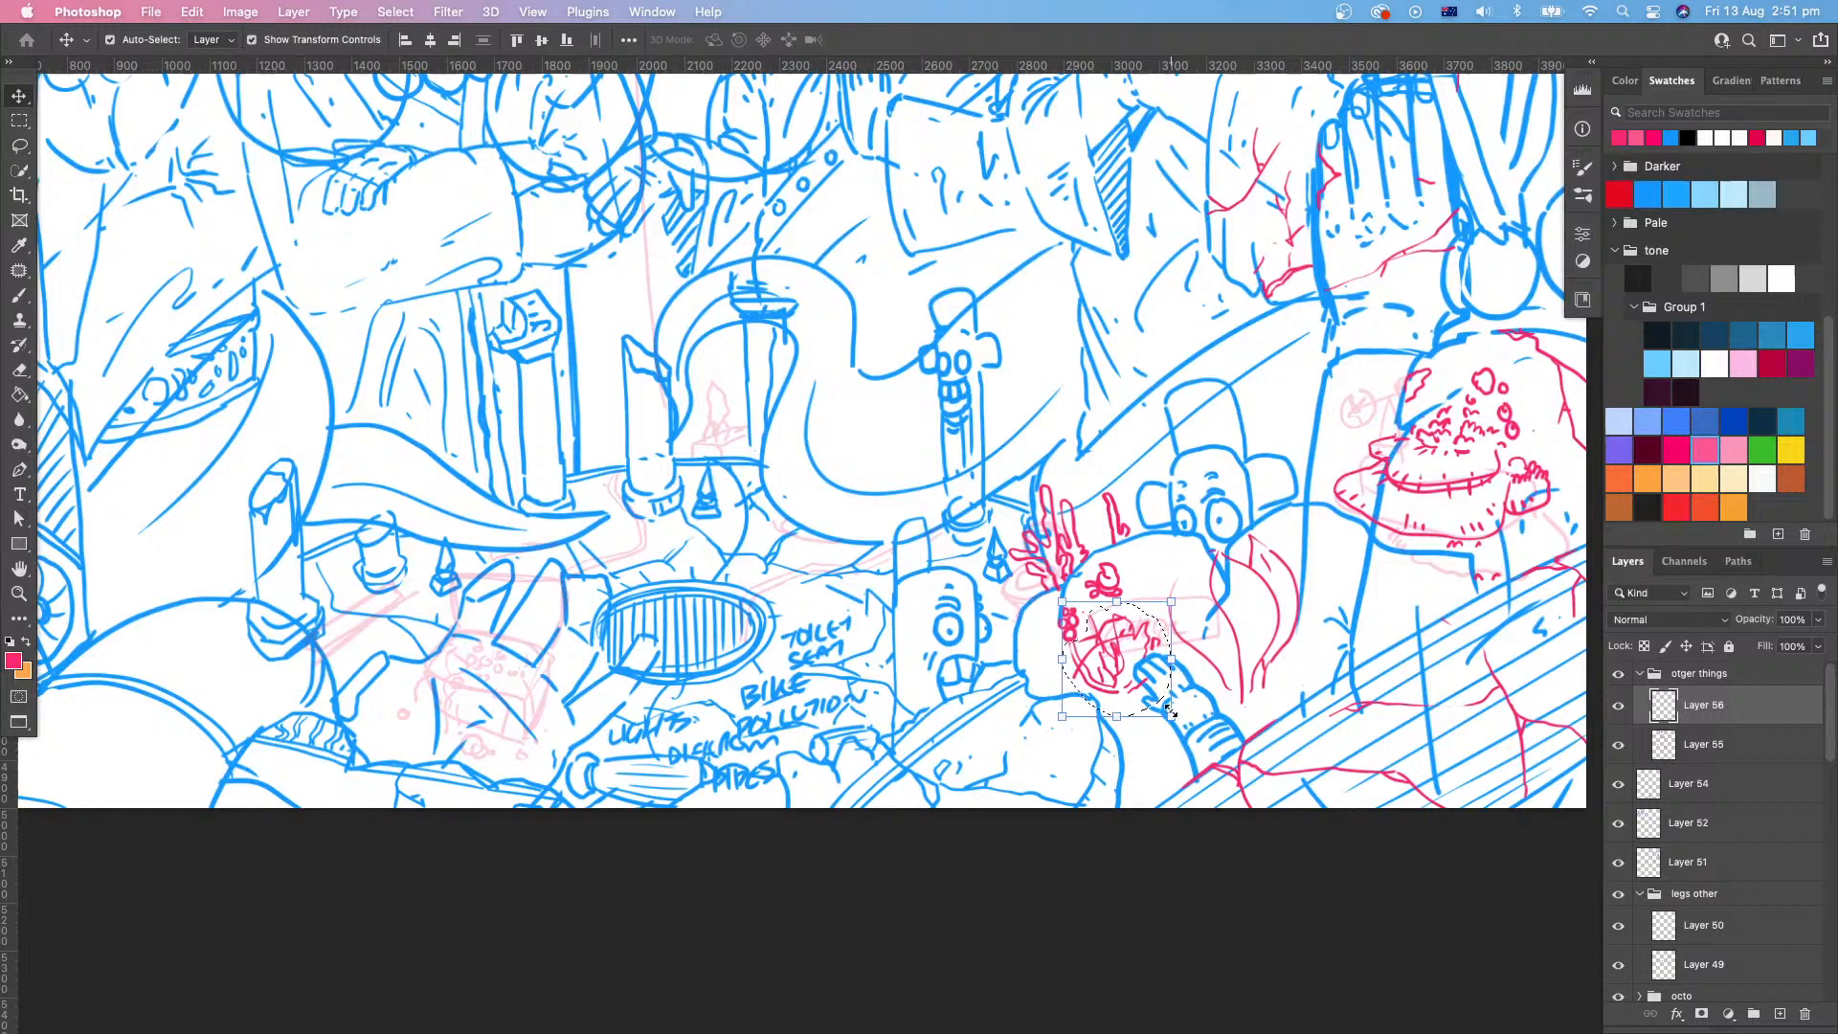
pyautogui.moveTo(1170, 709)
pyautogui.mouseDown()
pyautogui.moveTo(1200, 738)
pyautogui.moveTo(1188, 713)
pyautogui.mouseUp()
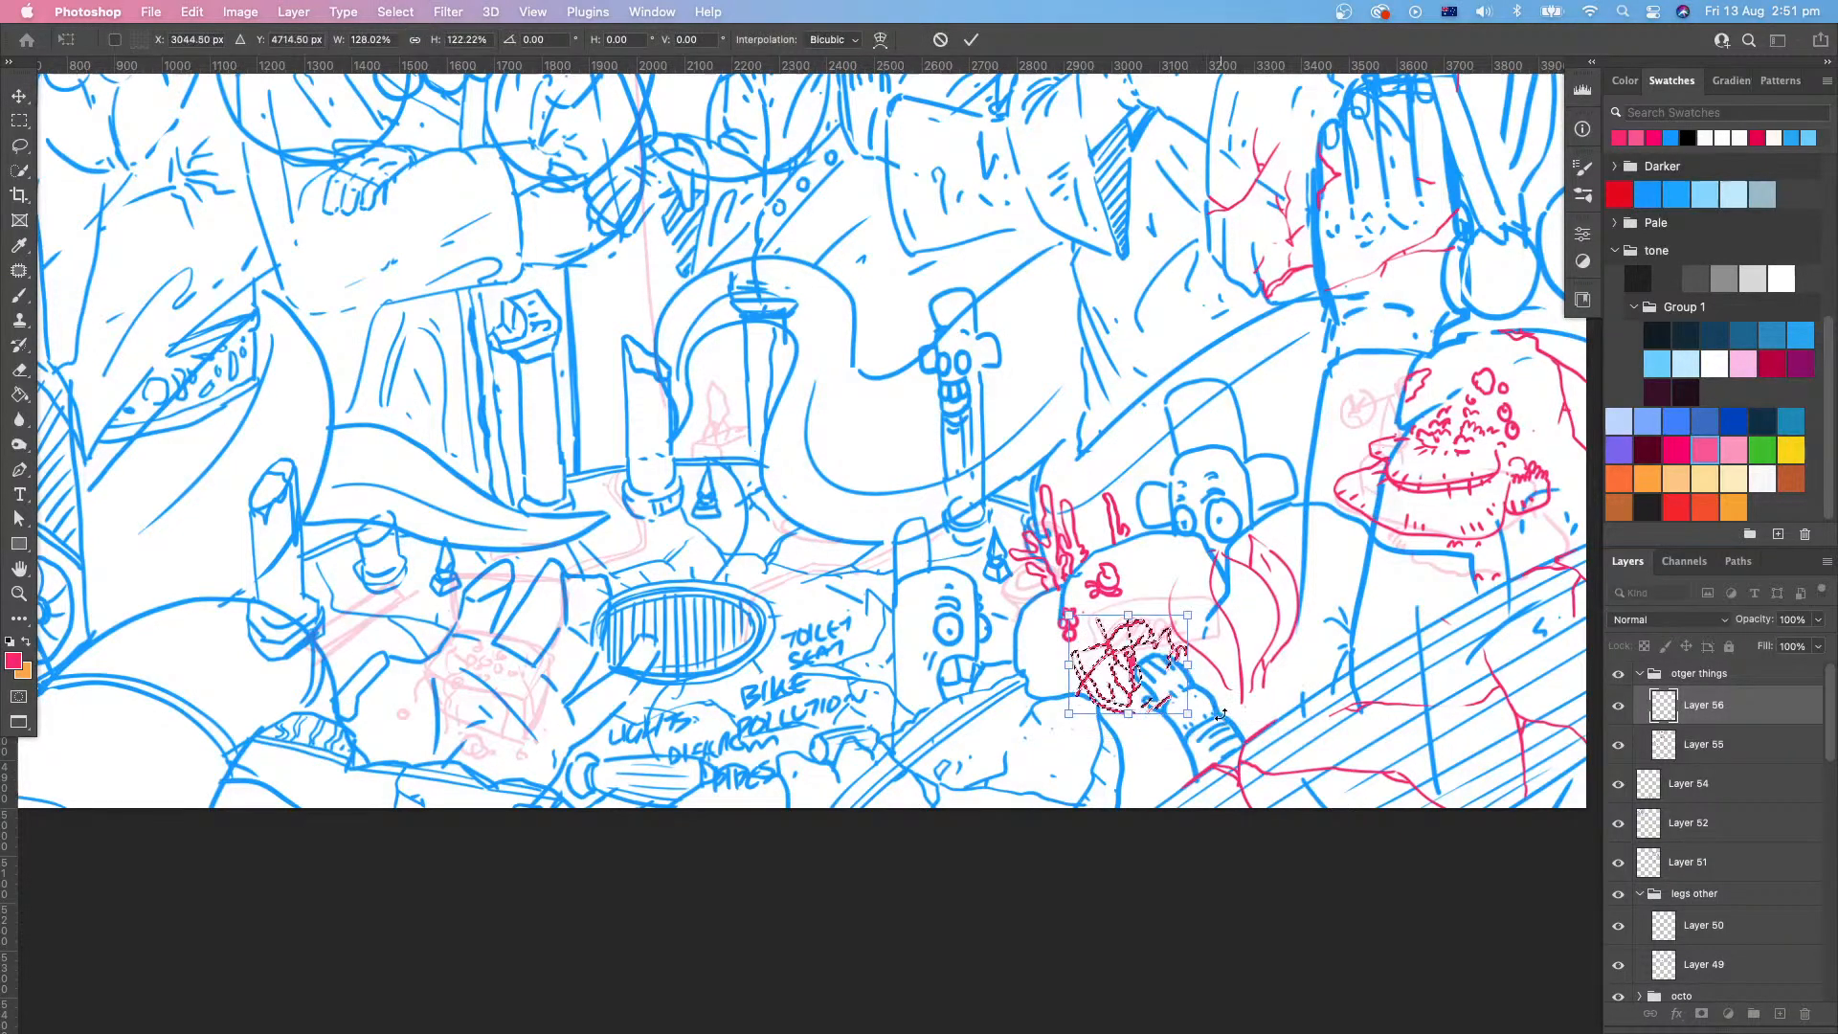
pyautogui.press('Return')
pyautogui.press('super+d')
pyautogui.press('m')
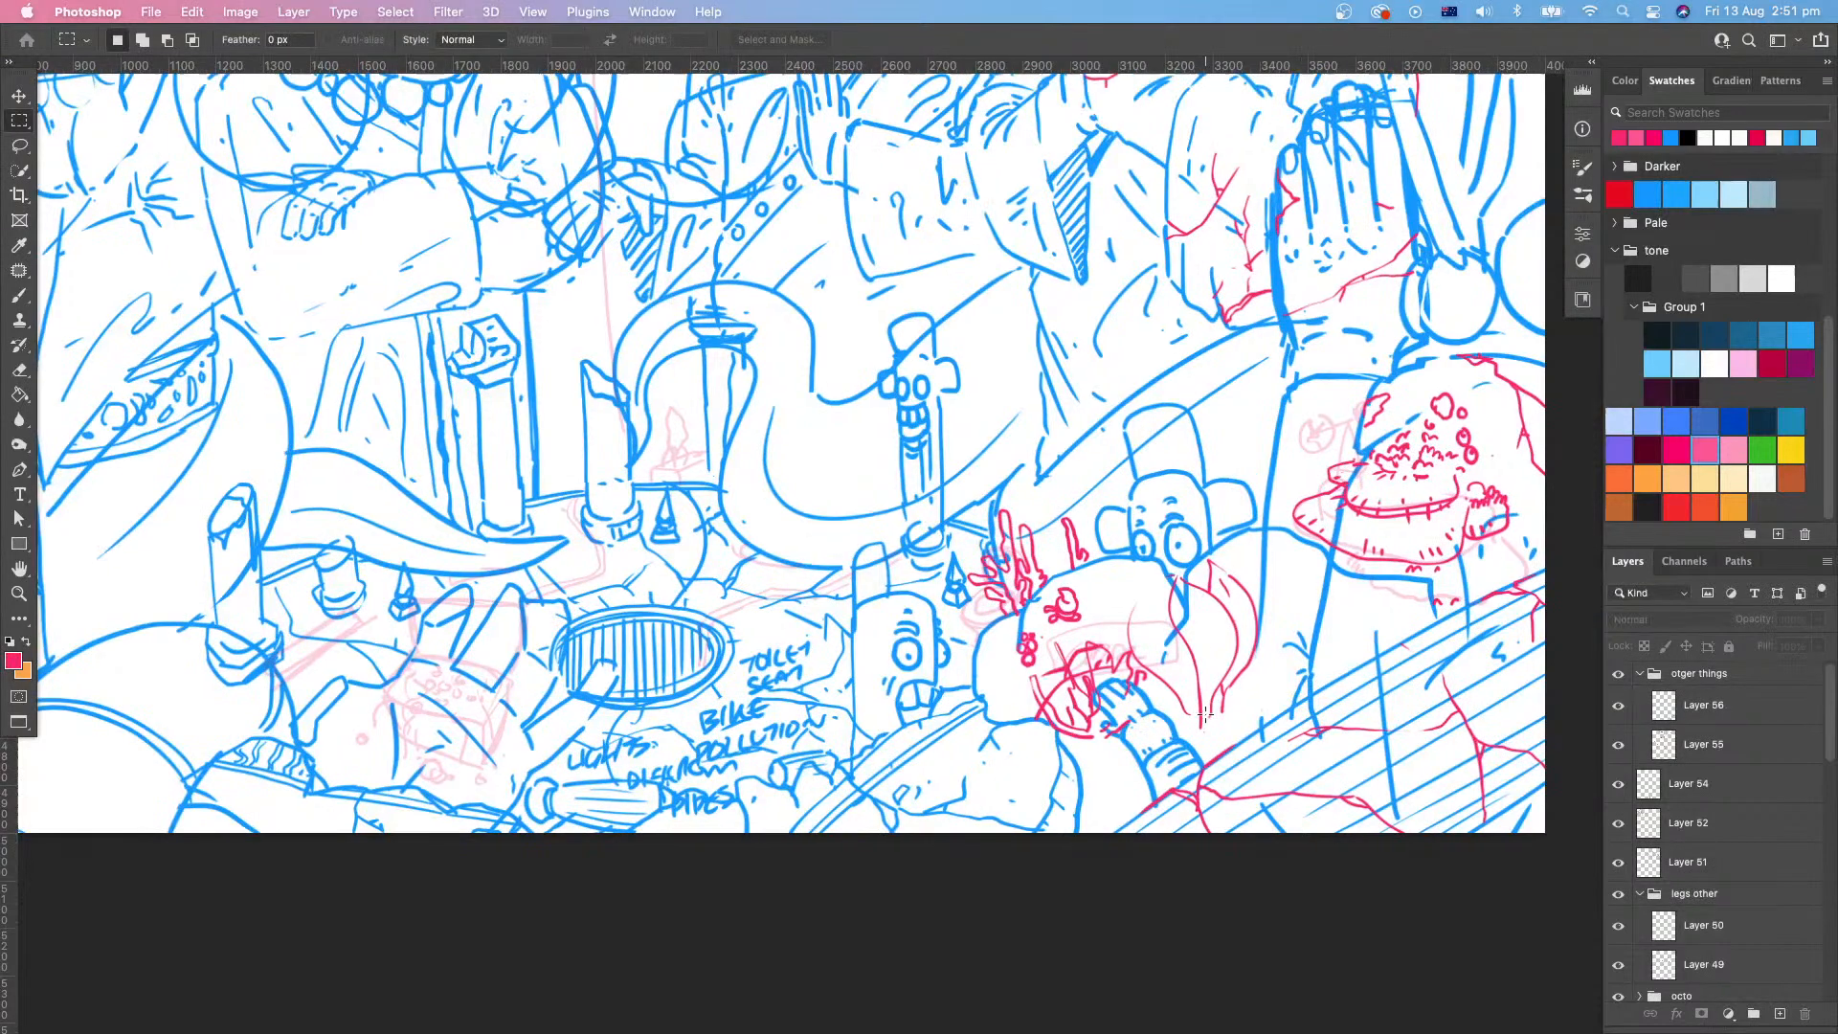
# Step: Make Layer 56 active and draw branching coral stems above and to the left of the round coral on the boulder
pyautogui.press('b')
pyautogui.moveTo(1206, 714); pyautogui.dragTo(1102, 783)
pyautogui.click(1753, 711)
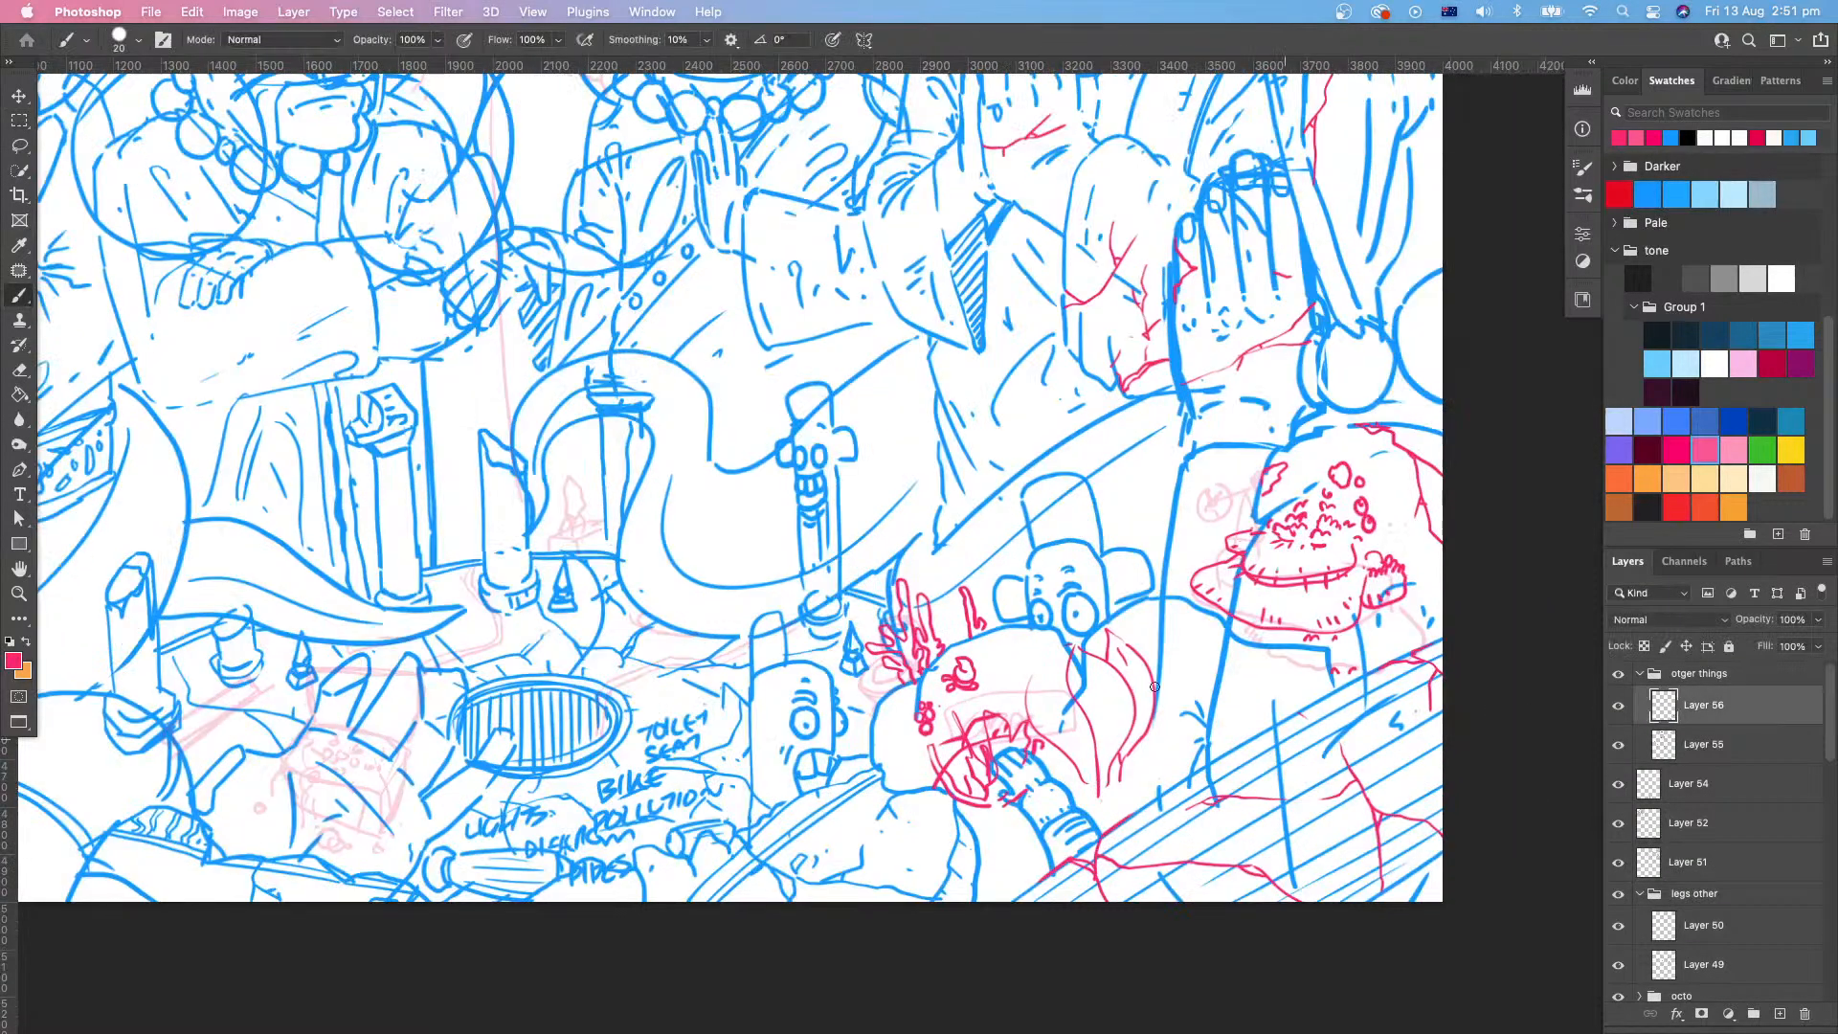
pyautogui.moveTo(1101, 651); pyautogui.dragTo(1025, 701)
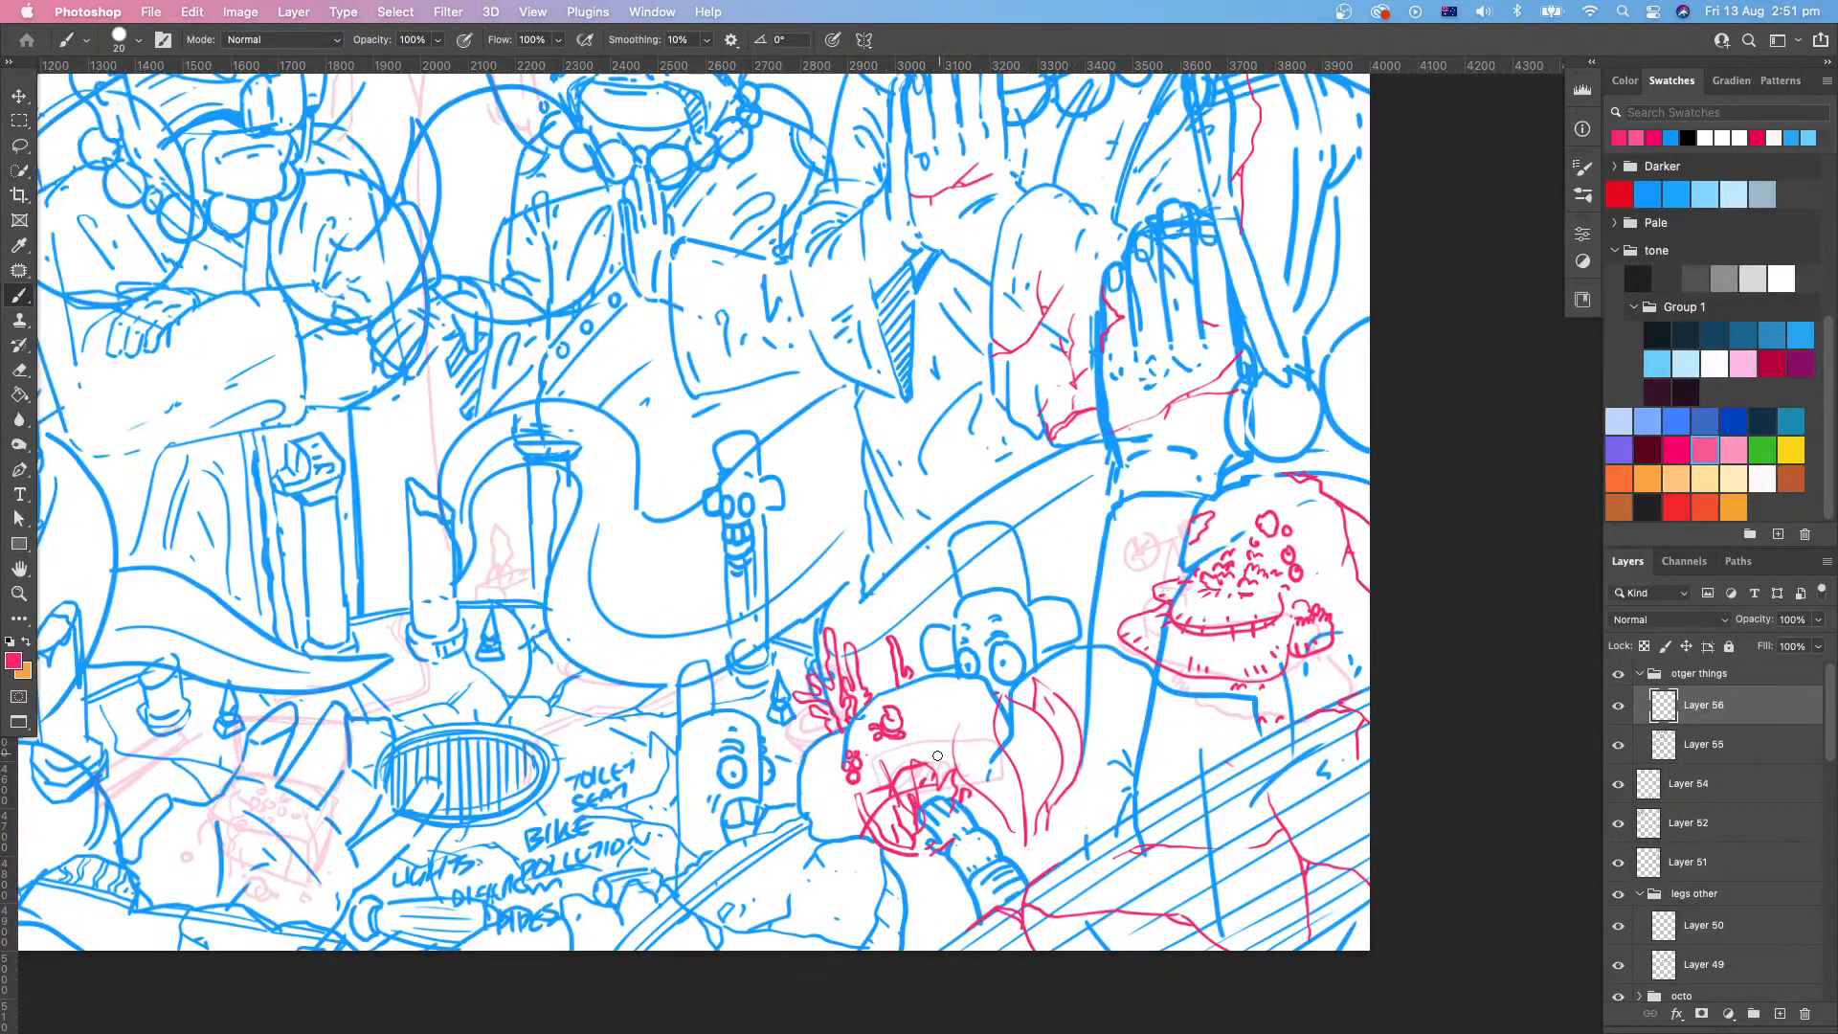
pyautogui.moveTo(895, 764)
pyautogui.mouseDown()
pyautogui.moveTo(898, 747)
pyautogui.moveTo(923, 764)
pyautogui.moveTo(921, 660)
pyautogui.moveTo(934, 745)
pyautogui.mouseUp()
pyautogui.hscroll(-5, 935, 748)
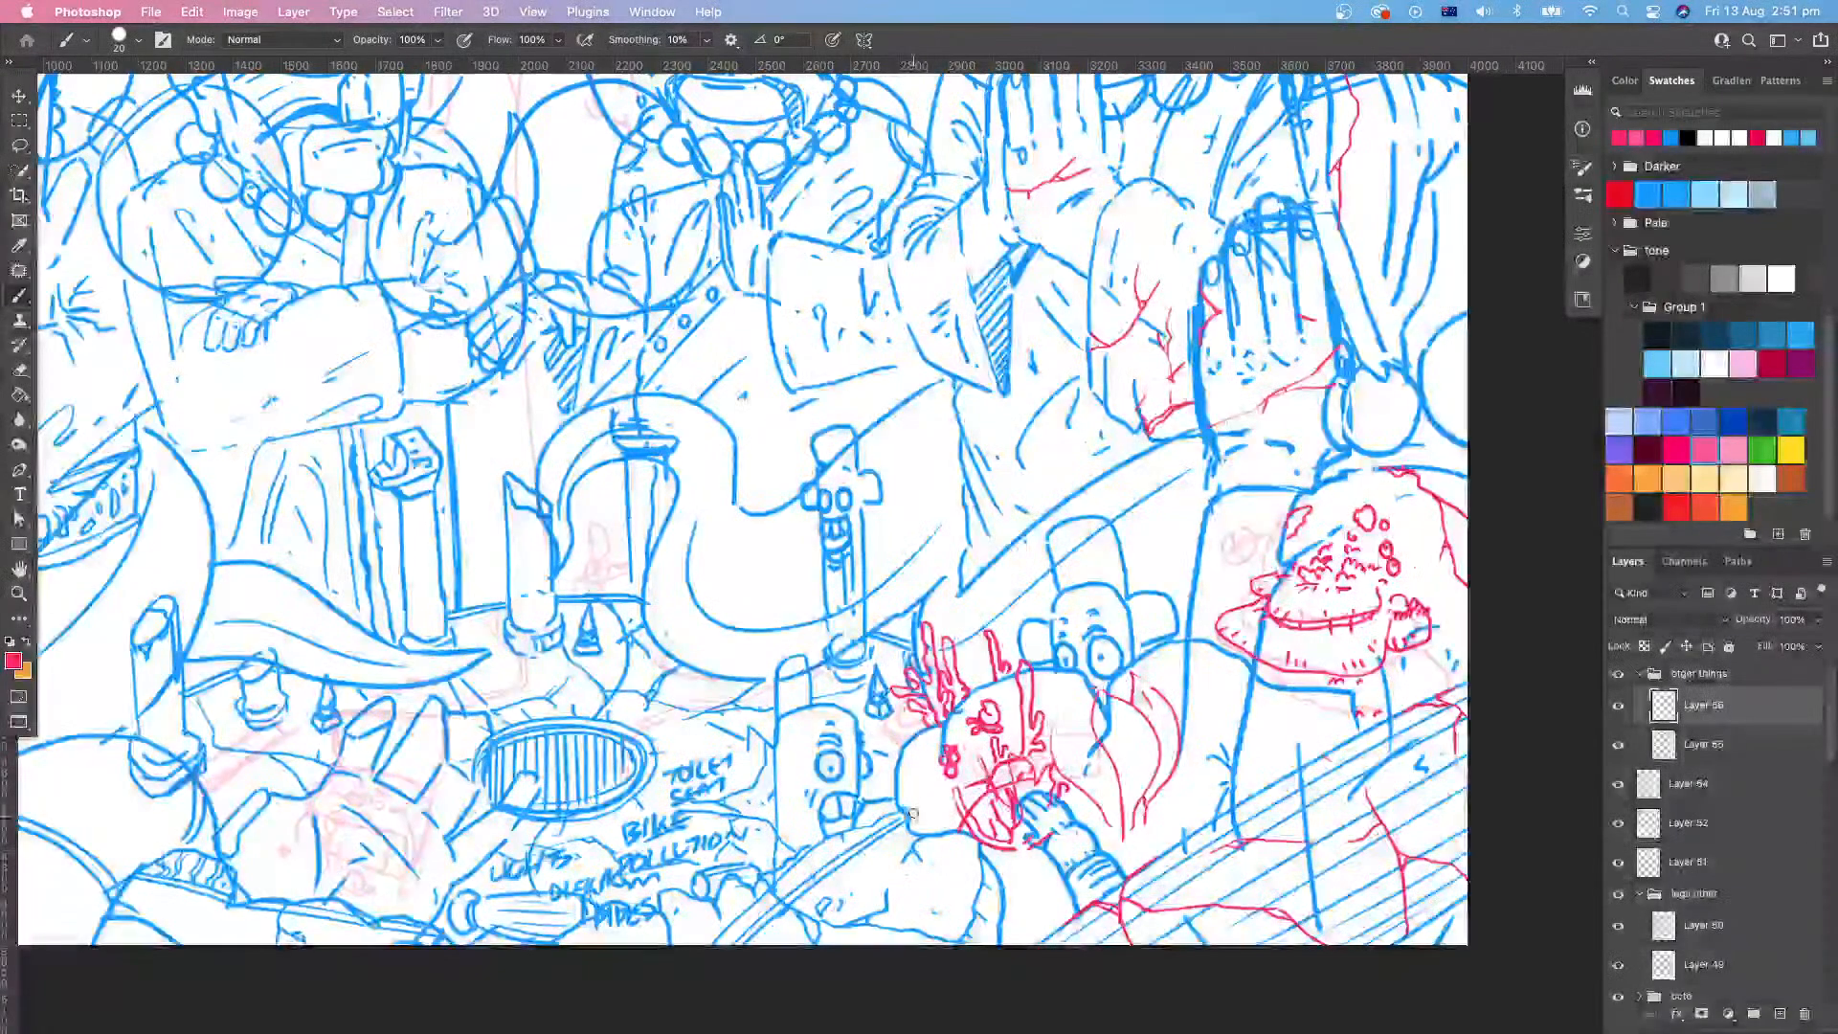
pyautogui.moveTo(913, 814)
pyautogui.mouseDown()
pyautogui.moveTo(882, 724)
pyautogui.moveTo(936, 809)
pyautogui.moveTo(923, 745)
pyautogui.moveTo(946, 811)
pyautogui.mouseUp()
pyautogui.moveTo(1067, 661)
pyautogui.mouseDown()
pyautogui.moveTo(966, 741)
pyautogui.moveTo(943, 725)
pyautogui.moveTo(930, 655)
pyautogui.moveTo(947, 670)
pyautogui.mouseUp()
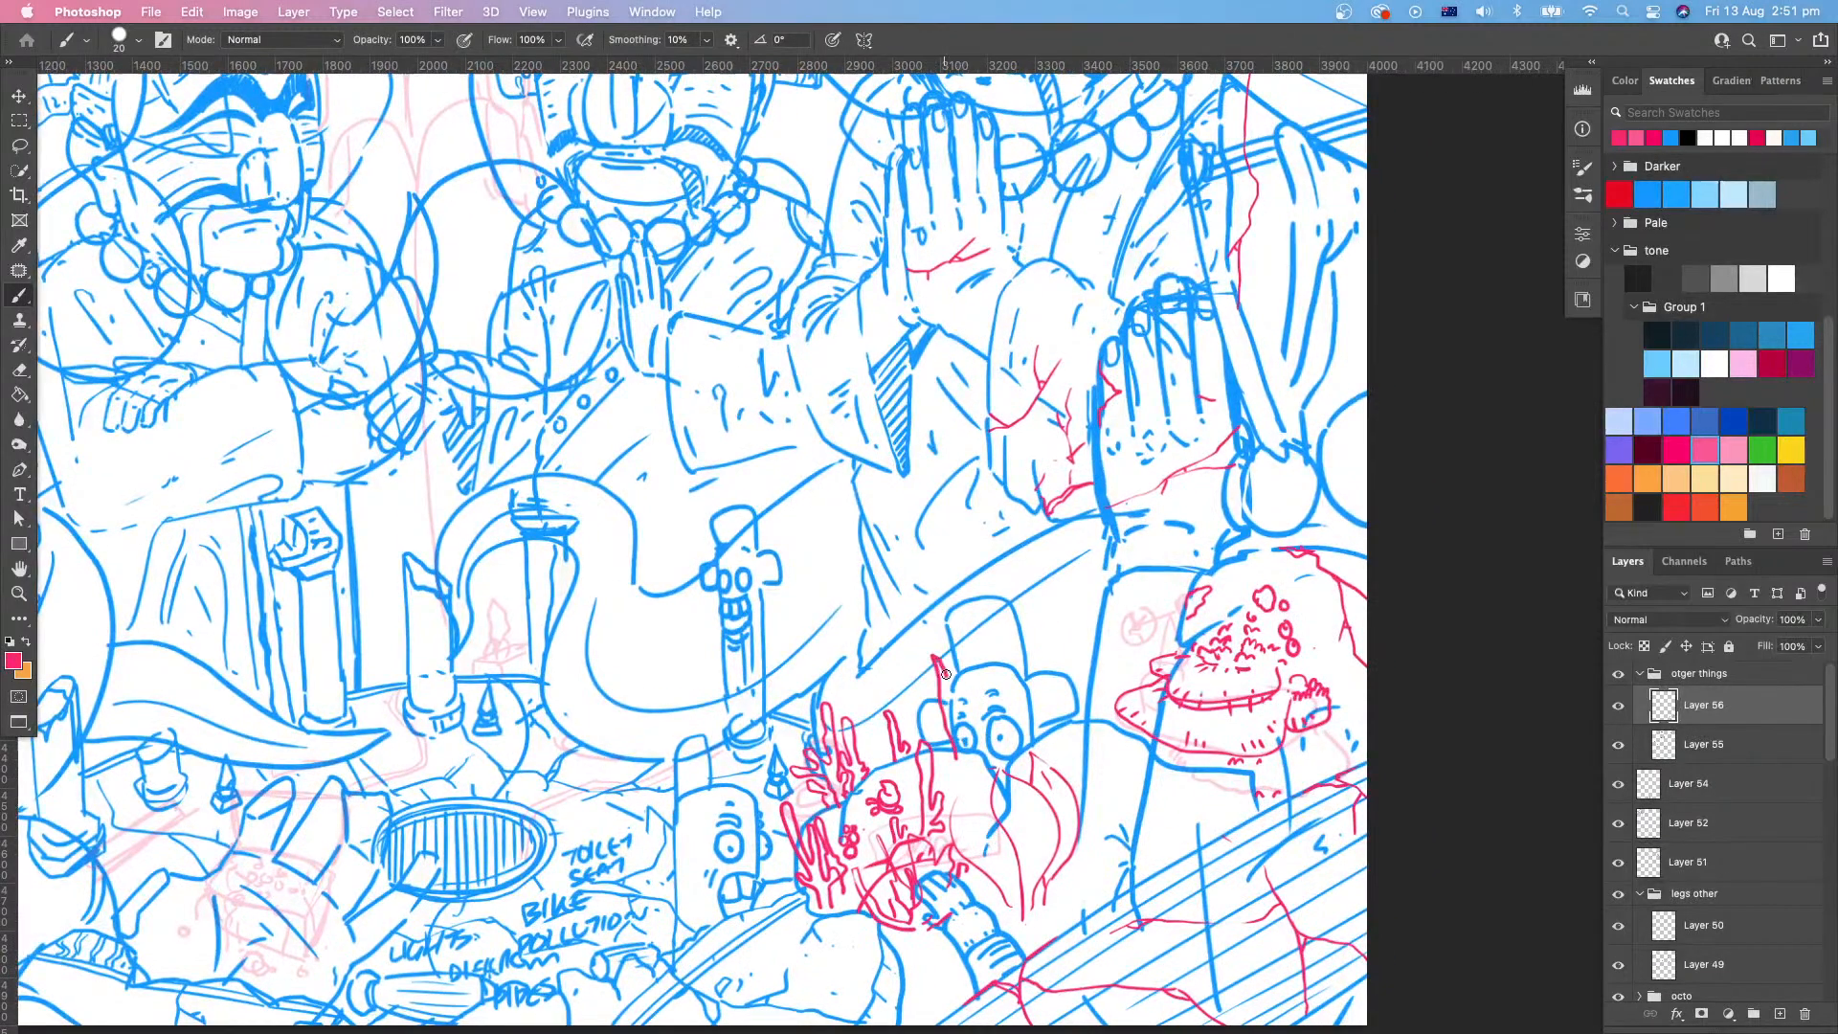
pyautogui.press('super+z')
pyautogui.moveTo(967, 817); pyautogui.dragTo(925, 655)
pyautogui.press('super+z')
# Step: Draw tall finger-like coral stems rising behind the boulder in front of the wide-eyed figure
pyautogui.moveTo(937, 734)
pyautogui.mouseDown()
pyautogui.moveTo(941, 677)
pyautogui.moveTo(966, 828)
pyautogui.moveTo(978, 724)
pyautogui.moveTo(984, 790)
pyautogui.mouseUp()
pyautogui.moveTo(984, 752)
pyautogui.mouseDown()
pyautogui.moveTo(975, 707)
pyautogui.moveTo(980, 728)
pyautogui.moveTo(931, 715)
pyautogui.moveTo(934, 750)
pyautogui.moveTo(892, 801)
pyautogui.moveTo(899, 769)
pyautogui.moveTo(869, 713)
pyautogui.moveTo(918, 776)
pyautogui.mouseUp()
pyautogui.moveTo(1101, 840)
pyautogui.mouseDown()
pyautogui.moveTo(965, 962)
pyautogui.moveTo(1093, 861)
pyautogui.mouseUp()
pyautogui.moveTo(1116, 815); pyautogui.dragTo(1187, 651)
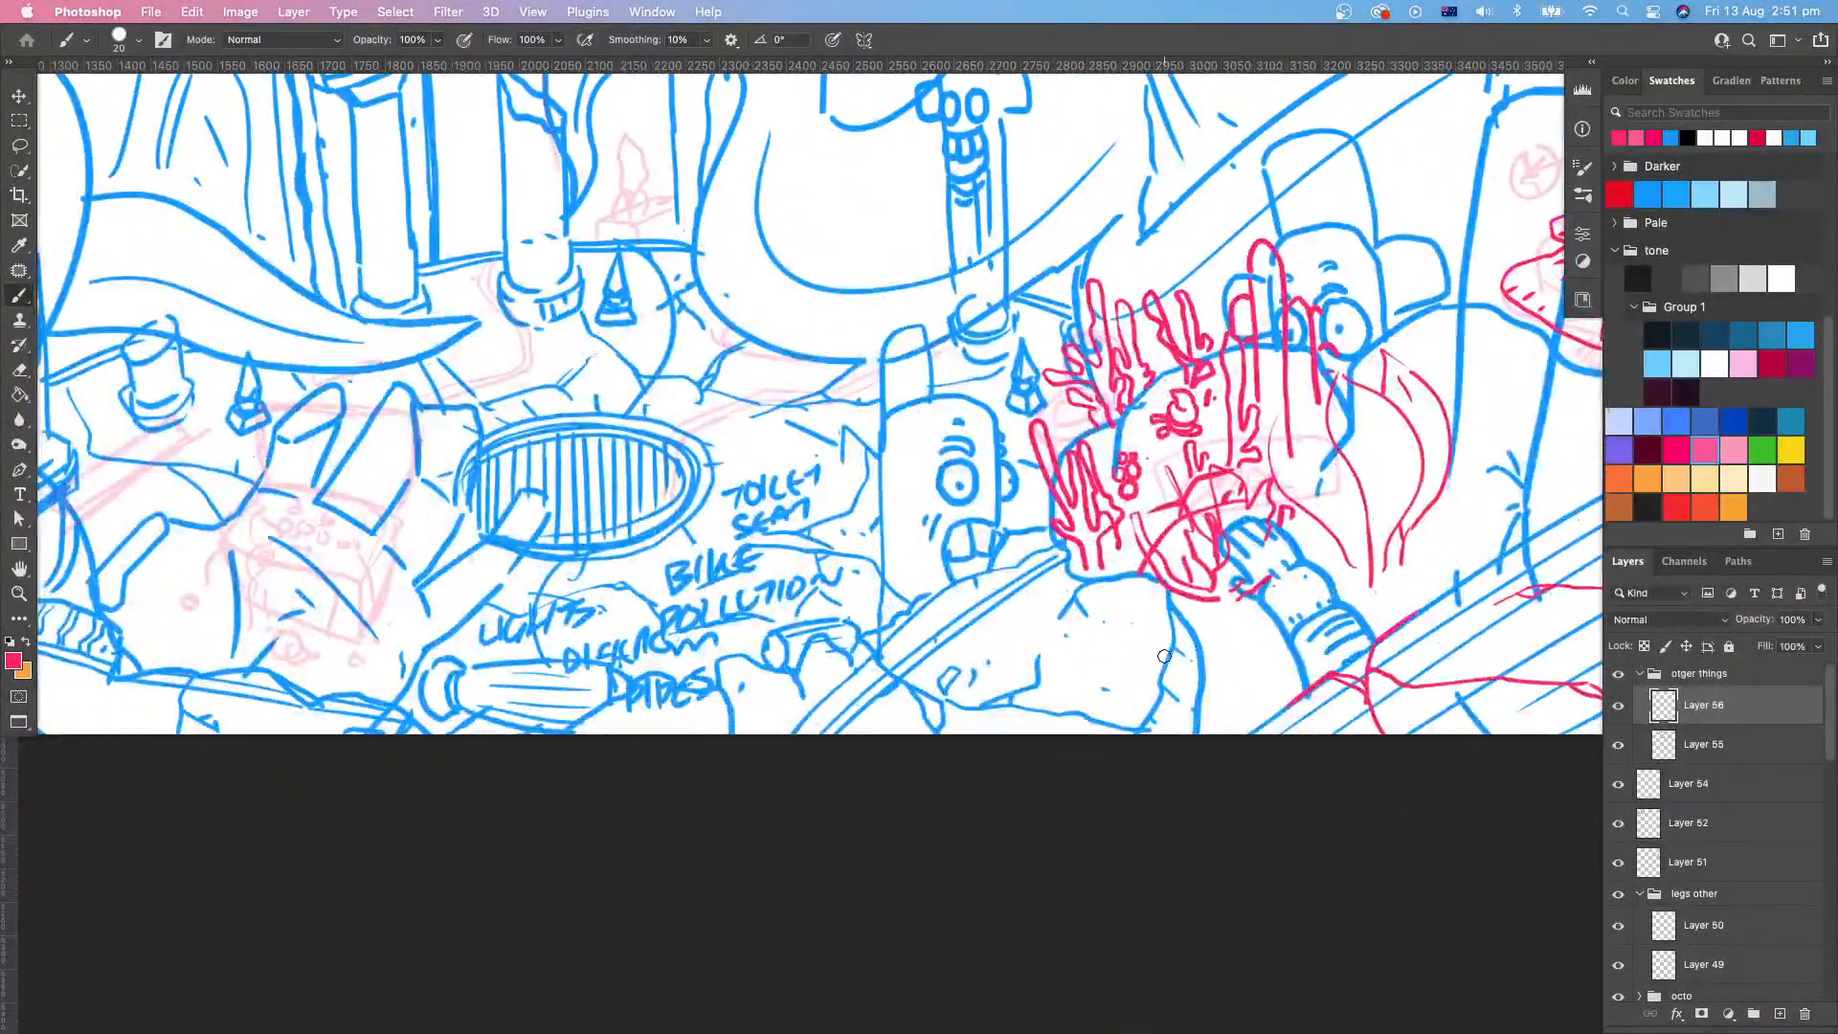
# Step: Draw an irregular coral lump on the lower rock's right side with small round growths above it and on the opposite side
pyautogui.moveTo(1164, 654)
pyautogui.mouseDown()
pyautogui.moveTo(1133, 670)
pyautogui.moveTo(1175, 701)
pyautogui.mouseUp()
pyautogui.moveTo(1155, 620); pyautogui.dragTo(1155, 629)
pyautogui.moveTo(1050, 668); pyautogui.dragTo(1063, 653)
pyautogui.click(1069, 630)
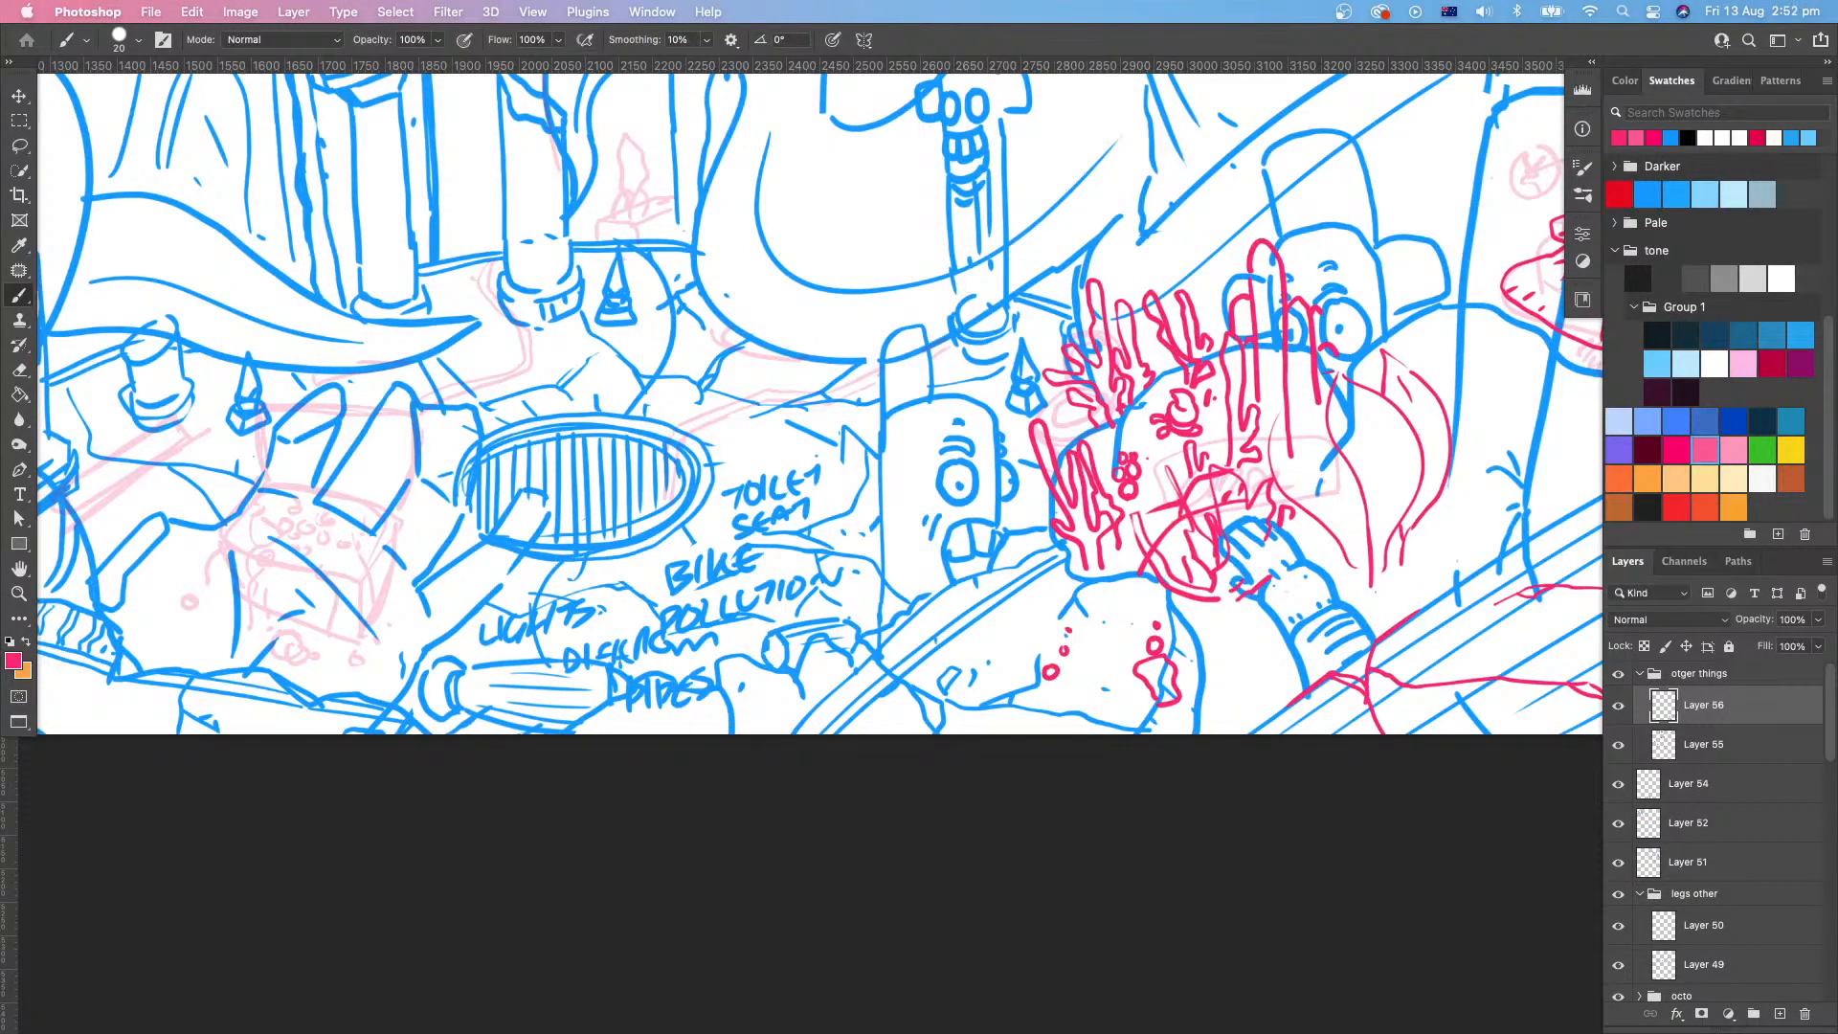
# Step: Add a few small pink growth marks near the top edge of the lower rock
pyautogui.press('Tab')
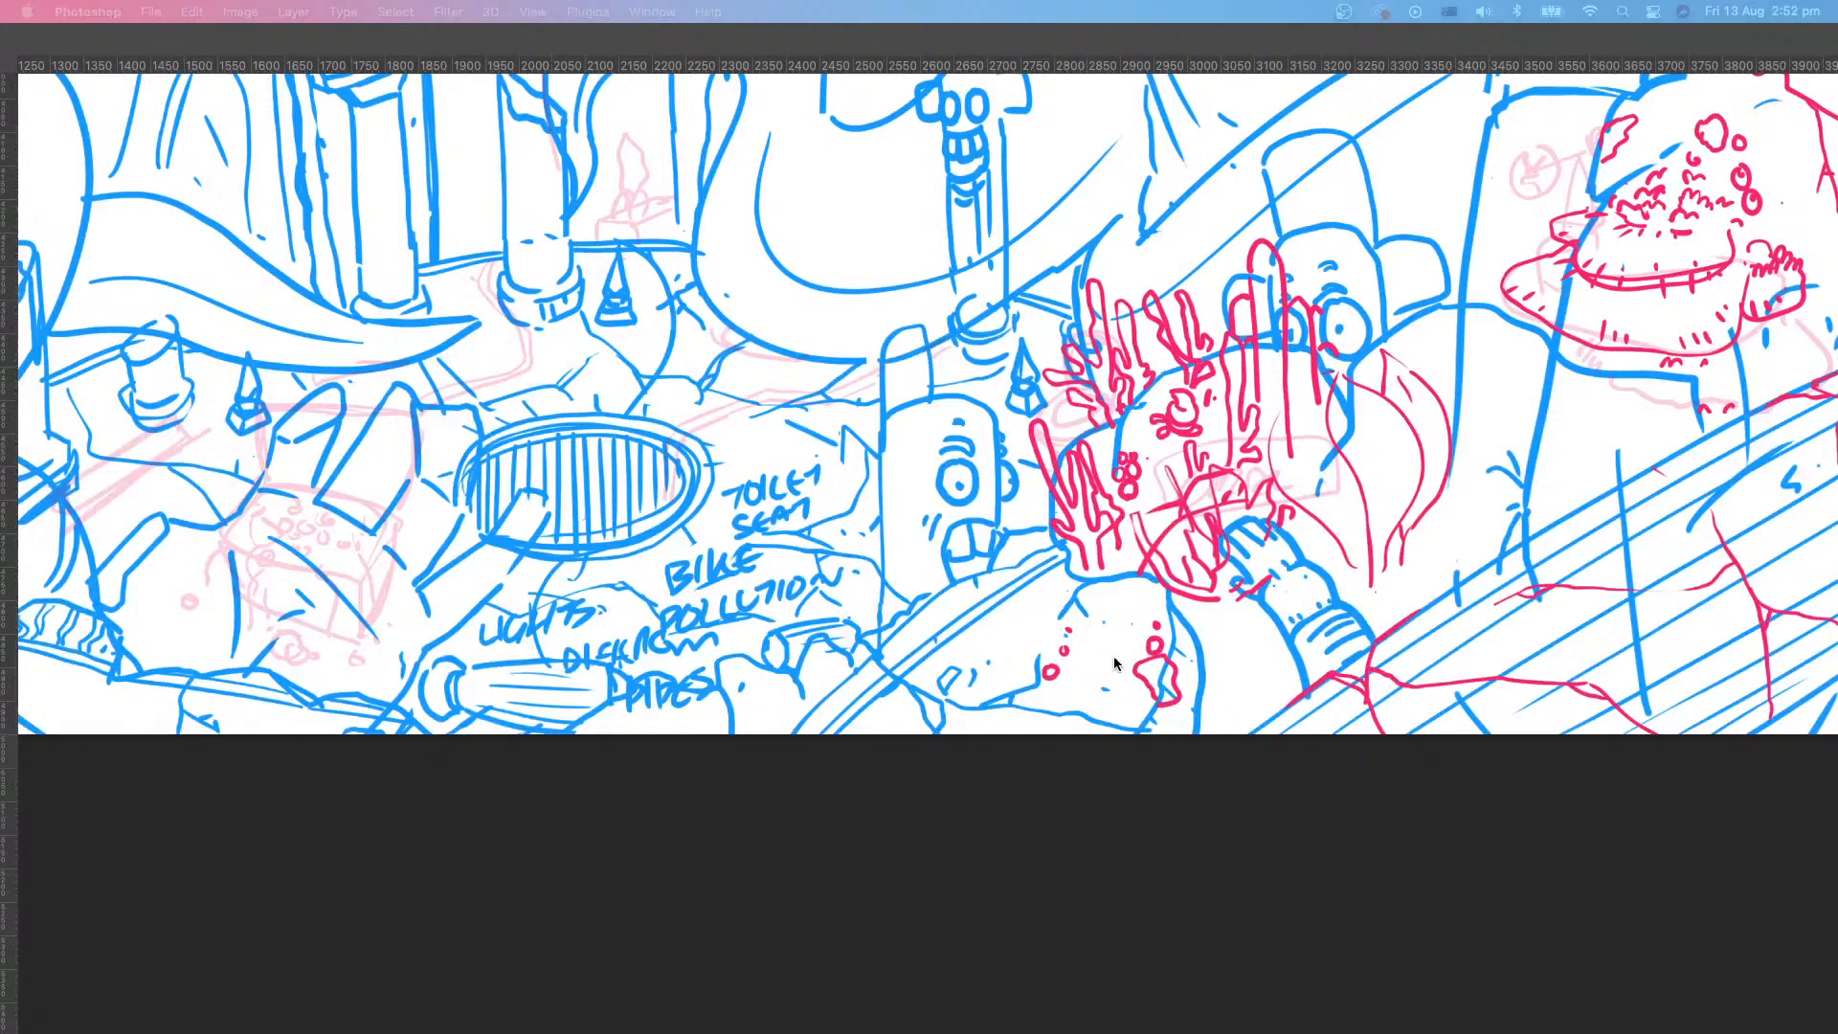
pyautogui.press('Tab')
pyautogui.moveTo(1121, 672); pyautogui.dragTo(1153, 650)
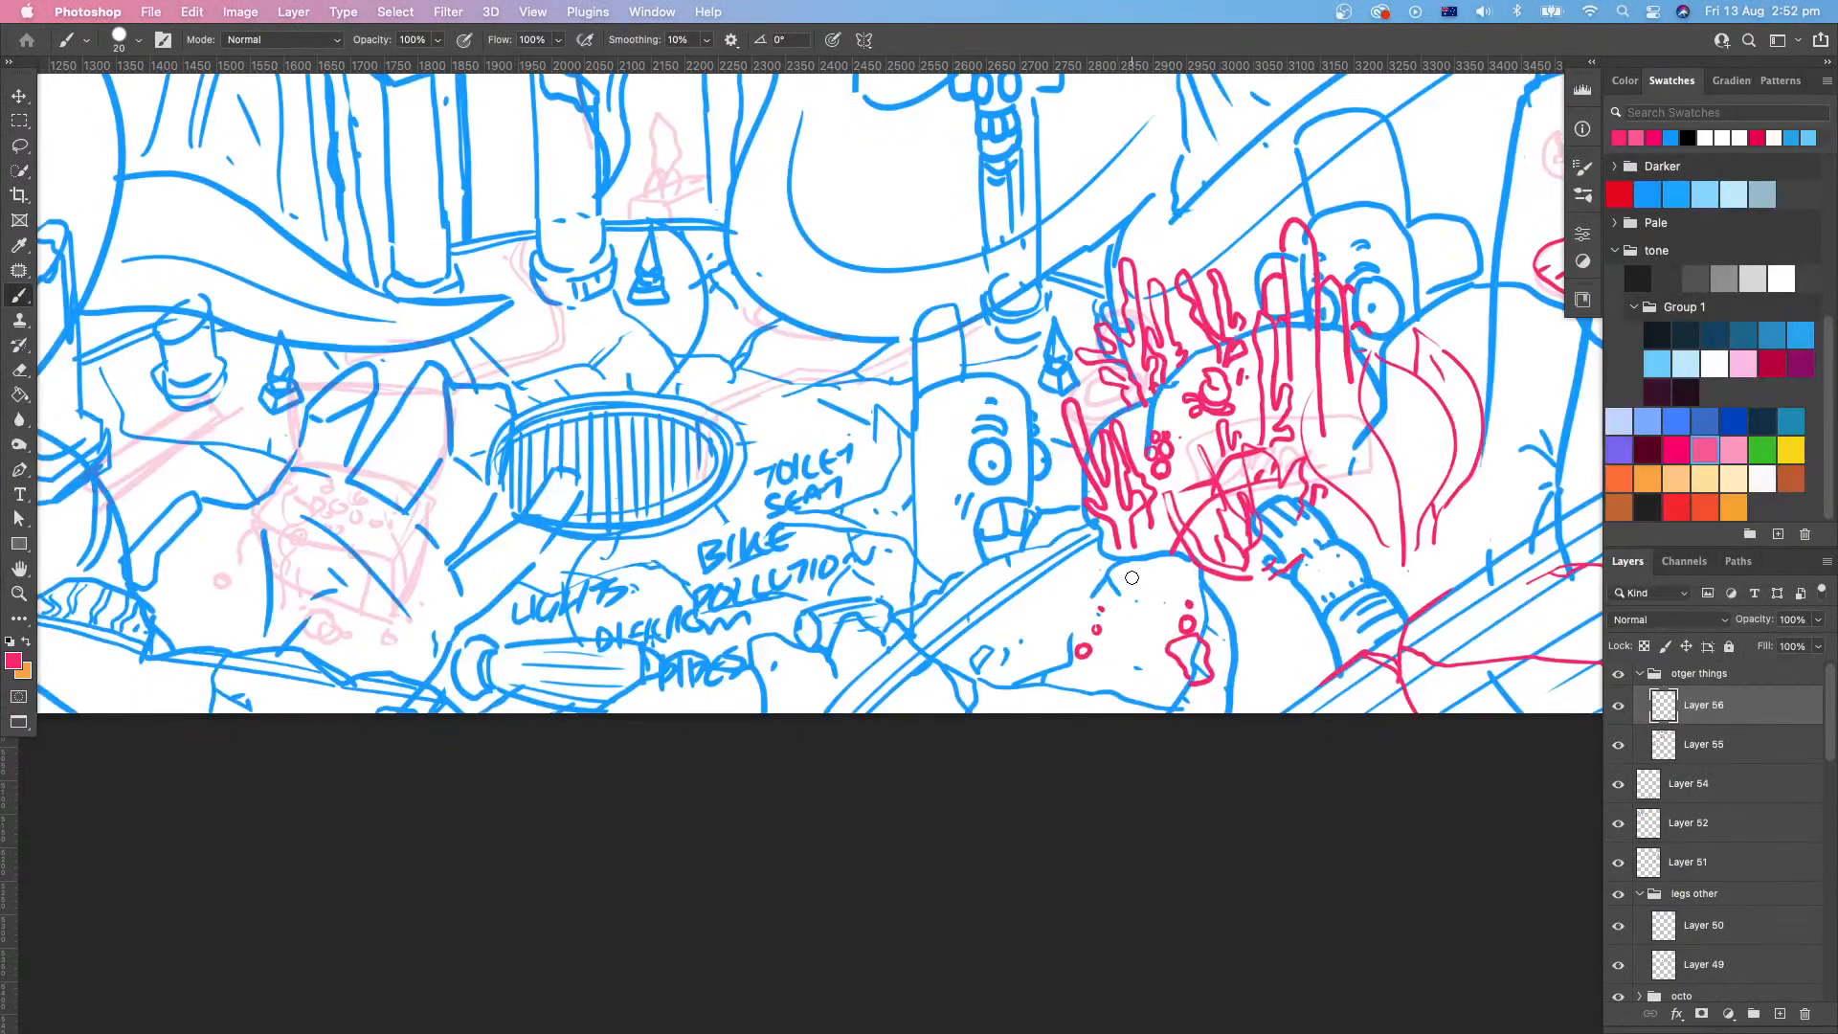
pyautogui.moveTo(1133, 577); pyautogui.dragTo(1147, 581)
pyautogui.moveTo(1194, 724); pyautogui.dragTo(1046, 752)
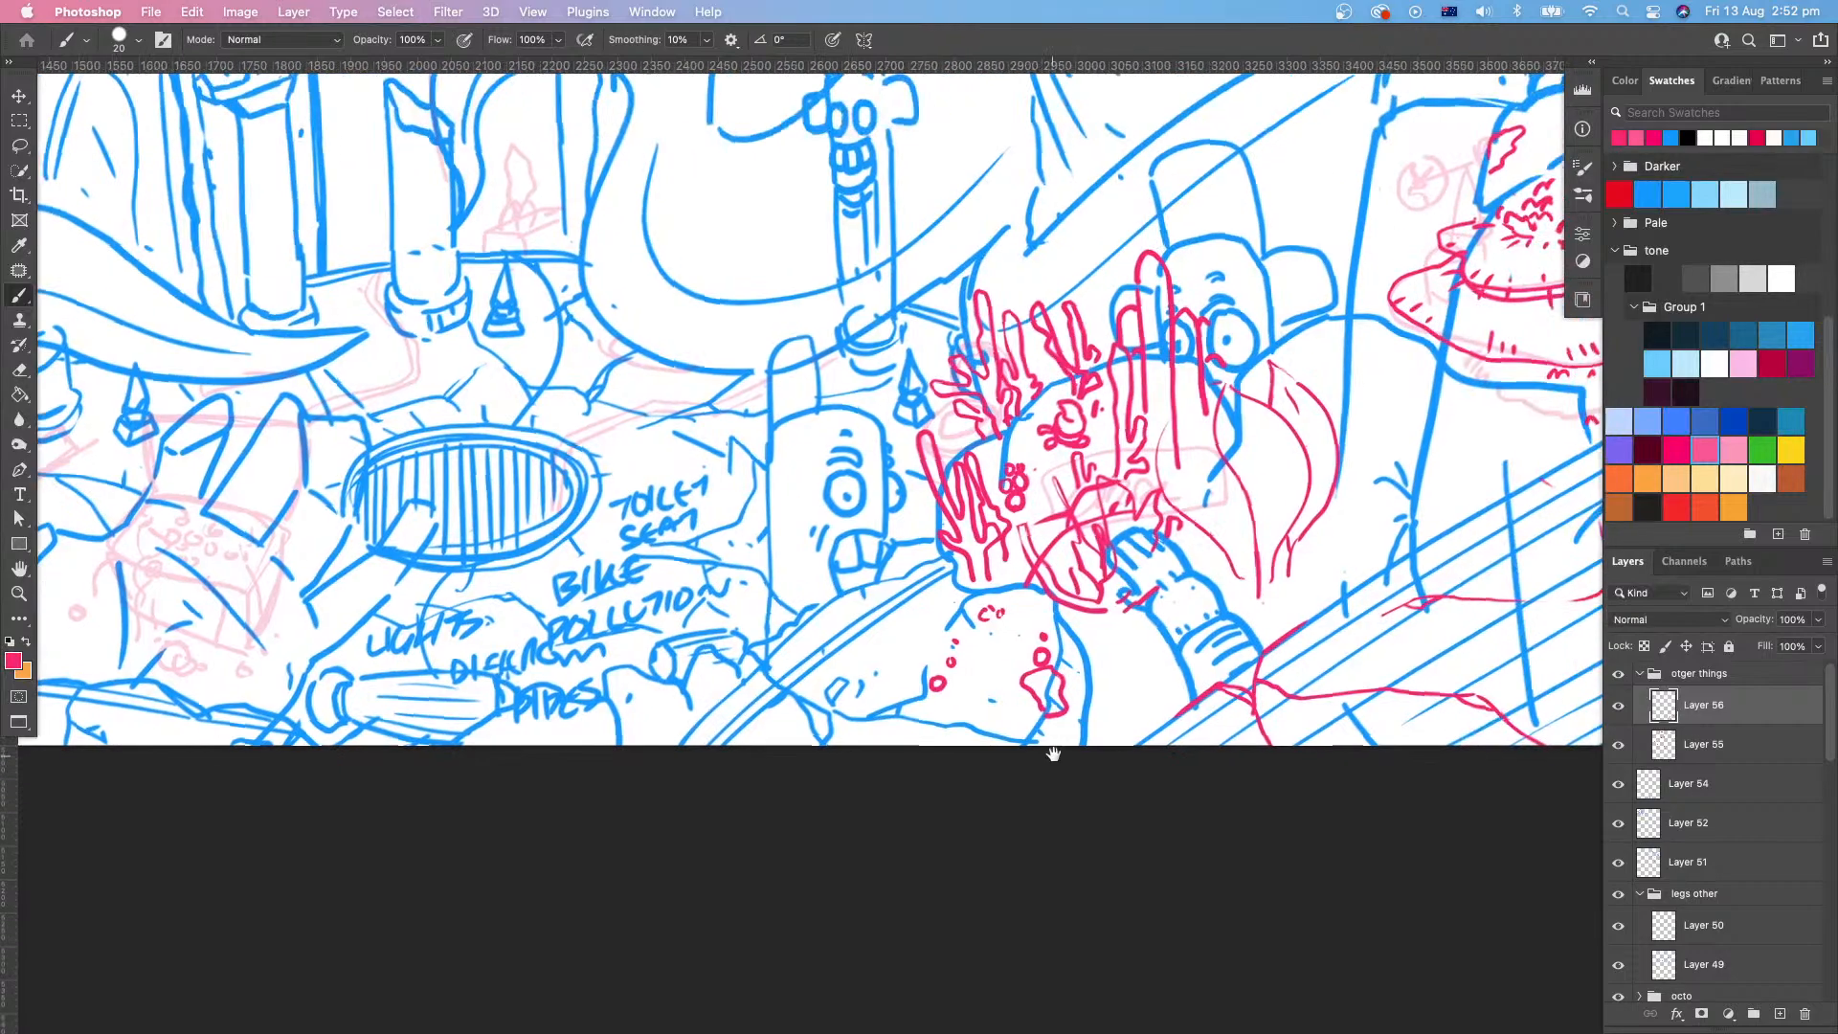
# Step: Fill the fan-shaped sea plant beside the finger-like coral with slanted vein lines
pyautogui.moveTo(1000, 675); pyautogui.dragTo(1073, 683)
pyautogui.press('z')
pyautogui.moveTo(1281, 626); pyautogui.dragTo(1101, 687)
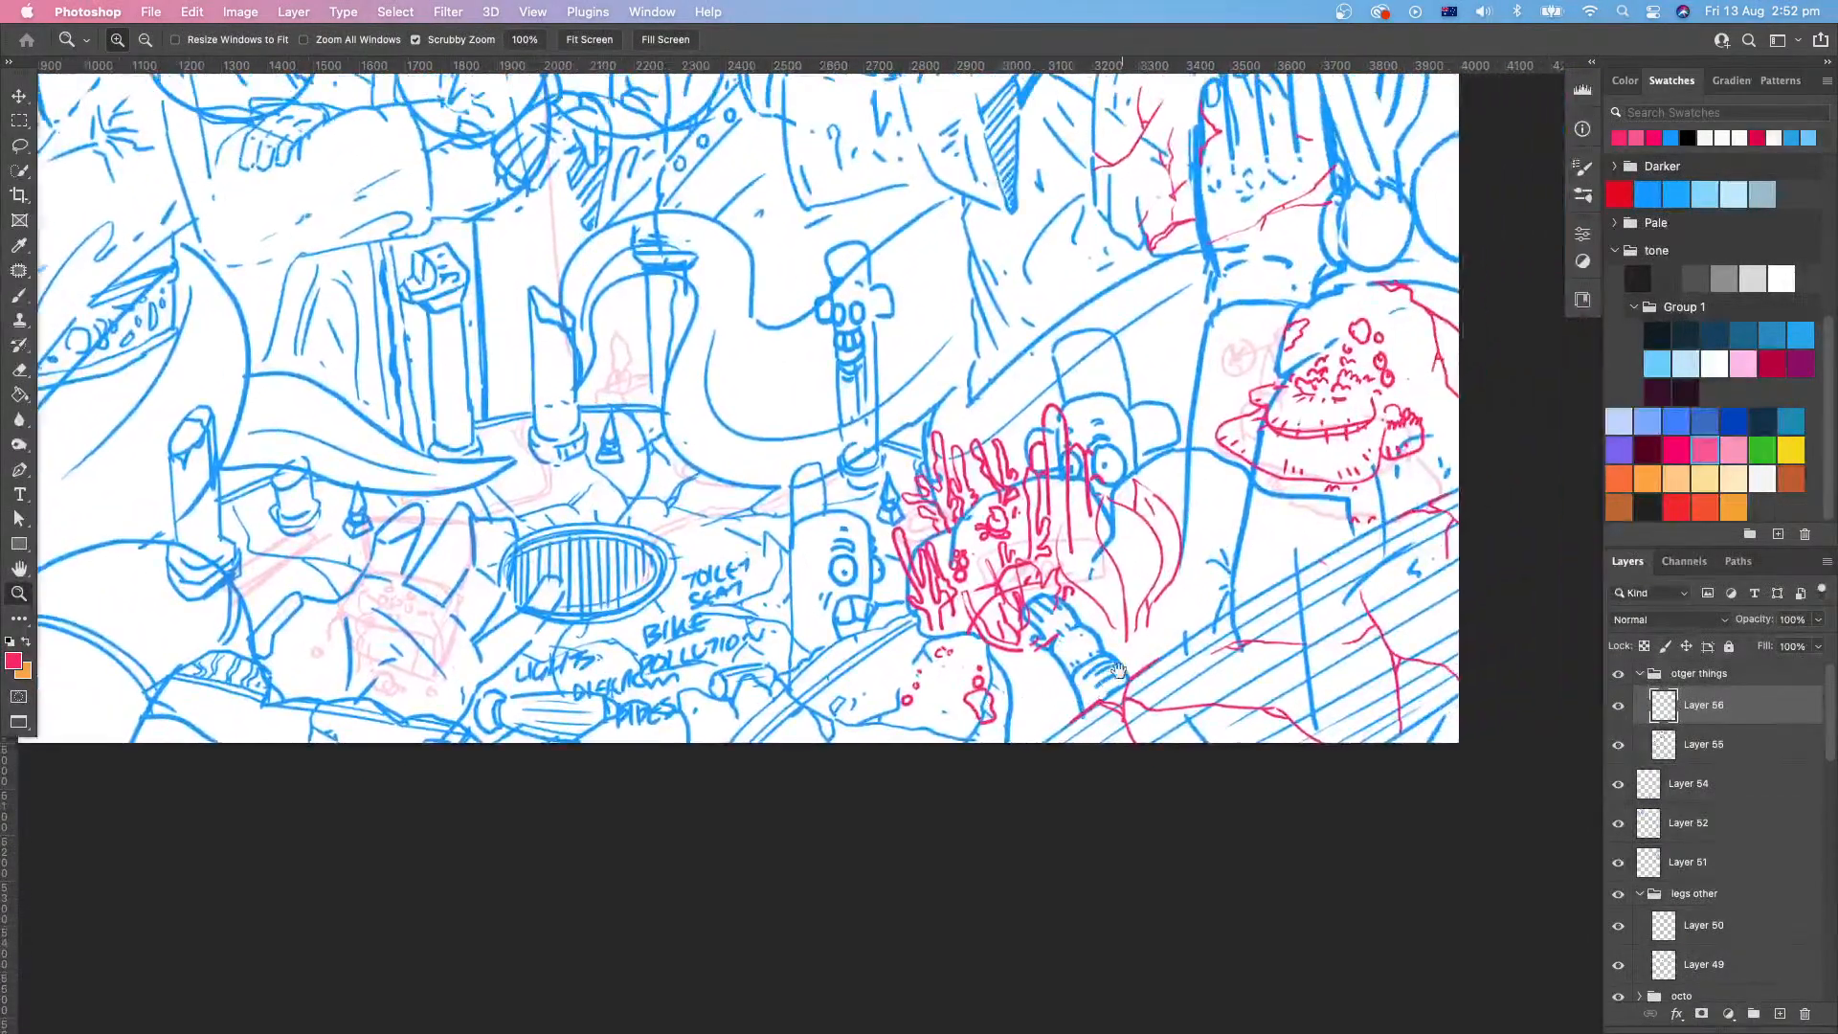
pyautogui.moveTo(1203, 622); pyautogui.dragTo(1143, 693)
pyautogui.press('b')
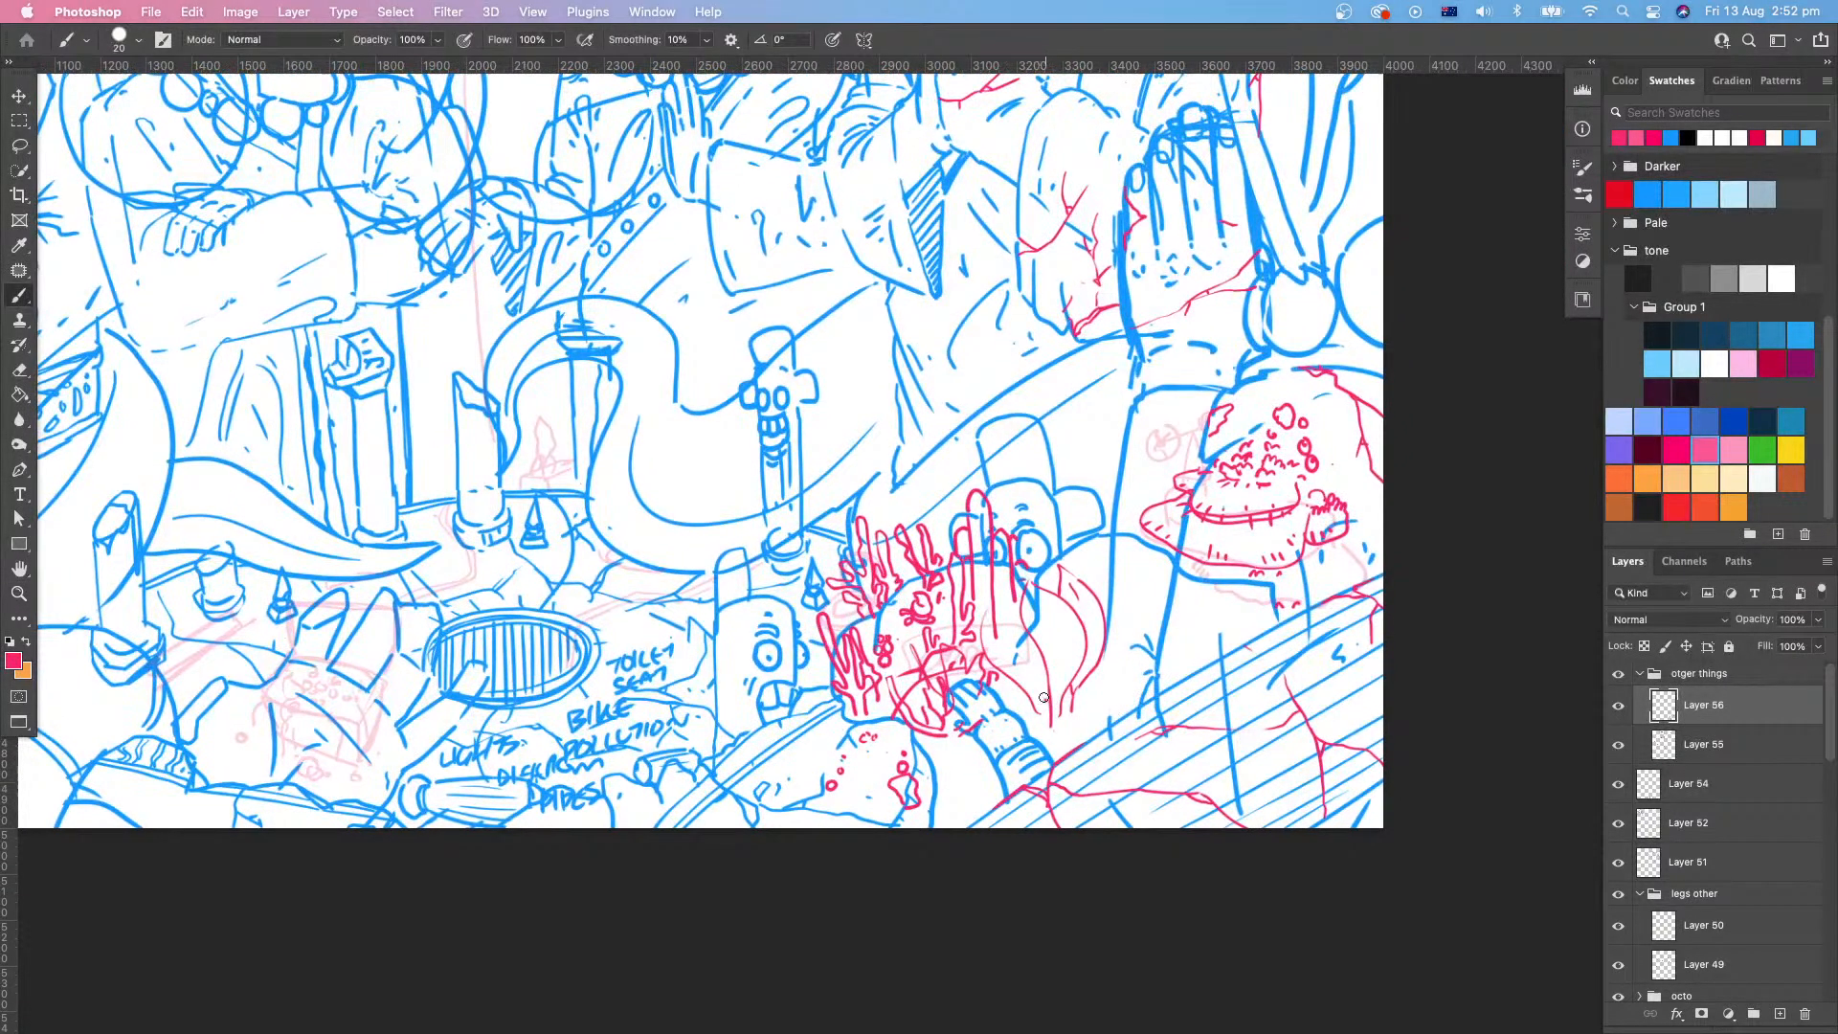
pyautogui.moveTo(1027, 659)
pyautogui.mouseDown()
pyautogui.moveTo(1025, 660)
pyautogui.moveTo(982, 629)
pyautogui.moveTo(1032, 649)
pyautogui.moveTo(988, 619)
pyautogui.moveTo(1029, 629)
pyautogui.moveTo(1003, 622)
pyautogui.moveTo(1005, 598)
pyautogui.moveTo(1027, 608)
pyautogui.moveTo(1034, 587)
pyautogui.moveTo(1035, 633)
pyautogui.moveTo(1044, 607)
pyautogui.moveTo(1039, 638)
pyautogui.moveTo(1055, 623)
pyautogui.moveTo(1041, 648)
pyautogui.moveTo(1069, 614)
pyautogui.moveTo(1046, 653)
pyautogui.moveTo(1067, 603)
pyautogui.moveTo(1047, 666)
pyautogui.moveTo(1079, 627)
pyautogui.moveTo(1052, 674)
pyautogui.moveTo(1077, 649)
pyautogui.moveTo(1052, 684)
pyautogui.moveTo(1081, 652)
pyautogui.moveTo(1062, 705)
pyautogui.mouseUp()
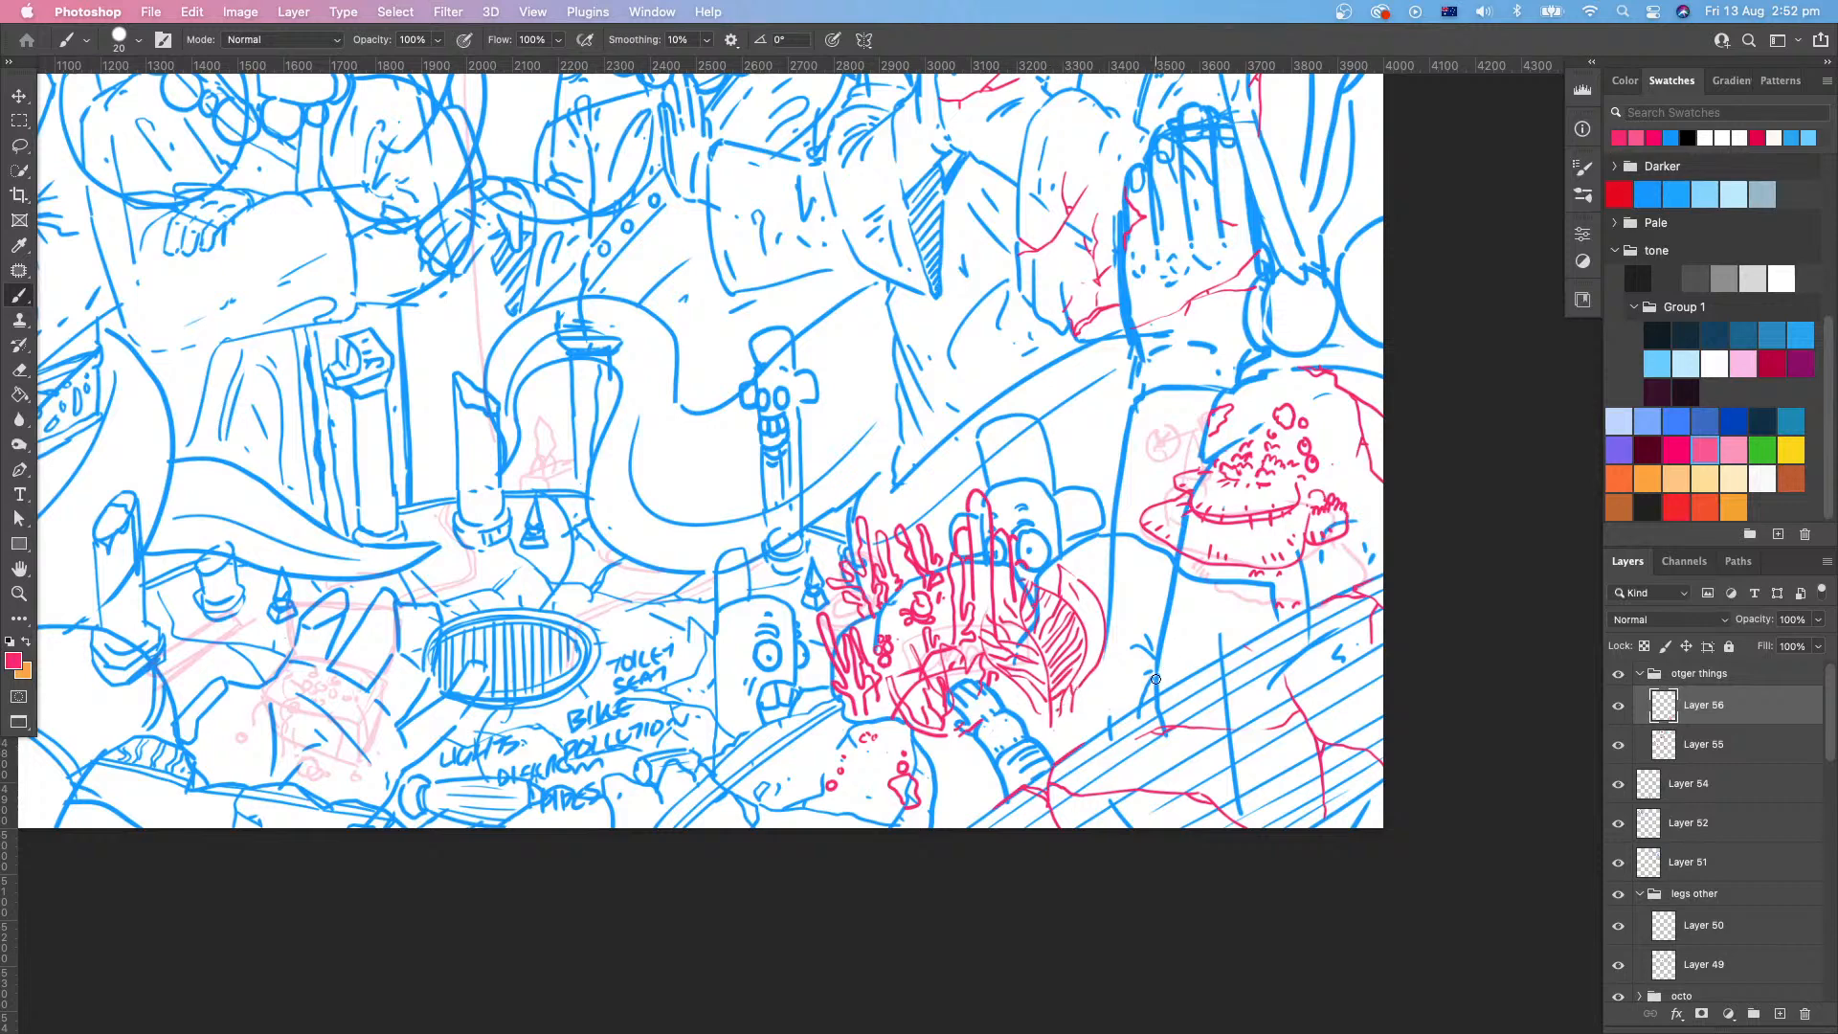
pyautogui.scroll(3, 1148, 676)
pyautogui.hscroll(2, 1149, 676)
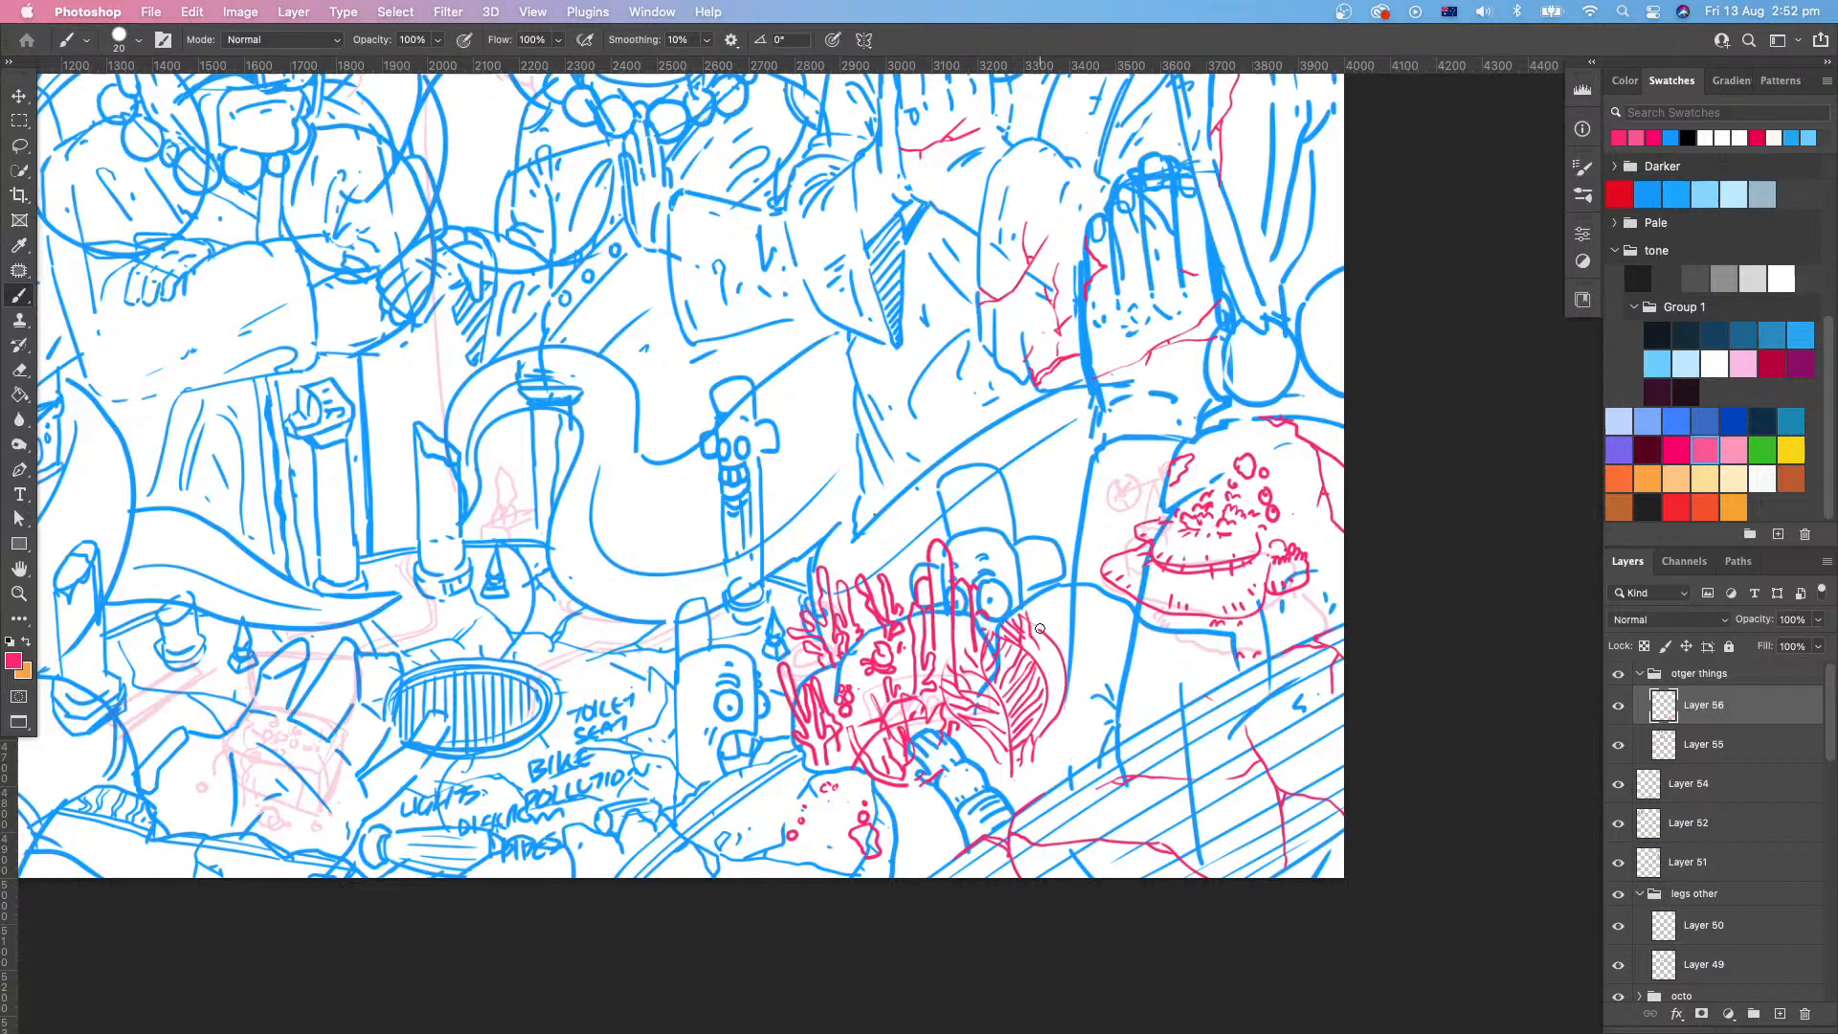
pyautogui.moveTo(1040, 629)
pyautogui.mouseDown()
pyautogui.moveTo(1054, 716)
pyautogui.moveTo(1130, 670)
pyautogui.mouseUp()
# Step: Draw wavy seaweed strands hanging beneath the flat, disc-shaped coral near the right edge of the drawing
pyautogui.press('z')
pyautogui.moveTo(1163, 729); pyautogui.dragTo(1076, 560)
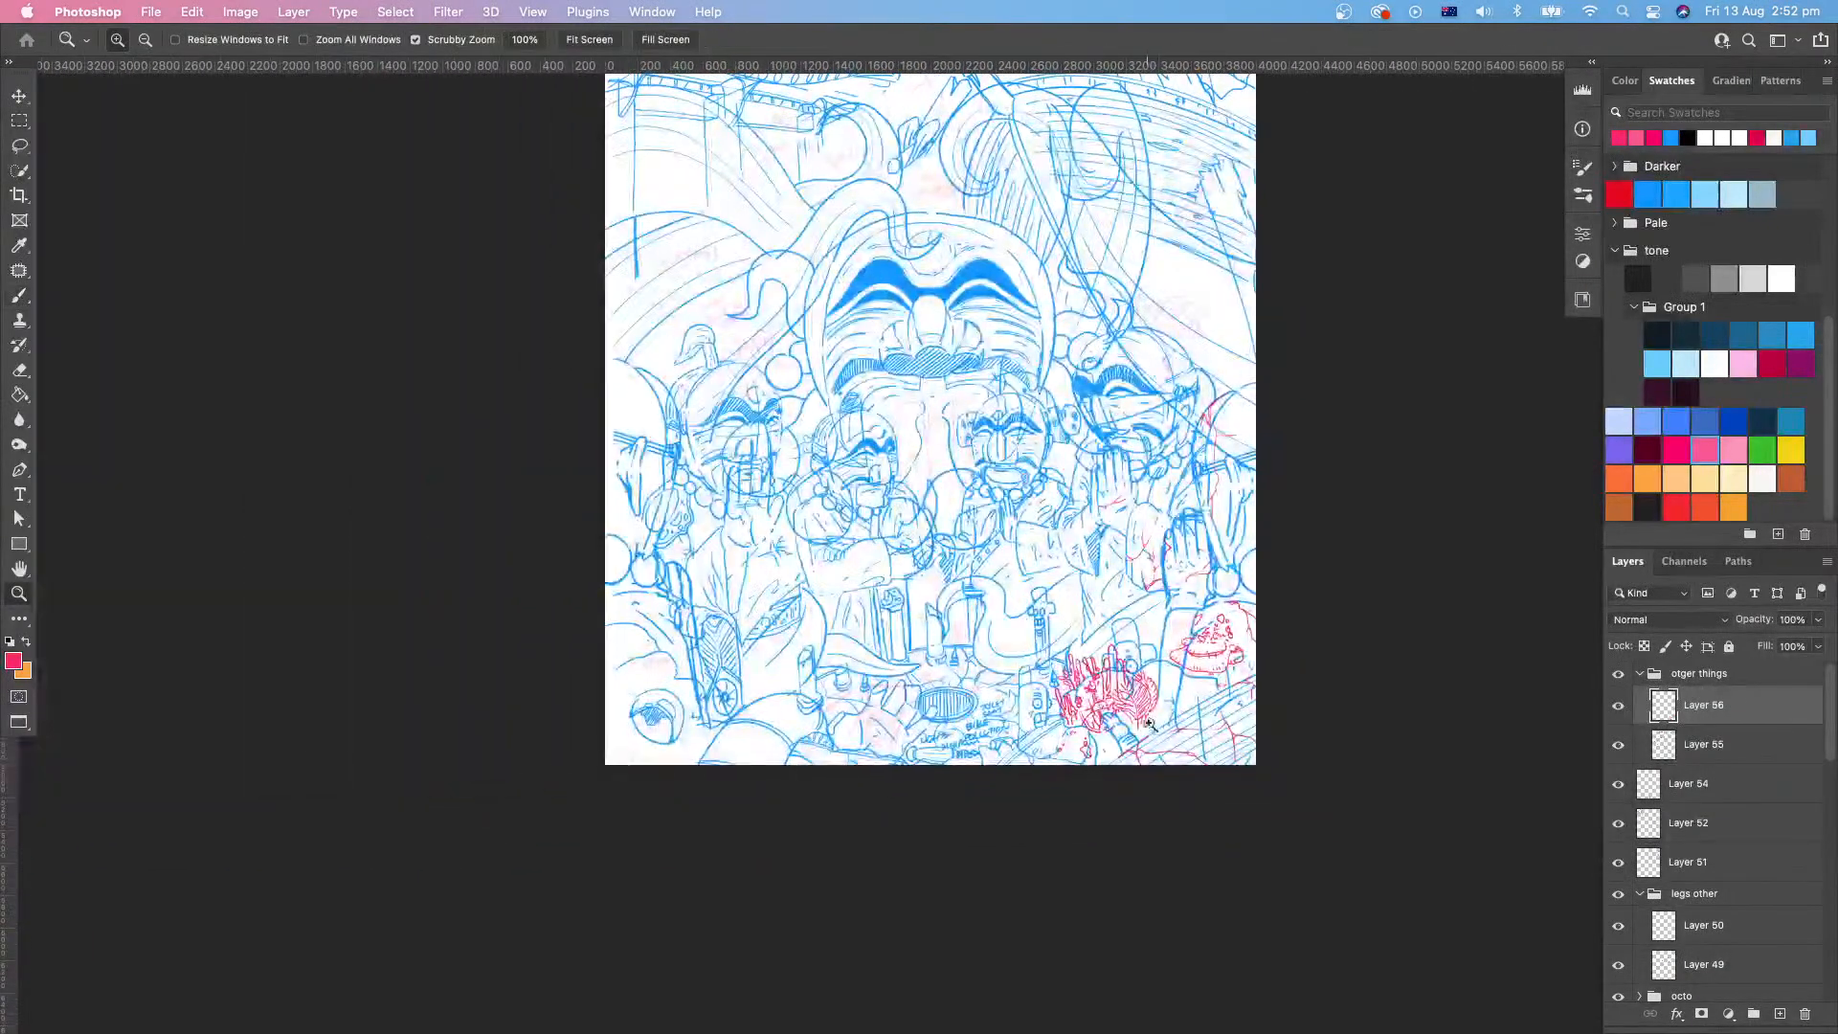
pyautogui.moveTo(1170, 669)
pyautogui.mouseDown()
pyautogui.moveTo(1054, 676)
pyautogui.moveTo(1075, 702)
pyautogui.mouseUp()
pyautogui.click(1054, 676)
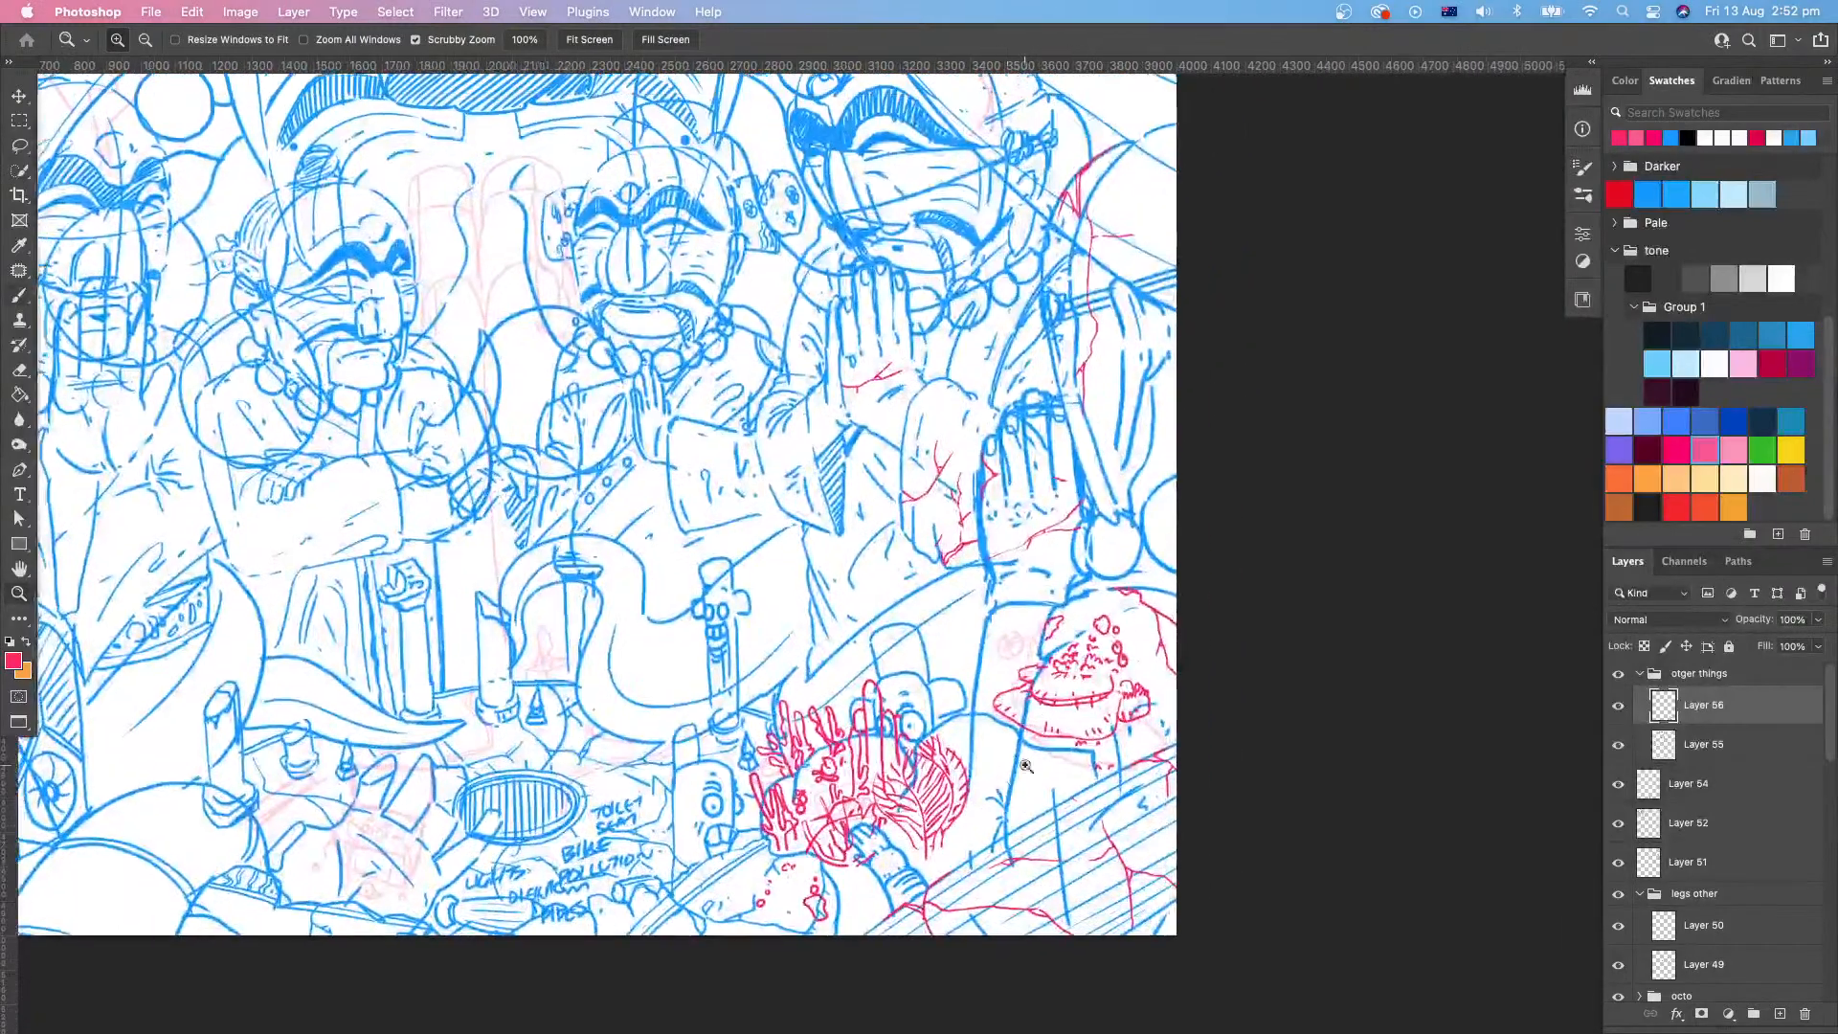
pyautogui.press('b')
pyautogui.hscroll(3, 1075, 702)
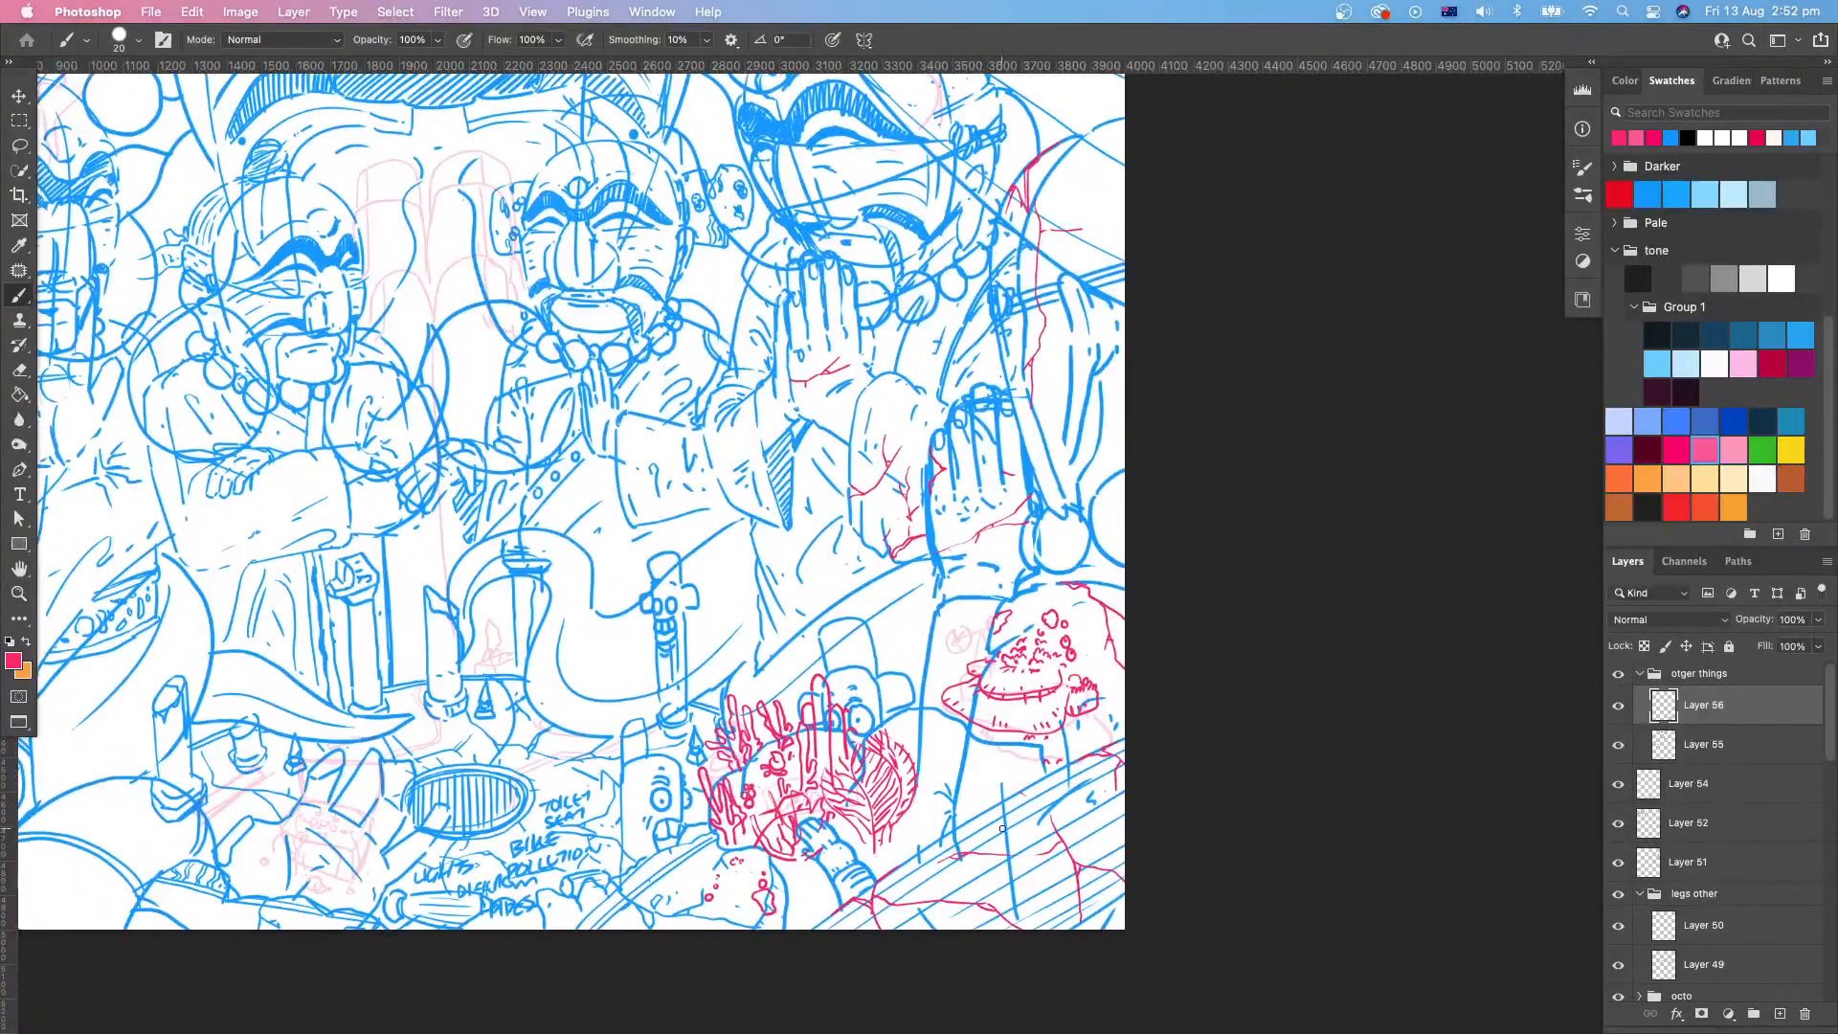
pyautogui.scroll(-3, 1002, 829)
pyautogui.hscroll(-2, 1003, 829)
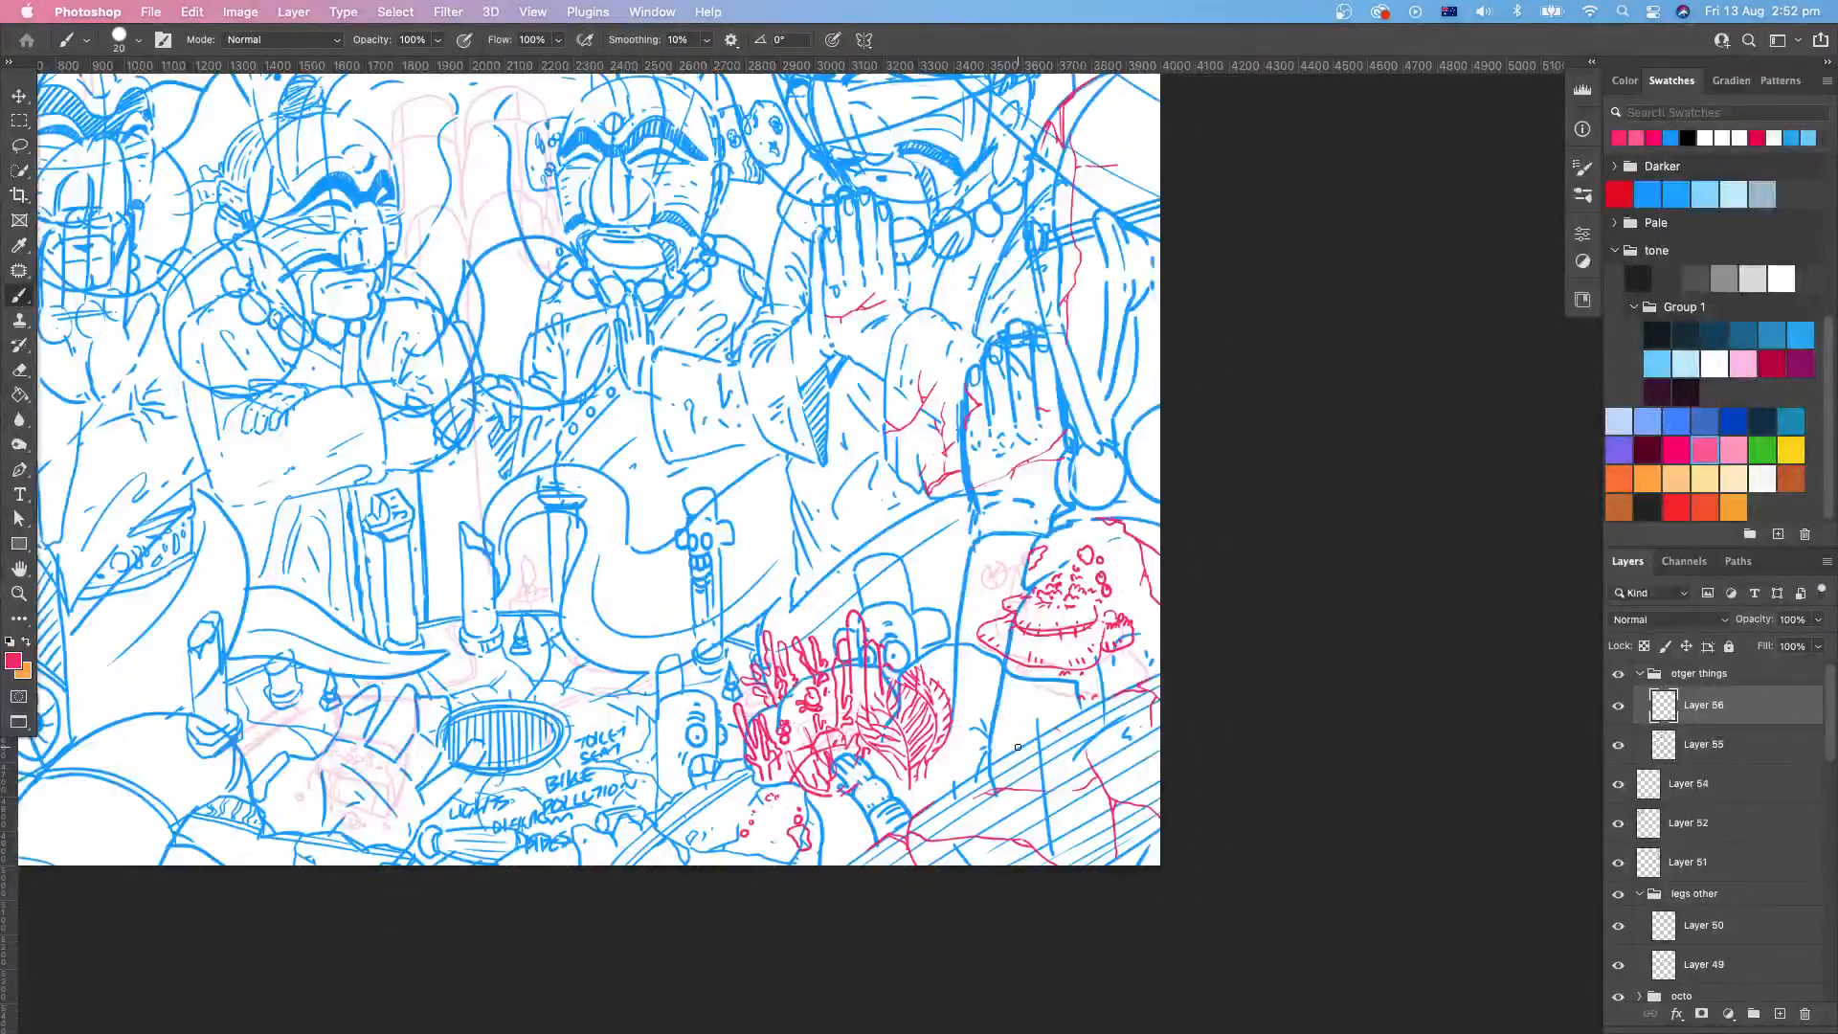
pyautogui.moveTo(1008, 754)
pyautogui.mouseDown()
pyautogui.moveTo(1000, 666)
pyautogui.moveTo(1019, 747)
pyautogui.moveTo(1027, 710)
pyautogui.mouseUp()
pyautogui.moveTo(1042, 617); pyautogui.dragTo(1051, 727)
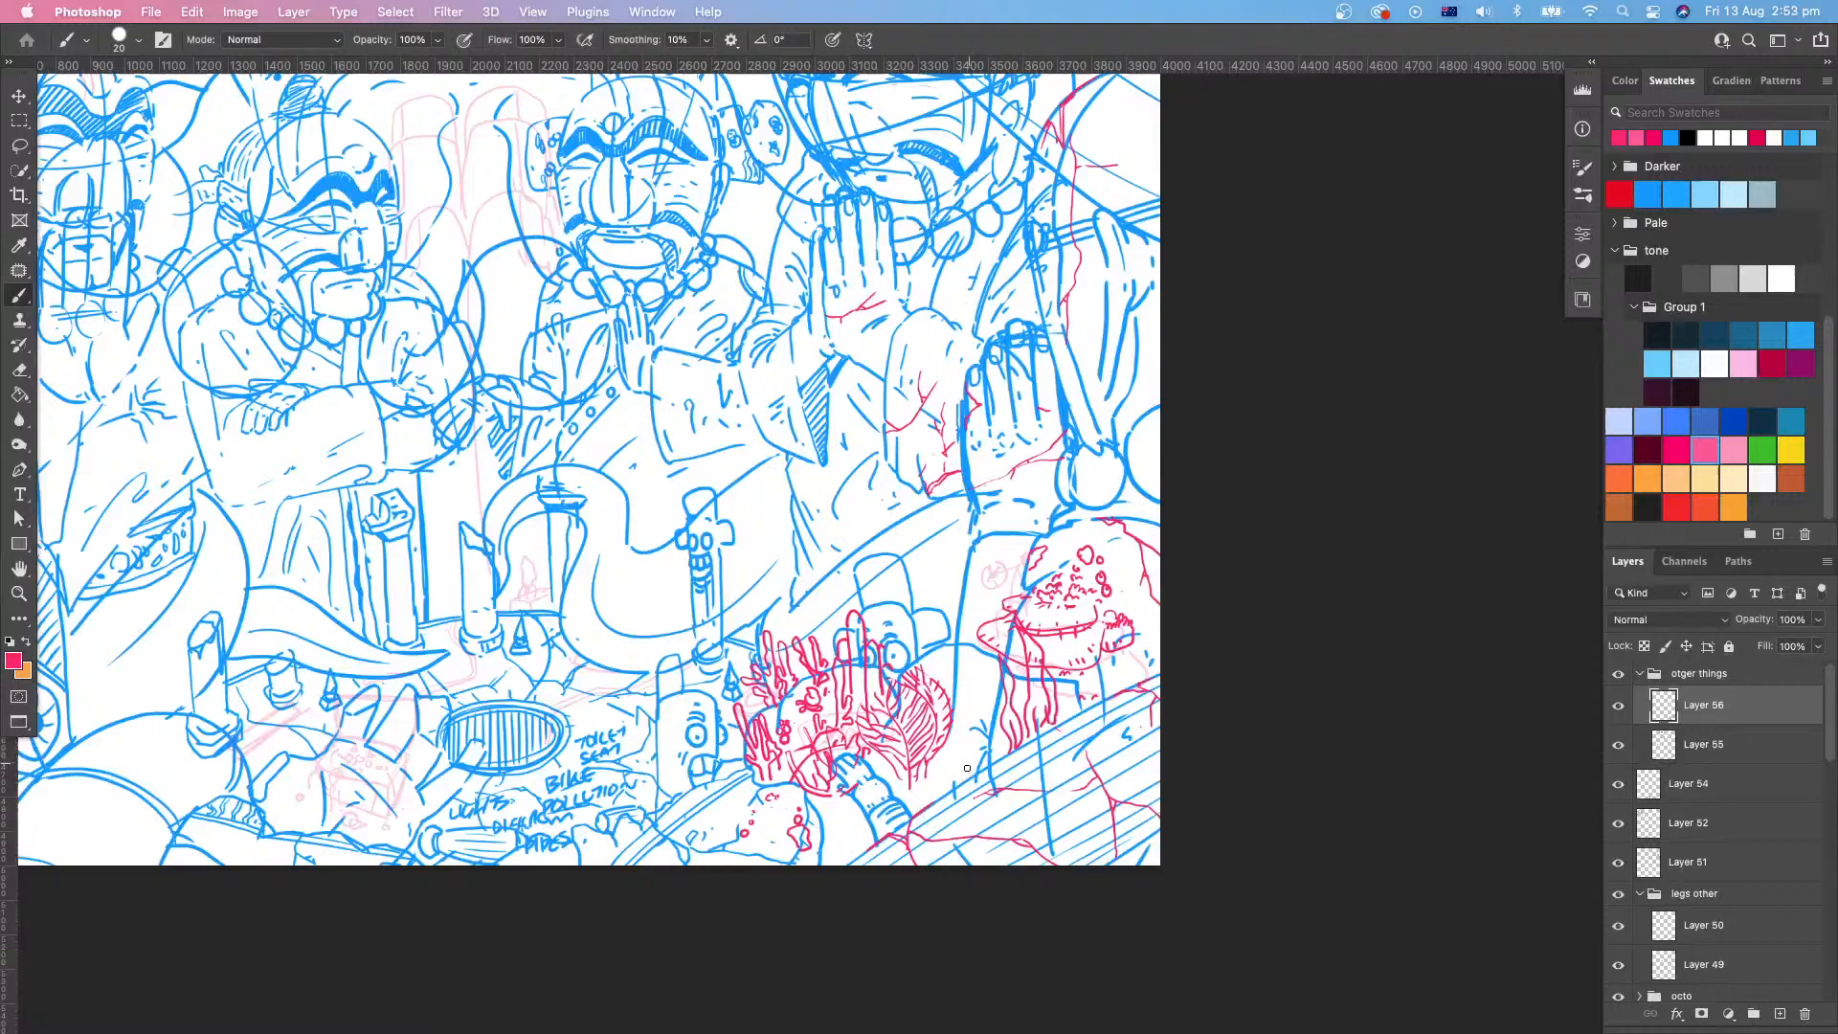
# Step: Extend the wavy seaweed strands across the gap between the fan-shaped plant and the disc-shaped coral
pyautogui.moveTo(957, 649); pyautogui.dragTo(984, 771)
pyautogui.hscroll(-3, 984, 771)
pyautogui.scroll(-1, 985, 771)
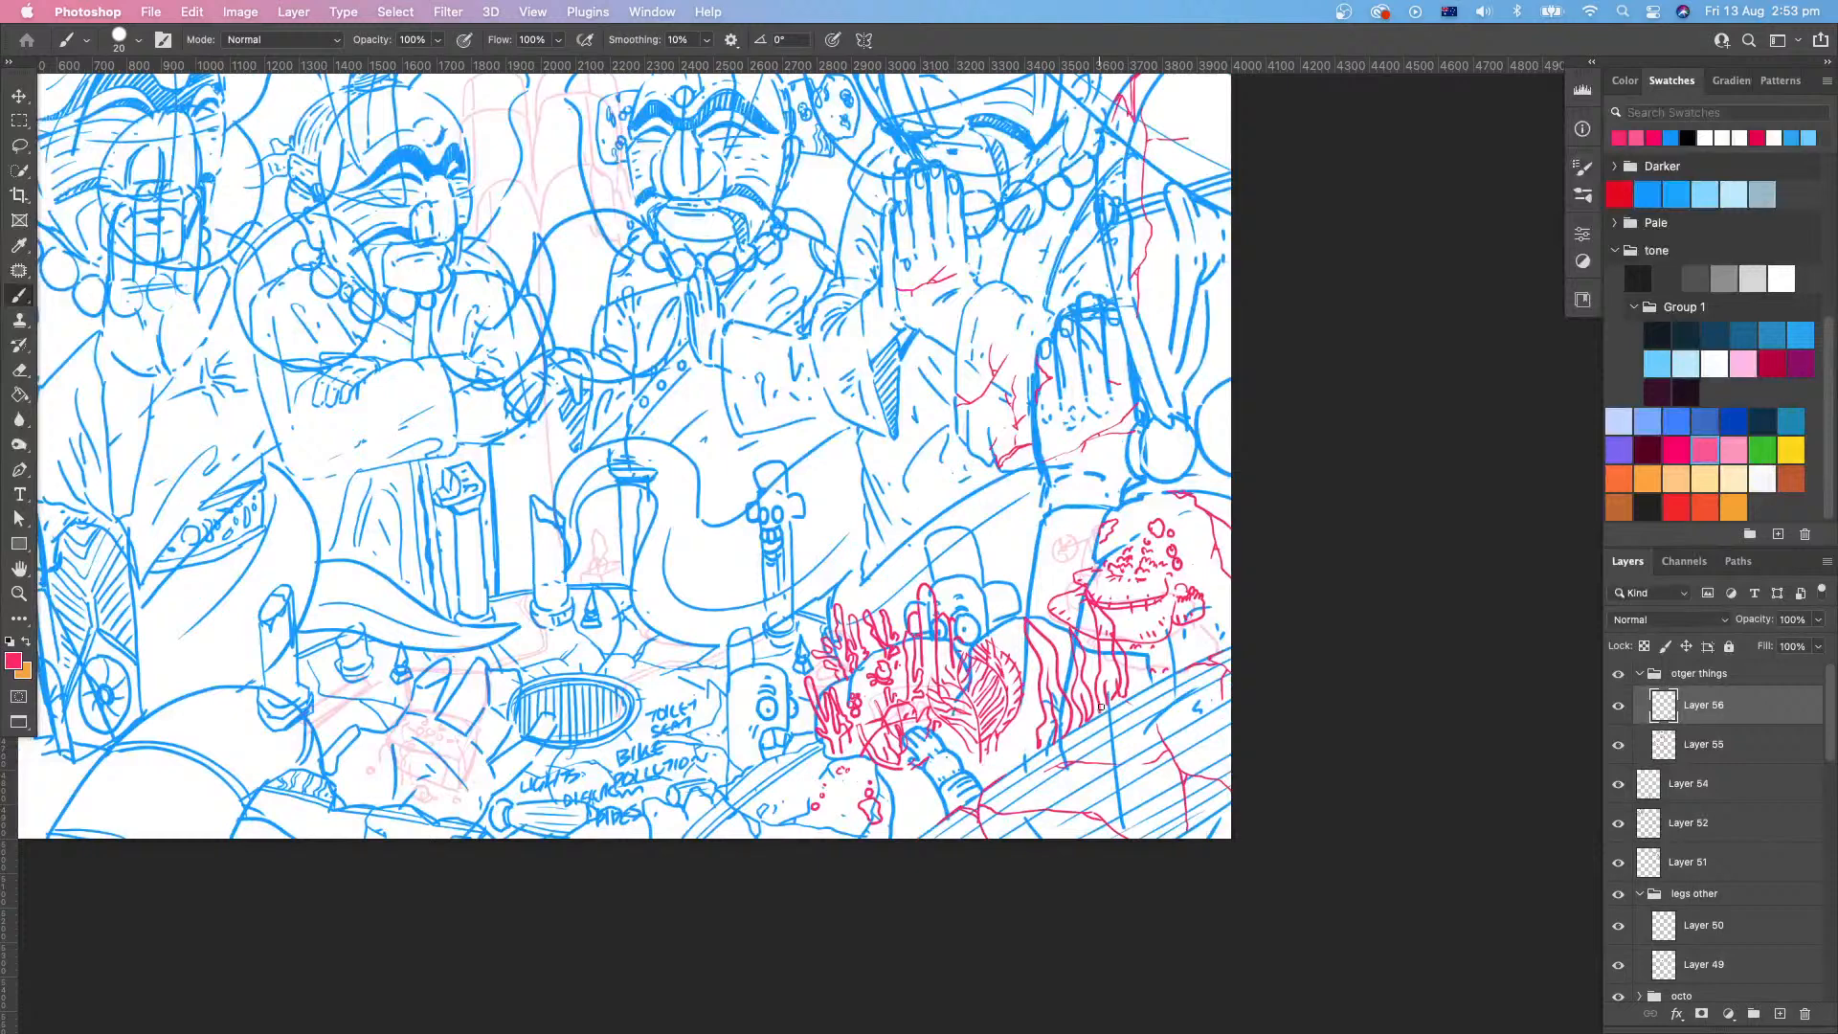
pyautogui.moveTo(1114, 674)
pyautogui.mouseDown()
pyautogui.moveTo(1130, 696)
pyautogui.moveTo(1106, 718)
pyautogui.mouseUp()
pyautogui.scroll(3, 1001, 727)
pyautogui.hscroll(1, 1001, 728)
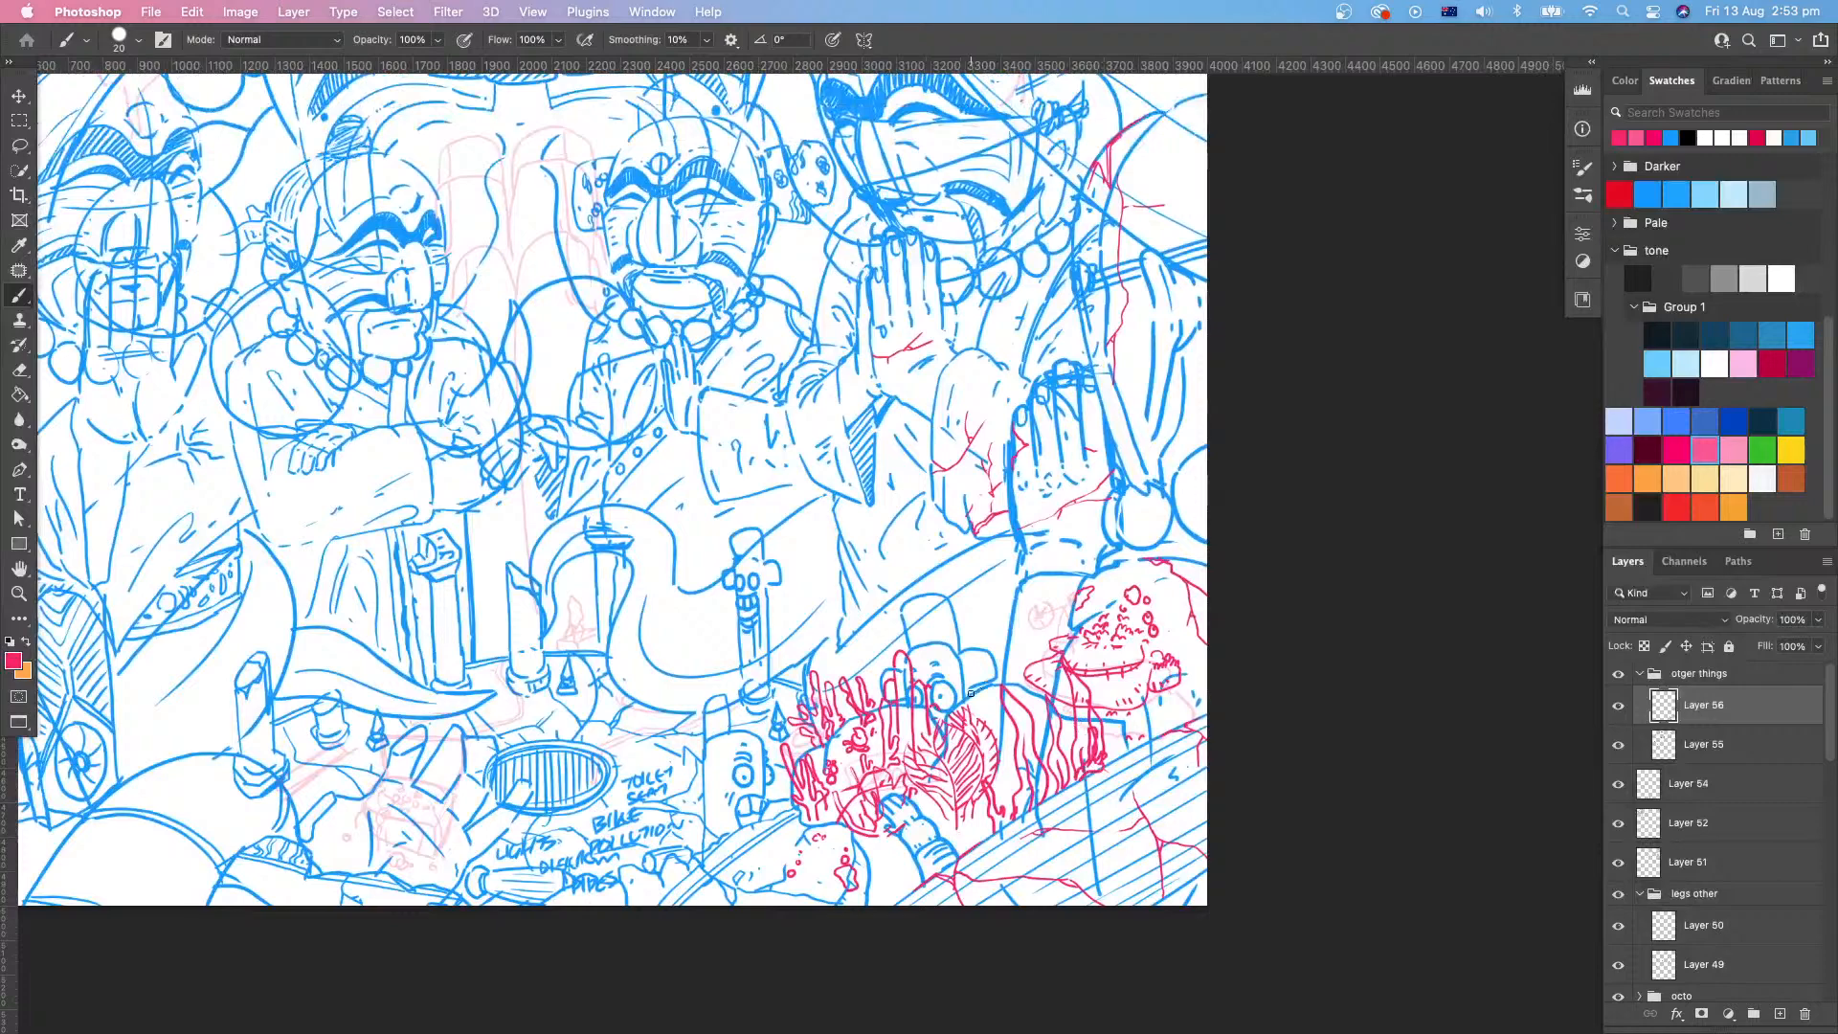
pyautogui.moveTo(992, 690); pyautogui.dragTo(1054, 699)
# Step: Collapse the otger things group and examine the whole composition, then the coral cluster in the lower right of the drawing
pyautogui.press('z')
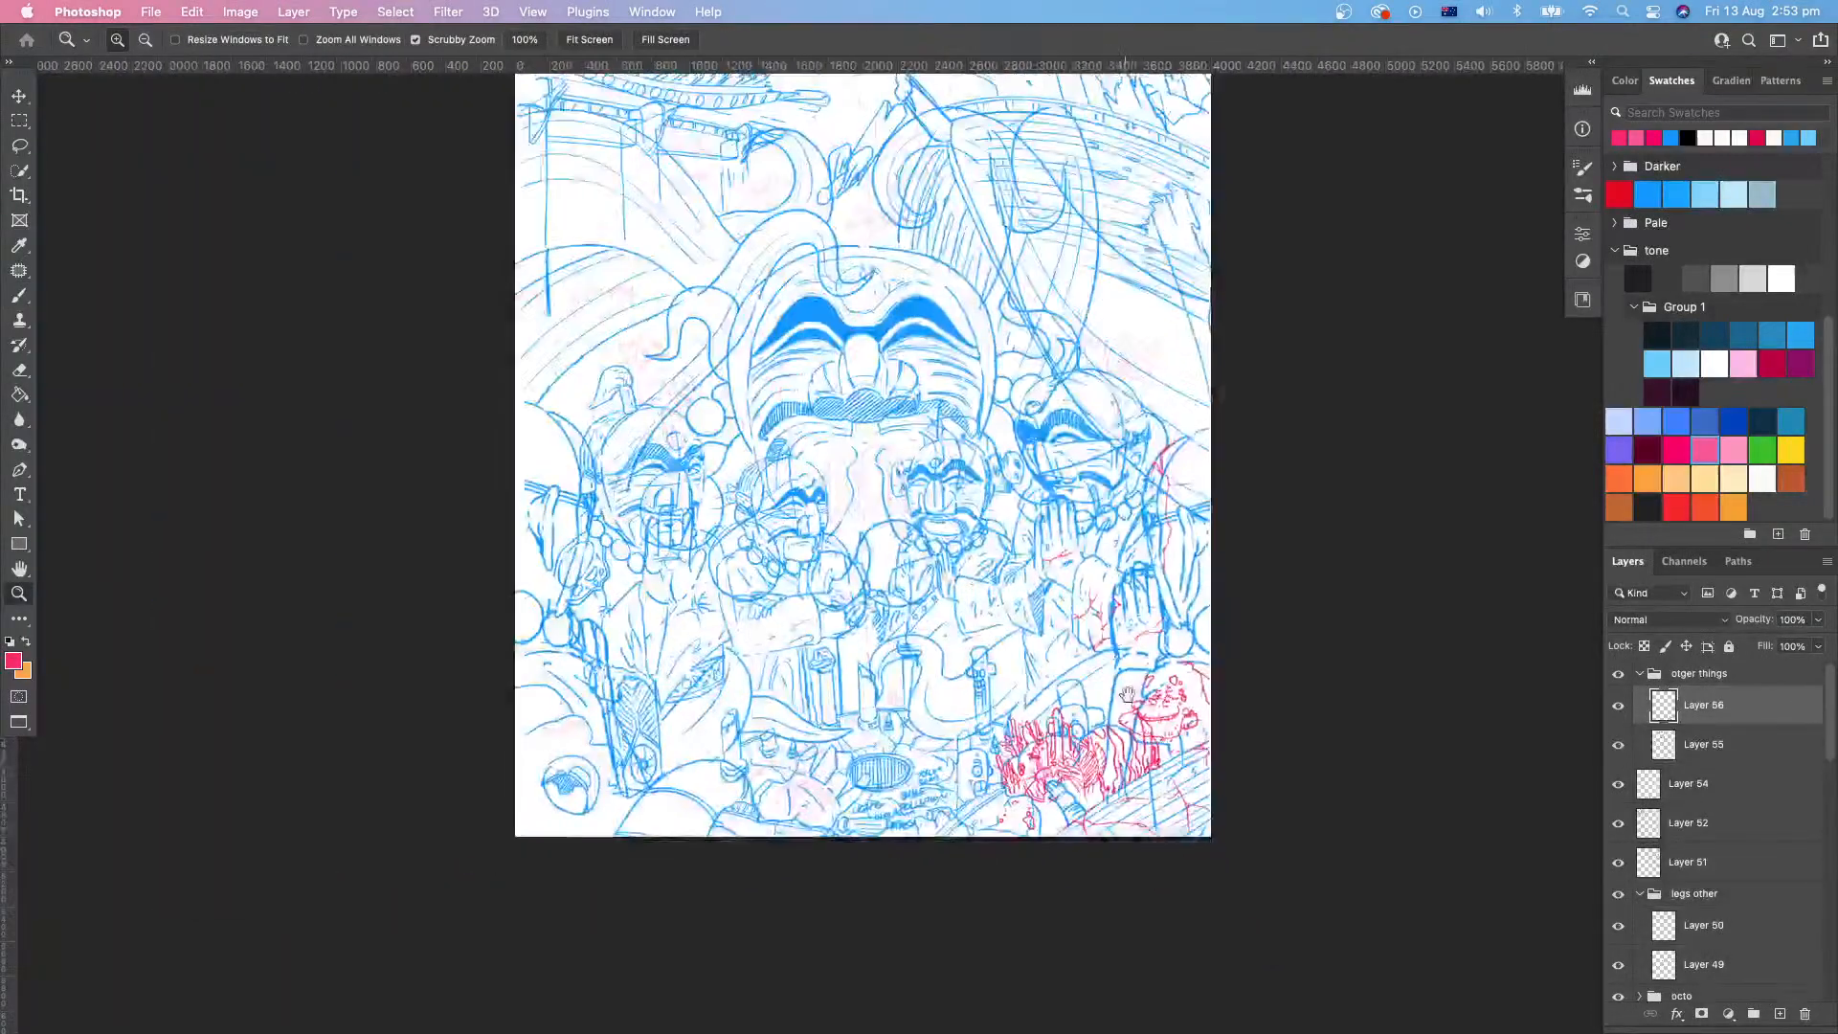
pyautogui.moveTo(1089, 610); pyautogui.dragTo(1109, 759)
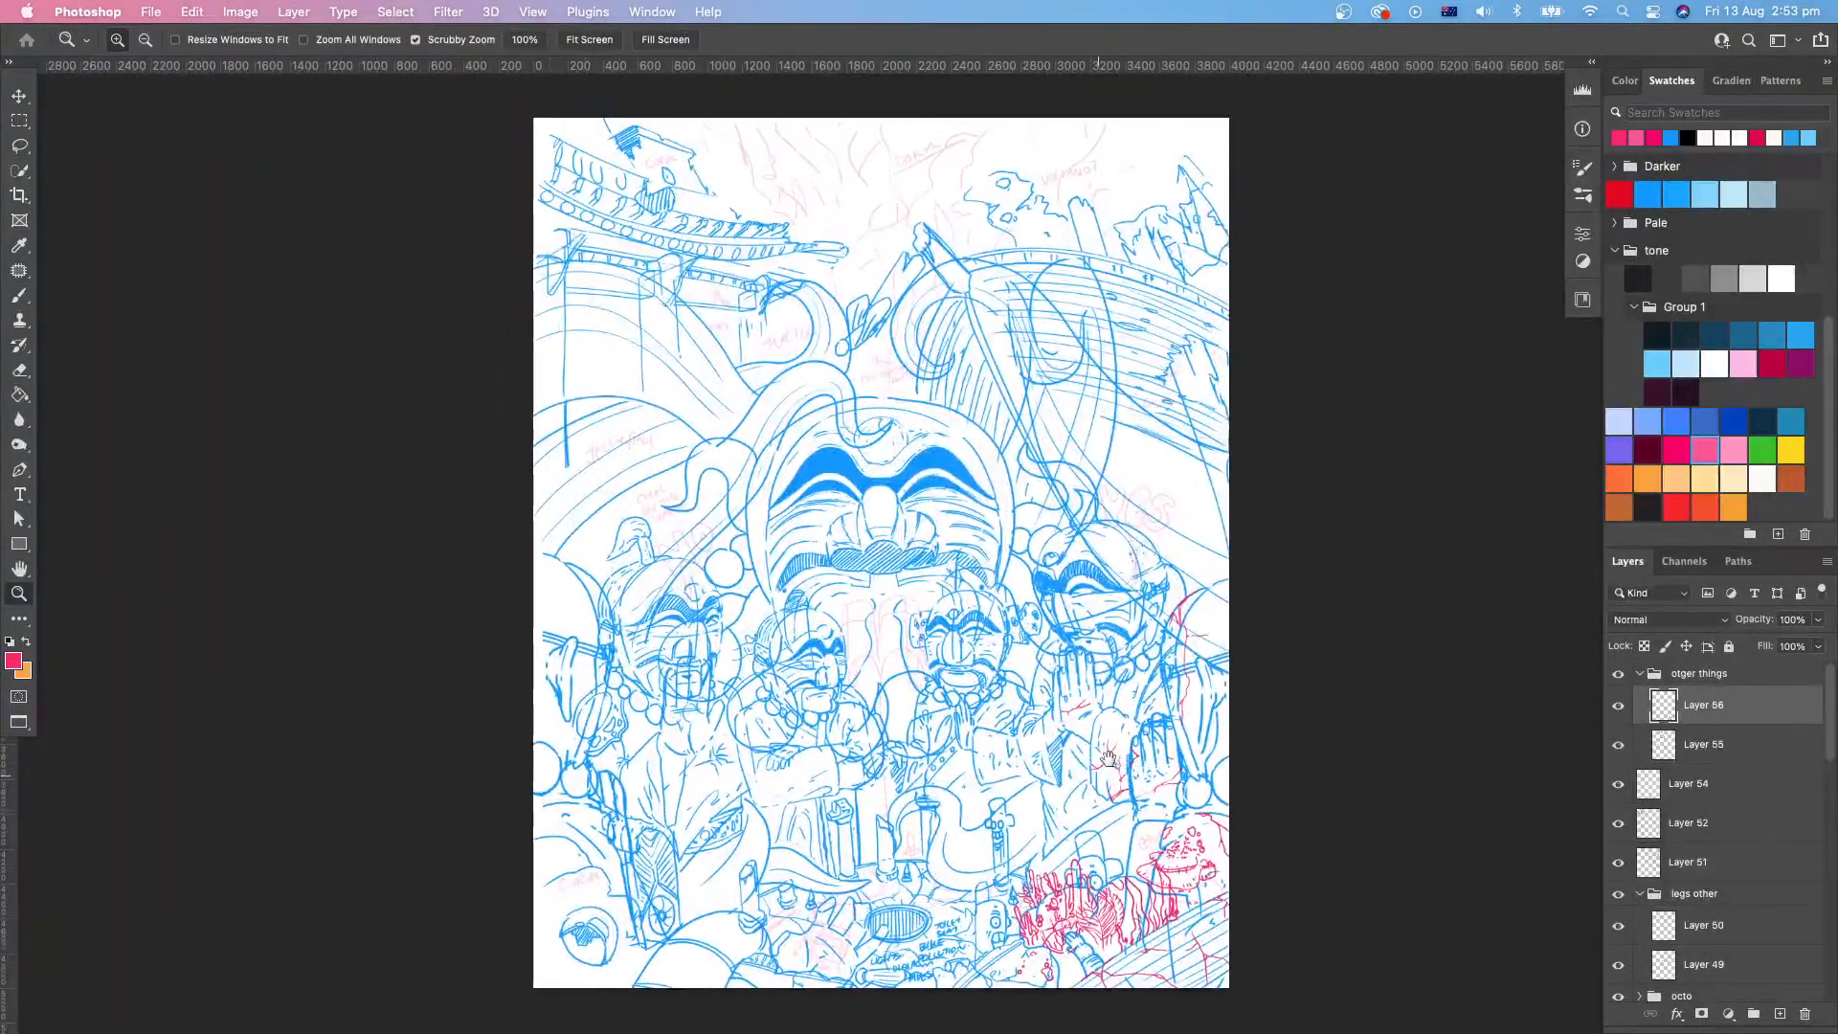
pyautogui.click(1640, 673)
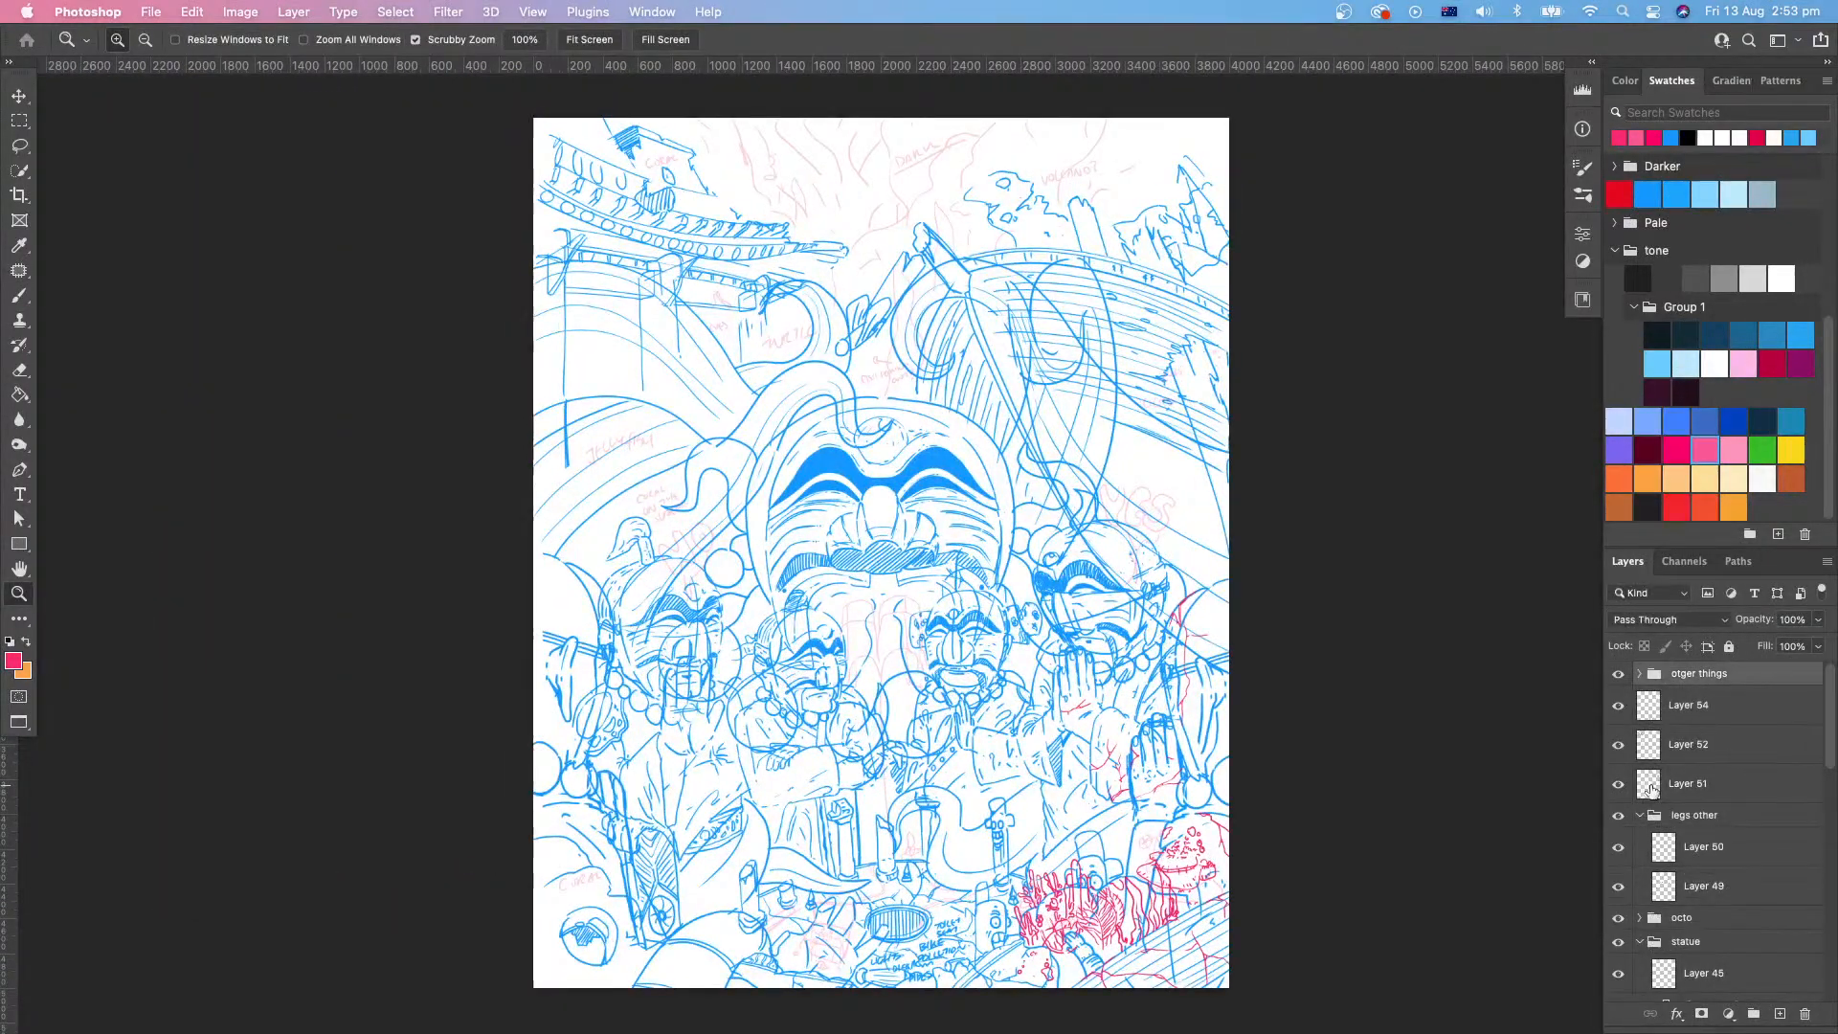
pyautogui.moveTo(1030, 736); pyautogui.dragTo(998, 766)
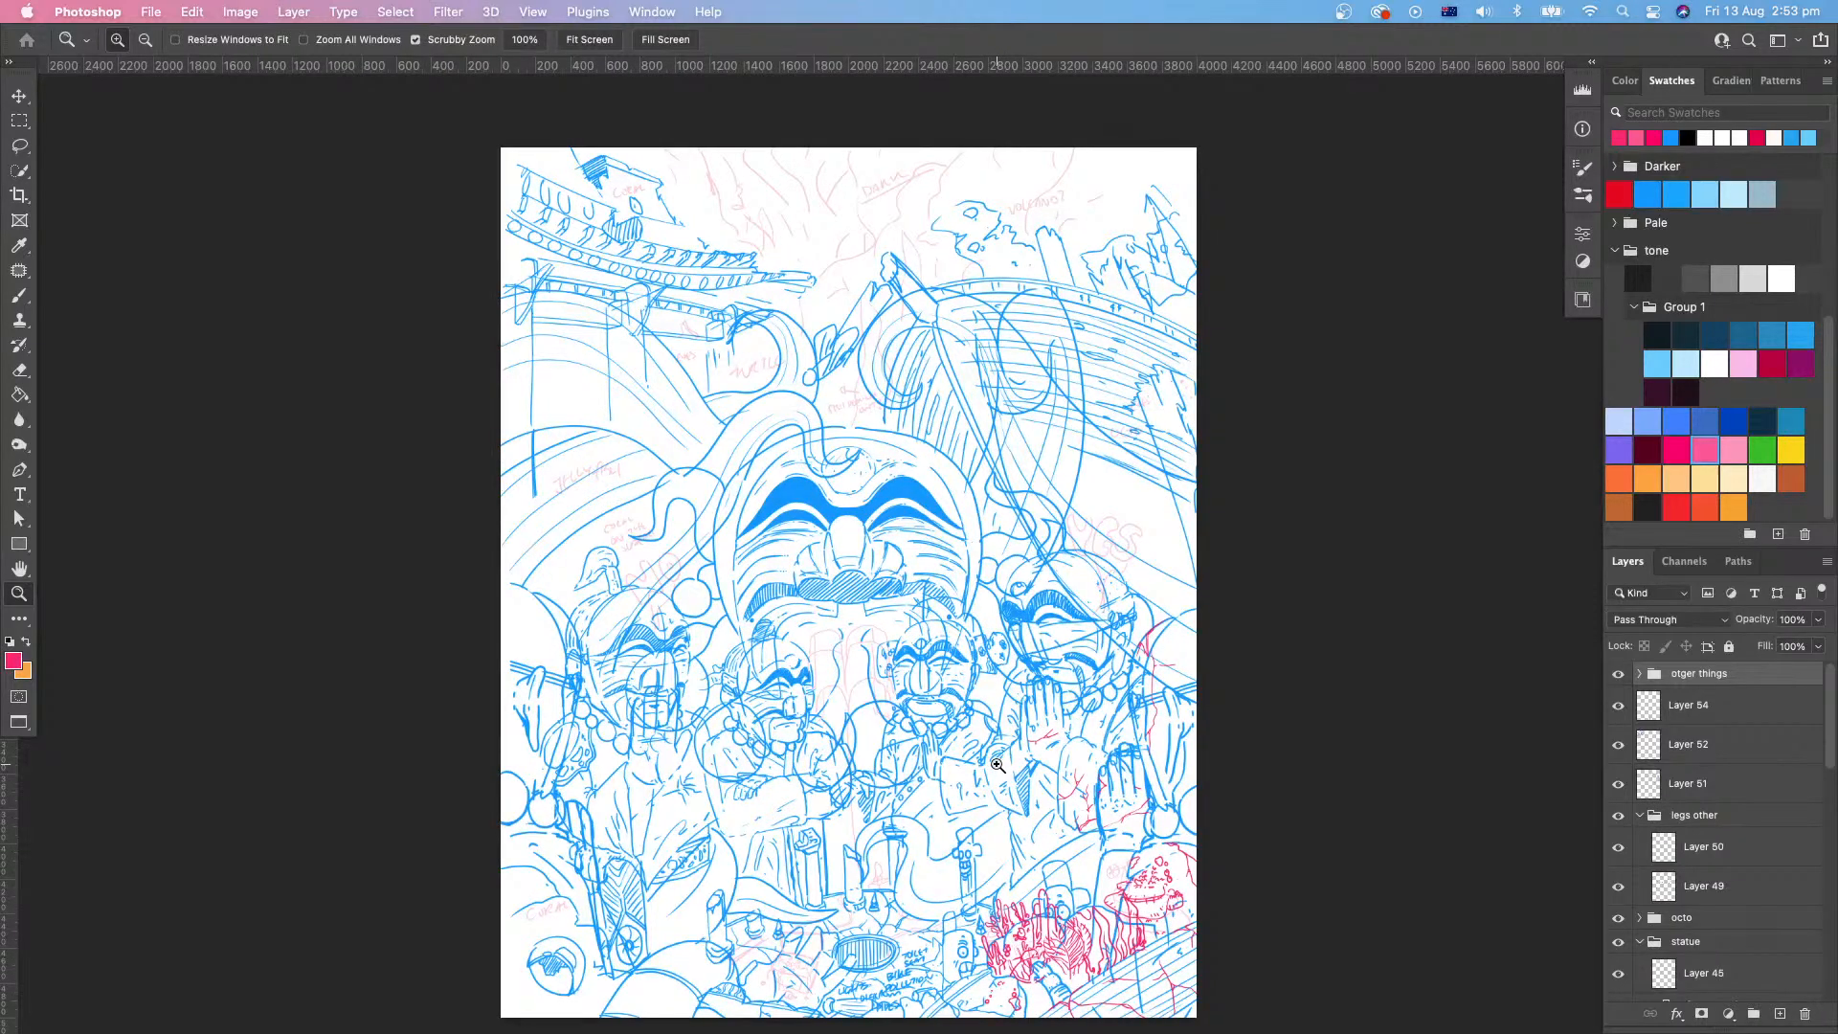
pyautogui.moveTo(1832, 723)
pyautogui.mouseDown()
pyautogui.moveTo(1836, 761)
pyautogui.moveTo(1836, 708)
pyautogui.mouseUp()
pyautogui.moveTo(1100, 784); pyautogui.dragTo(1381, 651)
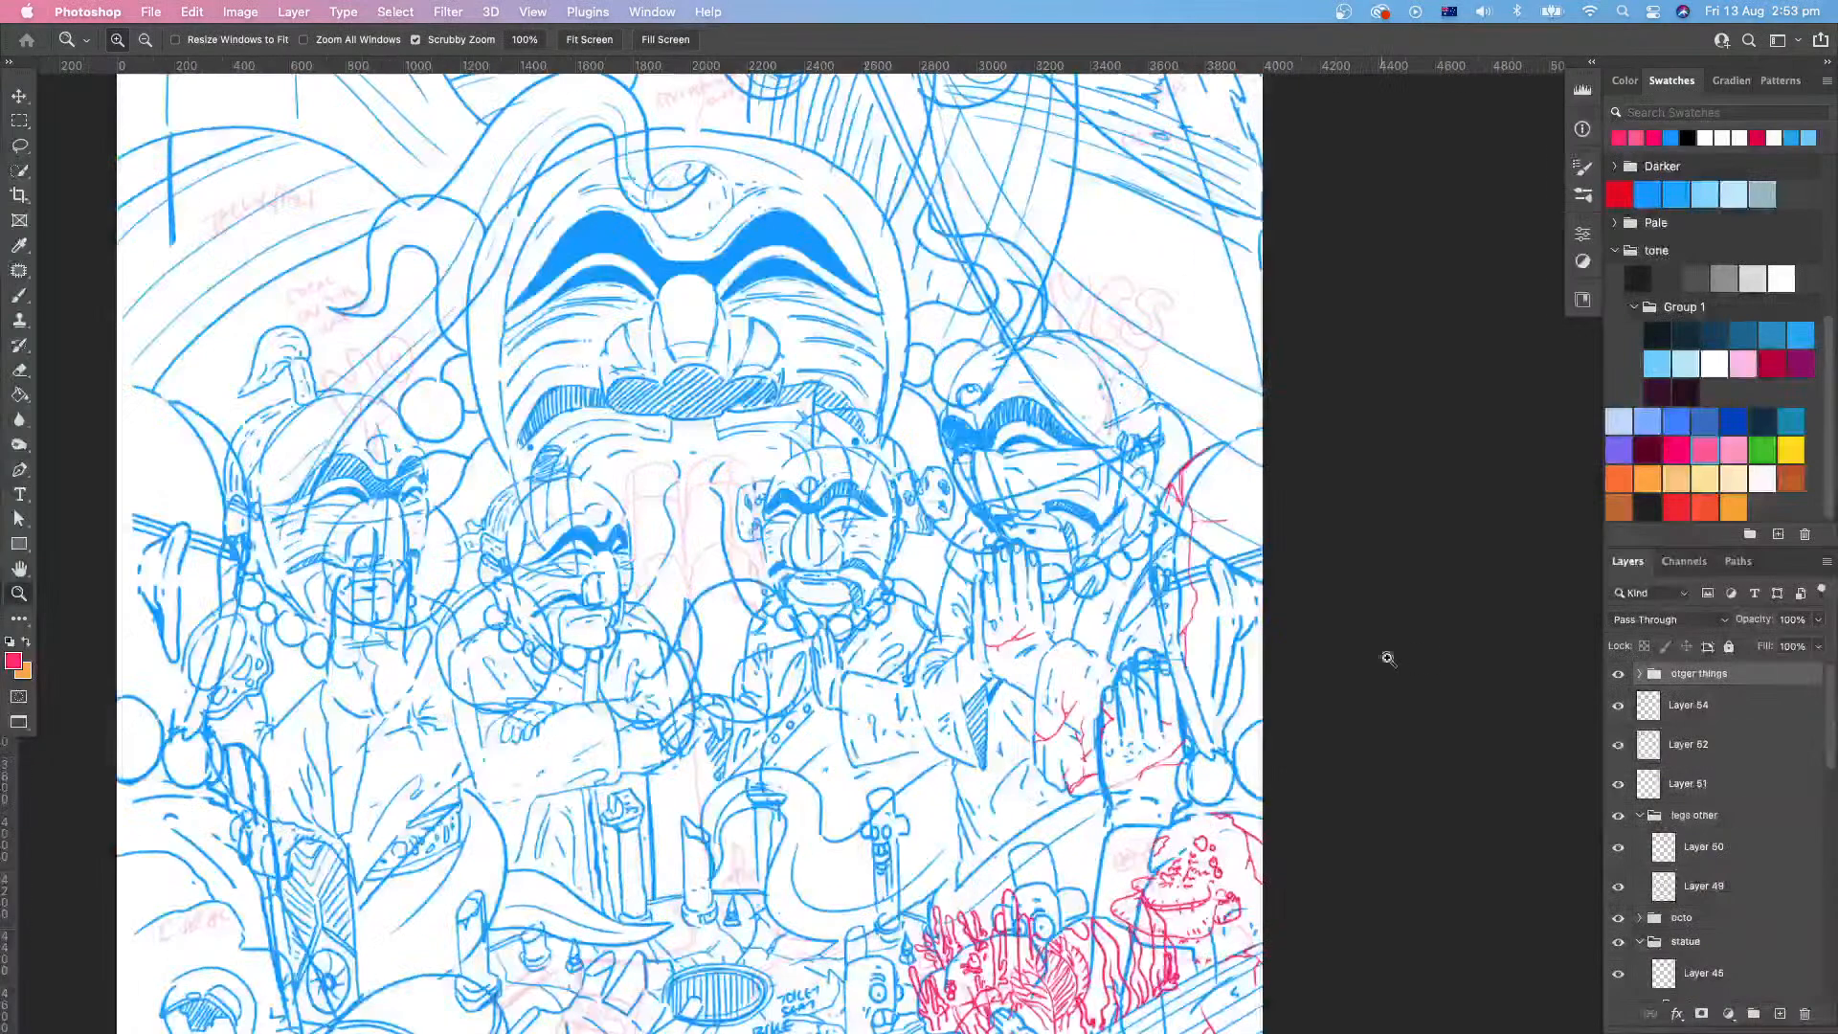
pyautogui.moveTo(1100, 905); pyautogui.dragTo(1127, 699)
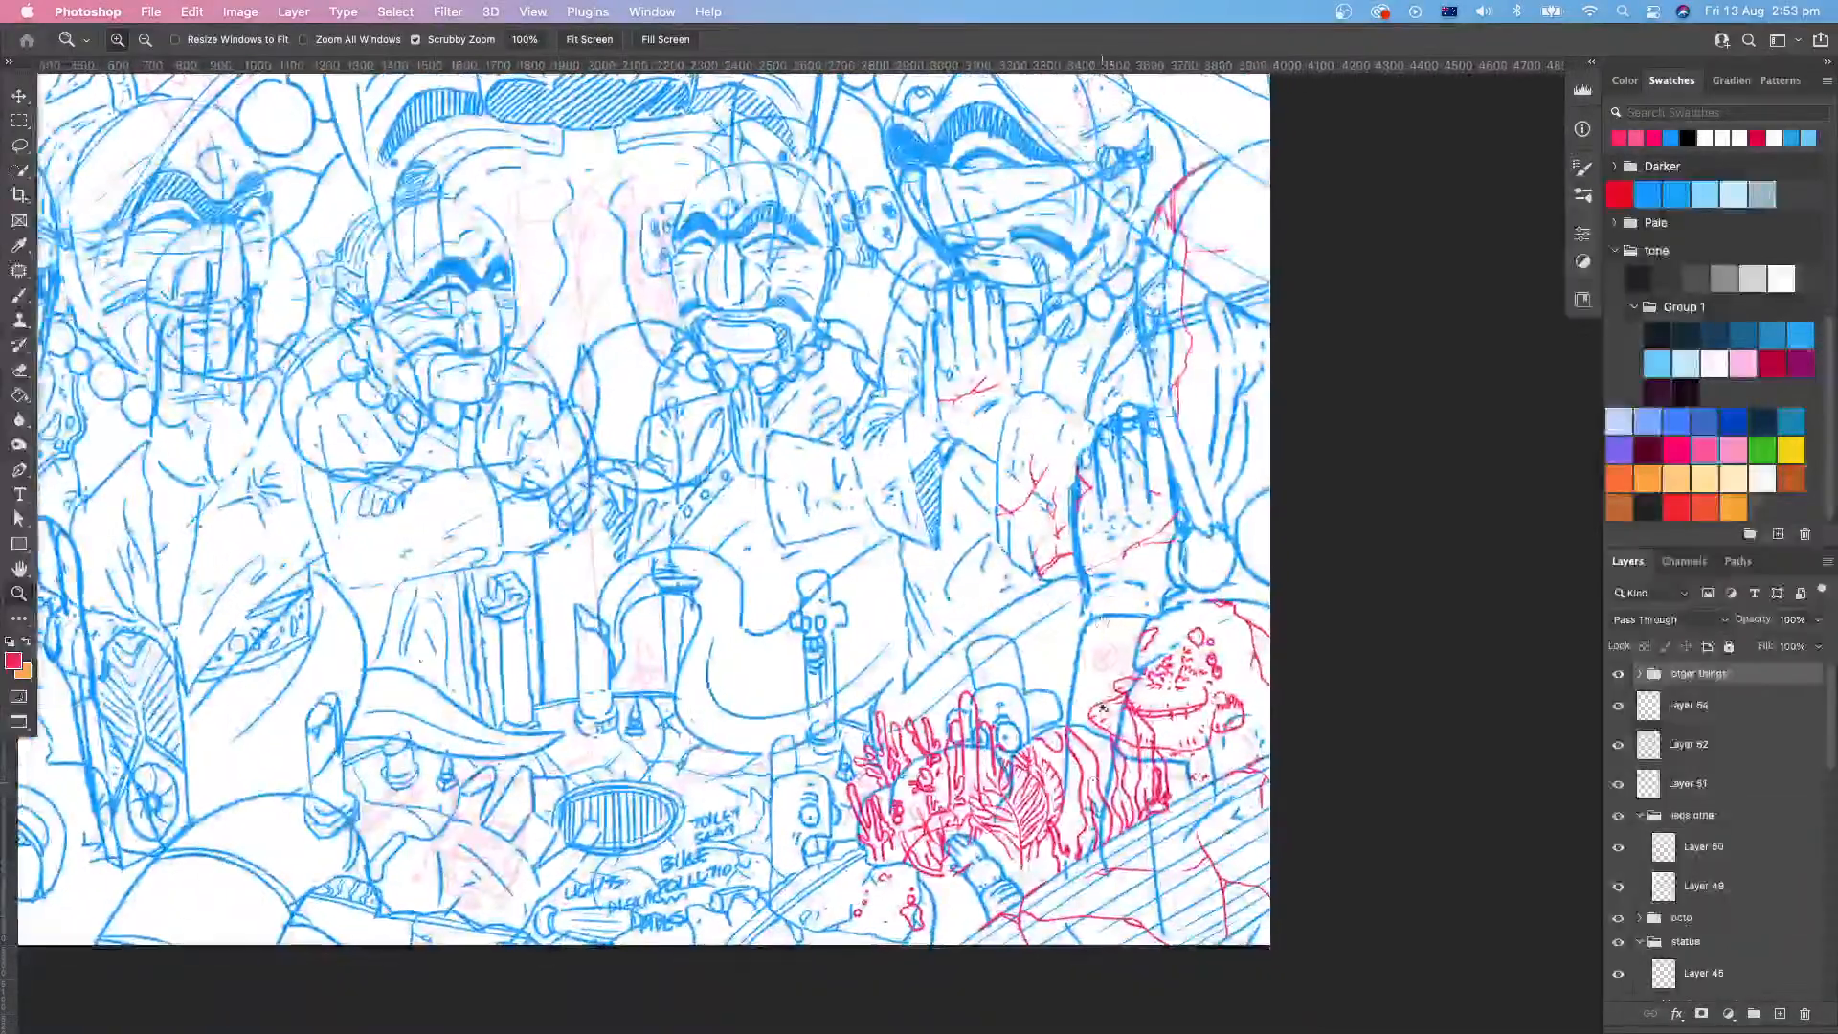
pyautogui.moveTo(1086, 834); pyautogui.dragTo(1106, 799)
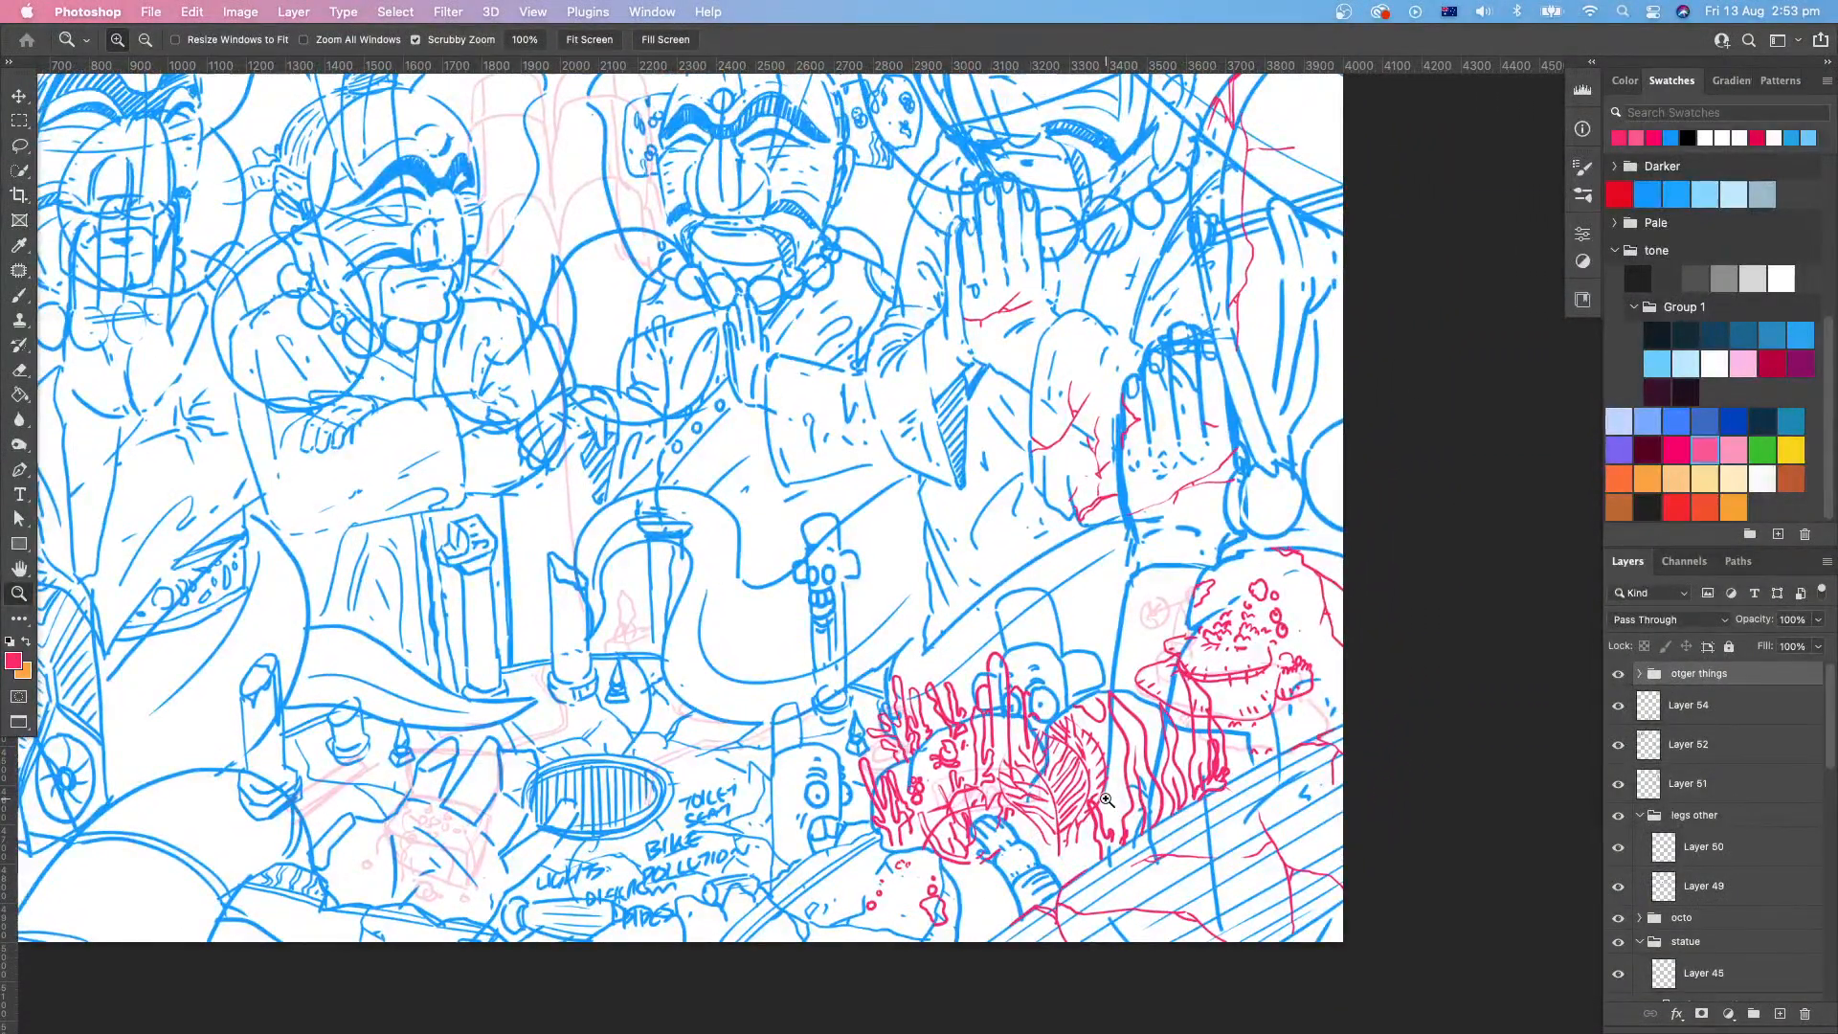
pyautogui.moveTo(955, 630)
pyautogui.mouseDown()
pyautogui.moveTo(894, 701)
pyautogui.moveTo(1232, 591)
pyautogui.mouseUp()
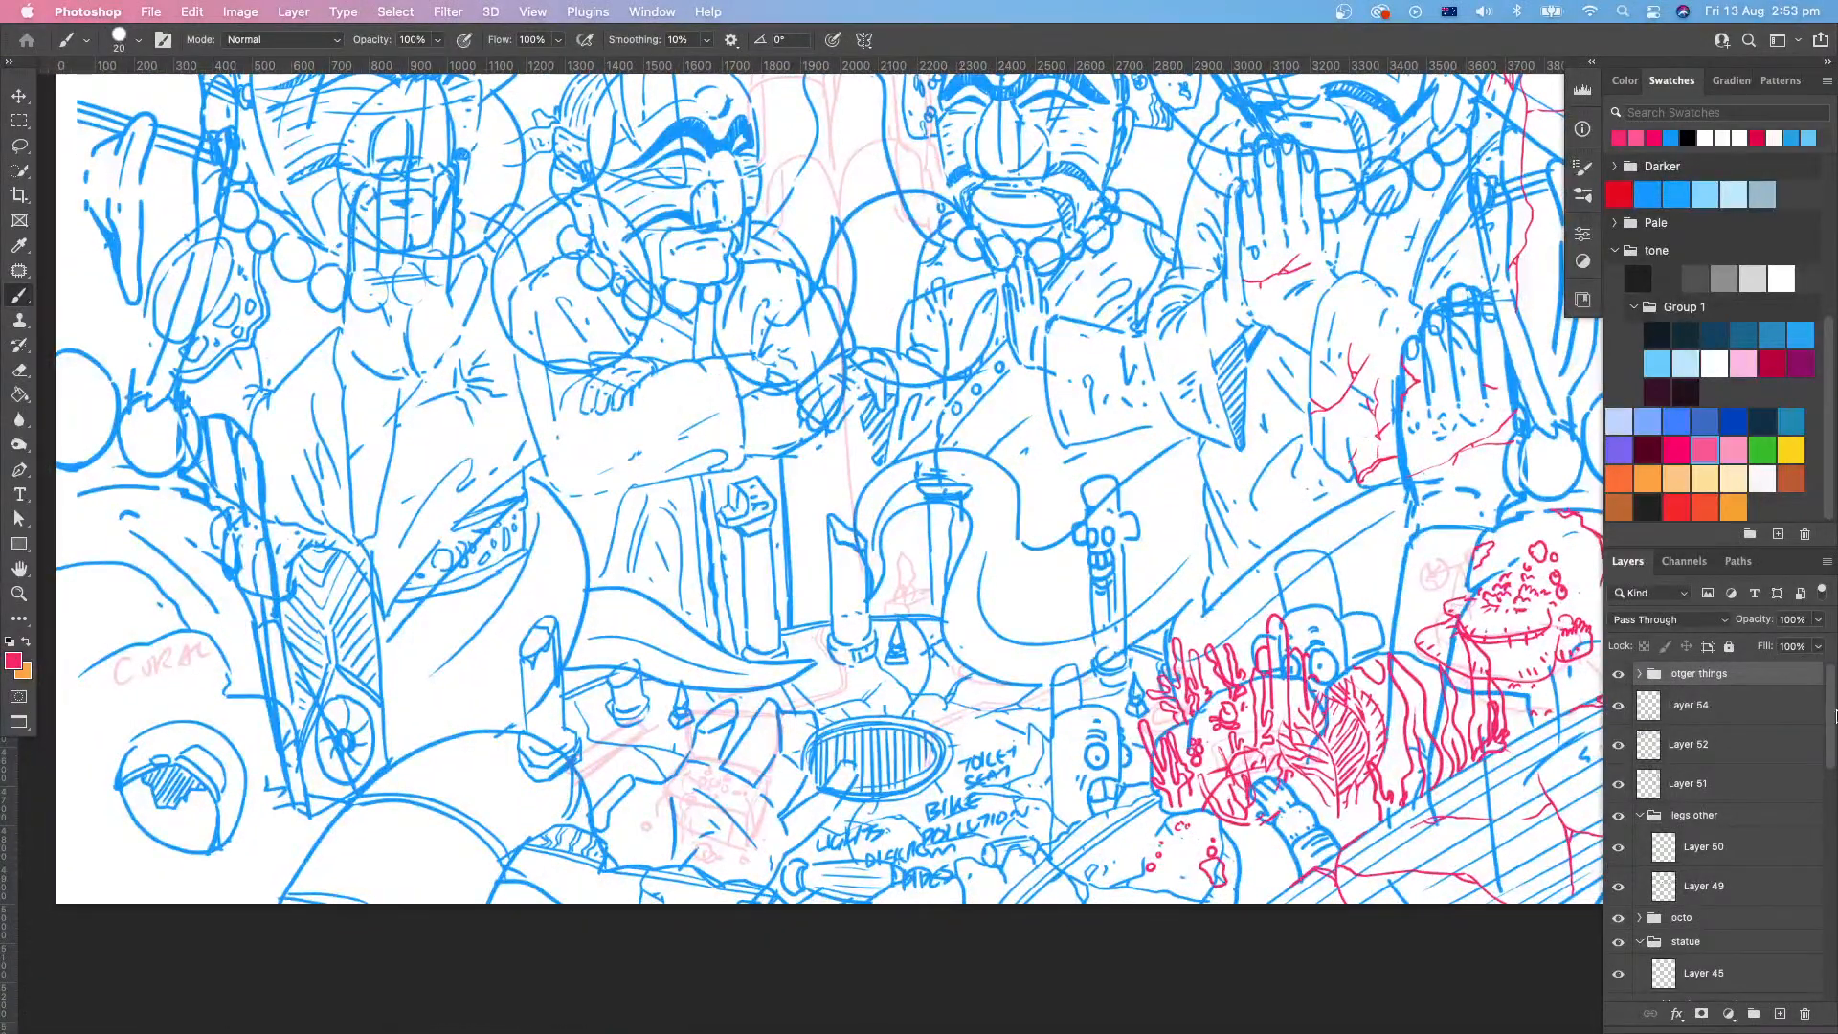
# Step: Make Layer 56 active again and draw an uneven double line from the oval grate to the base of the totem pillar
pyautogui.click(1774, 713)
pyautogui.click(1639, 674)
pyautogui.click(1737, 709)
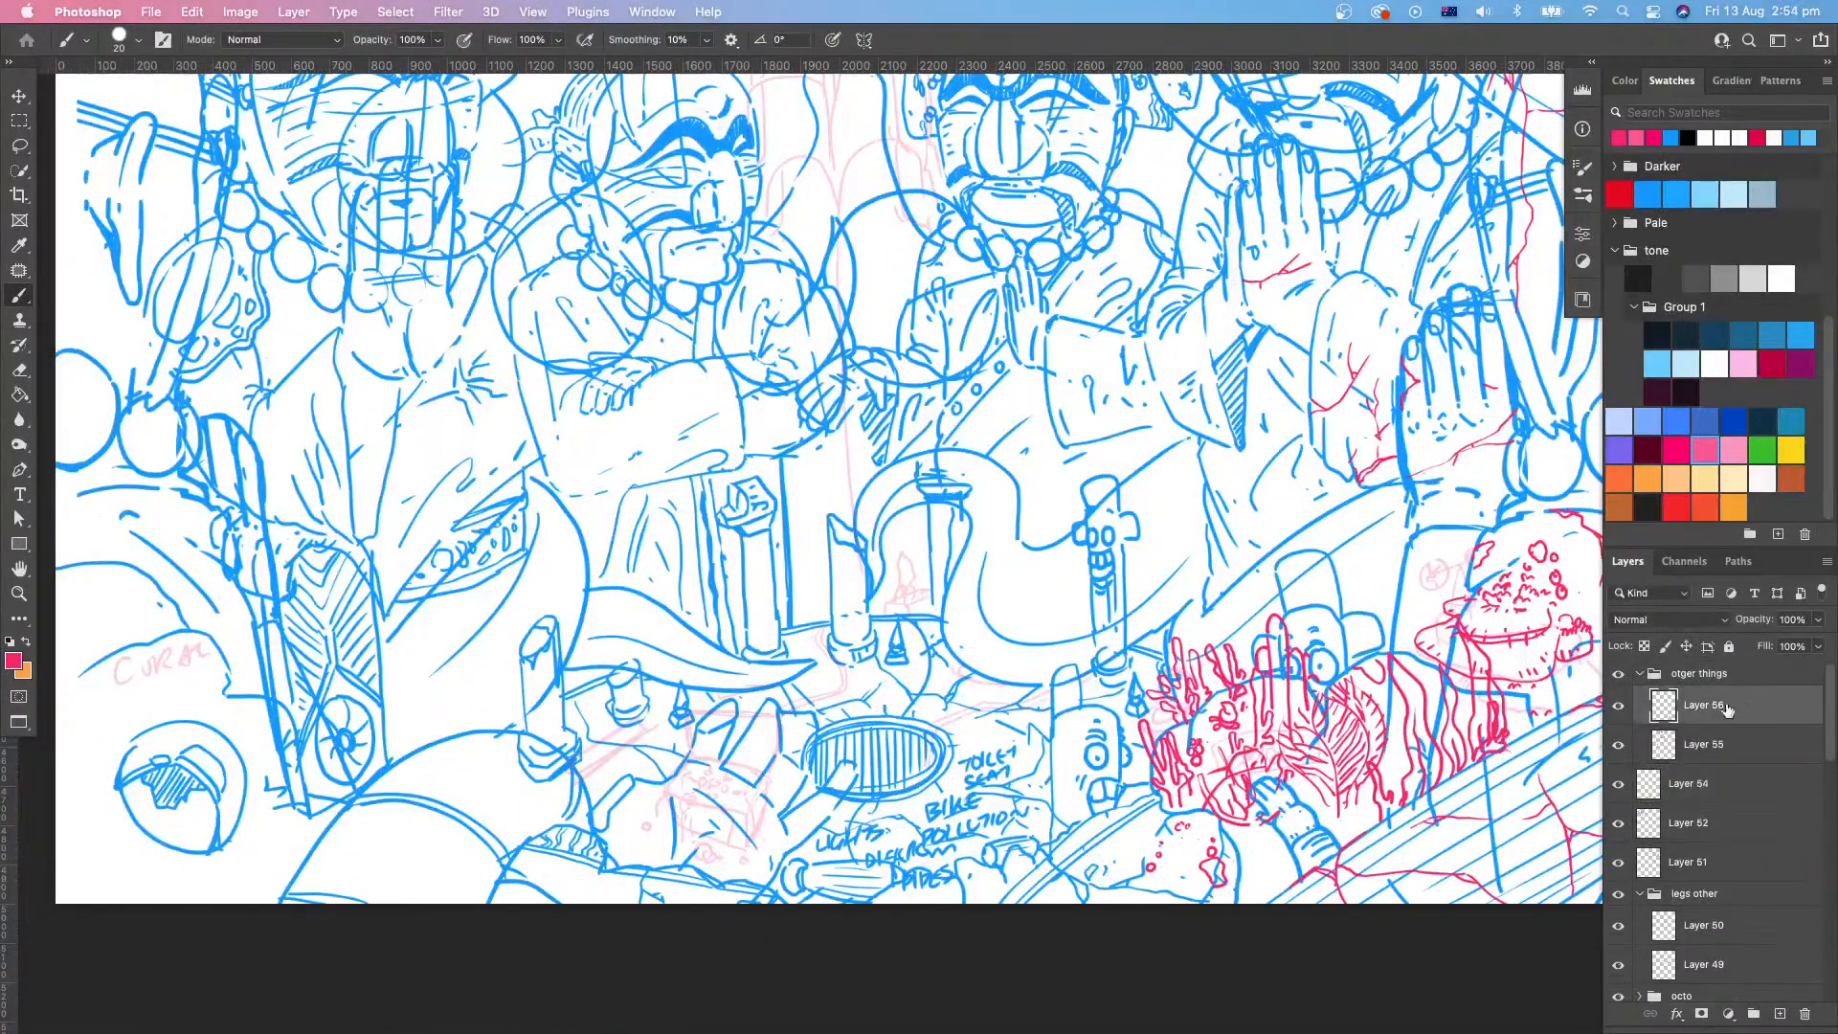
pyautogui.moveTo(936, 731)
pyautogui.mouseDown()
pyautogui.moveTo(932, 770)
pyautogui.moveTo(1101, 673)
pyautogui.mouseUp()
pyautogui.moveTo(929, 729)
pyautogui.mouseDown()
pyautogui.moveTo(927, 771)
pyautogui.moveTo(936, 721)
pyautogui.moveTo(1087, 681)
pyautogui.mouseUp()
pyautogui.moveTo(937, 726); pyautogui.dragTo(959, 710)
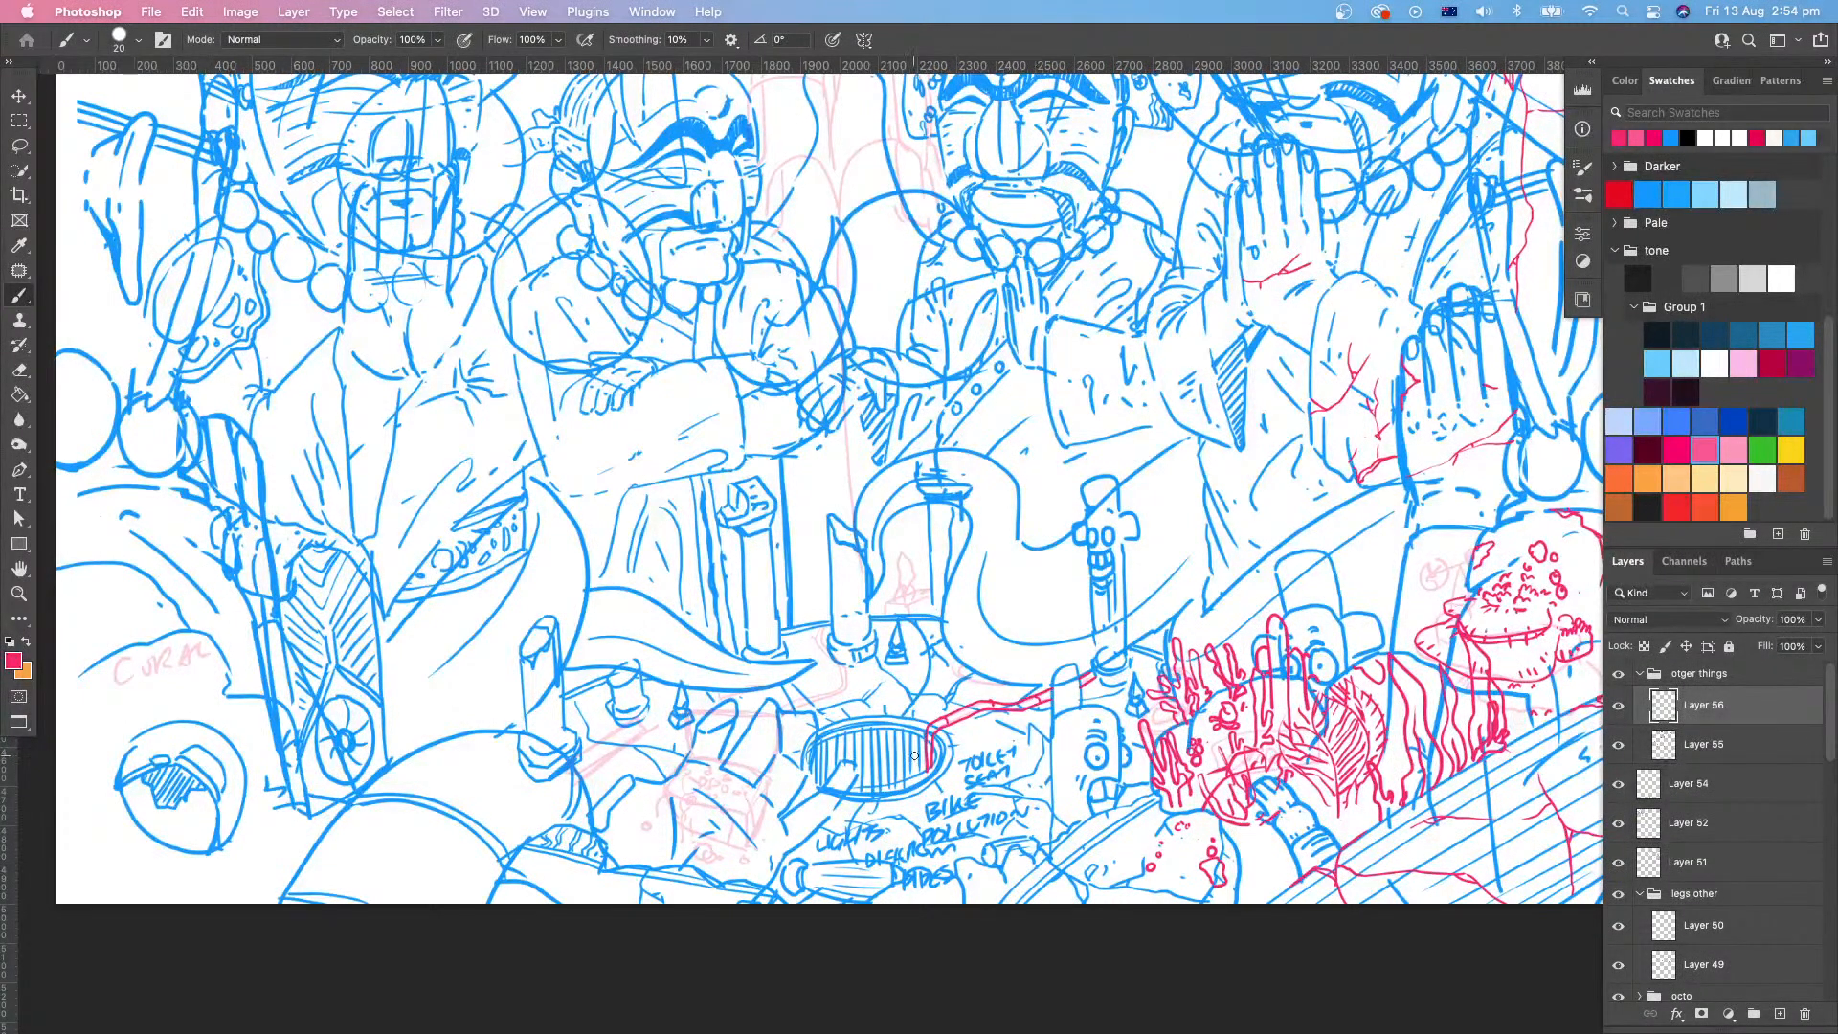
# Step: Draw a small coral lump with round growths at the drawing's lower edge, between the lower rock and the striped arm
pyautogui.hscroll(-2, 737, 735)
pyautogui.scroll(1, 737, 735)
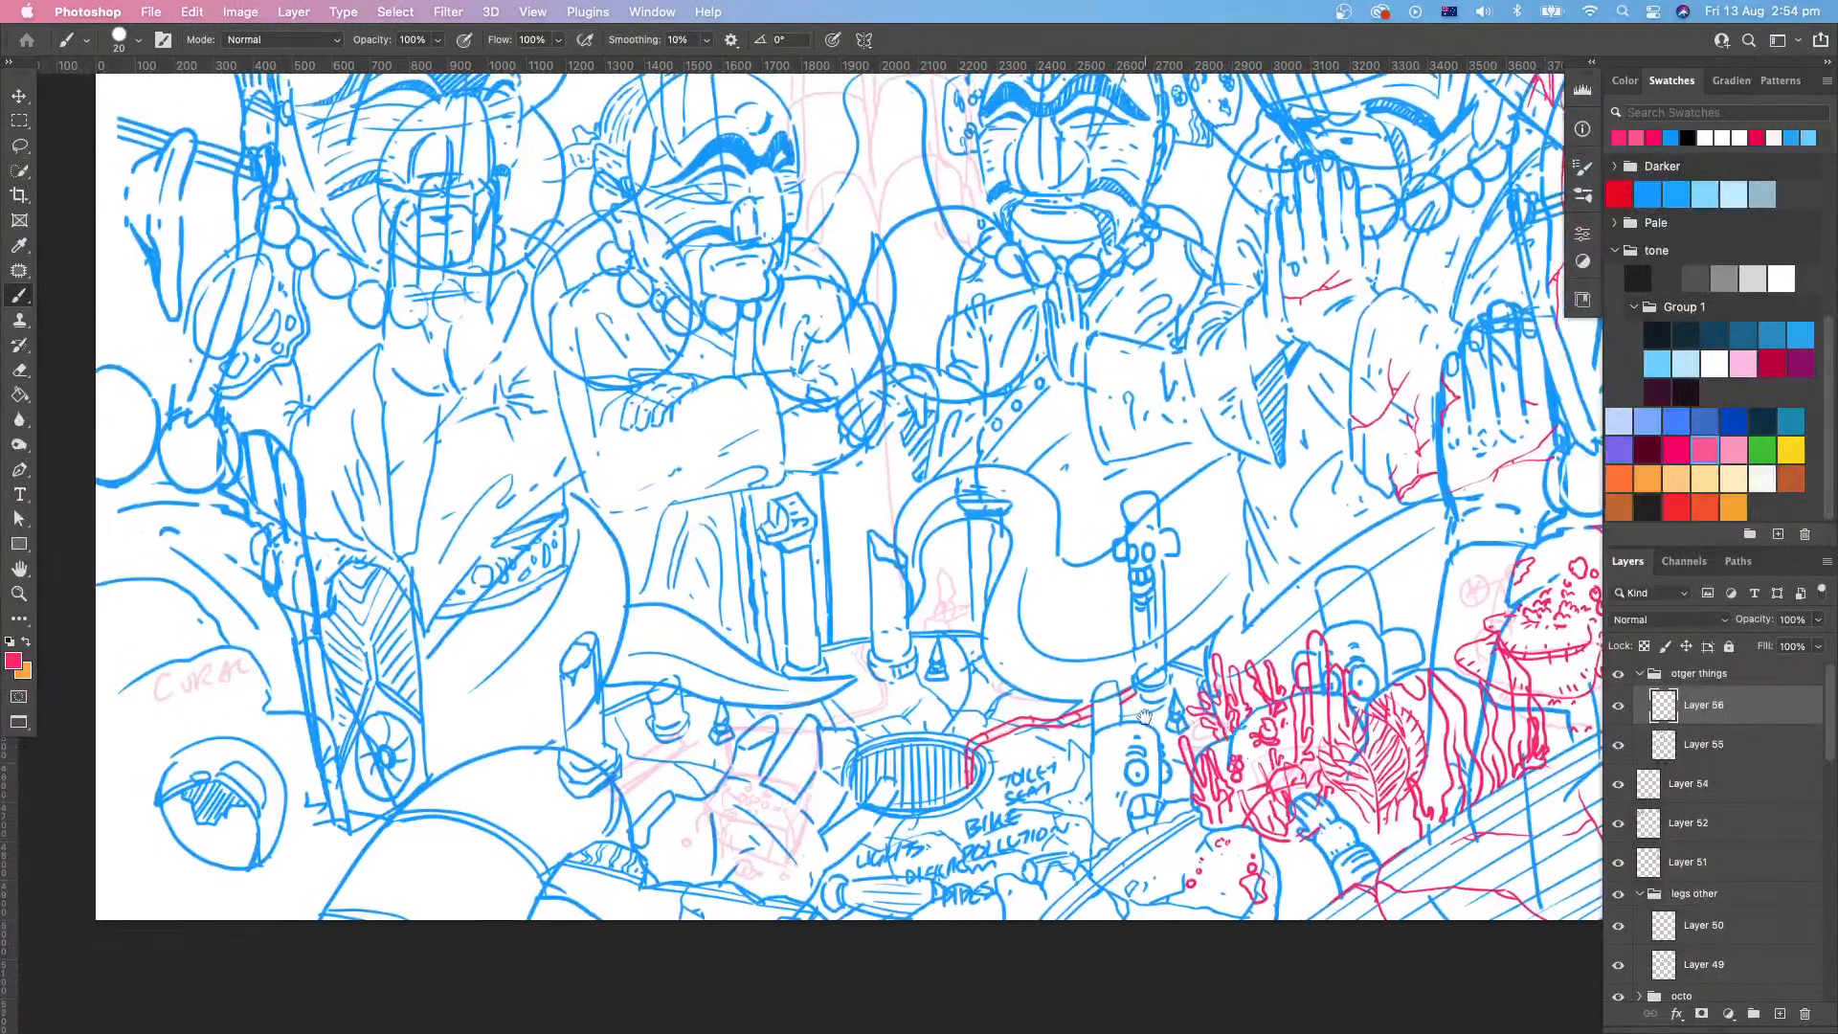
pyautogui.hscroll(4, 813, 787)
pyautogui.scroll(1, 814, 787)
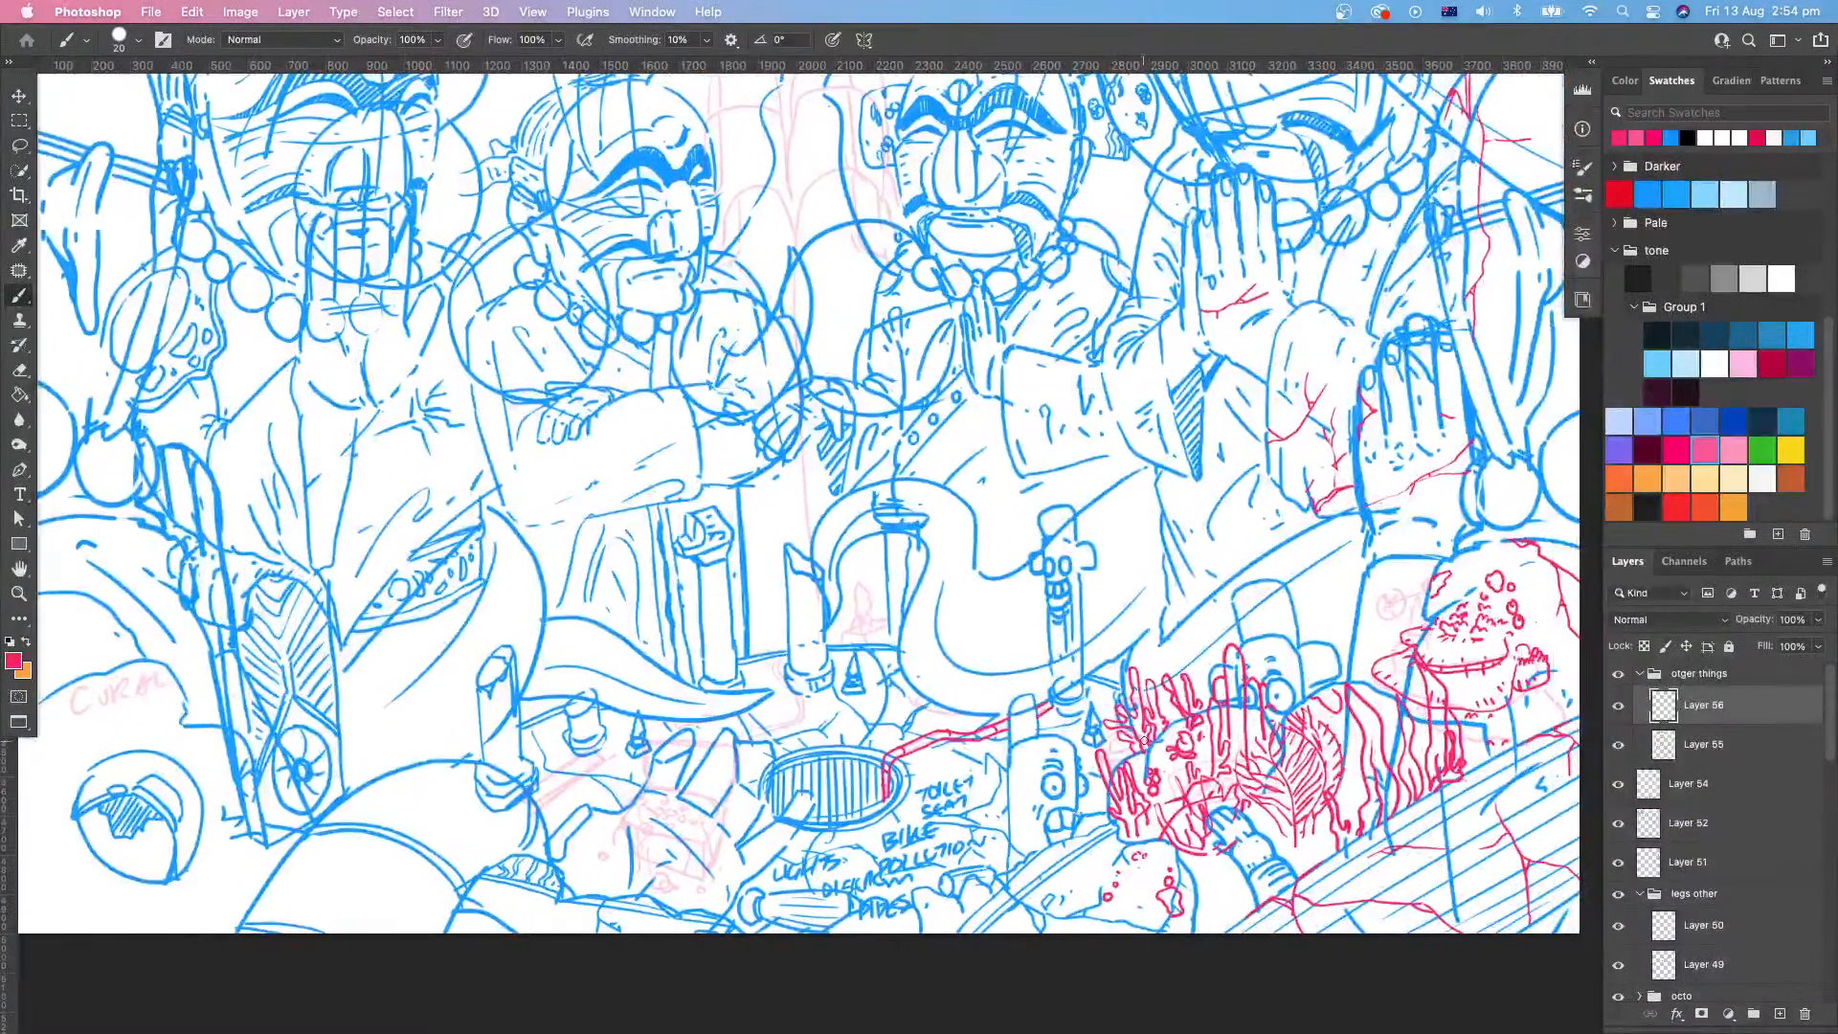
pyautogui.scroll(-3, 1116, 763)
pyautogui.hscroll(3, 1115, 763)
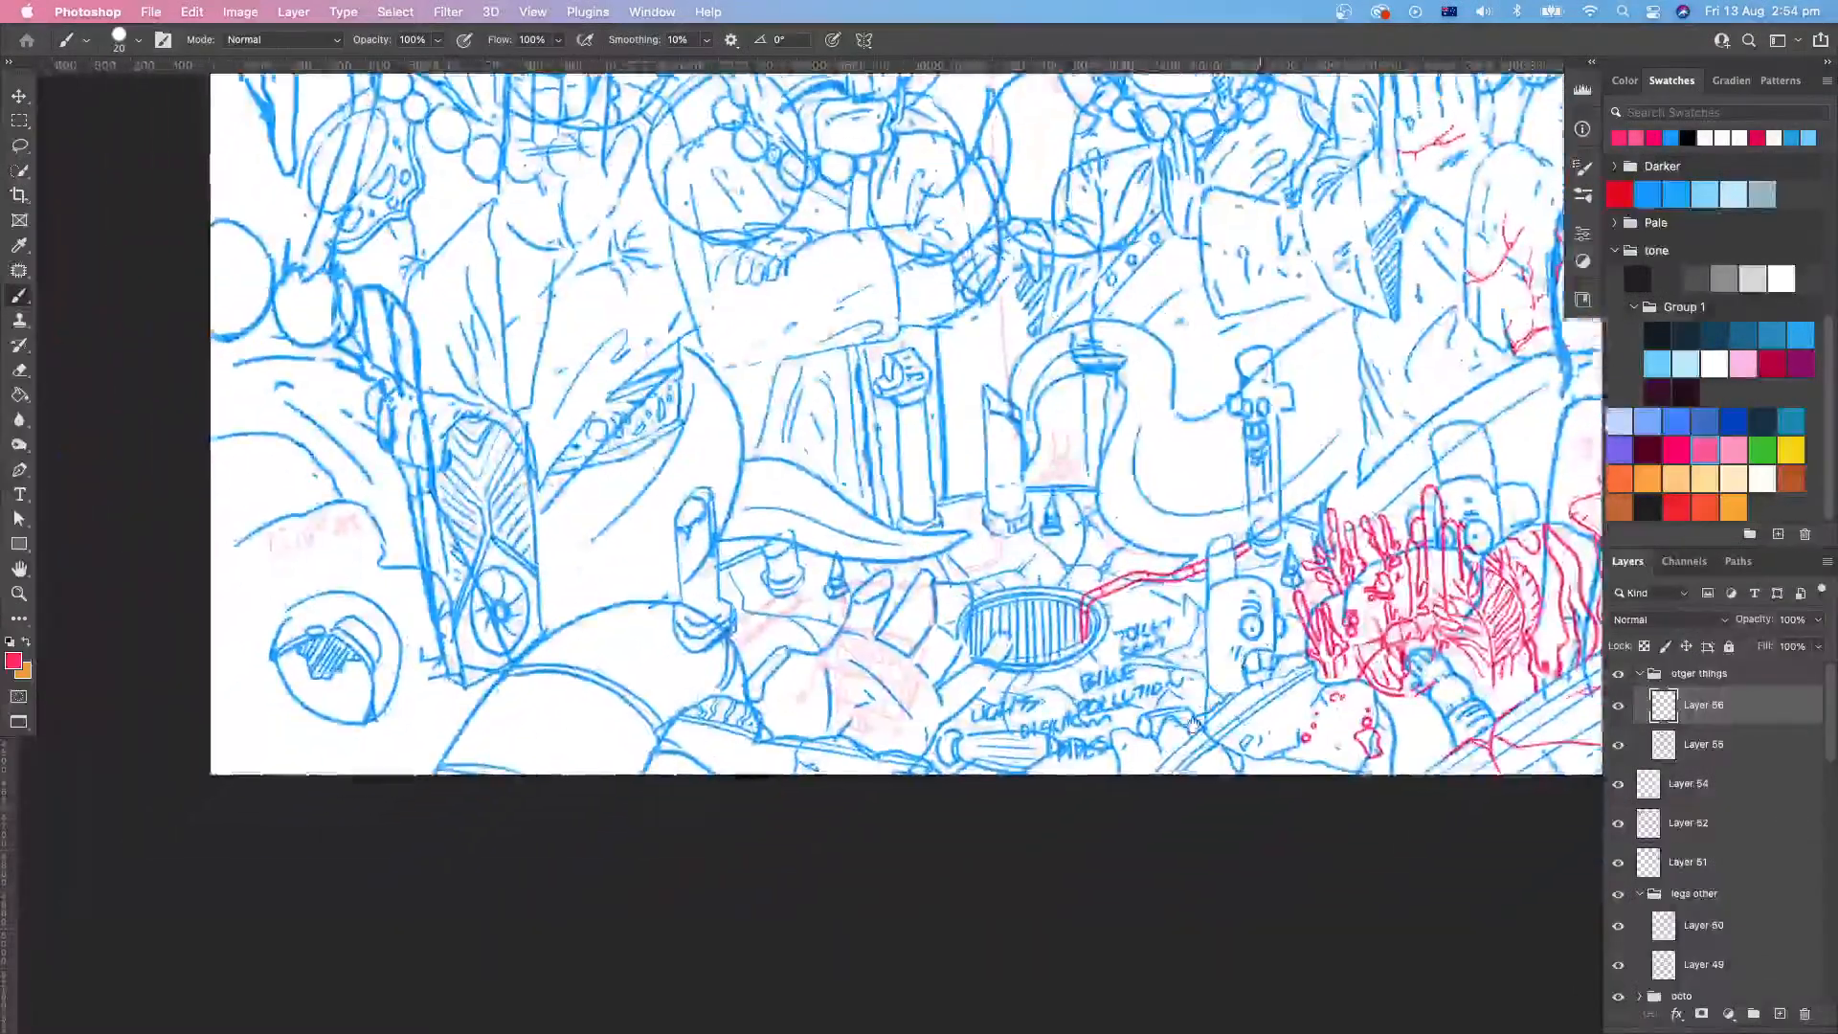
pyautogui.scroll(1, 1184, 761)
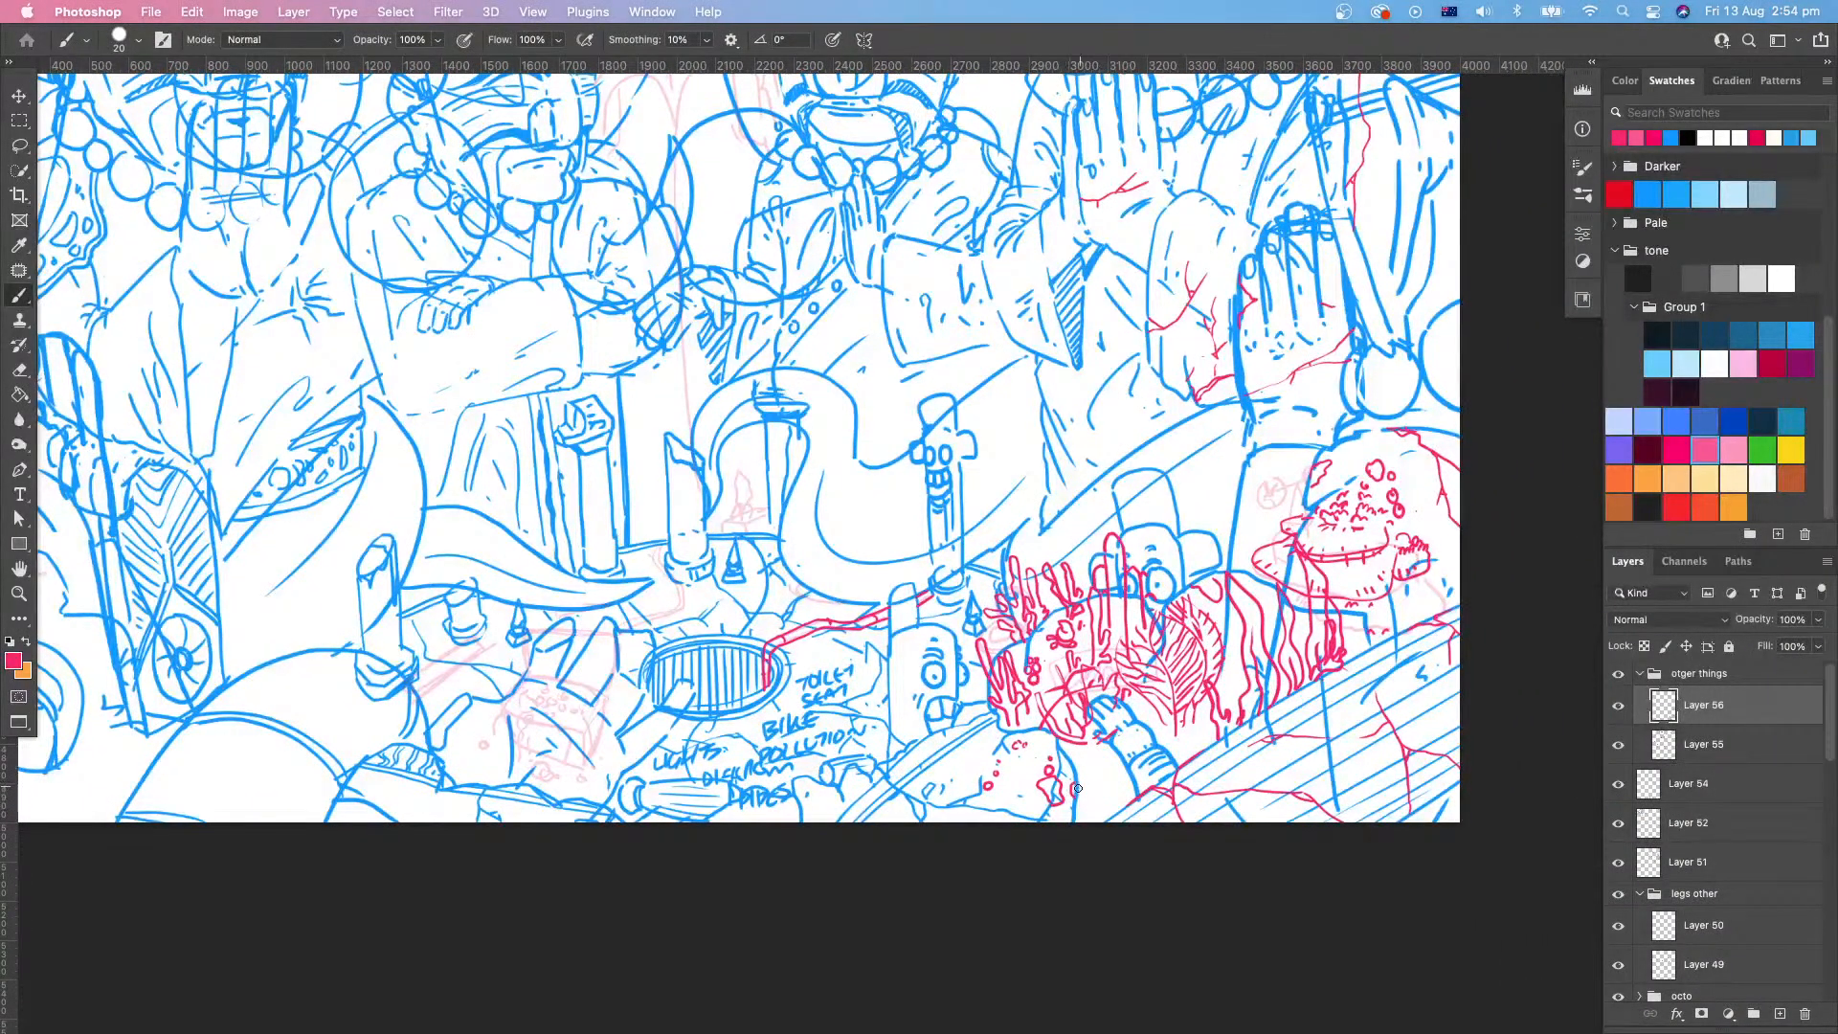
pyautogui.moveTo(1076, 790); pyautogui.dragTo(1122, 803)
# Step: Add two small round growths on the striped ground below the fan-shaped plant
pyautogui.hscroll(-3, 1135, 807)
pyautogui.scroll(-1, 1135, 807)
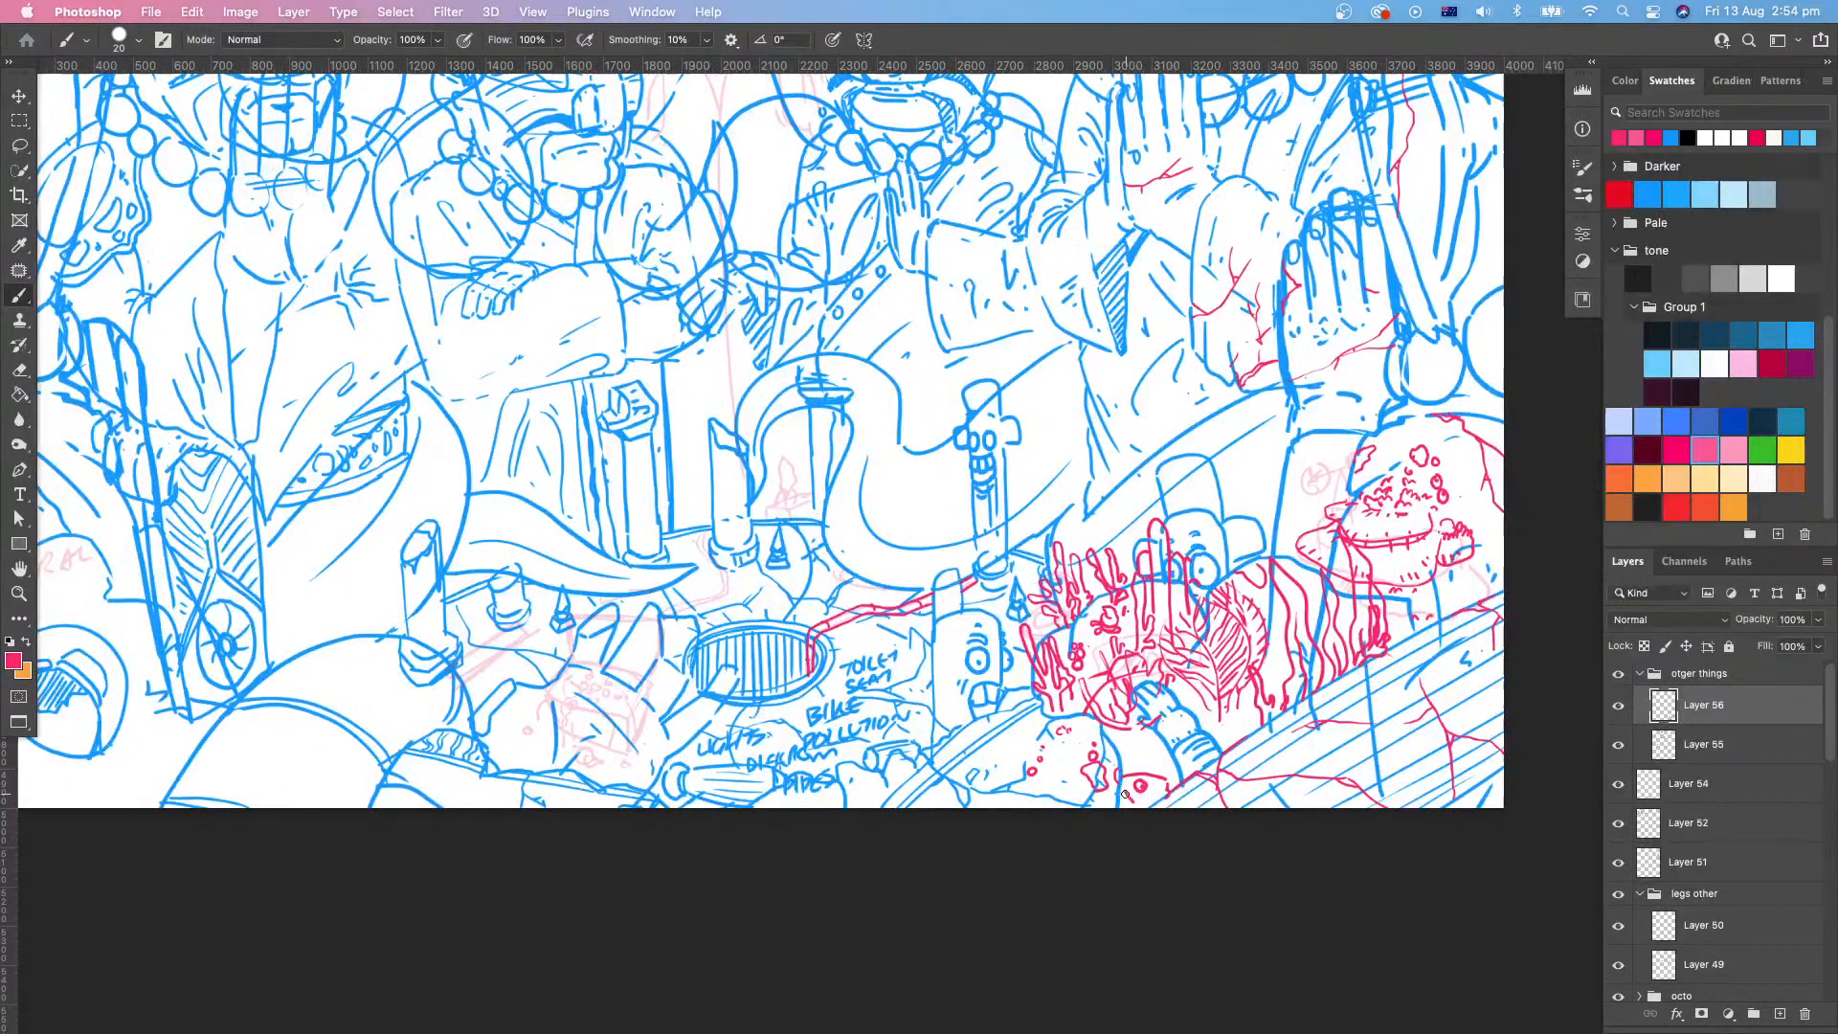
pyautogui.hscroll(5, 1126, 793)
pyautogui.scroll(2, 1126, 794)
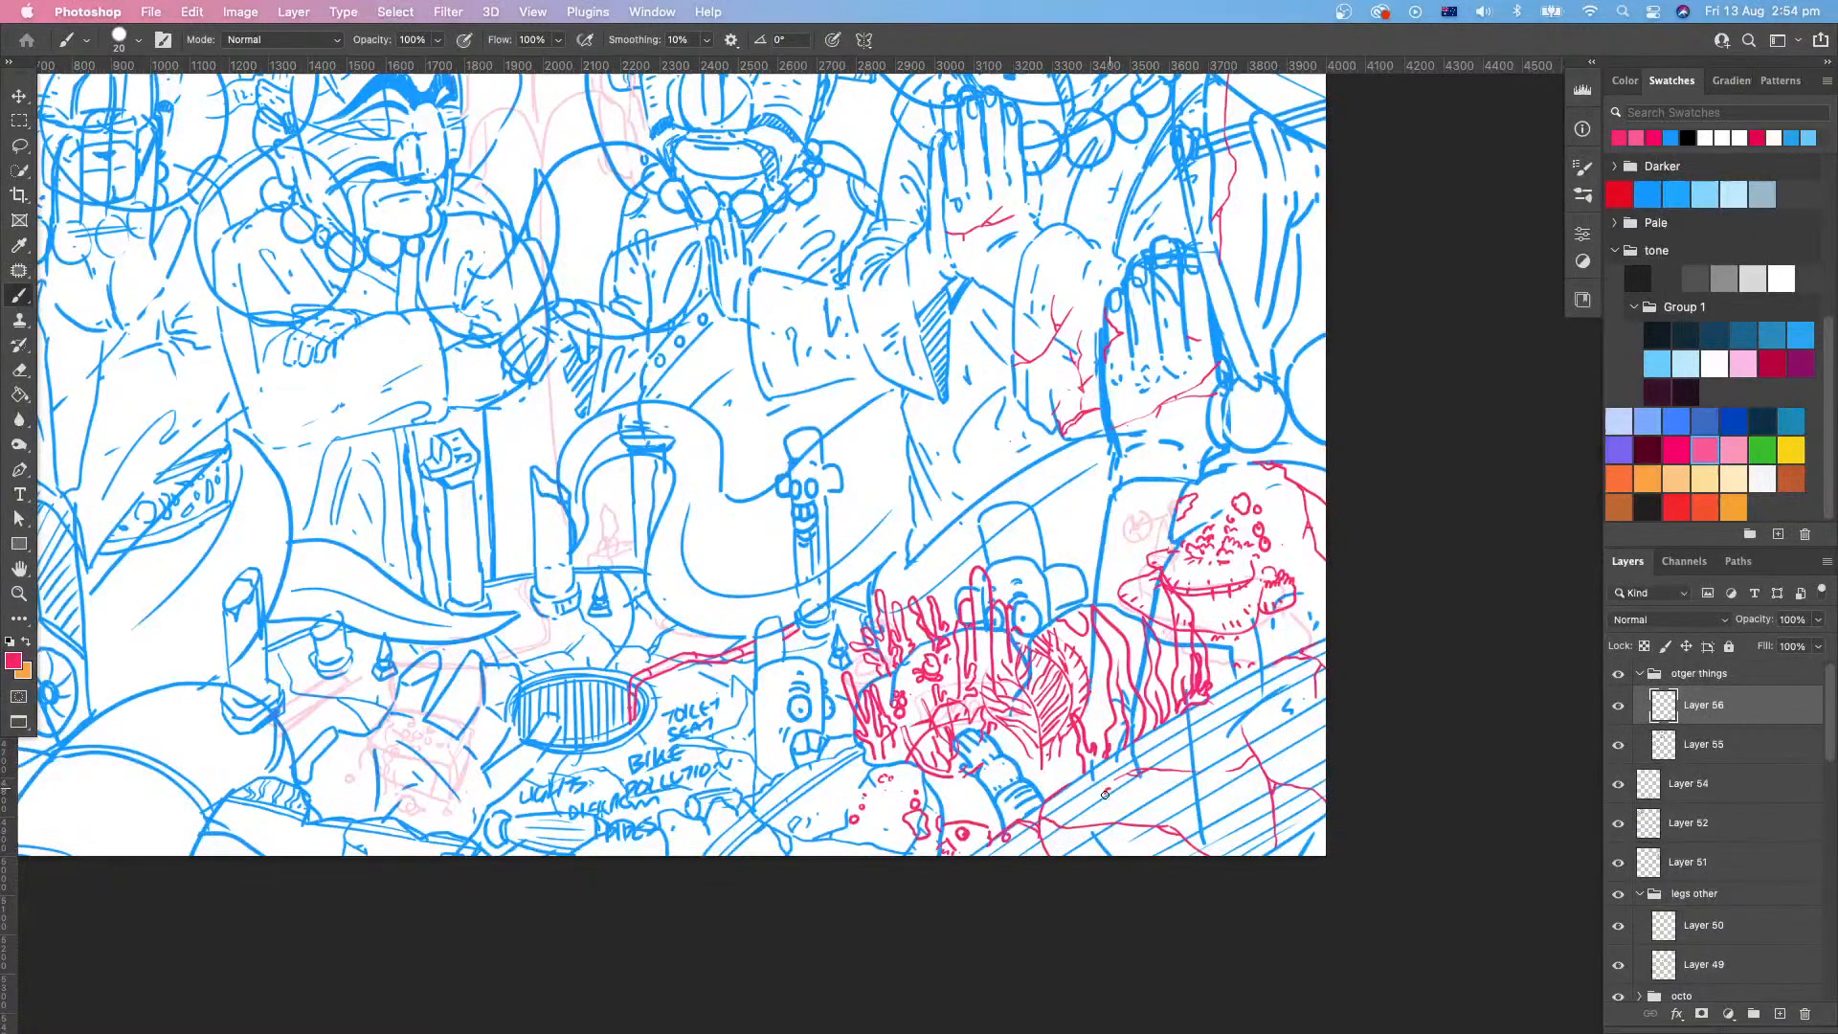
pyautogui.moveTo(1104, 794); pyautogui.dragTo(1109, 789)
pyautogui.moveTo(1125, 788); pyautogui.dragTo(1062, 780)
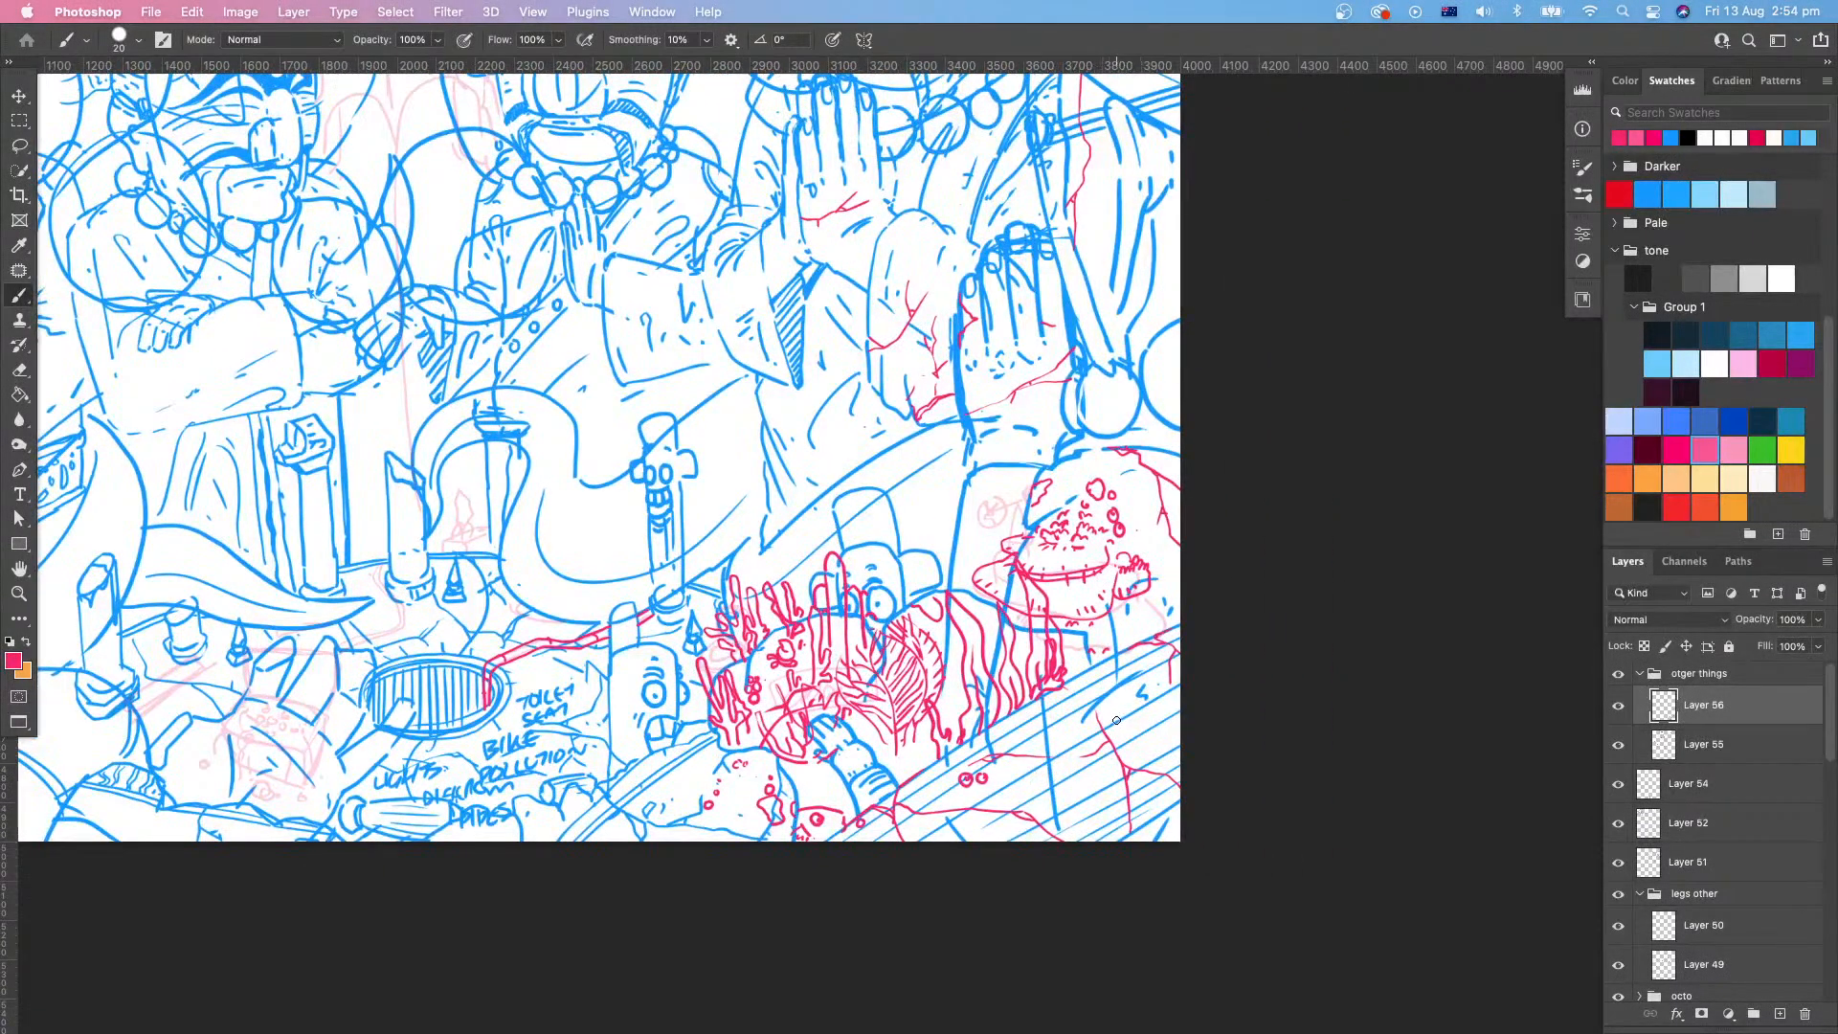
# Step: Draw more pink strands and growth marks on the striped ground below the disc-shaped coral and along the drawing's right edge
pyautogui.moveTo(1118, 720)
pyautogui.mouseDown()
pyautogui.moveTo(1138, 656)
pyautogui.moveTo(1133, 713)
pyautogui.moveTo(1137, 686)
pyautogui.mouseUp()
pyautogui.moveTo(1041, 750)
pyautogui.mouseDown()
pyautogui.moveTo(1145, 729)
pyautogui.moveTo(1147, 766)
pyautogui.moveTo(1154, 719)
pyautogui.moveTo(1180, 729)
pyautogui.moveTo(1137, 817)
pyautogui.mouseUp()
pyautogui.moveTo(1166, 745)
pyautogui.mouseDown()
pyautogui.moveTo(1151, 776)
pyautogui.moveTo(1173, 800)
pyautogui.moveTo(1247, 713)
pyautogui.mouseUp()
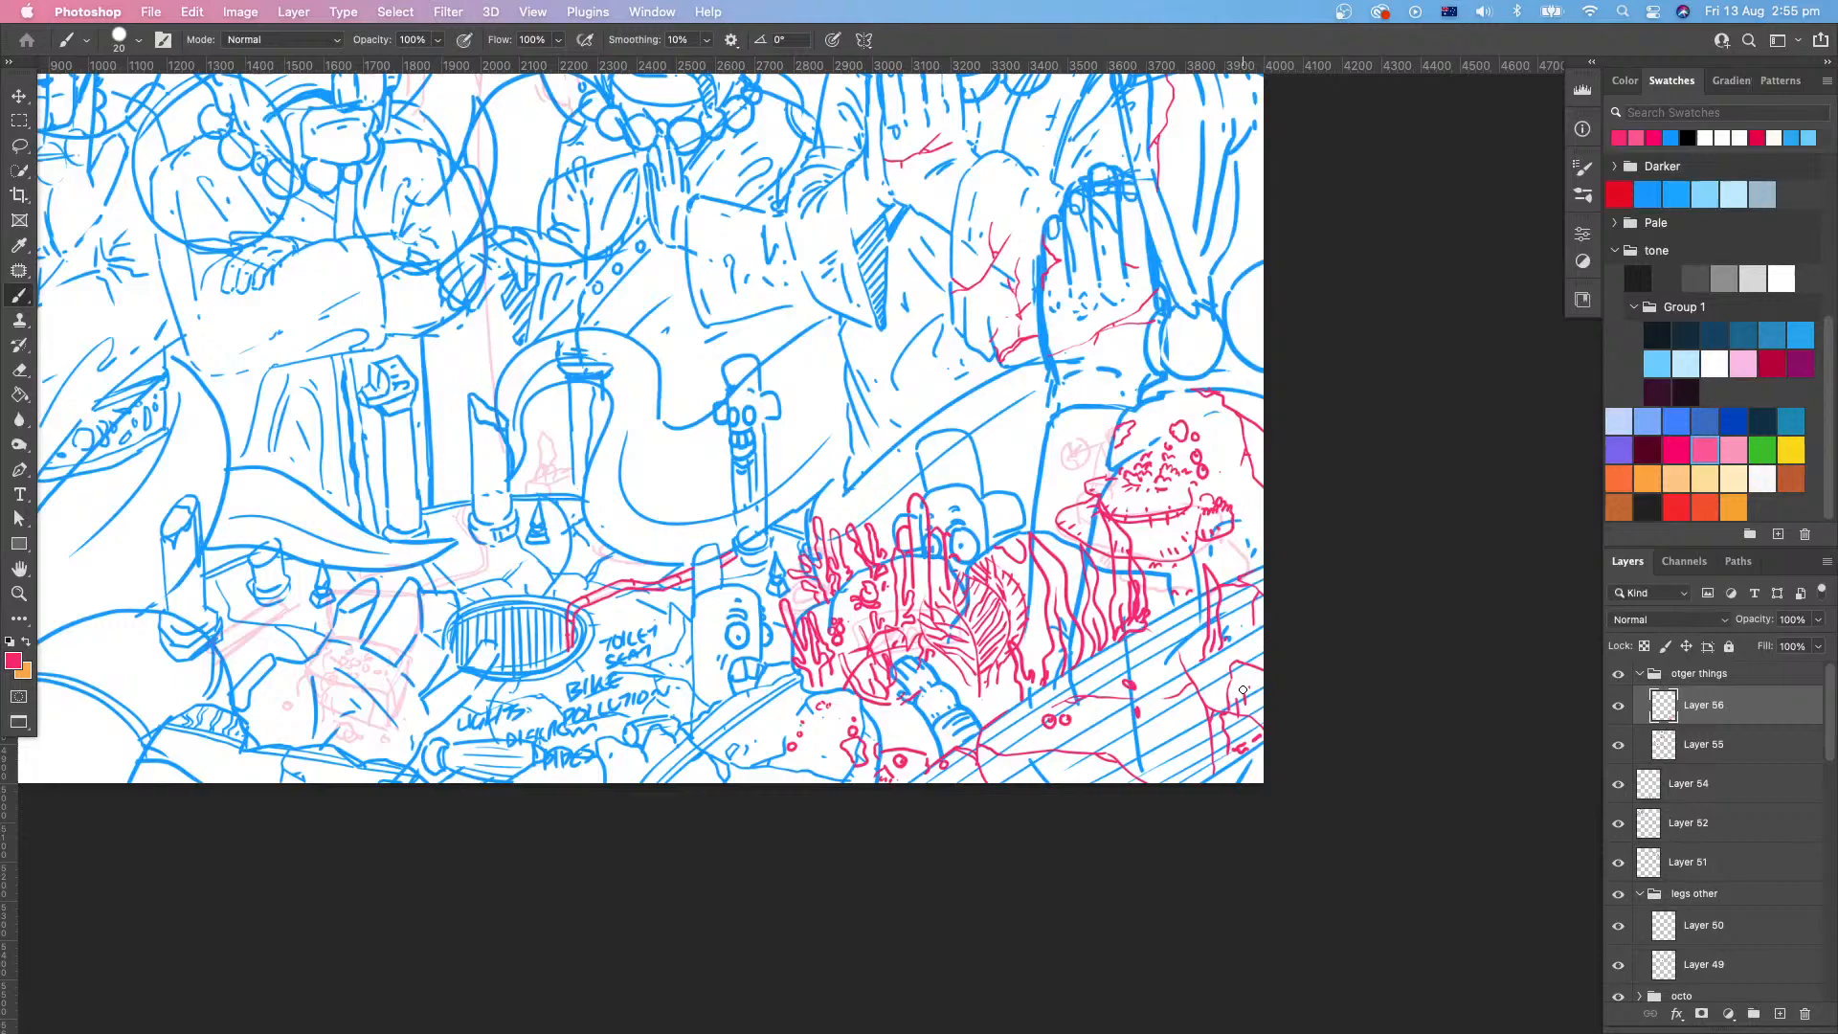
# Step: Sketch two round shapes with short strokes above the large statue's head and an arrow pointing down to its forehead
pyautogui.moveTo(891, 377)
pyautogui.mouseDown()
pyautogui.moveTo(948, 437)
pyautogui.moveTo(996, 605)
pyautogui.moveTo(962, 595)
pyautogui.mouseUp()
pyautogui.press('e')
pyautogui.press('z')
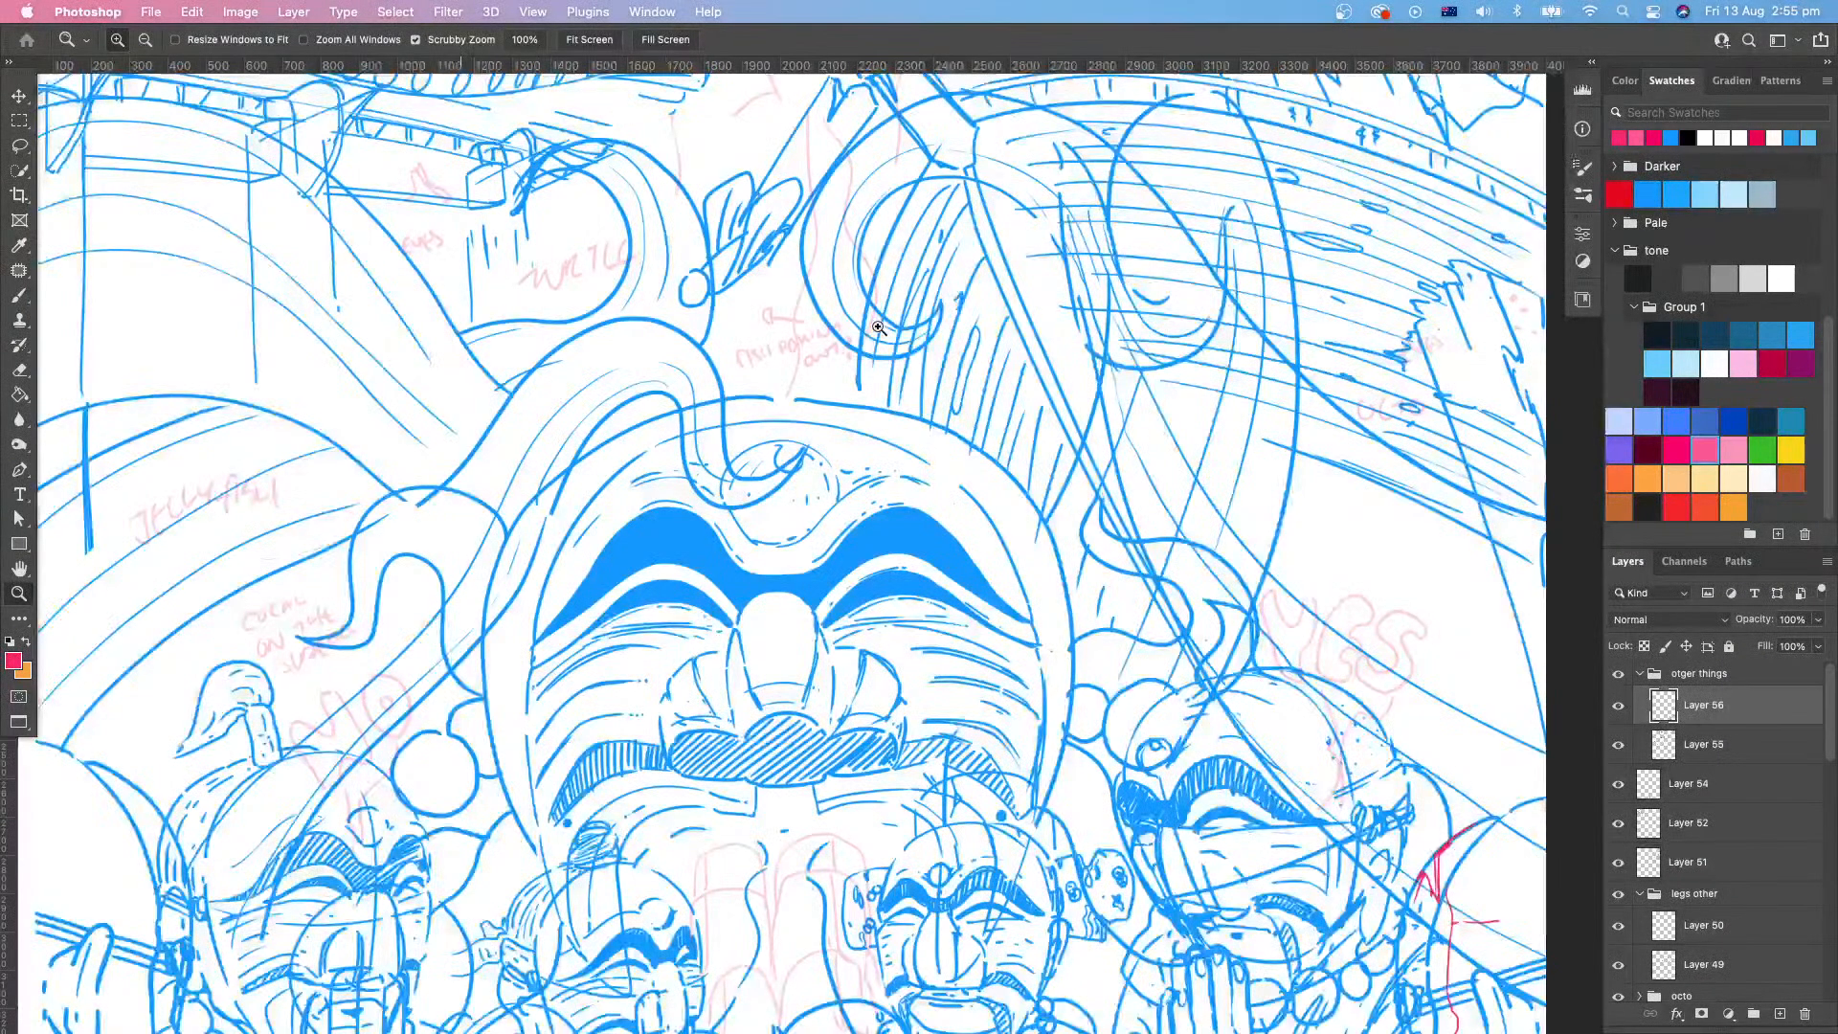
pyautogui.click(807, 380)
pyautogui.moveTo(806, 314)
pyautogui.mouseDown()
pyautogui.moveTo(790, 328)
pyautogui.moveTo(831, 362)
pyautogui.mouseUp()
pyautogui.moveTo(783, 347); pyautogui.dragTo(764, 384)
pyautogui.moveTo(771, 286)
pyautogui.mouseDown()
pyautogui.moveTo(743, 421)
pyautogui.moveTo(691, 371)
pyautogui.mouseUp()
pyautogui.moveTo(768, 419)
pyautogui.mouseDown()
pyautogui.moveTo(772, 492)
pyautogui.moveTo(791, 480)
pyautogui.mouseUp()
pyautogui.moveTo(1010, 689)
pyautogui.mouseDown()
pyautogui.moveTo(1053, 708)
pyautogui.moveTo(1027, 597)
pyautogui.mouseUp()
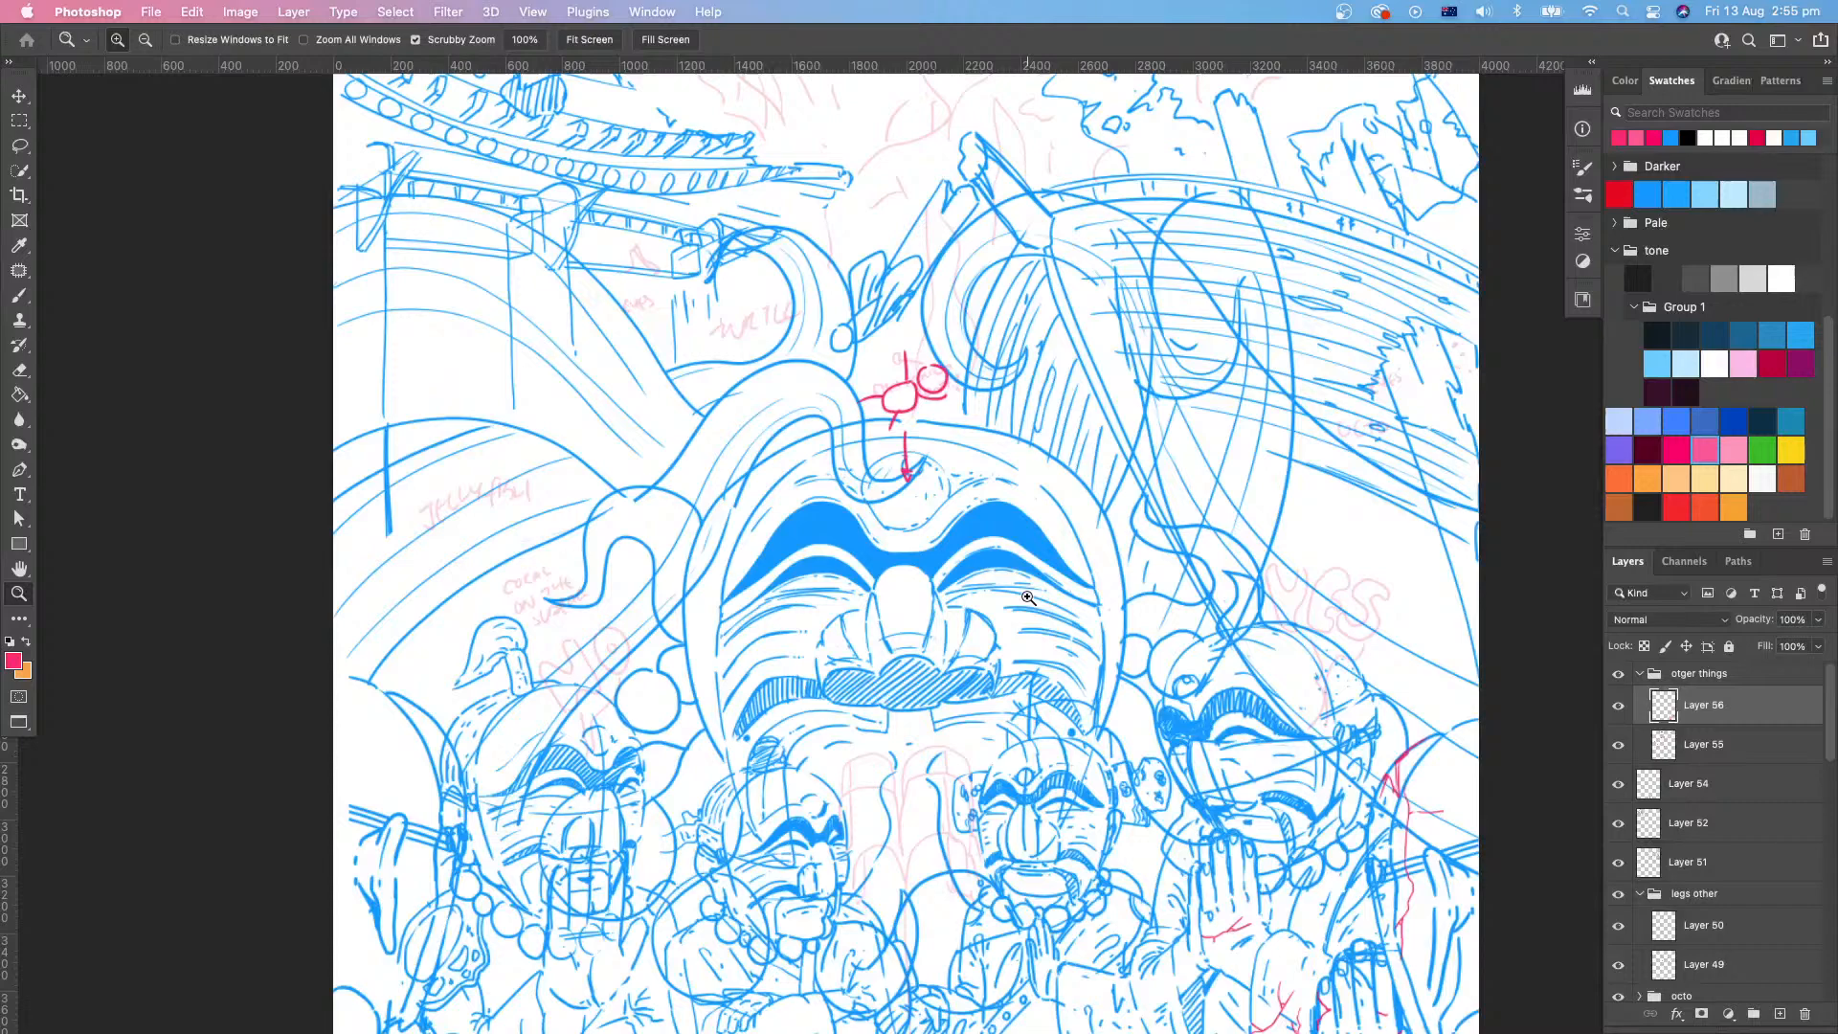
# Step: Draw two long pink curves from either side of the large face, meeting below its moustache, and add a short handwritten note
pyautogui.hscroll(5, 1121, 573)
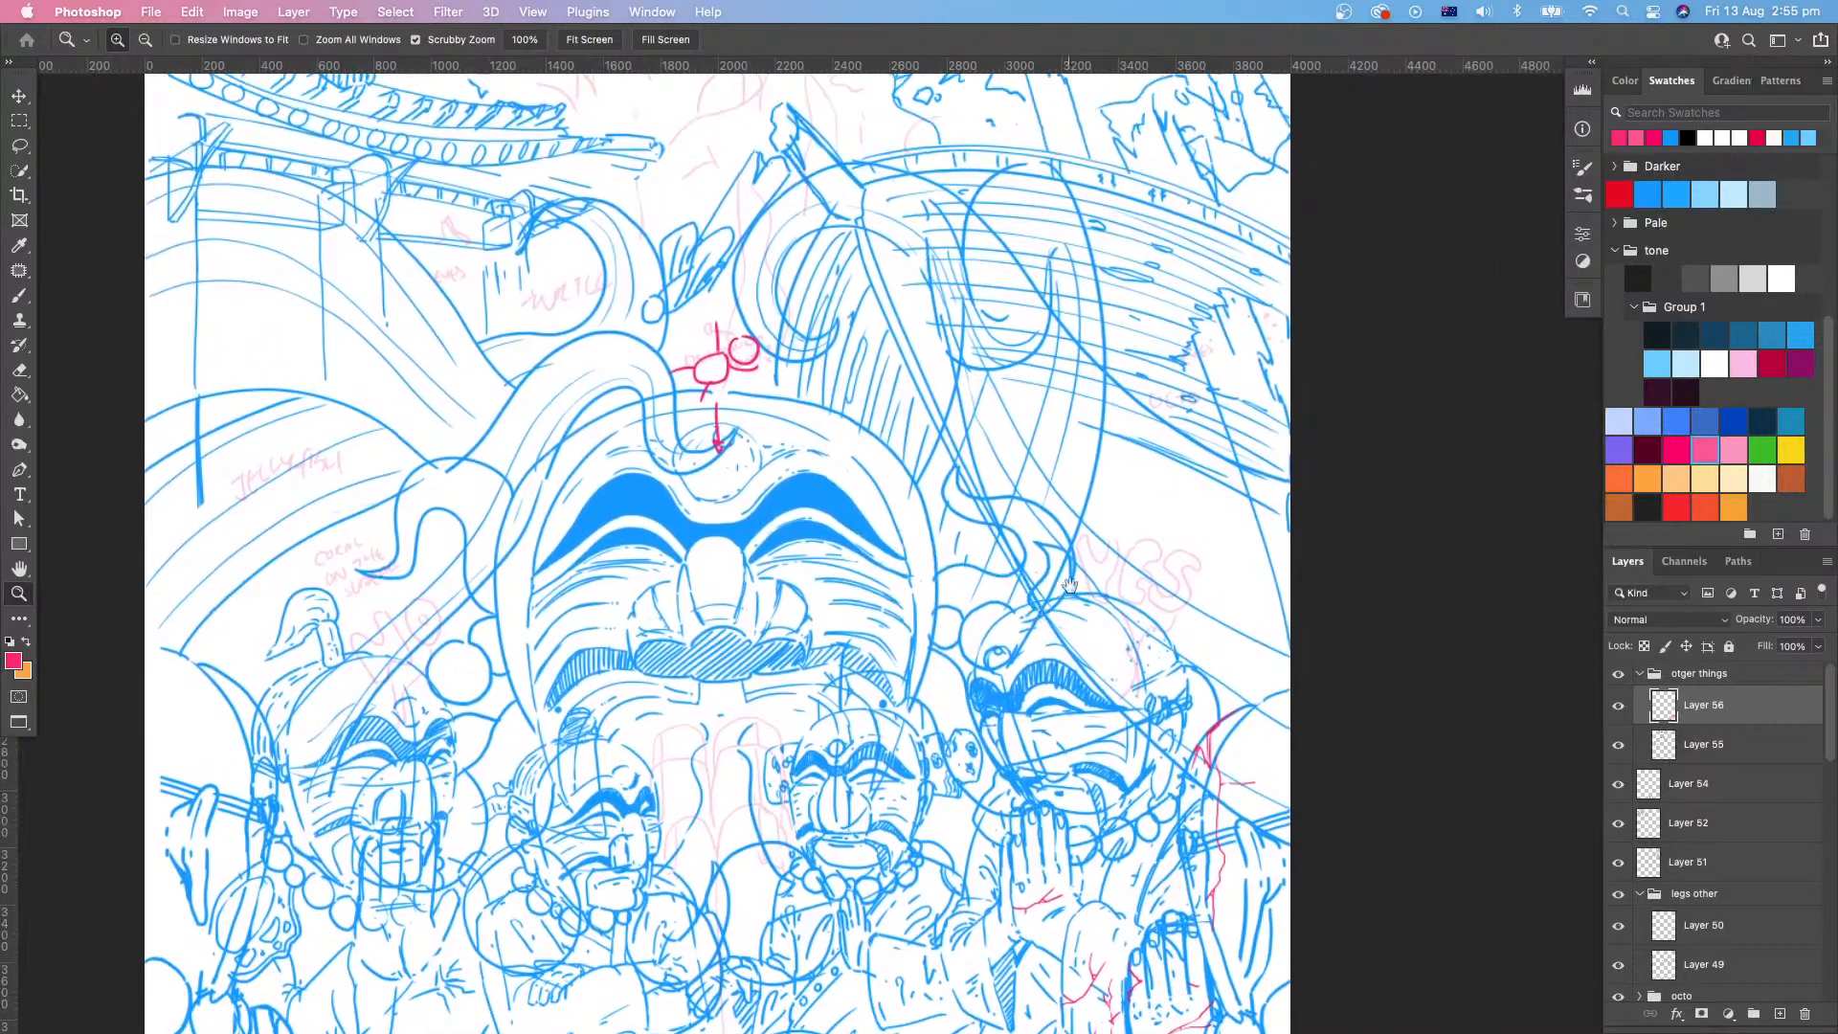
pyautogui.moveTo(1070, 590); pyautogui.dragTo(1034, 599)
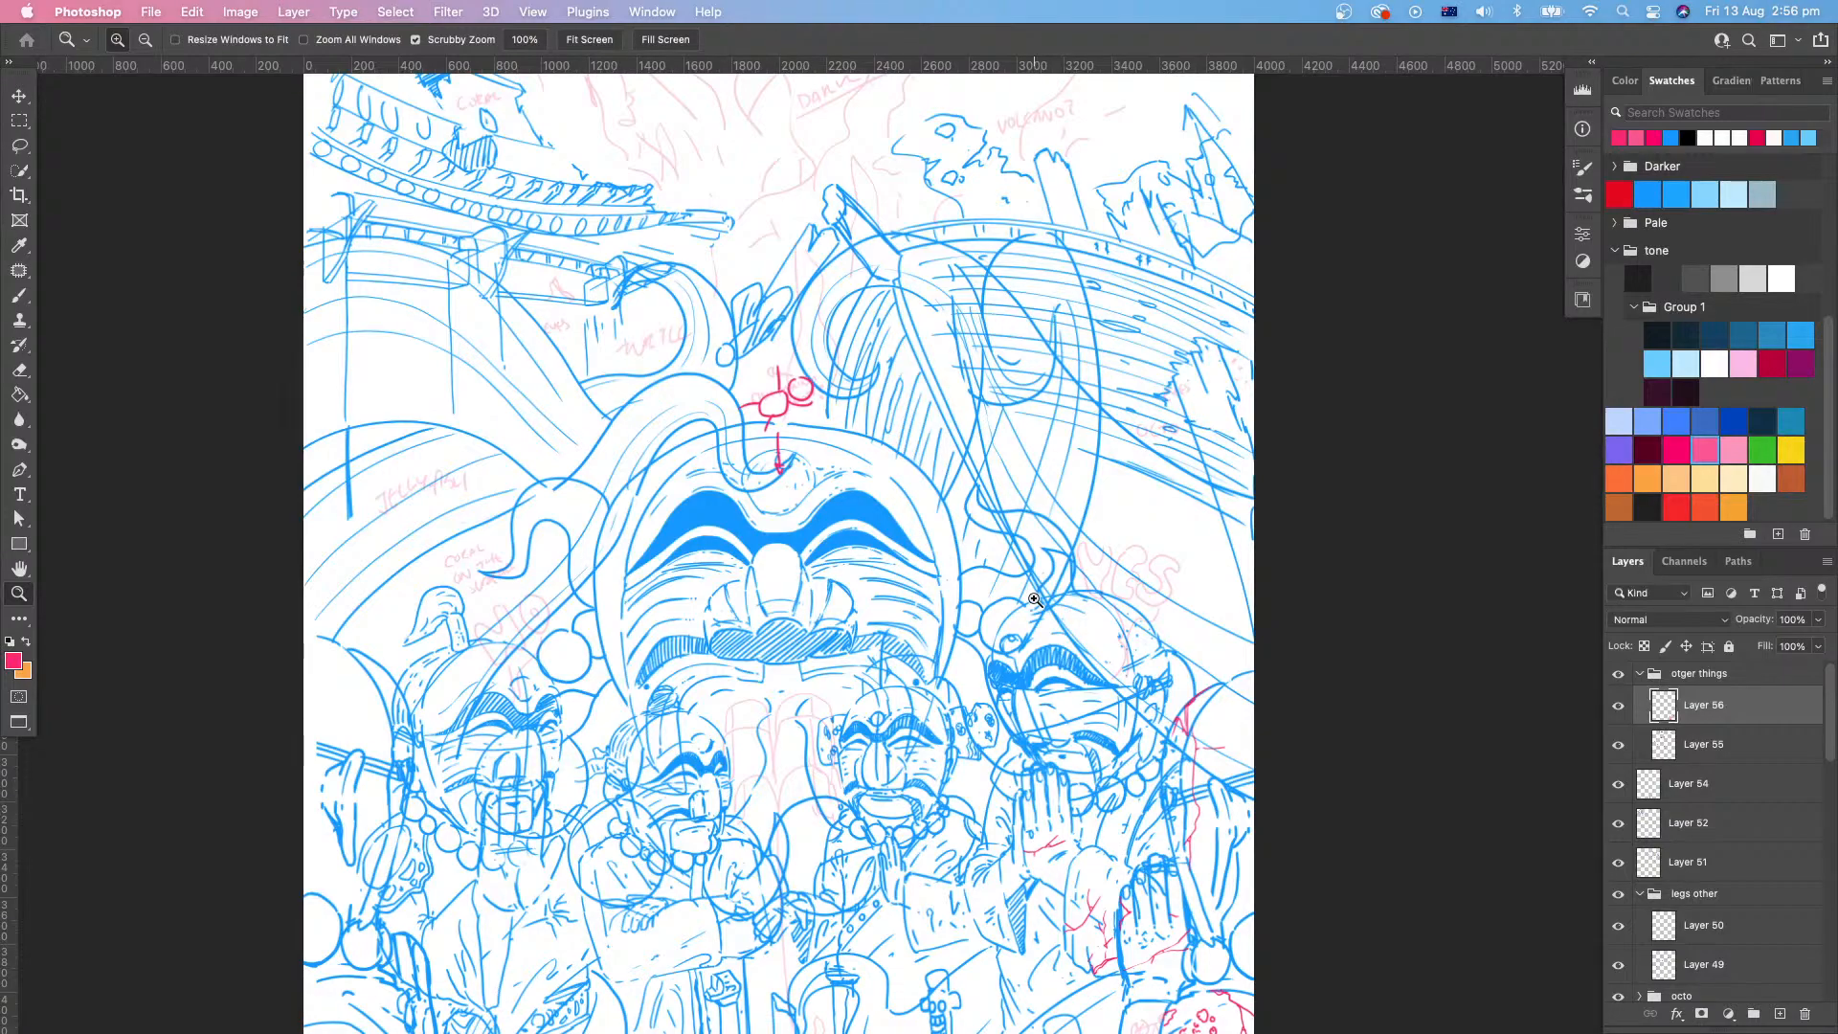
pyautogui.scroll(-5, 1034, 599)
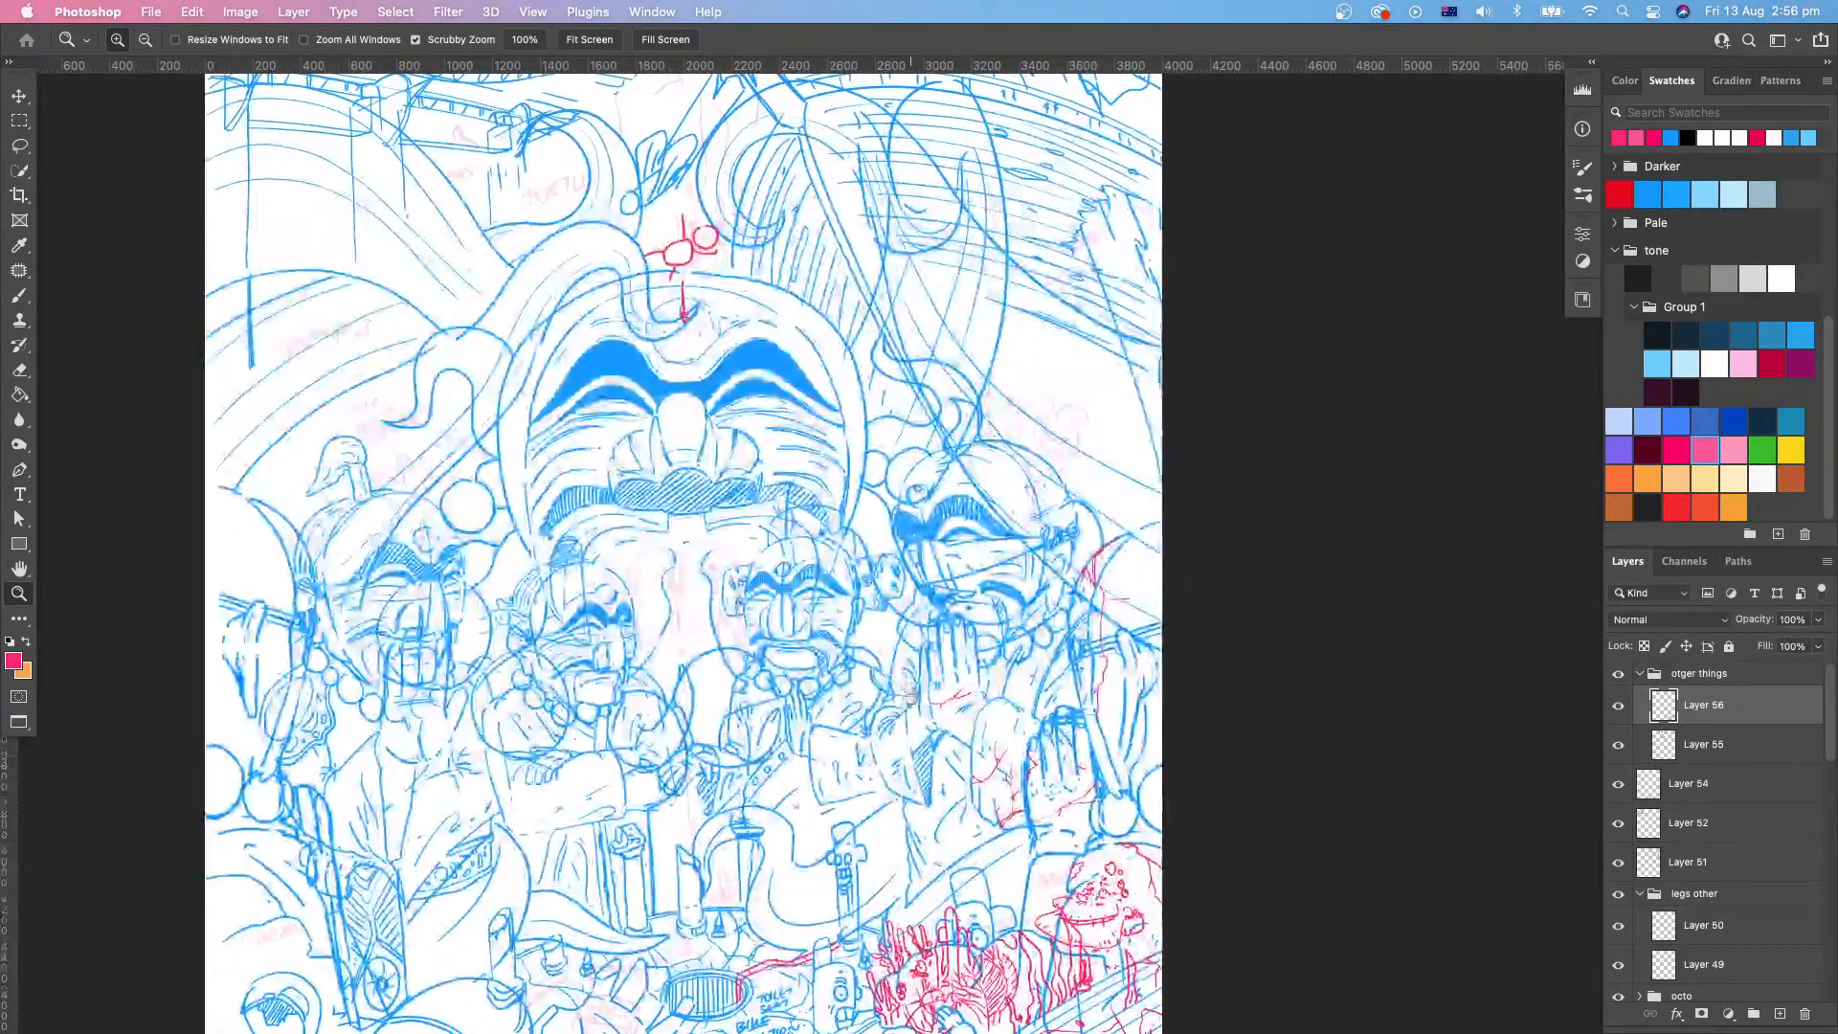
pyautogui.press('b')
pyautogui.moveTo(959, 388)
pyautogui.mouseDown()
pyautogui.moveTo(804, 445)
pyautogui.moveTo(683, 691)
pyautogui.moveTo(694, 768)
pyautogui.mouseUp()
pyautogui.moveTo(798, 469); pyautogui.dragTo(829, 487)
pyautogui.moveTo(678, 627)
pyautogui.mouseDown()
pyautogui.moveTo(475, 436)
pyautogui.moveTo(285, 389)
pyautogui.mouseUp()
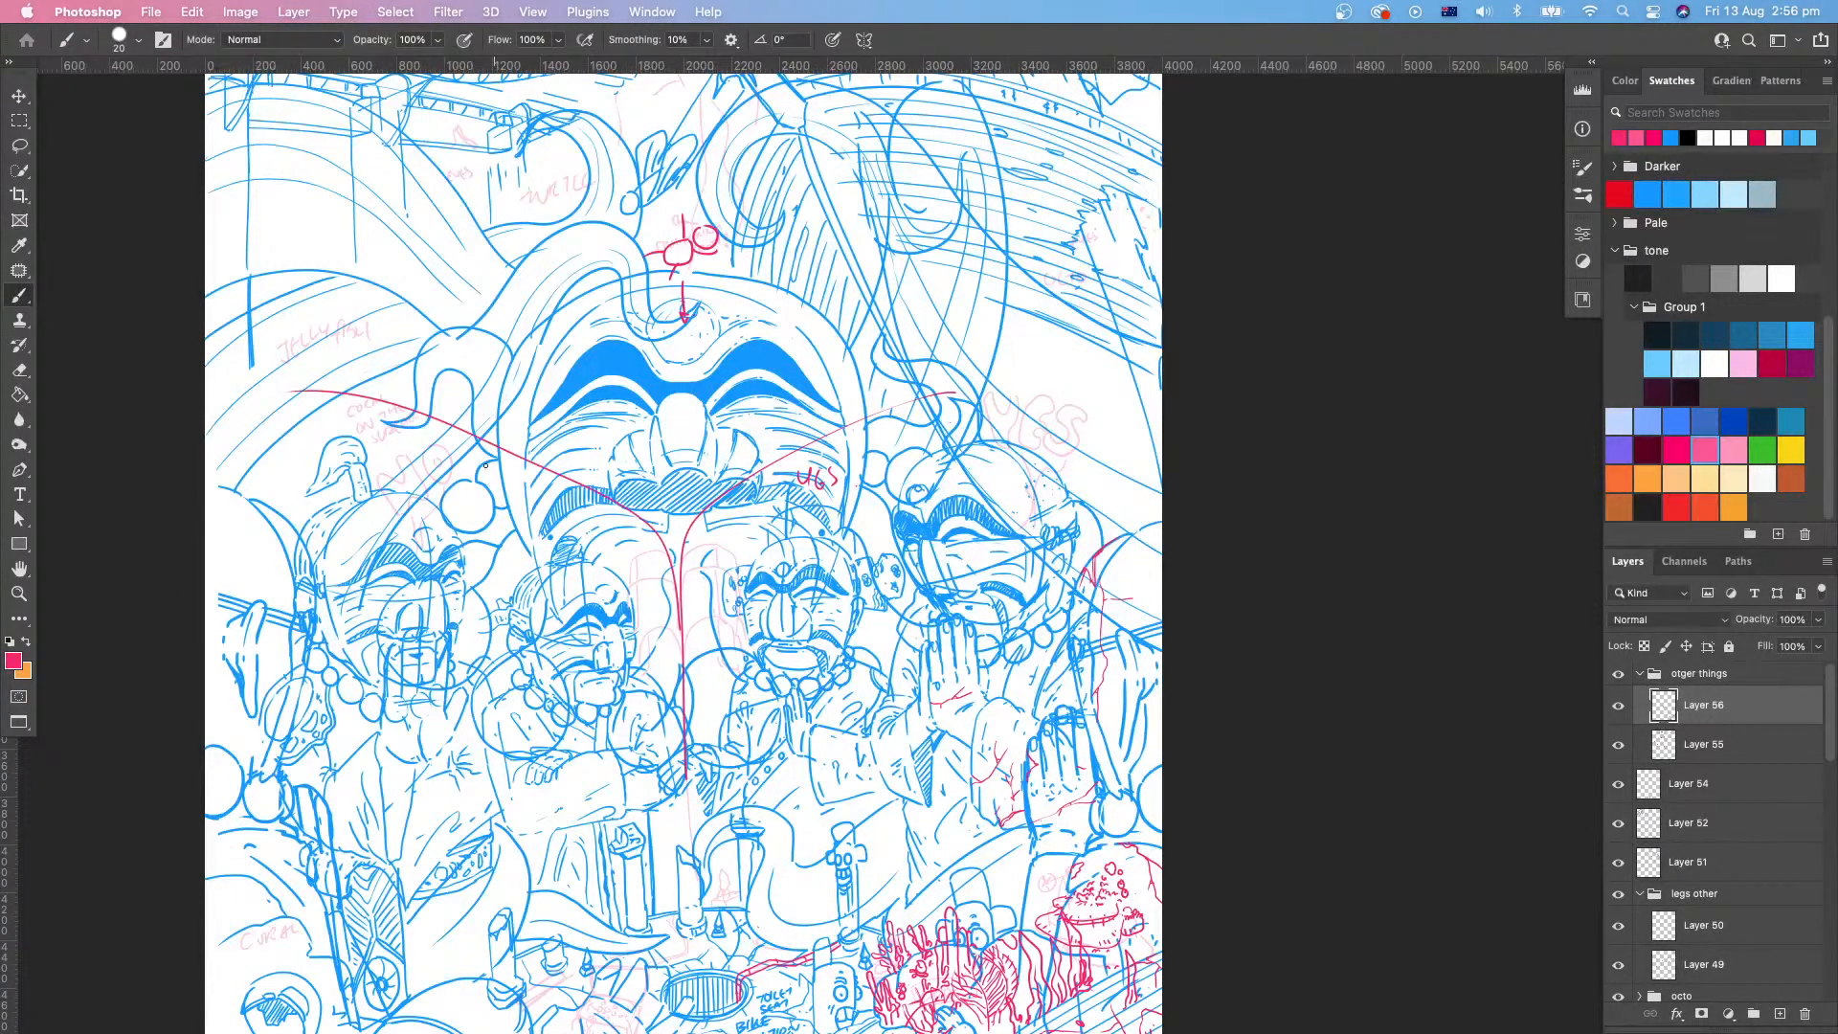
# Step: Write a short note beside the large face's earring, and undo it along with the neighbouring note and both long pink curves
pyautogui.moveTo(479, 474); pyautogui.dragTo(511, 451)
pyautogui.moveTo(892, 634)
pyautogui.mouseDown()
pyautogui.moveTo(869, 746)
pyautogui.moveTo(944, 711)
pyautogui.mouseUp()
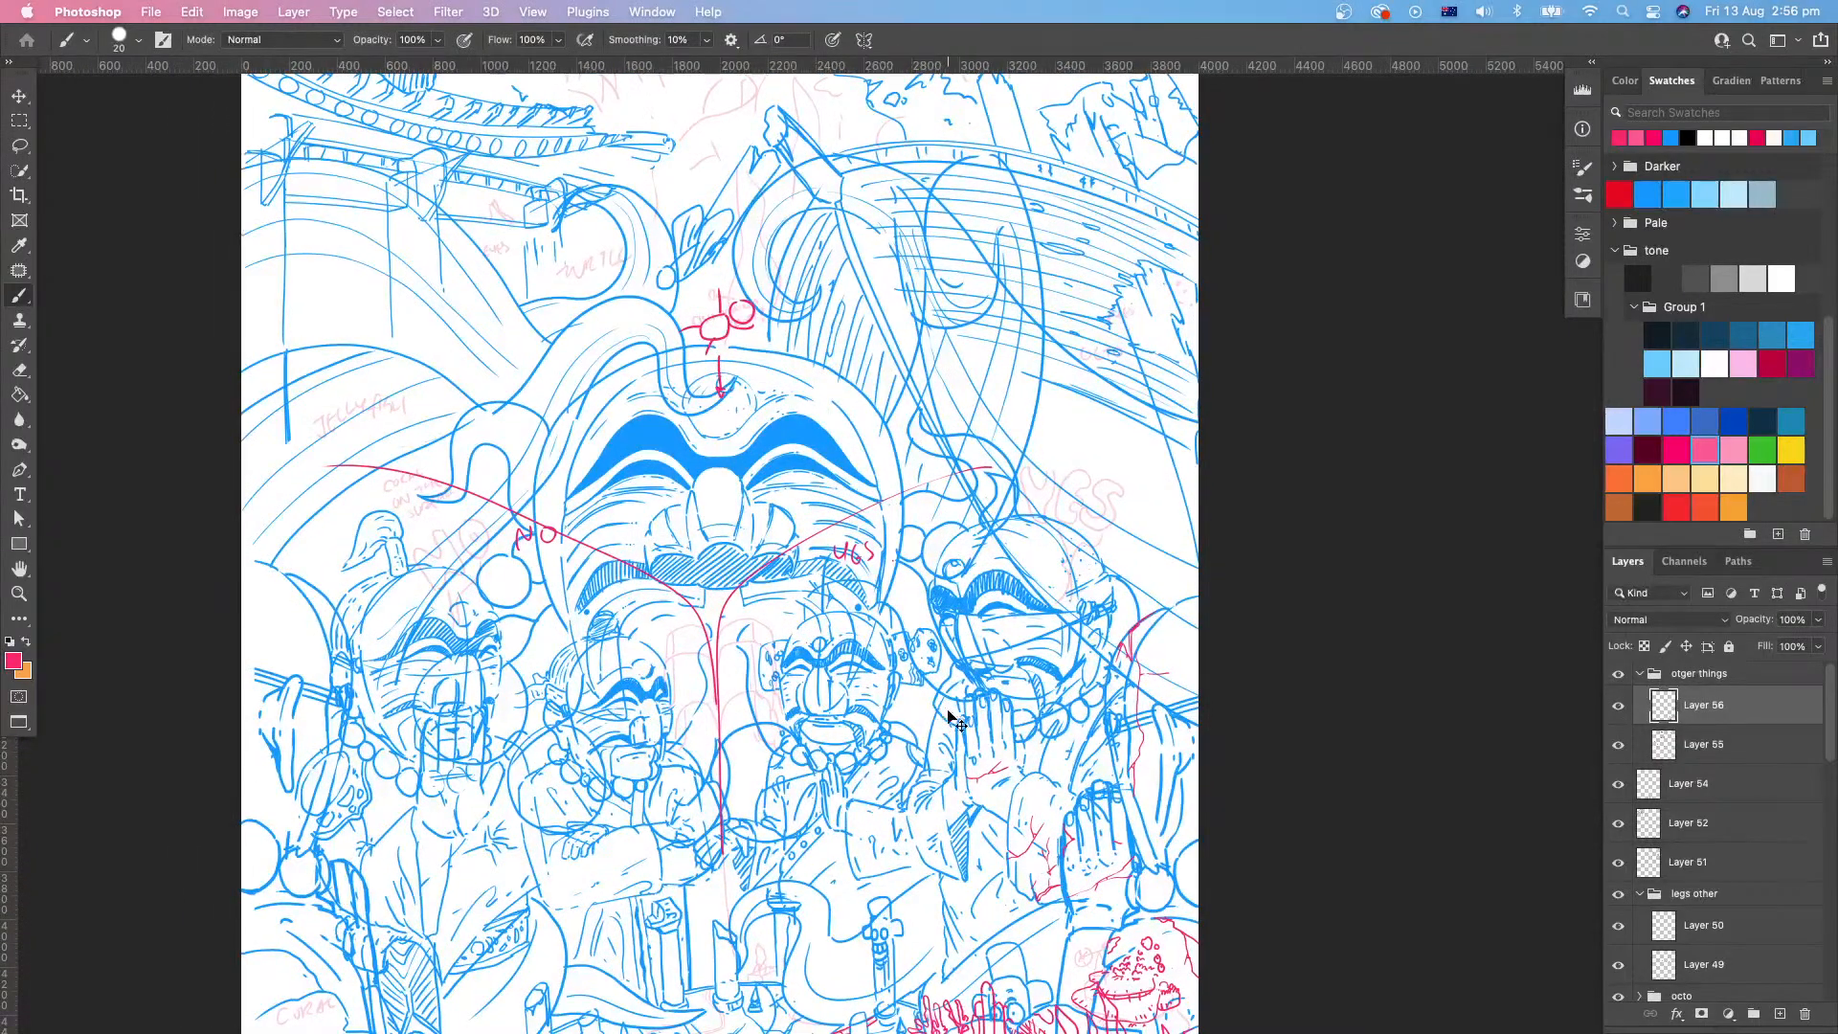
pyautogui.press('super+z')
pyautogui.press('super+z')
pyautogui.press('super+z')
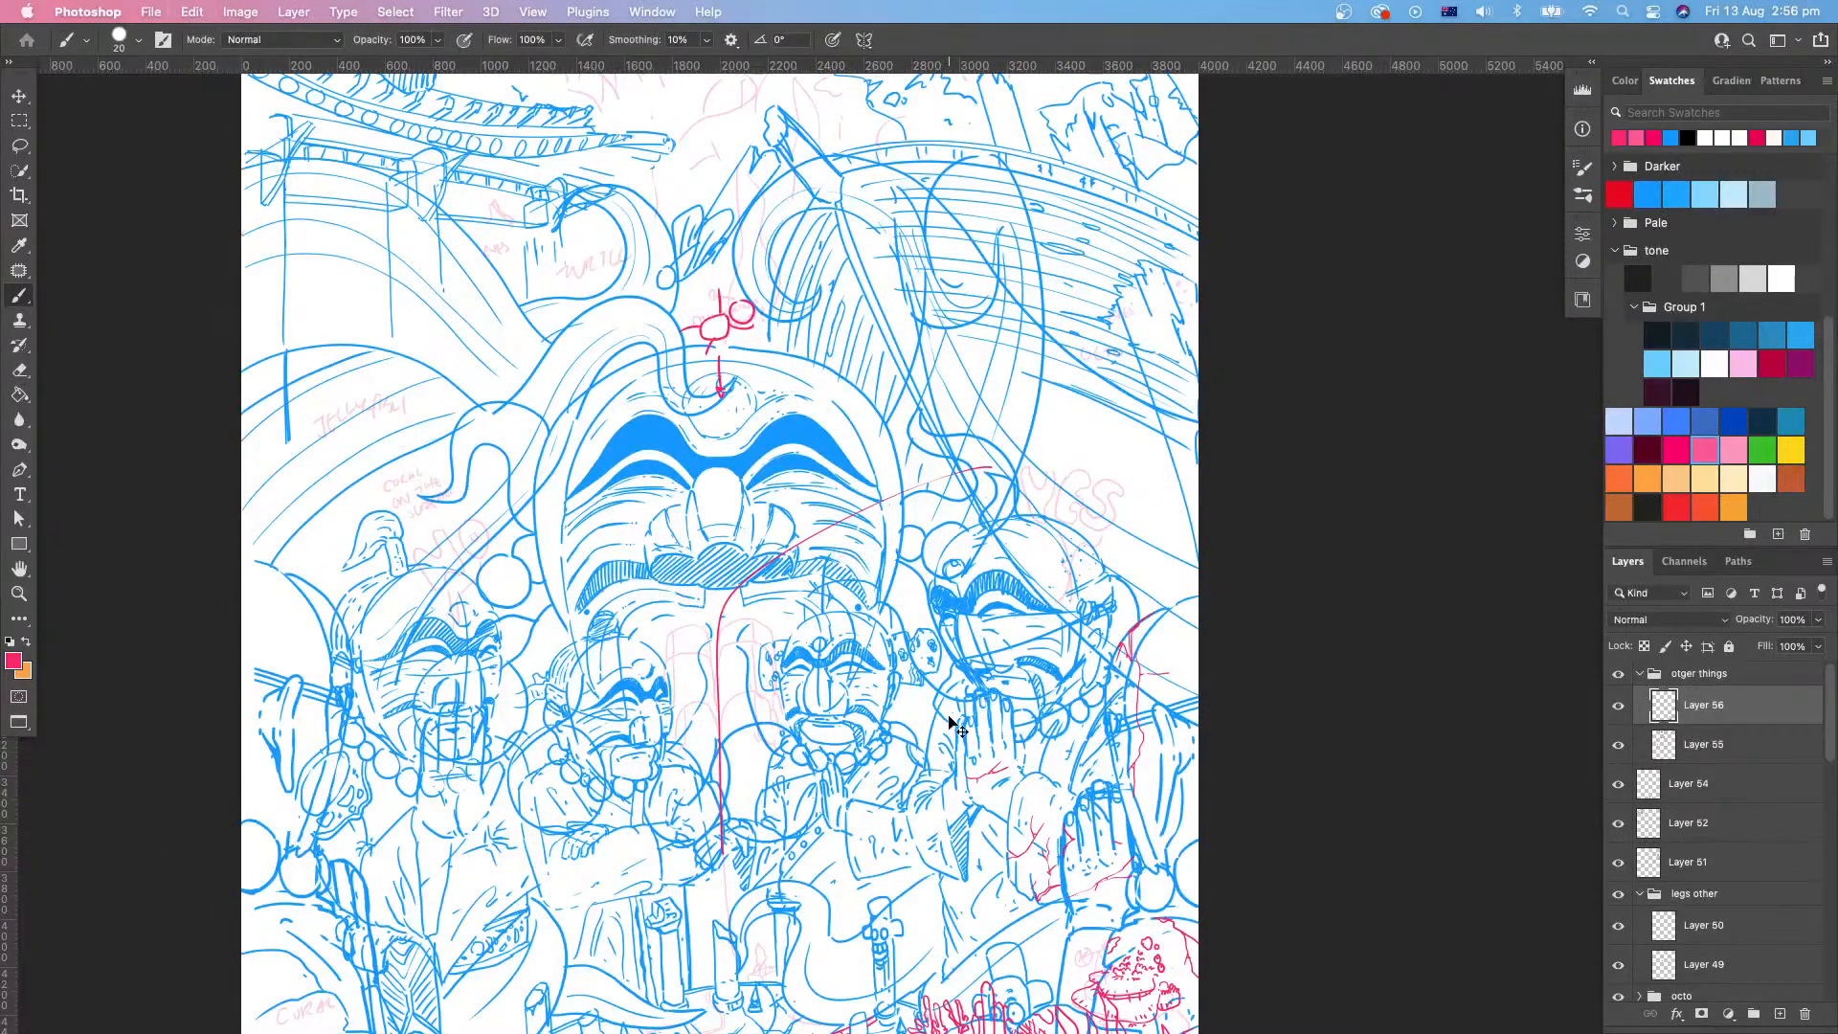
pyautogui.press('super+z')
pyautogui.press('super+z')
# Step: Examine the whole composition, and inspect the pink coral, fan-shaped plant and seaweed around the grate and striped ground up close
pyautogui.moveTo(918, 753); pyautogui.dragTo(900, 790)
pyautogui.moveTo(913, 804); pyautogui.dragTo(898, 744)
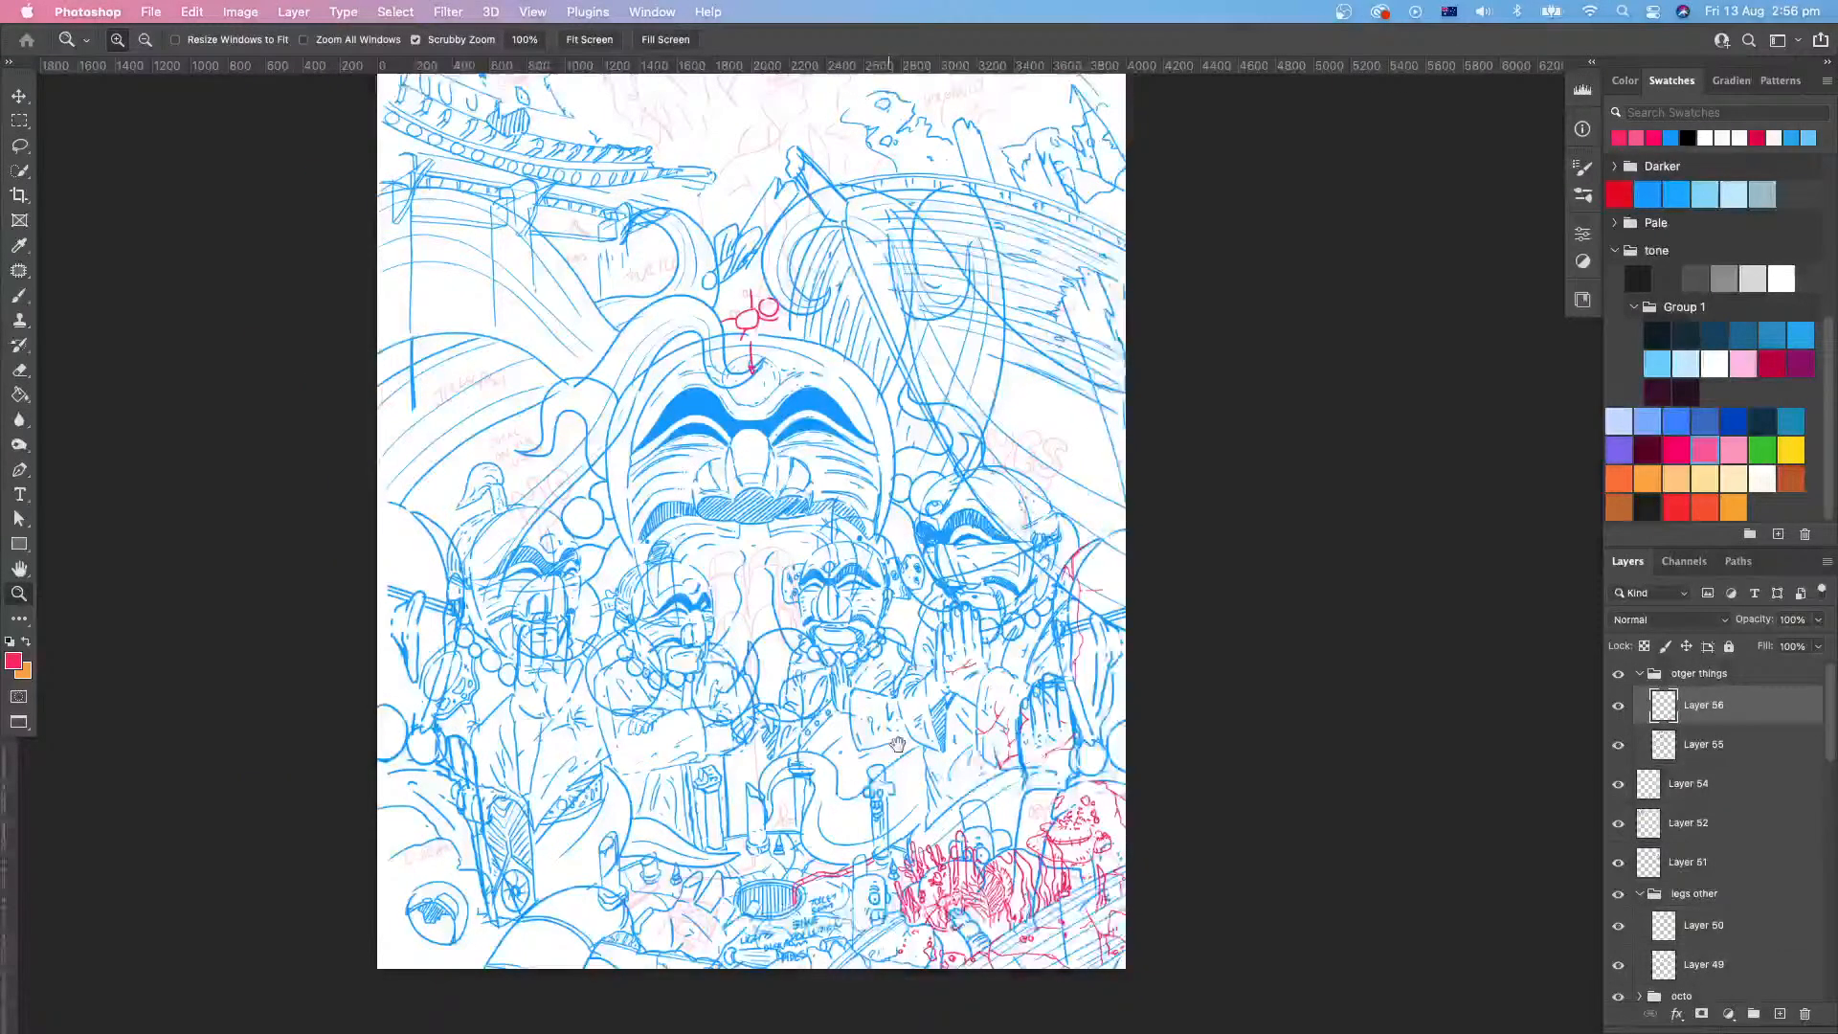
pyautogui.scroll(-2, 898, 744)
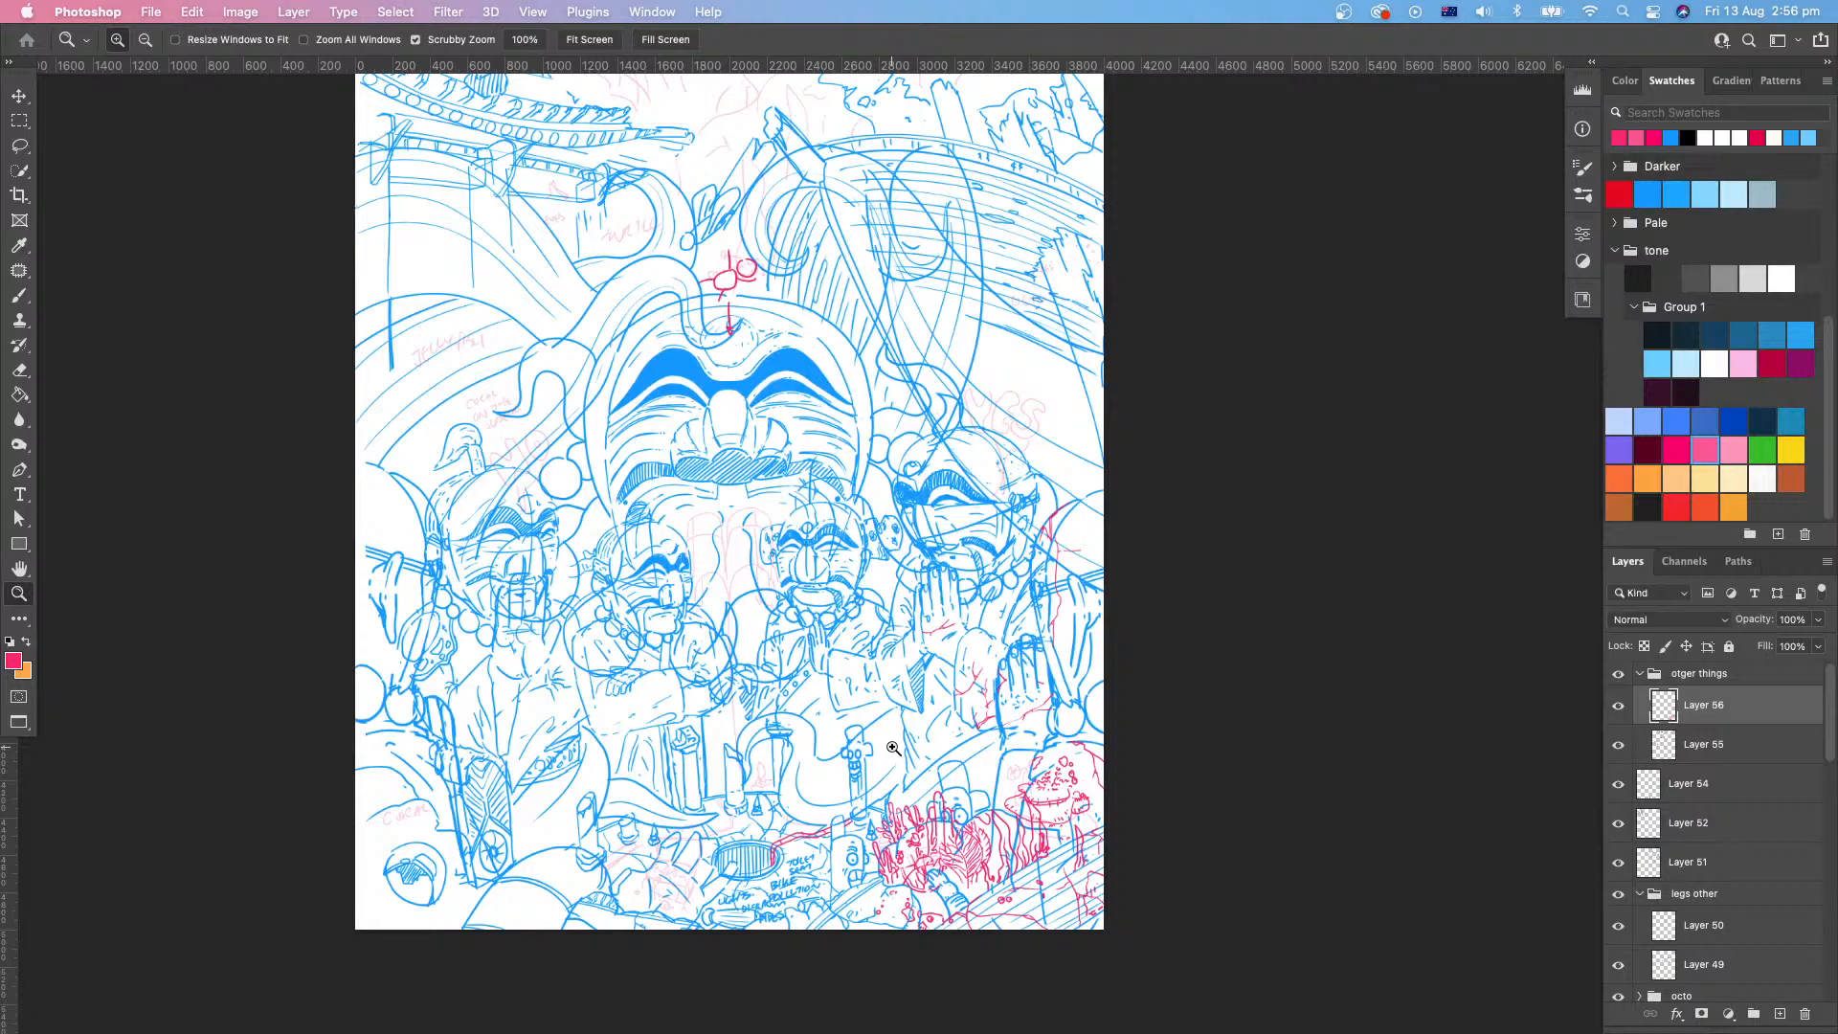
pyautogui.moveTo(873, 597); pyautogui.dragTo(976, 771)
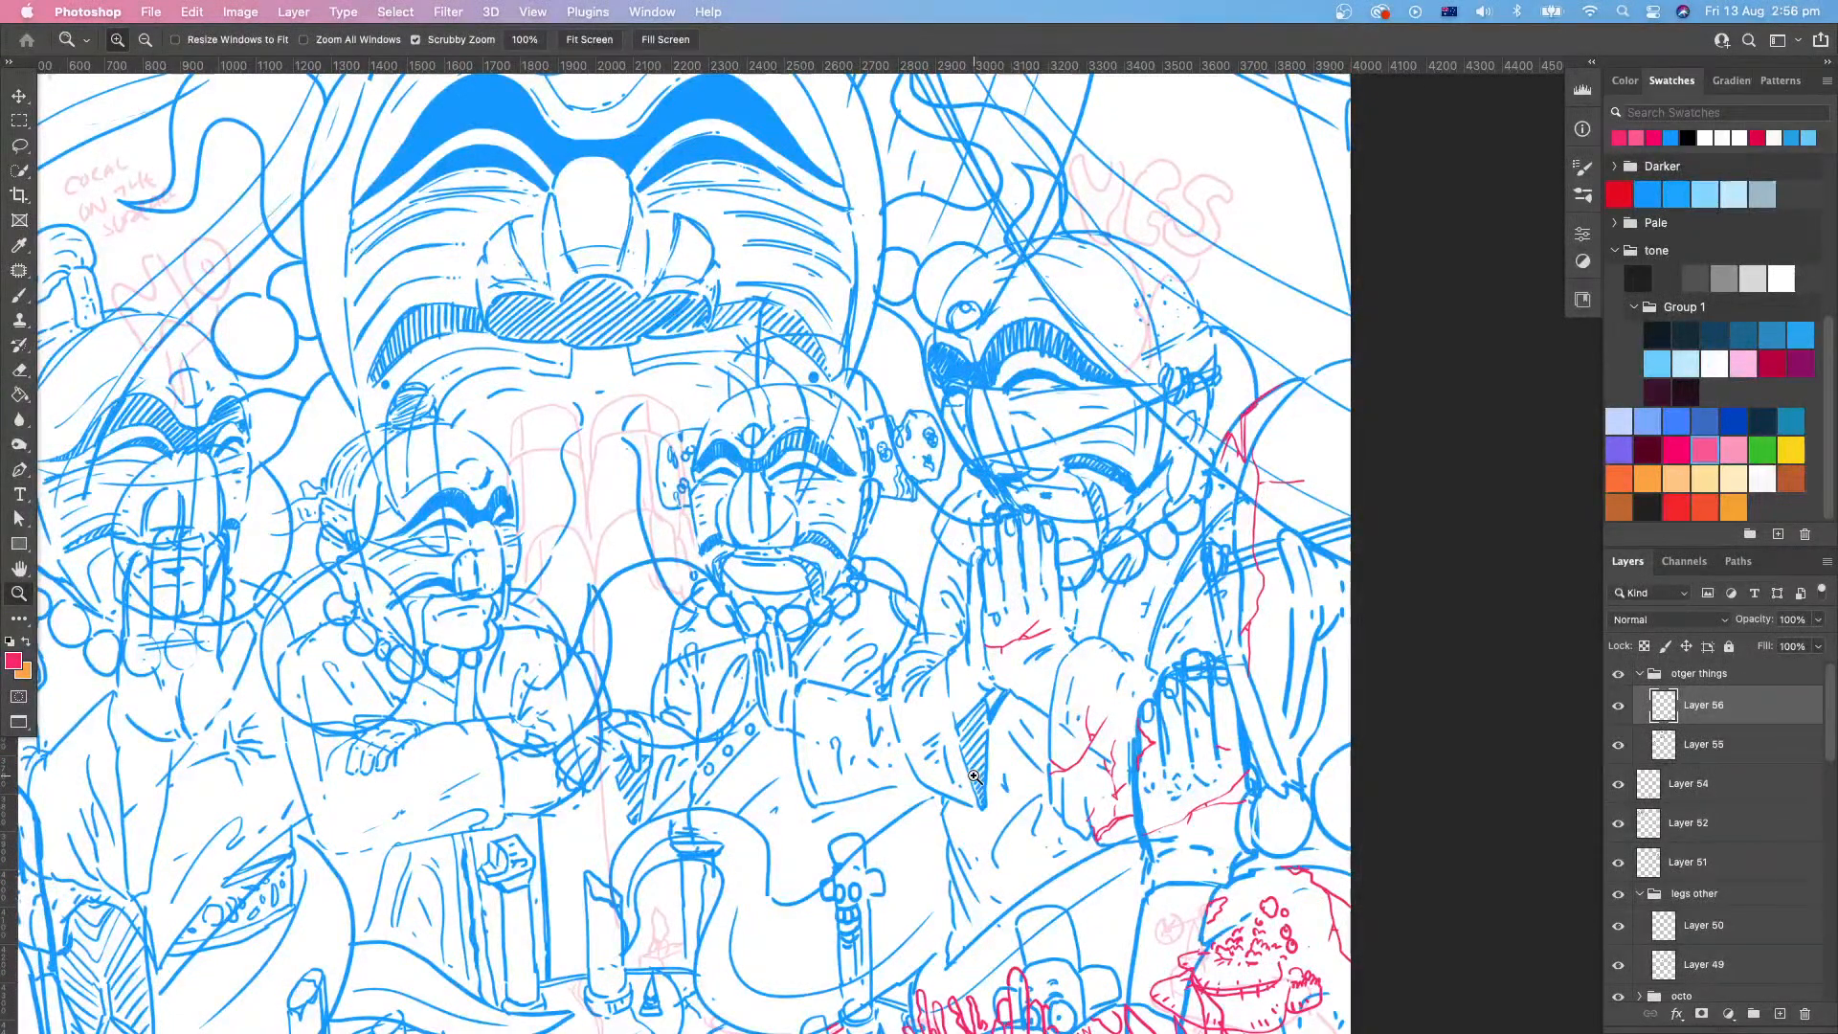
pyautogui.scroll(-5, 974, 777)
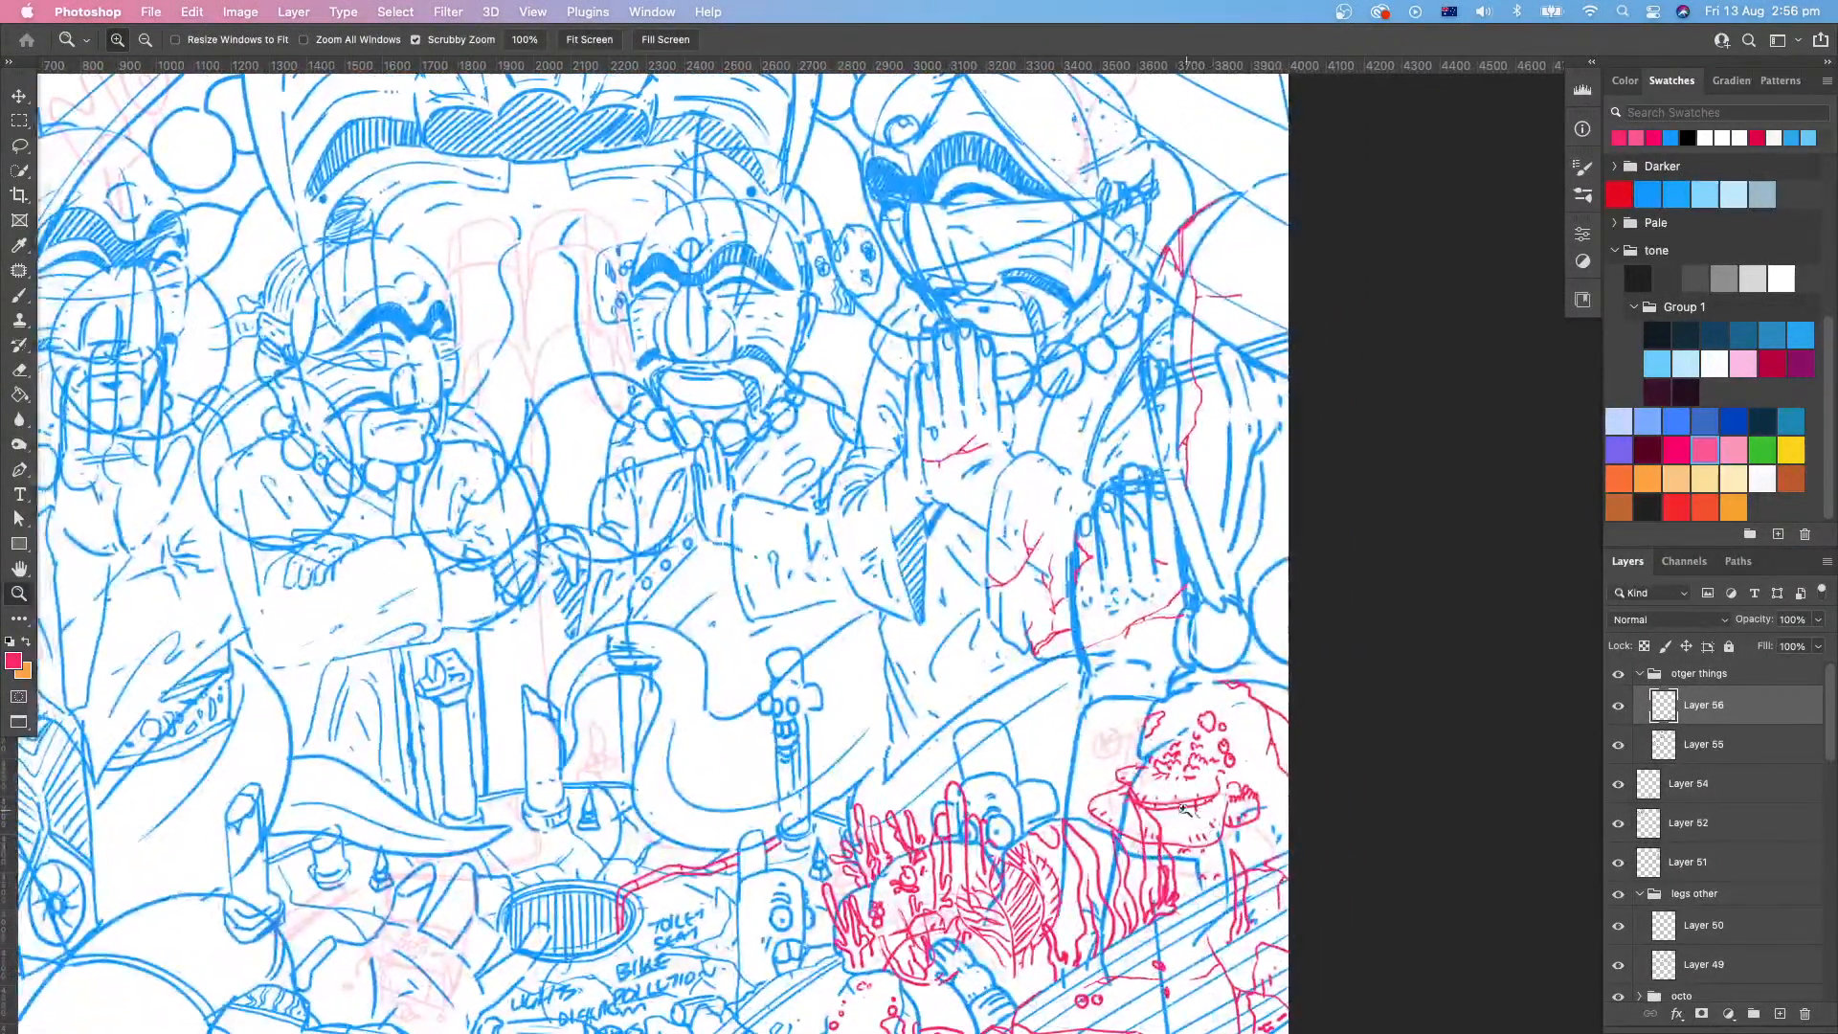
pyautogui.moveTo(1186, 810); pyautogui.dragTo(1111, 900)
pyautogui.moveTo(1111, 900); pyautogui.dragTo(1222, 810)
pyautogui.moveTo(1046, 850); pyautogui.dragTo(1226, 782)
pyautogui.moveTo(1338, 725); pyautogui.dragTo(1189, 828)
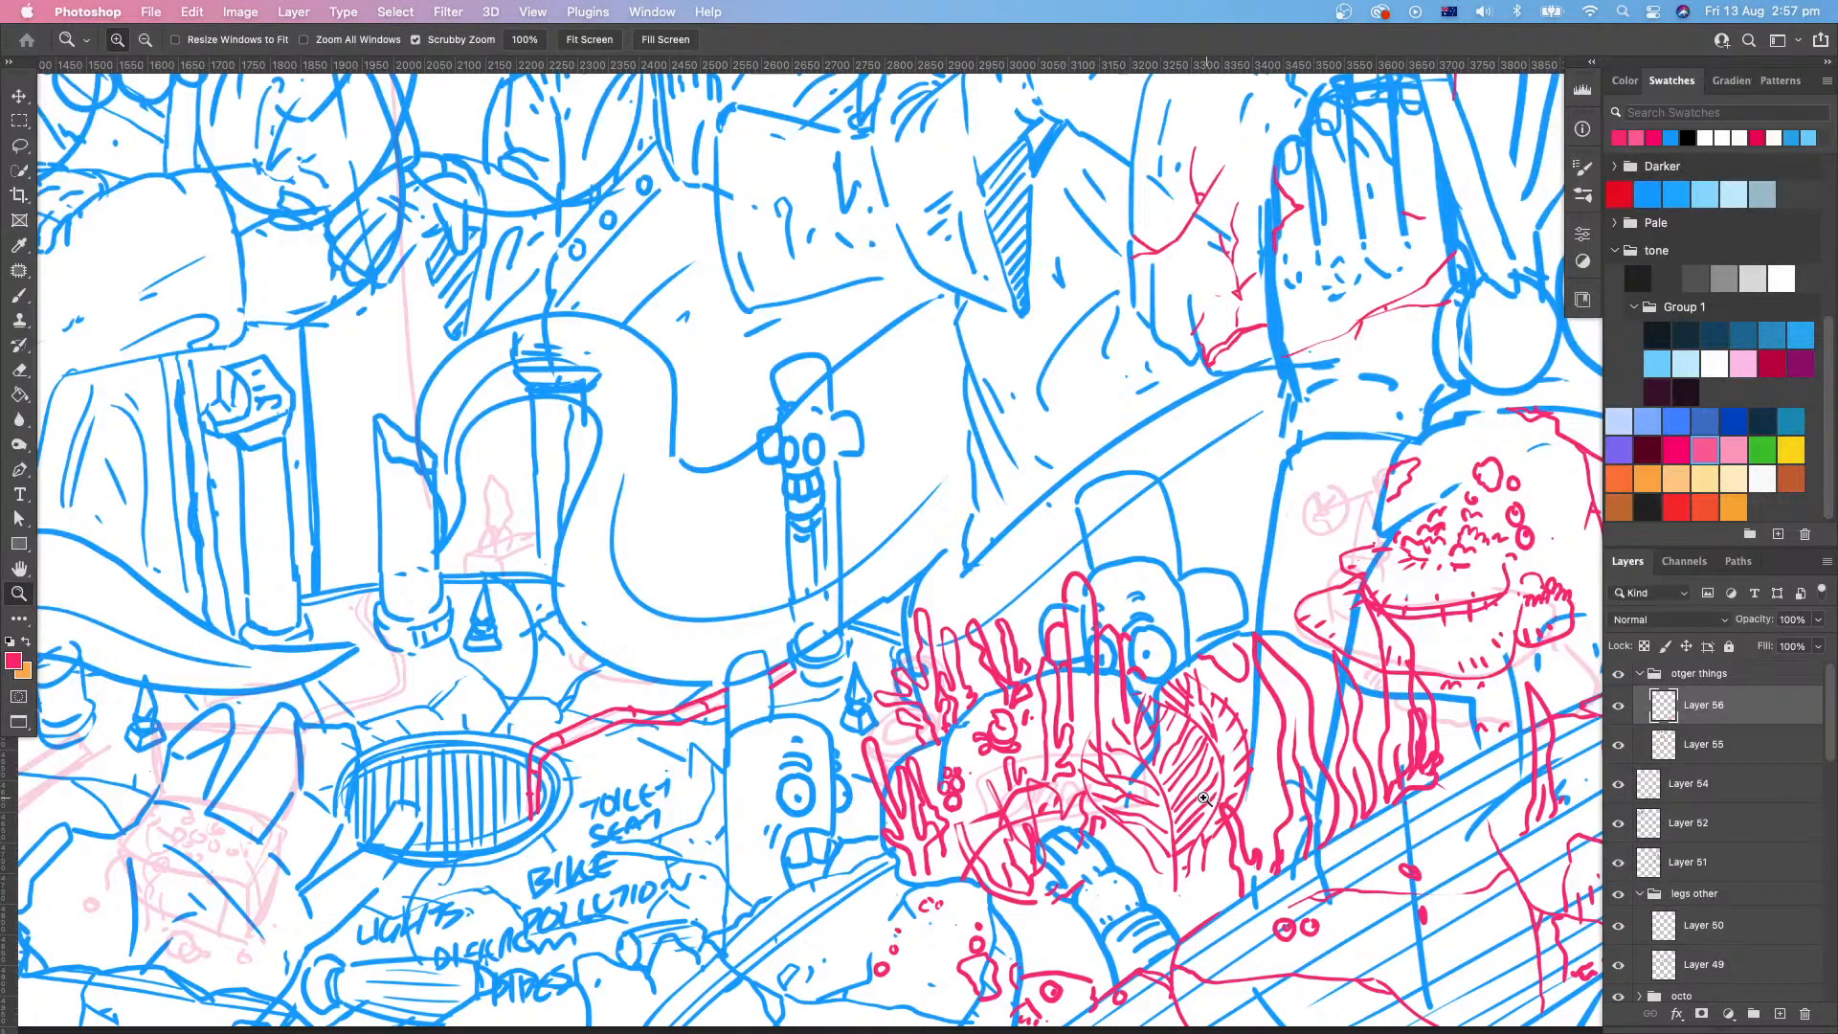
pyautogui.moveTo(1206, 859); pyautogui.dragTo(1133, 884)
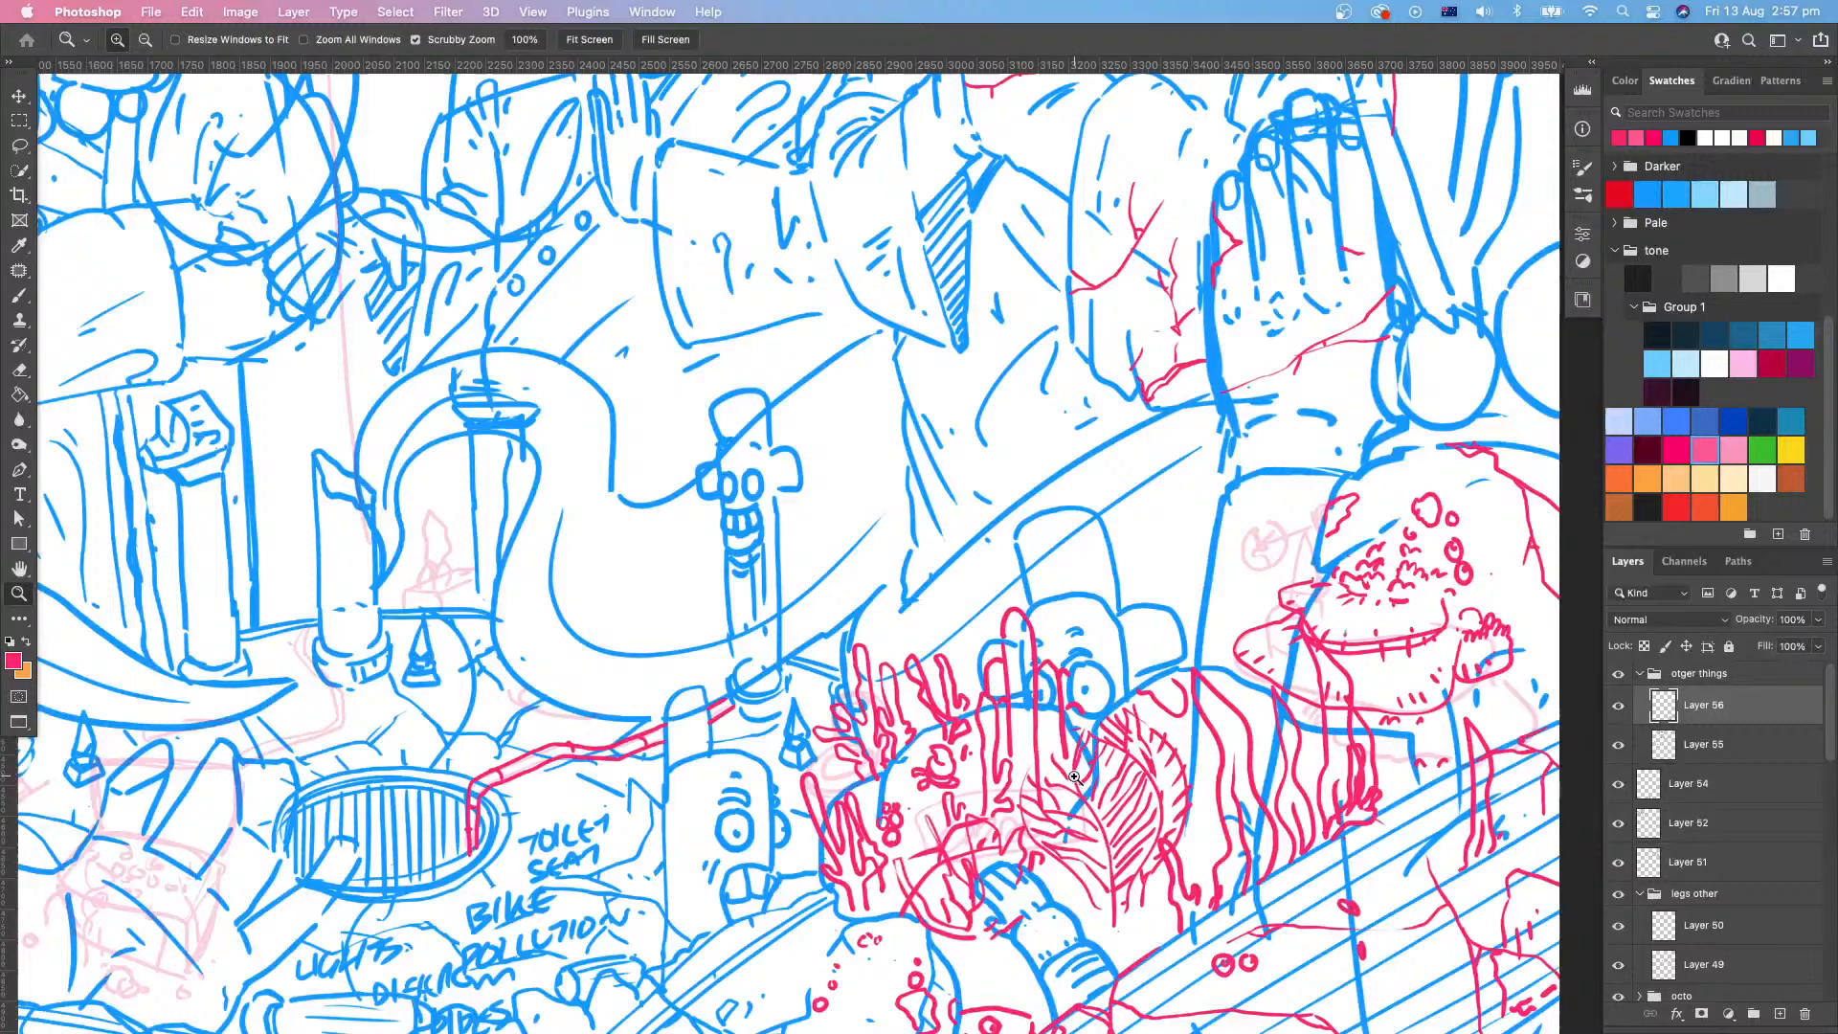
pyautogui.scroll(1, 1074, 776)
pyautogui.hscroll(1, 1074, 777)
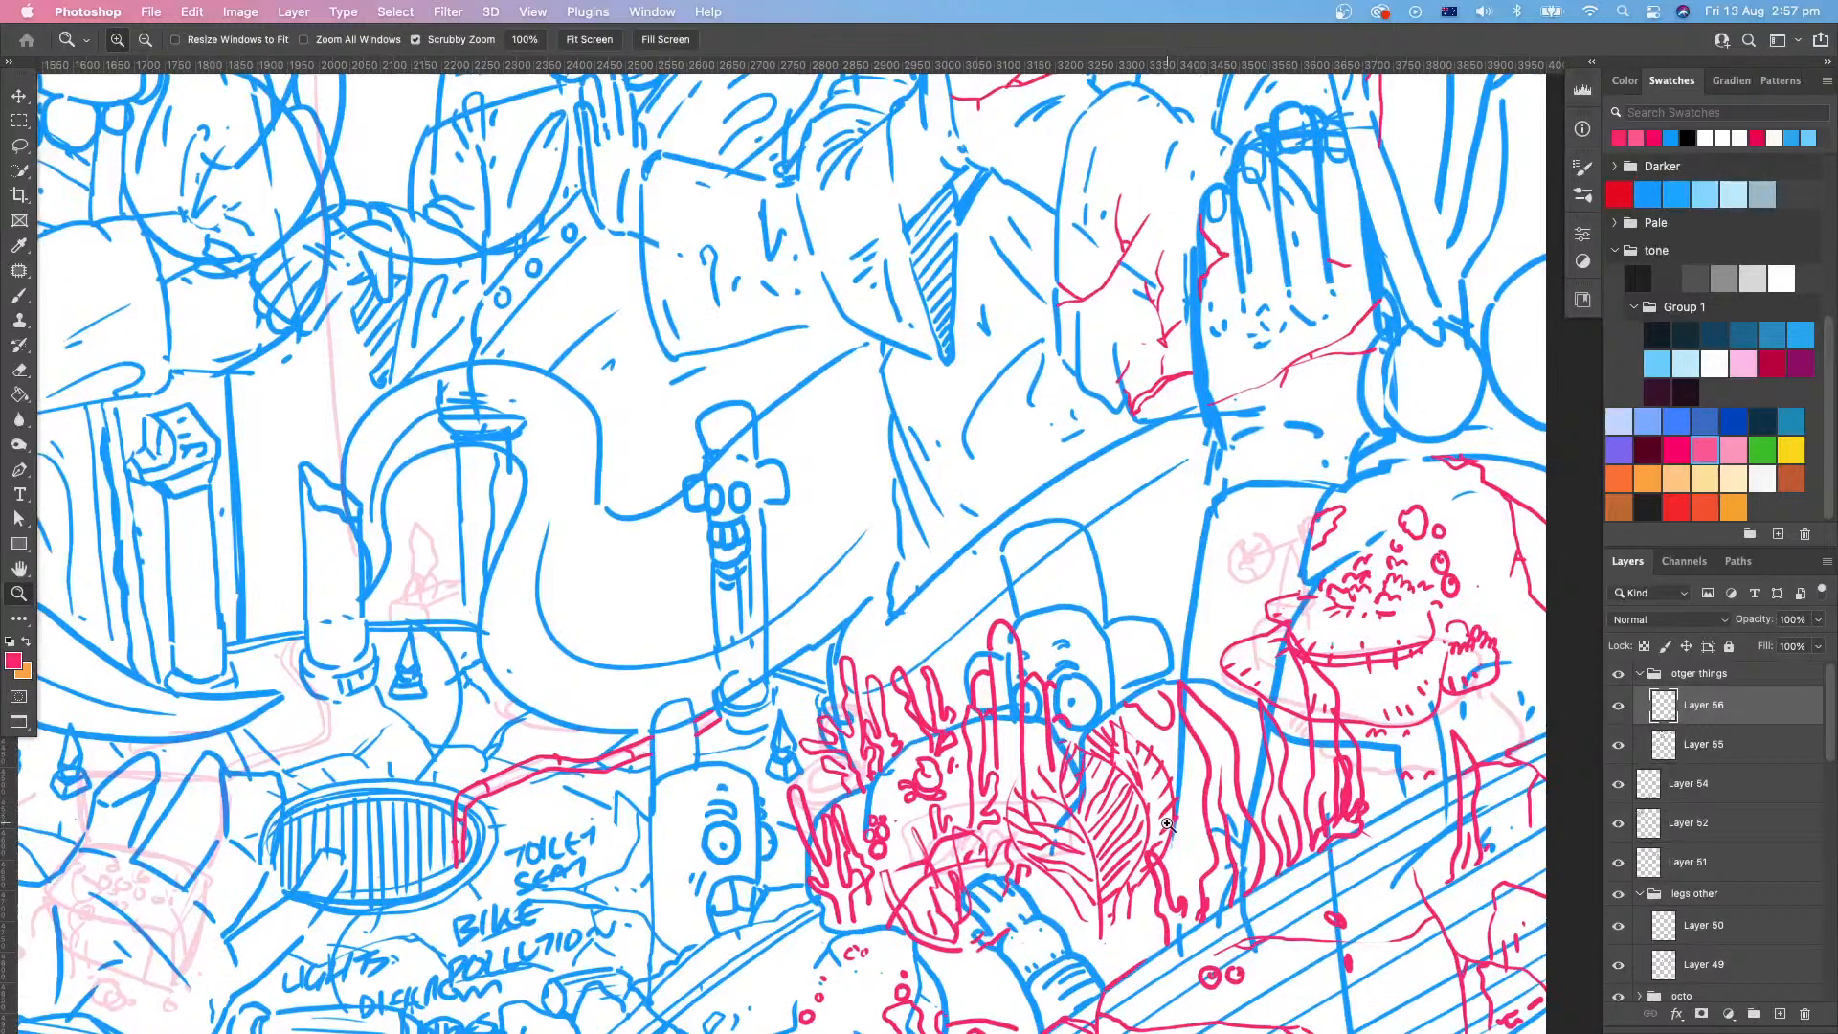
pyautogui.hscroll(-5, 1057, 891)
pyautogui.scroll(-3, 1057, 891)
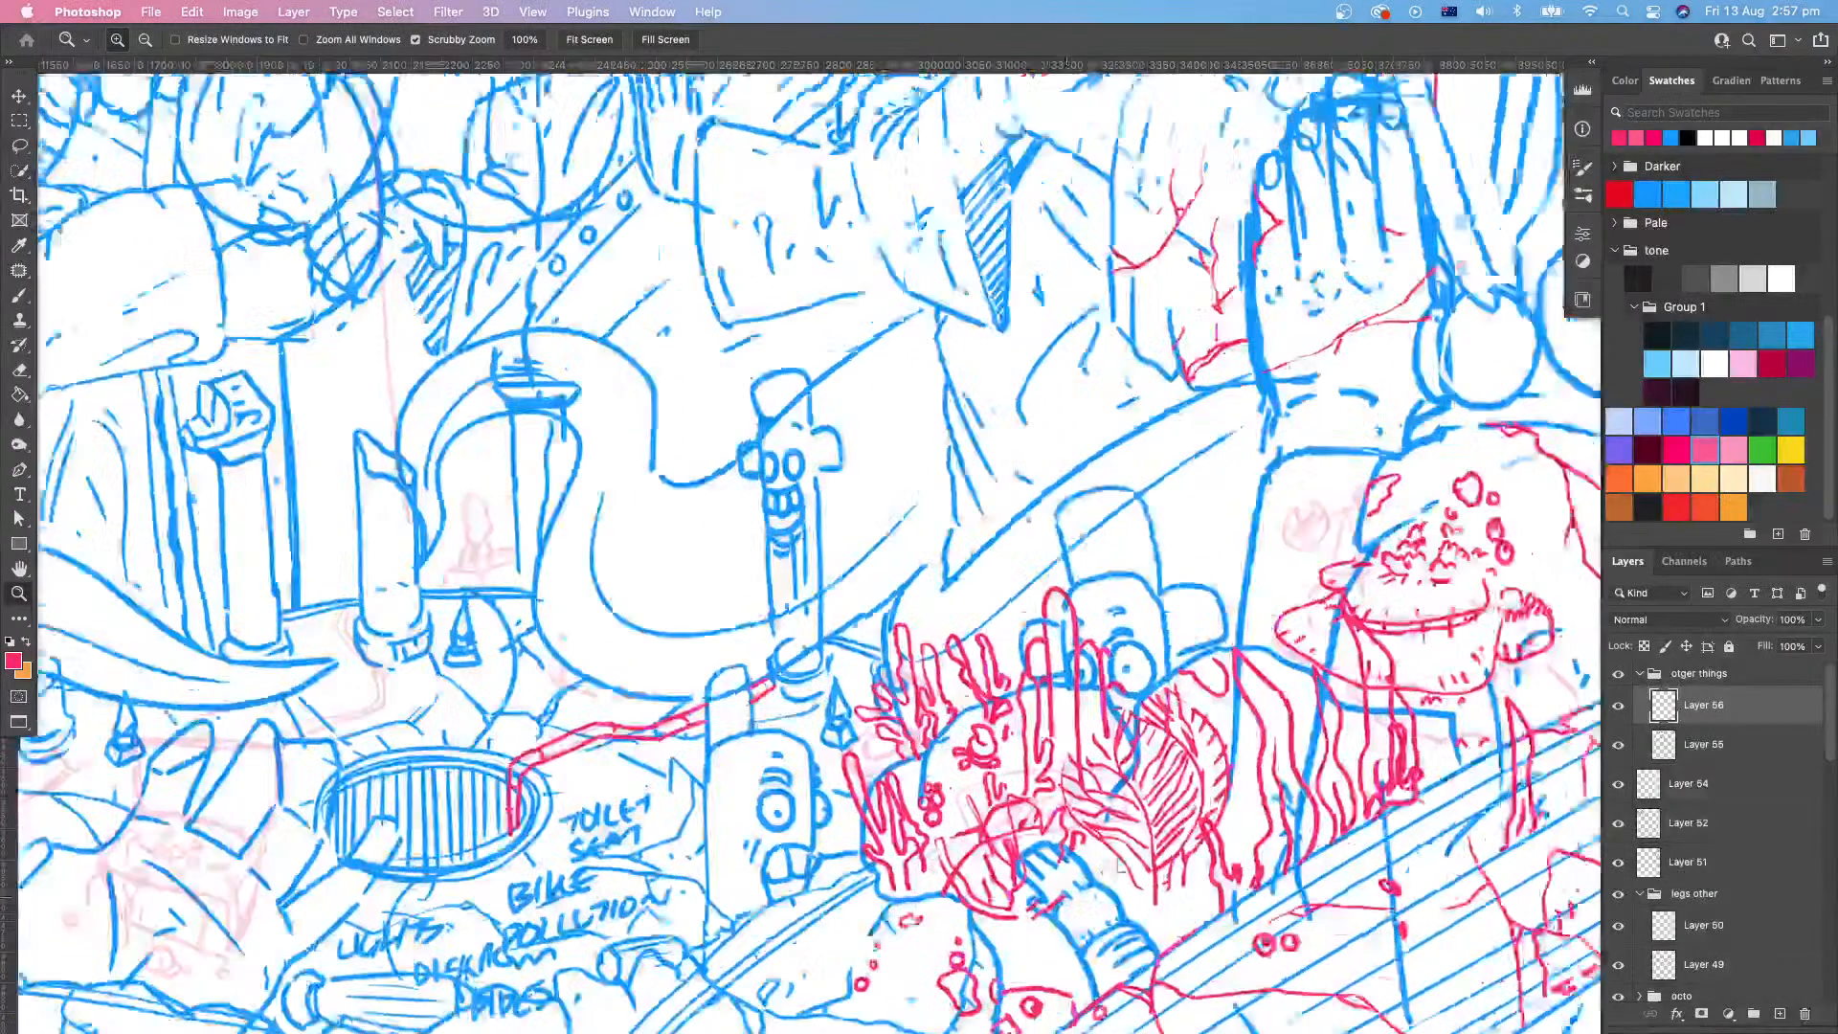
pyautogui.moveTo(1108, 867); pyautogui.dragTo(1082, 880)
pyautogui.hscroll(3, 1082, 880)
pyautogui.scroll(1, 1082, 880)
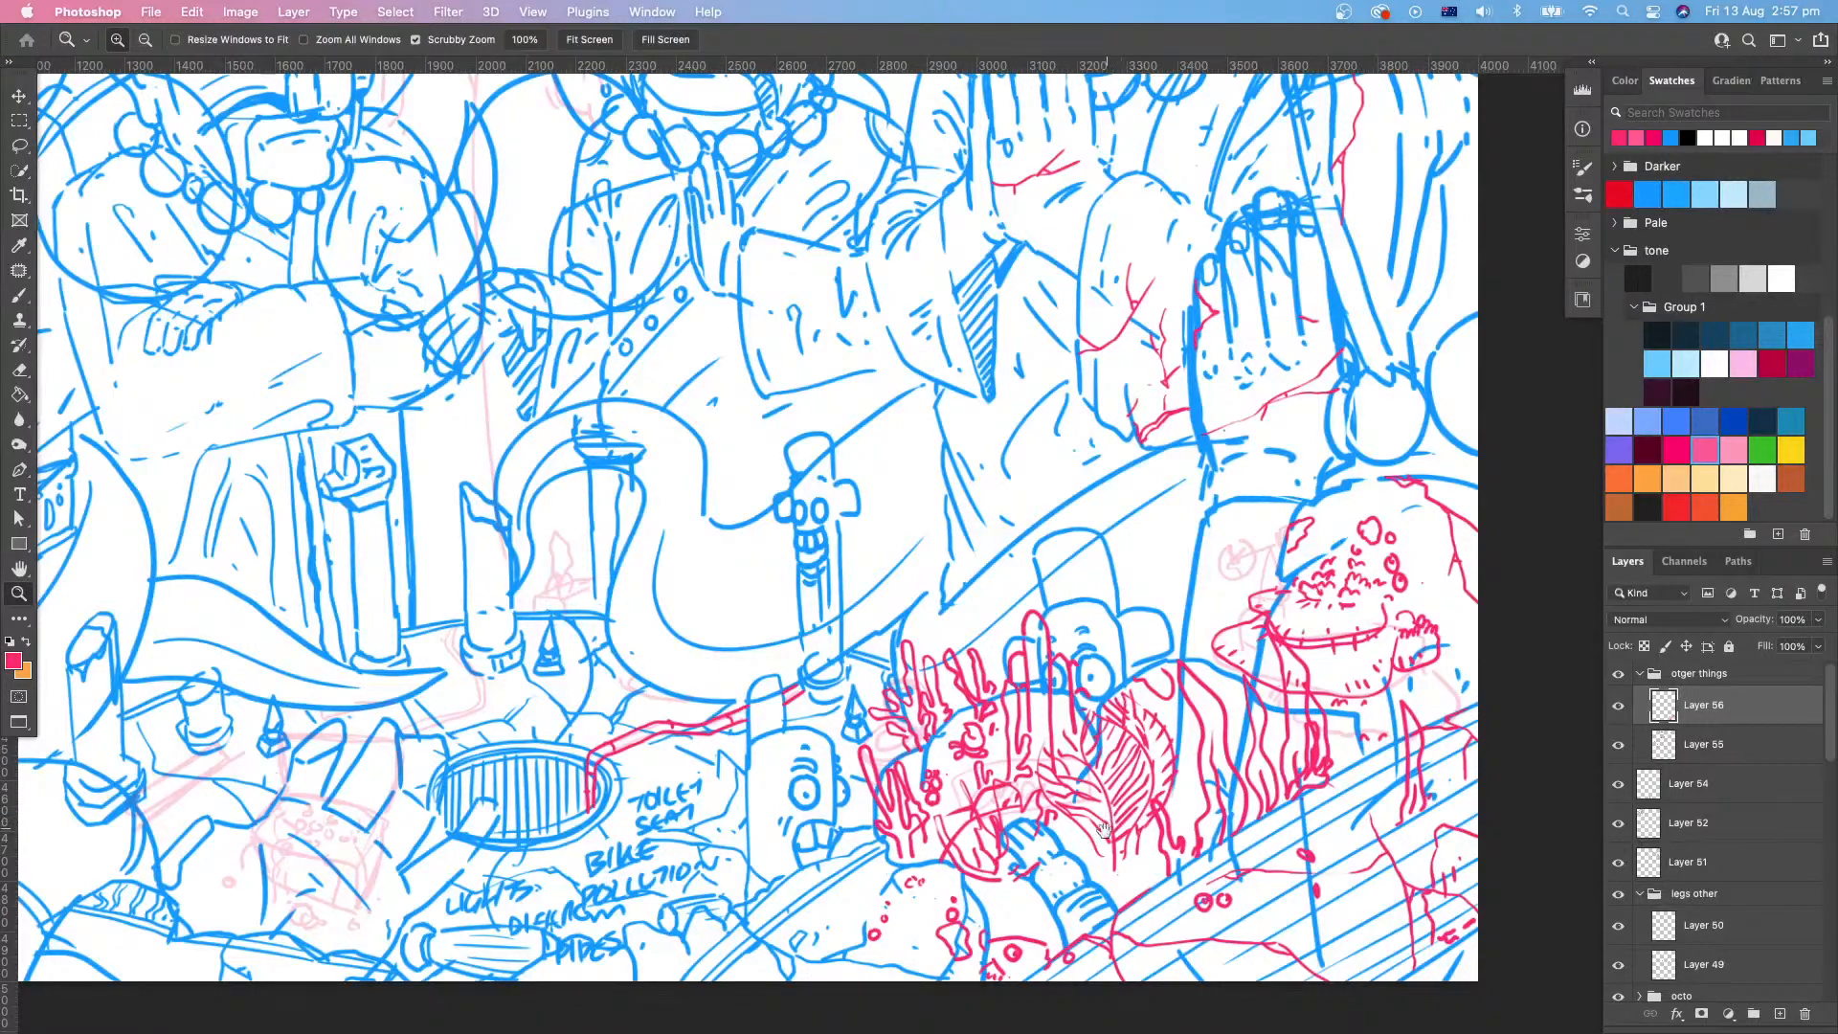
pyautogui.hscroll(3, 1087, 843)
pyautogui.scroll(1, 1087, 842)
pyautogui.moveTo(1118, 853); pyautogui.dragTo(1172, 832)
pyautogui.hscroll(2, 1172, 832)
pyautogui.scroll(1, 1172, 832)
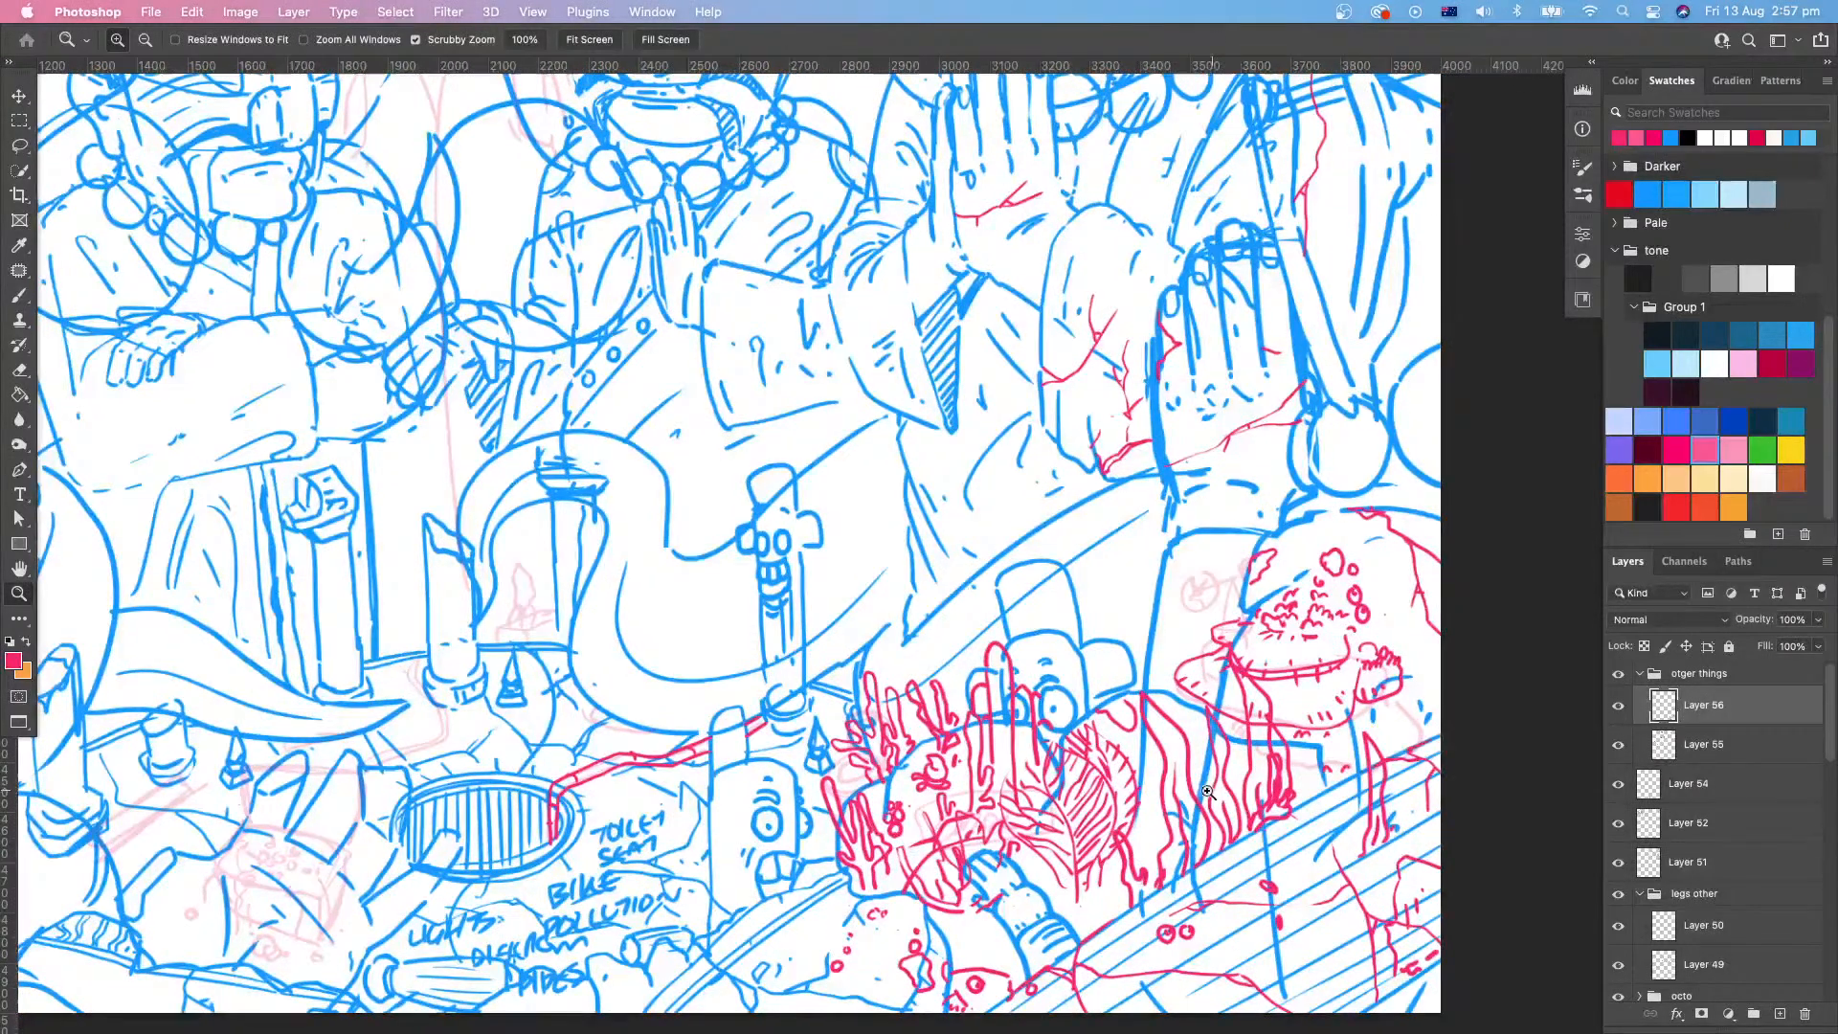
# Step: Draw a double pink strand along the ground from the broken pillar's base to the small cone beside the oval grate
pyautogui.moveTo(1111, 812)
pyautogui.mouseDown()
pyautogui.moveTo(1144, 809)
pyautogui.moveTo(774, 877)
pyautogui.moveTo(801, 839)
pyautogui.moveTo(898, 806)
pyautogui.moveTo(888, 737)
pyautogui.moveTo(879, 771)
pyautogui.moveTo(901, 782)
pyautogui.moveTo(901, 811)
pyautogui.moveTo(861, 829)
pyautogui.mouseUp()
pyautogui.press('b')
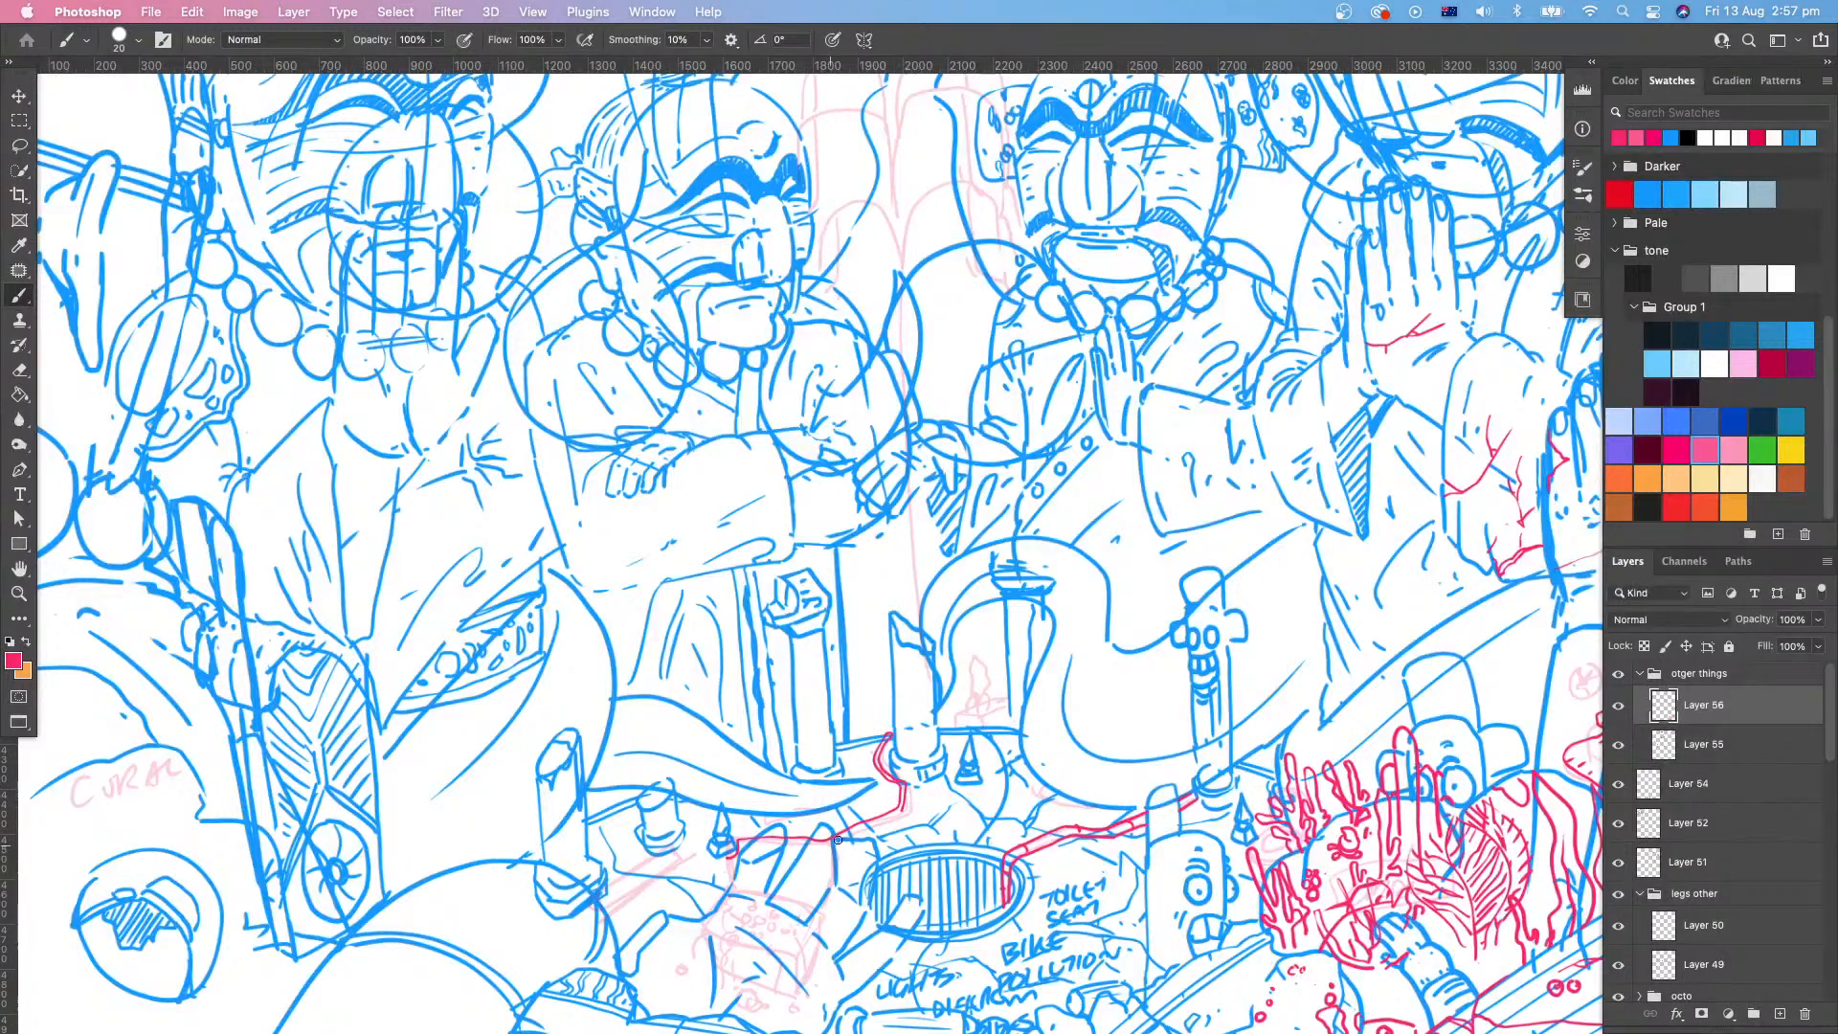
pyautogui.moveTo(728, 859)
pyautogui.mouseDown()
pyautogui.moveTo(732, 891)
pyautogui.moveTo(743, 841)
pyautogui.moveTo(823, 846)
pyautogui.moveTo(900, 812)
pyautogui.mouseUp()
# Step: Review the large face, the smaller statues and the foreground, checking how the new pink strands sit in the full composition
pyautogui.scroll(5, 958, 766)
pyautogui.hscroll(5, 957, 766)
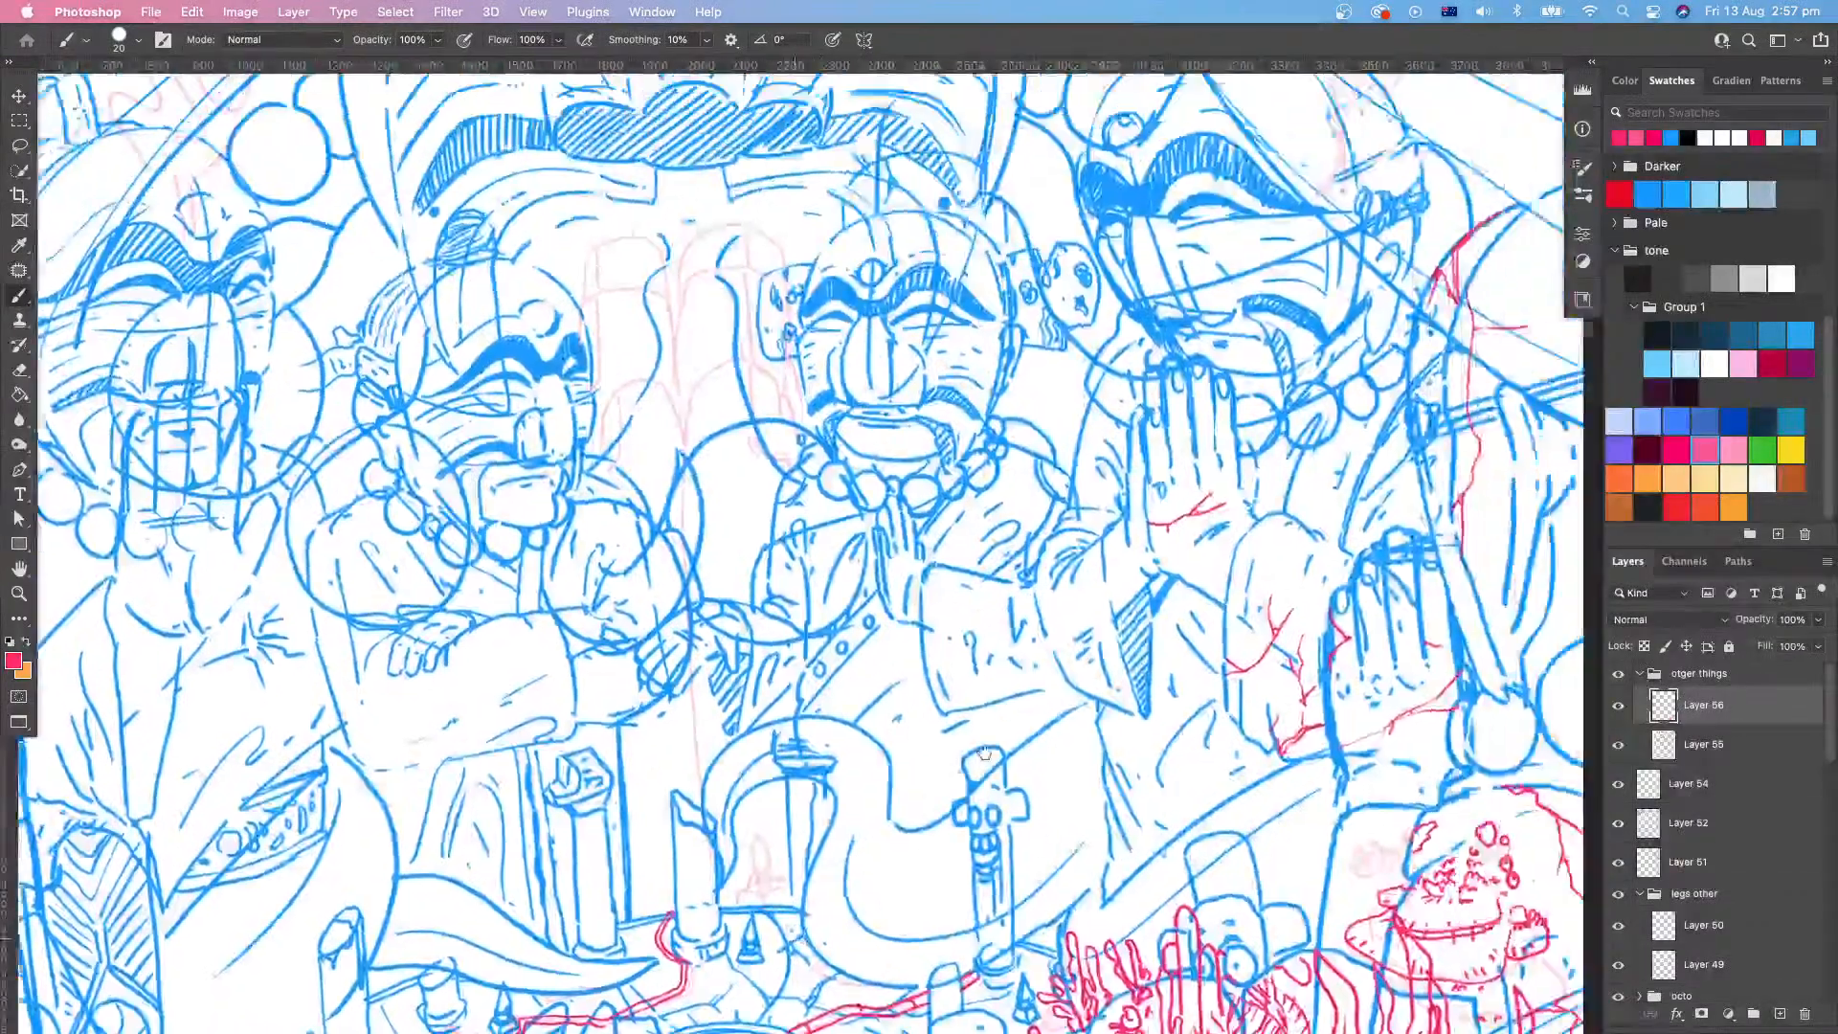
pyautogui.moveTo(871, 474); pyautogui.dragTo(896, 782)
pyautogui.press('z')
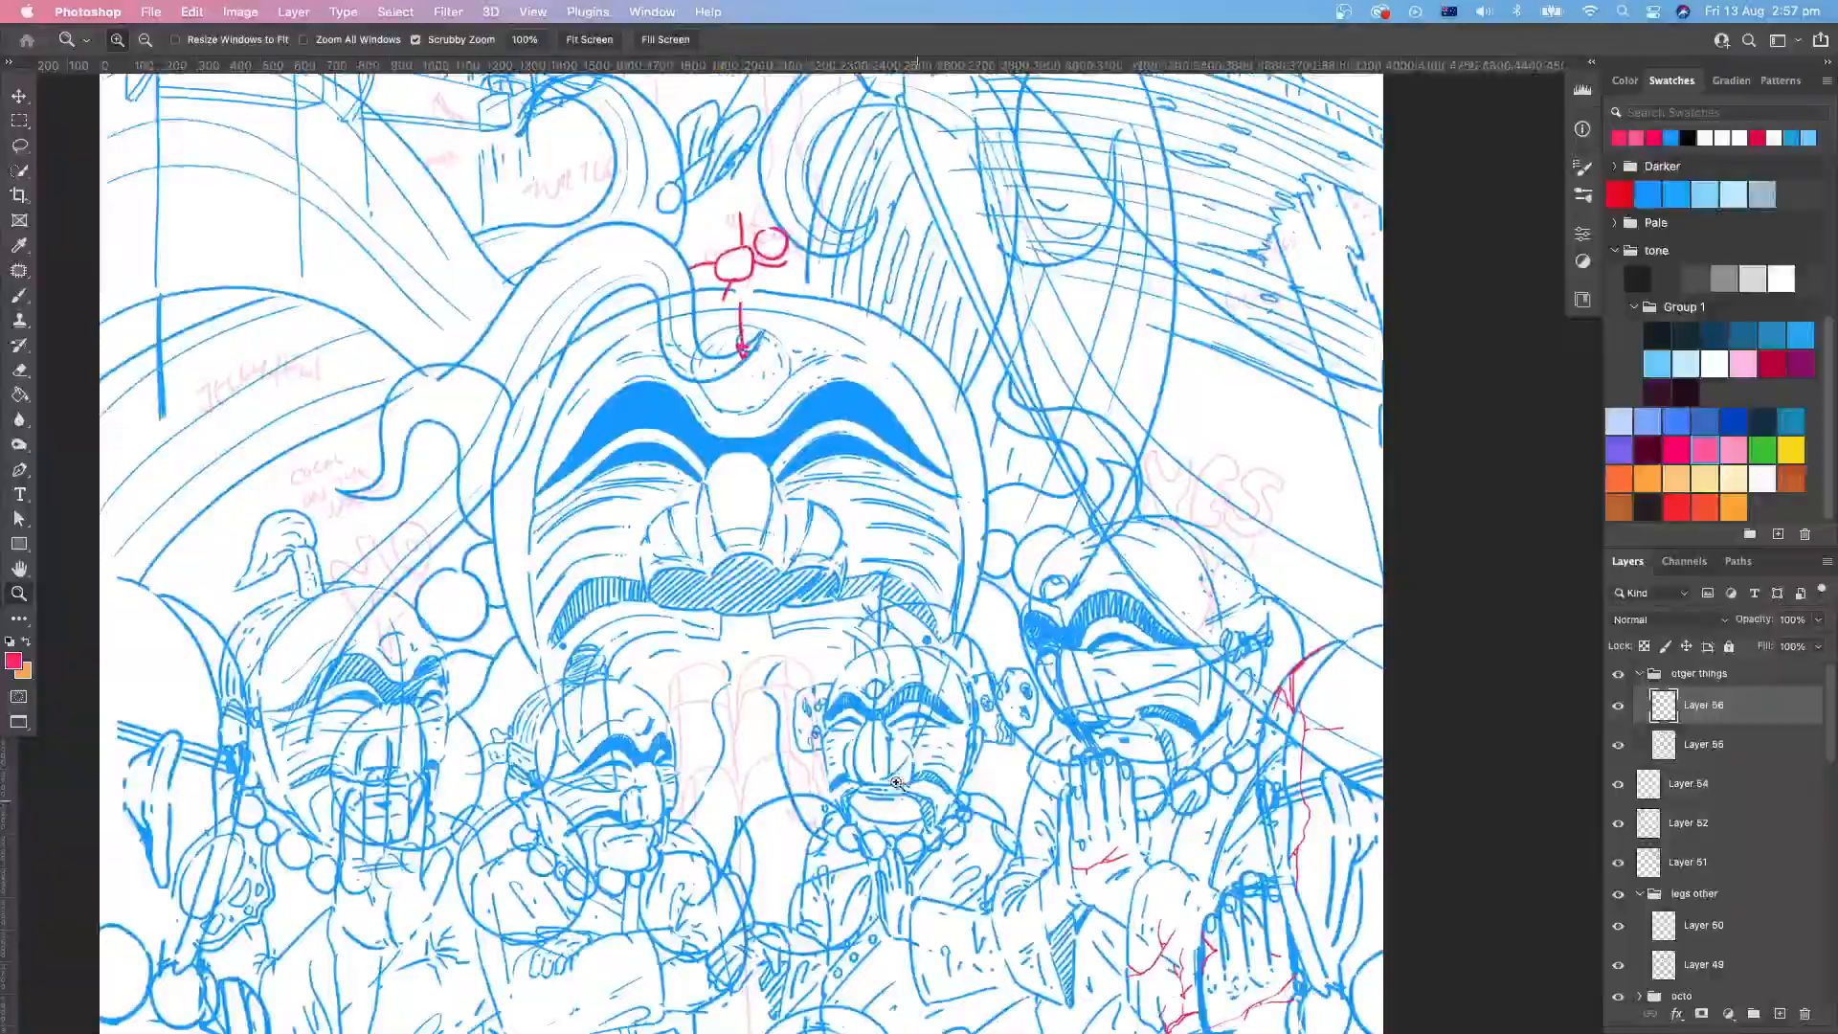
pyautogui.scroll(-5, 896, 782)
pyautogui.hscroll(-2, 969, 835)
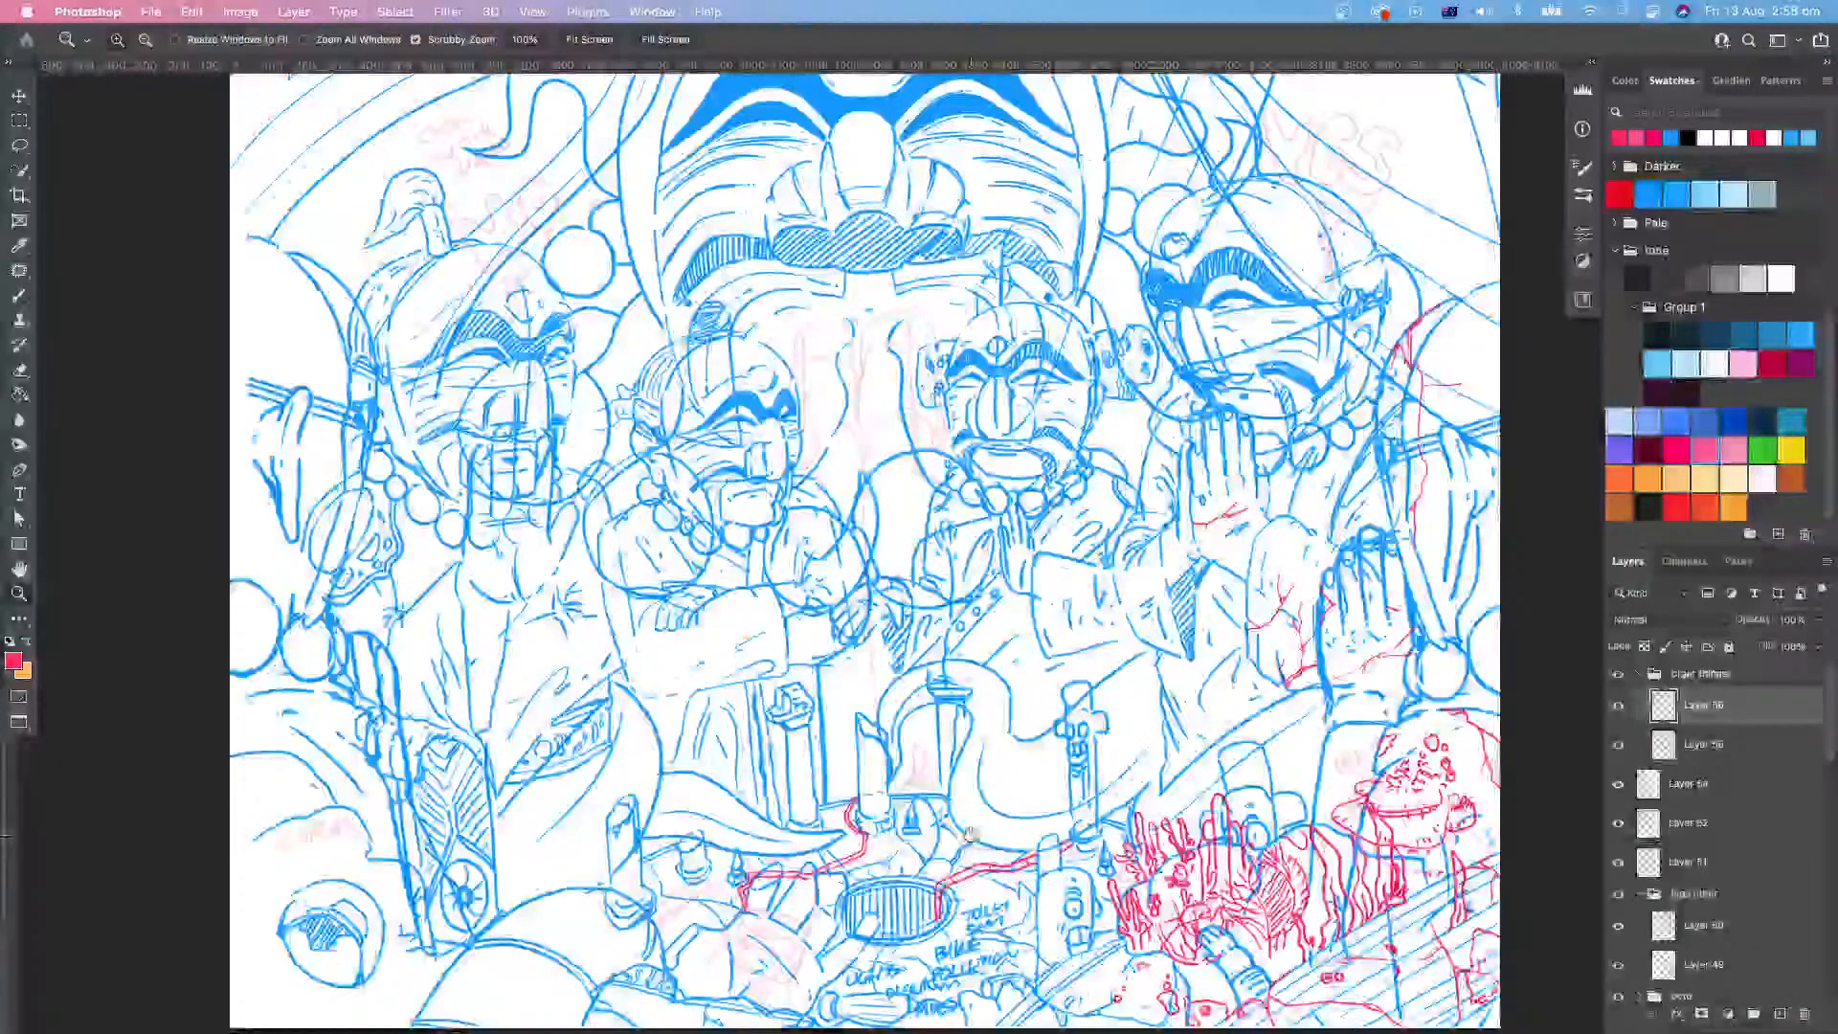
pyautogui.scroll(4, 970, 835)
pyautogui.scroll(1, 996, 841)
pyautogui.hscroll(1, 997, 841)
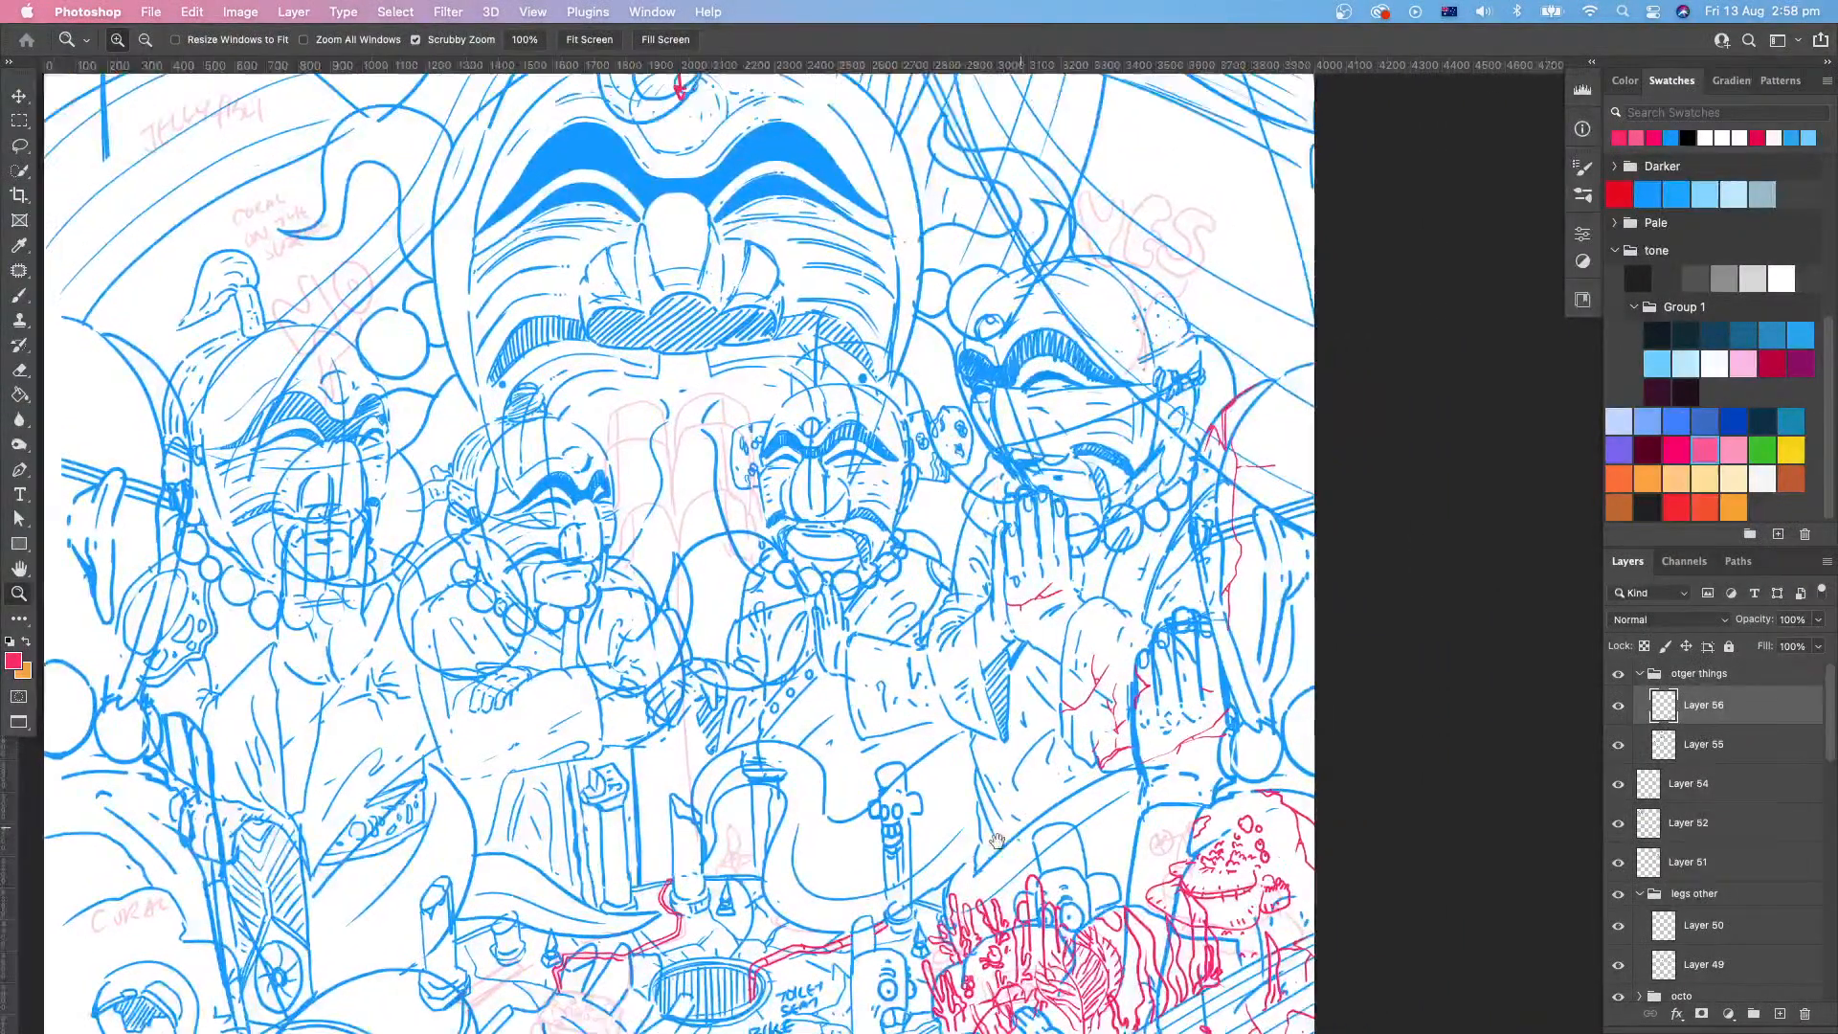
pyautogui.moveTo(998, 841); pyautogui.dragTo(1045, 825)
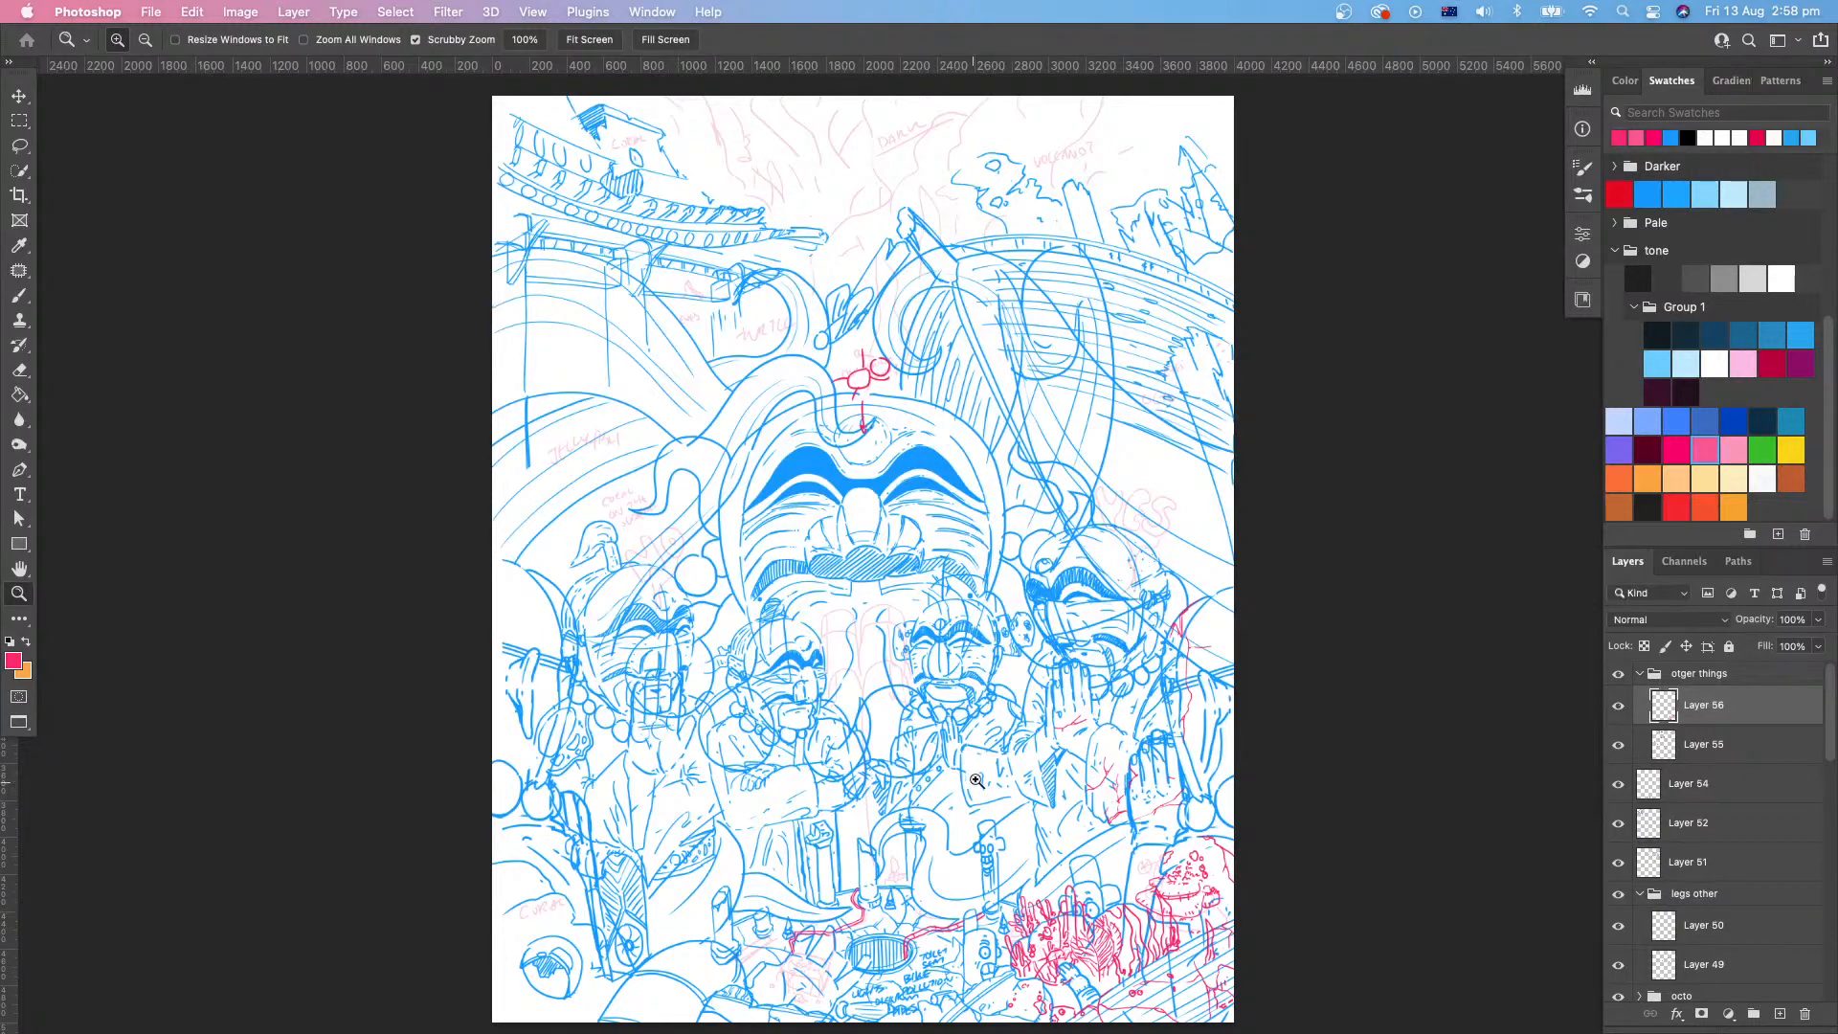
pyautogui.moveTo(975, 783); pyautogui.dragTo(1052, 819)
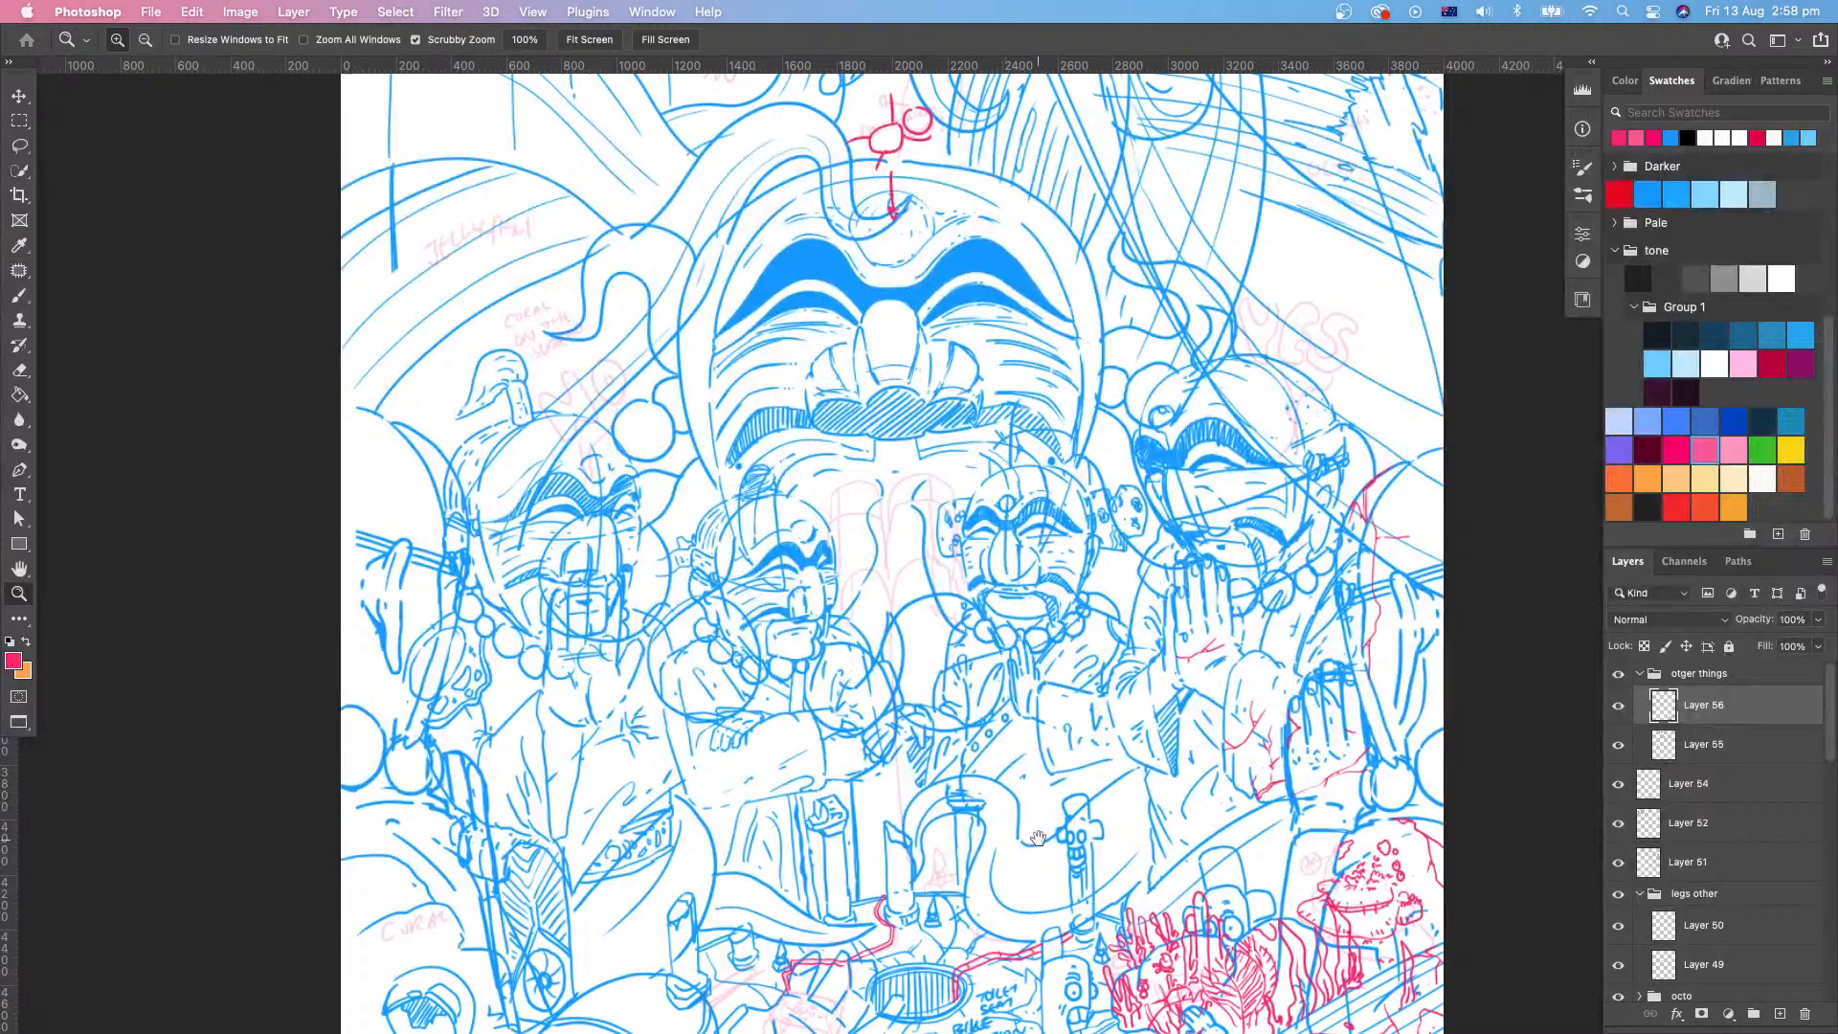
pyautogui.moveTo(1151, 919); pyautogui.dragTo(1005, 816)
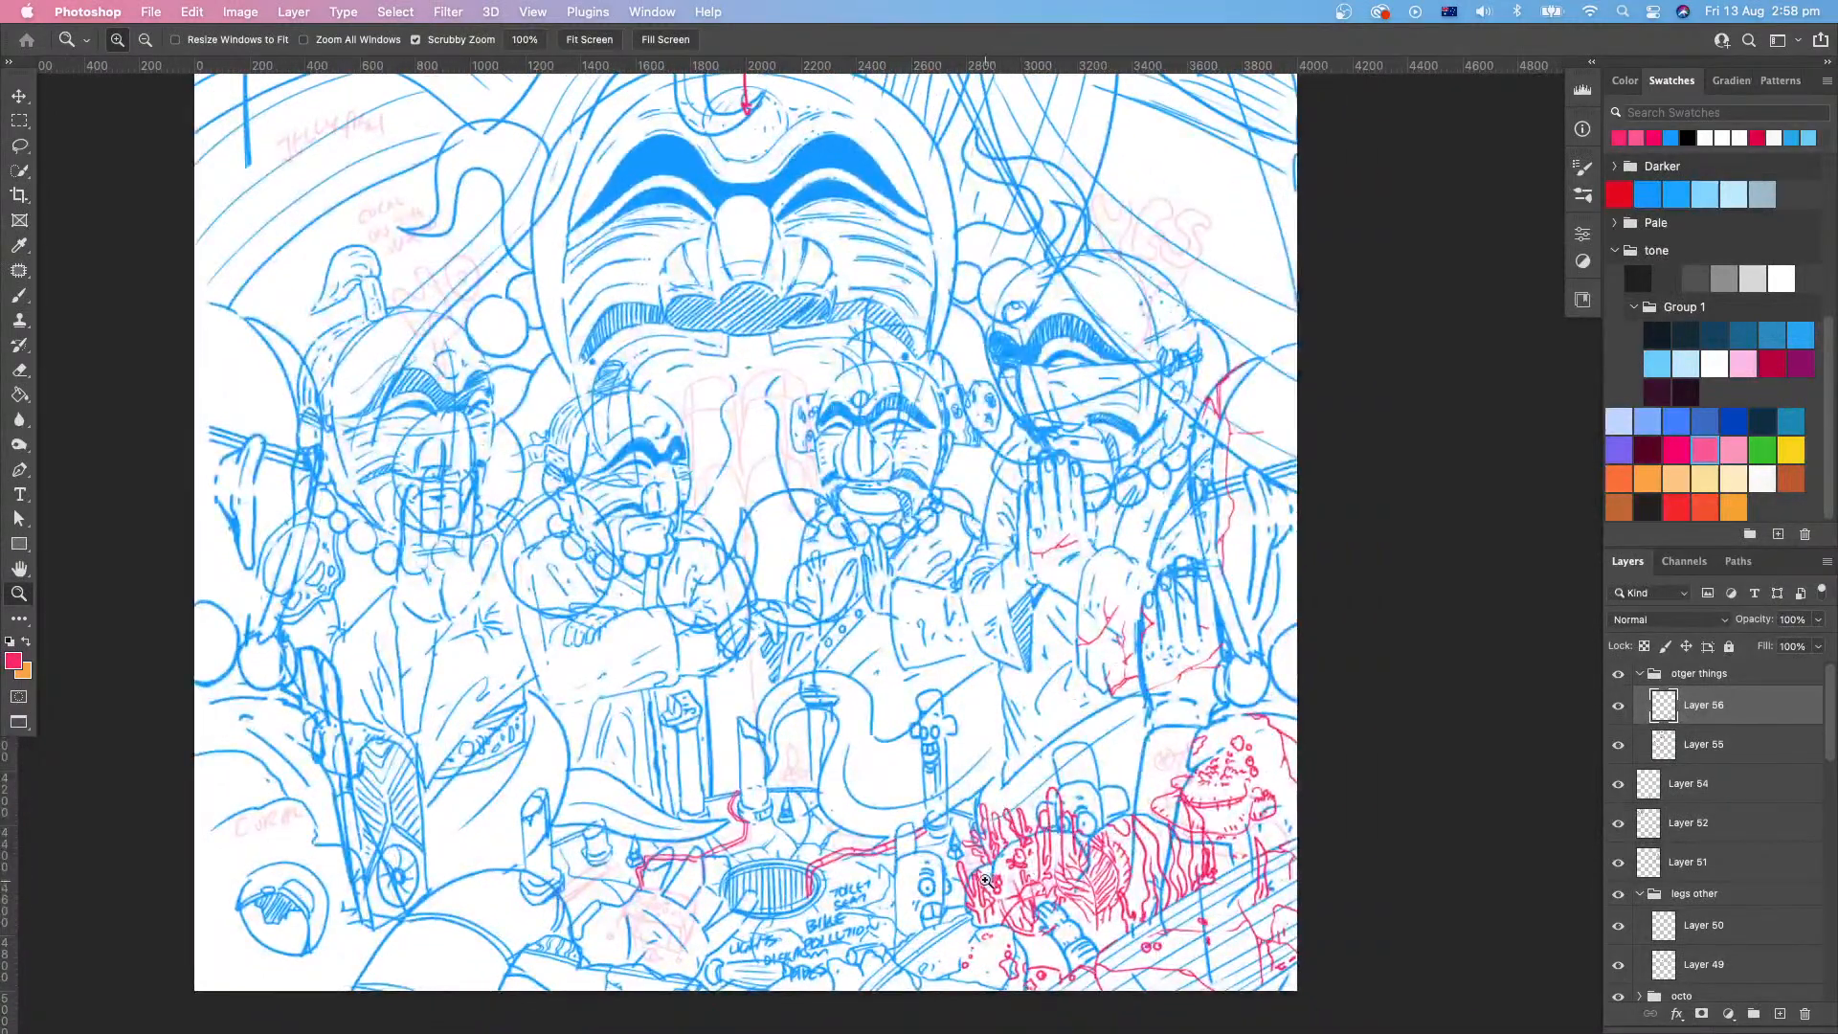
pyautogui.moveTo(993, 883); pyautogui.dragTo(1046, 854)
pyautogui.moveTo(895, 1024); pyautogui.dragTo(1075, 823)
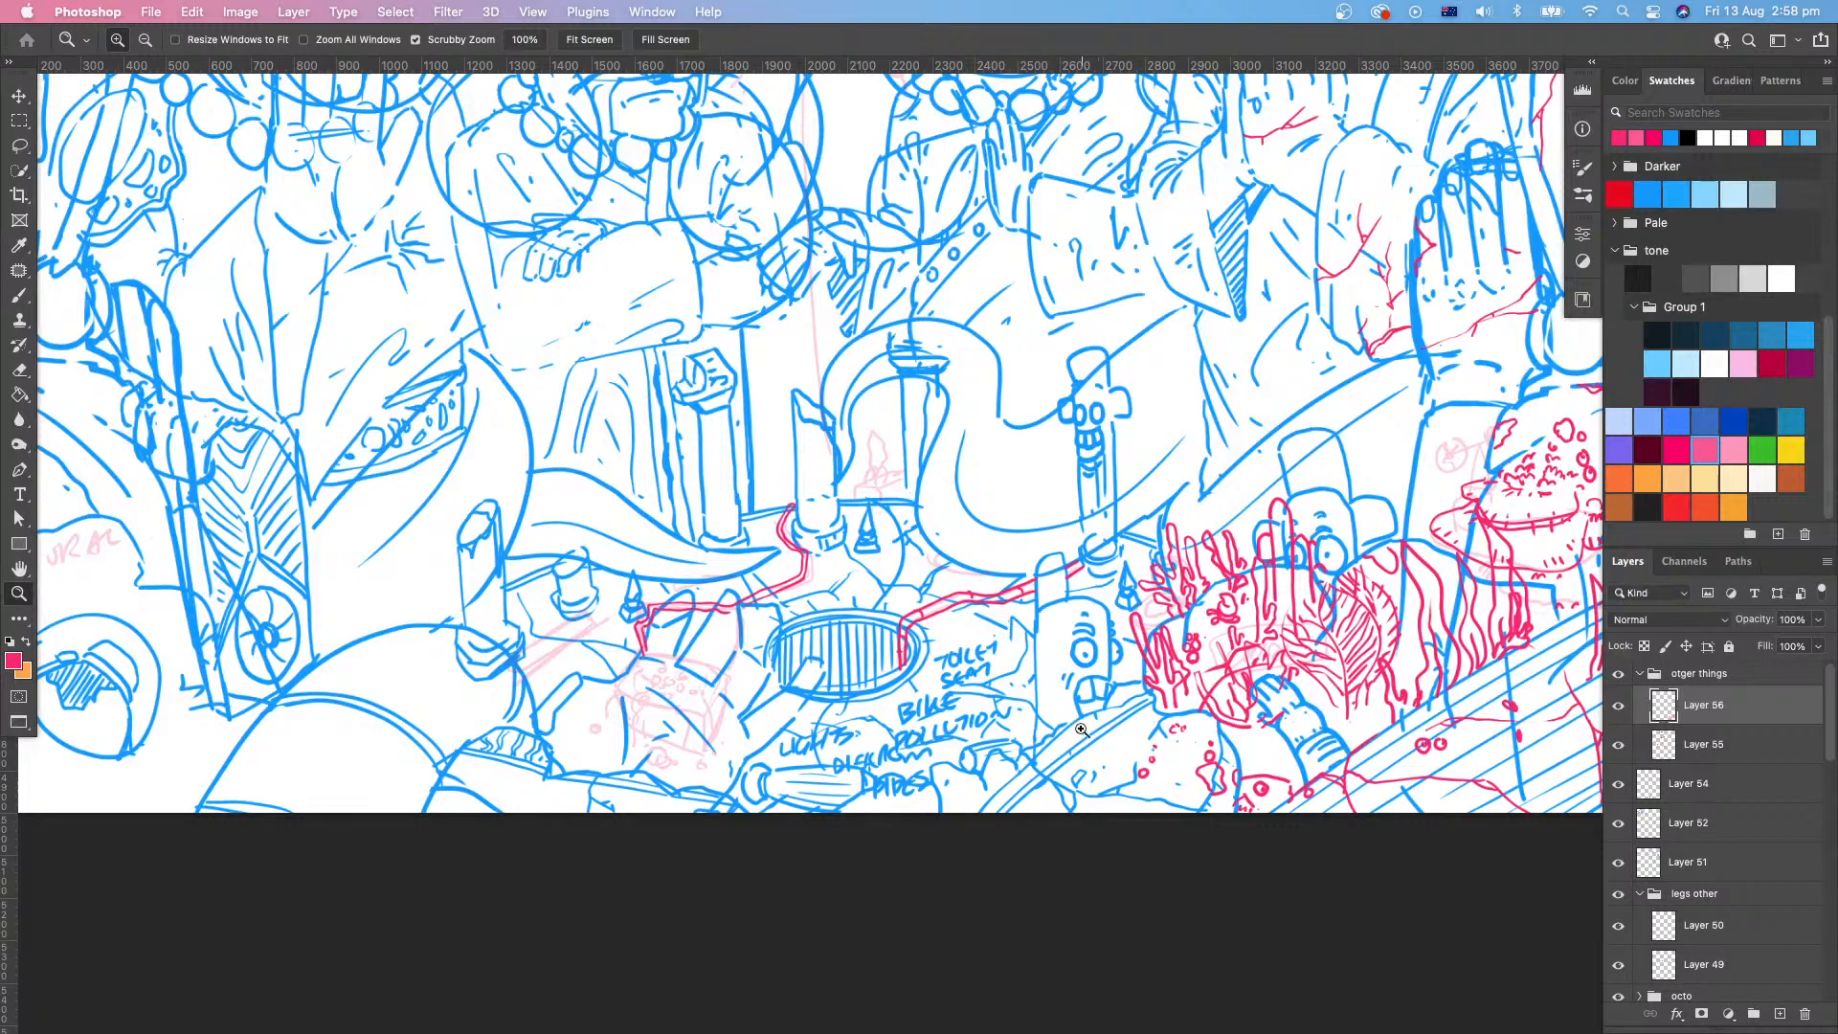
# Step: Outline the spotted rock below the finger-like coral in pink, following its sloping edge and its far side to the drawing's lower edge
pyautogui.moveTo(1082, 728); pyautogui.dragTo(1101, 756)
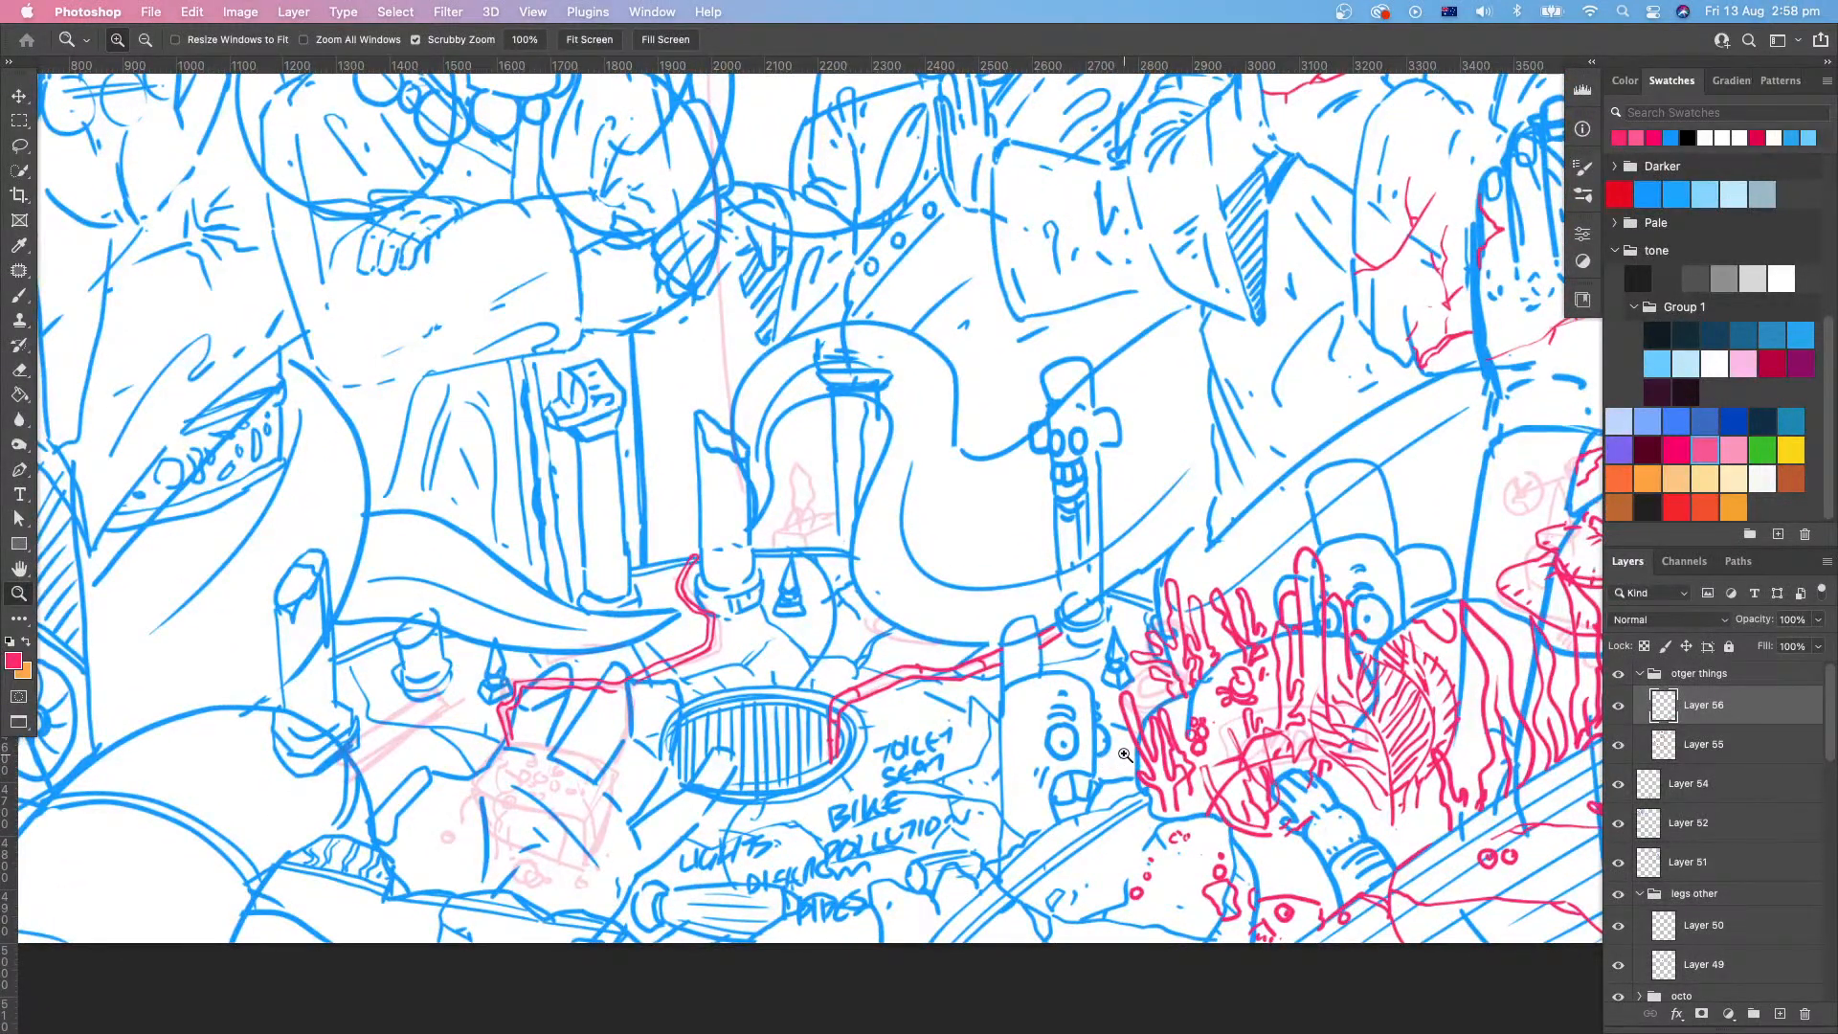
pyautogui.moveTo(1131, 796)
pyautogui.mouseDown()
pyautogui.moveTo(1054, 815)
pyautogui.moveTo(1047, 632)
pyautogui.mouseUp()
pyautogui.press('b')
pyautogui.moveTo(1072, 712); pyautogui.dragTo(1012, 753)
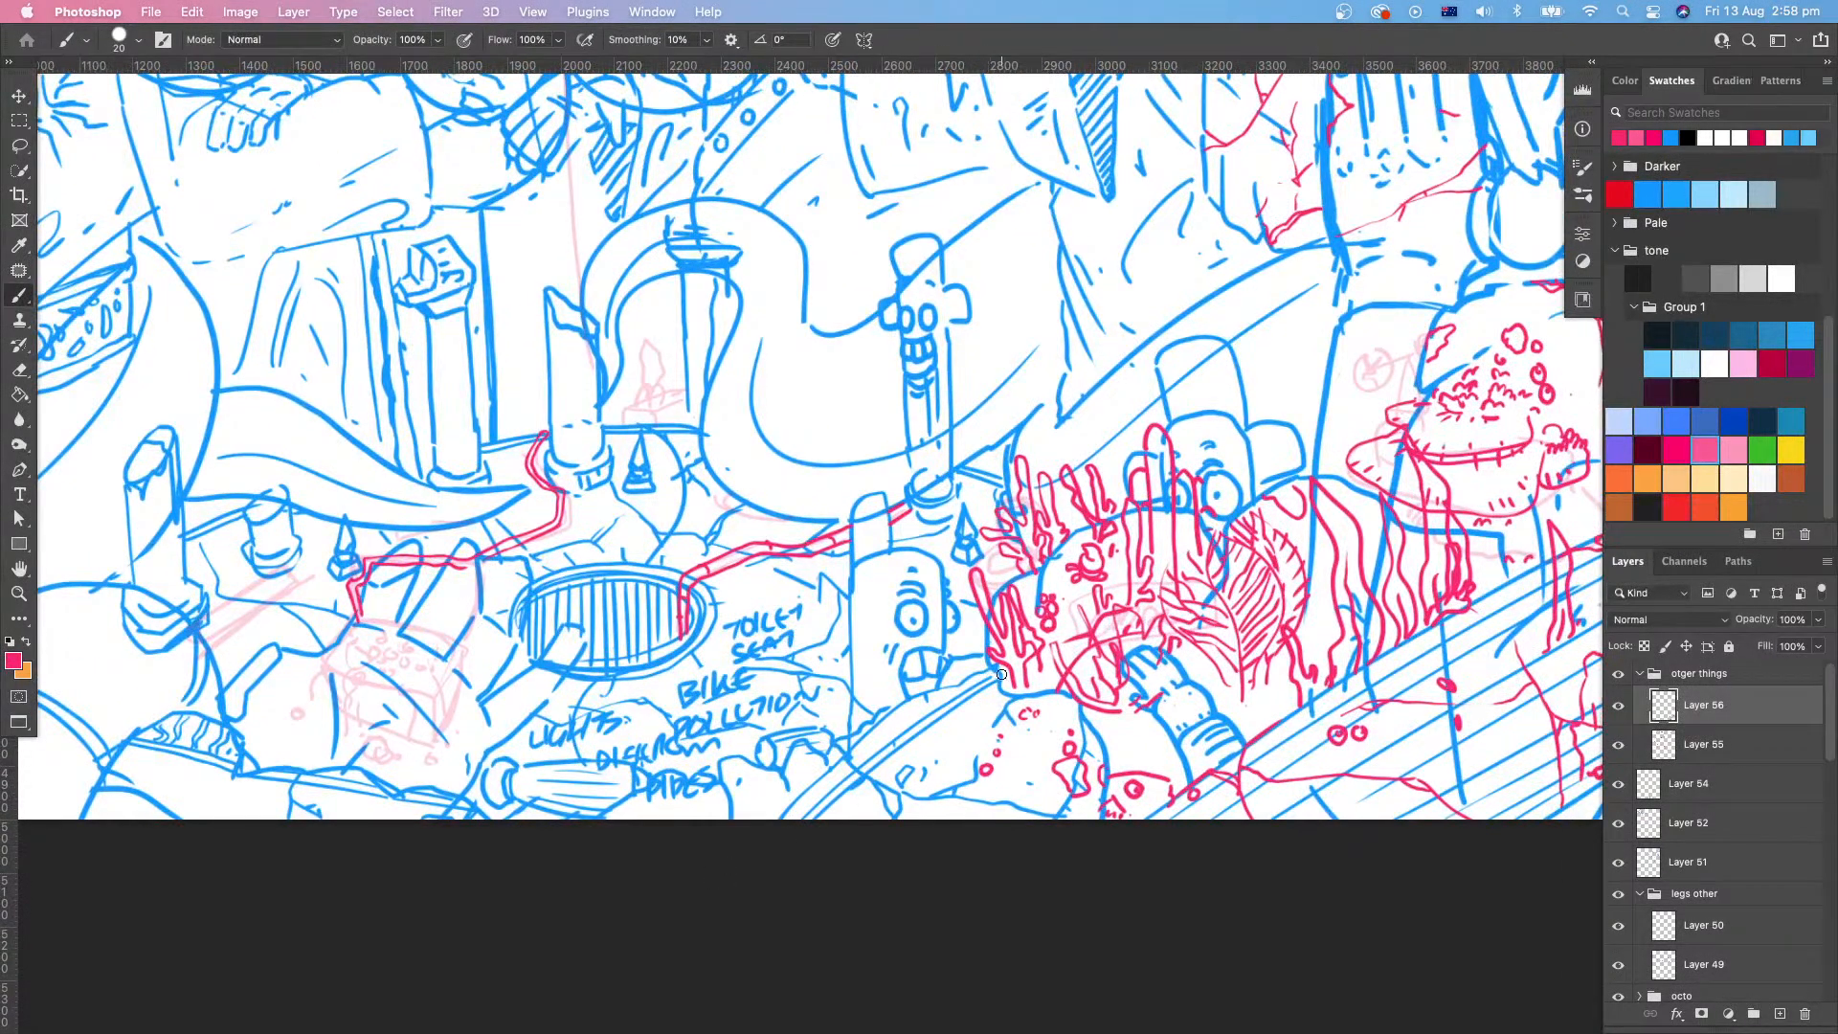
pyautogui.moveTo(1000, 673)
pyautogui.mouseDown()
pyautogui.moveTo(871, 724)
pyautogui.moveTo(774, 818)
pyautogui.mouseUp()
pyautogui.moveTo(1000, 670)
pyautogui.mouseDown()
pyautogui.moveTo(1003, 697)
pyautogui.moveTo(1077, 701)
pyautogui.moveTo(1105, 771)
pyautogui.moveTo(1100, 843)
pyautogui.mouseUp()
pyautogui.moveTo(1202, 793); pyautogui.dragTo(1130, 847)
pyautogui.moveTo(854, 889)
pyautogui.mouseDown()
pyautogui.moveTo(946, 808)
pyautogui.moveTo(1027, 773)
pyautogui.moveTo(1192, 829)
pyautogui.mouseUp()
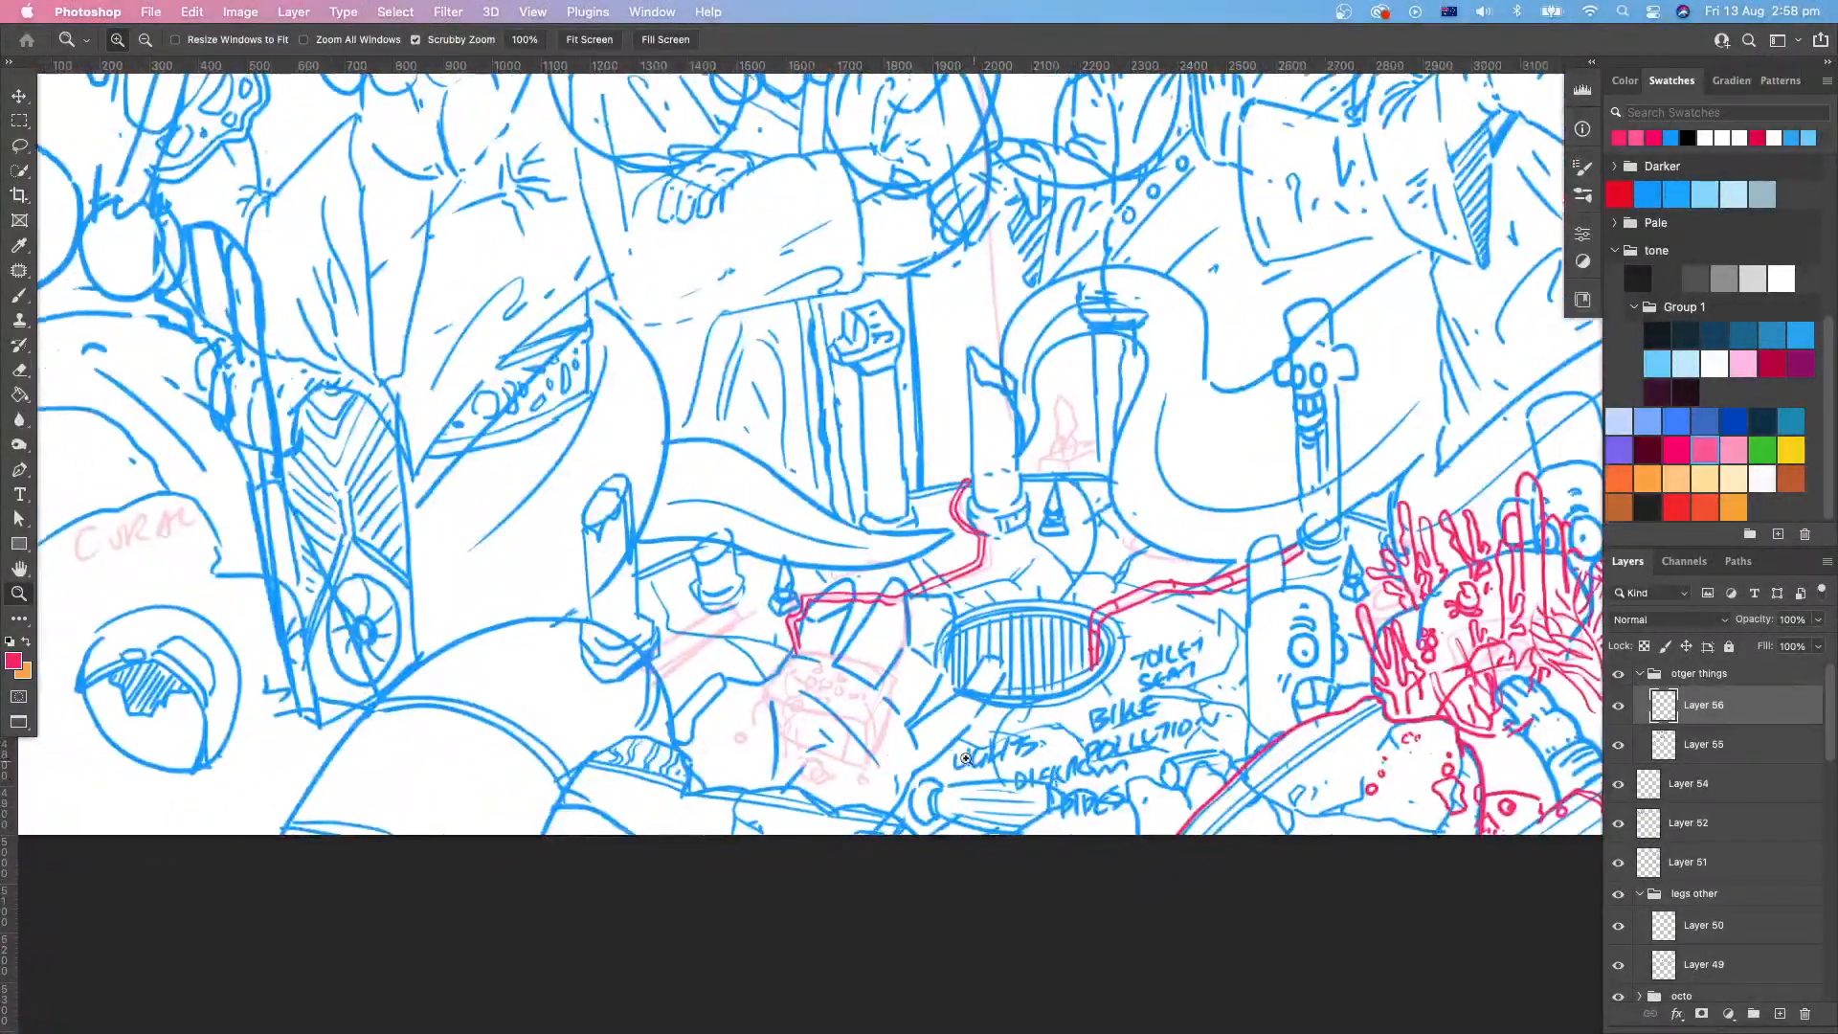
# Step: Rotate the canvas view and trace a pink curve along the side of the small mound at the drawing's lower edge
pyautogui.moveTo(968, 758); pyautogui.dragTo(972, 799)
pyautogui.press('r')
pyautogui.moveTo(579, 812)
pyautogui.mouseDown()
pyautogui.moveTo(879, 819)
pyautogui.moveTo(986, 795)
pyautogui.moveTo(1075, 738)
pyautogui.moveTo(1006, 699)
pyautogui.mouseUp()
pyautogui.press('b')
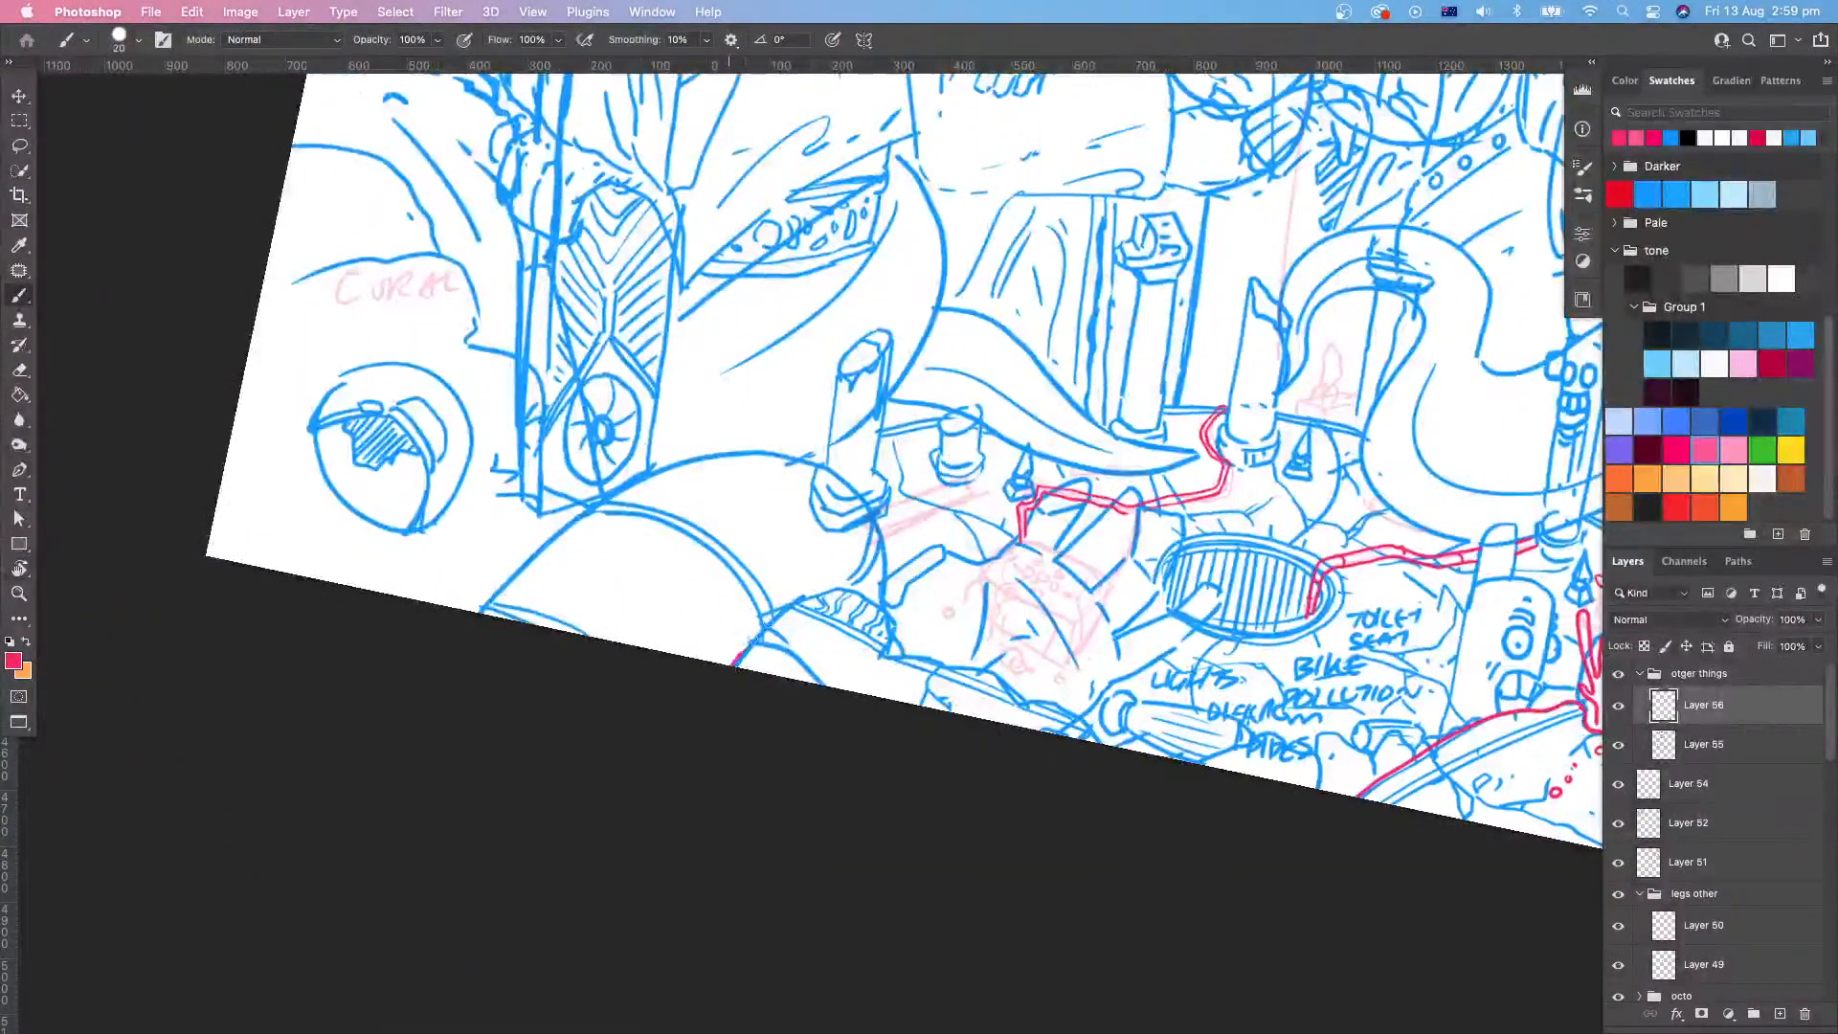
pyautogui.moveTo(742, 661); pyautogui.dragTo(830, 586)
pyautogui.moveTo(740, 657); pyautogui.dragTo(946, 838)
pyautogui.press('r')
pyautogui.moveTo(1091, 805); pyautogui.dragTo(1091, 513)
pyautogui.press('z')
pyautogui.moveTo(1101, 541); pyautogui.dragTo(957, 651)
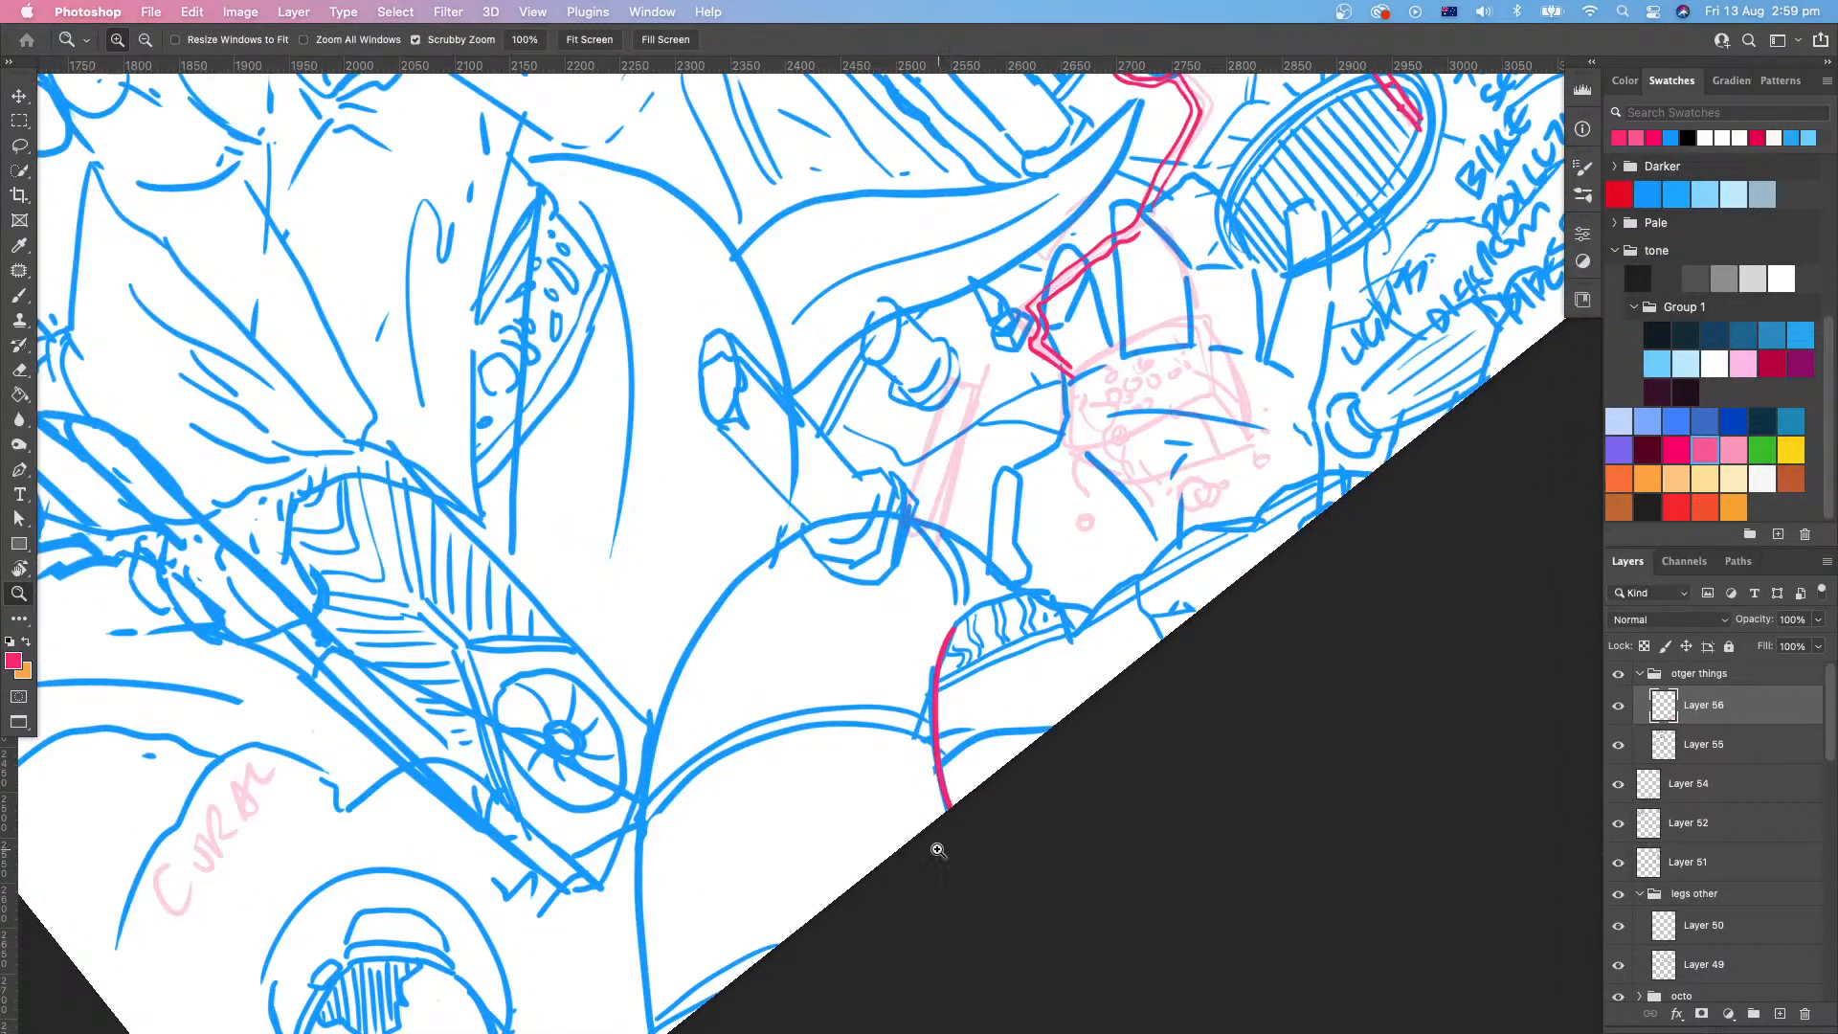
# Step: Switch to Chrome, compare draft.jpg with the line sketch in Google Drive's process folder, and return to Photoshop
pyautogui.press('Tab')
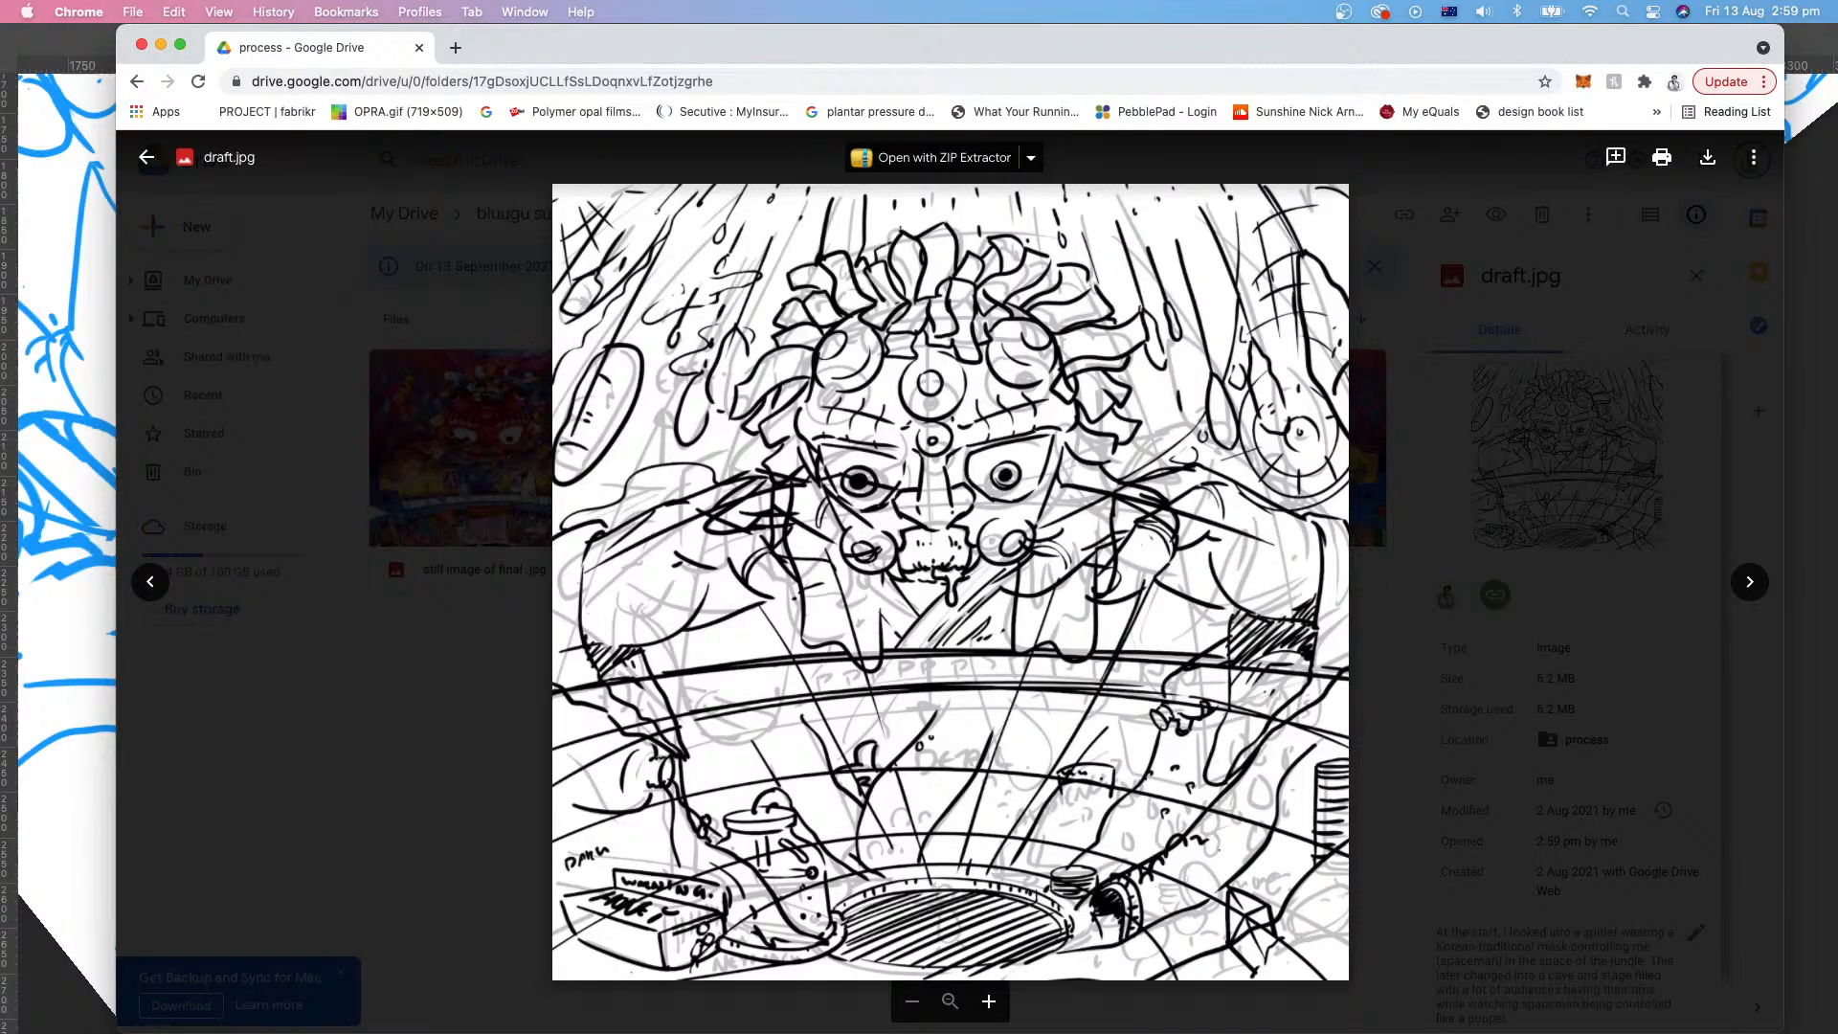
pyautogui.click(1402, 559)
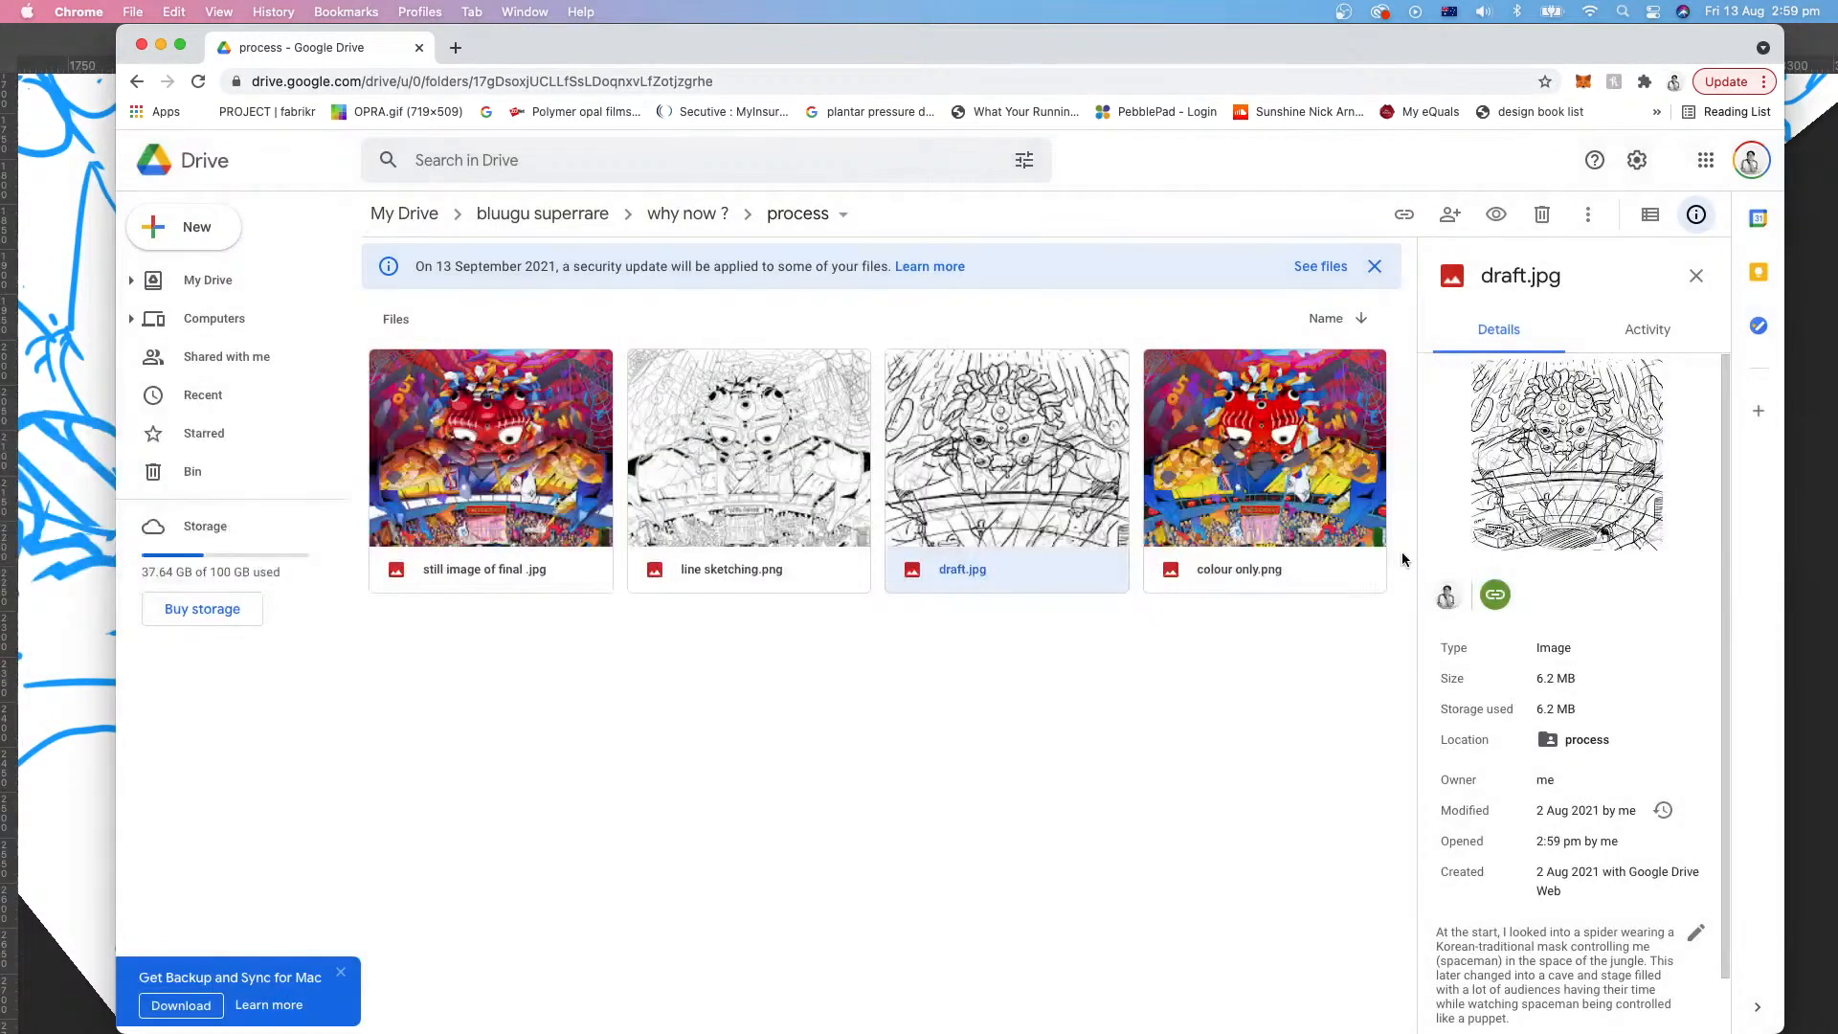
pyautogui.doubleClick(1027, 482)
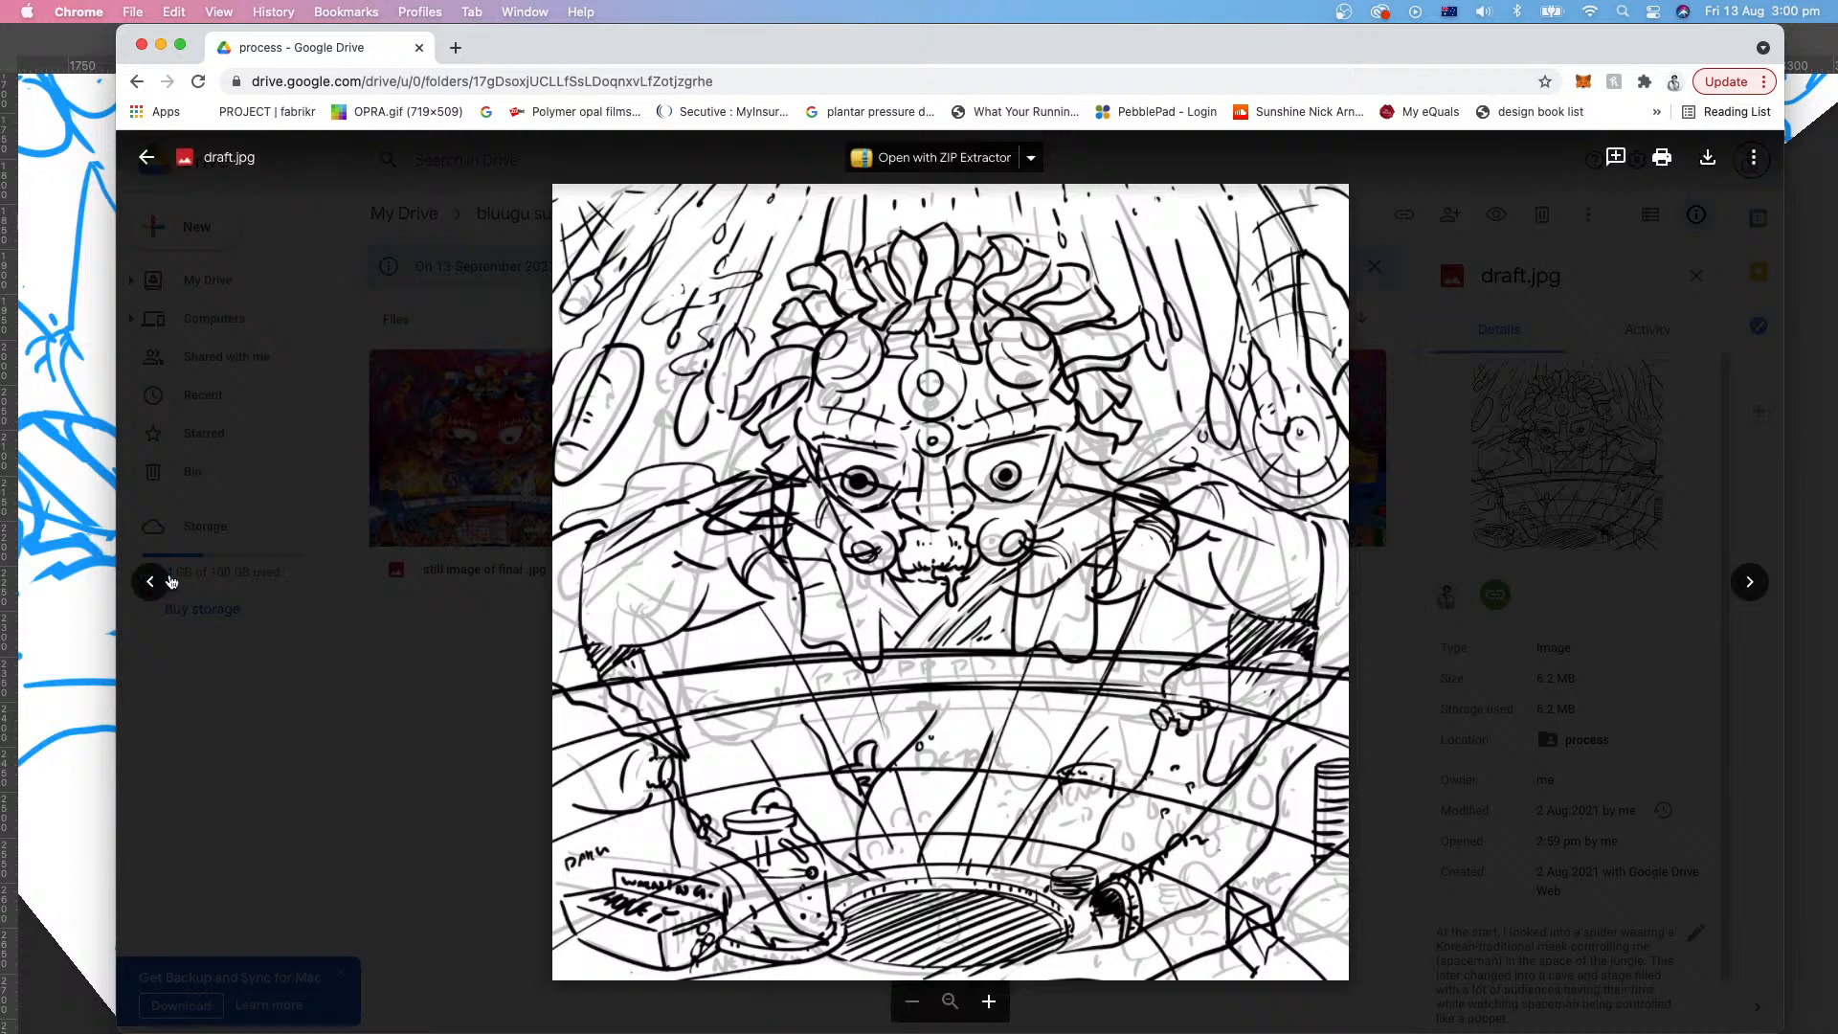
pyautogui.click(152, 586)
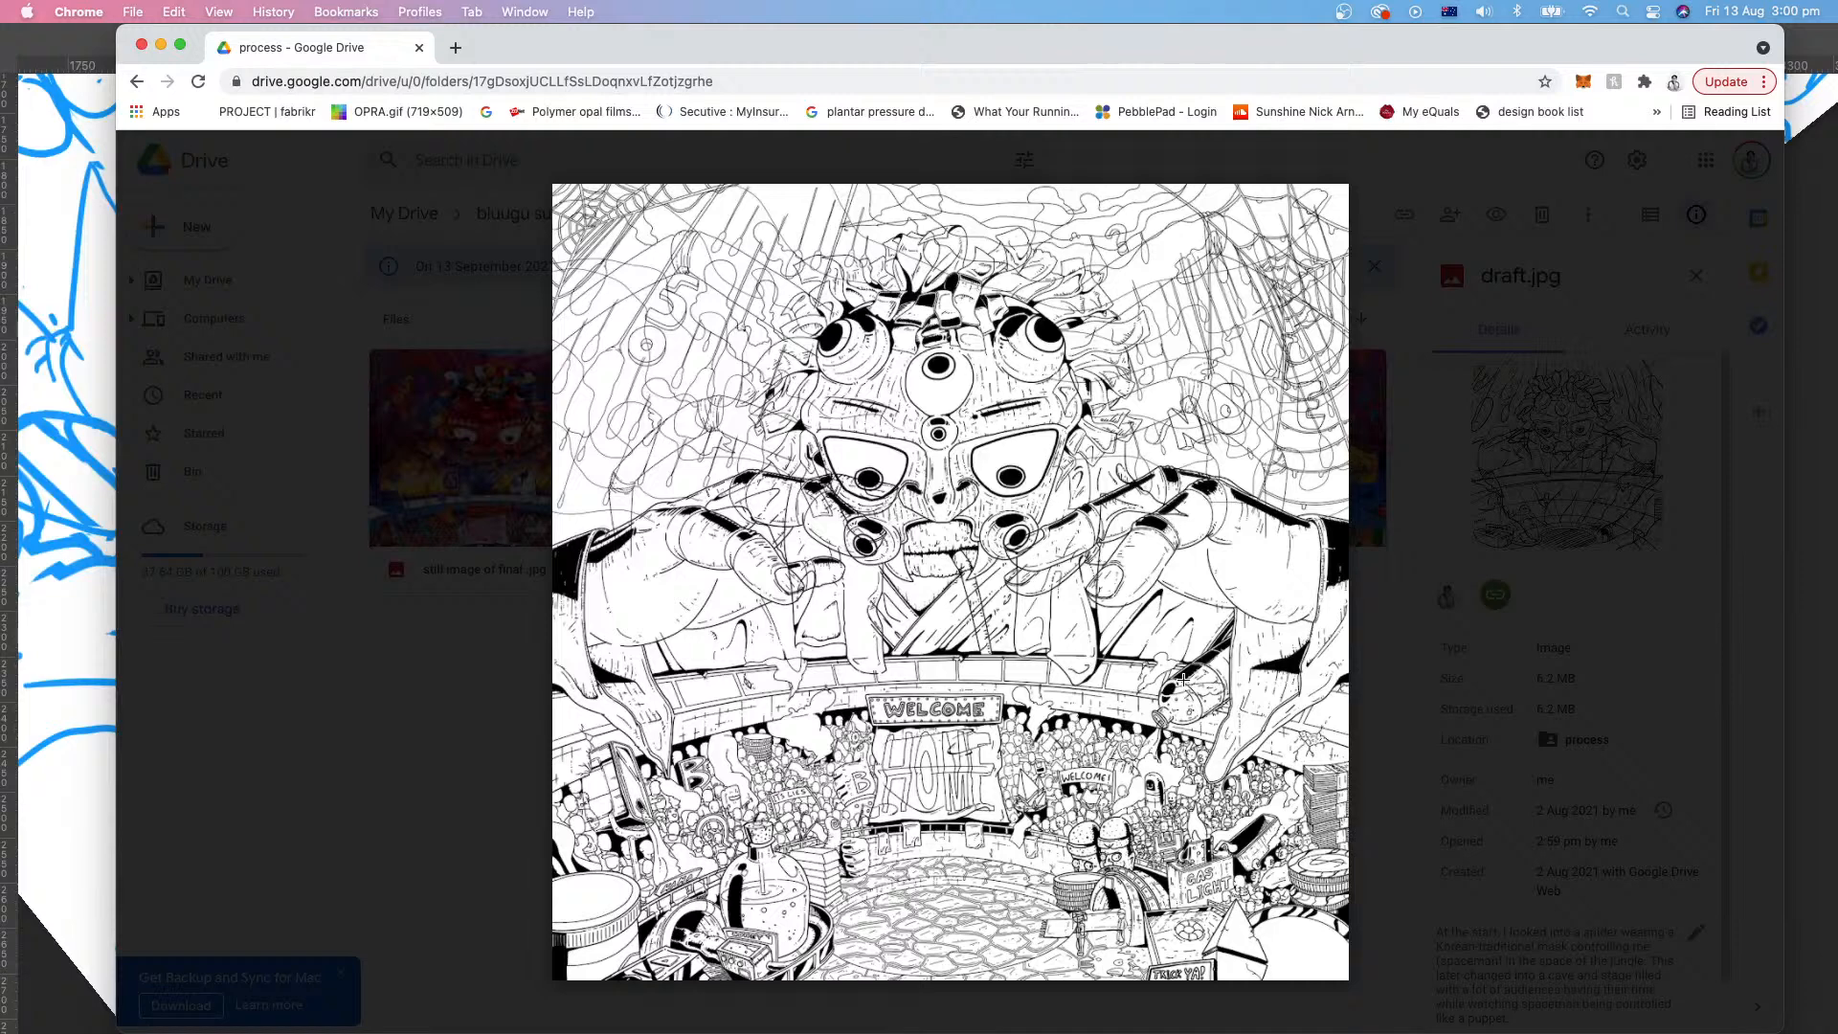
pyautogui.click(1750, 582)
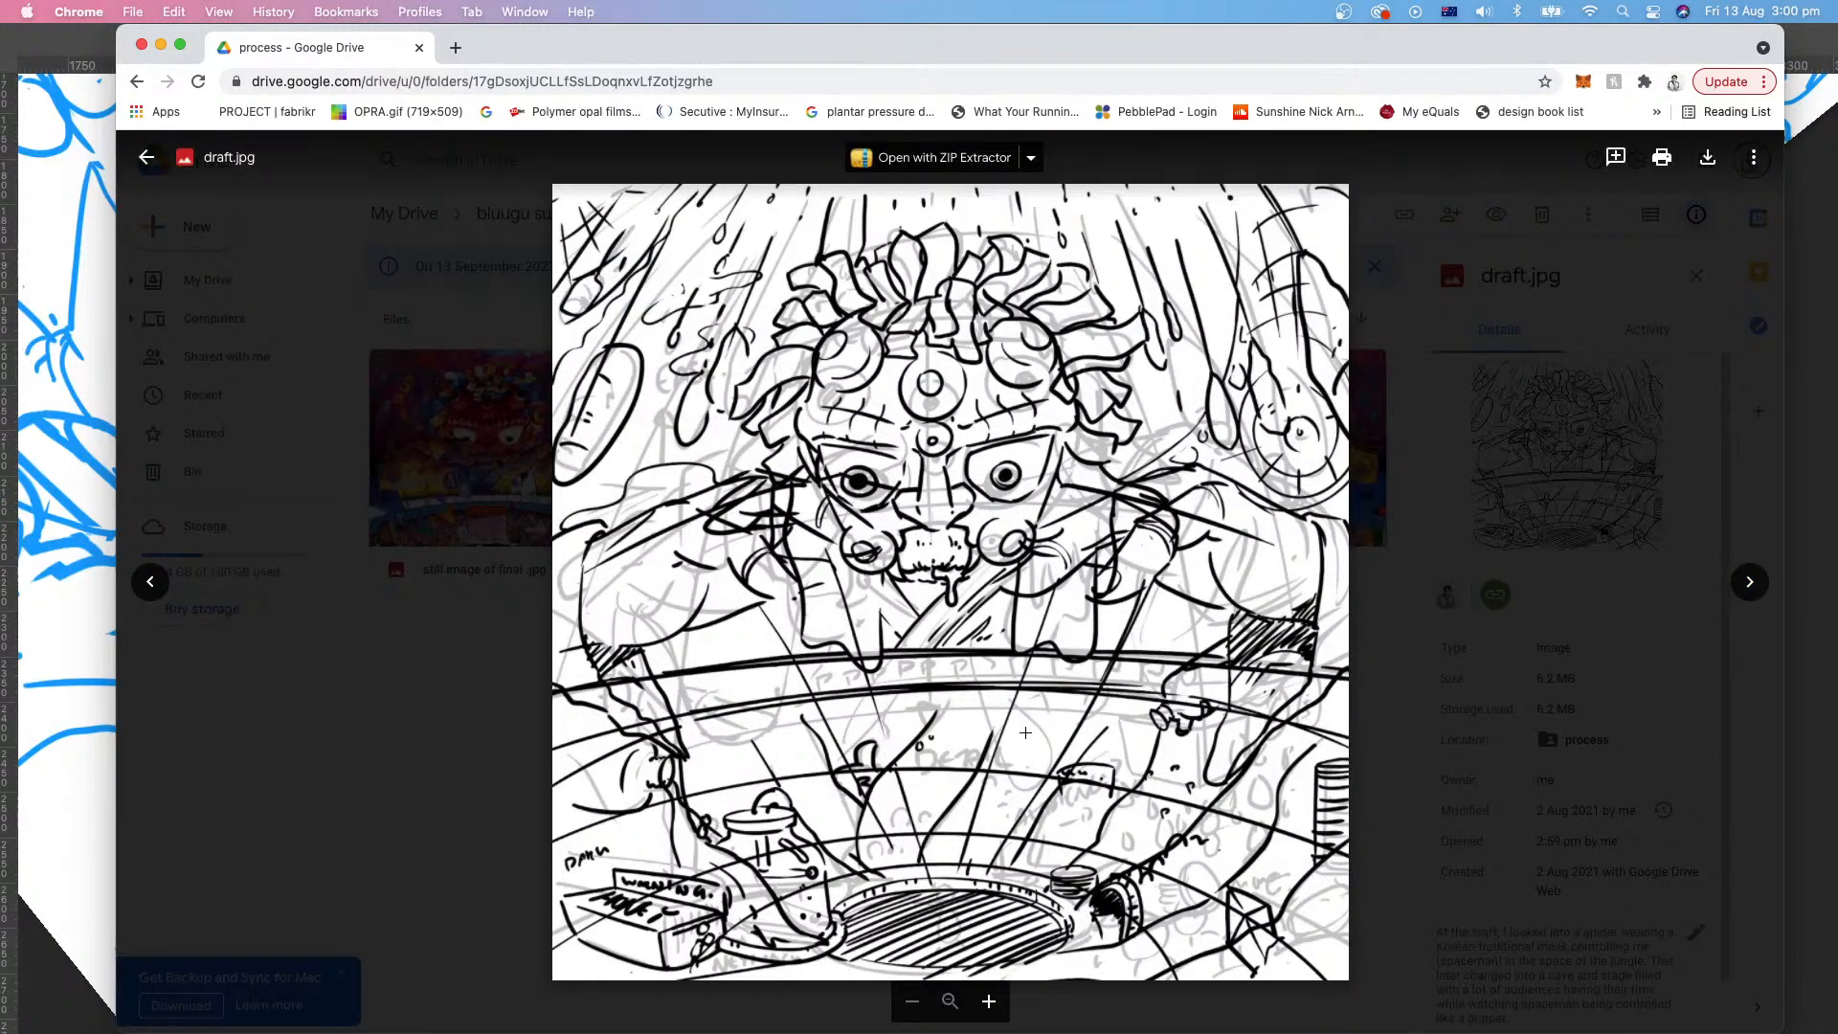
pyautogui.click(150, 582)
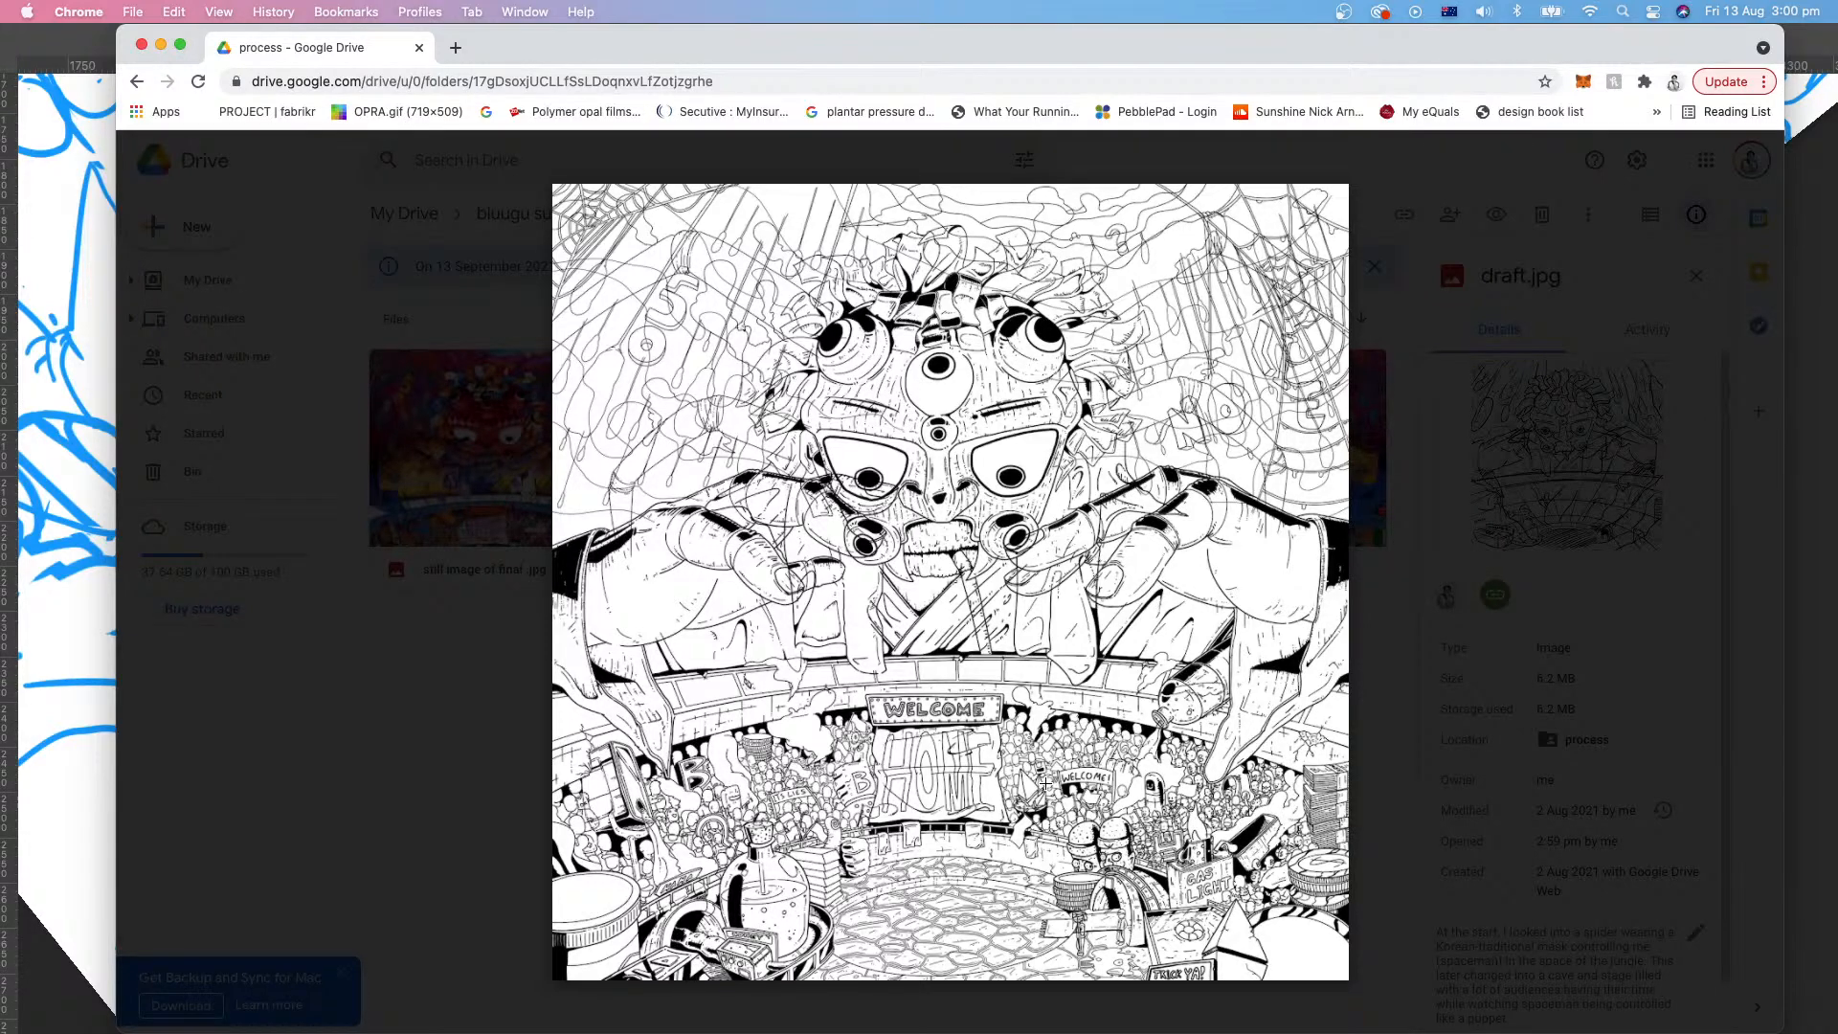
pyautogui.click(64, 766)
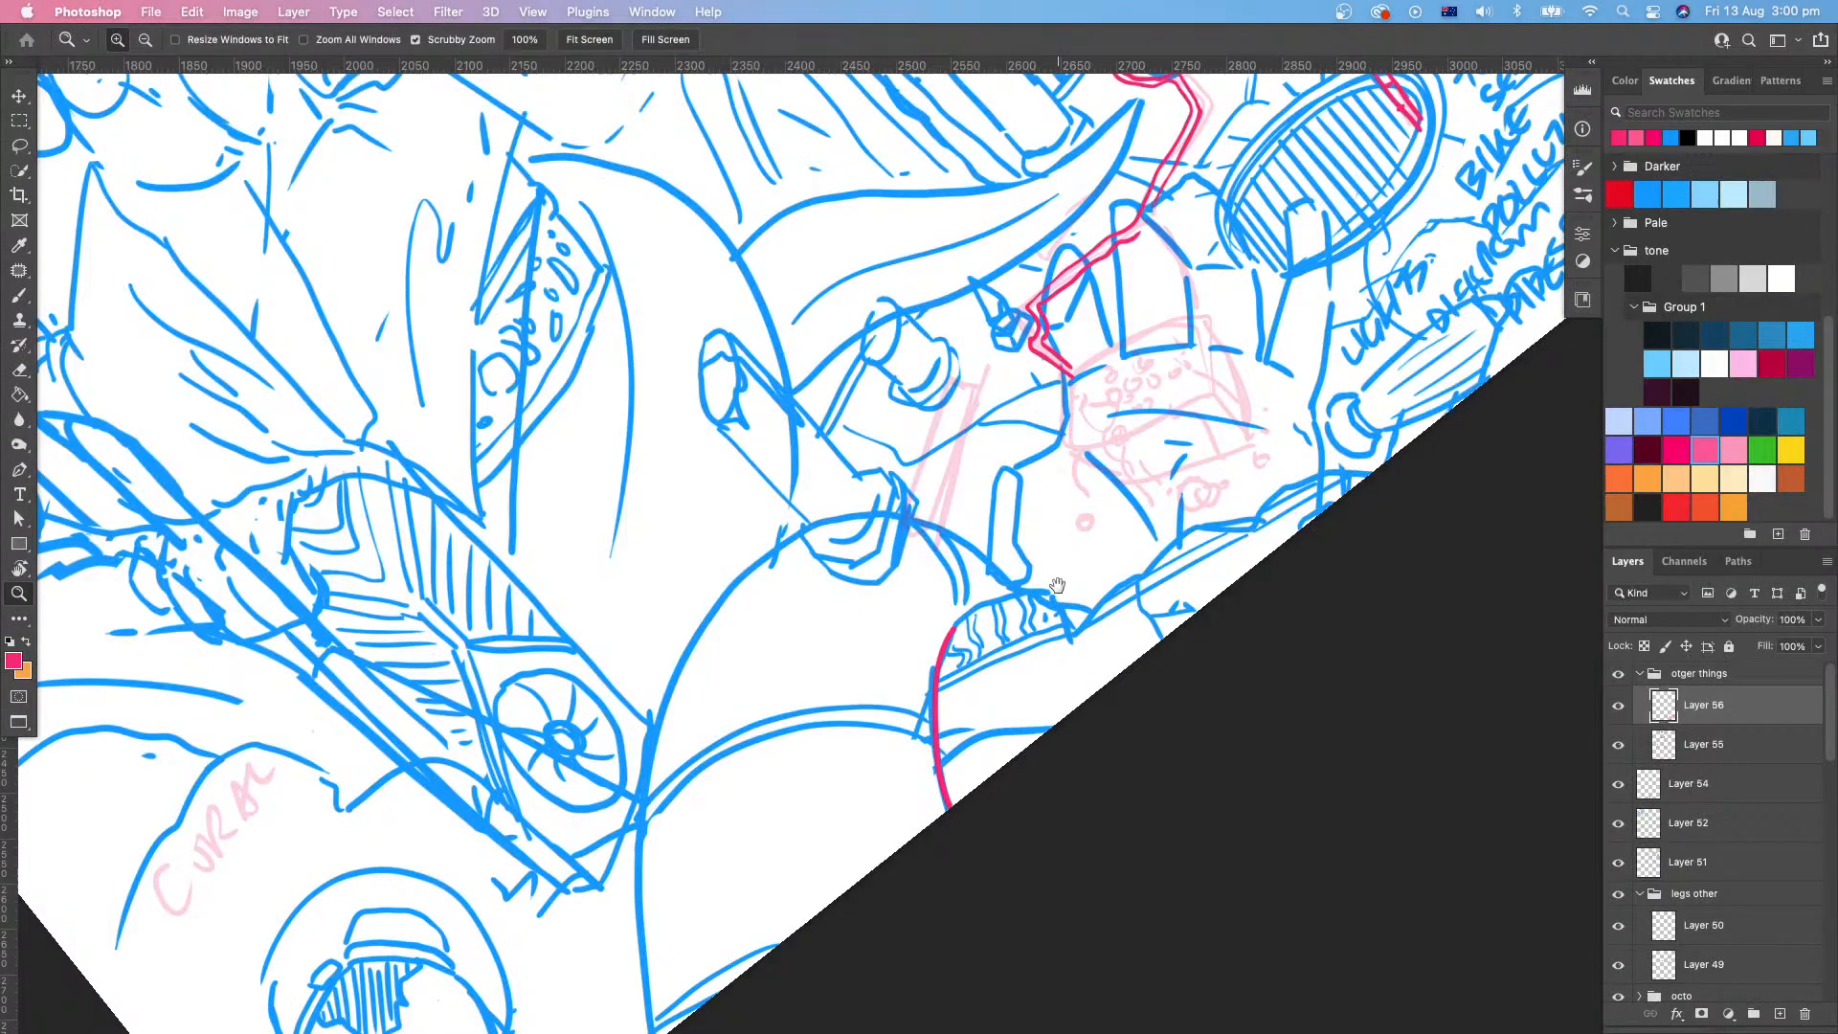
# Step: Reset the canvas view to upright and review the smaller statues, the raised hands and the coral area
pyautogui.moveTo(1057, 583); pyautogui.dragTo(952, 747)
pyautogui.press('Escape')
pyautogui.moveTo(1280, 548); pyautogui.dragTo(935, 876)
pyautogui.moveTo(1505, 708); pyautogui.dragTo(1186, 833)
pyautogui.moveTo(1185, 740); pyautogui.dragTo(1125, 867)
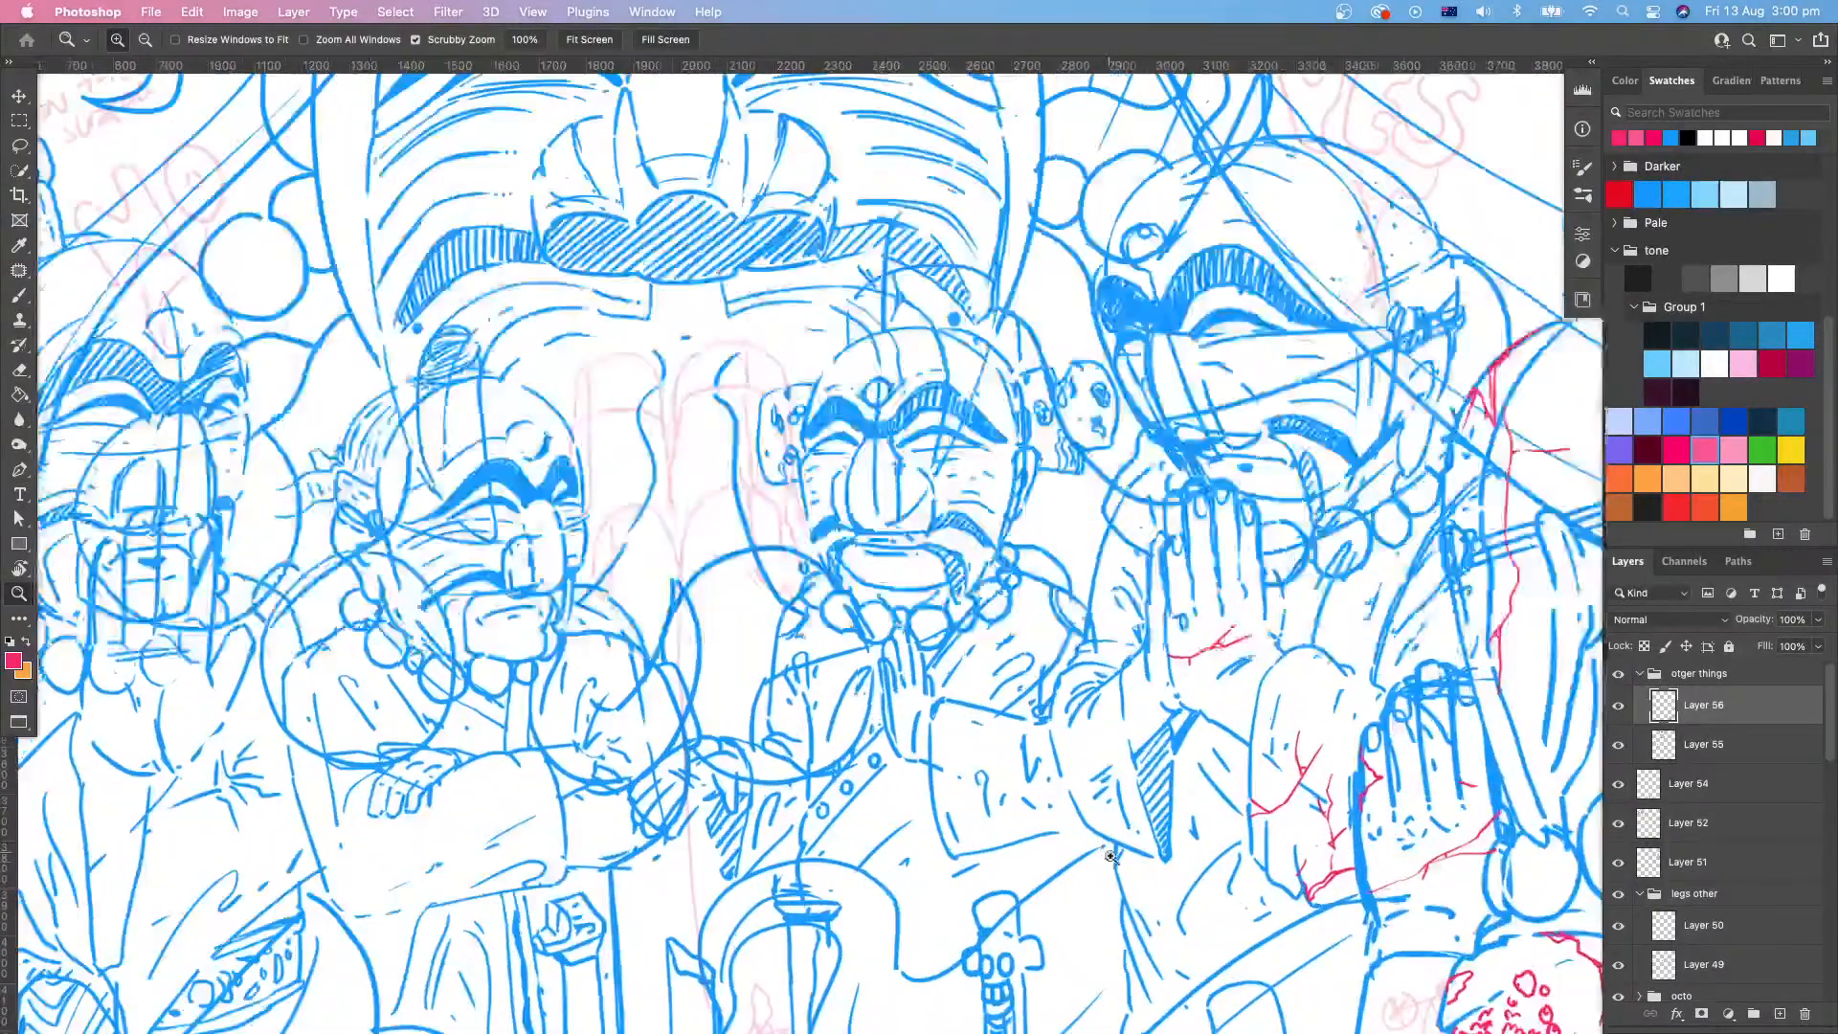
pyautogui.moveTo(1281, 1024)
pyautogui.mouseDown()
pyautogui.moveTo(1278, 811)
pyautogui.moveTo(1042, 866)
pyautogui.mouseUp()
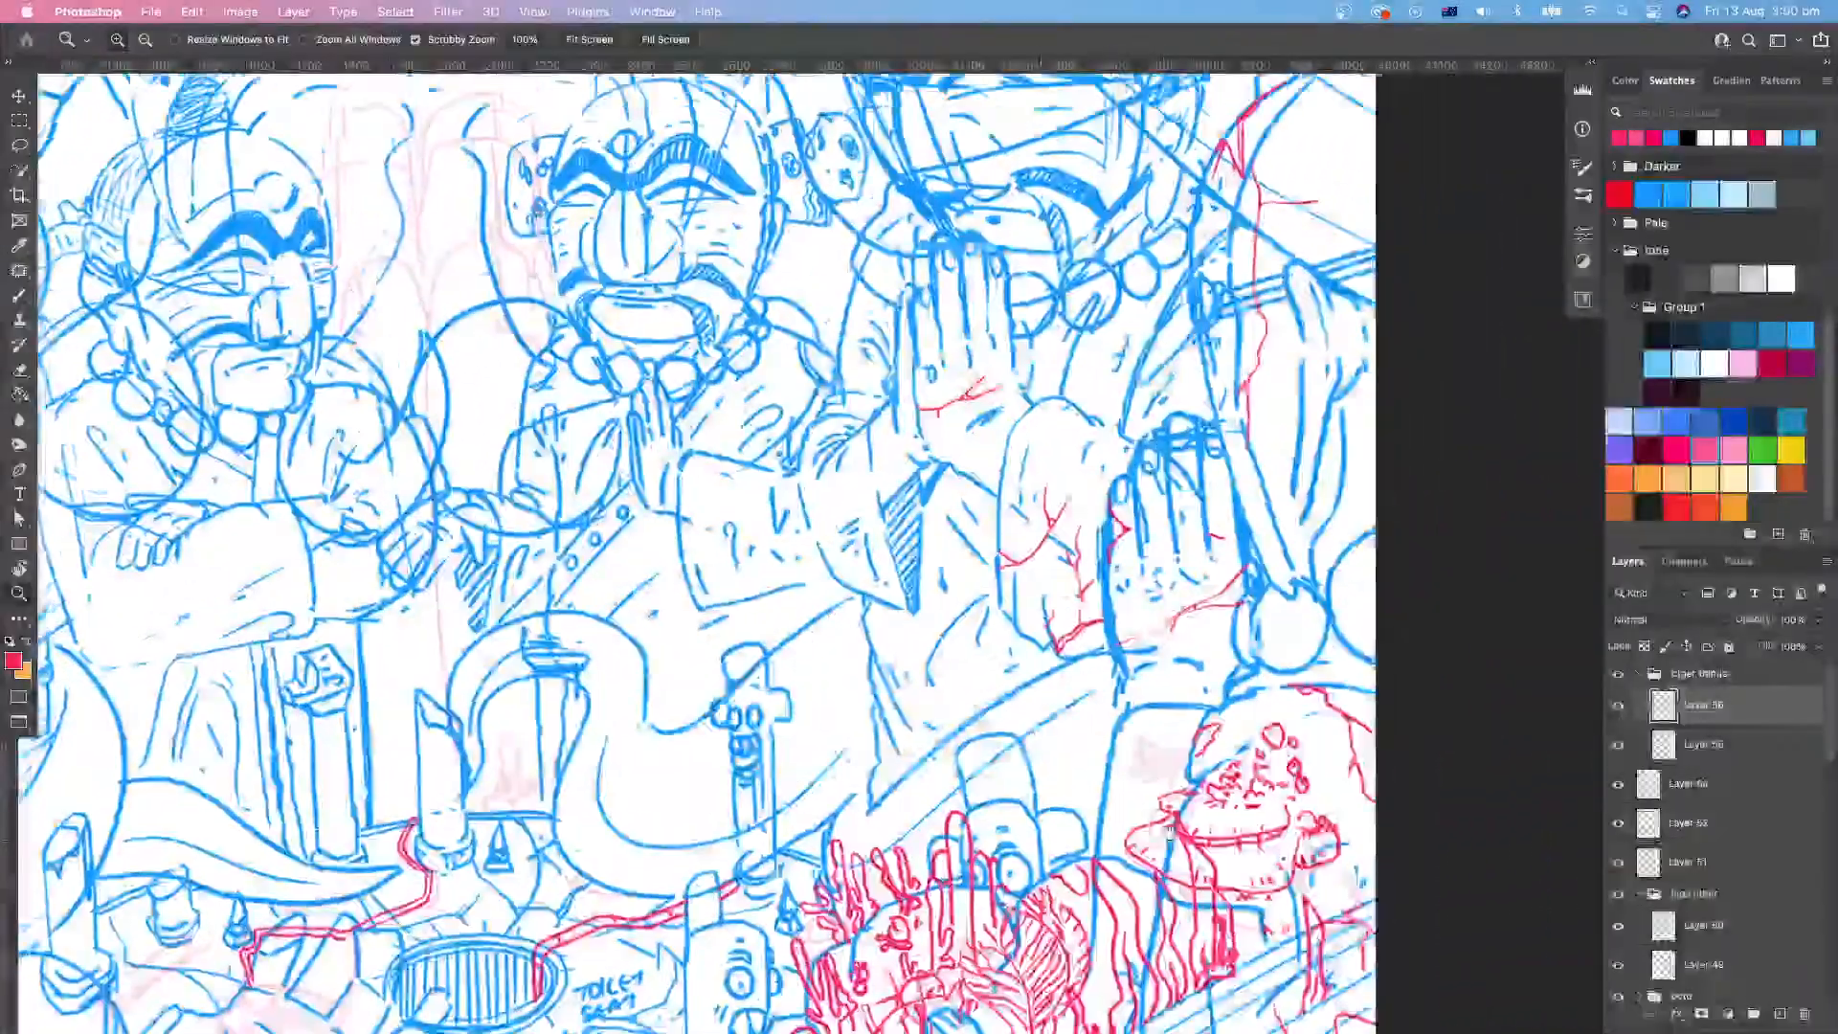
# Step: Draw a small branching pink crack on the hatched sleeve edge below the raised hand with the Brush
pyautogui.press('b')
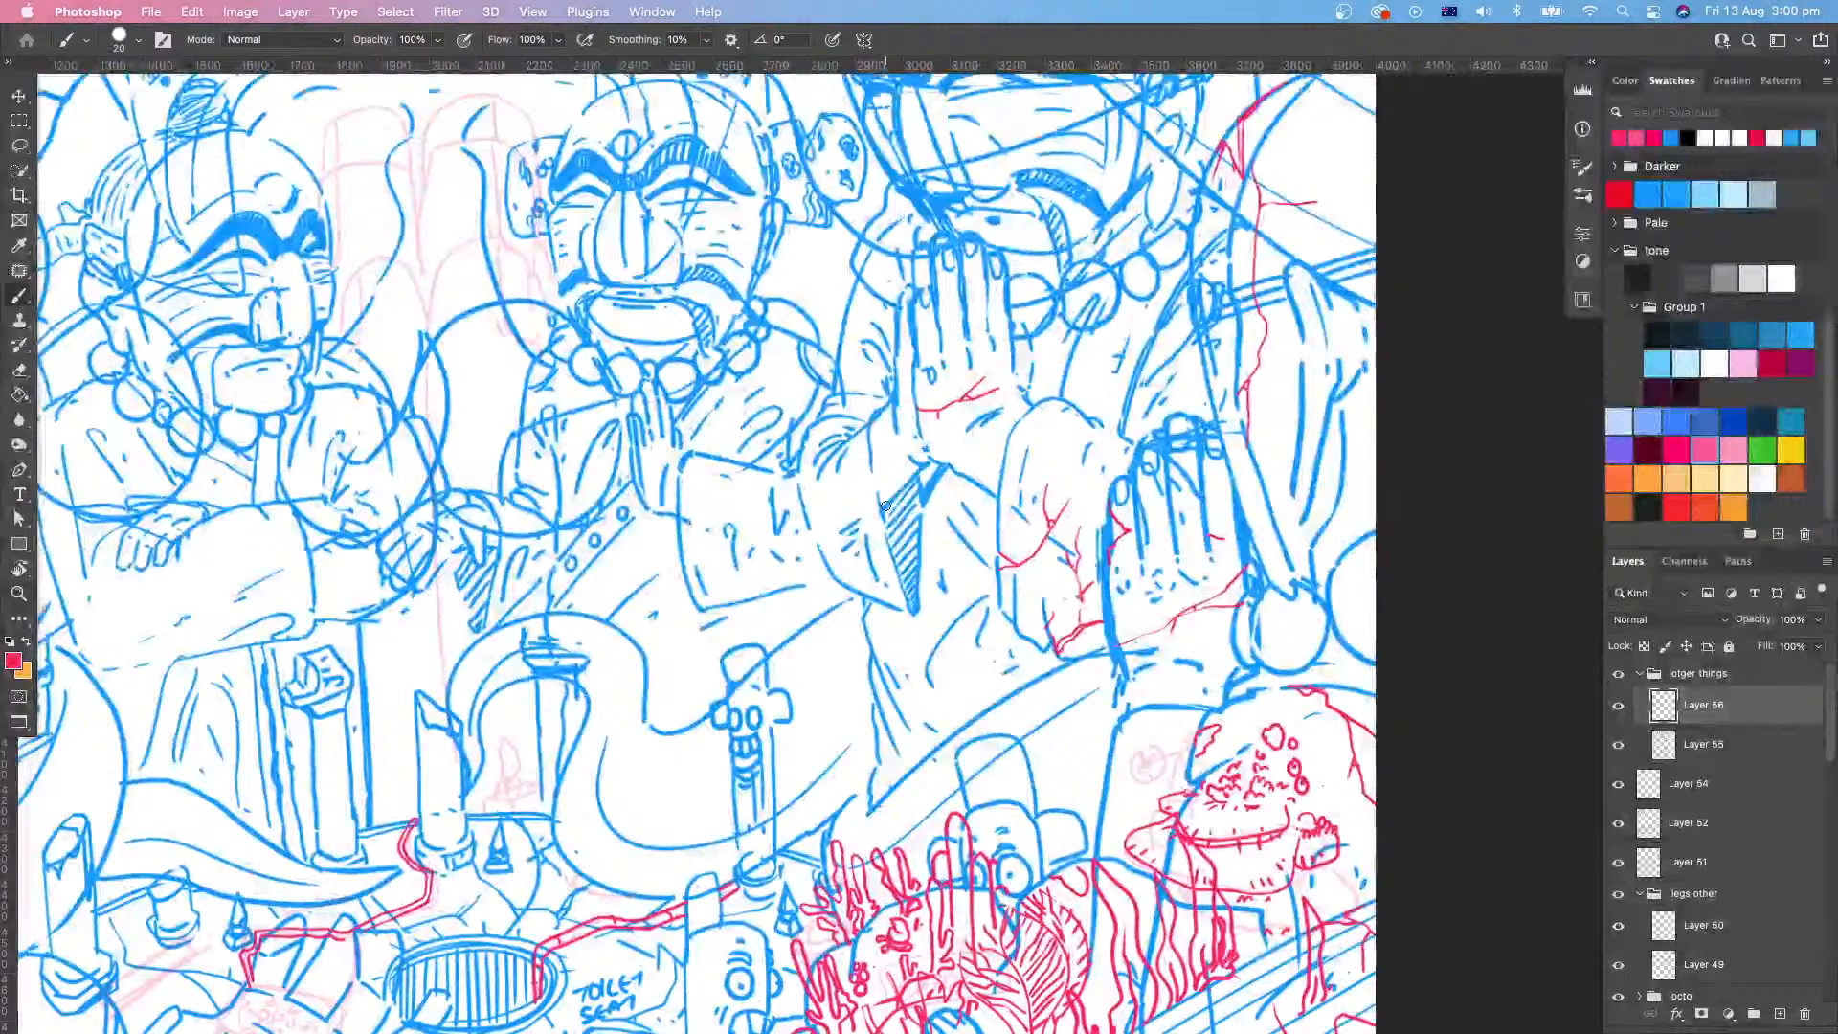
pyautogui.moveTo(869, 551); pyautogui.dragTo(904, 588)
pyautogui.moveTo(1004, 683)
pyautogui.mouseDown()
pyautogui.moveTo(1051, 867)
pyautogui.moveTo(1071, 855)
pyautogui.moveTo(1004, 886)
pyautogui.mouseUp()
pyautogui.moveTo(1005, 886); pyautogui.dragTo(1138, 589)
# Step: Review the coral and rock area, the statues and the foreground along the drawing's lower edge
pyautogui.moveTo(1238, 781); pyautogui.dragTo(1173, 800)
pyautogui.moveTo(1238, 803); pyautogui.dragTo(1366, 761)
pyautogui.moveTo(1393, 764); pyautogui.dragTo(1144, 738)
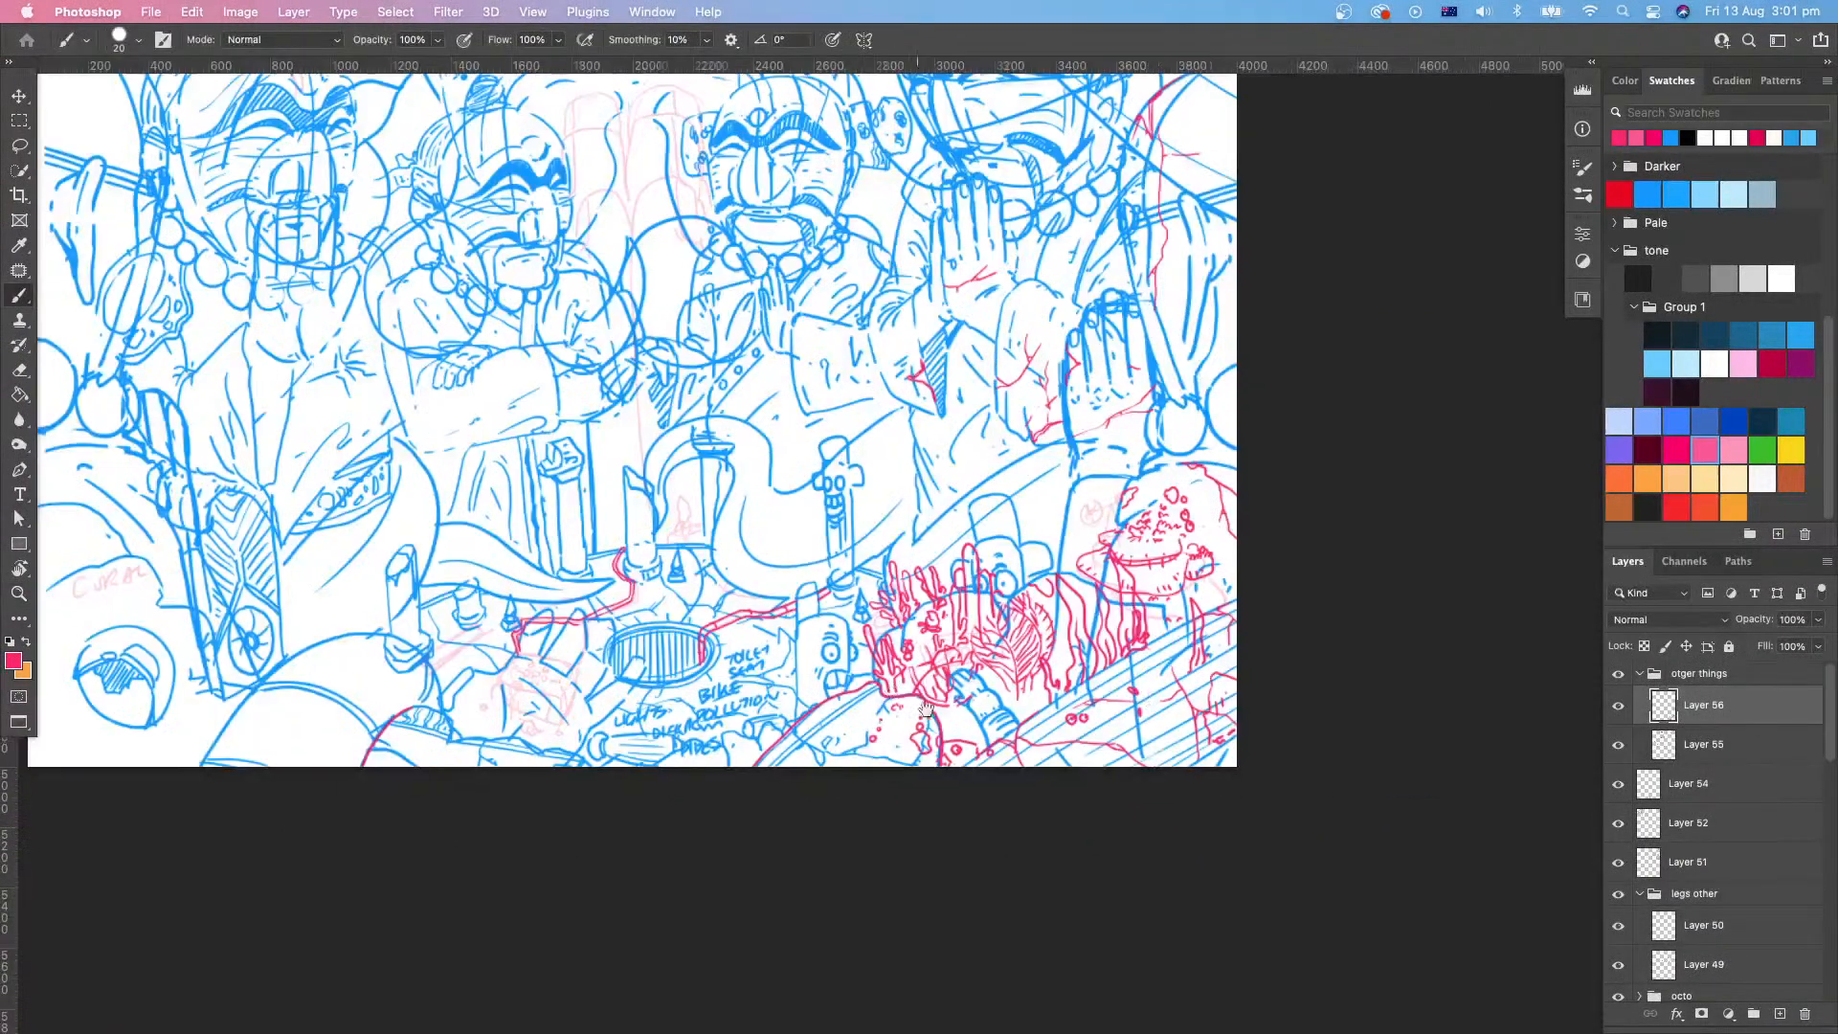
pyautogui.moveTo(925, 710); pyautogui.dragTo(1128, 791)
pyautogui.moveTo(934, 825); pyautogui.dragTo(972, 820)
pyautogui.moveTo(1362, 596); pyautogui.dragTo(995, 844)
pyautogui.moveTo(1008, 779)
pyautogui.mouseDown()
pyautogui.moveTo(1036, 749)
pyautogui.moveTo(1006, 757)
pyautogui.moveTo(1050, 735)
pyautogui.moveTo(1018, 756)
pyautogui.moveTo(1040, 756)
pyautogui.moveTo(1025, 732)
pyautogui.moveTo(1072, 739)
pyautogui.mouseUp()
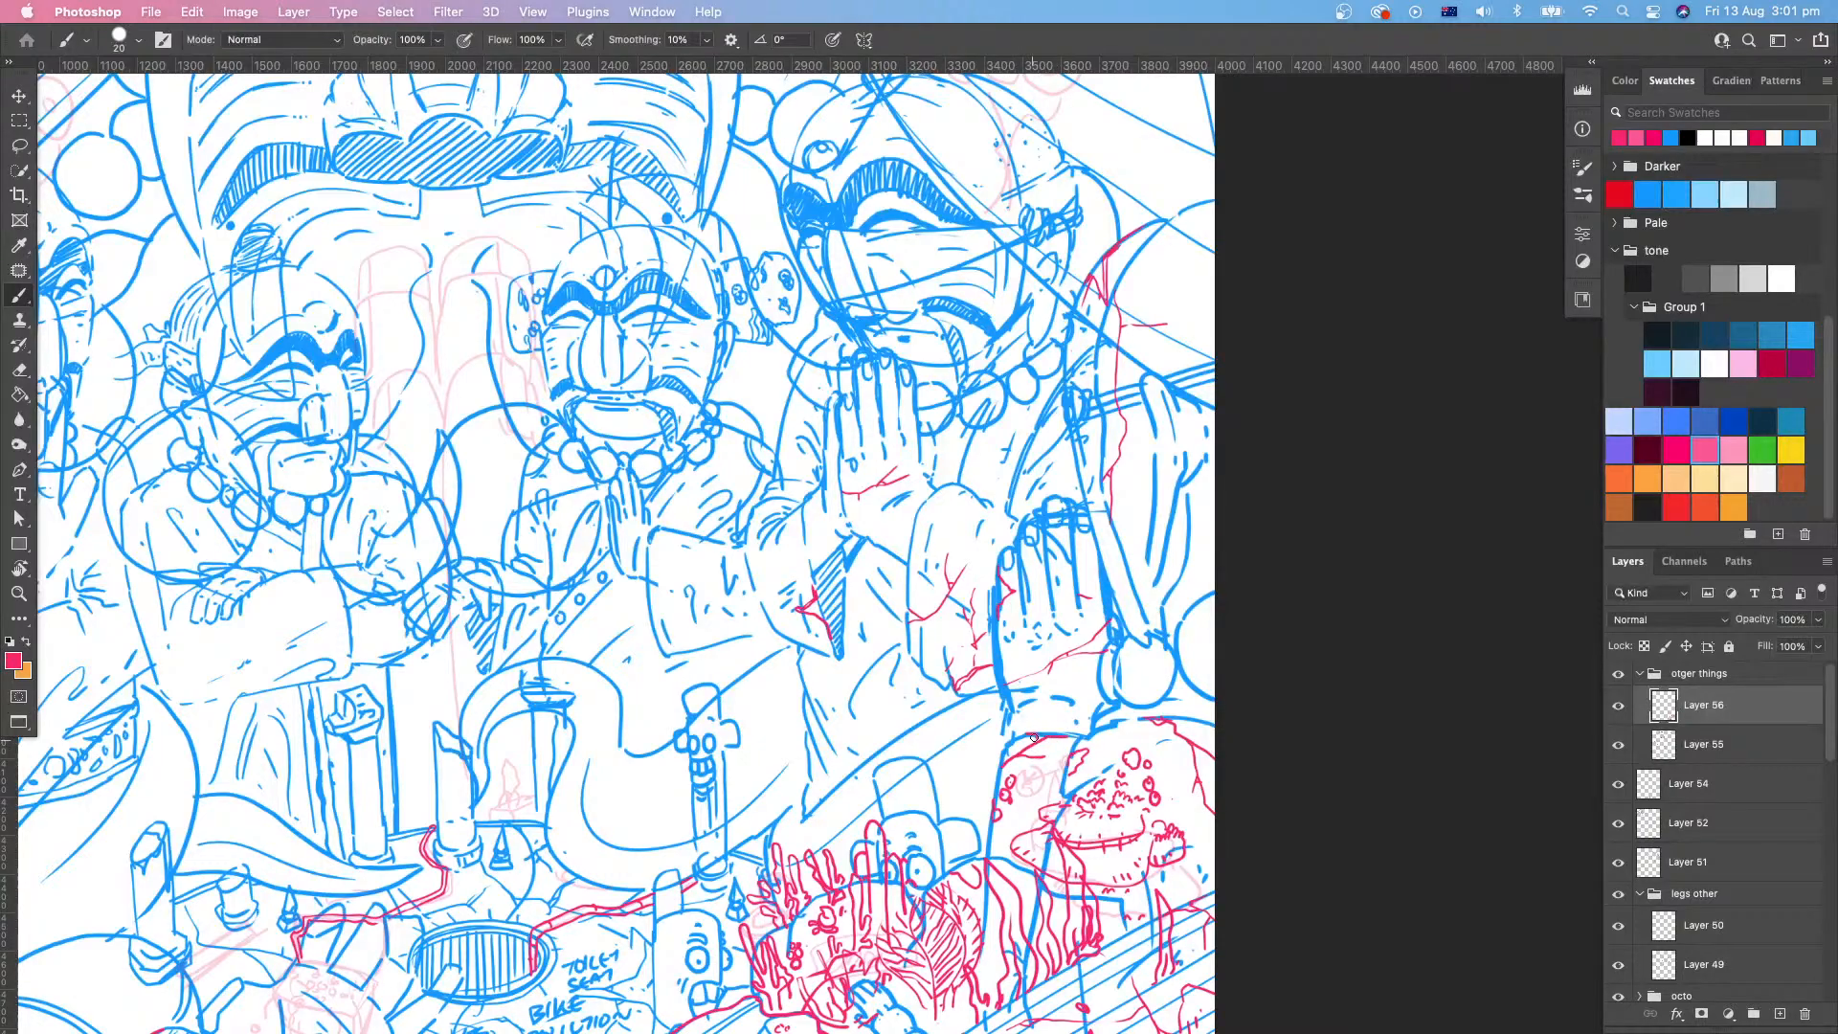
pyautogui.moveTo(1051, 825)
pyautogui.mouseDown()
pyautogui.moveTo(991, 937)
pyautogui.moveTo(1046, 870)
pyautogui.moveTo(1011, 883)
pyautogui.mouseUp()
pyautogui.moveTo(1015, 1025); pyautogui.dragTo(1084, 745)
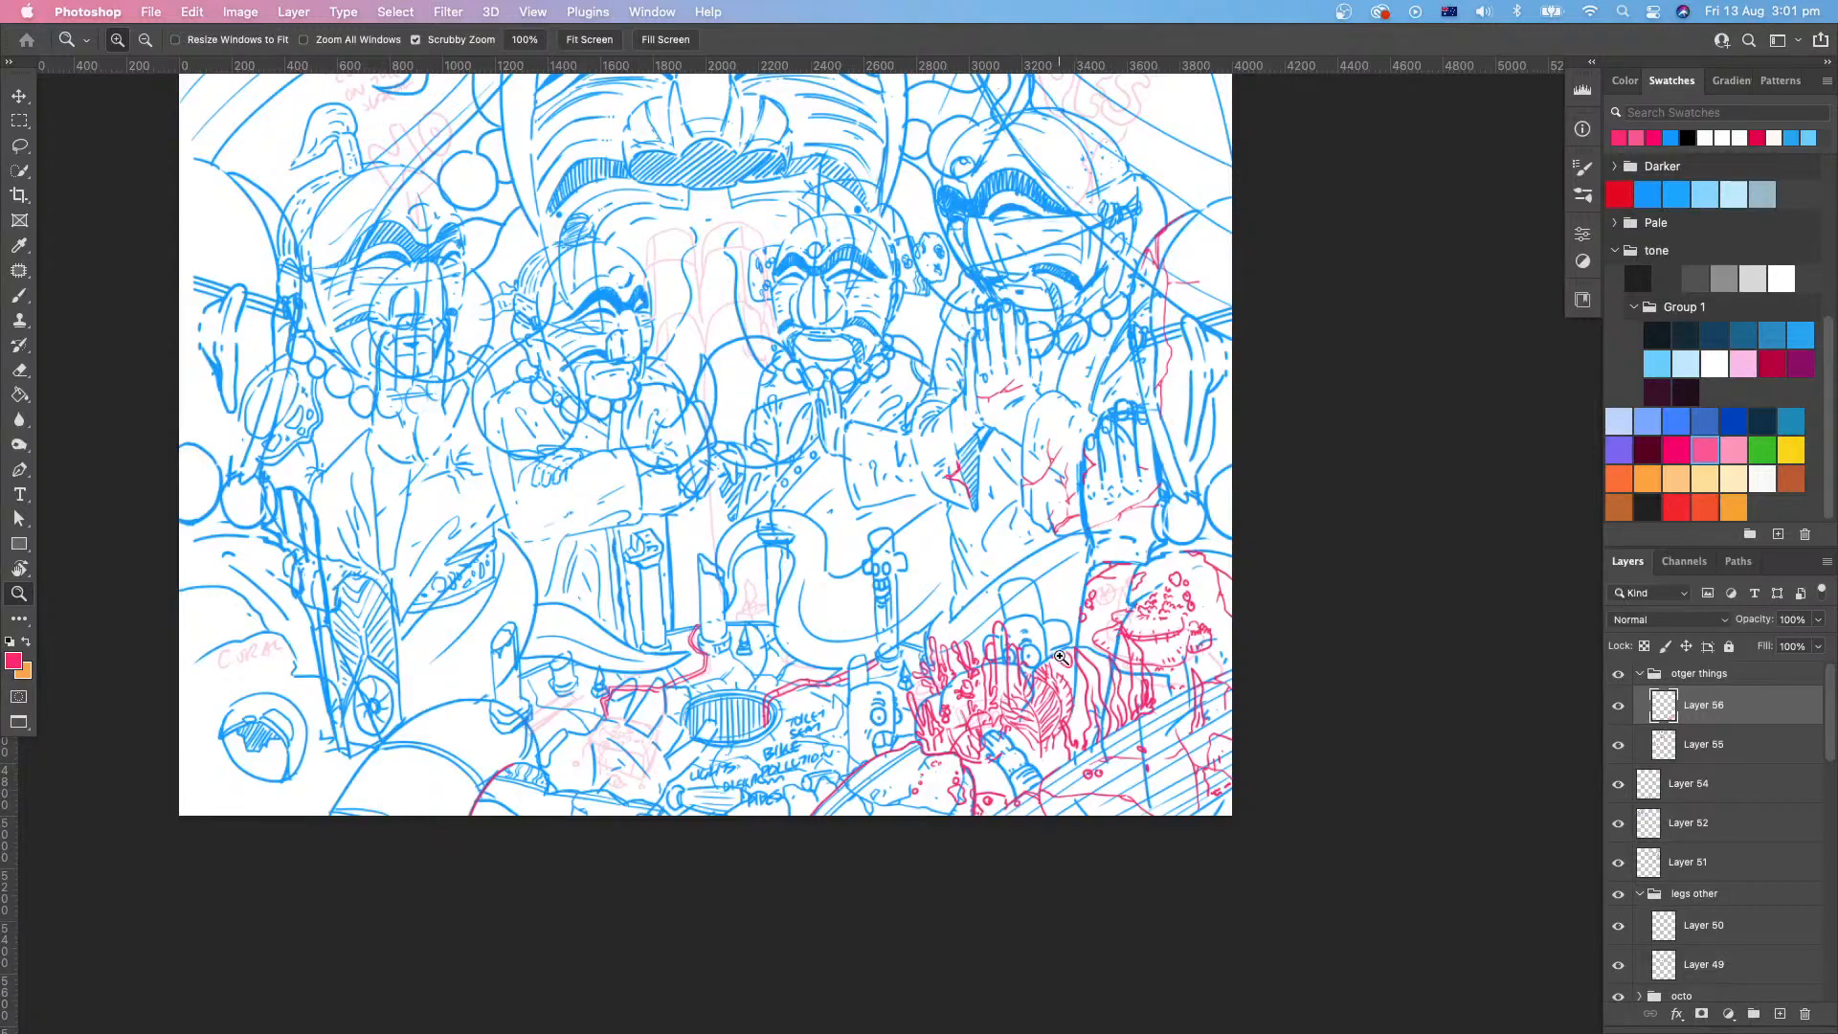
pyautogui.moveTo(1063, 661); pyautogui.dragTo(1072, 712)
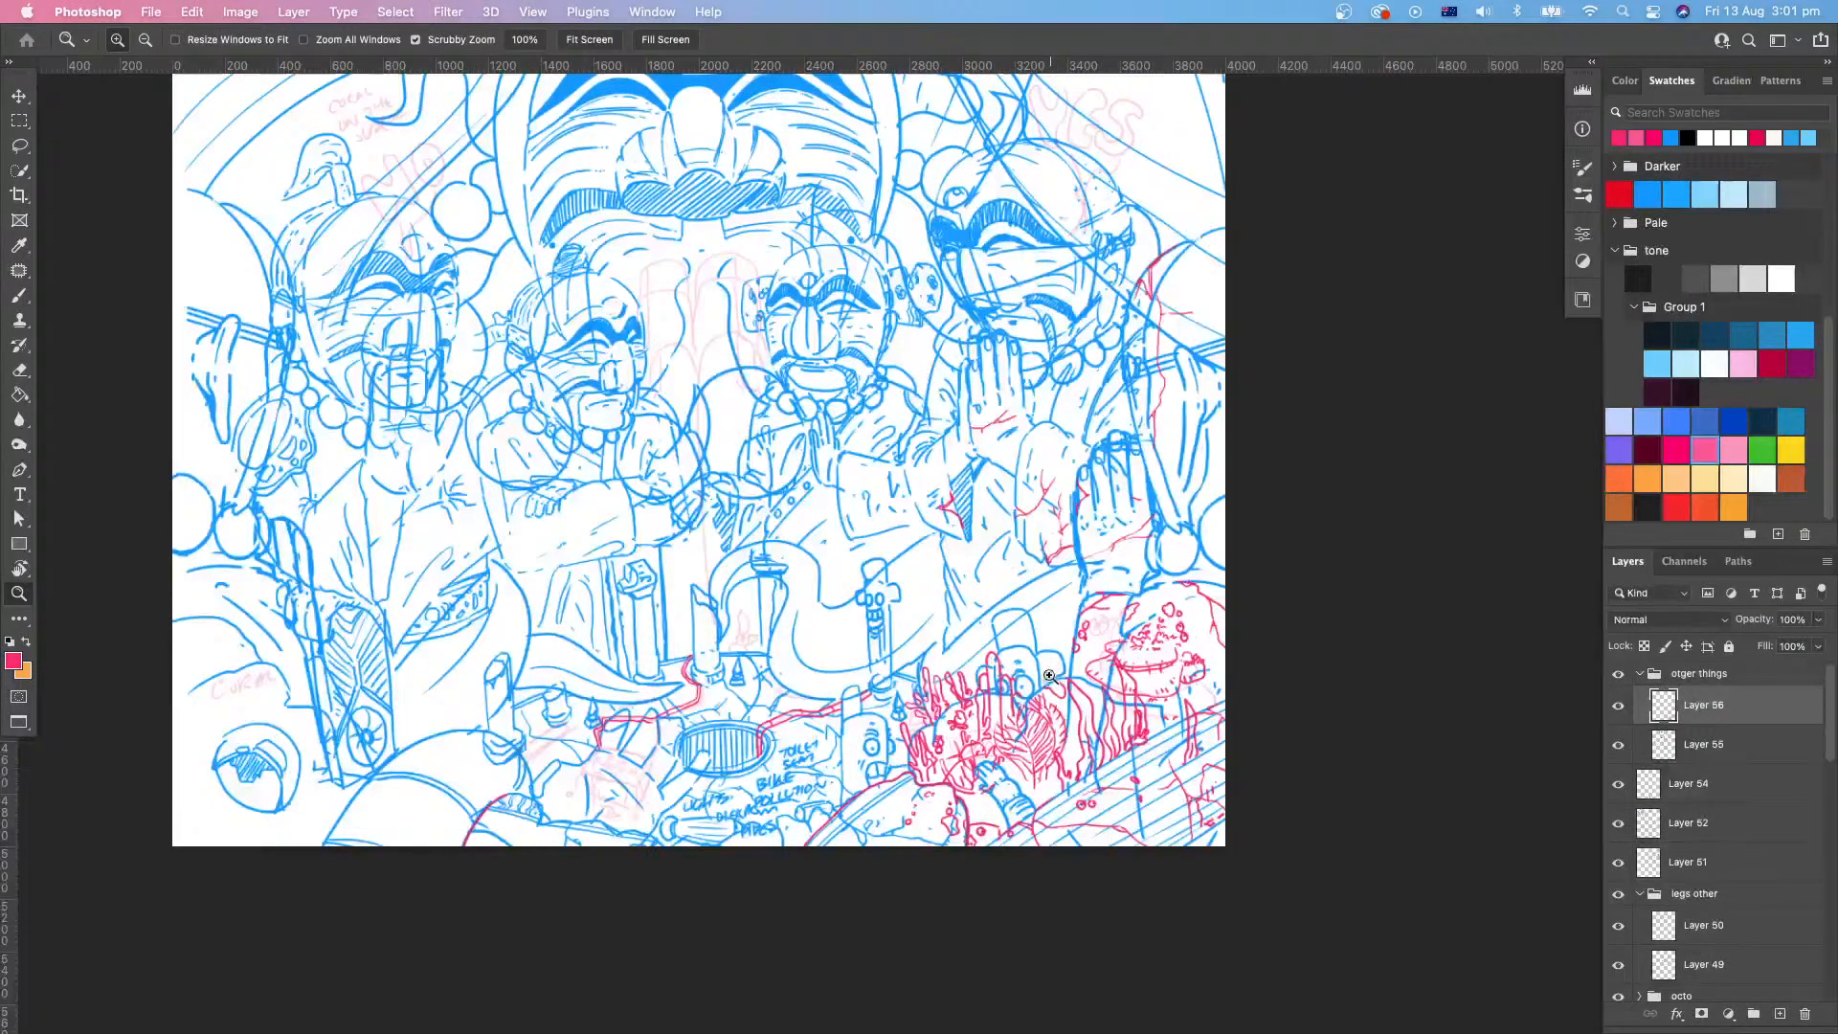
pyautogui.click(1048, 675)
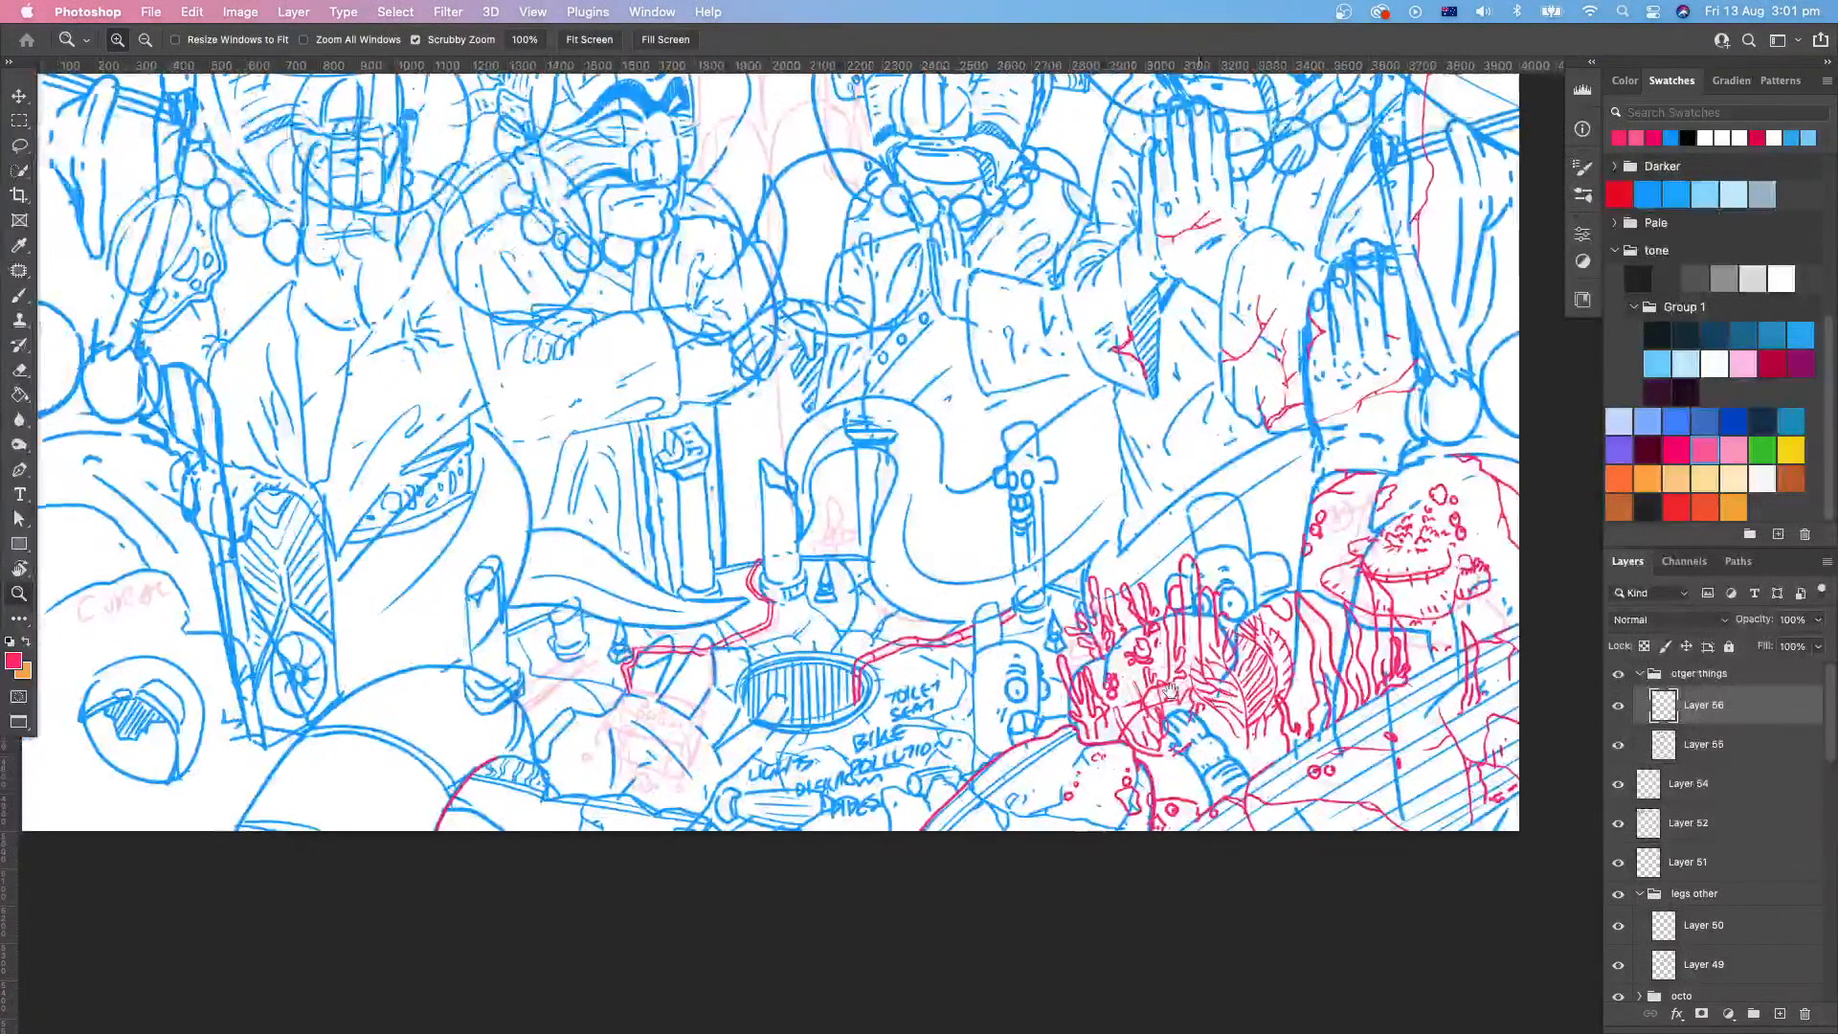
pyautogui.moveTo(1170, 691); pyautogui.dragTo(1225, 715)
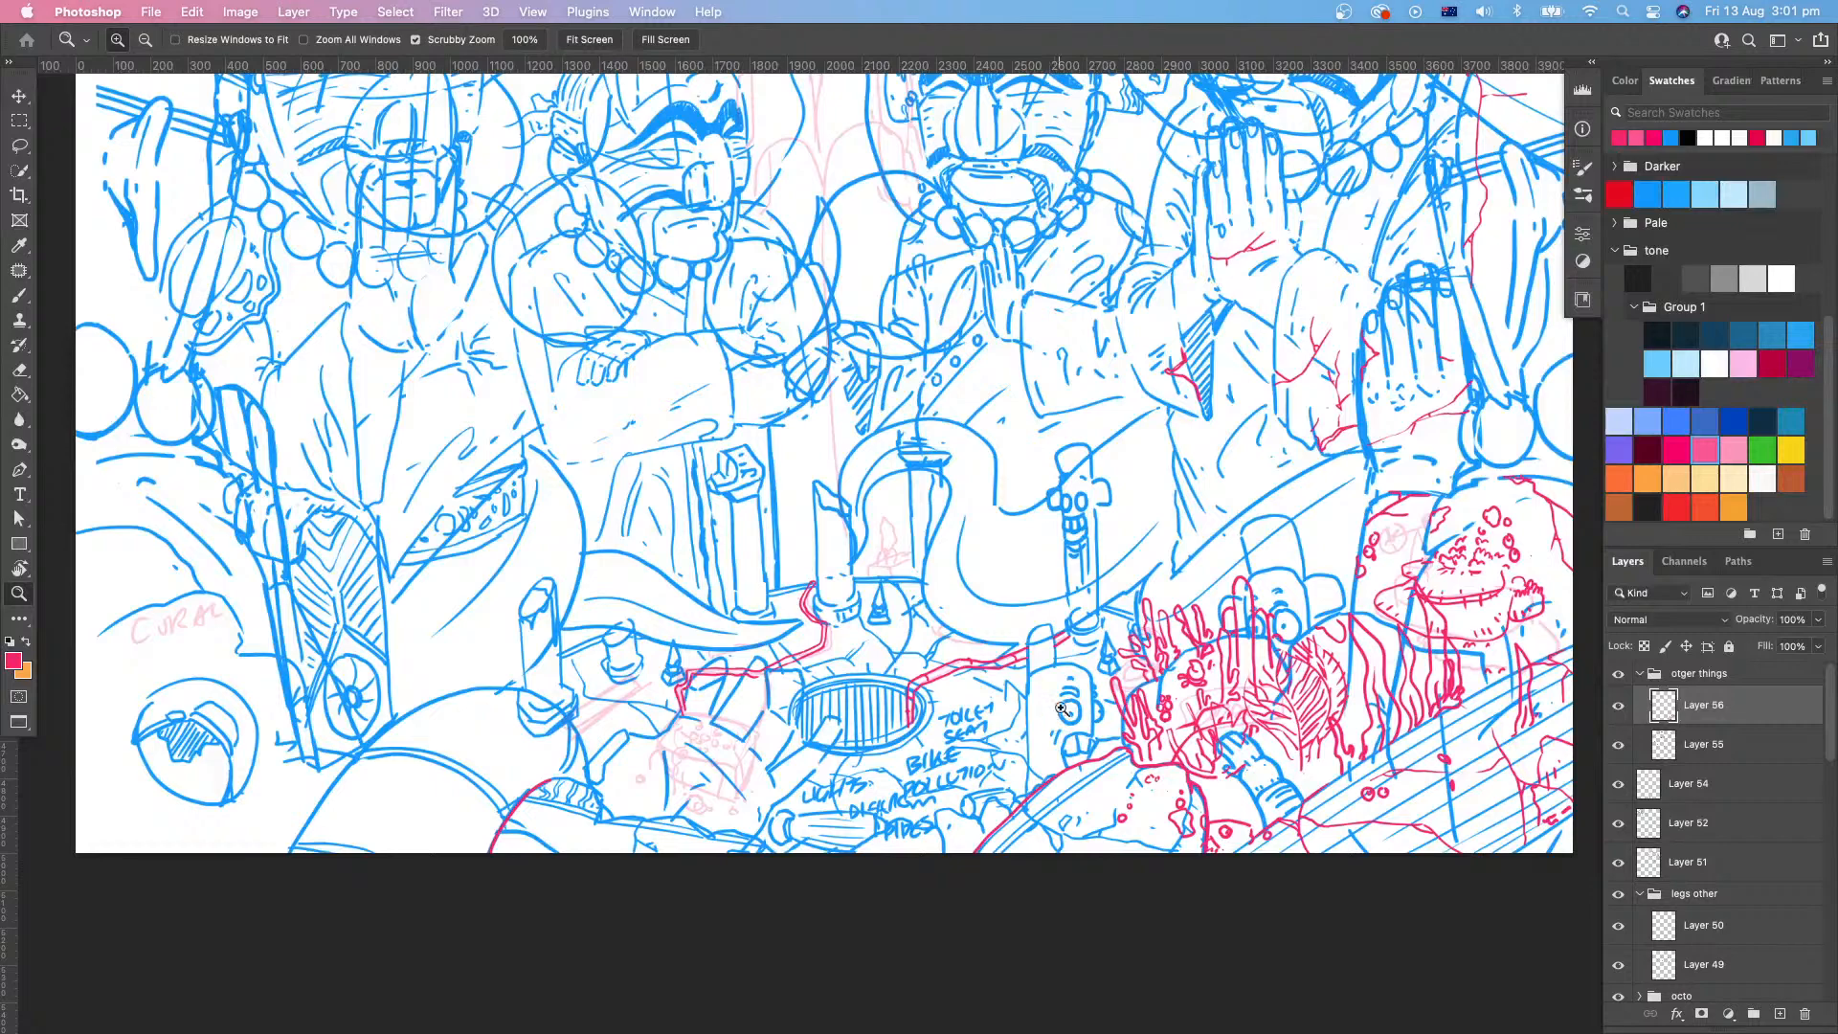
pyautogui.moveTo(1095, 726)
pyautogui.mouseDown()
pyautogui.moveTo(1152, 737)
pyautogui.moveTo(1115, 761)
pyautogui.mouseUp()
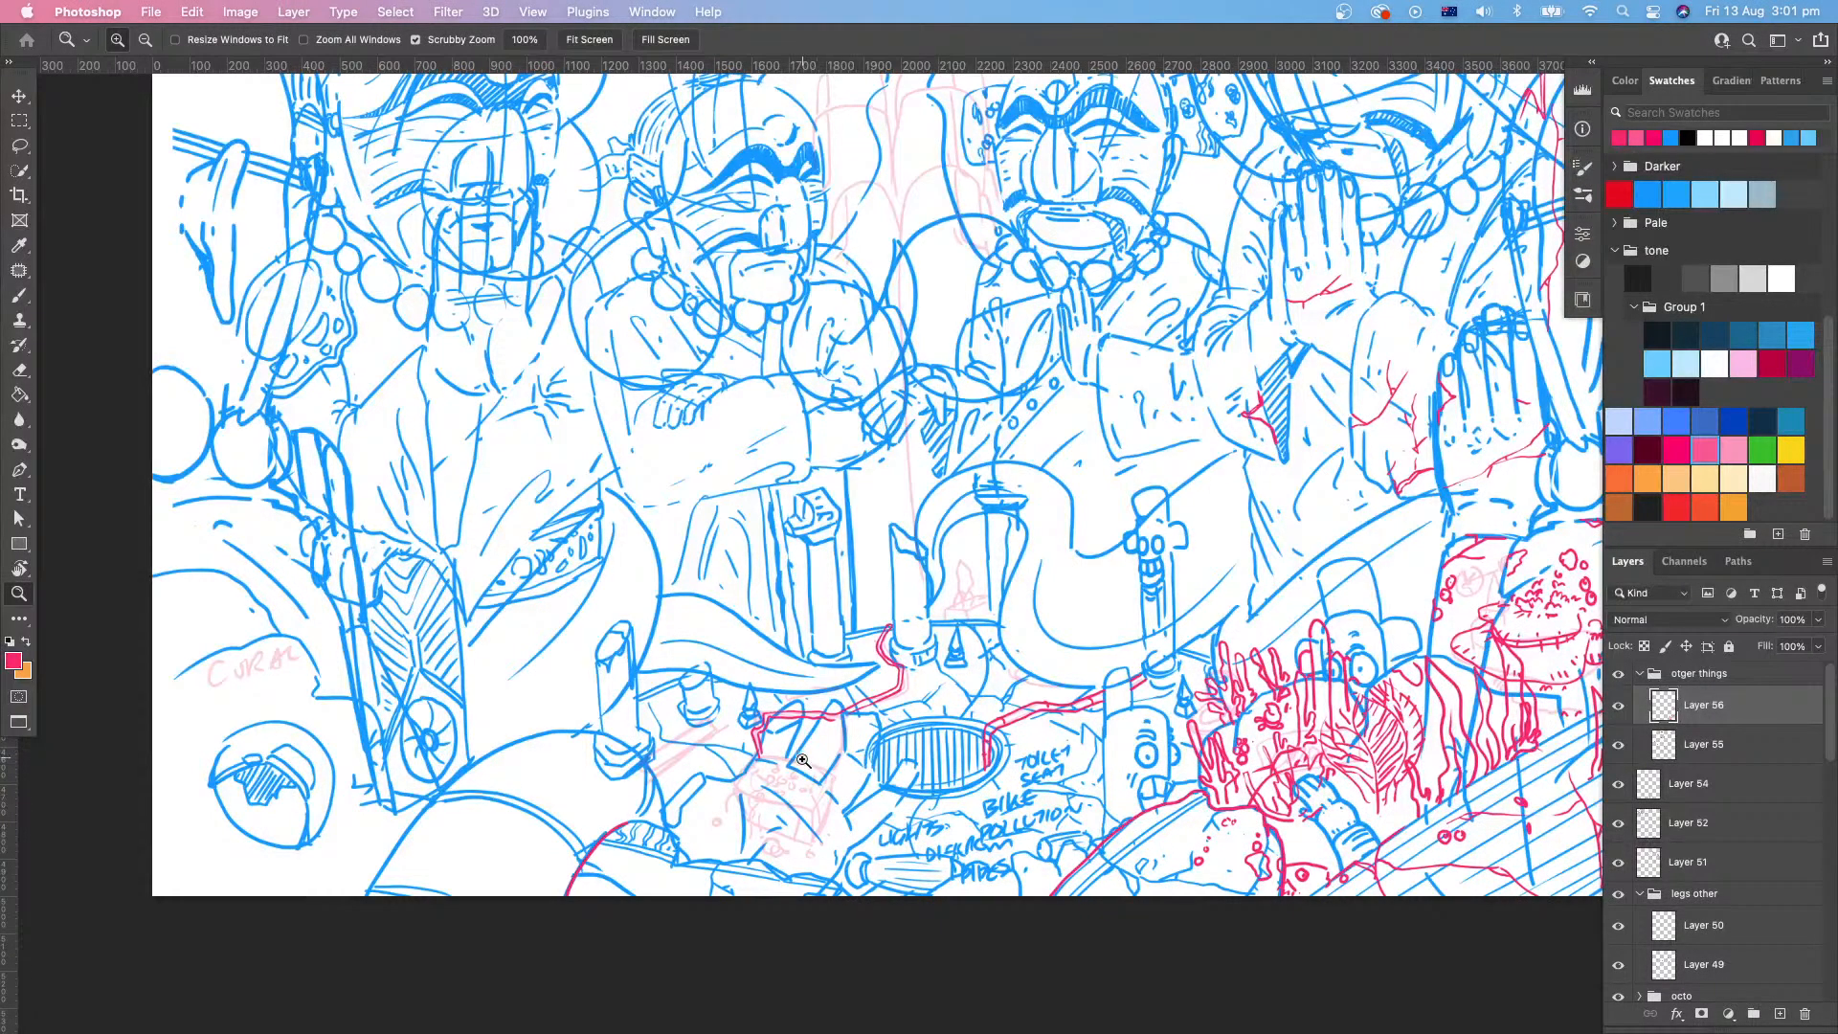
pyautogui.moveTo(781, 791); pyautogui.dragTo(1007, 714)
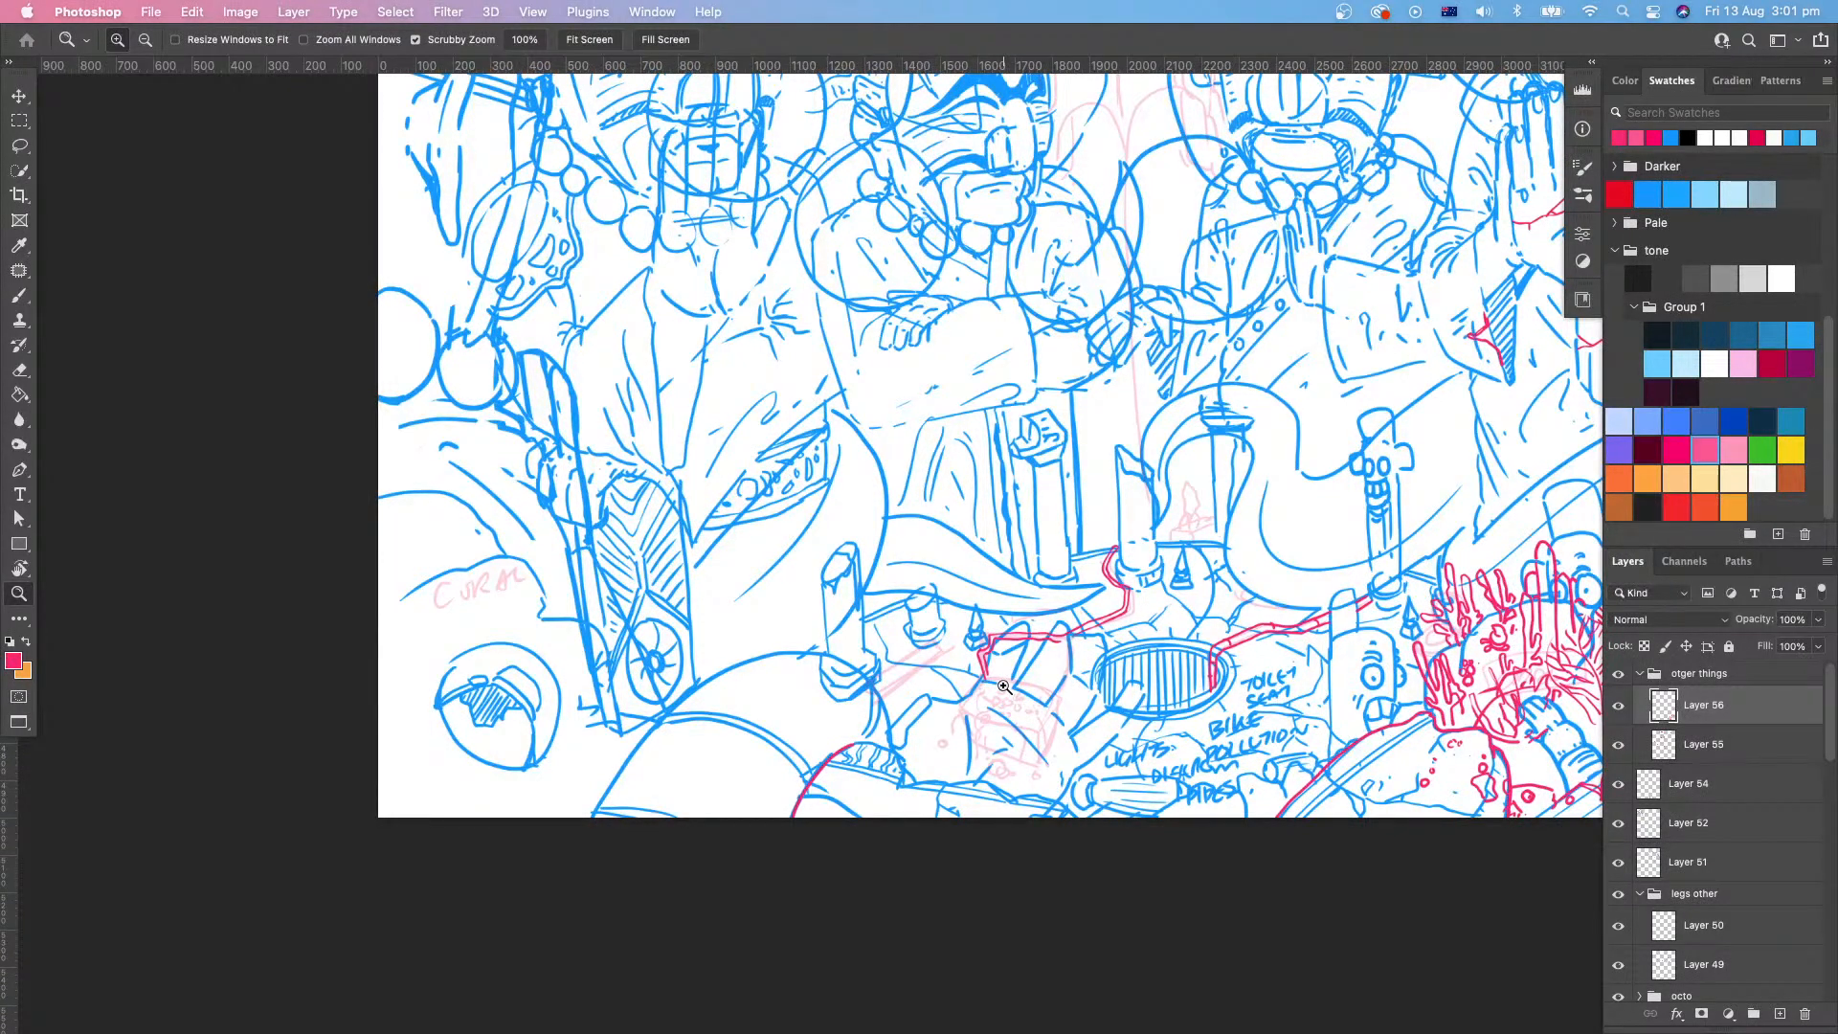
pyautogui.moveTo(893, 793); pyautogui.dragTo(988, 779)
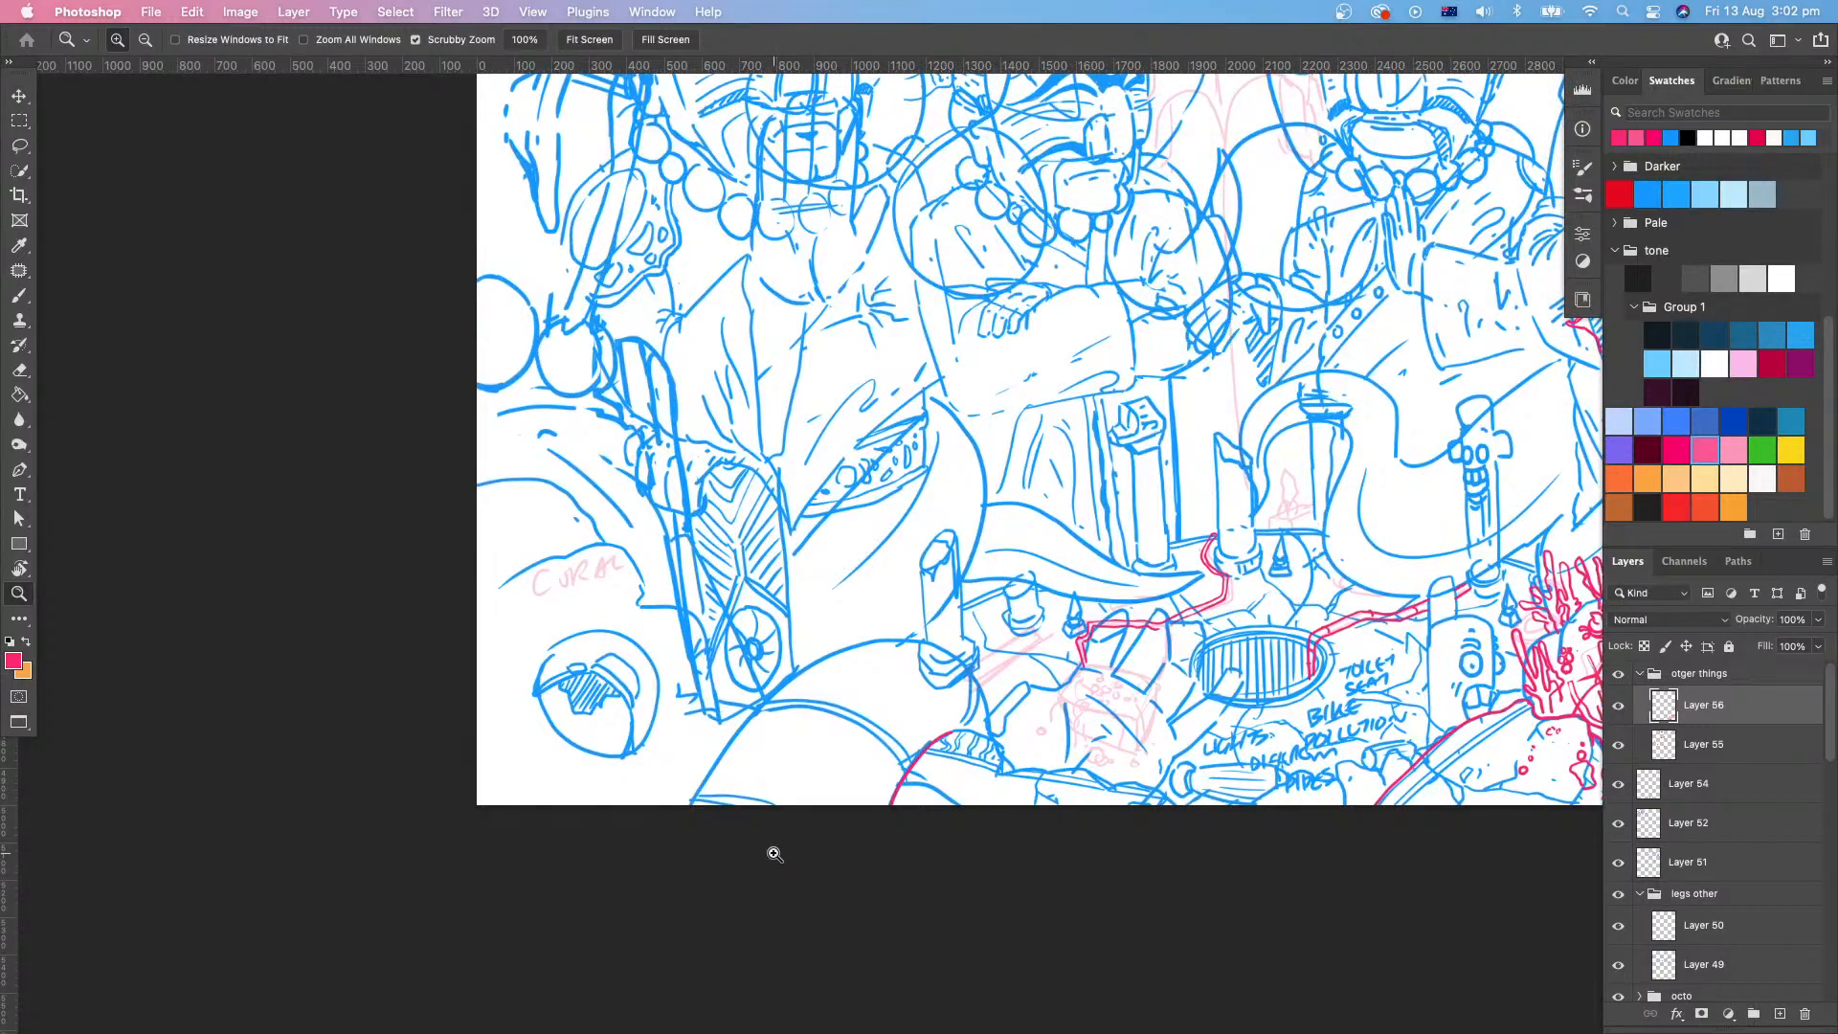
# Step: Rotate the canvas view and draw a pink double-line band across the base of the large rounded shape near the spoked wheel
pyautogui.press('b')
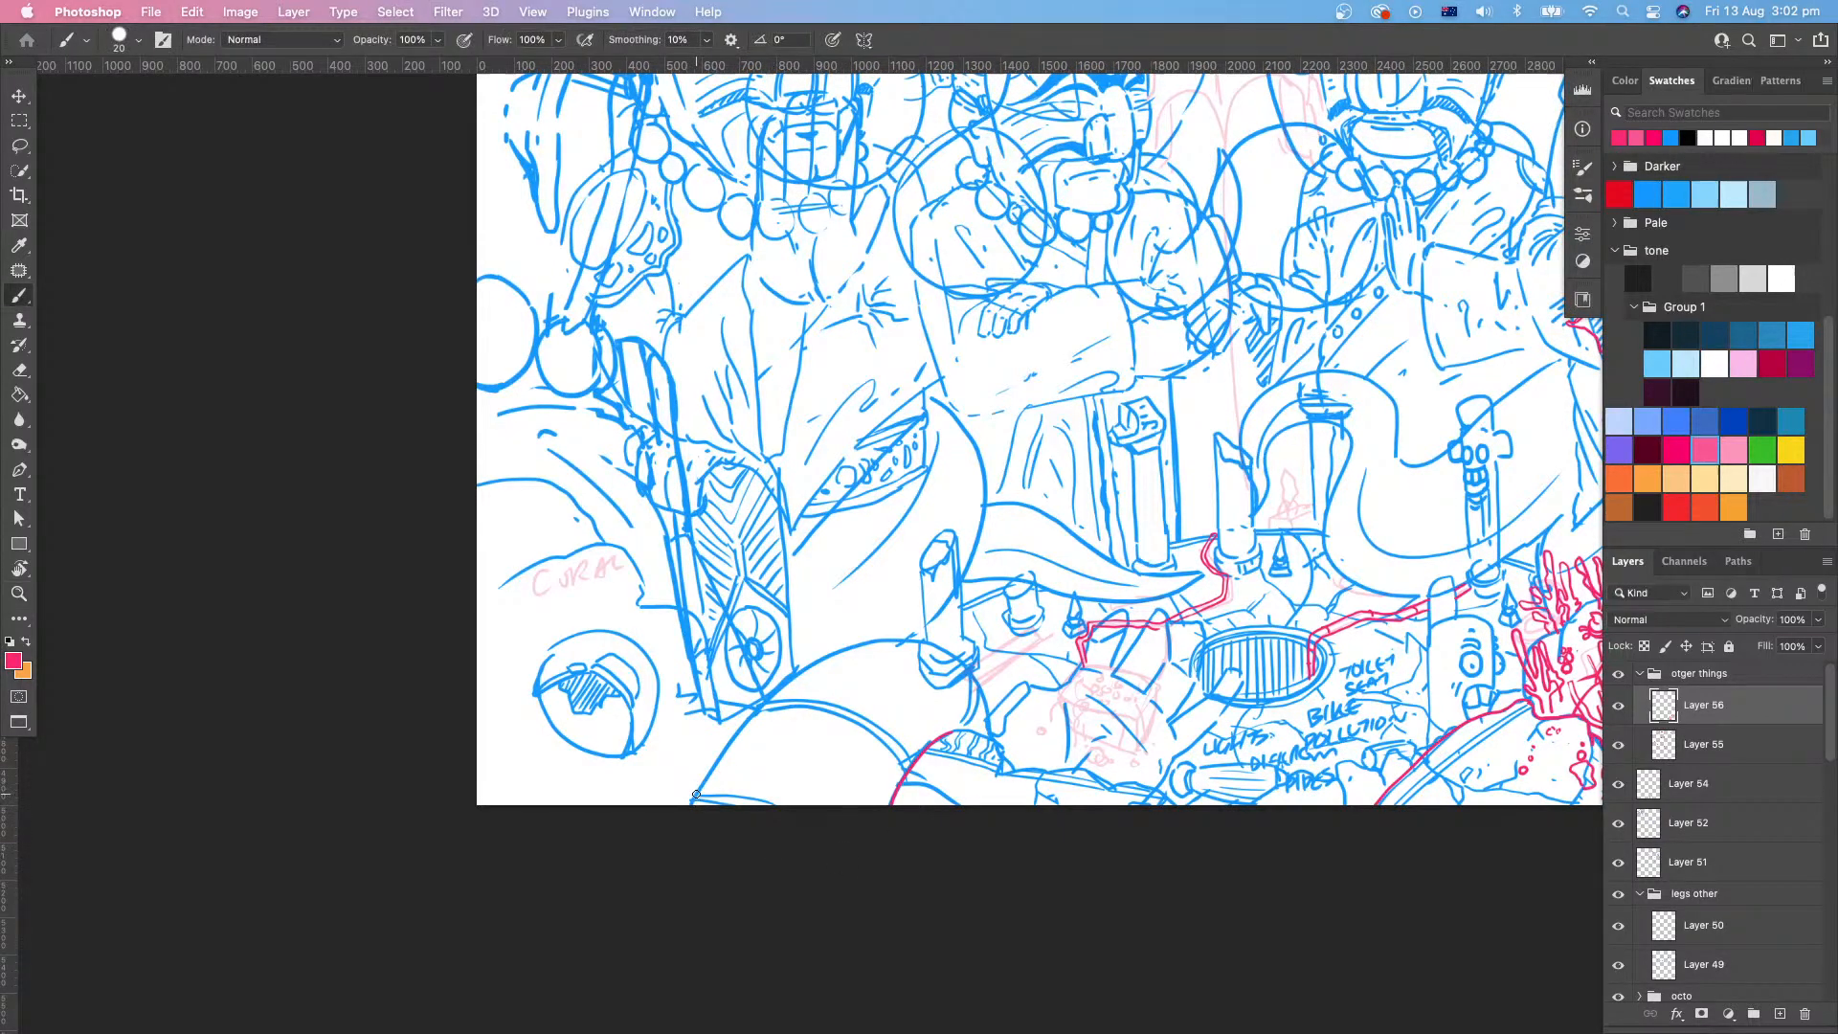
pyautogui.press('r')
pyautogui.moveTo(696, 795); pyautogui.dragTo(992, 691)
pyautogui.press('z')
pyautogui.moveTo(966, 589); pyautogui.dragTo(960, 647)
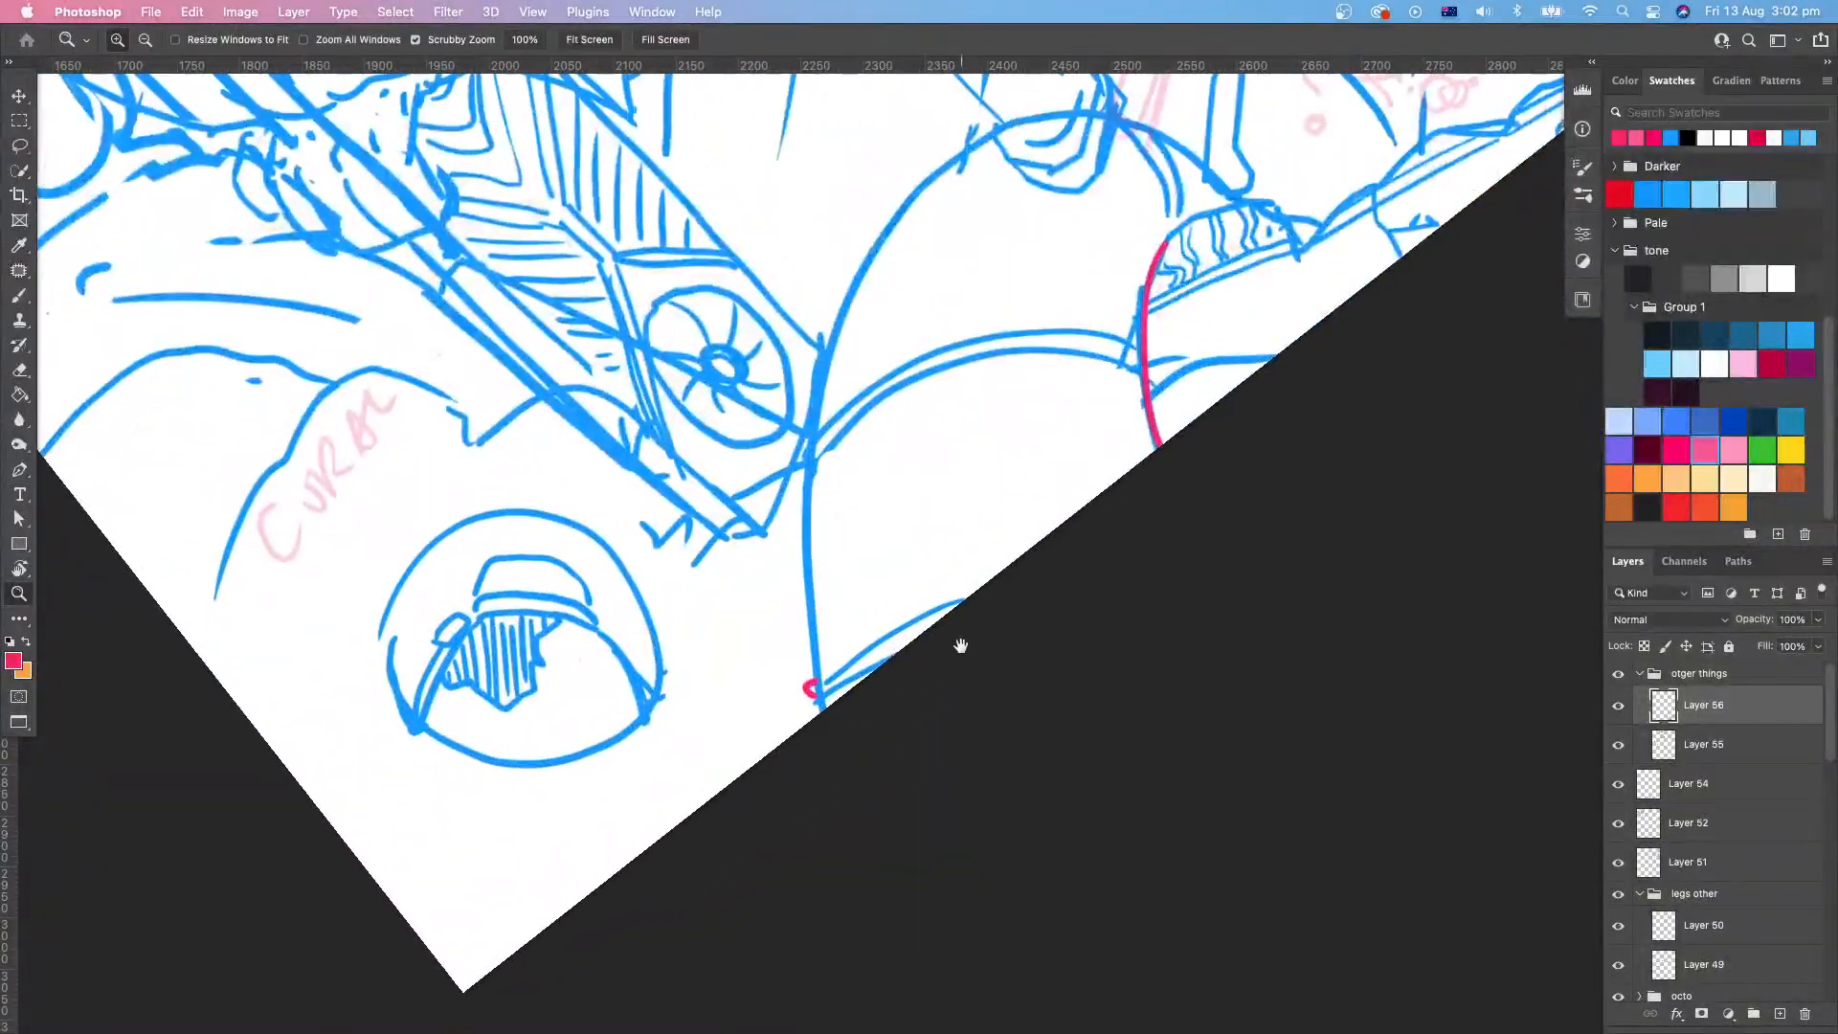
pyautogui.press('b')
pyautogui.moveTo(810, 686); pyautogui.dragTo(1044, 541)
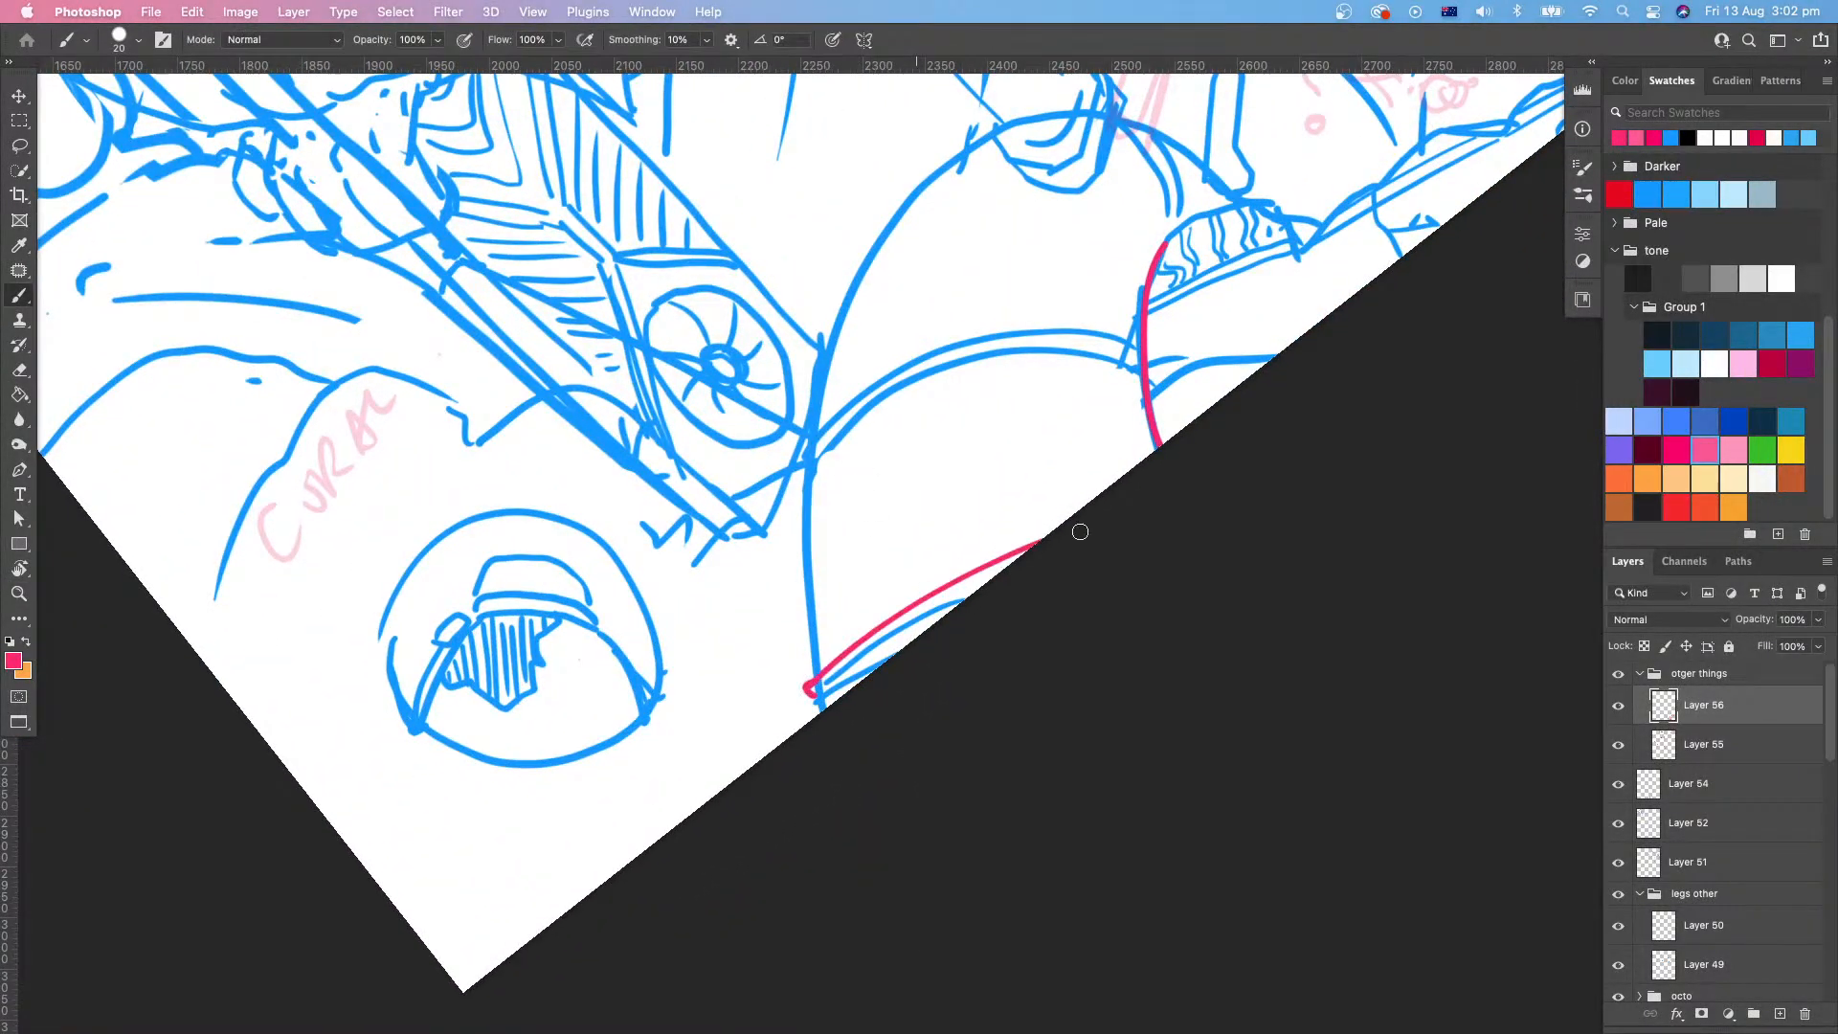
pyautogui.moveTo(811, 689)
pyautogui.mouseDown()
pyautogui.moveTo(1090, 539)
pyautogui.moveTo(1032, 609)
pyautogui.mouseUp()
# Step: Trace the curved upper band of the rounded shape as a closed pink double line and reset the canvas rotation
pyautogui.moveTo(1156, 442)
pyautogui.mouseDown()
pyautogui.moveTo(857, 474)
pyautogui.moveTo(814, 547)
pyautogui.moveTo(924, 436)
pyautogui.moveTo(1154, 414)
pyautogui.mouseUp()
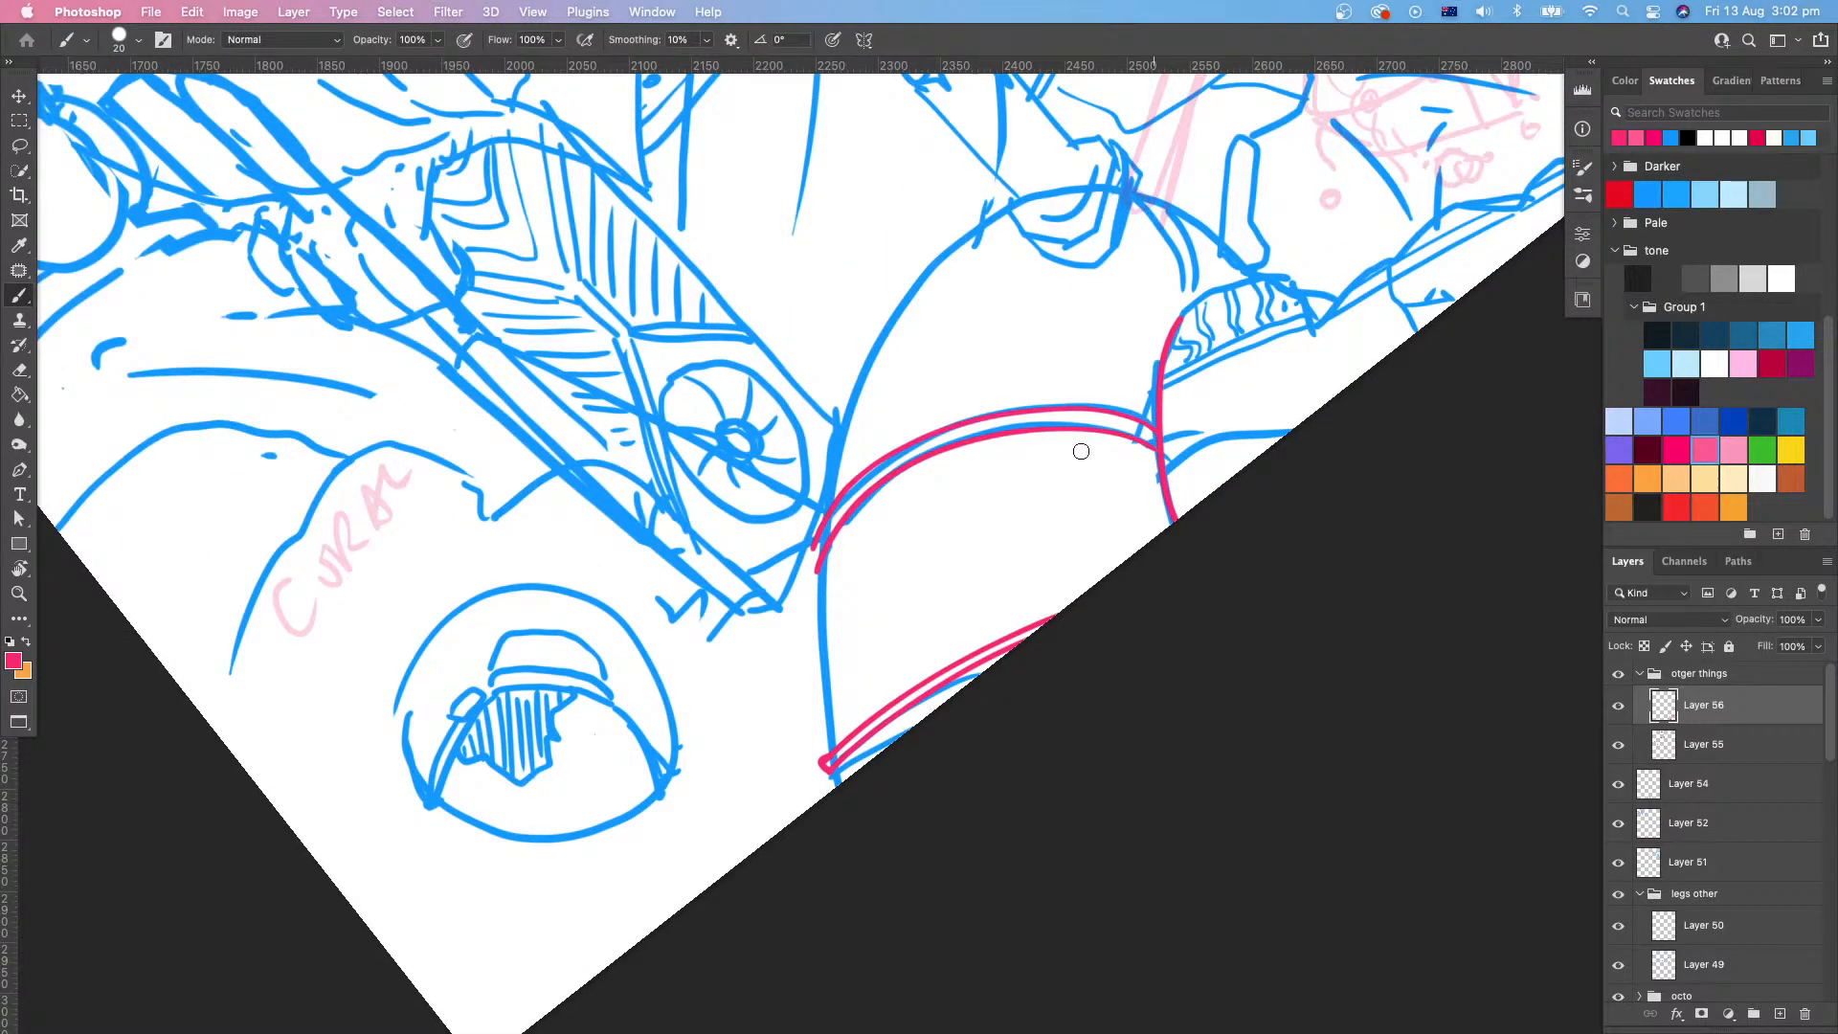
pyautogui.moveTo(812, 565); pyautogui.dragTo(818, 571)
pyautogui.moveTo(877, 647); pyautogui.dragTo(842, 786)
pyautogui.moveTo(1153, 748); pyautogui.dragTo(1075, 785)
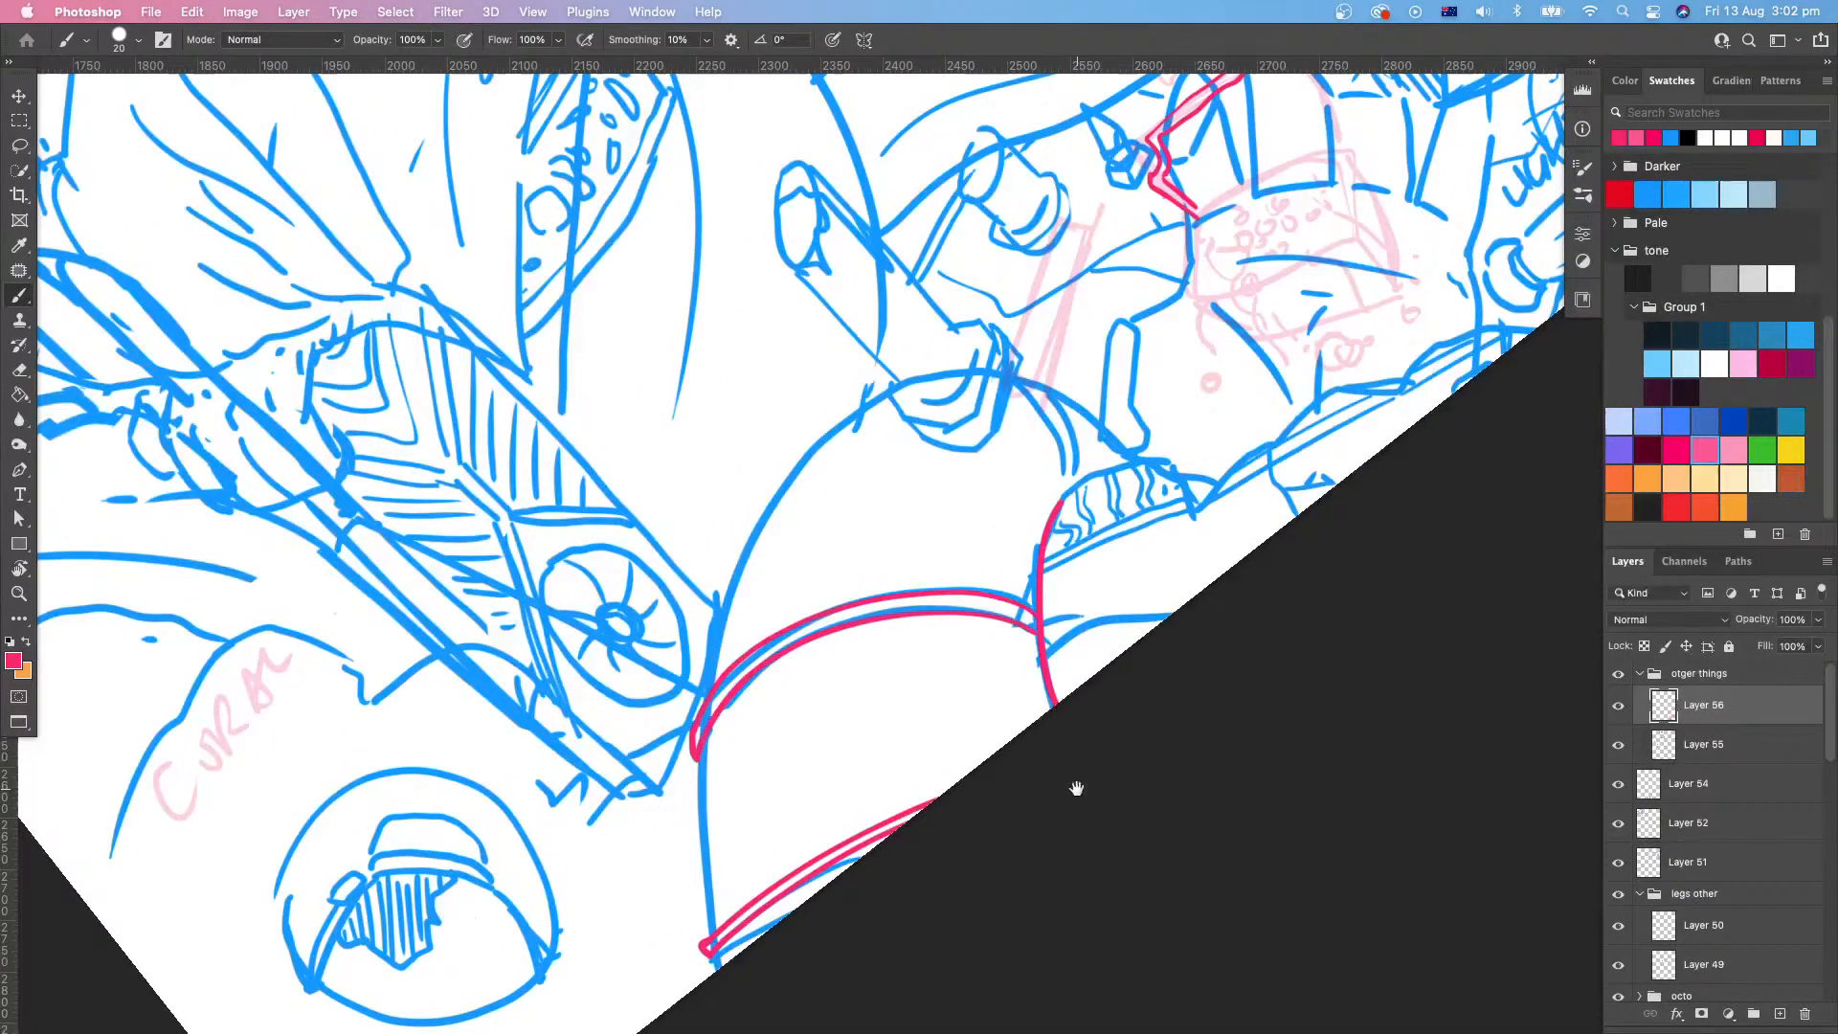
pyautogui.press('Escape')
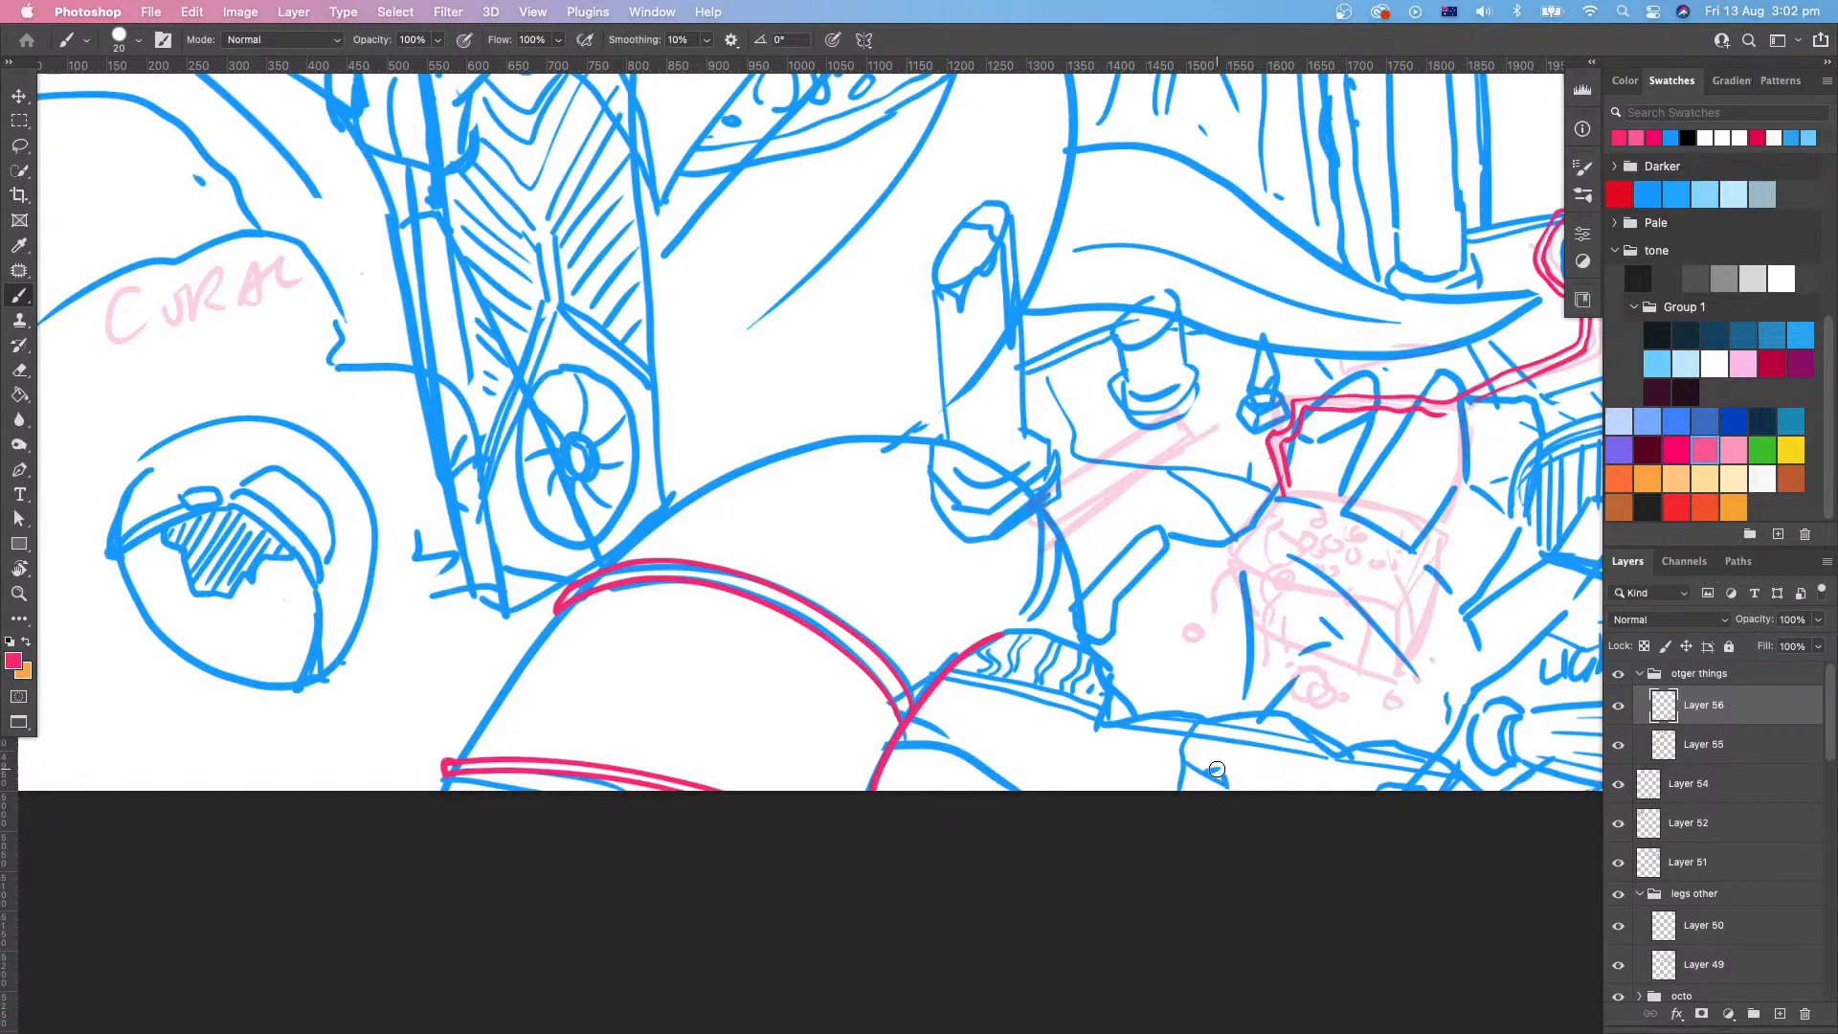
# Step: Rotate the canvas view and trace the curved rim below the broken post's base as a pink double line
pyautogui.moveTo(1031, 644)
pyautogui.mouseDown()
pyautogui.moveTo(1053, 712)
pyautogui.moveTo(1017, 696)
pyautogui.moveTo(992, 737)
pyautogui.moveTo(1083, 678)
pyautogui.moveTo(992, 693)
pyautogui.mouseUp()
pyautogui.press('r')
pyautogui.press('z')
pyautogui.click(892, 584)
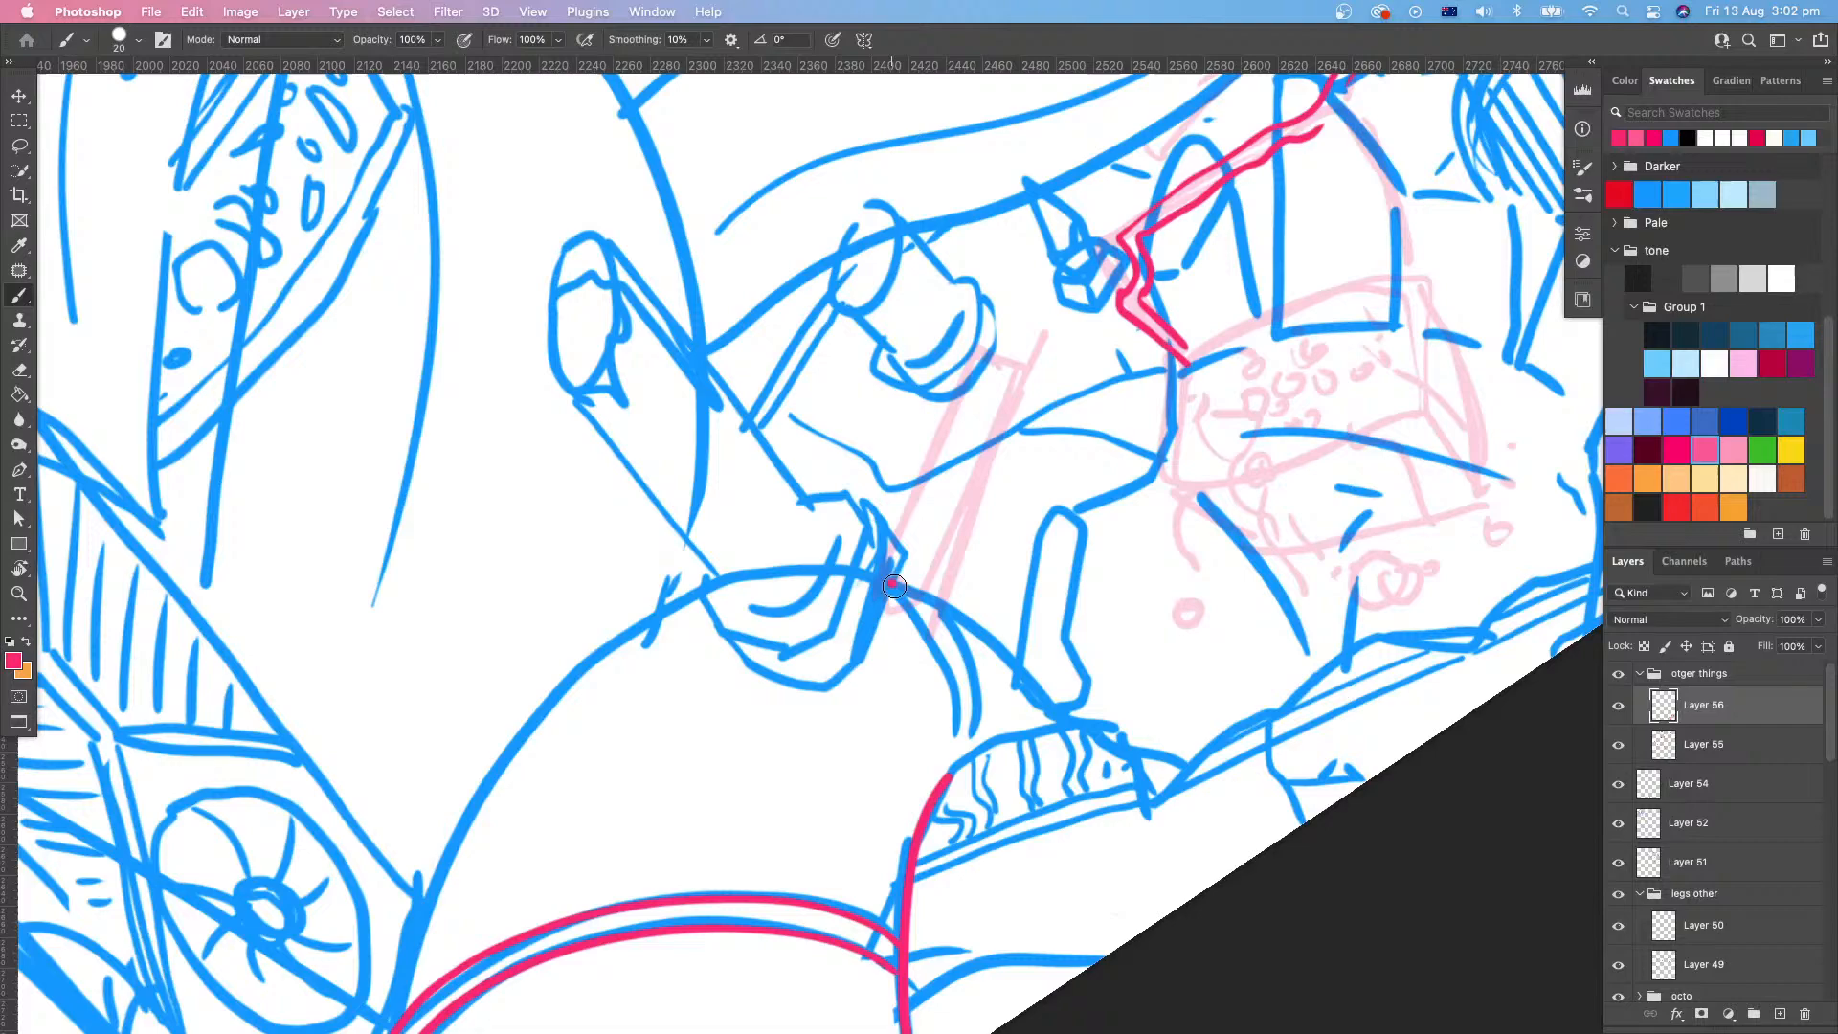
pyautogui.moveTo(891, 584); pyautogui.dragTo(956, 766)
pyautogui.press('r')
pyautogui.moveTo(989, 607)
pyautogui.mouseDown()
pyautogui.moveTo(1043, 719)
pyautogui.moveTo(1064, 690)
pyautogui.moveTo(1199, 663)
pyautogui.moveTo(1178, 801)
pyautogui.mouseUp()
# Step: Draw branching pink cracks across the rounded shape's lower section, between its two bands
pyautogui.moveTo(1043, 697); pyautogui.dragTo(1244, 594)
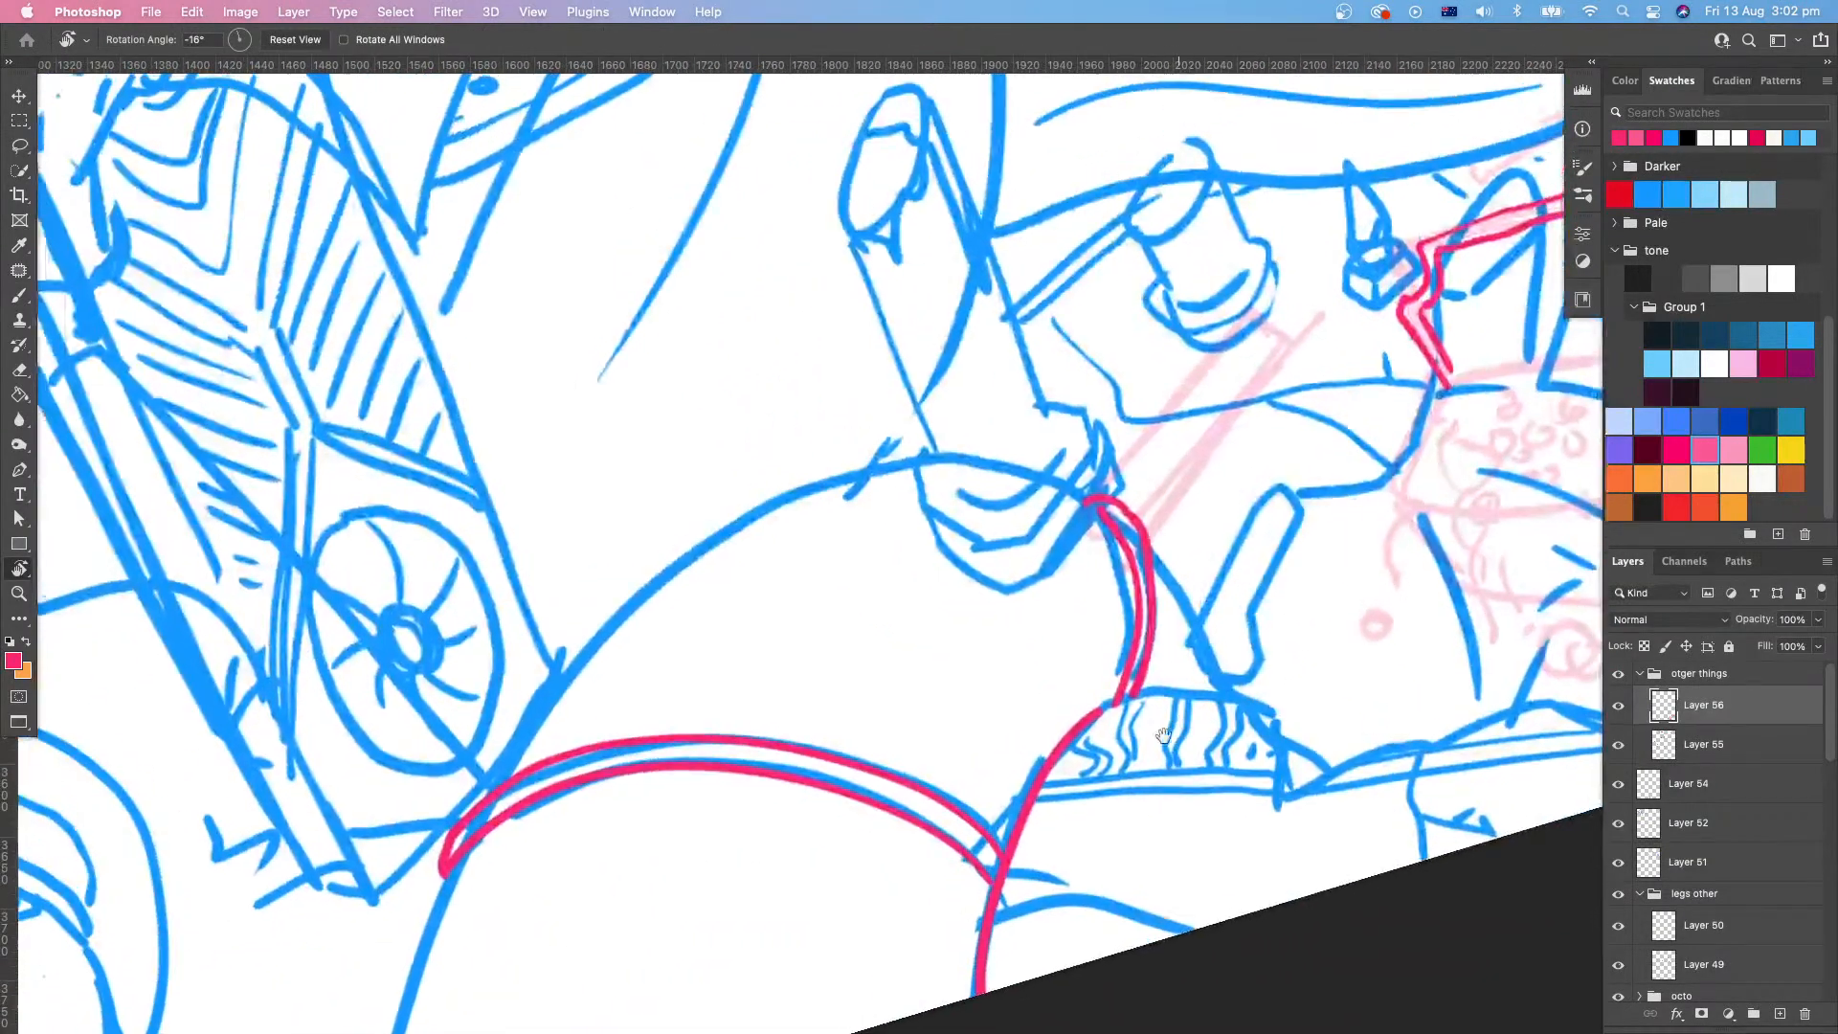
pyautogui.moveTo(1179, 730)
pyautogui.mouseDown()
pyautogui.moveTo(1214, 547)
pyautogui.moveTo(1303, 500)
pyautogui.mouseUp()
pyautogui.press('b')
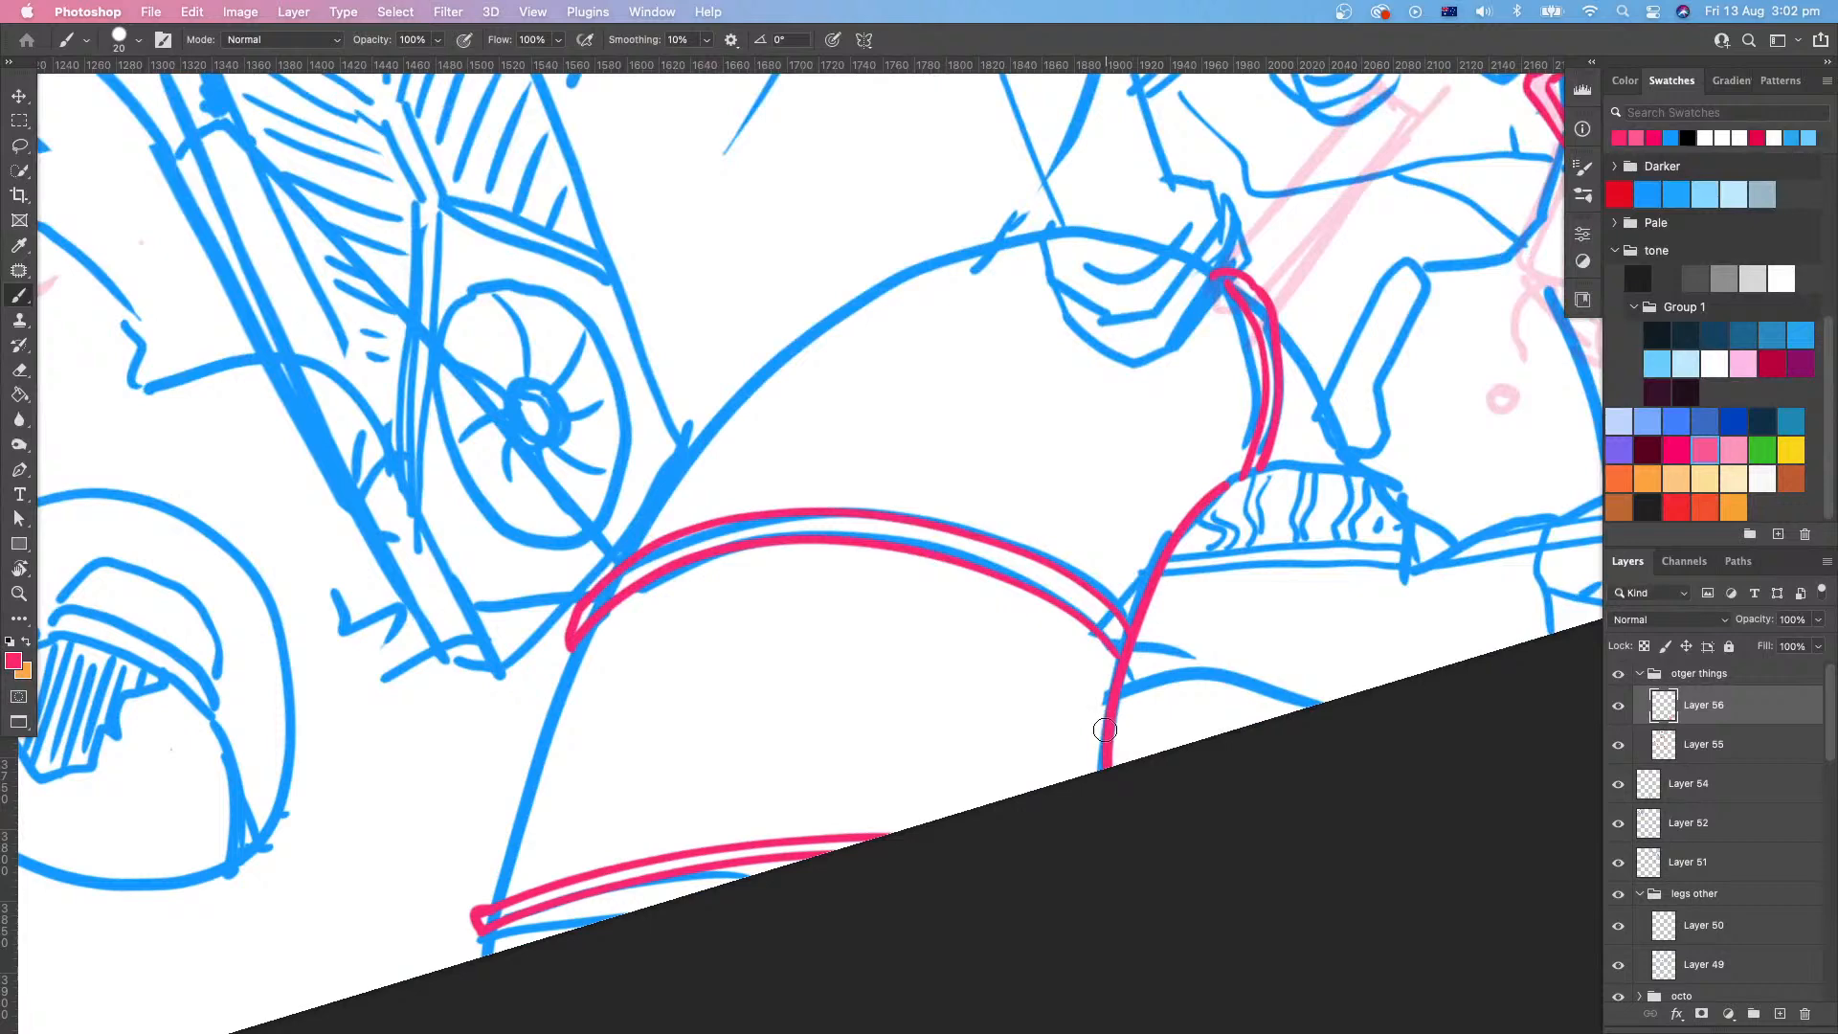
pyautogui.moveTo(1105, 729)
pyautogui.mouseDown()
pyautogui.moveTo(939, 702)
pyautogui.moveTo(842, 551)
pyautogui.mouseUp()
pyautogui.moveTo(930, 691)
pyautogui.mouseDown()
pyautogui.moveTo(756, 742)
pyautogui.moveTo(933, 695)
pyautogui.mouseUp()
pyautogui.scroll(3, 1027, 675)
pyautogui.hscroll(1, 1026, 675)
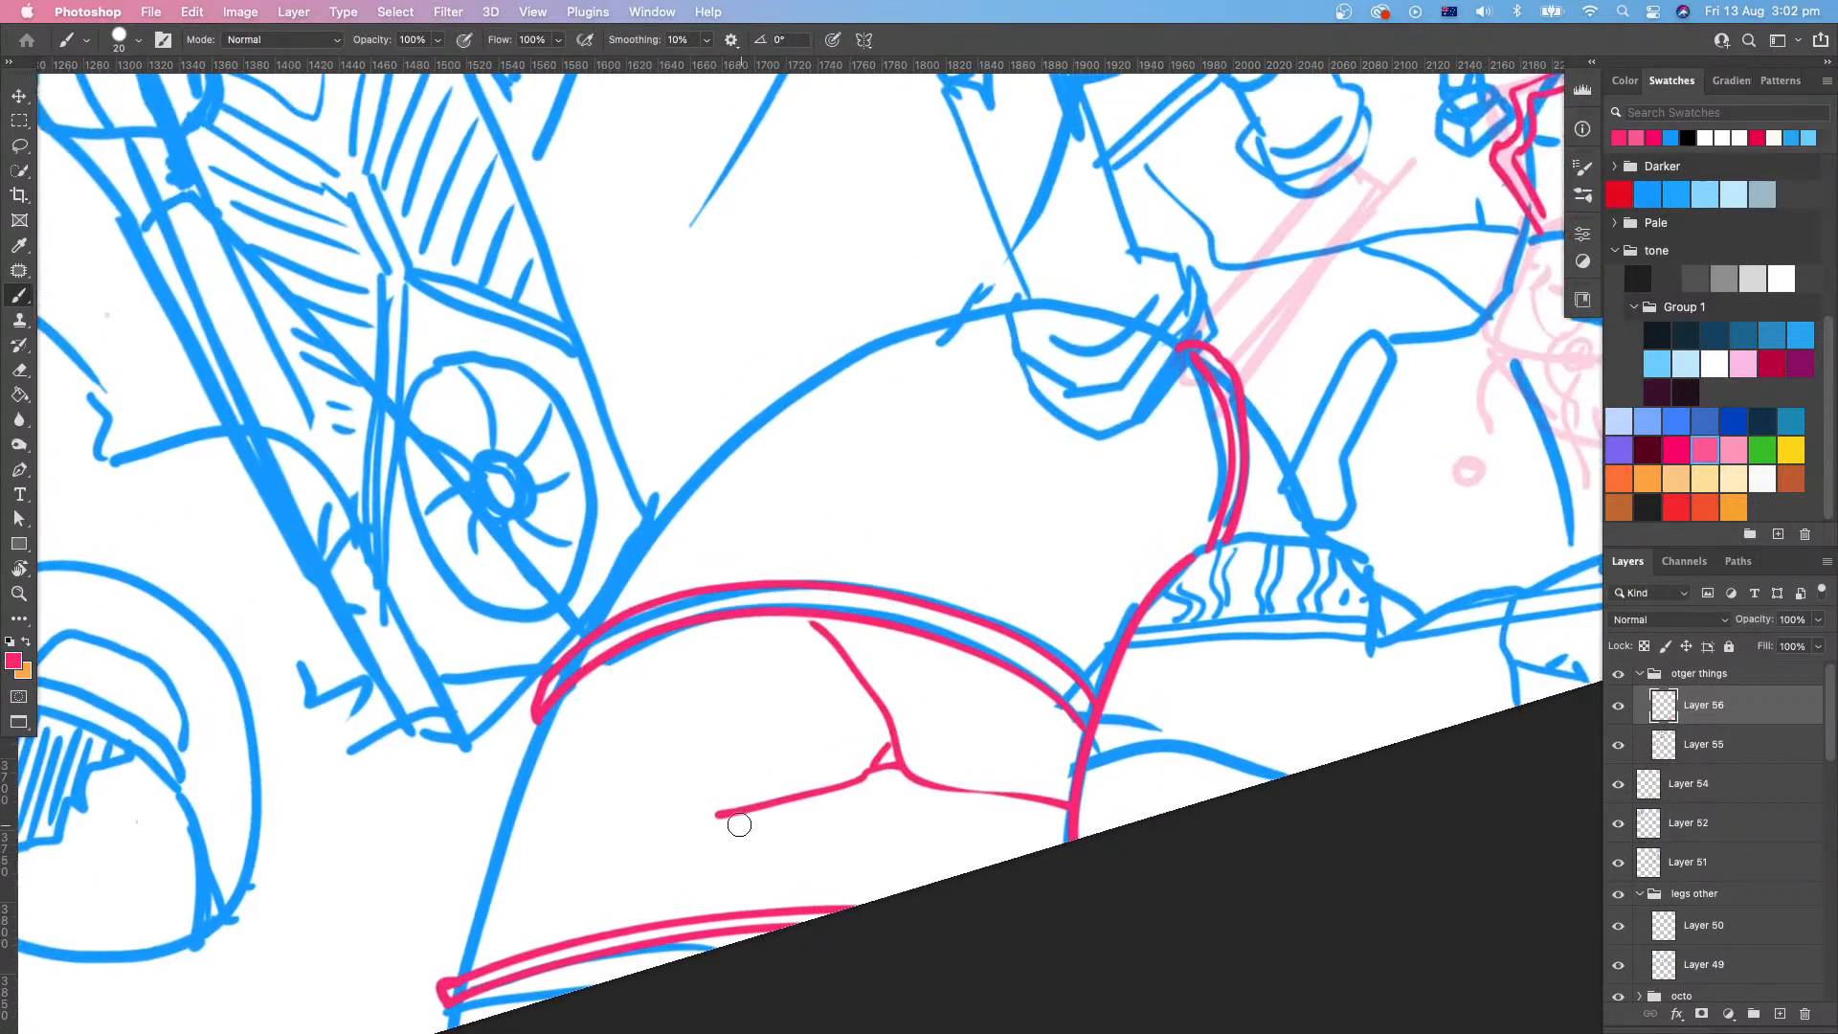
pyautogui.moveTo(749, 813)
pyautogui.mouseDown()
pyautogui.moveTo(738, 837)
pyautogui.moveTo(580, 900)
pyautogui.moveTo(739, 831)
pyautogui.mouseUp()
pyautogui.moveTo(973, 849); pyautogui.dragTo(924, 862)
pyautogui.press('Escape')
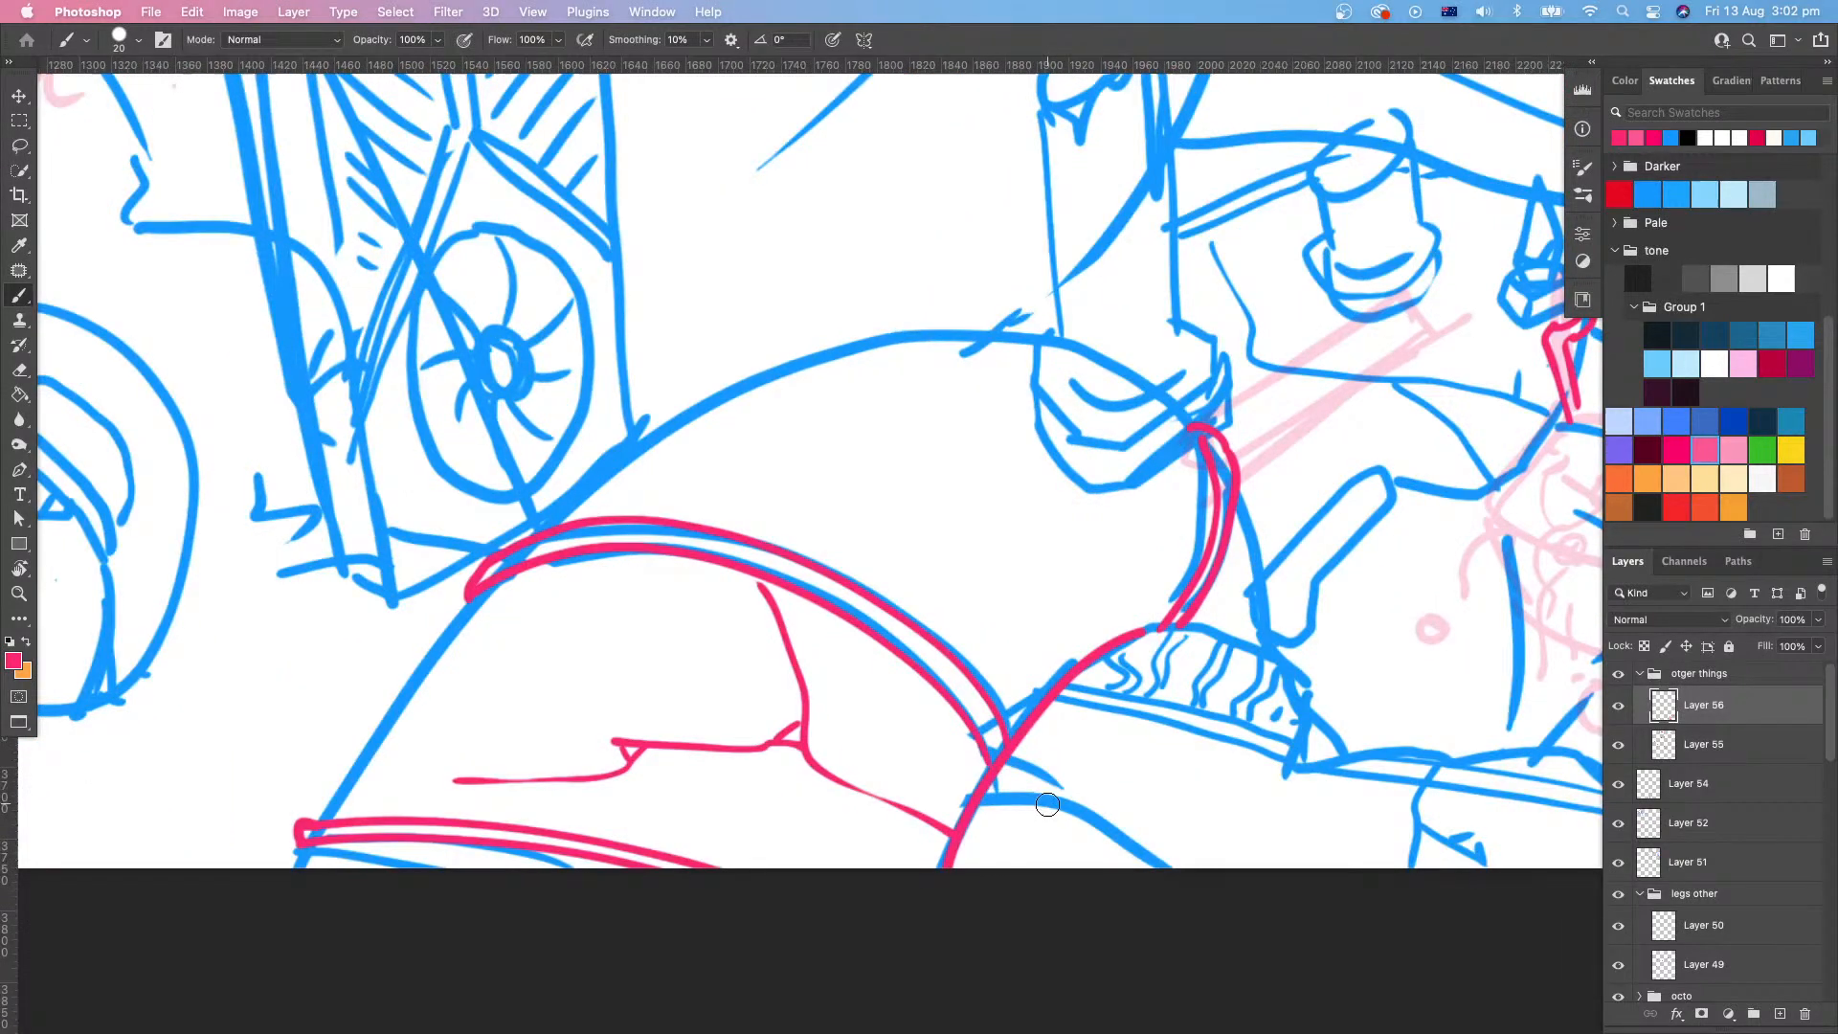
pyautogui.moveTo(824, 774); pyautogui.dragTo(844, 838)
pyautogui.moveTo(1067, 490); pyautogui.dragTo(1130, 440)
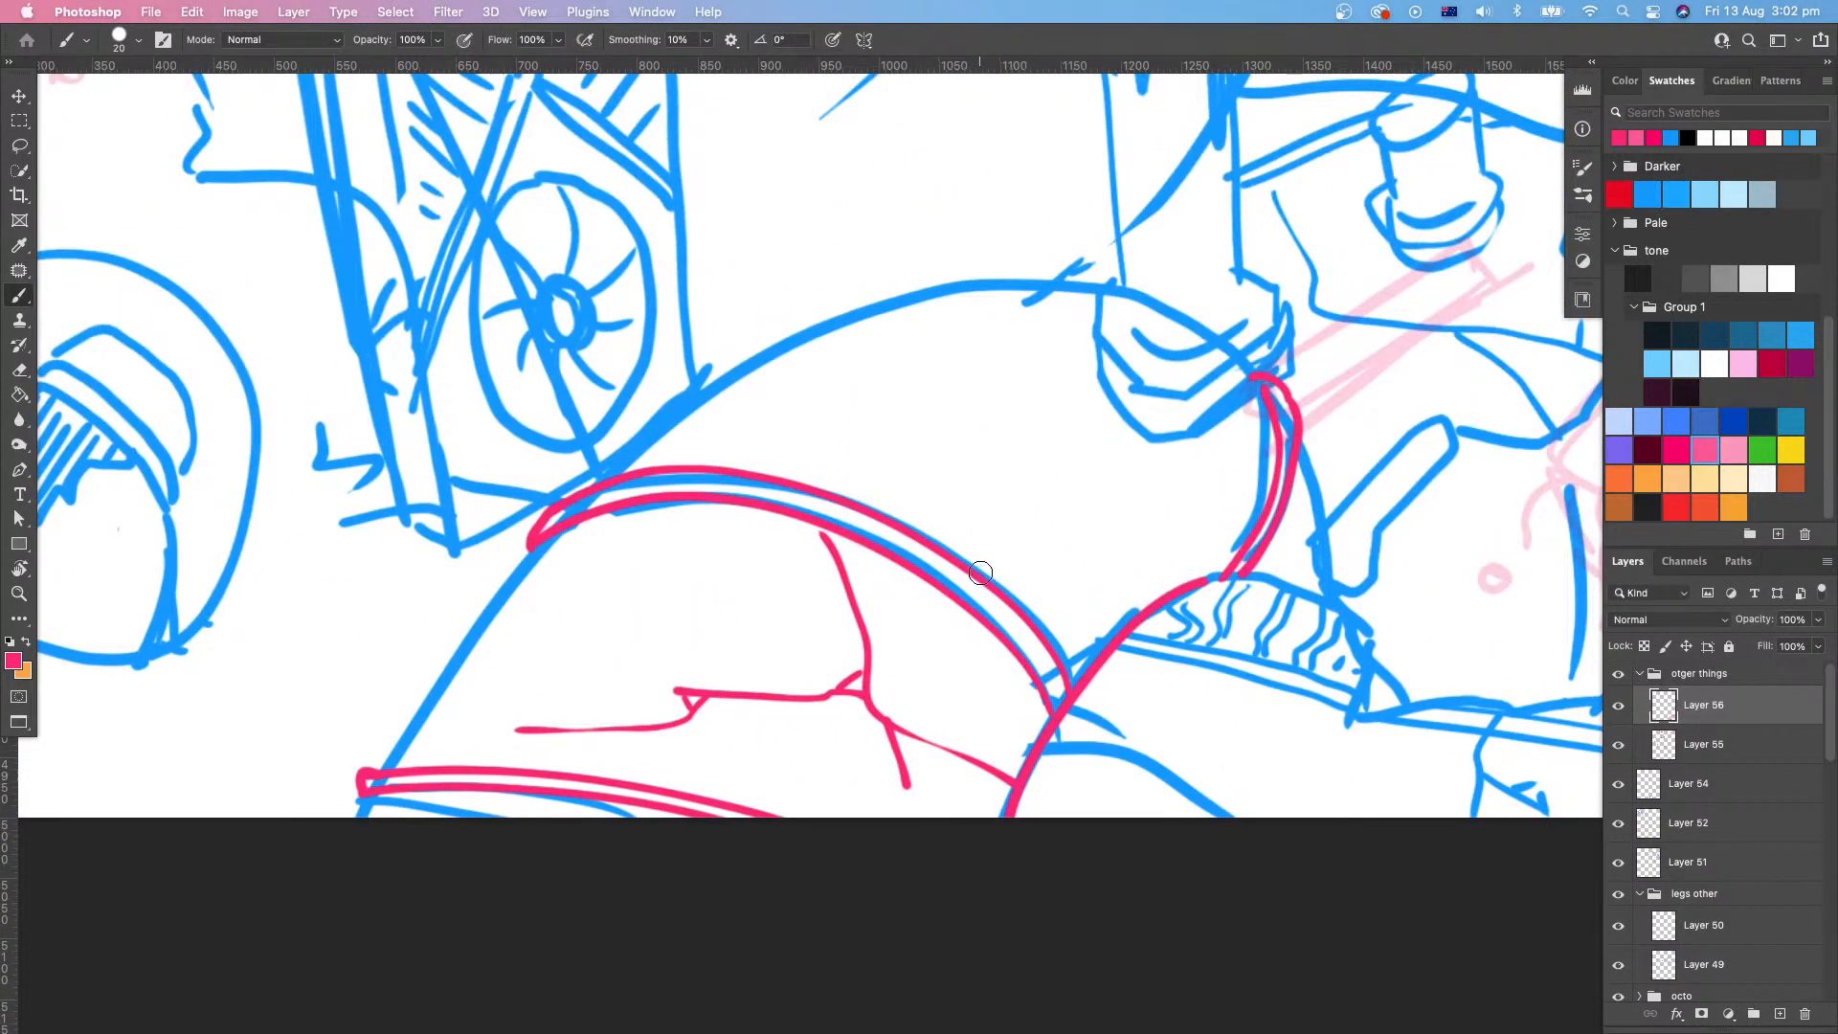
# Step: Draw branching pink cracks on the rounded shape's upper section, above the curved band and beside the far rim
pyautogui.moveTo(981, 573)
pyautogui.mouseDown()
pyautogui.moveTo(1009, 518)
pyautogui.moveTo(980, 394)
pyautogui.moveTo(1043, 325)
pyautogui.mouseUp()
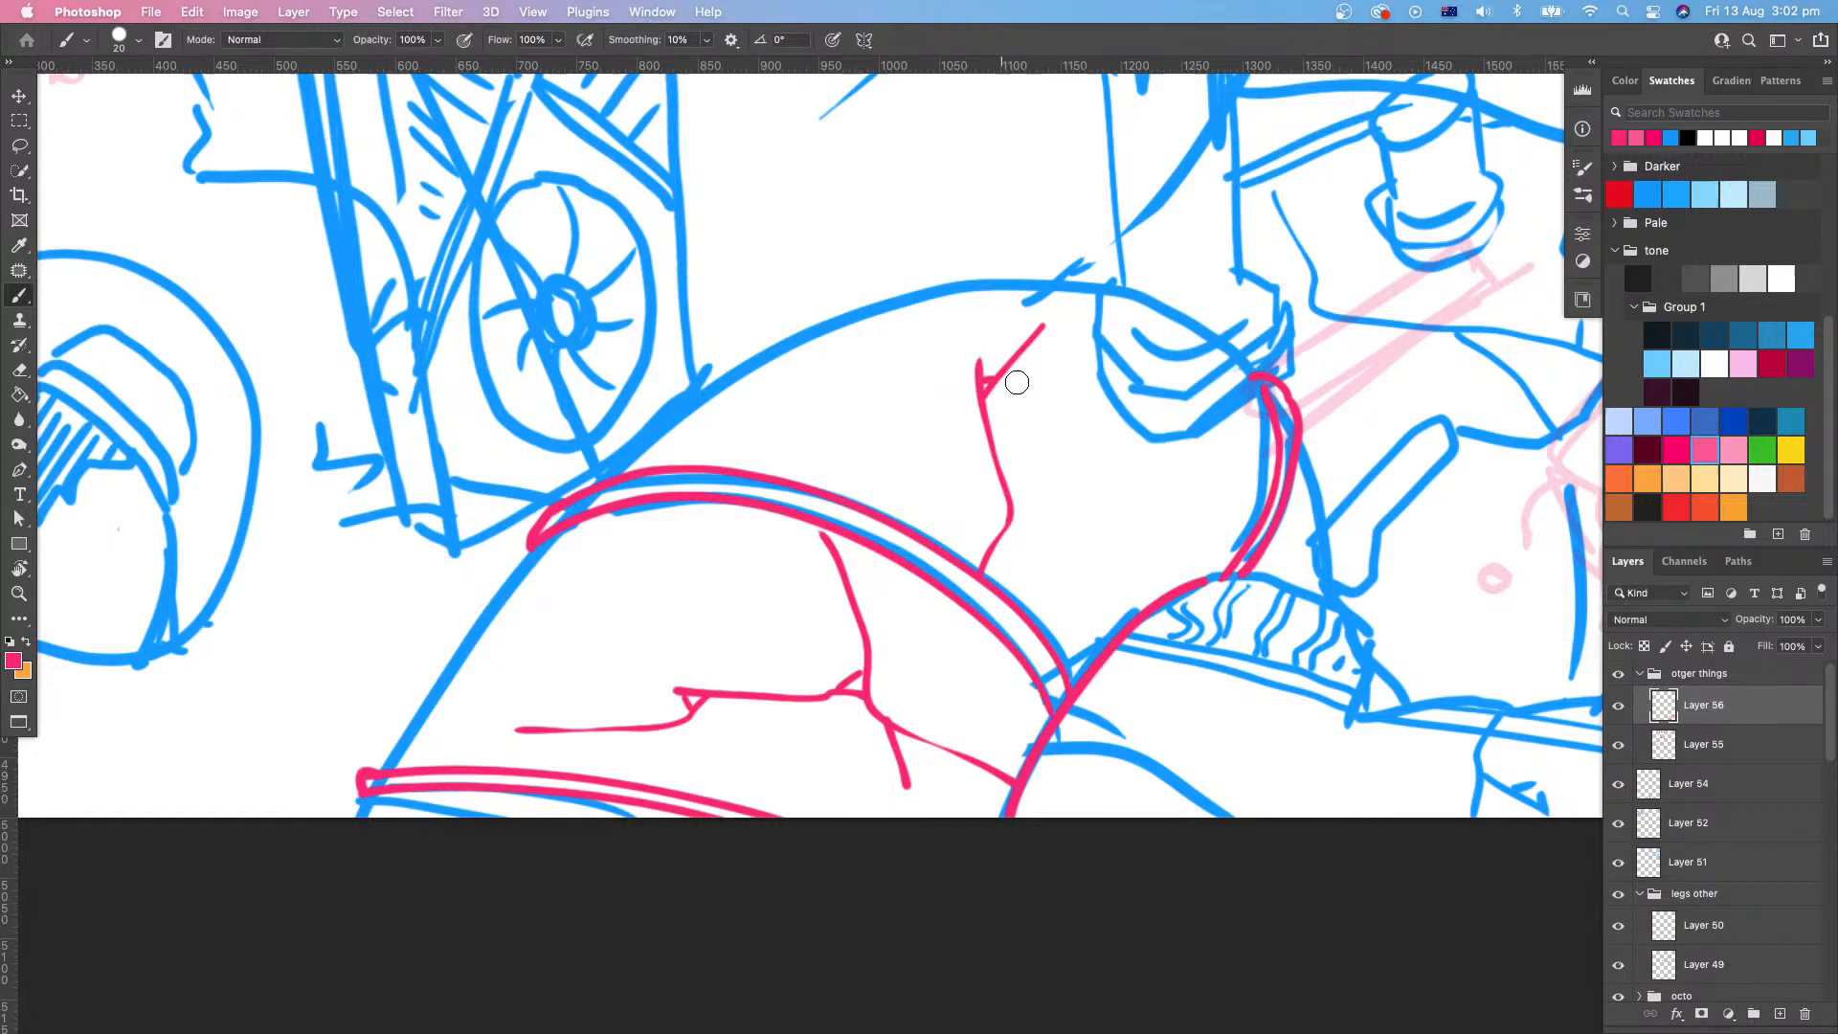
pyautogui.moveTo(1017, 382); pyautogui.dragTo(1024, 504)
pyautogui.moveTo(983, 481)
pyautogui.mouseDown()
pyautogui.moveTo(933, 419)
pyautogui.moveTo(893, 467)
pyautogui.mouseUp()
pyautogui.moveTo(890, 493); pyautogui.dragTo(864, 476)
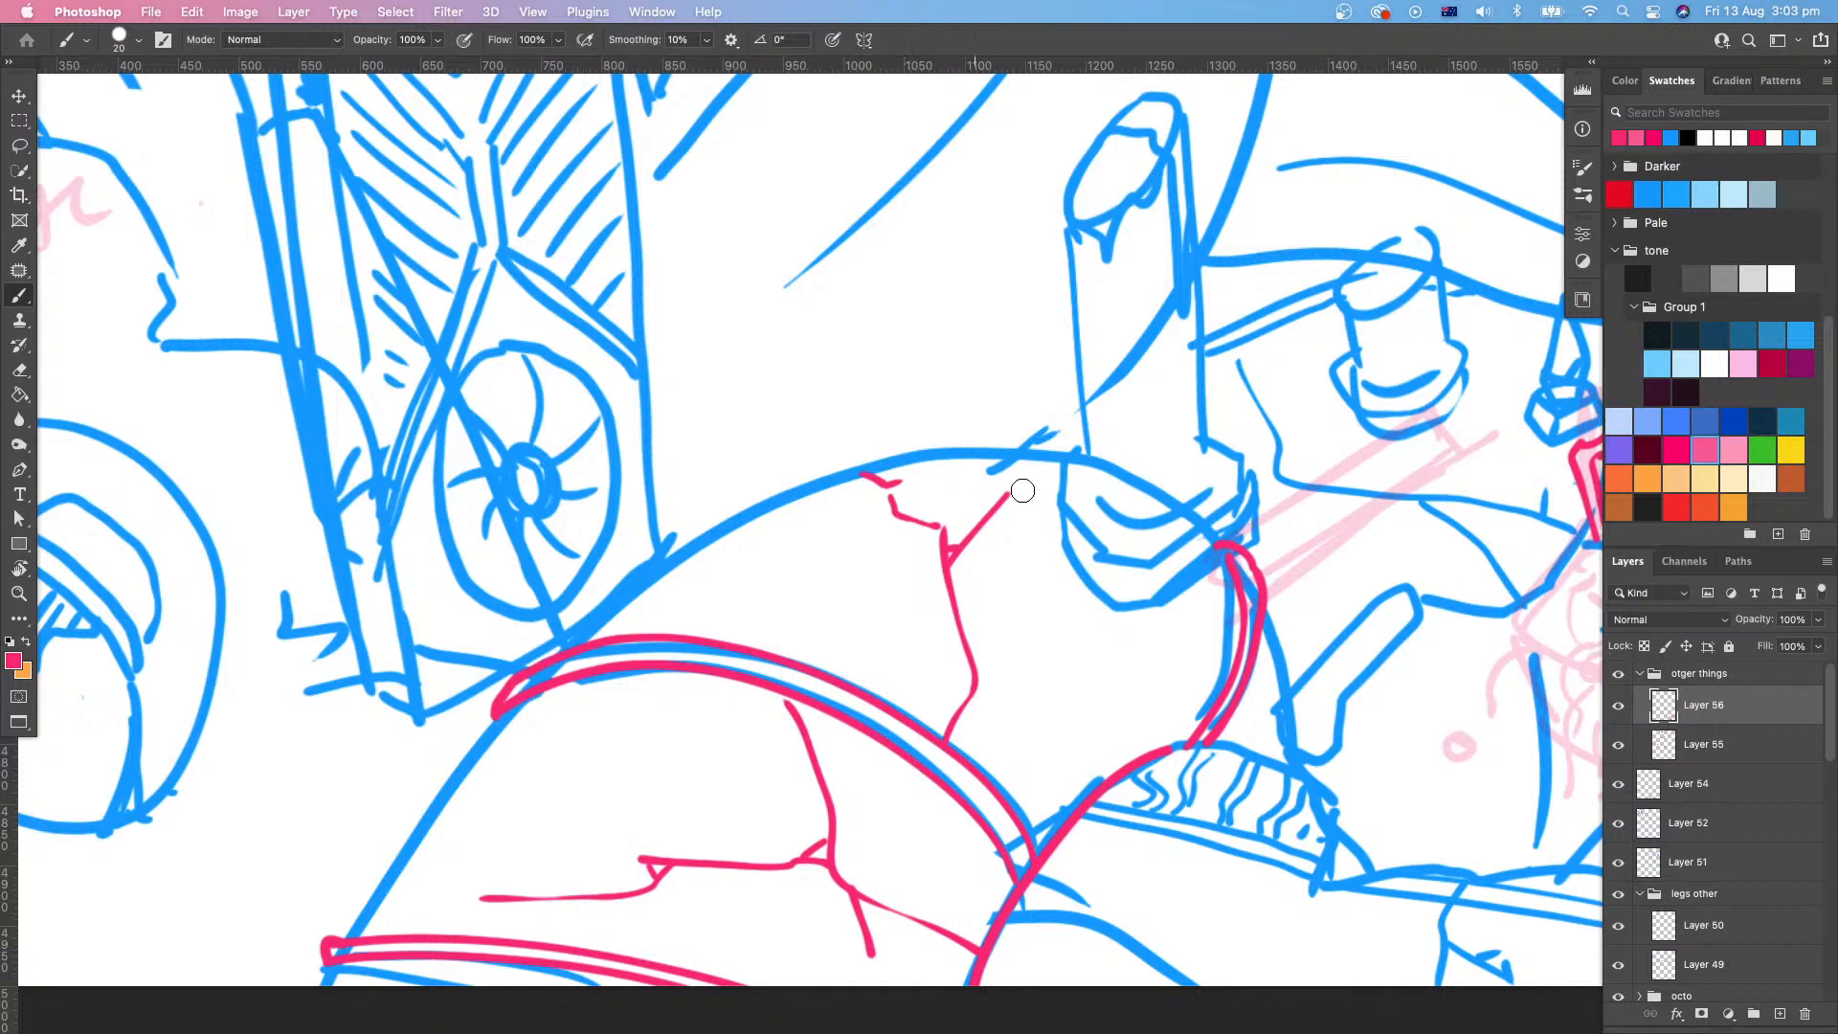
pyautogui.moveTo(1131, 684); pyautogui.dragTo(1089, 728)
pyautogui.moveTo(1076, 820)
pyautogui.mouseDown()
pyautogui.moveTo(1134, 687)
pyautogui.moveTo(1115, 750)
pyautogui.moveTo(1123, 738)
pyautogui.mouseUp()
# Step: Add a small irregular pink patch to the rounded shape's upper section, beside the crack near its rim
pyautogui.press('z')
pyautogui.scroll(-10, 1123, 739)
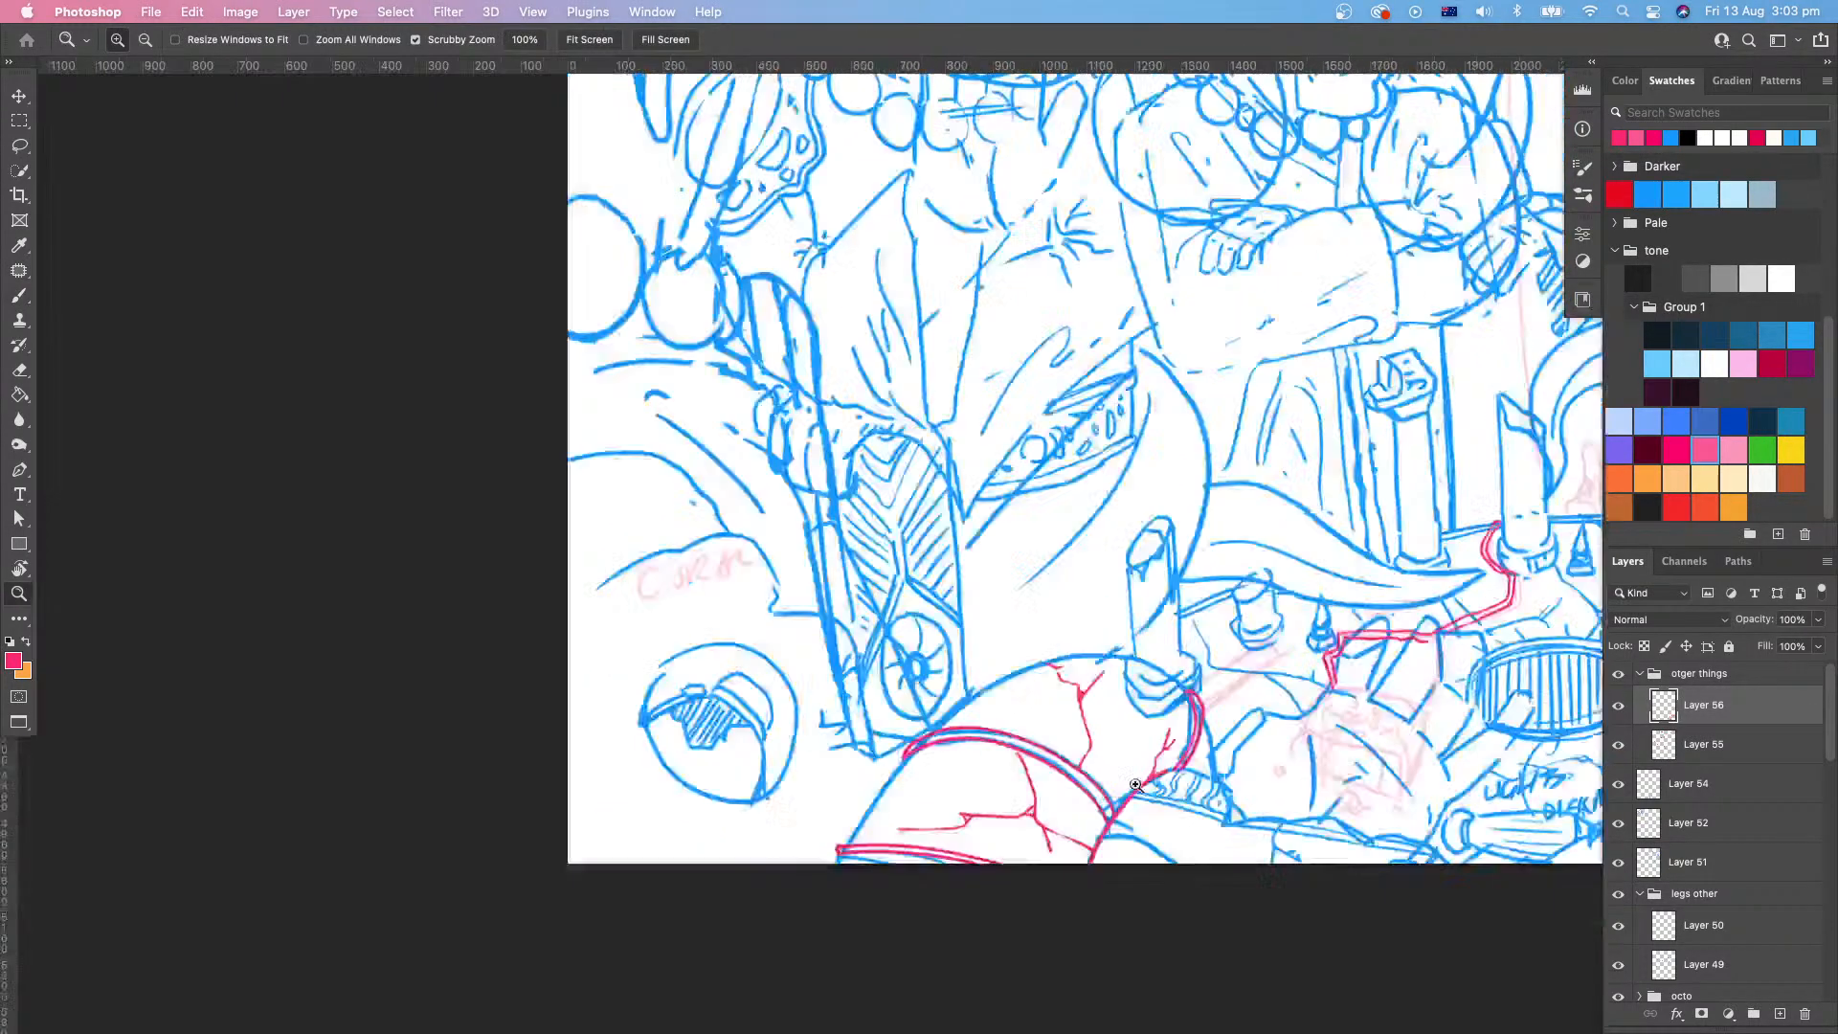
pyautogui.scroll(8, 1185, 777)
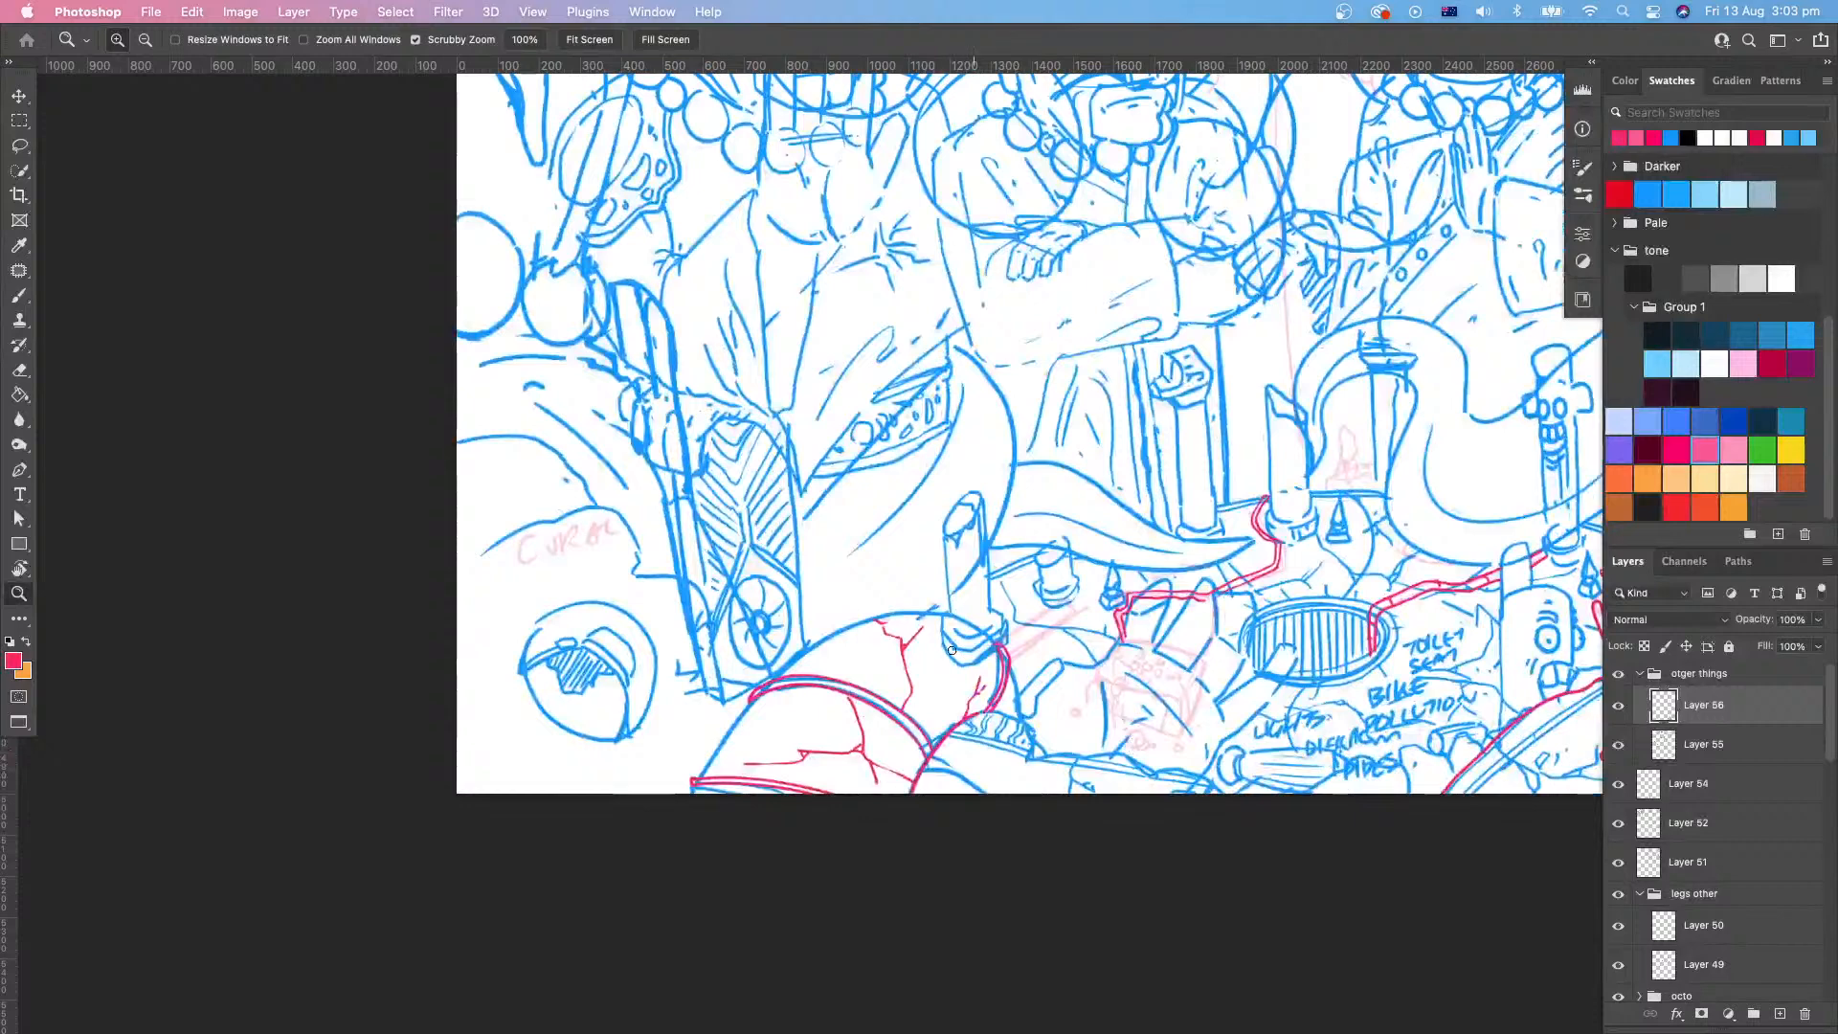
pyautogui.press('b')
pyautogui.moveTo(935, 670); pyautogui.dragTo(955, 727)
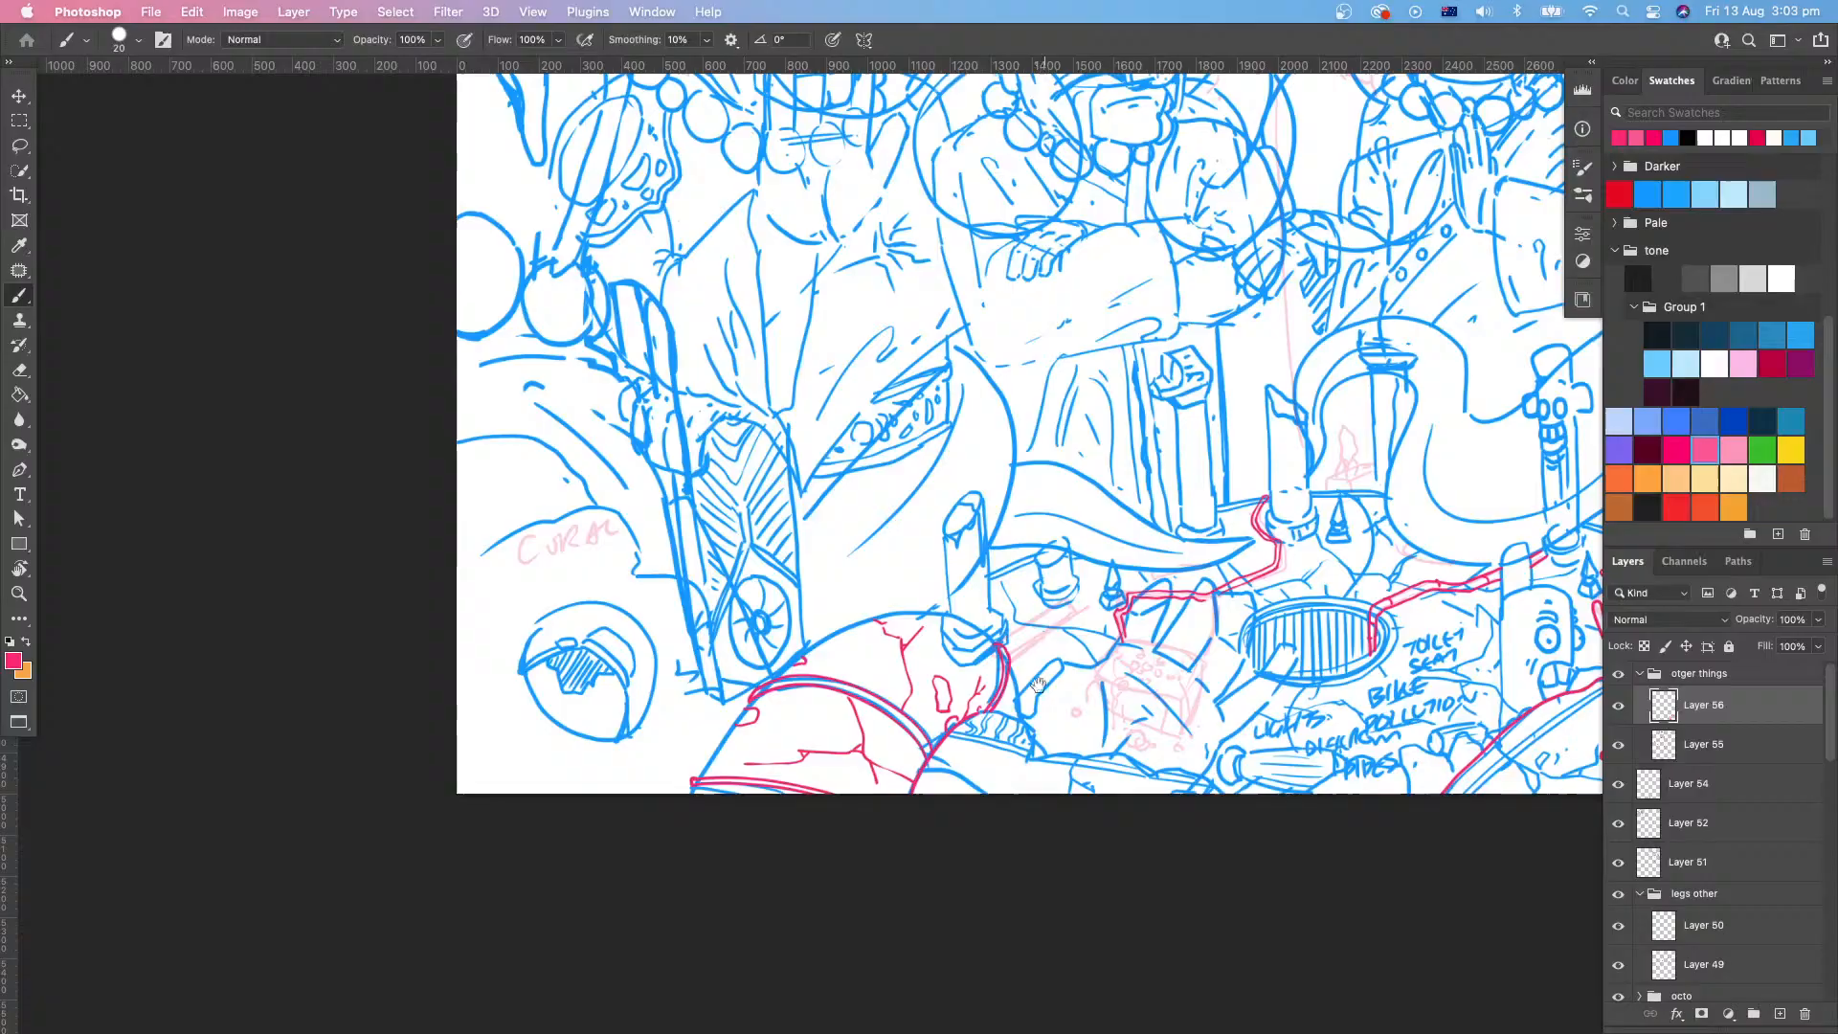
# Step: Outline the open chest's raised lid and top opening in pink over the pale rough sketch beside the round grate
pyautogui.moveTo(1283, 627); pyautogui.dragTo(960, 751)
pyautogui.moveTo(1353, 738); pyautogui.dragTo(1060, 787)
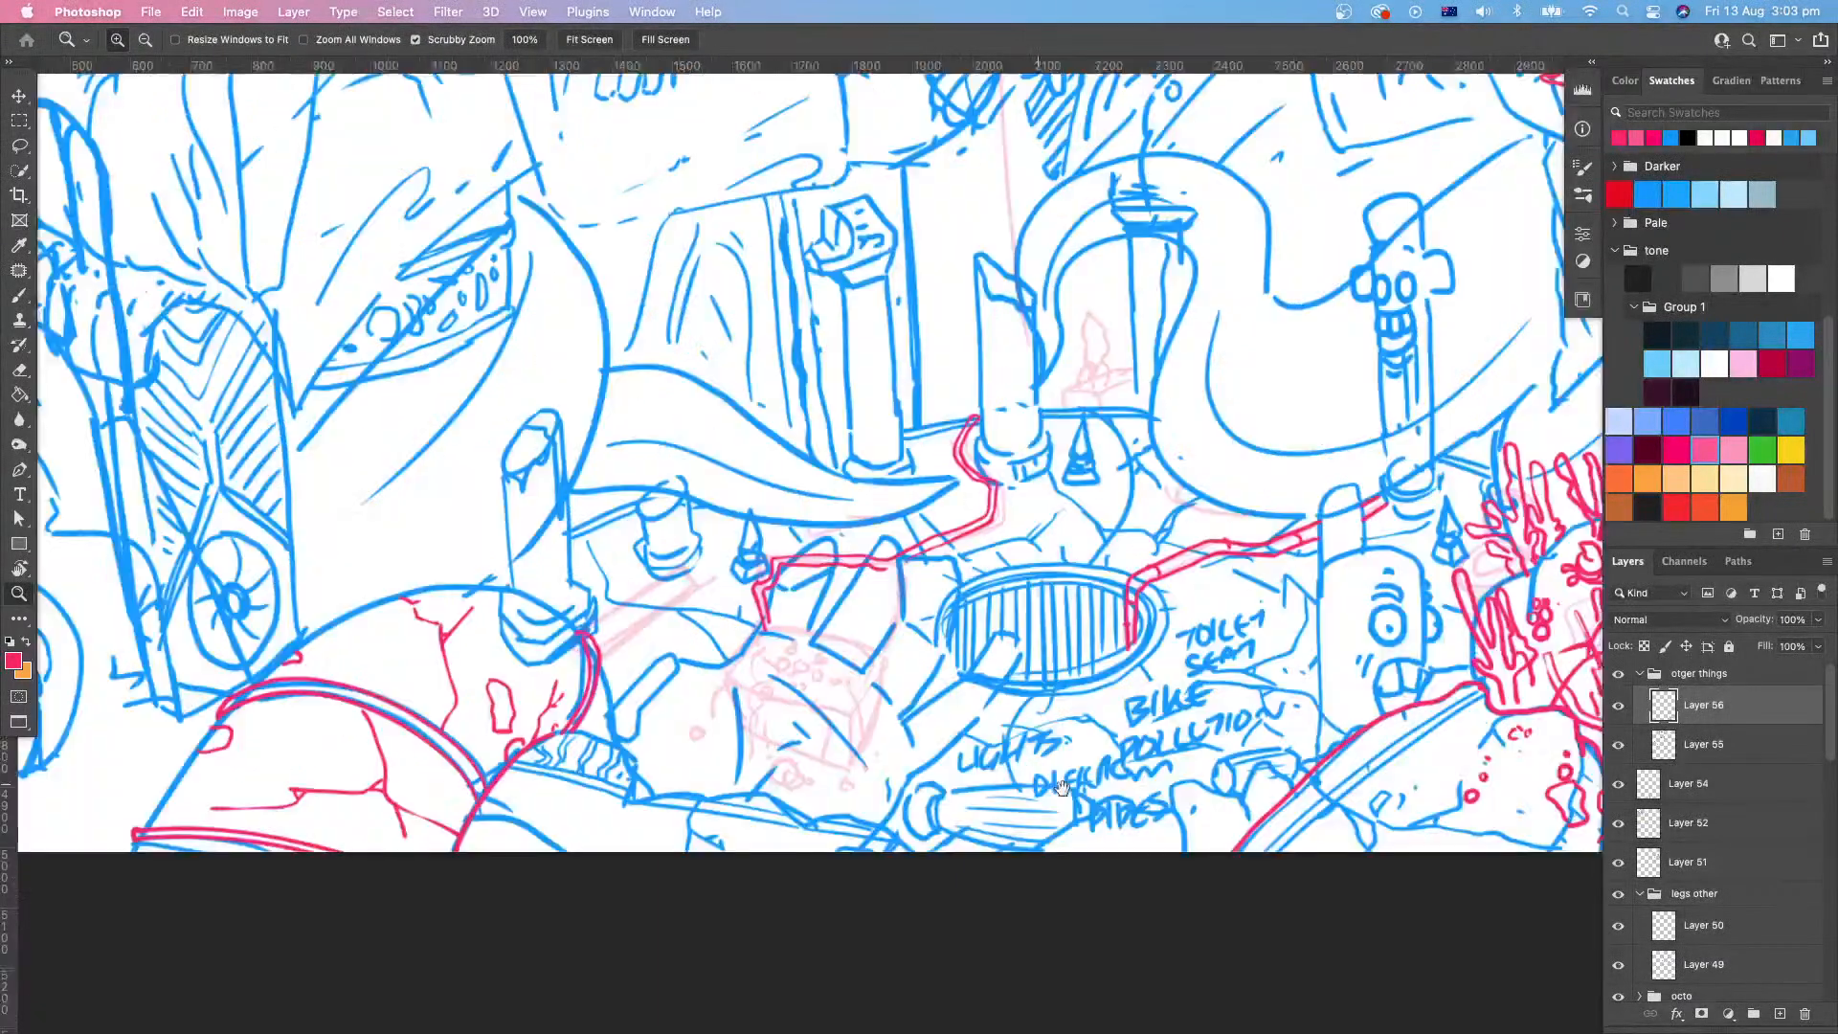
pyautogui.press('b')
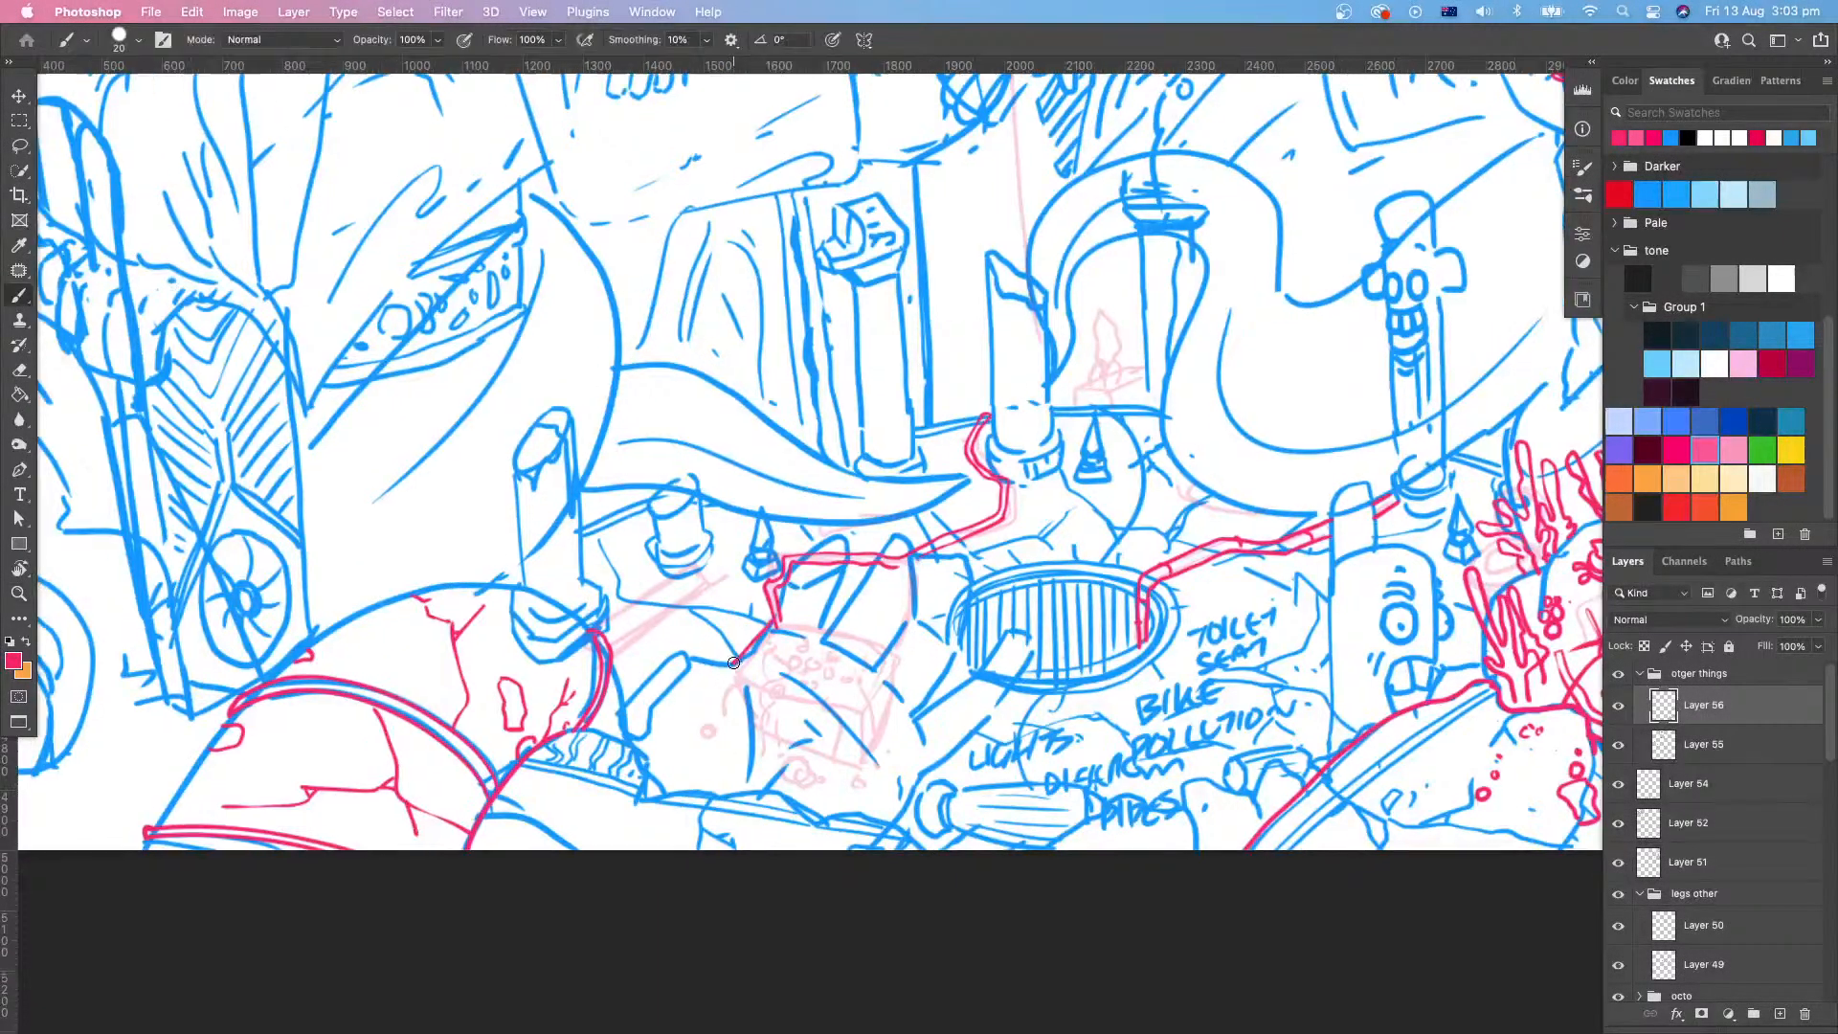
pyautogui.moveTo(734, 662)
pyautogui.mouseDown()
pyautogui.moveTo(828, 636)
pyautogui.moveTo(897, 643)
pyautogui.mouseUp()
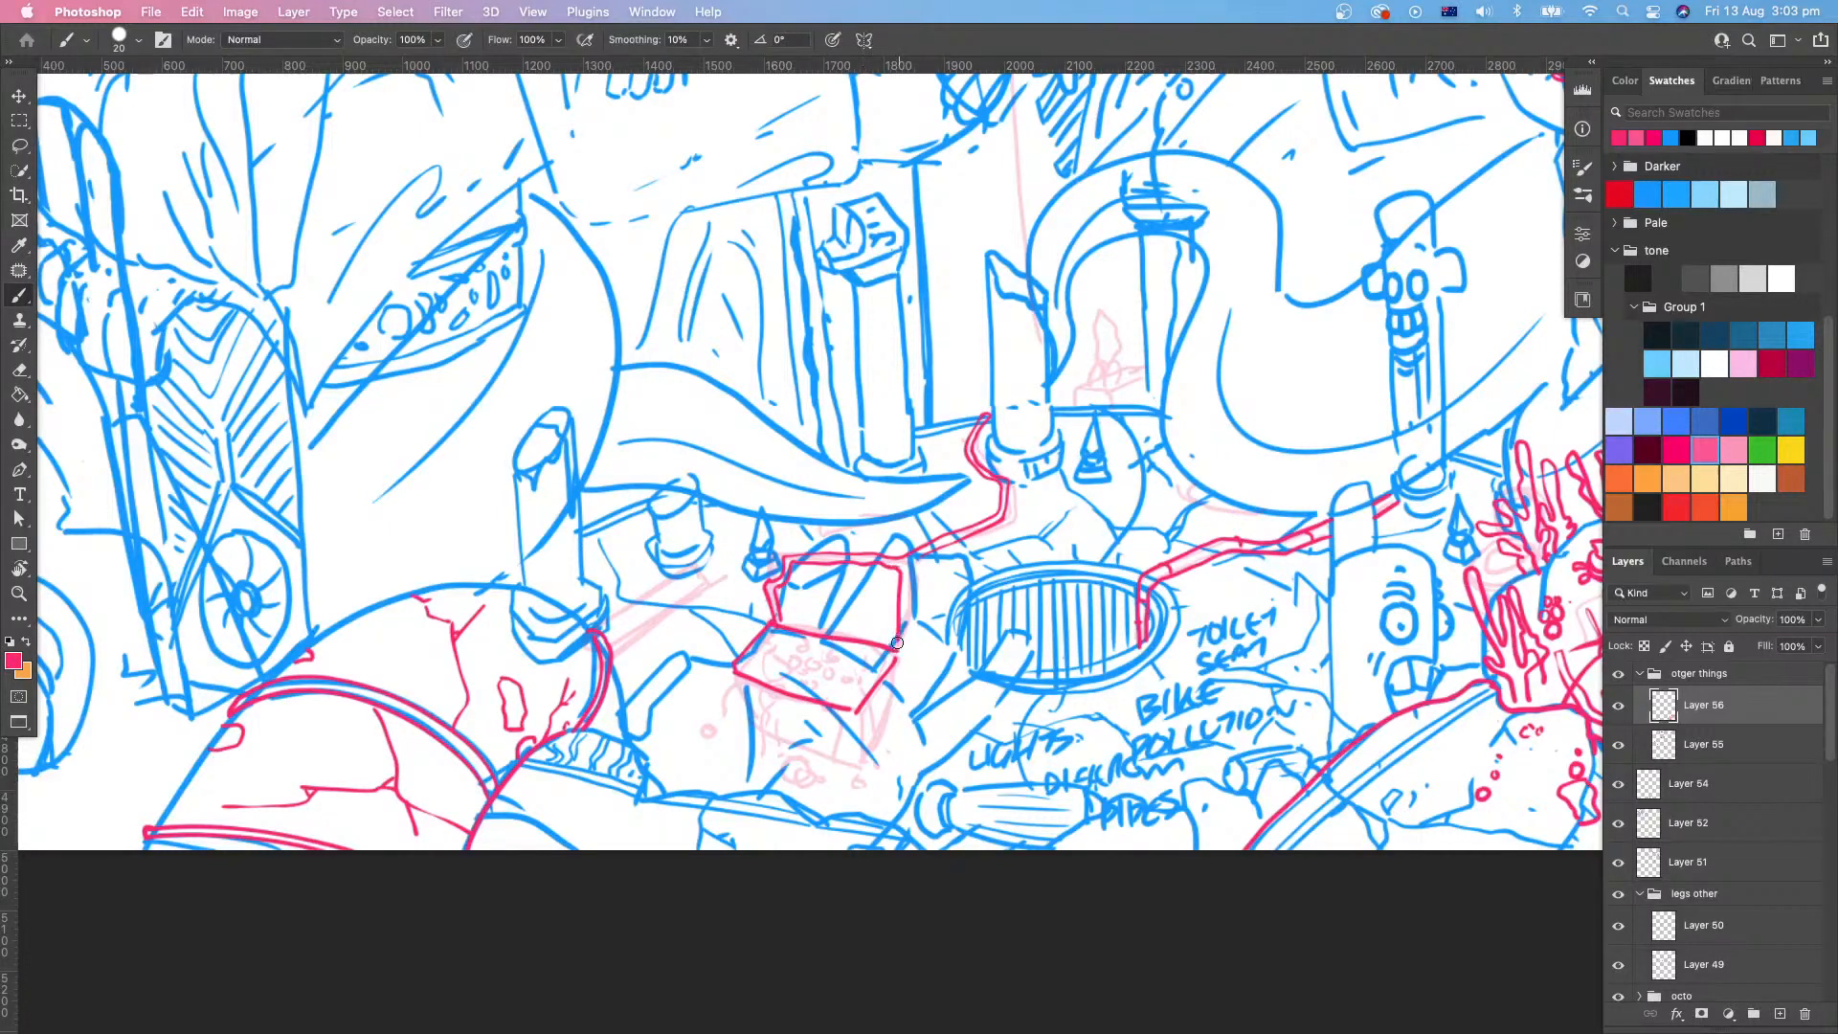
pyautogui.moveTo(909, 561)
pyautogui.mouseDown()
pyautogui.moveTo(906, 648)
pyautogui.moveTo(1103, 616)
pyautogui.moveTo(1199, 561)
pyautogui.mouseUp()
pyautogui.moveTo(942, 559)
pyautogui.mouseDown()
pyautogui.moveTo(959, 625)
pyautogui.moveTo(1067, 663)
pyautogui.moveTo(1097, 632)
pyautogui.moveTo(1111, 563)
pyautogui.moveTo(1040, 683)
pyautogui.mouseUp()
# Step: Rotate the canvas view, draw the chest's front, side and rim thickness in pink, and return the view to upright
pyautogui.press('r')
pyautogui.moveTo(1130, 598); pyautogui.dragTo(1111, 440)
pyautogui.press('z')
pyautogui.moveTo(1036, 629)
pyautogui.mouseDown()
pyautogui.moveTo(1102, 589)
pyautogui.moveTo(1013, 666)
pyautogui.moveTo(1020, 724)
pyautogui.mouseUp()
pyautogui.press('r')
pyautogui.moveTo(1020, 724); pyautogui.dragTo(1047, 685)
pyautogui.press('b')
pyautogui.moveTo(816, 766)
pyautogui.mouseDown()
pyautogui.moveTo(918, 729)
pyautogui.moveTo(1071, 595)
pyautogui.mouseUp()
pyautogui.moveTo(1101, 594); pyautogui.dragTo(1055, 669)
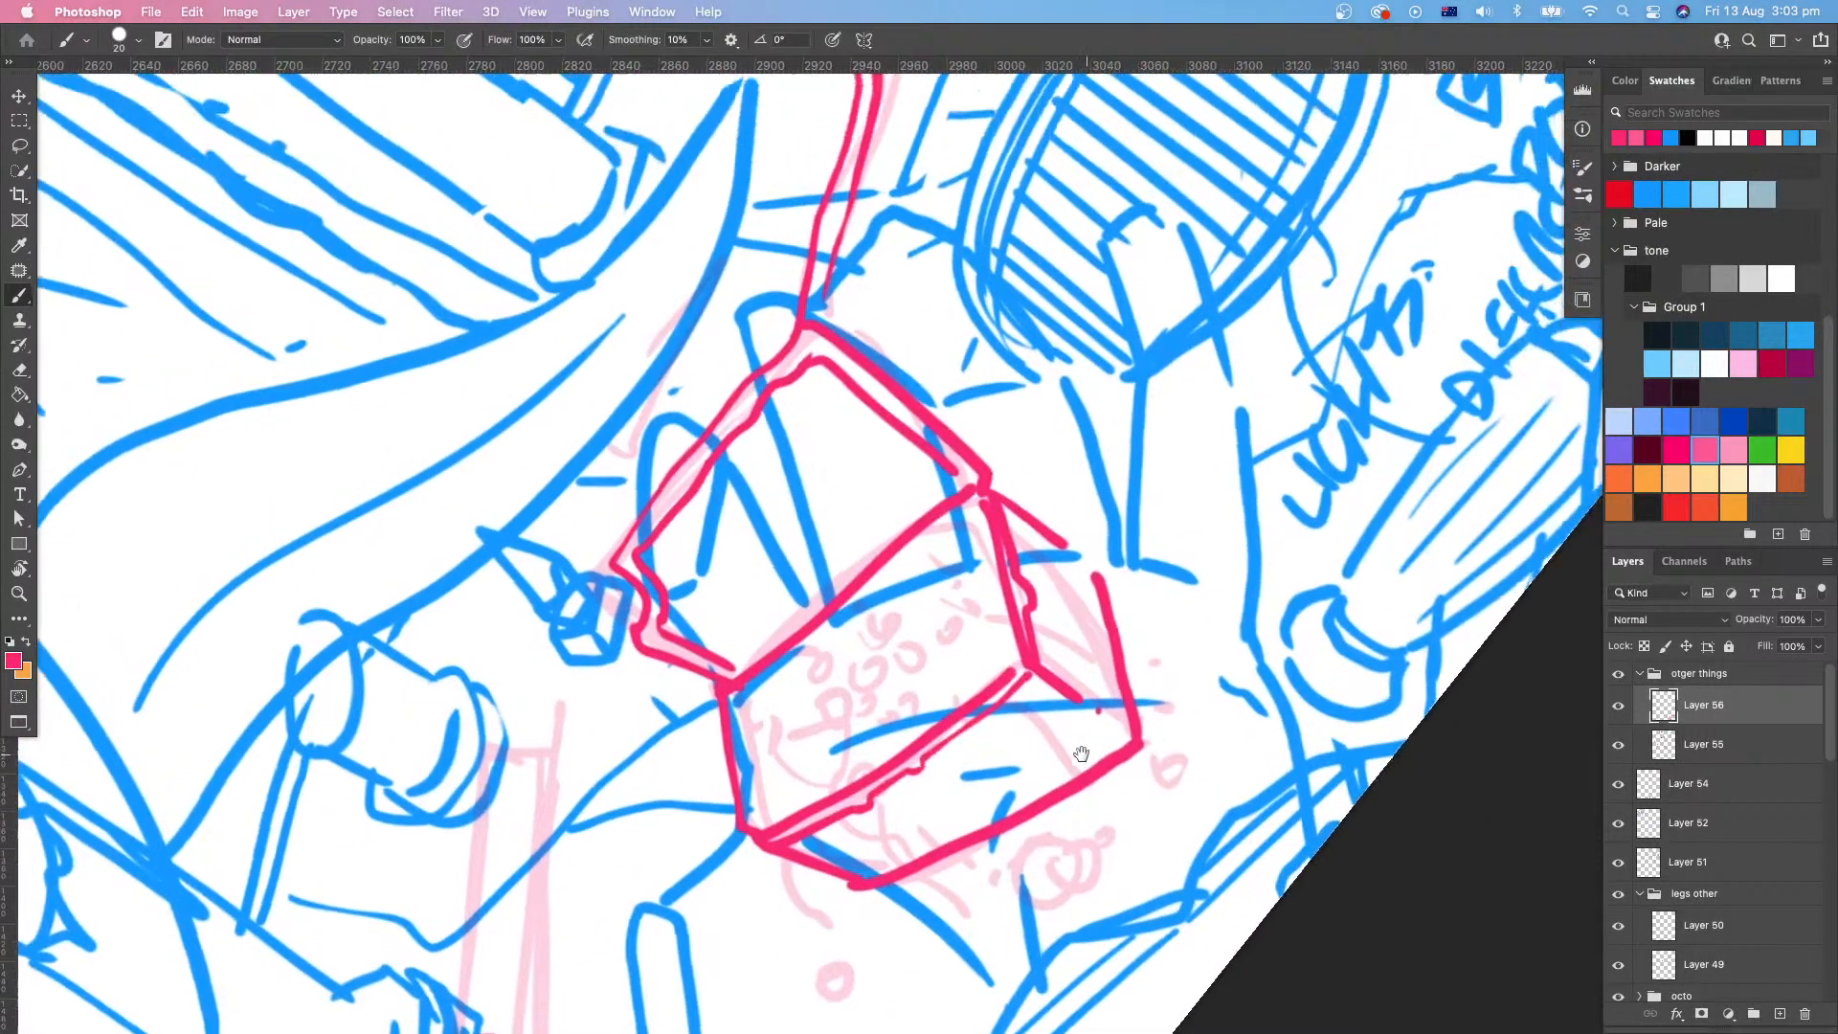
pyautogui.press('r')
pyautogui.moveTo(1173, 522)
pyautogui.mouseDown()
pyautogui.moveTo(1110, 747)
pyautogui.moveTo(1157, 779)
pyautogui.mouseUp()
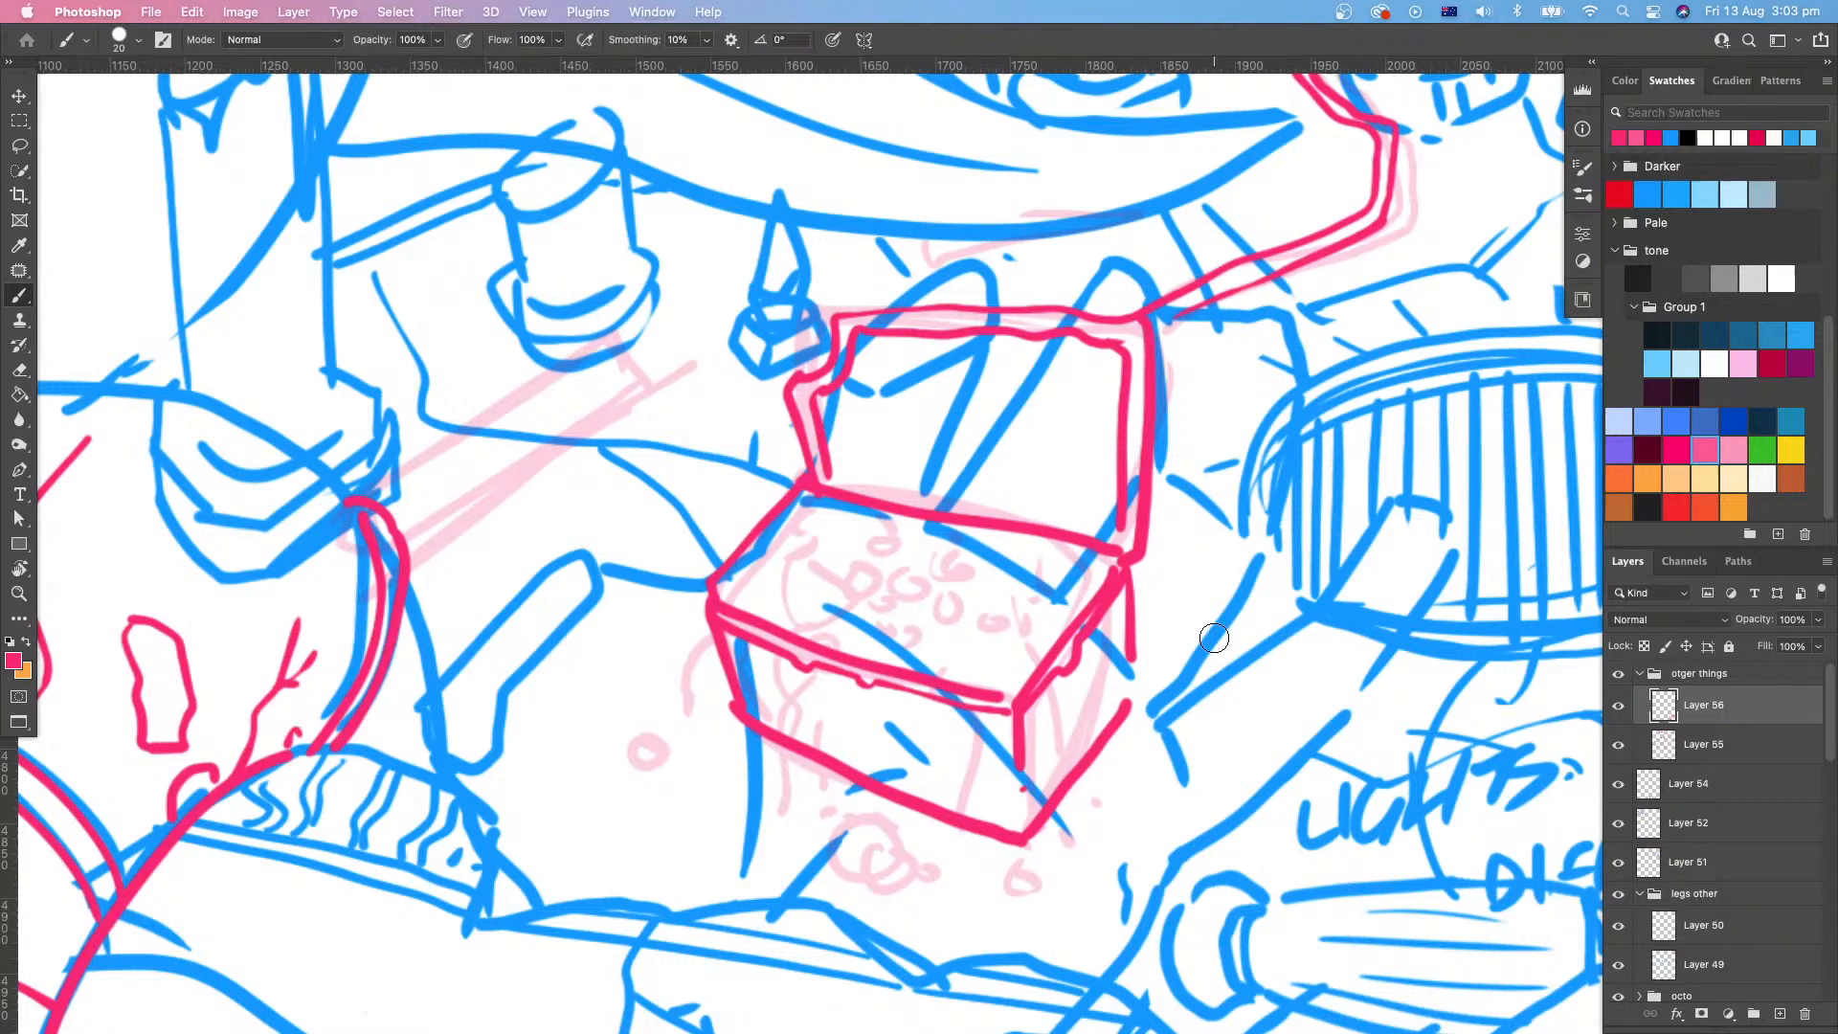
pyautogui.moveTo(1009, 667); pyautogui.dragTo(933, 736)
# Step: Tilt the canvas and draw a small bar, a handle-shaped treasure and the first coin marks in pink inside the chest's opening
pyautogui.press('r')
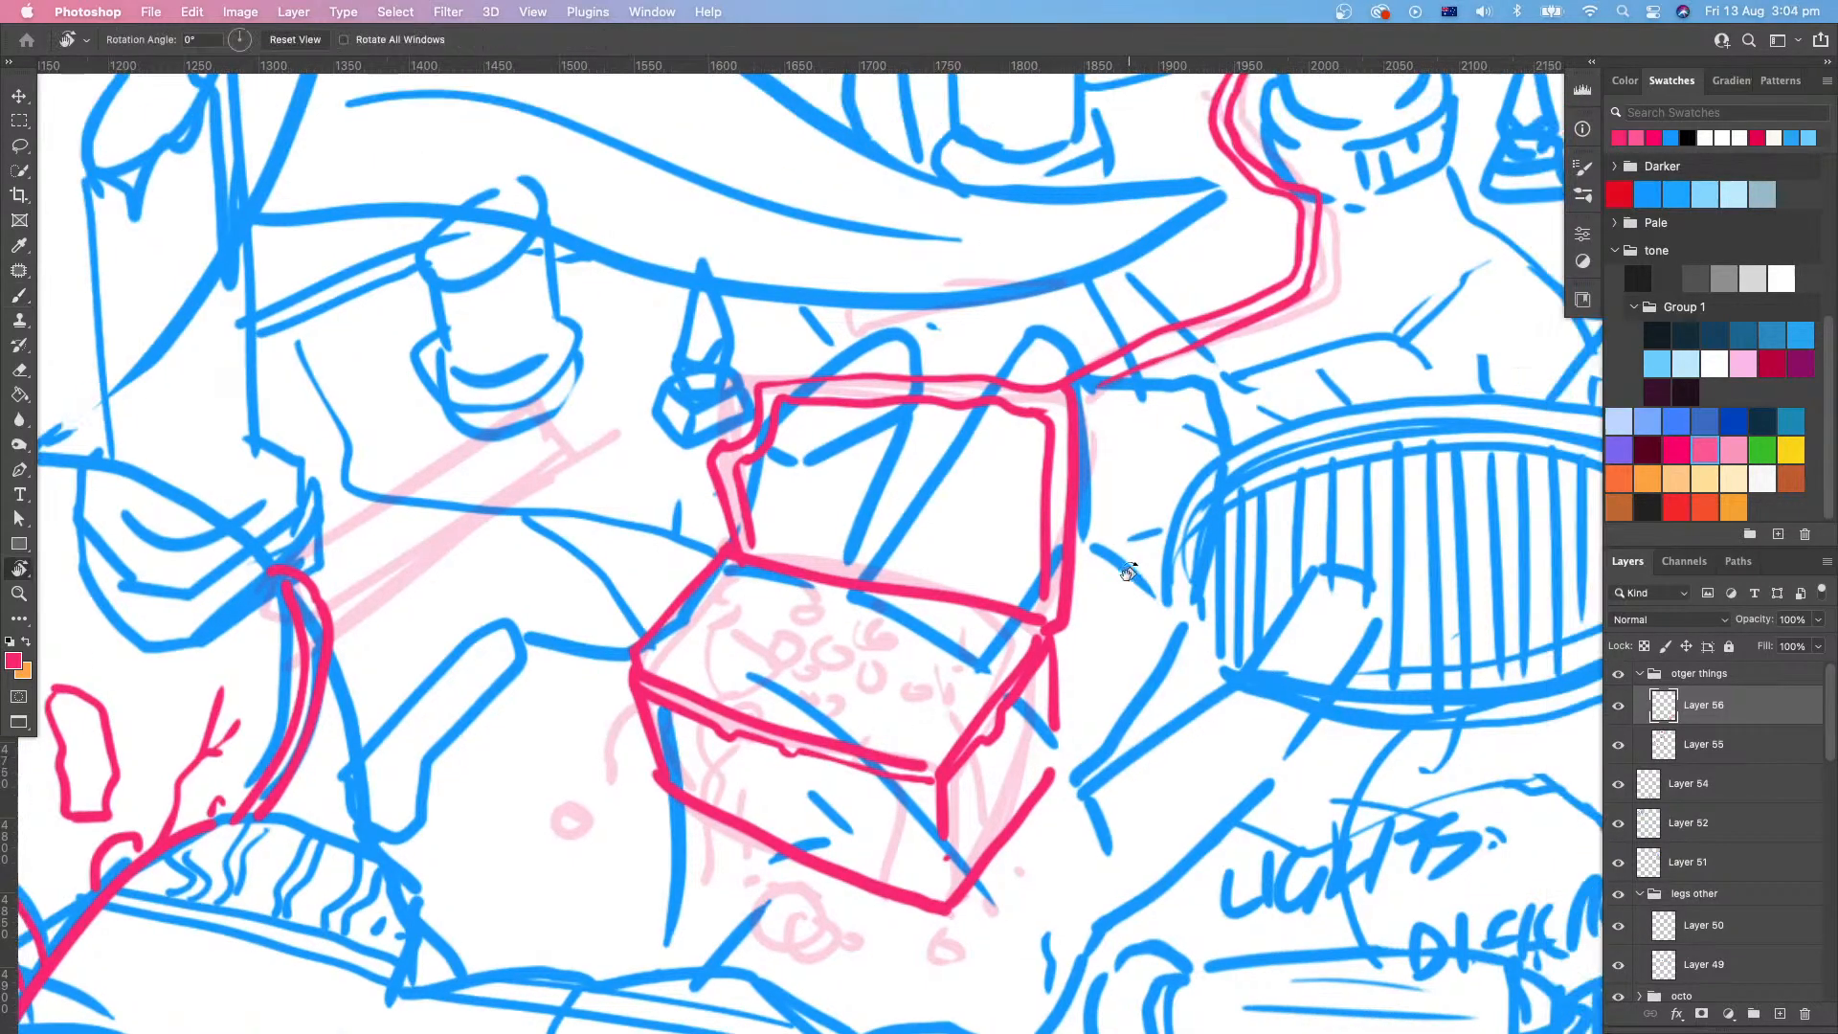
pyautogui.moveTo(1128, 562); pyautogui.dragTo(1121, 481)
pyautogui.moveTo(998, 632); pyautogui.dragTo(1058, 603)
pyautogui.press('b')
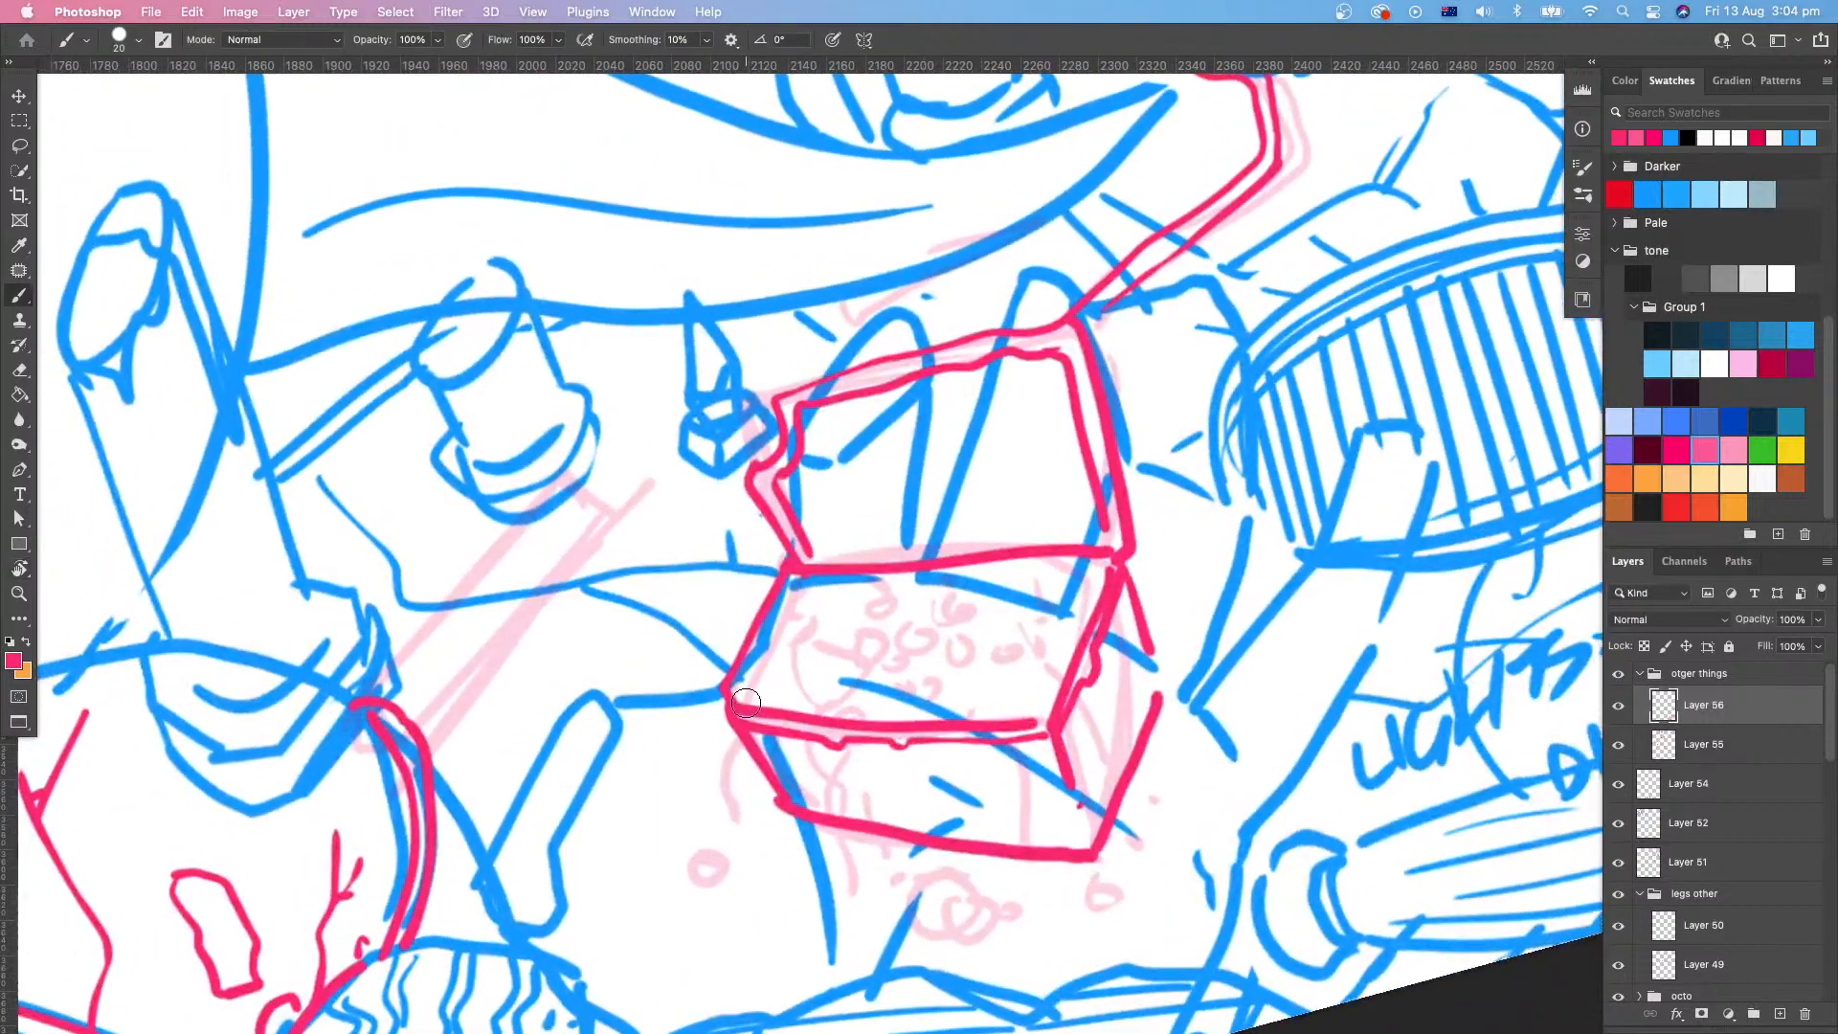
pyautogui.moveTo(752, 676); pyautogui.dragTo(804, 598)
pyautogui.moveTo(758, 683)
pyautogui.mouseDown()
pyautogui.moveTo(783, 691)
pyautogui.moveTo(802, 645)
pyautogui.moveTo(907, 664)
pyautogui.mouseUp()
pyautogui.moveTo(875, 605)
pyautogui.mouseDown()
pyautogui.moveTo(927, 670)
pyautogui.moveTo(860, 632)
pyautogui.moveTo(905, 682)
pyautogui.moveTo(931, 643)
pyautogui.mouseUp()
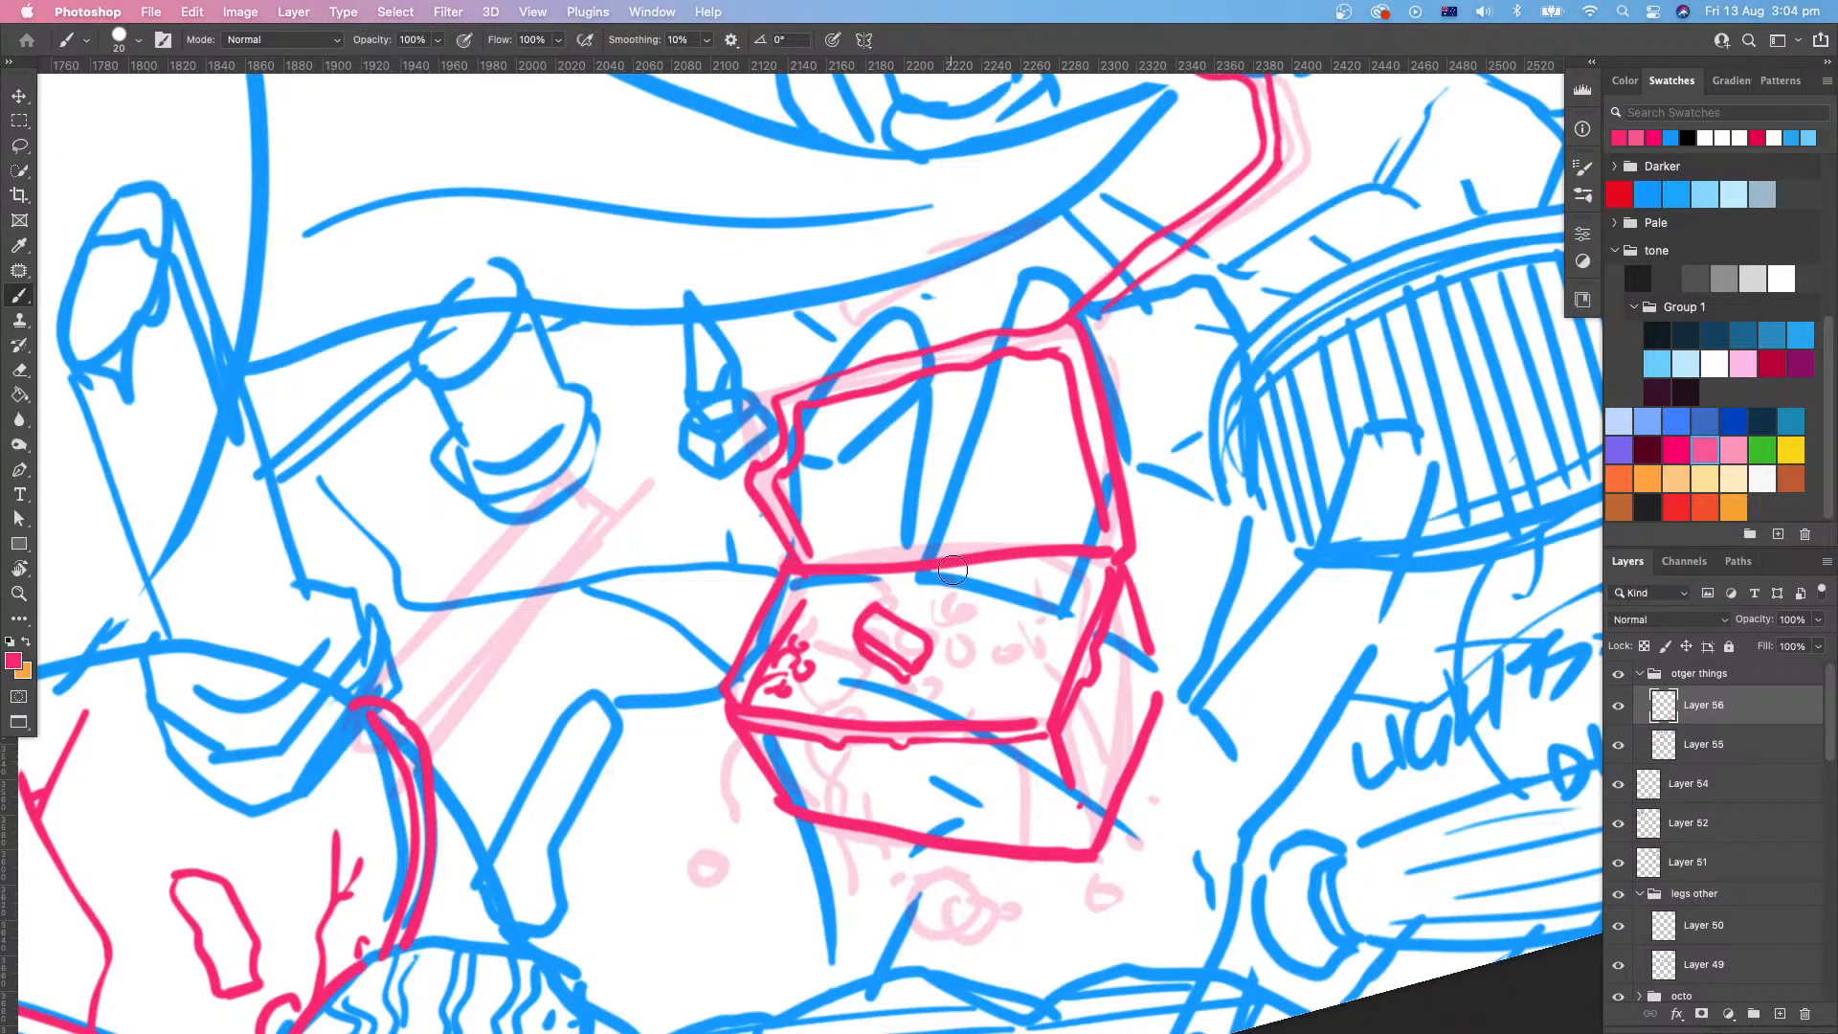
pyautogui.moveTo(975, 586)
pyautogui.mouseDown()
pyautogui.moveTo(988, 607)
pyautogui.moveTo(952, 646)
pyautogui.moveTo(993, 638)
pyautogui.moveTo(975, 665)
pyautogui.moveTo(996, 643)
pyautogui.moveTo(960, 687)
pyautogui.moveTo(1271, 726)
pyautogui.mouseUp()
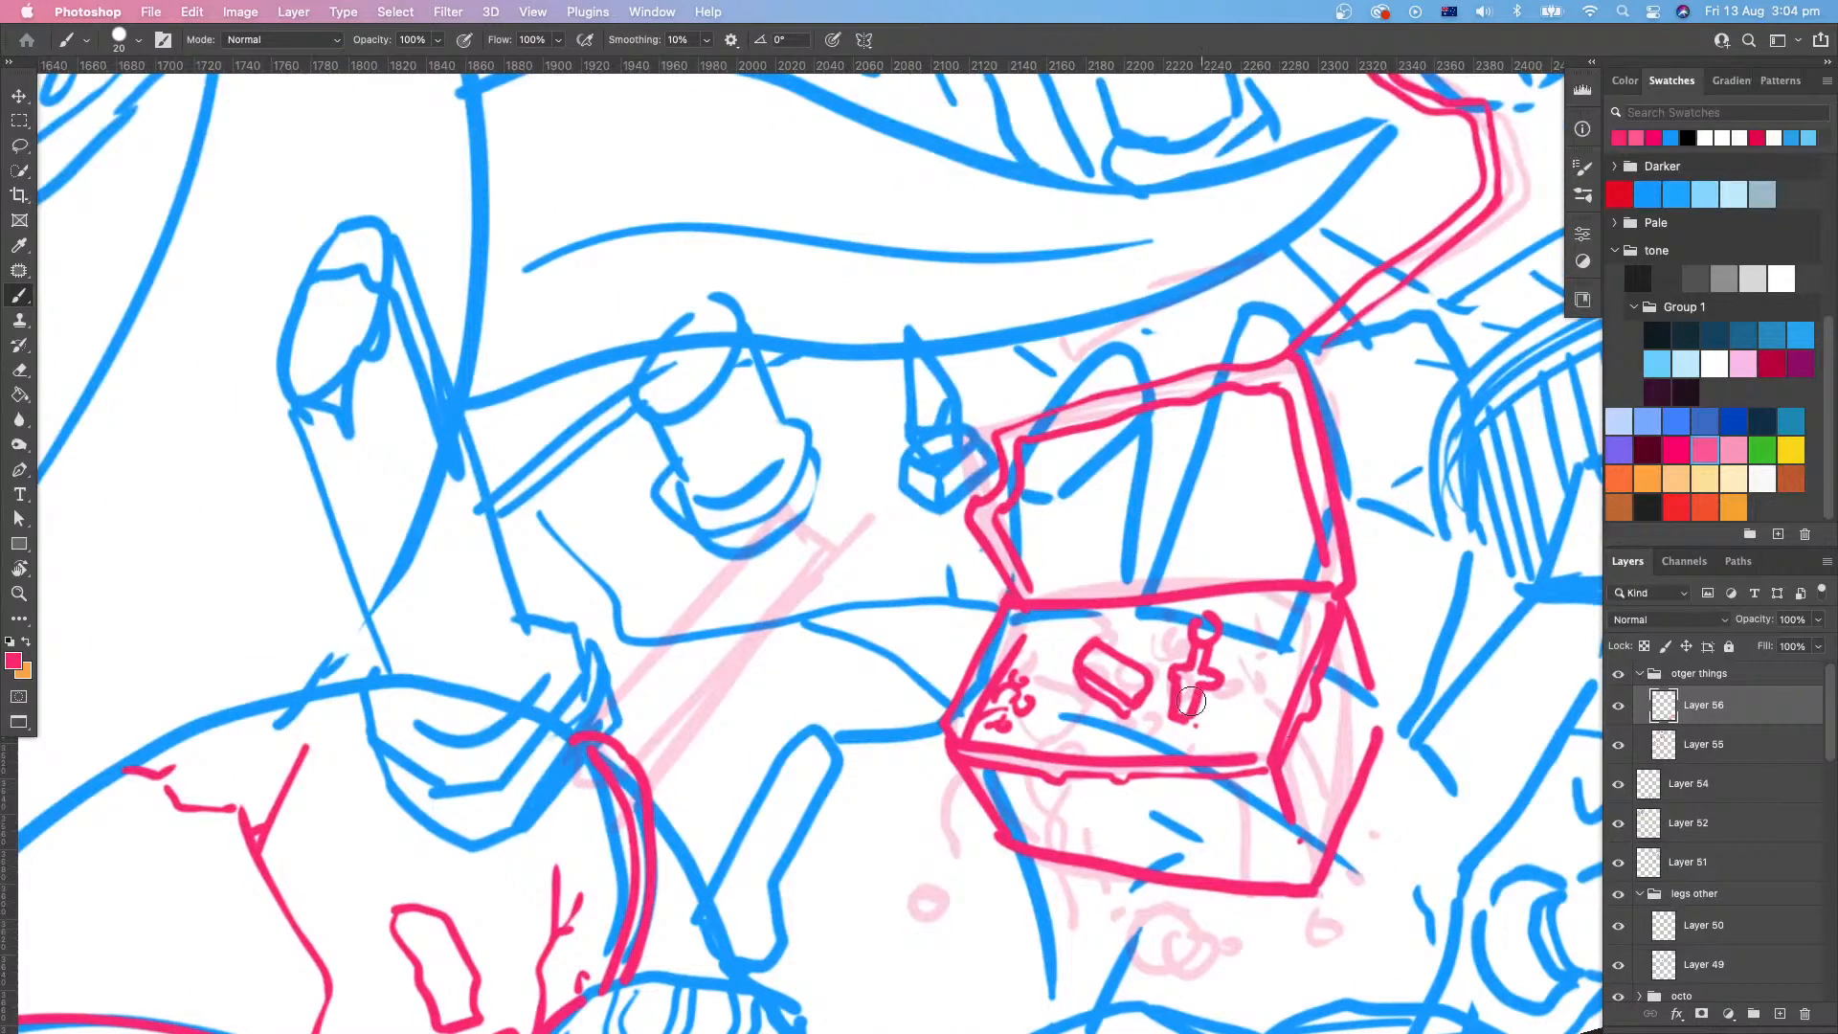
# Step: Fill the rest of the chest's opening with small pink curls as coins packed around the bar and the handle
pyautogui.moveTo(1053, 704)
pyautogui.mouseDown()
pyautogui.moveTo(1039, 727)
pyautogui.moveTo(1072, 732)
pyautogui.moveTo(1045, 690)
pyautogui.moveTo(1034, 708)
pyautogui.moveTo(1060, 682)
pyautogui.moveTo(1150, 718)
pyautogui.moveTo(1158, 670)
pyautogui.mouseUp()
pyautogui.moveTo(1216, 678)
pyautogui.mouseDown()
pyautogui.moveTo(1235, 647)
pyautogui.moveTo(1156, 686)
pyautogui.moveTo(1245, 714)
pyautogui.mouseUp()
pyautogui.moveTo(1186, 731); pyautogui.dragTo(1202, 735)
pyautogui.moveTo(1146, 732); pyautogui.dragTo(1170, 749)
pyautogui.click(1110, 750)
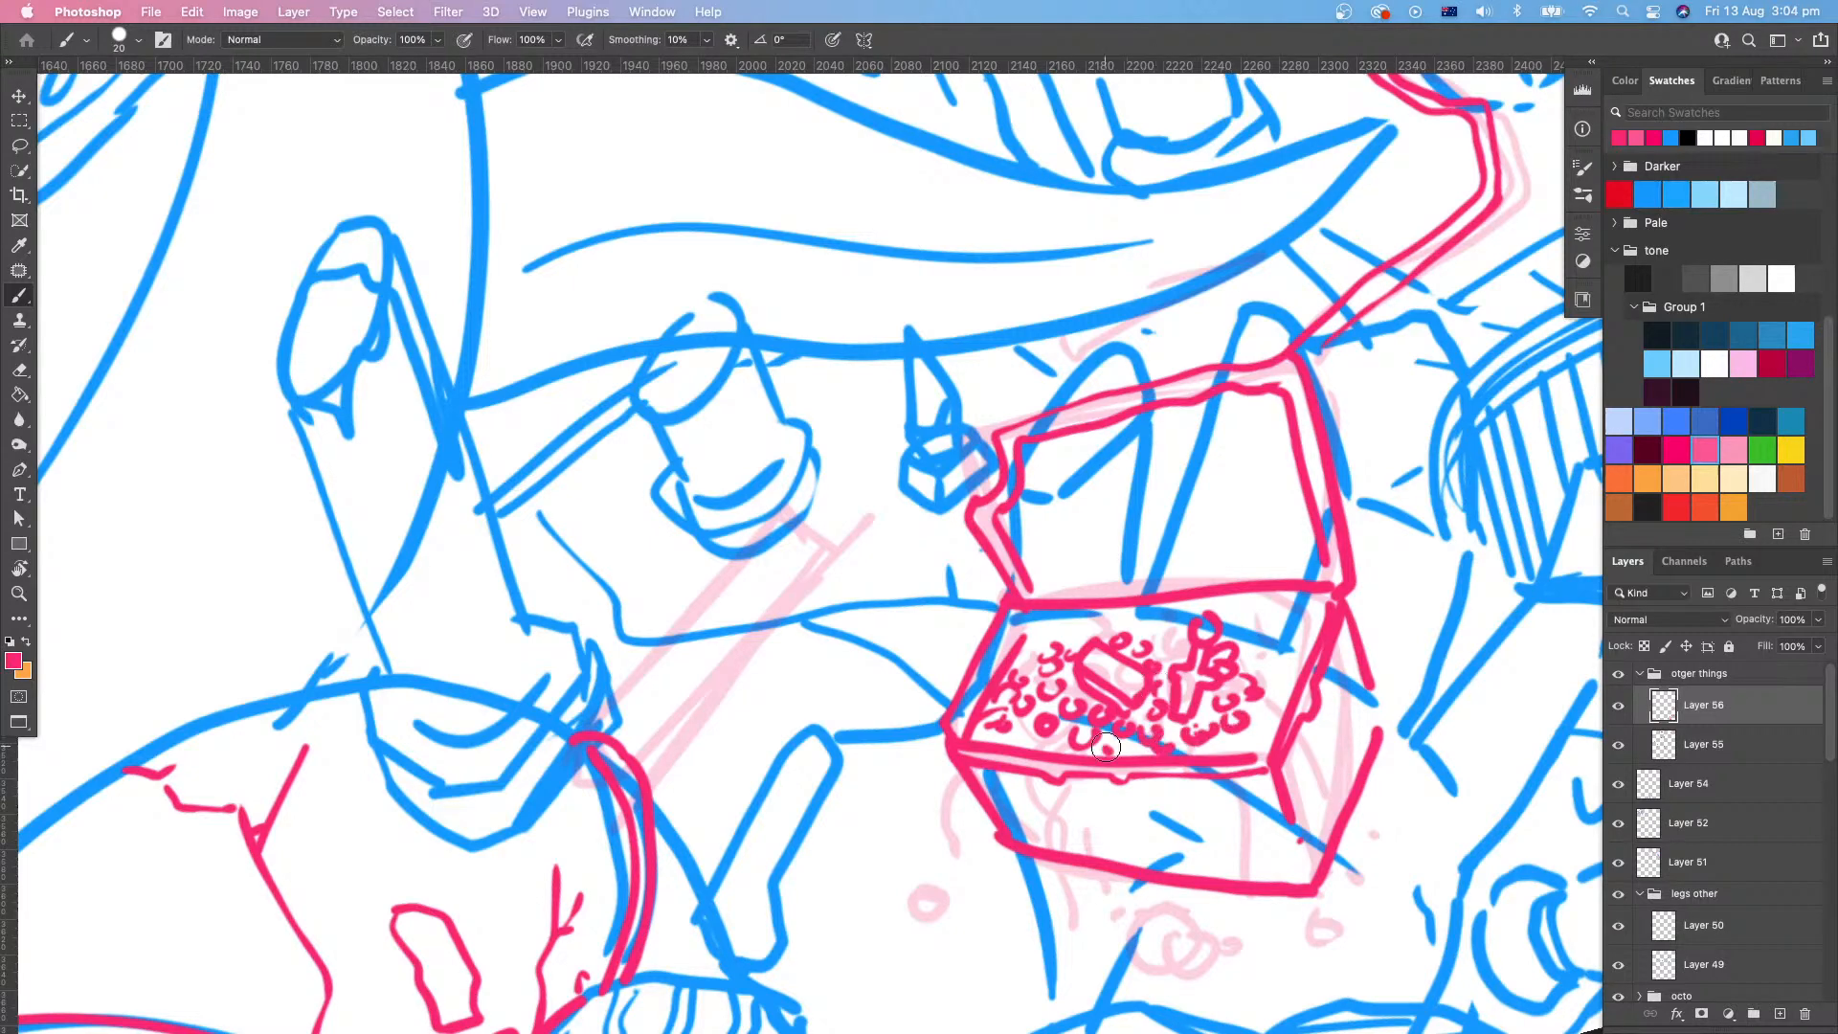
pyautogui.moveTo(1044, 725); pyautogui.dragTo(1035, 736)
pyautogui.moveTo(1150, 639); pyautogui.dragTo(1172, 663)
pyautogui.moveTo(1241, 657); pyautogui.dragTo(1251, 646)
pyautogui.moveTo(1038, 641); pyautogui.dragTo(1082, 630)
pyautogui.moveTo(1139, 644)
pyautogui.mouseDown()
pyautogui.moveTo(1163, 631)
pyautogui.moveTo(1273, 671)
pyautogui.moveTo(1207, 663)
pyautogui.mouseUp()
pyautogui.moveTo(1200, 613)
pyautogui.mouseDown()
pyautogui.moveTo(1231, 625)
pyautogui.moveTo(1183, 745)
pyautogui.moveTo(940, 720)
pyautogui.mouseUp()
# Step: Return the view to upright and draw small clusters of pink coins on the ground beside and below the chest
pyautogui.press('r')
pyautogui.moveTo(1228, 652); pyautogui.dragTo(1213, 432)
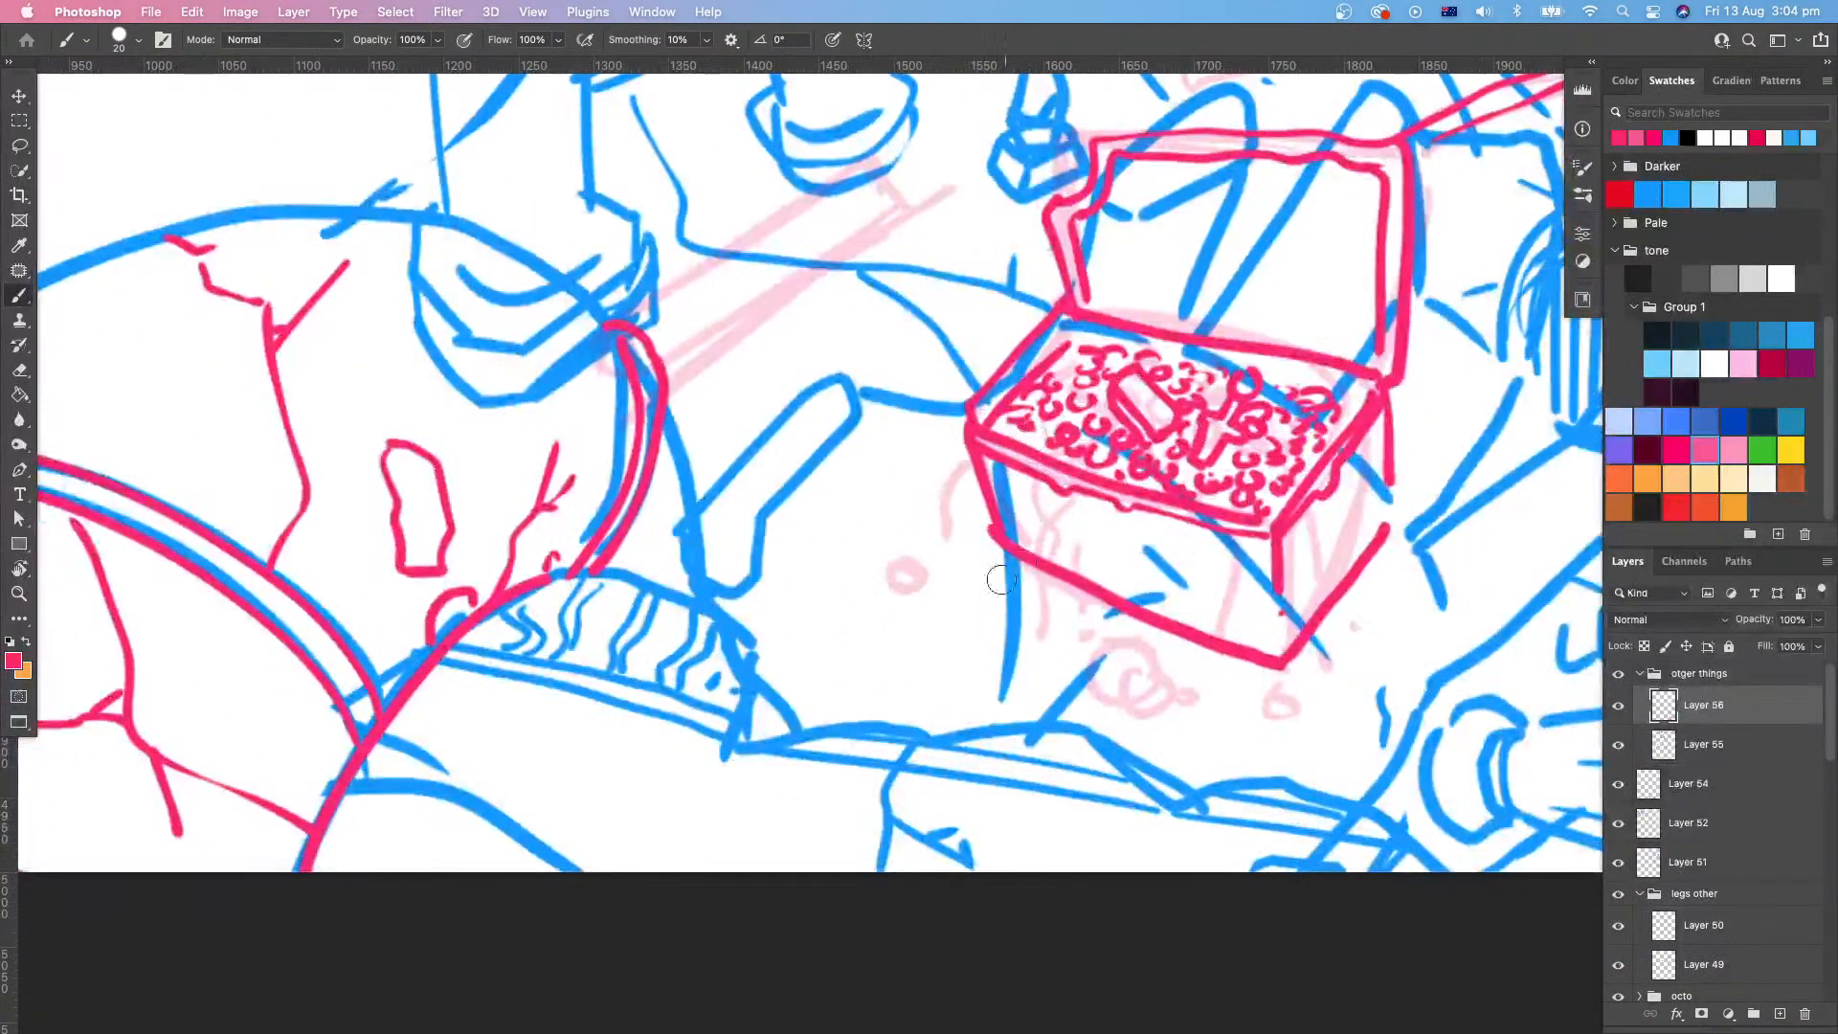
pyautogui.moveTo(978, 508); pyautogui.dragTo(986, 548)
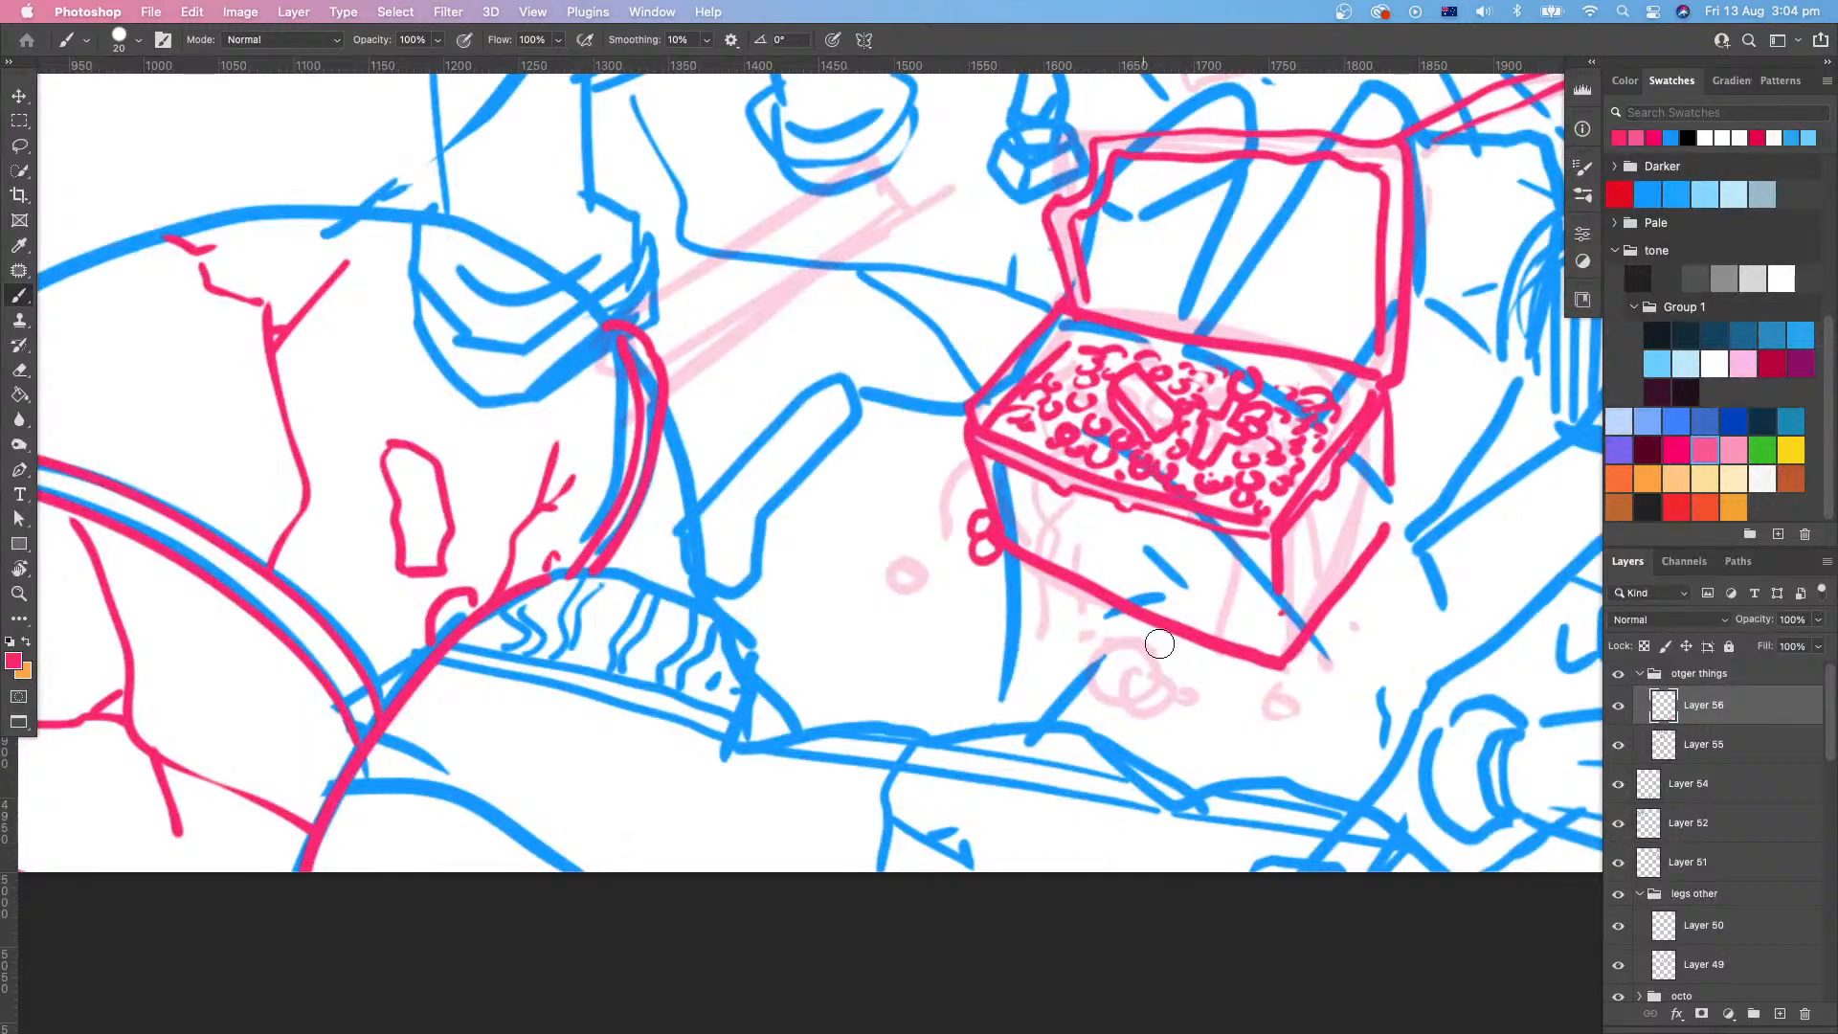
pyautogui.moveTo(1130, 643)
pyautogui.mouseDown()
pyautogui.moveTo(1120, 662)
pyautogui.moveTo(1152, 679)
pyautogui.moveTo(1135, 651)
pyautogui.moveTo(1149, 665)
pyautogui.moveTo(1092, 730)
pyautogui.moveTo(1147, 724)
pyautogui.mouseUp()
pyautogui.moveTo(1245, 674); pyautogui.dragTo(1170, 719)
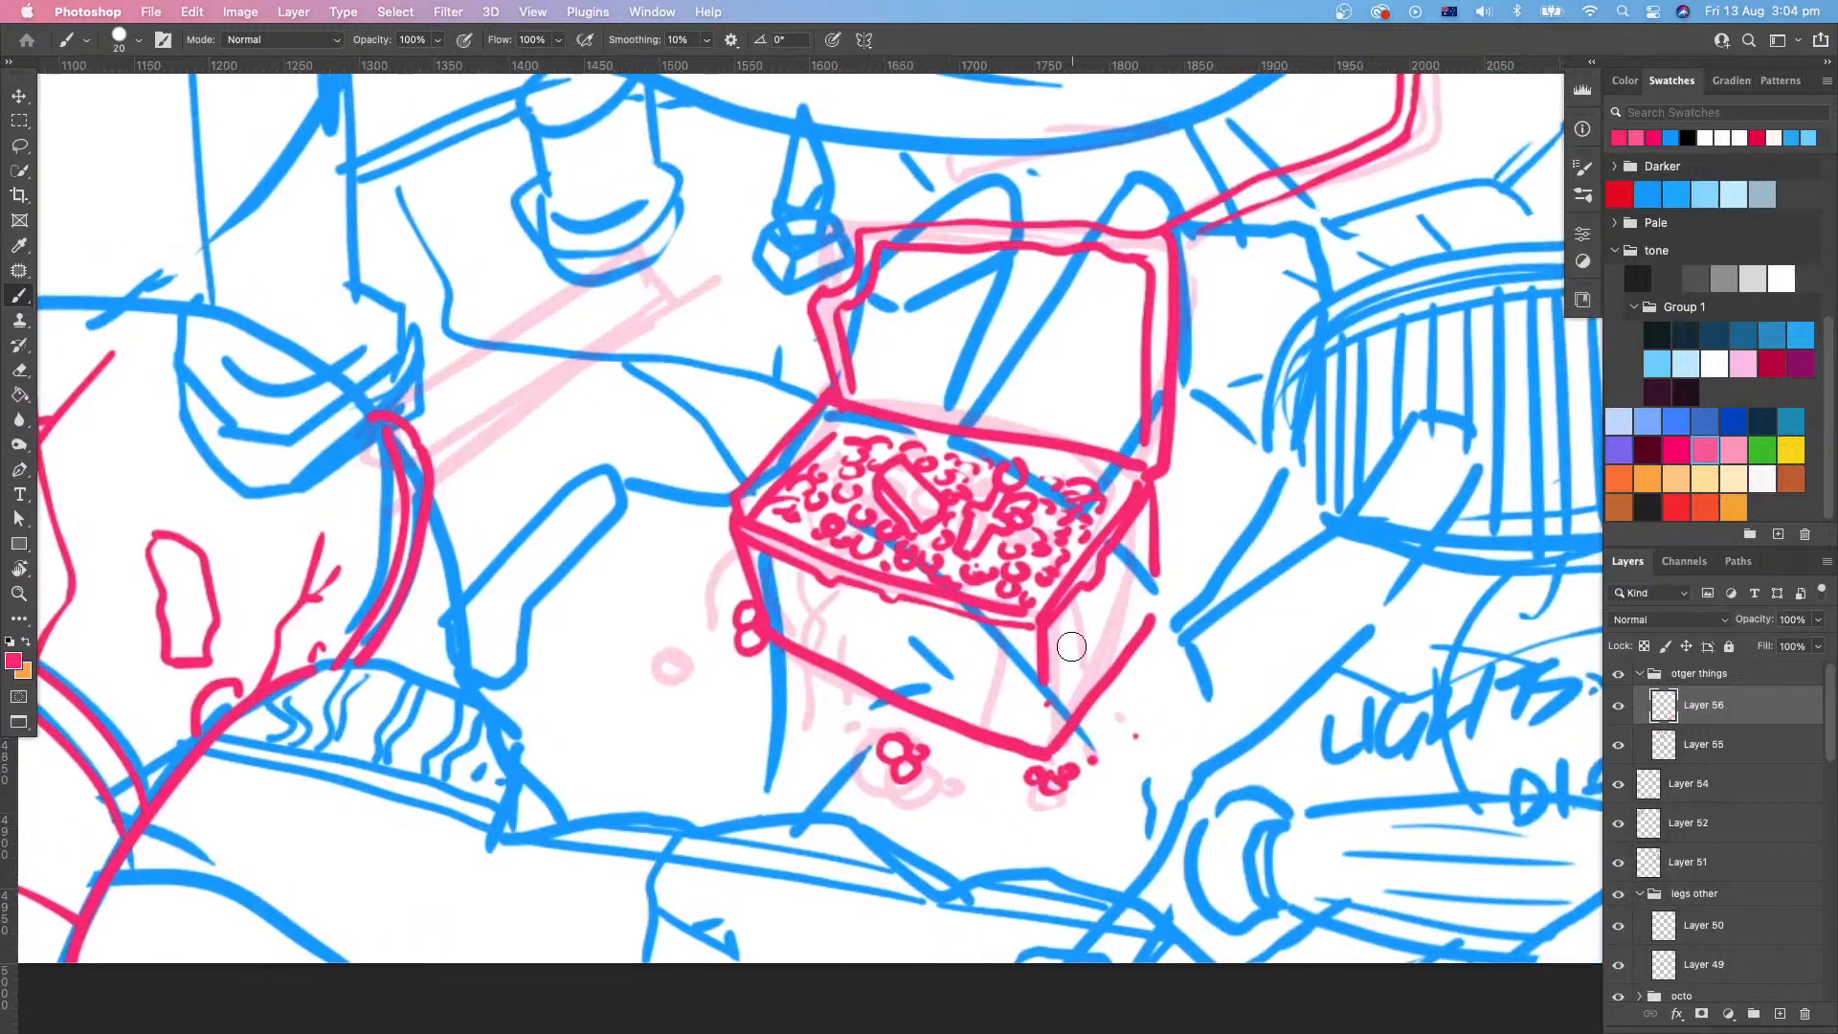
# Step: Draw pink rectangular panels on the chest's narrow side and front, rotating the view as needed and returning it to upright
pyautogui.moveTo(1066, 636)
pyautogui.mouseDown()
pyautogui.moveTo(1067, 660)
pyautogui.moveTo(1141, 563)
pyautogui.mouseUp()
pyautogui.press('super+z')
pyautogui.moveTo(1071, 631)
pyautogui.mouseDown()
pyautogui.moveTo(1132, 572)
pyautogui.moveTo(1093, 404)
pyautogui.moveTo(970, 524)
pyautogui.mouseUp()
pyautogui.press('r')
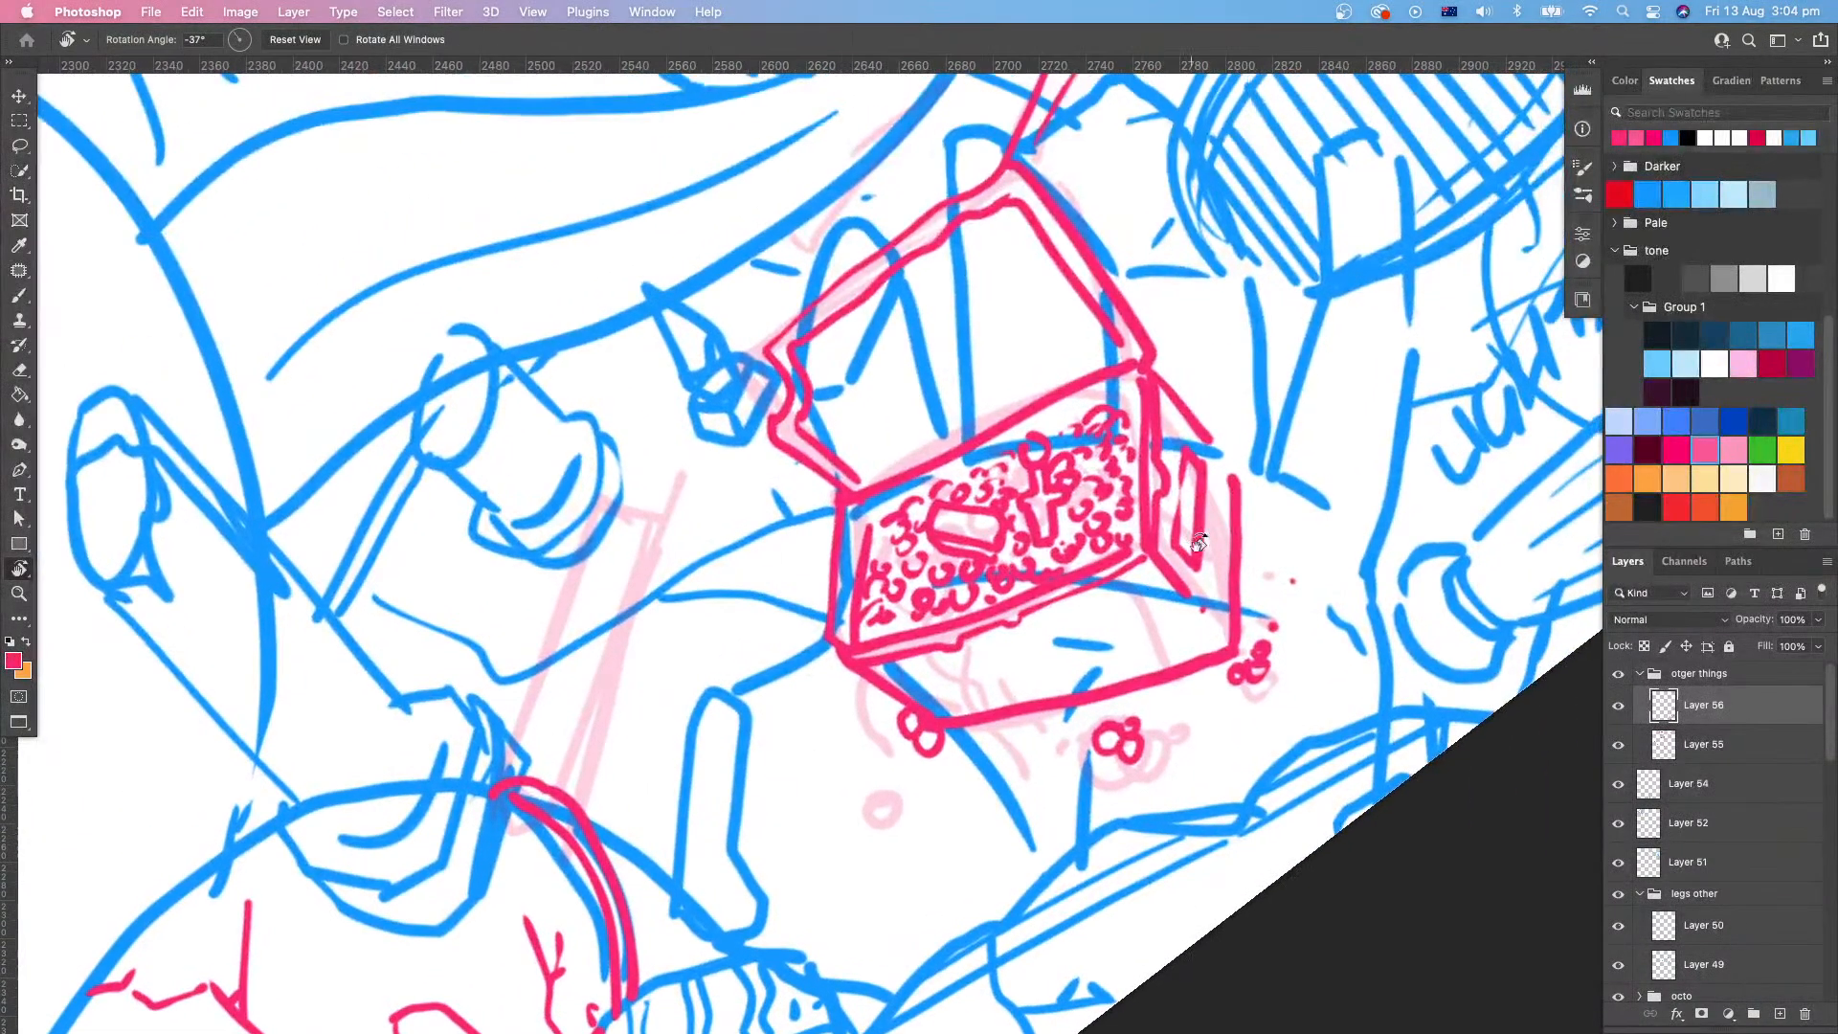
pyautogui.moveTo(1201, 536); pyautogui.dragTo(1215, 508)
pyautogui.press('b')
pyautogui.moveTo(911, 678); pyautogui.dragTo(973, 675)
pyautogui.moveTo(1106, 610)
pyautogui.mouseDown()
pyautogui.moveTo(1156, 588)
pyautogui.moveTo(1120, 627)
pyautogui.moveTo(1168, 603)
pyautogui.moveTo(1053, 747)
pyautogui.moveTo(1030, 823)
pyautogui.moveTo(900, 661)
pyautogui.mouseUp()
pyautogui.press('Escape')
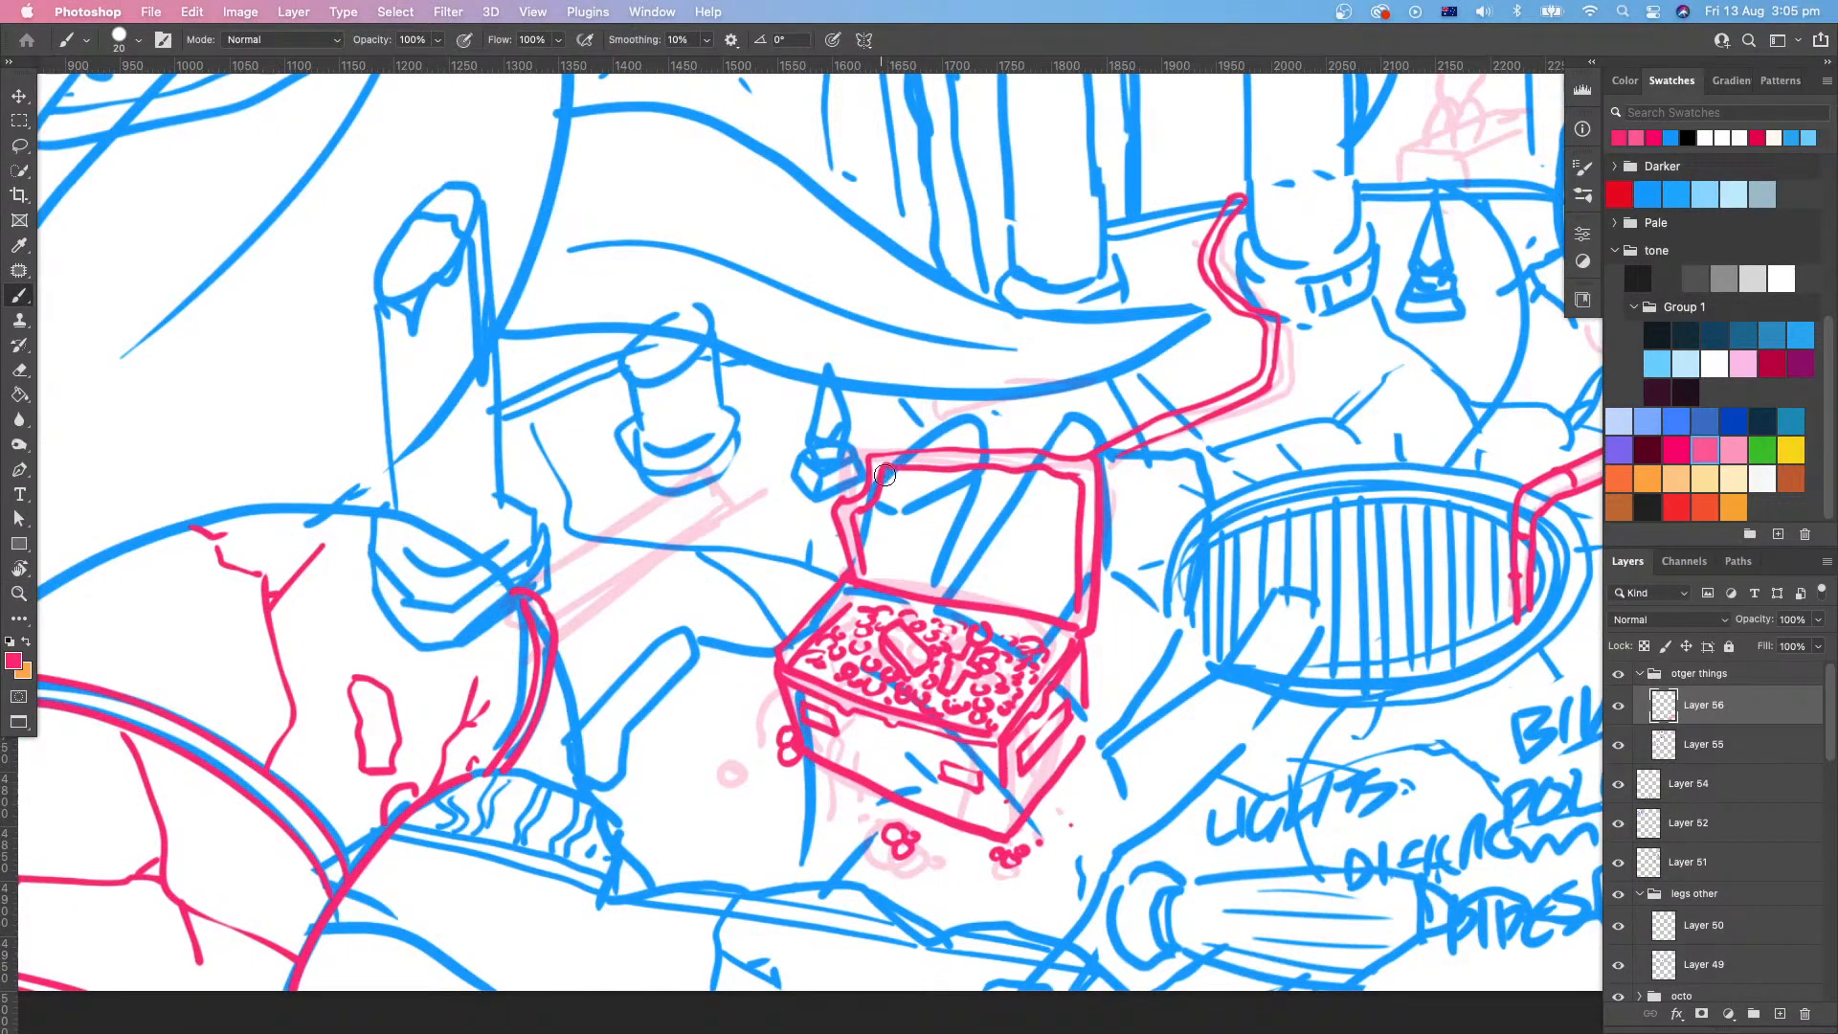
# Step: Draw the inner side edge and plank lines inside the chest's raised lid, and hatch the narrow inner side in pink
pyautogui.moveTo(886, 467); pyautogui.dragTo(898, 523)
pyautogui.moveTo(865, 571)
pyautogui.mouseDown()
pyautogui.moveTo(948, 538)
pyautogui.moveTo(1048, 546)
pyautogui.mouseUp()
pyautogui.press('super+z')
pyautogui.moveTo(919, 544); pyautogui.dragTo(1028, 548)
pyautogui.moveTo(915, 493); pyautogui.dragTo(1048, 501)
pyautogui.scroll(3, 1130, 629)
pyautogui.hscroll(3, 1130, 629)
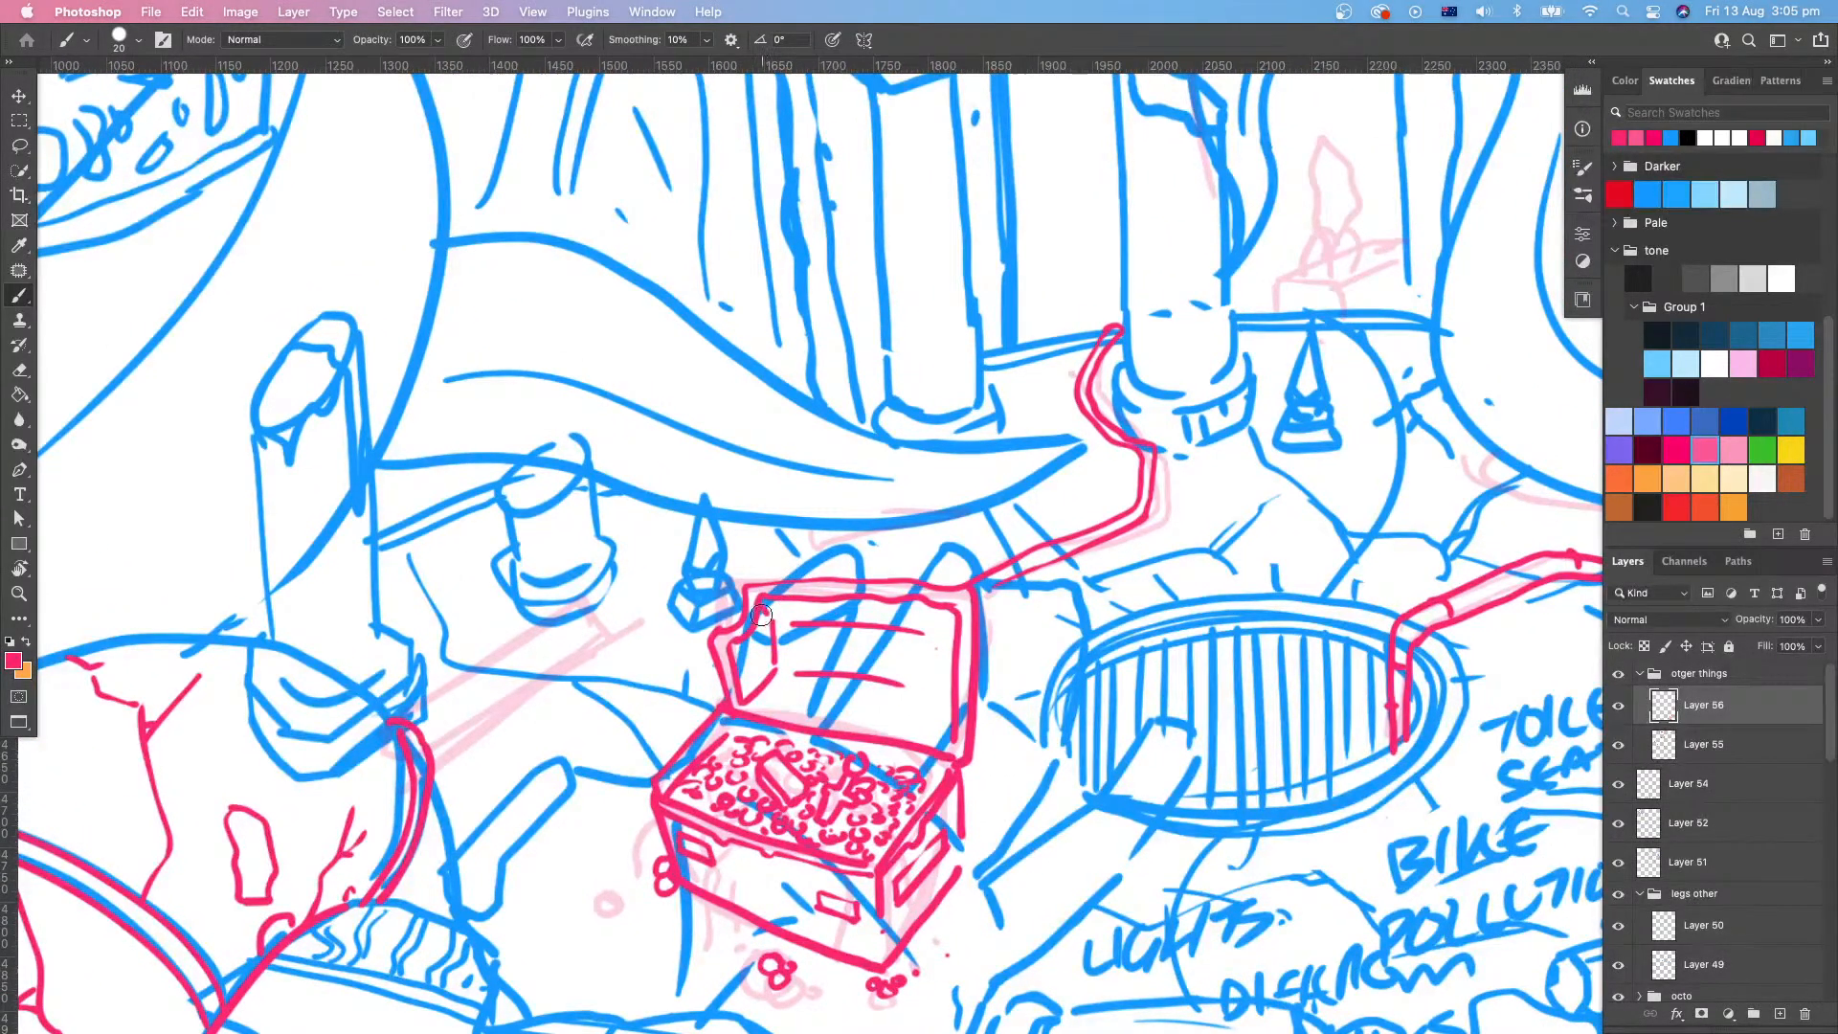
pyautogui.moveTo(728, 653)
pyautogui.mouseDown()
pyautogui.moveTo(772, 623)
pyautogui.moveTo(754, 700)
pyautogui.mouseUp()
pyautogui.scroll(2, 874, 648)
pyautogui.hscroll(1, 874, 648)
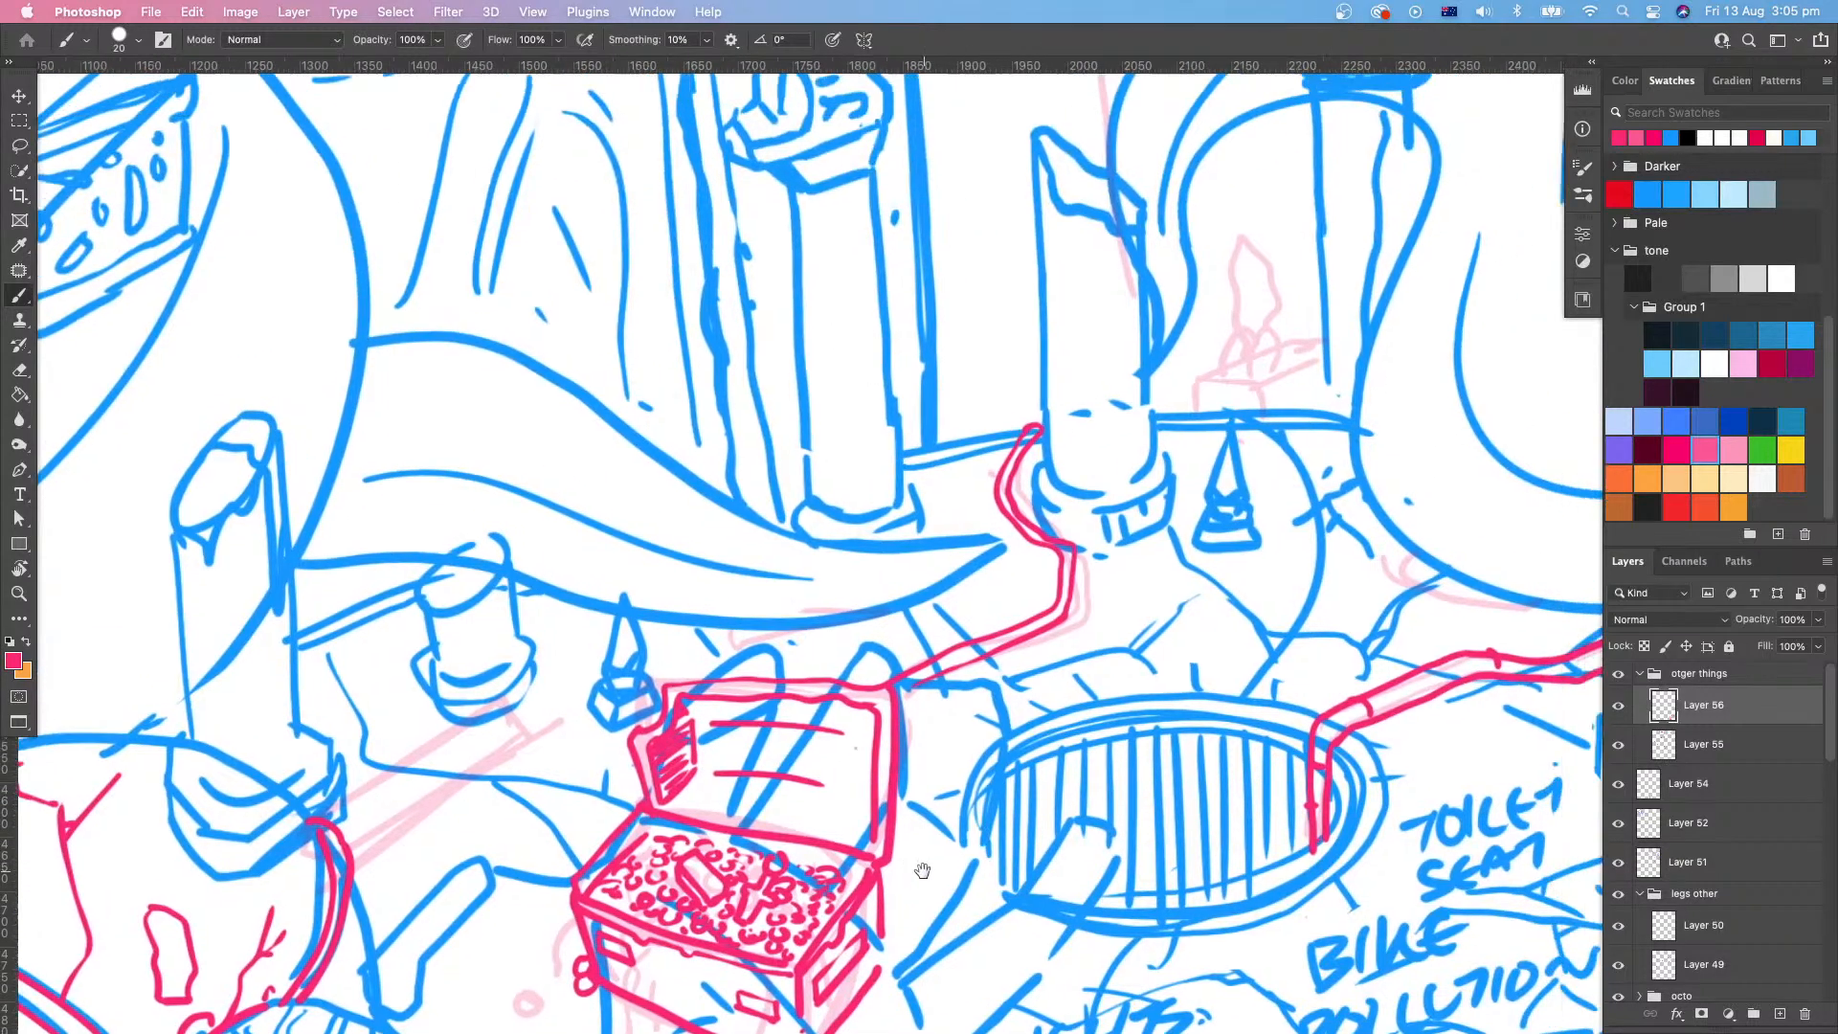
# Step: Add the curved pink outer edge along the side of the chest's raised lid, next to the round grate
pyautogui.hscroll(1, 1015, 814)
pyautogui.moveTo(897, 693)
pyautogui.mouseDown()
pyautogui.moveTo(918, 763)
pyautogui.moveTo(892, 862)
pyautogui.mouseUp()
pyautogui.scroll(2, 1008, 917)
pyautogui.hscroll(1, 1008, 917)
pyautogui.moveTo(1008, 917); pyautogui.dragTo(1001, 927)
# Step: Draw a branching pink crack in the ground between the rounded shape and the chest, plus a short one beside the chest
pyautogui.press('z')
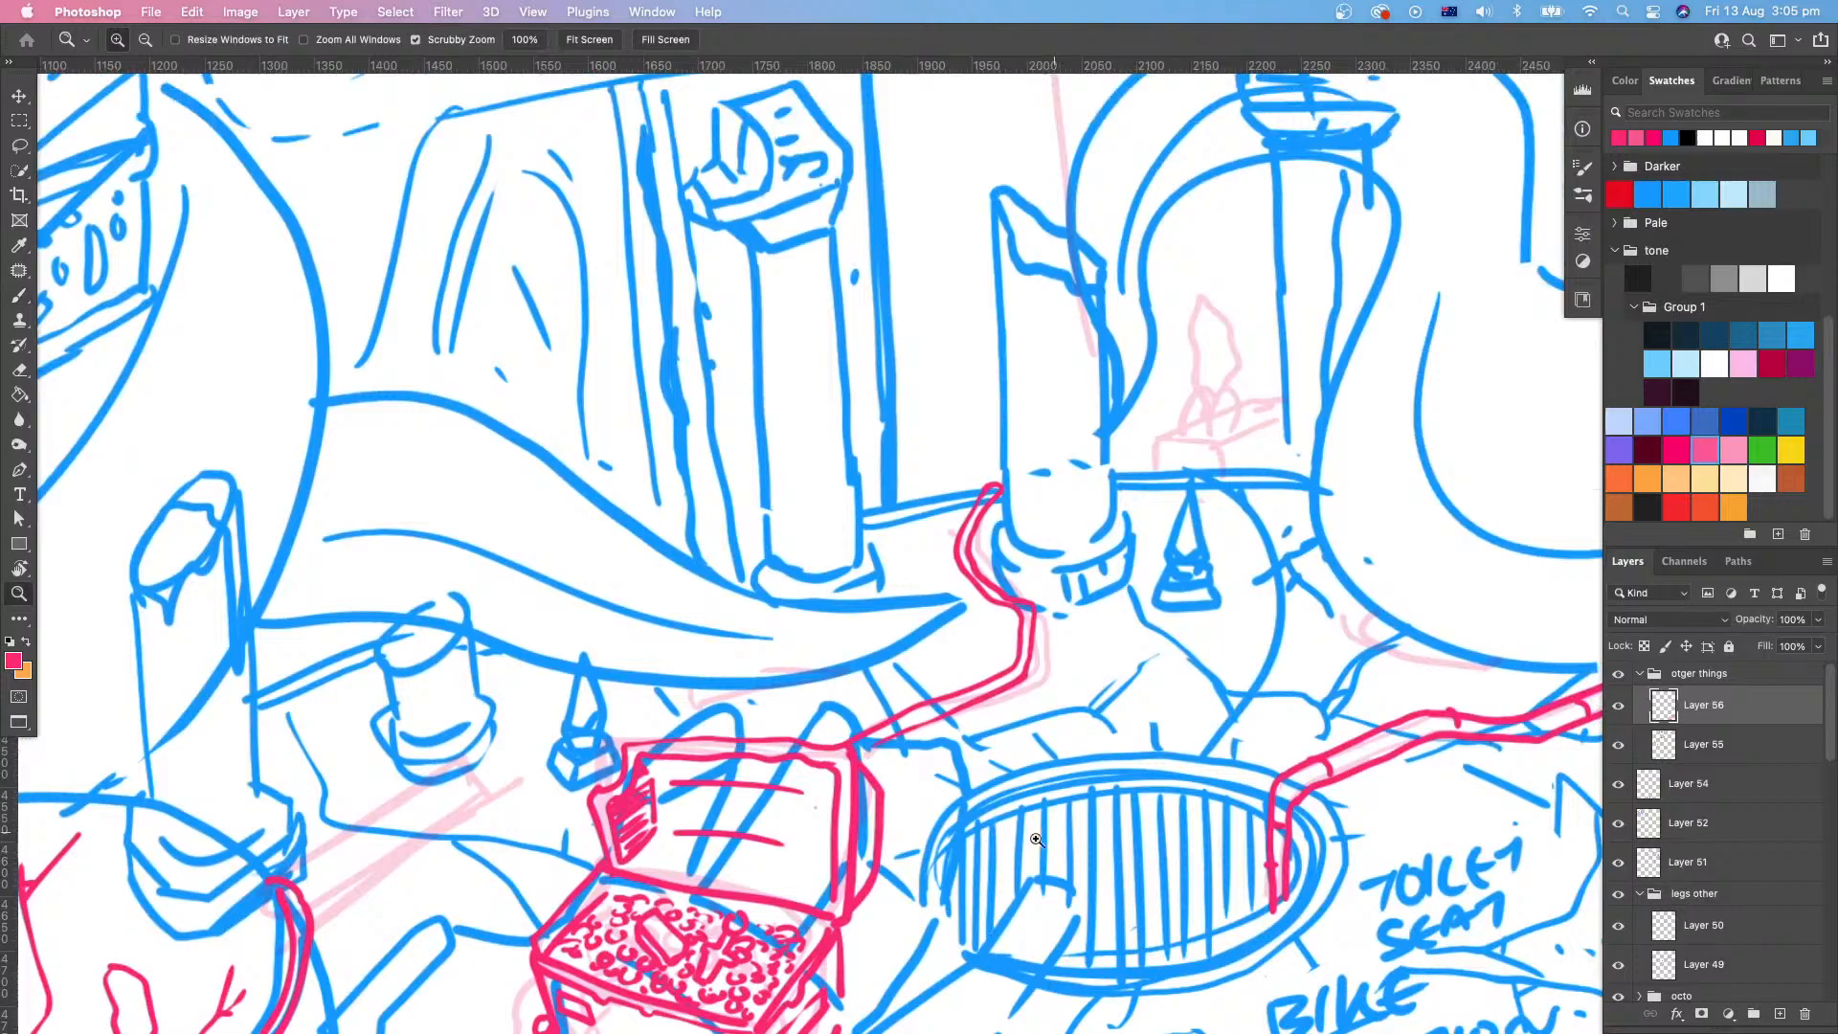
pyautogui.moveTo(1013, 859); pyautogui.dragTo(774, 774)
pyautogui.scroll(1, 870, 673)
pyautogui.hscroll(1, 869, 673)
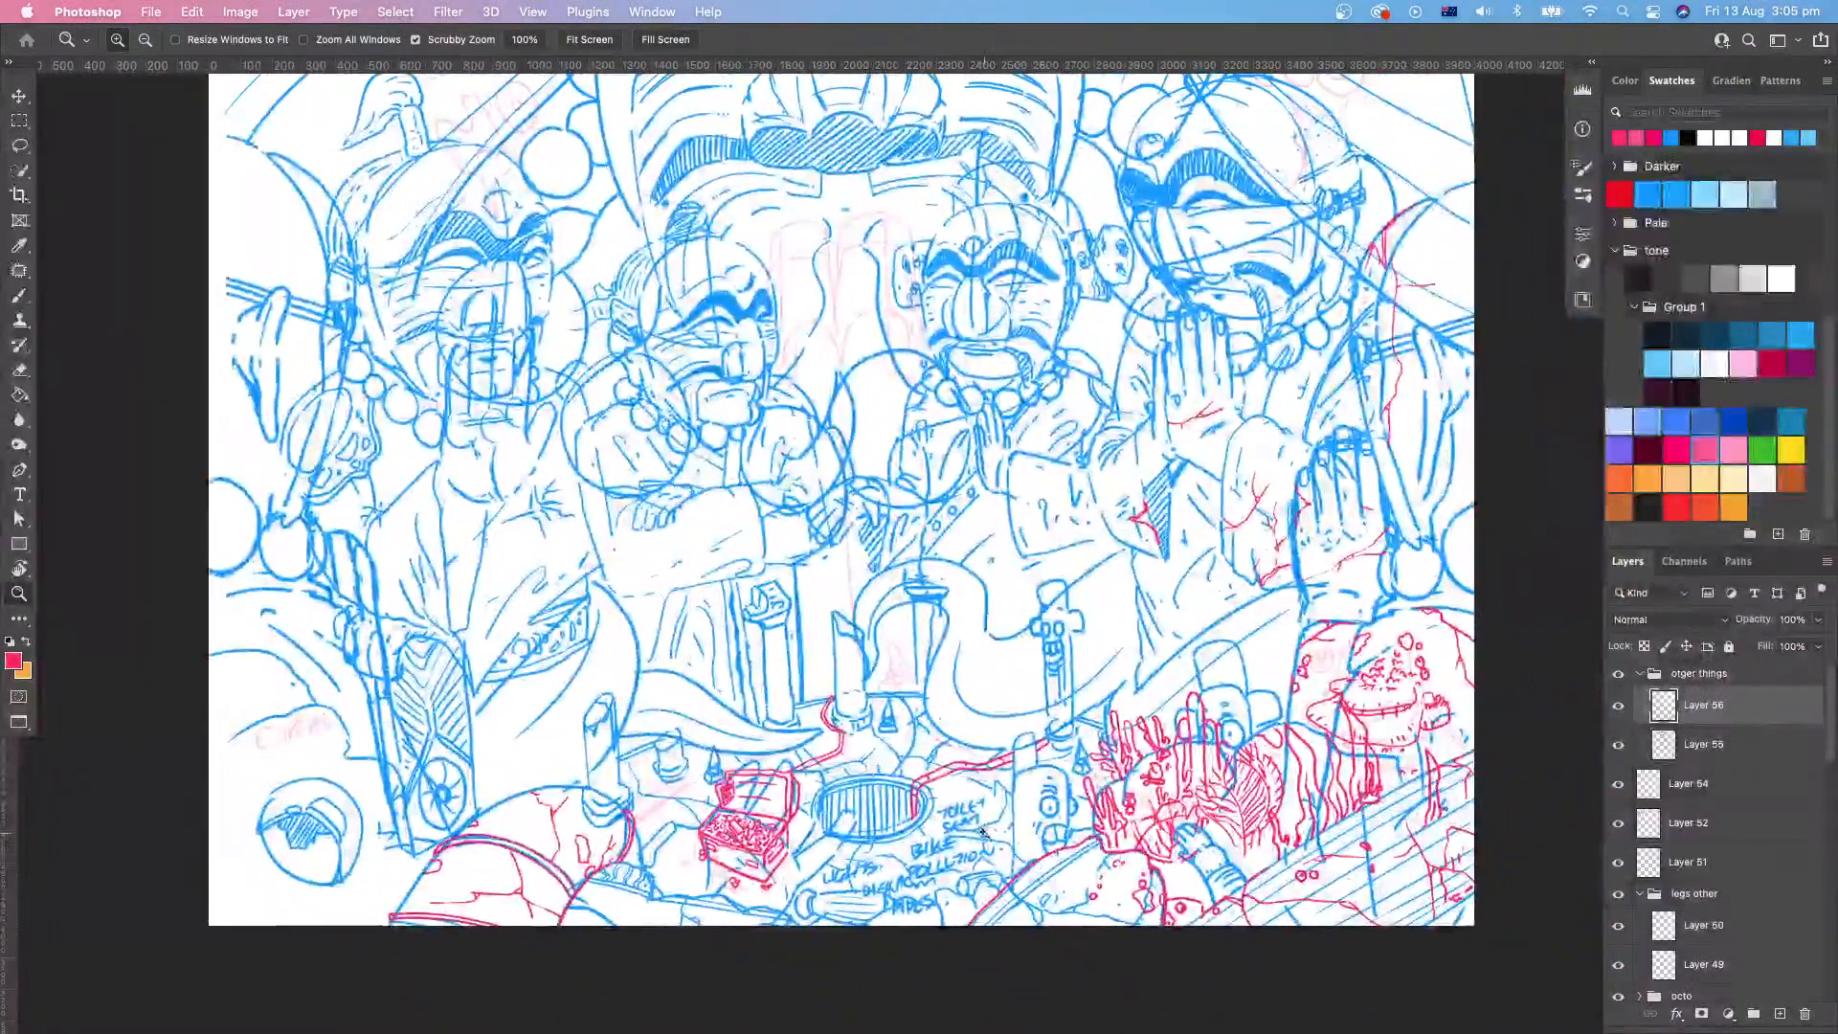
pyautogui.scroll(-5, 869, 673)
pyautogui.hscroll(-2, 870, 673)
pyautogui.moveTo(869, 673); pyautogui.dragTo(948, 673)
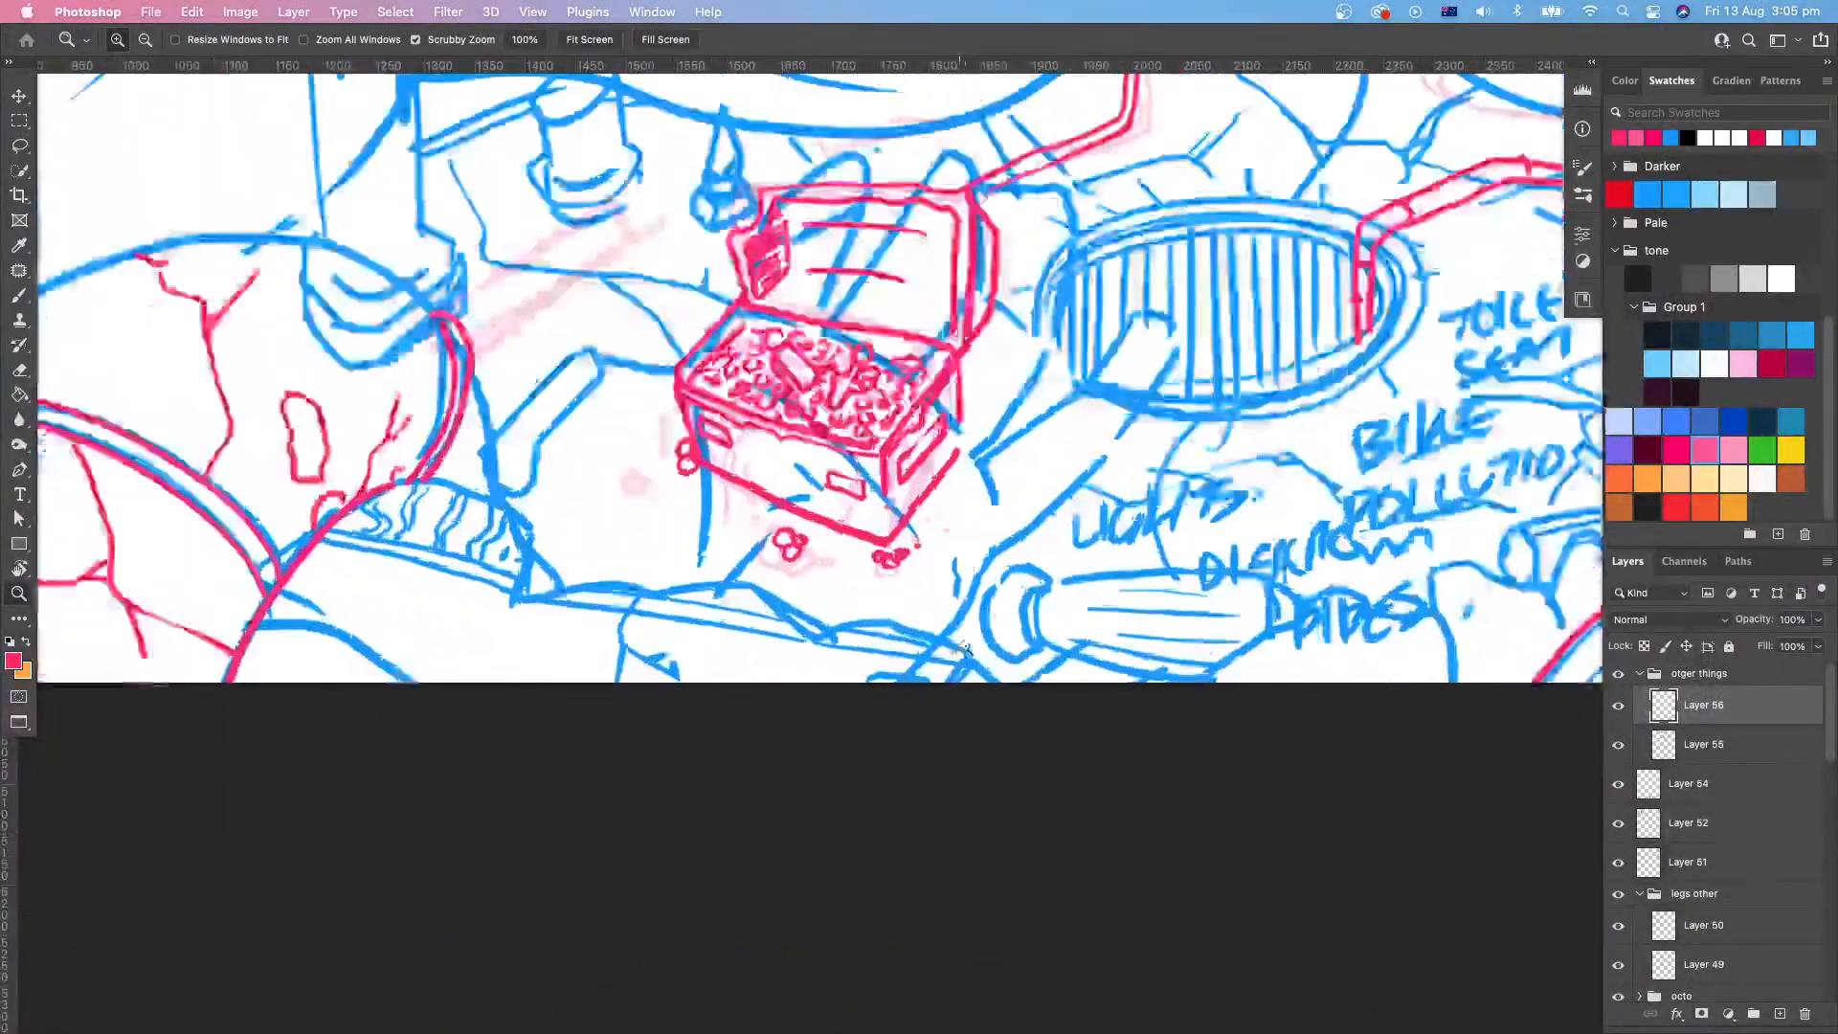
pyautogui.scroll(3, 590, 599)
pyautogui.press('b')
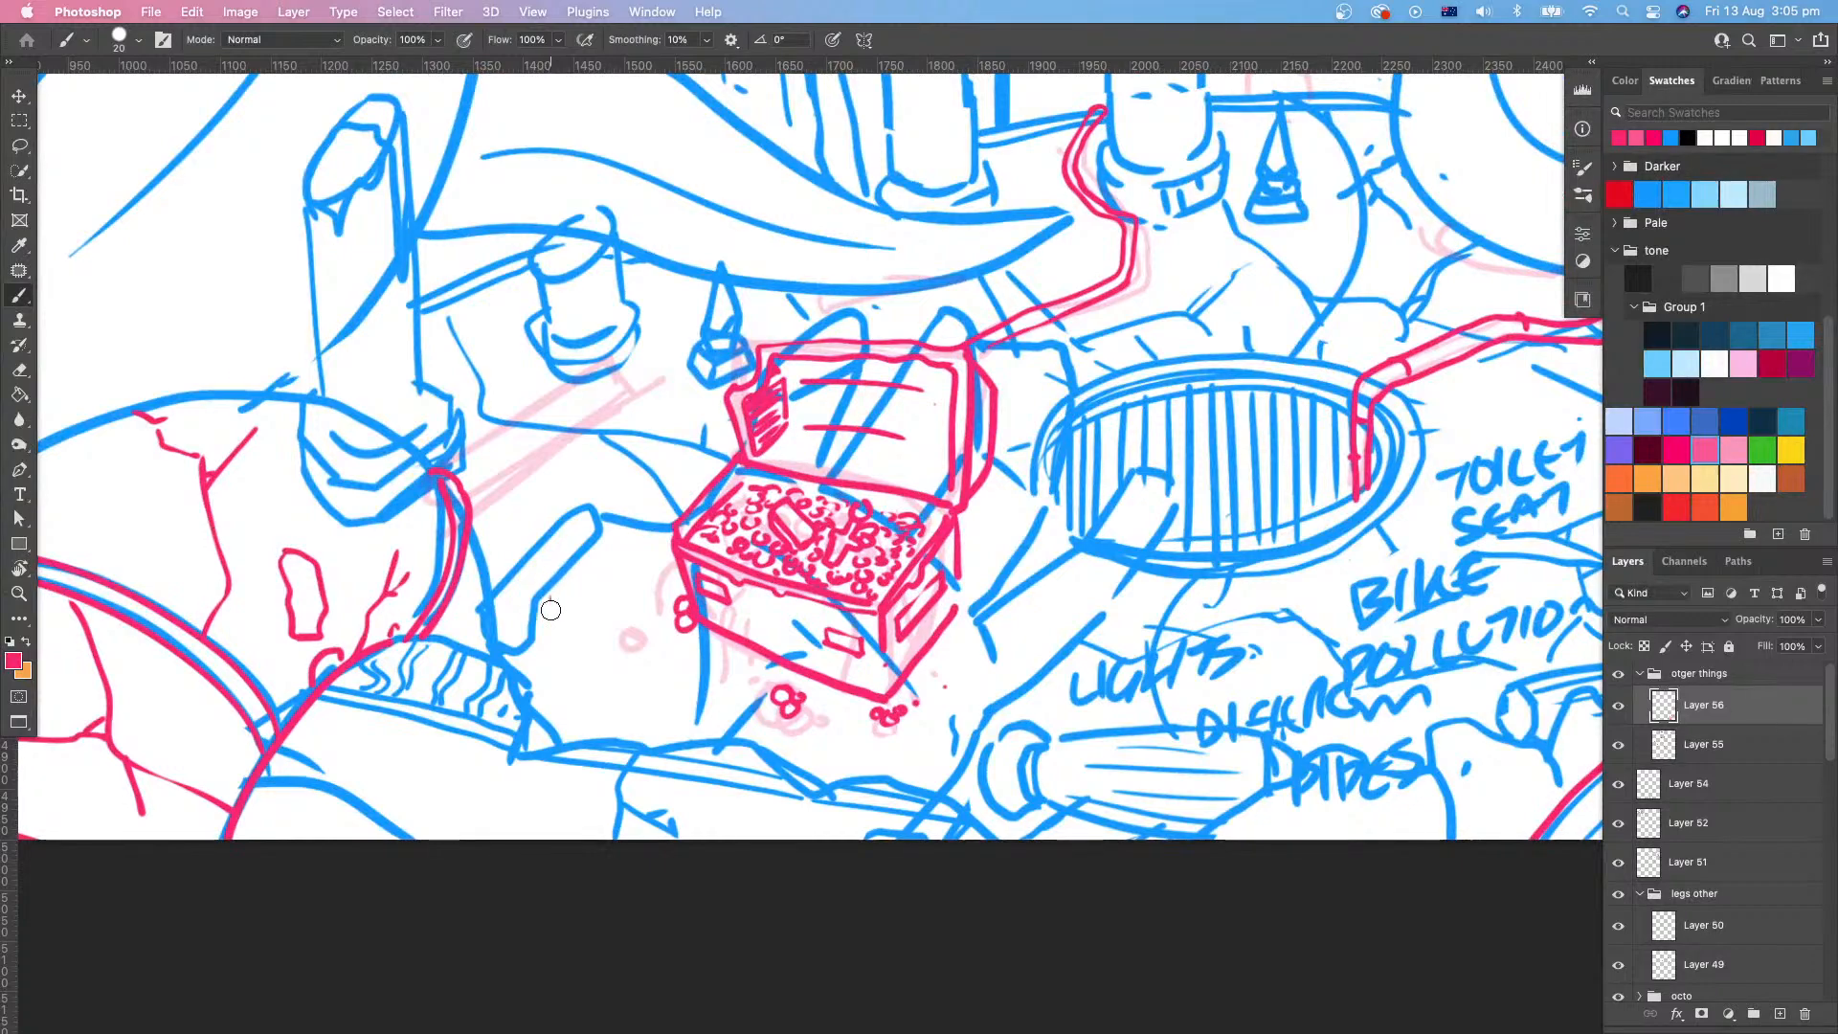
pyautogui.moveTo(551, 599)
pyautogui.mouseDown()
pyautogui.moveTo(654, 703)
pyautogui.moveTo(604, 696)
pyautogui.moveTo(618, 668)
pyautogui.mouseUp()
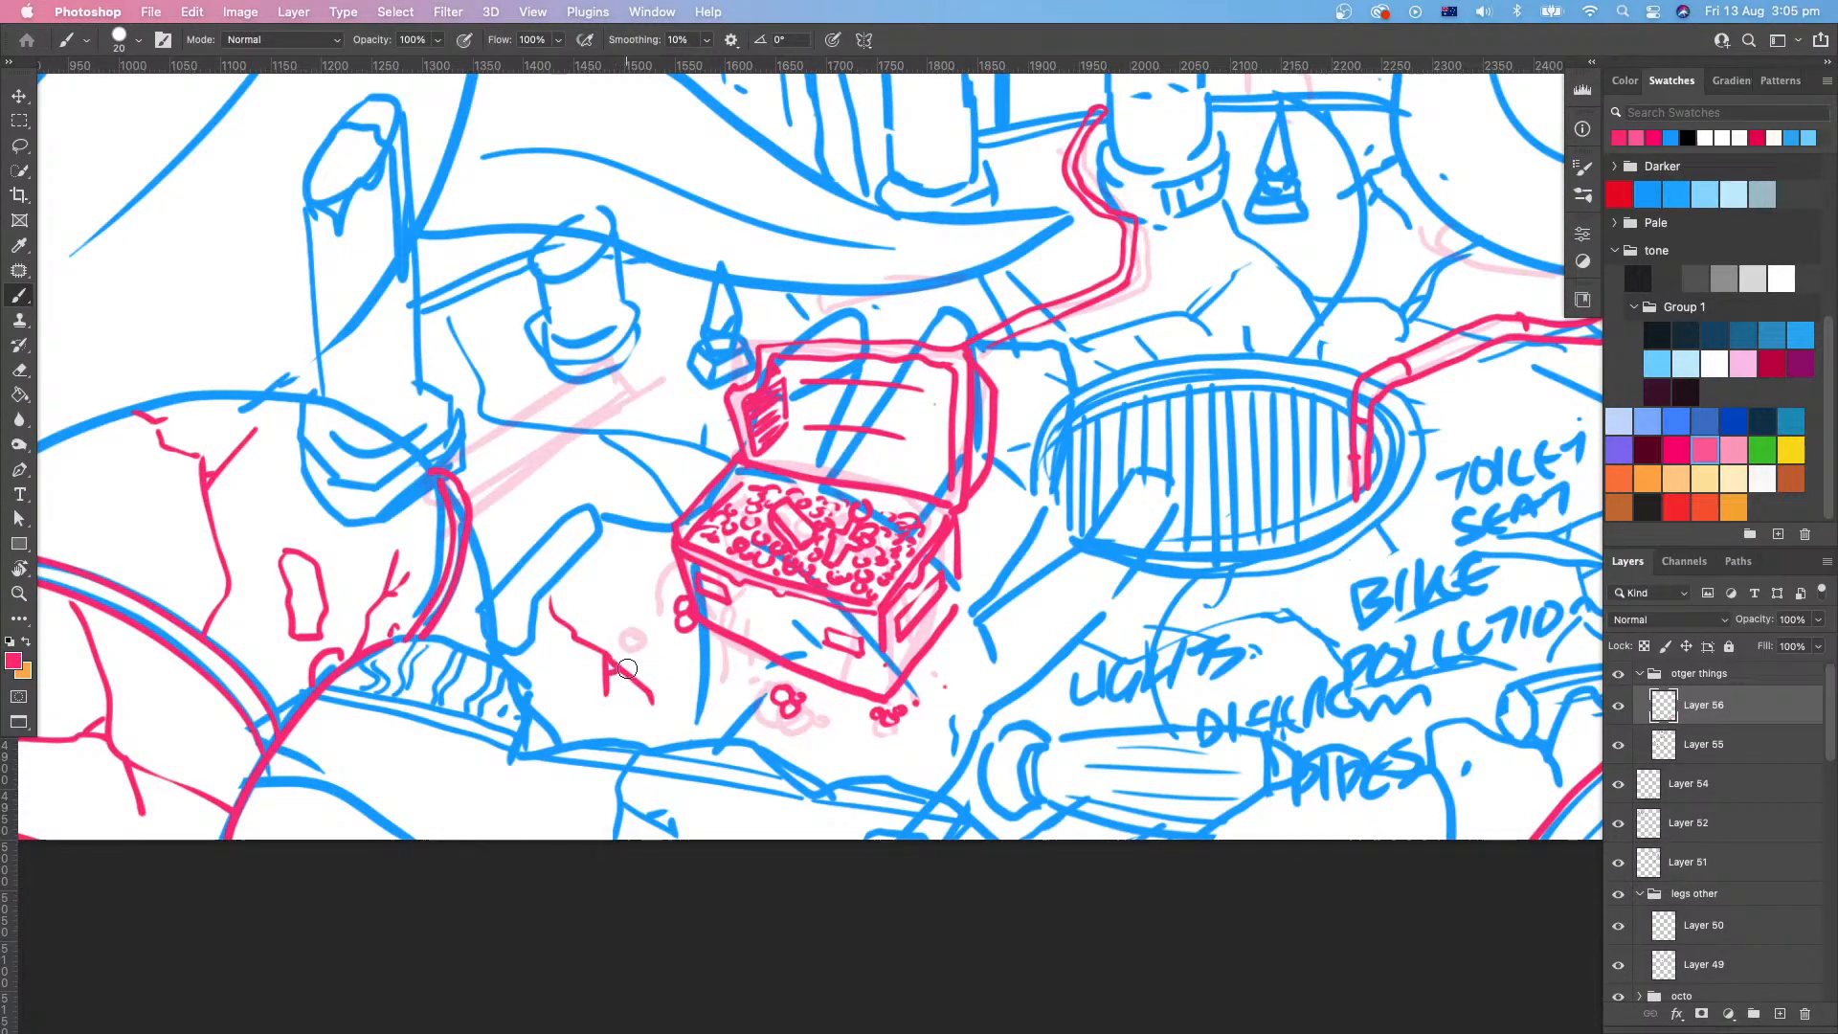
pyautogui.moveTo(618, 517)
pyautogui.mouseDown()
pyautogui.moveTo(630, 551)
pyautogui.moveTo(666, 530)
pyautogui.mouseUp()
pyautogui.scroll(5, 861, 670)
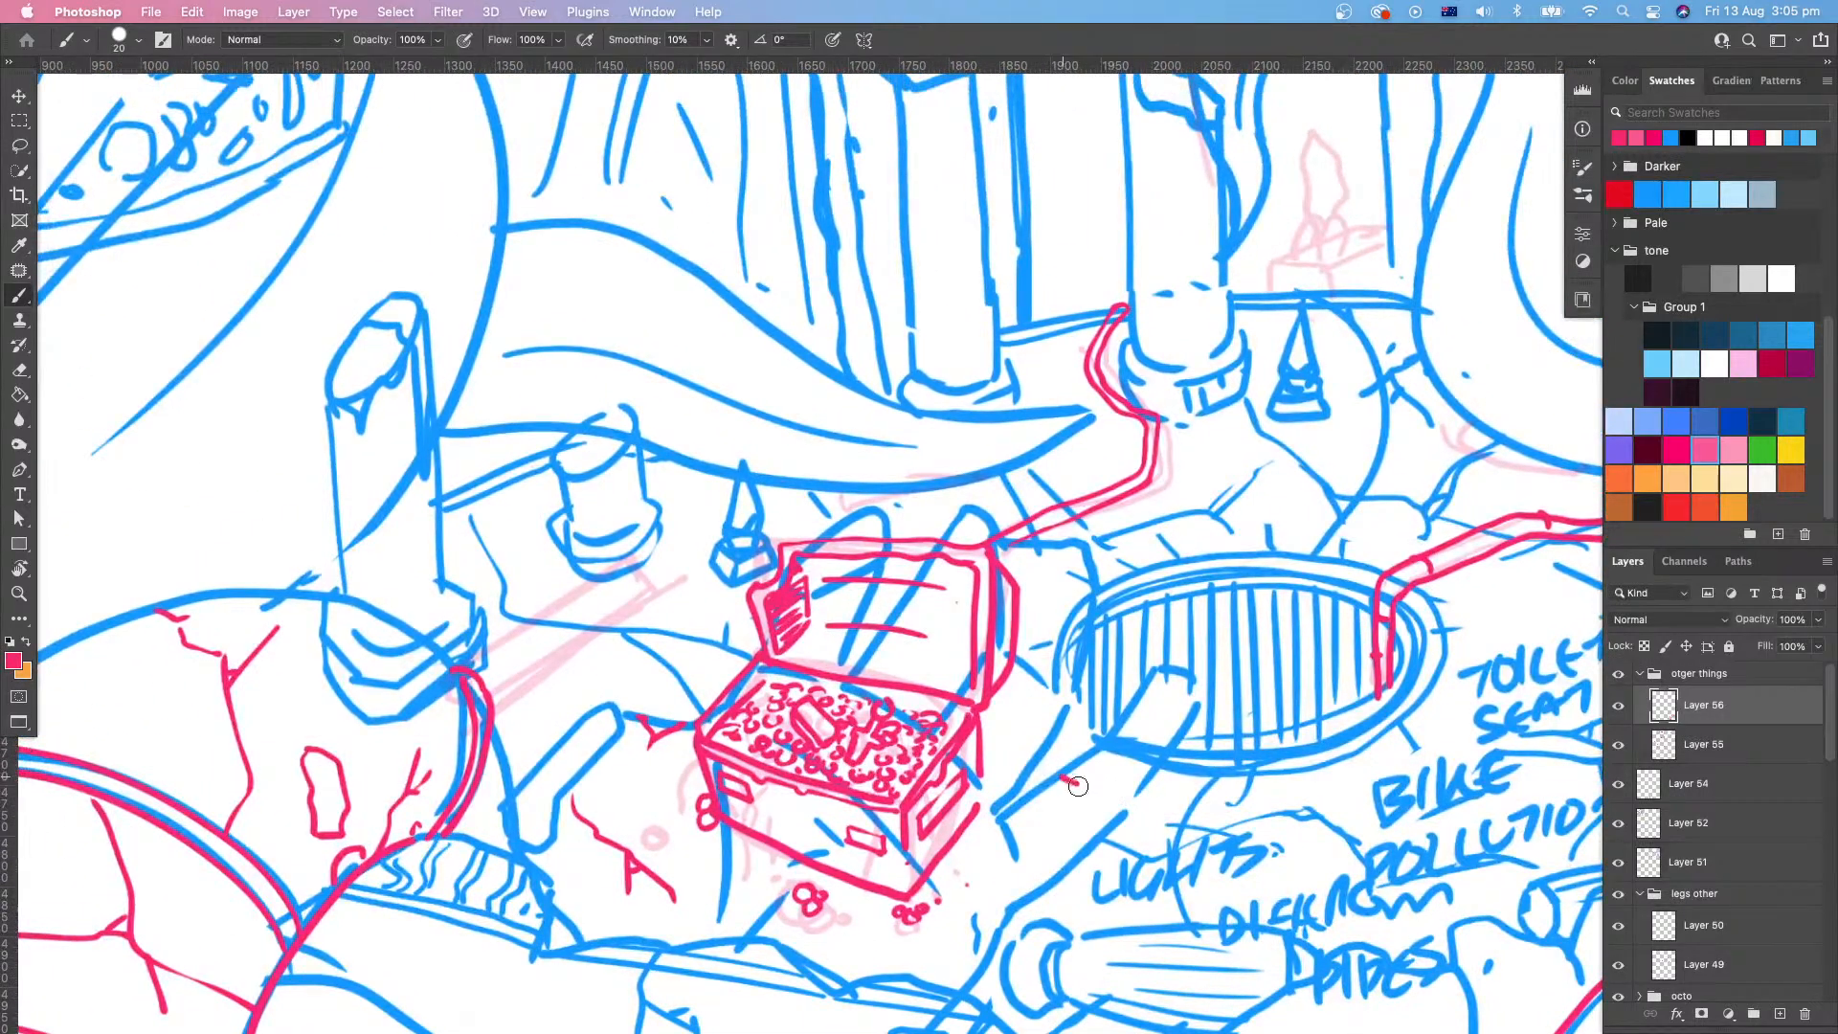
# Step: Draw pink cracks on the ground between the chest and round grate, and a jagged line on the fallen post
pyautogui.moveTo(1063, 777); pyautogui.dragTo(1091, 843)
pyautogui.moveTo(1048, 782); pyautogui.dragTo(1119, 820)
pyautogui.moveTo(1121, 720); pyautogui.dragTo(1188, 712)
pyautogui.hscroll(5, 1173, 732)
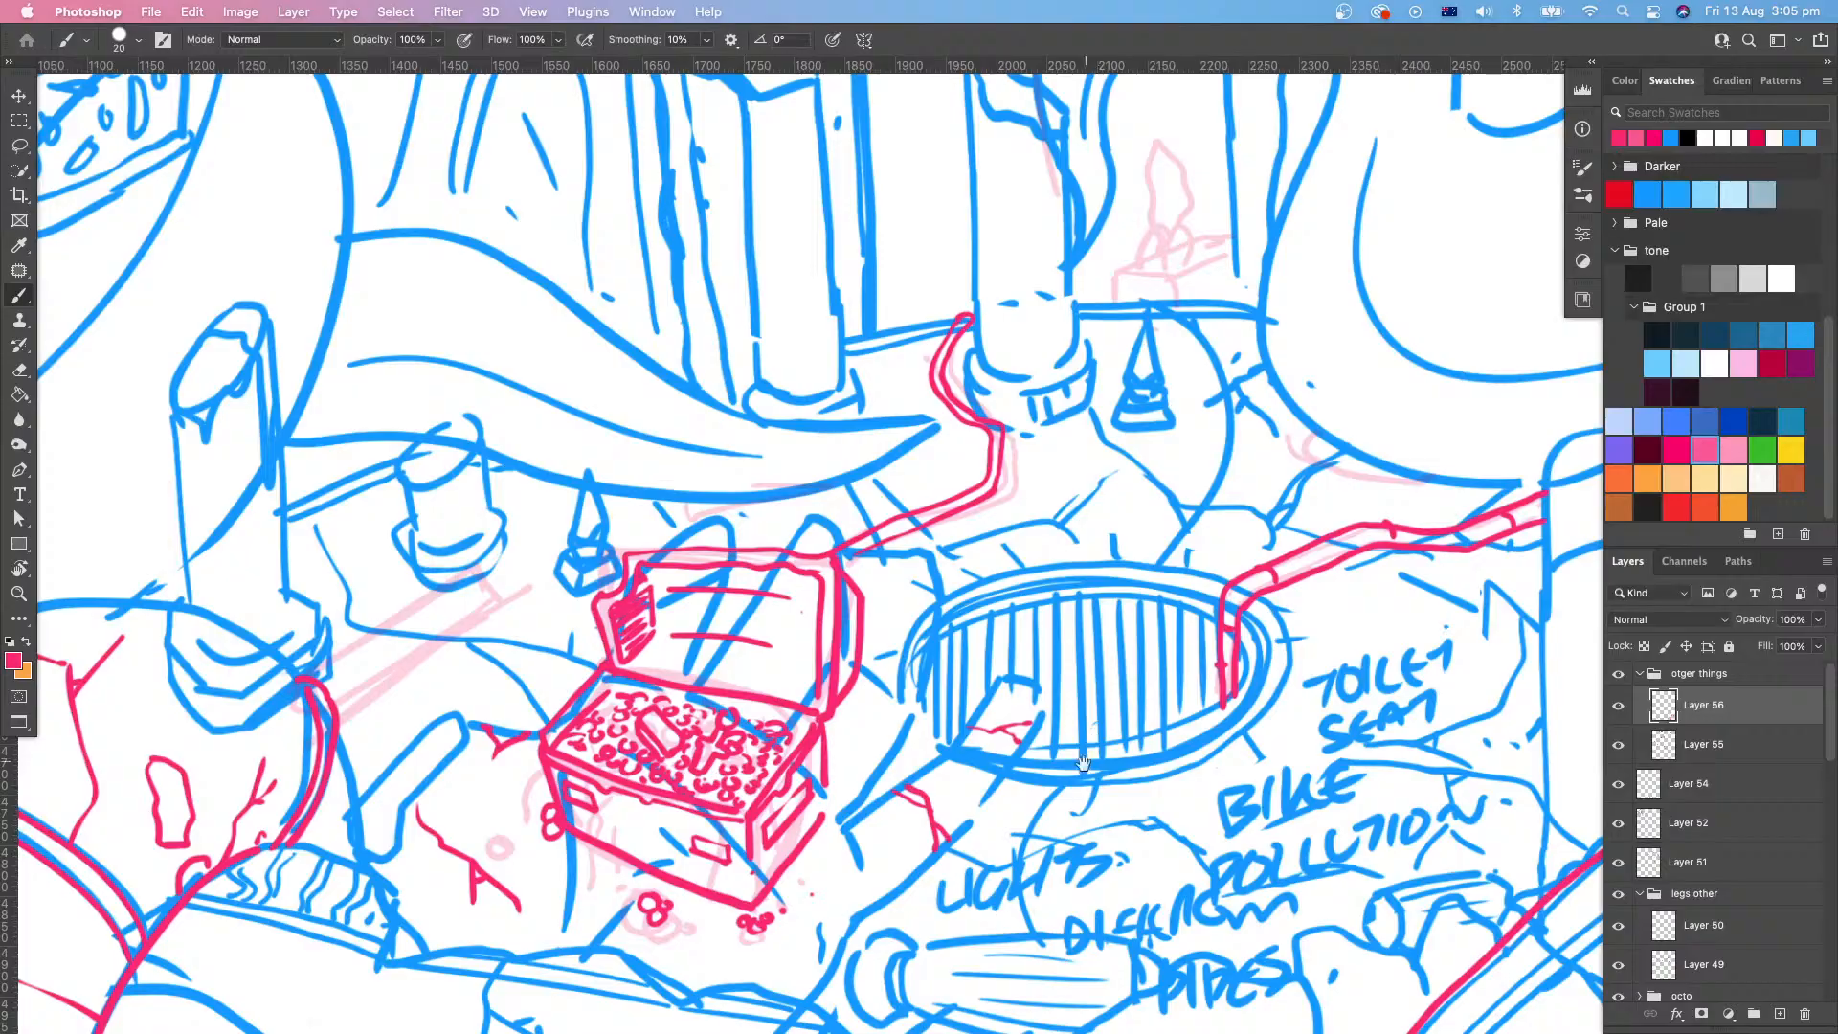
# Step: Try a pink arc over the head of the tilted statue on the far side of the large face
pyautogui.press('z')
pyautogui.moveTo(1102, 733); pyautogui.dragTo(969, 812)
pyautogui.moveTo(1252, 614); pyautogui.dragTo(1088, 690)
pyautogui.moveTo(989, 782); pyautogui.dragTo(1057, 784)
pyautogui.moveTo(1115, 643); pyautogui.dragTo(1012, 787)
pyautogui.moveTo(1065, 707); pyautogui.dragTo(911, 825)
pyautogui.moveTo(1061, 810)
pyautogui.mouseDown()
pyautogui.moveTo(909, 728)
pyautogui.moveTo(1032, 908)
pyautogui.moveTo(1072, 895)
pyautogui.mouseUp()
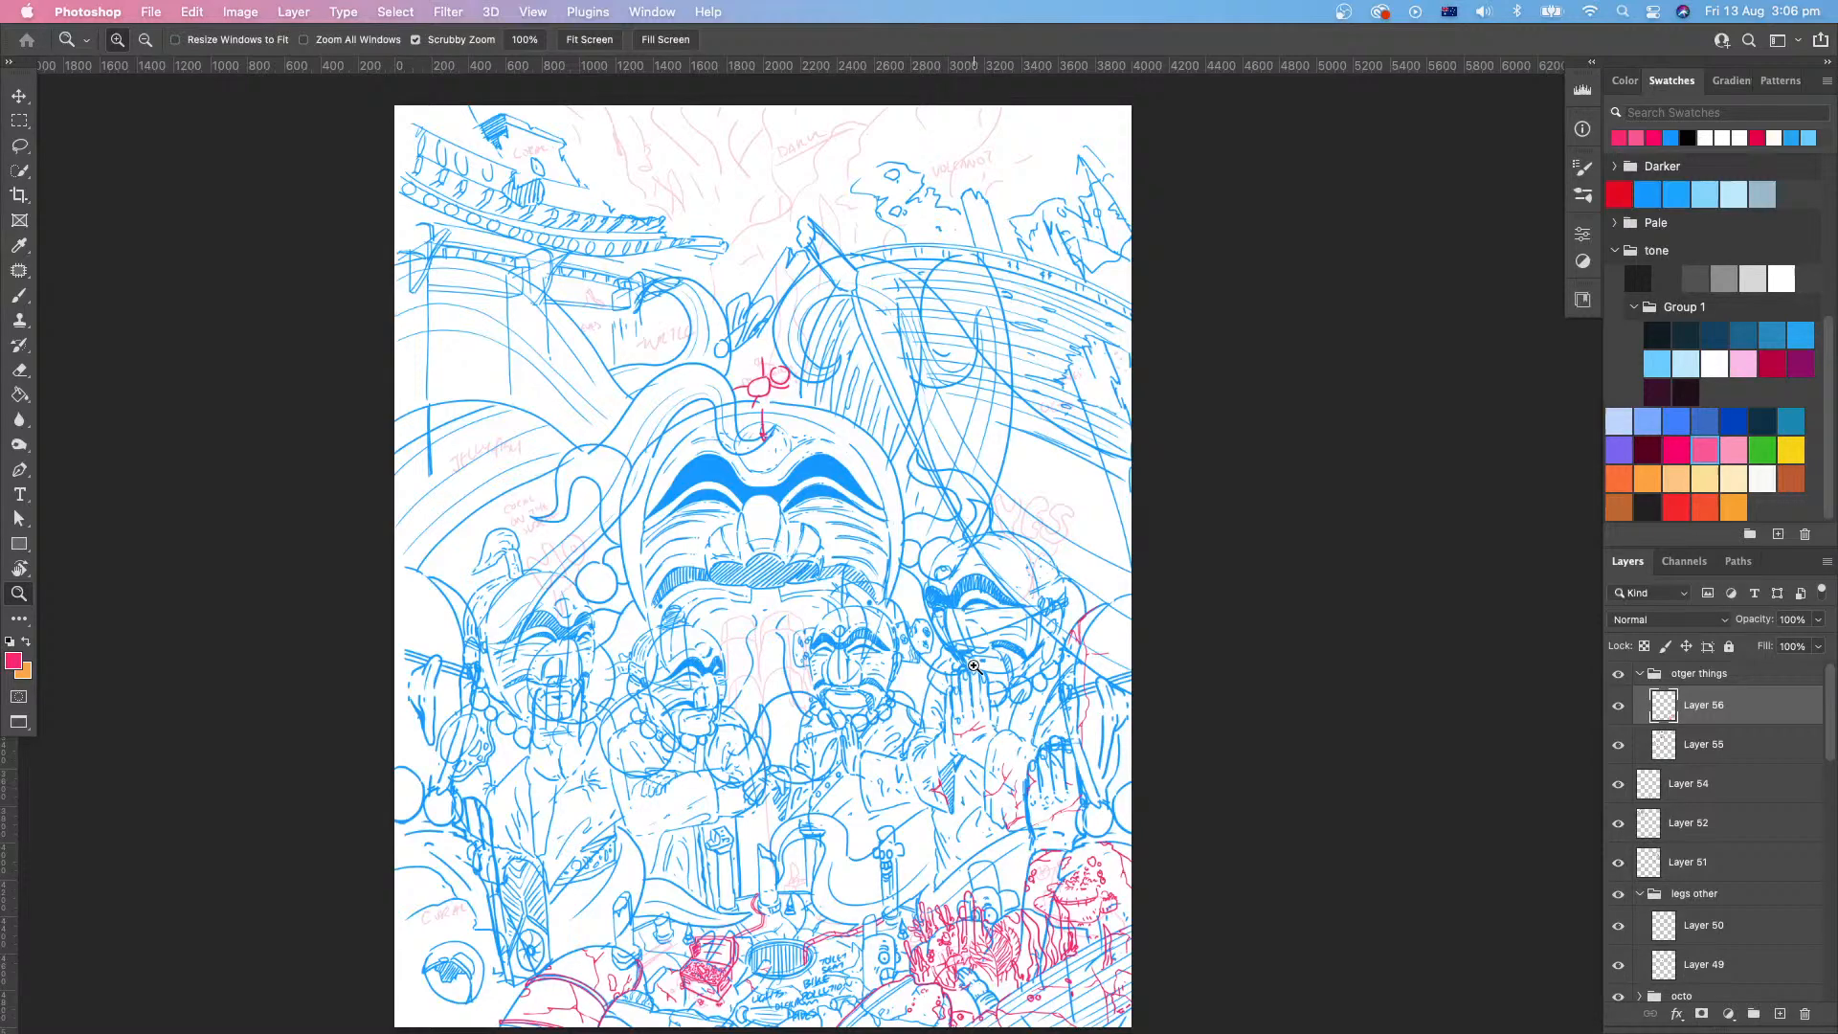
pyautogui.moveTo(974, 665)
pyautogui.mouseDown()
pyautogui.moveTo(1032, 562)
pyautogui.moveTo(1092, 619)
pyautogui.moveTo(1022, 627)
pyautogui.mouseUp()
pyautogui.moveTo(1157, 515); pyautogui.dragTo(1144, 433)
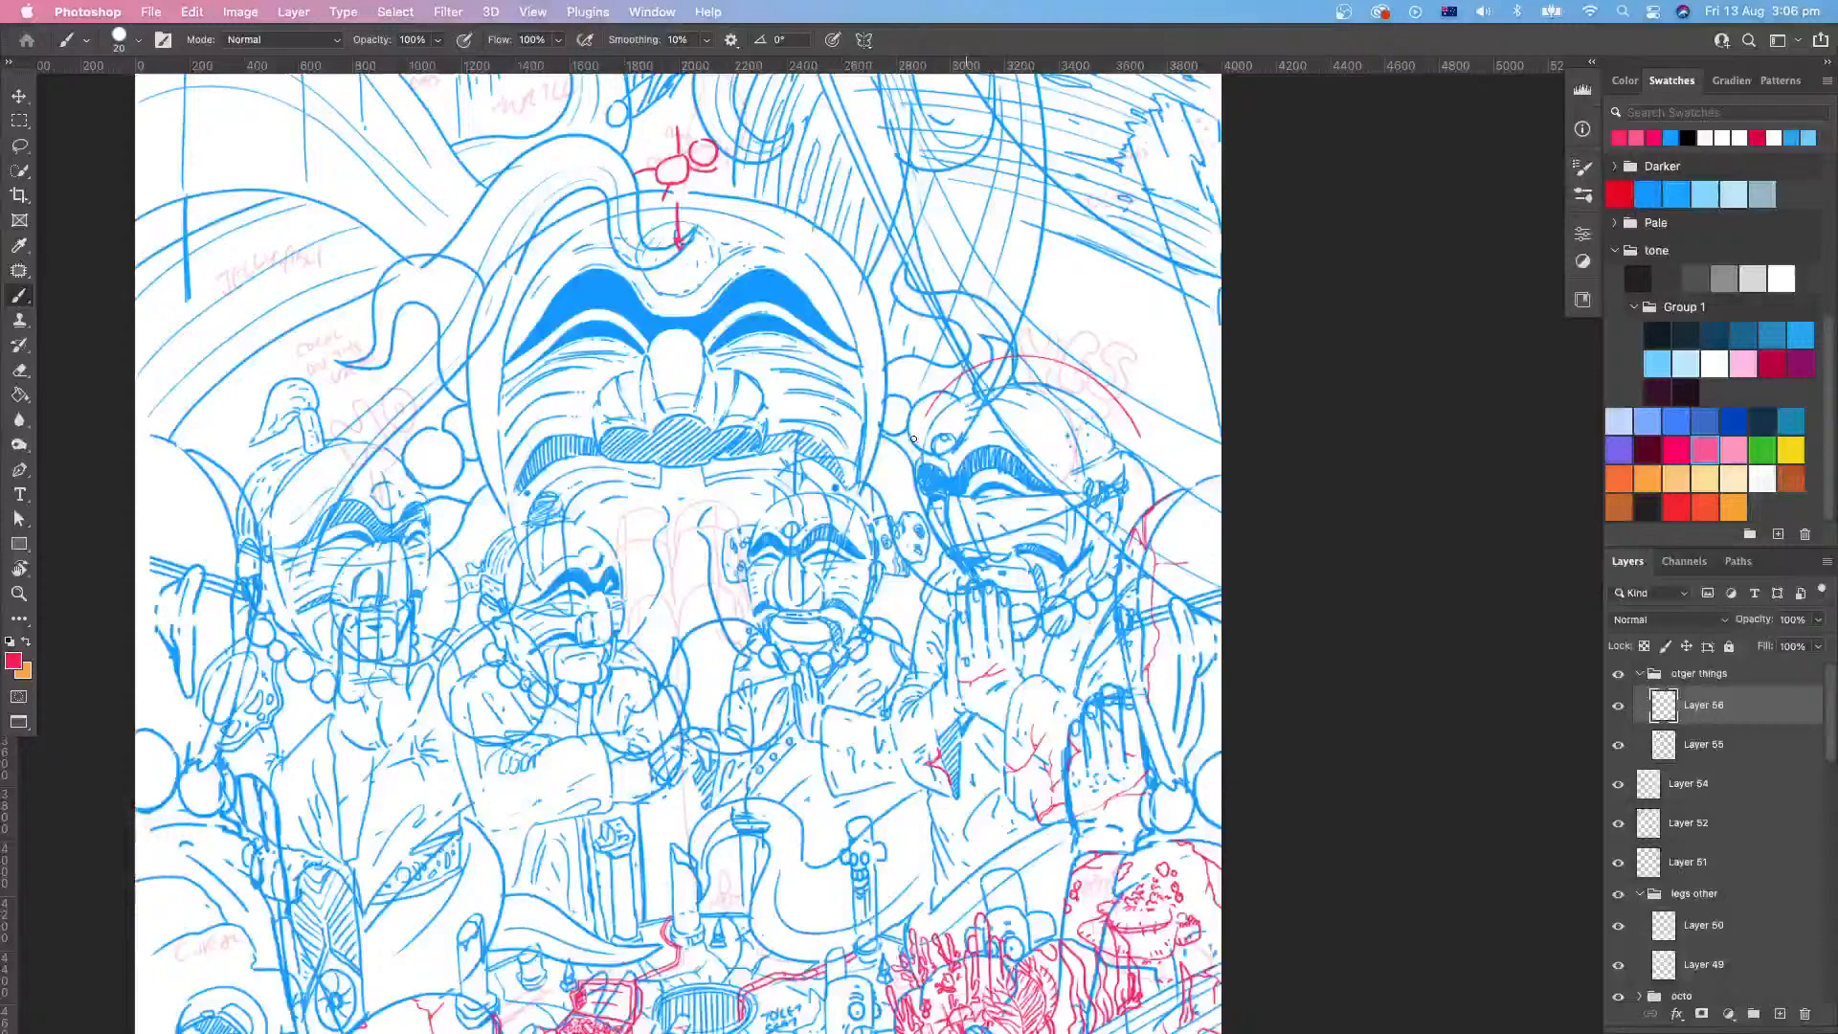
pyautogui.press('super+z')
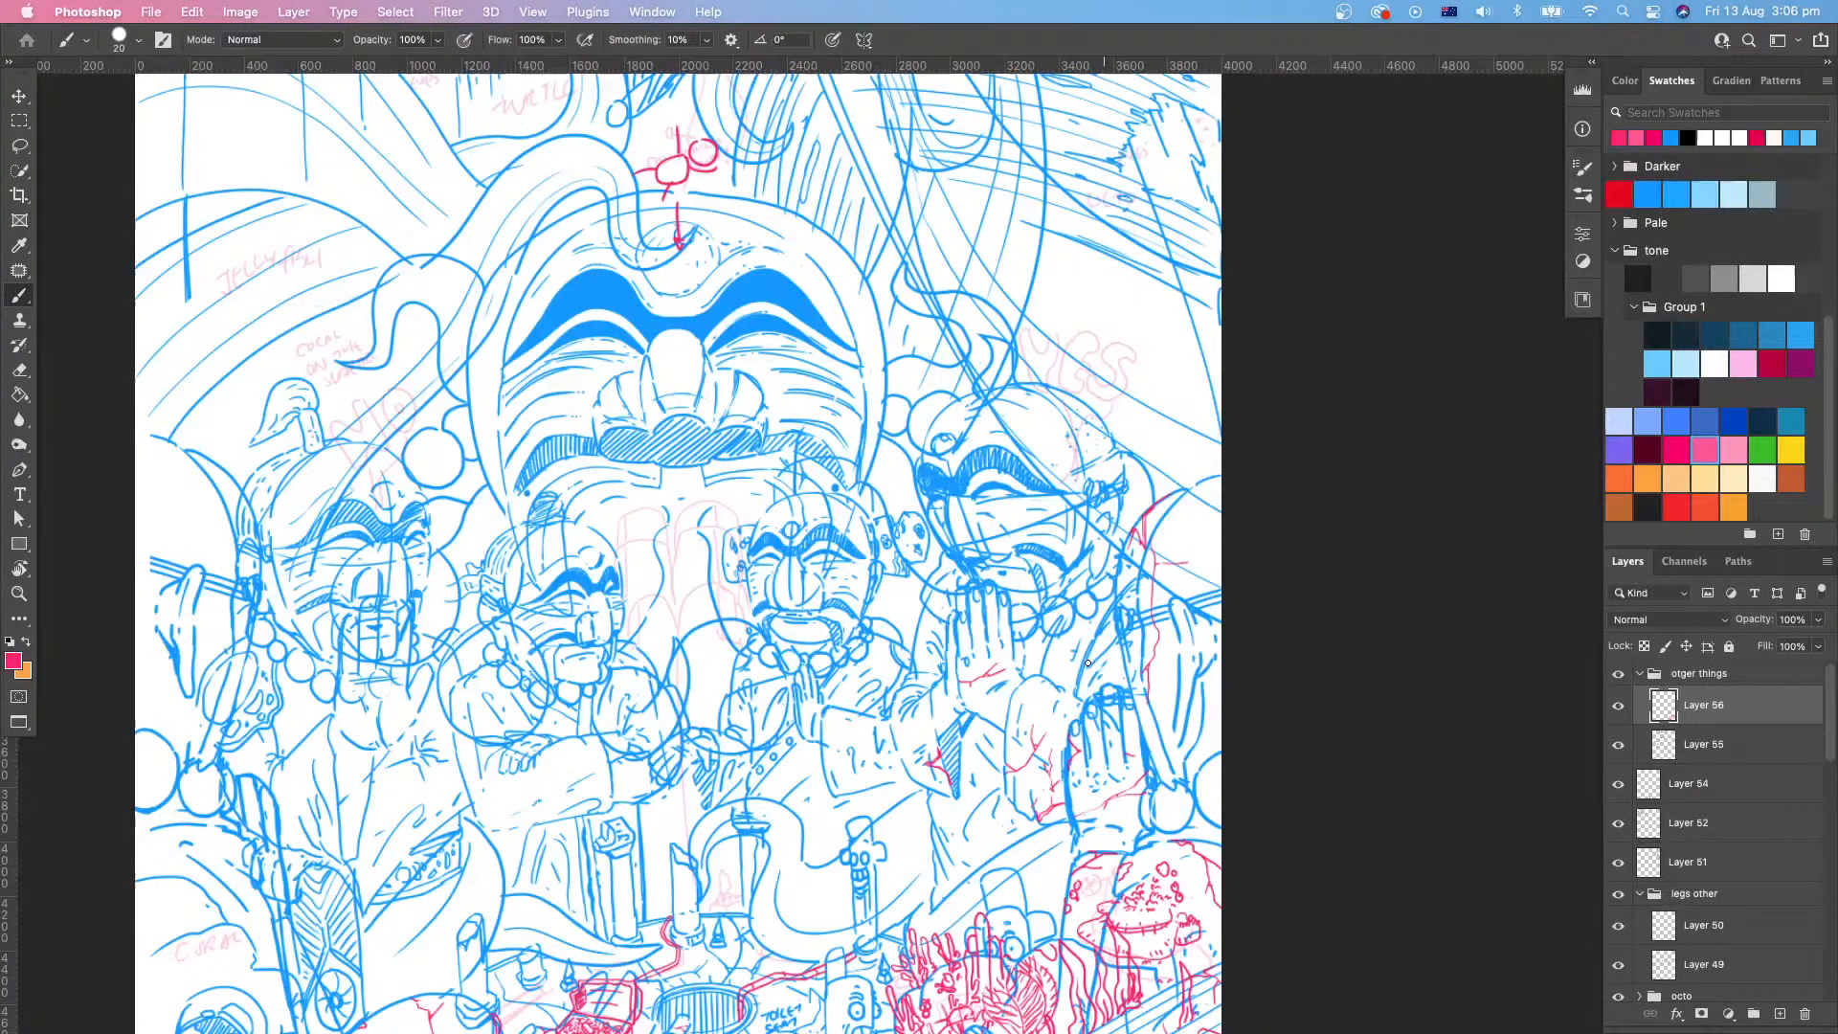
# Step: Try a large pink circle around the tilted statue's head with an arrow pointing diagonally down toward the neighbouring statue
pyautogui.scroll(2, 983, 694)
pyautogui.hscroll(2, 983, 694)
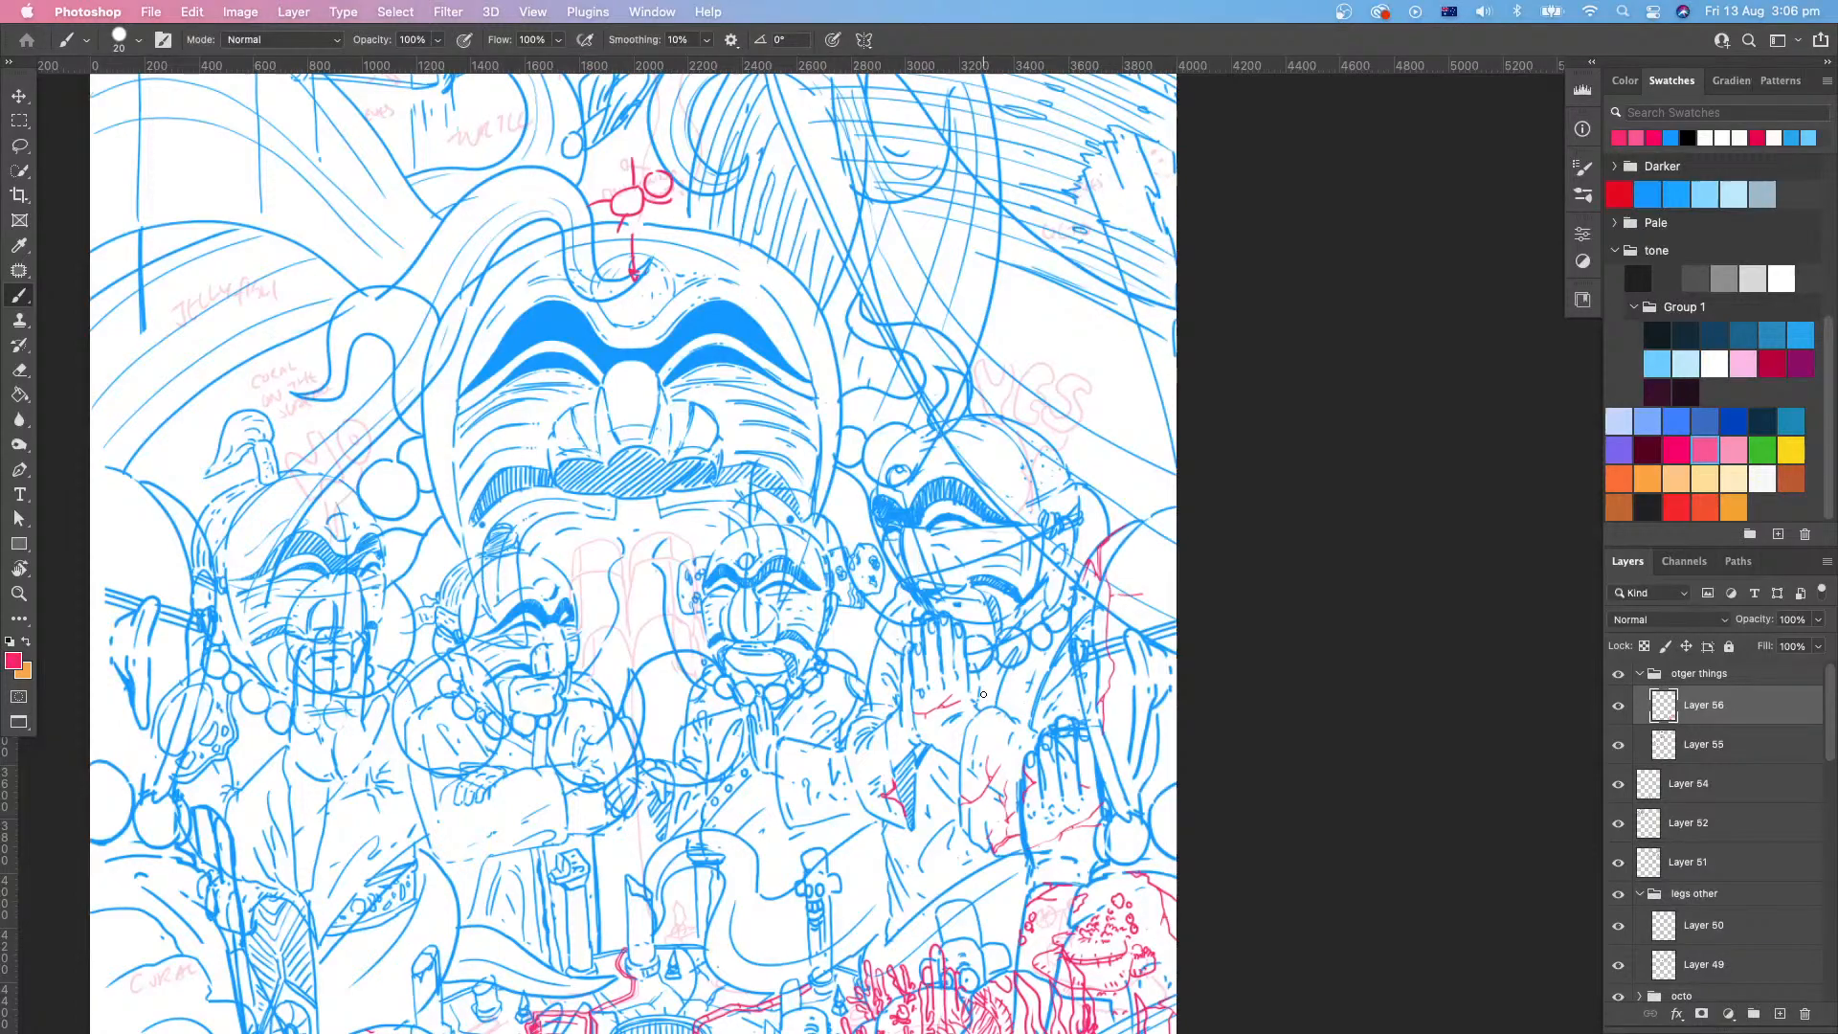
pyautogui.scroll(5, 983, 694)
pyautogui.hscroll(-3, 983, 695)
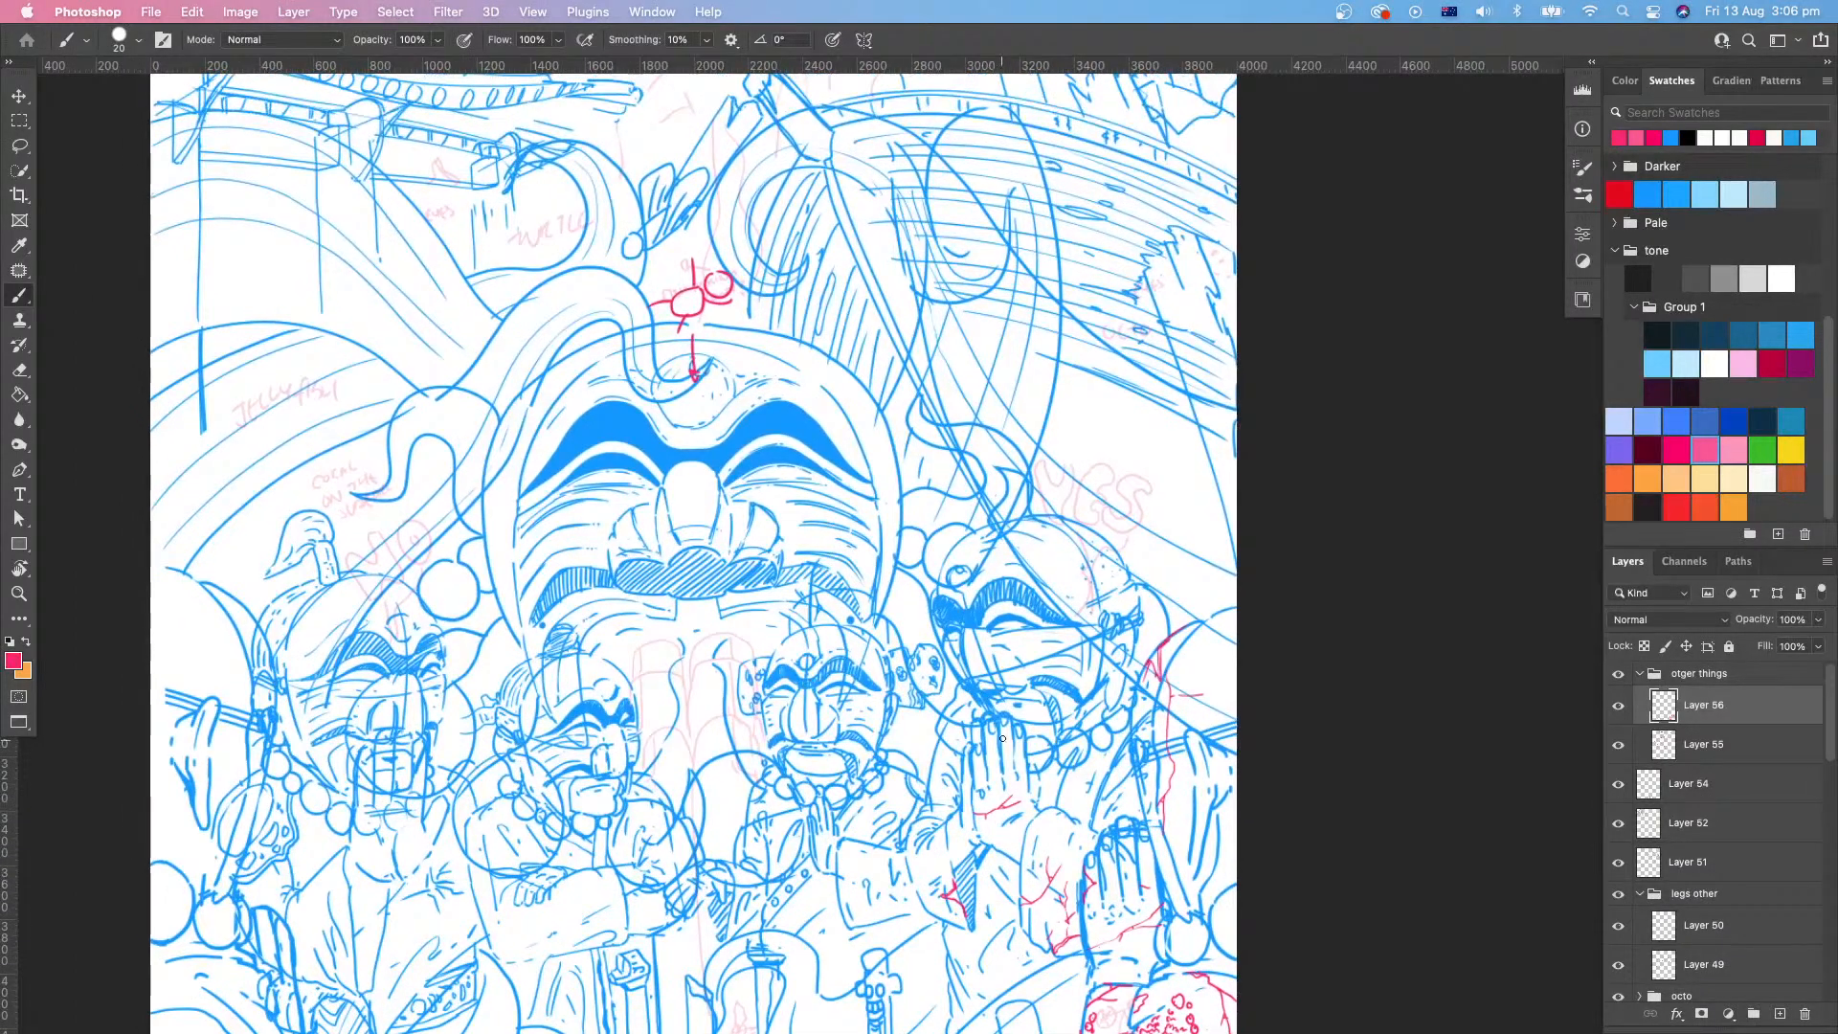
pyautogui.scroll(2, 1003, 738)
pyautogui.hscroll(2, 1003, 739)
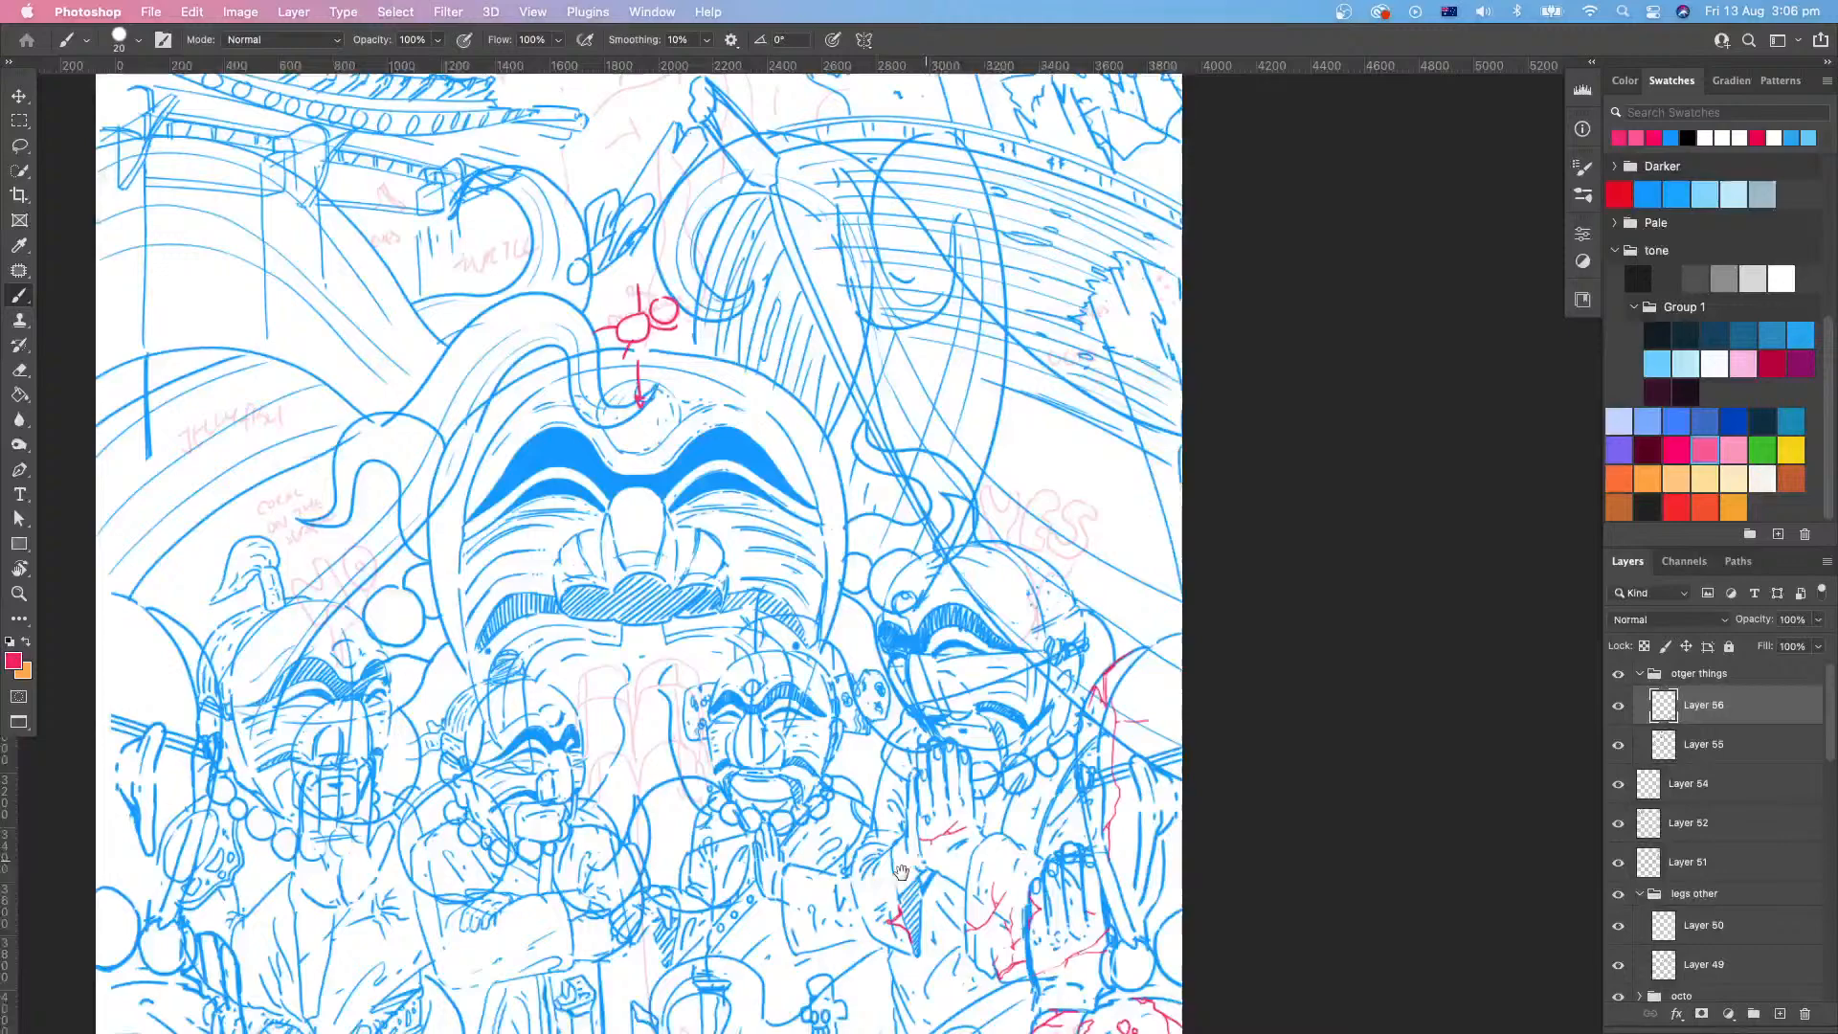
pyautogui.keyDown('super'); pyautogui.moveTo(843, 787); pyautogui.dragTo(905, 773); pyautogui.keyUp('super')
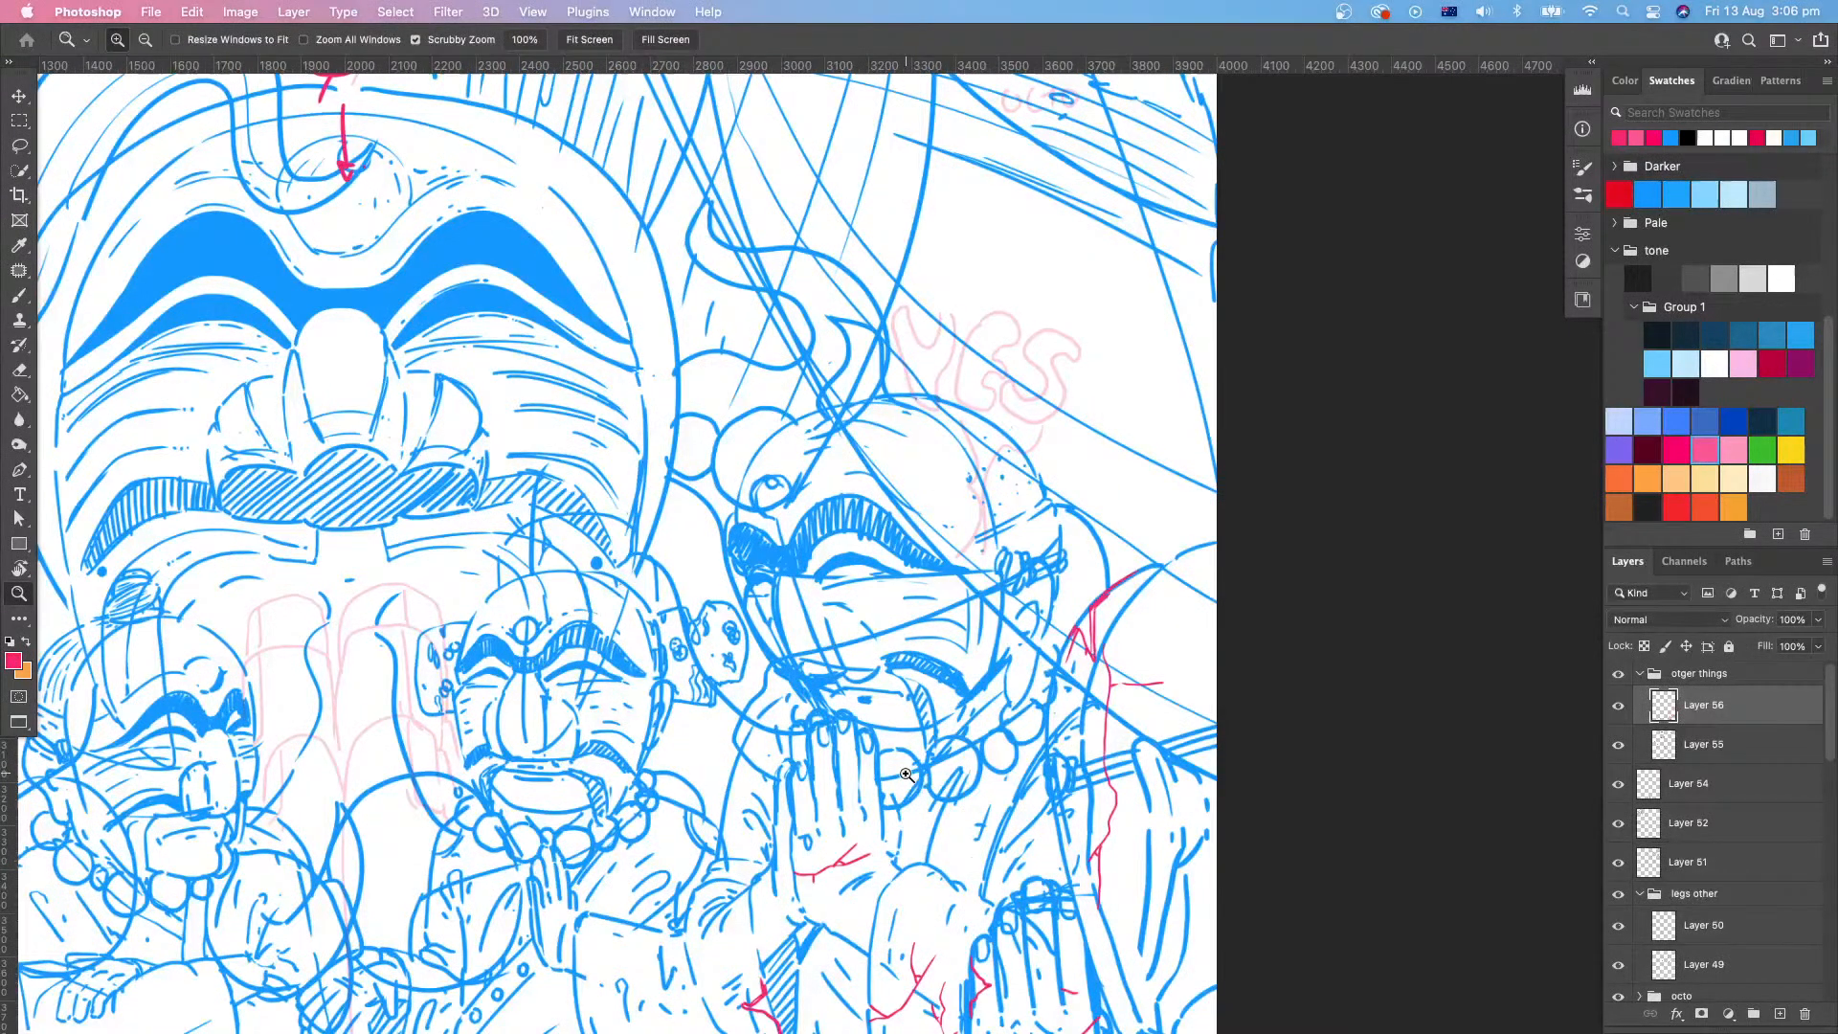
pyautogui.scroll(2, 976, 680)
pyautogui.hscroll(-2, 976, 680)
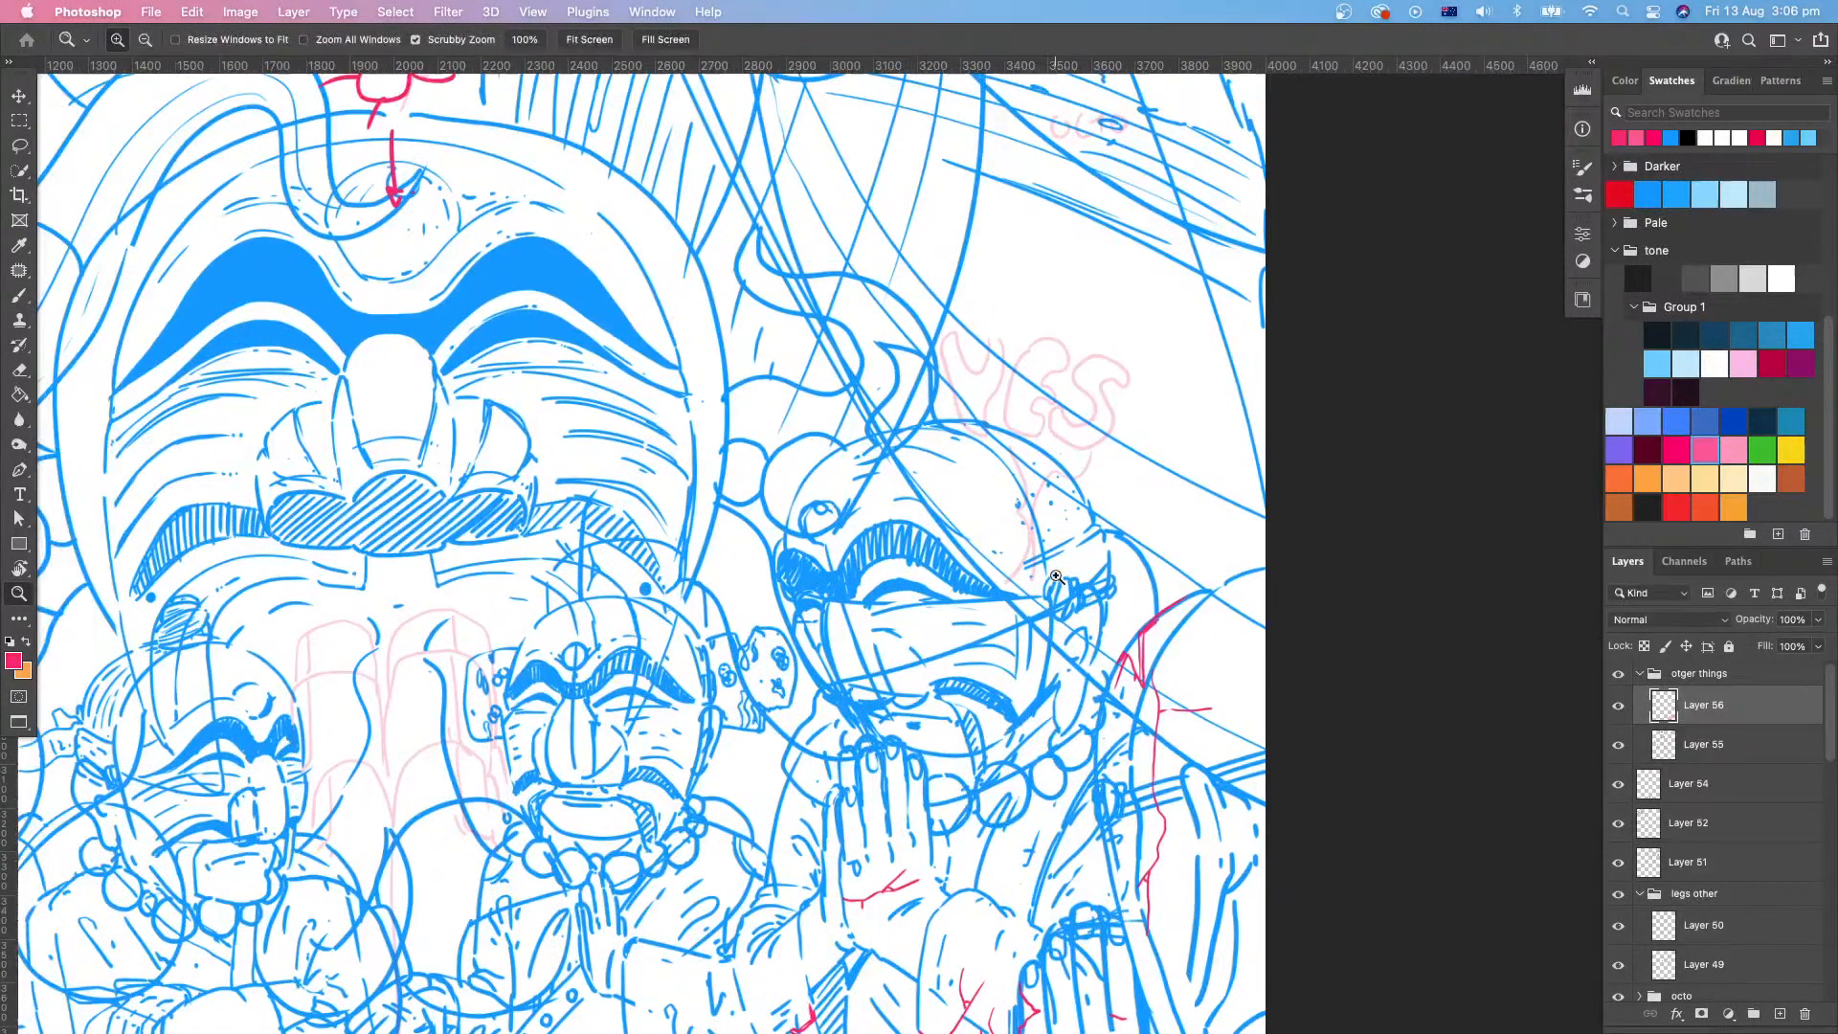
pyautogui.moveTo(1103, 645); pyautogui.dragTo(765, 780)
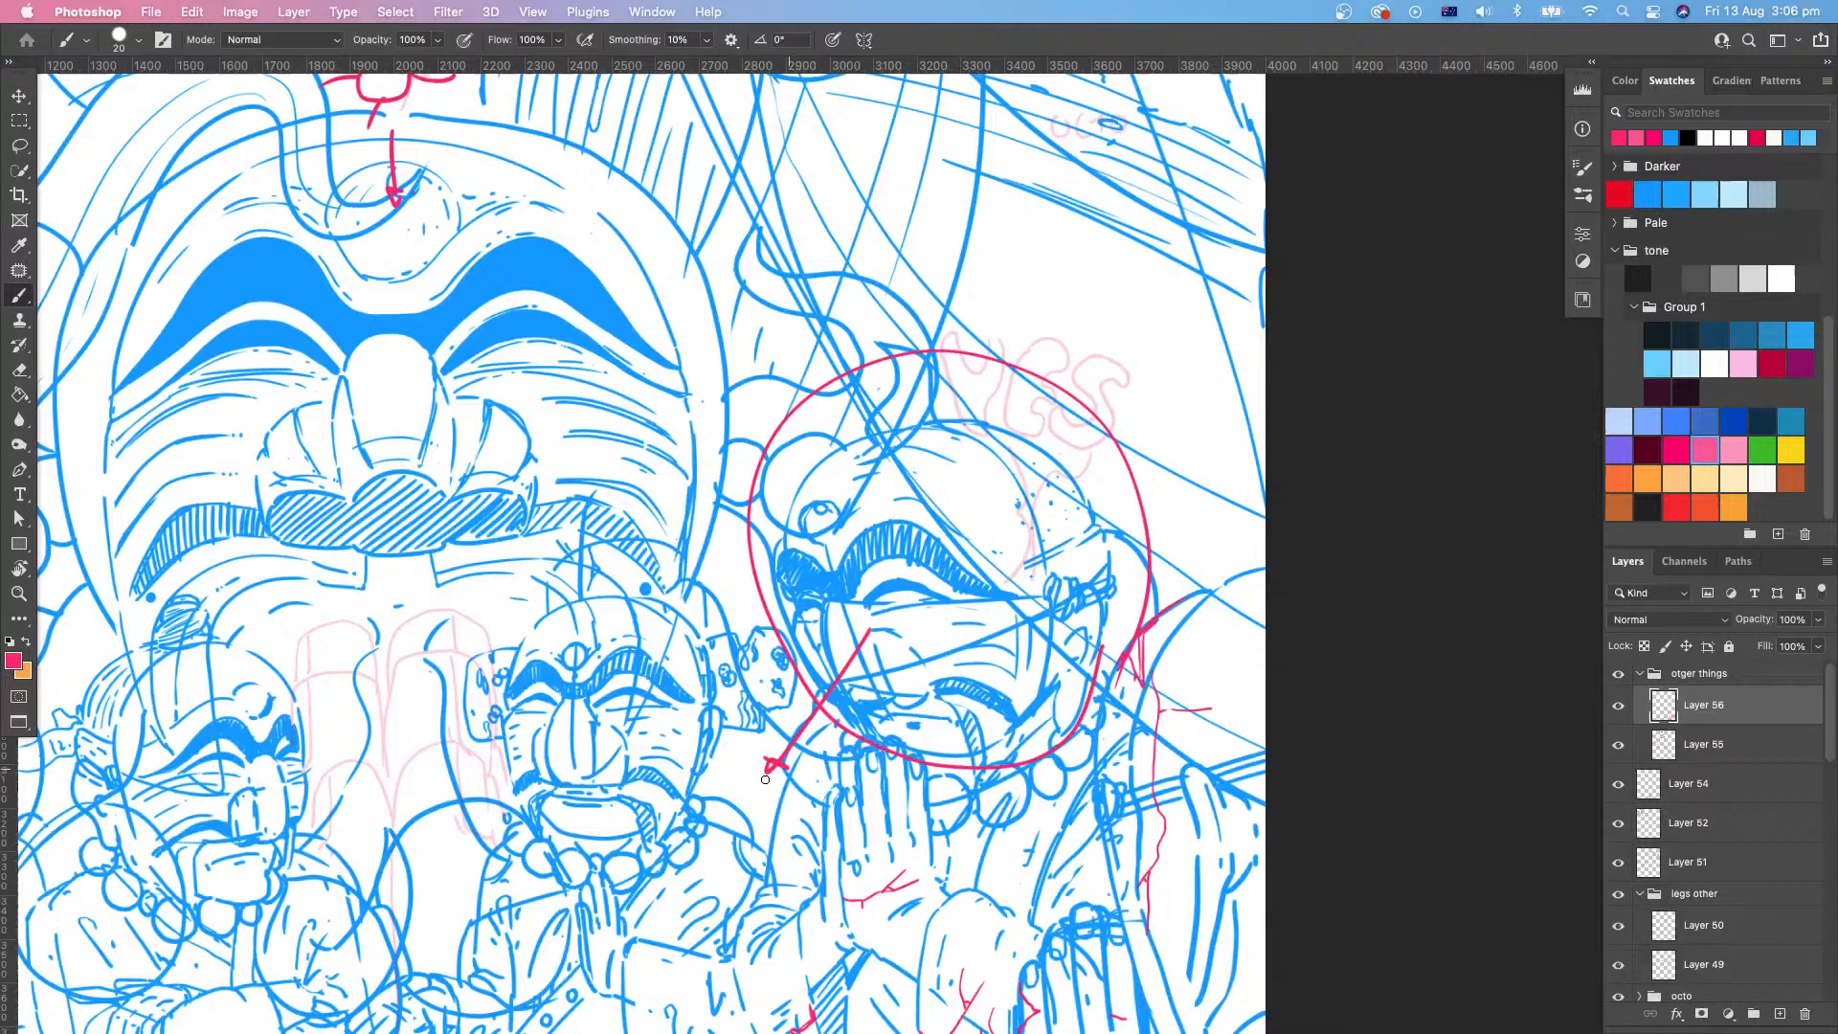
pyautogui.hscroll(-1, 957, 756)
pyautogui.scroll(1, 957, 757)
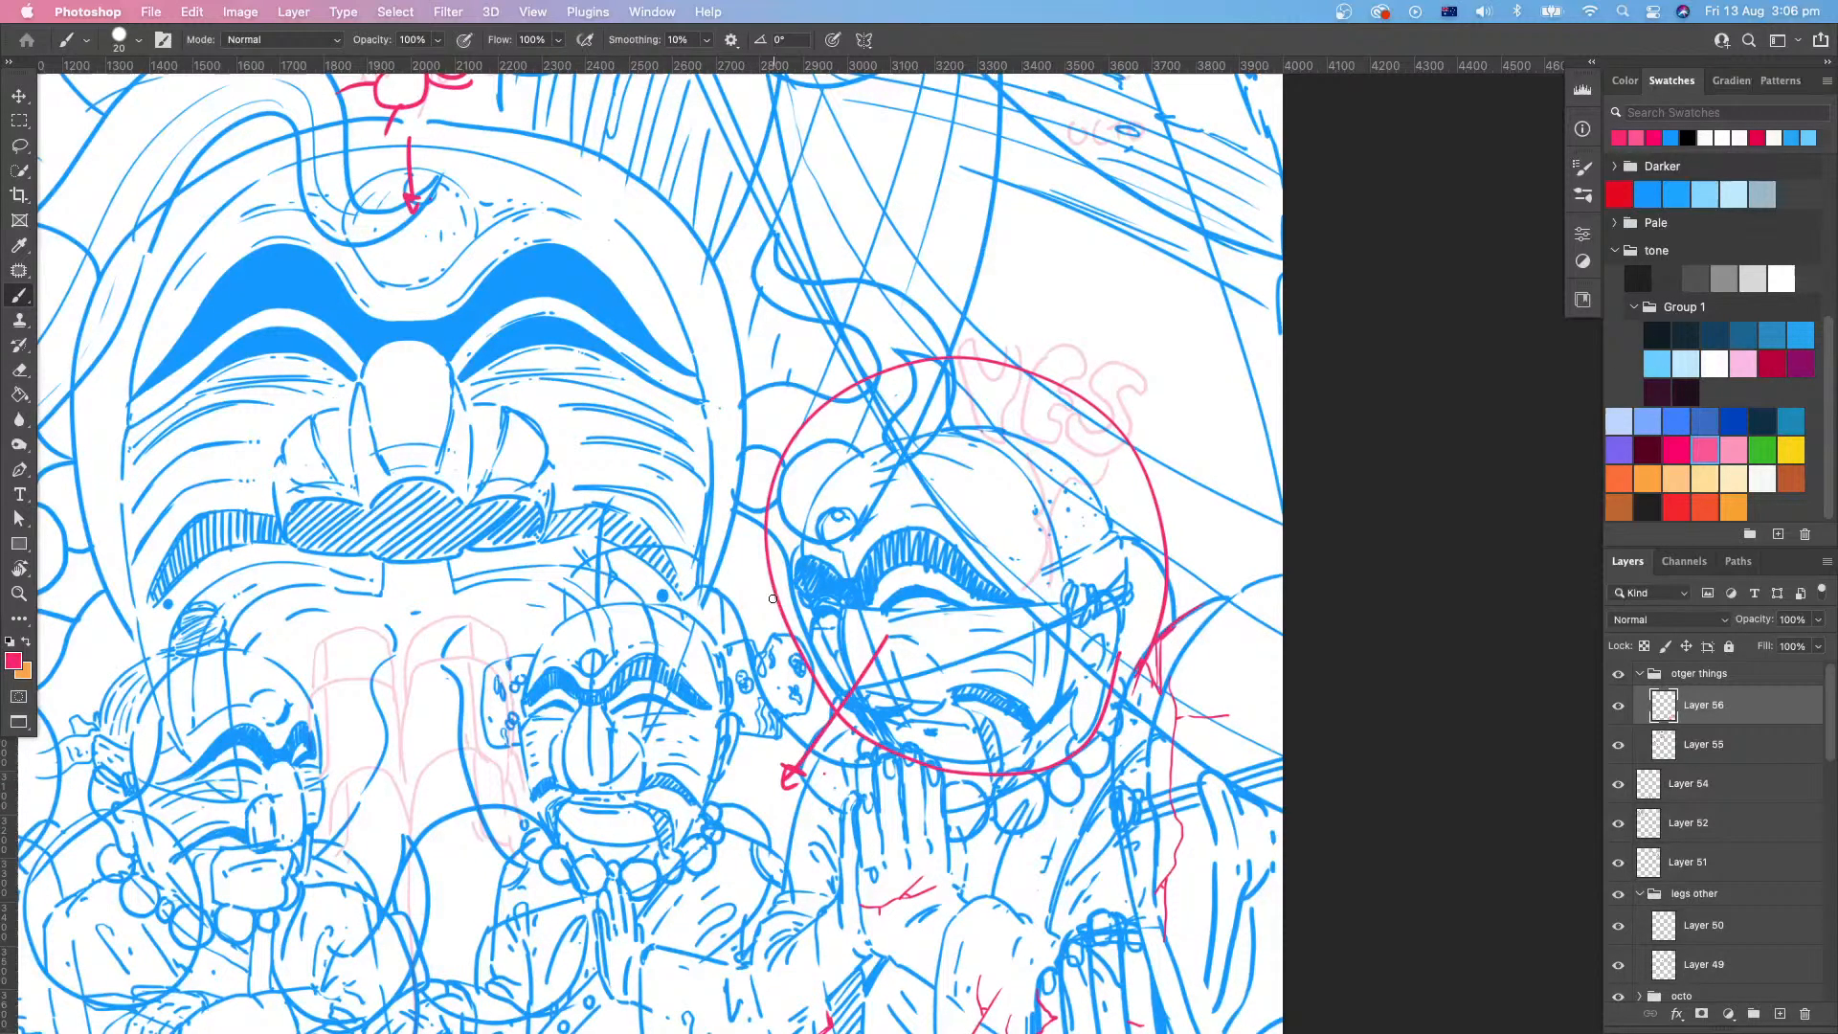
pyautogui.scroll(-2, 771, 670)
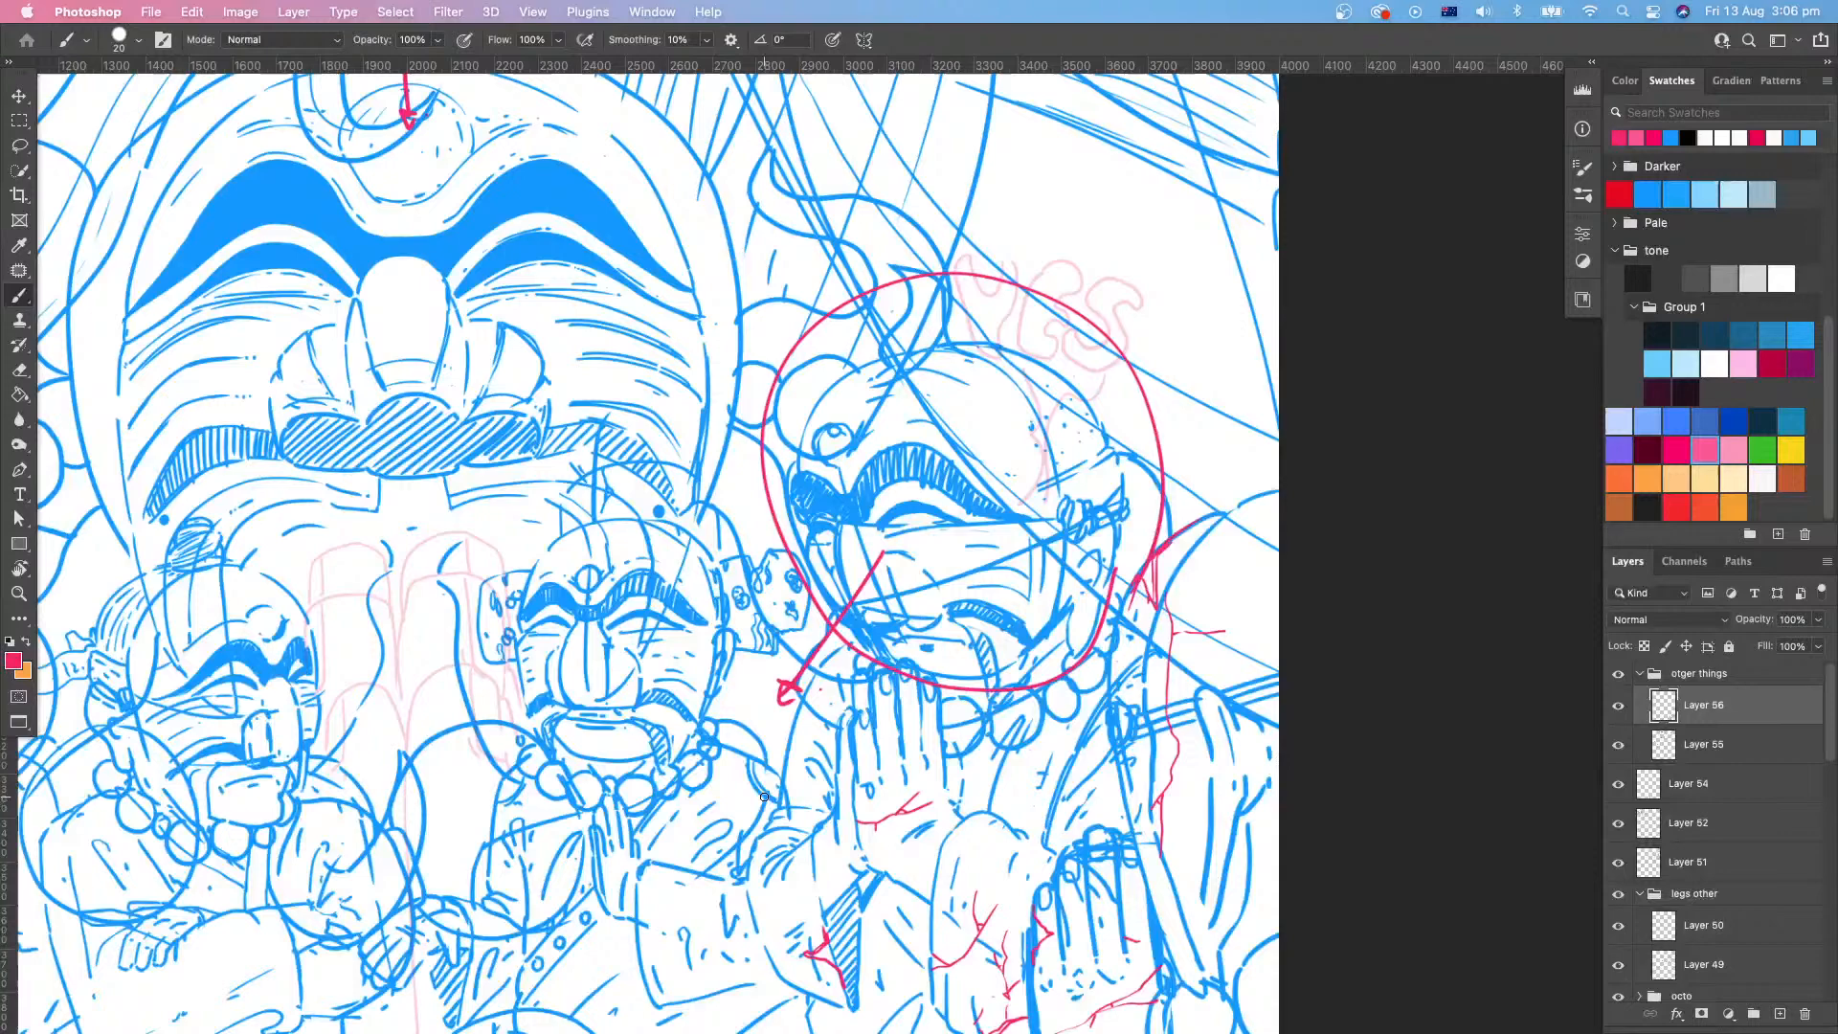
pyautogui.press('z')
pyautogui.hscroll(-3, 1224, 716)
pyautogui.scroll(-1, 1224, 716)
pyautogui.moveTo(1224, 716); pyautogui.dragTo(521, 738)
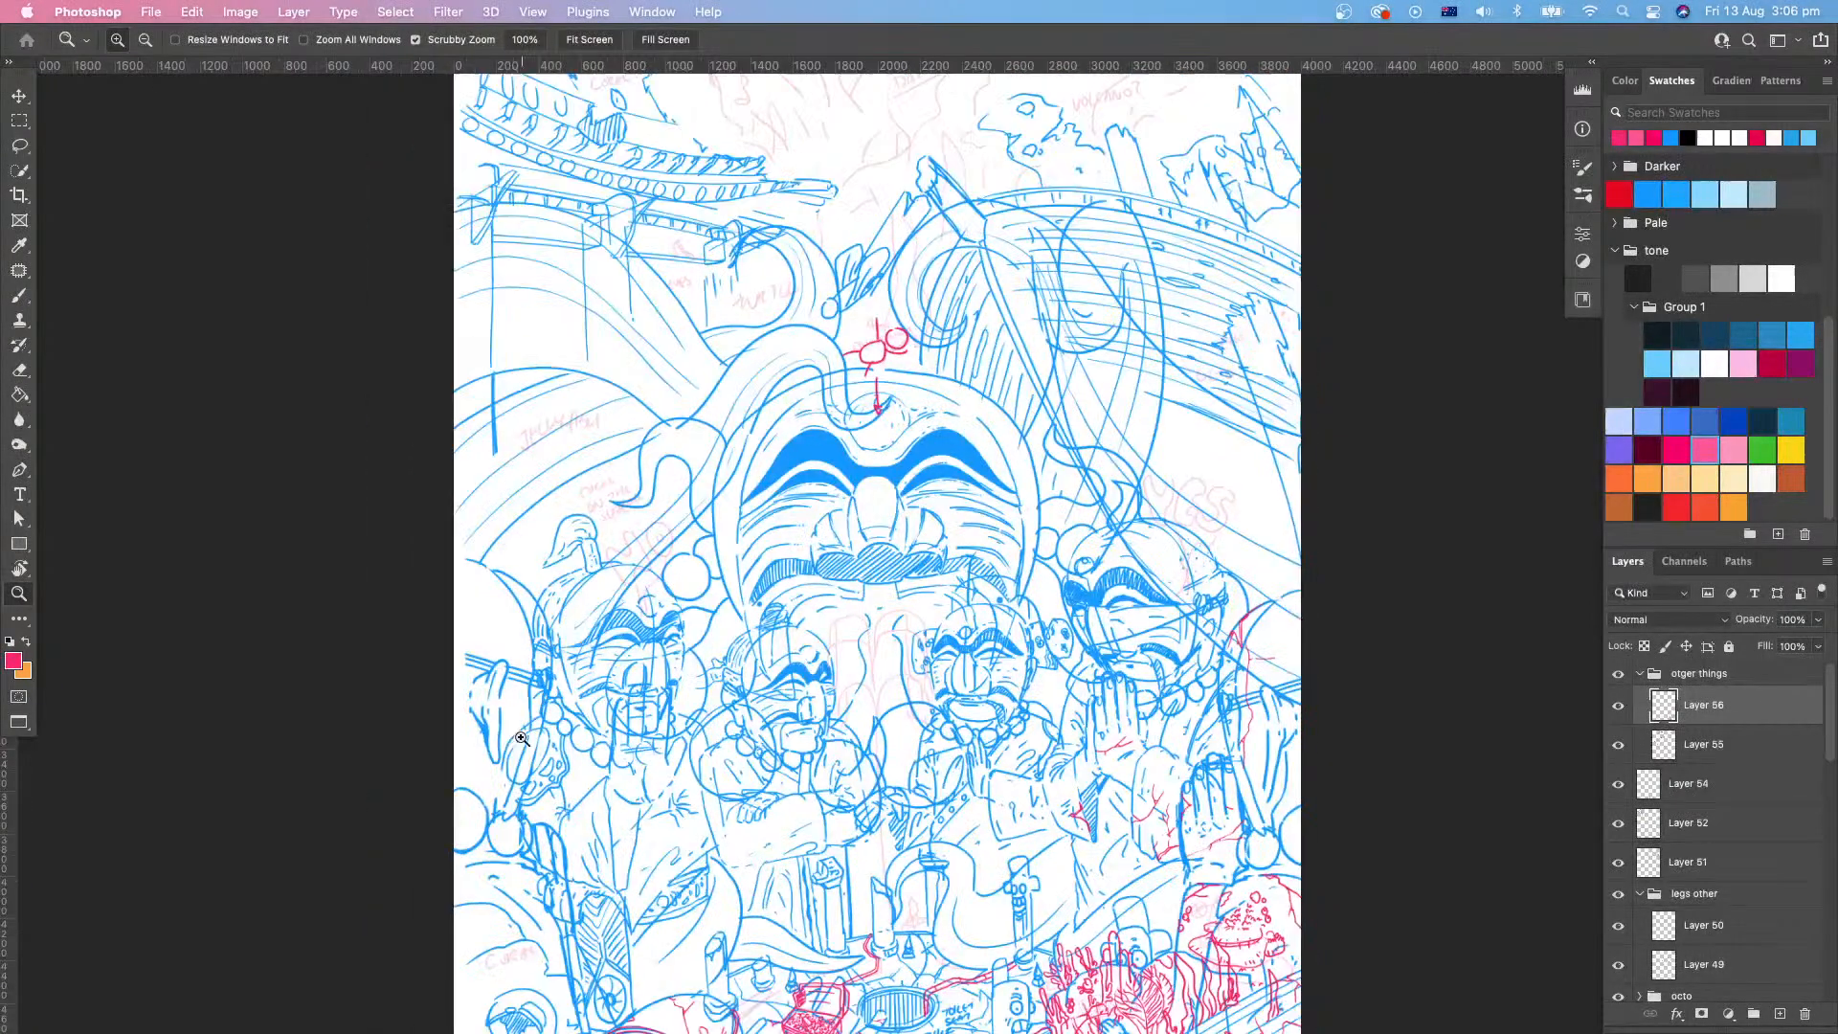
pyautogui.hscroll(2, 1078, 842)
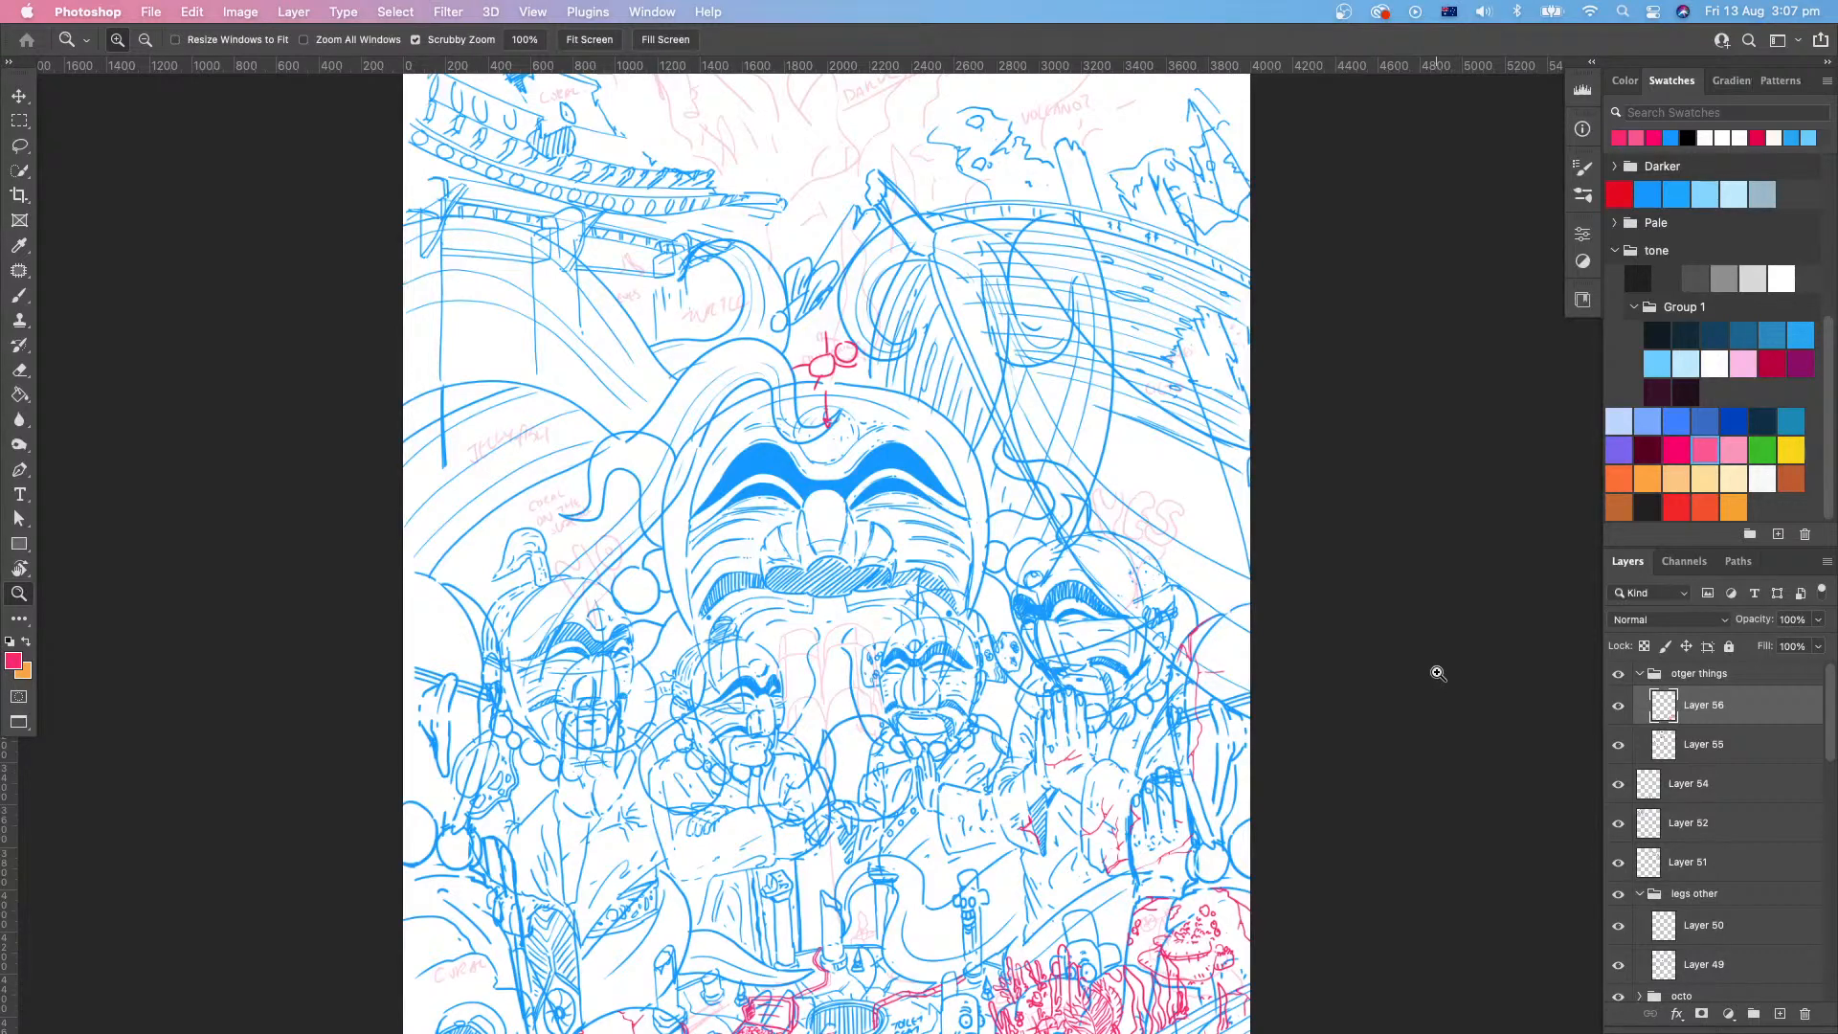
# Step: Draw tall pointed pink coral fronds at the base of the statue's robe above the foreground coral, undoing the unwanted strokes
pyautogui.click(1121, 819)
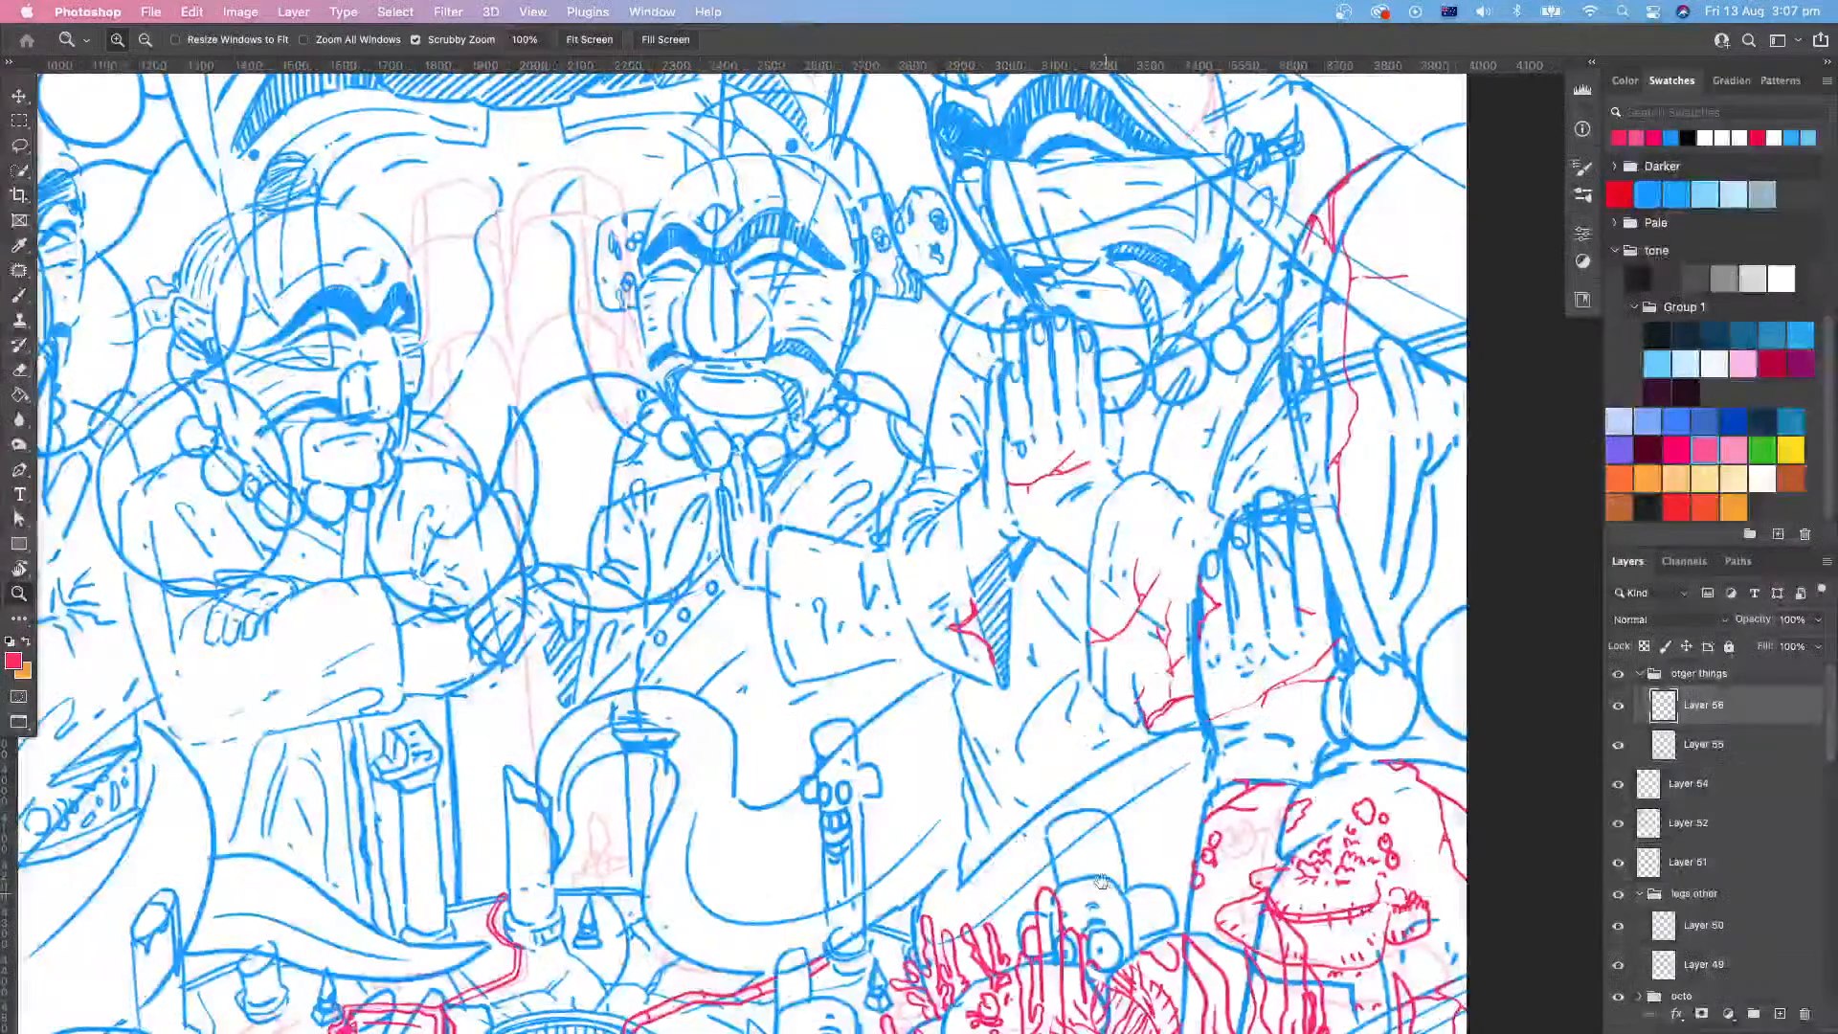
pyautogui.scroll(2, 1053, 871)
pyautogui.press('b')
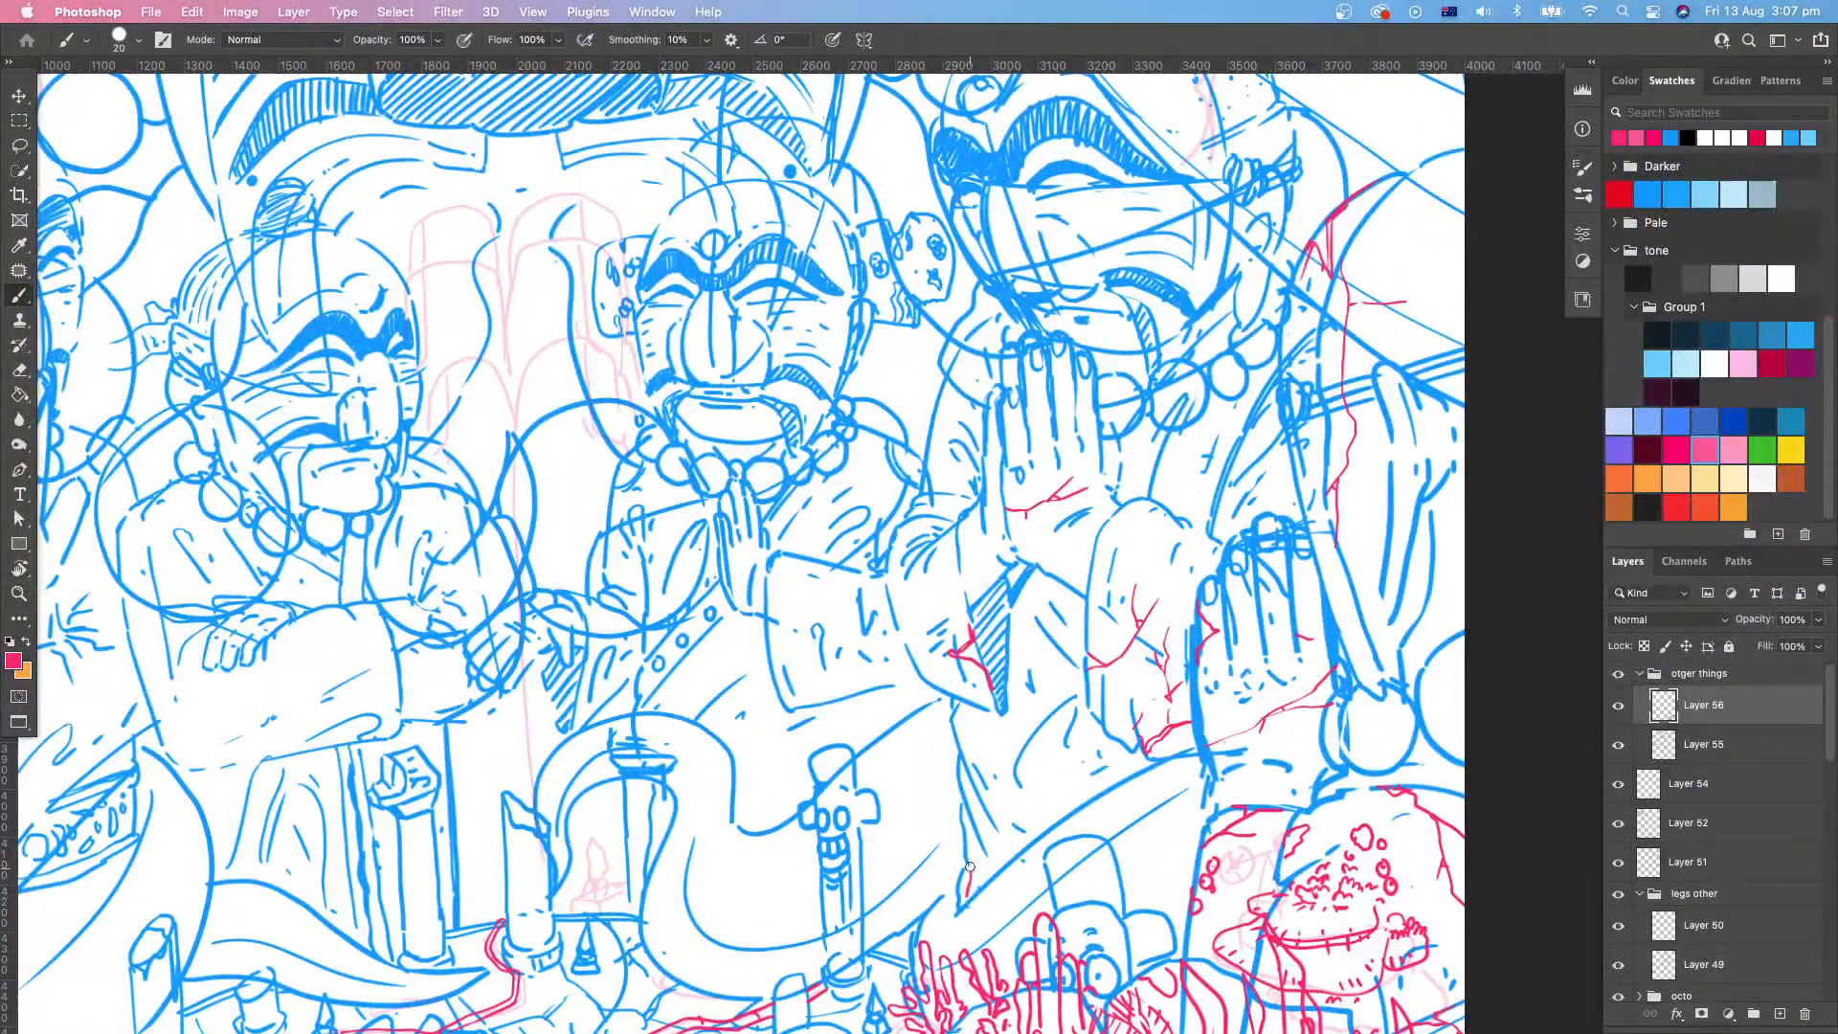
pyautogui.moveTo(970, 890)
pyautogui.mouseDown()
pyautogui.moveTo(958, 812)
pyautogui.moveTo(976, 890)
pyautogui.moveTo(992, 813)
pyautogui.moveTo(998, 845)
pyautogui.moveTo(858, 894)
pyautogui.mouseUp()
pyautogui.press('z')
pyautogui.moveTo(1049, 696)
pyautogui.mouseDown()
pyautogui.moveTo(978, 806)
pyautogui.moveTo(1122, 688)
pyautogui.moveTo(1172, 682)
pyautogui.moveTo(996, 790)
pyautogui.moveTo(976, 763)
pyautogui.moveTo(990, 793)
pyautogui.moveTo(967, 769)
pyautogui.moveTo(976, 800)
pyautogui.mouseUp()
pyautogui.press('b')
pyautogui.press('super+z')
pyautogui.press('super+z')
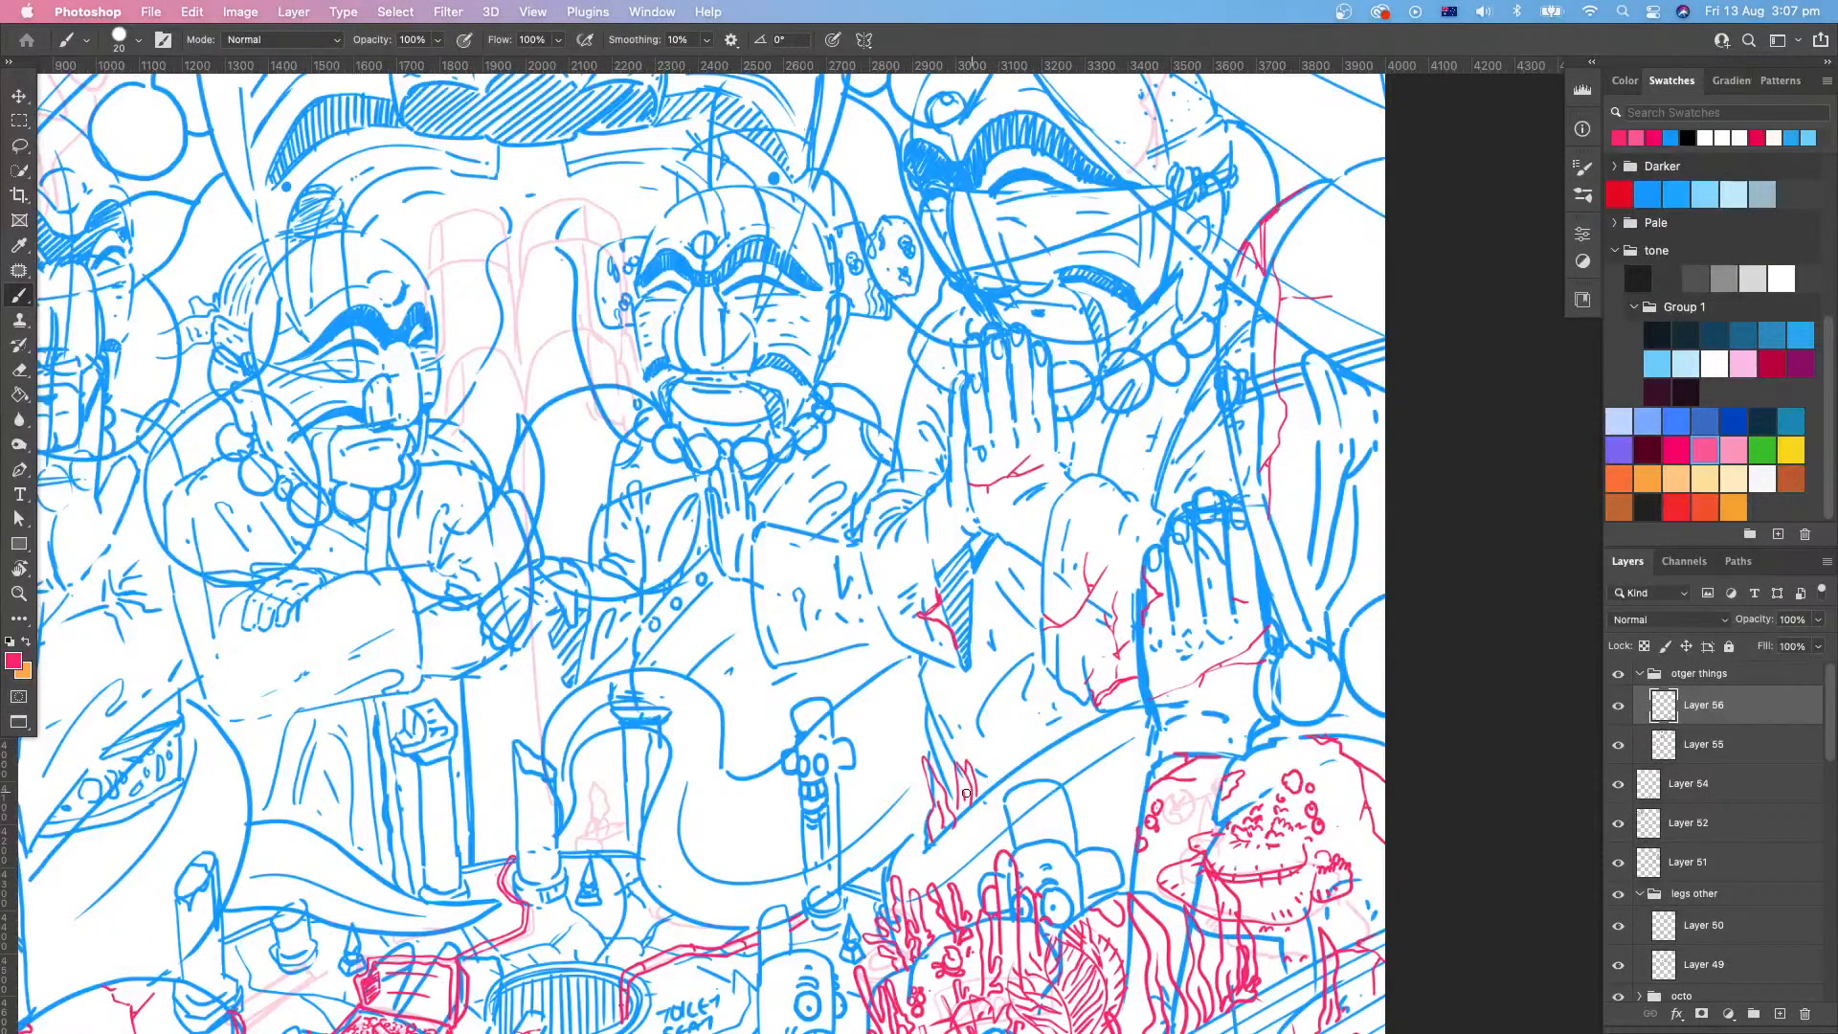
# Step: Extend the pink coral at the robe's base with further fronds along the sloping edge
pyautogui.scroll(3, 951, 780)
pyautogui.hscroll(4, 952, 780)
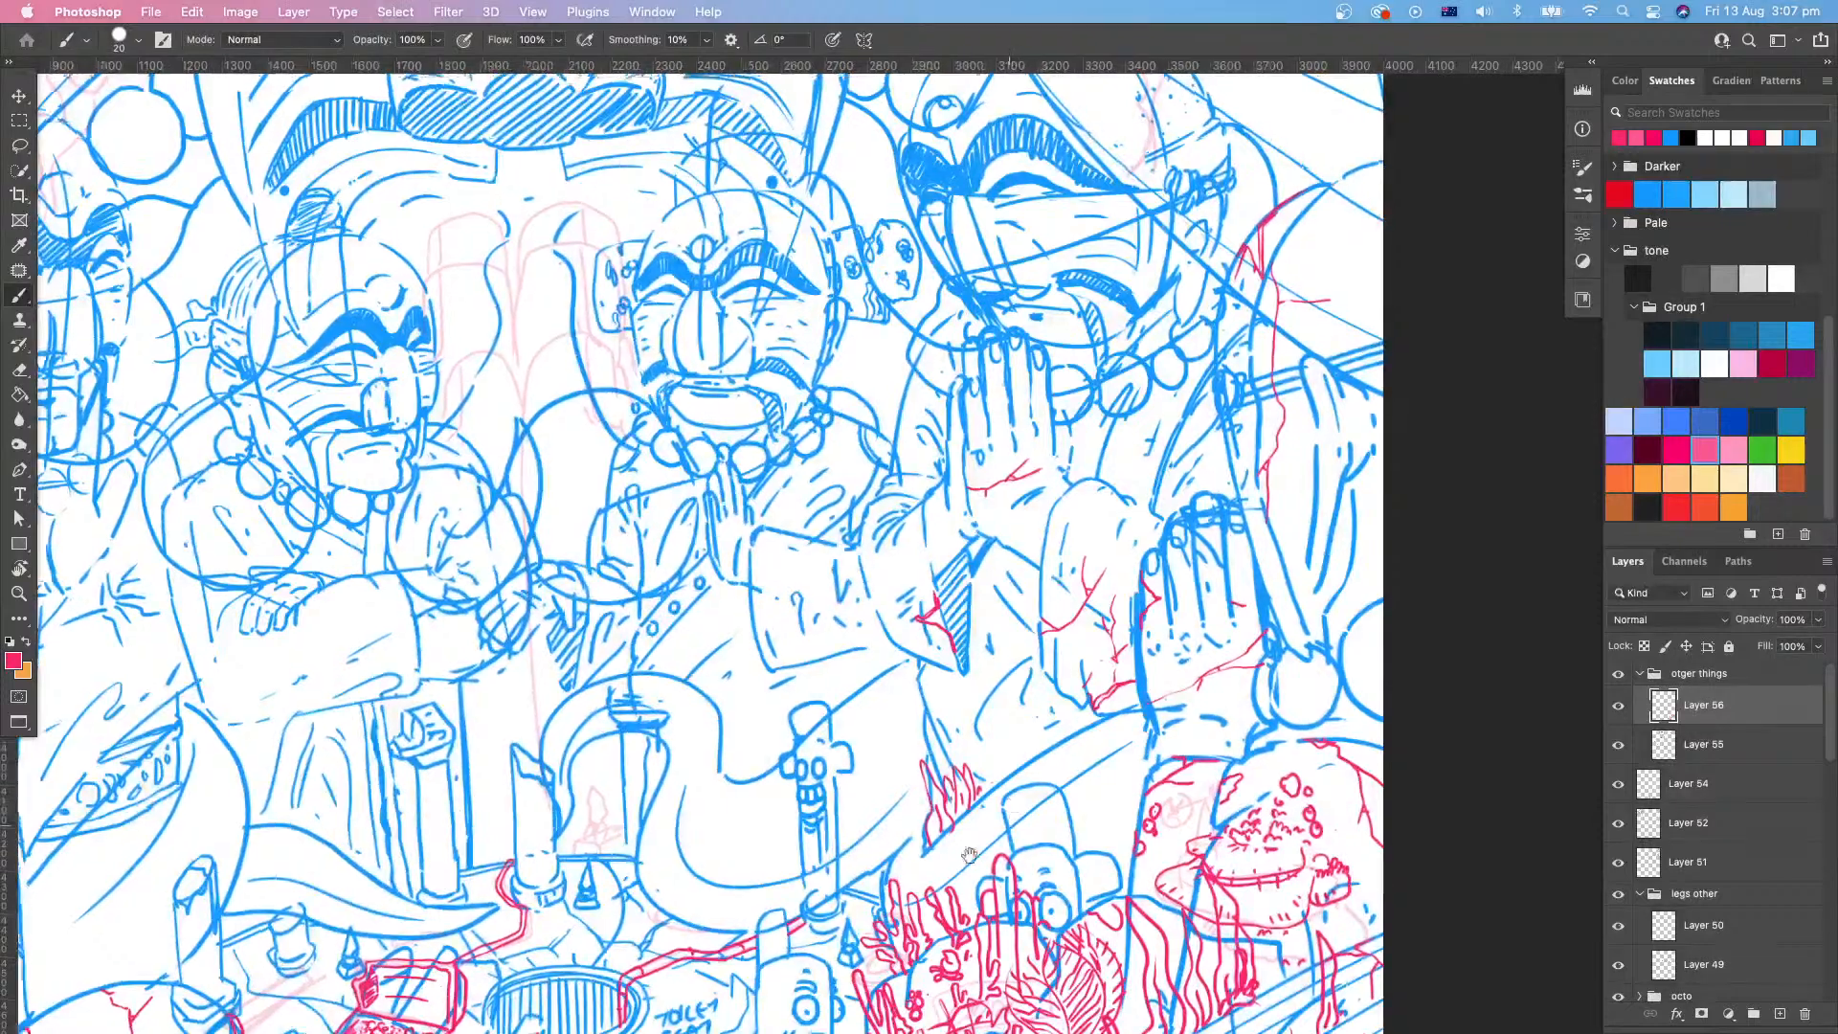
pyautogui.moveTo(926, 826)
pyautogui.mouseDown()
pyautogui.moveTo(924, 766)
pyautogui.moveTo(929, 812)
pyautogui.moveTo(948, 797)
pyautogui.mouseUp()
pyautogui.moveTo(1161, 752)
pyautogui.mouseDown()
pyautogui.moveTo(1254, 724)
pyautogui.moveTo(1019, 763)
pyautogui.mouseUp()
# Step: Draw pink lines around the large beads beside the raised hand near the canvas edge, undoing the unwanted strokes
pyautogui.press('z')
pyautogui.moveTo(1344, 791)
pyautogui.mouseDown()
pyautogui.moveTo(1269, 768)
pyautogui.moveTo(1136, 771)
pyautogui.moveTo(1225, 737)
pyautogui.mouseUp()
pyautogui.moveTo(1068, 670)
pyautogui.mouseDown()
pyautogui.moveTo(1042, 769)
pyautogui.moveTo(1005, 814)
pyautogui.mouseUp()
pyautogui.press('b')
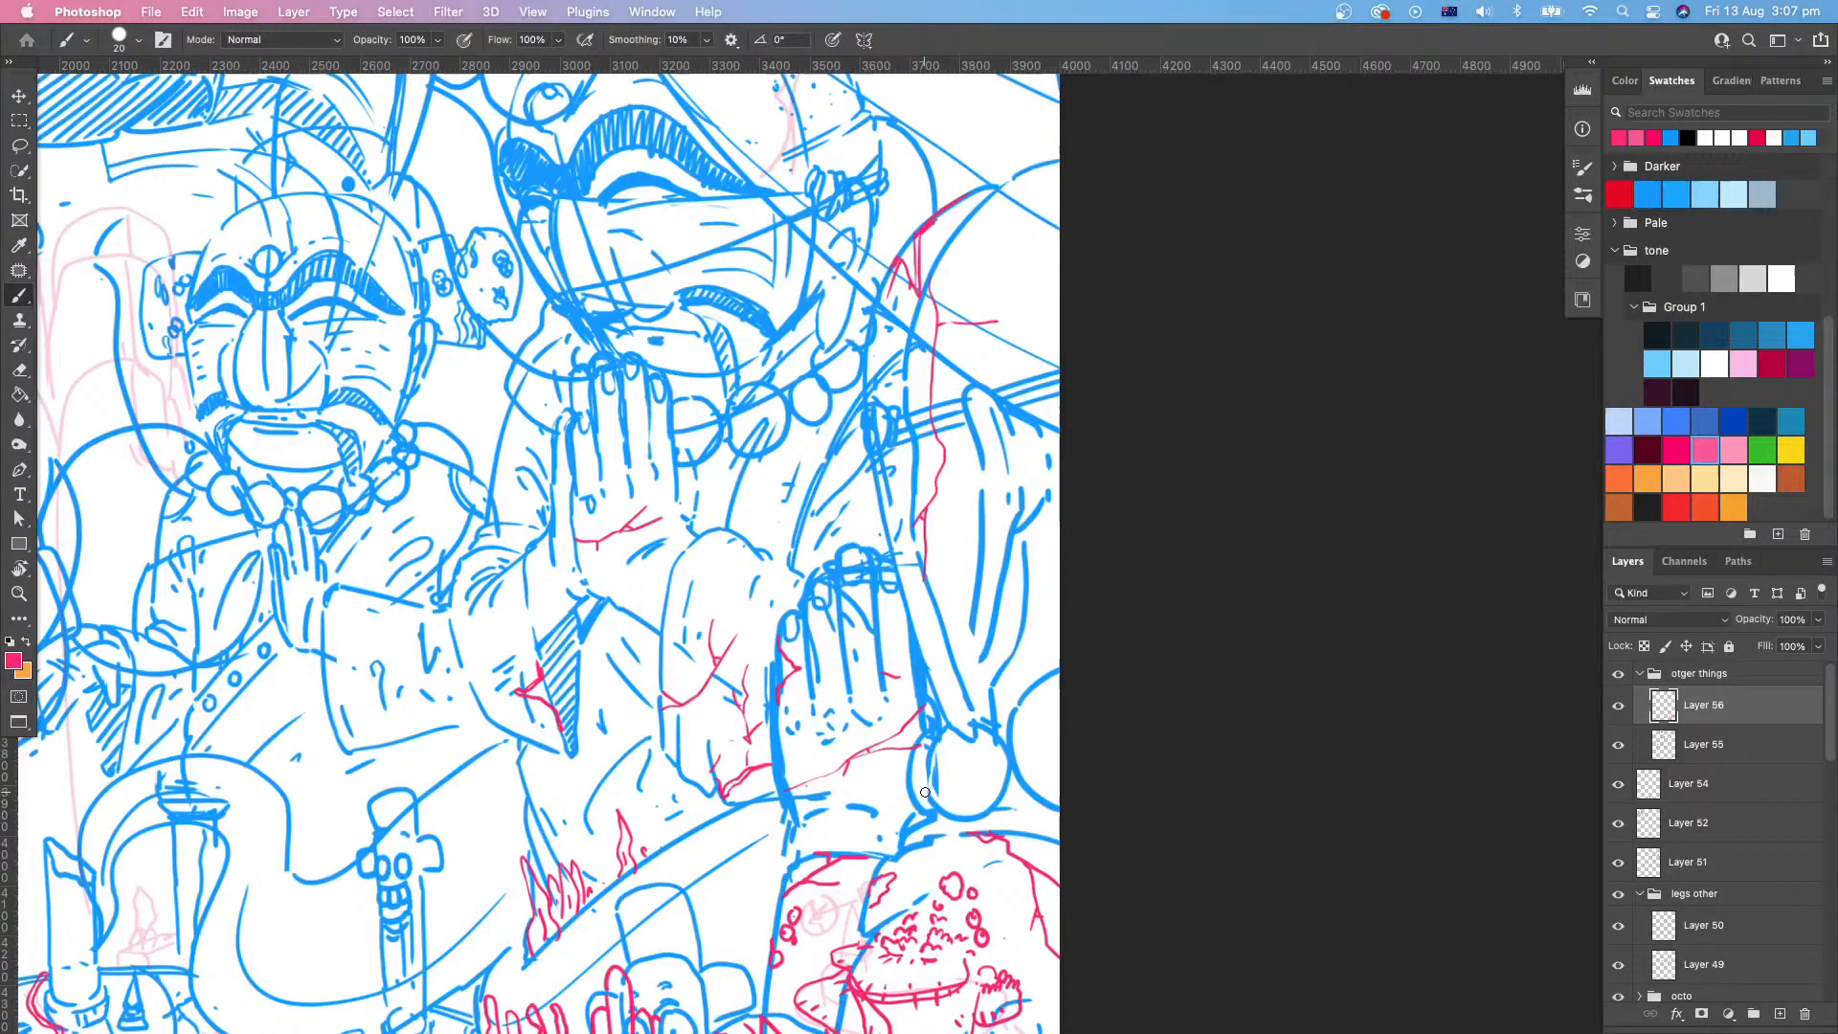
pyautogui.moveTo(925, 794); pyautogui.dragTo(1005, 746)
pyautogui.moveTo(981, 768)
pyautogui.mouseDown()
pyautogui.moveTo(984, 848)
pyautogui.moveTo(971, 803)
pyautogui.moveTo(948, 814)
pyautogui.moveTo(996, 846)
pyautogui.moveTo(968, 841)
pyautogui.moveTo(1085, 802)
pyautogui.moveTo(1008, 838)
pyautogui.mouseUp()
pyautogui.press('super+z')
pyautogui.press('super+z')
pyautogui.press('super+z')
pyautogui.moveTo(946, 967)
pyautogui.mouseDown()
pyautogui.moveTo(1096, 750)
pyautogui.moveTo(1072, 798)
pyautogui.mouseUp()
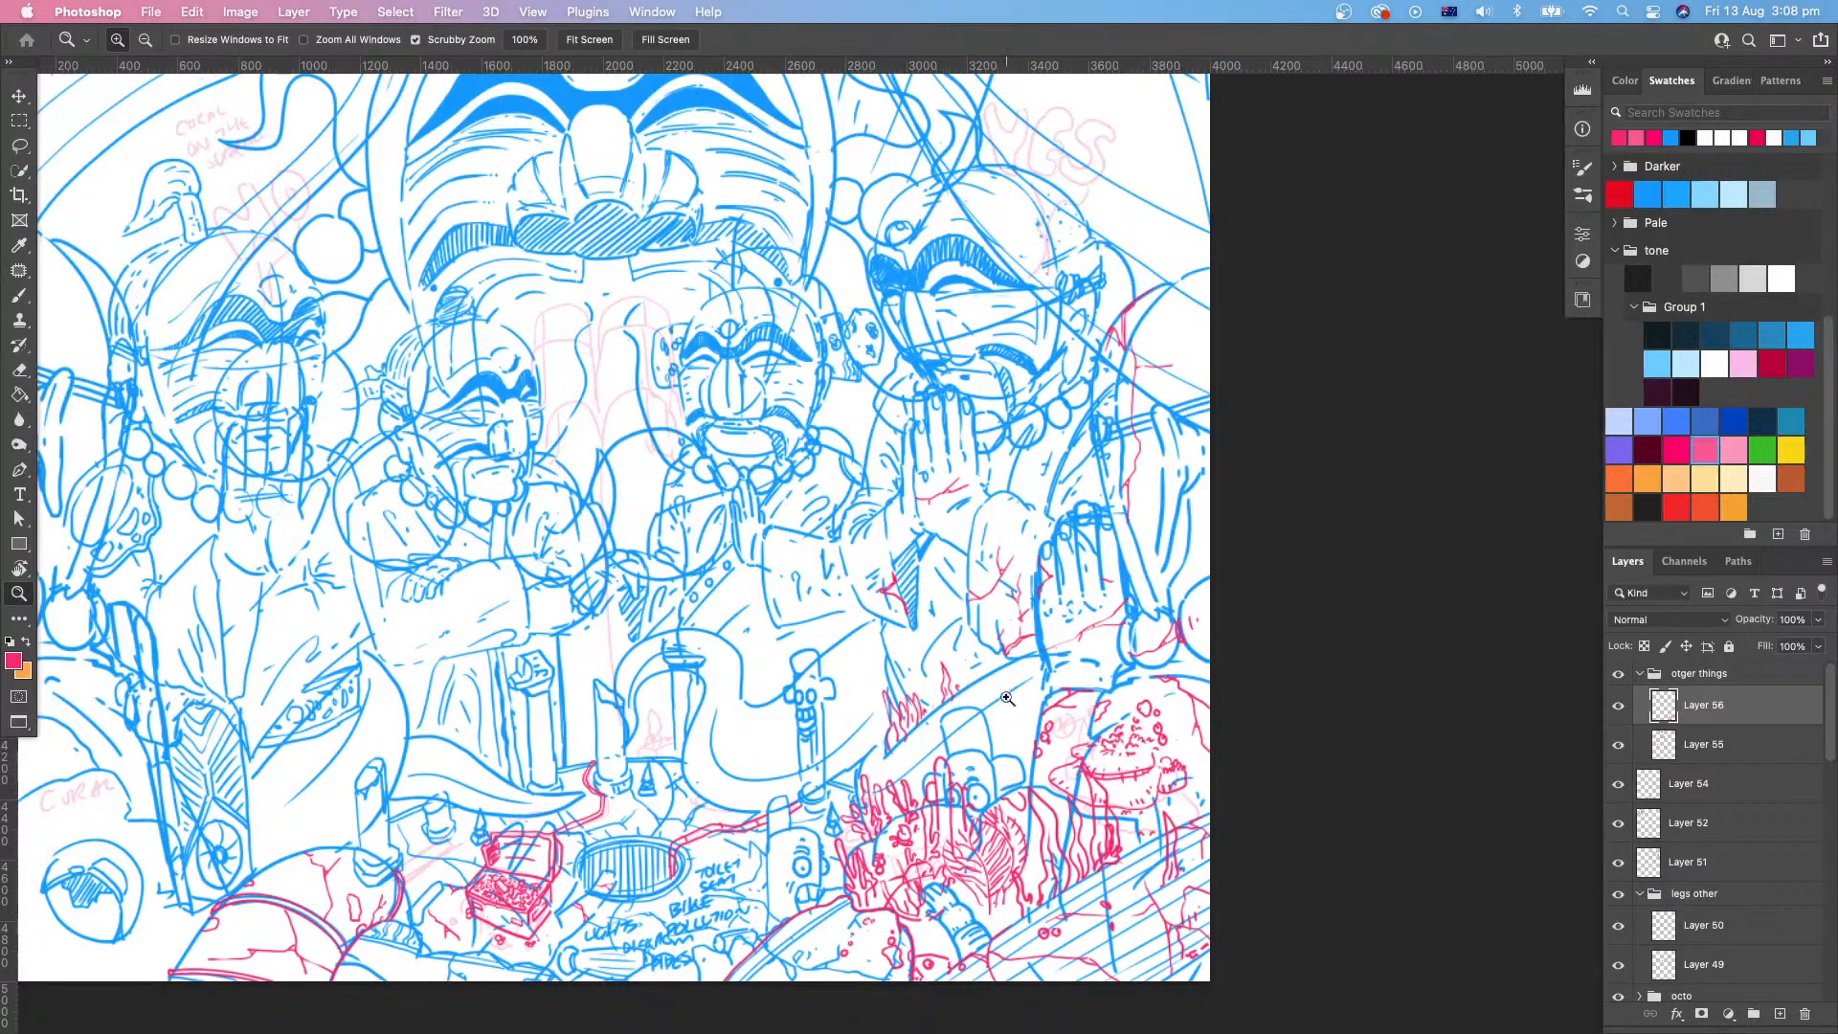
# Step: Sketch a cluster of pink coral behind the round drain grate, beside the base of the broken pillar
pyautogui.moveTo(1006, 697); pyautogui.dragTo(1044, 1013)
pyautogui.moveTo(1044, 1013)
pyautogui.mouseDown()
pyautogui.moveTo(1022, 794)
pyautogui.moveTo(899, 549)
pyautogui.mouseUp()
pyautogui.press('b')
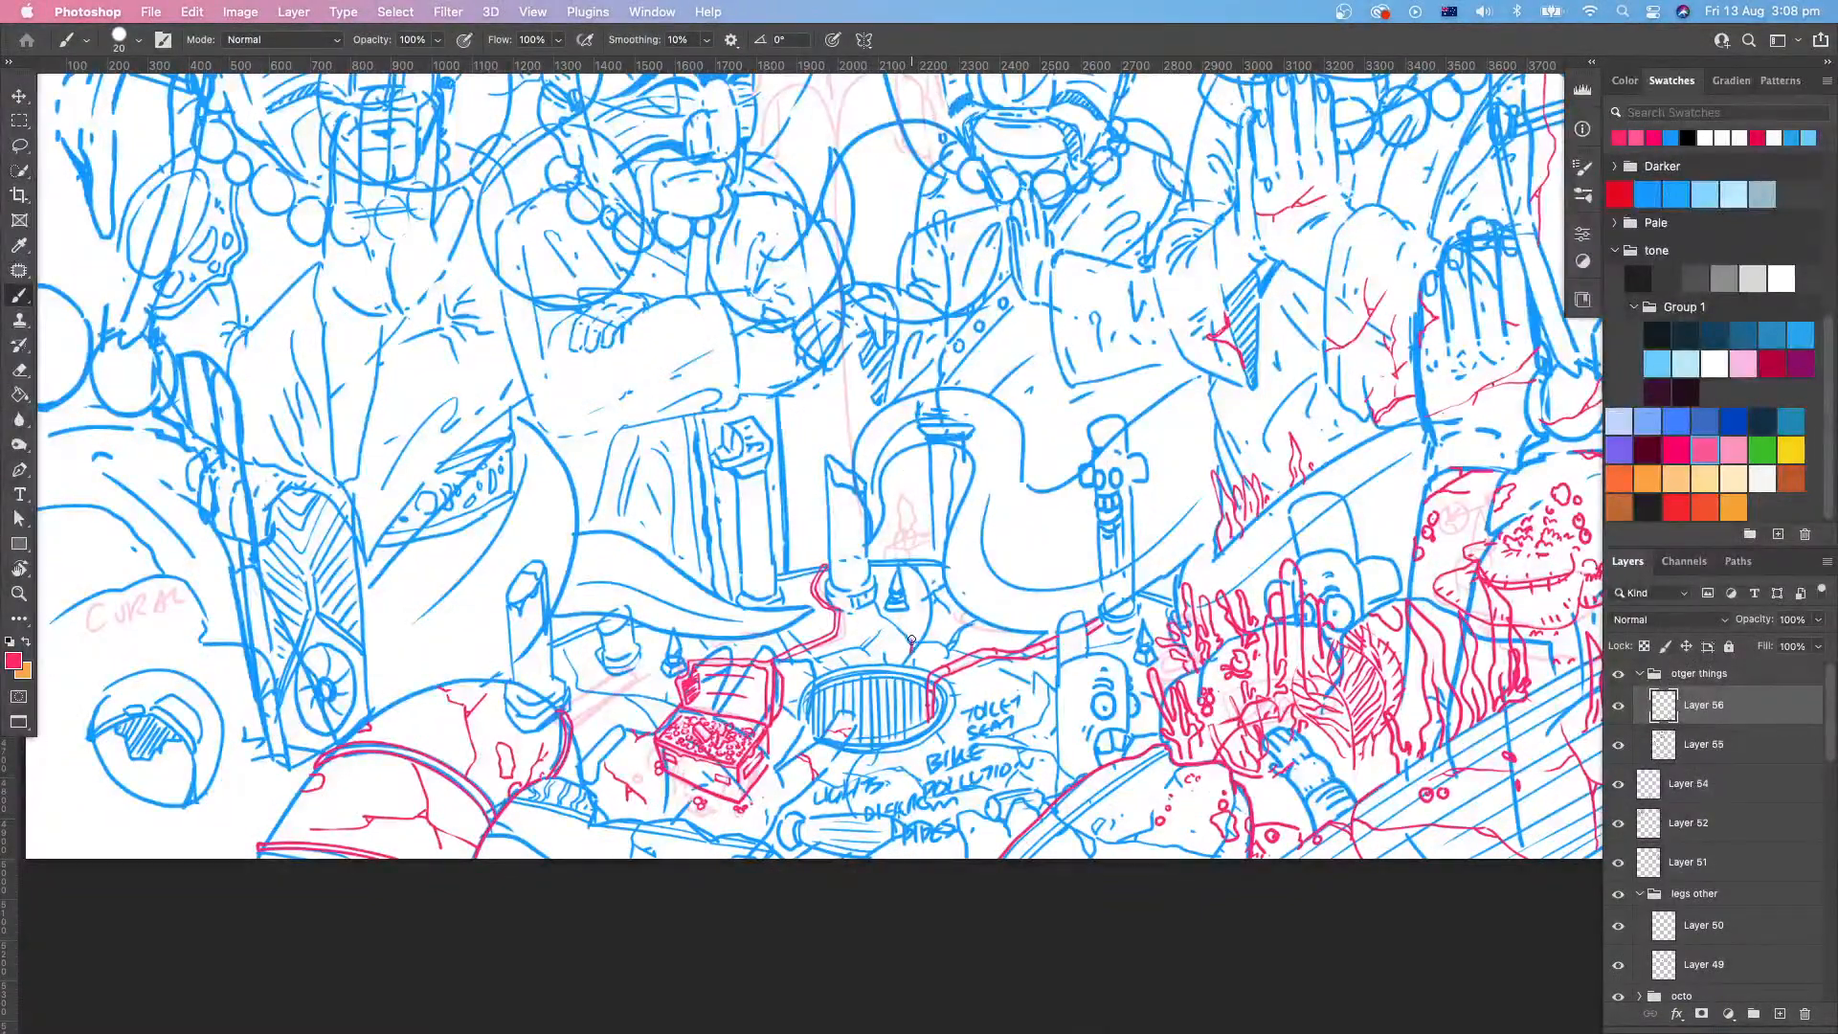
pyautogui.moveTo(911, 640)
pyautogui.mouseDown()
pyautogui.moveTo(855, 697)
pyautogui.moveTo(862, 635)
pyautogui.moveTo(906, 607)
pyautogui.mouseUp()
pyautogui.press('z')
pyautogui.press('b')
pyautogui.moveTo(763, 757)
pyautogui.mouseDown()
pyautogui.moveTo(781, 794)
pyautogui.moveTo(798, 785)
pyautogui.moveTo(790, 800)
pyautogui.moveTo(789, 761)
pyautogui.moveTo(802, 774)
pyautogui.moveTo(800, 818)
pyautogui.moveTo(810, 791)
pyautogui.moveTo(821, 808)
pyautogui.moveTo(786, 816)
pyautogui.moveTo(816, 781)
pyautogui.mouseUp()
pyautogui.moveTo(821, 754)
pyautogui.mouseDown()
pyautogui.moveTo(828, 800)
pyautogui.moveTo(830, 767)
pyautogui.moveTo(797, 754)
pyautogui.moveTo(824, 783)
pyautogui.moveTo(765, 814)
pyautogui.moveTo(779, 771)
pyautogui.moveTo(849, 808)
pyautogui.moveTo(768, 822)
pyautogui.moveTo(1025, 625)
pyautogui.moveTo(1021, 589)
pyautogui.moveTo(1075, 741)
pyautogui.moveTo(986, 809)
pyautogui.moveTo(1001, 605)
pyautogui.mouseUp()
pyautogui.hotkey('ctrl', 'z')
pyautogui.hotkey('ctrl', 'z')
pyautogui.press('super+z')
pyautogui.press('super+z')
# Step: Add pink coral strands at the end of the pipe and along the lower rim of the drain grate
pyautogui.scroll(3, 974, 571)
pyautogui.hscroll(4, 974, 572)
pyautogui.moveTo(1159, 786)
pyautogui.mouseDown()
pyautogui.moveTo(1105, 795)
pyautogui.moveTo(734, 731)
pyautogui.moveTo(1128, 787)
pyautogui.moveTo(1053, 804)
pyautogui.moveTo(1097, 814)
pyautogui.moveTo(1062, 799)
pyautogui.mouseUp()
pyautogui.moveTo(1059, 754); pyautogui.dragTo(1073, 800)
pyautogui.moveTo(923, 838); pyautogui.dragTo(919, 799)
pyautogui.moveTo(924, 802); pyautogui.dragTo(936, 825)
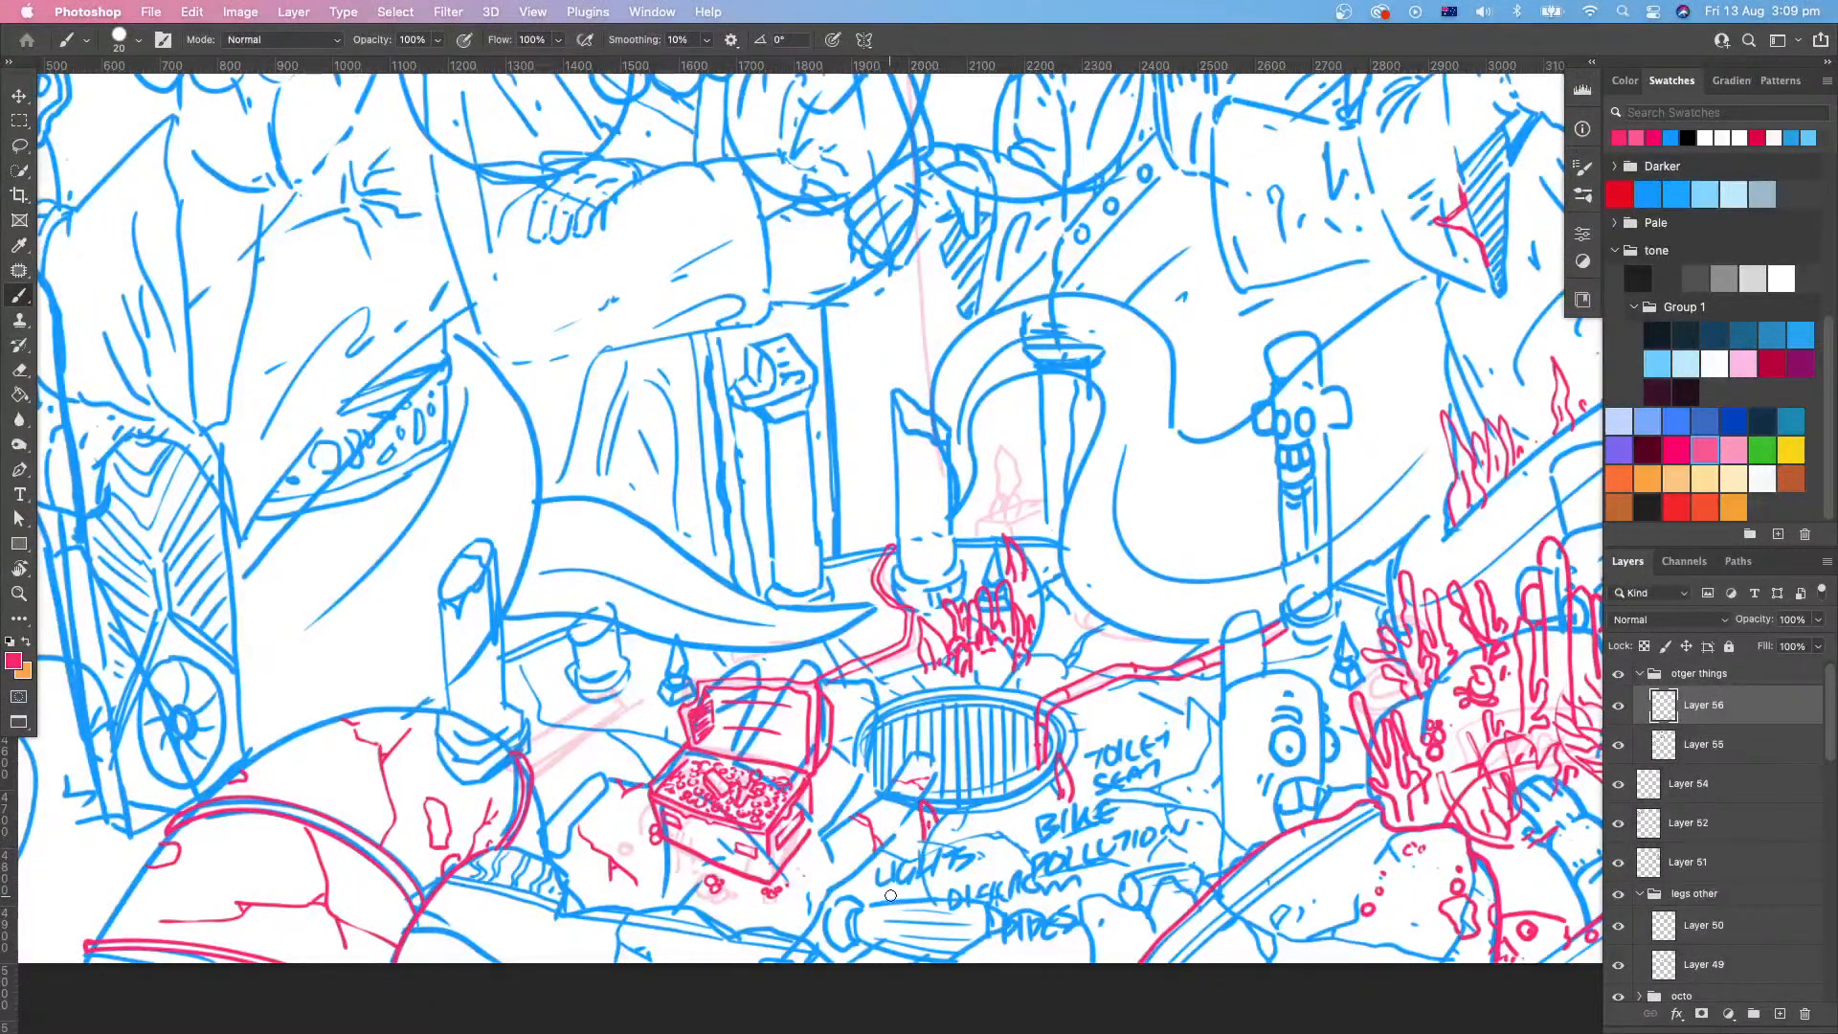
# Step: Sketch pink coral growing over the foreground pipe beneath the handwritten notes
pyautogui.moveTo(892, 897)
pyautogui.mouseDown()
pyautogui.moveTo(980, 807)
pyautogui.moveTo(1015, 808)
pyautogui.mouseUp()
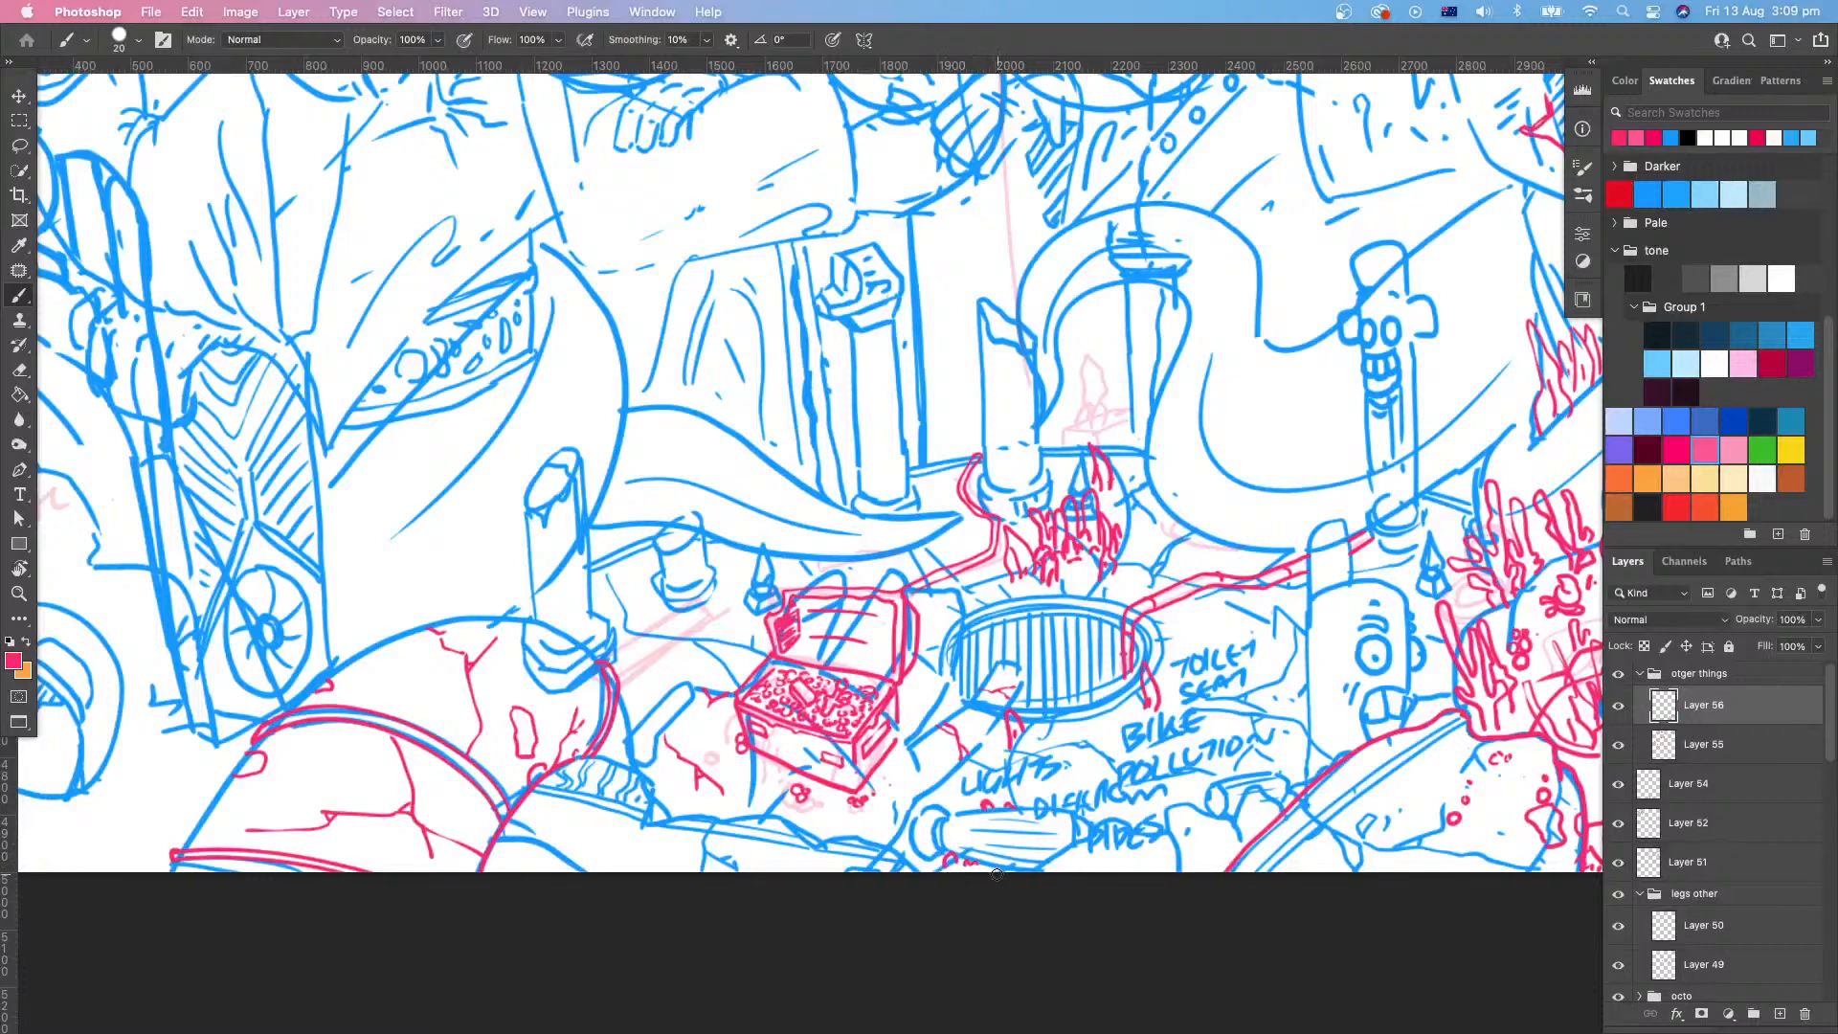
pyautogui.moveTo(997, 875)
pyautogui.mouseDown()
pyautogui.moveTo(1017, 817)
pyautogui.moveTo(1026, 865)
pyautogui.moveTo(1034, 817)
pyautogui.mouseUp()
pyautogui.hscroll(5, 1074, 859)
pyautogui.scroll(2, 1074, 859)
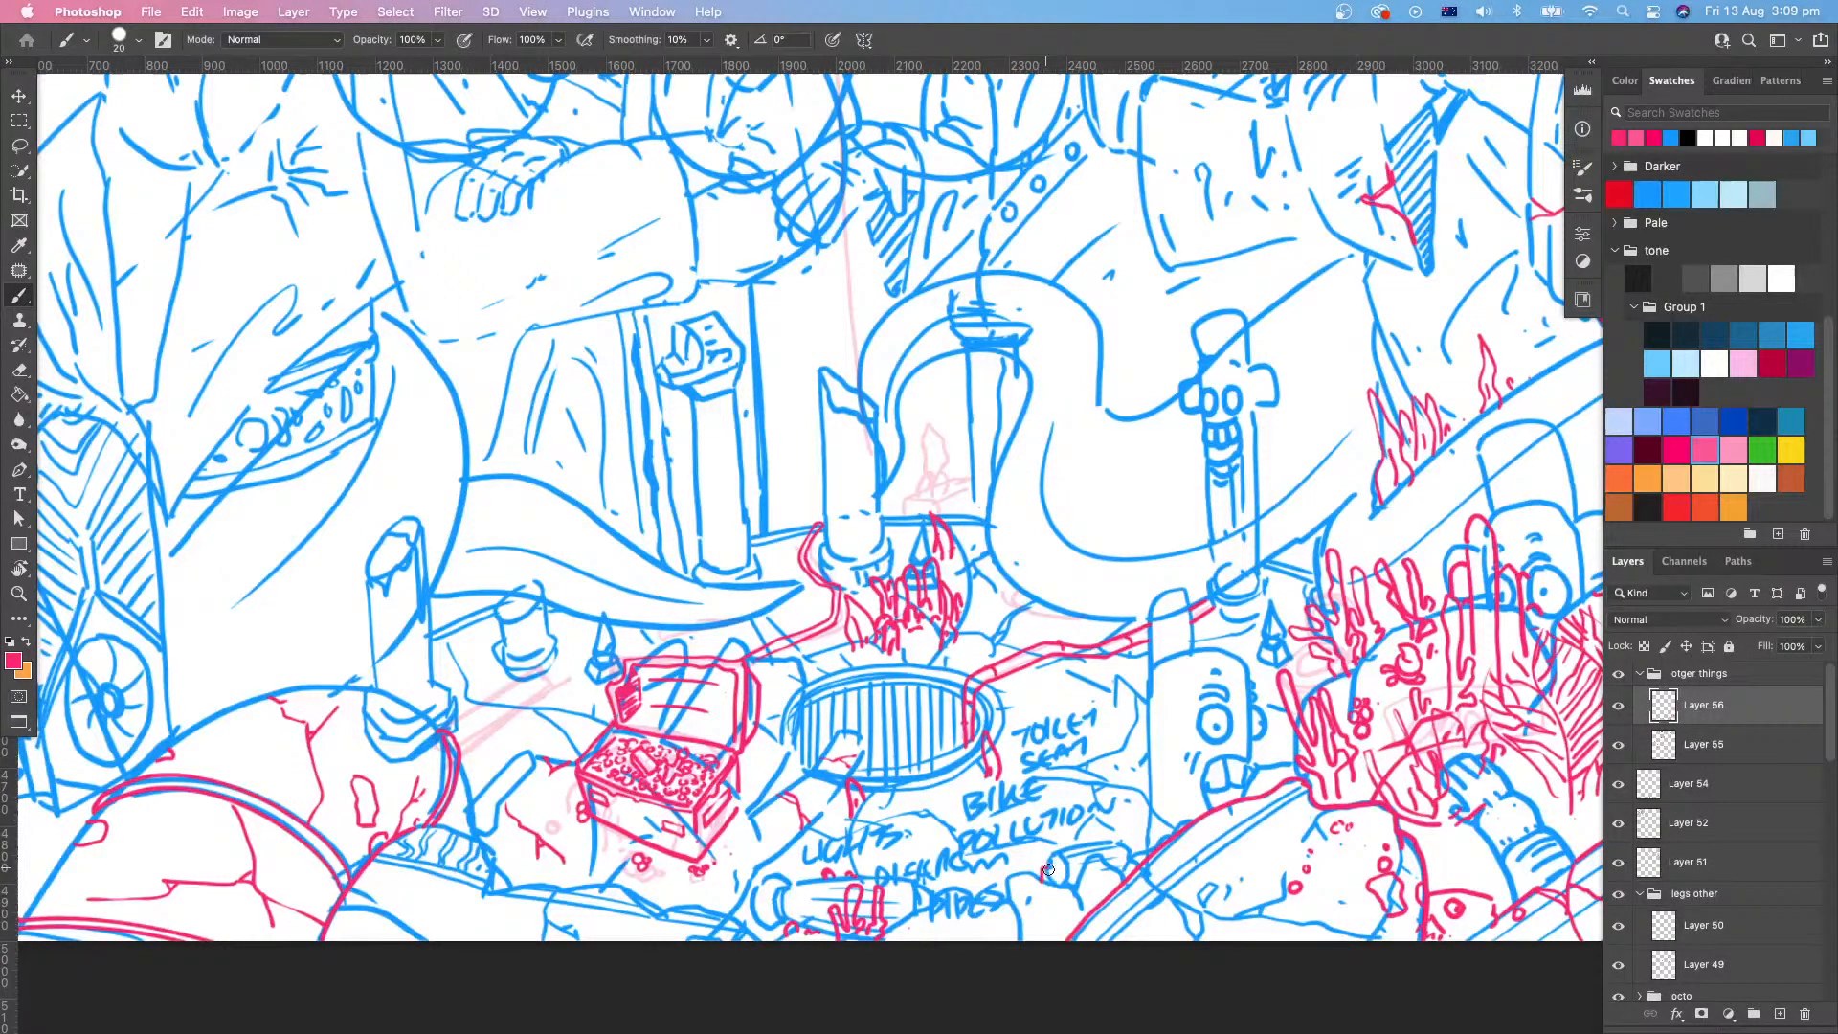
# Step: Draw wavy pink coral fronds on the debris between the handwritten notes and the foreground tentacle
pyautogui.scroll(-3, 1047, 869)
pyautogui.hscroll(-1, 1047, 869)
pyautogui.moveTo(1082, 743); pyautogui.dragTo(1072, 826)
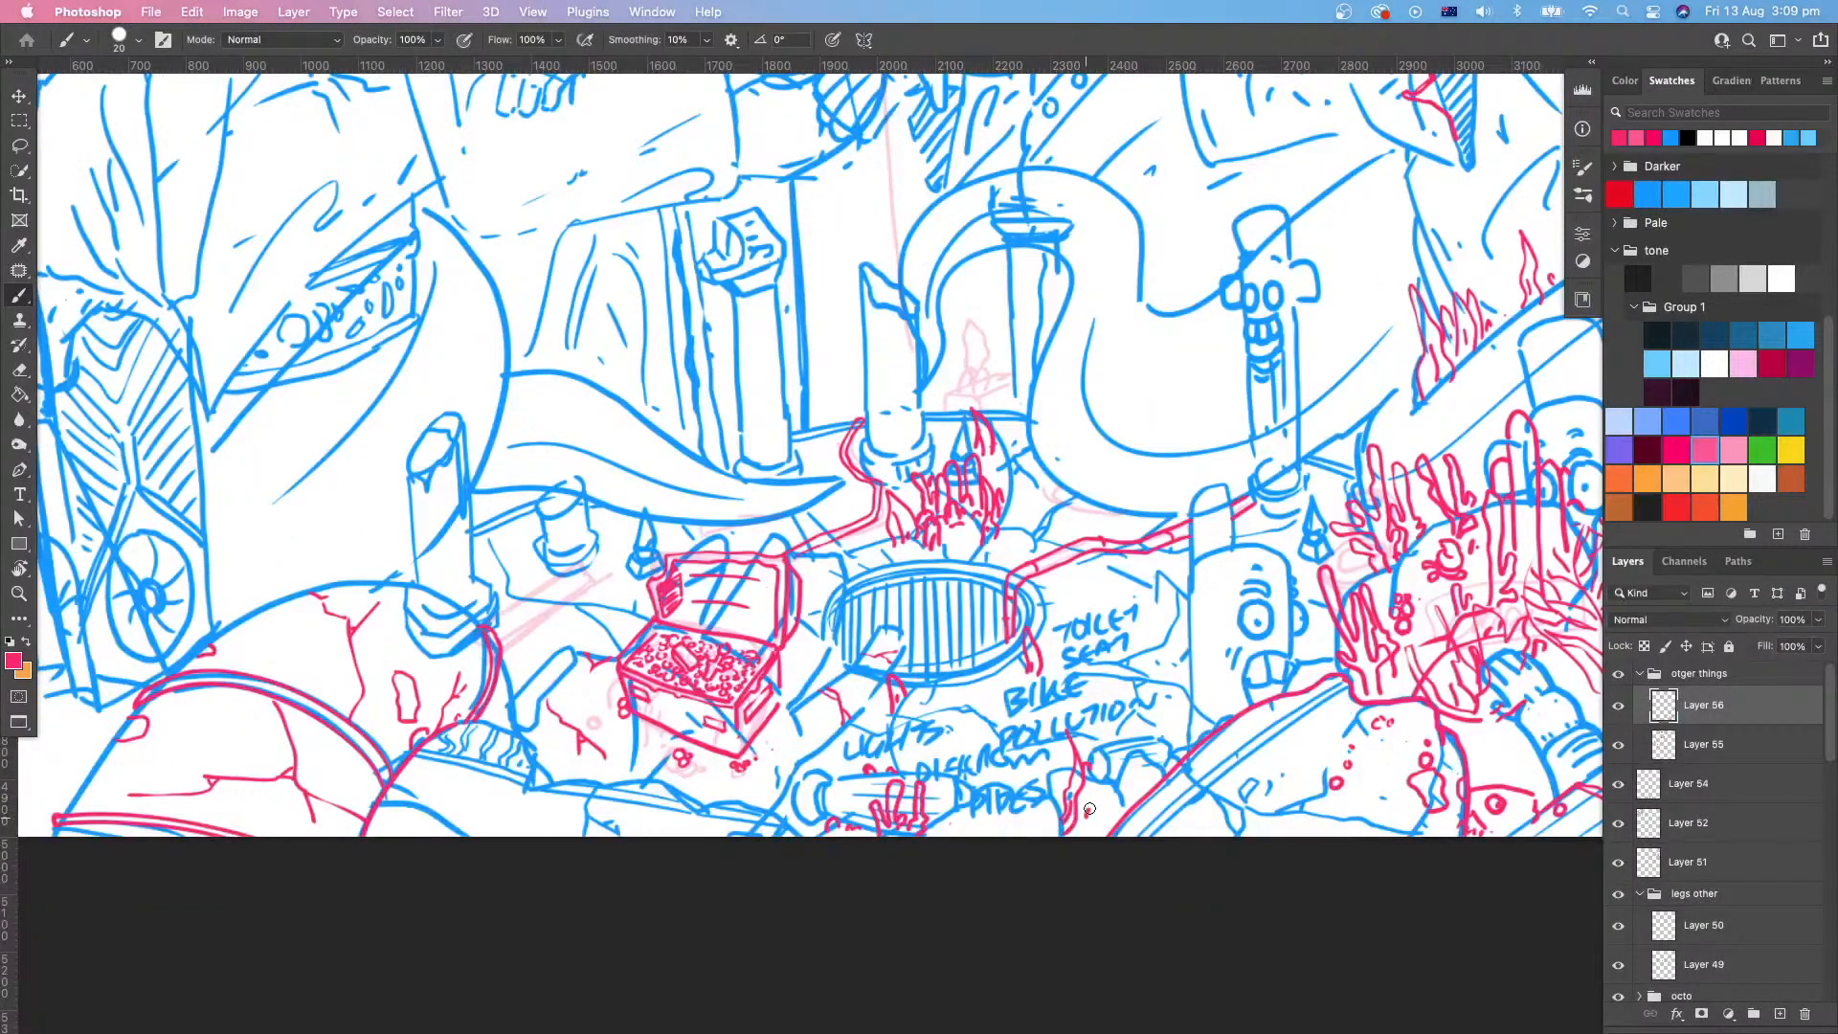
pyautogui.hscroll(3, 1090, 814)
pyautogui.scroll(2, 1089, 814)
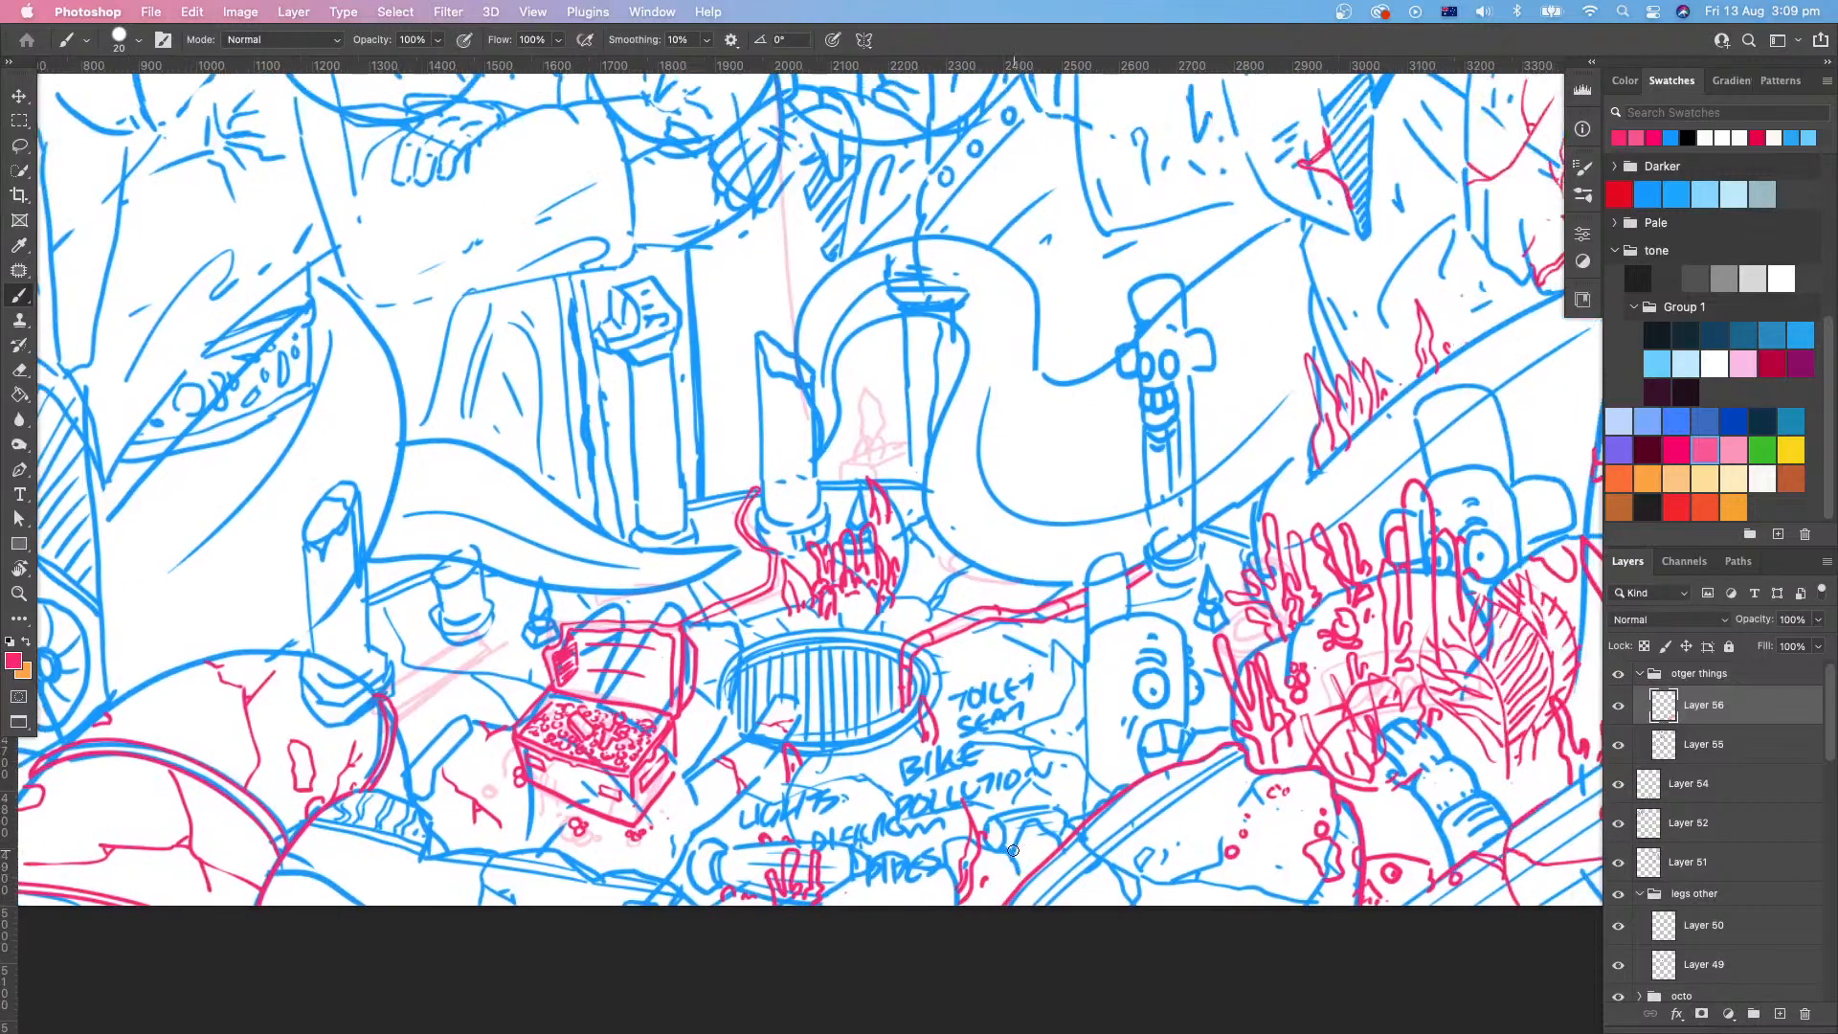
pyautogui.moveTo(1013, 851); pyautogui.dragTo(1009, 781)
pyautogui.hscroll(5, 1009, 781)
# Step: Sketch pink coral and rubble details on the ground around the base of the treasure chest
pyautogui.press('z')
pyautogui.scroll(-5, 1044, 836)
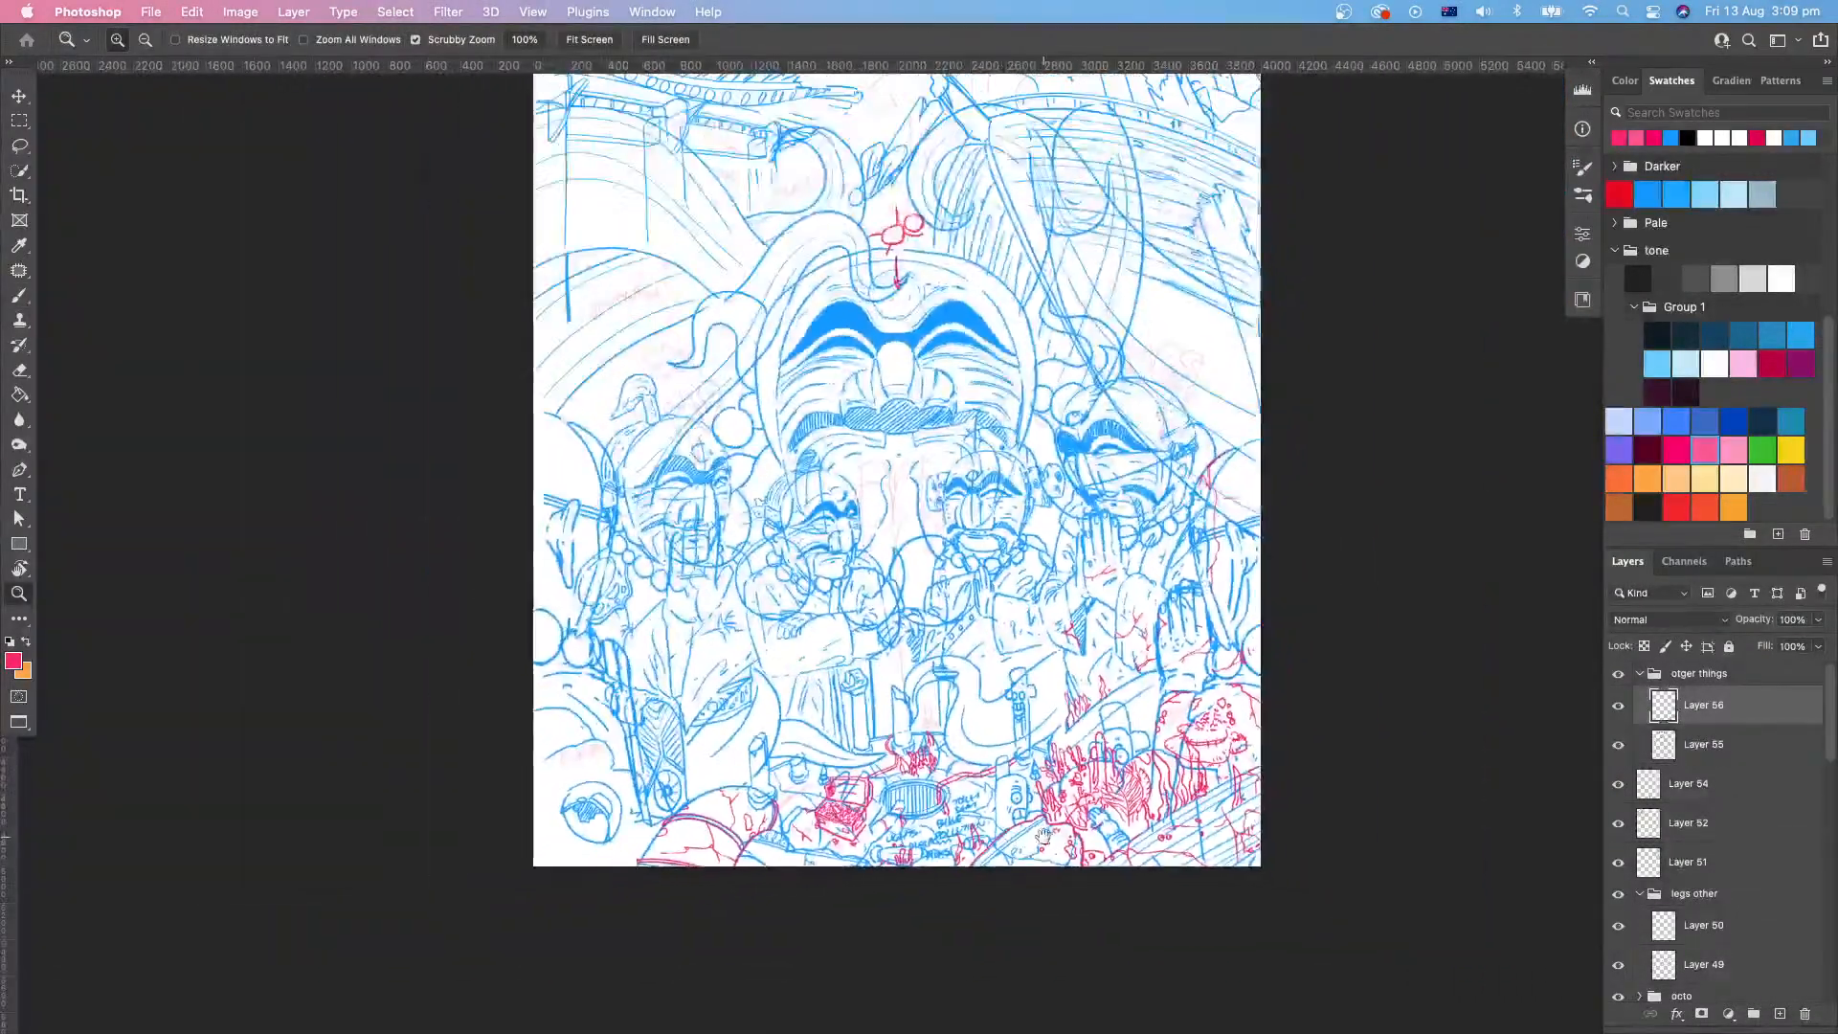
pyautogui.moveTo(1044, 836); pyautogui.dragTo(1192, 781)
pyautogui.moveTo(952, 776); pyautogui.dragTo(1060, 775)
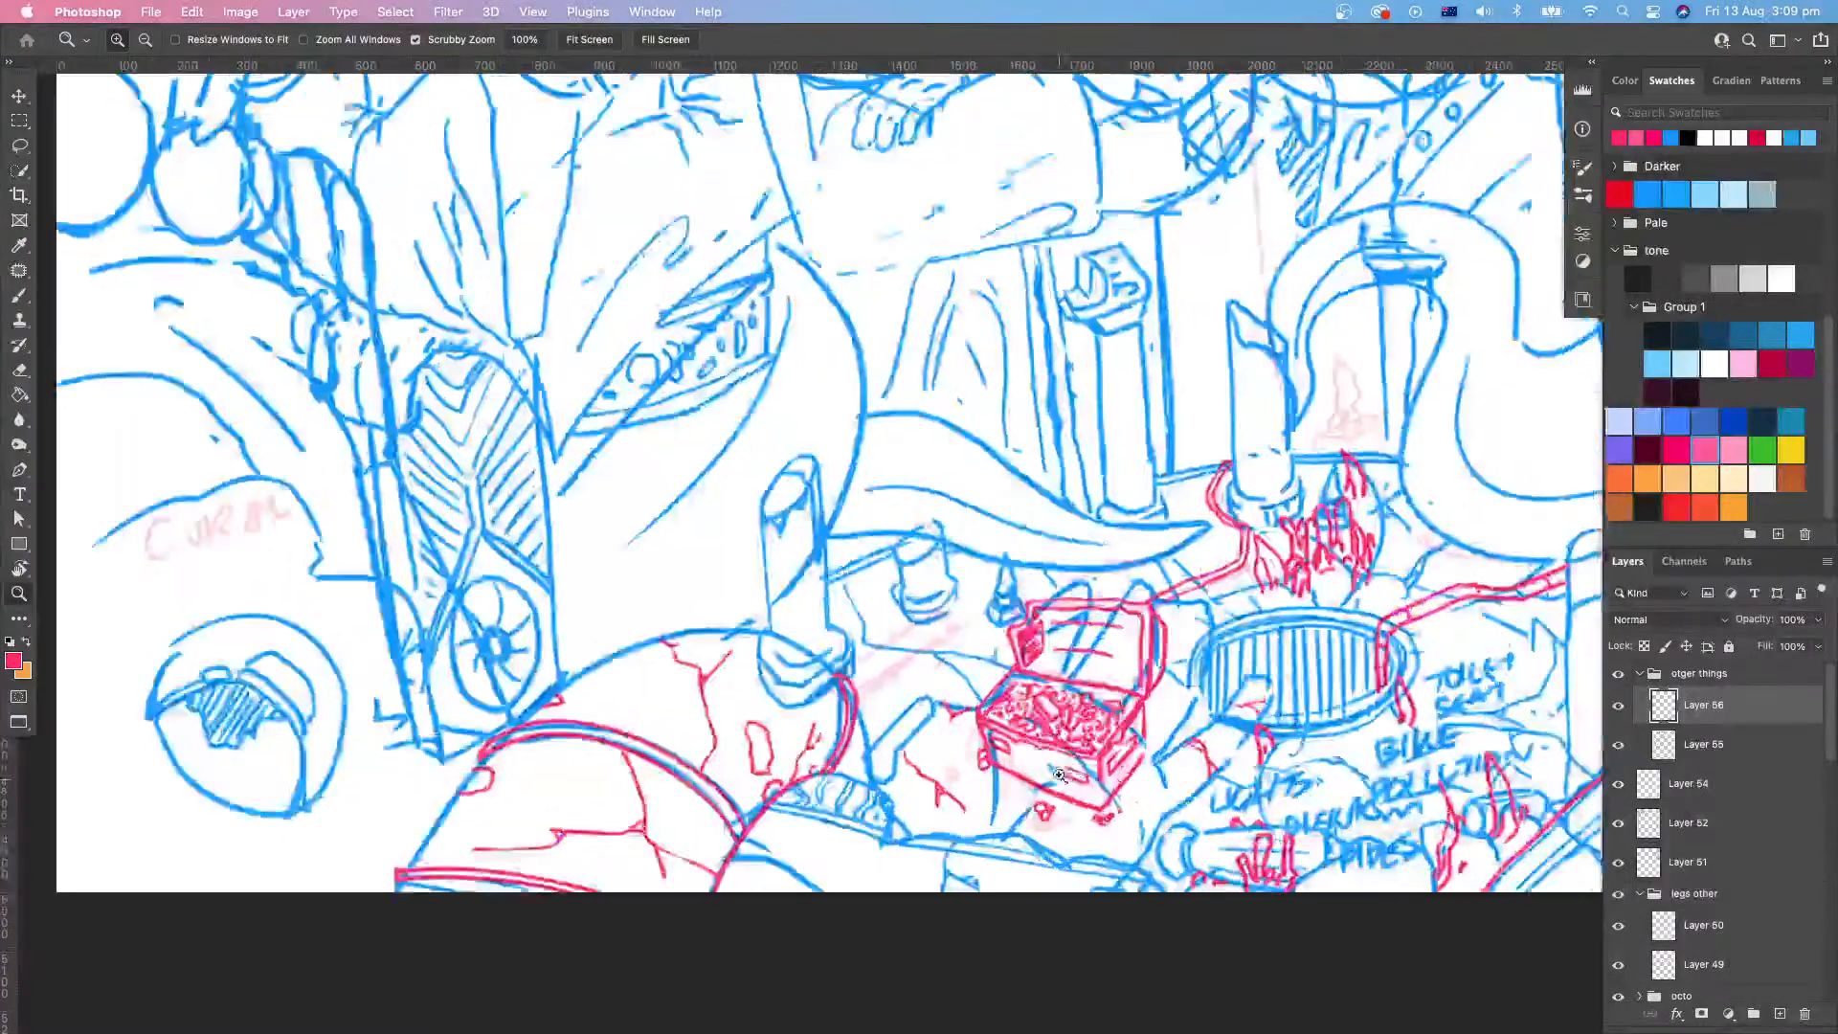
pyautogui.hscroll(5, 1060, 775)
pyautogui.press('b')
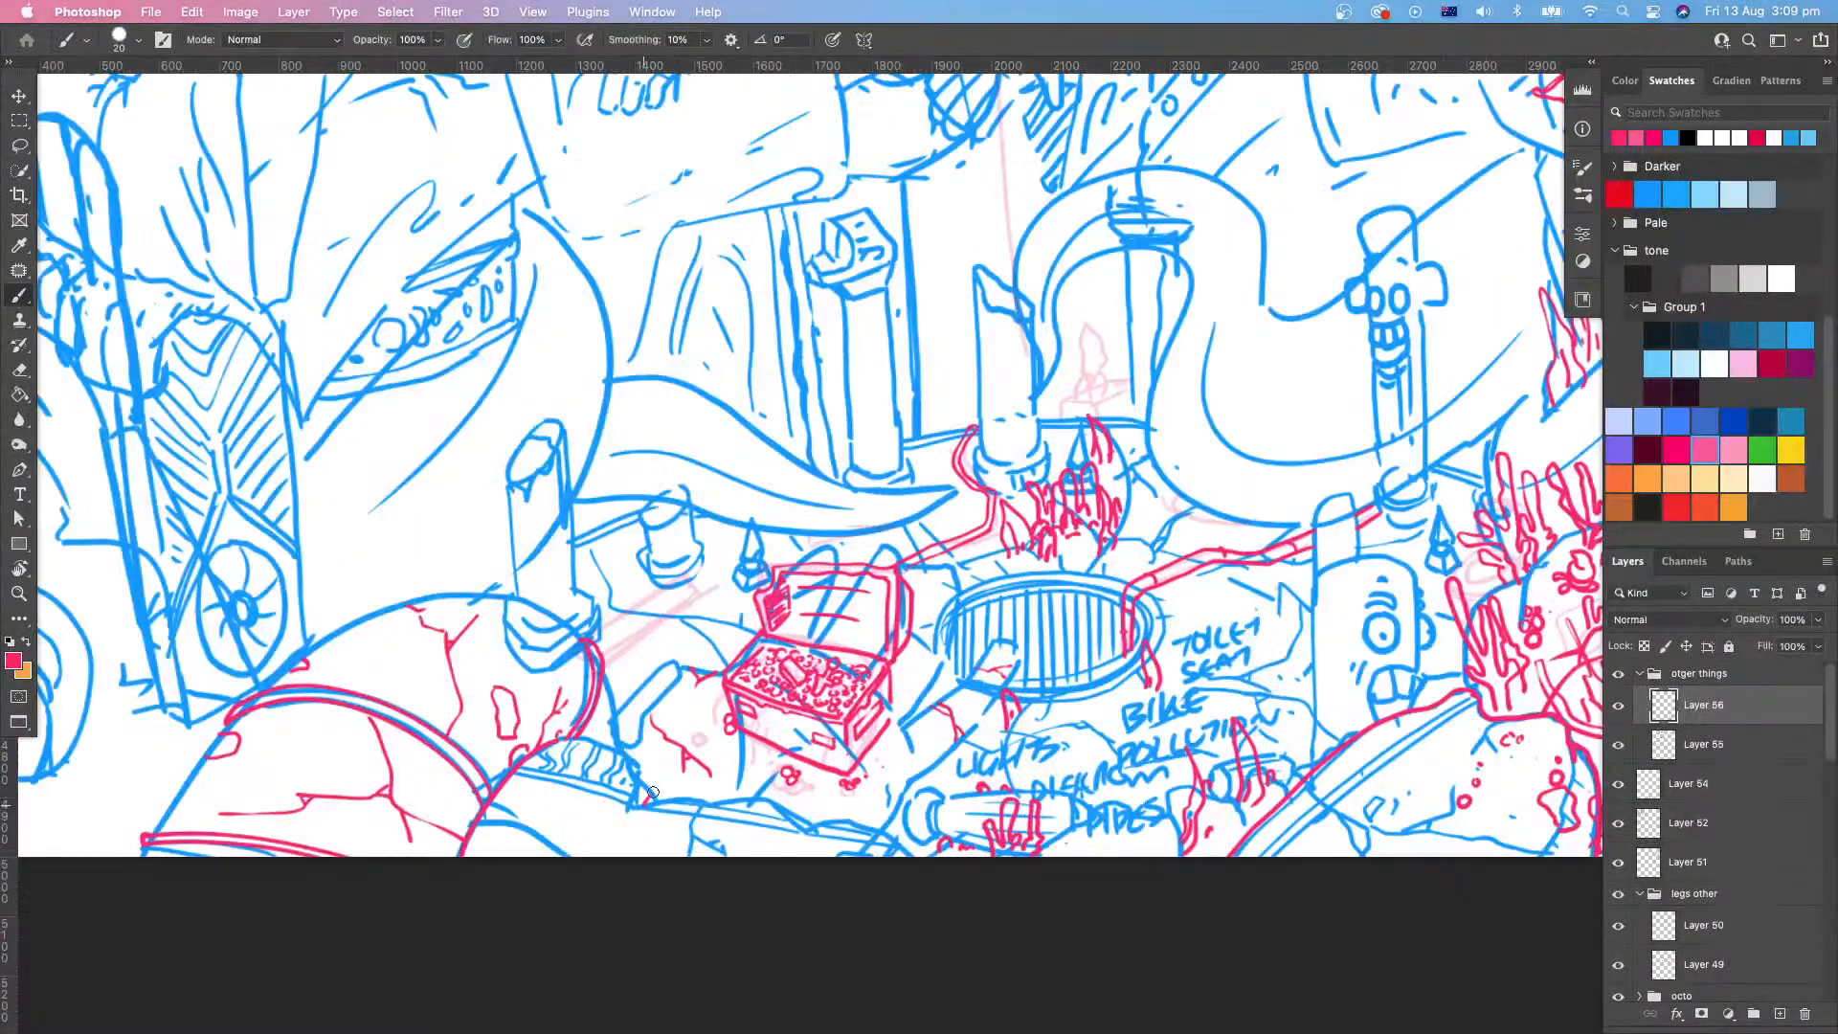
pyautogui.moveTo(653, 792)
pyautogui.mouseDown()
pyautogui.moveTo(711, 770)
pyautogui.moveTo(663, 794)
pyautogui.moveTo(794, 800)
pyautogui.moveTo(812, 766)
pyautogui.moveTo(810, 796)
pyautogui.moveTo(860, 802)
pyautogui.moveTo(827, 813)
pyautogui.moveTo(870, 816)
pyautogui.mouseUp()
pyautogui.moveTo(719, 759); pyautogui.dragTo(716, 865)
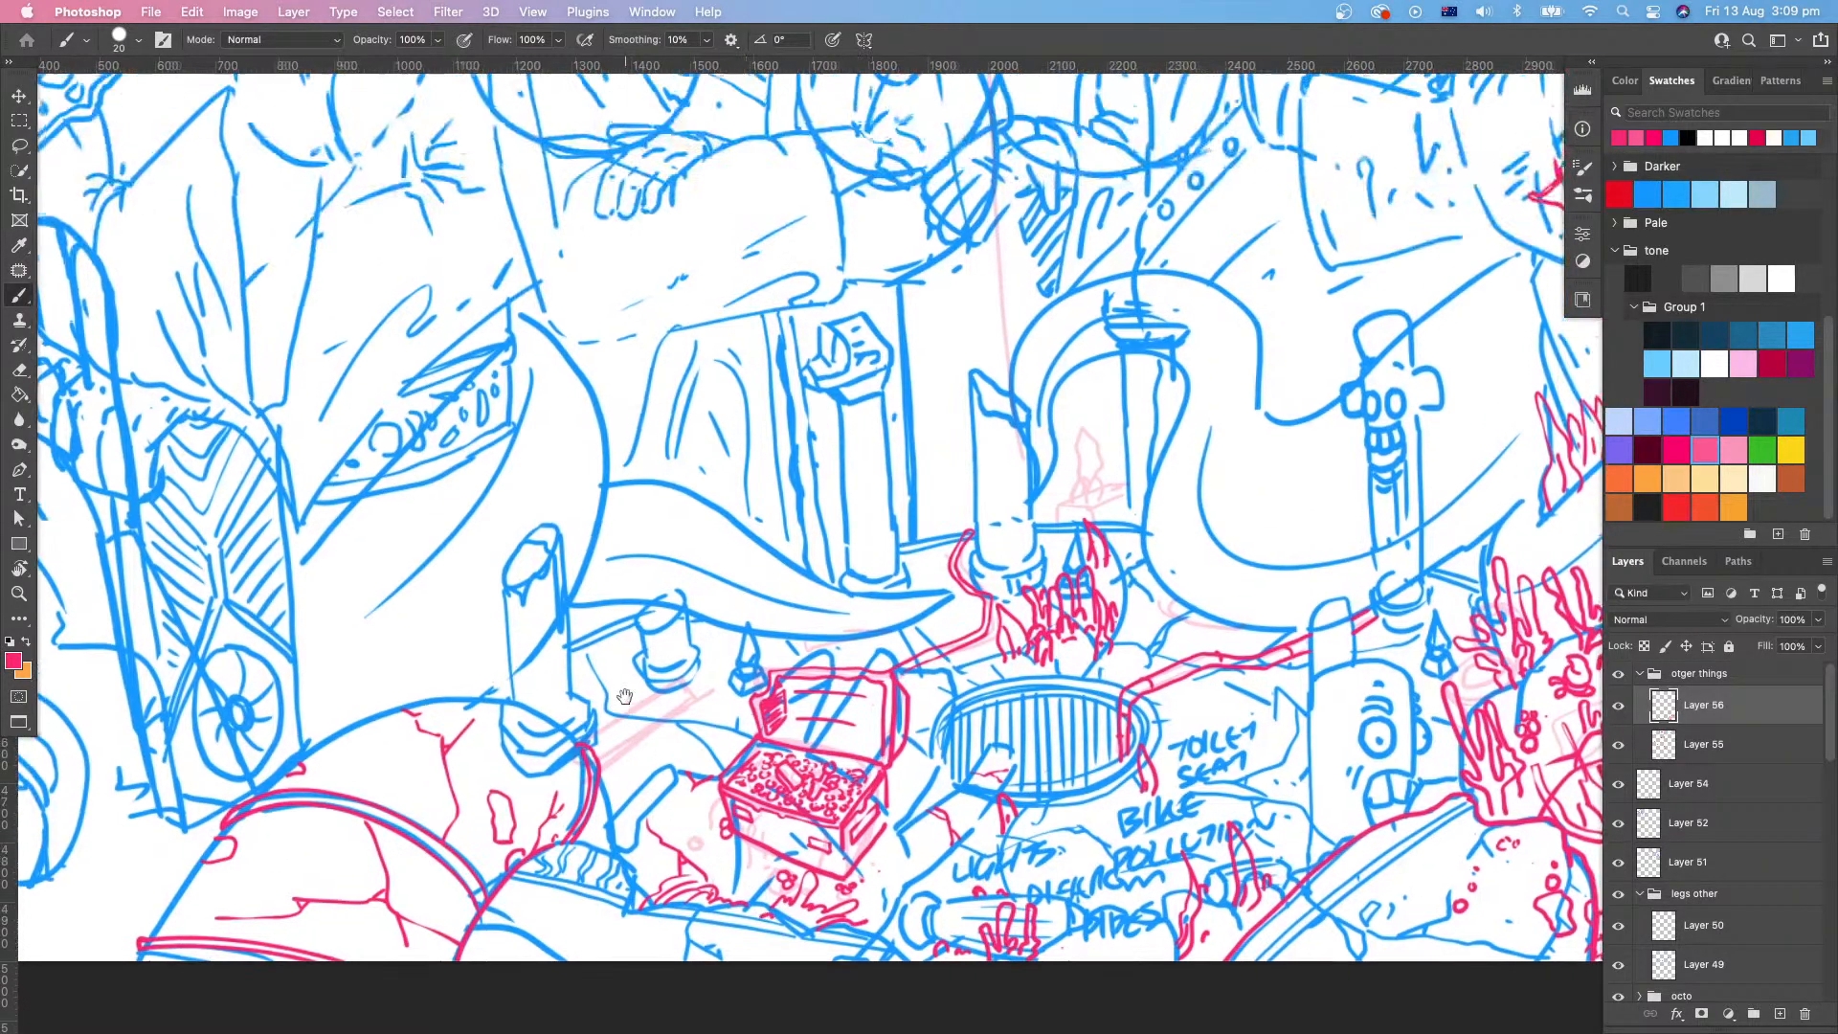
# Step: Trace the faint pointed spire and its block base beneath the curved tentacle arch in pink
pyautogui.press('z')
pyautogui.moveTo(661, 639); pyautogui.dragTo(784, 717)
pyautogui.moveTo(1039, 696); pyautogui.dragTo(647, 687)
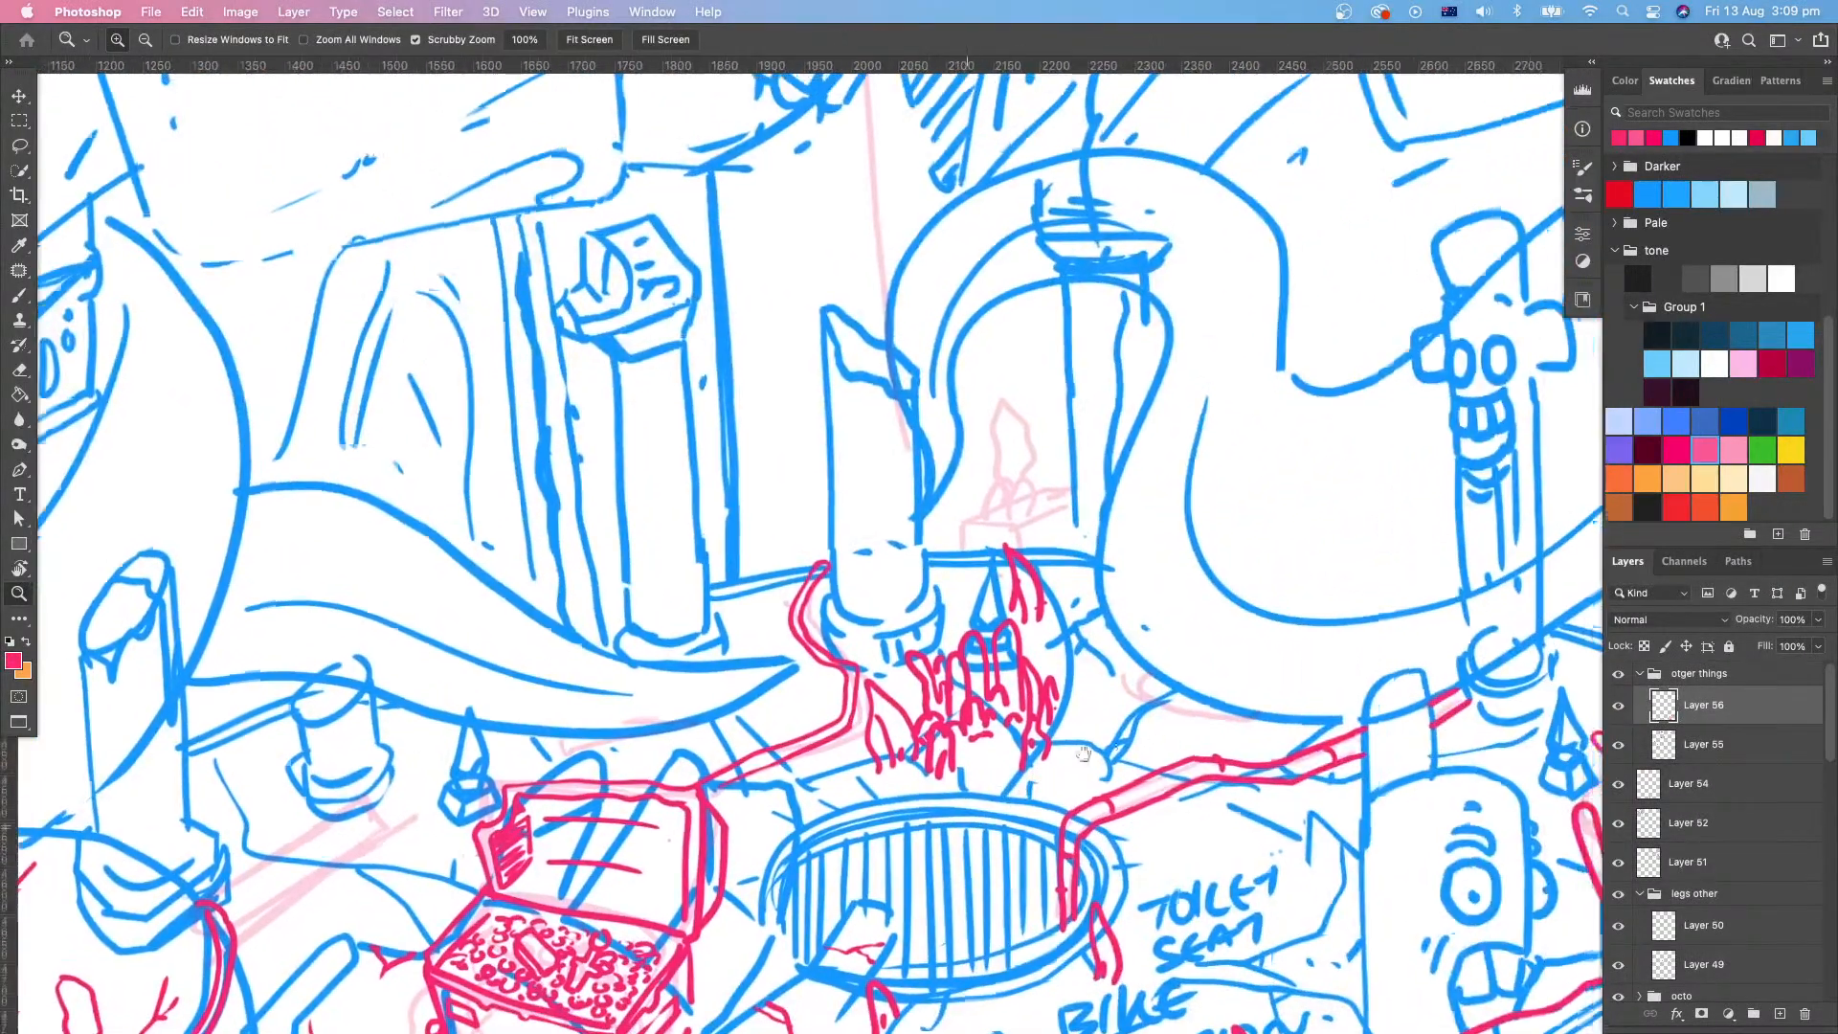
pyautogui.moveTo(1168, 756); pyautogui.dragTo(1125, 737)
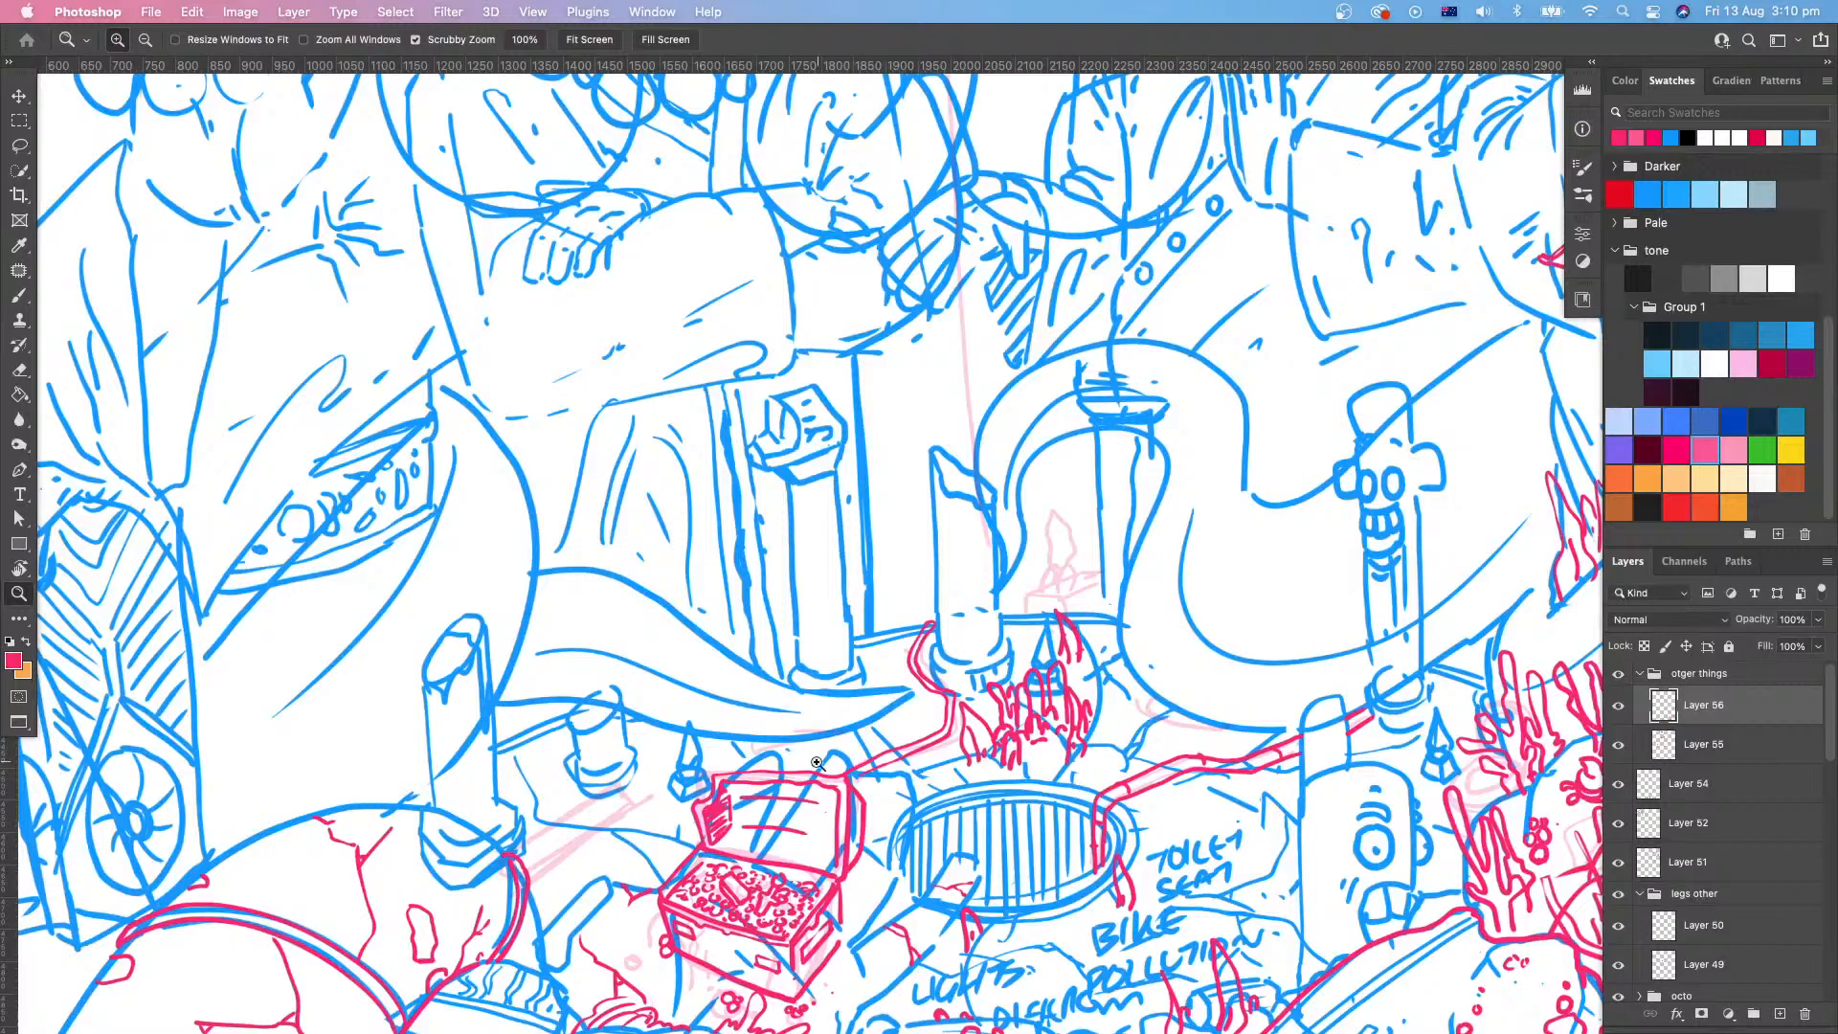
pyautogui.hscroll(4, 809, 809)
pyautogui.scroll(2, 809, 809)
pyautogui.scroll(-5, 820, 835)
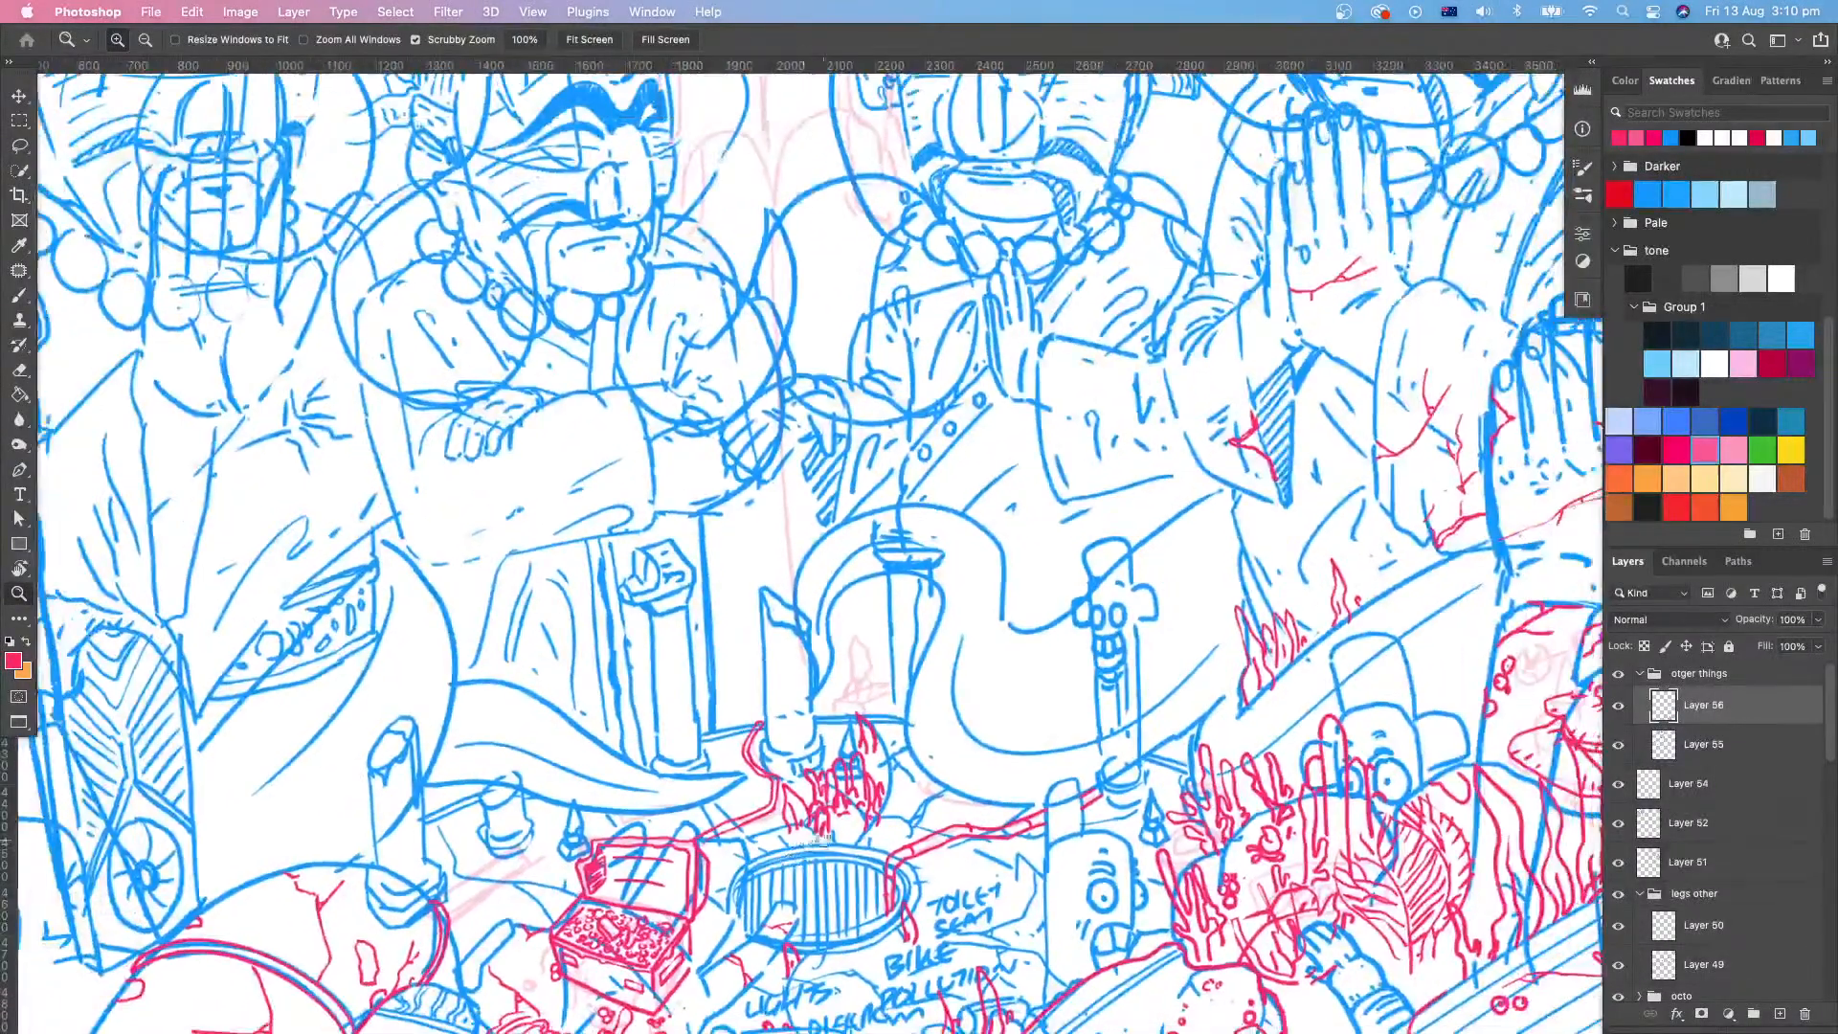
pyautogui.scroll(5, 769, 873)
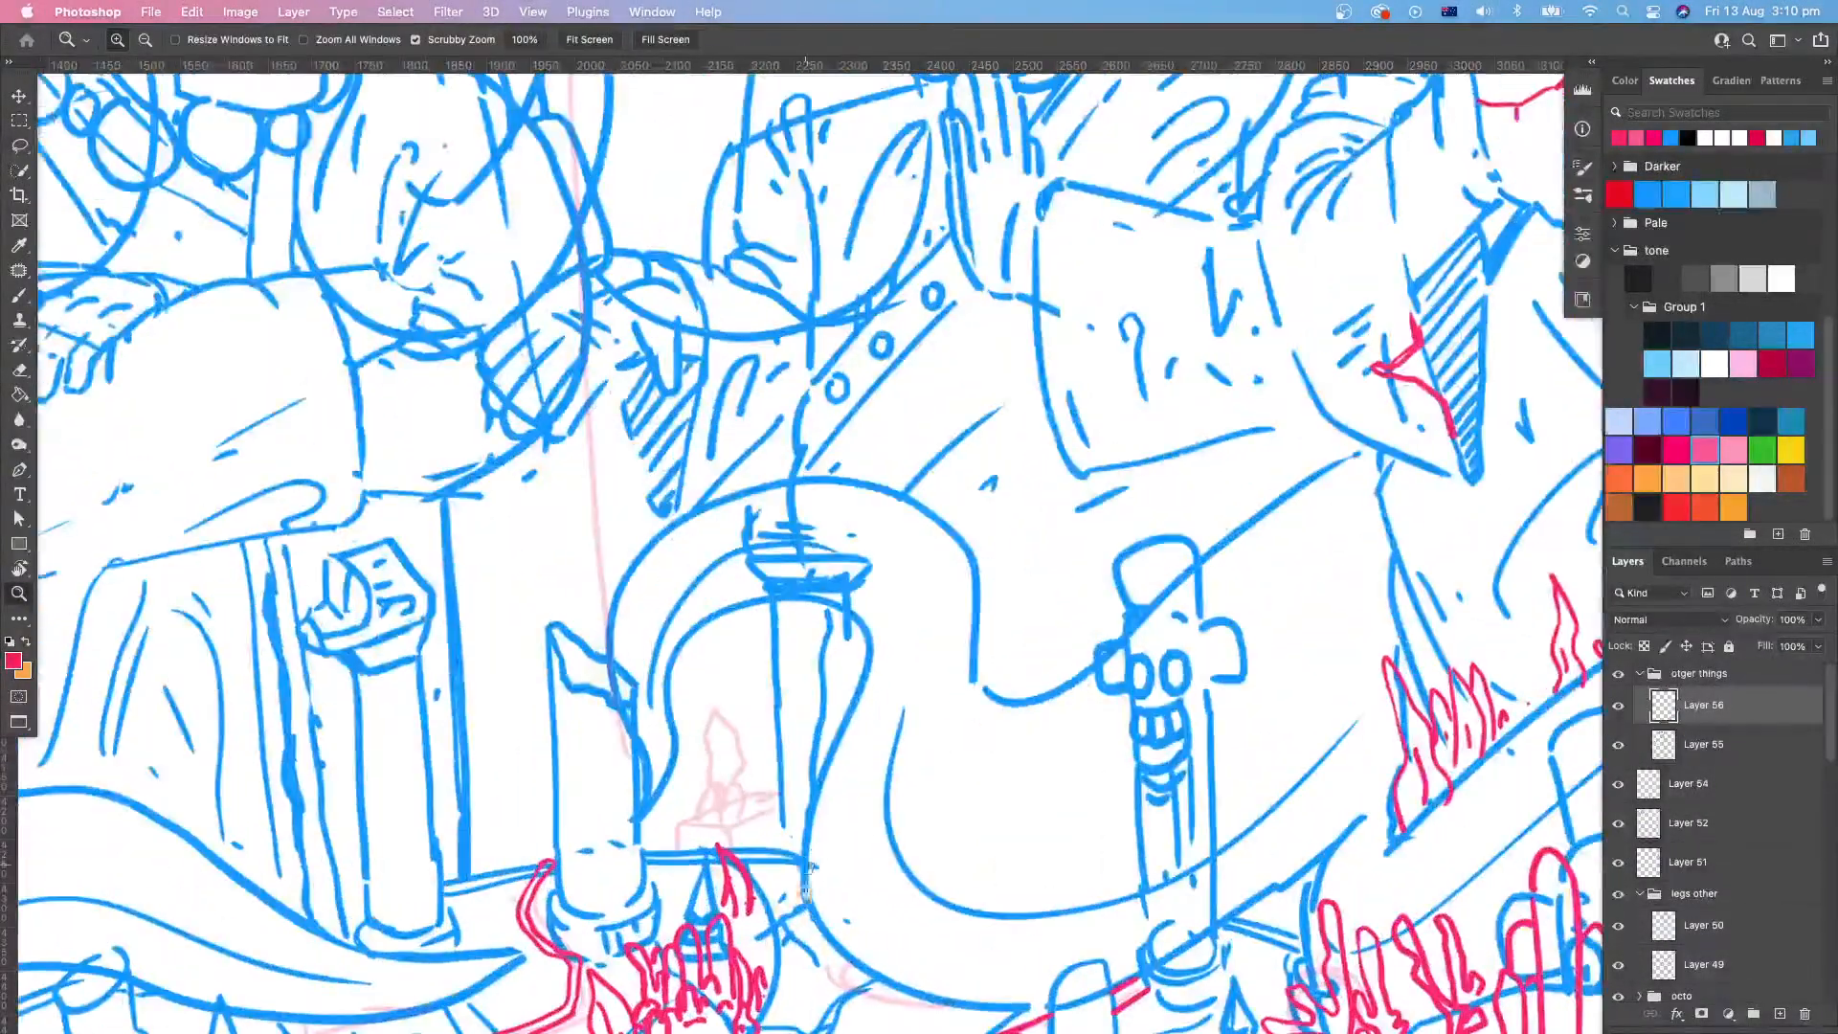
pyautogui.press('b')
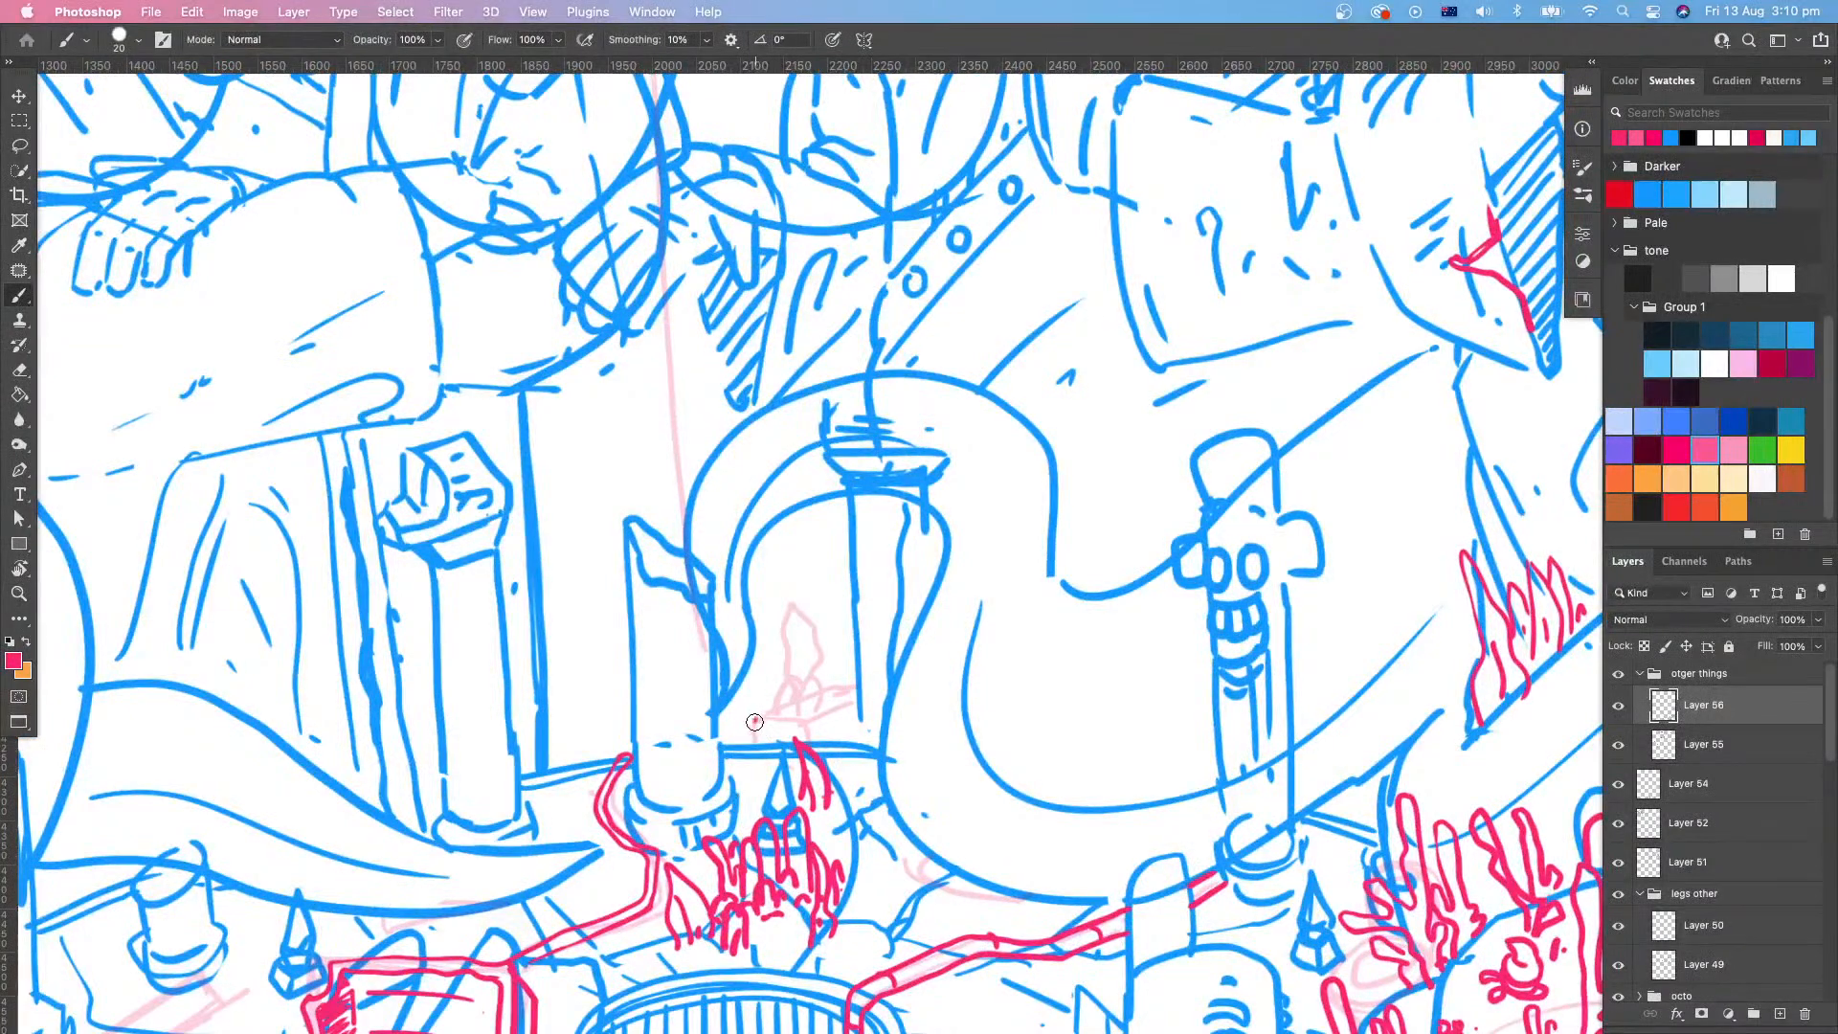
pyautogui.moveTo(757, 740)
pyautogui.mouseDown()
pyautogui.moveTo(793, 702)
pyautogui.moveTo(772, 717)
pyautogui.moveTo(788, 681)
pyautogui.moveTo(789, 720)
pyautogui.moveTo(810, 680)
pyautogui.moveTo(791, 721)
pyautogui.moveTo(817, 708)
pyautogui.moveTo(807, 719)
pyautogui.moveTo(758, 728)
pyautogui.moveTo(847, 708)
pyautogui.mouseUp()
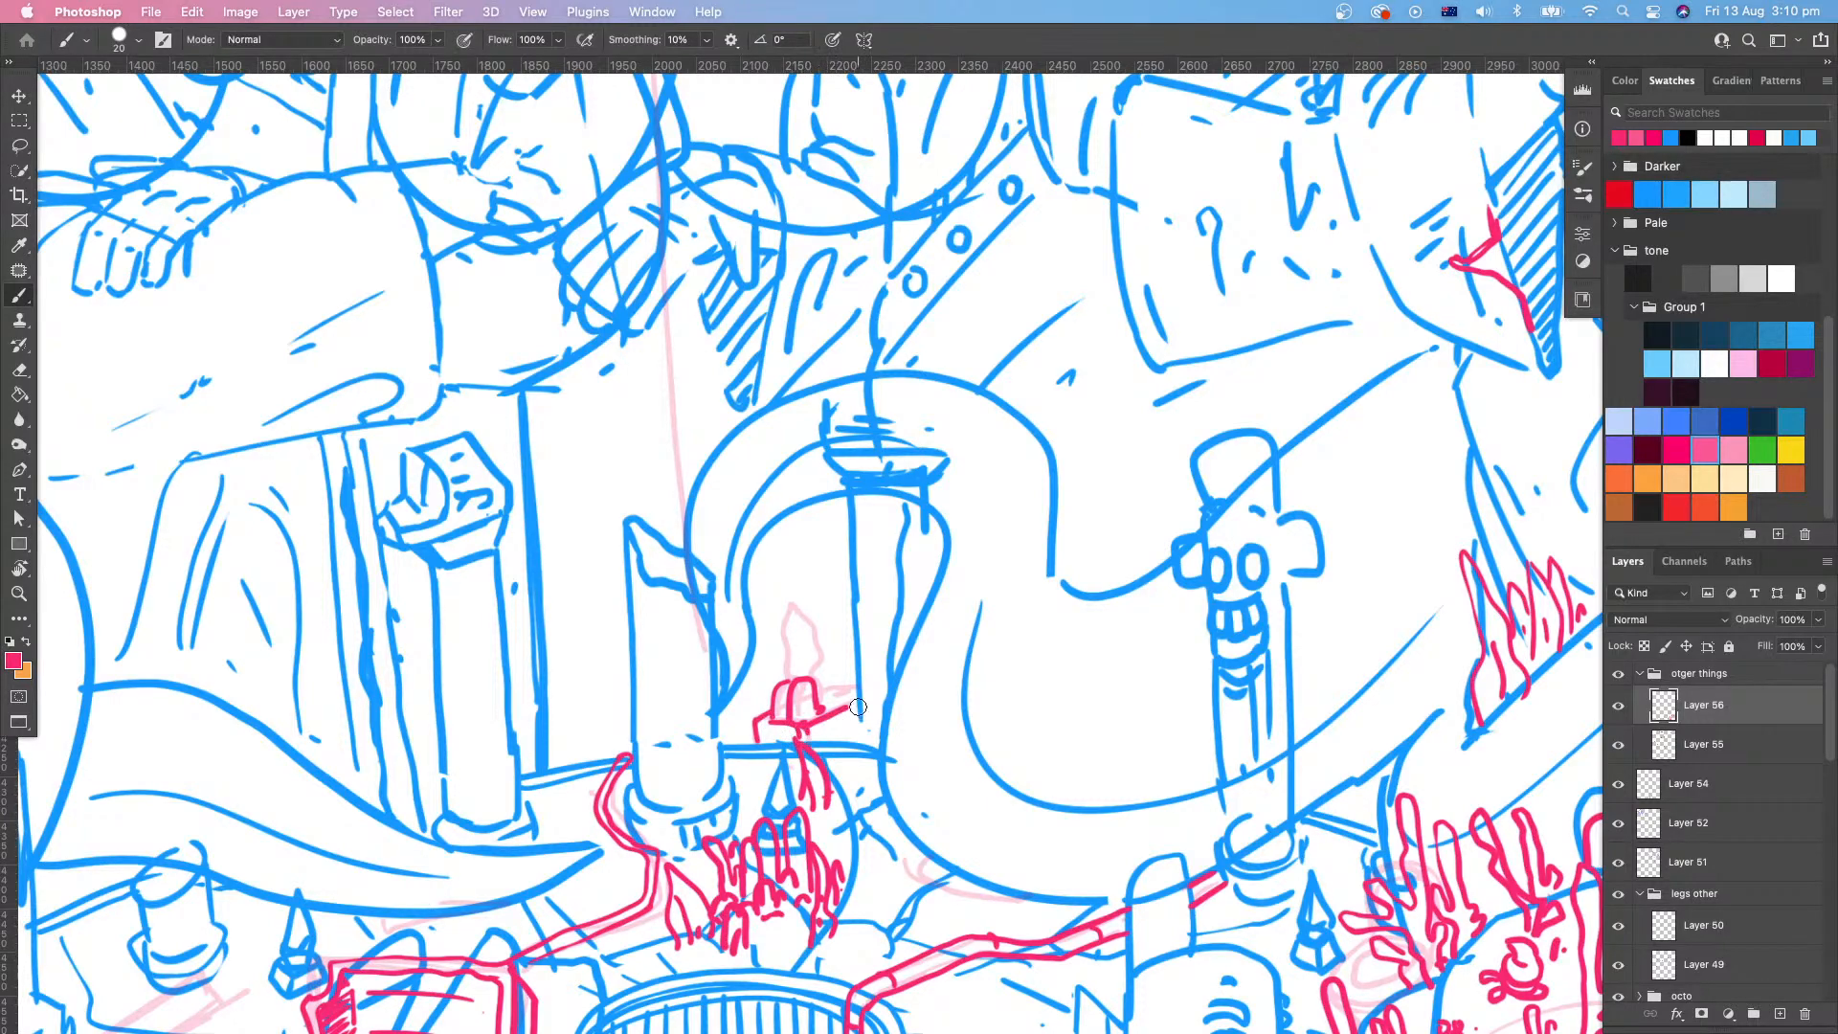
pyautogui.moveTo(830, 688)
pyautogui.mouseDown()
pyautogui.moveTo(875, 680)
pyautogui.moveTo(1032, 756)
pyautogui.mouseUp()
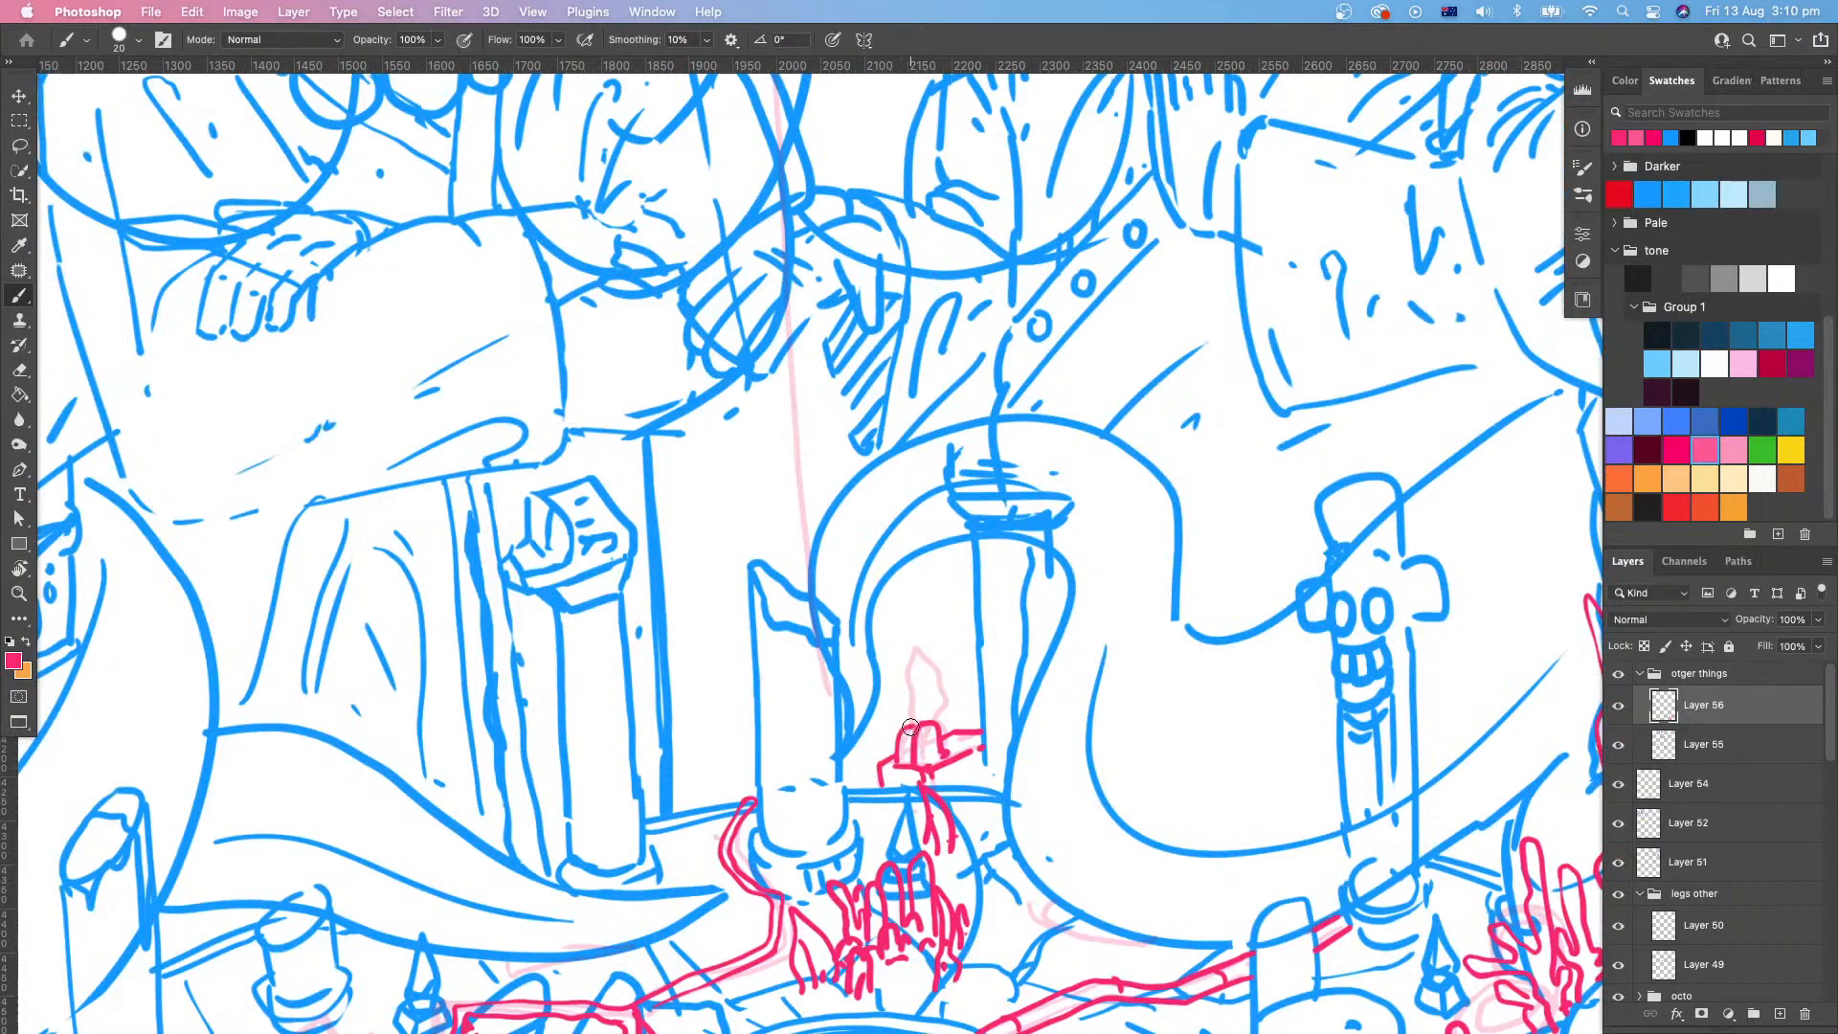
pyautogui.moveTo(910, 727)
pyautogui.mouseDown()
pyautogui.moveTo(901, 760)
pyautogui.moveTo(924, 765)
pyautogui.moveTo(910, 624)
pyautogui.moveTo(938, 711)
pyautogui.moveTo(922, 700)
pyautogui.mouseUp()
pyautogui.press('super+z')
pyautogui.press('super+minus')
# Step: Add a pink crack and barnacle spots to the hat, forehead and ear of the carved head behind the large coral
pyautogui.press('z')
pyautogui.moveTo(1054, 849)
pyautogui.mouseDown()
pyautogui.moveTo(1000, 885)
pyautogui.moveTo(995, 692)
pyautogui.moveTo(1064, 860)
pyautogui.moveTo(1092, 873)
pyautogui.moveTo(1171, 846)
pyautogui.moveTo(1153, 824)
pyautogui.moveTo(1039, 896)
pyautogui.mouseUp()
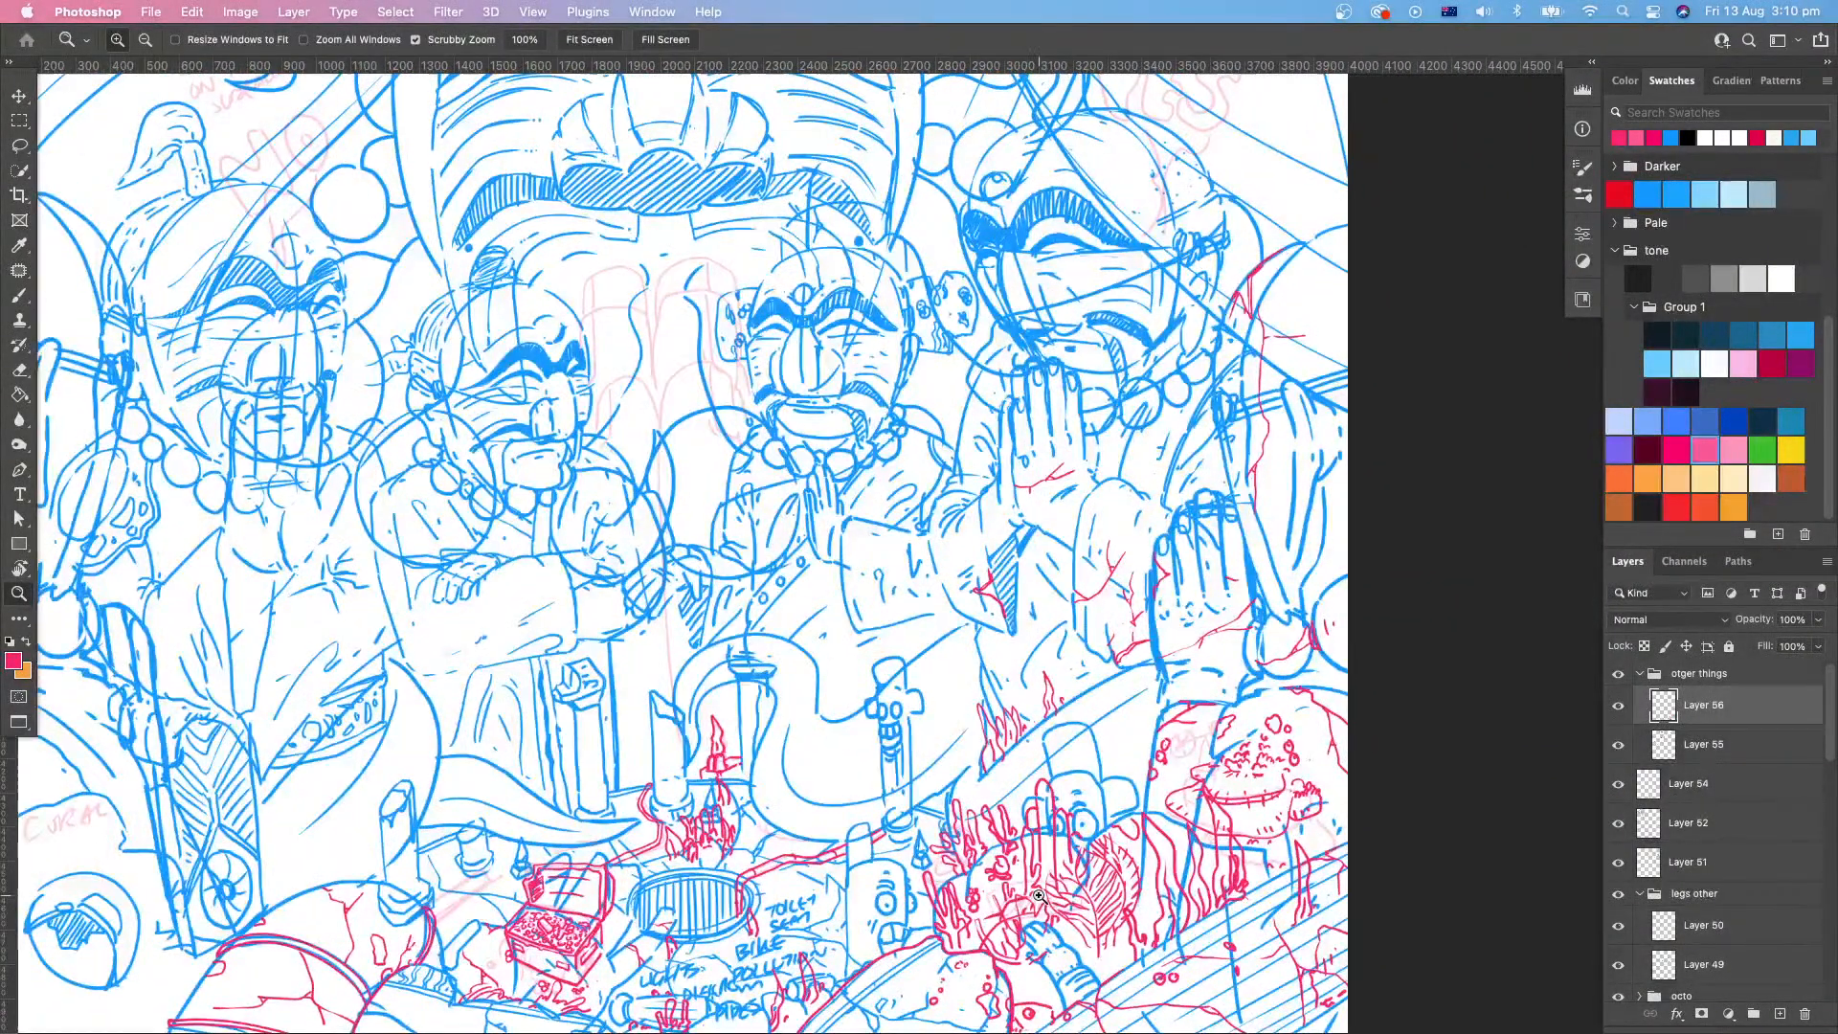
pyautogui.click(1039, 896)
pyautogui.press('b')
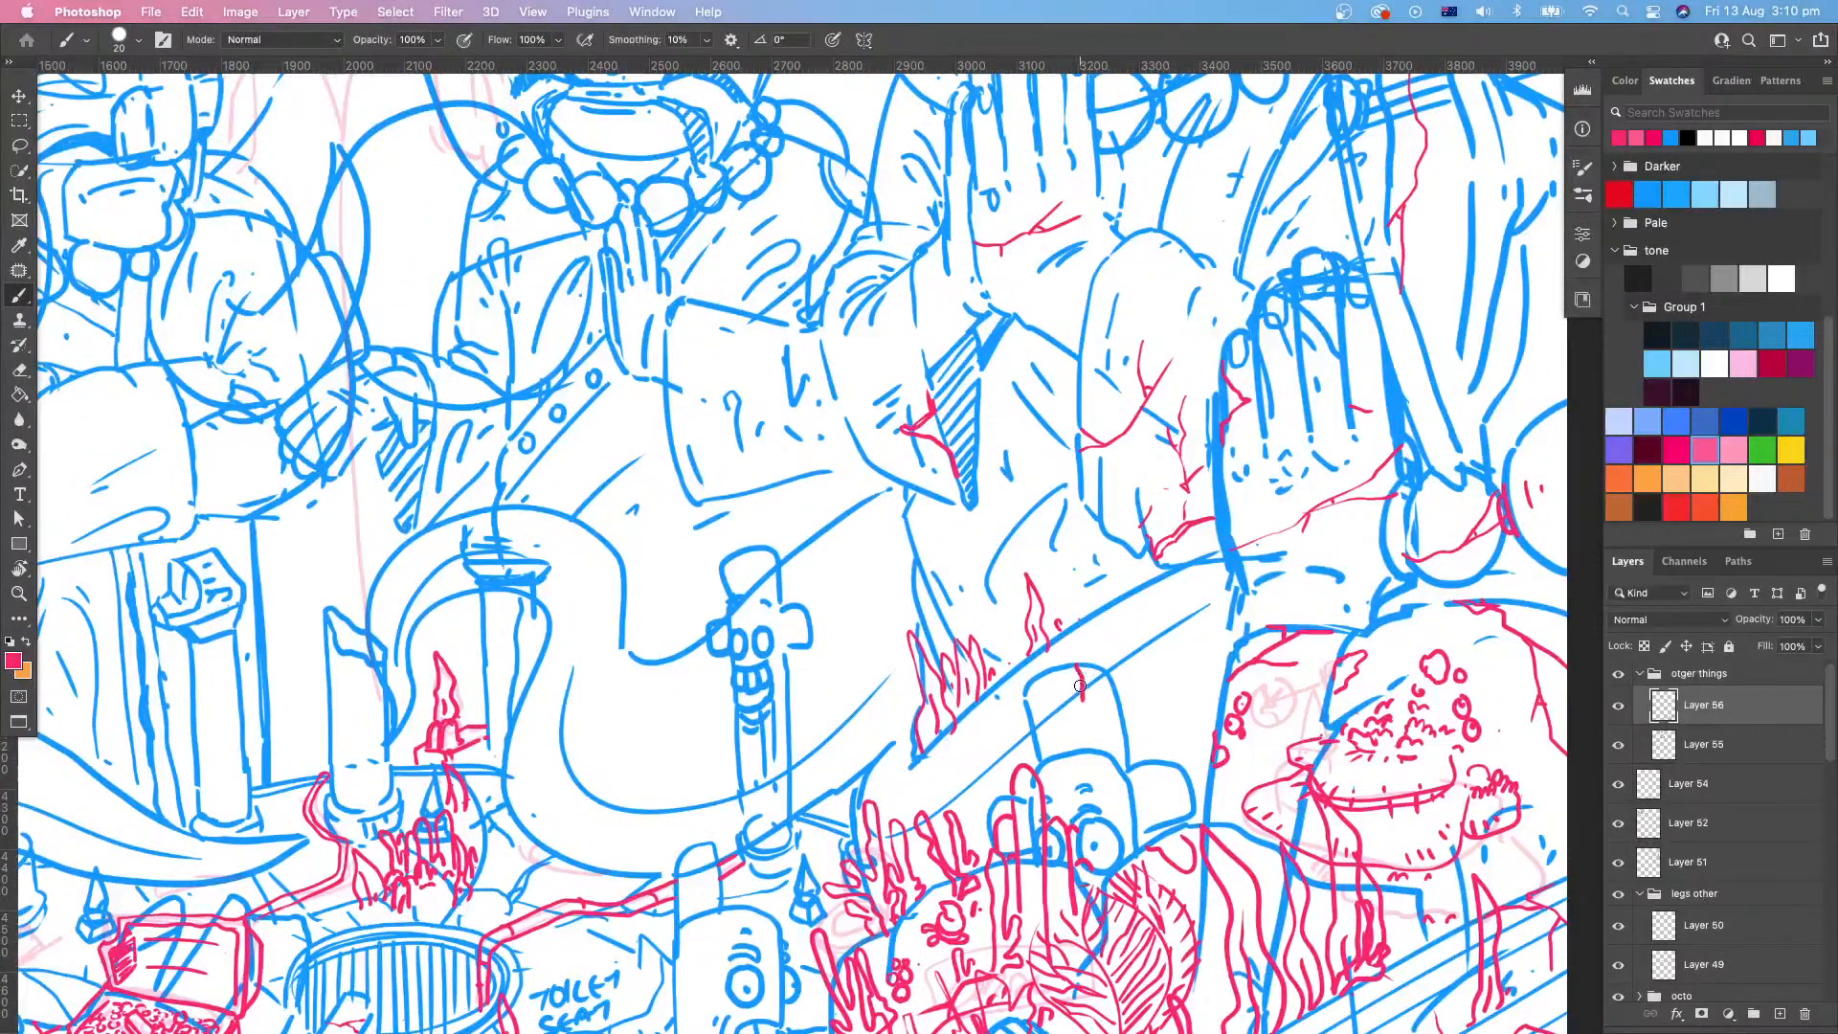
pyautogui.moveTo(1080, 686); pyautogui.dragTo(1066, 716)
pyautogui.scroll(2, 1125, 762)
pyautogui.hscroll(2, 1125, 762)
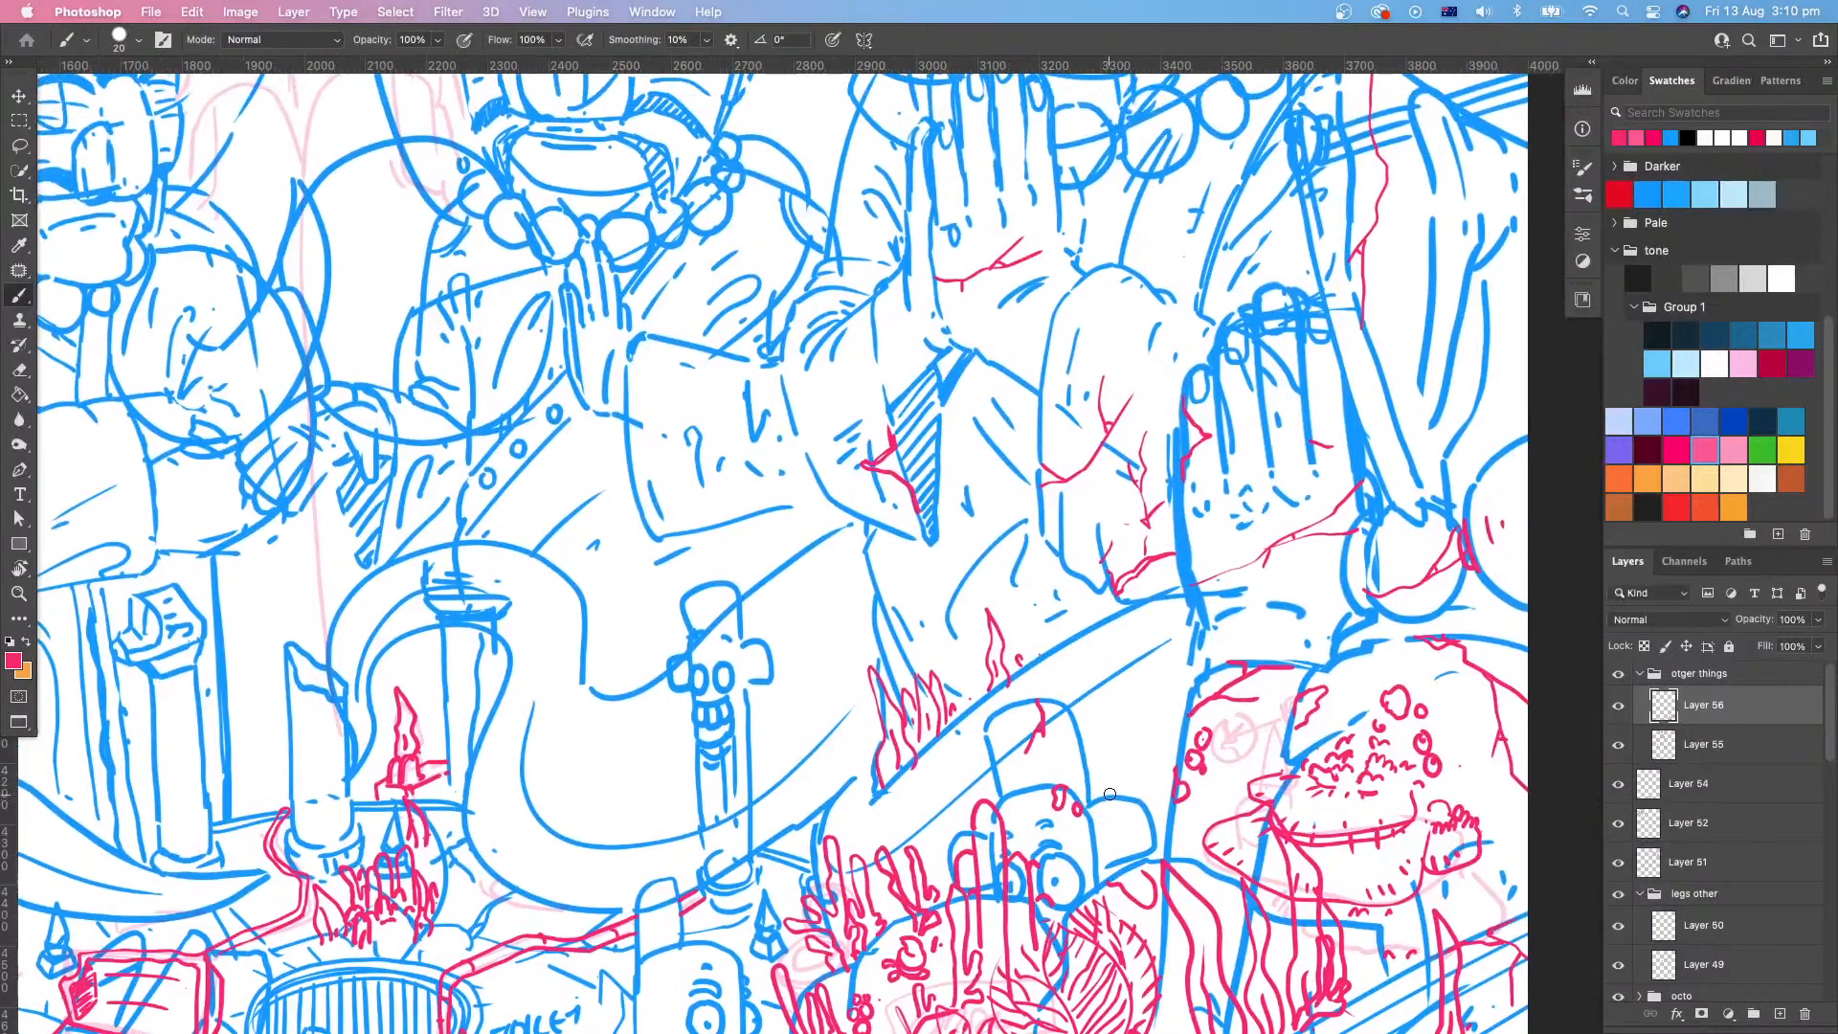
pyautogui.moveTo(1110, 833)
pyautogui.mouseDown()
pyautogui.moveTo(1212, 736)
pyautogui.moveTo(1154, 773)
pyautogui.moveTo(1226, 769)
pyautogui.moveTo(1209, 742)
pyautogui.moveTo(1285, 799)
pyautogui.mouseUp()
pyautogui.moveTo(1063, 735); pyautogui.dragTo(1081, 723)
pyautogui.moveTo(1252, 736)
pyautogui.mouseDown()
pyautogui.moveTo(1203, 778)
pyautogui.moveTo(1278, 648)
pyautogui.mouseUp()
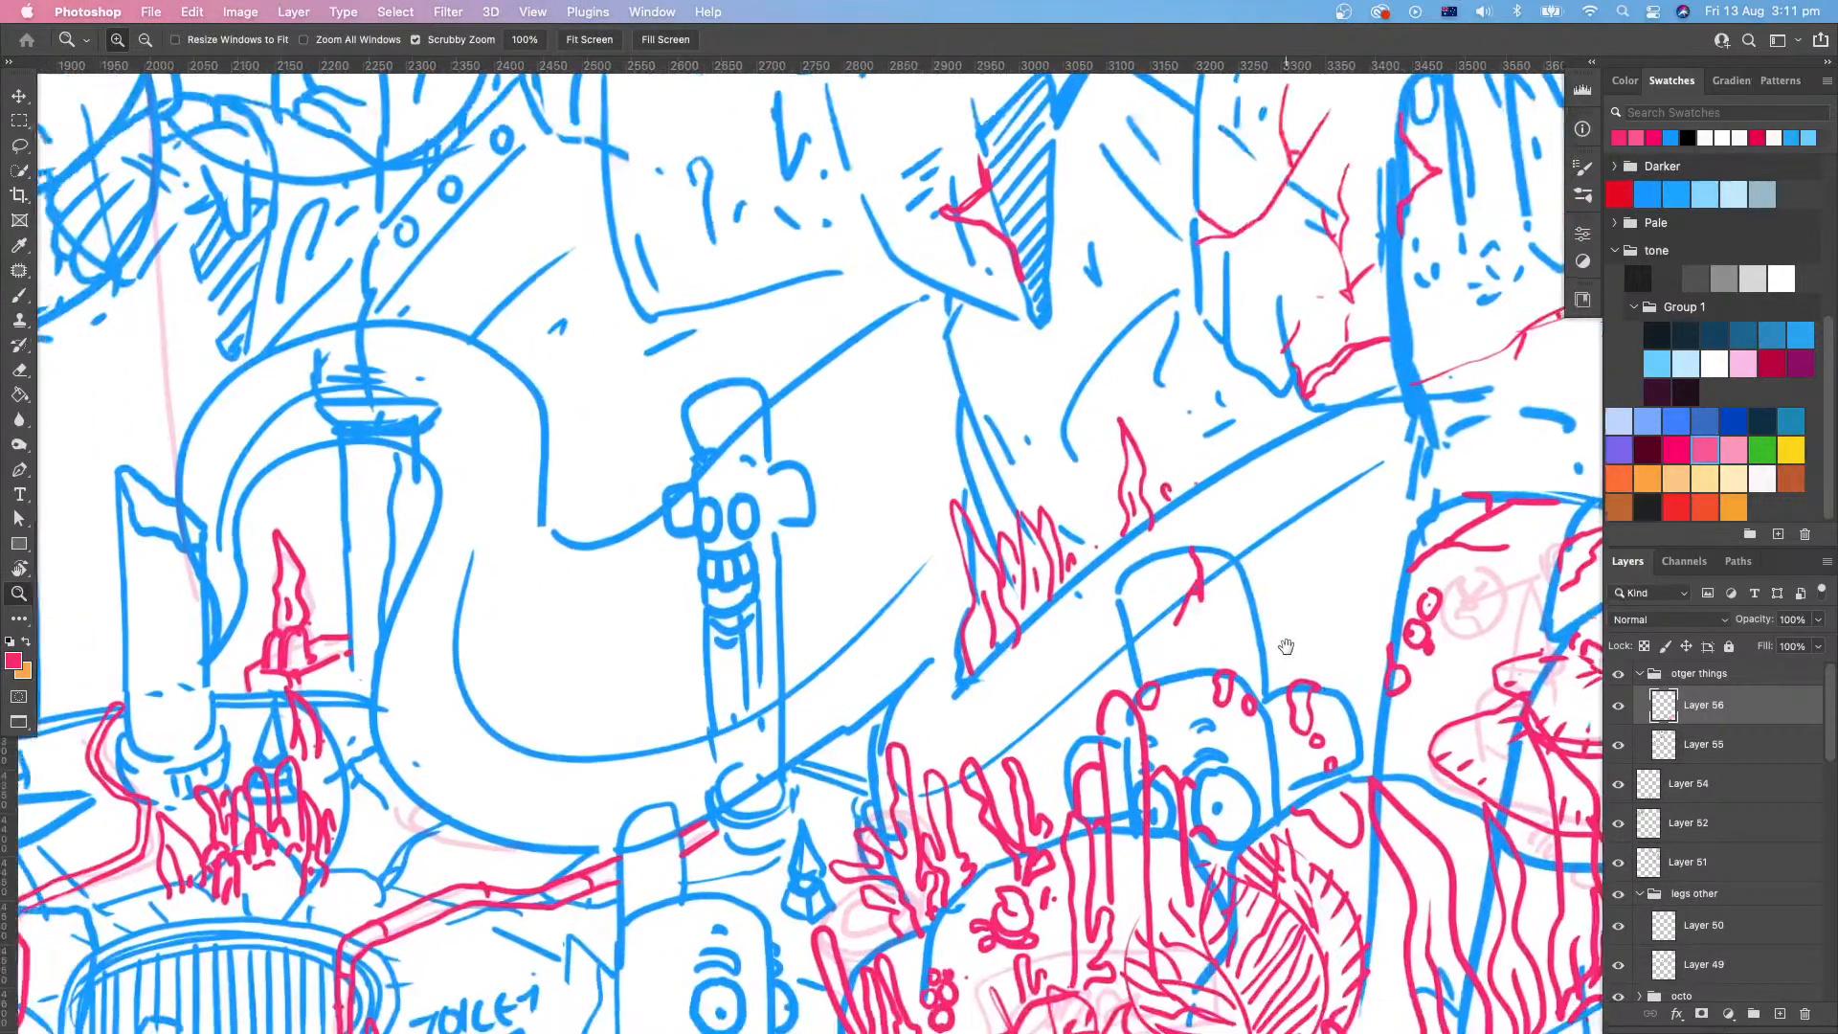
# Step: Draw a pink fin-like shape beside the carved totem next to the drain, and add barnacle spots to its face
pyautogui.moveTo(1121, 585)
pyautogui.mouseDown()
pyautogui.moveTo(1145, 646)
pyautogui.moveTo(1159, 636)
pyautogui.mouseUp()
pyautogui.moveTo(1261, 771)
pyautogui.mouseDown()
pyautogui.moveTo(1119, 890)
pyautogui.moveTo(1169, 745)
pyautogui.moveTo(1029, 757)
pyautogui.mouseUp()
pyautogui.press('super+z')
pyautogui.press('super+z')
pyautogui.moveTo(922, 834); pyautogui.dragTo(1198, 768)
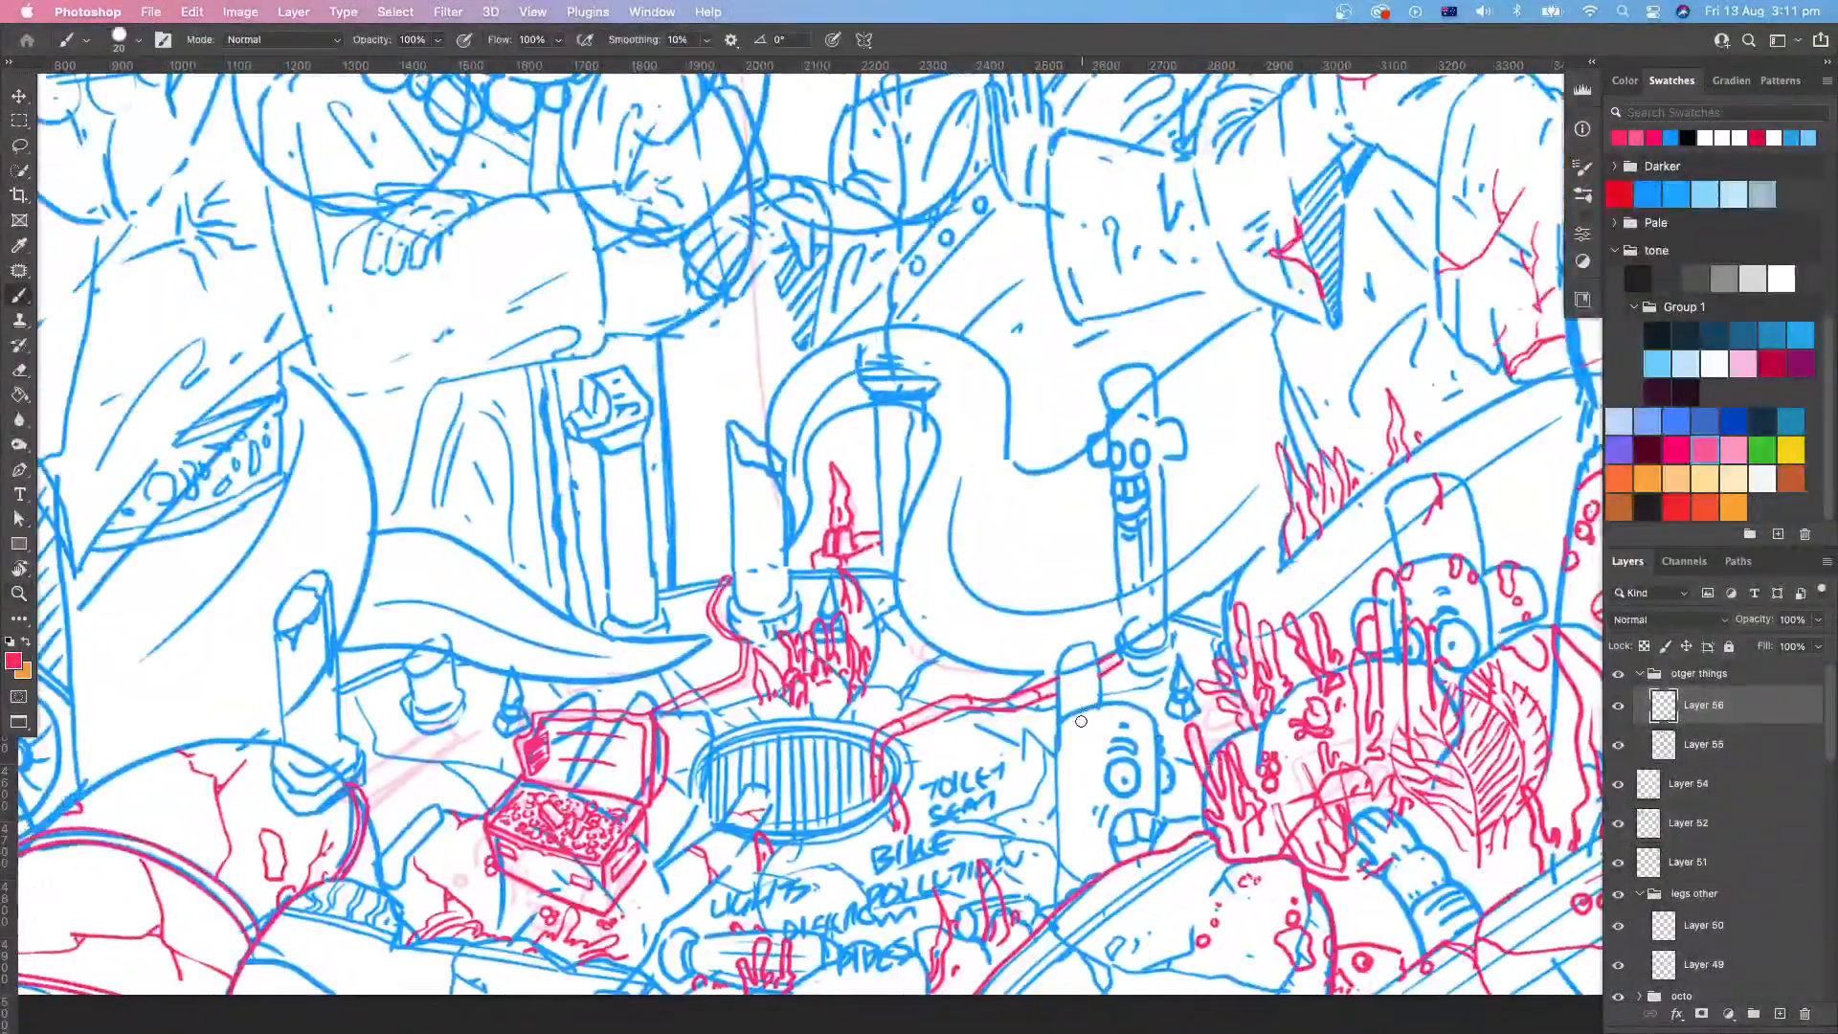
pyautogui.moveTo(1050, 748)
pyautogui.mouseDown()
pyautogui.moveTo(1022, 806)
pyautogui.moveTo(1055, 814)
pyautogui.mouseUp()
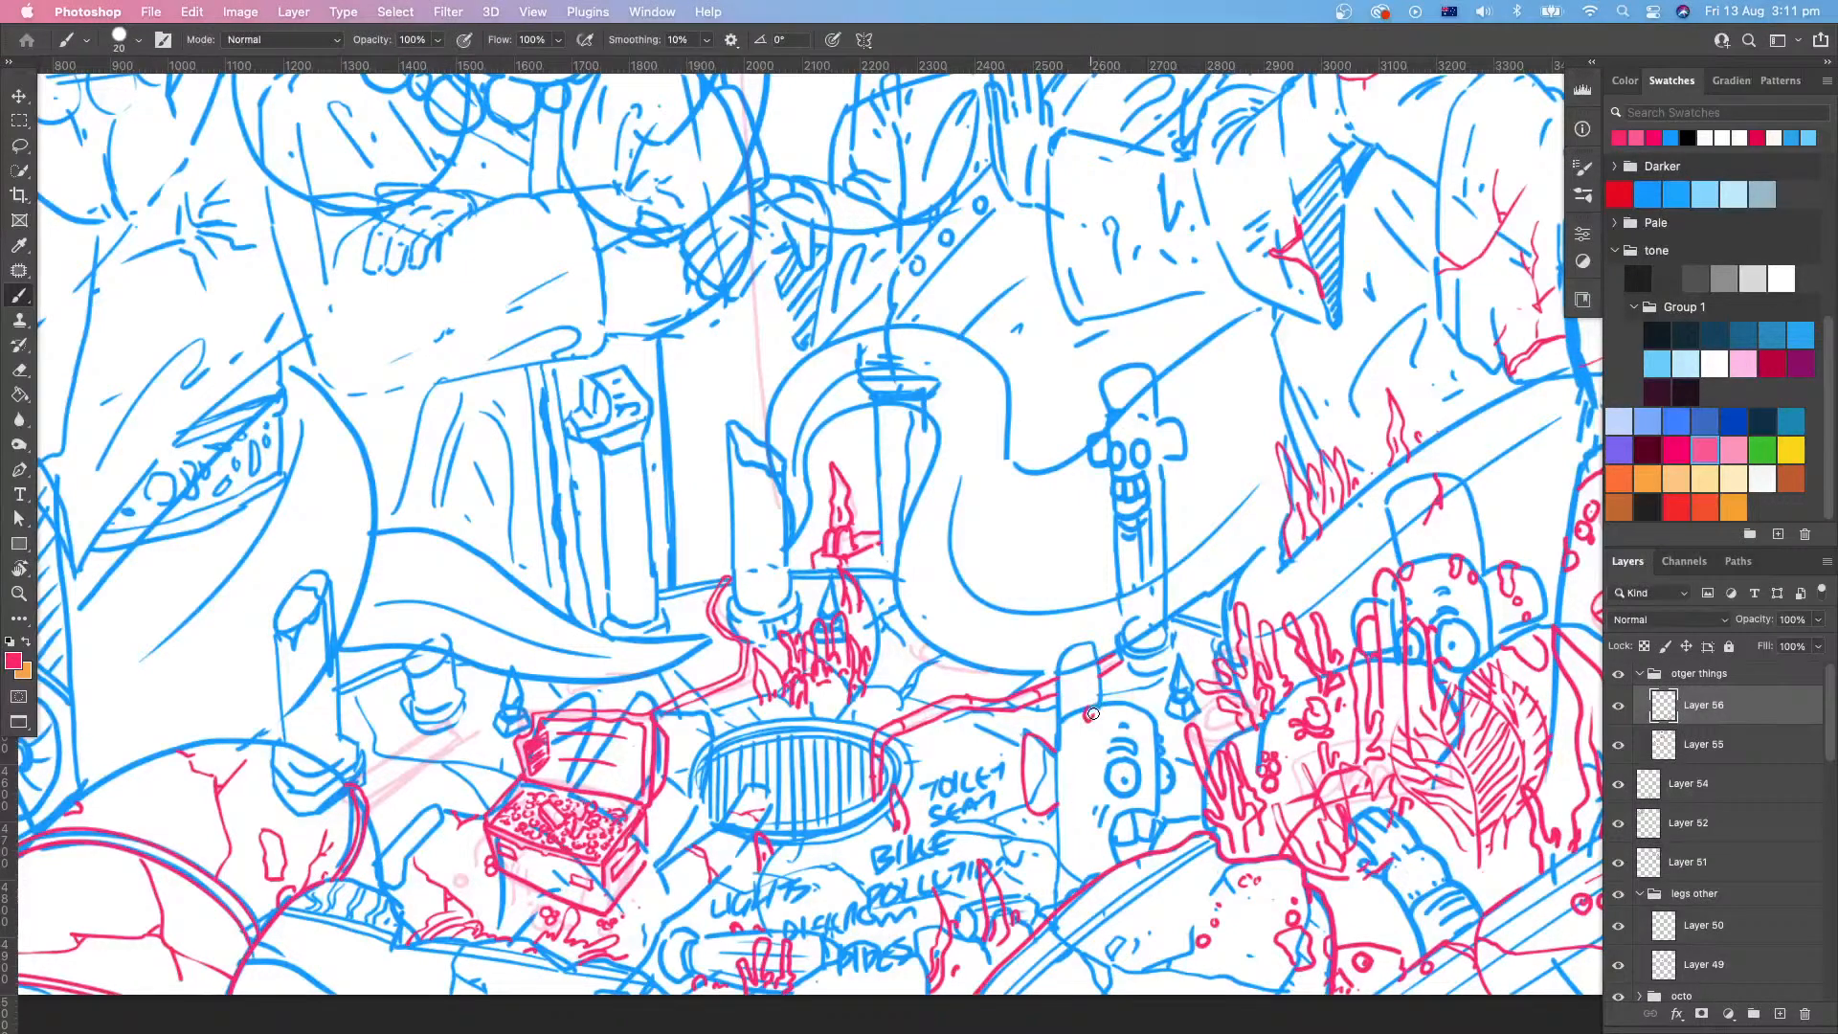
pyautogui.moveTo(1142, 723); pyautogui.dragTo(1098, 728)
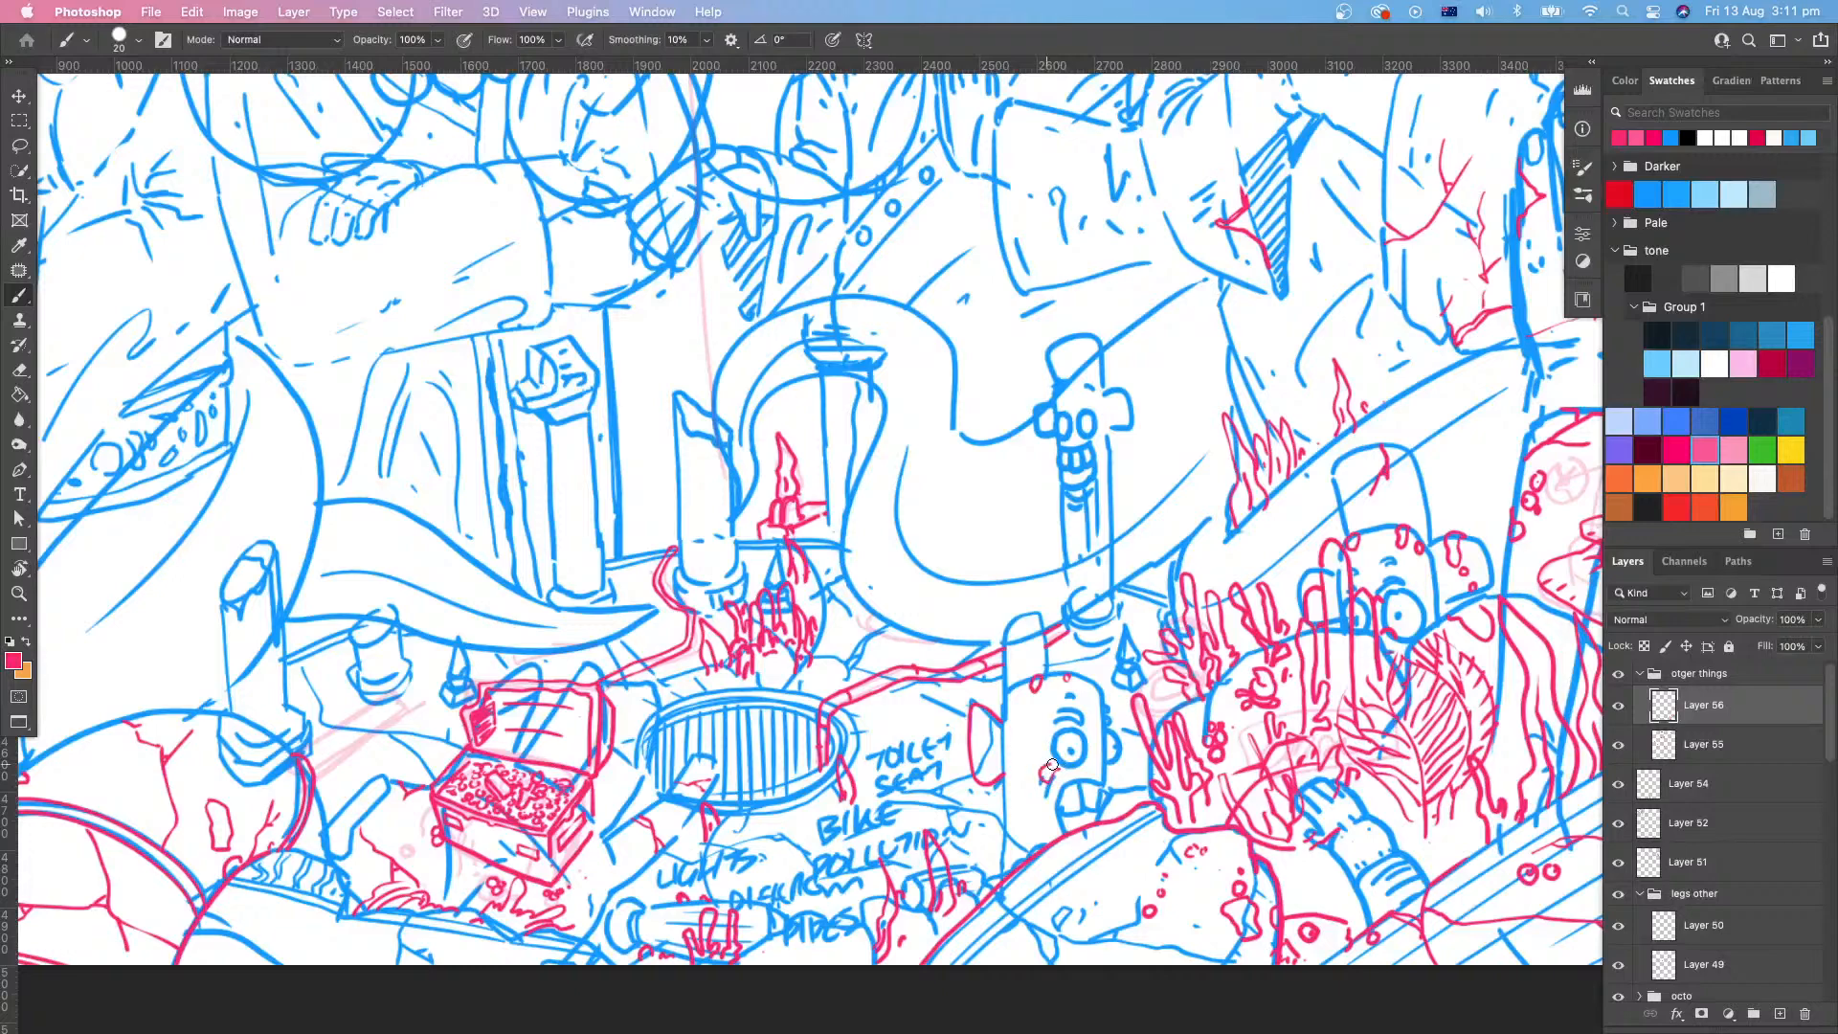
pyautogui.moveTo(1101, 776); pyautogui.dragTo(1154, 765)
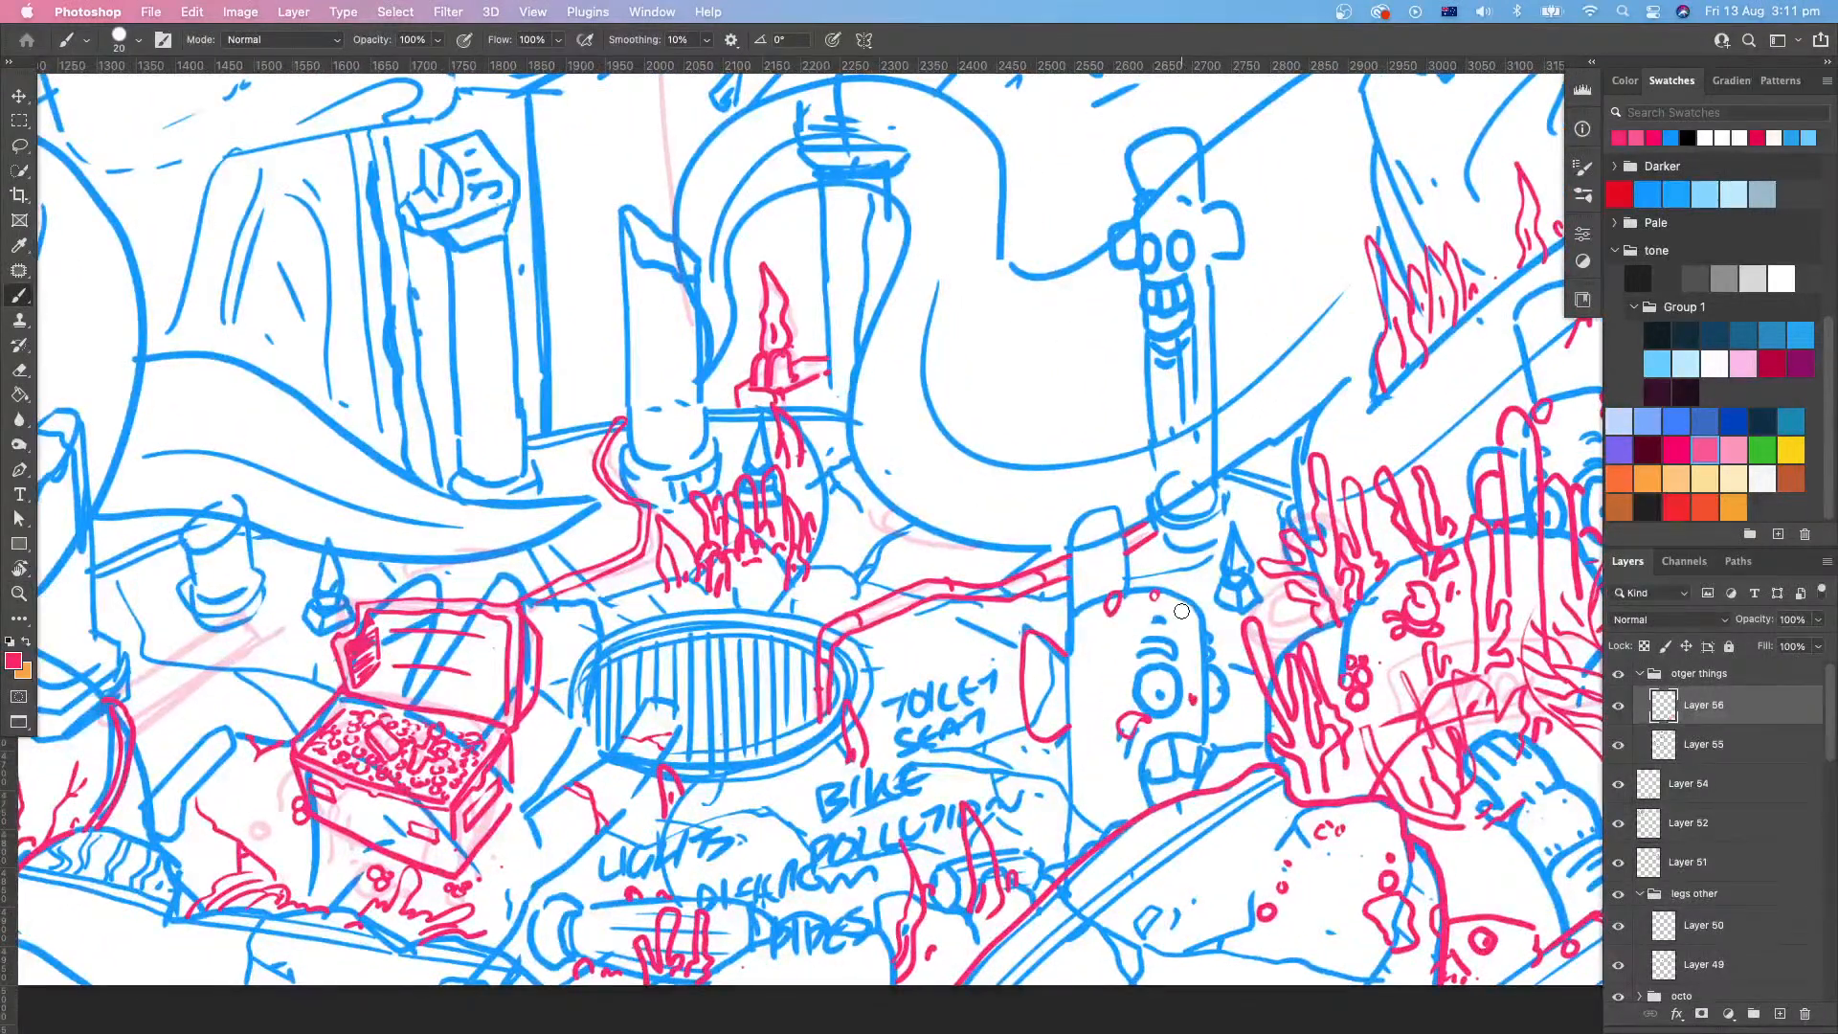
# Step: Sketch a small coral sprig and bumpy pink growth along the top and side of the carved totem
pyautogui.moveTo(1176, 587)
pyautogui.mouseDown()
pyautogui.moveTo(1188, 560)
pyautogui.moveTo(1210, 579)
pyautogui.mouseUp()
pyautogui.scroll(3, 1210, 588)
pyautogui.hscroll(2, 1210, 588)
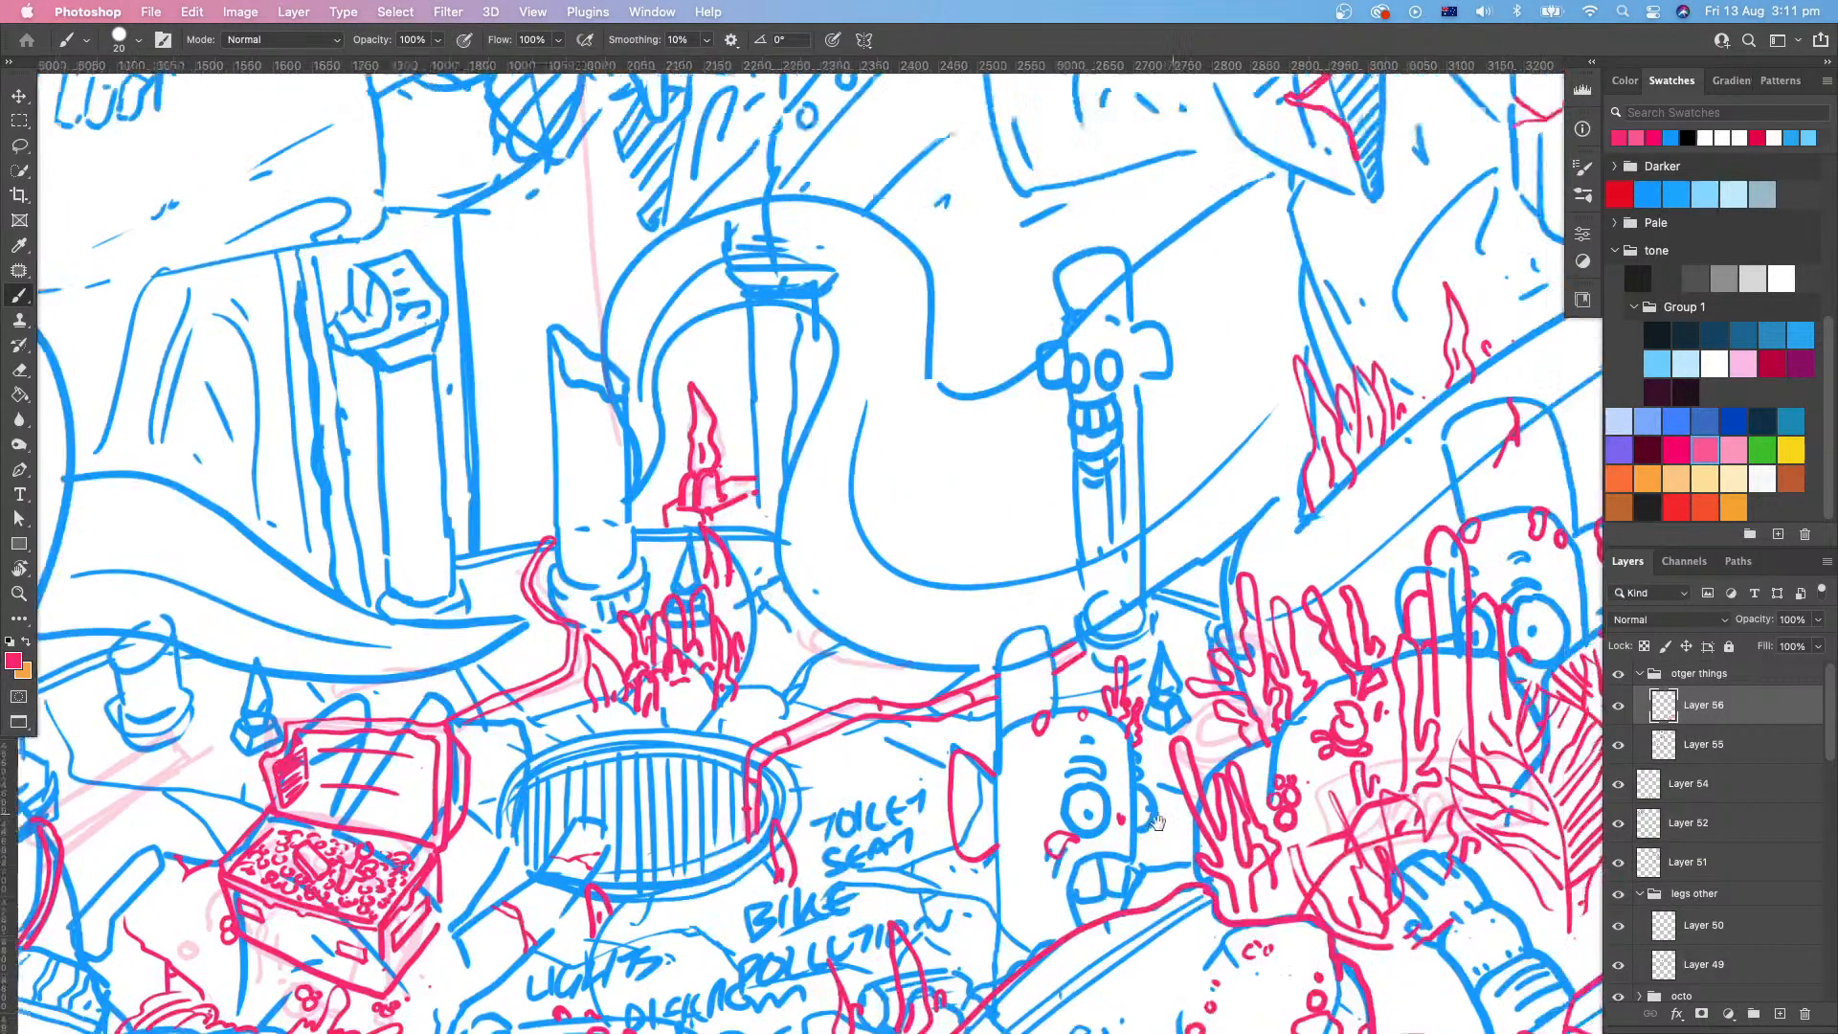
pyautogui.moveTo(1143, 769)
pyautogui.mouseDown()
pyautogui.moveTo(1112, 809)
pyautogui.moveTo(1077, 811)
pyautogui.mouseUp()
pyautogui.press('z')
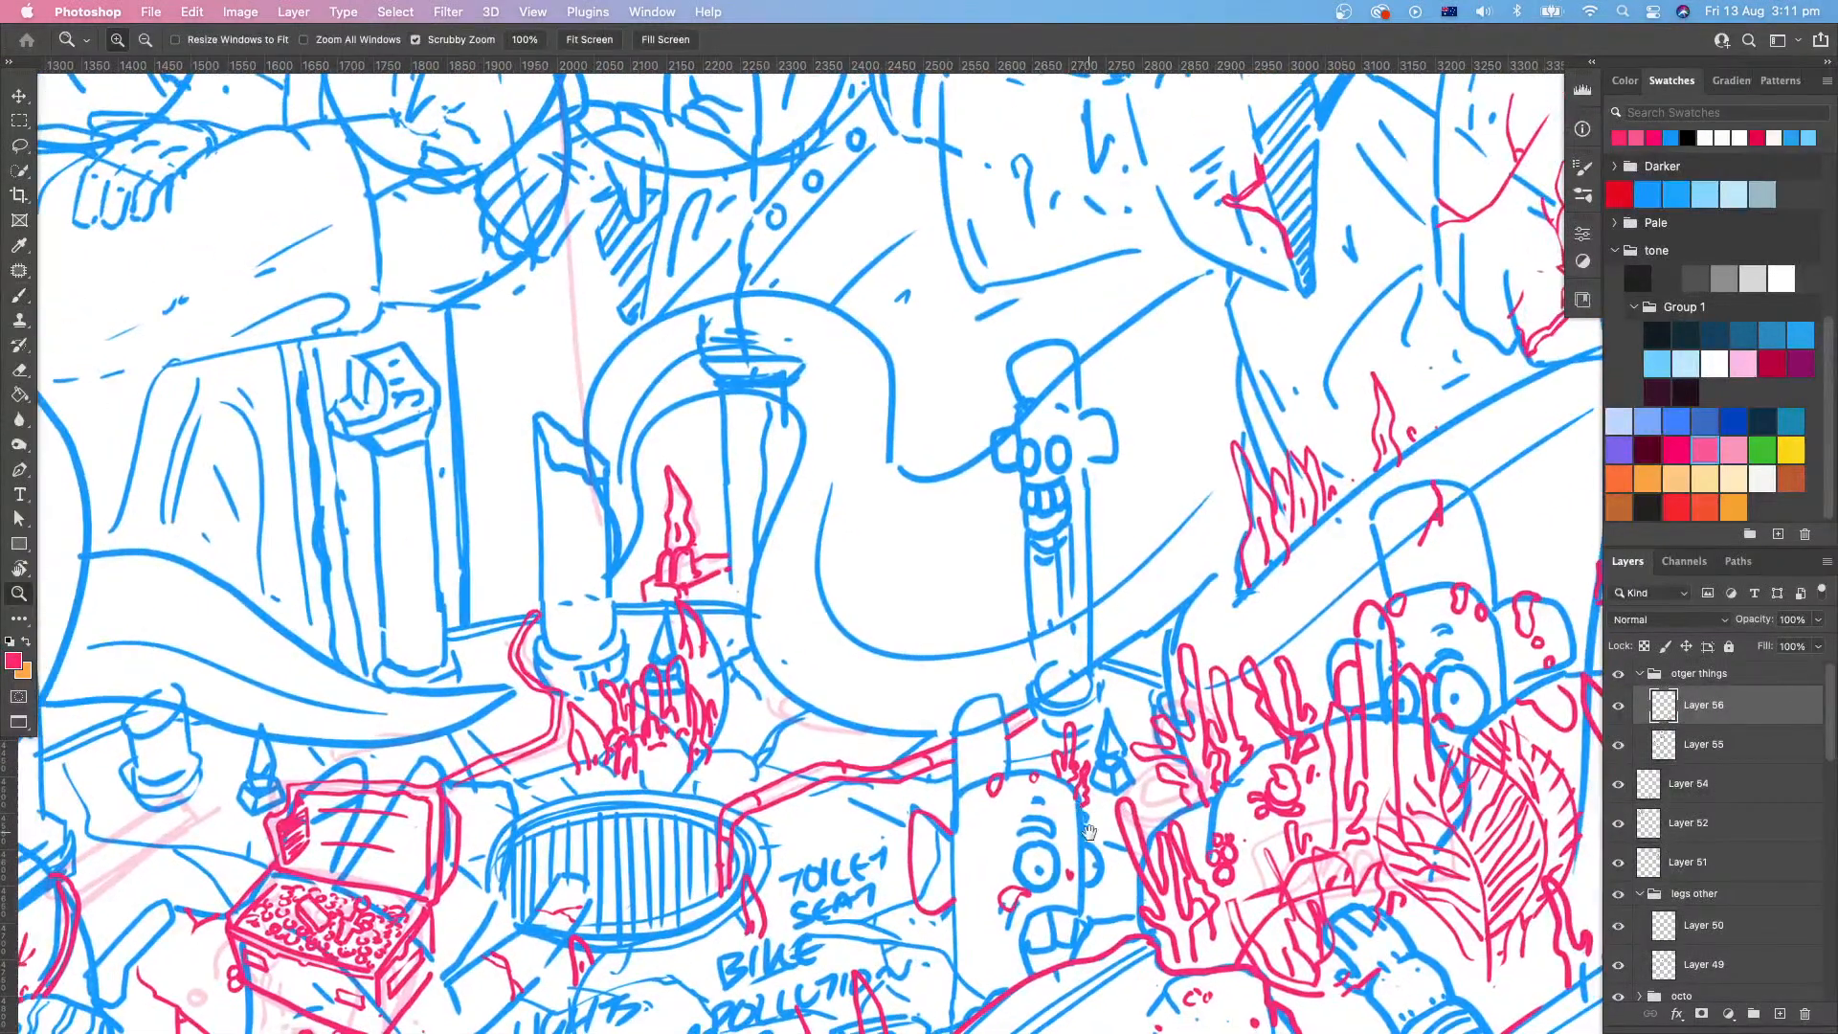
pyautogui.moveTo(1202, 768)
pyautogui.mouseDown()
pyautogui.moveTo(1015, 825)
pyautogui.moveTo(1048, 831)
pyautogui.mouseUp()
pyautogui.moveTo(1184, 947); pyautogui.dragTo(1074, 850)
pyautogui.moveTo(952, 753); pyautogui.dragTo(954, 757)
pyautogui.press('b')
pyautogui.moveTo(913, 879)
pyautogui.mouseDown()
pyautogui.moveTo(885, 794)
pyautogui.moveTo(910, 844)
pyautogui.moveTo(903, 757)
pyautogui.moveTo(931, 823)
pyautogui.moveTo(952, 812)
pyautogui.moveTo(843, 956)
pyautogui.mouseUp()
pyautogui.moveTo(1195, 750); pyautogui.dragTo(1048, 752)
pyautogui.moveTo(1246, 681); pyautogui.dragTo(1180, 752)
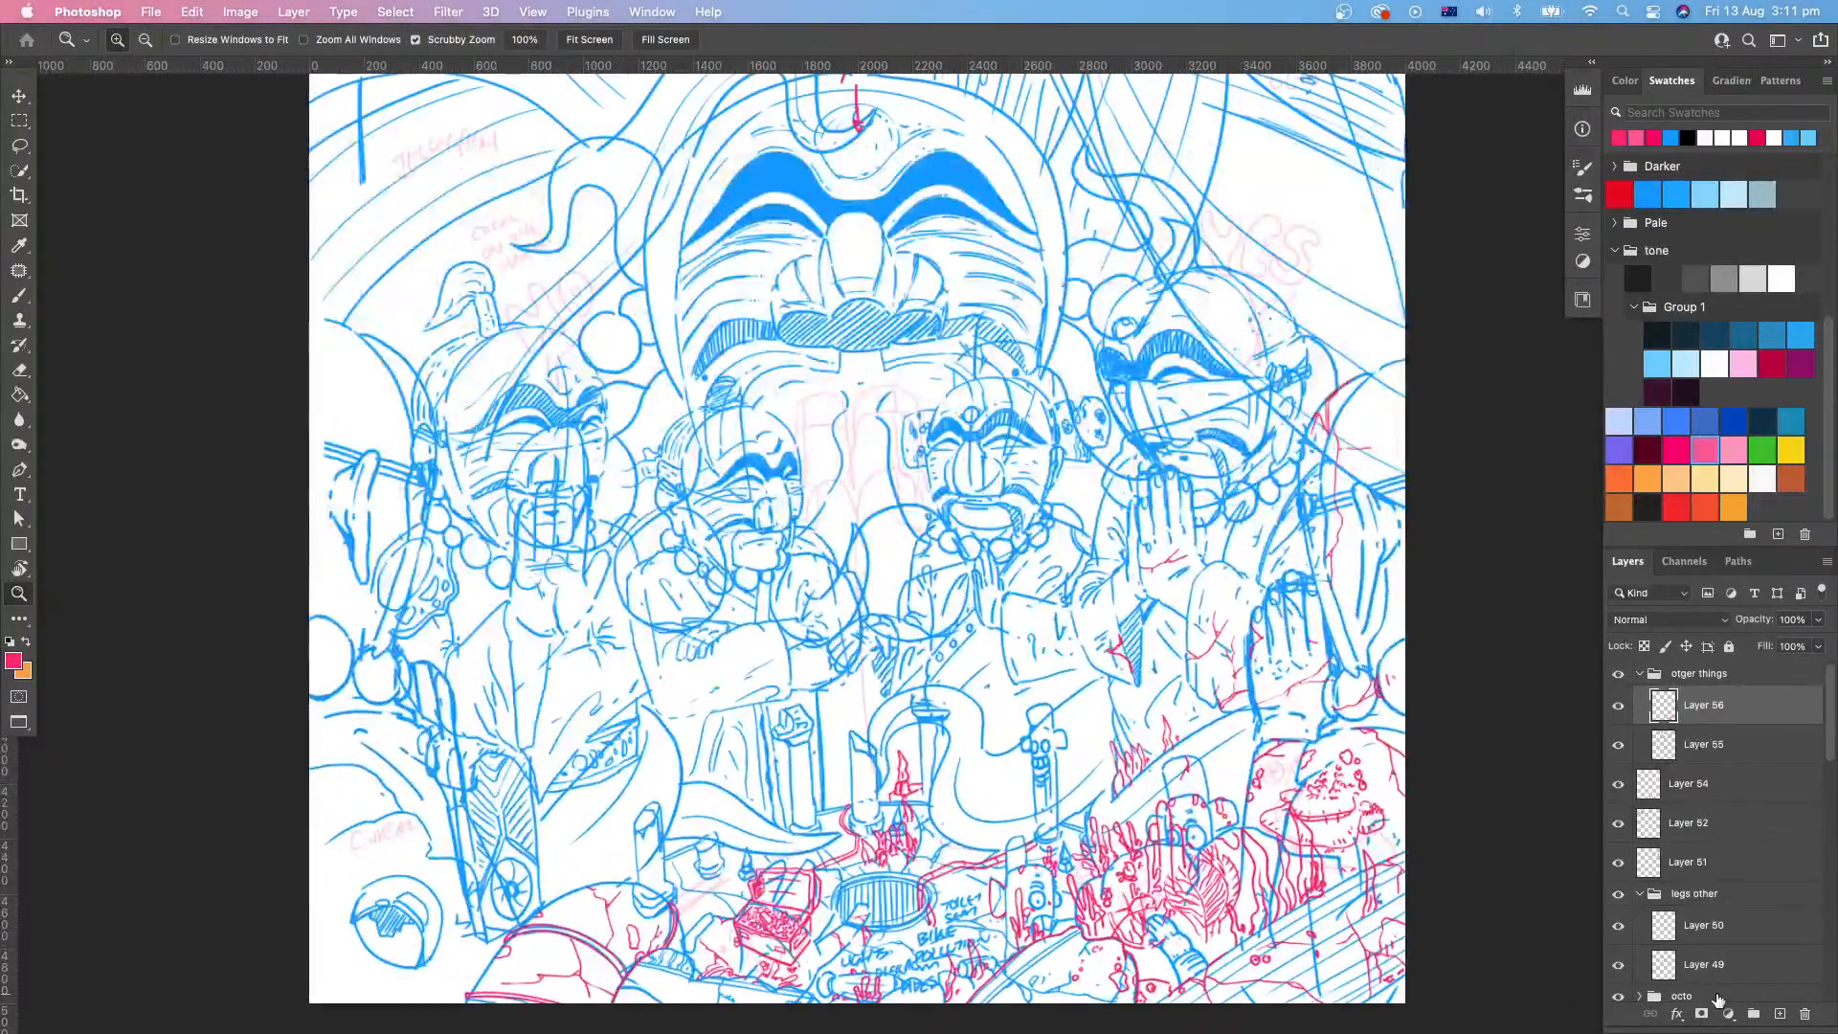
# Step: Try recolouring Layer 56 with a clipped Hue/Saturation adjustment at hue -133, and discard the adjustment
pyautogui.click(1729, 1014)
pyautogui.click(1733, 764)
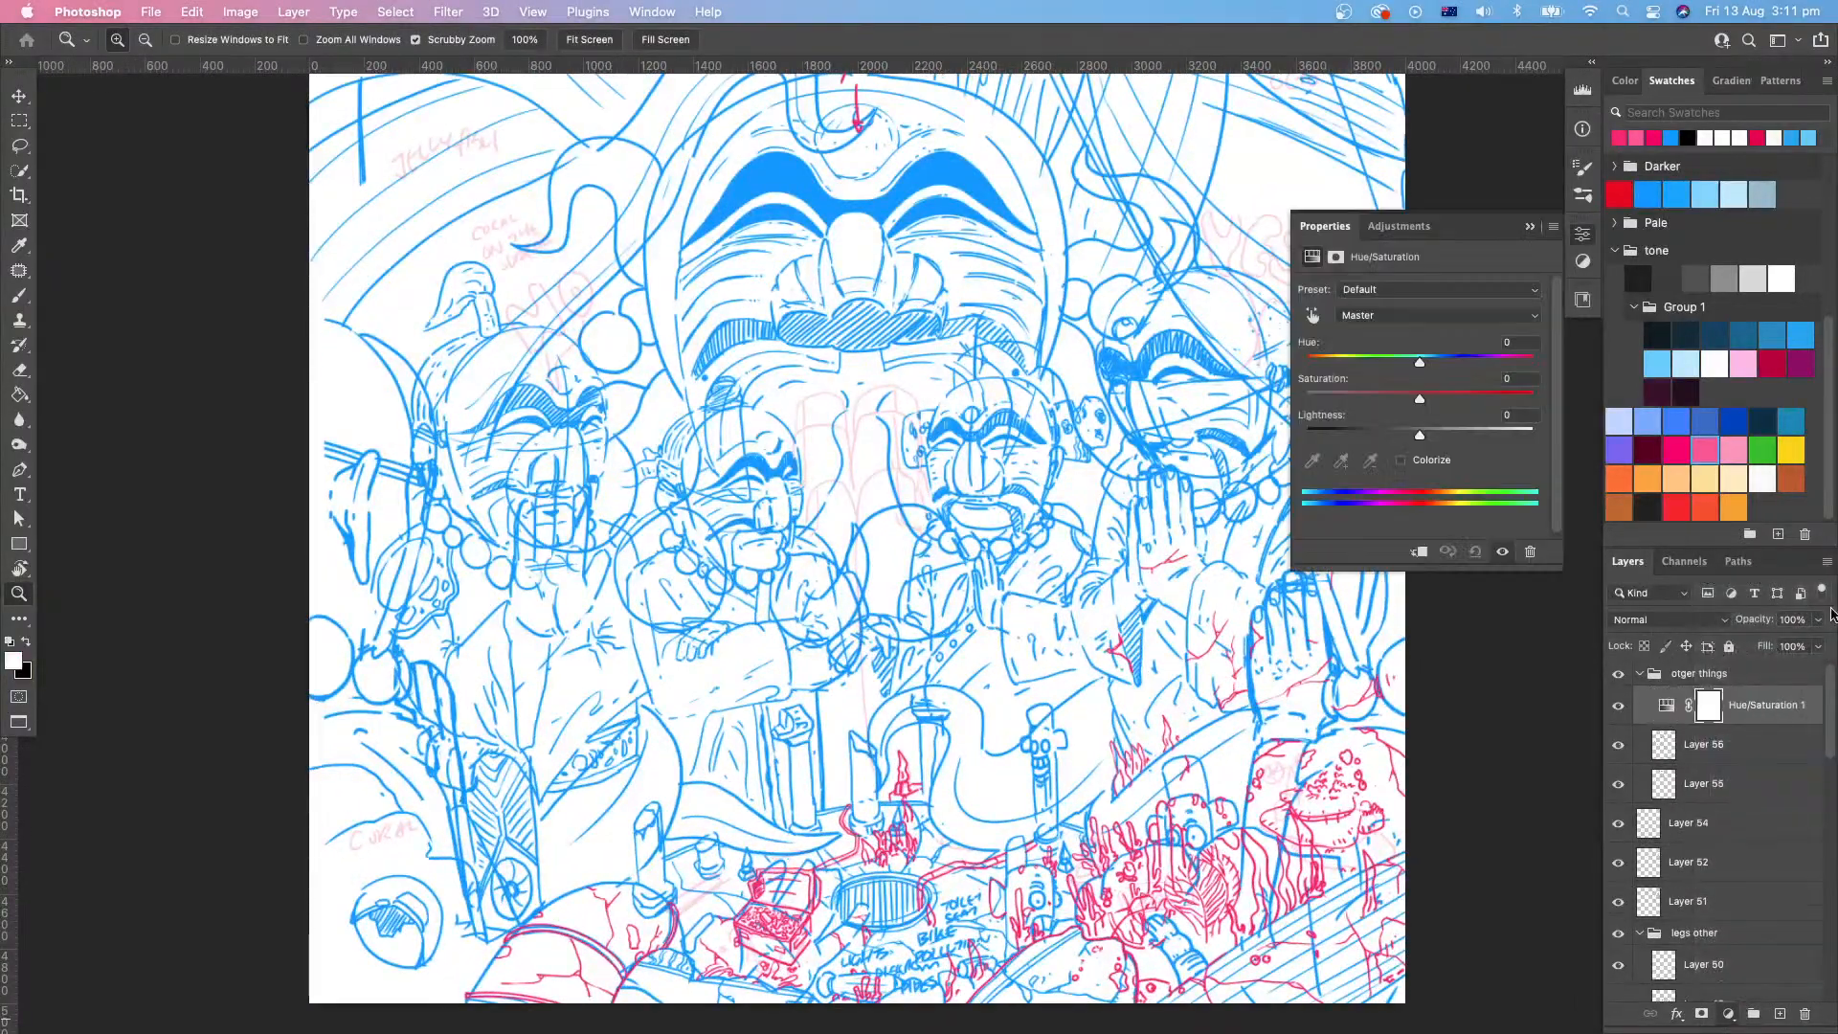
pyautogui.moveTo(1420, 362); pyautogui.dragTo(1472, 362)
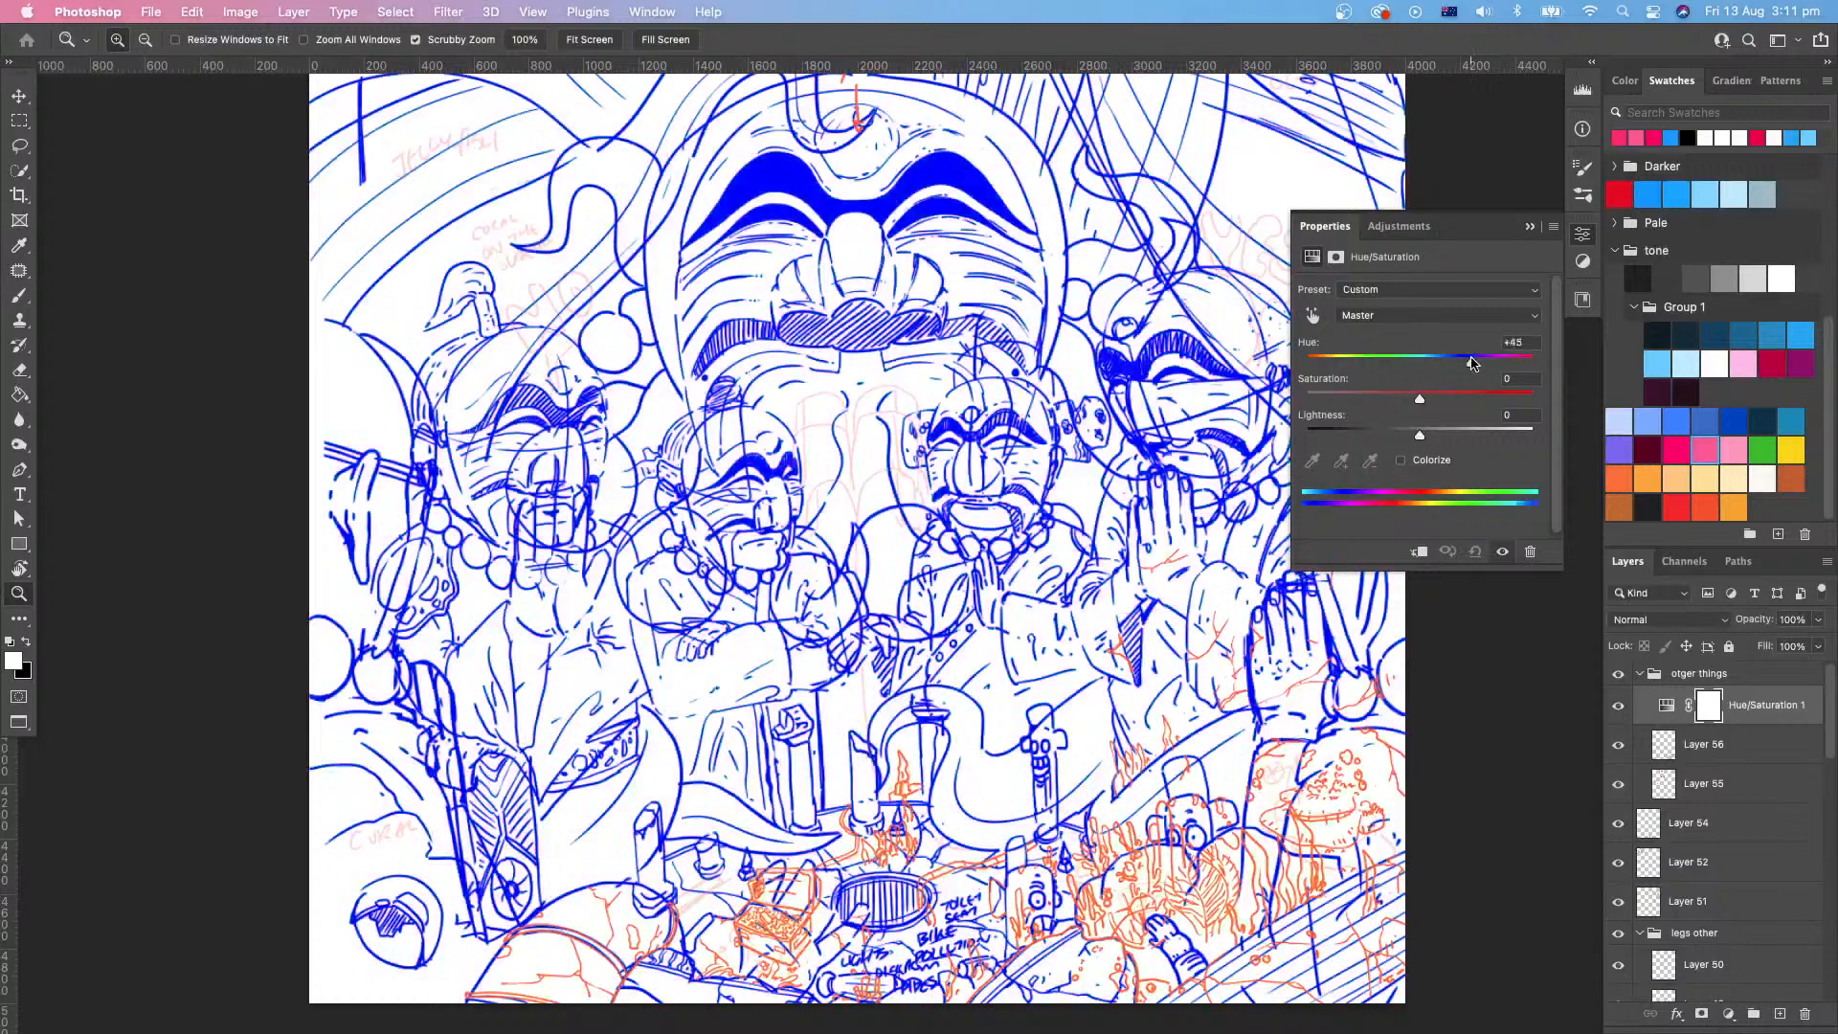
pyautogui.click(1420, 552)
pyautogui.moveTo(1474, 367)
pyautogui.mouseDown()
pyautogui.moveTo(1493, 368)
pyautogui.moveTo(1328, 390)
pyautogui.mouseUp()
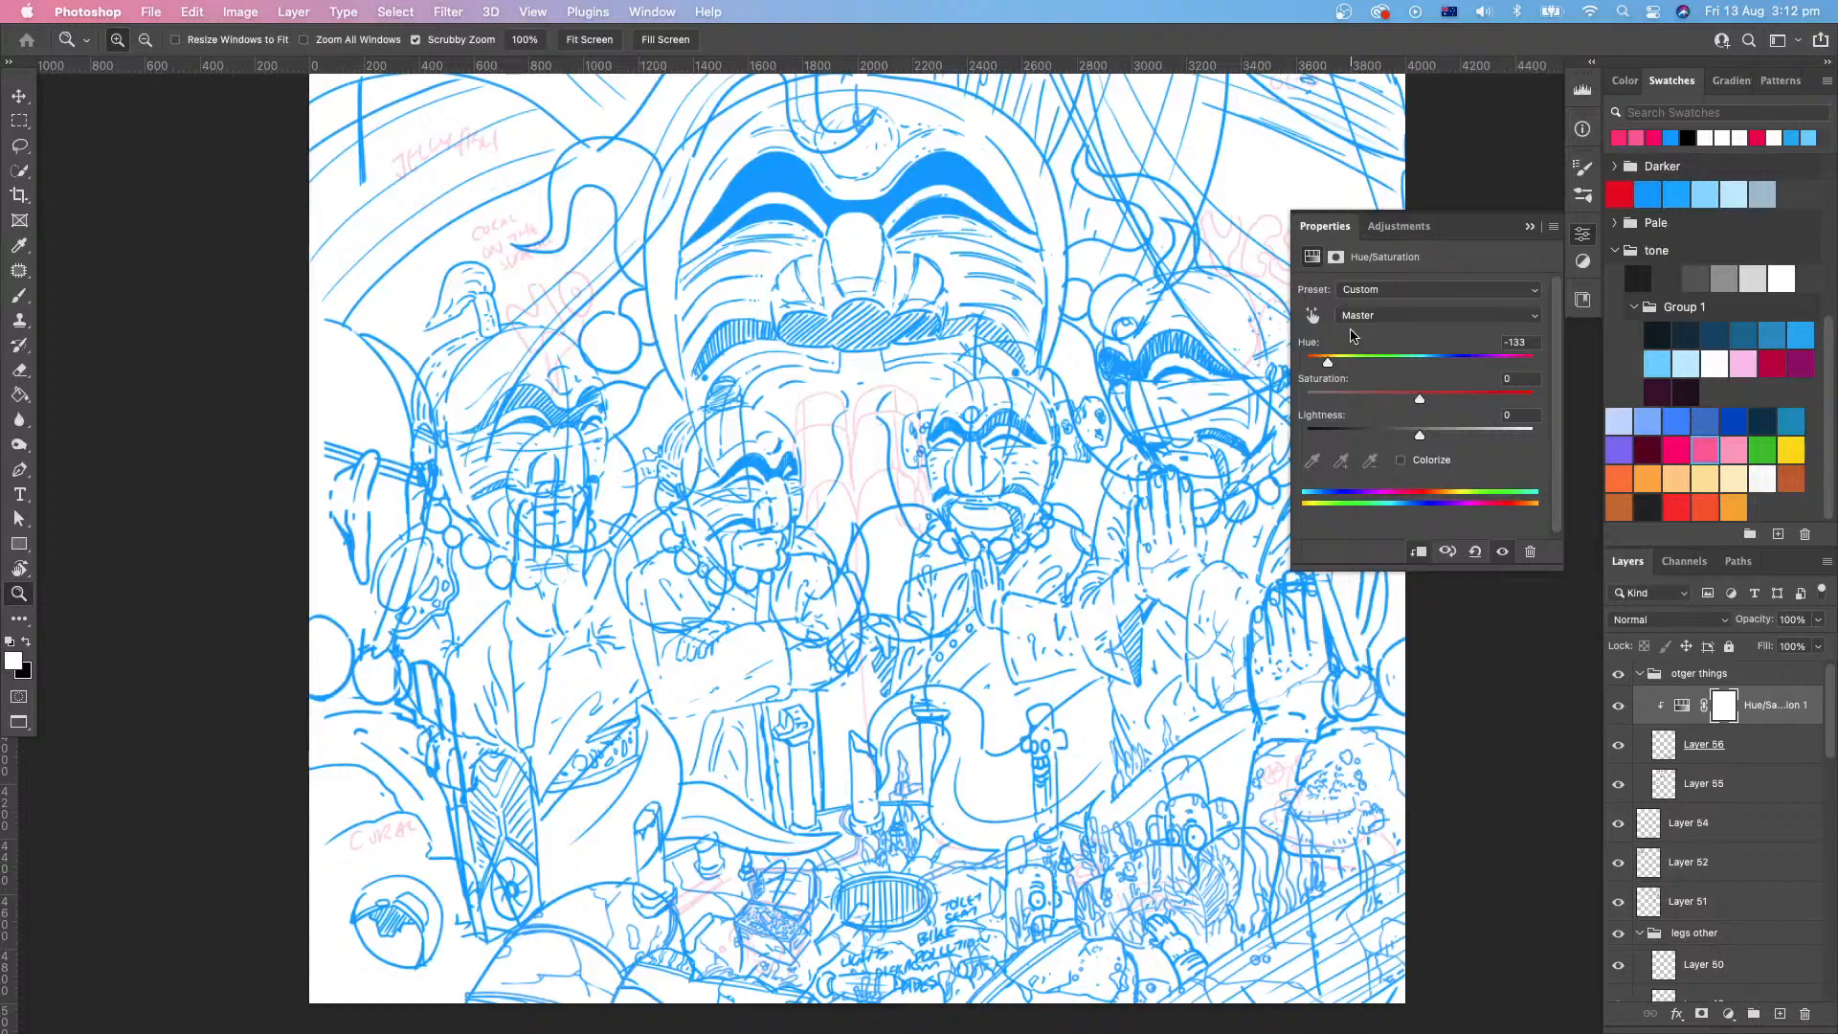
pyautogui.click(1529, 551)
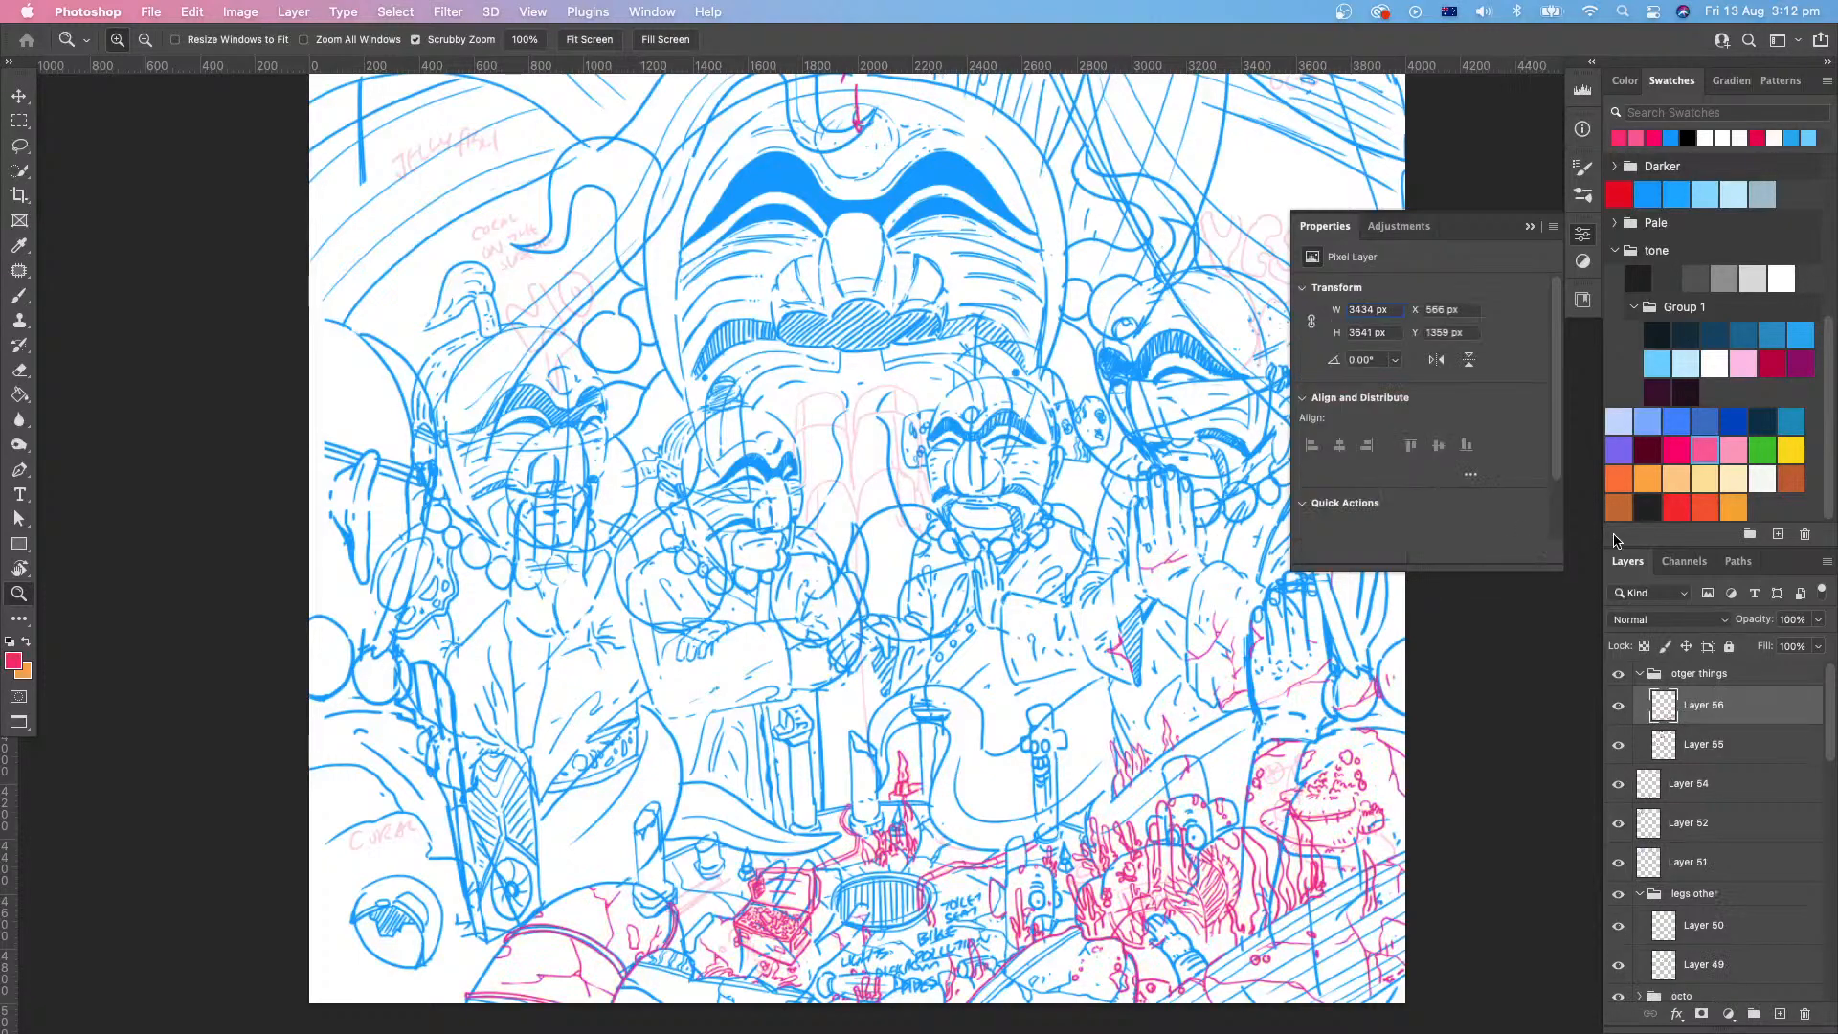
pyautogui.click(1530, 226)
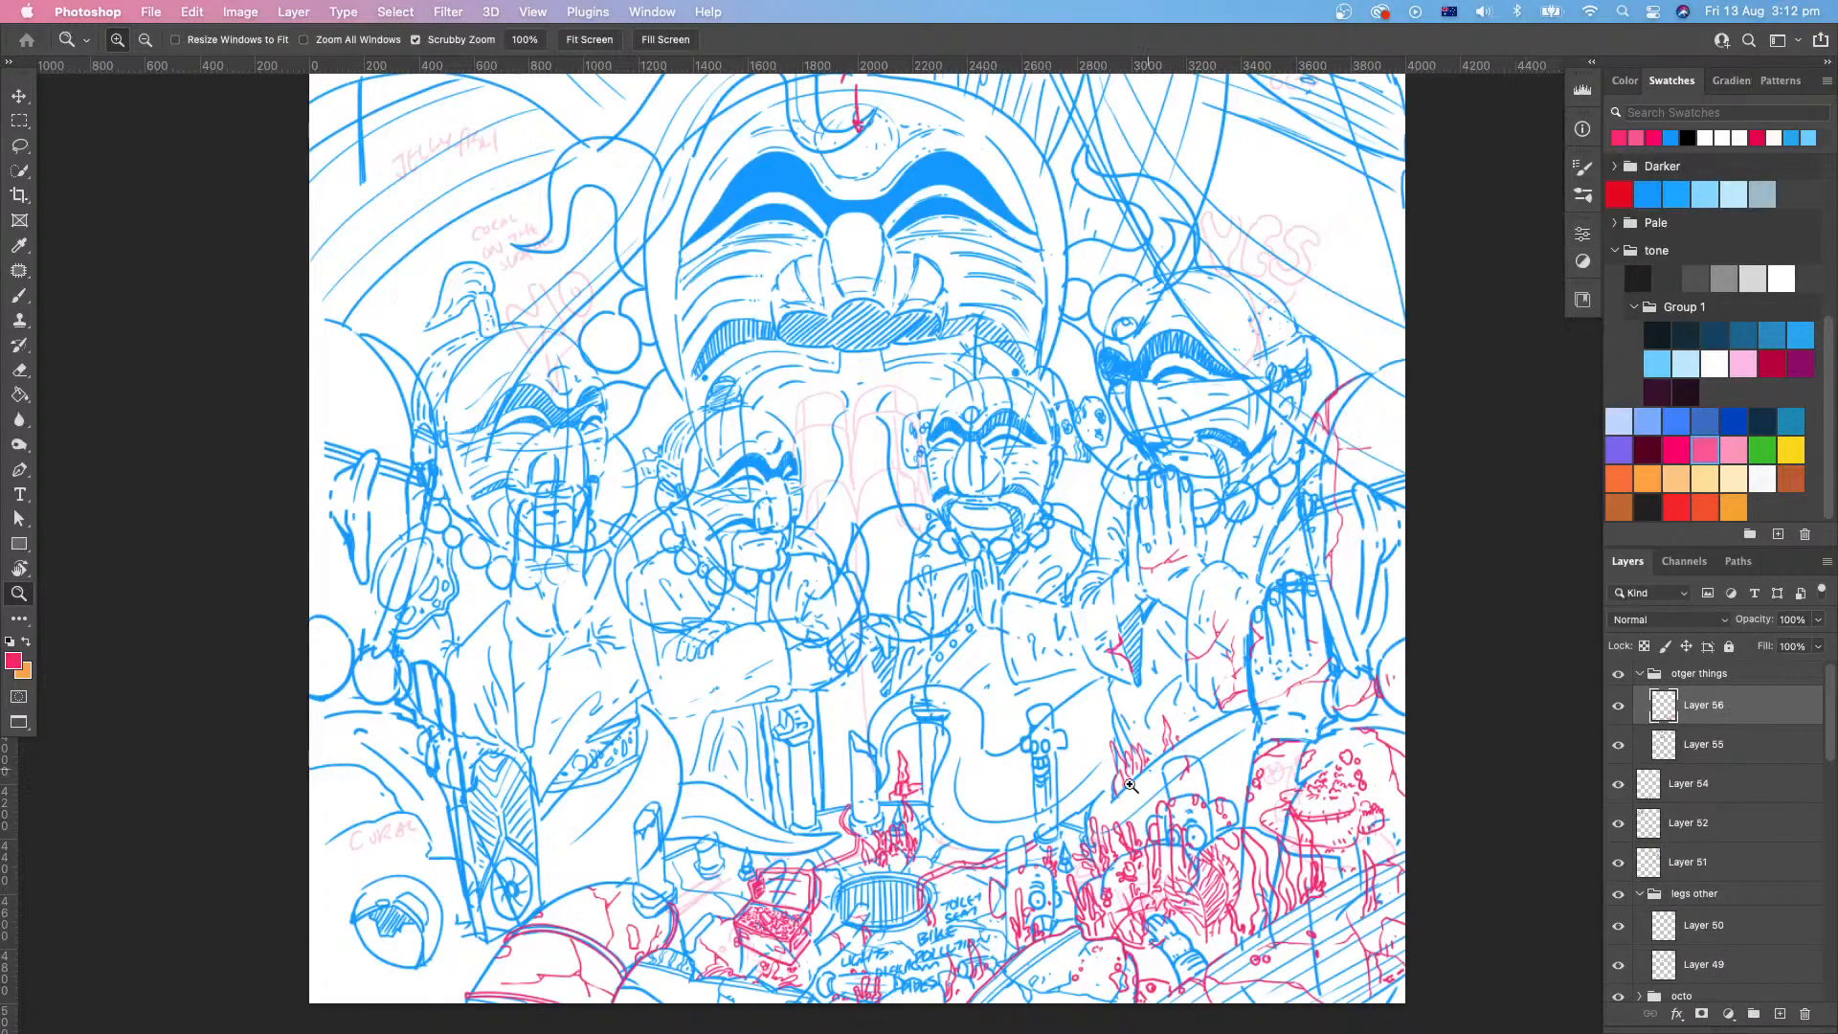
# Step: Draw a pink coral tip and barnacle spots on the broken pillar above the cracked foreground dome
pyautogui.moveTo(1091, 812); pyautogui.dragTo(1251, 740)
pyautogui.click(788, 838)
pyautogui.moveTo(832, 727)
pyautogui.mouseDown()
pyautogui.moveTo(864, 729)
pyautogui.moveTo(849, 758)
pyautogui.moveTo(869, 733)
pyautogui.moveTo(877, 704)
pyautogui.moveTo(837, 724)
pyautogui.moveTo(871, 633)
pyautogui.moveTo(878, 664)
pyautogui.moveTo(840, 714)
pyautogui.moveTo(843, 694)
pyautogui.moveTo(856, 718)
pyautogui.mouseUp()
pyautogui.press('b')
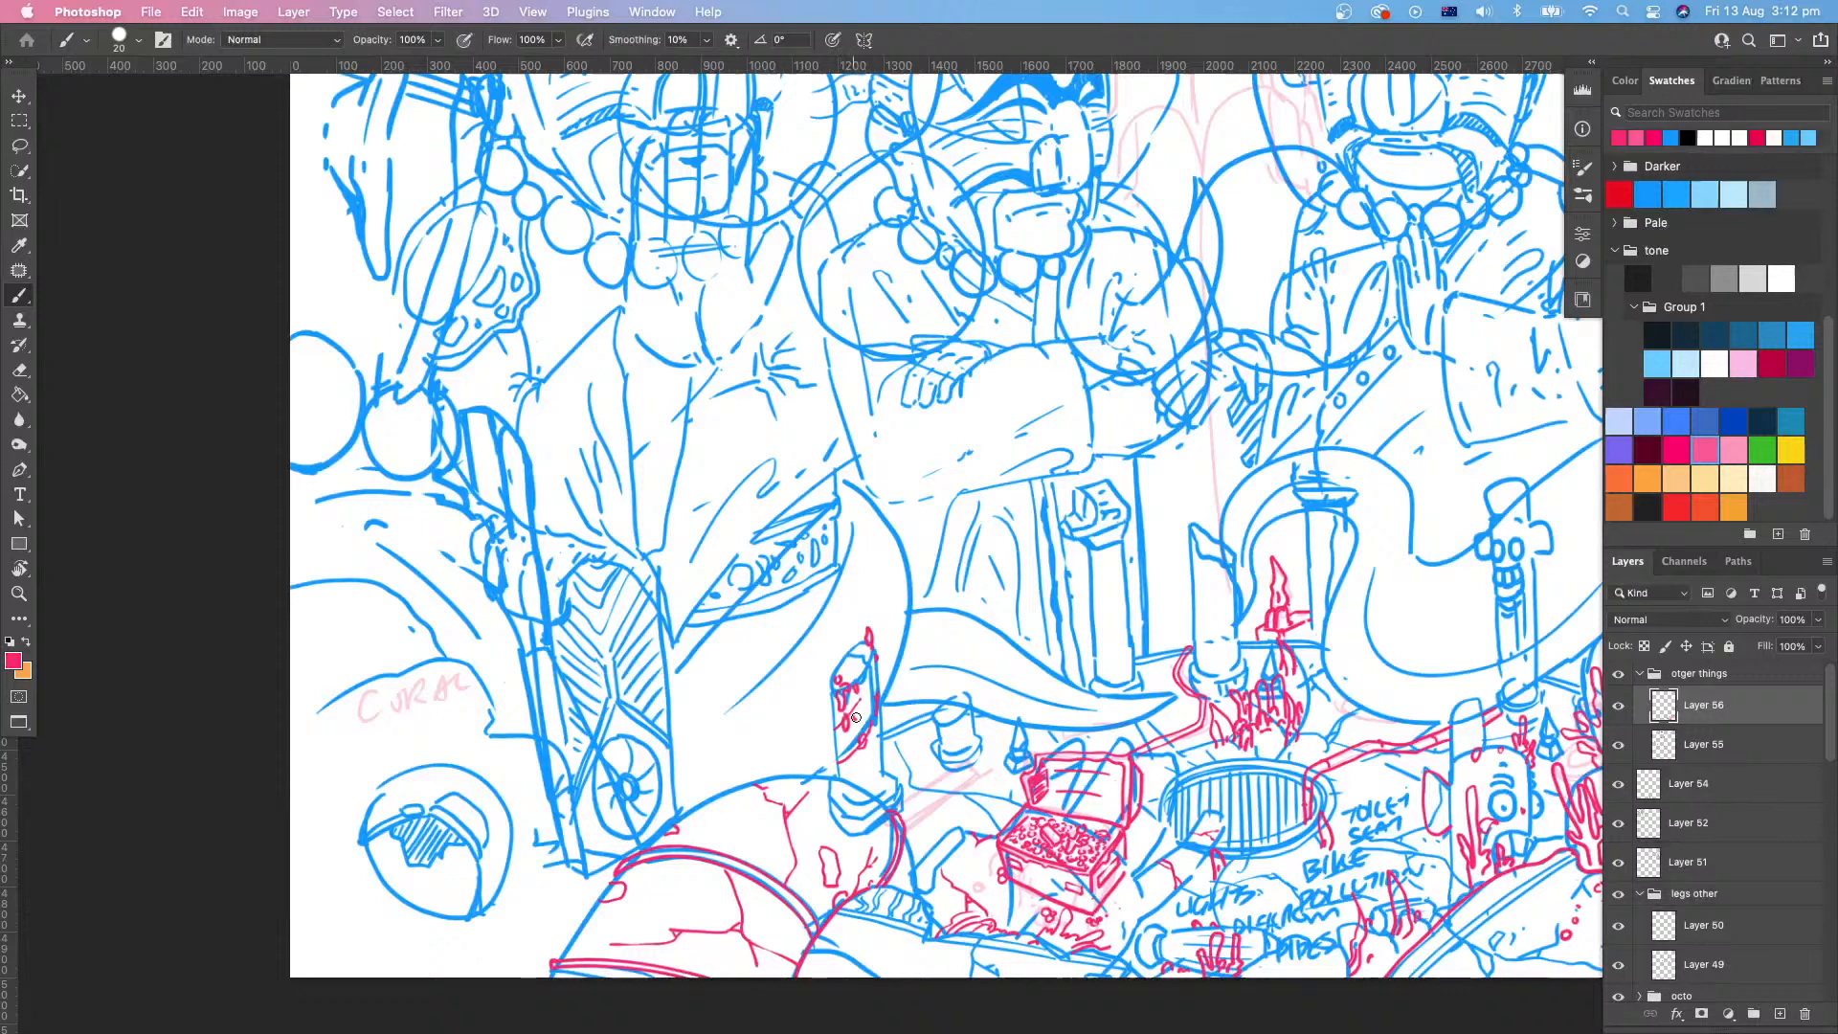
pyautogui.hscroll(-4, 856, 718)
pyautogui.scroll(1, 855, 718)
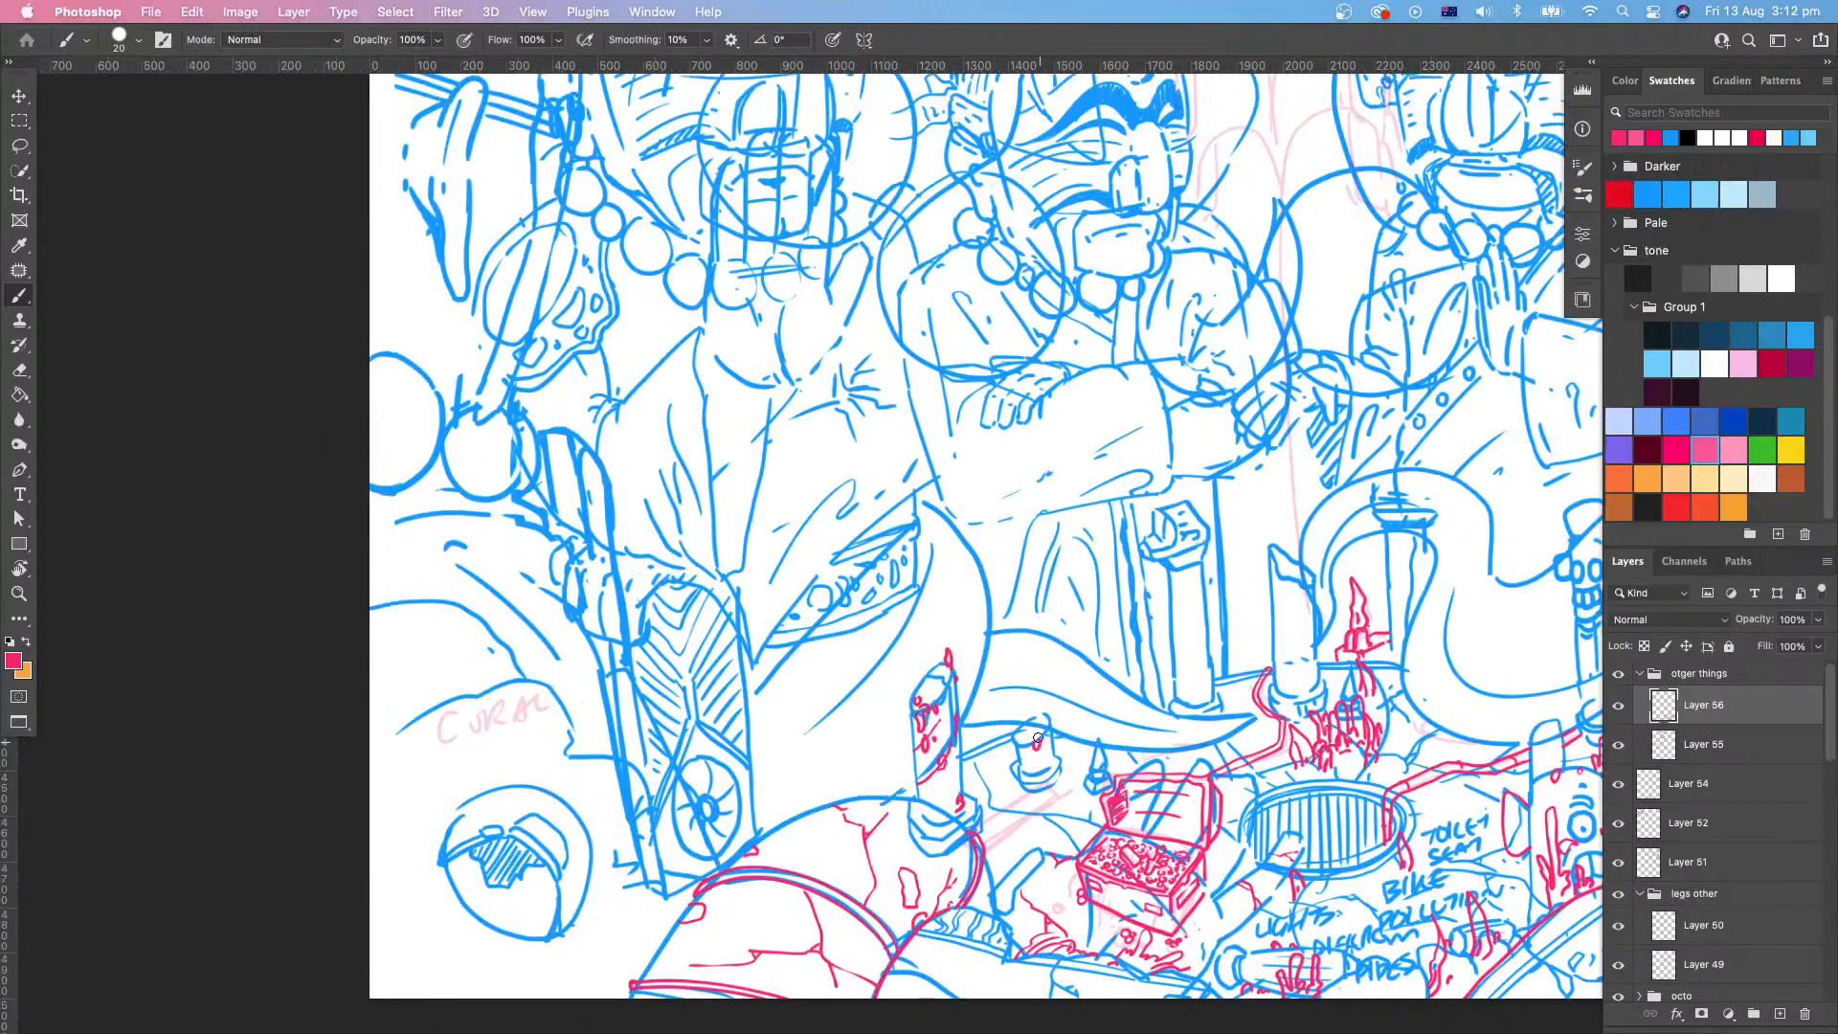
# Step: Add pink barnacle spots to the small bollard, and draw a crack and base spots on the square pillar behind it
pyautogui.moveTo(1038, 738)
pyautogui.mouseDown()
pyautogui.moveTo(1023, 726)
pyautogui.moveTo(1042, 719)
pyautogui.mouseUp()
pyautogui.hscroll(10, 1031, 738)
pyautogui.scroll(4, 1031, 739)
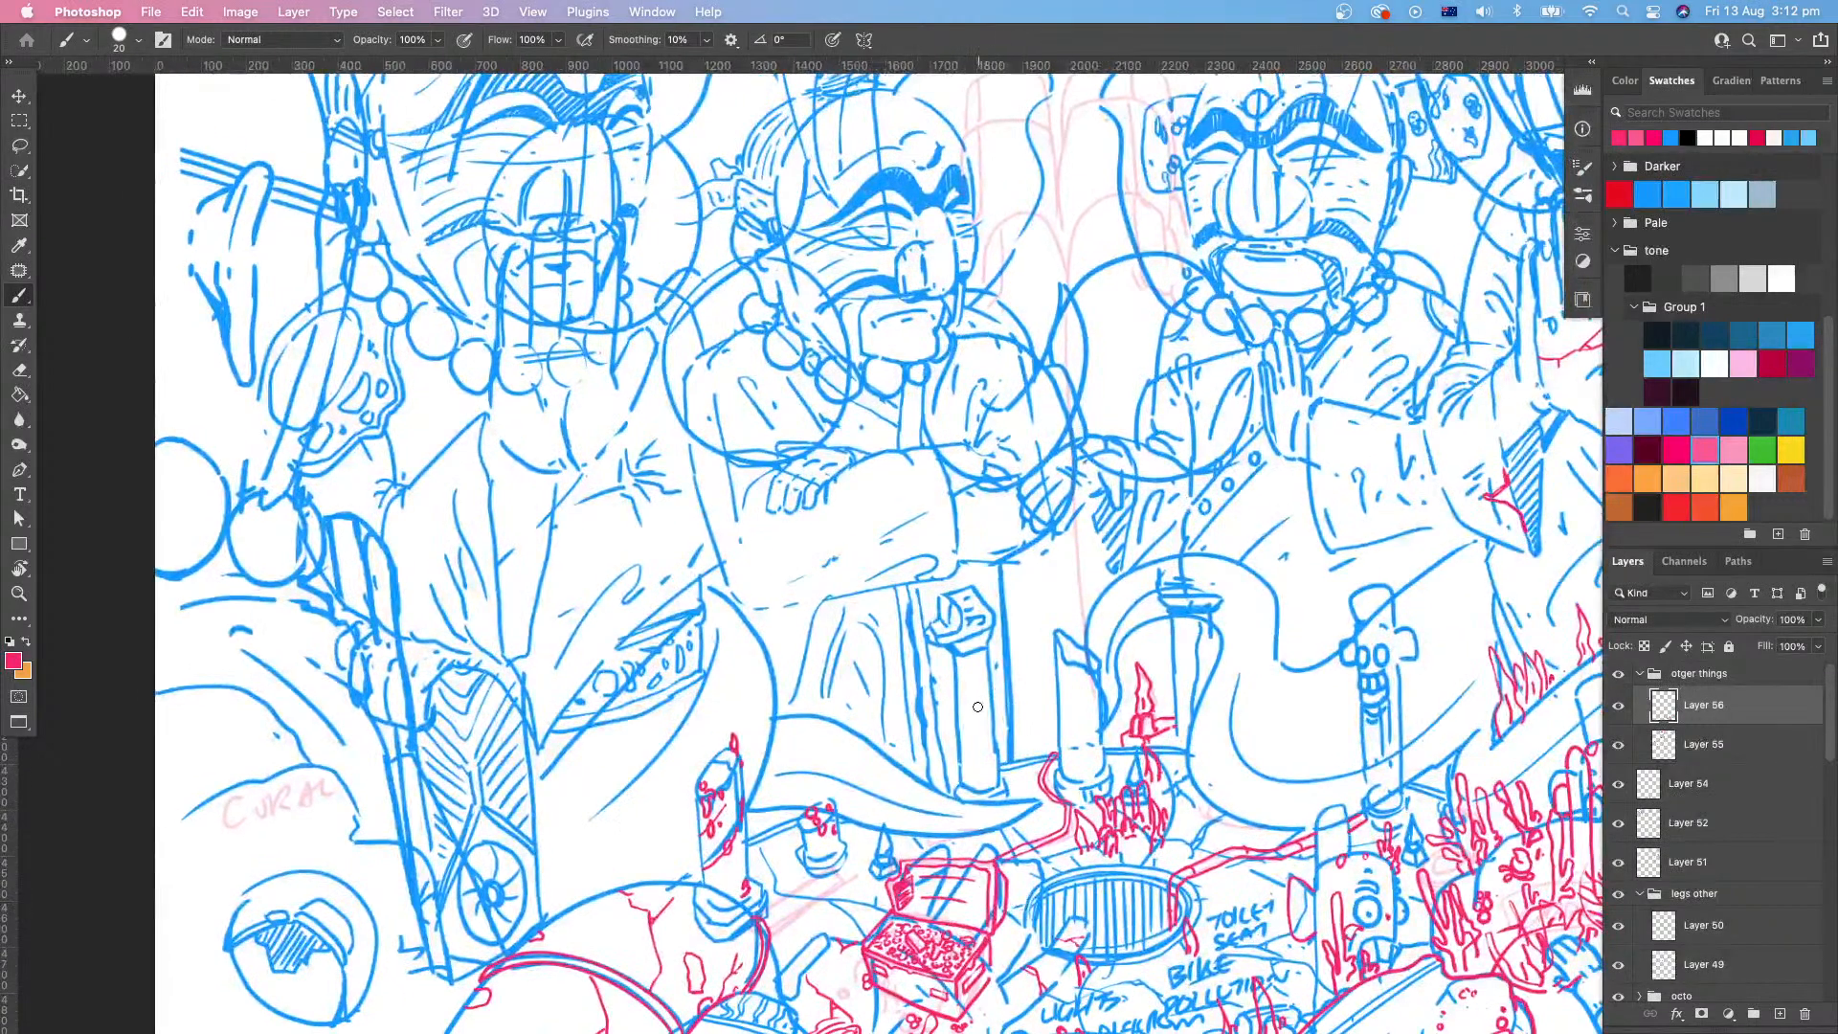
pyautogui.moveTo(984, 654); pyautogui.dragTo(958, 709)
pyautogui.scroll(1, 982, 694)
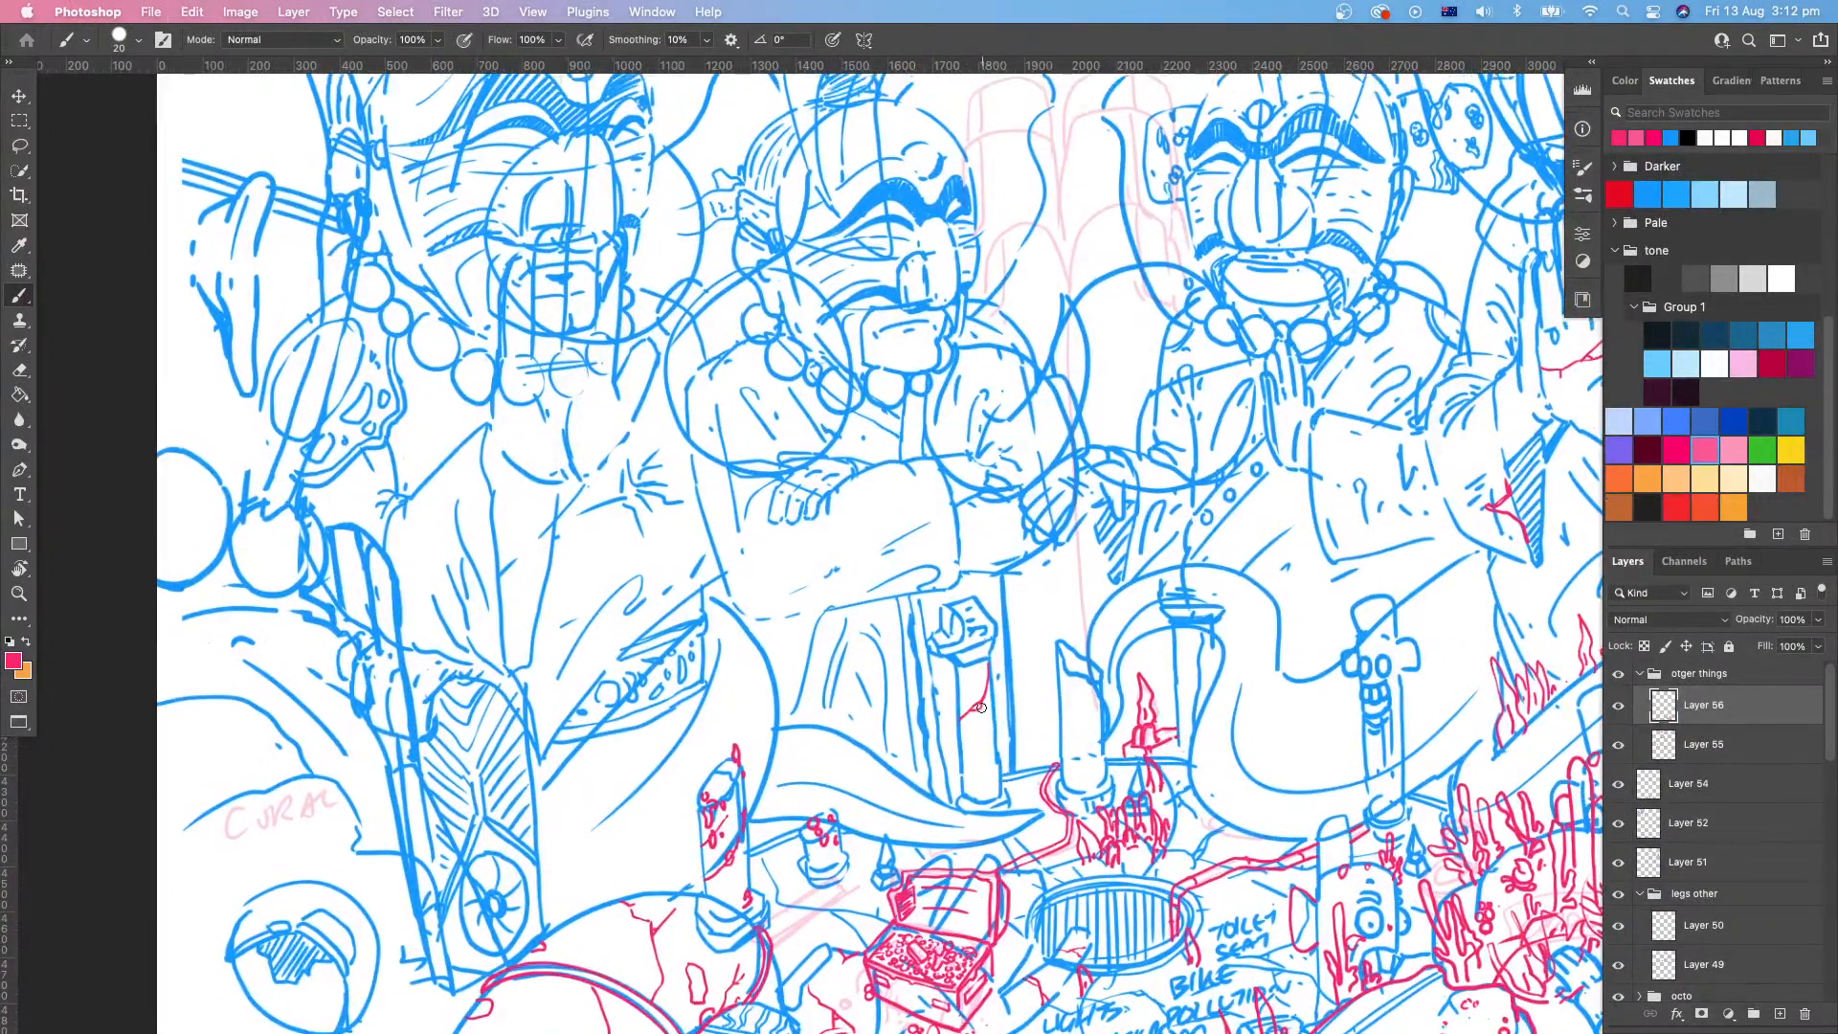
pyautogui.scroll(-2, 995, 713)
pyautogui.hscroll(-2, 994, 714)
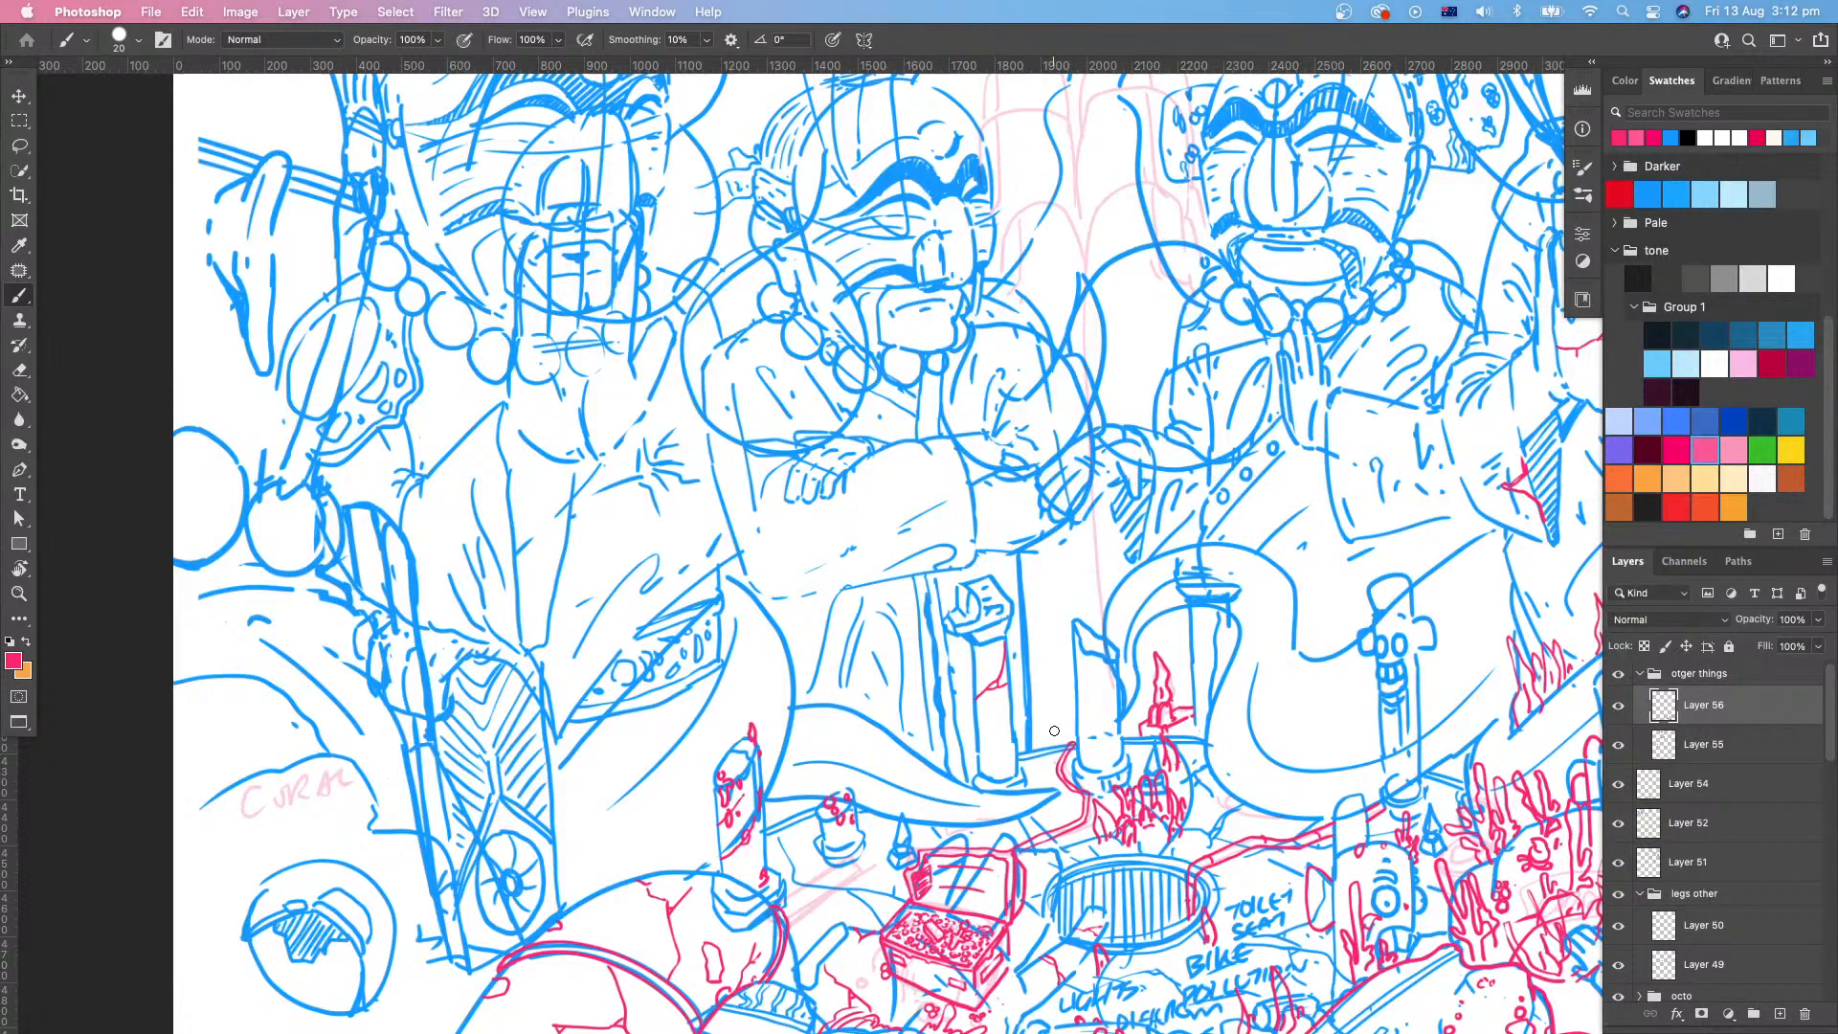
pyautogui.hscroll(3, 1054, 730)
pyautogui.scroll(2, 1054, 731)
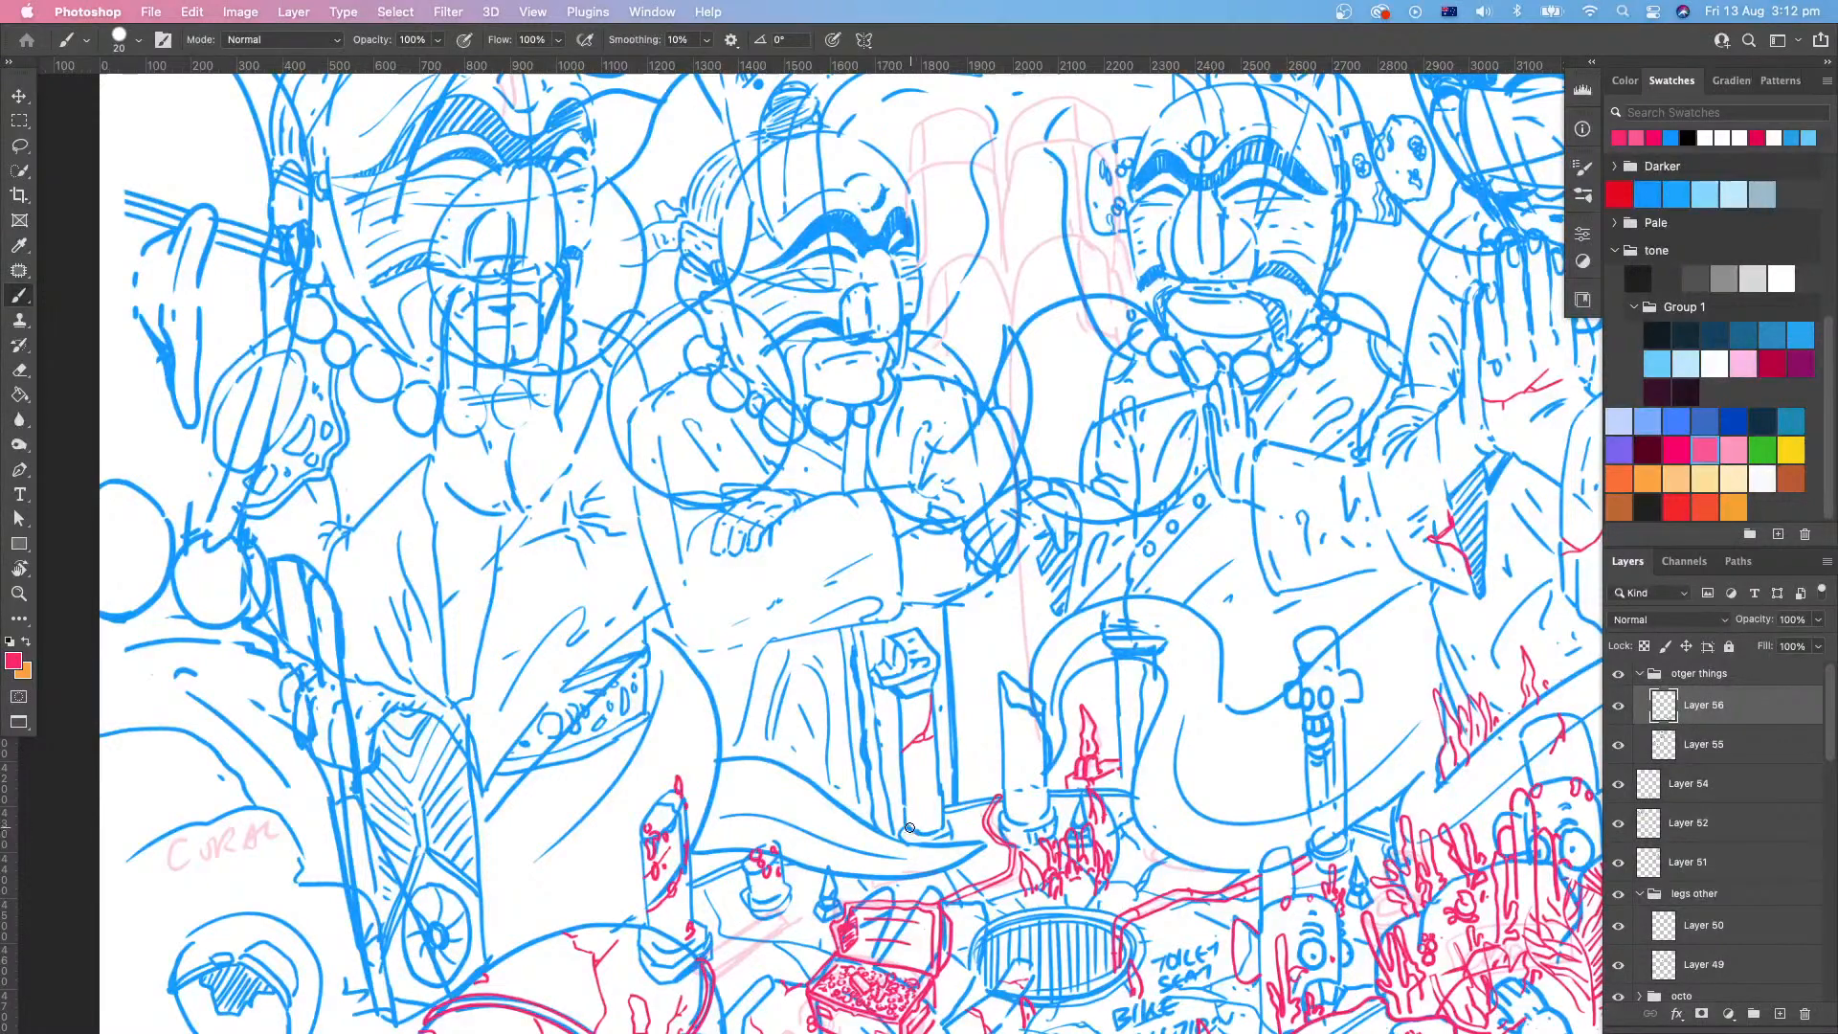
pyautogui.hscroll(3, 910, 828)
pyautogui.scroll(2, 910, 828)
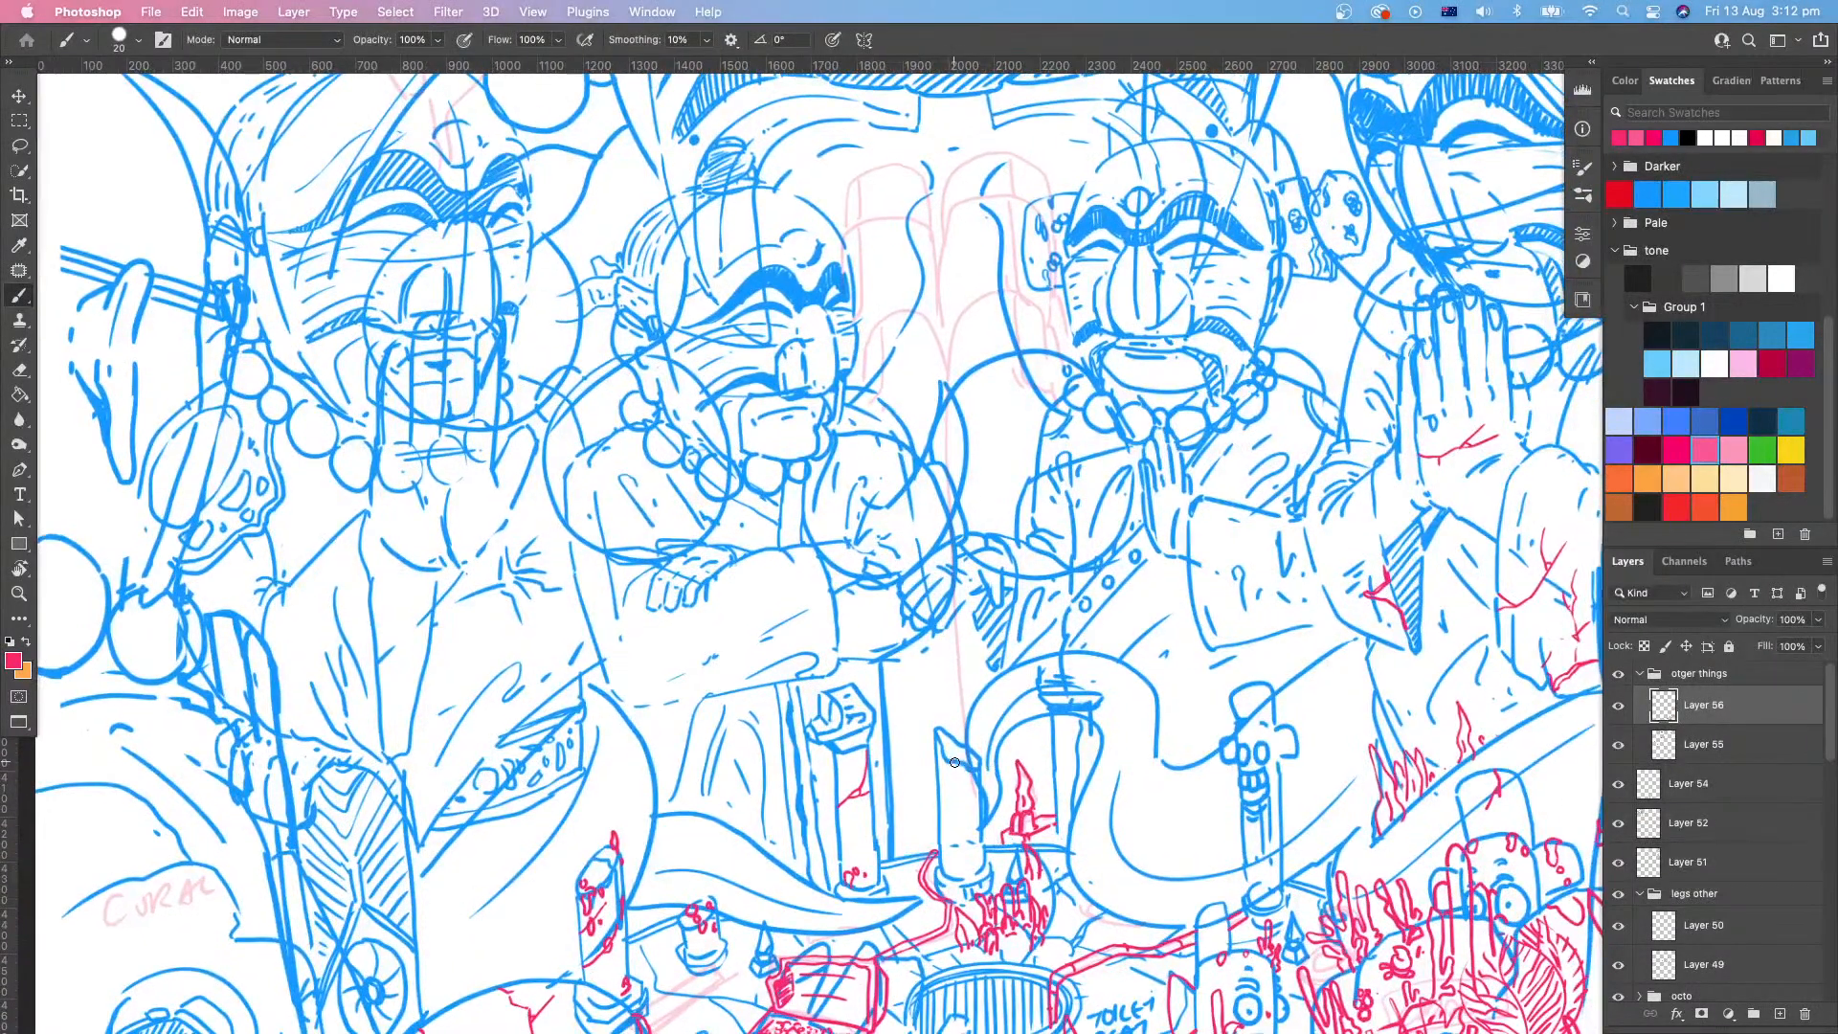
# Step: Draw a pink crack and barnacle spots on the broken pillar beside the arch
pyautogui.moveTo(954, 762); pyautogui.dragTo(961, 791)
pyautogui.hscroll(-3, 986, 783)
pyautogui.scroll(-2, 986, 783)
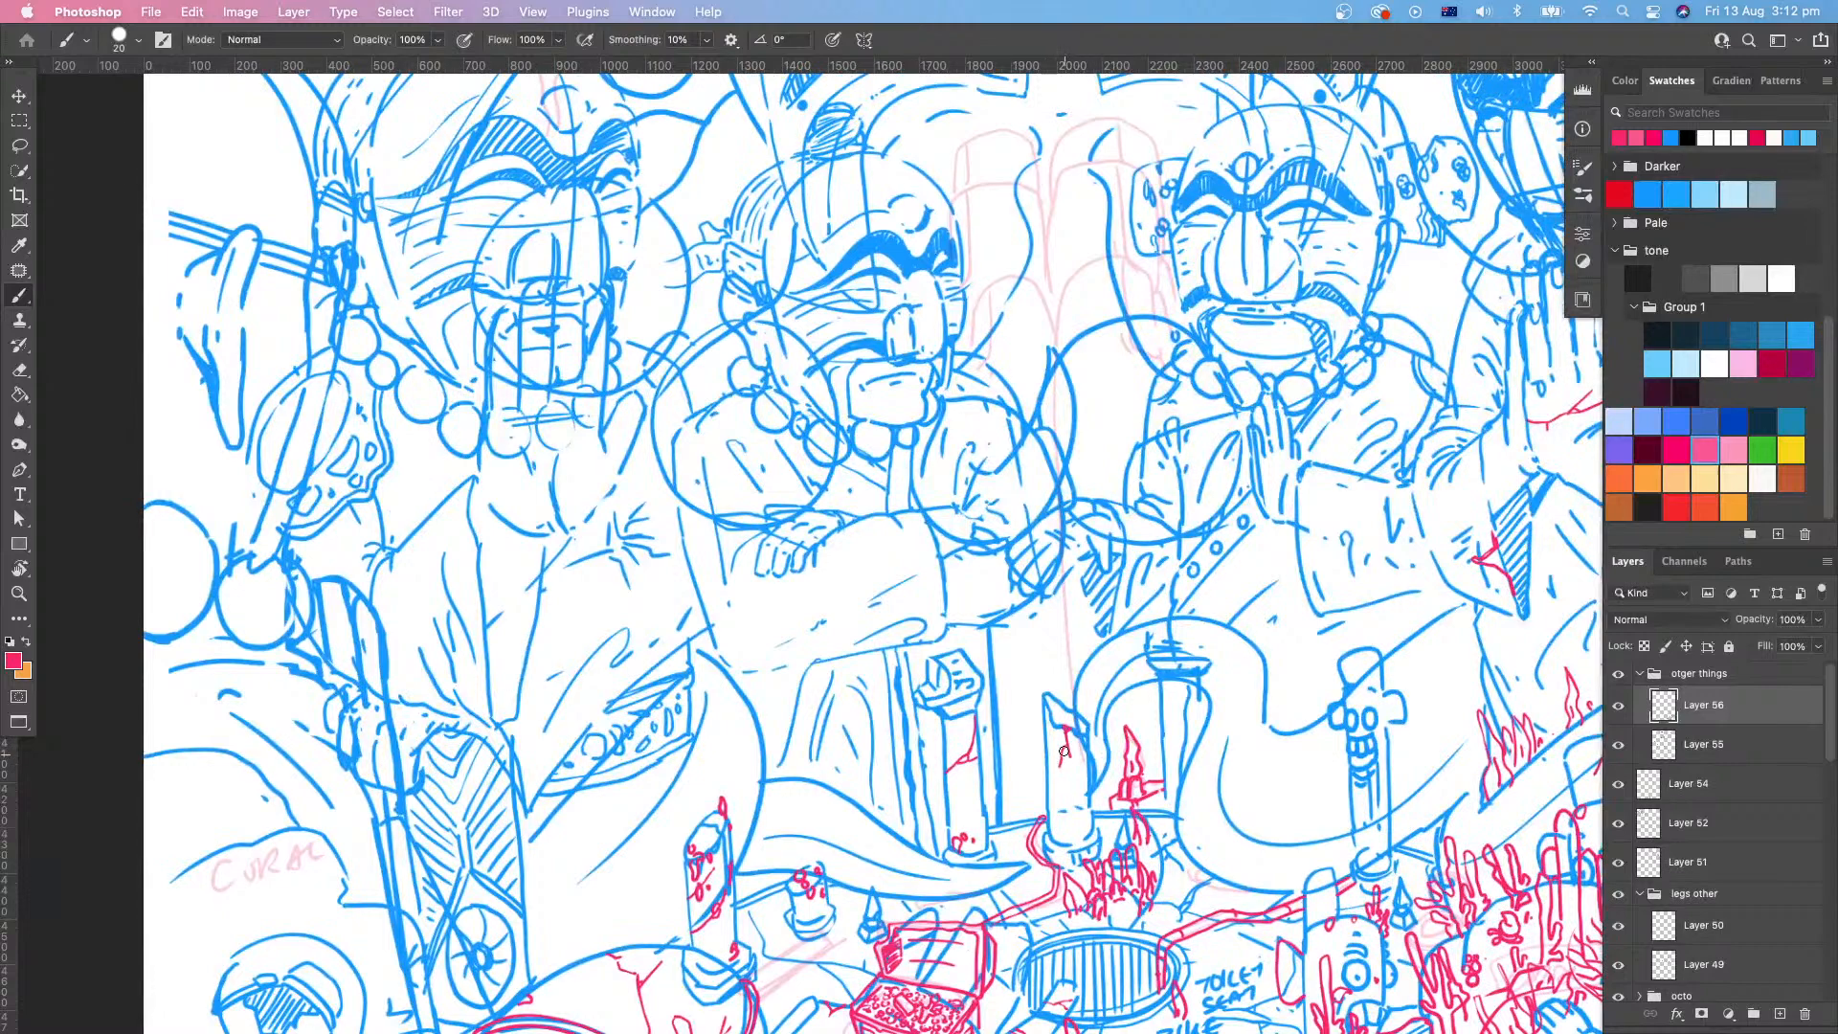
pyautogui.hscroll(1, 1065, 751)
pyautogui.scroll(1, 1064, 752)
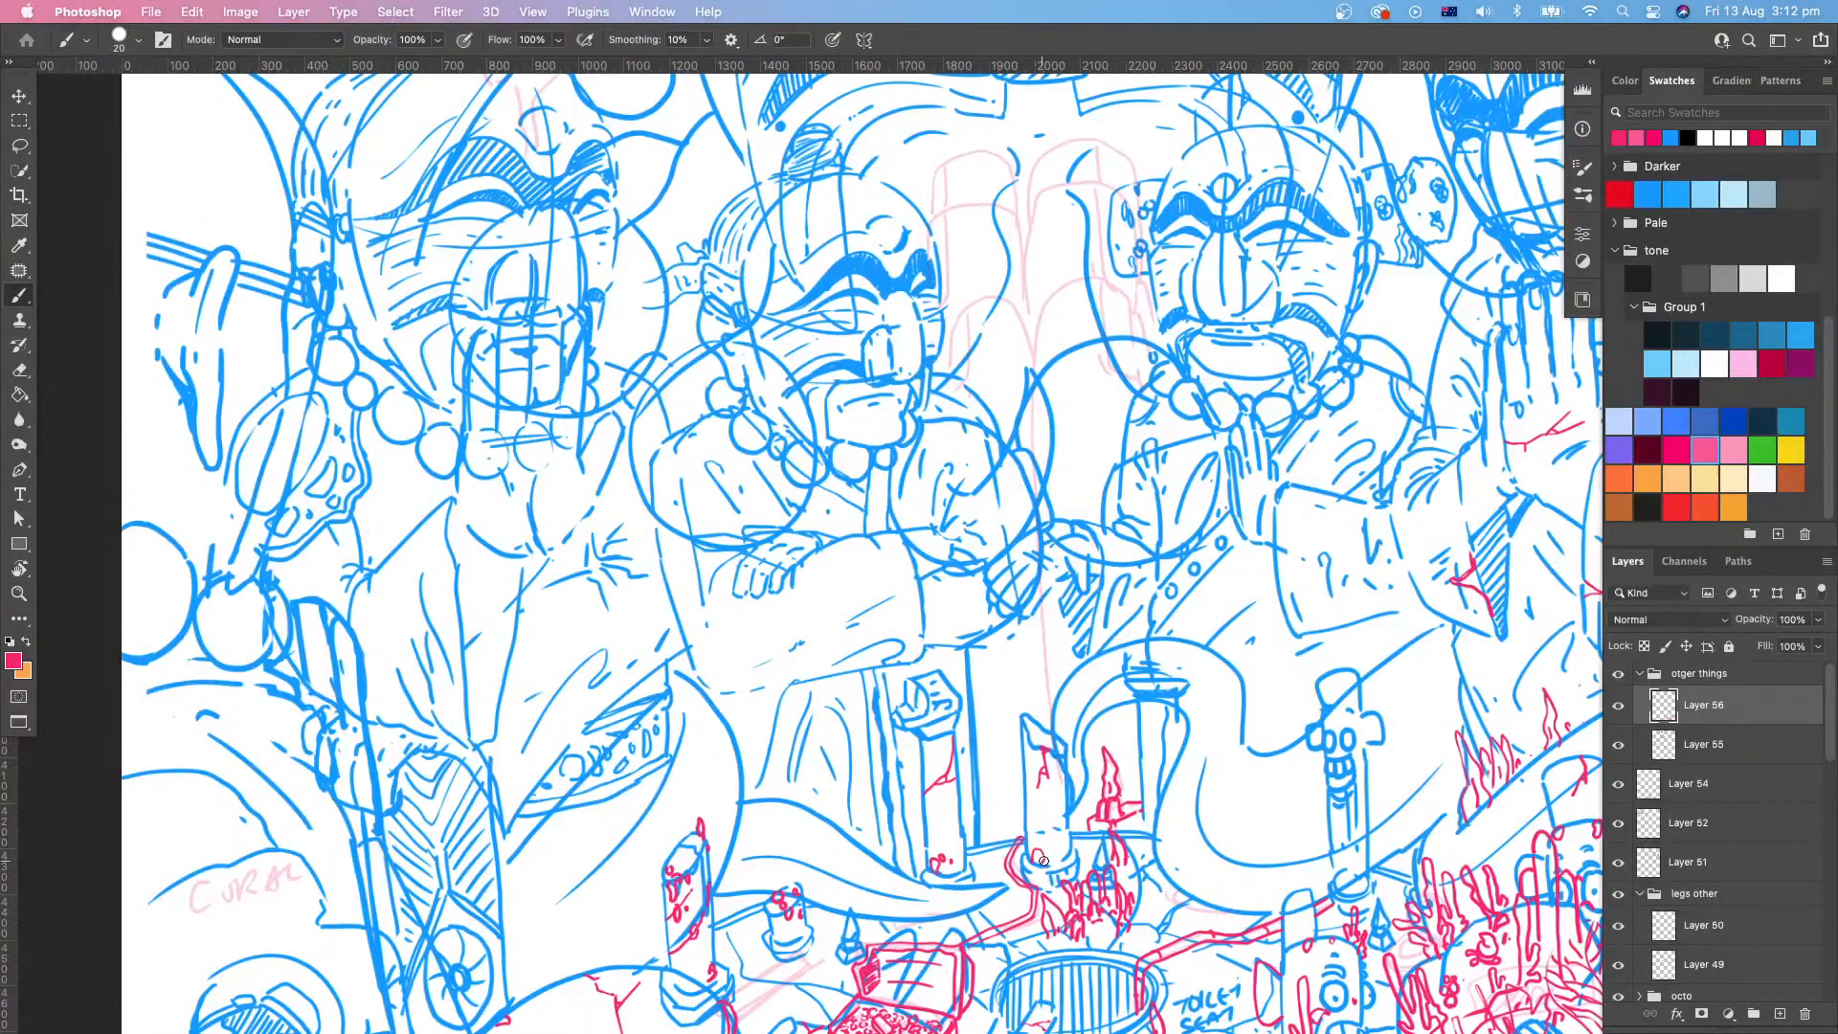
pyautogui.hscroll(-3, 1101, 833)
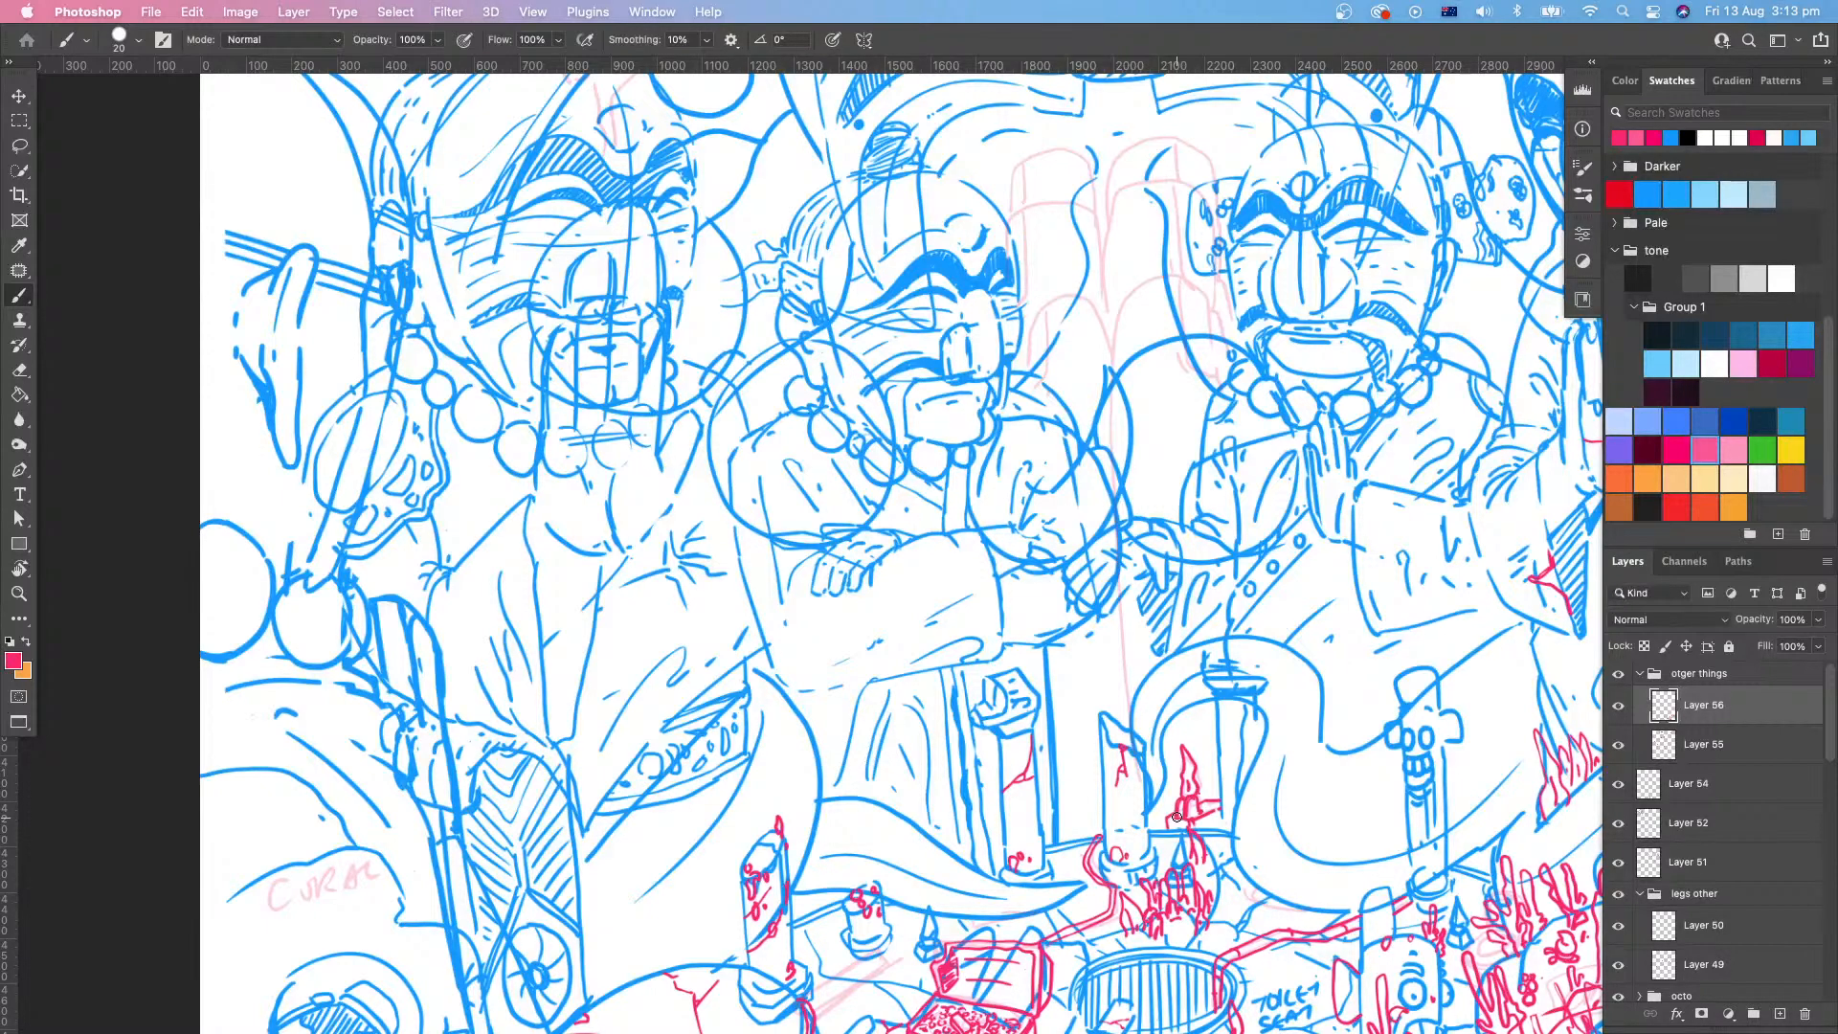
# Step: Sketch a row of jagged pink coral sprigs between the spotted broken pillar and the small bollard
pyautogui.moveTo(1222, 790); pyautogui.dragTo(1045, 697)
pyautogui.press('super+space')
pyautogui.moveTo(1256, 762); pyautogui.dragTo(1214, 773)
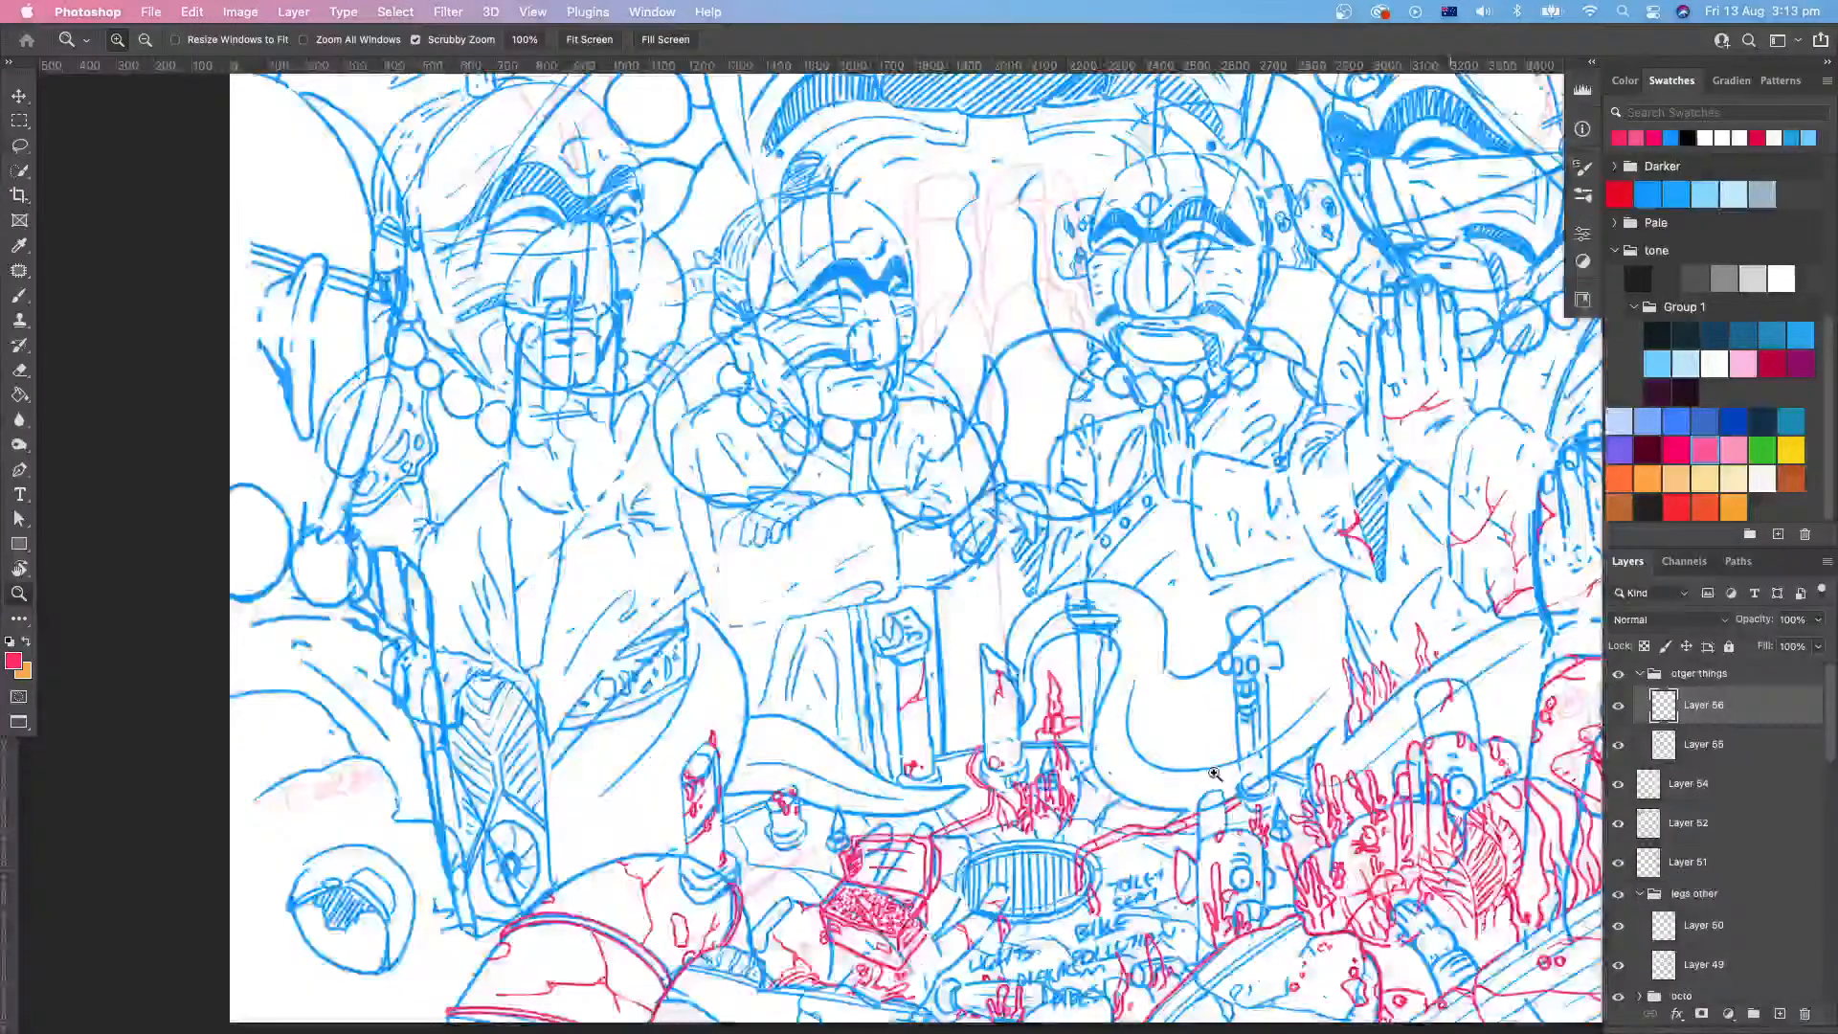
pyautogui.moveTo(627, 915); pyautogui.dragTo(694, 904)
pyautogui.moveTo(823, 742)
pyautogui.mouseDown()
pyautogui.moveTo(953, 686)
pyautogui.moveTo(939, 652)
pyautogui.moveTo(972, 670)
pyautogui.moveTo(974, 643)
pyautogui.moveTo(981, 671)
pyautogui.moveTo(967, 611)
pyautogui.moveTo(982, 667)
pyautogui.mouseUp()
pyautogui.moveTo(926, 654); pyautogui.dragTo(933, 686)
pyautogui.moveTo(977, 575); pyautogui.dragTo(641, 934)
pyautogui.moveTo(1315, 712)
pyautogui.mouseDown()
pyautogui.moveTo(1157, 784)
pyautogui.moveTo(1053, 785)
pyautogui.mouseUp()
# Step: Examine the overall composition, from the large central face down to the pink foreground details
pyautogui.press('z')
pyautogui.moveTo(1189, 748); pyautogui.dragTo(1092, 773)
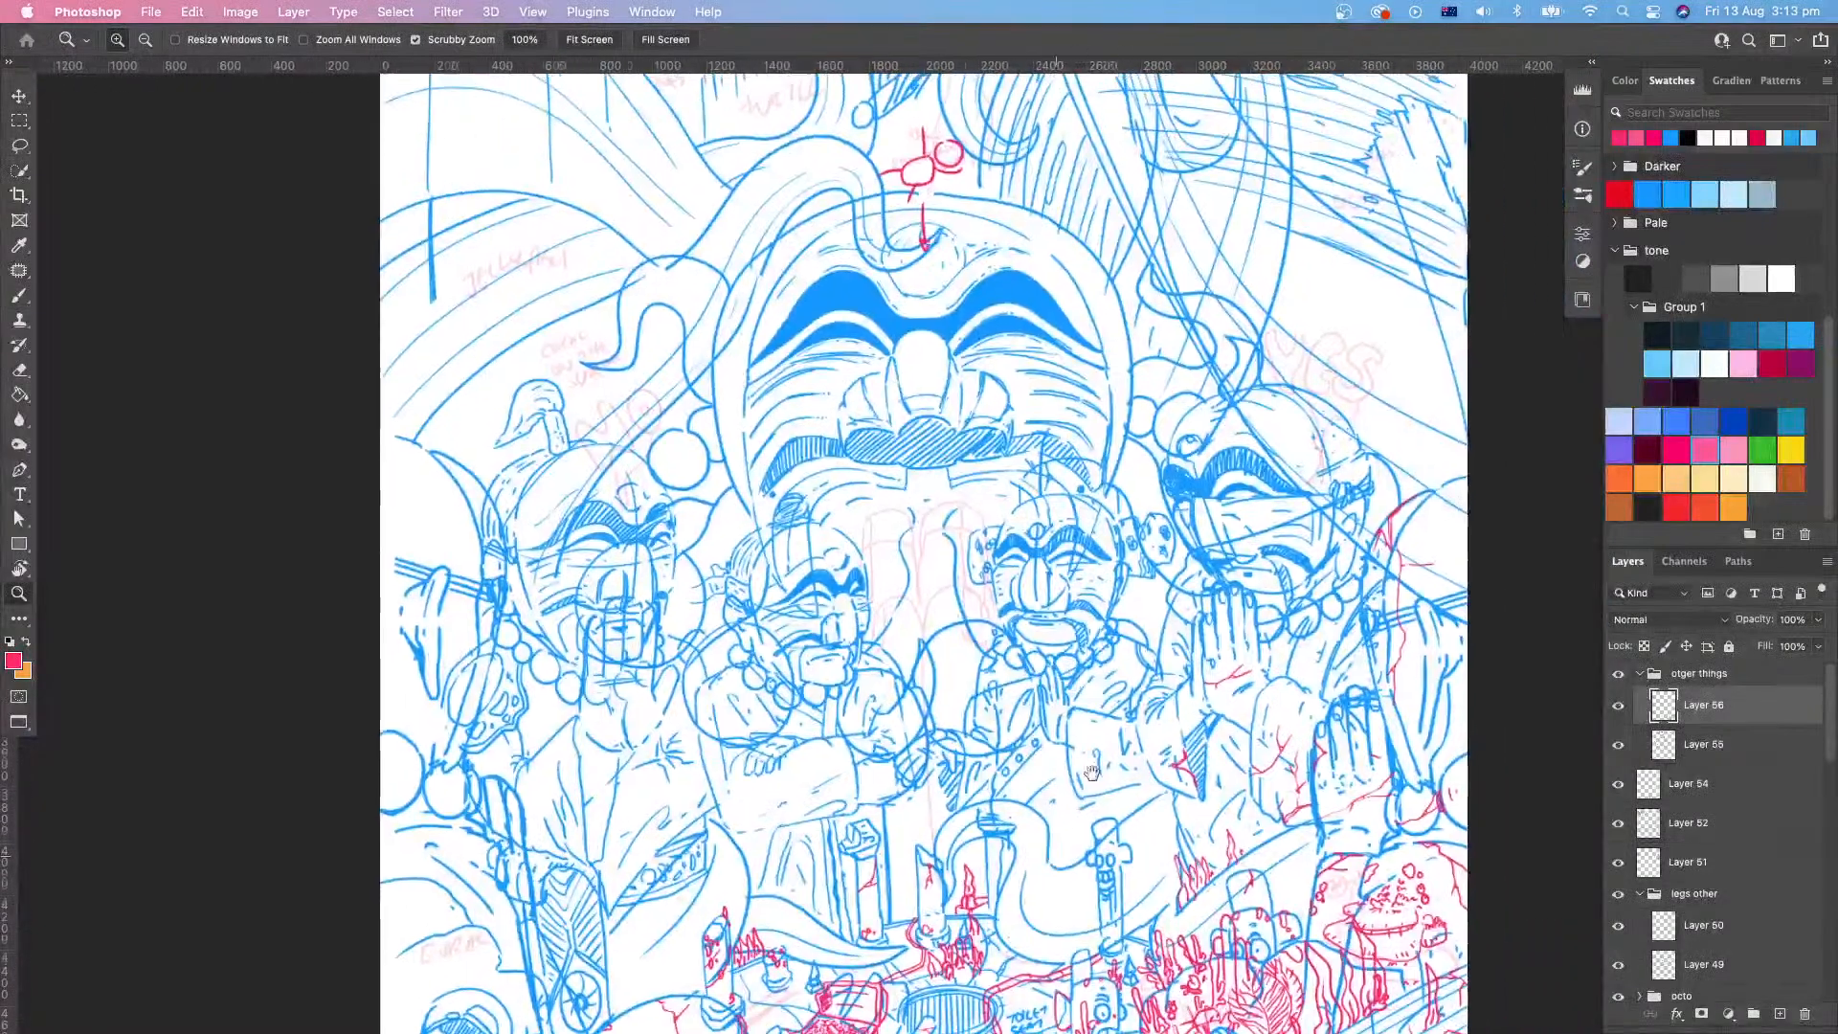
pyautogui.moveTo(1318, 802); pyautogui.dragTo(1271, 816)
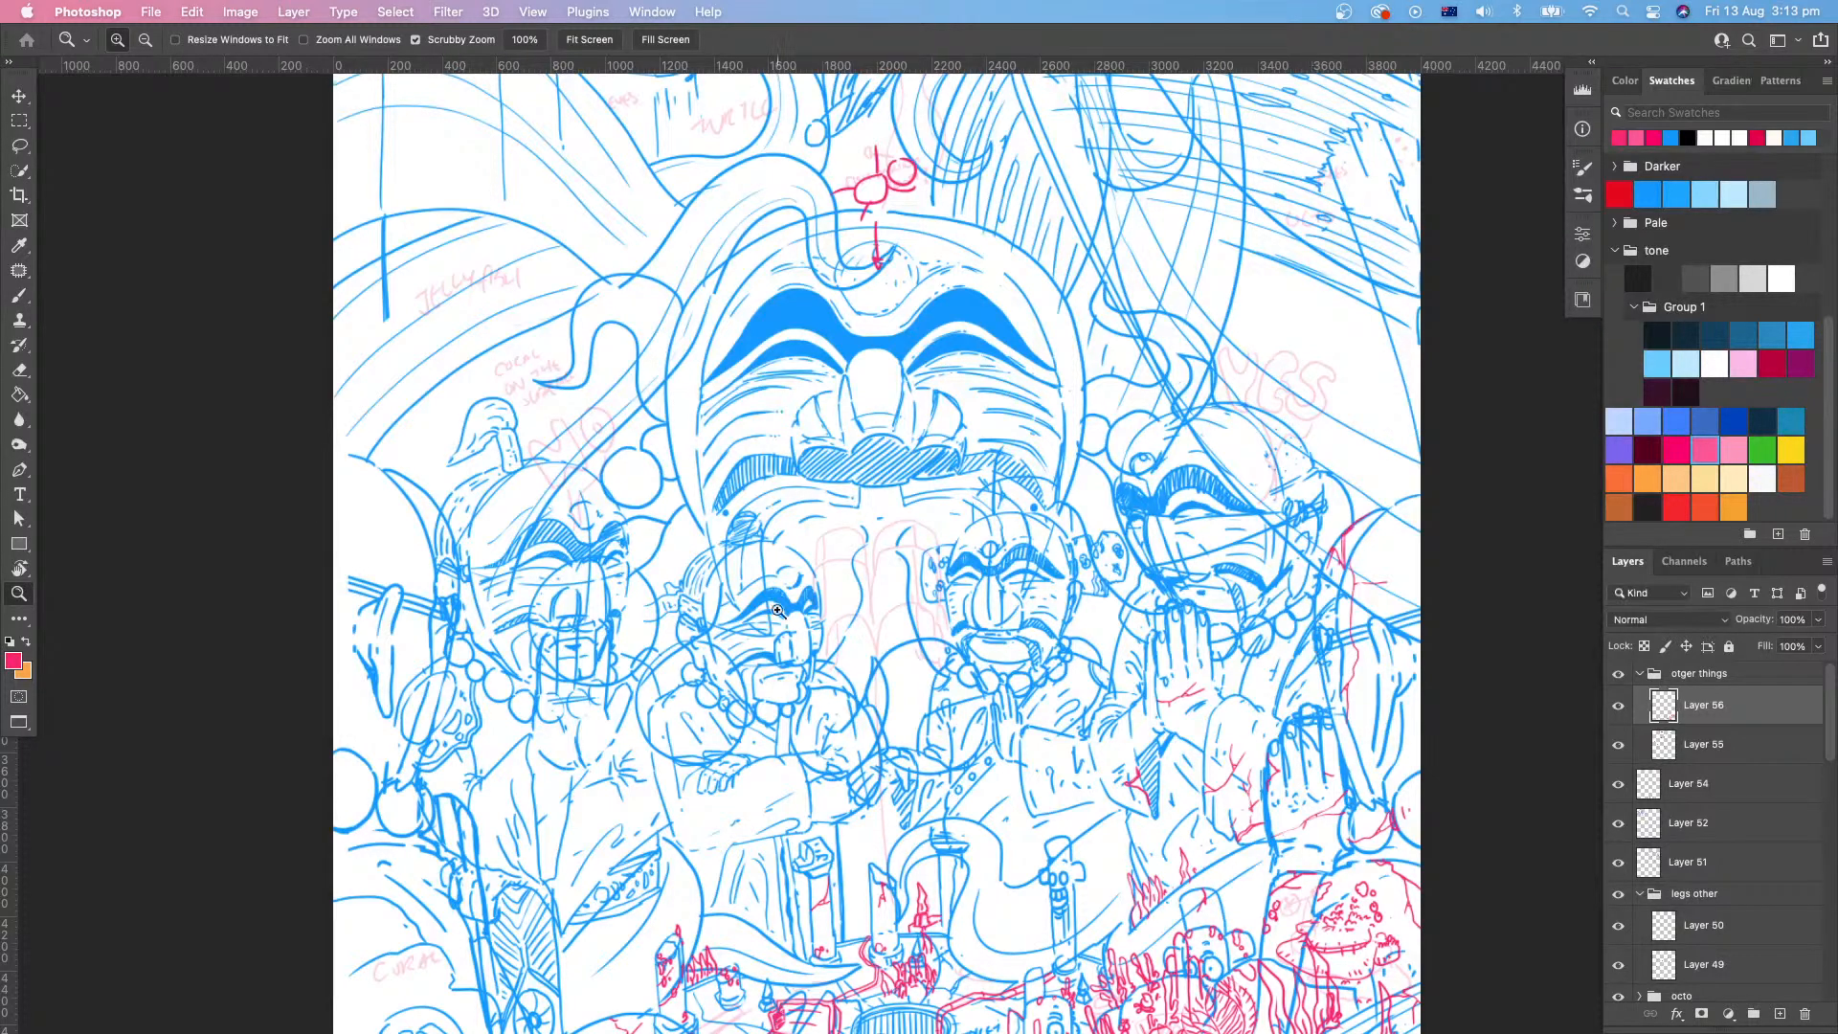
pyautogui.moveTo(991, 773)
pyautogui.mouseDown()
pyautogui.moveTo(925, 819)
pyautogui.moveTo(1004, 778)
pyautogui.mouseUp()
pyautogui.moveTo(958, 847); pyautogui.dragTo(916, 865)
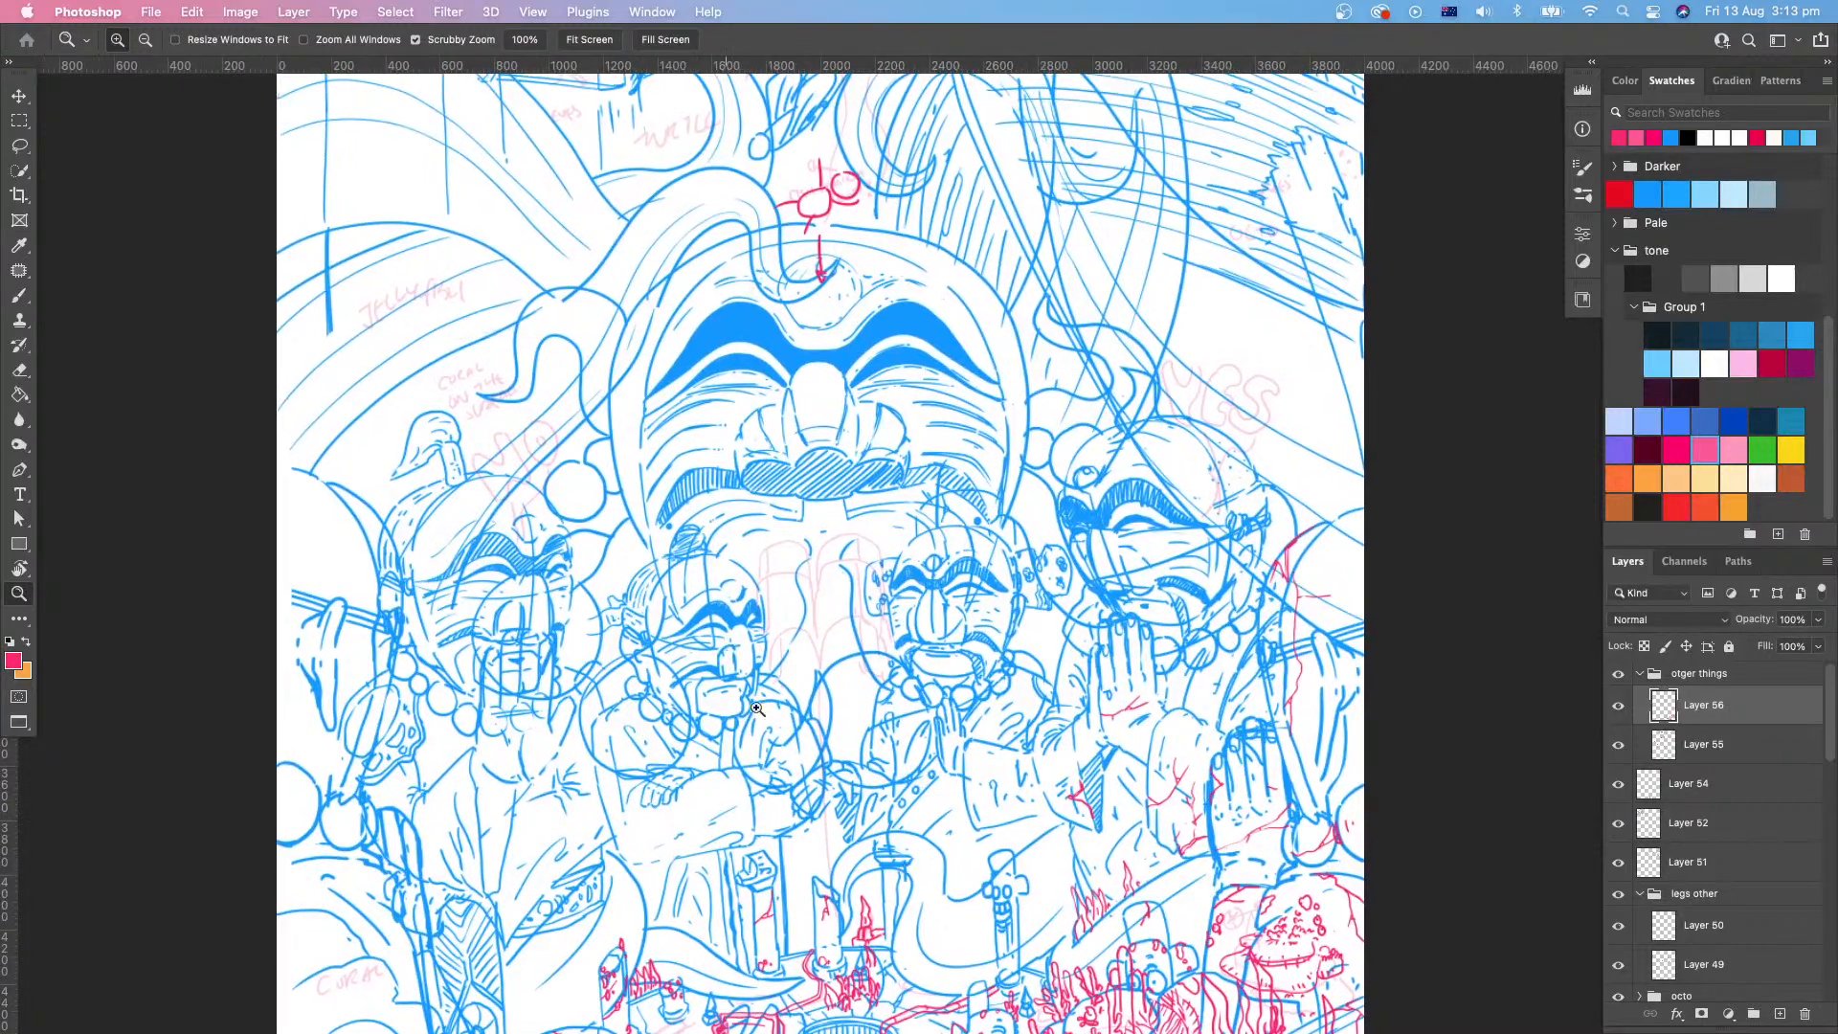
pyautogui.scroll(2, 794, 795)
pyautogui.hscroll(-3, 795, 795)
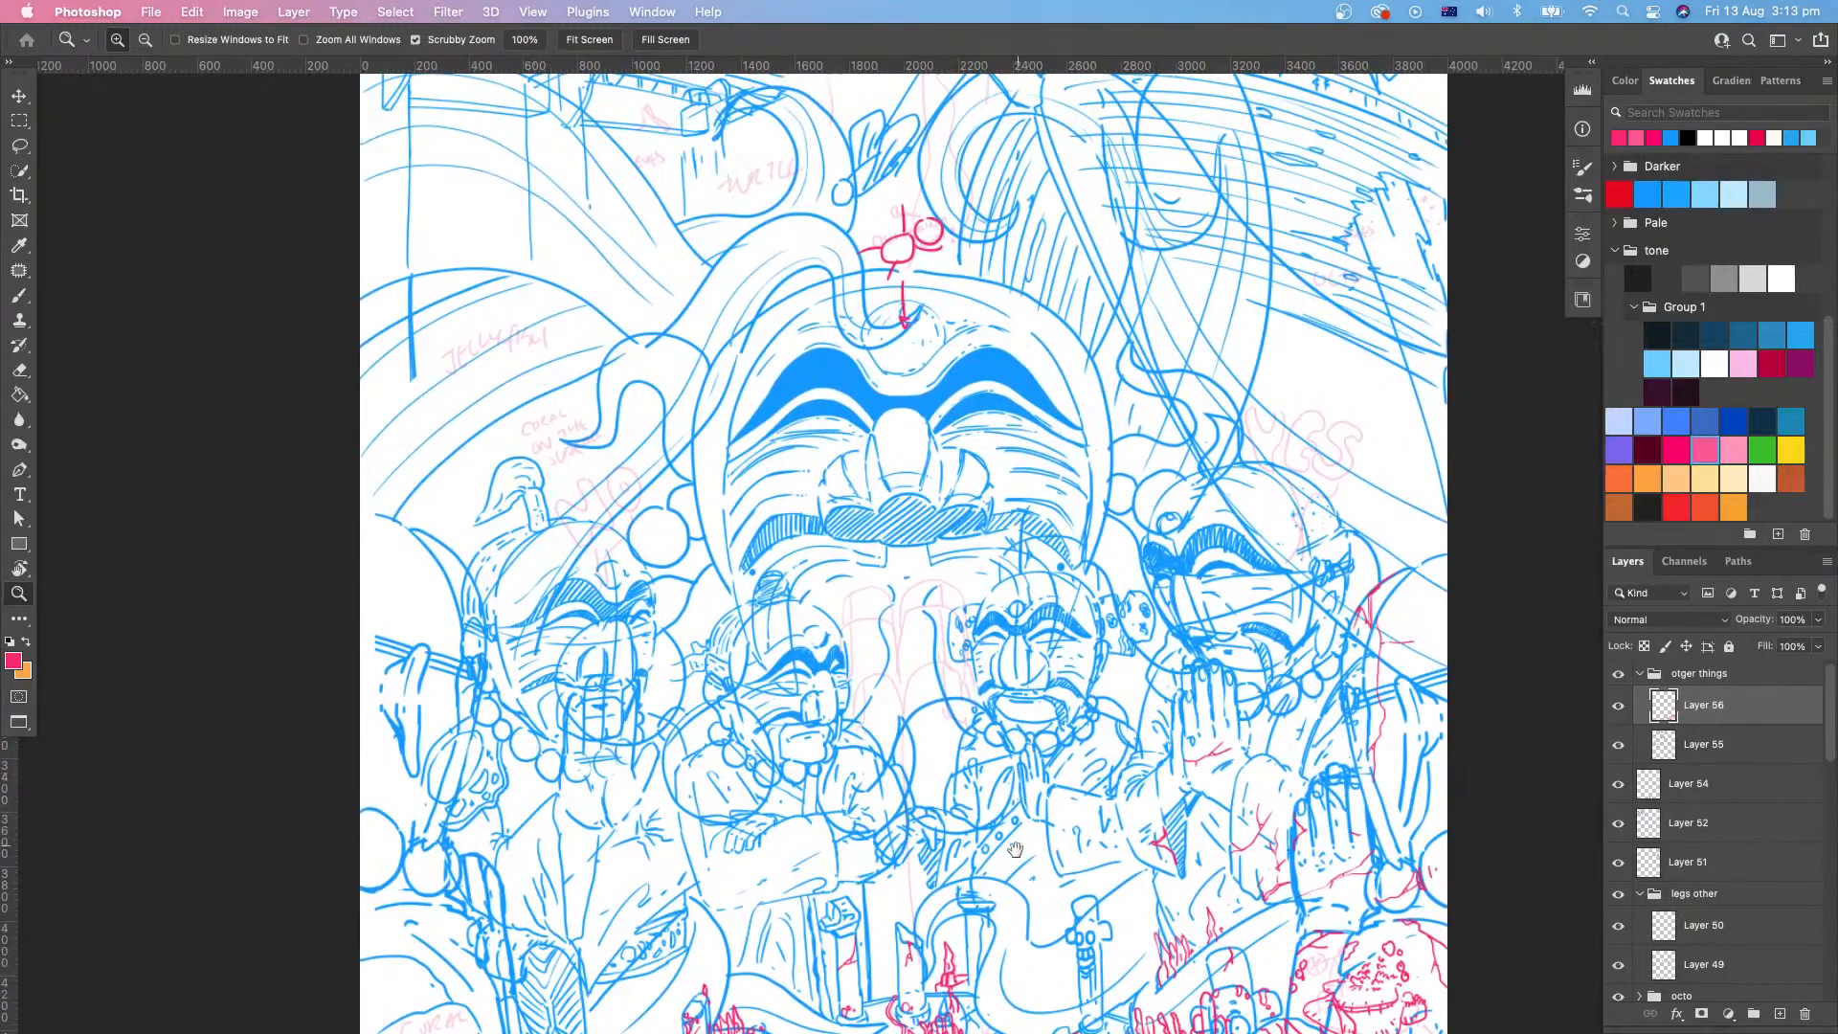
pyautogui.hscroll(2, 1010, 847)
pyautogui.scroll(-2, 967, 815)
pyautogui.hscroll(-1, 967, 816)
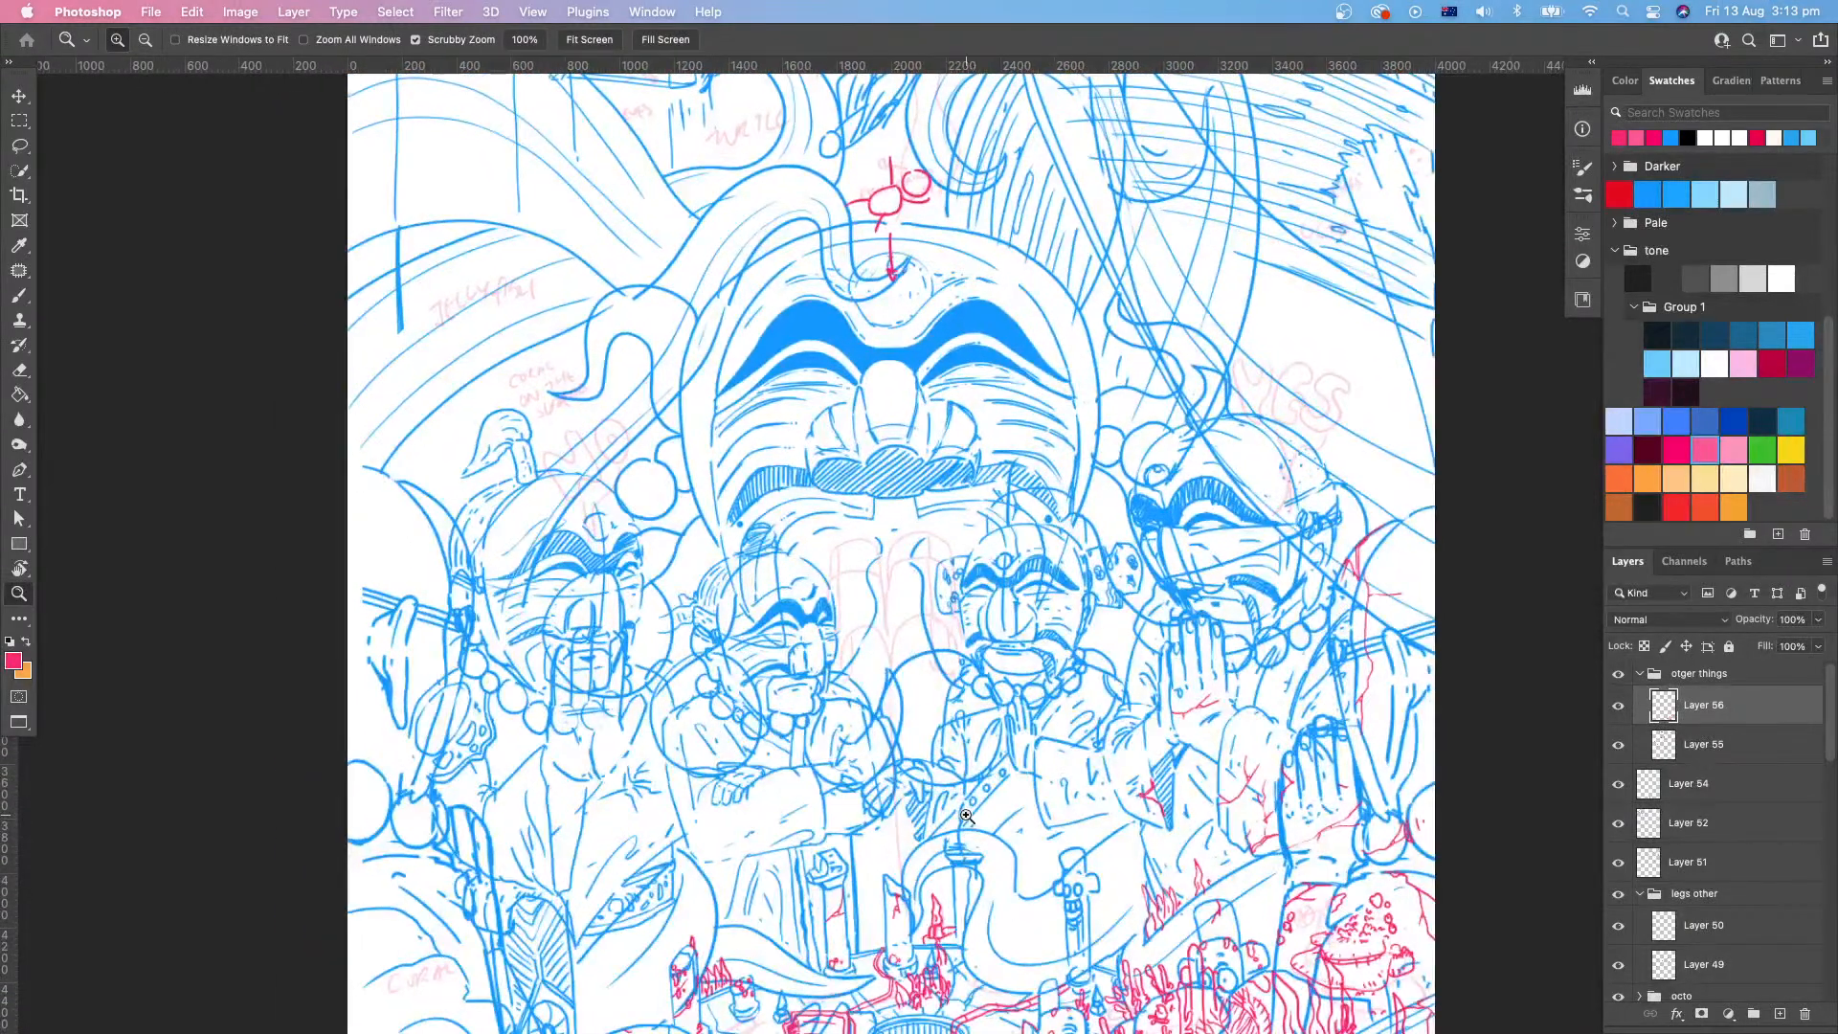
pyautogui.moveTo(1009, 806); pyautogui.dragTo(984, 847)
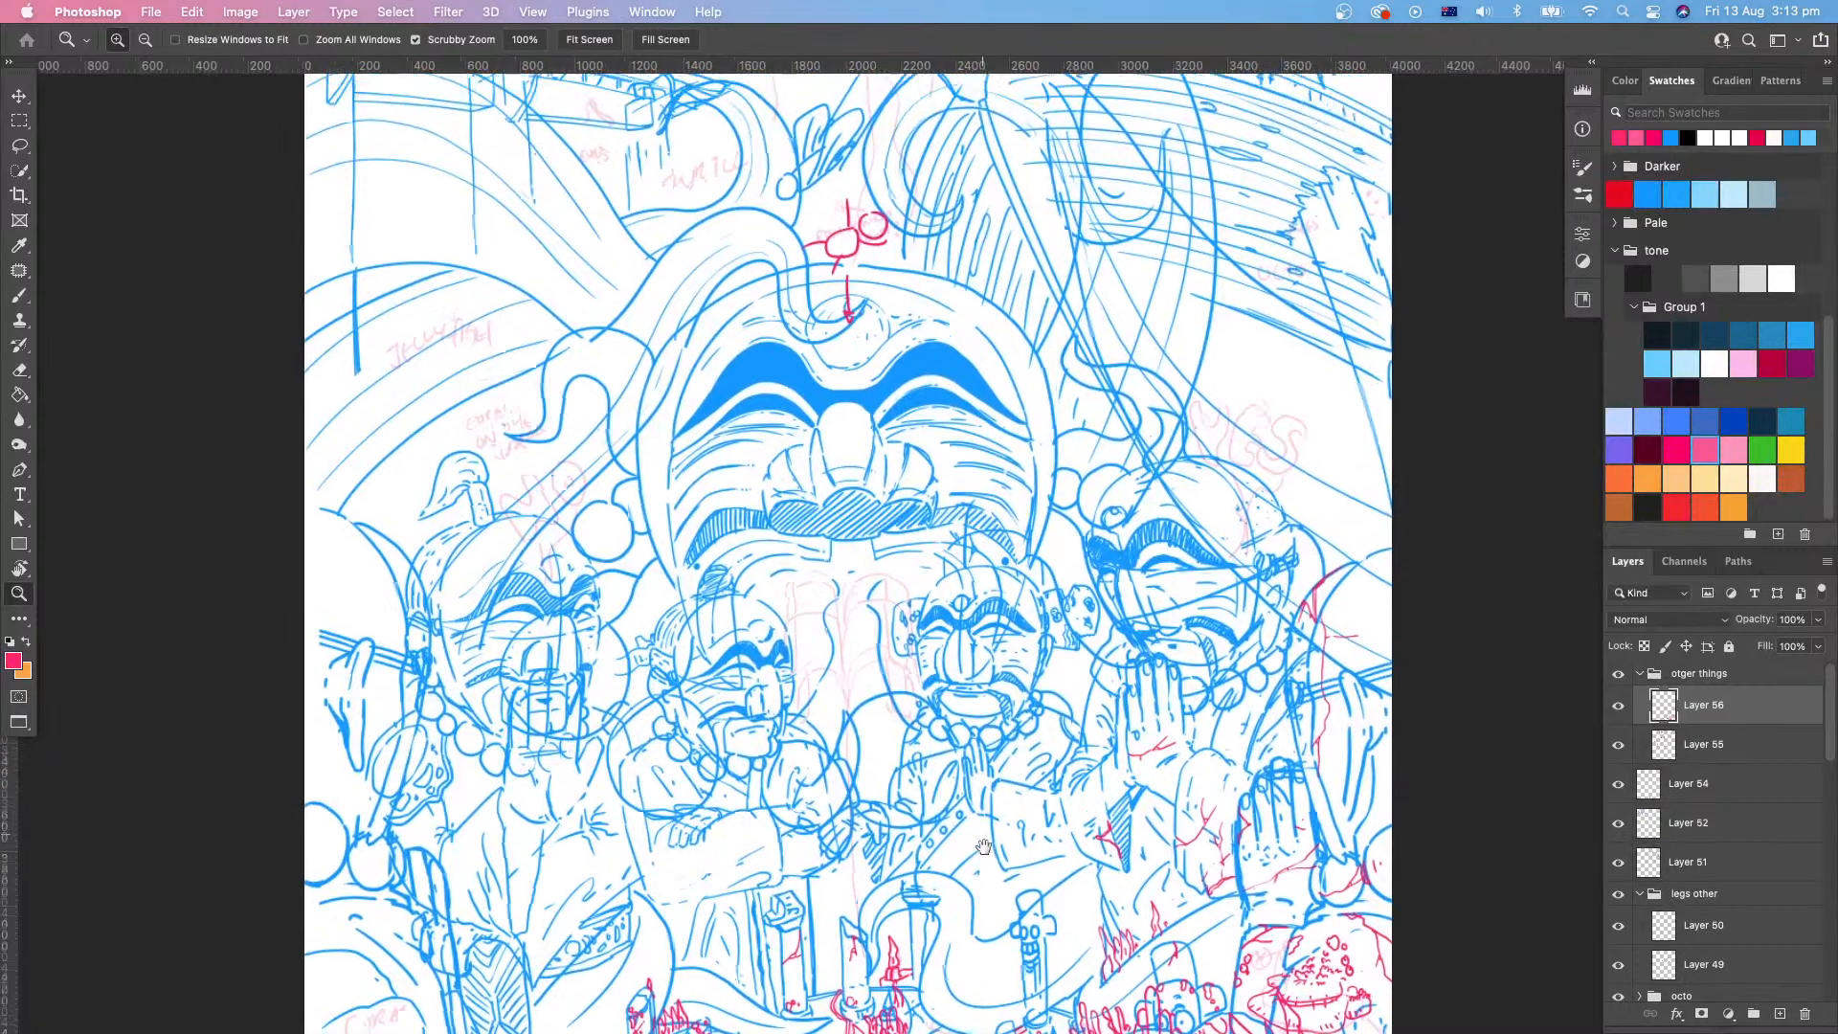
pyautogui.scroll(-3, 981, 851)
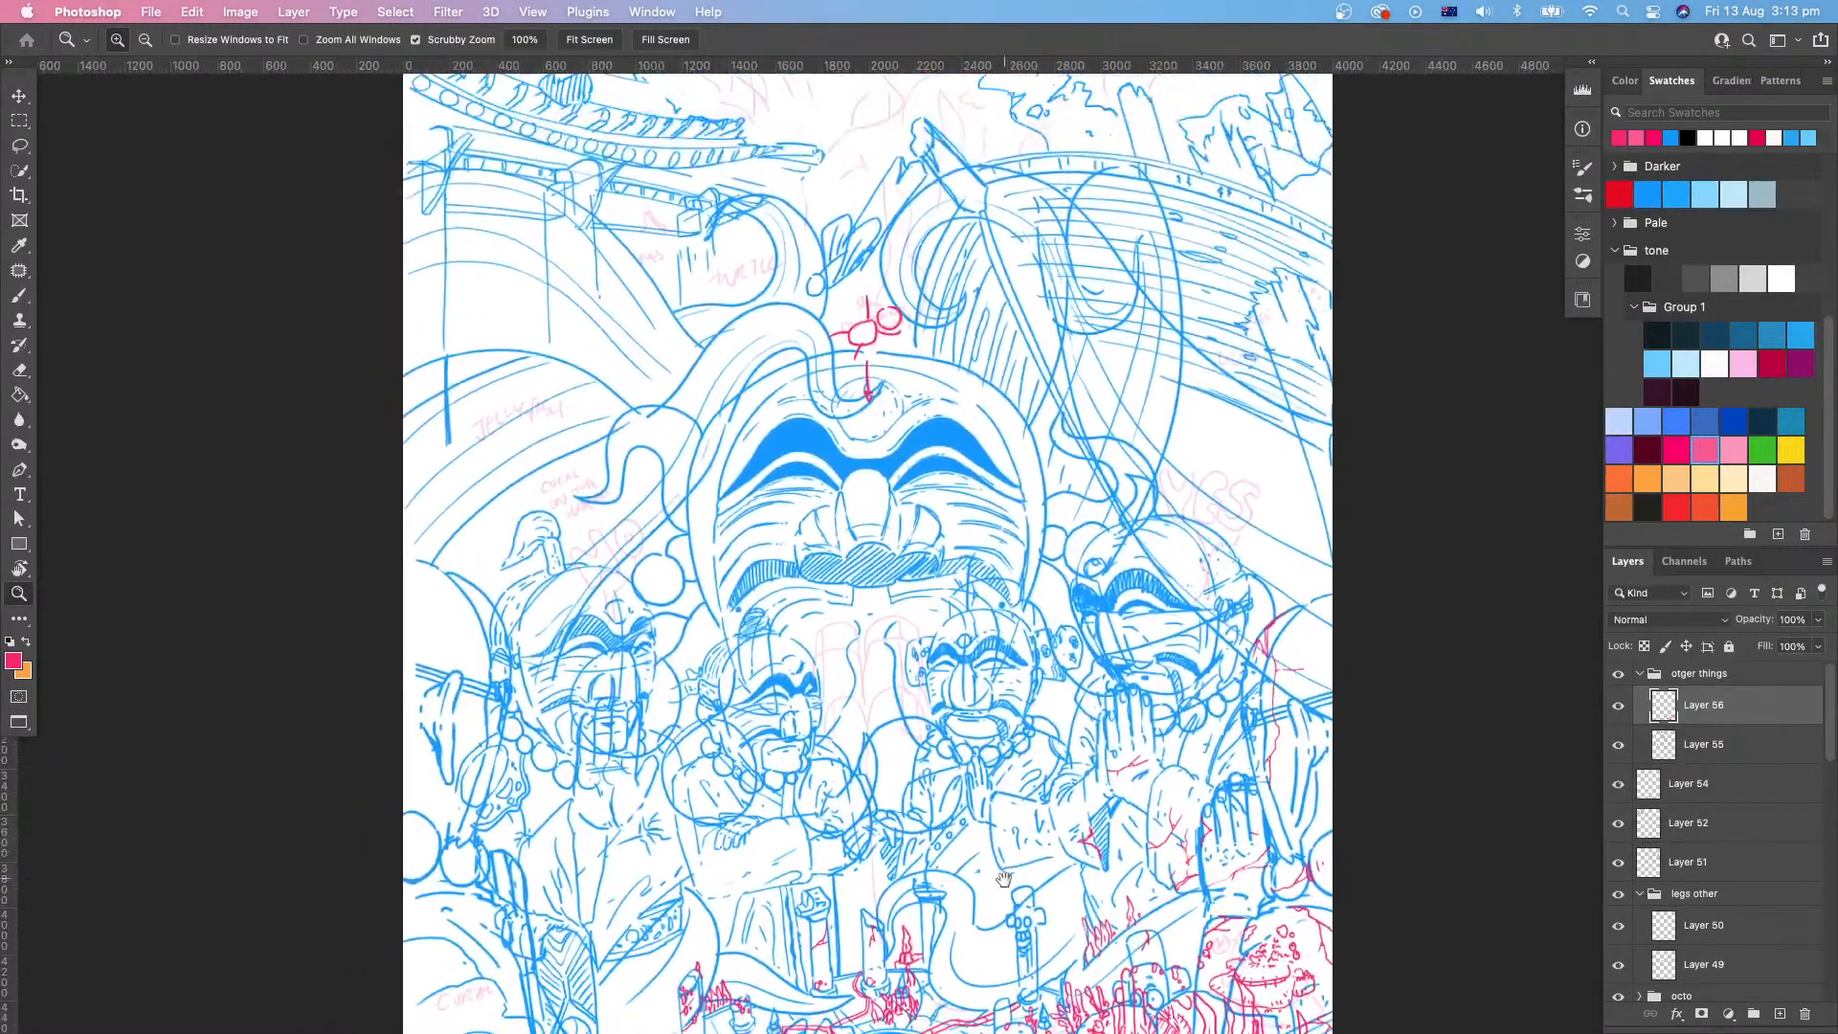
pyautogui.scroll(-1, 1001, 876)
pyautogui.hscroll(1, 1000, 876)
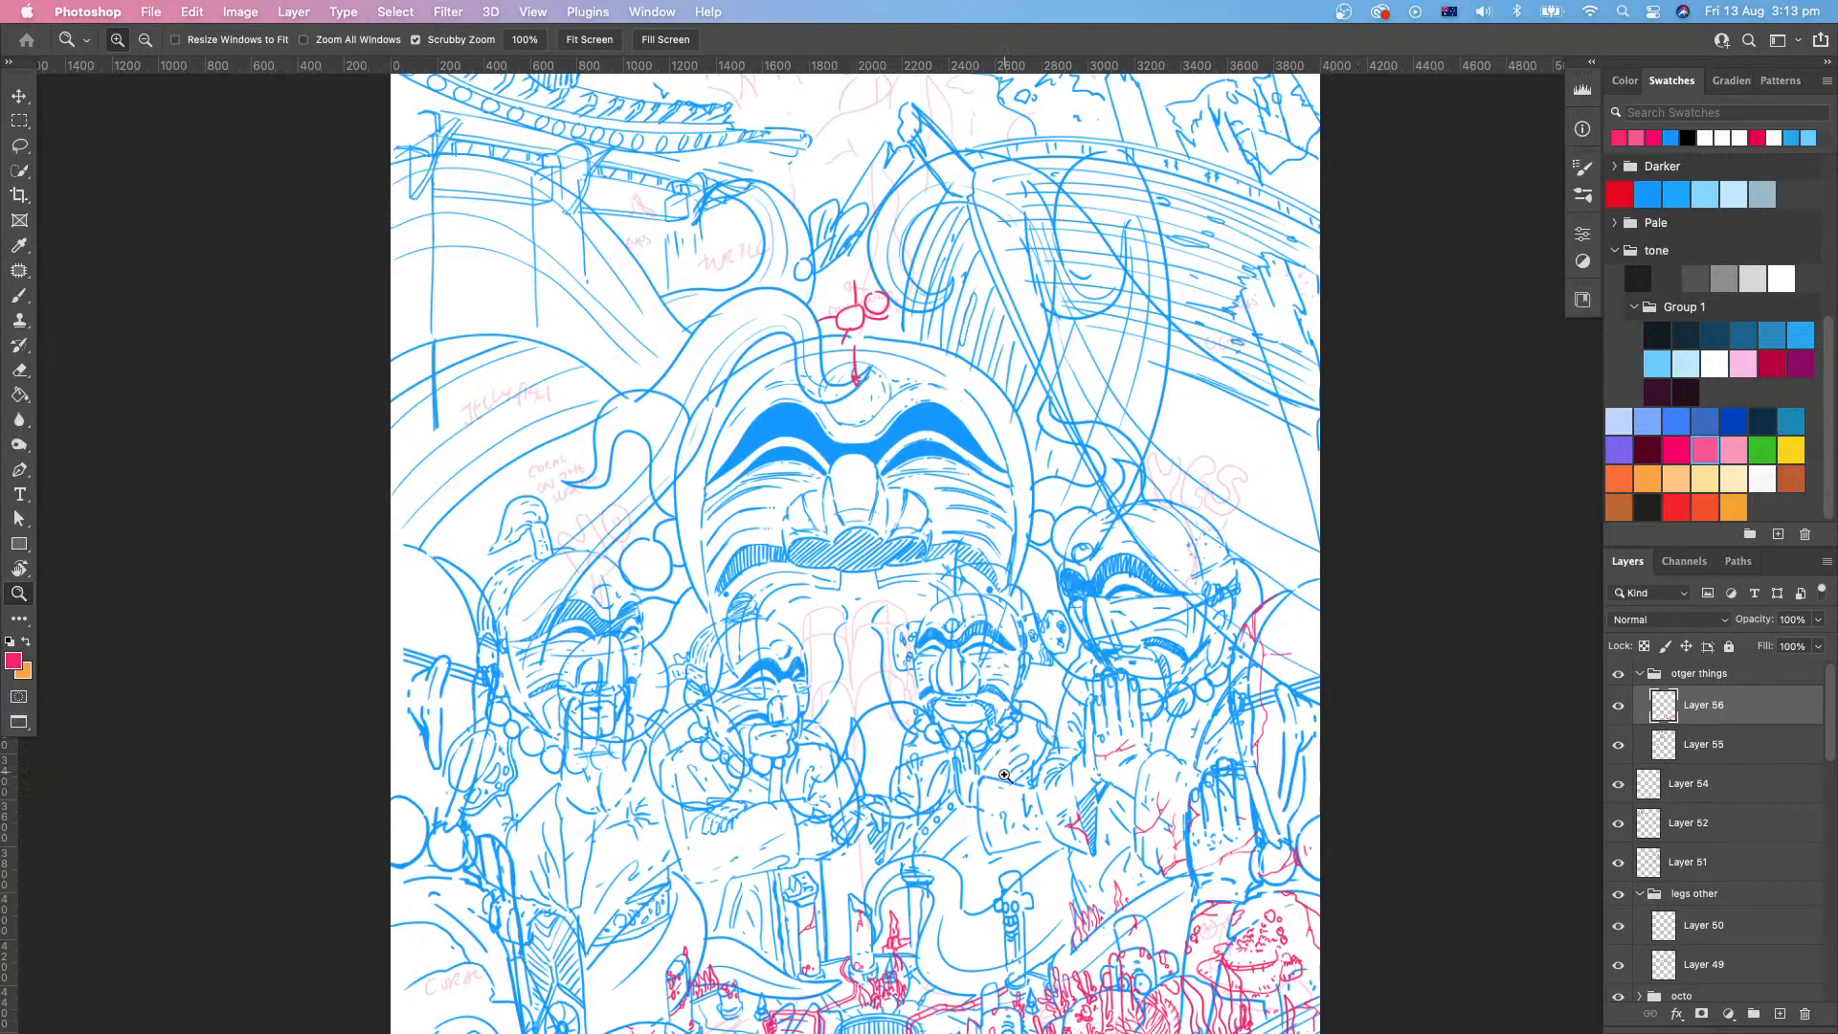
# Step: Extend the pink coral growth around the small bollard beside the treasure chest
pyautogui.click(916, 866)
pyautogui.moveTo(971, 939); pyautogui.dragTo(1072, 701)
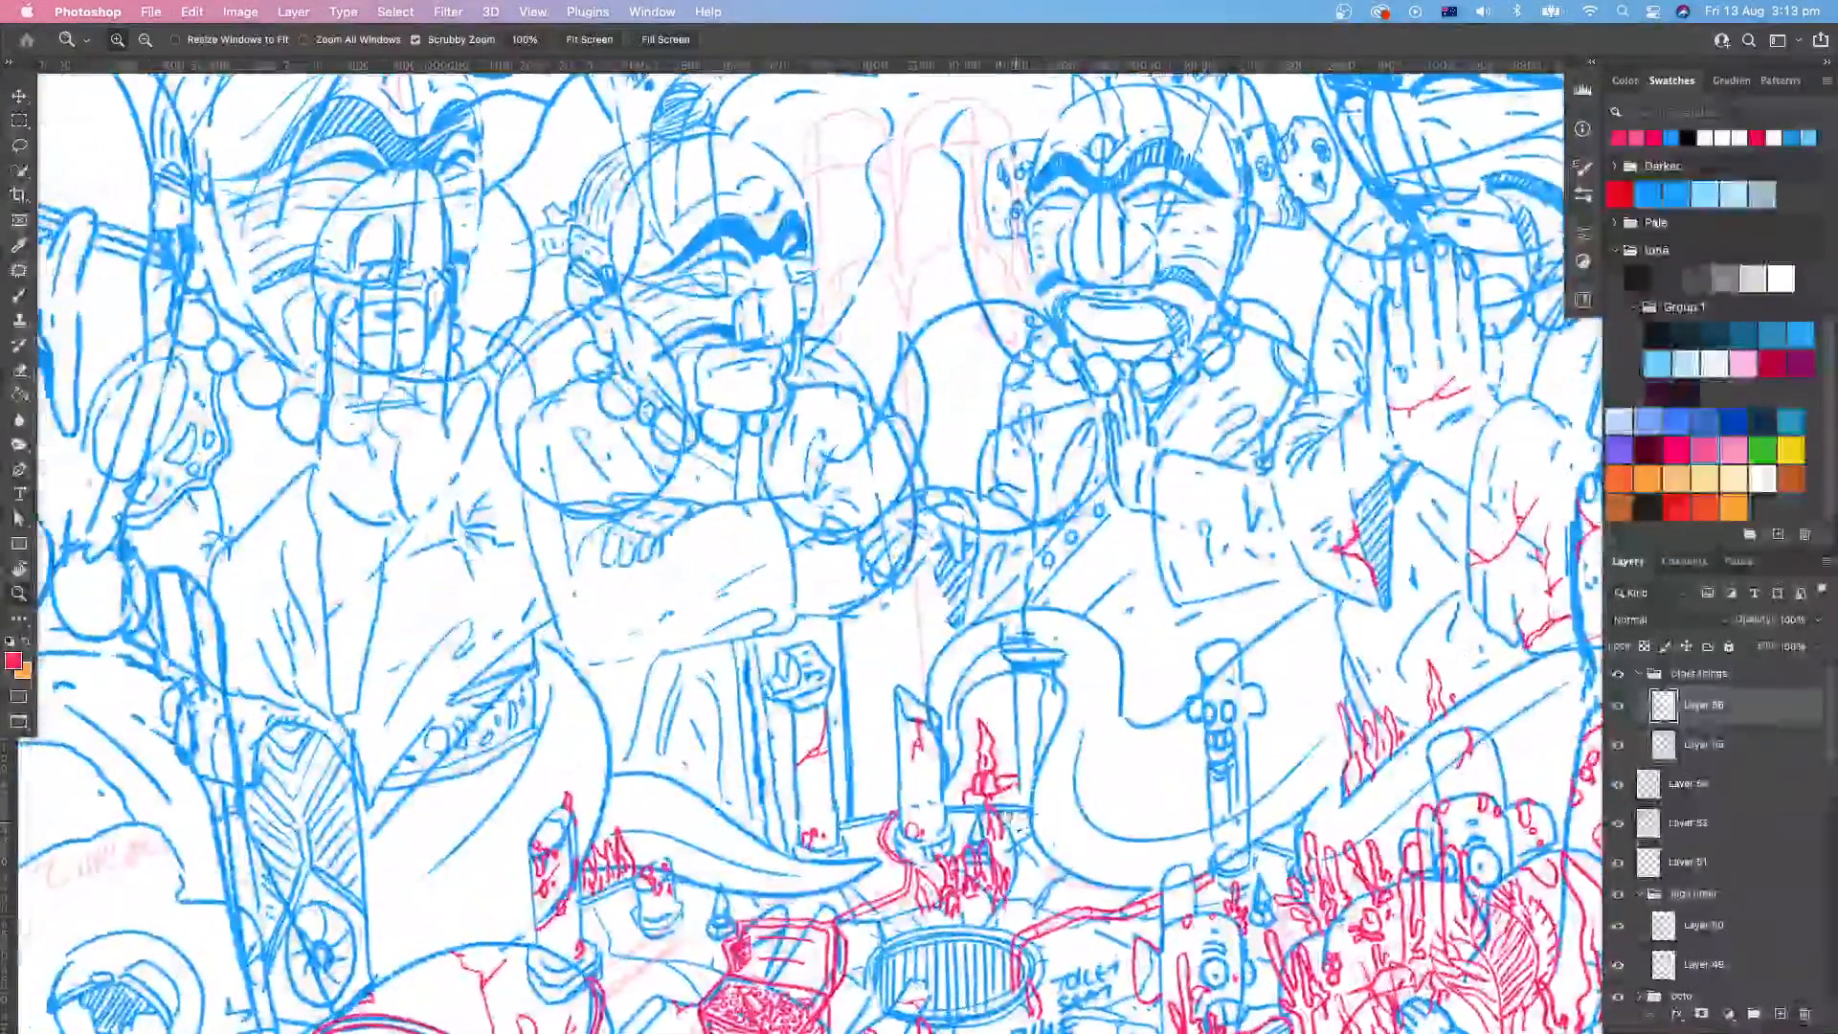
pyautogui.moveTo(898, 907); pyautogui.dragTo(1049, 791)
pyautogui.press('b')
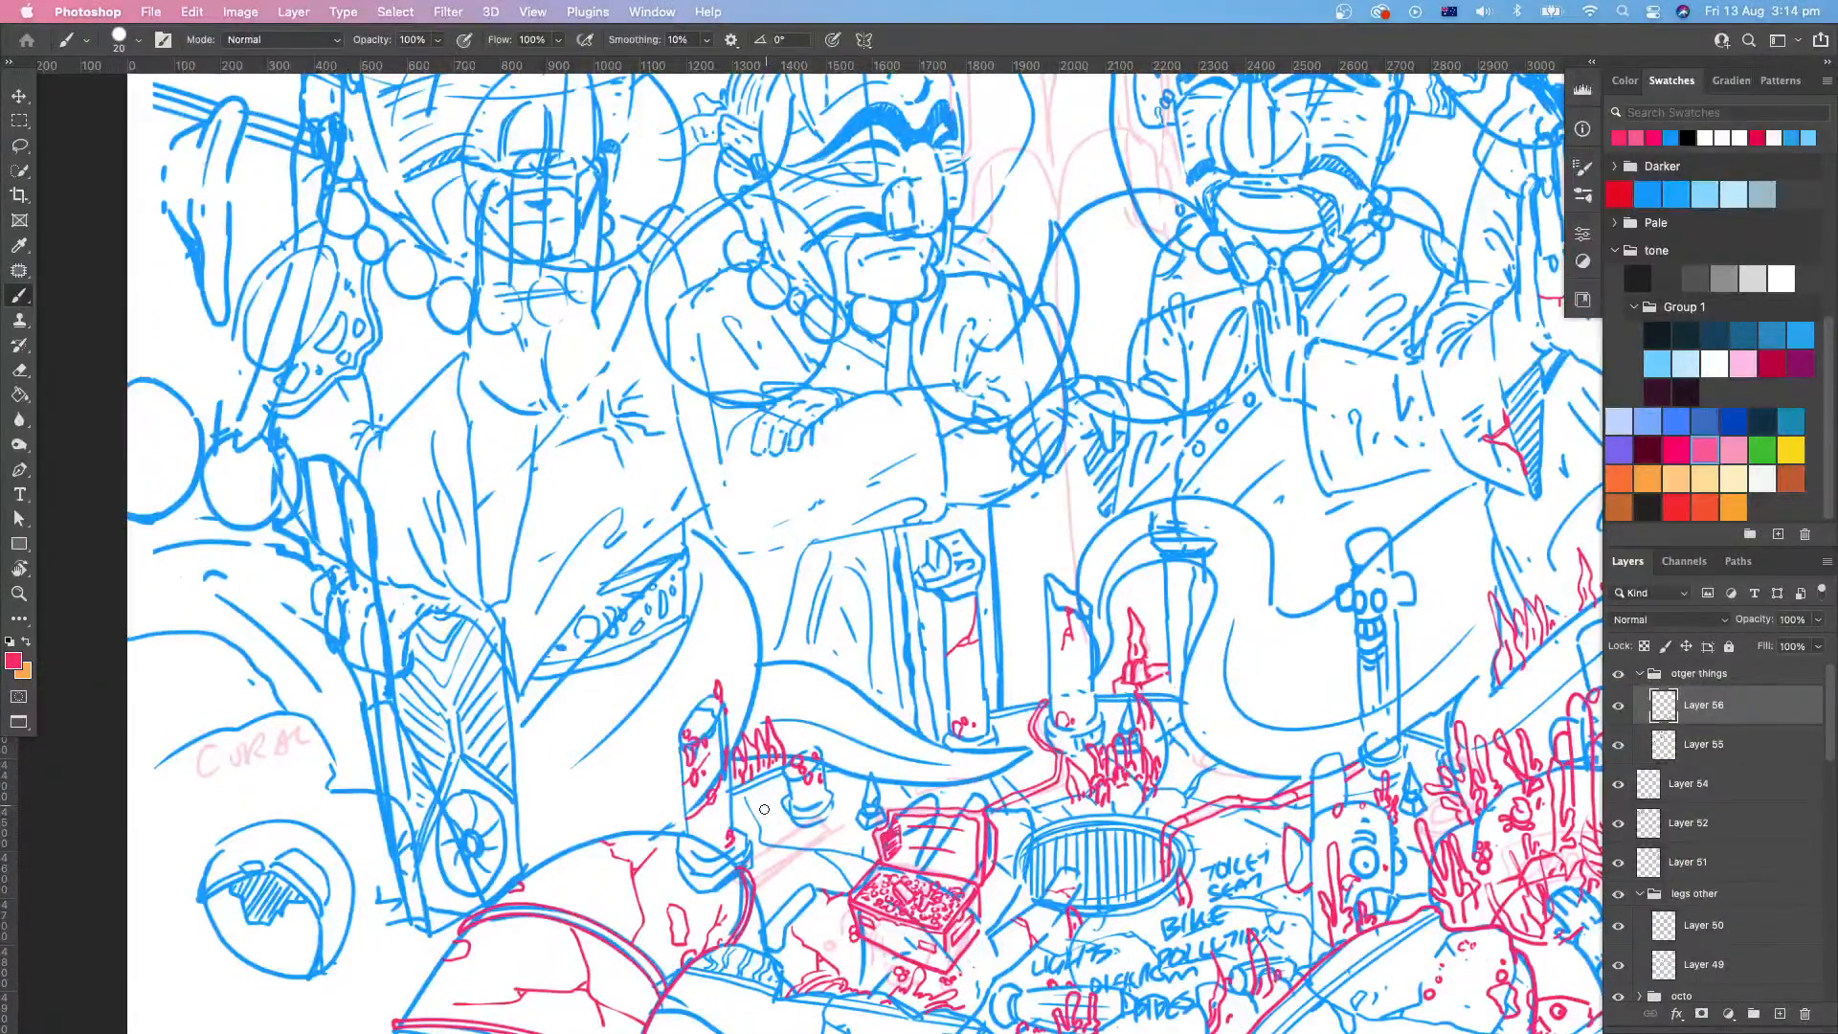
pyautogui.moveTo(757, 812)
pyautogui.mouseDown()
pyautogui.moveTo(762, 788)
pyautogui.moveTo(843, 777)
pyautogui.mouseUp()
pyautogui.moveTo(1067, 850); pyautogui.dragTo(1013, 802)
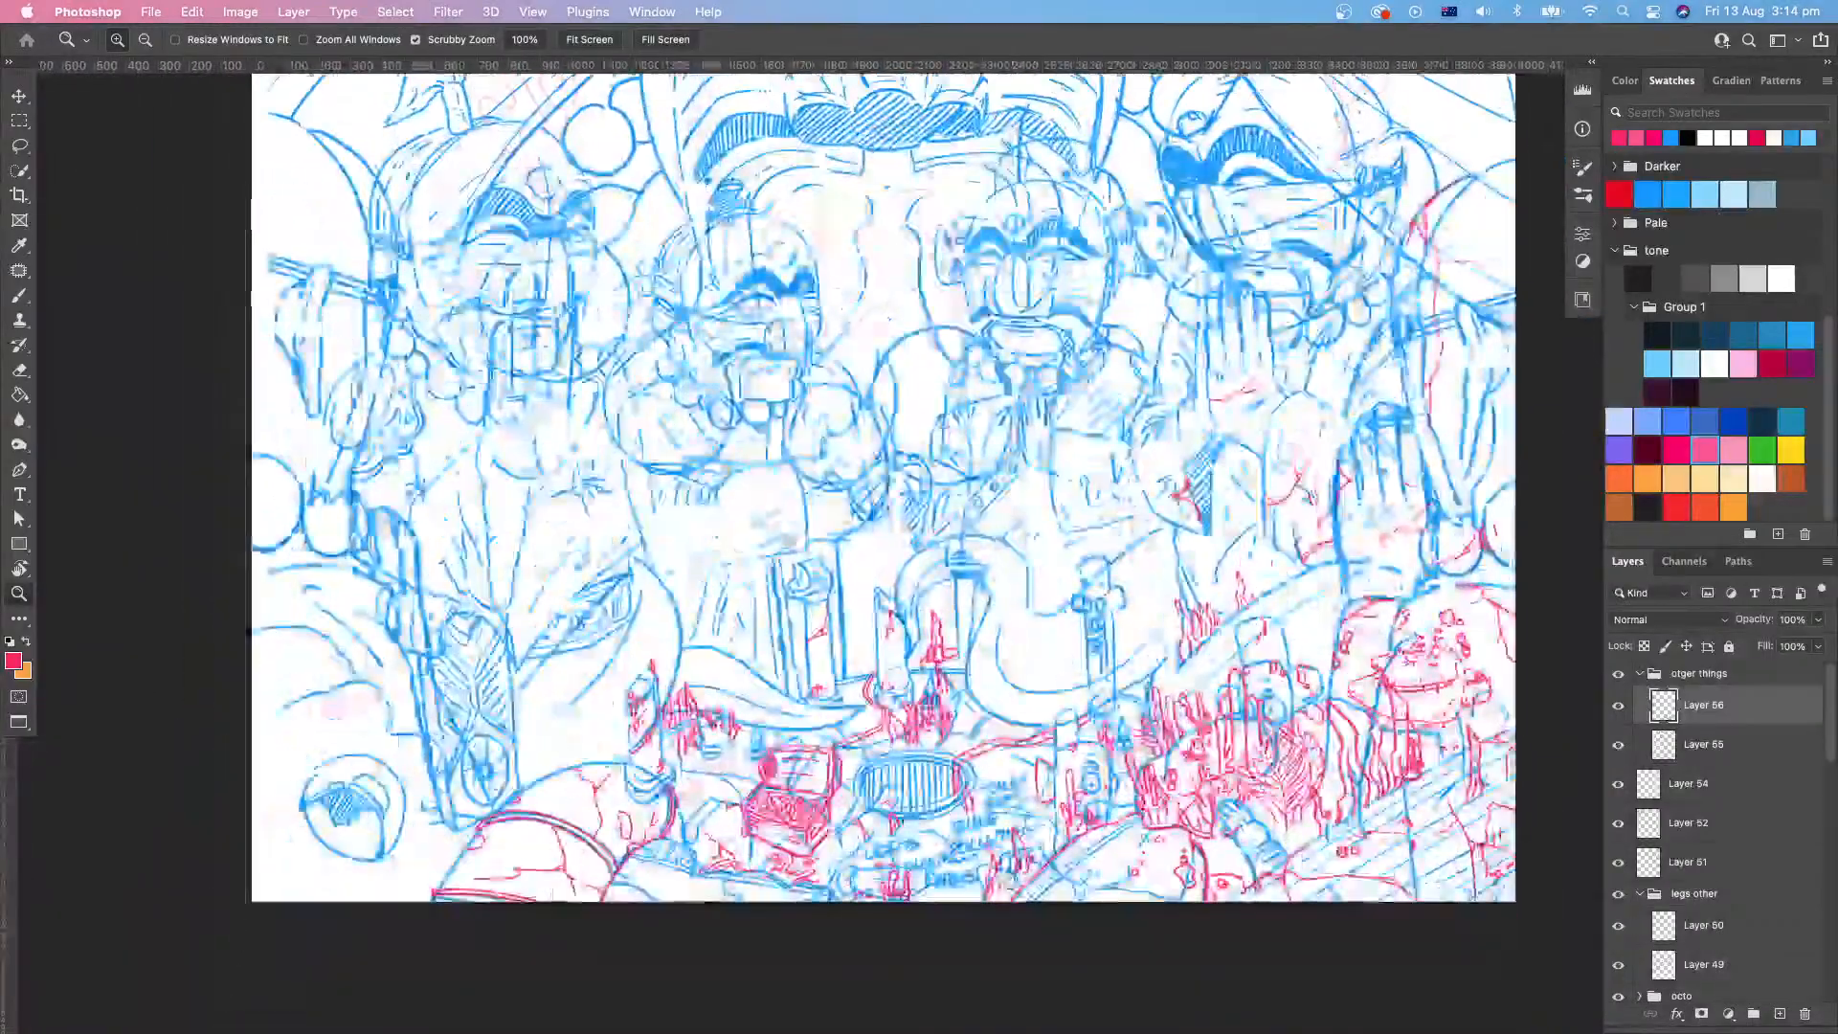
# Step: Examine the lower part of the sketch, from the coral around the drain to the empty corner by the round blue object
pyautogui.moveTo(697, 781)
pyautogui.mouseDown()
pyautogui.moveTo(749, 774)
pyautogui.moveTo(693, 755)
pyautogui.moveTo(702, 773)
pyautogui.moveTo(679, 770)
pyautogui.moveTo(698, 779)
pyautogui.mouseUp()
pyautogui.moveTo(910, 745); pyautogui.dragTo(933, 834)
pyautogui.moveTo(1135, 824); pyautogui.dragTo(1101, 857)
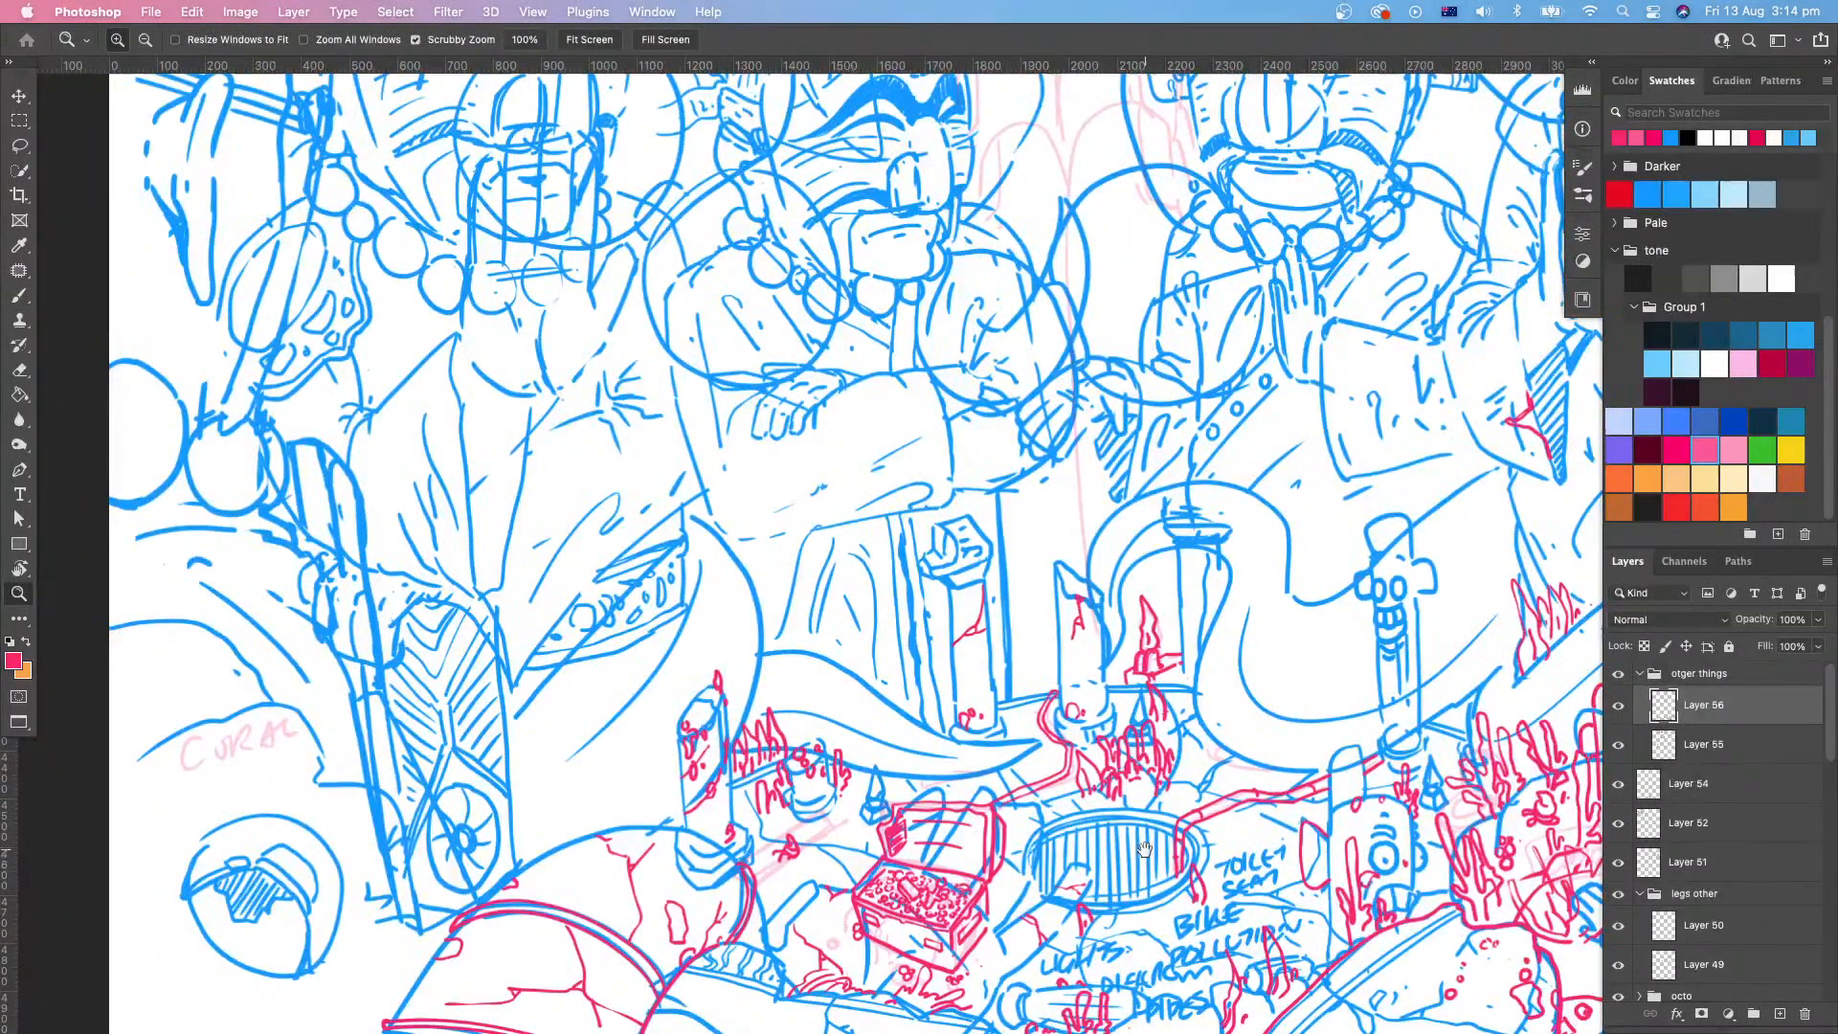
pyautogui.moveTo(1145, 849); pyautogui.dragTo(839, 942)
pyautogui.moveTo(1010, 877)
pyautogui.mouseDown()
pyautogui.moveTo(979, 900)
pyautogui.moveTo(1125, 876)
pyautogui.moveTo(1097, 904)
pyautogui.mouseUp()
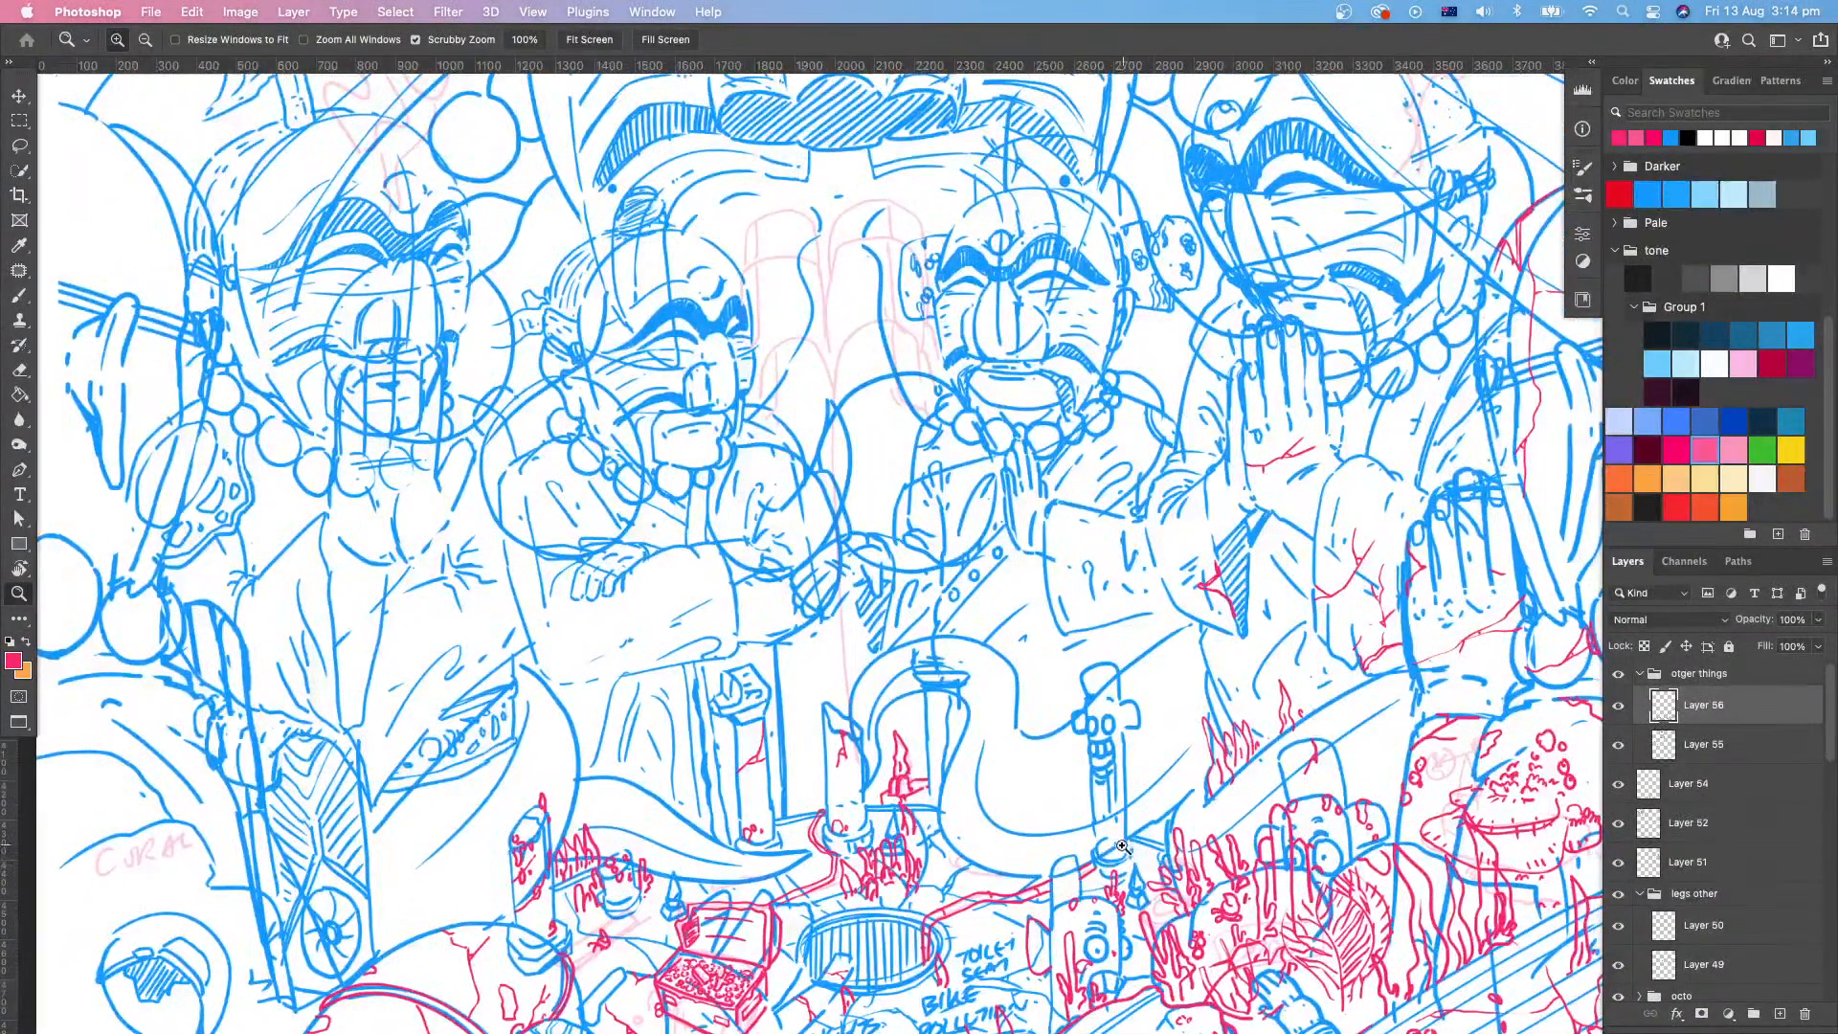
pyautogui.moveTo(1123, 848); pyautogui.dragTo(1117, 860)
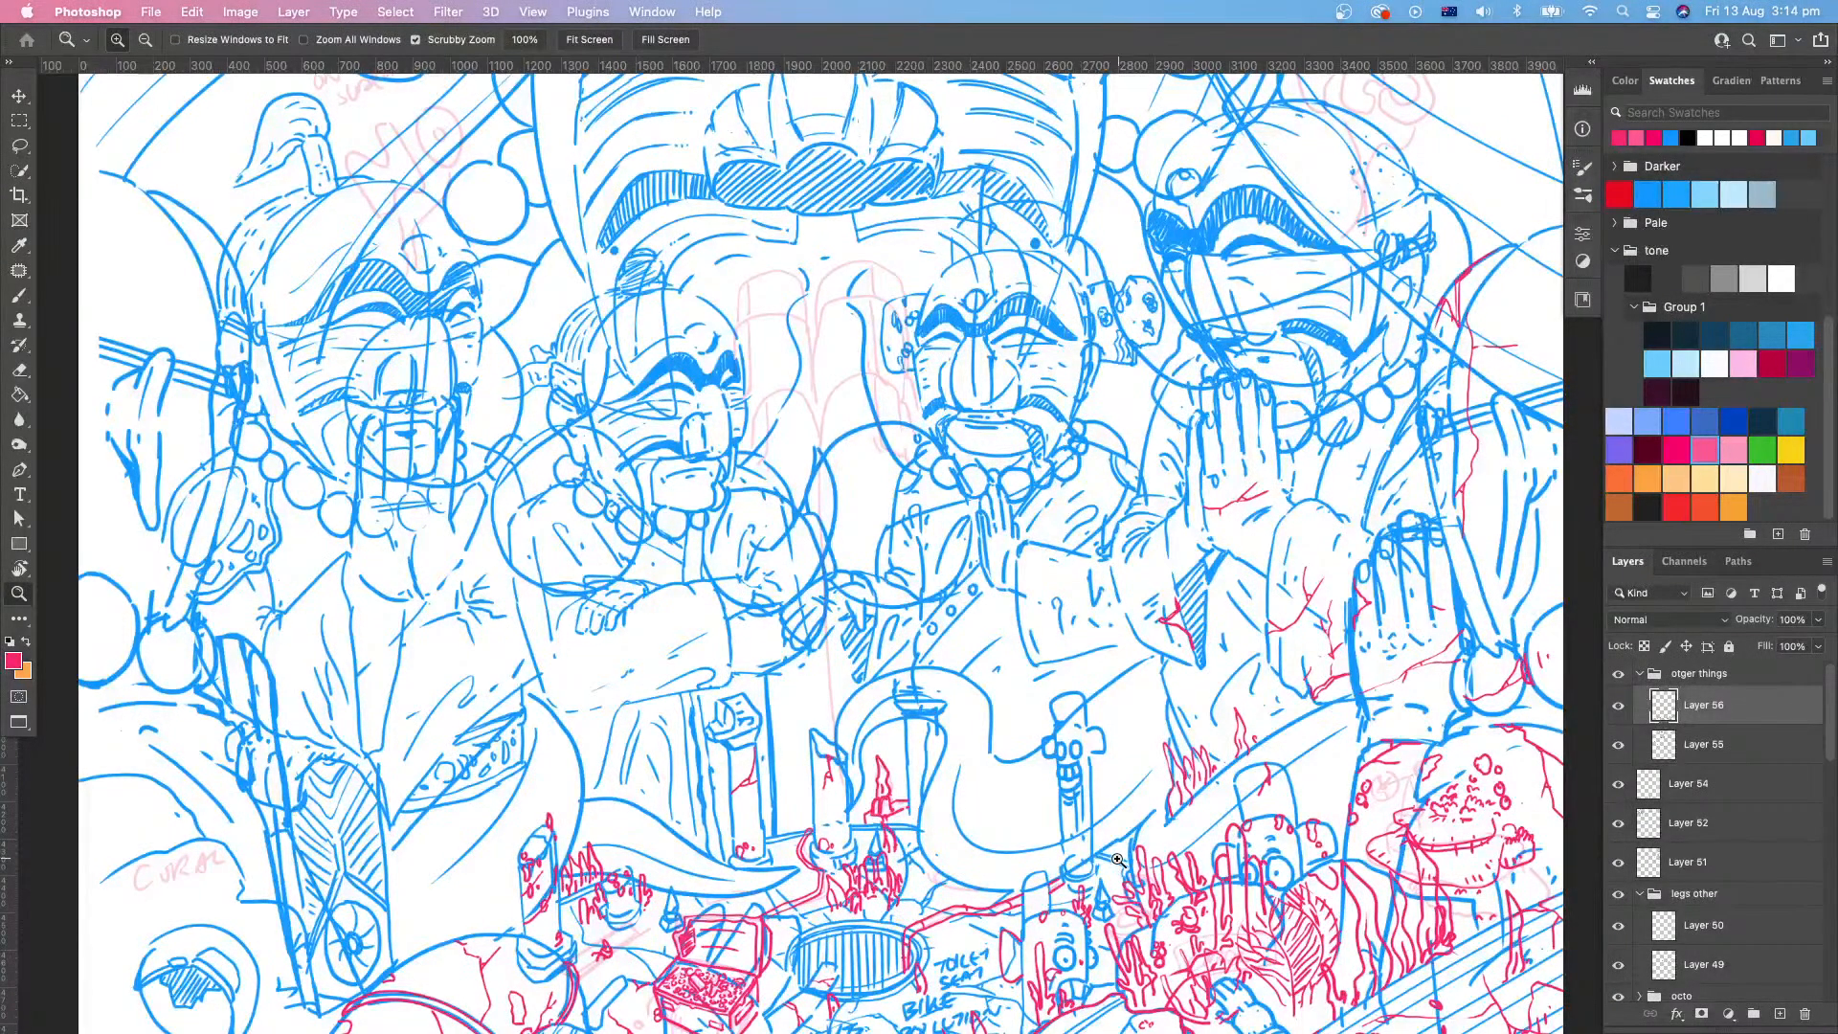
pyautogui.moveTo(867, 808); pyautogui.dragTo(1055, 711)
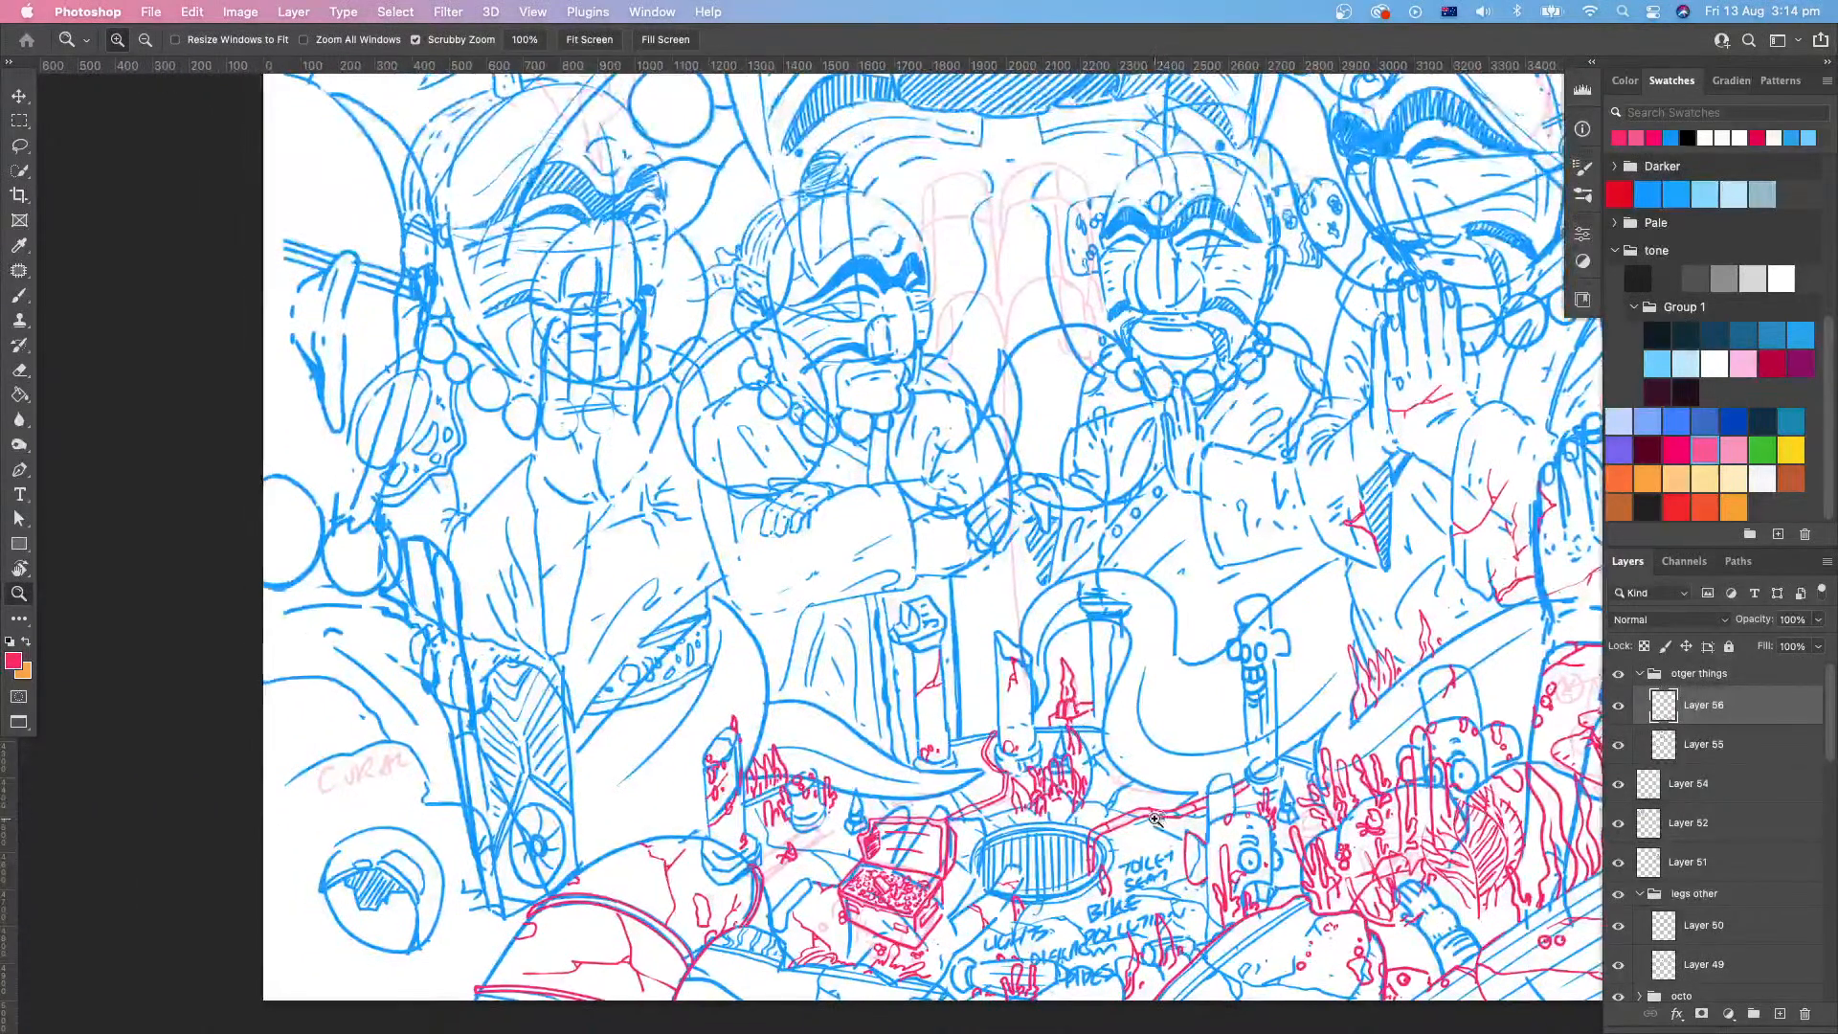
pyautogui.moveTo(1158, 822); pyautogui.dragTo(1047, 877)
pyautogui.moveTo(752, 882); pyautogui.dragTo(891, 865)
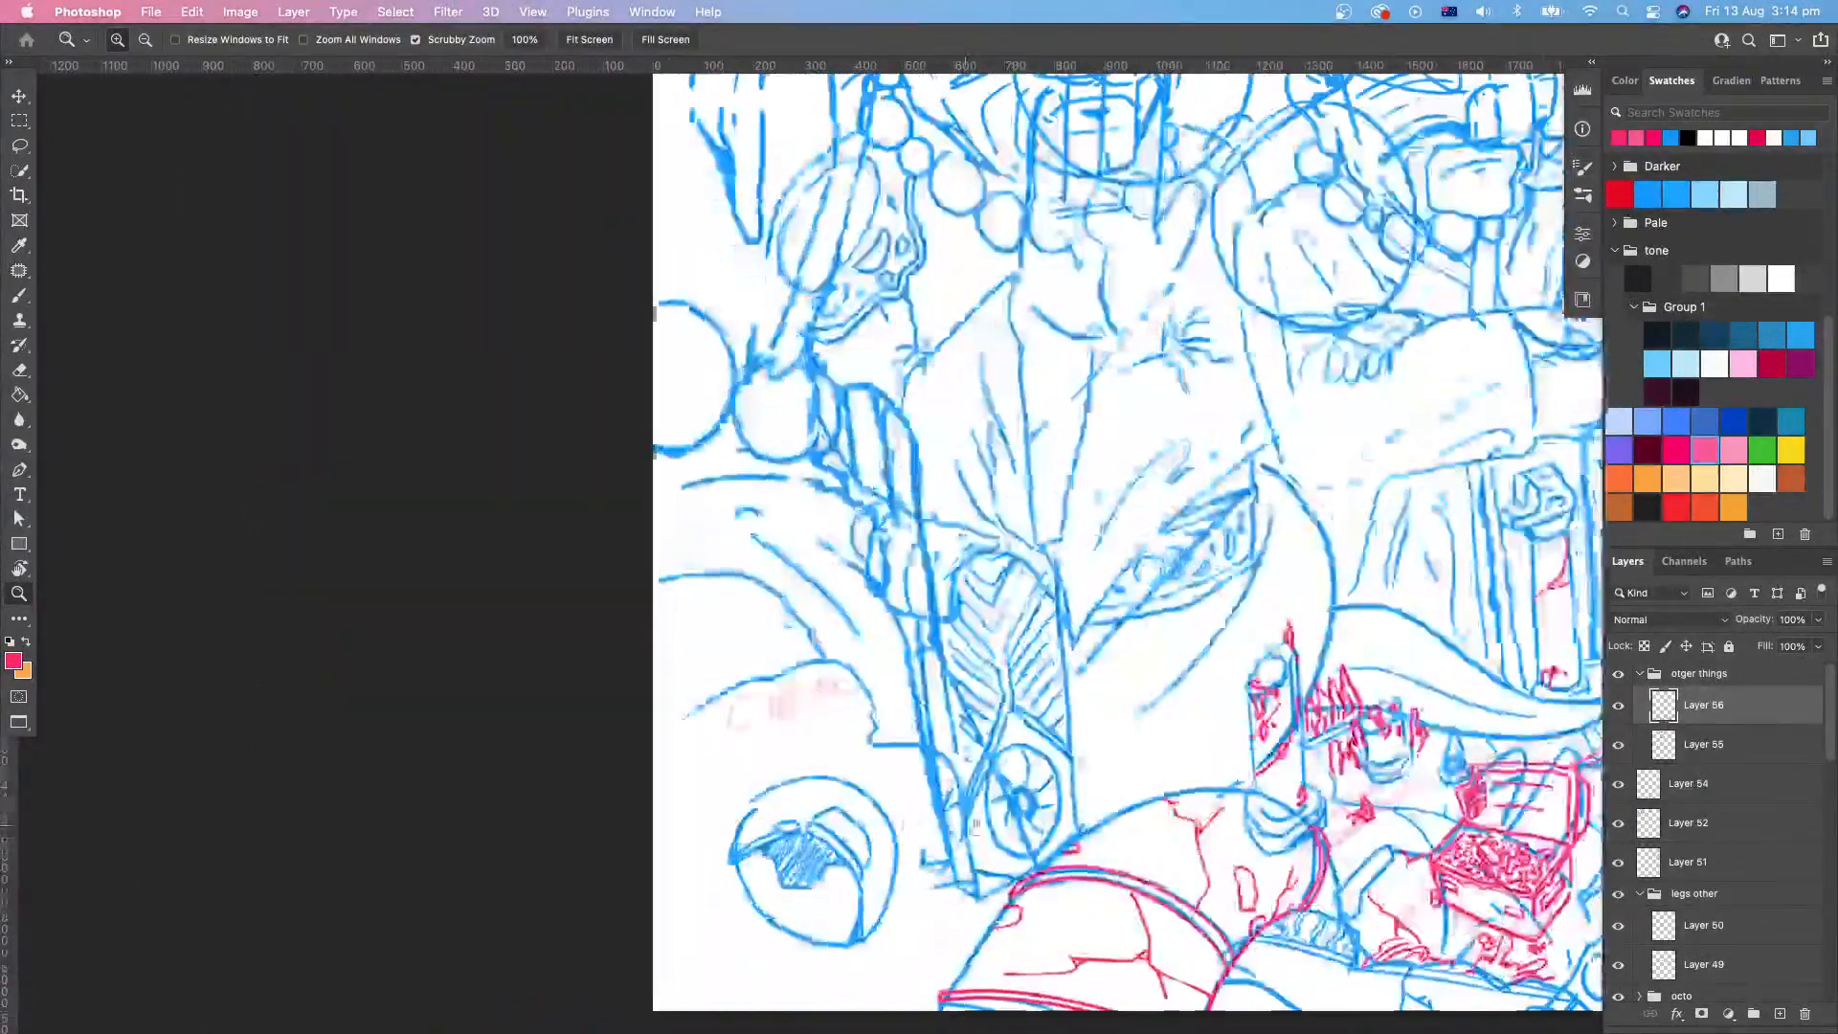
pyautogui.moveTo(1004, 769); pyautogui.dragTo(1045, 734)
# Step: Draw a pink curved outline beneath the round blue object in the lower corner, with a lined tube shape behind it
pyautogui.press('b')
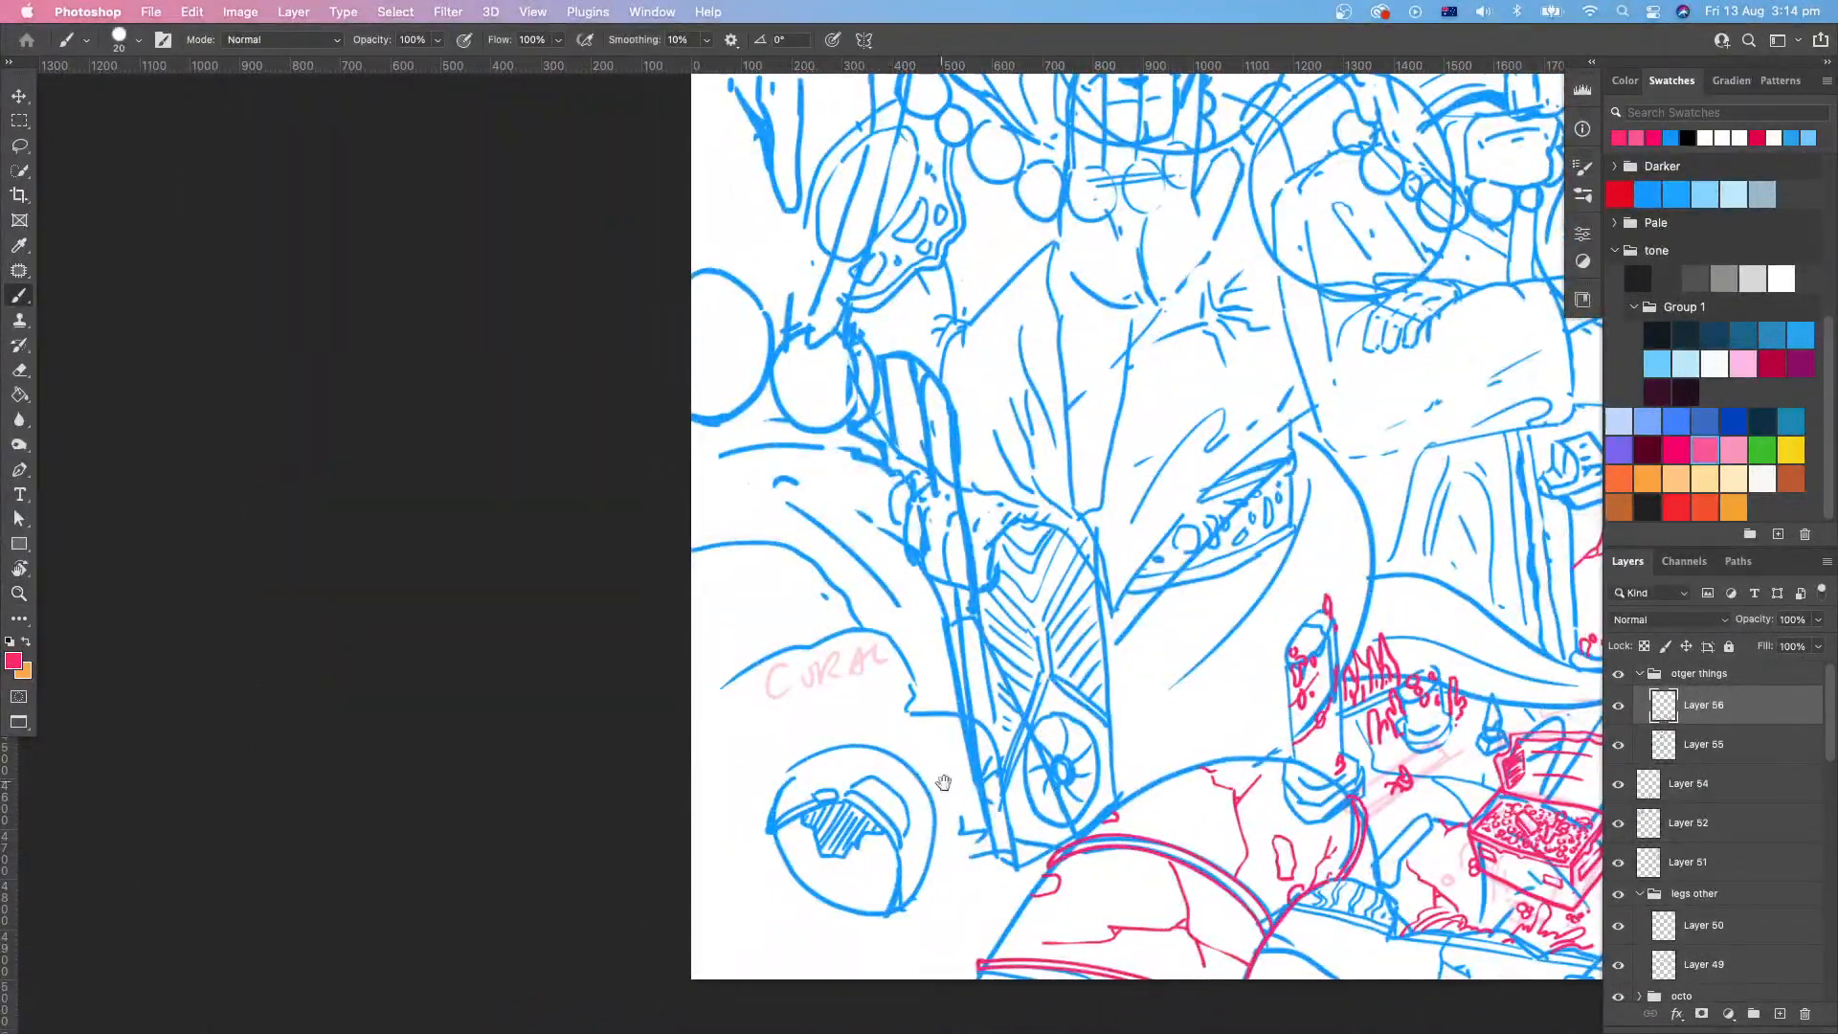
pyautogui.hscroll(-2, 943, 782)
pyautogui.scroll(-3, 992, 812)
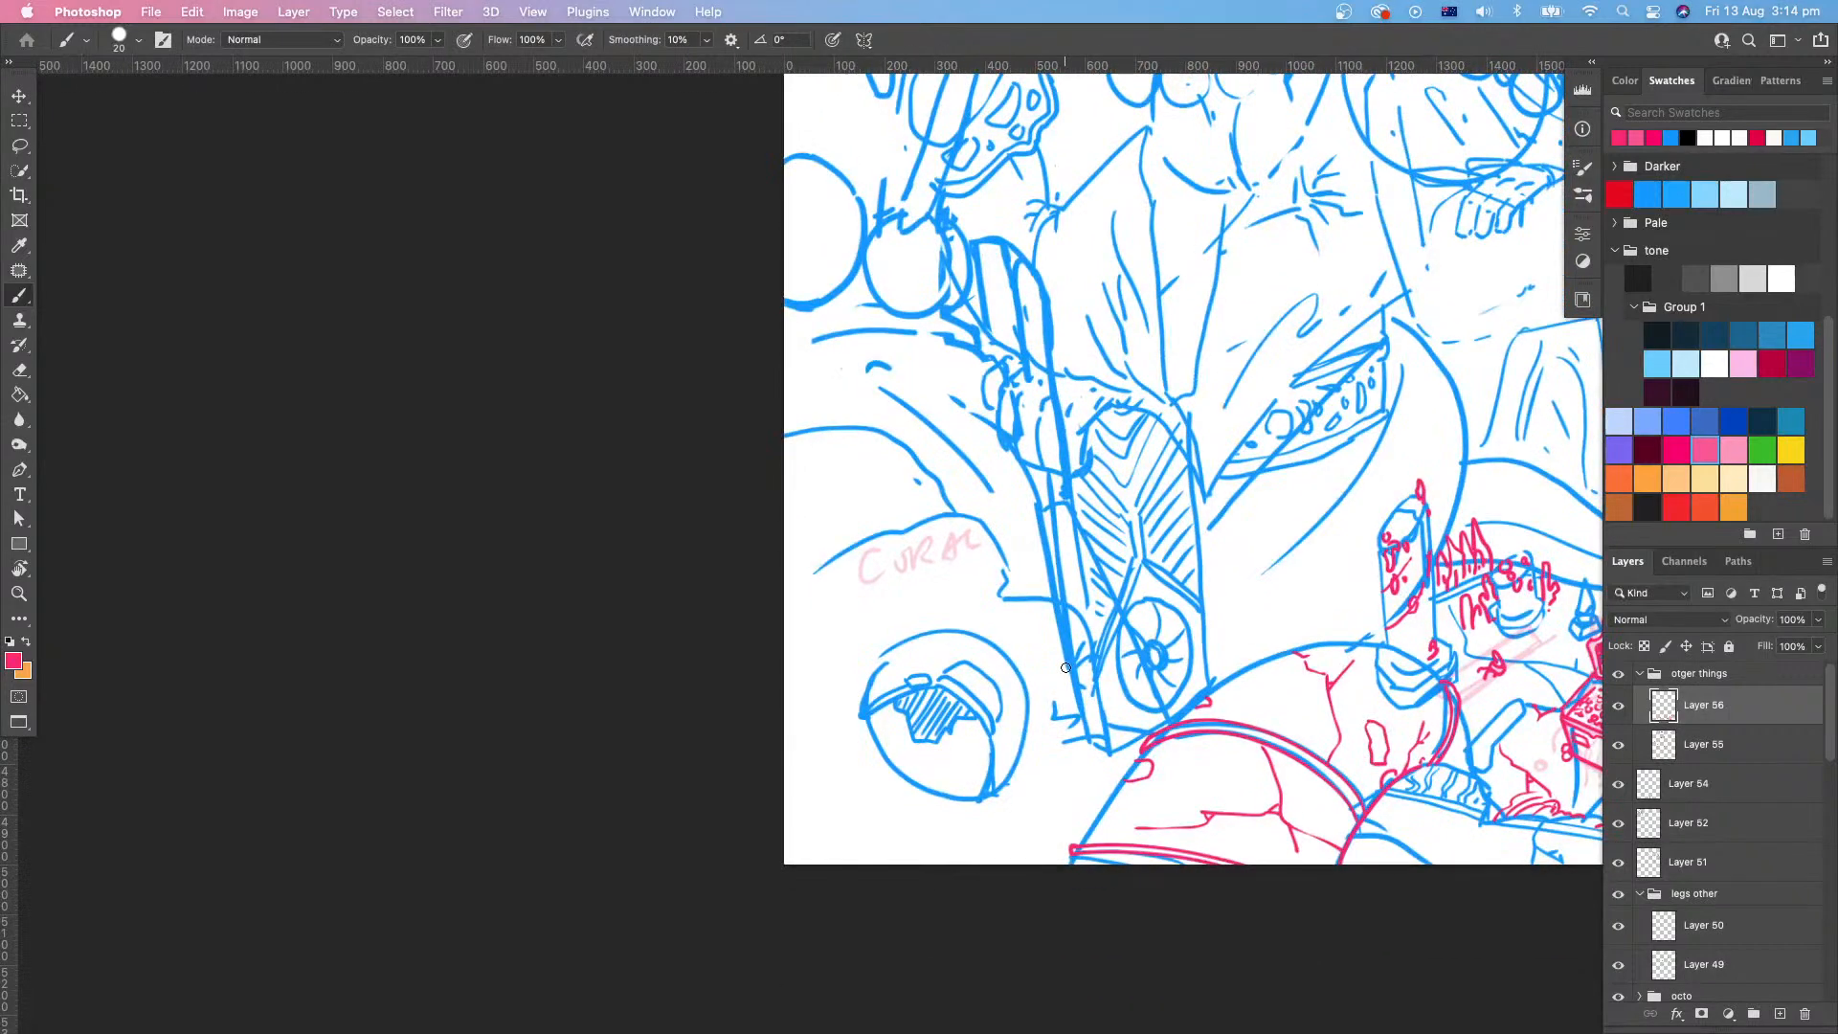
pyautogui.hscroll(1, 958, 747)
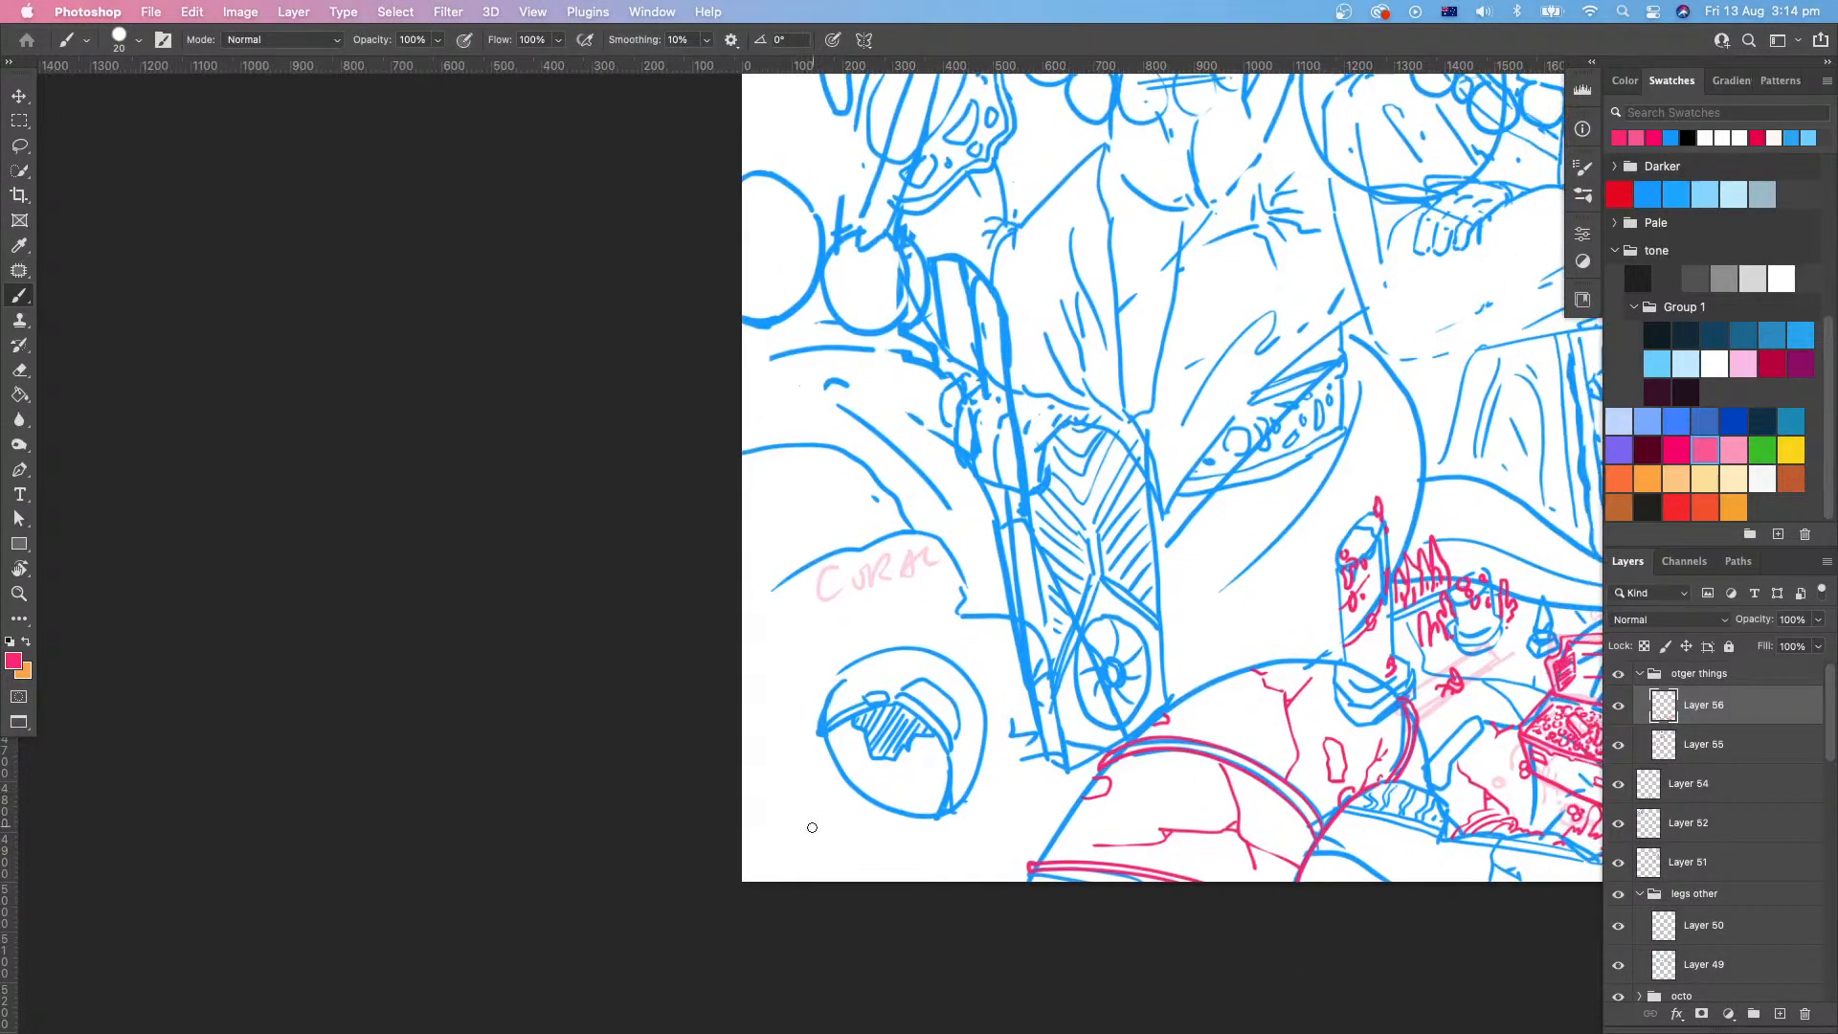
pyautogui.moveTo(849, 800)
pyautogui.mouseDown()
pyautogui.moveTo(915, 861)
pyautogui.moveTo(1005, 853)
pyautogui.moveTo(1074, 795)
pyautogui.moveTo(1089, 725)
pyautogui.moveTo(986, 738)
pyautogui.moveTo(1032, 722)
pyautogui.moveTo(1055, 667)
pyautogui.moveTo(971, 720)
pyautogui.moveTo(983, 740)
pyautogui.moveTo(1079, 685)
pyautogui.moveTo(1068, 649)
pyautogui.moveTo(974, 639)
pyautogui.moveTo(987, 648)
pyautogui.moveTo(959, 661)
pyautogui.moveTo(971, 652)
pyautogui.moveTo(990, 707)
pyautogui.moveTo(998, 683)
pyautogui.moveTo(1044, 706)
pyautogui.moveTo(1053, 665)
pyautogui.mouseUp()
pyautogui.press('super+z')
pyautogui.moveTo(953, 811); pyautogui.dragTo(978, 786)
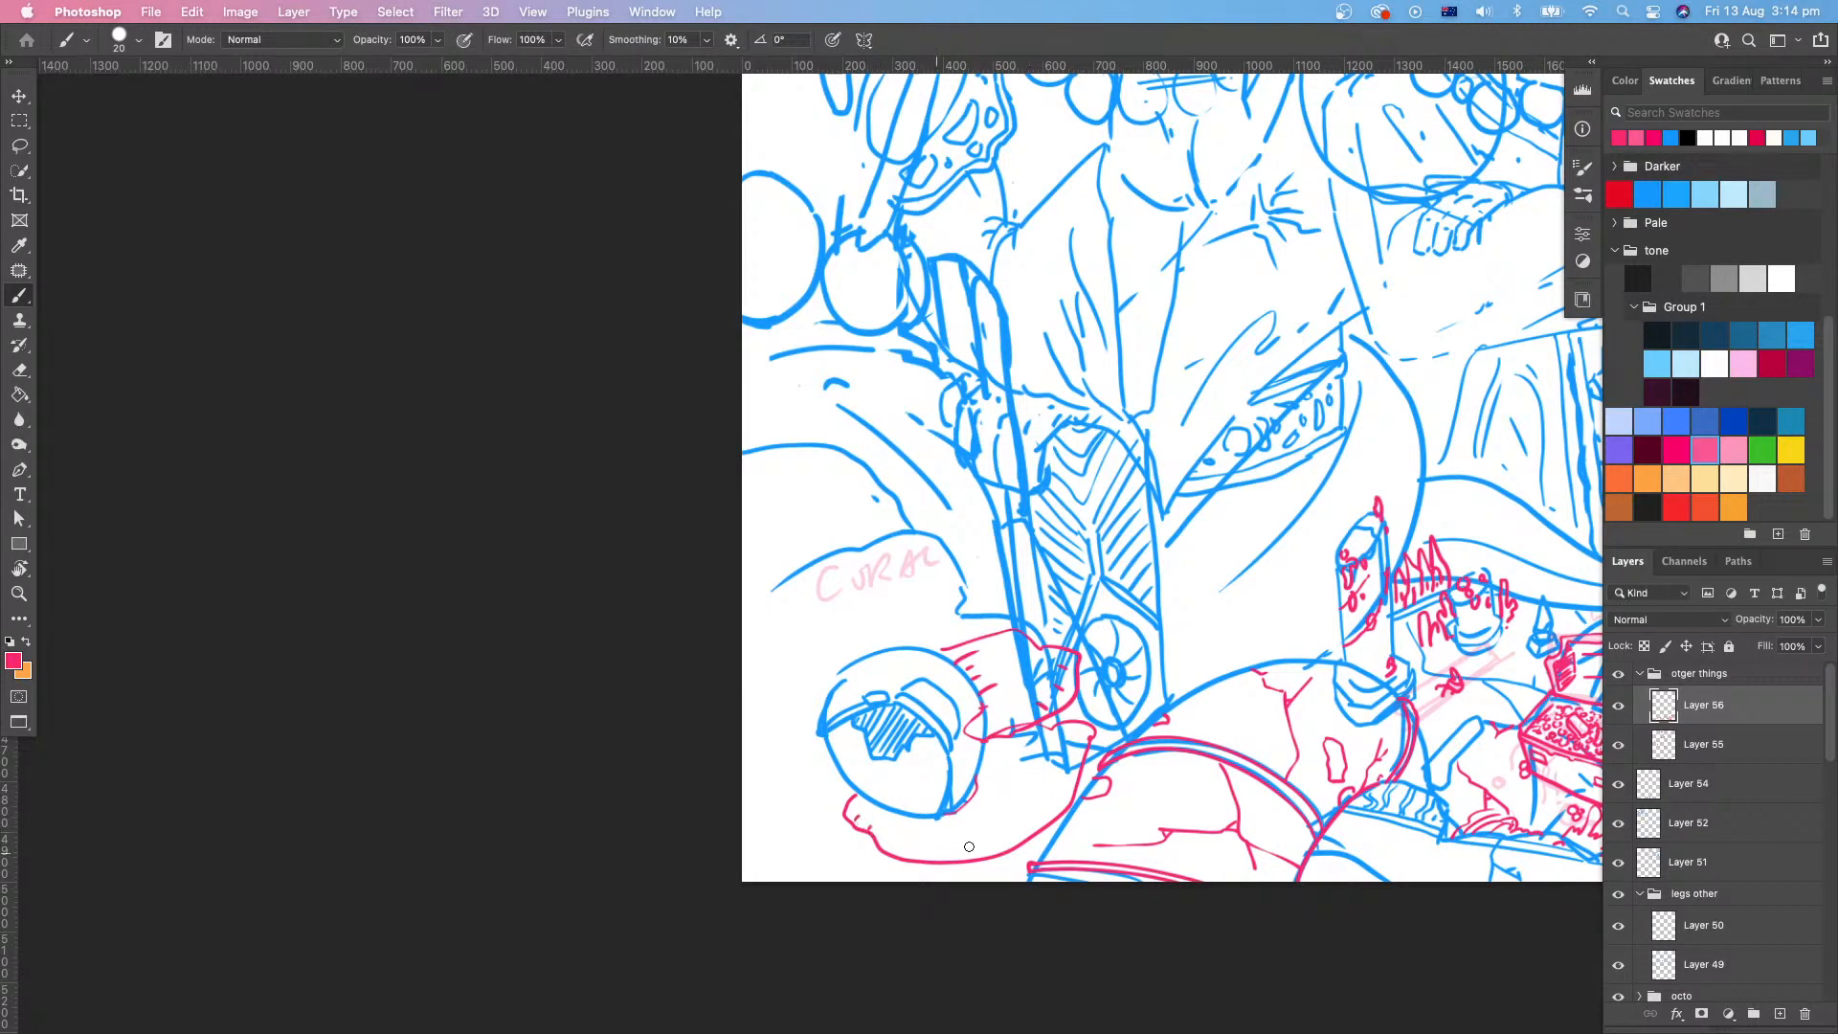
# Step: Add short pink texture strokes along the curved outline beneath the round blue object
pyautogui.moveTo(966, 841); pyautogui.dragTo(964, 853)
pyautogui.moveTo(987, 843); pyautogui.dragTo(985, 853)
pyautogui.moveTo(1060, 774); pyautogui.dragTo(1058, 784)
pyautogui.moveTo(1204, 734); pyautogui.dragTo(896, 742)
pyautogui.moveTo(1124, 724); pyautogui.dragTo(1086, 731)
pyautogui.hscroll(5, 1087, 731)
pyautogui.scroll(1, 1086, 731)
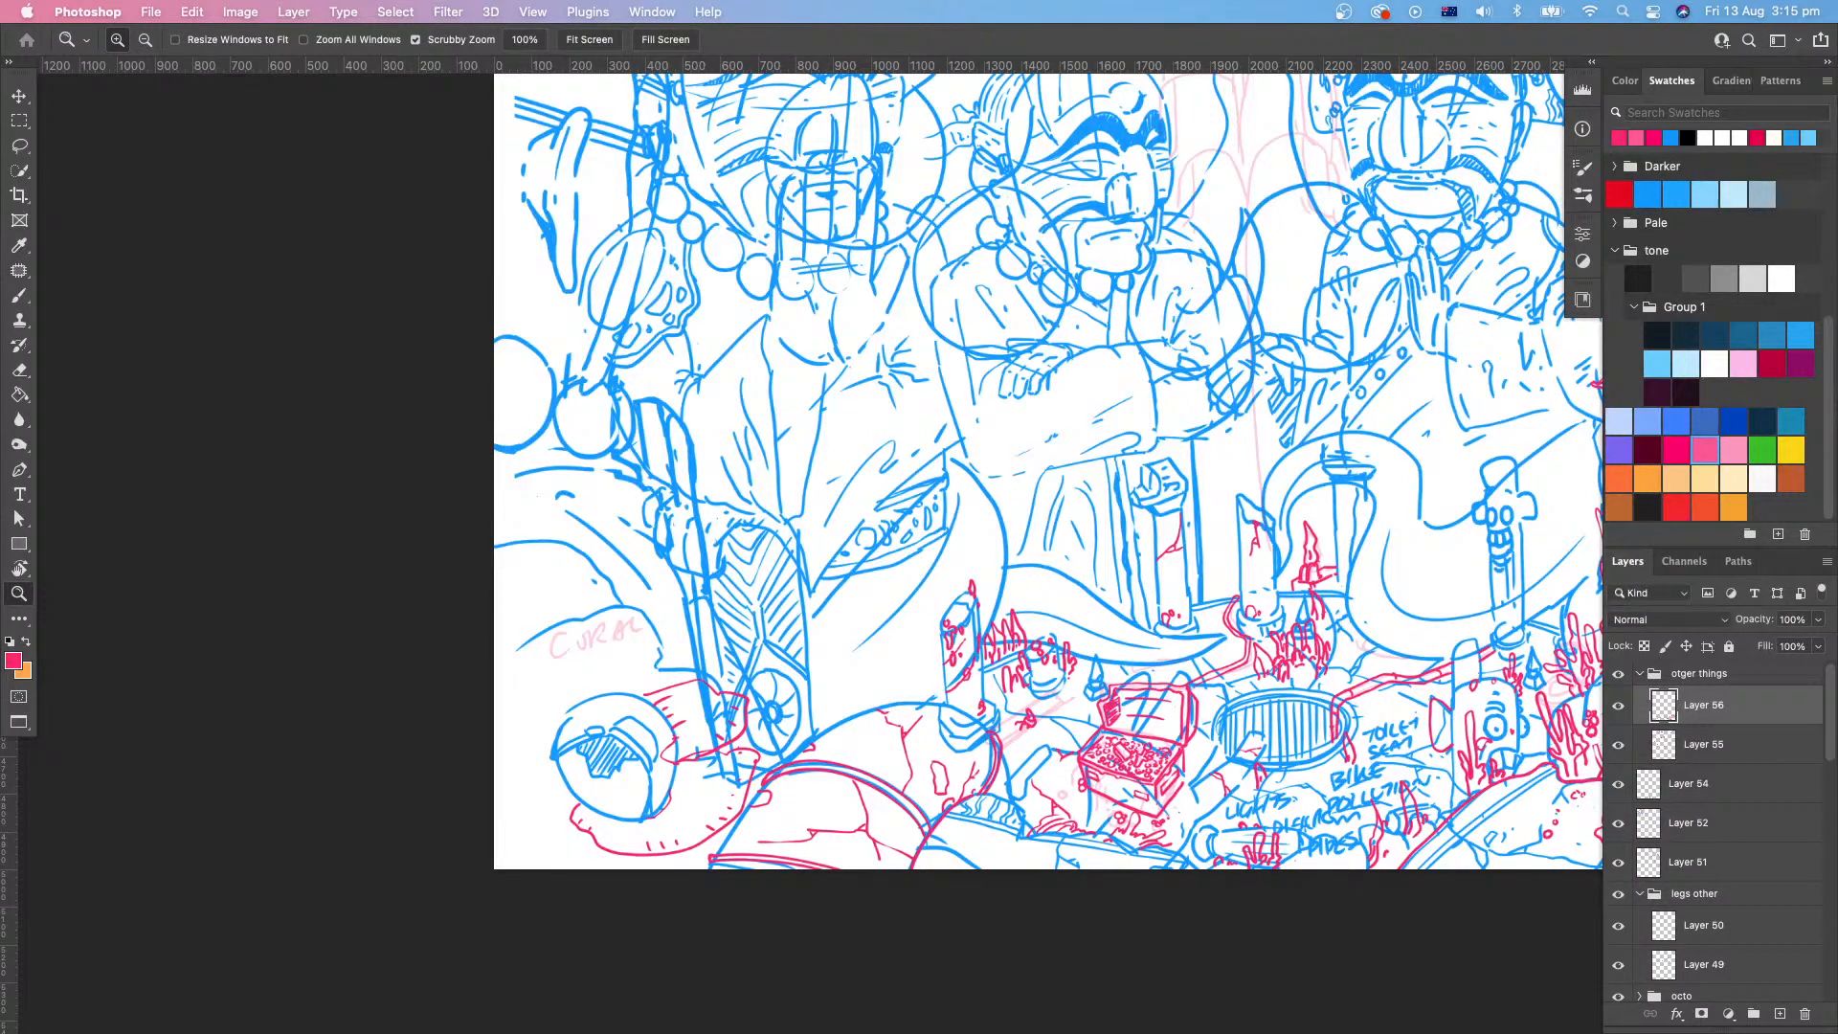
pyautogui.press('Tab')
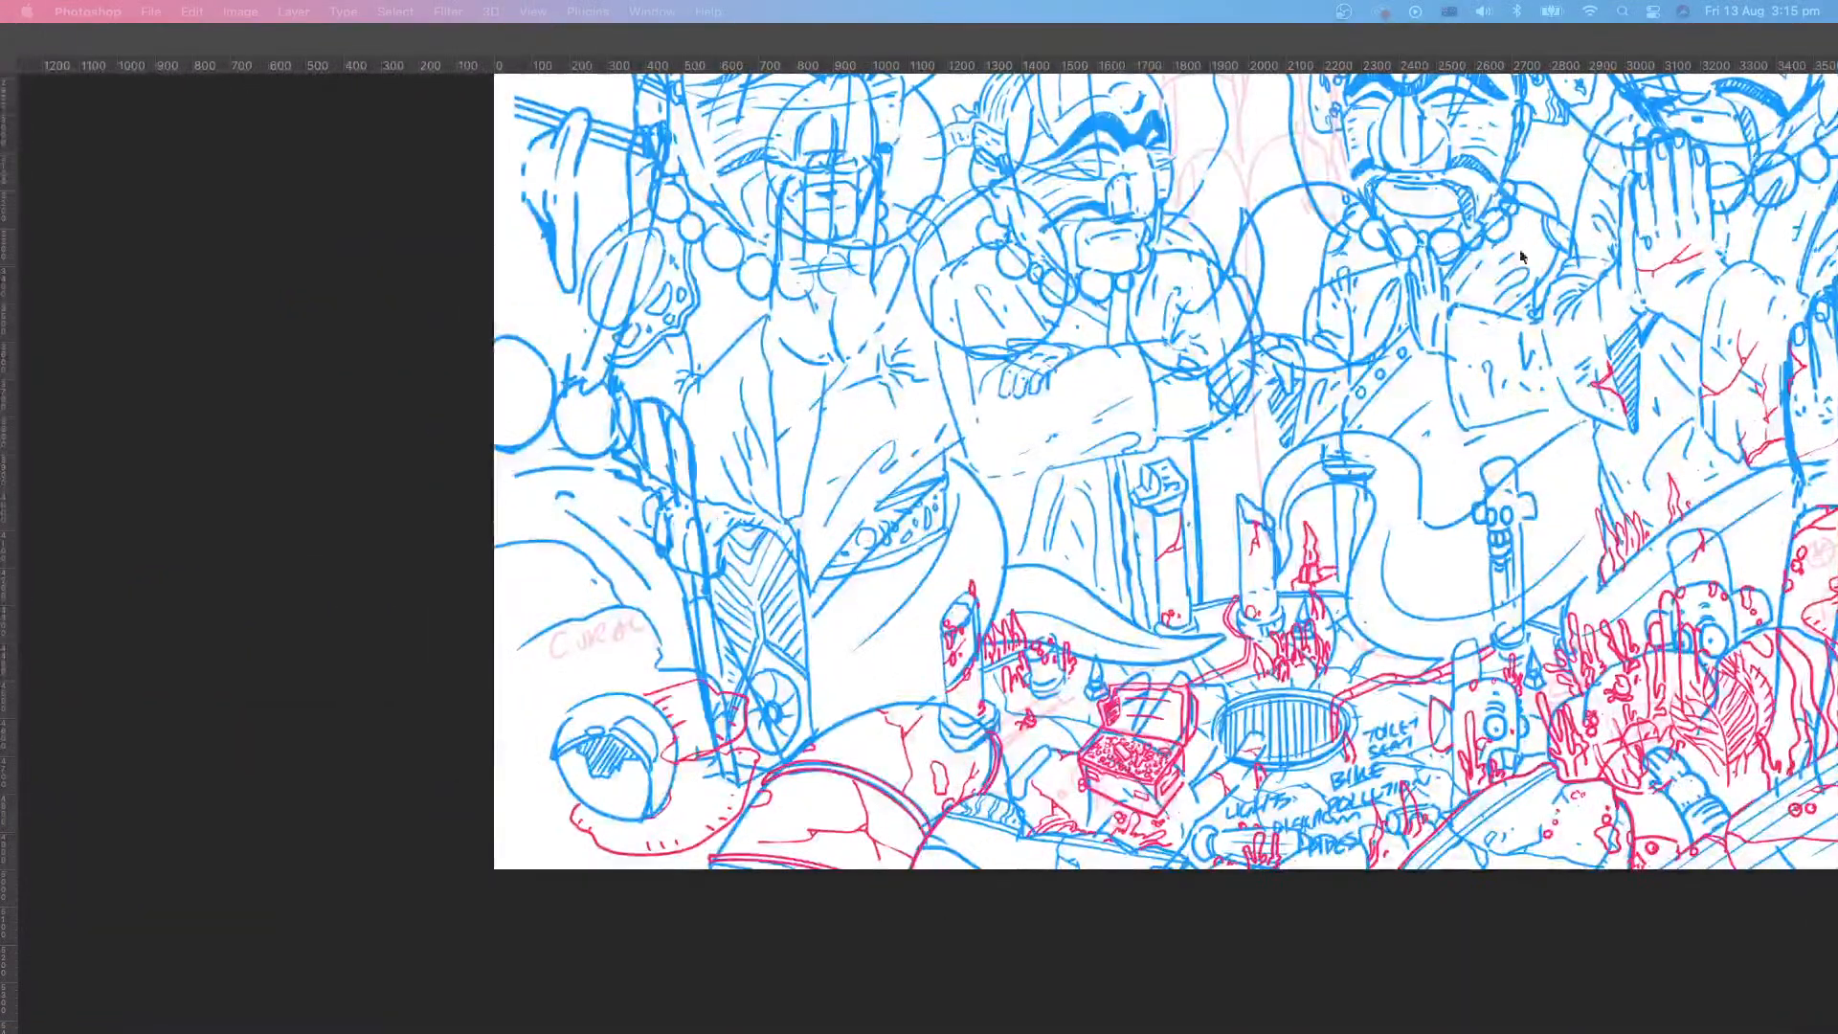
pyautogui.press('Tab')
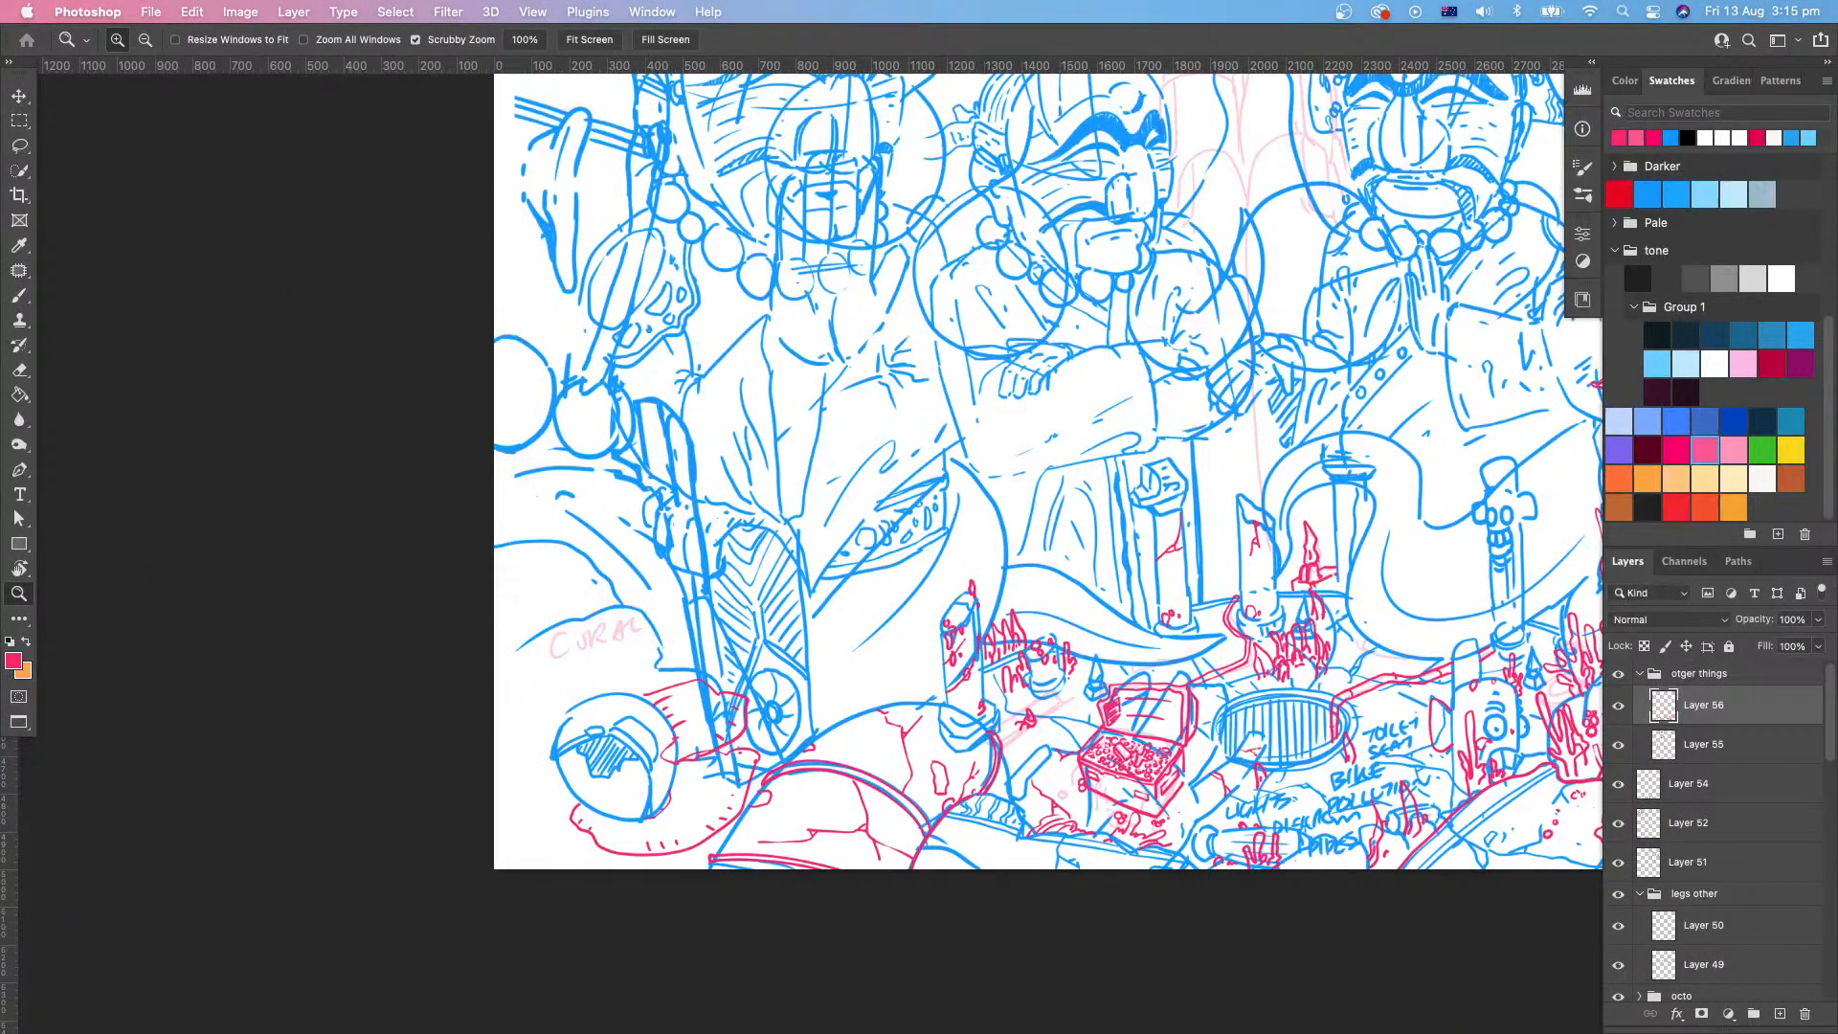
pyautogui.press('Tab')
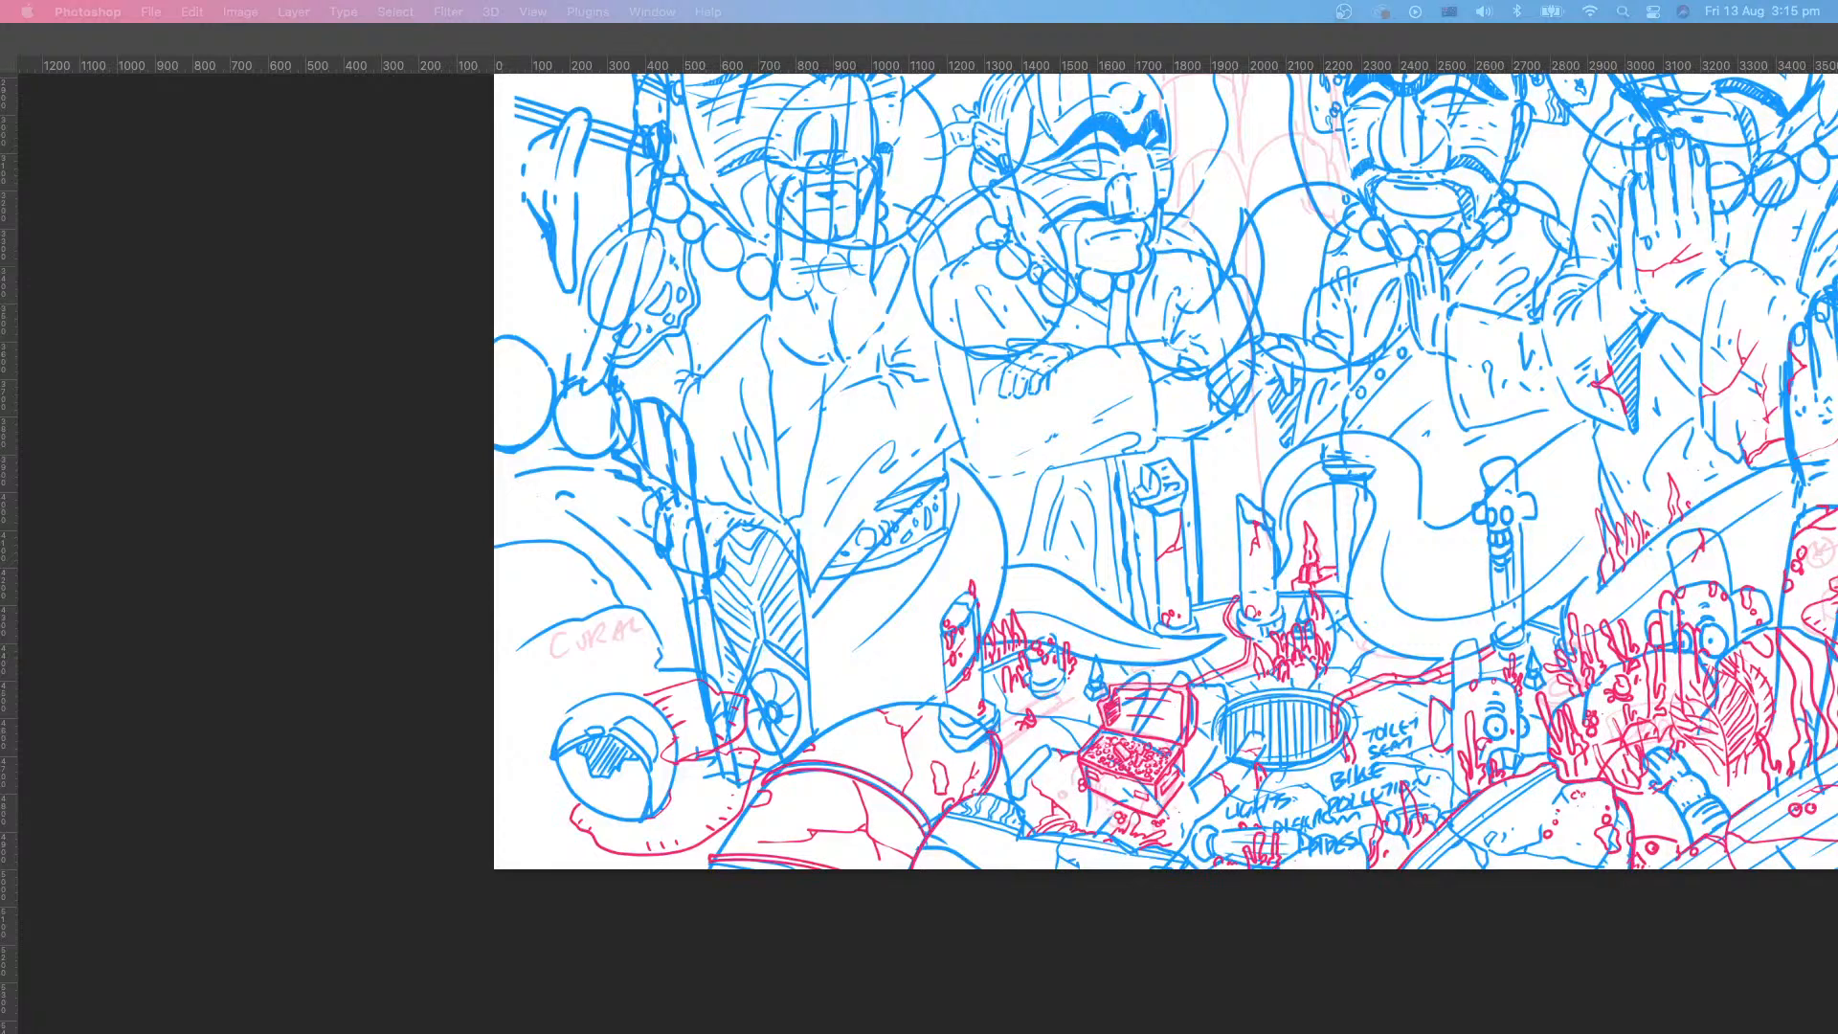
pyautogui.press('Tab')
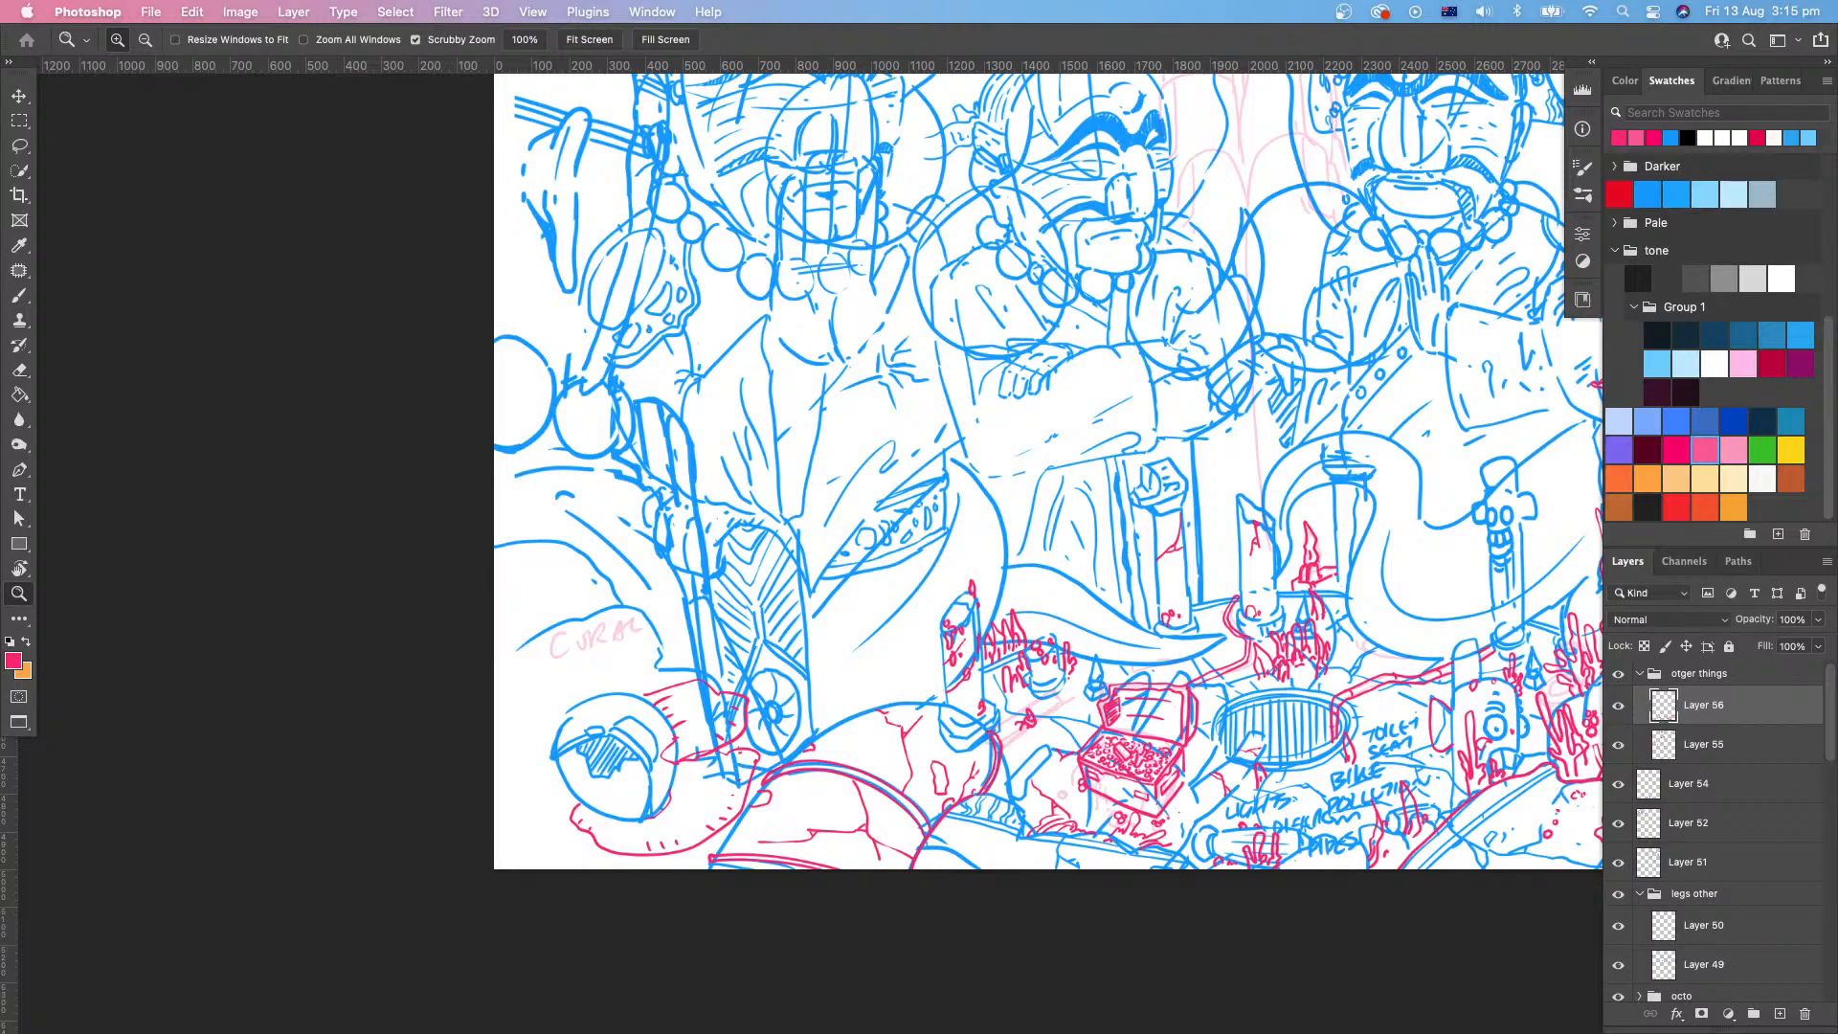
pyautogui.moveTo(1053, 583); pyautogui.dragTo(1076, 732)
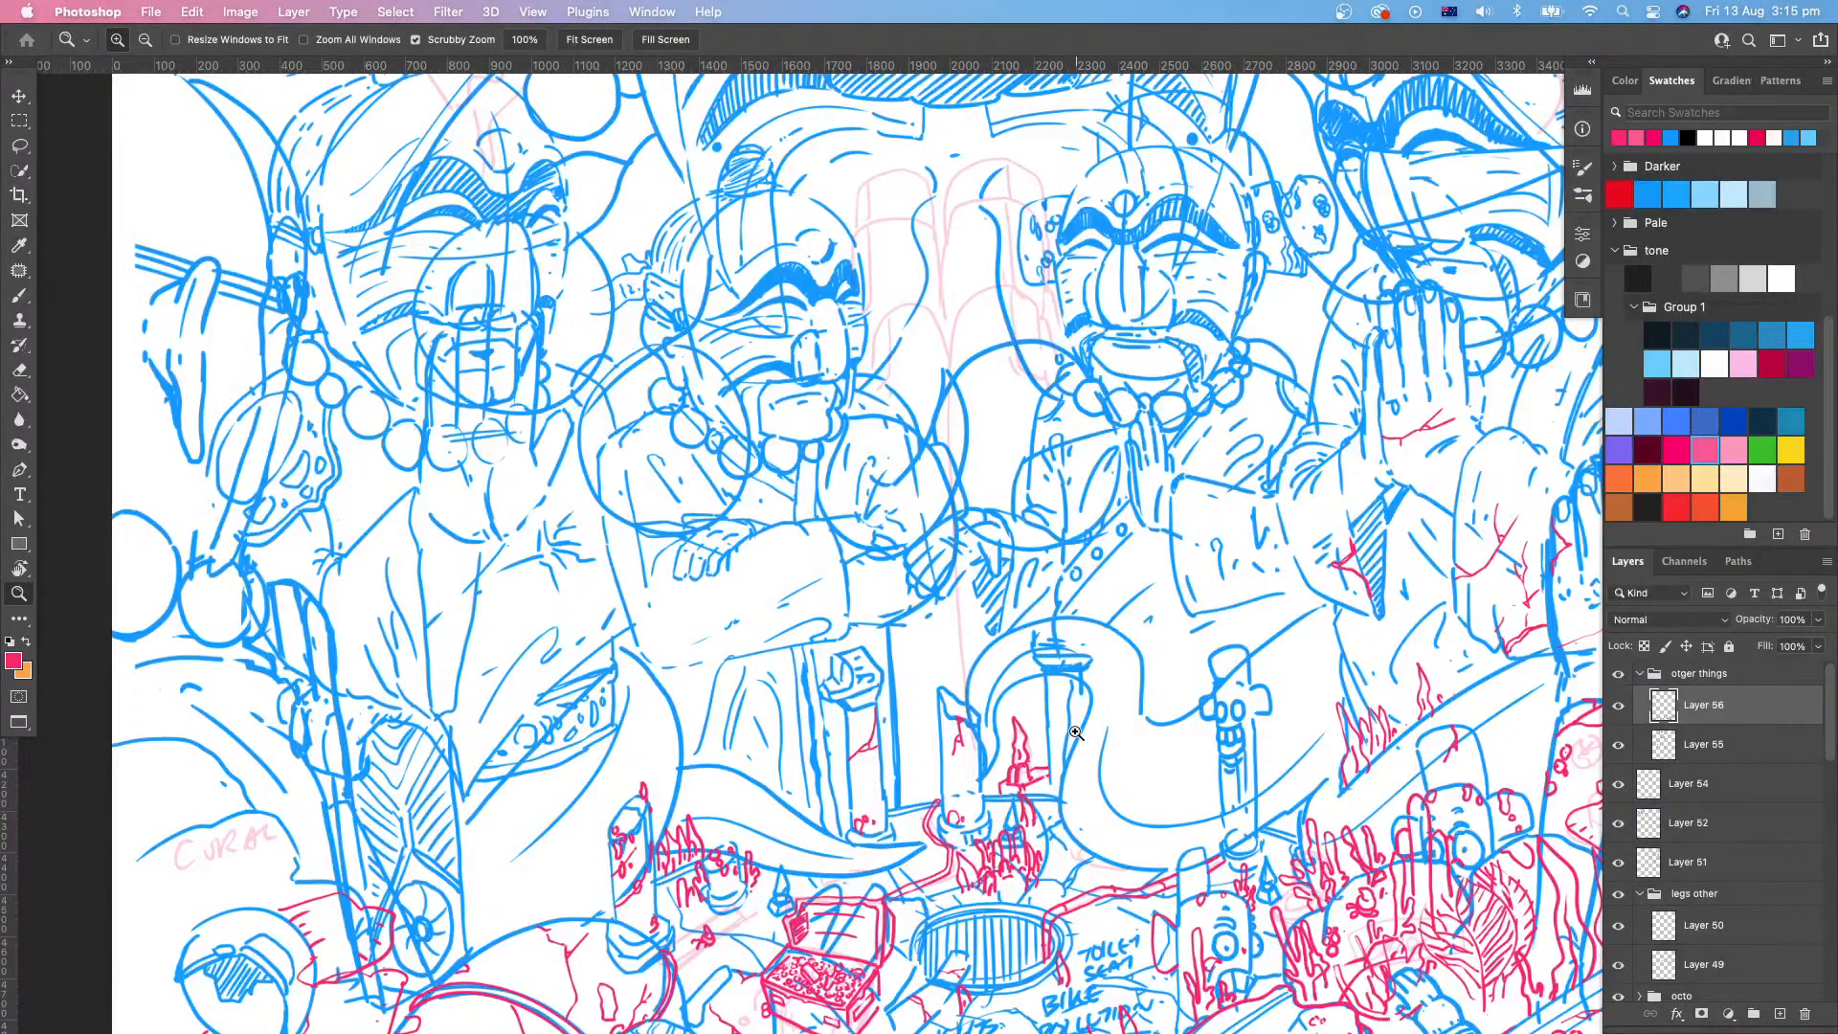
# Step: Draw a small cluster of bumpy pink coral beside the CORAL note near the canvas's left edge
pyautogui.scroll(-5, 1034, 773)
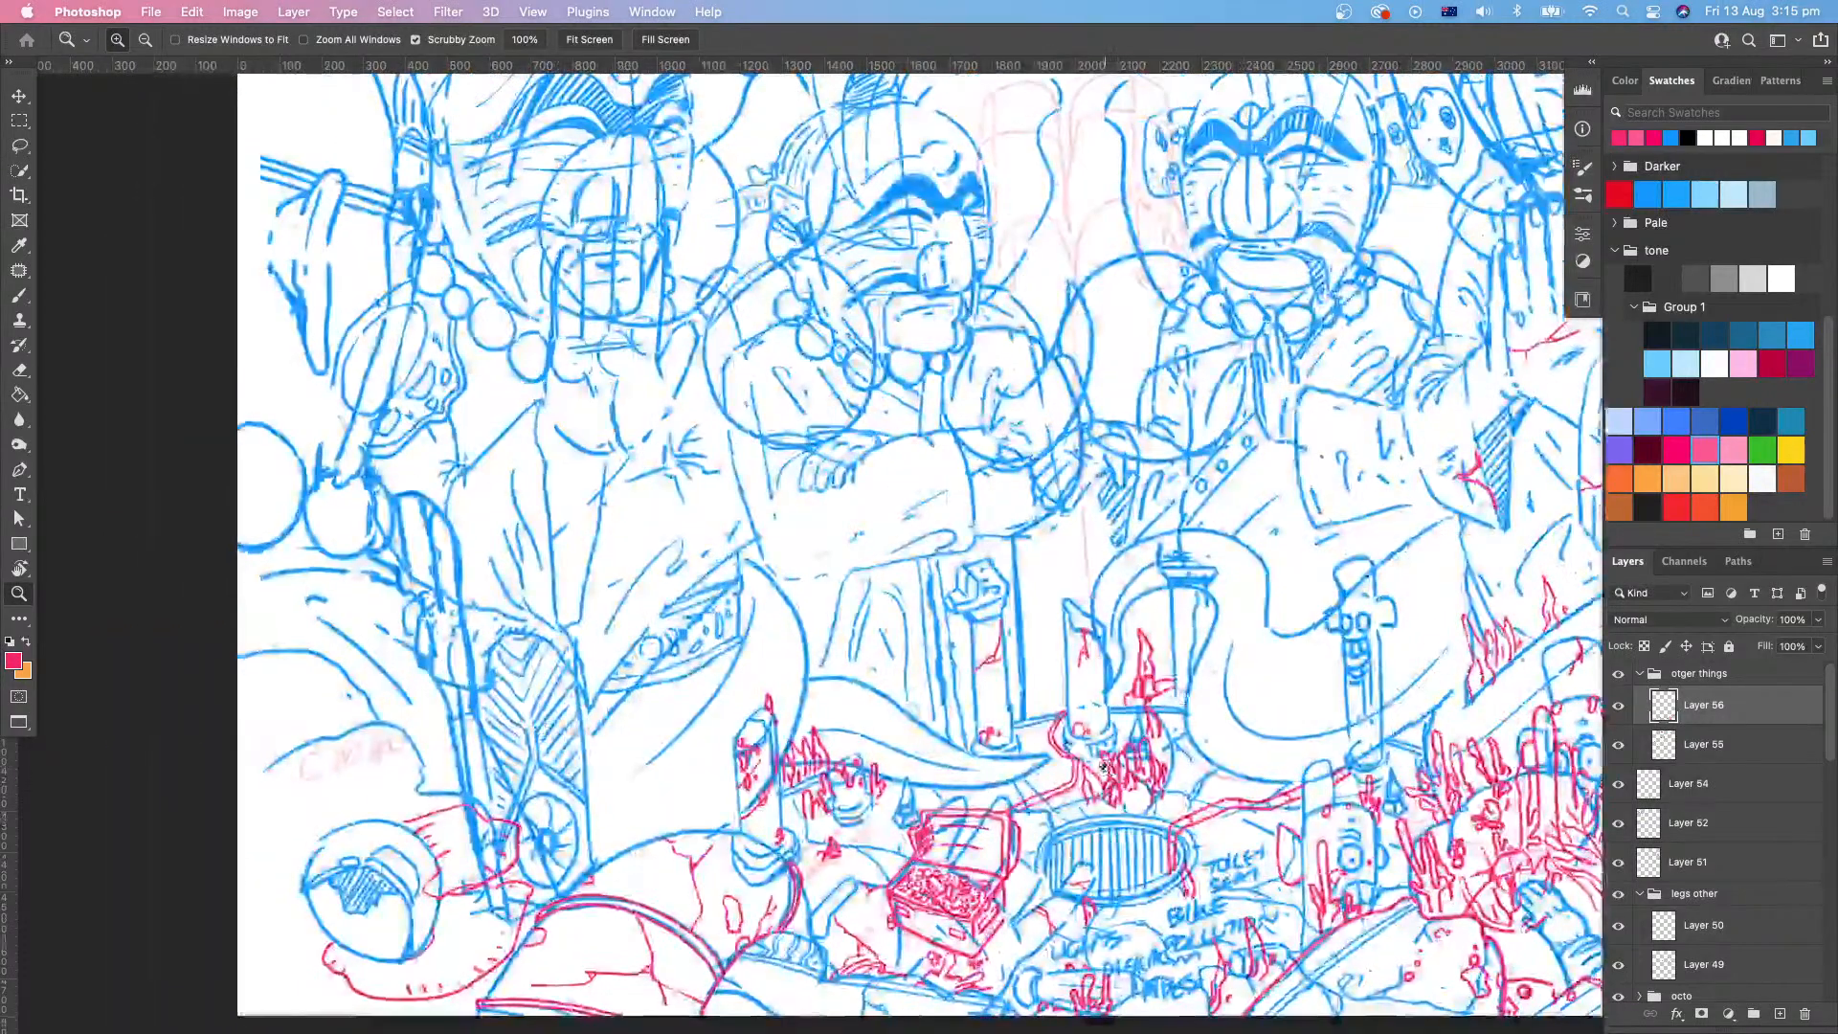
pyautogui.scroll(-3, 1112, 821)
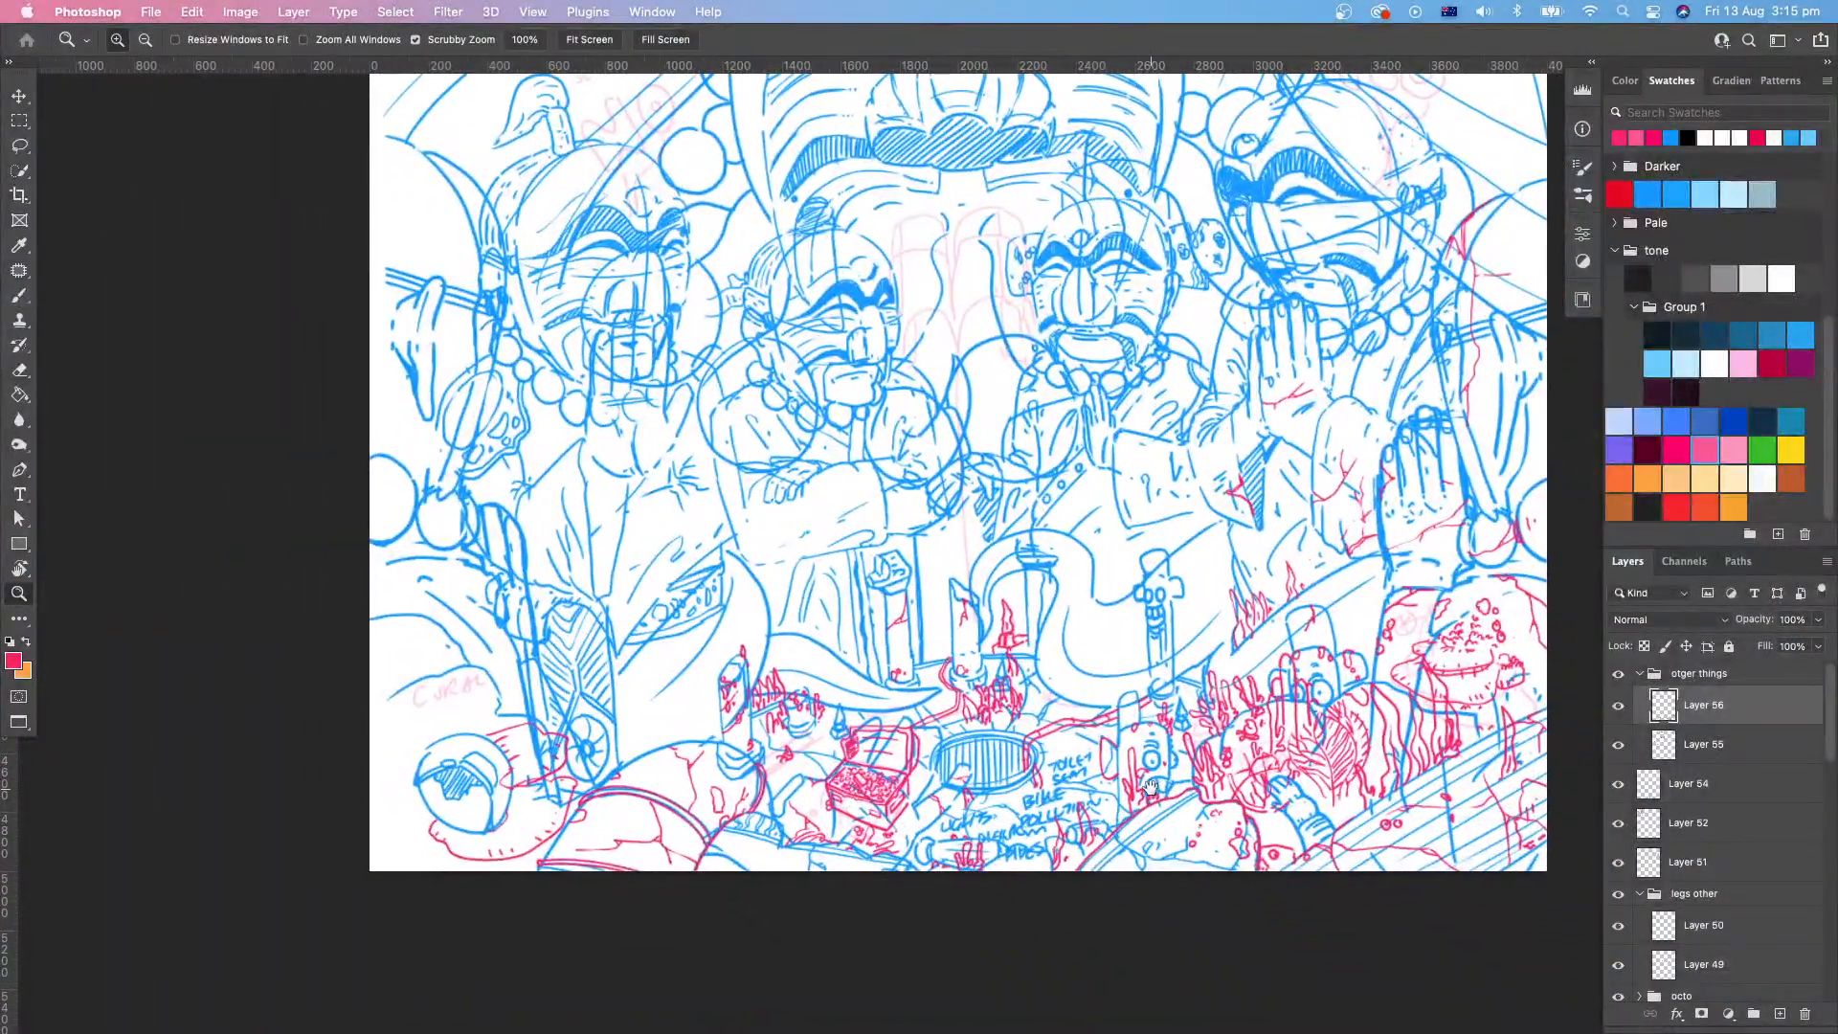
pyautogui.moveTo(667, 710)
pyautogui.mouseDown()
pyautogui.moveTo(928, 711)
pyautogui.moveTo(928, 660)
pyautogui.mouseUp()
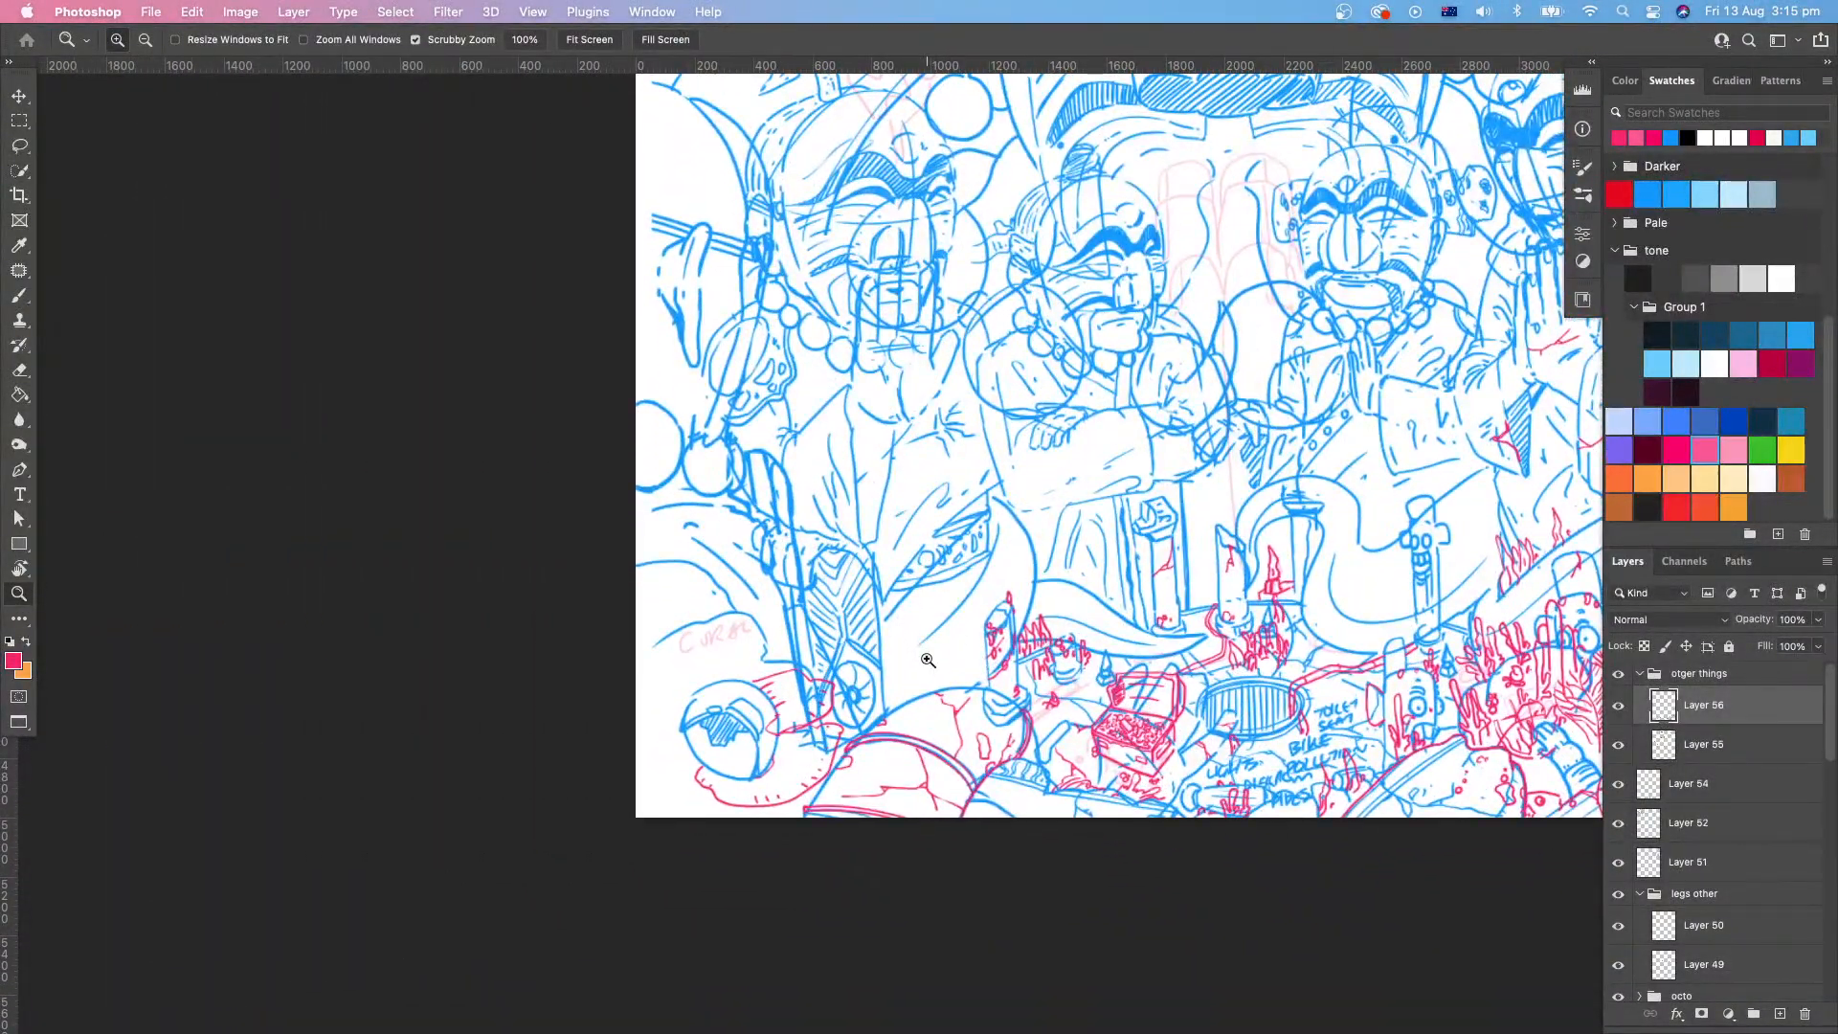
pyautogui.scroll(5, 766, 661)
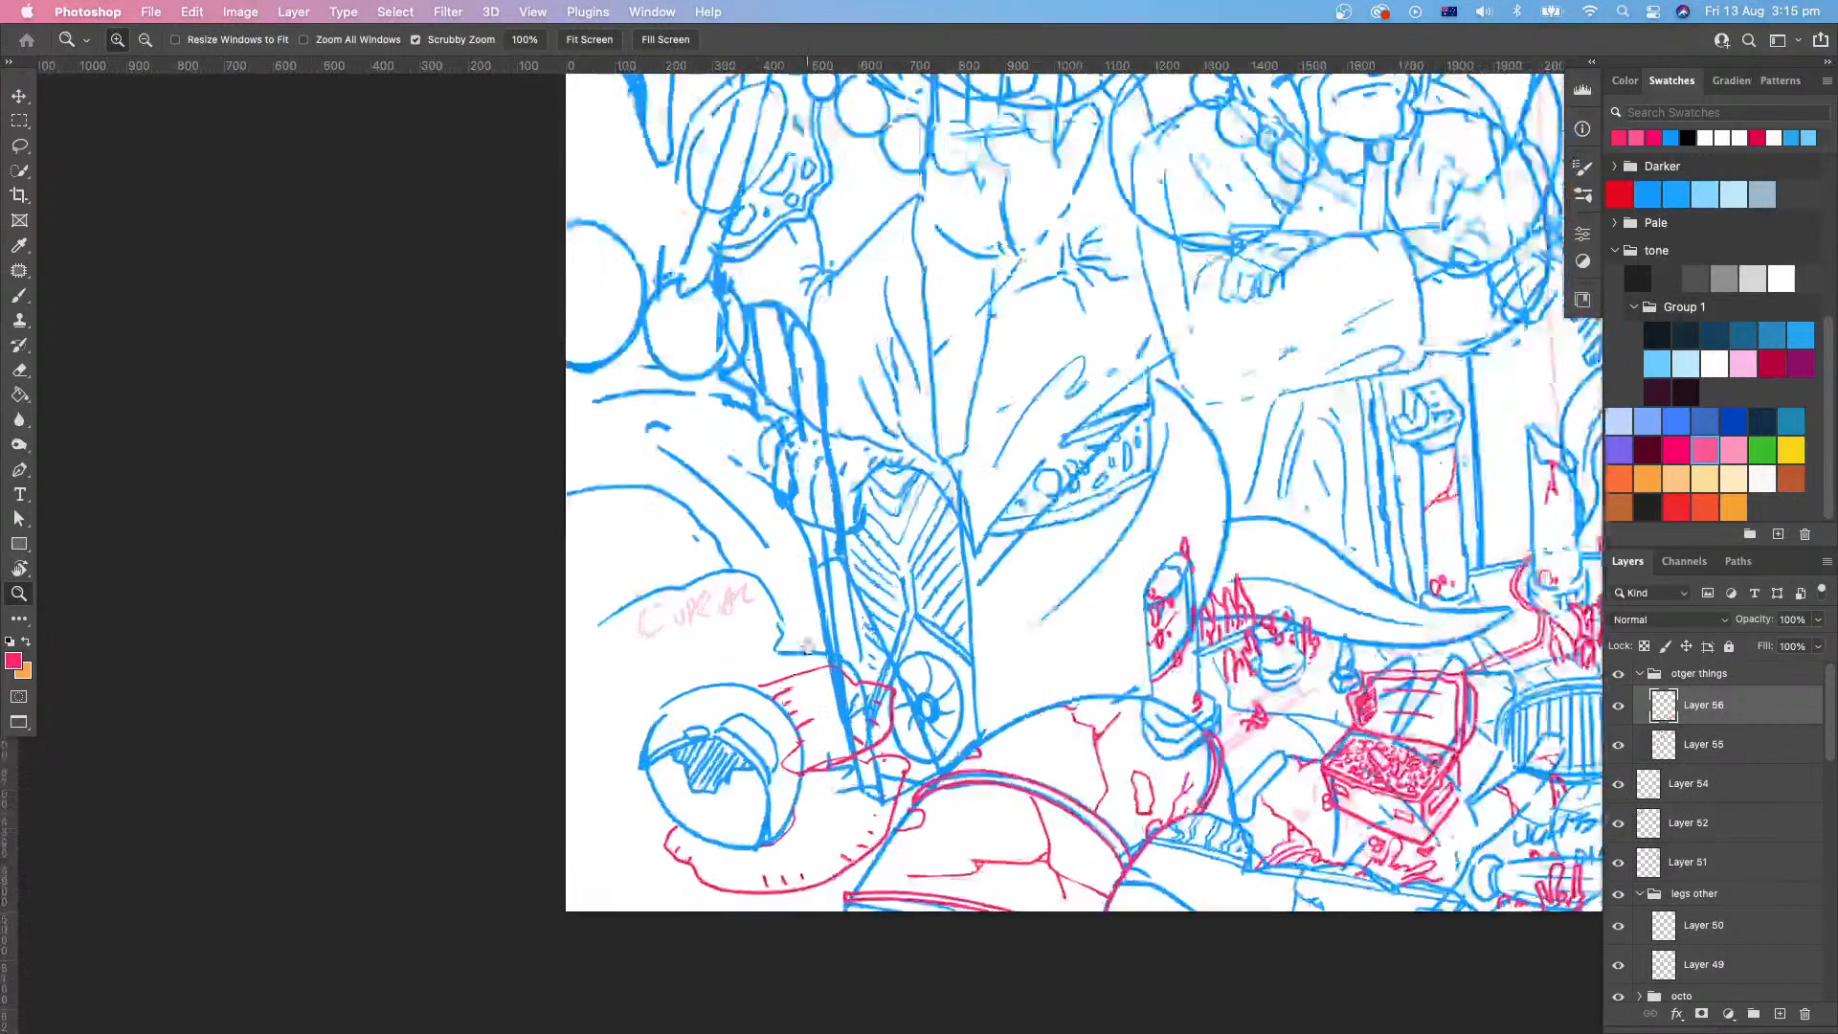
pyautogui.press('b')
pyautogui.moveTo(720, 659)
pyautogui.mouseDown()
pyautogui.moveTo(714, 697)
pyautogui.moveTo(749, 660)
pyautogui.moveTo(720, 656)
pyautogui.moveTo(732, 666)
pyautogui.mouseUp()
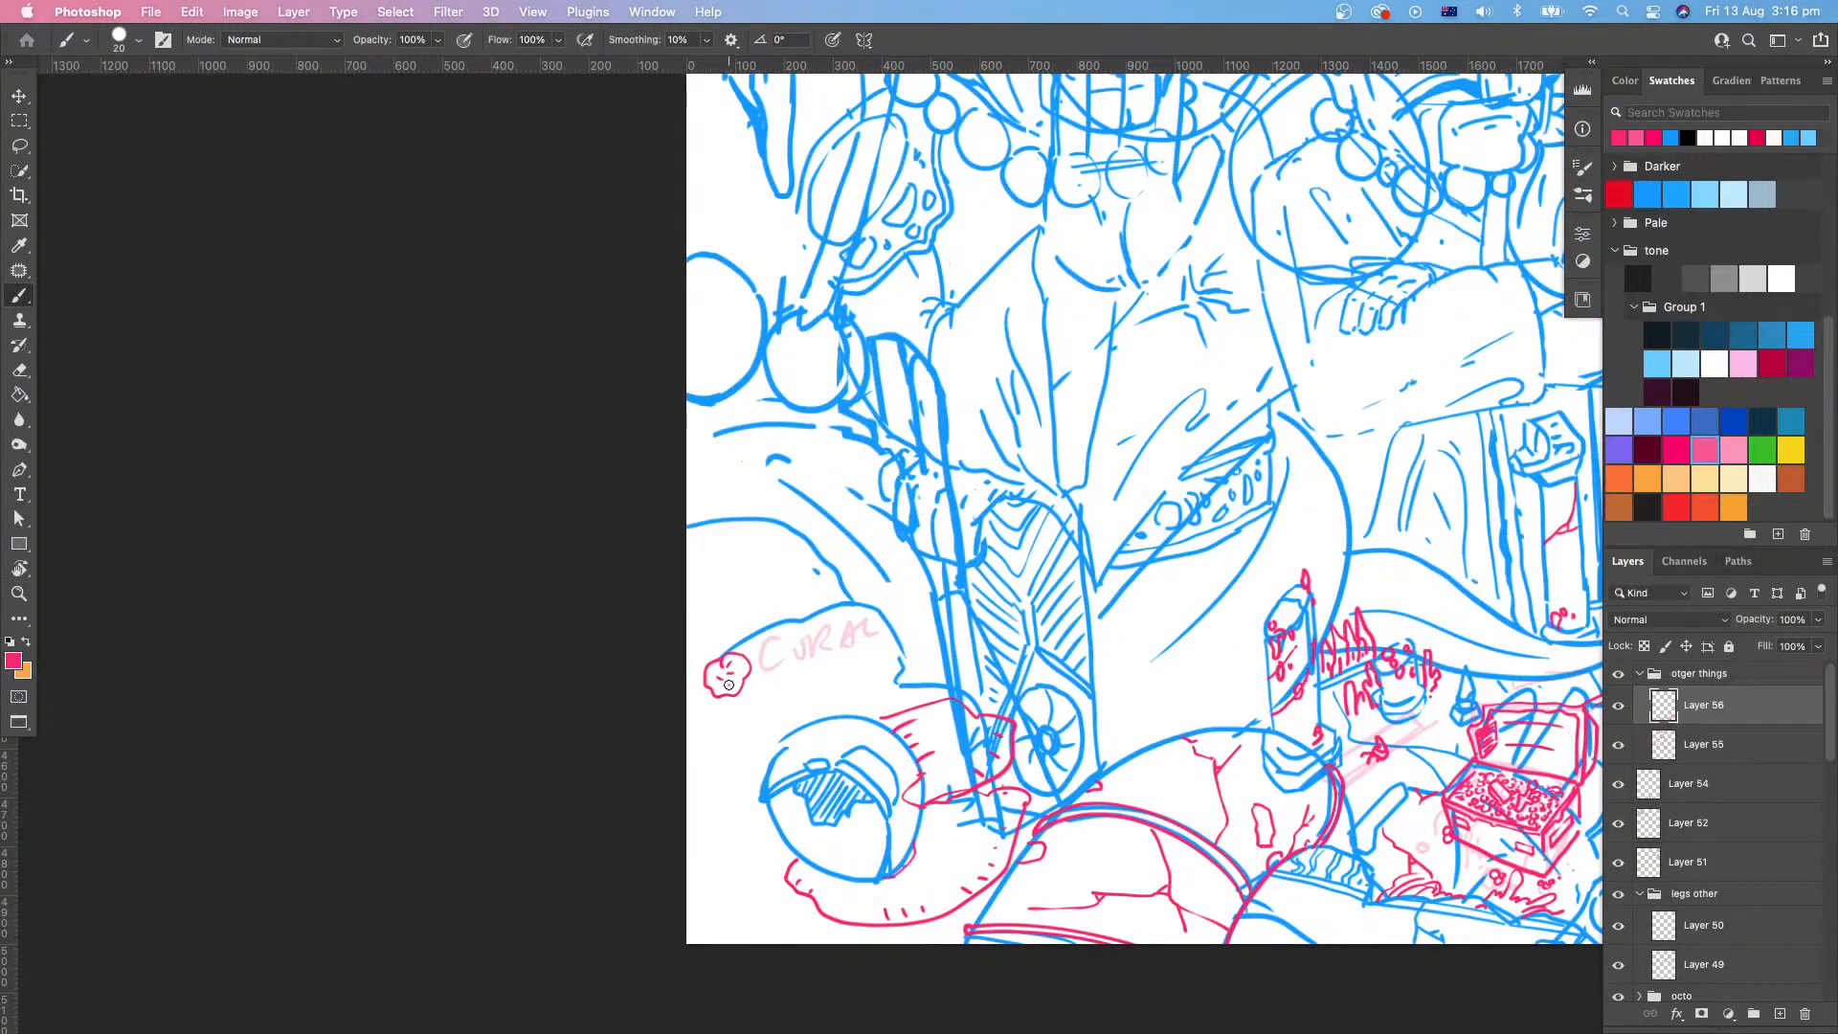
pyautogui.moveTo(734, 680); pyautogui.dragTo(753, 663)
# Step: Draw a large round pink coral over the CORAL note and fill it with short texture dashes
pyautogui.scroll(2, 794, 646)
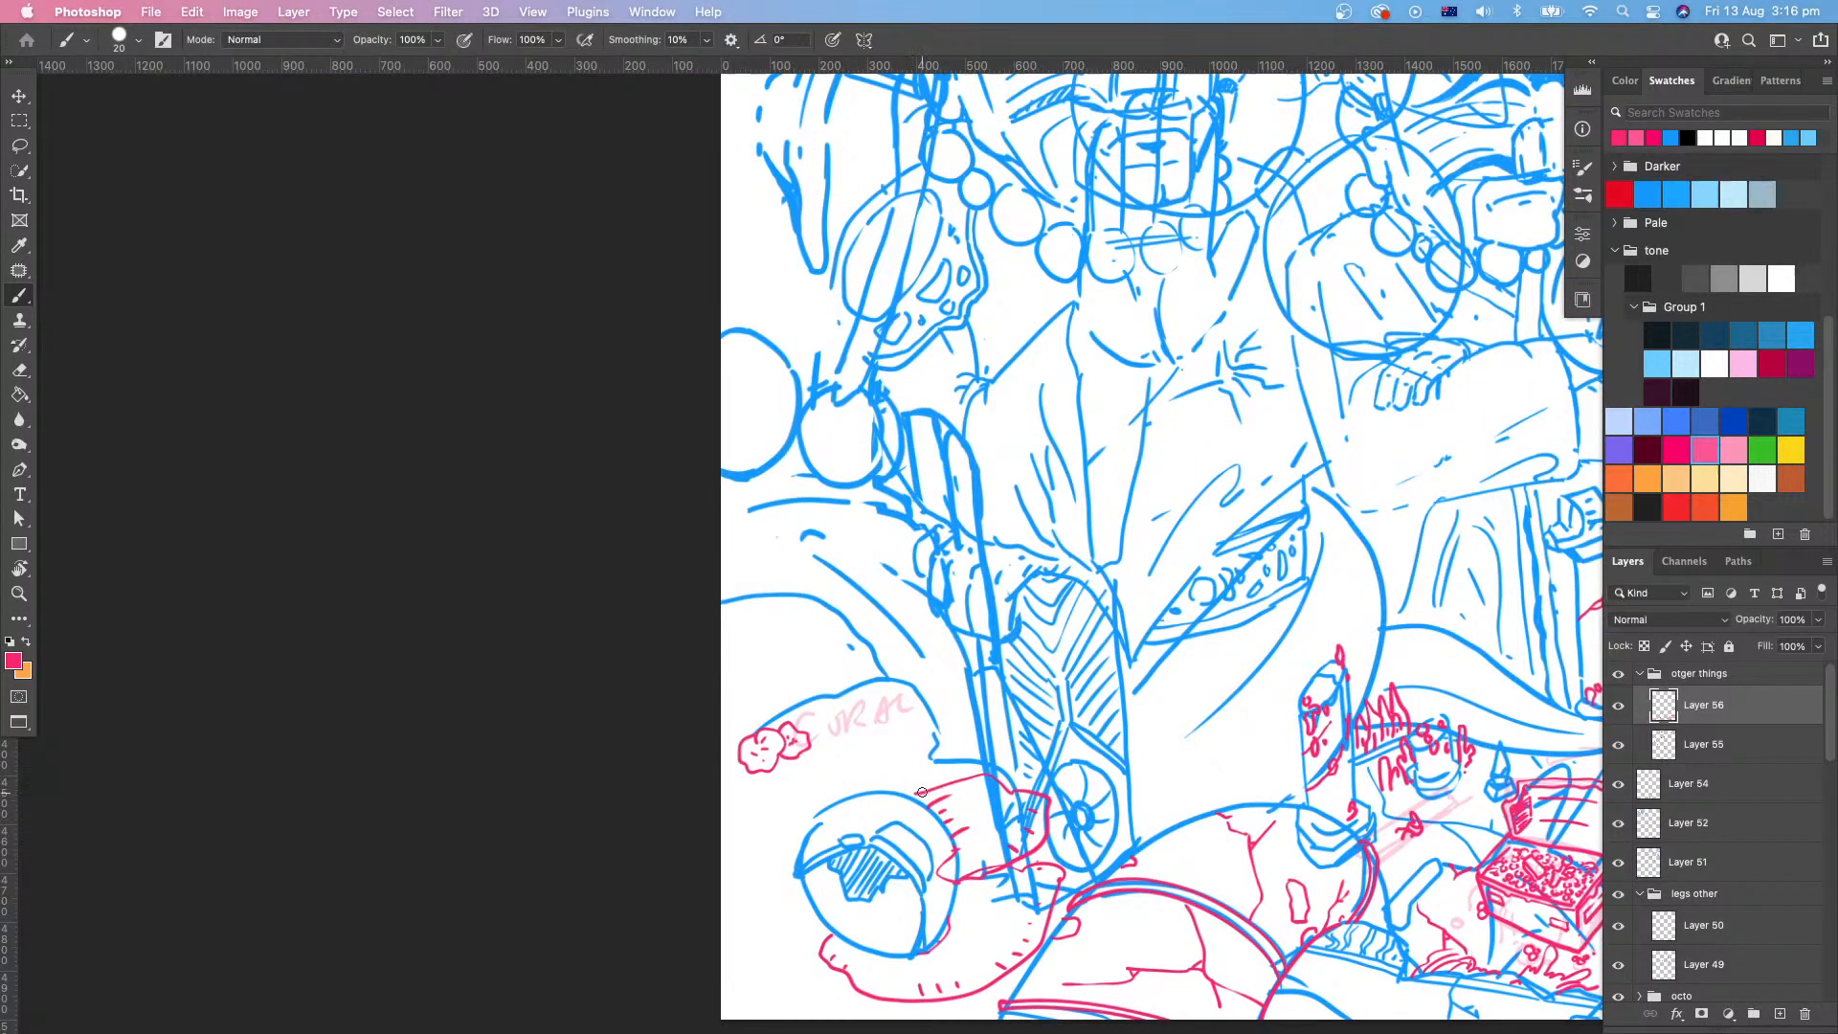
pyautogui.scroll(-2, 922, 792)
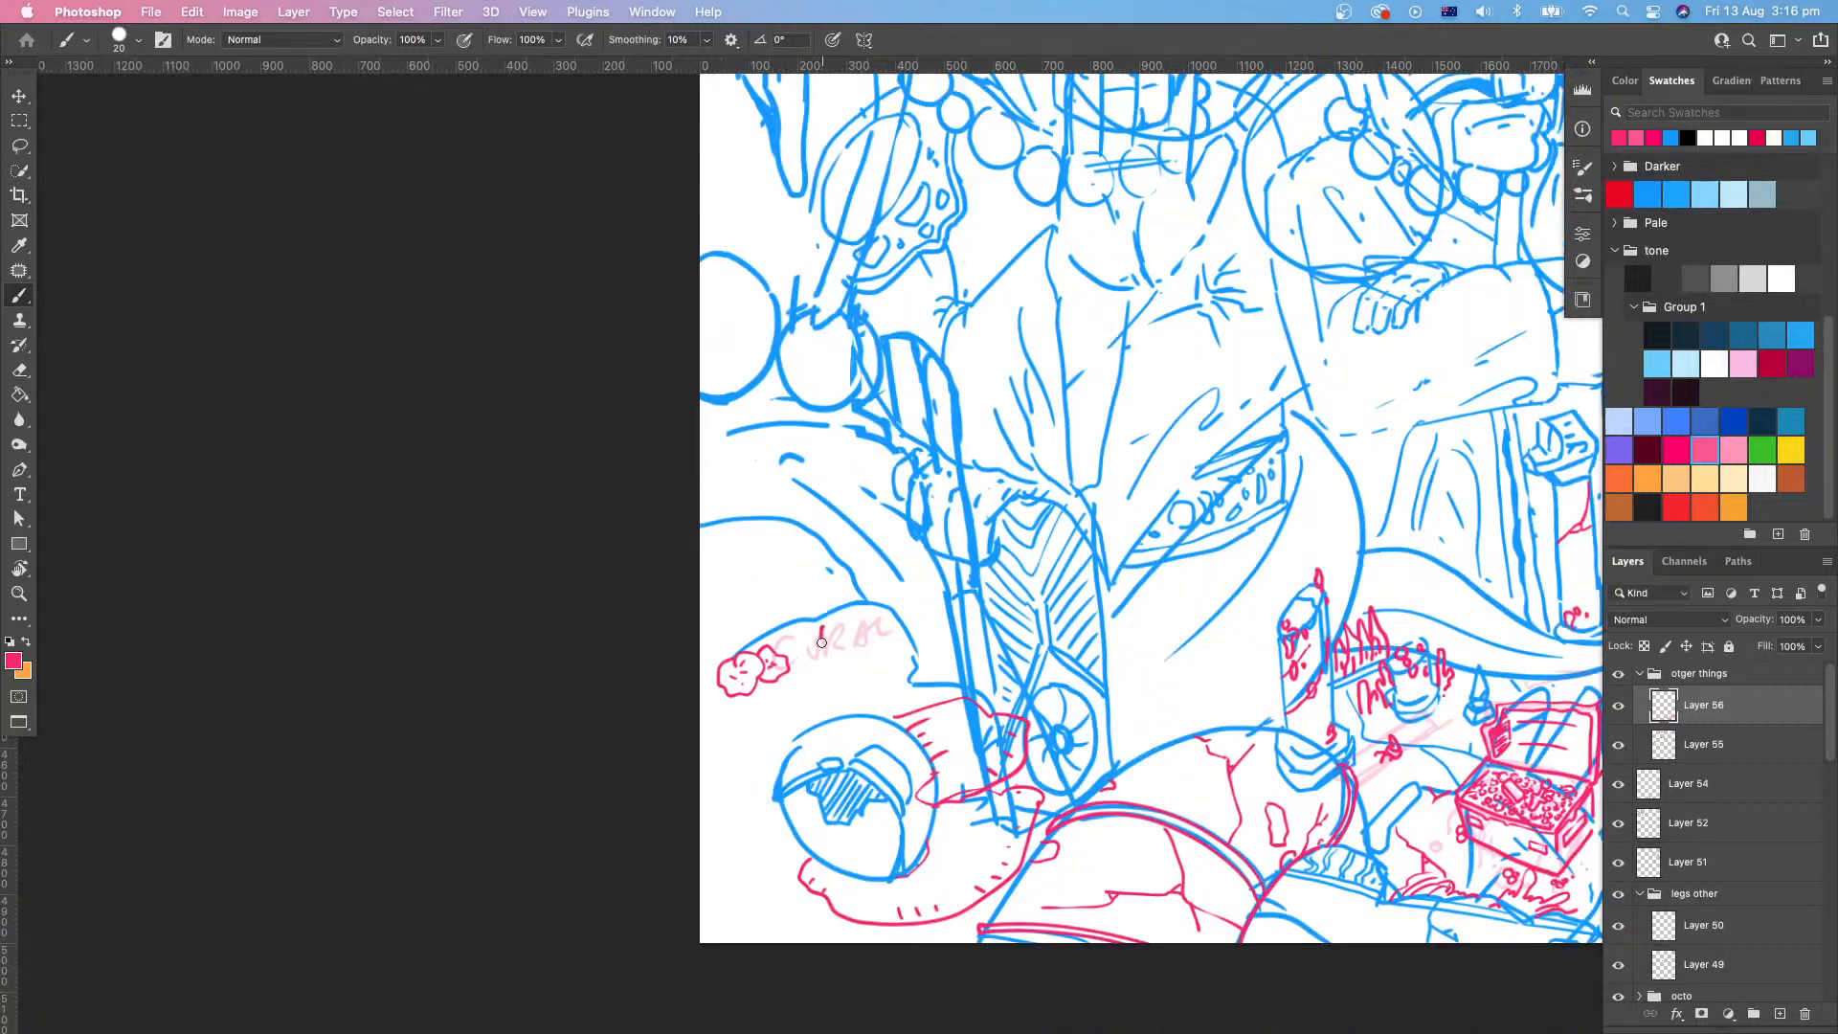
pyautogui.moveTo(833, 622)
pyautogui.mouseDown()
pyautogui.moveTo(846, 686)
pyautogui.moveTo(925, 689)
pyautogui.moveTo(860, 591)
pyautogui.moveTo(911, 594)
pyautogui.moveTo(938, 680)
pyautogui.mouseUp()
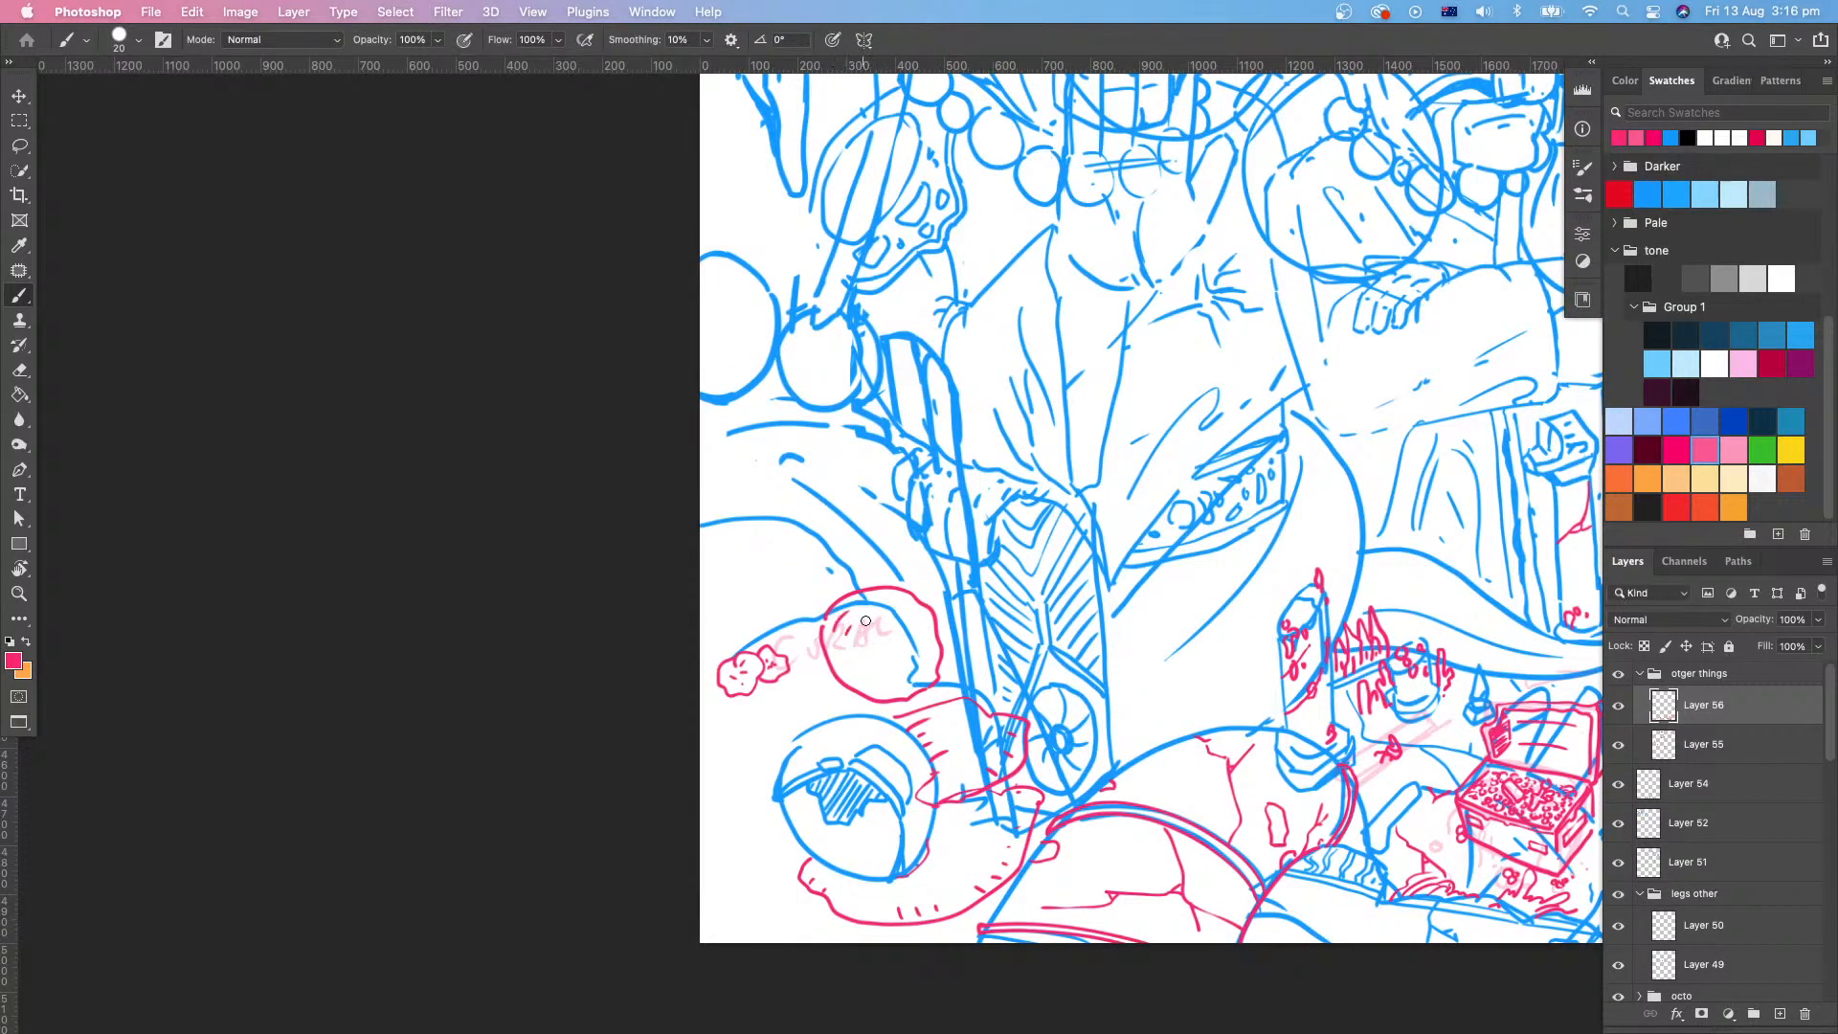
pyautogui.moveTo(914, 616); pyautogui.dragTo(892, 671)
pyautogui.moveTo(1055, 737)
pyautogui.mouseDown()
pyautogui.moveTo(1073, 785)
pyautogui.moveTo(1035, 822)
pyautogui.mouseUp()
# Step: Draw thin upright pink coral fingers rising behind the large round coral
pyautogui.press('z')
pyautogui.moveTo(970, 747); pyautogui.dragTo(1113, 771)
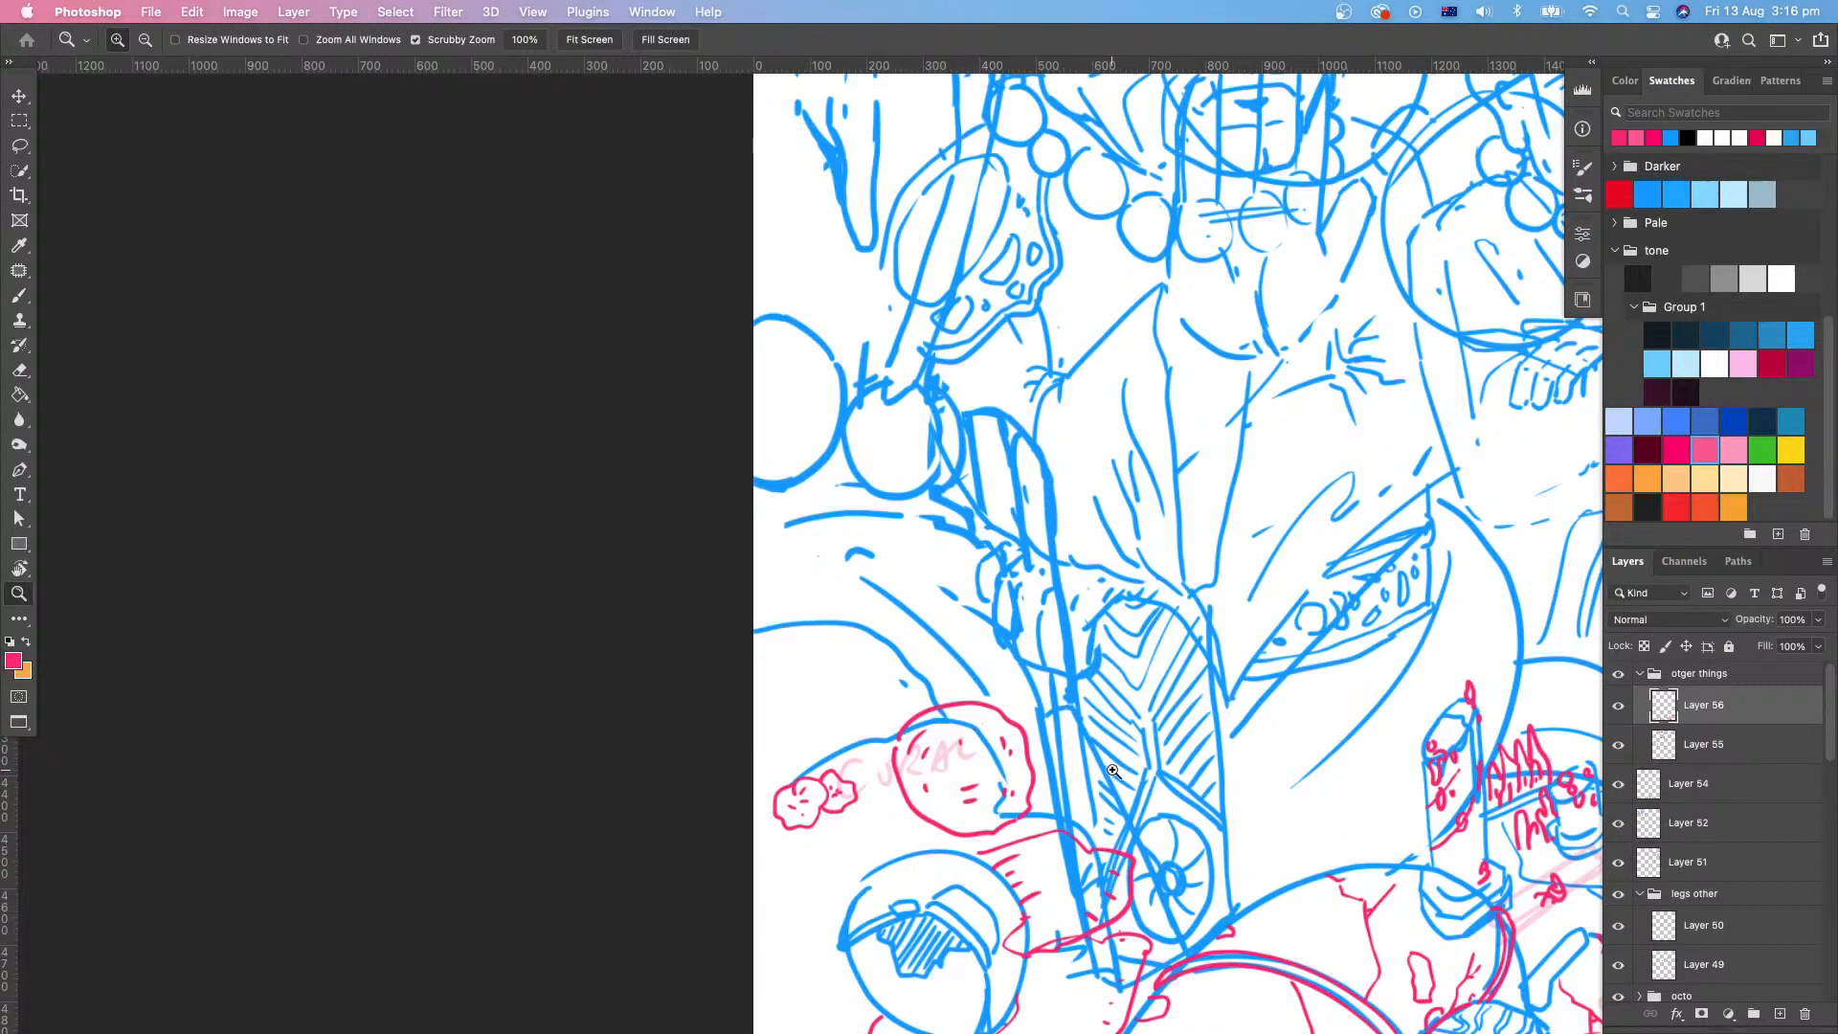
pyautogui.moveTo(920, 671); pyautogui.dragTo(964, 621)
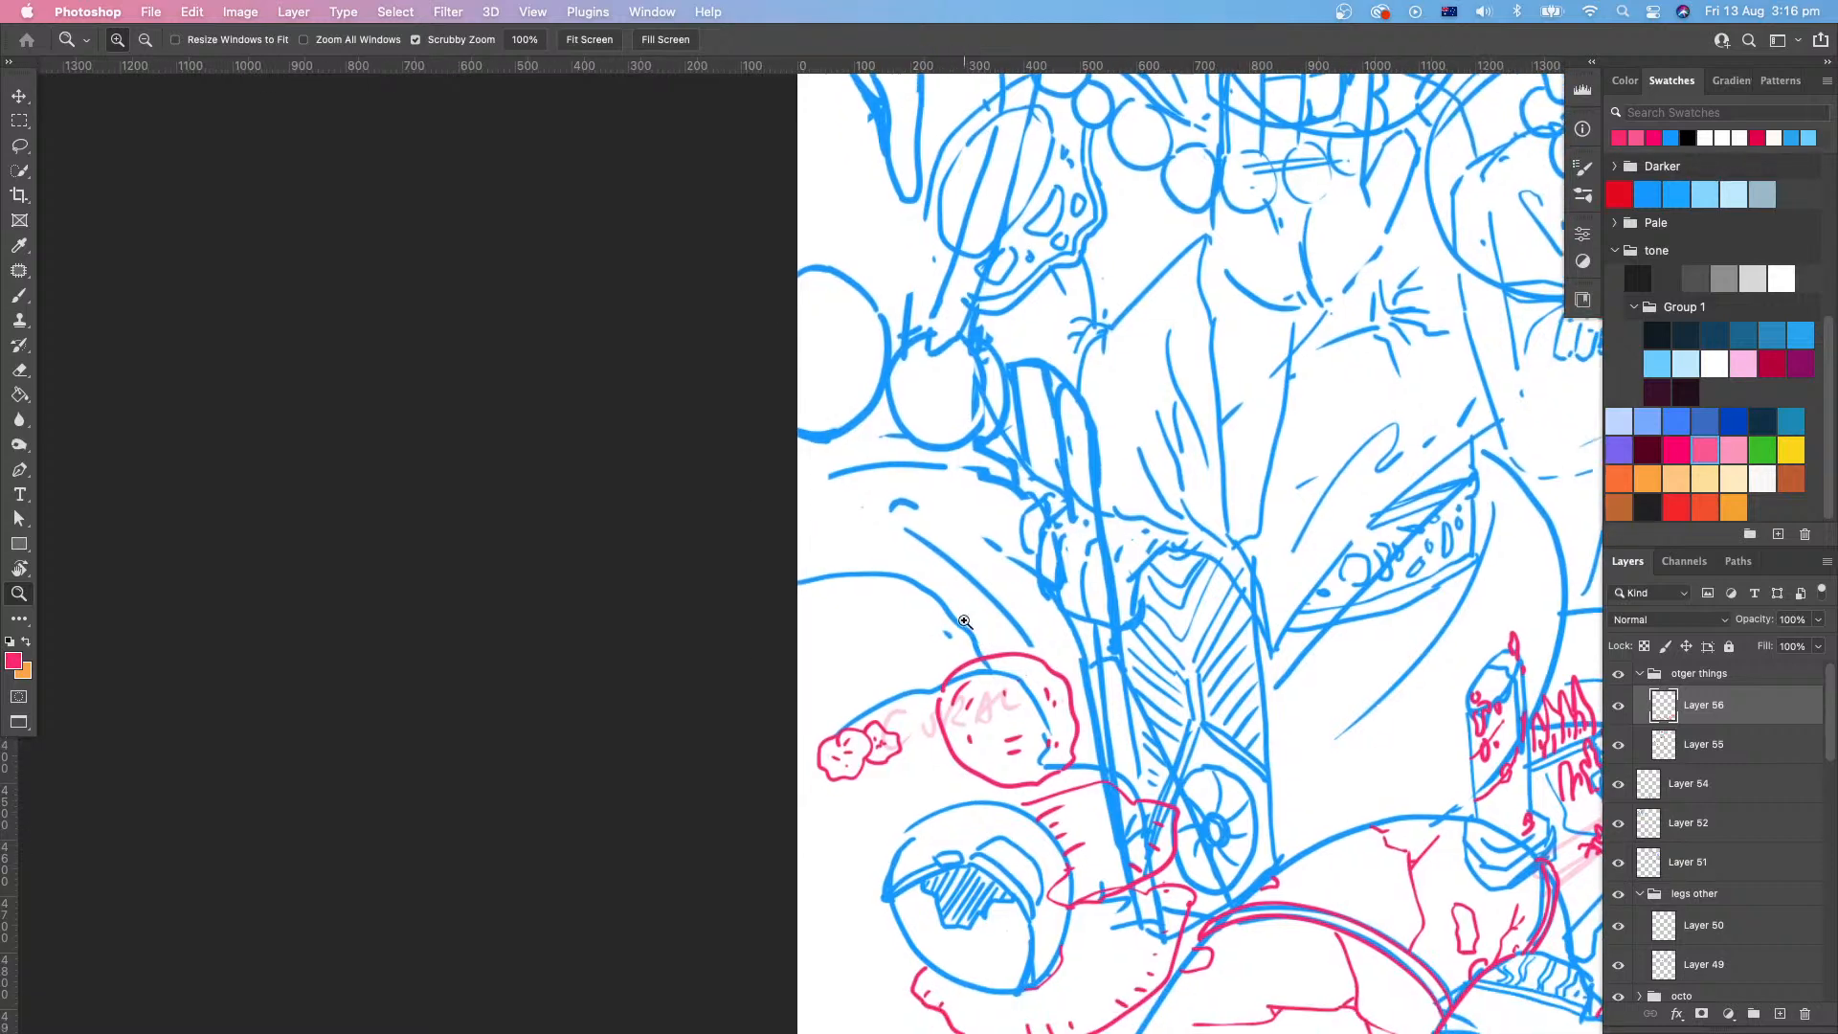
pyautogui.press('b')
pyautogui.moveTo(902, 692)
pyautogui.mouseDown()
pyautogui.moveTo(918, 634)
pyautogui.moveTo(921, 667)
pyautogui.moveTo(933, 649)
pyautogui.moveTo(928, 673)
pyautogui.moveTo(950, 678)
pyautogui.moveTo(961, 548)
pyautogui.moveTo(987, 650)
pyautogui.mouseUp()
pyautogui.press('space')
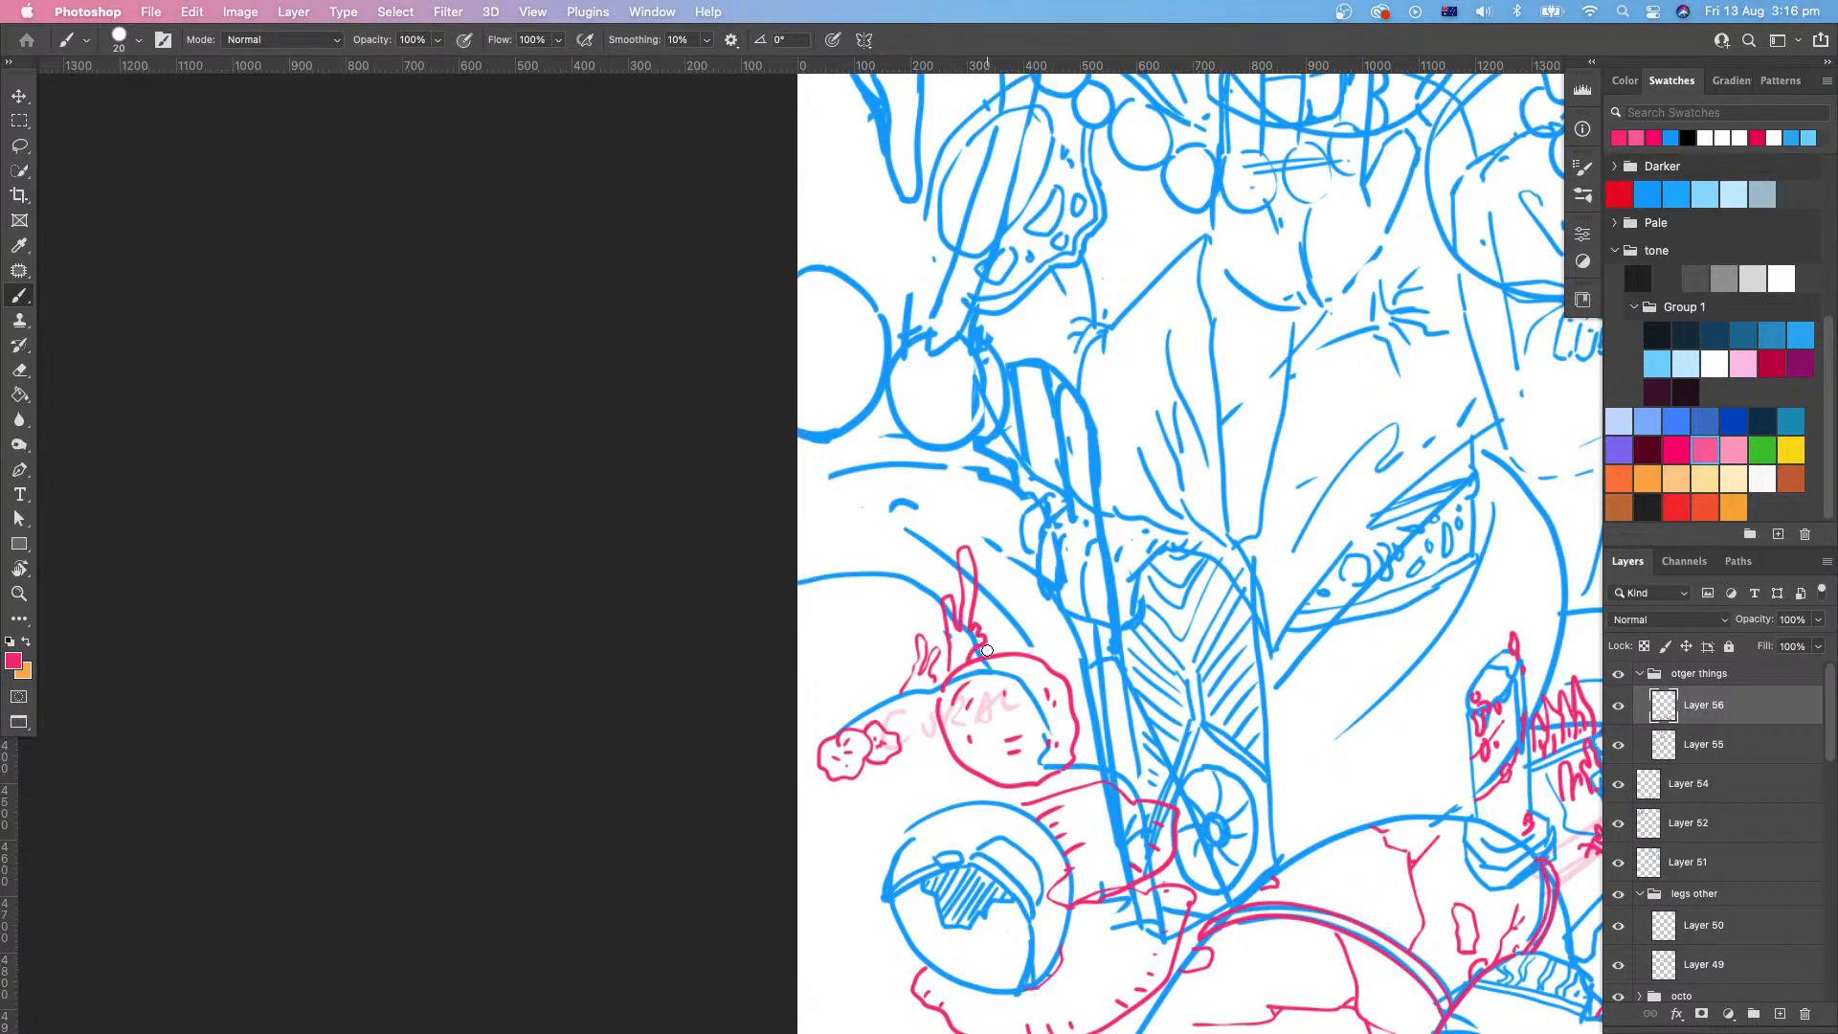
# Step: Draw a tree-like pink coral beside the upright fingers, with a tapering trunk and a frilly canopy reaching the canvas edge
pyautogui.moveTo(1126, 676); pyautogui.dragTo(1219, 789)
pyautogui.moveTo(1028, 781)
pyautogui.mouseDown()
pyautogui.moveTo(1053, 756)
pyautogui.moveTo(1059, 776)
pyautogui.moveTo(1114, 759)
pyautogui.moveTo(1098, 769)
pyautogui.mouseUp()
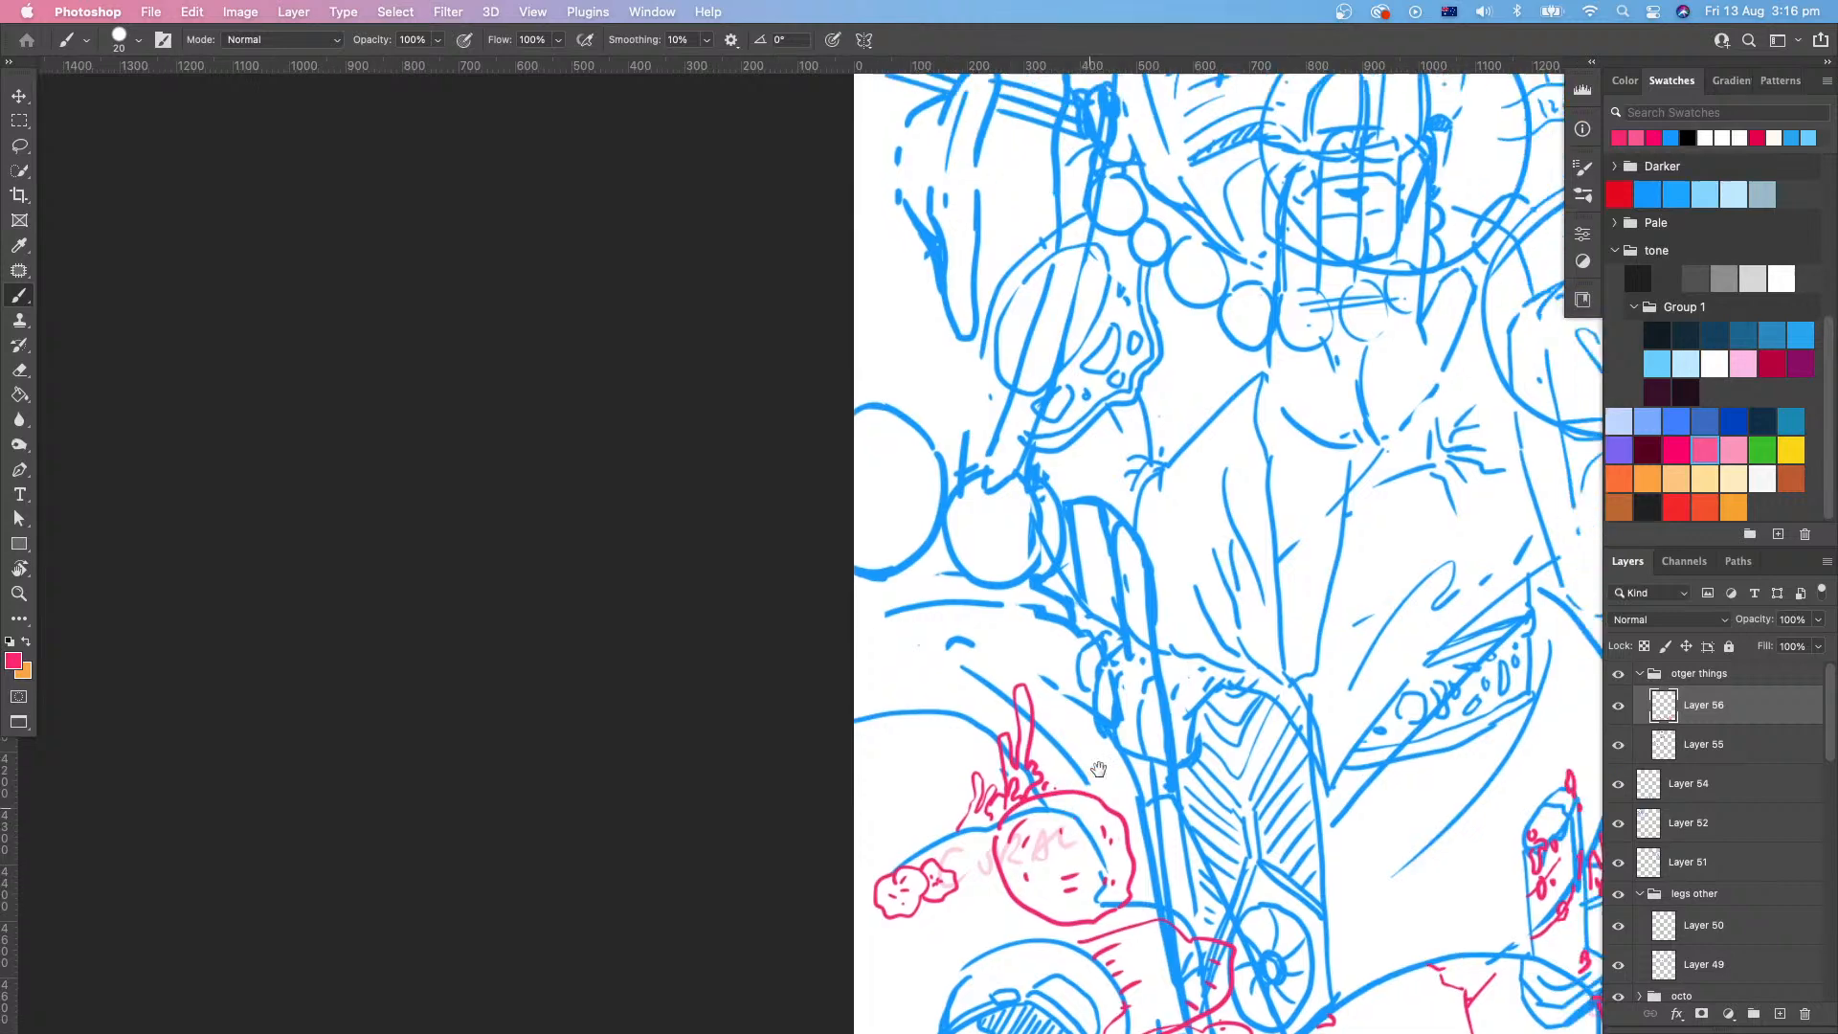
pyautogui.moveTo(950, 838)
pyautogui.mouseDown()
pyautogui.moveTo(950, 801)
pyautogui.moveTo(944, 835)
pyautogui.mouseUp()
pyautogui.moveTo(1183, 773)
pyautogui.mouseDown()
pyautogui.moveTo(1053, 720)
pyautogui.moveTo(1143, 718)
pyautogui.moveTo(1163, 737)
pyautogui.moveTo(1076, 581)
pyautogui.mouseUp()
pyautogui.hscroll(-5, 1052, 720)
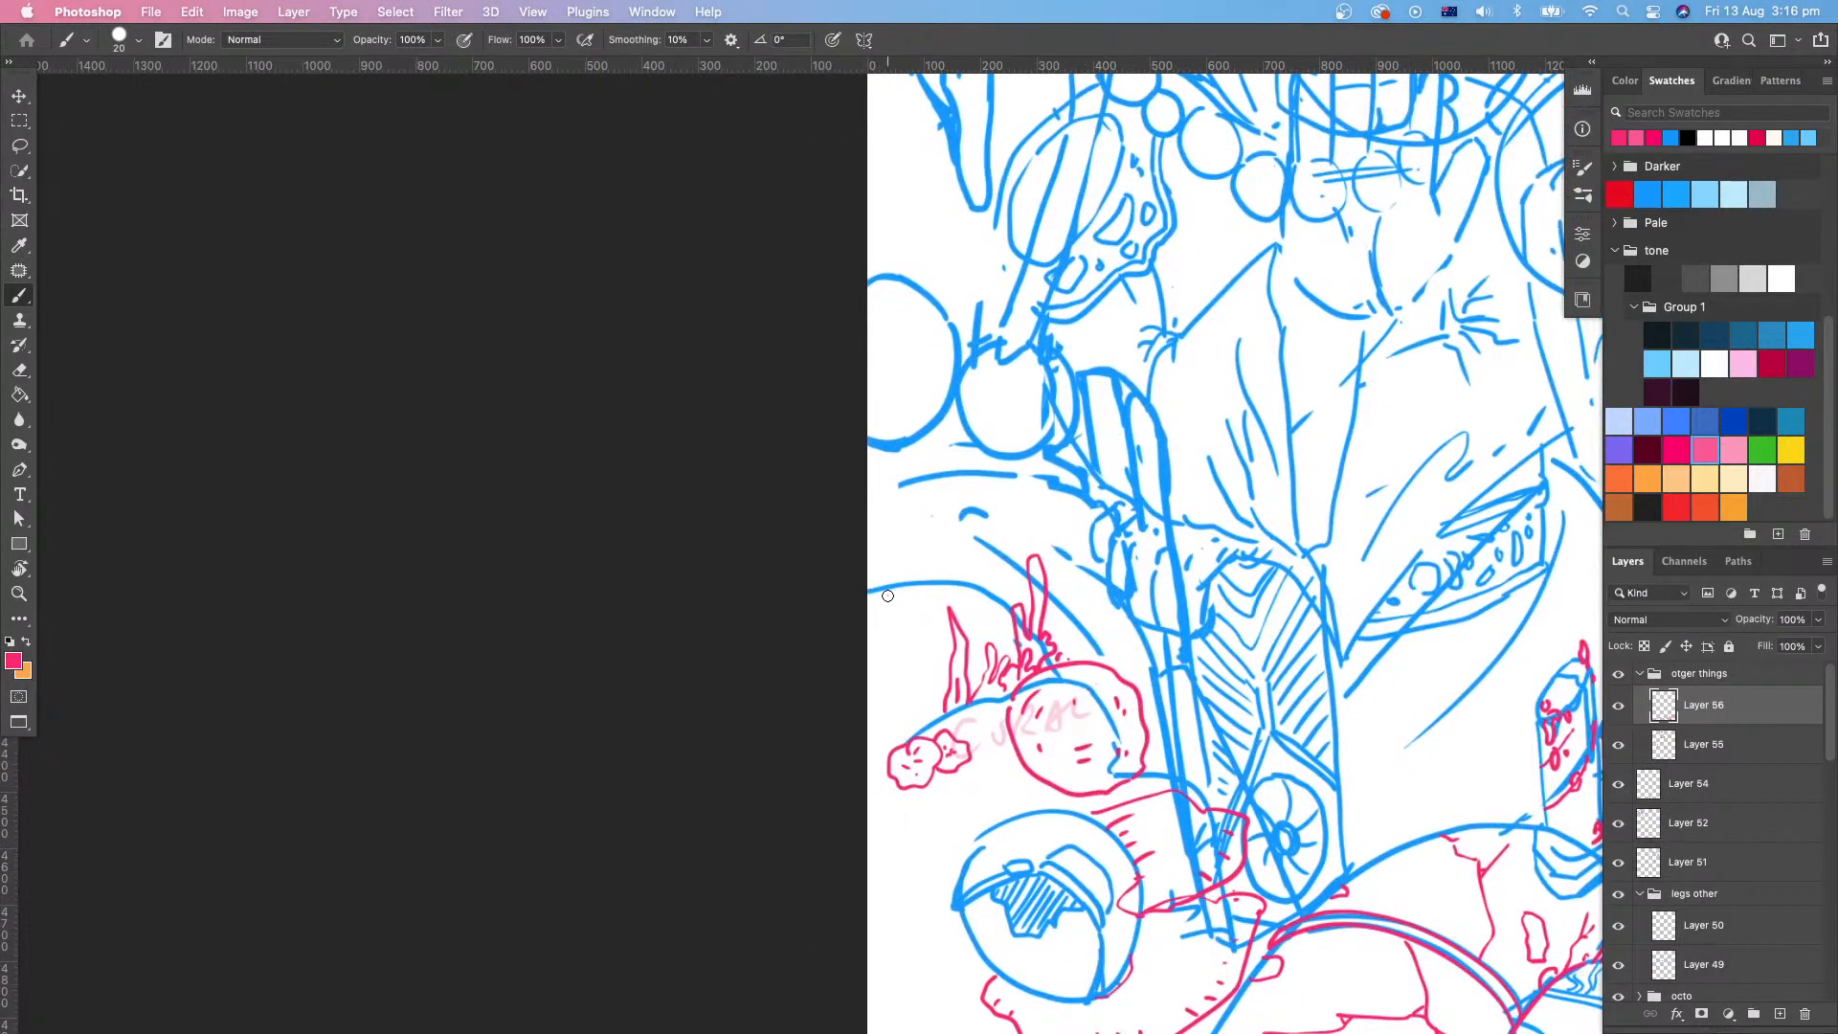
pyautogui.moveTo(894, 561)
pyautogui.mouseDown()
pyautogui.moveTo(890, 599)
pyautogui.moveTo(917, 601)
pyautogui.moveTo(913, 568)
pyautogui.moveTo(921, 608)
pyautogui.moveTo(951, 601)
pyautogui.moveTo(922, 609)
pyautogui.moveTo(948, 594)
pyautogui.moveTo(927, 636)
pyautogui.moveTo(967, 586)
pyautogui.mouseUp()
pyautogui.moveTo(967, 586)
pyautogui.mouseDown()
pyautogui.moveTo(915, 627)
pyautogui.moveTo(956, 577)
pyautogui.moveTo(984, 613)
pyautogui.moveTo(971, 569)
pyautogui.moveTo(996, 603)
pyautogui.moveTo(984, 624)
pyautogui.moveTo(1007, 603)
pyautogui.mouseUp()
# Step: Add short pink strokes hanging along the underside of the tree-like coral's canopy
pyautogui.moveTo(1076, 750)
pyautogui.mouseDown()
pyautogui.moveTo(995, 772)
pyautogui.moveTo(1040, 772)
pyautogui.moveTo(1028, 831)
pyautogui.moveTo(943, 791)
pyautogui.mouseUp()
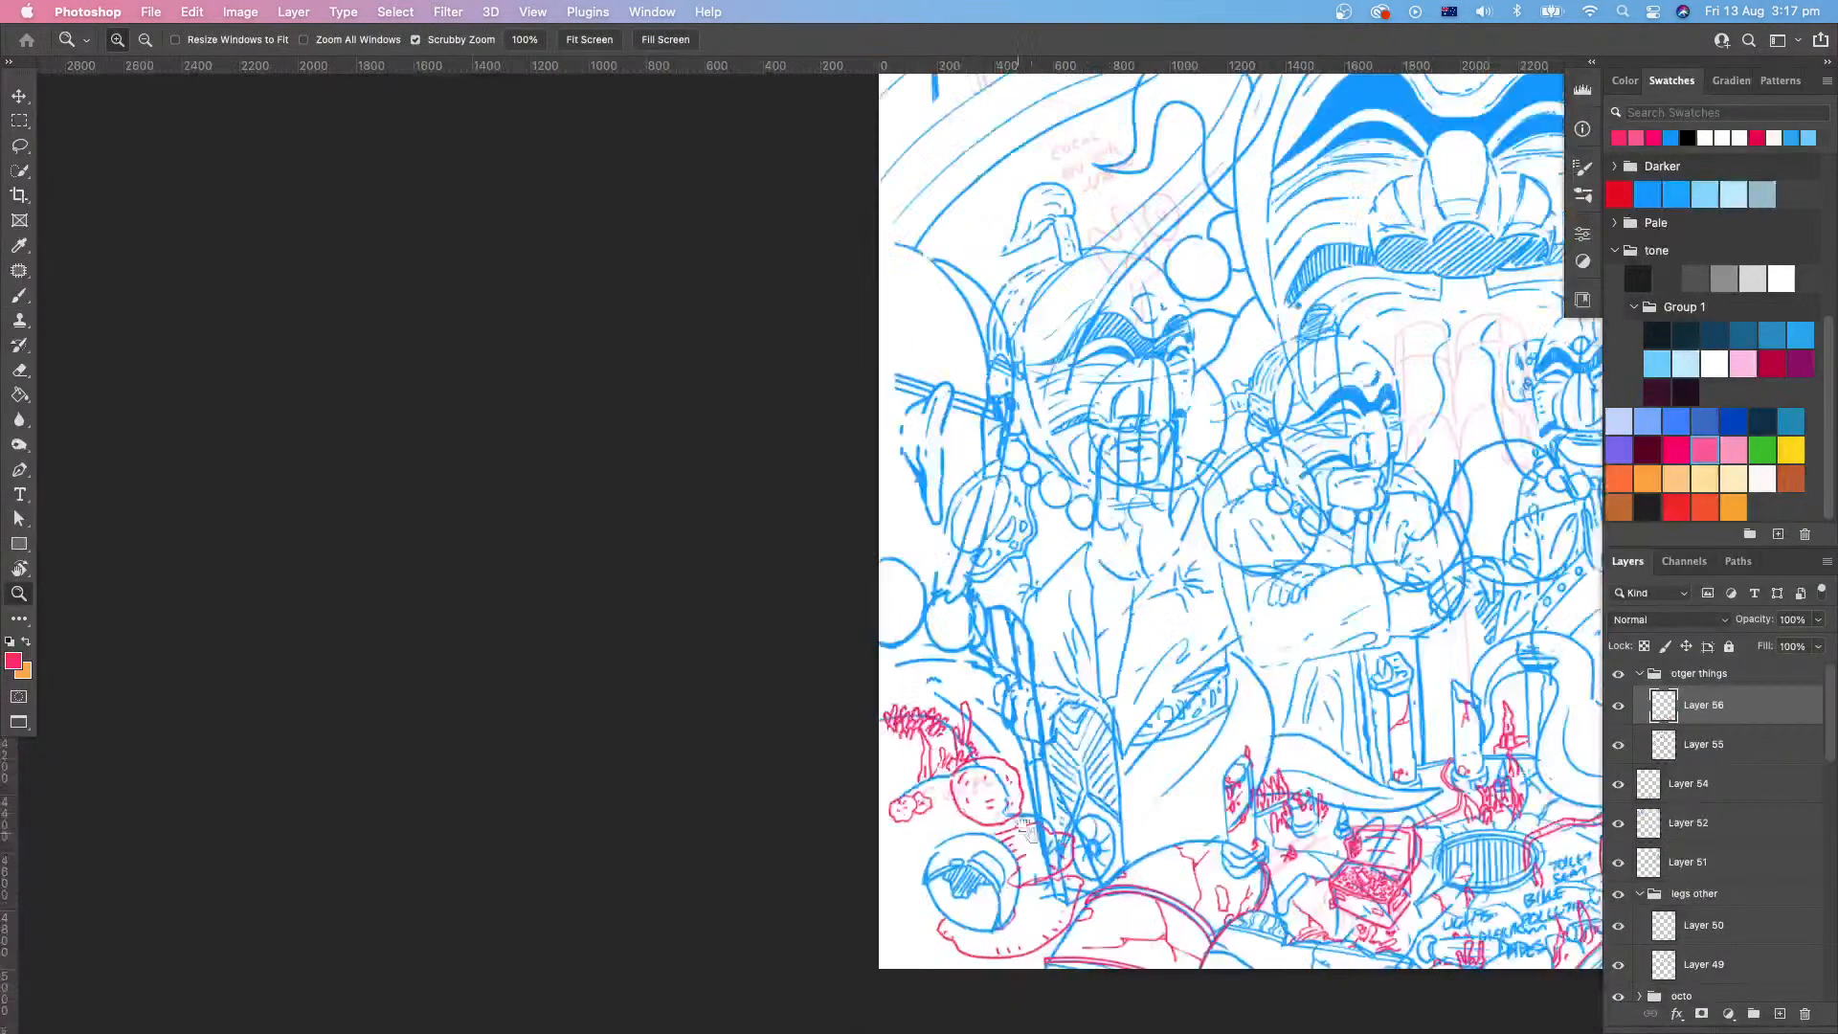
pyautogui.moveTo(1185, 990); pyautogui.dragTo(967, 832)
pyautogui.moveTo(1053, 763)
pyautogui.mouseDown()
pyautogui.moveTo(1003, 783)
pyautogui.moveTo(1024, 809)
pyautogui.moveTo(942, 778)
pyautogui.moveTo(882, 782)
pyautogui.moveTo(904, 613)
pyautogui.mouseUp()
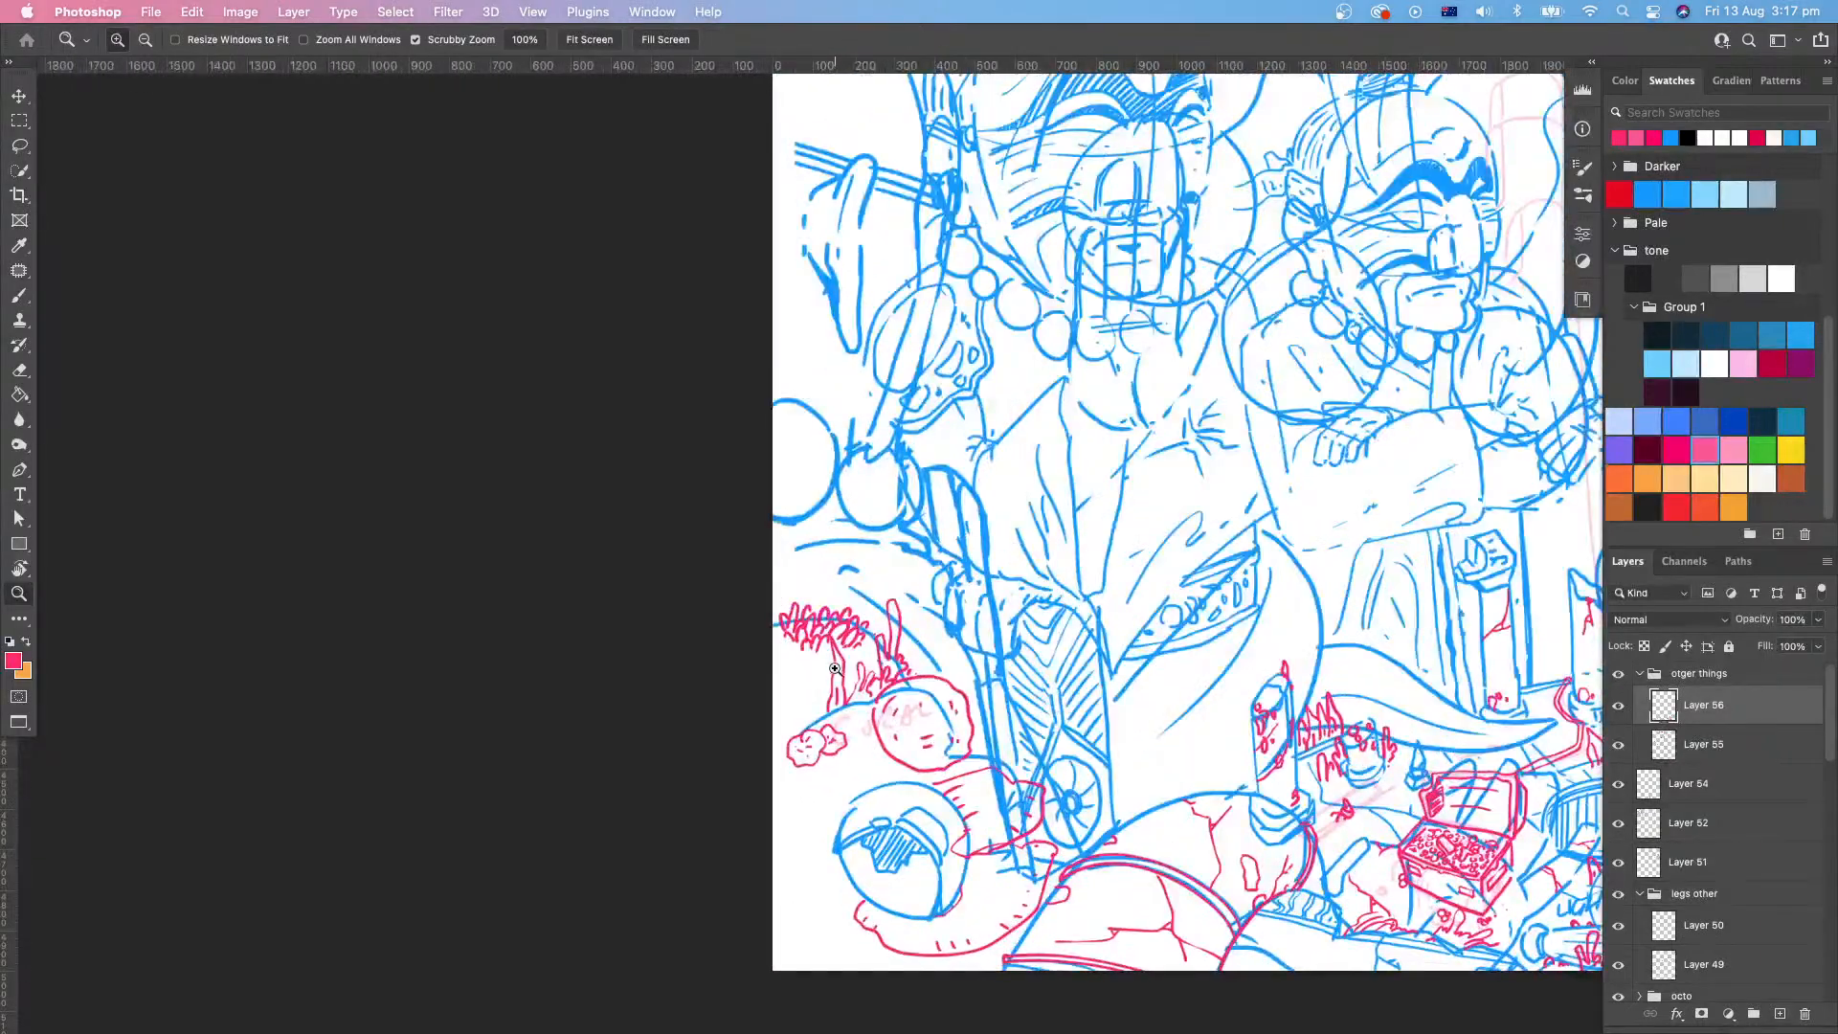
pyautogui.moveTo(835, 670); pyautogui.dragTo(917, 713)
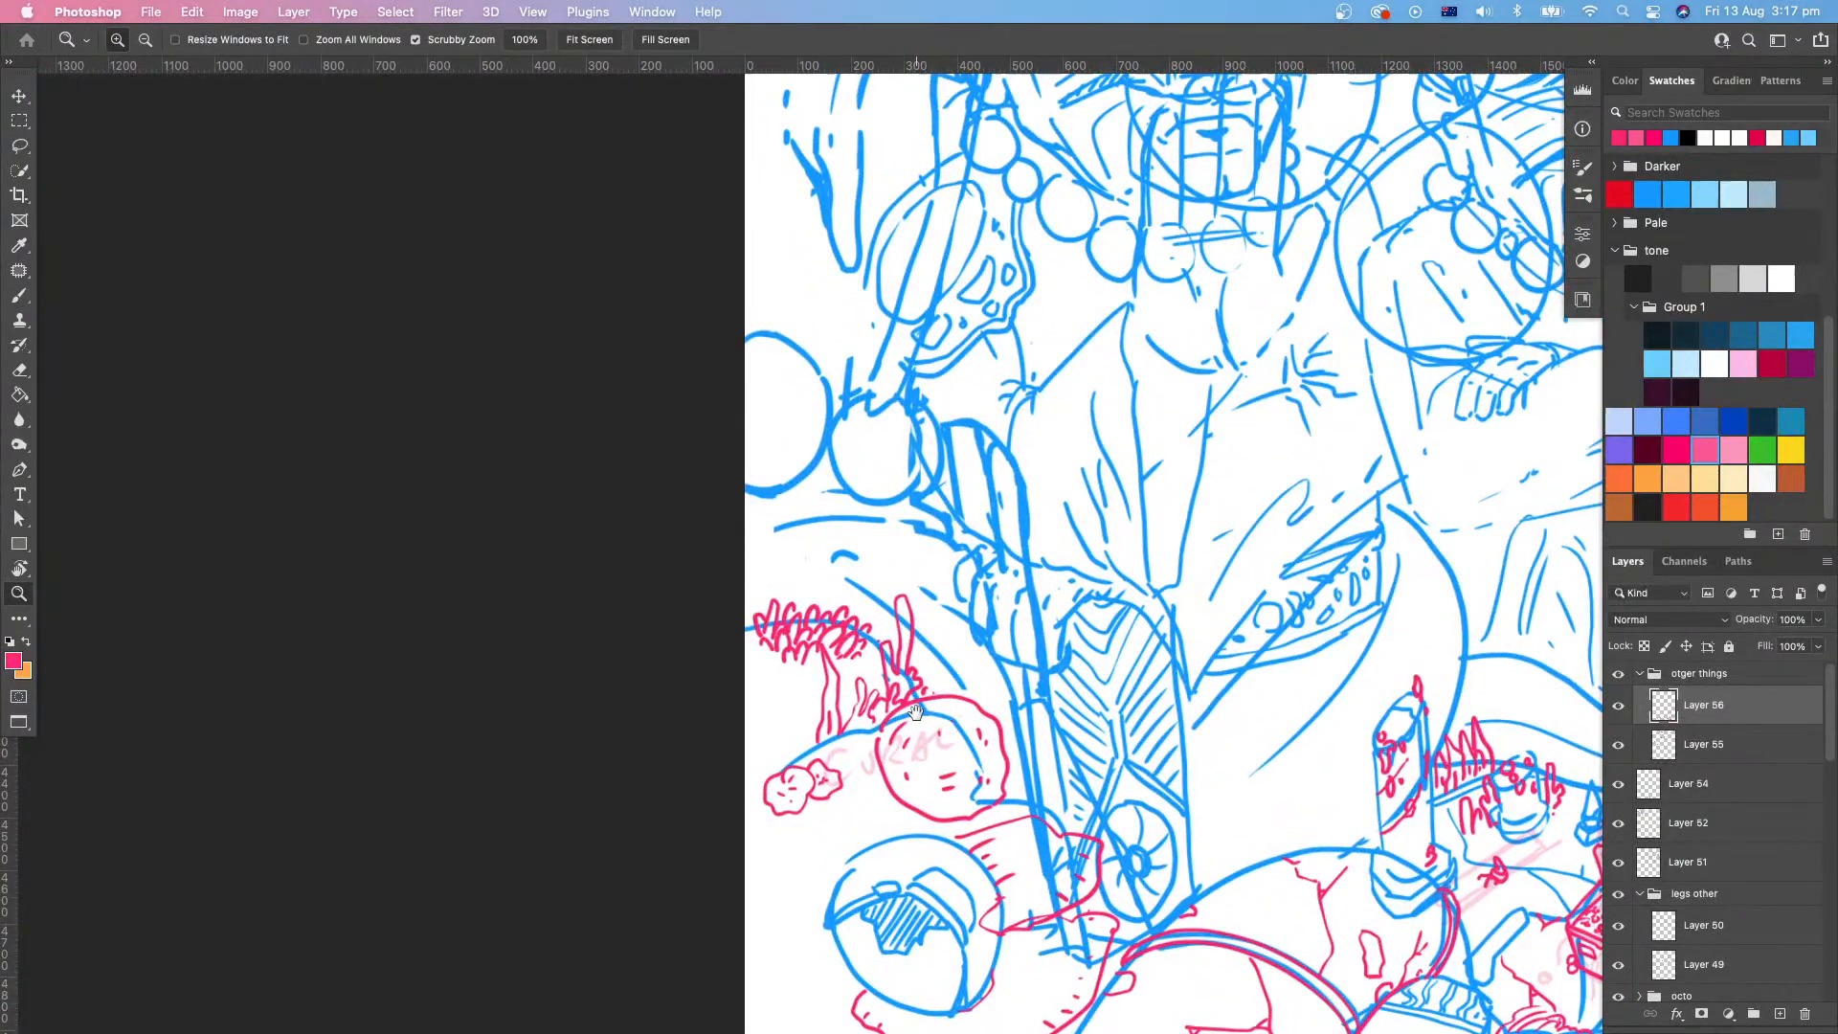
pyautogui.press('b')
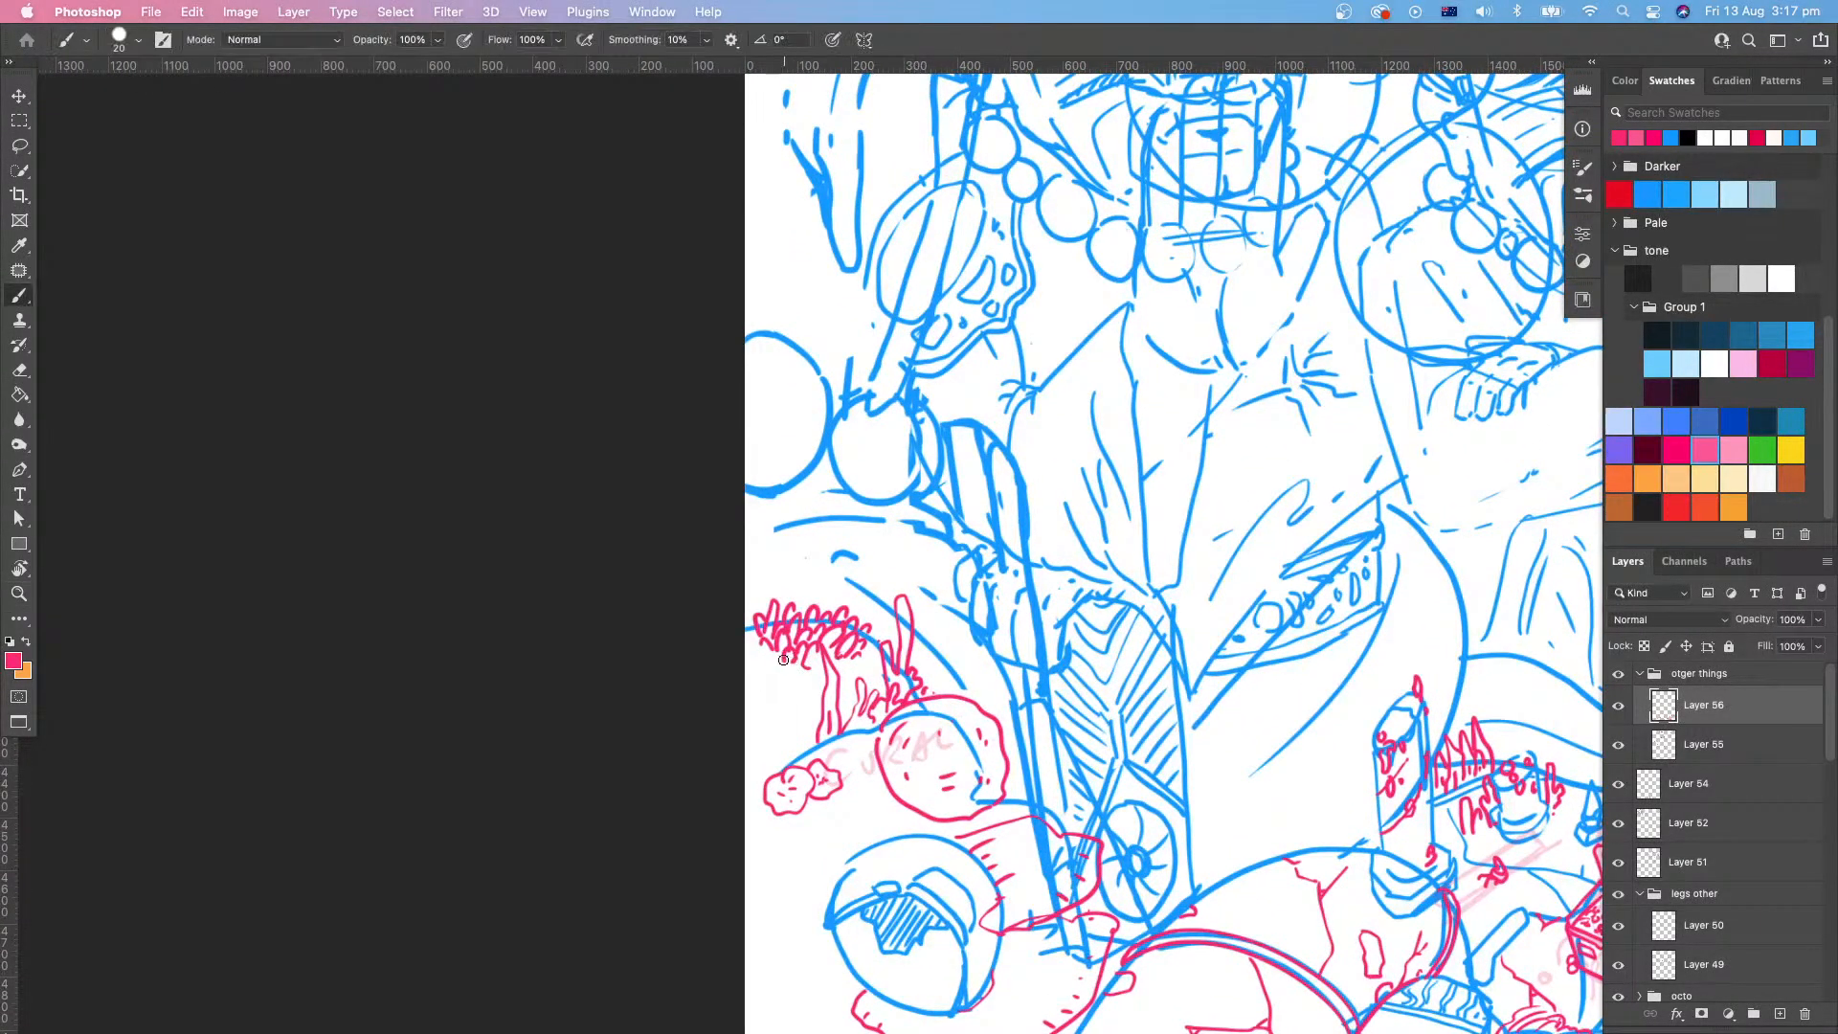
pyautogui.moveTo(1069, 713); pyautogui.dragTo(1195, 745)
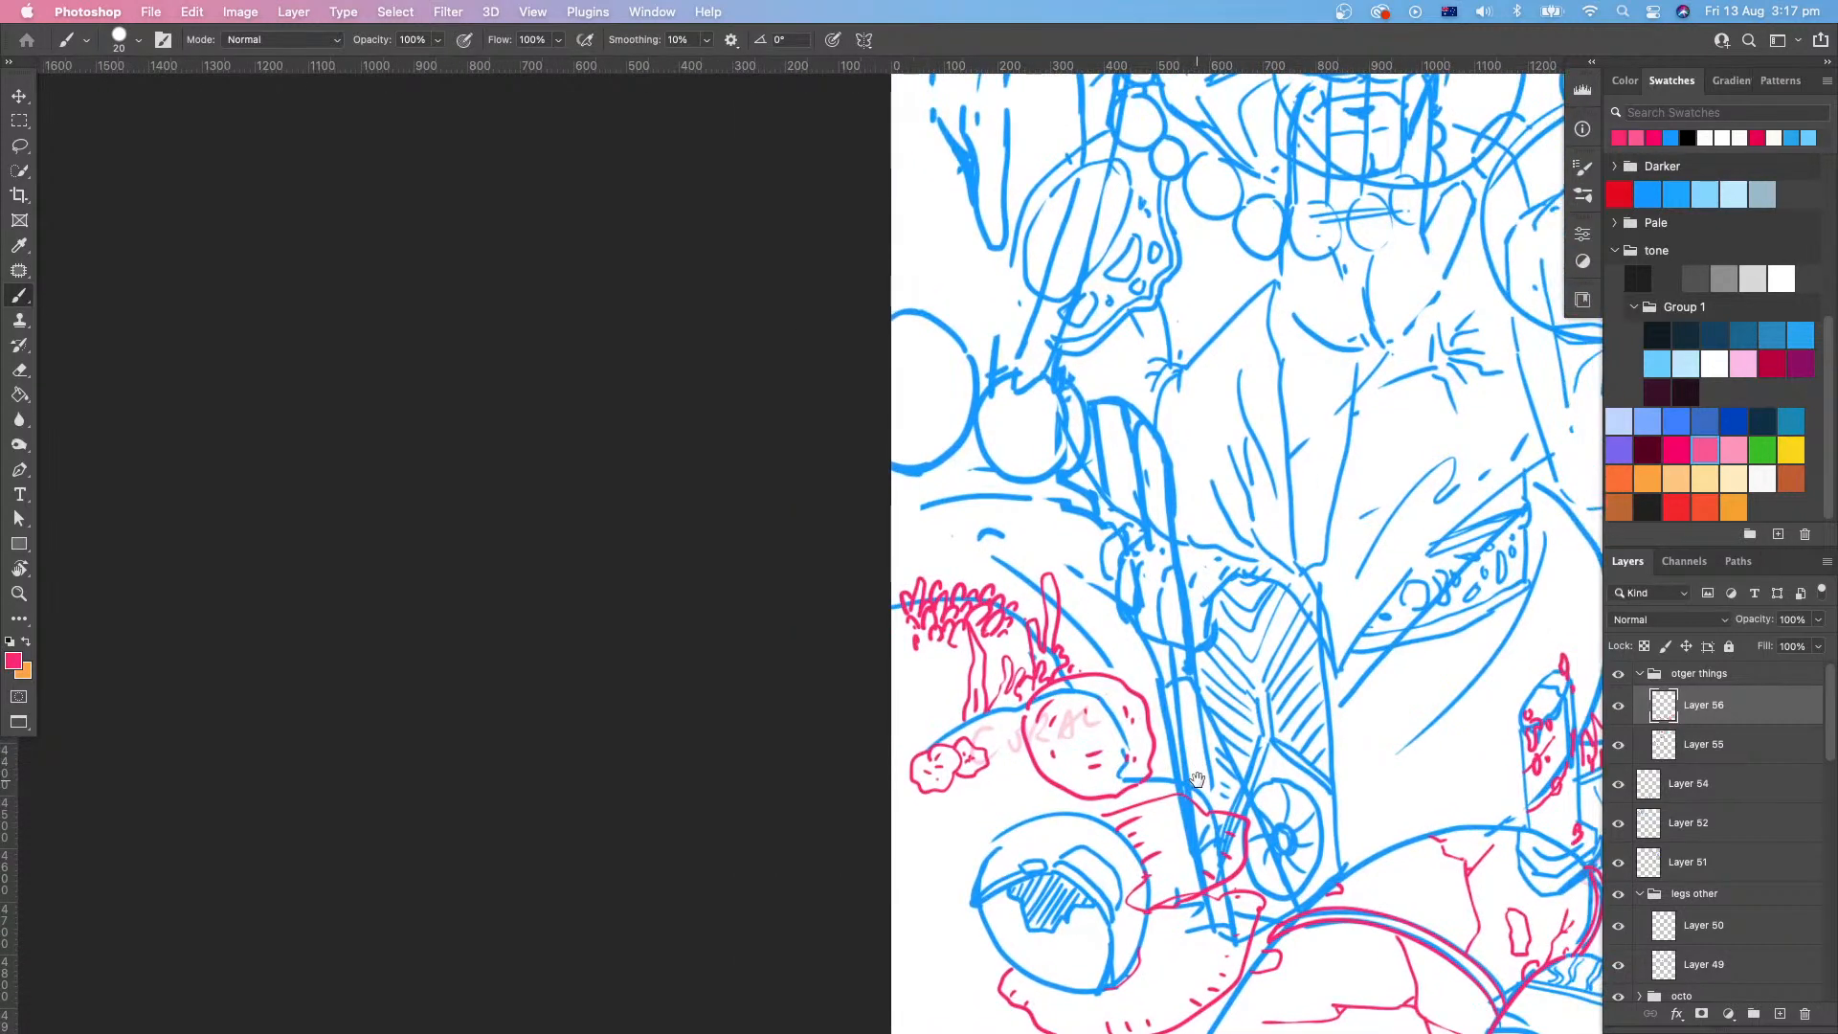
# Step: Draw a larger pink coral behind the frilly canopy, with a lumpy centre and thick rounded fingers spreading outward
pyautogui.moveTo(1227, 843)
pyautogui.mouseDown()
pyautogui.moveTo(1179, 783)
pyautogui.moveTo(1117, 775)
pyautogui.mouseUp()
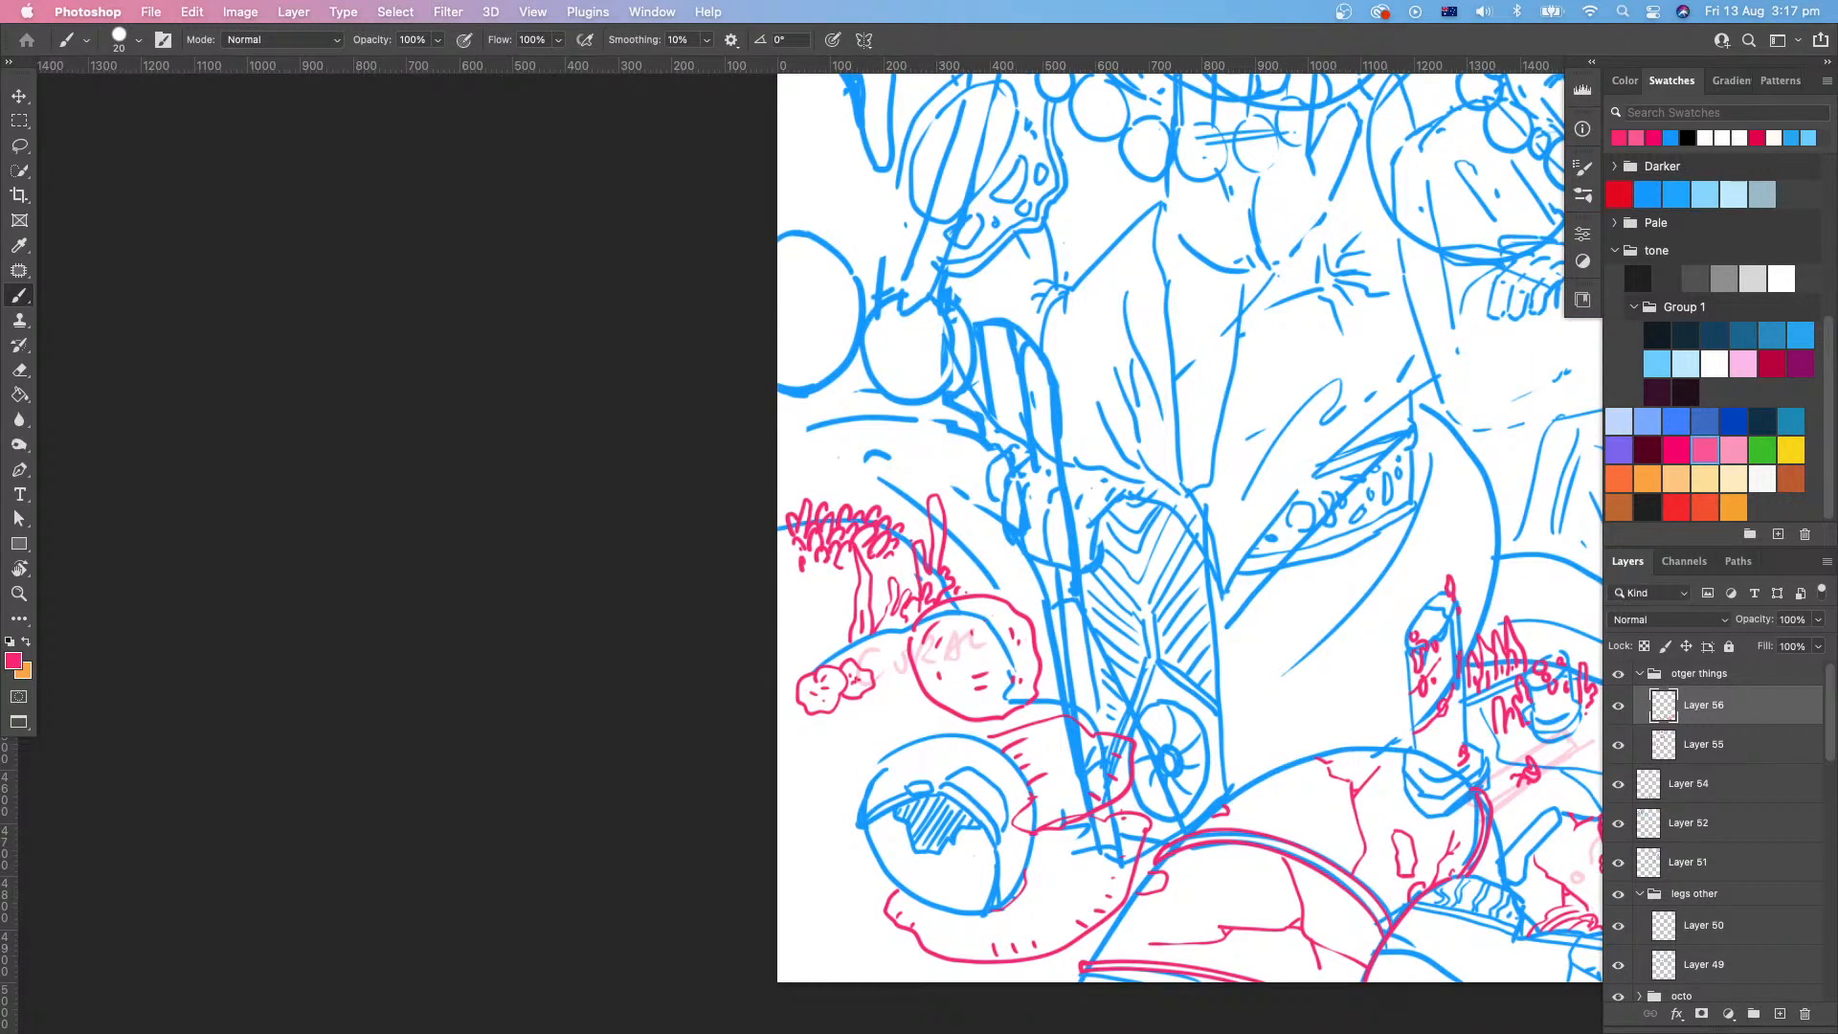
pyautogui.press('Tab')
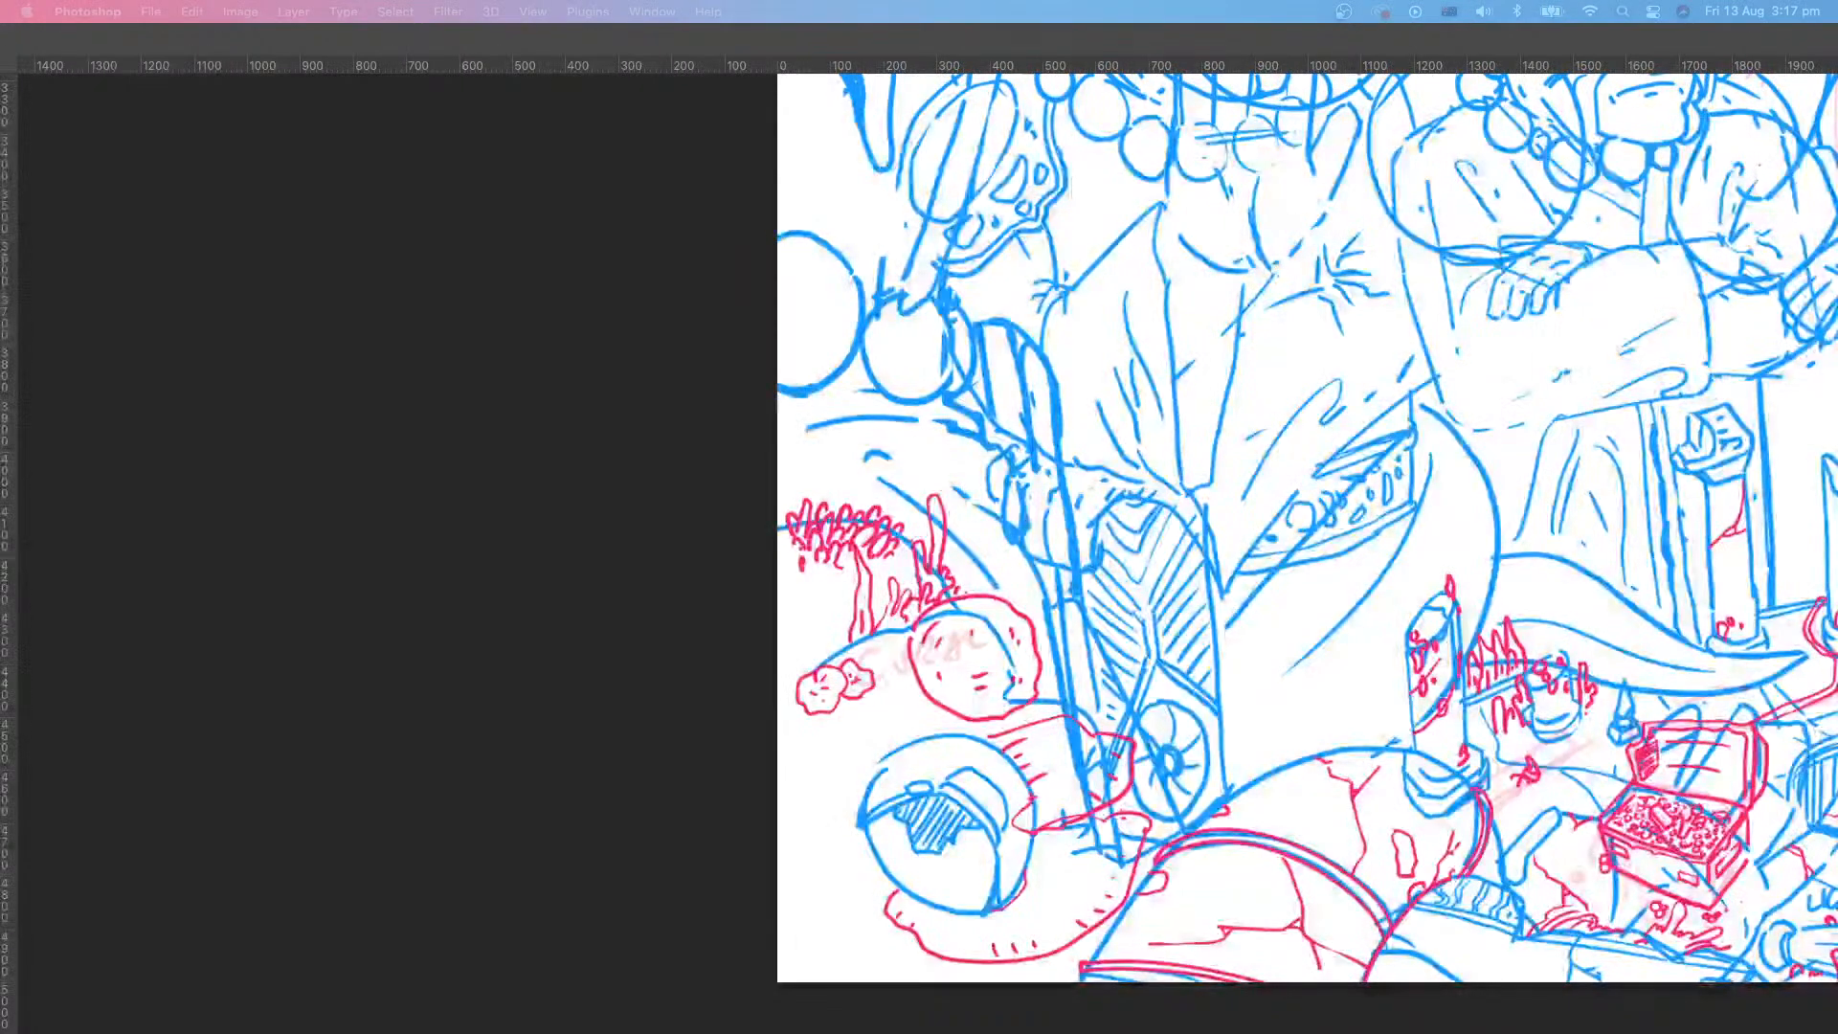
pyautogui.press('Tab')
pyautogui.moveTo(1094, 627); pyautogui.dragTo(960, 766)
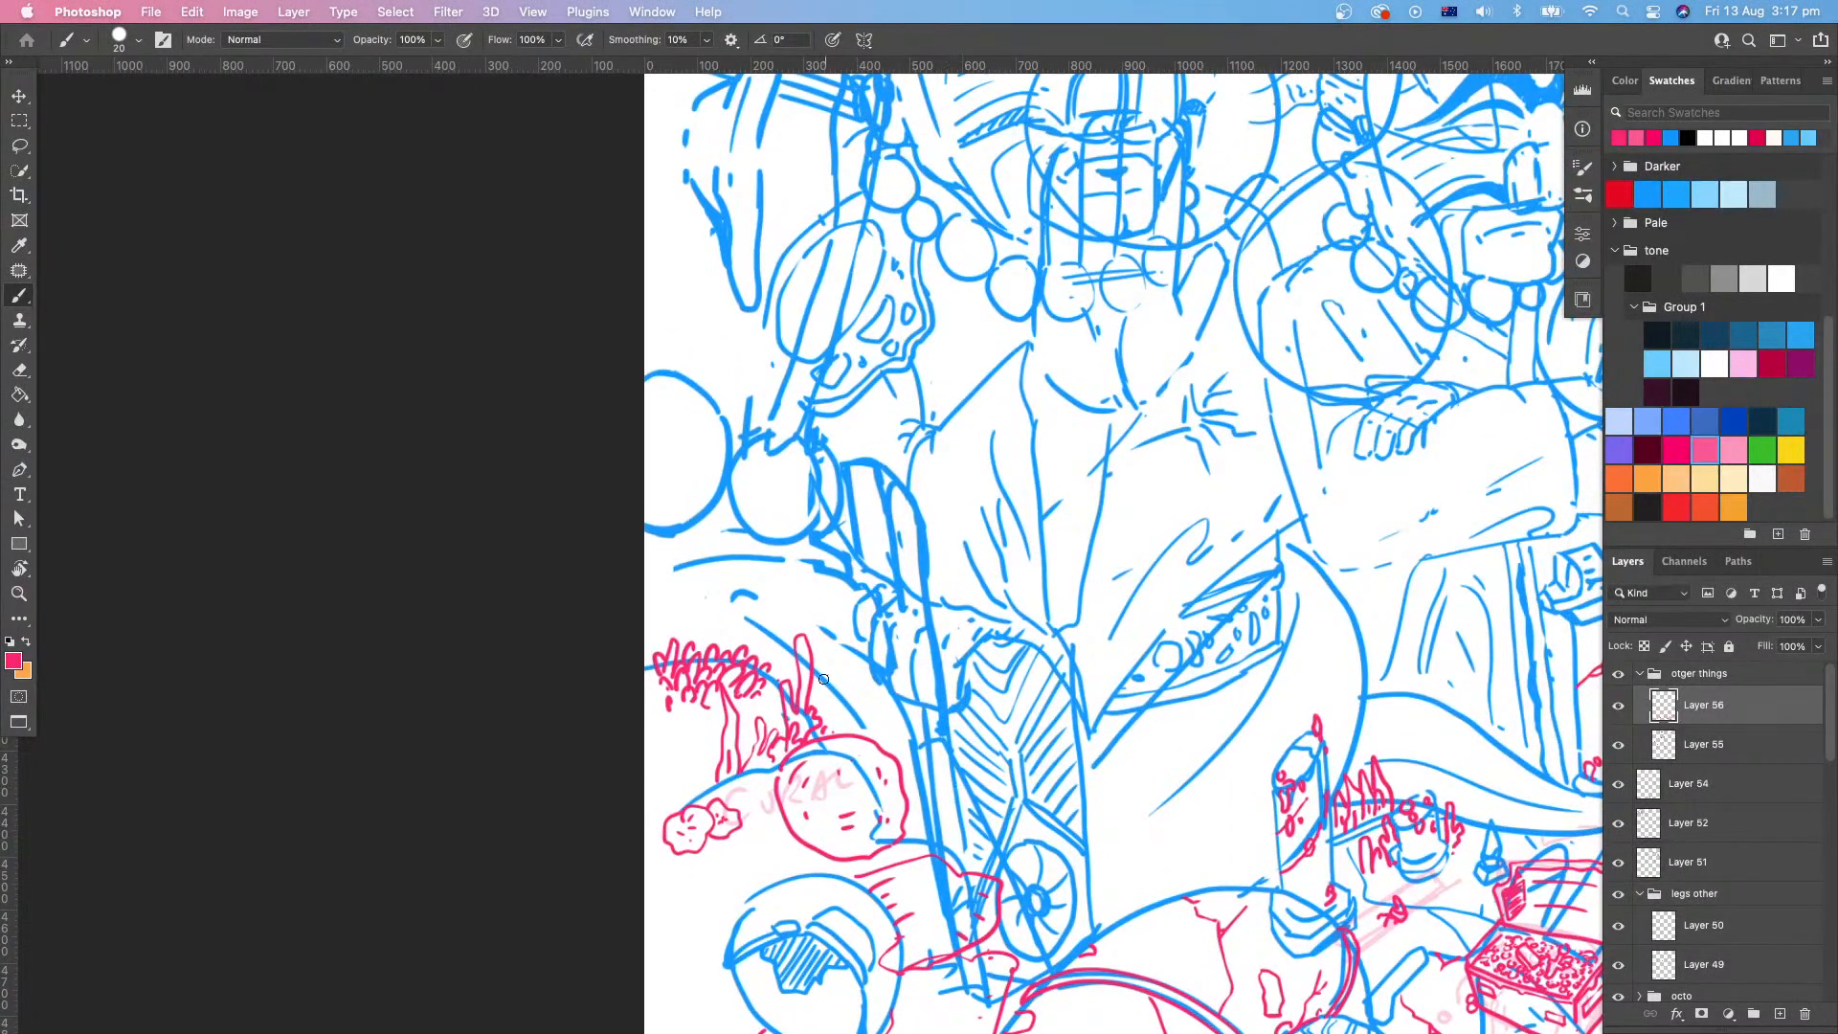
pyautogui.moveTo(701, 636)
pyautogui.mouseDown()
pyautogui.moveTo(704, 599)
pyautogui.moveTo(732, 583)
pyautogui.moveTo(772, 659)
pyautogui.mouseUp()
pyautogui.scroll(5, 815, 628)
pyautogui.hscroll(-5, 815, 628)
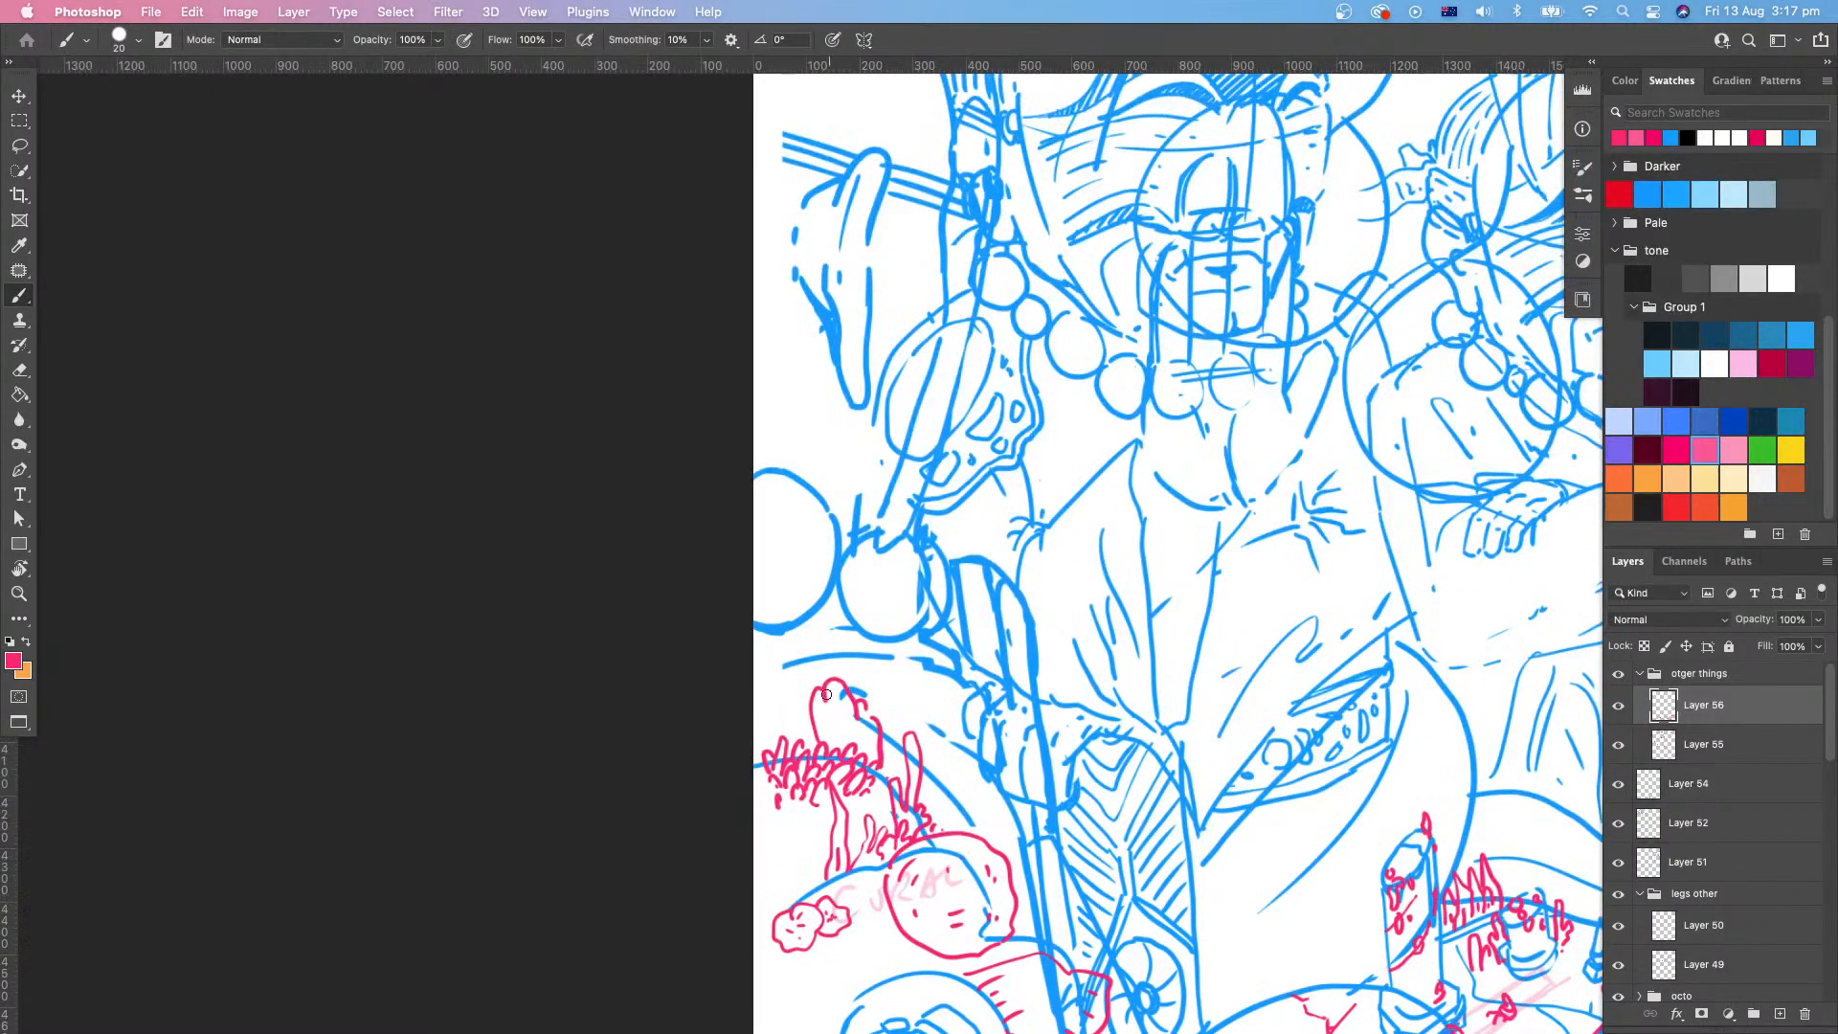
pyautogui.moveTo(810, 730)
pyautogui.mouseDown()
pyautogui.moveTo(763, 671)
pyautogui.moveTo(807, 691)
pyautogui.moveTo(817, 670)
pyautogui.mouseUp()
pyautogui.moveTo(776, 671); pyautogui.dragTo(829, 659)
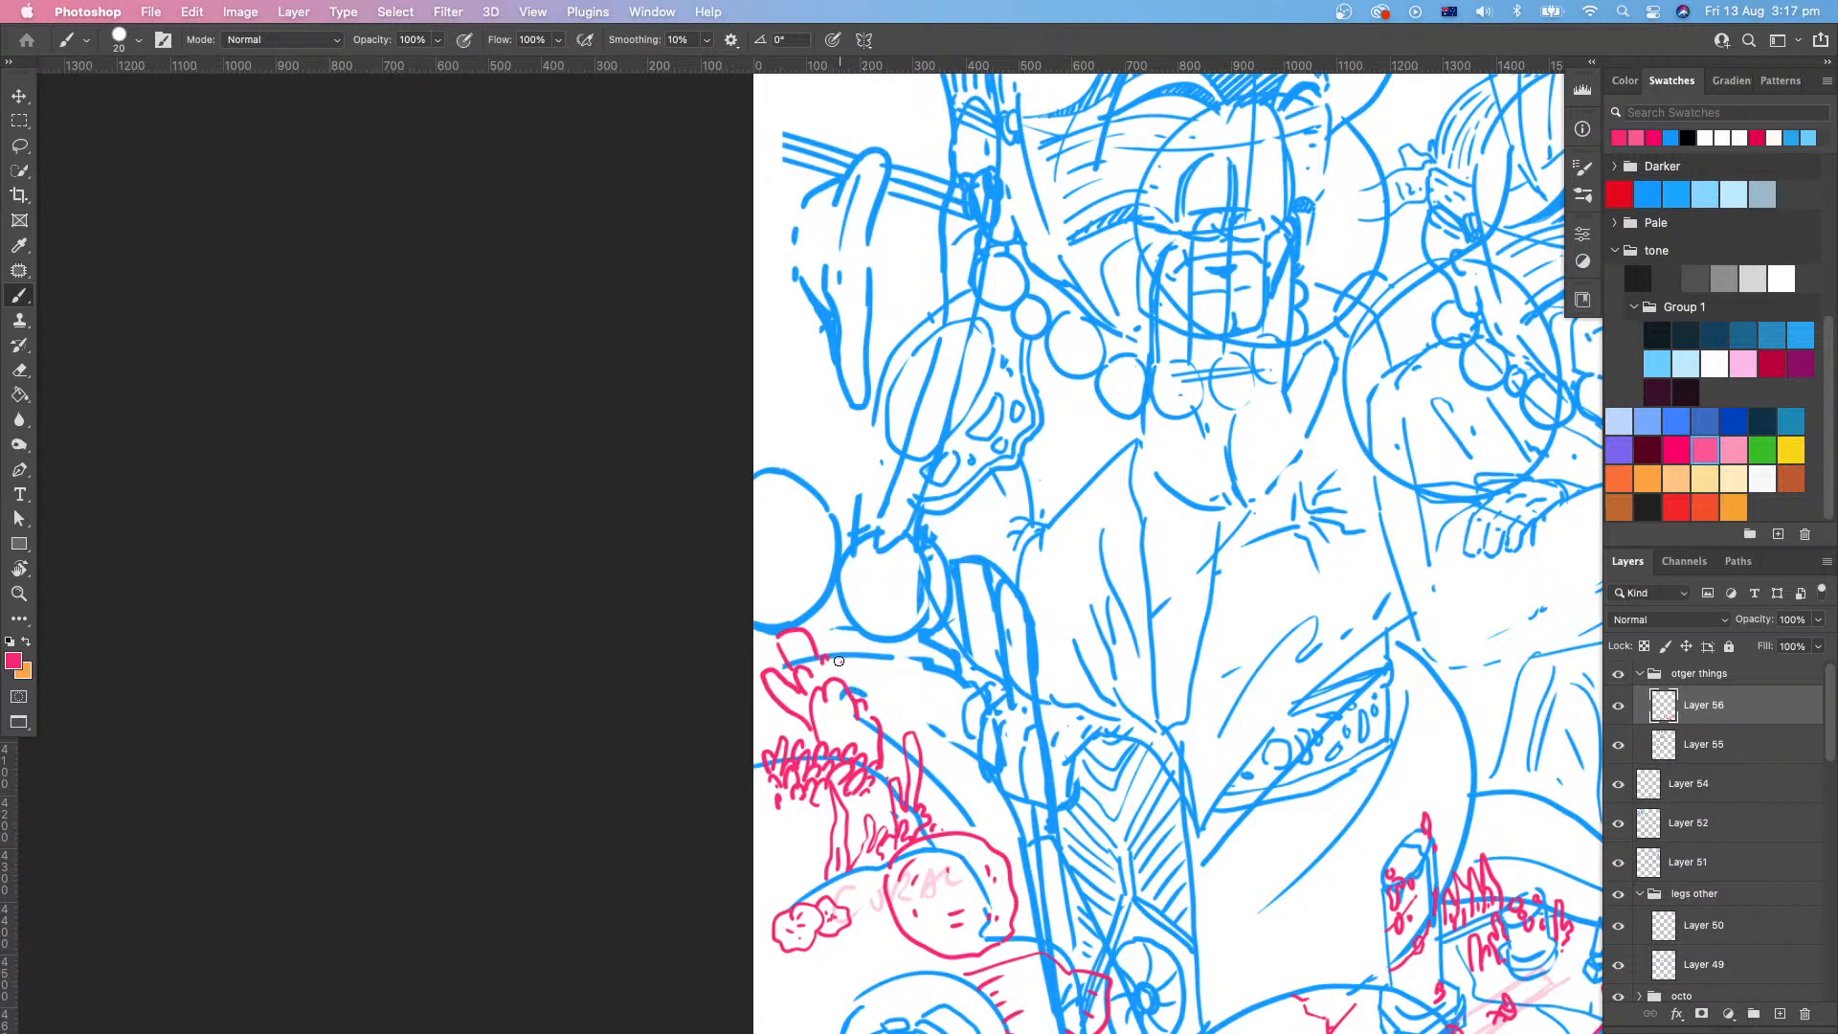
pyautogui.moveTo(844, 662)
pyautogui.mouseDown()
pyautogui.moveTo(885, 693)
pyautogui.moveTo(953, 688)
pyautogui.moveTo(897, 714)
pyautogui.moveTo(963, 720)
pyautogui.moveTo(924, 772)
pyautogui.moveTo(1138, 746)
pyautogui.mouseUp()
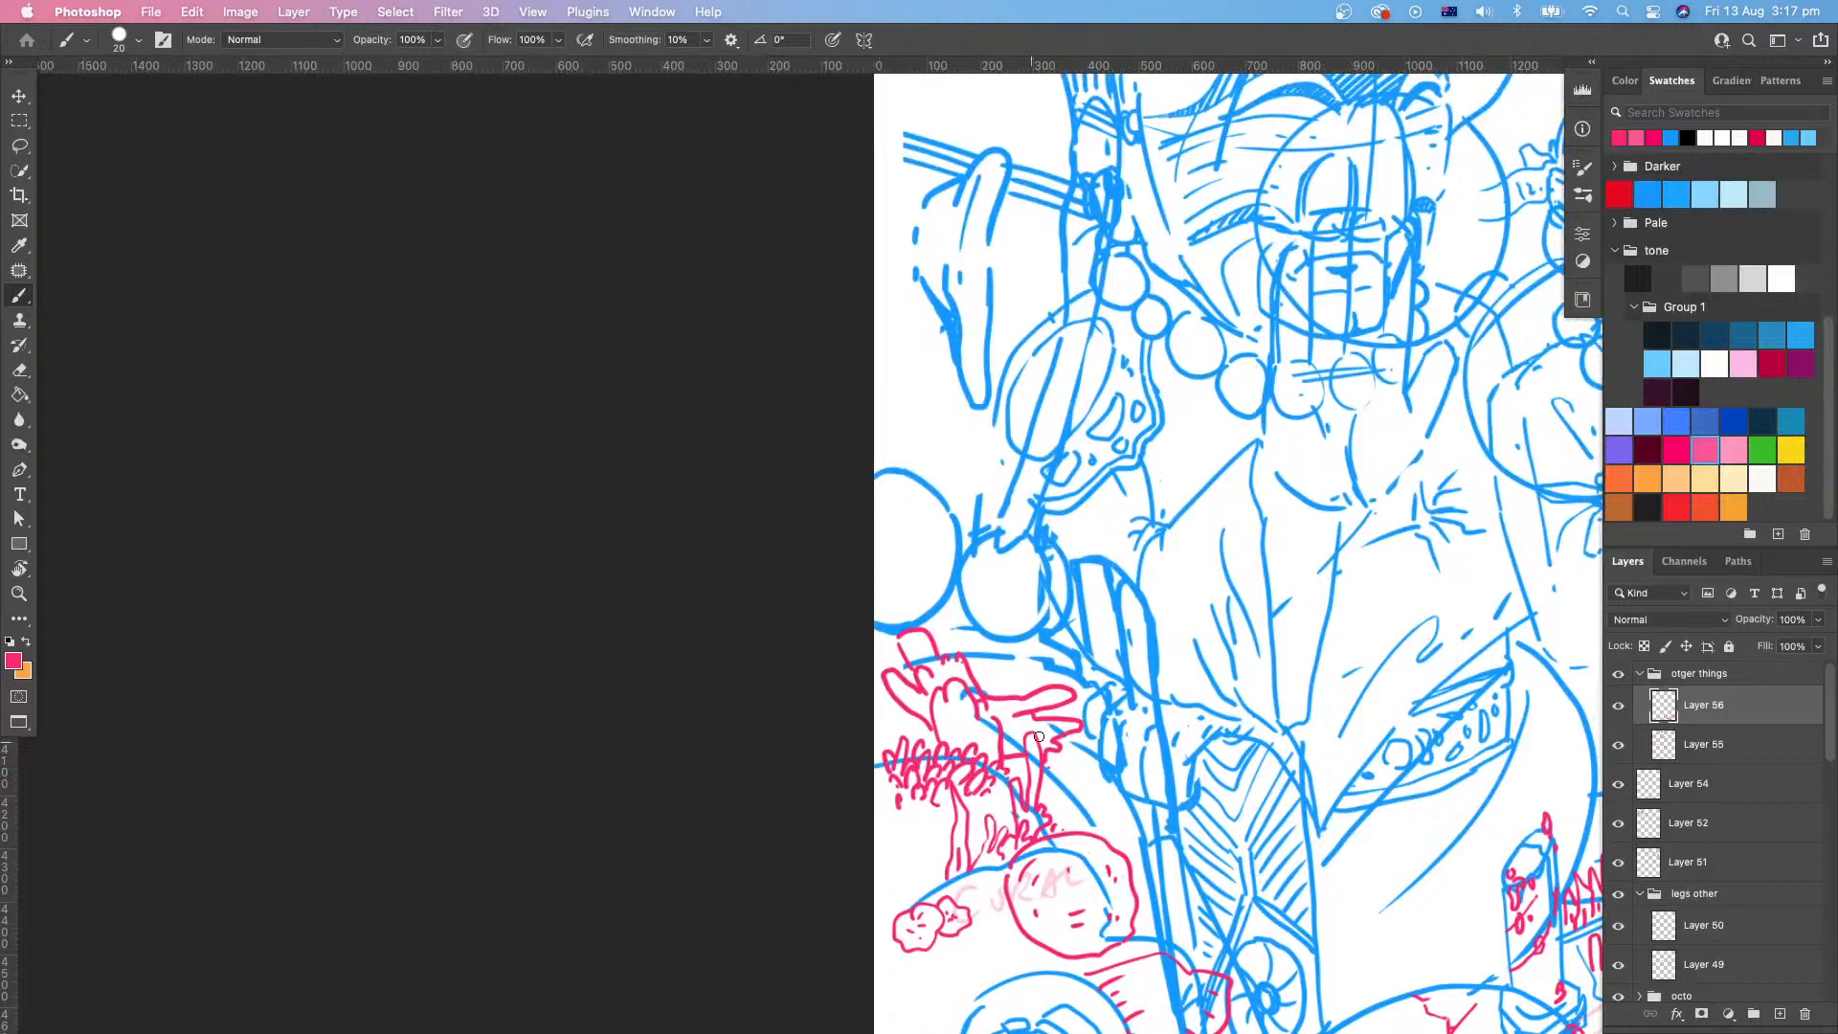
# Step: Add more rounded pink fingers around the top of the large coral, overlapping the blue circles above it
pyautogui.scroll(3, 1111, 737)
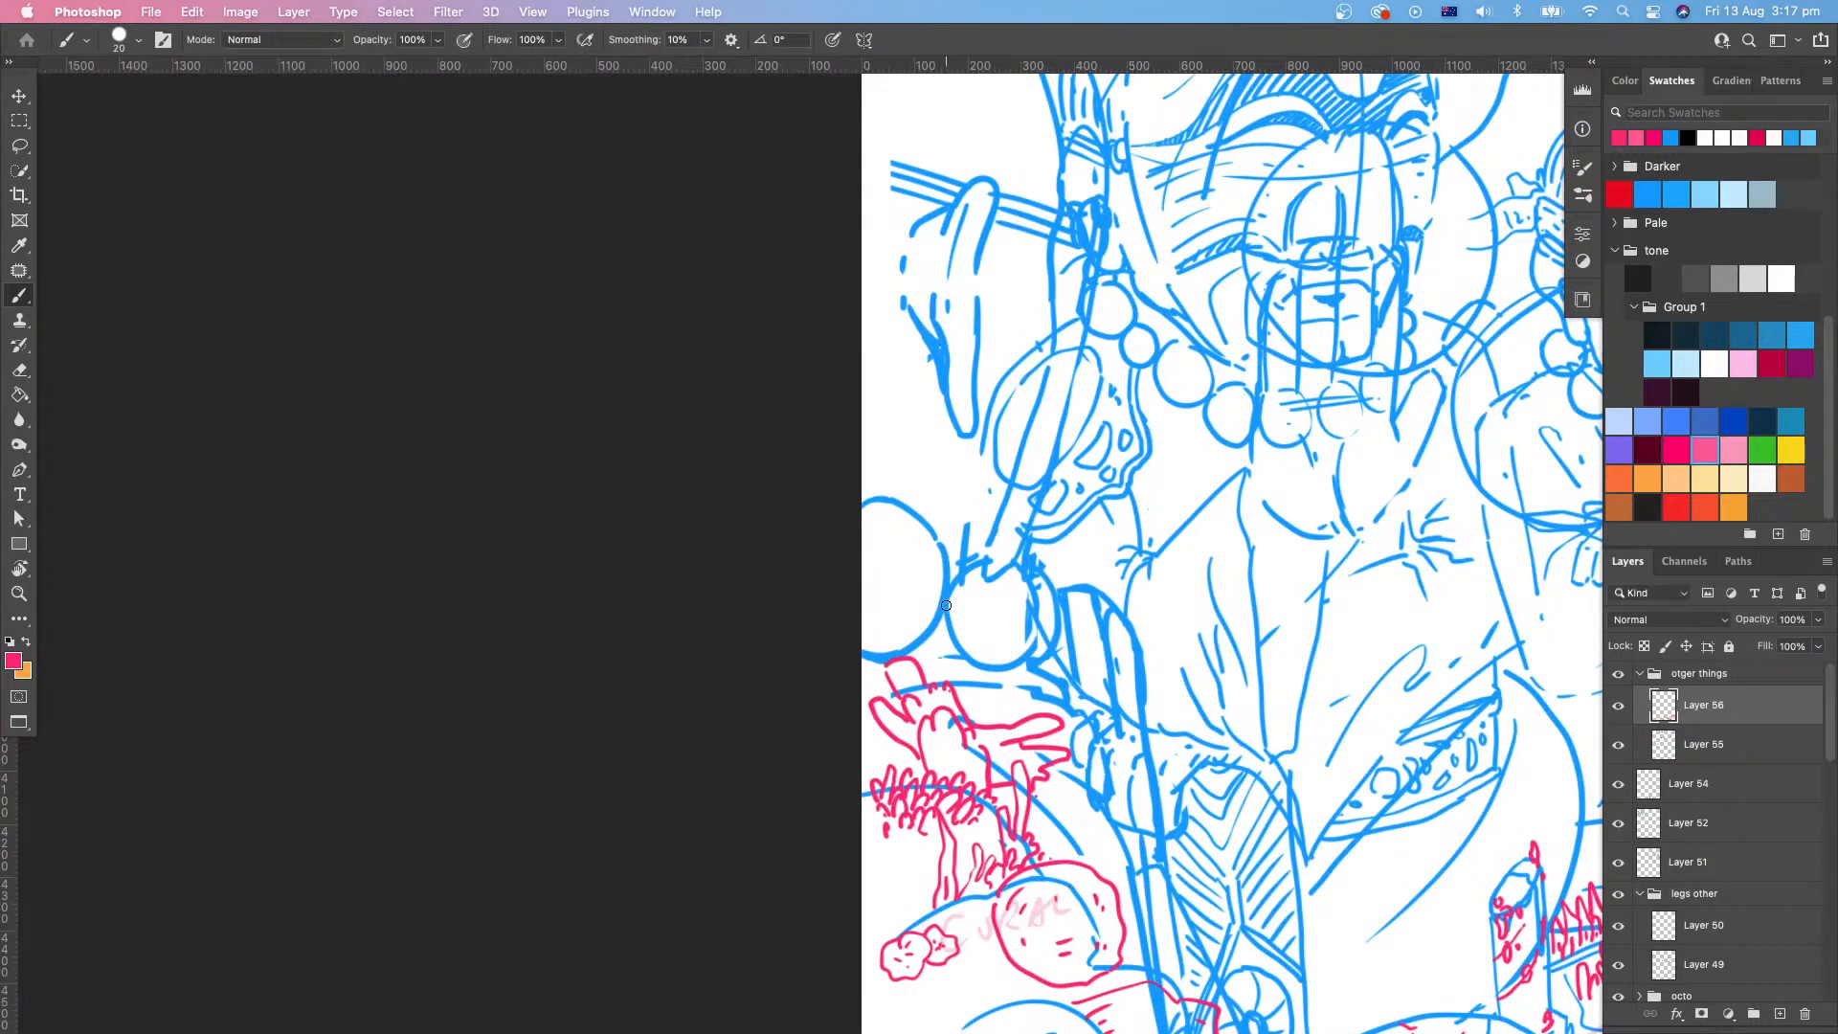
pyautogui.moveTo(946, 605); pyautogui.dragTo(948, 670)
pyautogui.moveTo(943, 596)
pyautogui.mouseDown()
pyautogui.moveTo(1009, 705)
pyautogui.moveTo(1049, 705)
pyautogui.mouseUp()
pyautogui.moveTo(945, 681)
pyautogui.mouseDown()
pyautogui.moveTo(942, 652)
pyautogui.moveTo(926, 679)
pyautogui.mouseUp()
pyautogui.moveTo(1042, 757)
pyautogui.mouseDown()
pyautogui.moveTo(997, 666)
pyautogui.moveTo(999, 698)
pyautogui.mouseUp()
pyautogui.moveTo(840, 582)
pyautogui.mouseDown()
pyautogui.moveTo(857, 549)
pyautogui.moveTo(828, 524)
pyautogui.moveTo(867, 553)
pyautogui.moveTo(900, 539)
pyautogui.mouseUp()
# Step: Draw small curled pink growths along the round coral's outer side, down to the lined tube shape
pyautogui.moveTo(1118, 706)
pyautogui.mouseDown()
pyautogui.moveTo(1055, 801)
pyautogui.moveTo(1048, 857)
pyautogui.moveTo(967, 802)
pyautogui.mouseUp()
pyautogui.press('z')
pyautogui.moveTo(1334, 972)
pyautogui.mouseDown()
pyautogui.moveTo(1132, 784)
pyautogui.moveTo(1076, 811)
pyautogui.mouseUp()
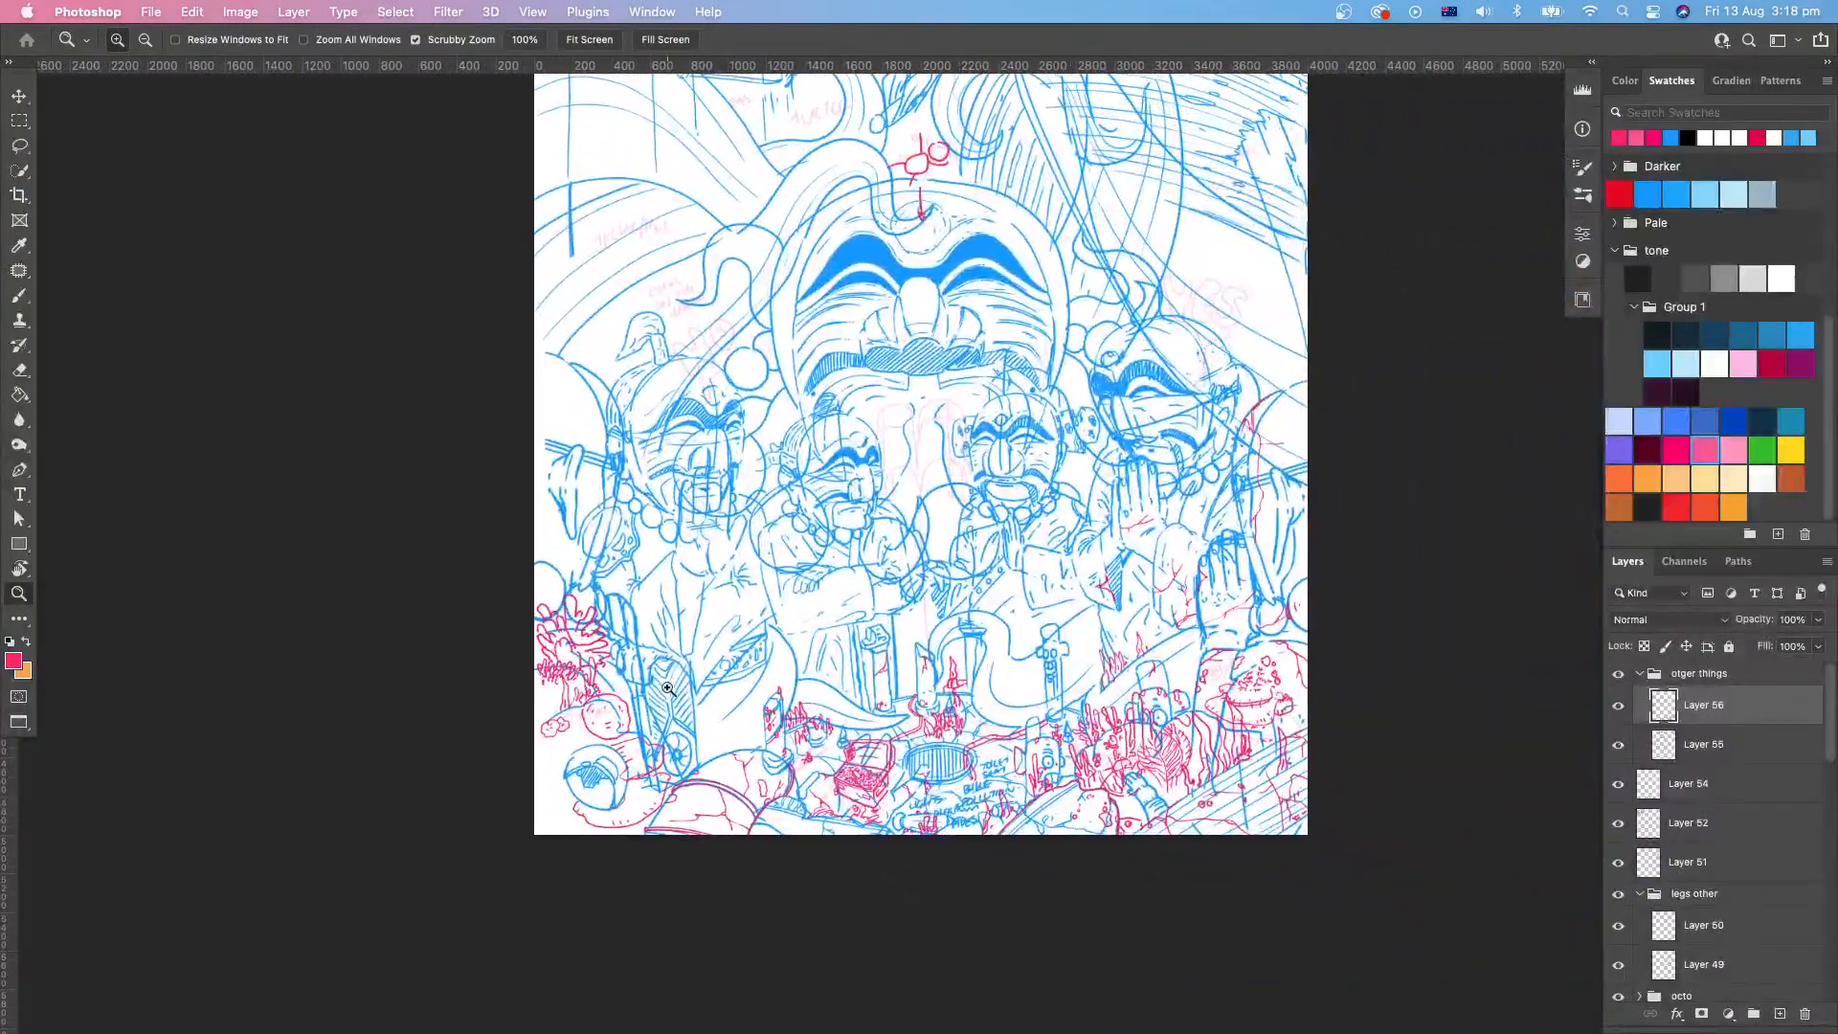
pyautogui.moveTo(673, 692); pyautogui.dragTo(730, 692)
pyautogui.moveTo(730, 692); pyautogui.dragTo(958, 648)
pyautogui.press('b')
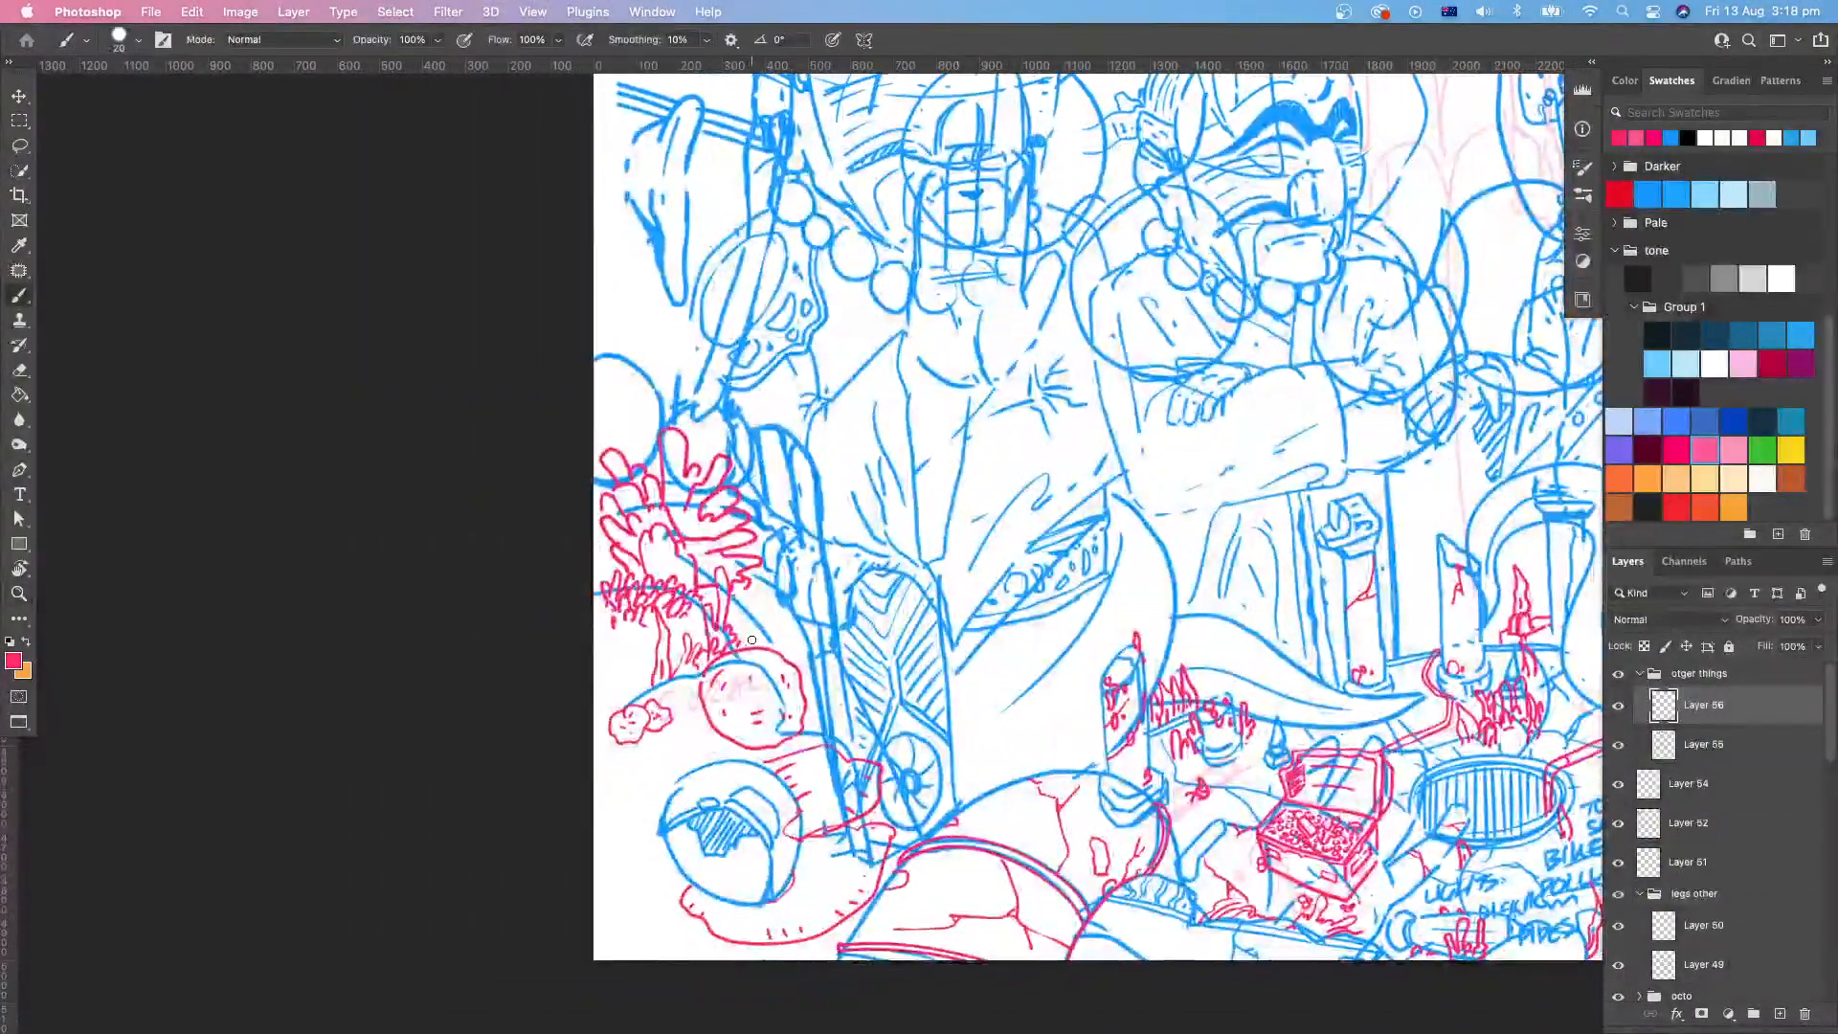
pyautogui.scroll(1, 771, 644)
pyautogui.hscroll(1, 770, 644)
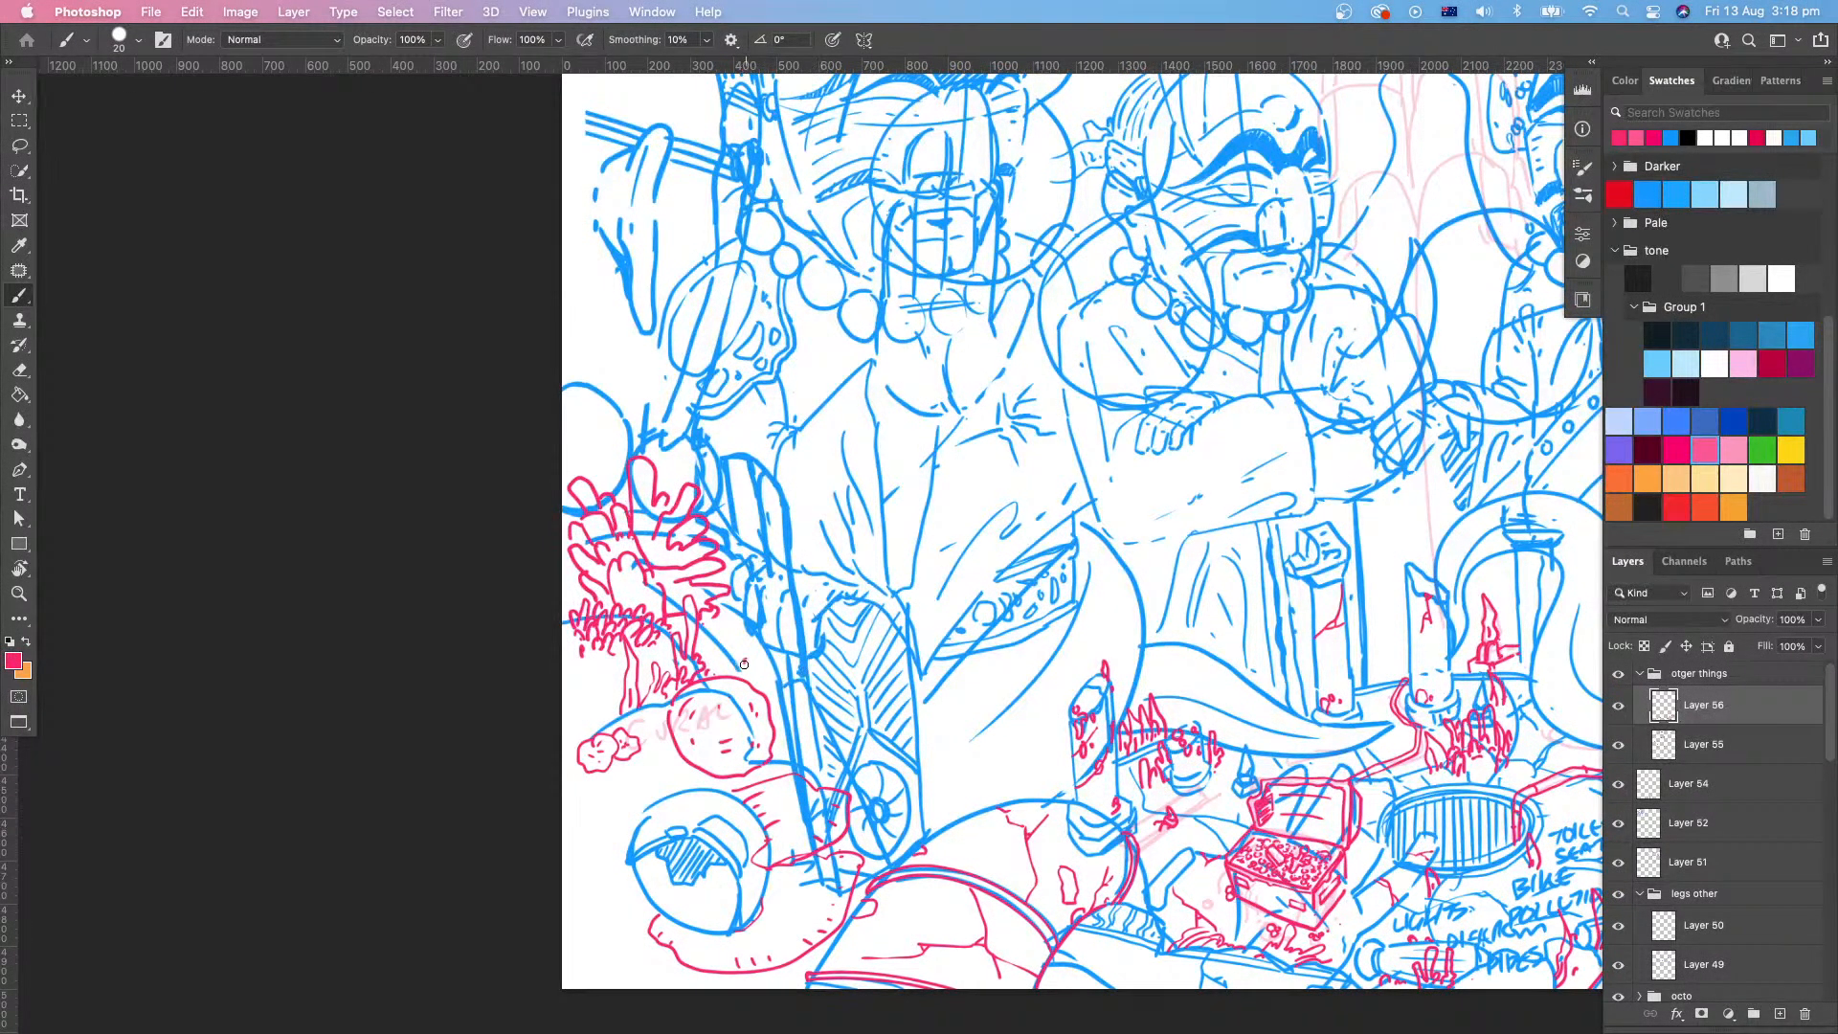
pyautogui.moveTo(745, 660); pyautogui.dragTo(784, 770)
pyautogui.moveTo(1001, 821)
pyautogui.mouseDown()
pyautogui.moveTo(1132, 872)
pyautogui.moveTo(1063, 873)
pyautogui.mouseUp()
# Step: Outline a domed pink coral below the small bumpy cluster, between the canvas edge and the round blue object
pyautogui.press('z')
pyautogui.moveTo(1115, 994)
pyautogui.mouseDown()
pyautogui.moveTo(1113, 881)
pyautogui.moveTo(1144, 883)
pyautogui.mouseUp()
pyautogui.click(878, 730)
pyautogui.press('b')
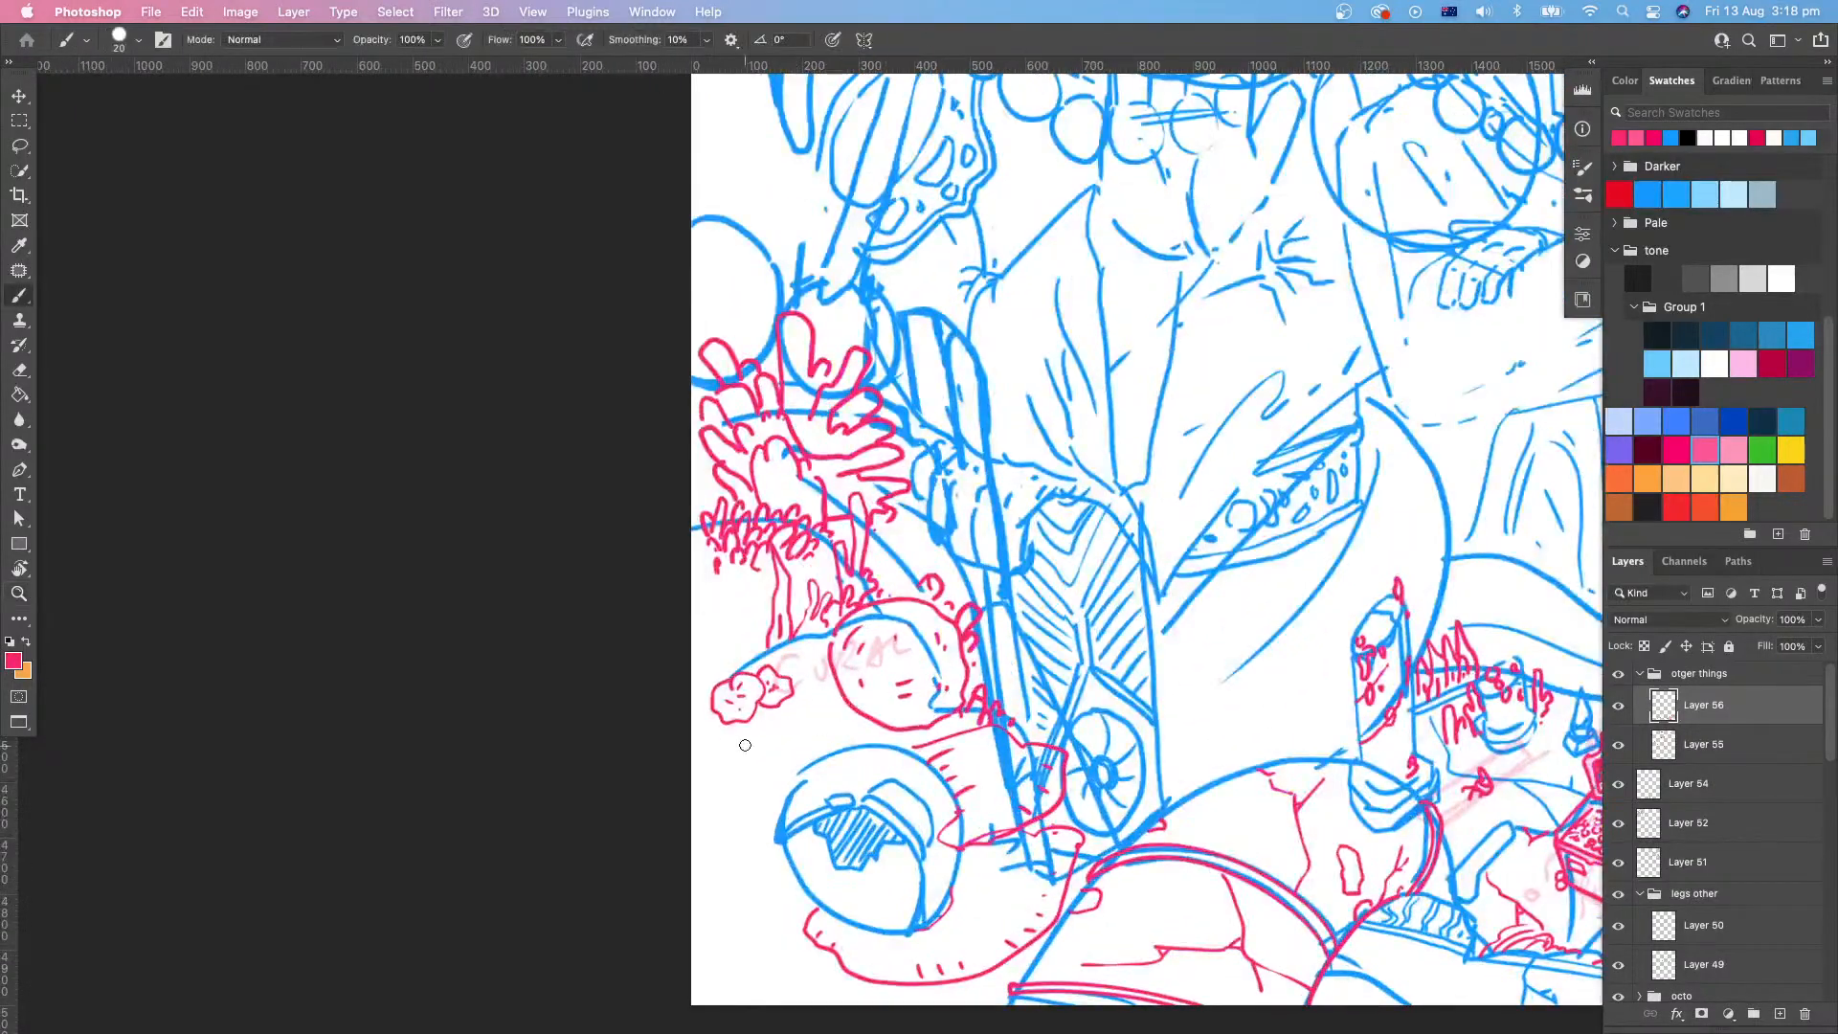
pyautogui.moveTo(714, 753)
pyautogui.mouseDown()
pyautogui.moveTo(727, 724)
pyautogui.moveTo(760, 729)
pyautogui.mouseUp()
pyautogui.press('super+z')
pyautogui.moveTo(940, 714); pyautogui.dragTo(1166, 598)
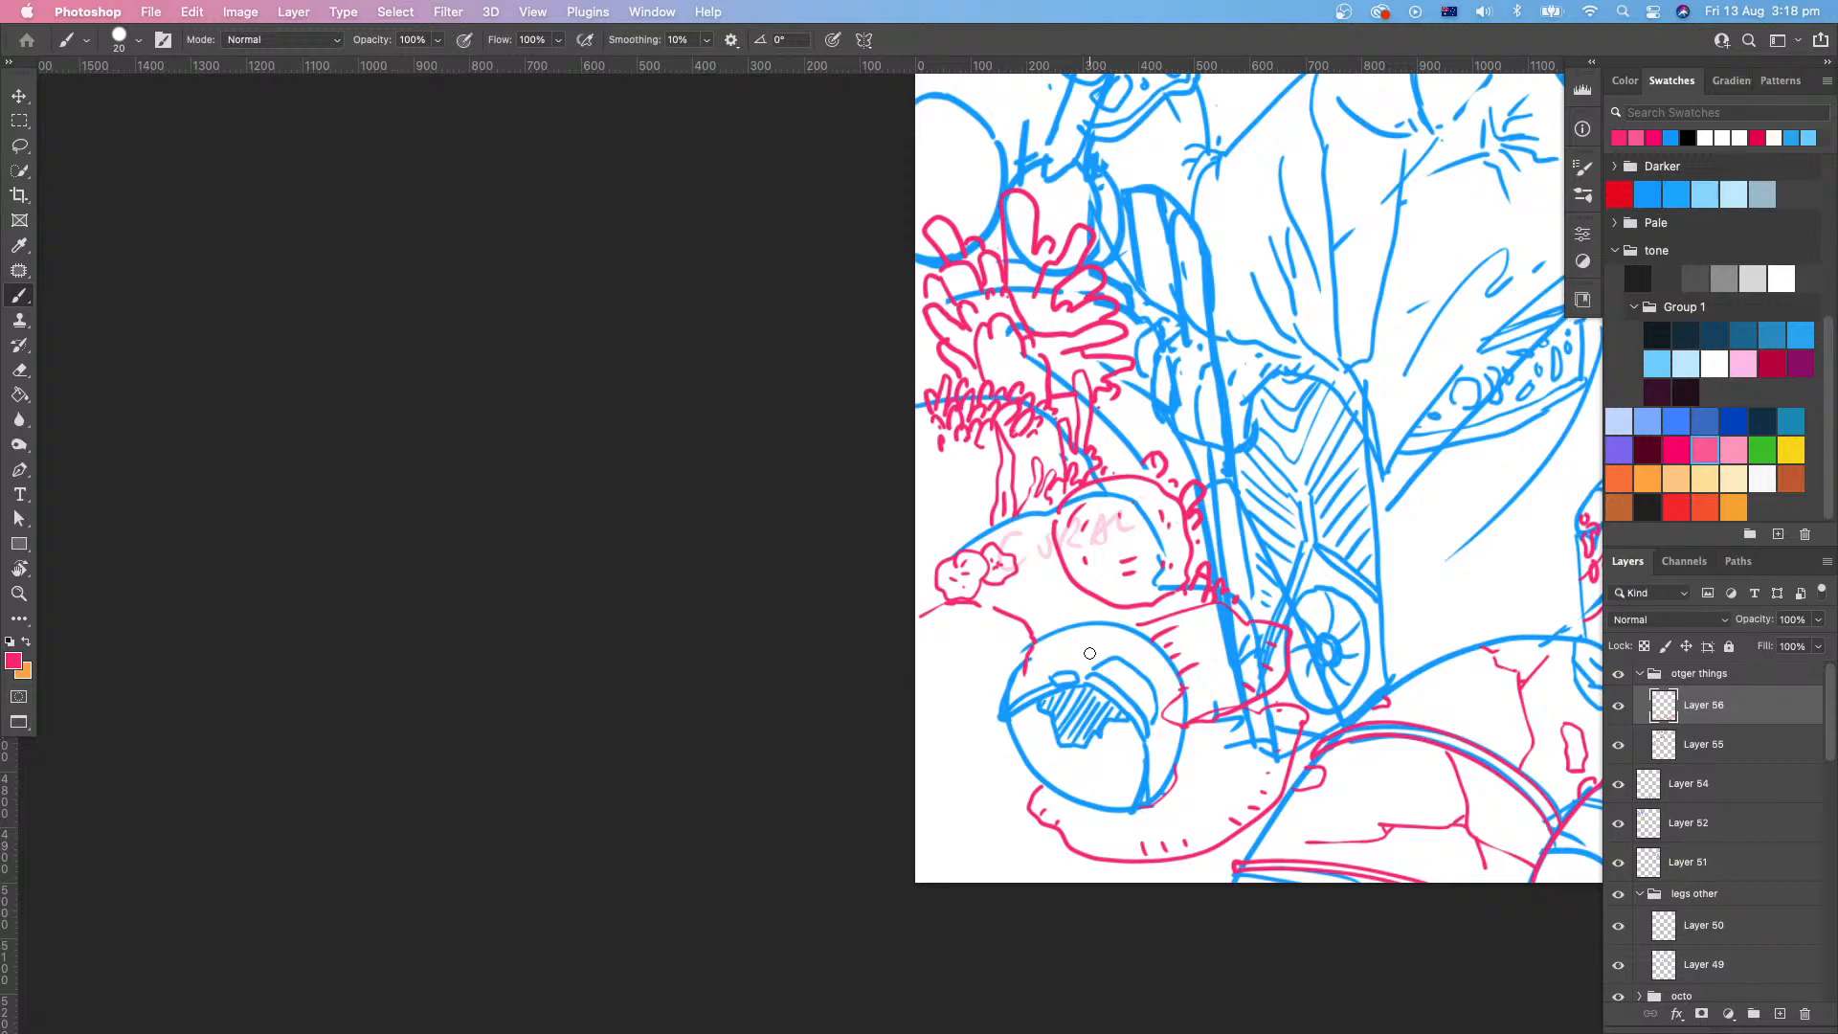
# Step: Fill the domed coral with small curved pink marks and dots
pyautogui.moveTo(925, 622); pyautogui.dragTo(999, 631)
pyautogui.click(964, 645)
pyautogui.click(960, 658)
pyautogui.click(987, 652)
pyautogui.click(950, 676)
pyautogui.click(966, 670)
pyautogui.click(921, 682)
# Step: Draw pink stem lines beneath the domed coral, running past the round blue object to the canvas's lower edge
pyautogui.hscroll(2, 958, 699)
pyautogui.moveTo(902, 716)
pyautogui.mouseDown()
pyautogui.moveTo(953, 724)
pyautogui.moveTo(911, 719)
pyautogui.moveTo(926, 747)
pyautogui.moveTo(925, 710)
pyautogui.moveTo(937, 747)
pyautogui.mouseUp()
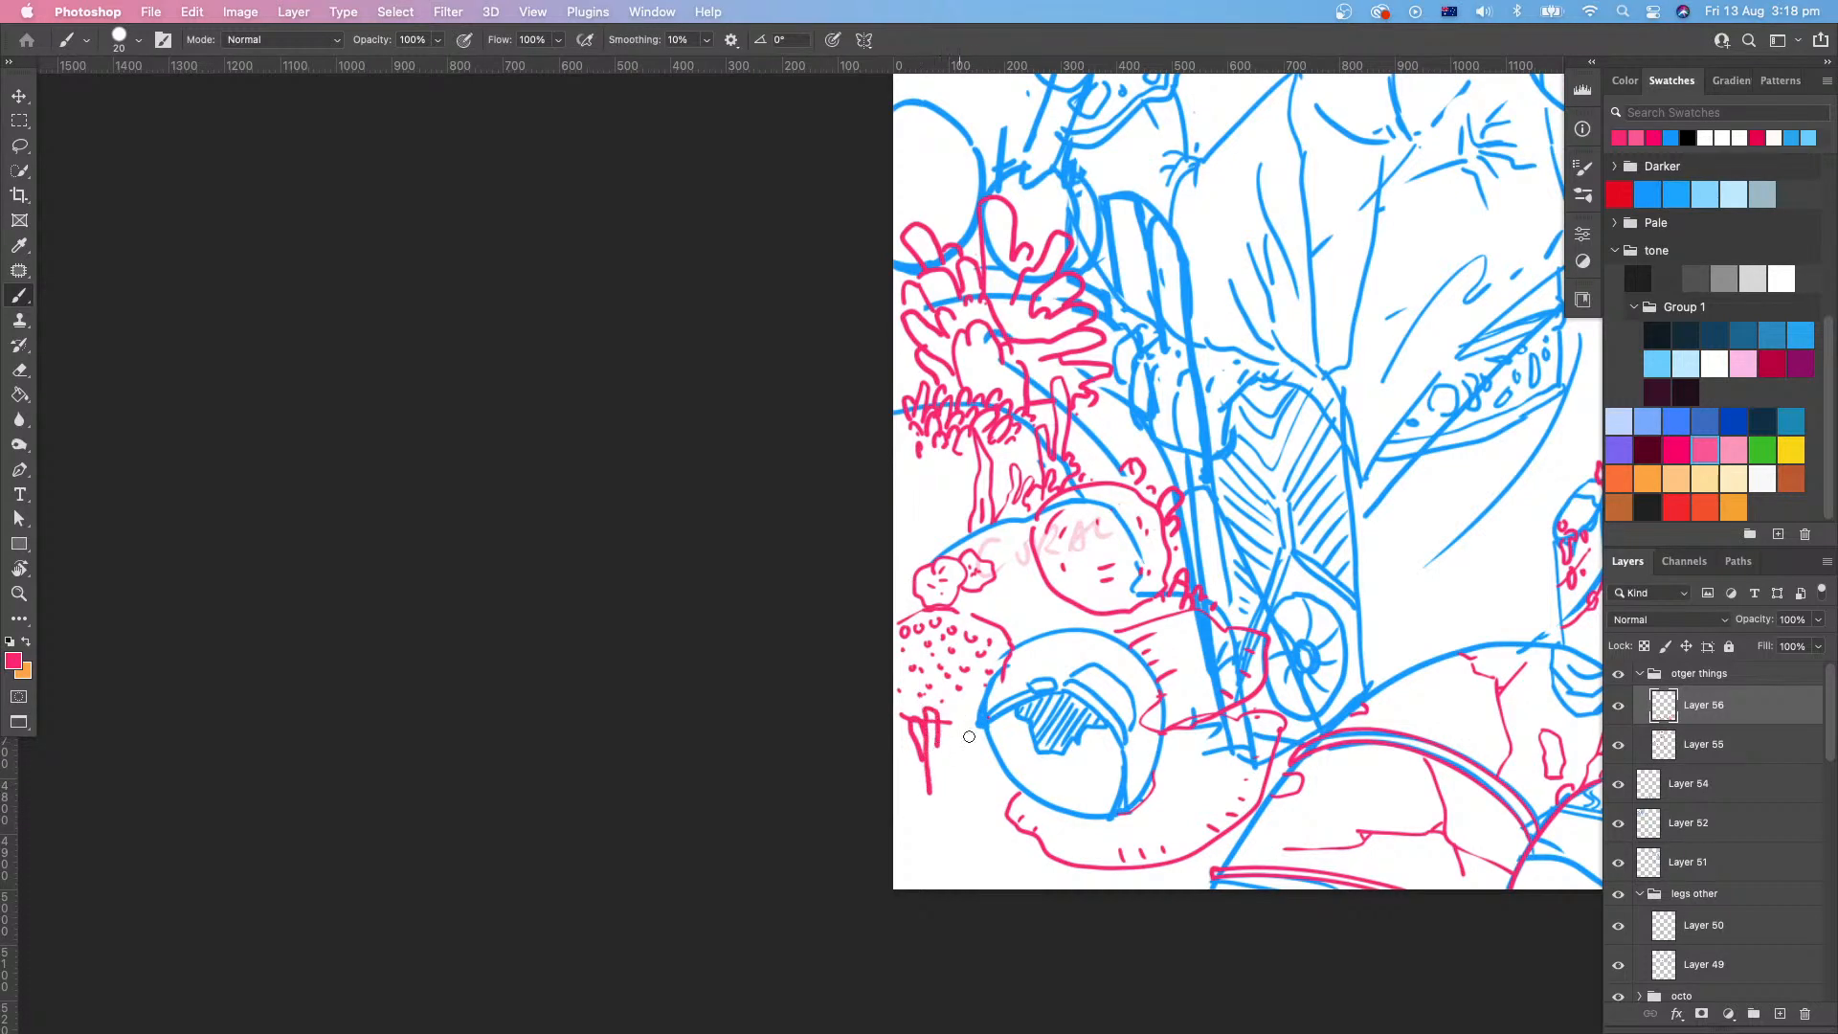
pyautogui.moveTo(951, 898)
pyautogui.mouseDown()
pyautogui.moveTo(978, 822)
pyautogui.moveTo(984, 689)
pyautogui.moveTo(1023, 838)
pyautogui.moveTo(967, 896)
pyautogui.moveTo(1008, 801)
pyautogui.mouseUp()
pyautogui.moveTo(1026, 873); pyautogui.dragTo(1032, 820)
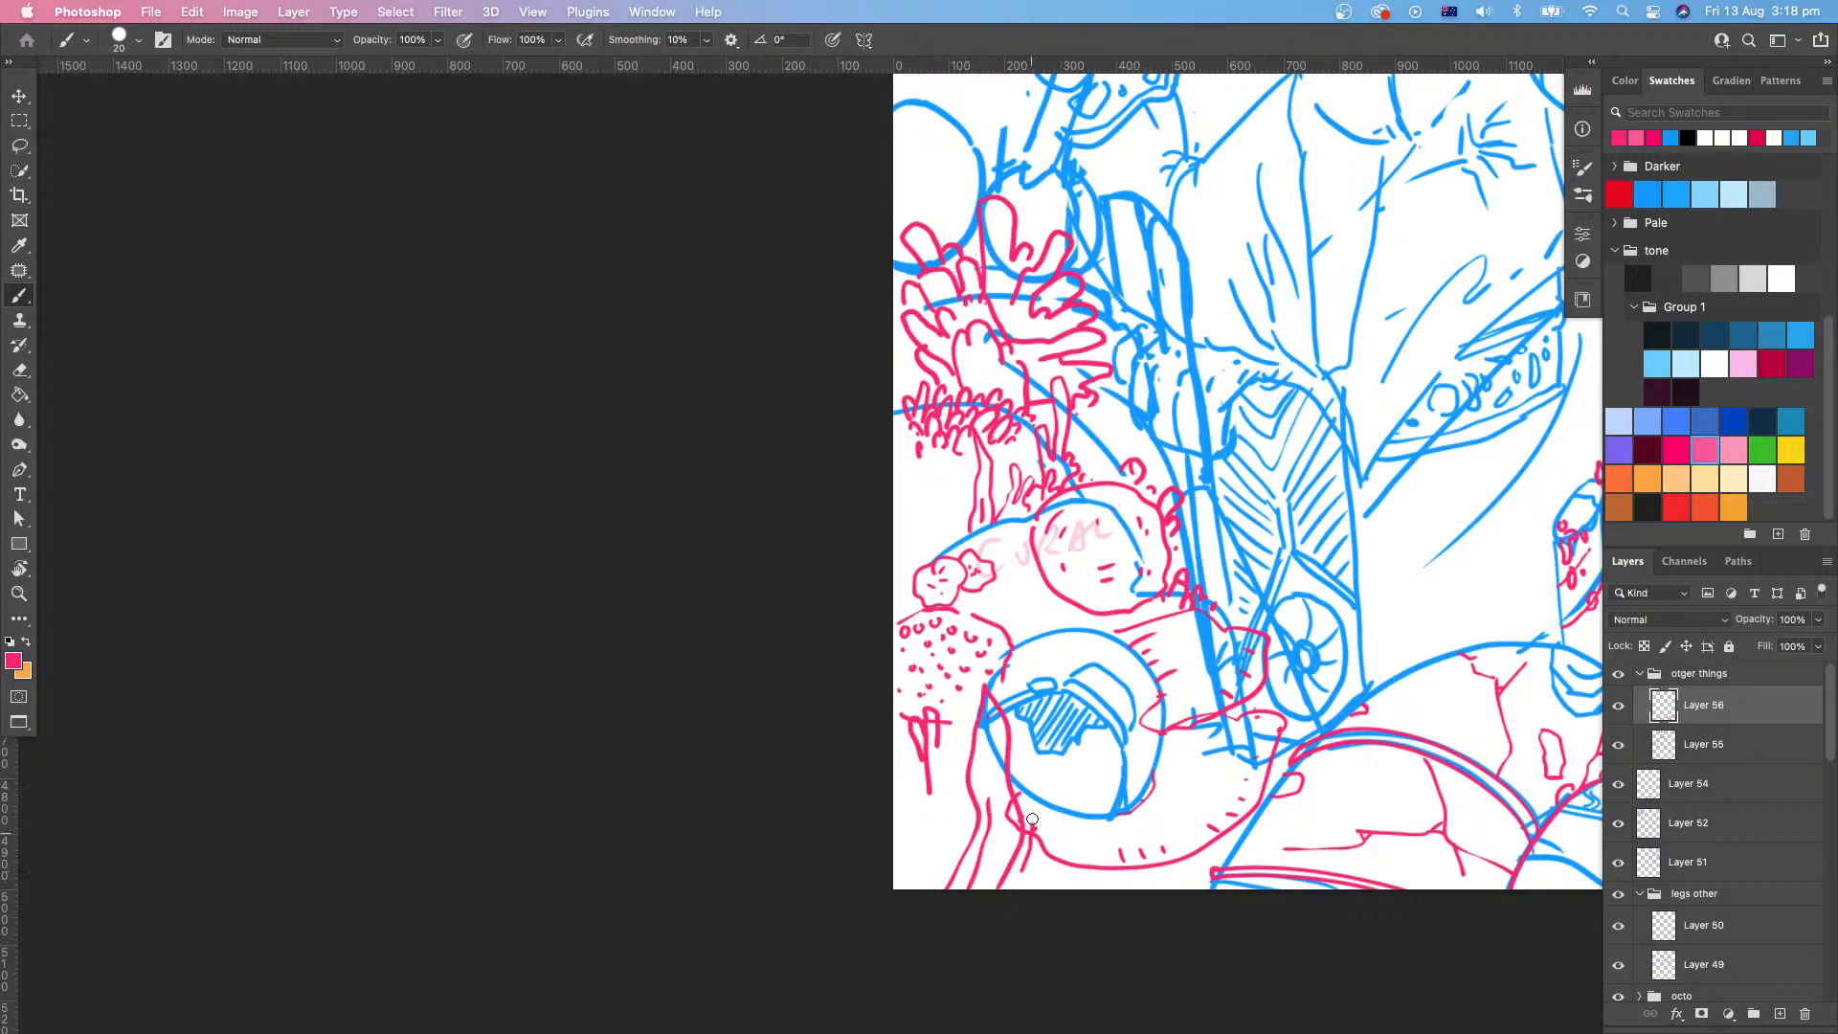
# Step: Examine the overall sketch, then the pink coral area in its lower-left part
pyautogui.moveTo(1425, 815); pyautogui.dragTo(1010, 871)
pyautogui.press('z')
pyautogui.moveTo(1099, 768); pyautogui.dragTo(967, 772)
pyautogui.moveTo(1332, 773); pyautogui.dragTo(1196, 742)
pyautogui.moveTo(1222, 662); pyautogui.dragTo(1058, 794)
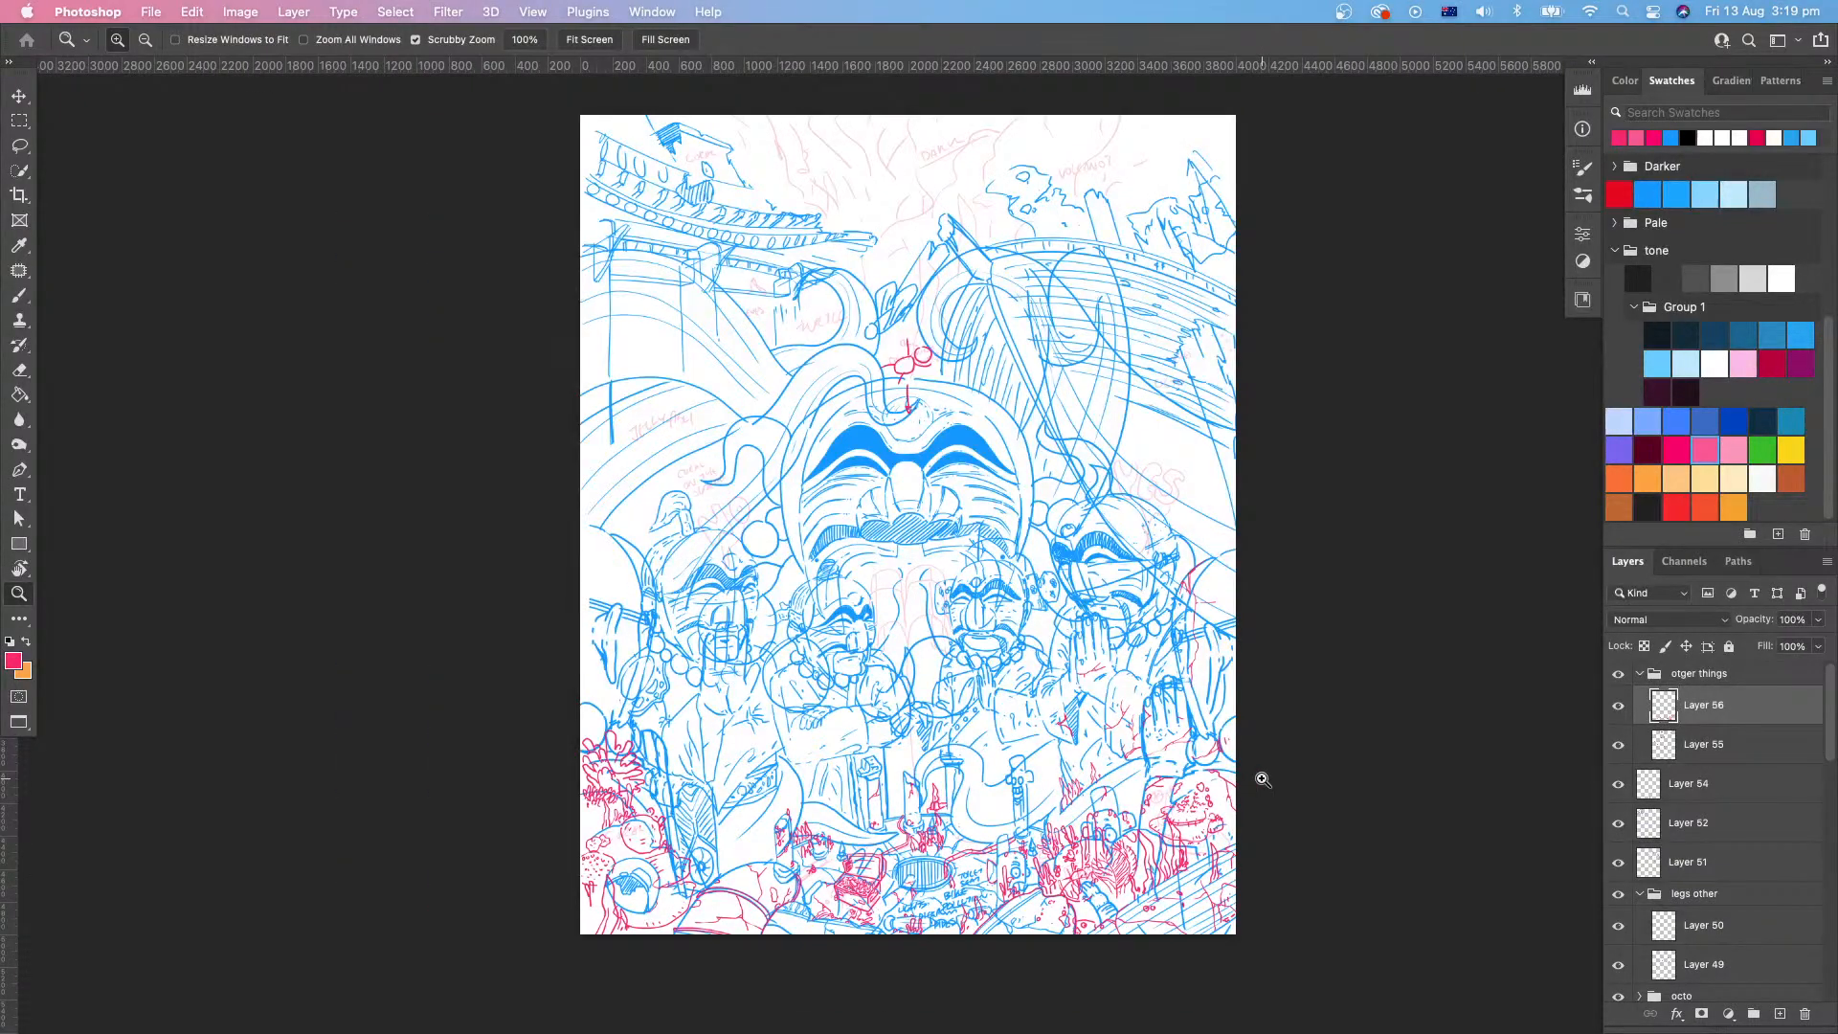
pyautogui.moveTo(796, 781)
pyautogui.mouseDown()
pyautogui.moveTo(879, 745)
pyautogui.moveTo(1096, 535)
pyautogui.moveTo(896, 737)
pyautogui.mouseUp()
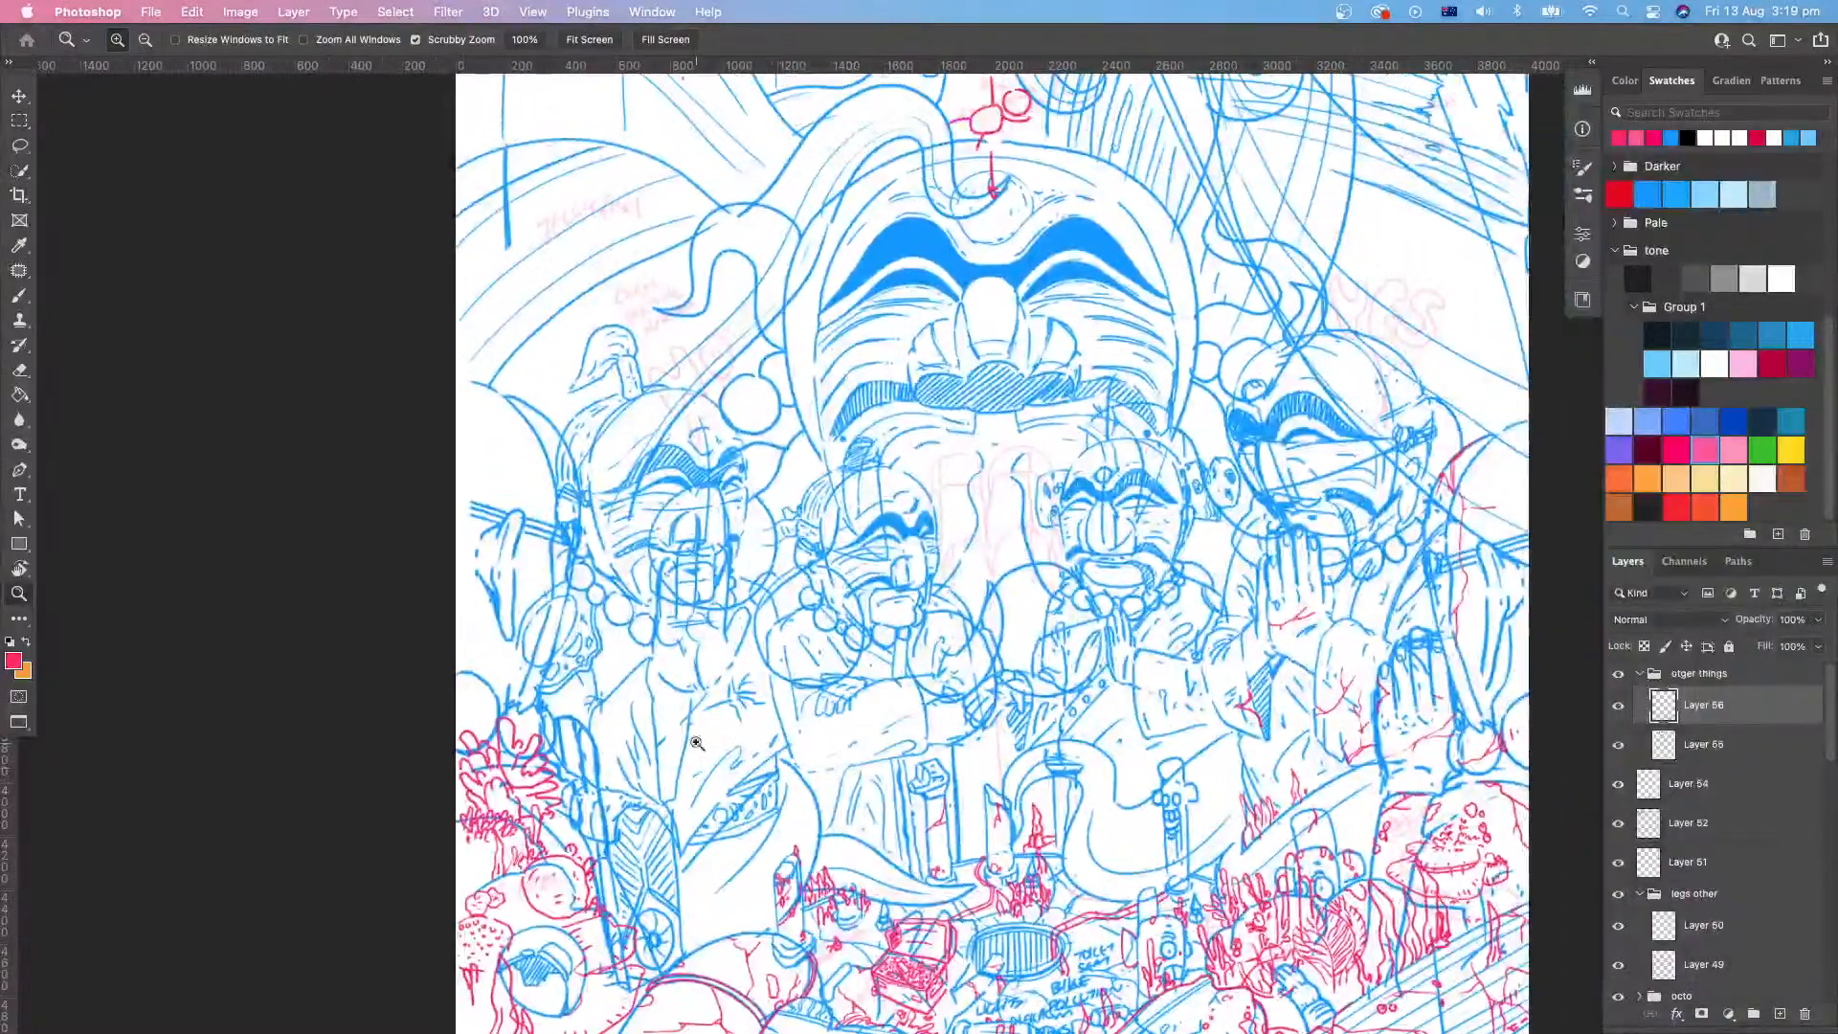
pyautogui.press('b')
pyautogui.moveTo(770, 732); pyautogui.dragTo(1005, 554)
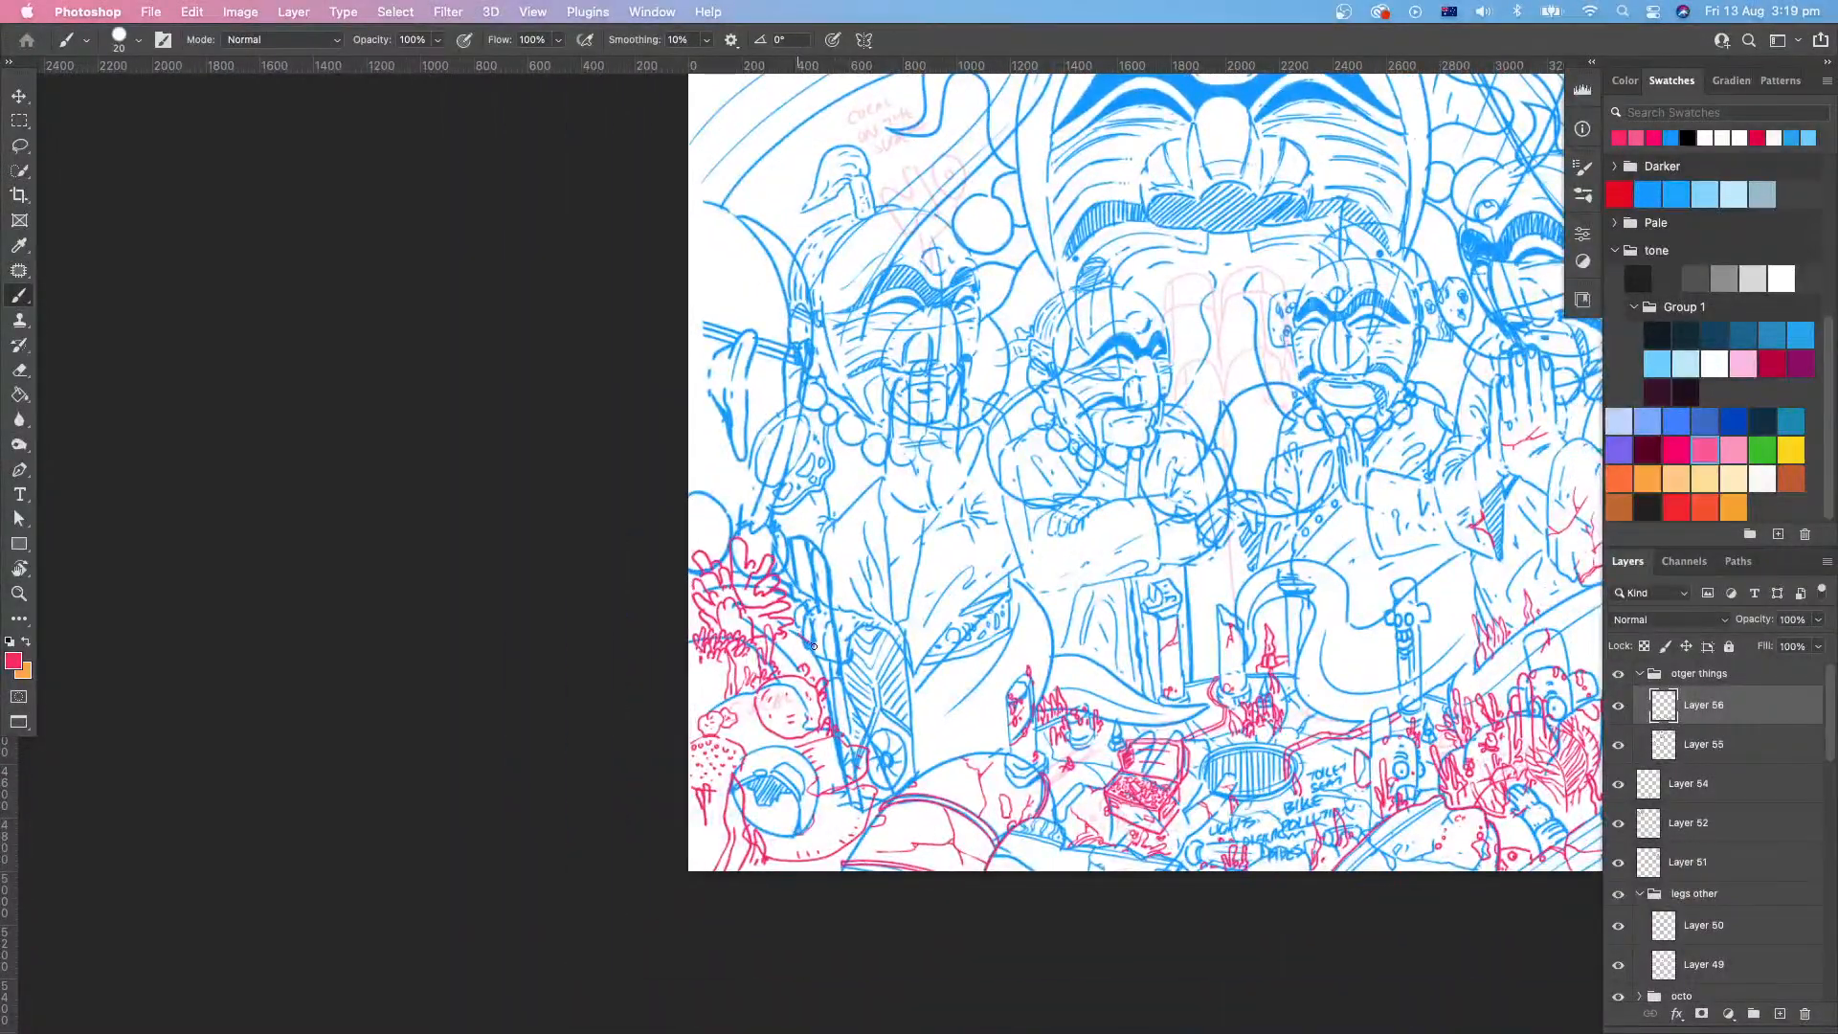
# Step: Draw a pink branching coral tuft on top of the round blue object, with small dots and an oval inside it
pyautogui.moveTo(872, 660); pyautogui.dragTo(850, 687)
pyautogui.press('super+z')
pyautogui.moveTo(922, 640); pyautogui.dragTo(875, 658)
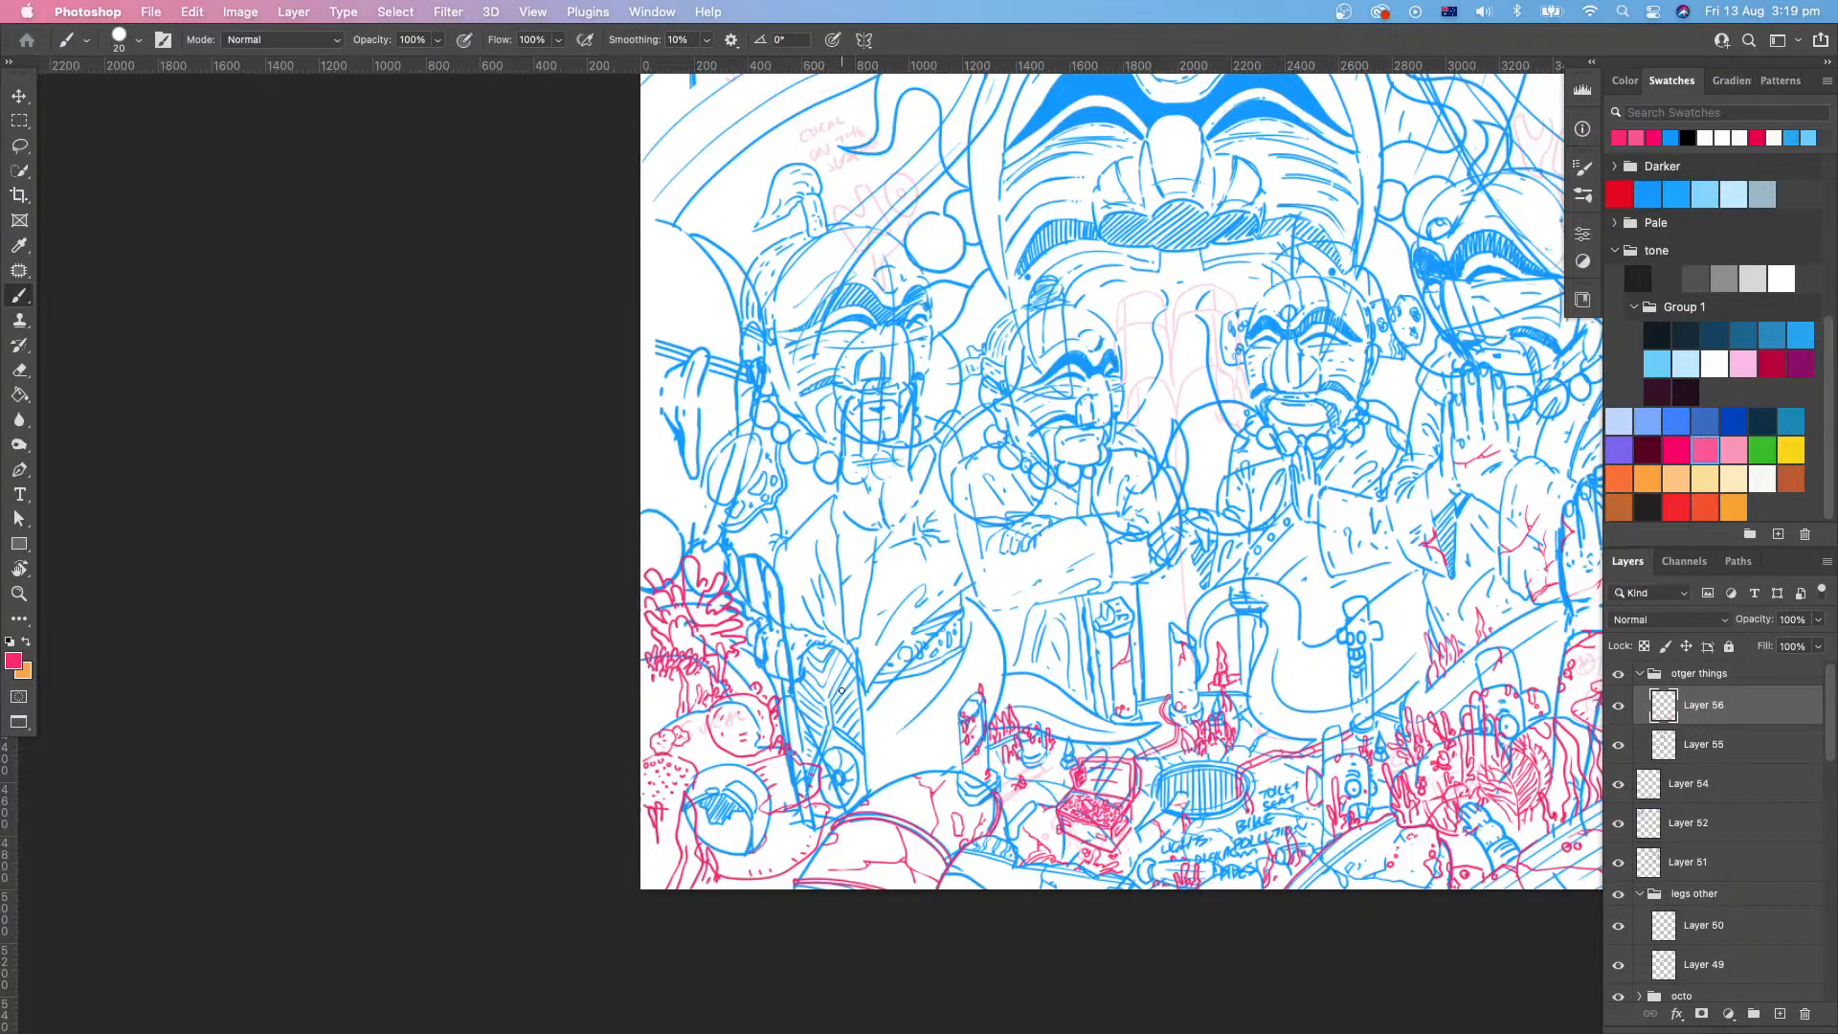
pyautogui.moveTo(773, 675)
pyautogui.mouseDown()
pyautogui.moveTo(835, 776)
pyautogui.moveTo(991, 766)
pyautogui.moveTo(1098, 809)
pyautogui.mouseUp()
pyautogui.moveTo(1206, 846); pyautogui.dragTo(1081, 730)
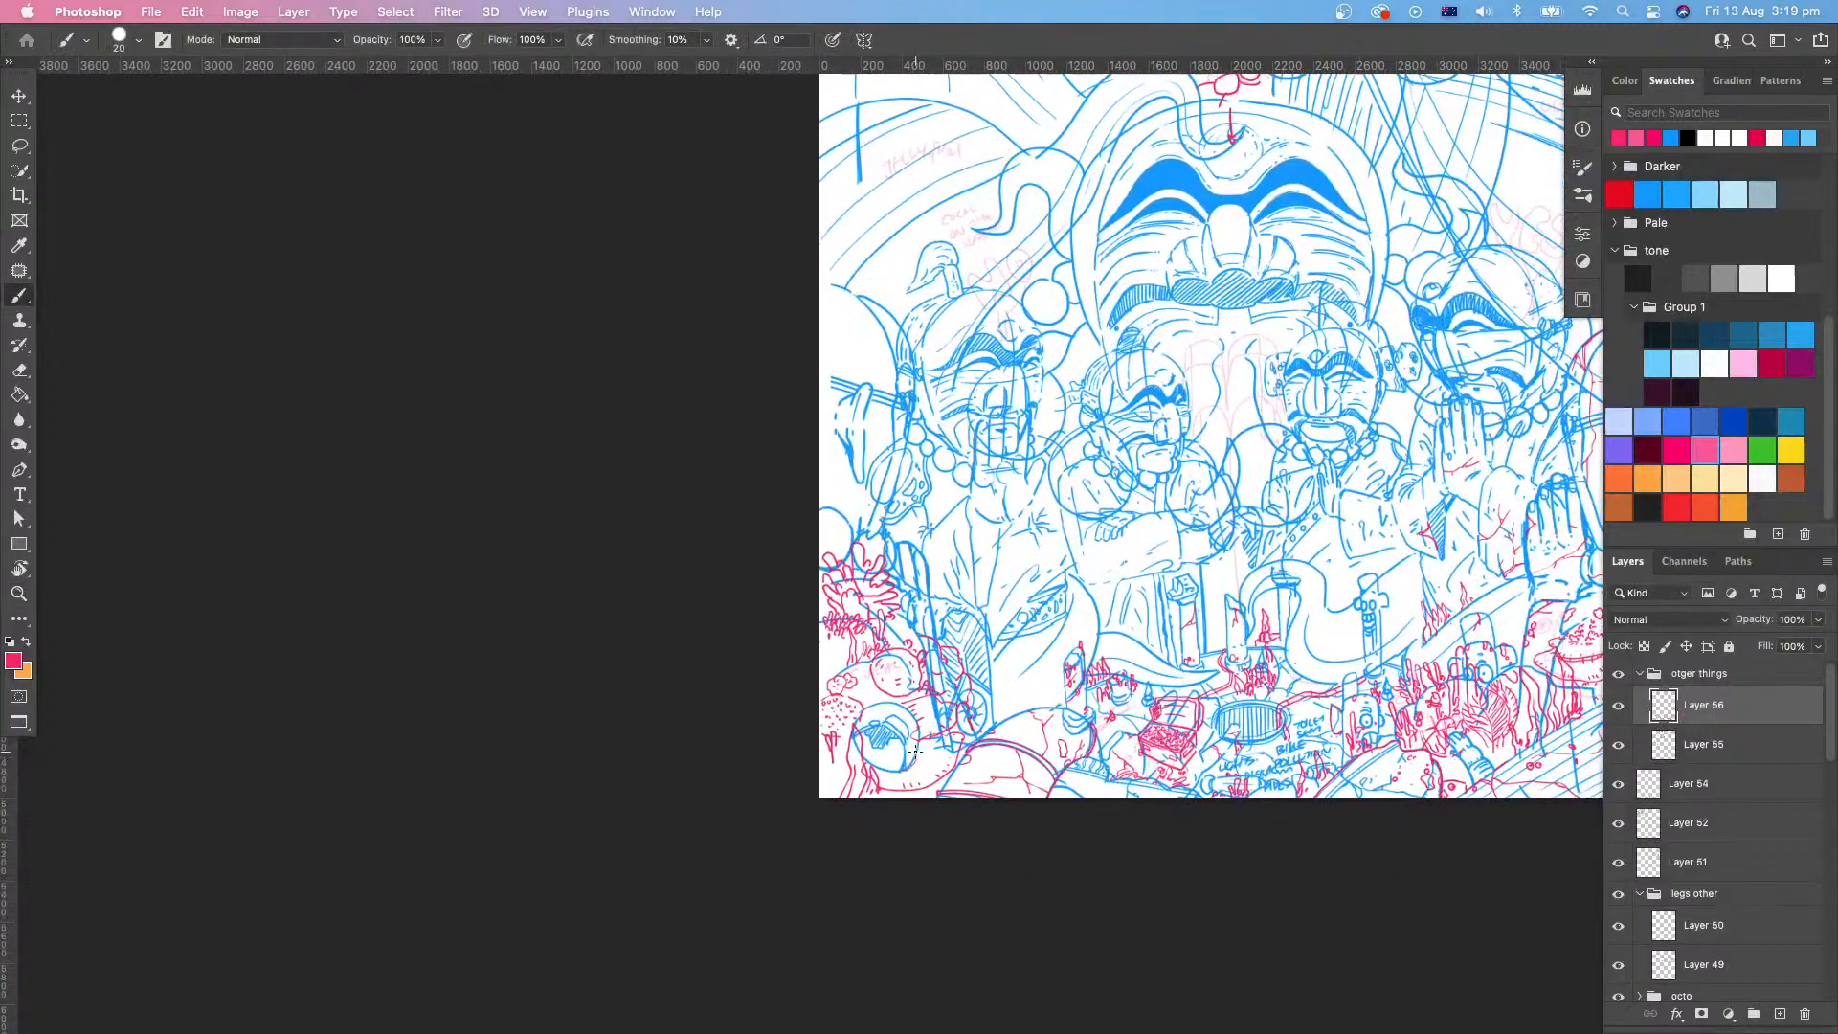
pyautogui.moveTo(933, 753); pyautogui.dragTo(986, 735)
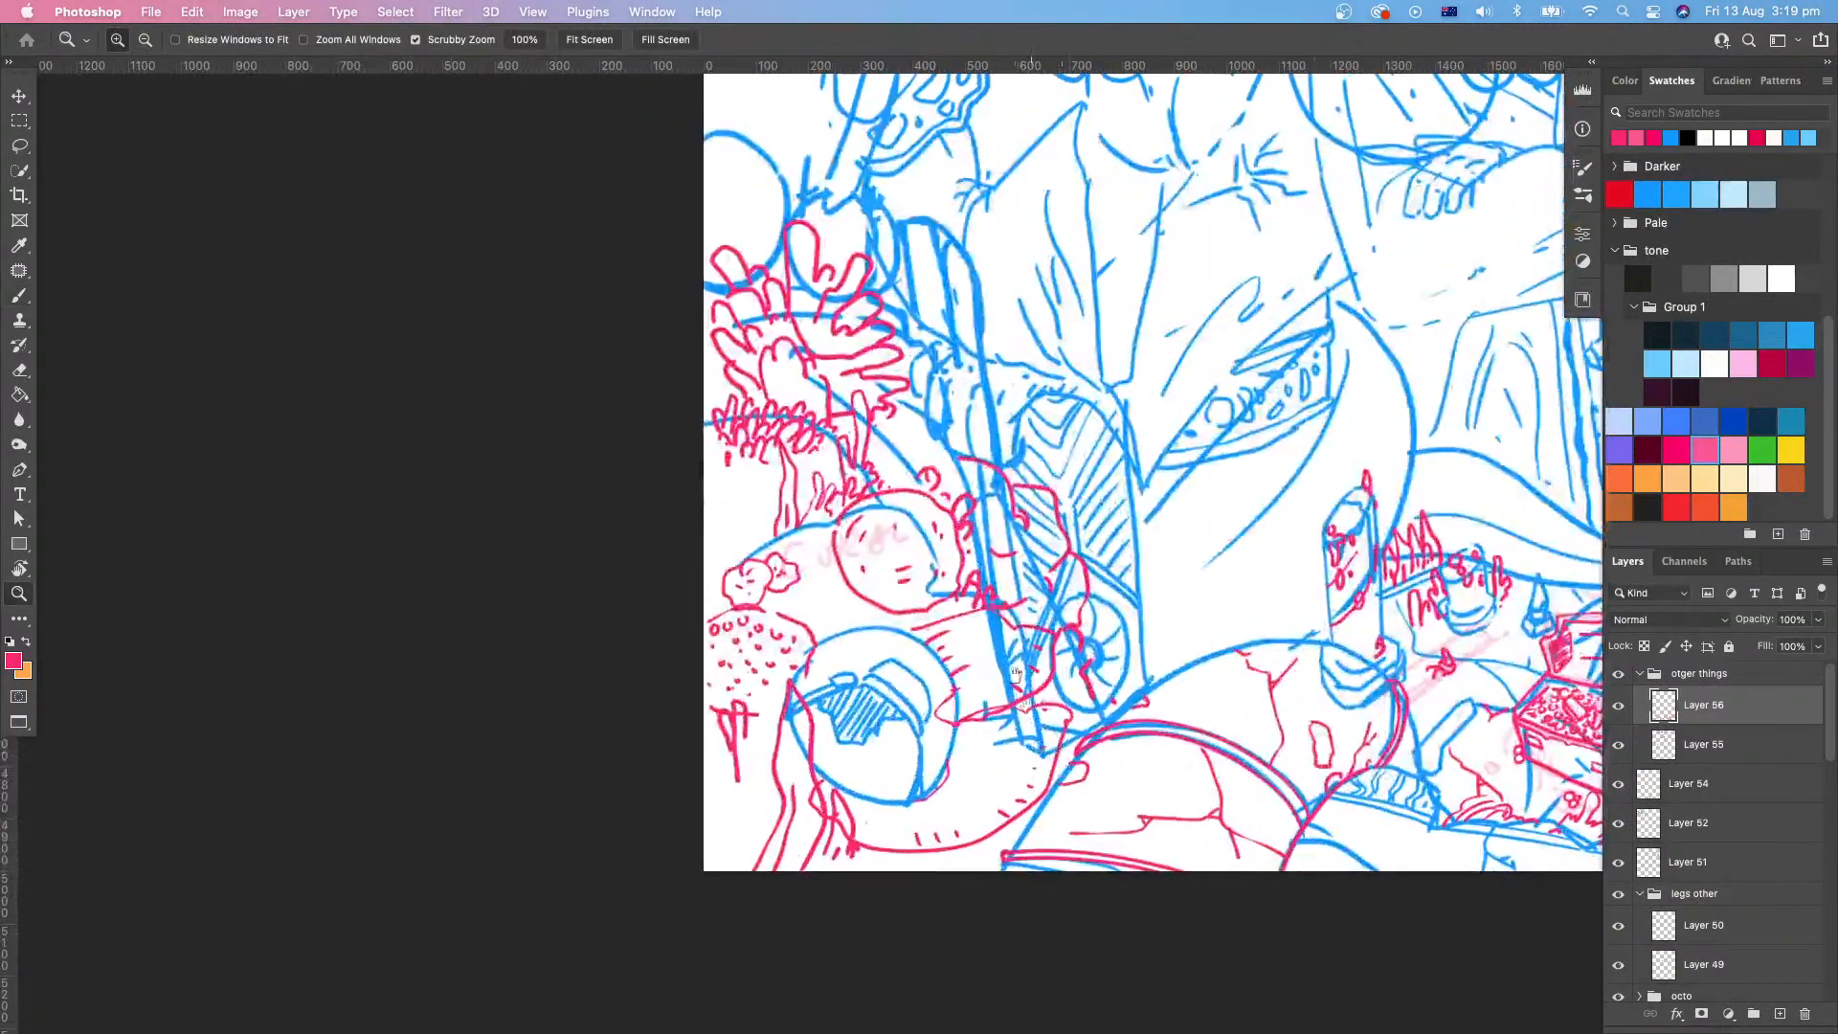
pyautogui.press('b')
pyautogui.moveTo(844, 657)
pyautogui.mouseDown()
pyautogui.moveTo(852, 584)
pyautogui.moveTo(858, 636)
pyautogui.moveTo(873, 631)
pyautogui.moveTo(851, 662)
pyautogui.moveTo(882, 647)
pyautogui.moveTo(872, 607)
pyautogui.moveTo(885, 638)
pyautogui.mouseUp()
pyautogui.moveTo(879, 613)
pyautogui.mouseDown()
pyautogui.moveTo(889, 634)
pyautogui.moveTo(831, 653)
pyautogui.moveTo(814, 636)
pyautogui.moveTo(835, 662)
pyautogui.mouseUp()
pyautogui.moveTo(1030, 719)
pyautogui.mouseDown()
pyautogui.moveTo(946, 864)
pyautogui.moveTo(859, 737)
pyautogui.mouseUp()
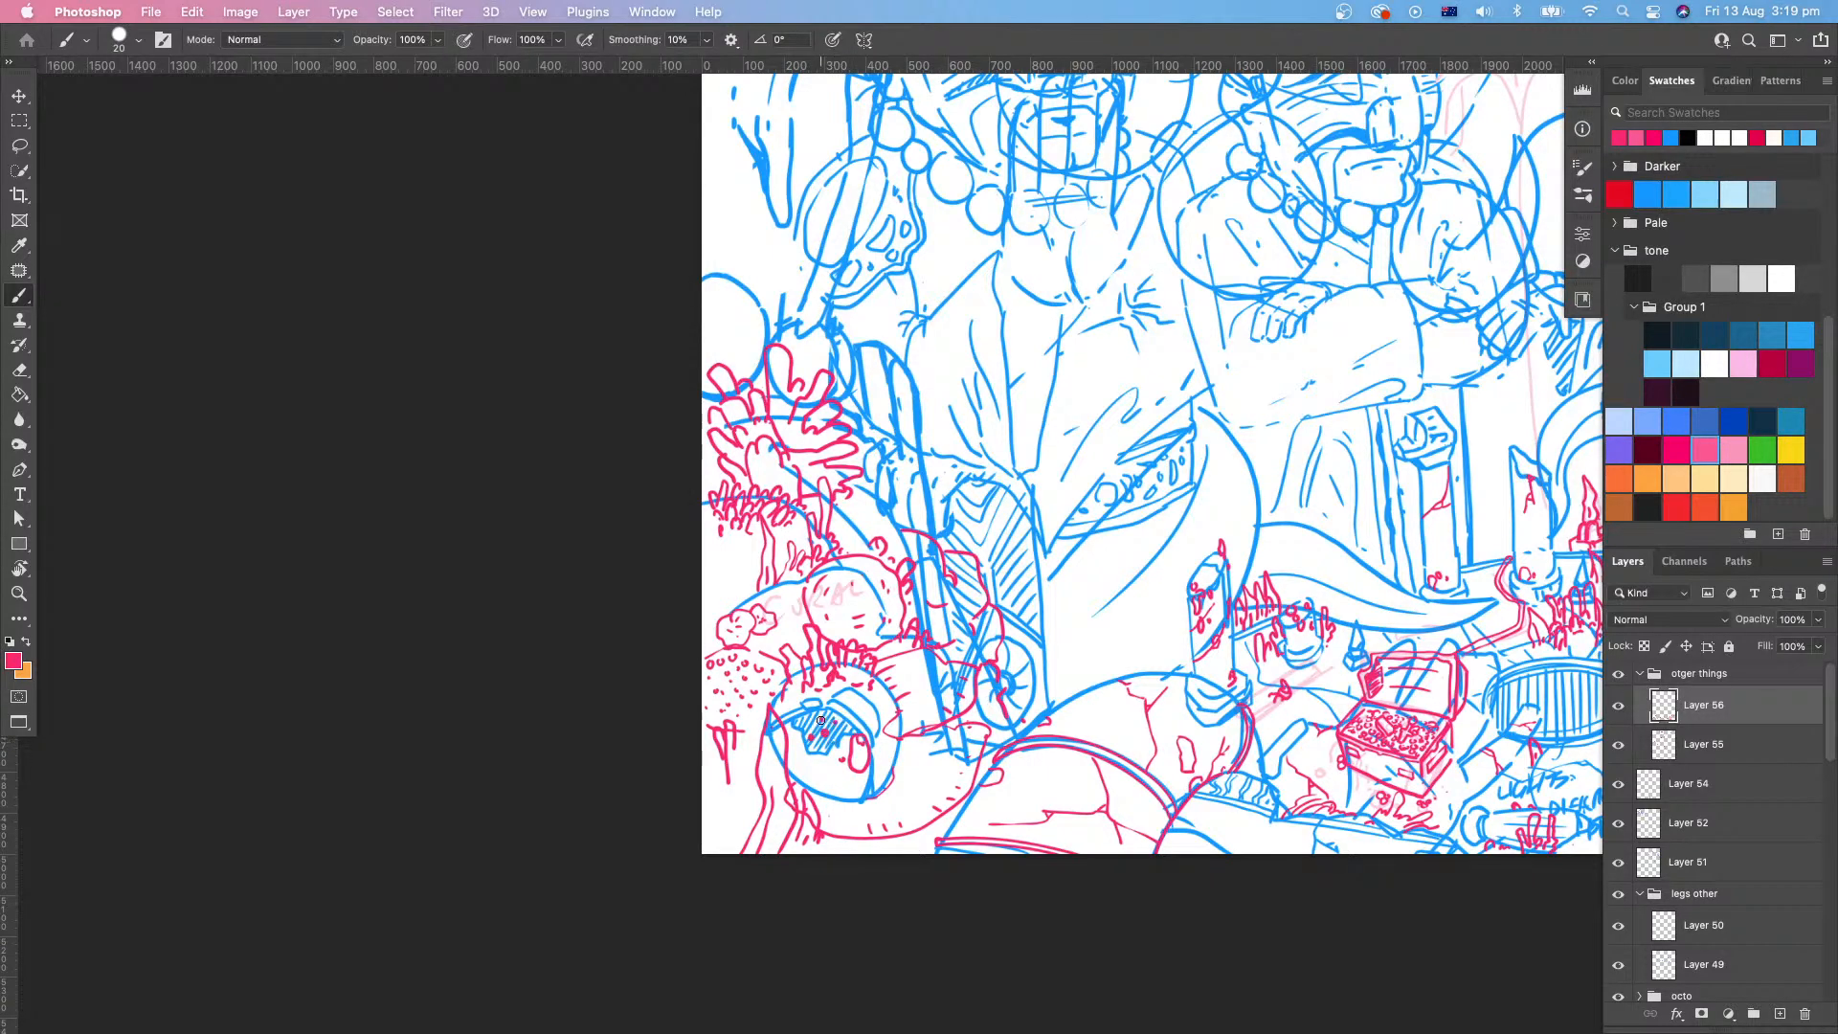
# Step: Add a small pink cup-shaped growth beside the domed coral's stem and a hatched clump at the round blue object's lower-right edge
pyautogui.scroll(-3, 806, 722)
pyautogui.hscroll(-4, 806, 722)
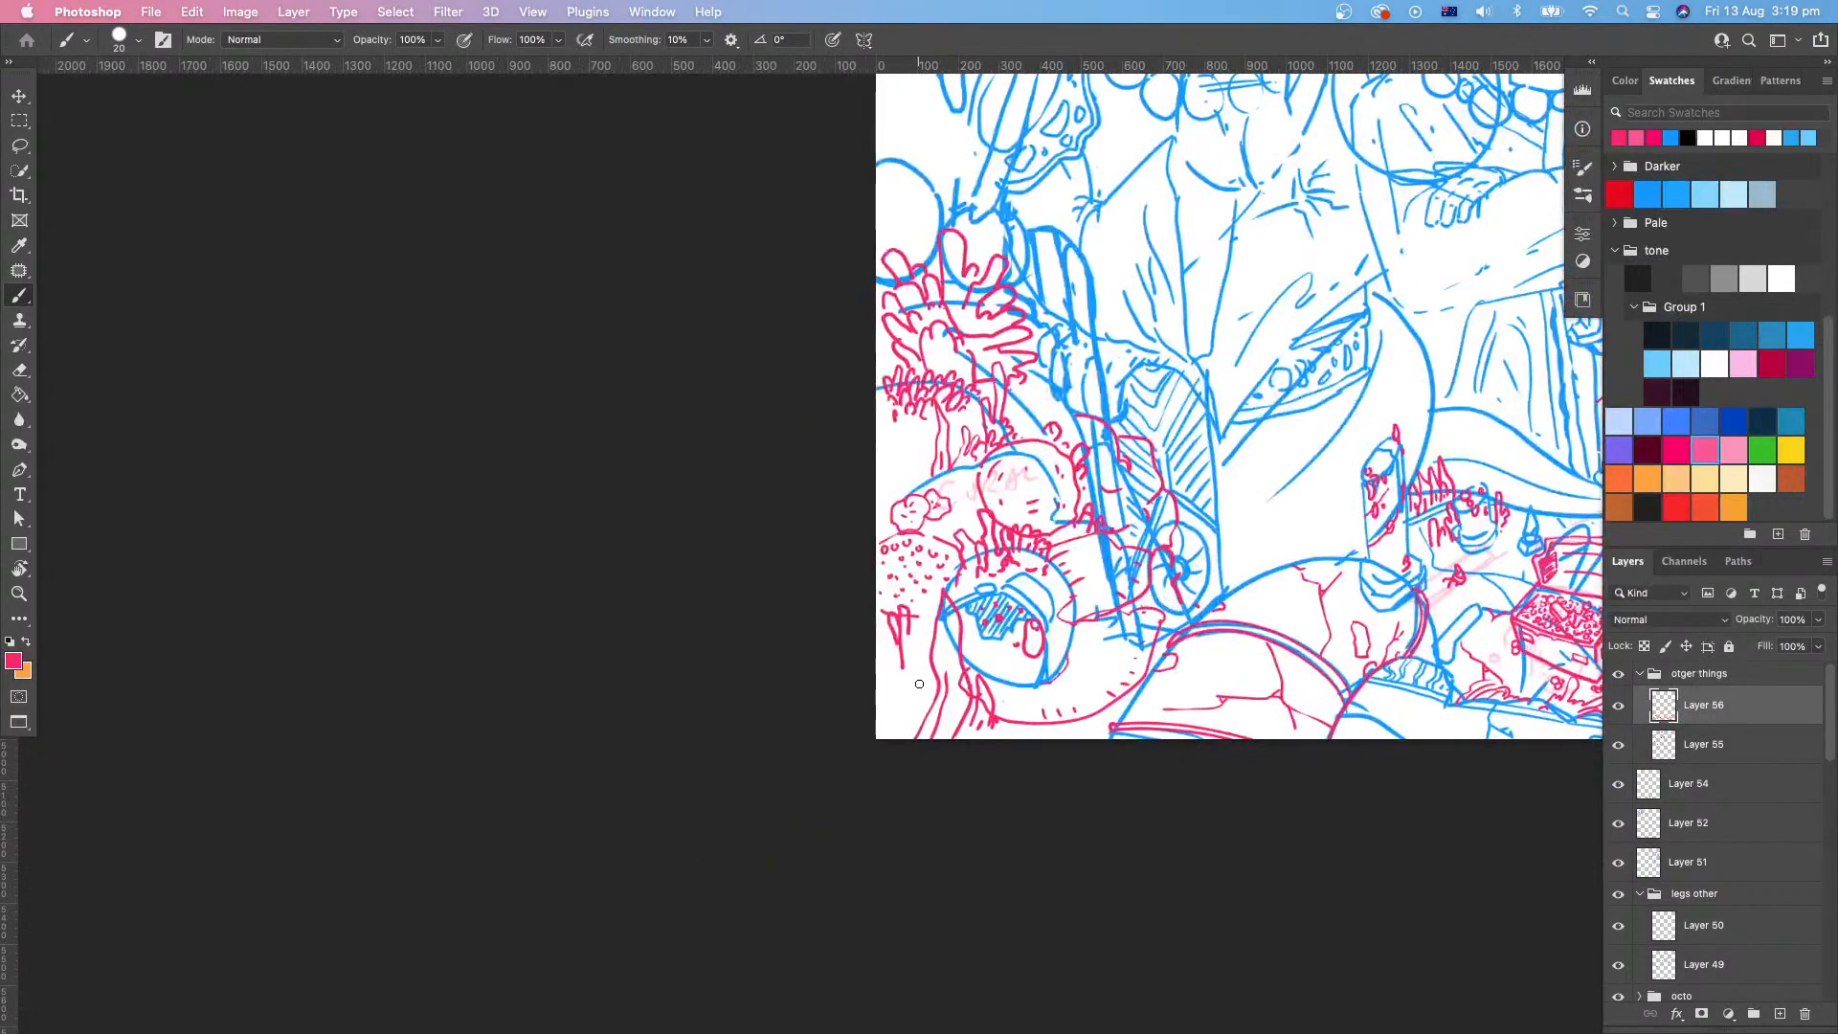
pyautogui.moveTo(928, 651)
pyautogui.mouseDown()
pyautogui.moveTo(893, 685)
pyautogui.moveTo(933, 702)
pyautogui.moveTo(892, 680)
pyautogui.moveTo(919, 691)
pyautogui.mouseUp()
pyautogui.press('super+z')
pyautogui.moveTo(1077, 650)
pyautogui.mouseDown()
pyautogui.moveTo(1133, 603)
pyautogui.moveTo(1090, 623)
pyautogui.moveTo(1095, 672)
pyautogui.moveTo(1055, 679)
pyautogui.mouseUp()
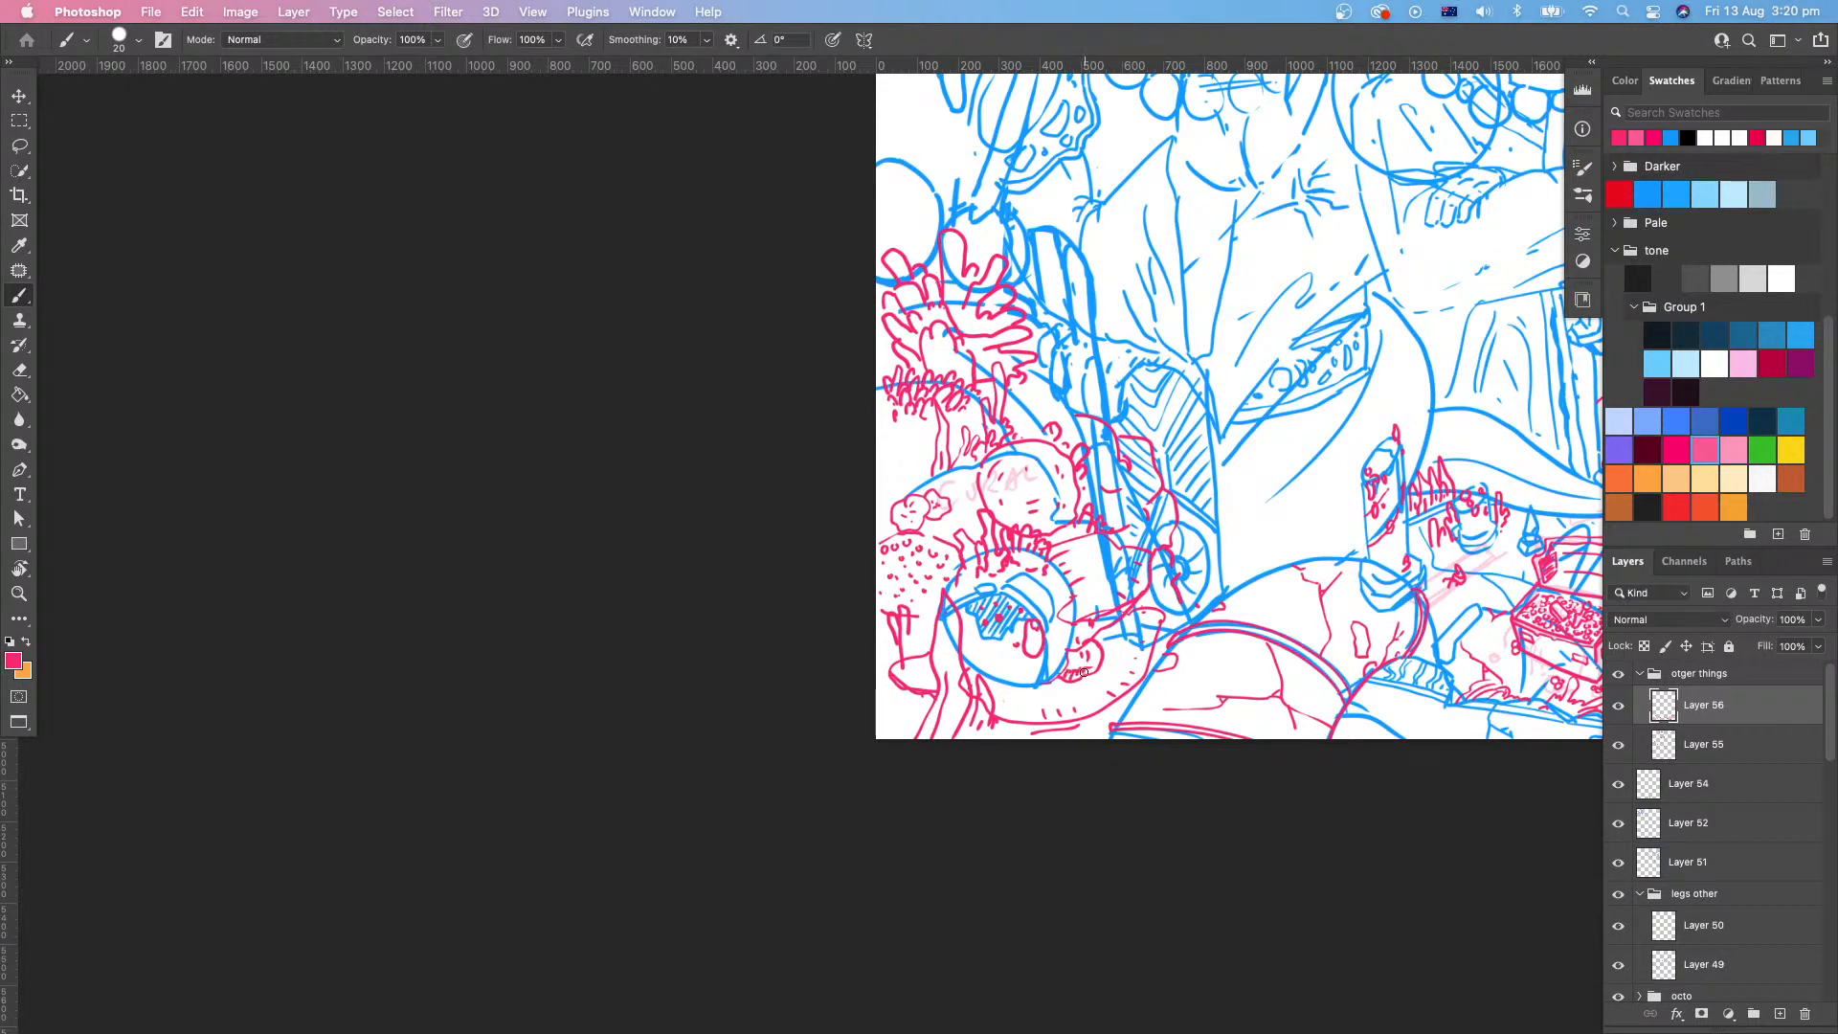
# Step: Draw a dense pink coral bush along the upper-left edge of the cracked rock, between the wheel and the broken pillar
pyautogui.moveTo(1334, 514); pyautogui.dragTo(972, 695)
pyautogui.press('z')
pyautogui.moveTo(1129, 655); pyautogui.dragTo(1142, 578)
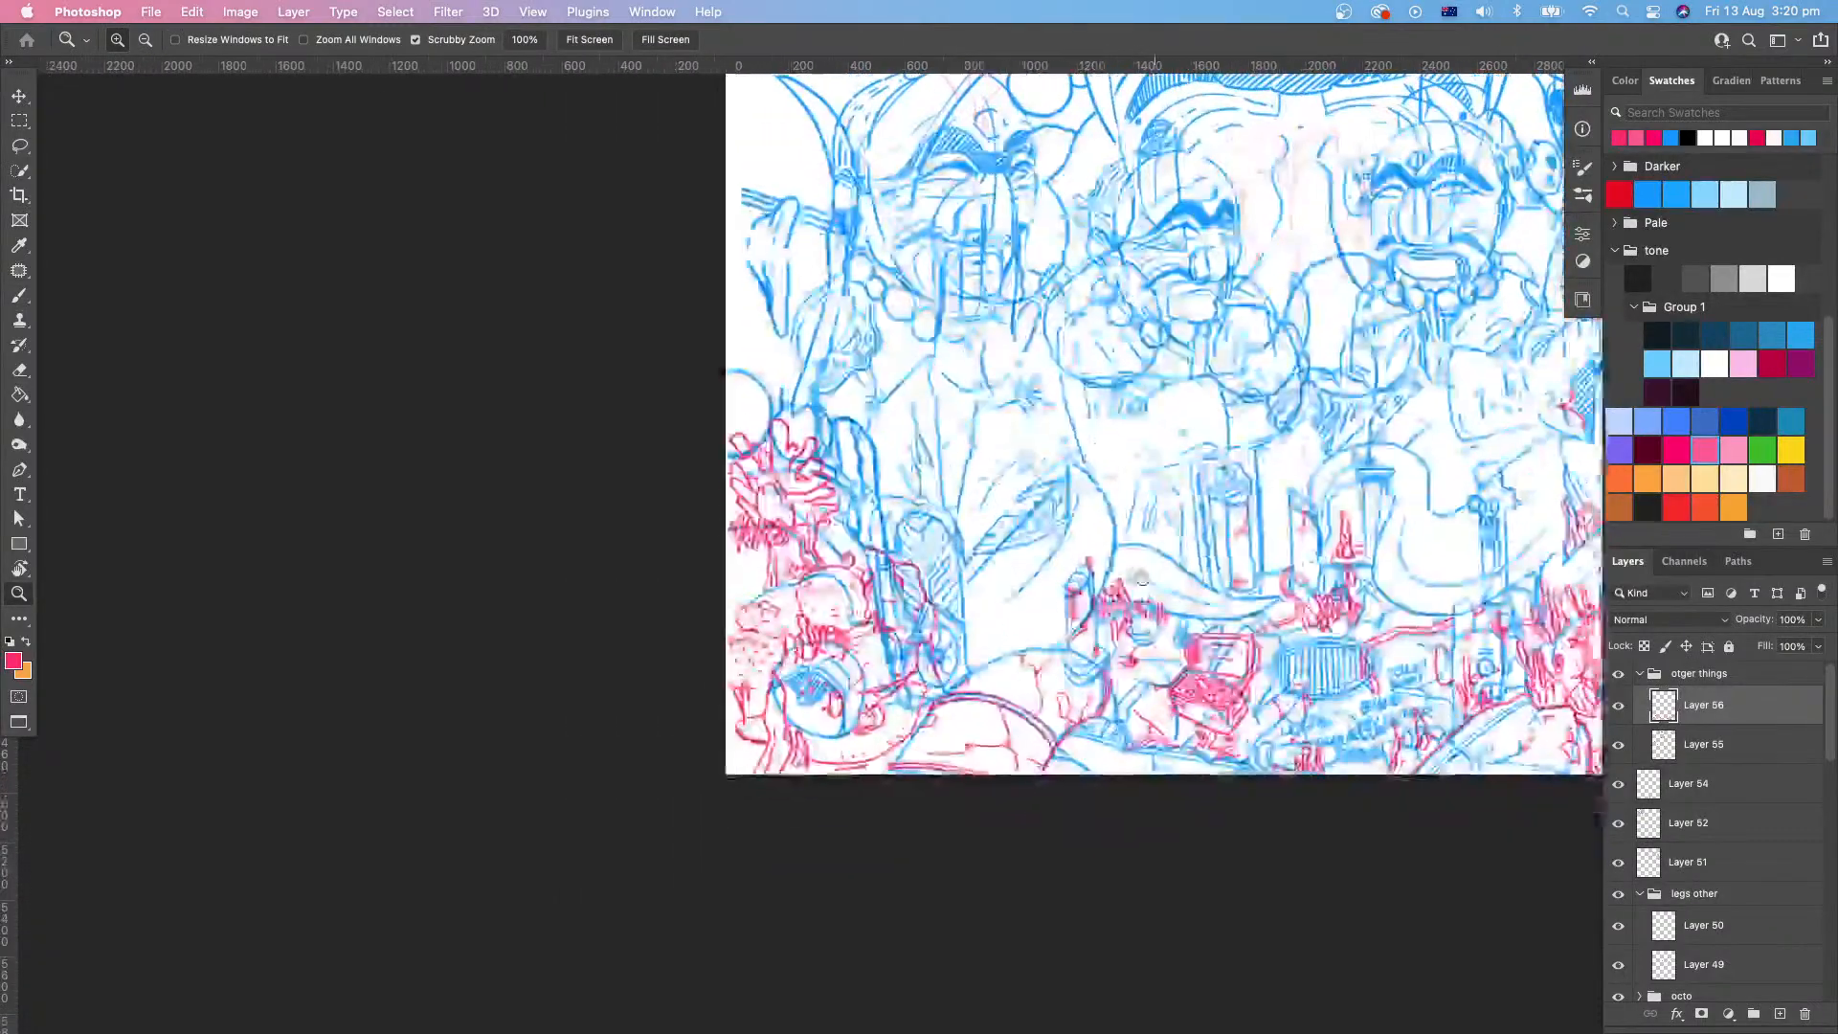
pyautogui.press('b')
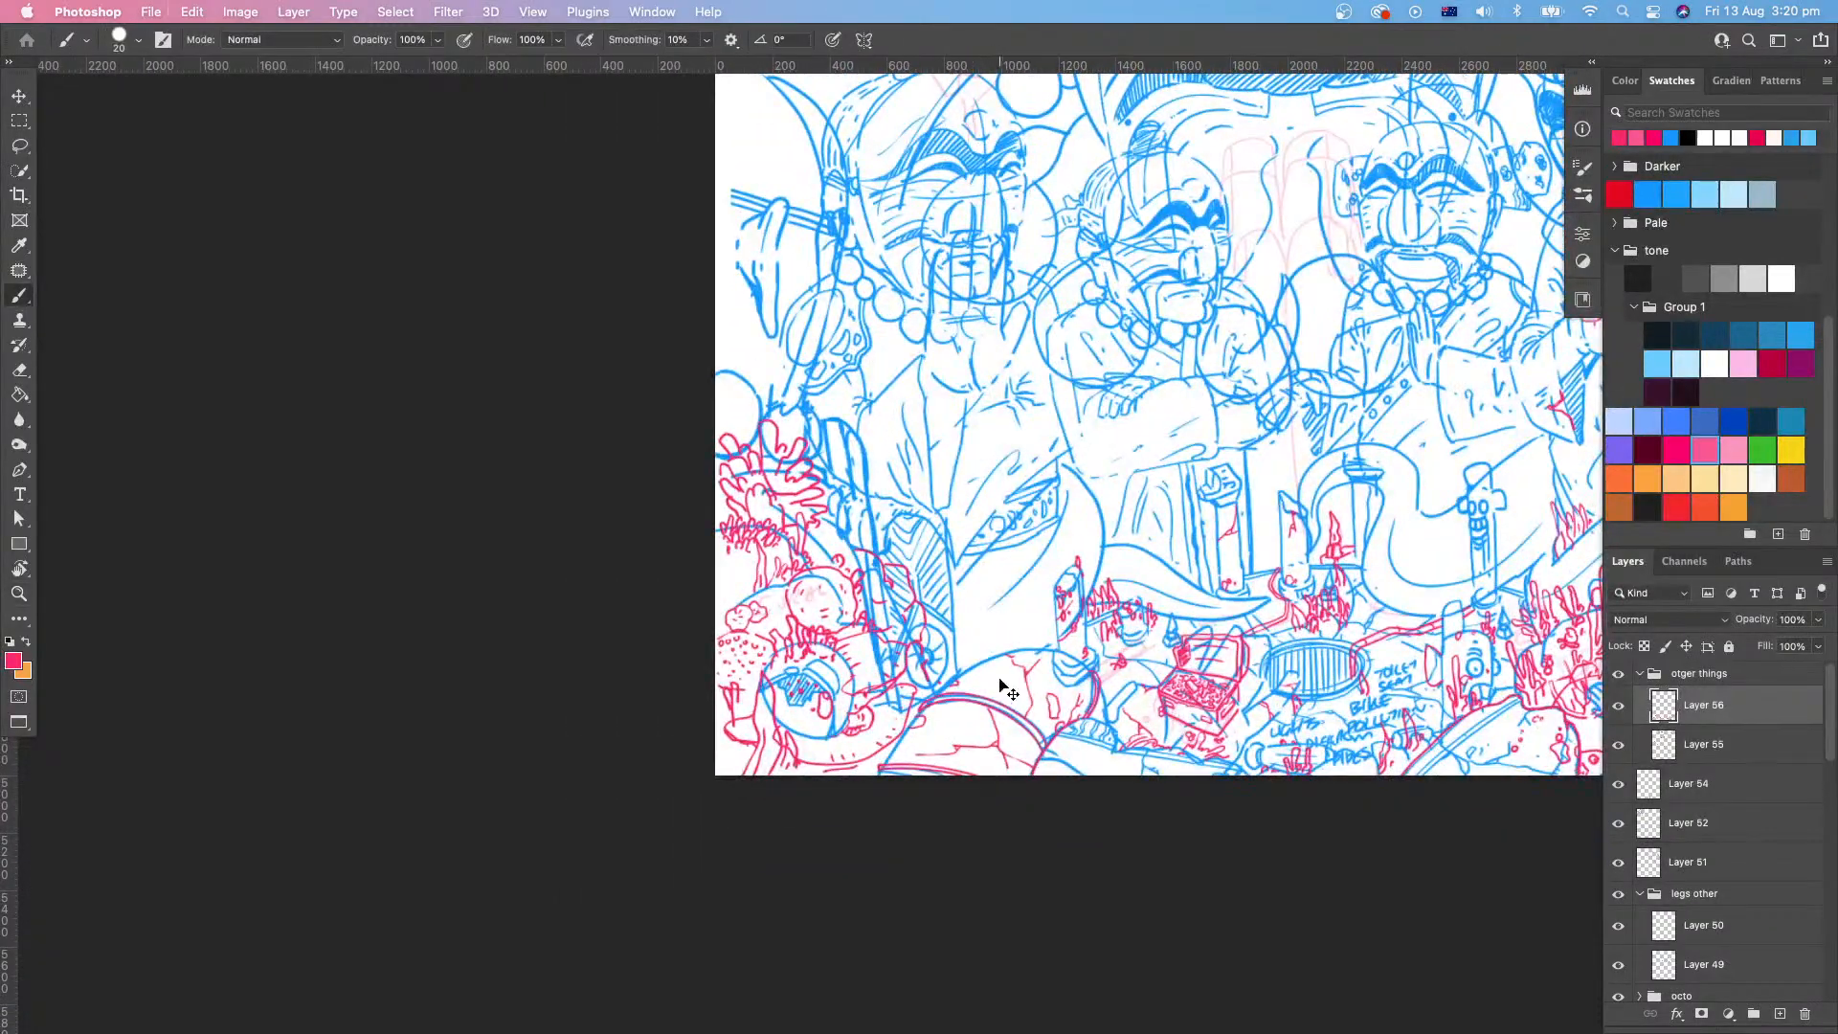
pyautogui.press('super+space')
pyautogui.moveTo(997, 676)
pyautogui.mouseDown()
pyautogui.moveTo(1064, 660)
pyautogui.moveTo(998, 633)
pyautogui.mouseUp()
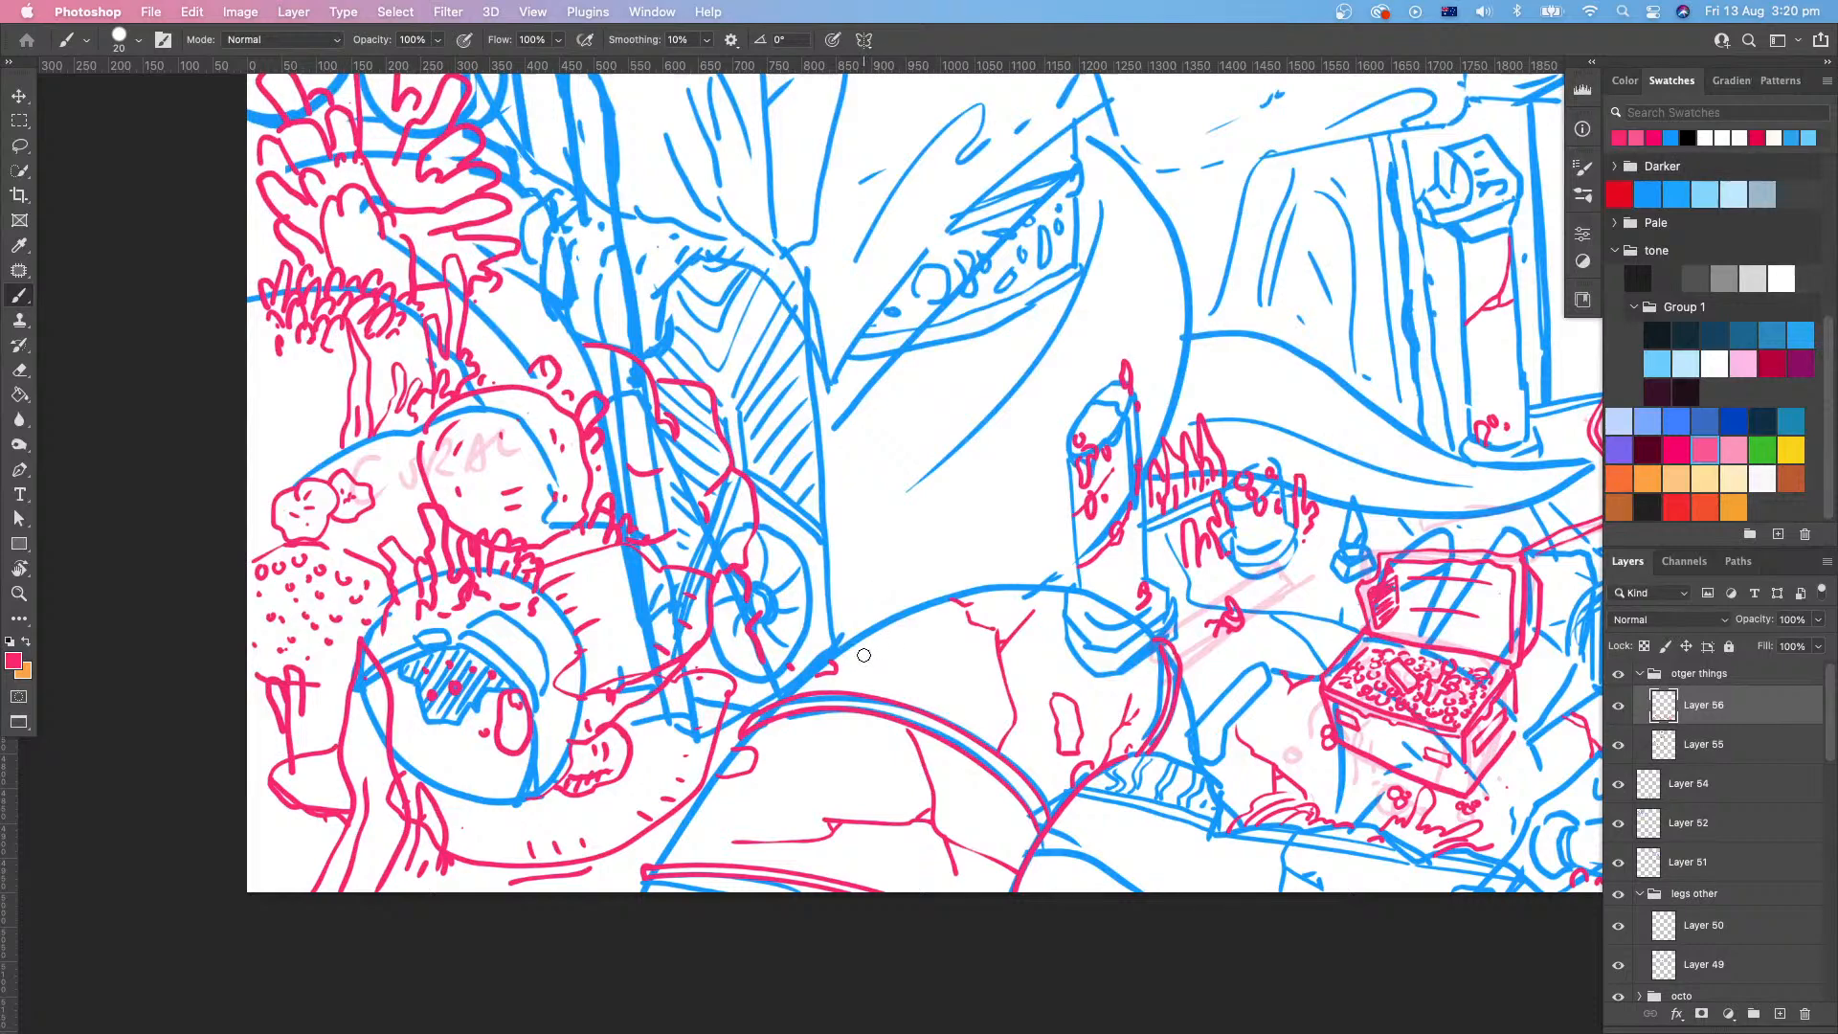
pyautogui.moveTo(864, 655)
pyautogui.mouseDown()
pyautogui.moveTo(854, 604)
pyautogui.moveTo(881, 608)
pyautogui.moveTo(882, 631)
pyautogui.moveTo(891, 607)
pyautogui.moveTo(909, 620)
pyautogui.moveTo(887, 643)
pyautogui.moveTo(911, 619)
pyautogui.moveTo(900, 643)
pyautogui.moveTo(904, 619)
pyautogui.moveTo(965, 597)
pyautogui.moveTo(923, 635)
pyautogui.moveTo(949, 627)
pyautogui.moveTo(919, 632)
pyautogui.moveTo(884, 583)
pyautogui.moveTo(928, 592)
pyautogui.moveTo(925, 611)
pyautogui.moveTo(989, 600)
pyautogui.mouseUp()
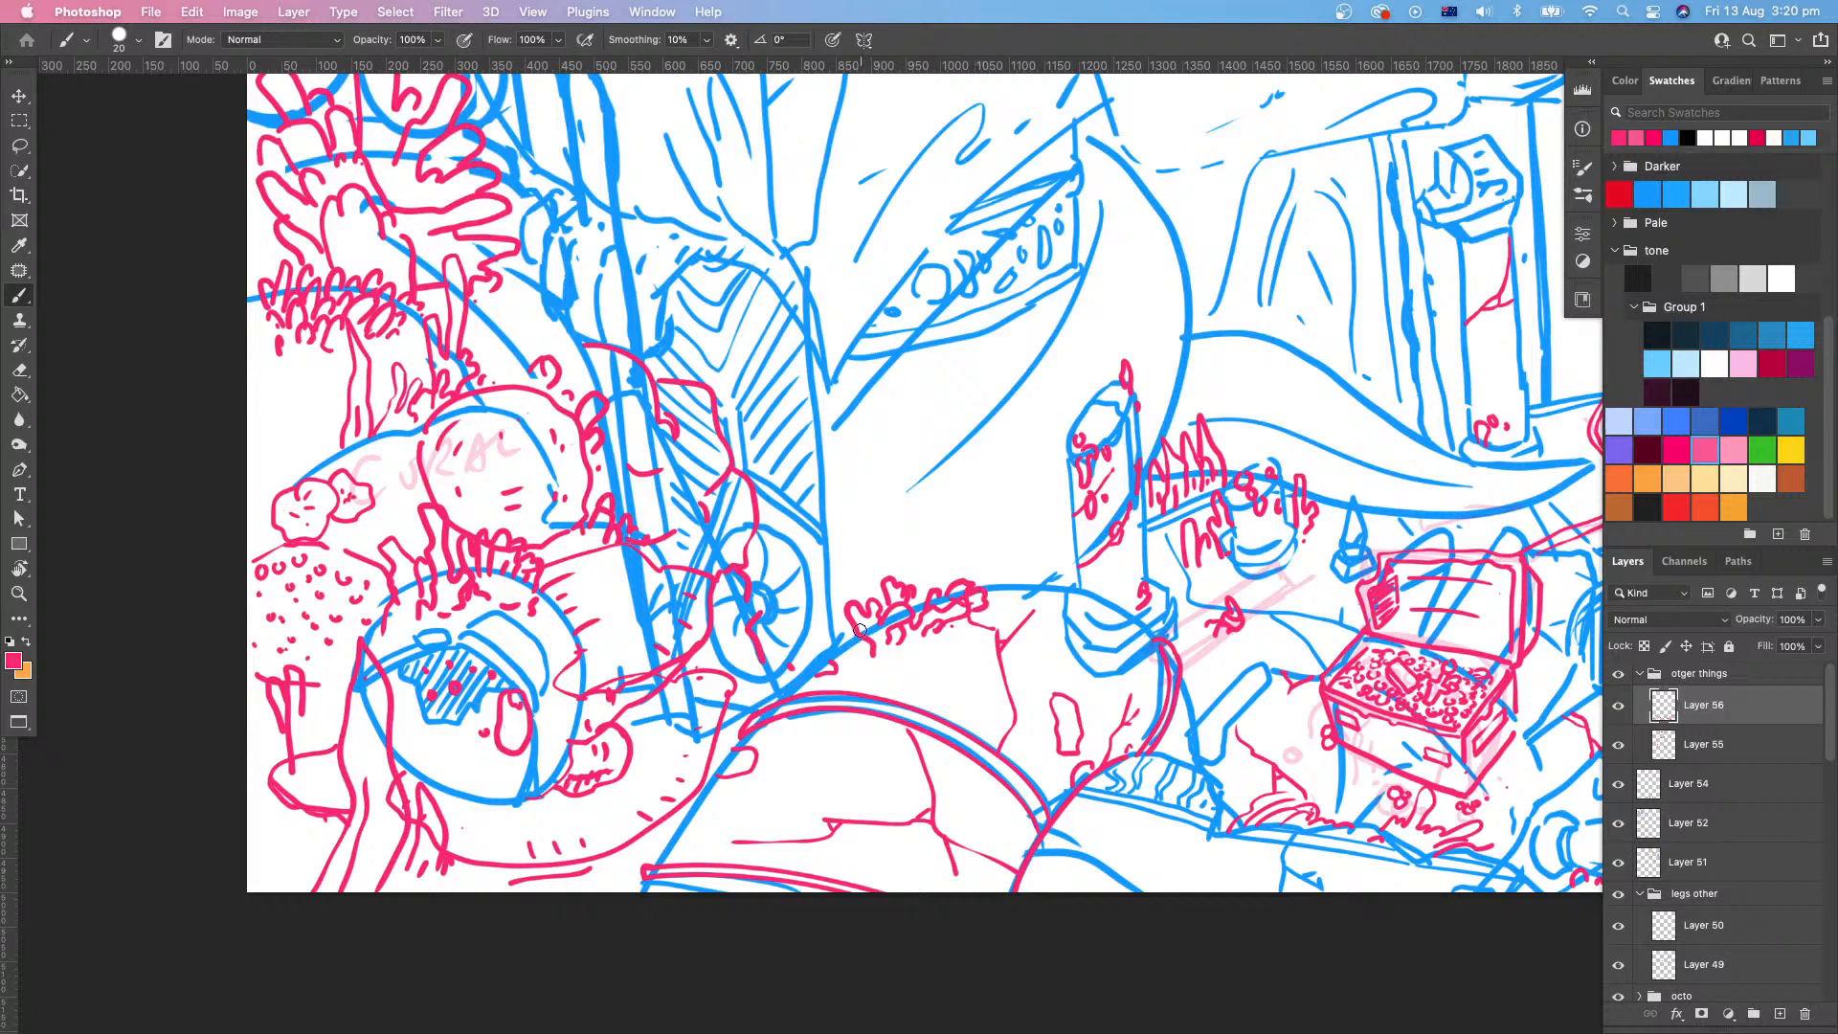
pyautogui.moveTo(843, 631)
pyautogui.mouseDown()
pyautogui.moveTo(794, 669)
pyautogui.moveTo(928, 646)
pyautogui.moveTo(913, 661)
pyautogui.moveTo(935, 623)
pyautogui.moveTo(967, 623)
pyautogui.moveTo(927, 662)
pyautogui.moveTo(844, 673)
pyautogui.moveTo(964, 645)
pyautogui.moveTo(999, 582)
pyautogui.moveTo(997, 603)
pyautogui.moveTo(921, 588)
pyautogui.moveTo(952, 572)
pyautogui.moveTo(937, 595)
pyautogui.moveTo(889, 586)
pyautogui.mouseUp()
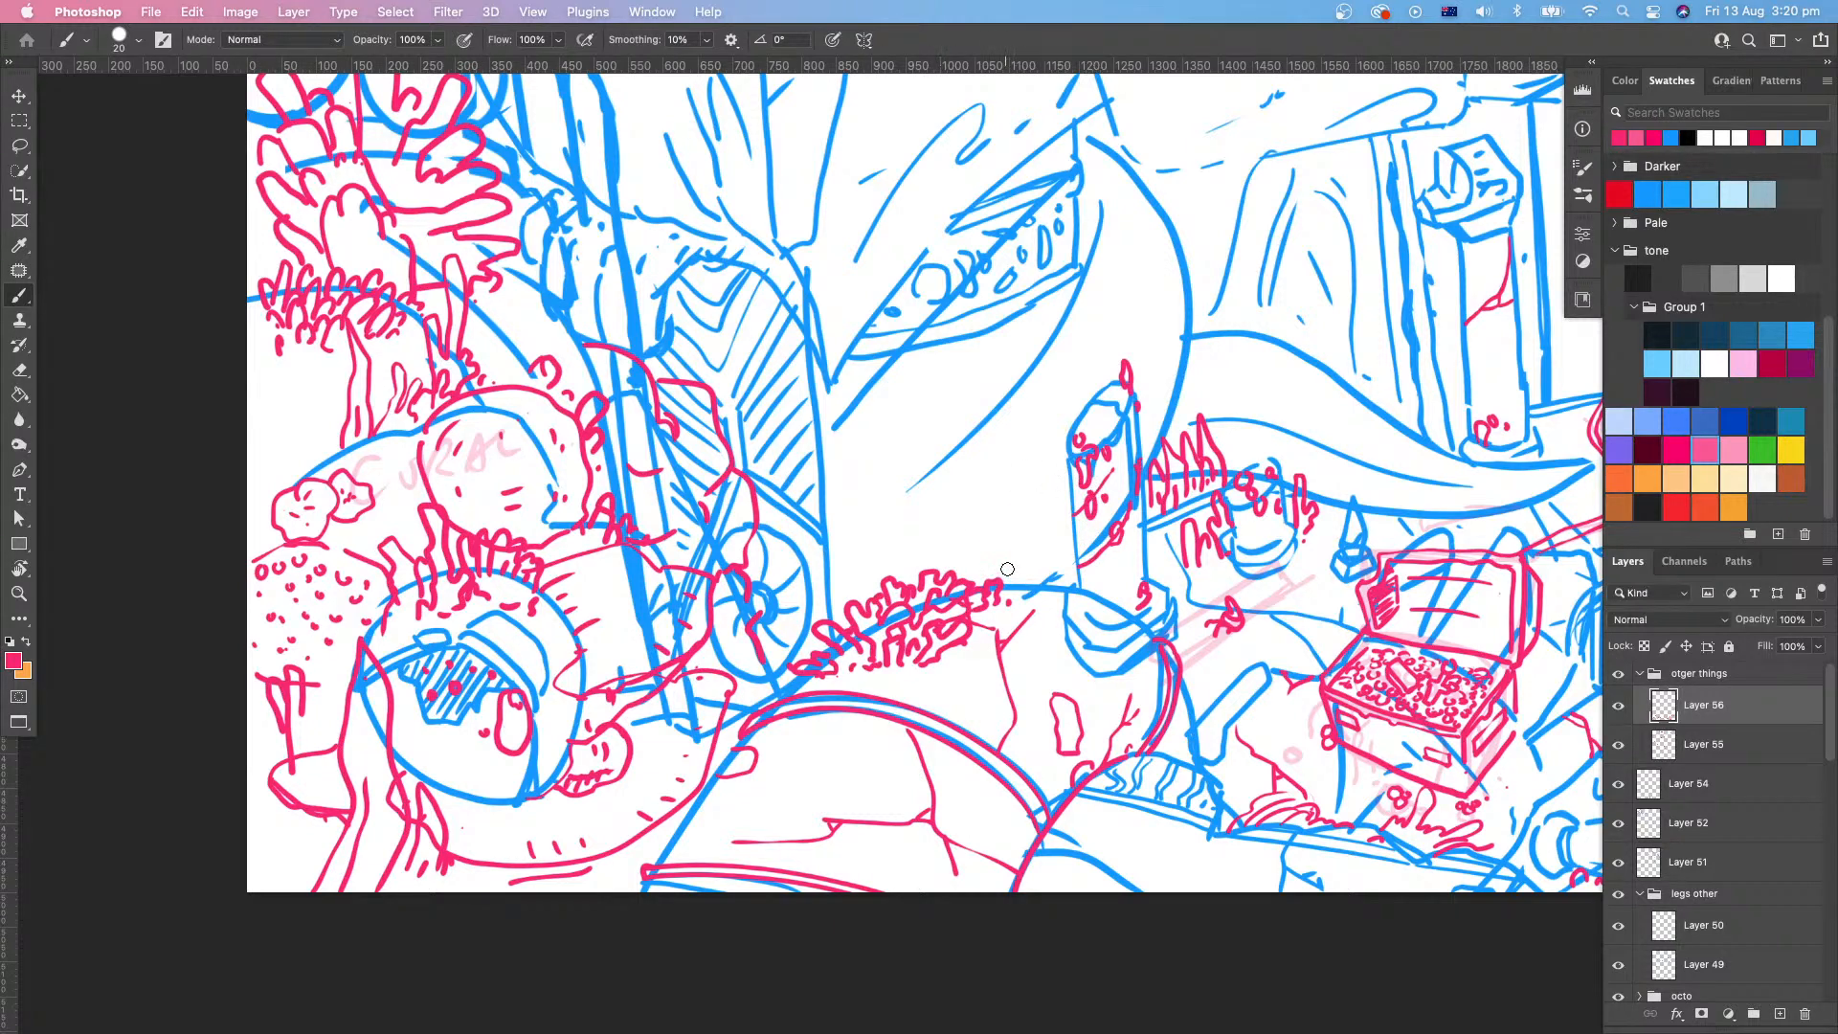
pyautogui.moveTo(1006, 570)
pyautogui.mouseDown()
pyautogui.moveTo(1028, 586)
pyautogui.moveTo(1005, 594)
pyautogui.moveTo(989, 574)
pyautogui.moveTo(1005, 572)
pyautogui.mouseUp()
# Step: Extend the top of the pink coral bush on the cracked rock with taller branches
pyautogui.moveTo(1069, 662); pyautogui.dragTo(948, 723)
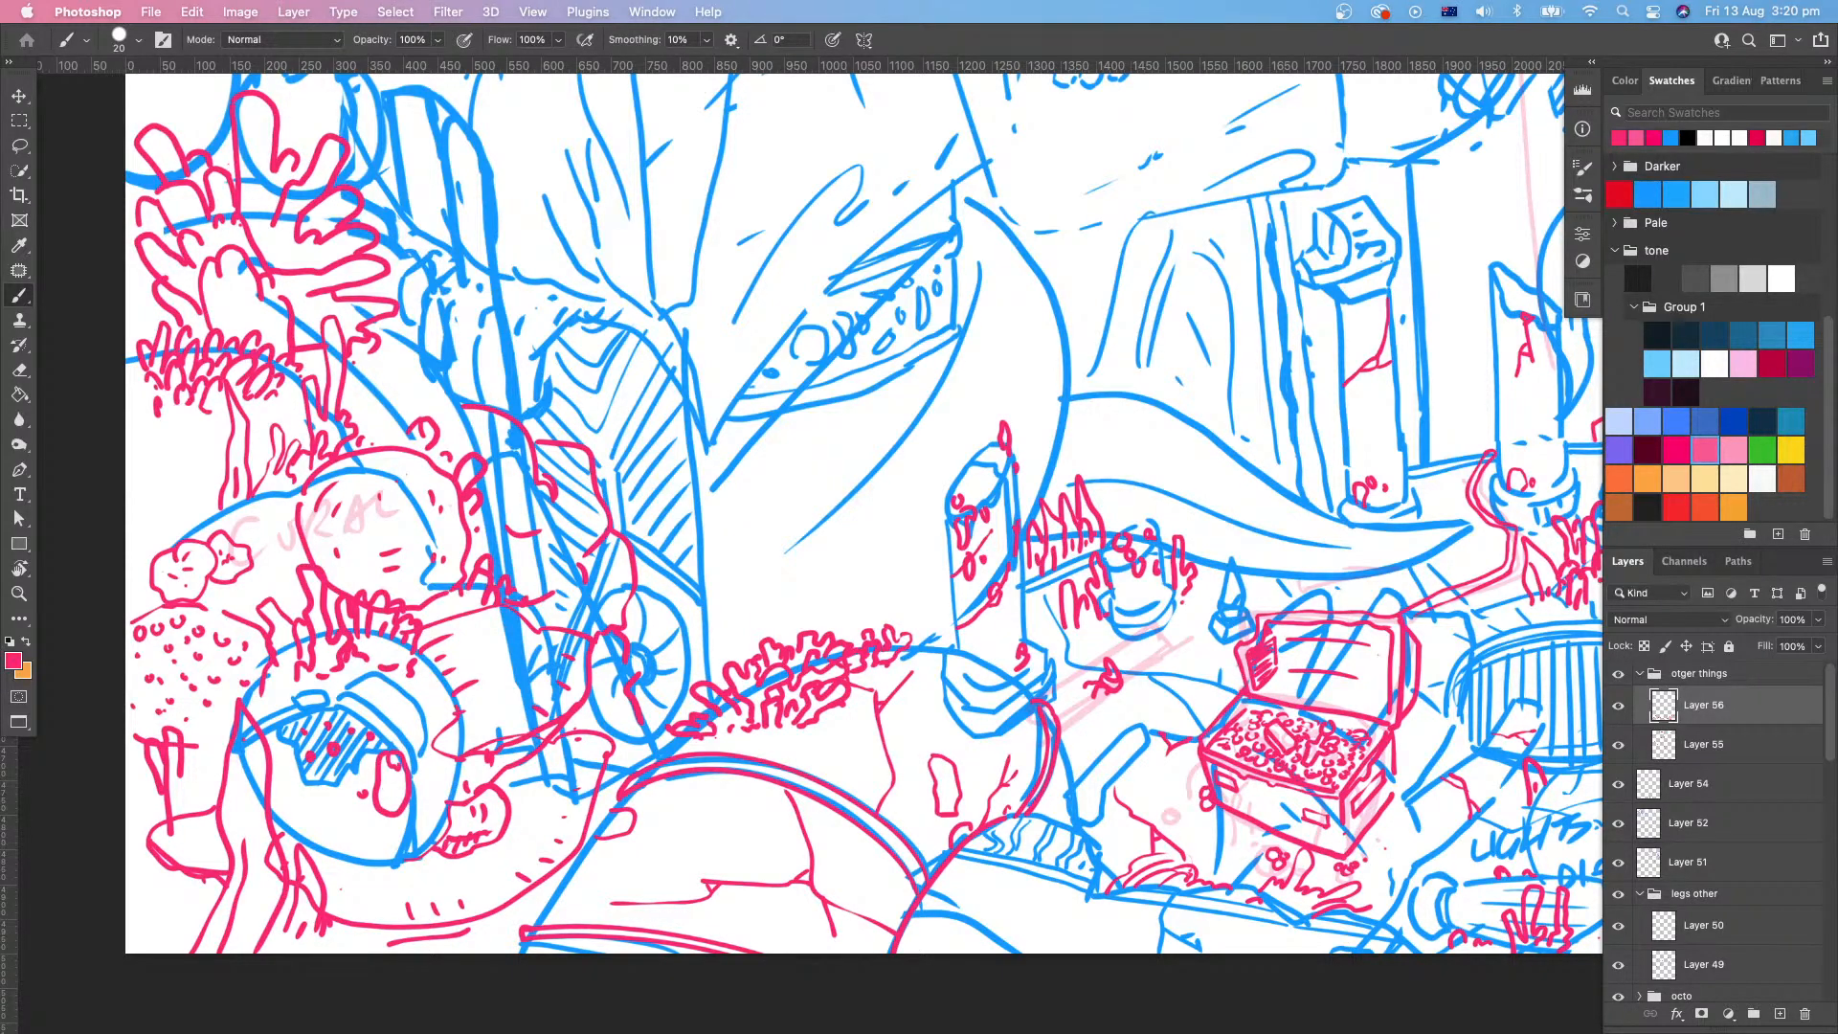
pyautogui.press('Tab')
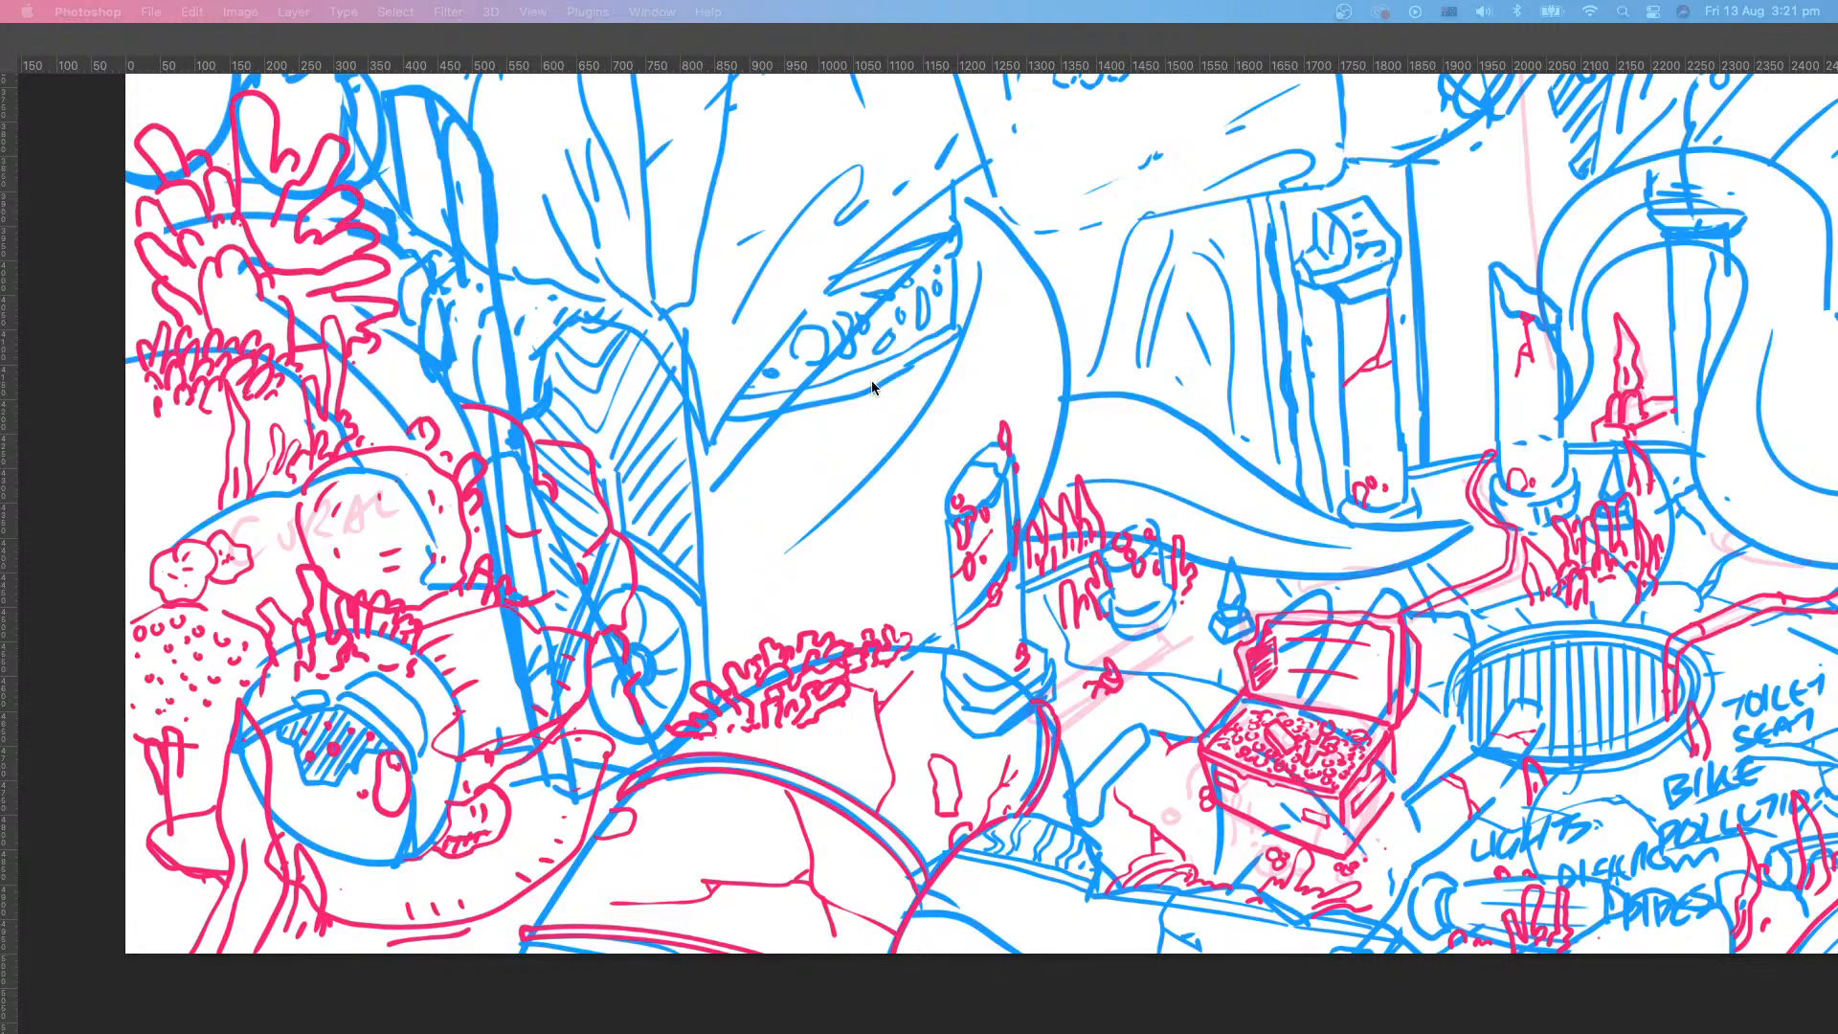
pyautogui.press('Tab')
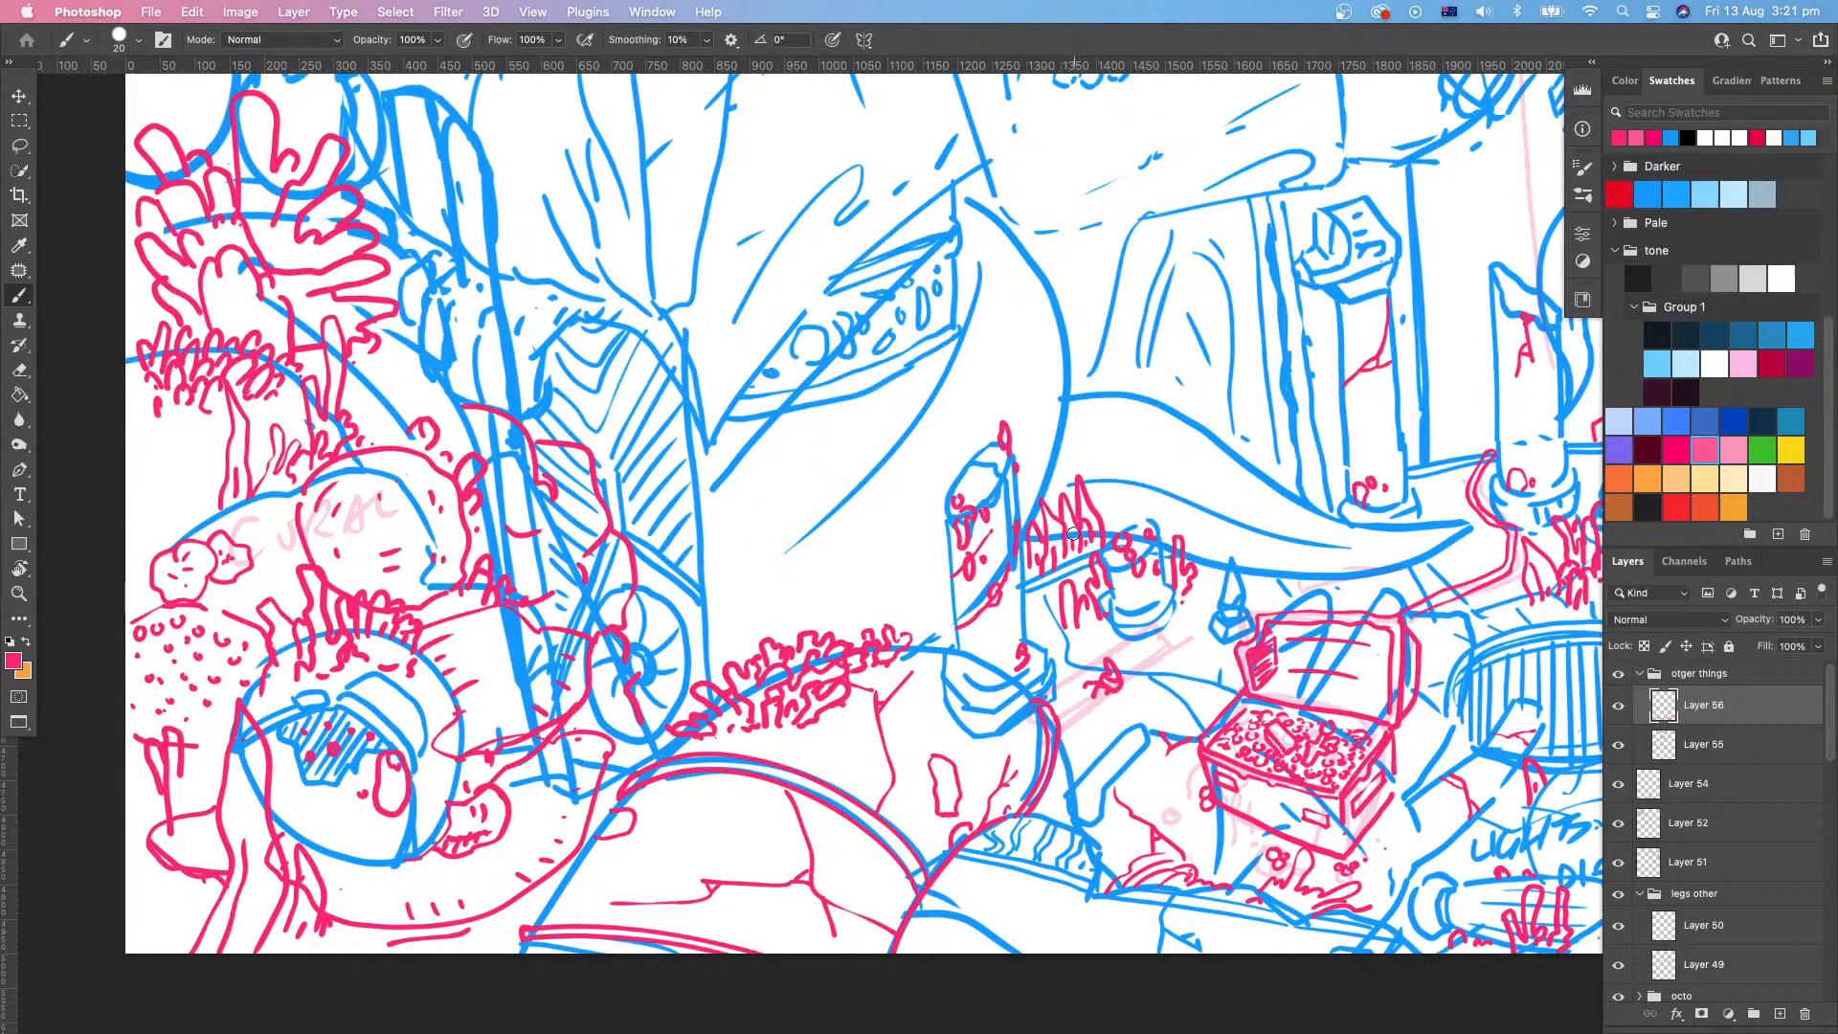
pyautogui.scroll(2, 989, 727)
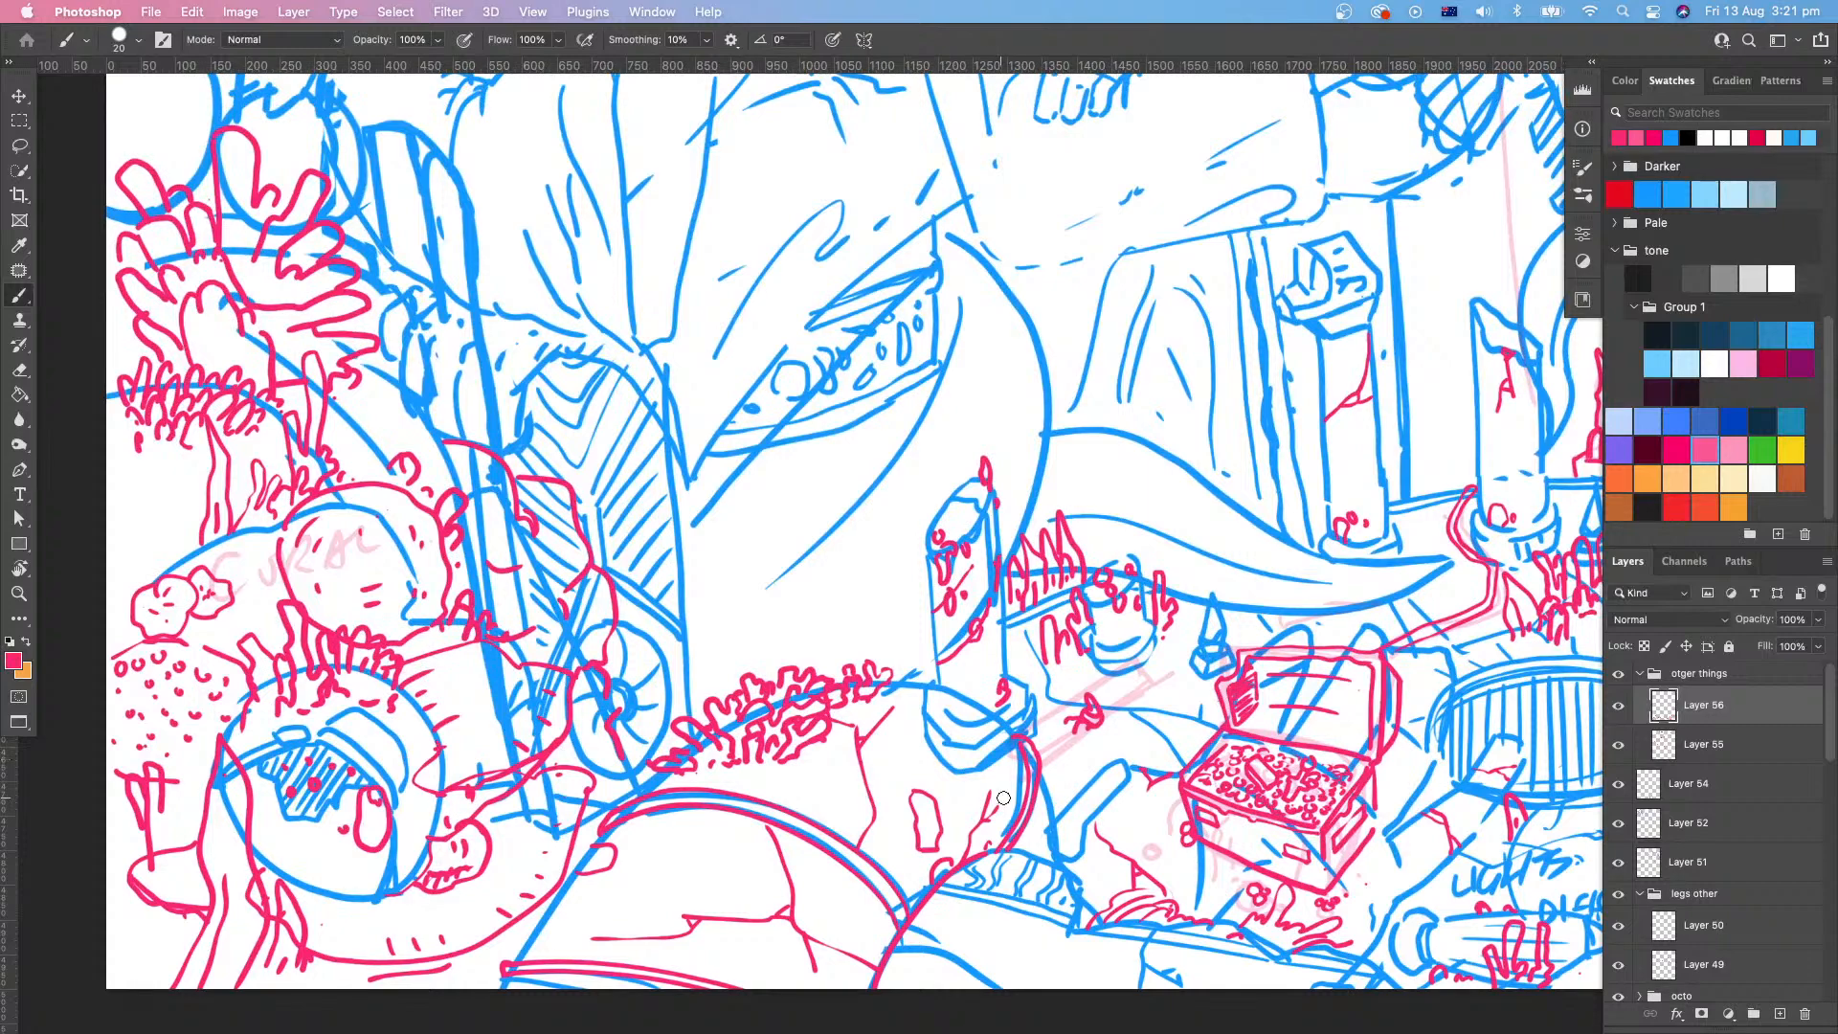
pyautogui.hscroll(2, 962, 795)
pyautogui.moveTo(722, 666); pyautogui.dragTo(748, 682)
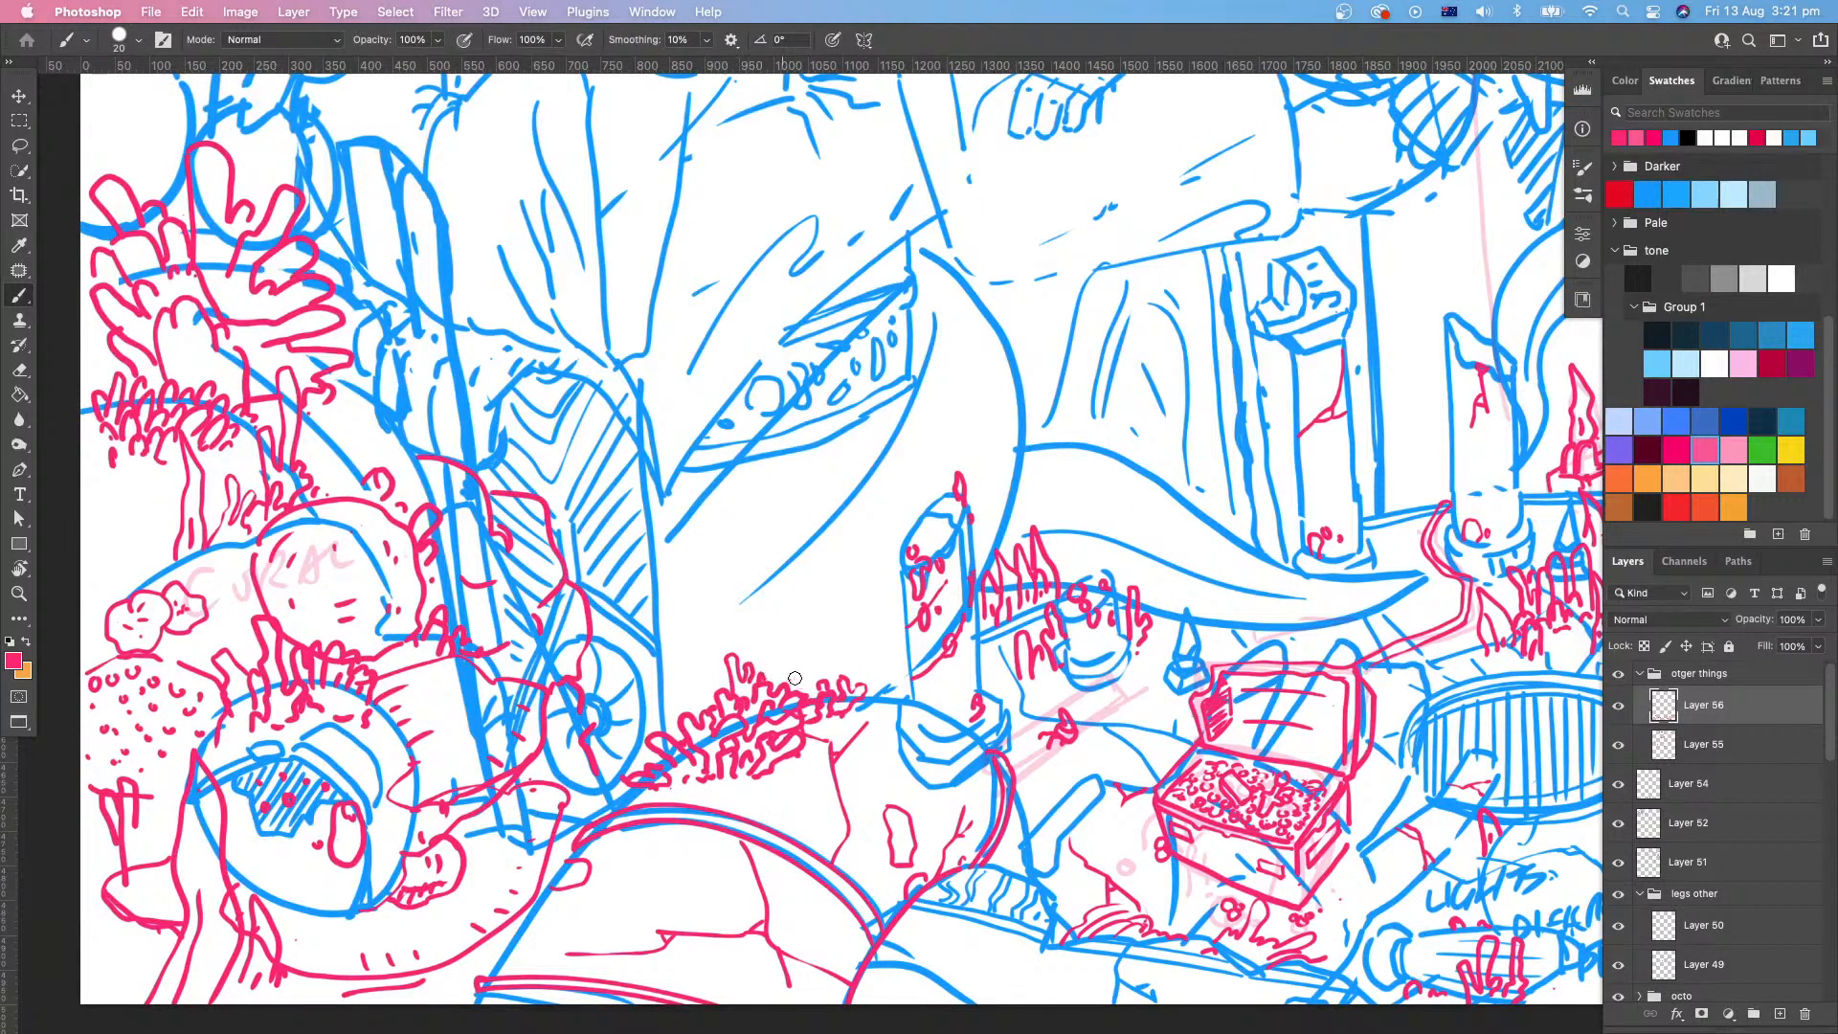
# Step: Add small pink marks at the lower-left end of the coral bush, beside the wheel
pyautogui.hscroll(-8, 1042, 676)
pyautogui.moveTo(960, 683)
pyautogui.mouseDown()
pyautogui.moveTo(937, 674)
pyautogui.moveTo(938, 703)
pyautogui.moveTo(1049, 665)
pyautogui.moveTo(1117, 752)
pyautogui.moveTo(1100, 756)
pyautogui.mouseUp()
pyautogui.press('z')
pyautogui.moveTo(1177, 822); pyautogui.dragTo(1043, 826)
pyautogui.moveTo(1276, 908); pyautogui.dragTo(1100, 870)
pyautogui.moveTo(934, 790)
pyautogui.mouseDown()
pyautogui.moveTo(1012, 766)
pyautogui.moveTo(961, 843)
pyautogui.moveTo(943, 793)
pyautogui.moveTo(991, 780)
pyautogui.mouseUp()
pyautogui.press('b')
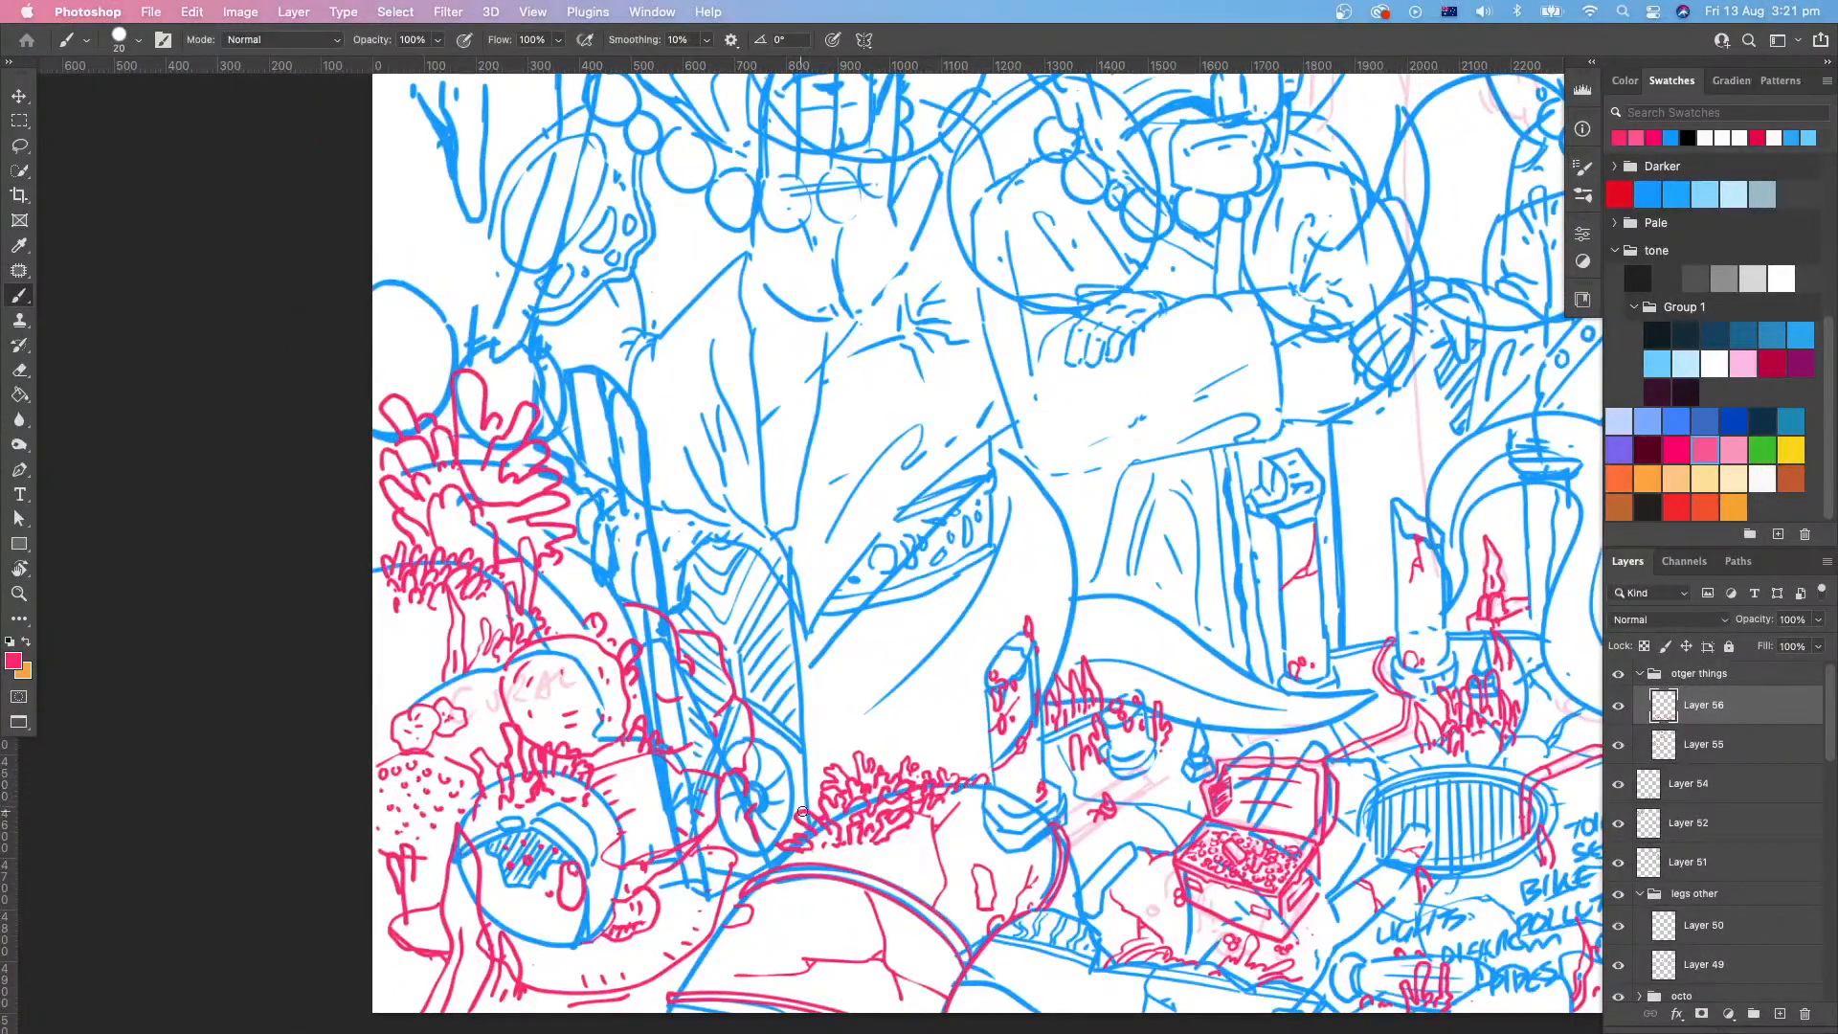
pyautogui.moveTo(807, 816)
pyautogui.mouseDown()
pyautogui.moveTo(762, 838)
pyautogui.moveTo(778, 857)
pyautogui.mouseUp()
pyautogui.moveTo(1034, 807); pyautogui.dragTo(945, 824)
# Step: Extend the faint blue curve above the coral bush with a short pink line towards the hatched panel
pyautogui.press('z')
pyautogui.moveTo(1054, 793); pyautogui.dragTo(972, 814)
pyautogui.moveTo(1143, 877)
pyautogui.mouseDown()
pyautogui.moveTo(1101, 806)
pyautogui.moveTo(1017, 768)
pyautogui.moveTo(943, 774)
pyautogui.mouseUp()
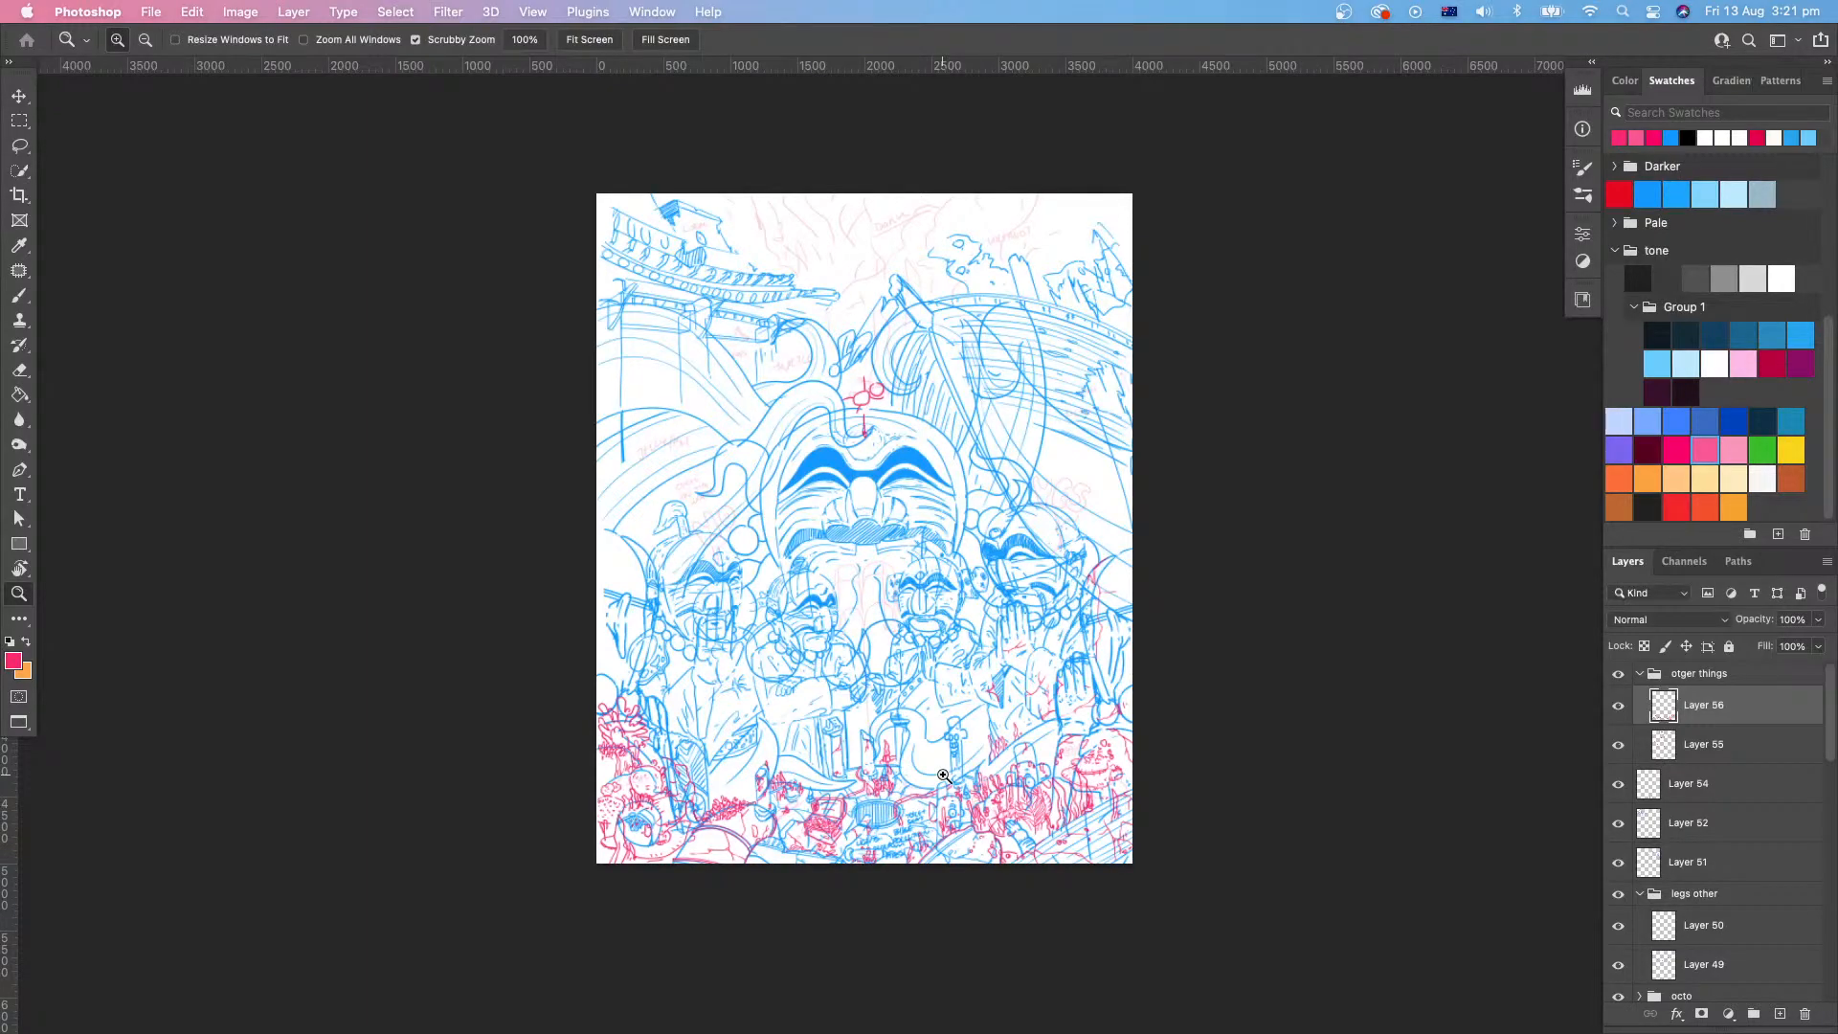
pyautogui.moveTo(728, 822); pyautogui.dragTo(787, 717)
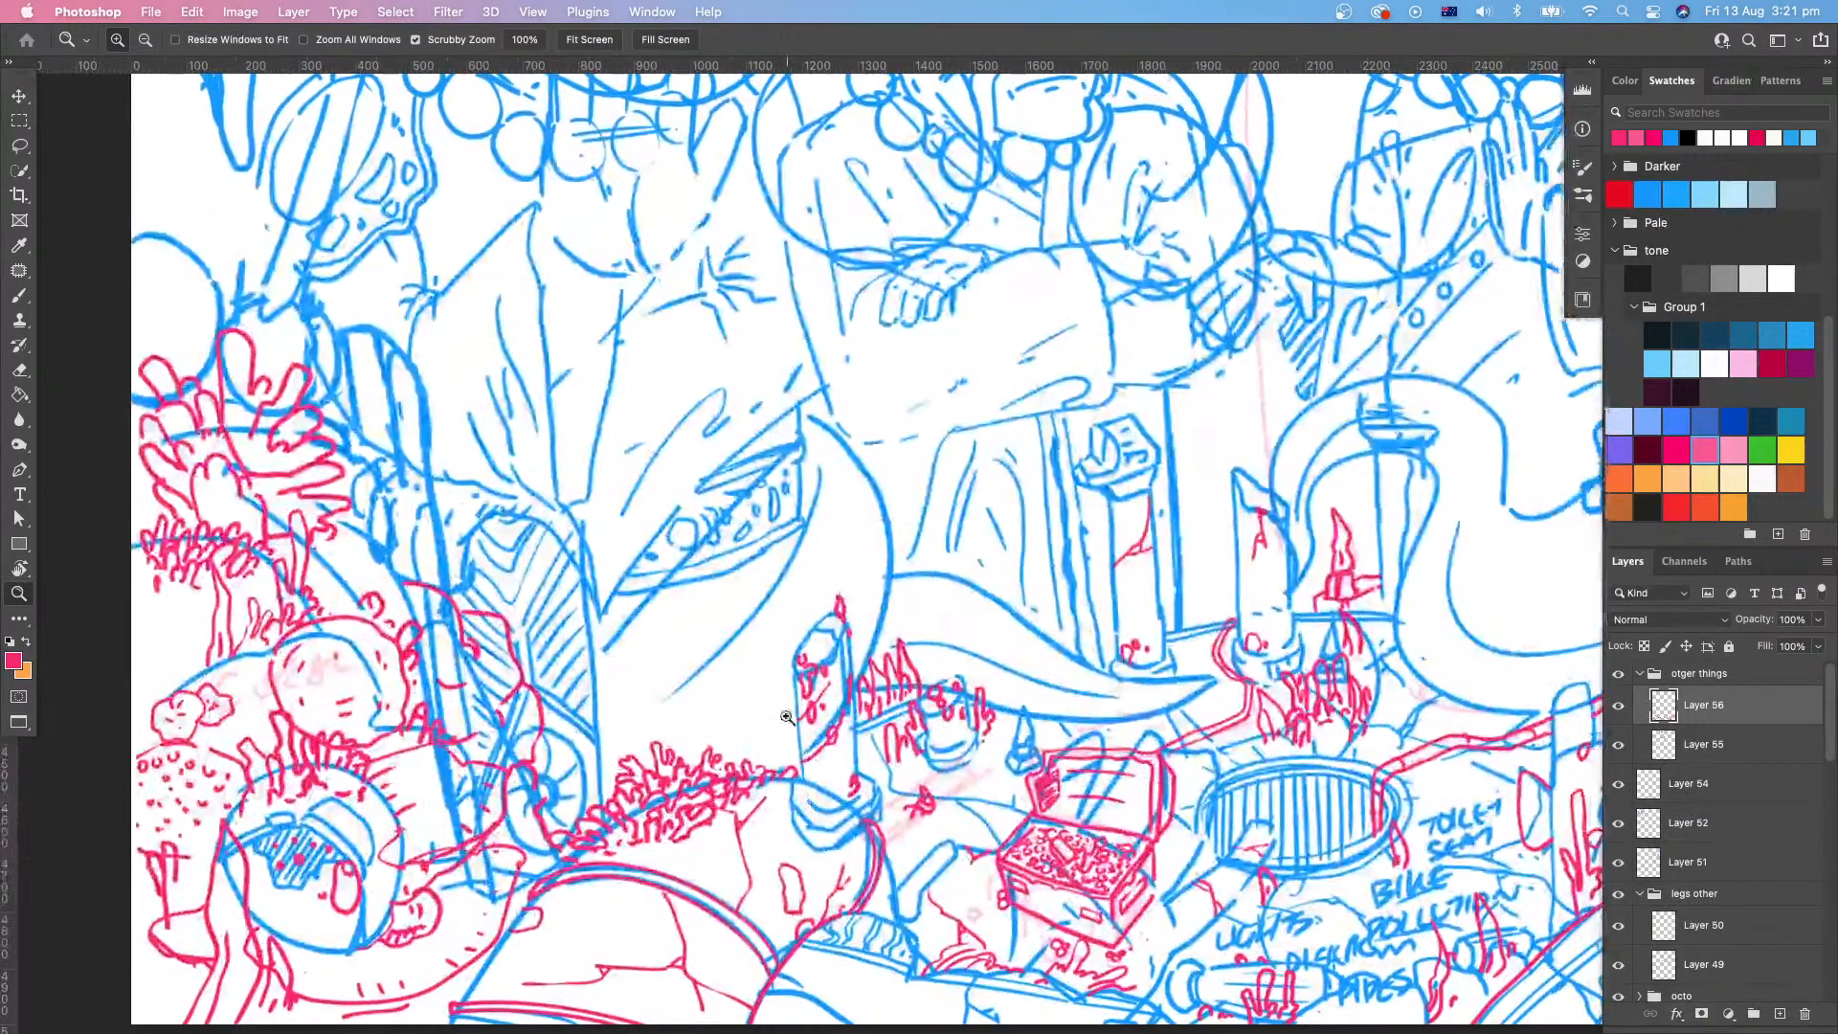
pyautogui.press('b')
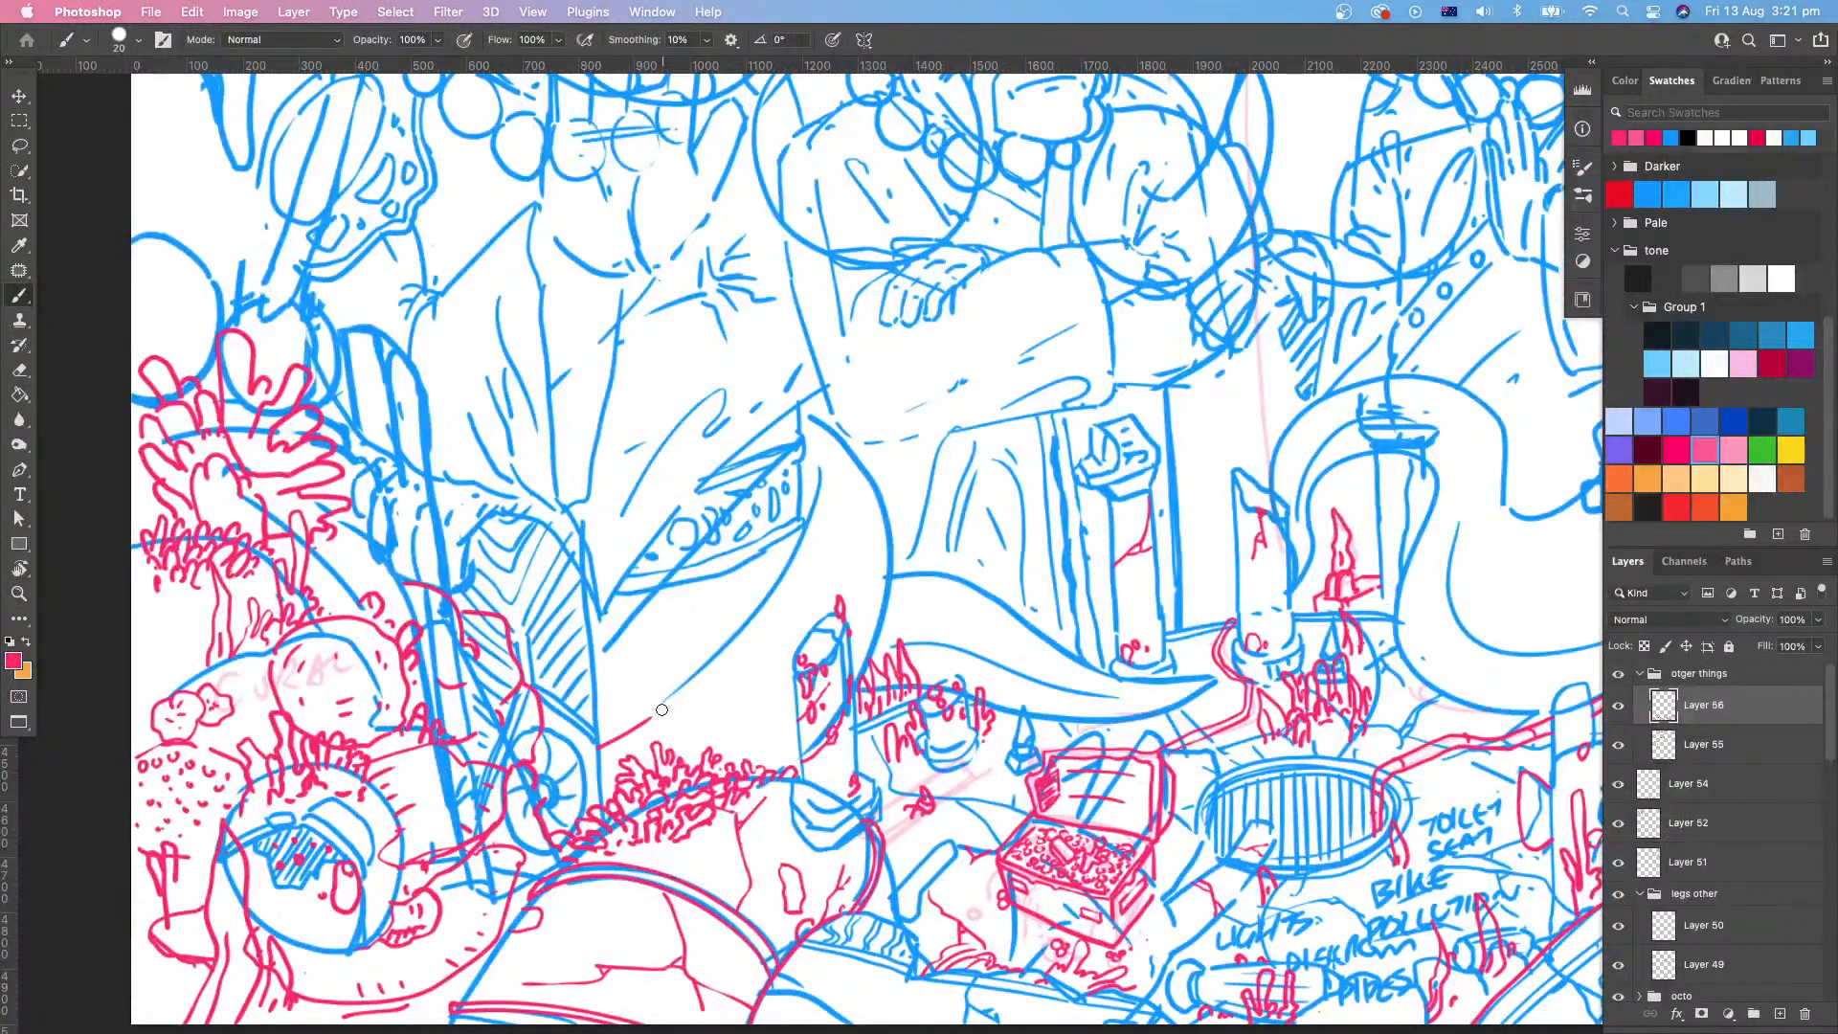
pyautogui.scroll(2, 838, 823)
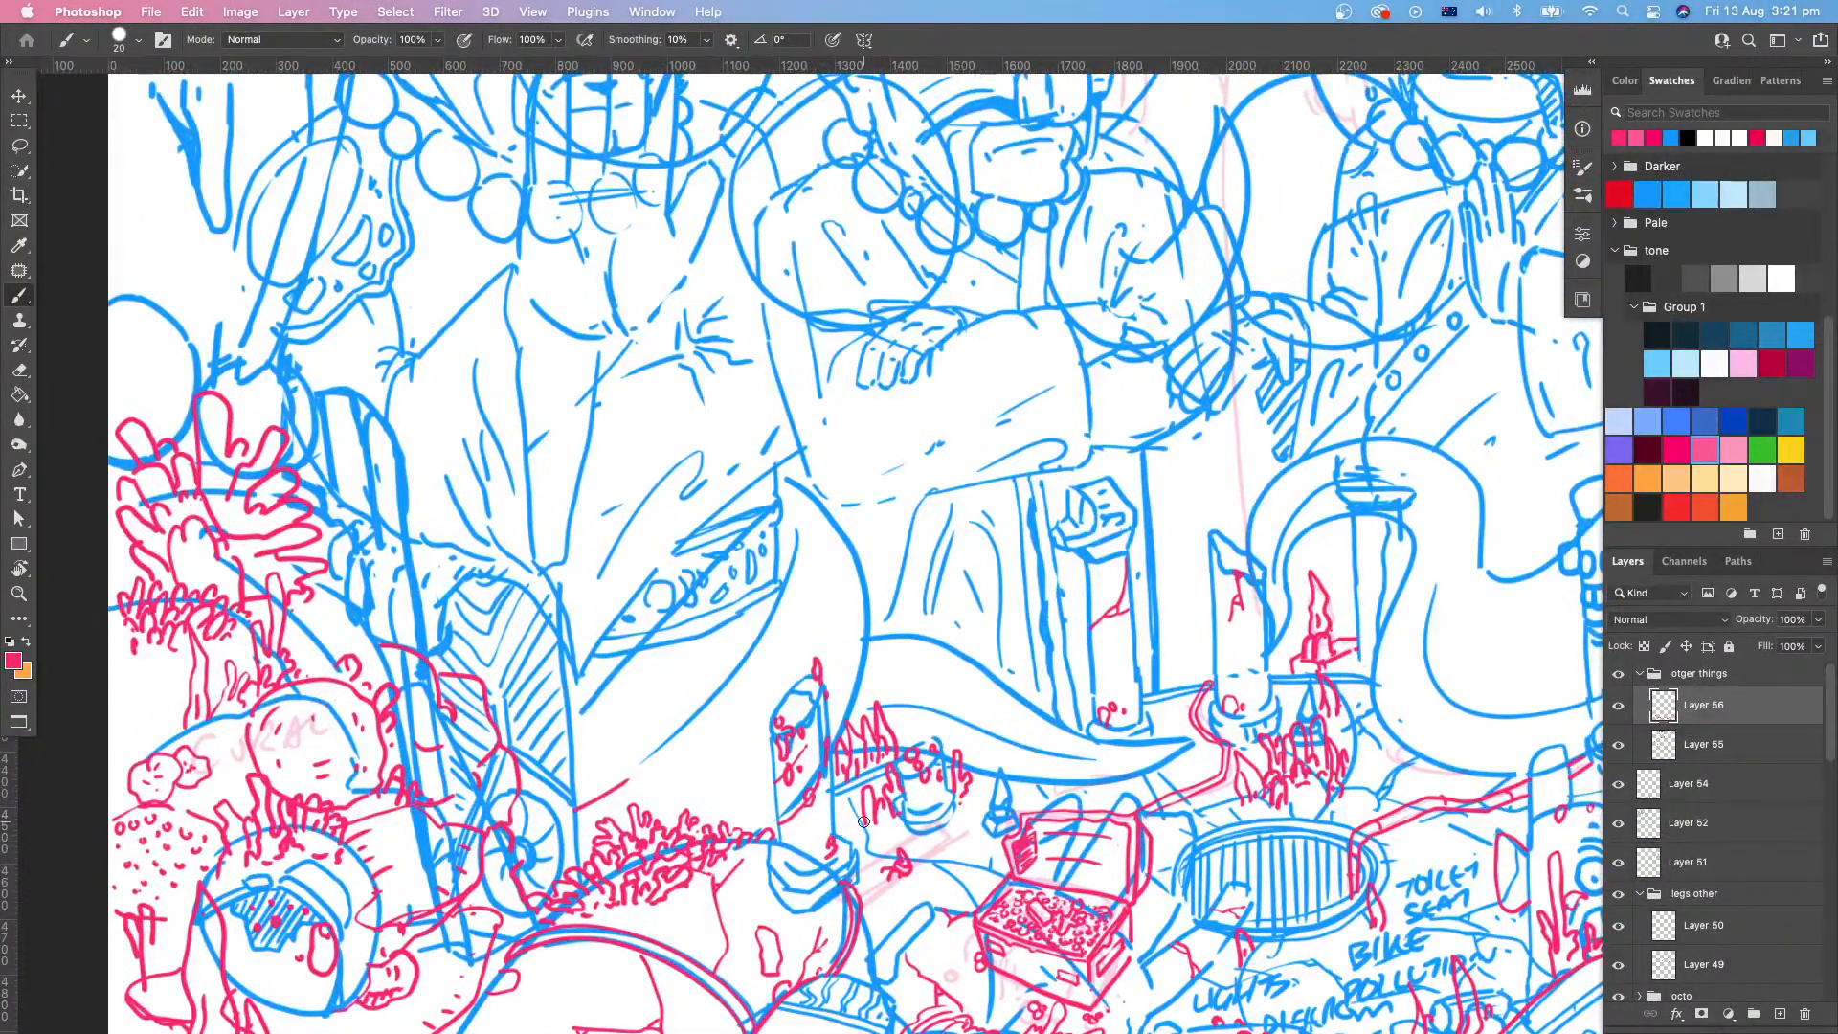
pyautogui.scroll(1, 864, 821)
# Step: Shade the small hole in the cracked rock below the broken pillar with pink hatching
pyautogui.press('z')
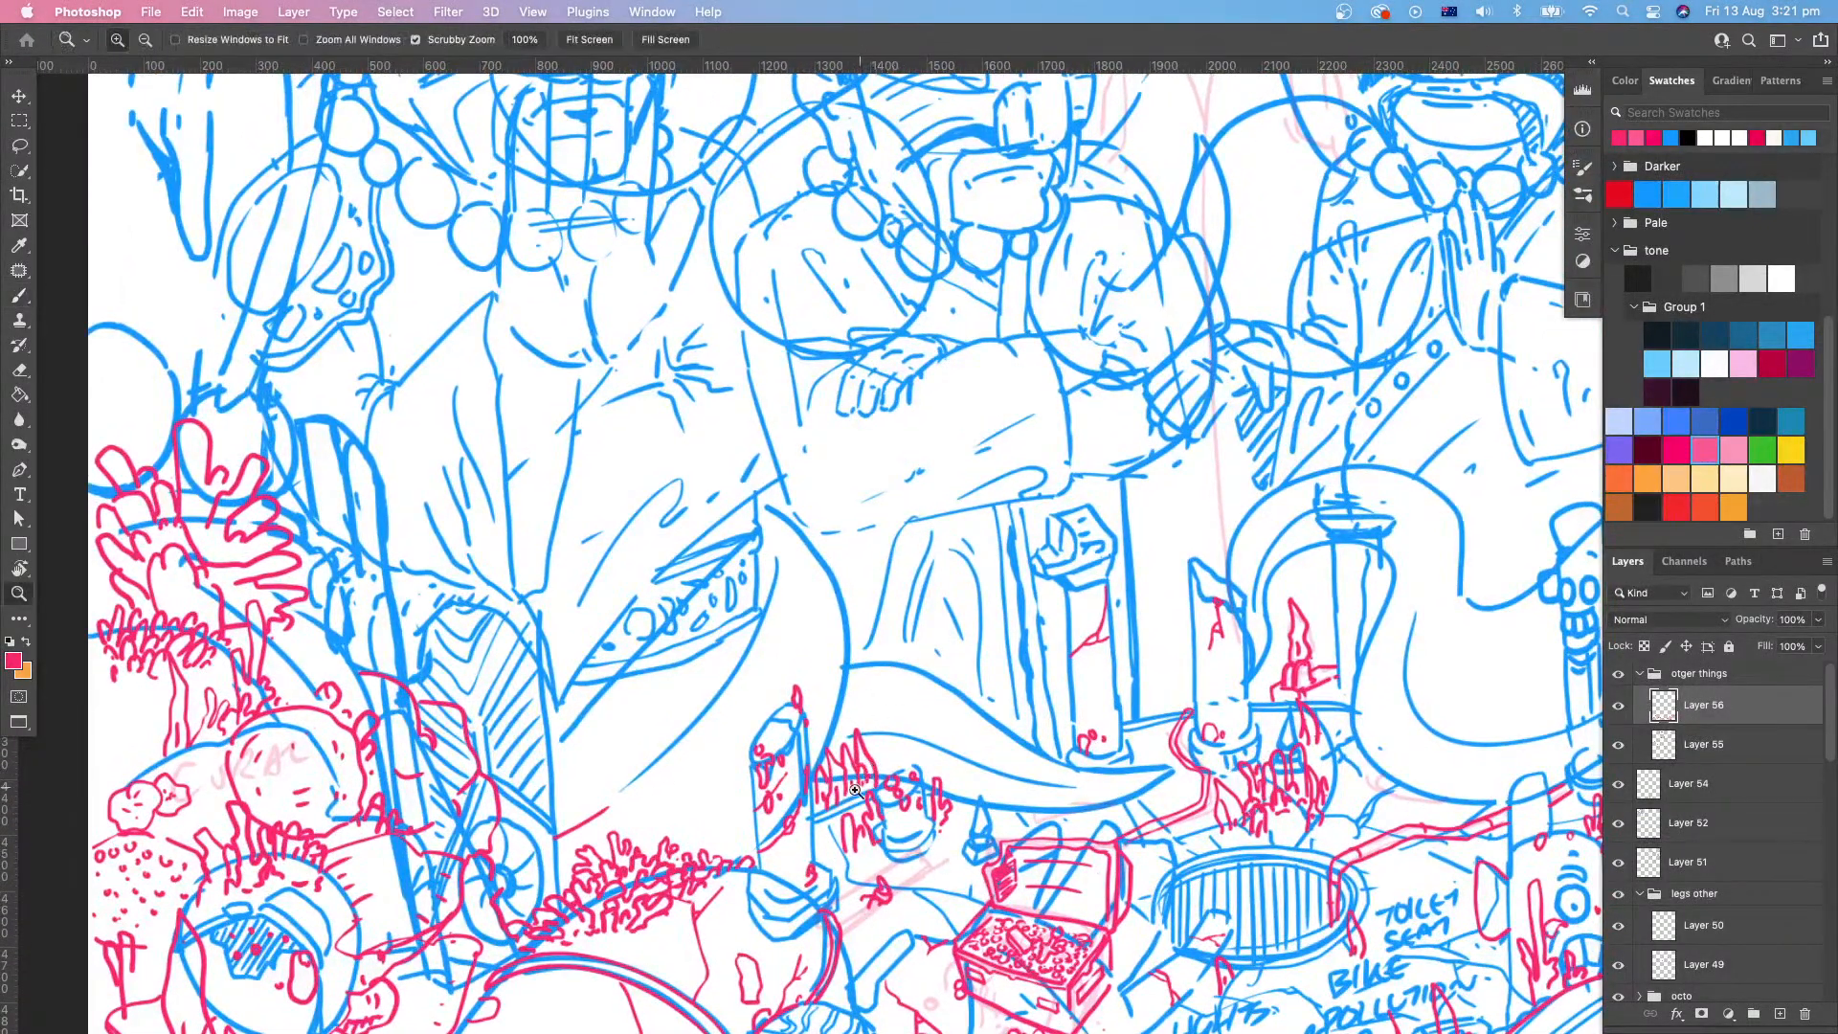
pyautogui.moveTo(675, 766); pyautogui.dragTo(584, 766)
pyautogui.moveTo(948, 698)
pyautogui.mouseDown()
pyautogui.moveTo(1014, 661)
pyautogui.moveTo(1038, 678)
pyautogui.moveTo(927, 768)
pyautogui.mouseUp()
pyautogui.press('b')
pyautogui.press('z')
pyautogui.moveTo(974, 843); pyautogui.dragTo(1073, 708)
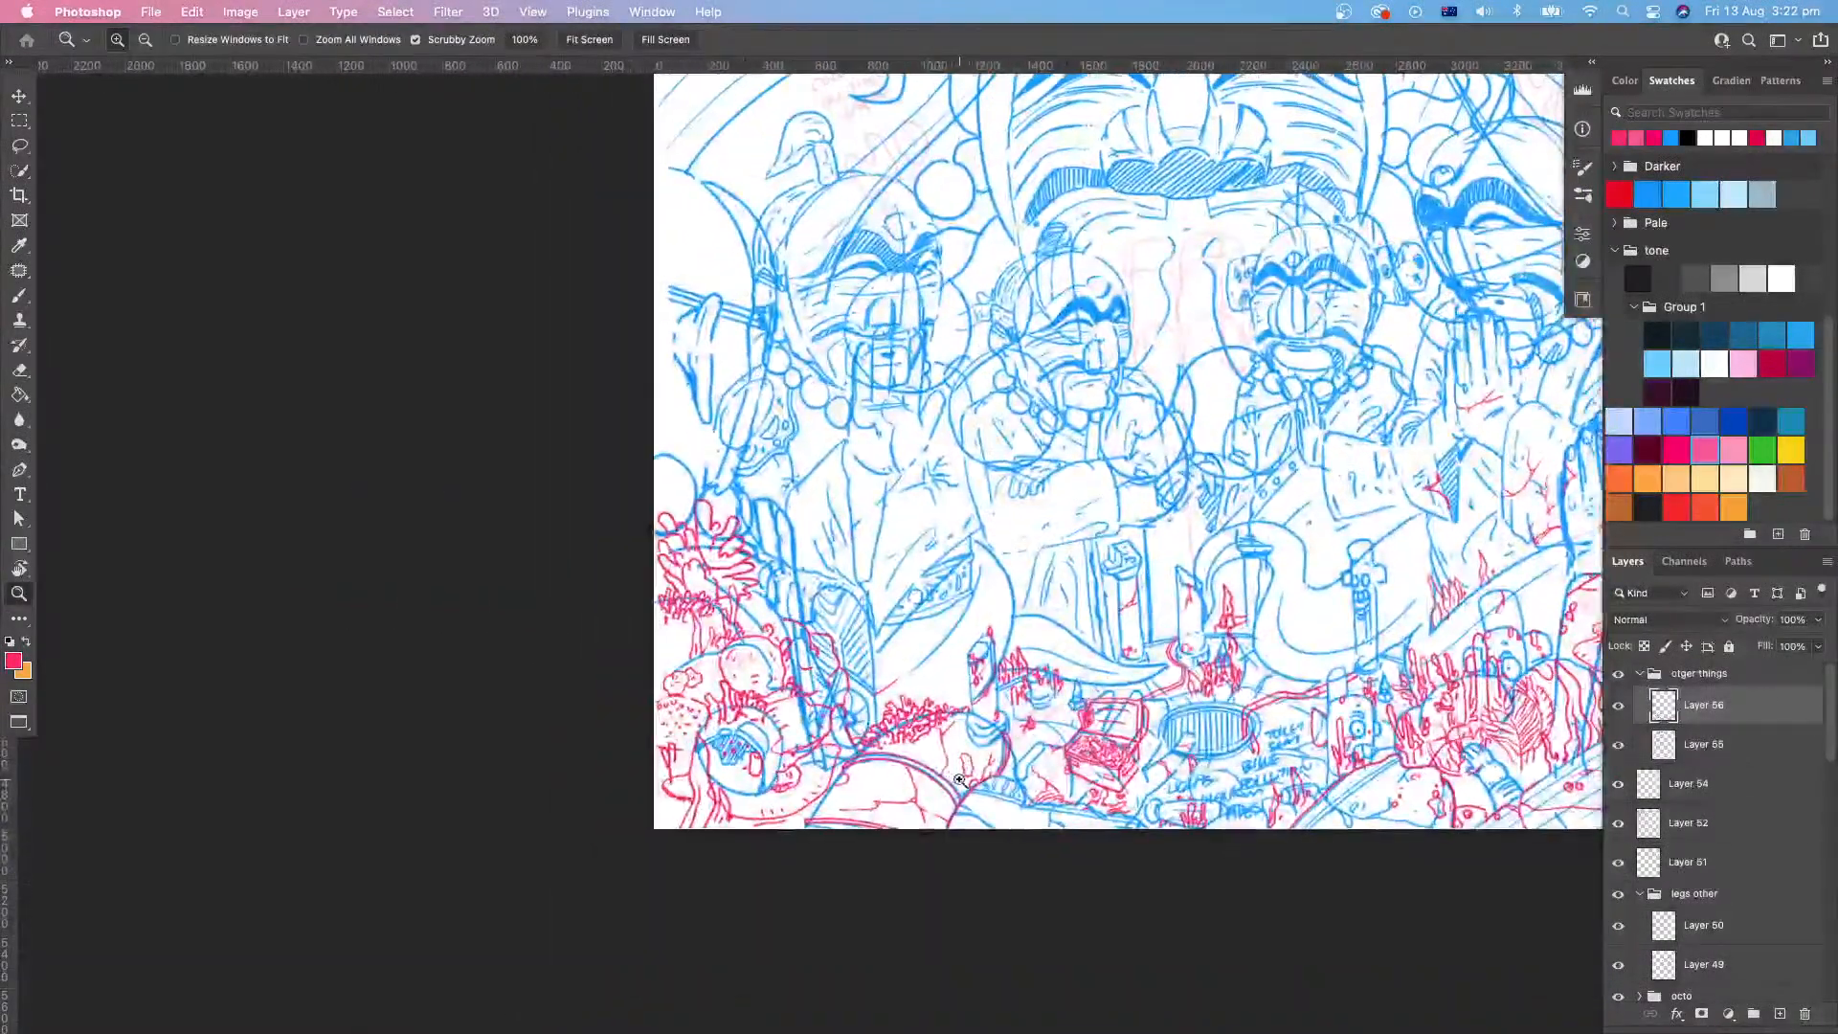
pyautogui.moveTo(957, 773); pyautogui.dragTo(1025, 774)
pyautogui.press('b')
pyautogui.moveTo(972, 701); pyautogui.dragTo(985, 758)
pyautogui.moveTo(1121, 747)
pyautogui.mouseDown()
pyautogui.moveTo(1054, 863)
pyautogui.moveTo(1070, 829)
pyautogui.moveTo(1051, 862)
pyautogui.moveTo(1006, 859)
pyautogui.mouseUp()
# Step: Draw a short pink ground line from the base of the cracked pillar towards the large blue tentacle
pyautogui.press('z')
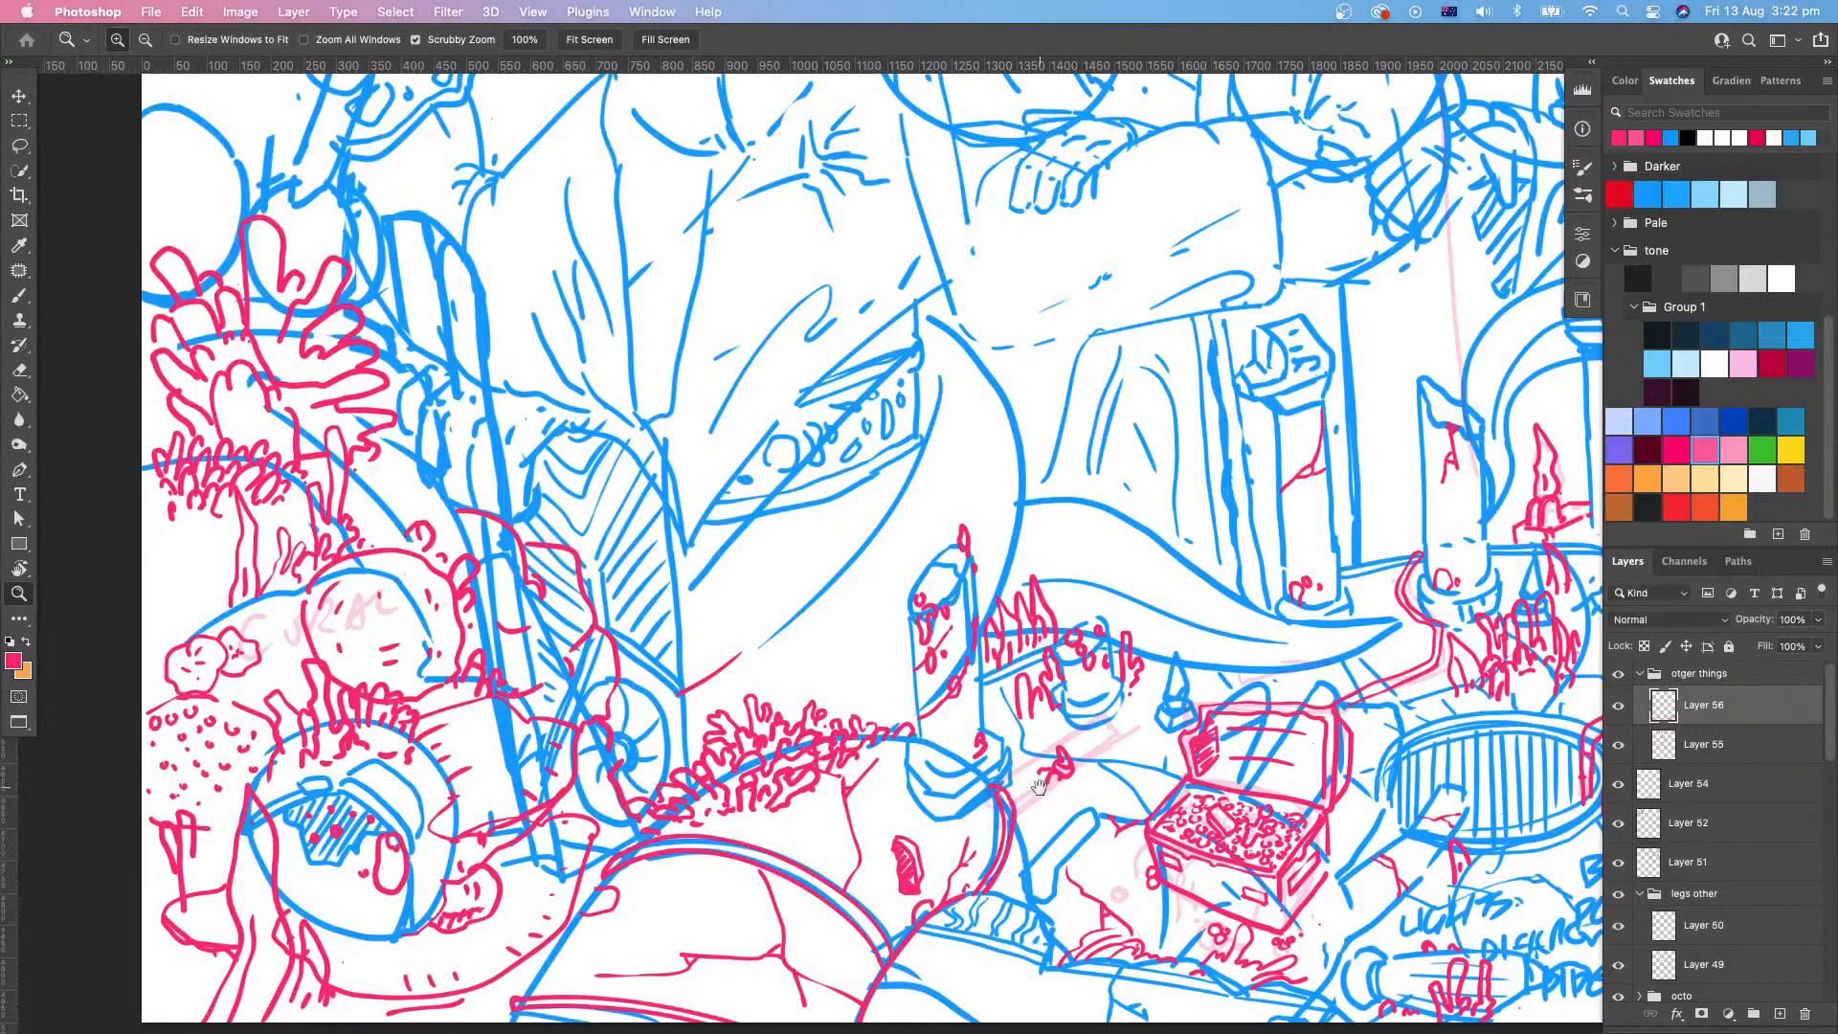
pyautogui.moveTo(1145, 795); pyautogui.dragTo(963, 862)
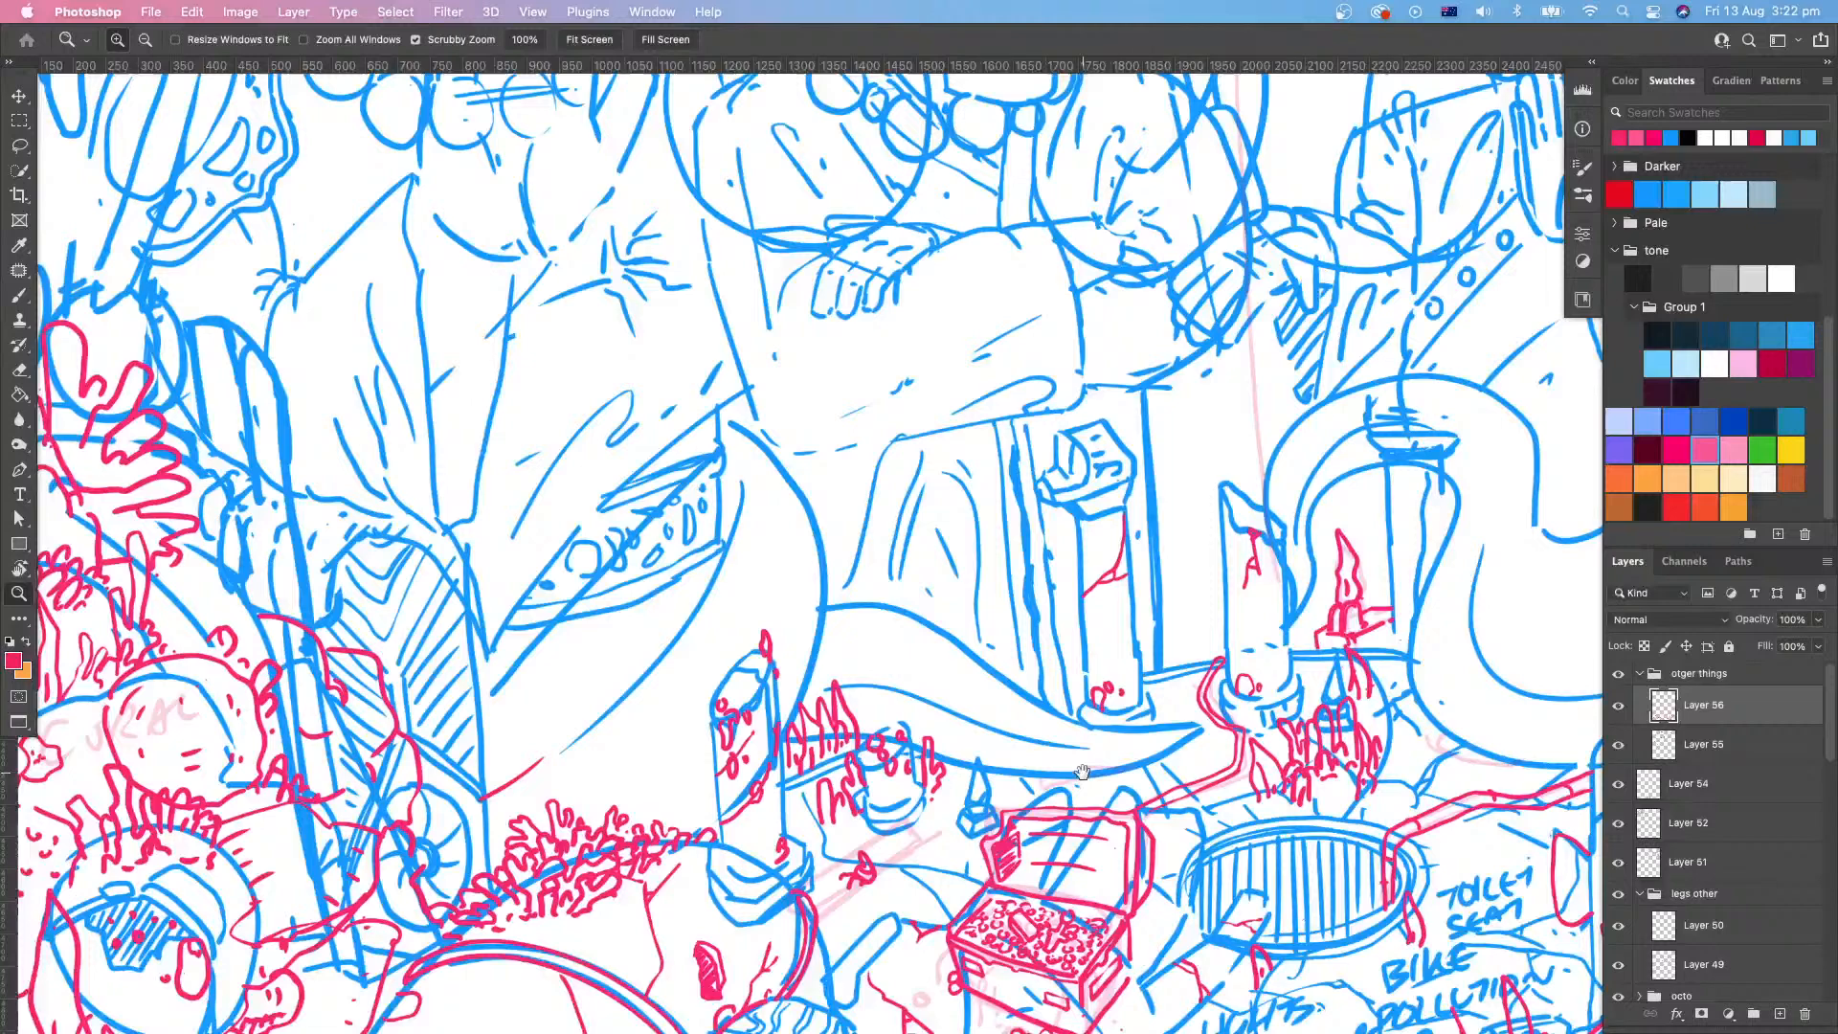
pyautogui.moveTo(1082, 772); pyautogui.dragTo(886, 891)
pyautogui.press('b')
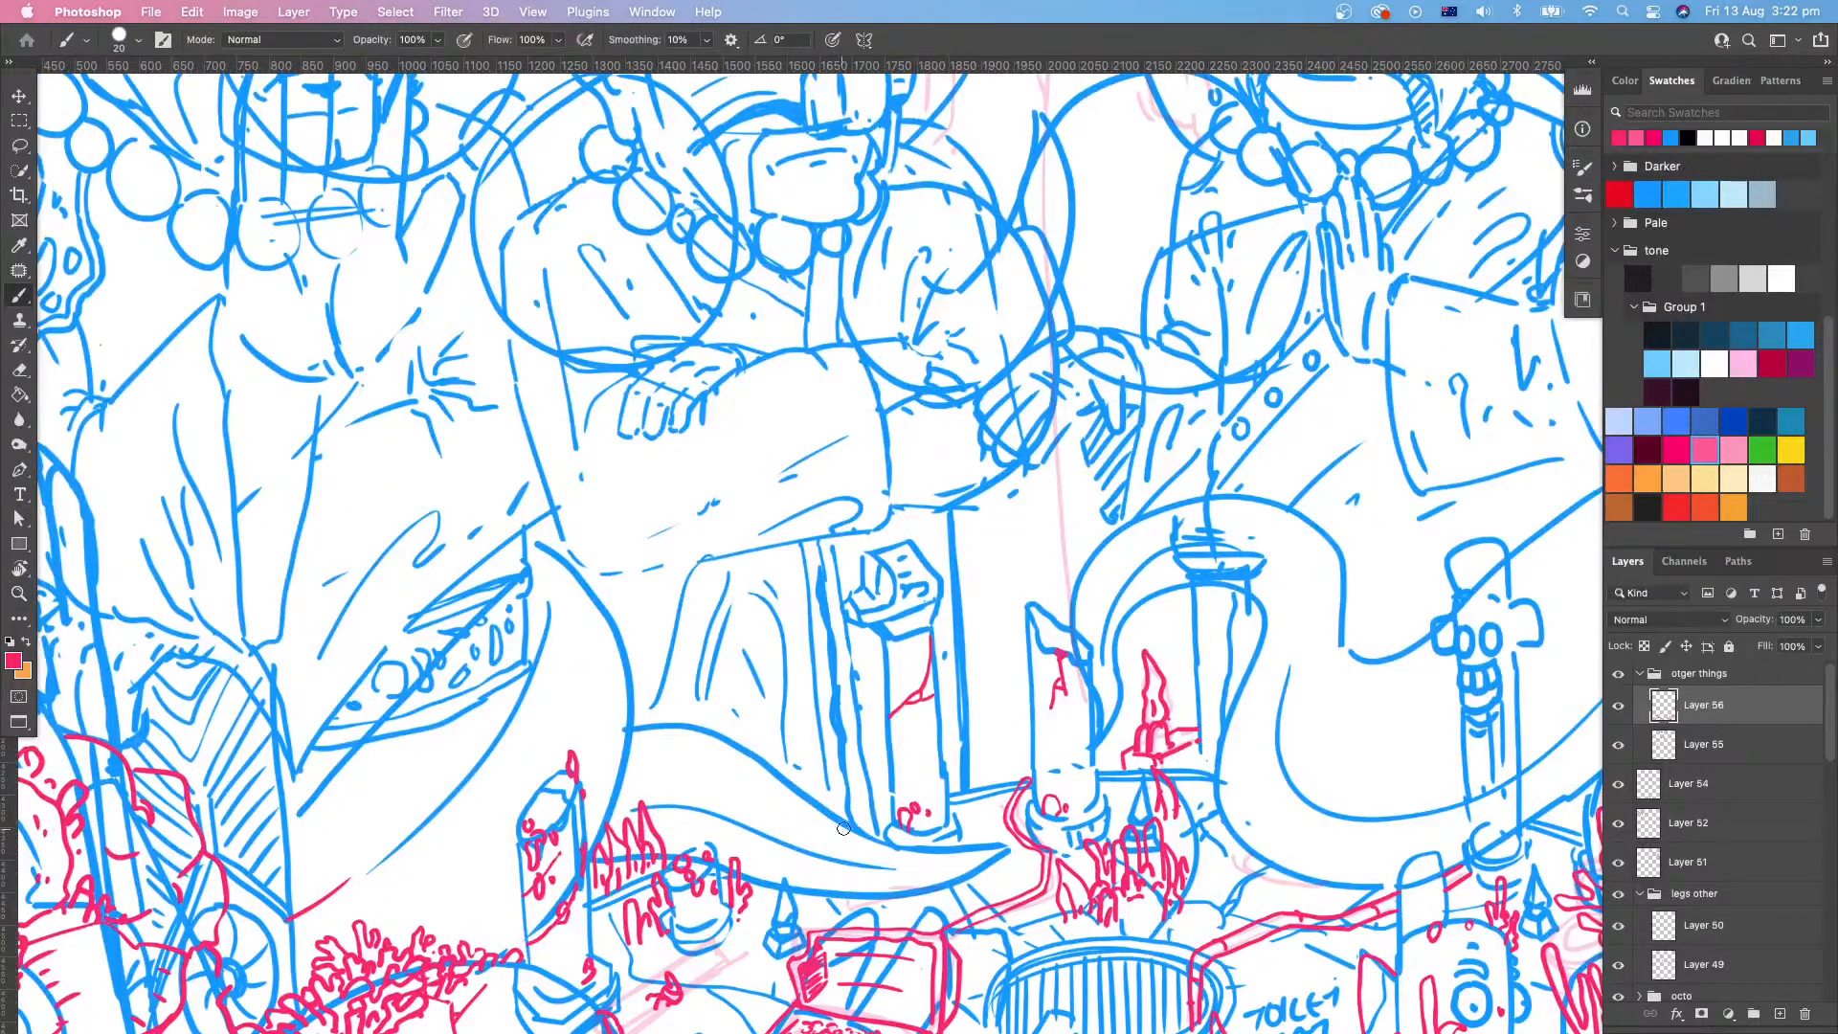
pyautogui.hscroll(5, 1058, 774)
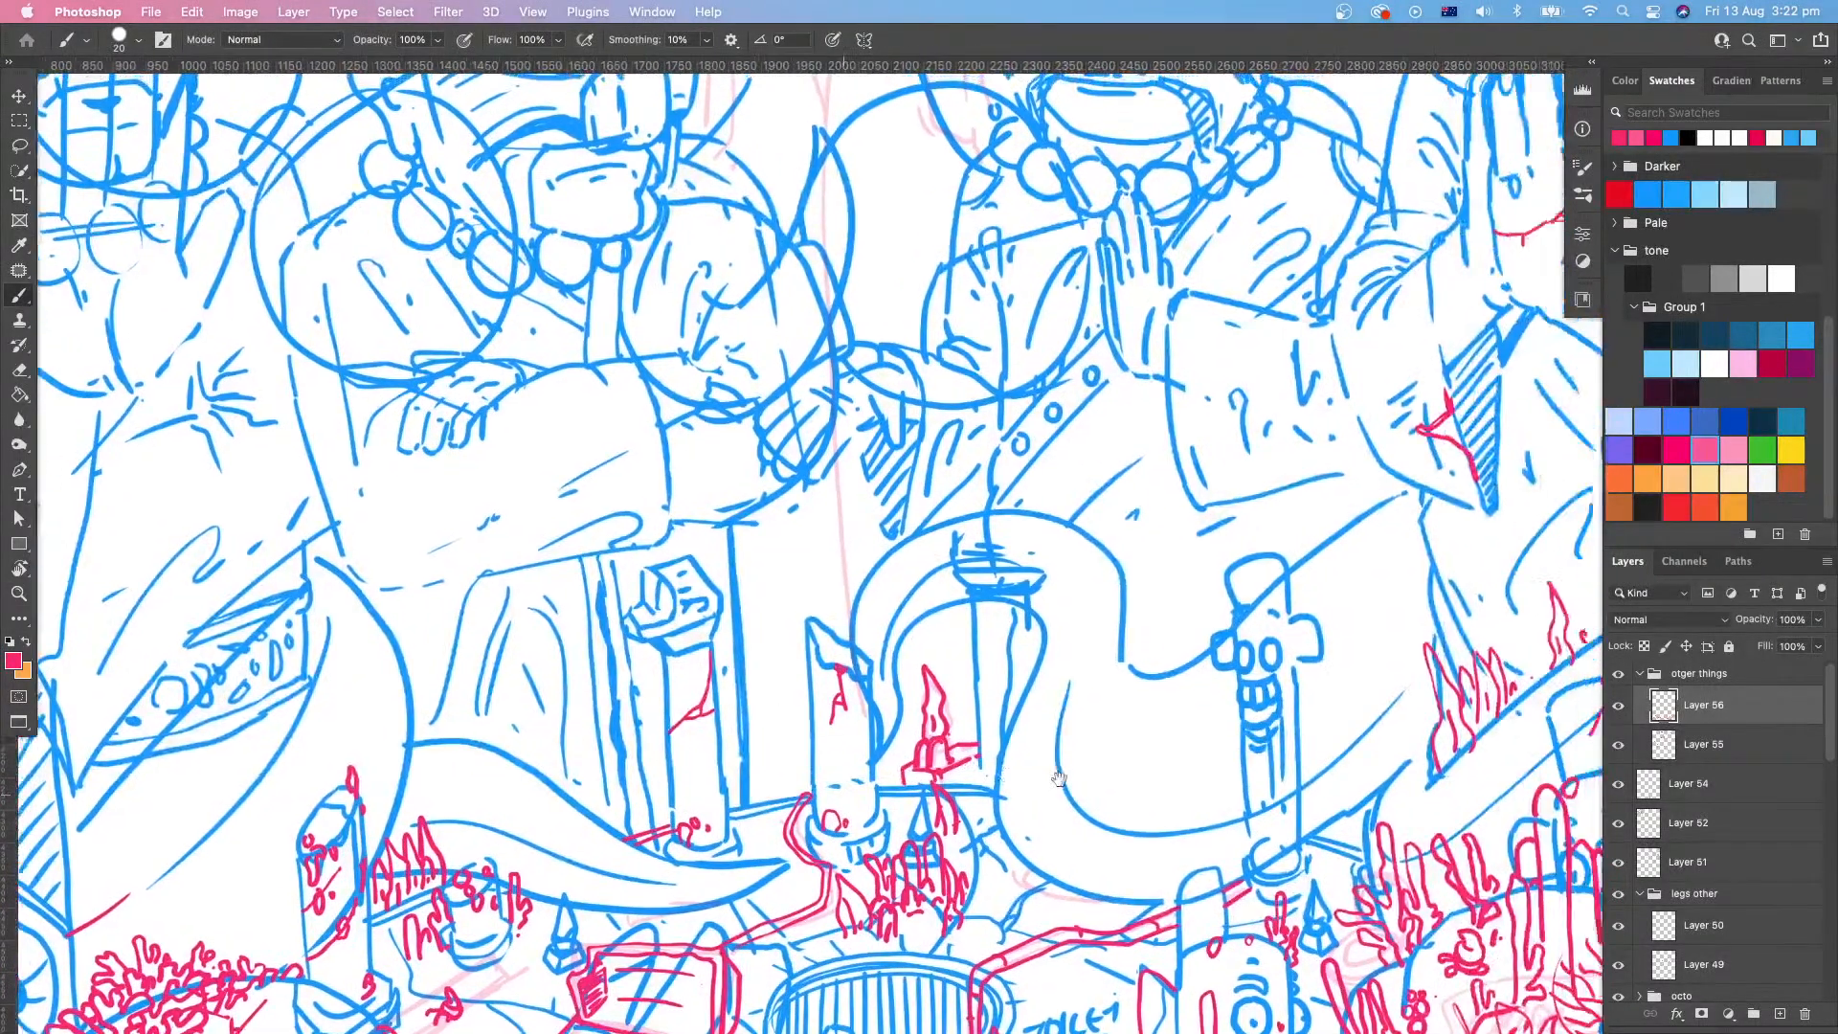
# Step: Examine the overall sketch, then the foreground from the treasure chest across to the coral and raised hands on the right
pyautogui.press('z')
pyautogui.moveTo(1058, 777)
pyautogui.mouseDown()
pyautogui.moveTo(1015, 756)
pyautogui.moveTo(1029, 742)
pyautogui.mouseUp()
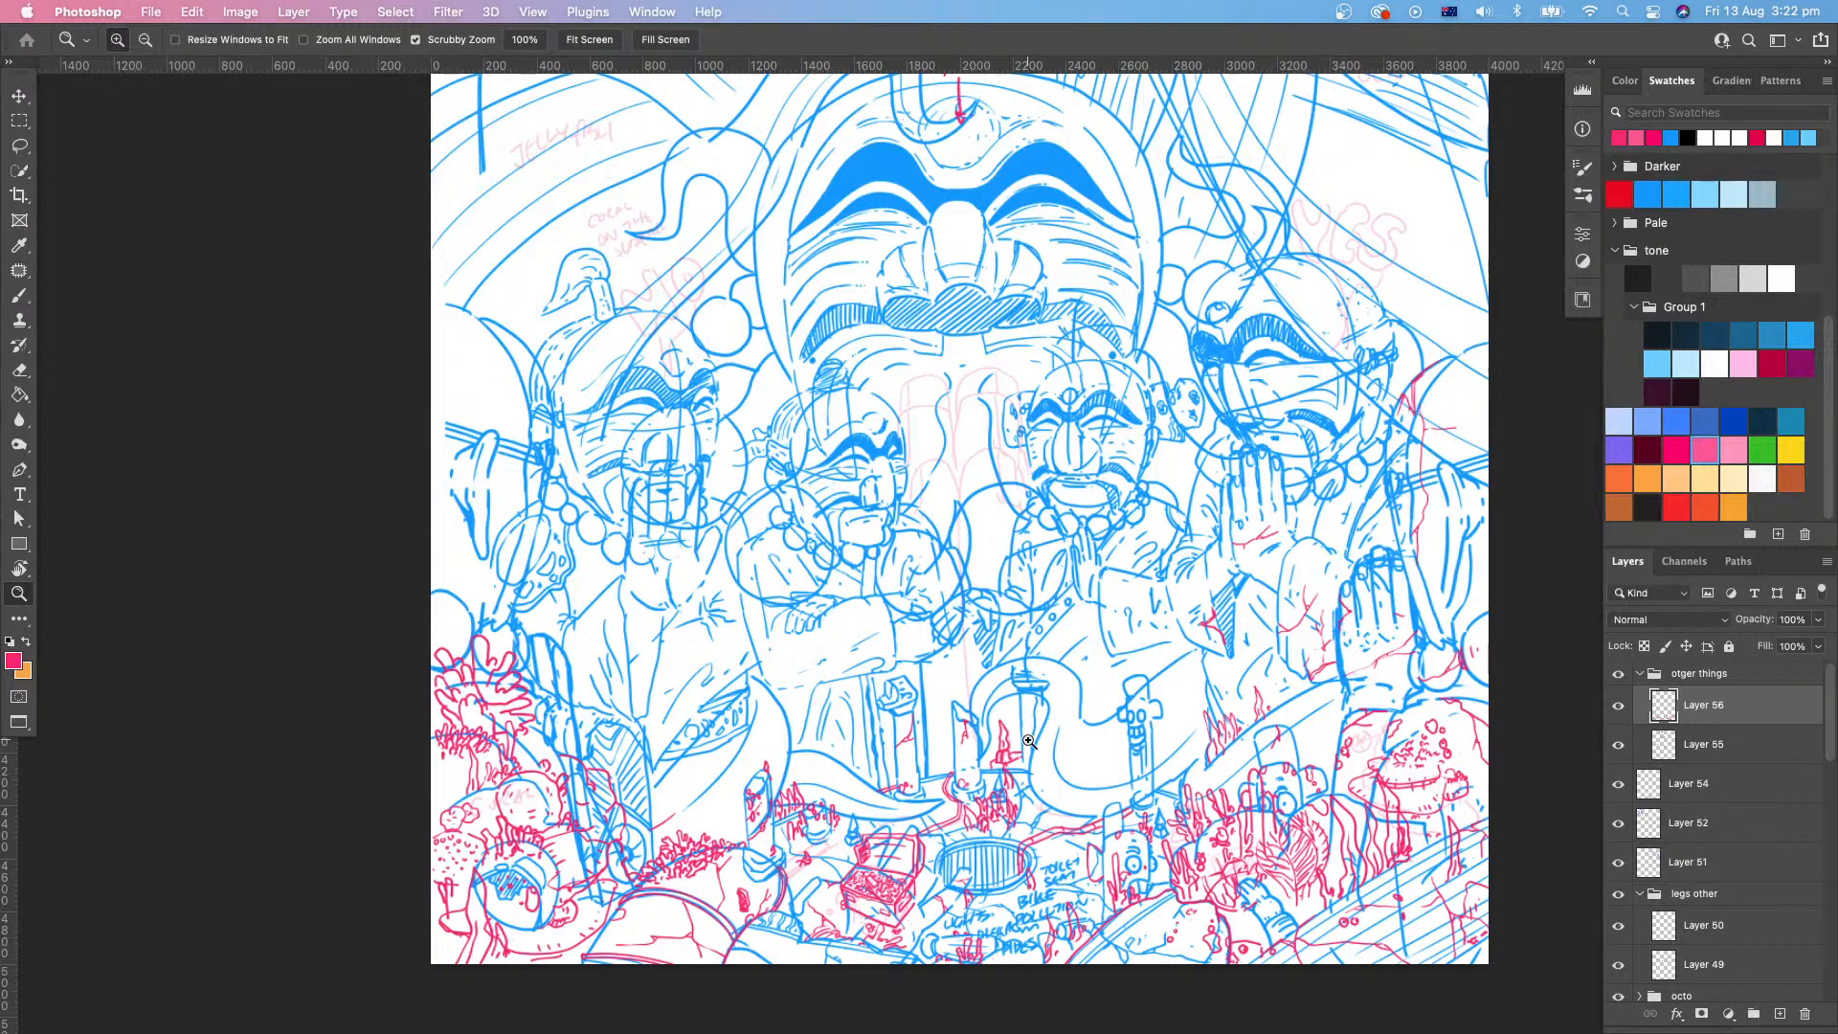
pyautogui.moveTo(1029, 742); pyautogui.dragTo(1173, 739)
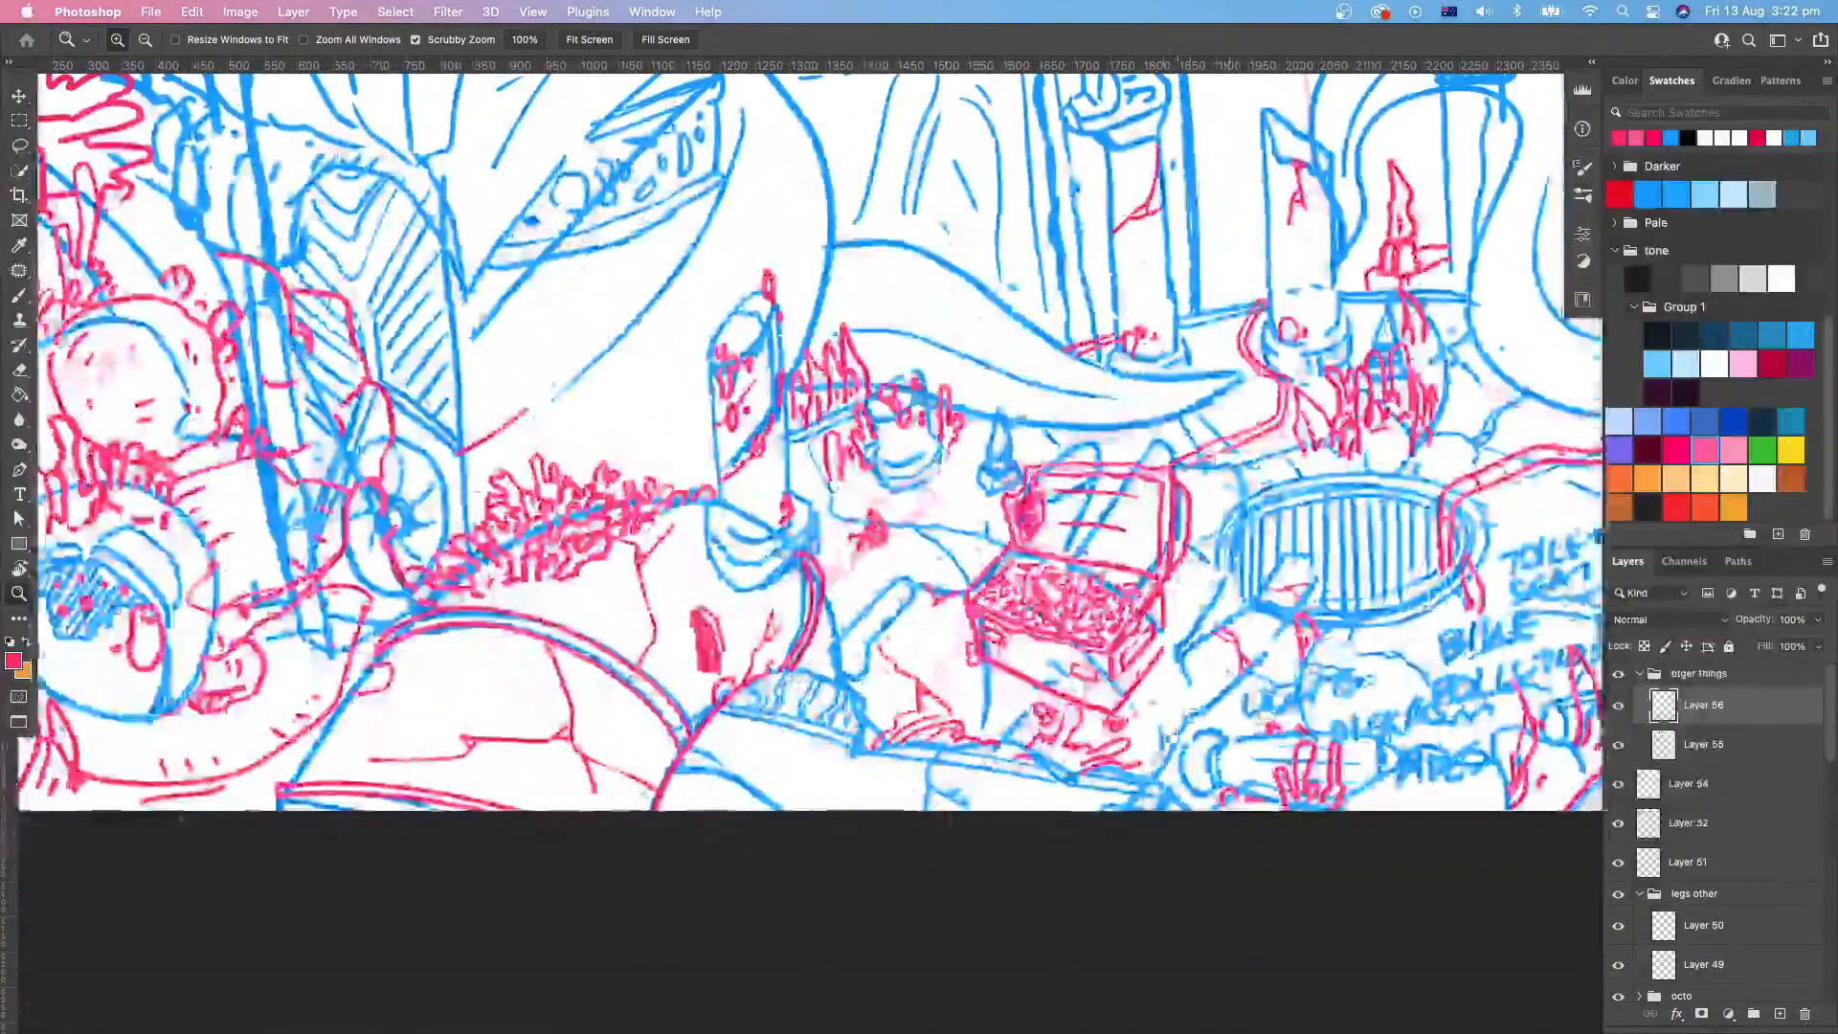
pyautogui.press('b')
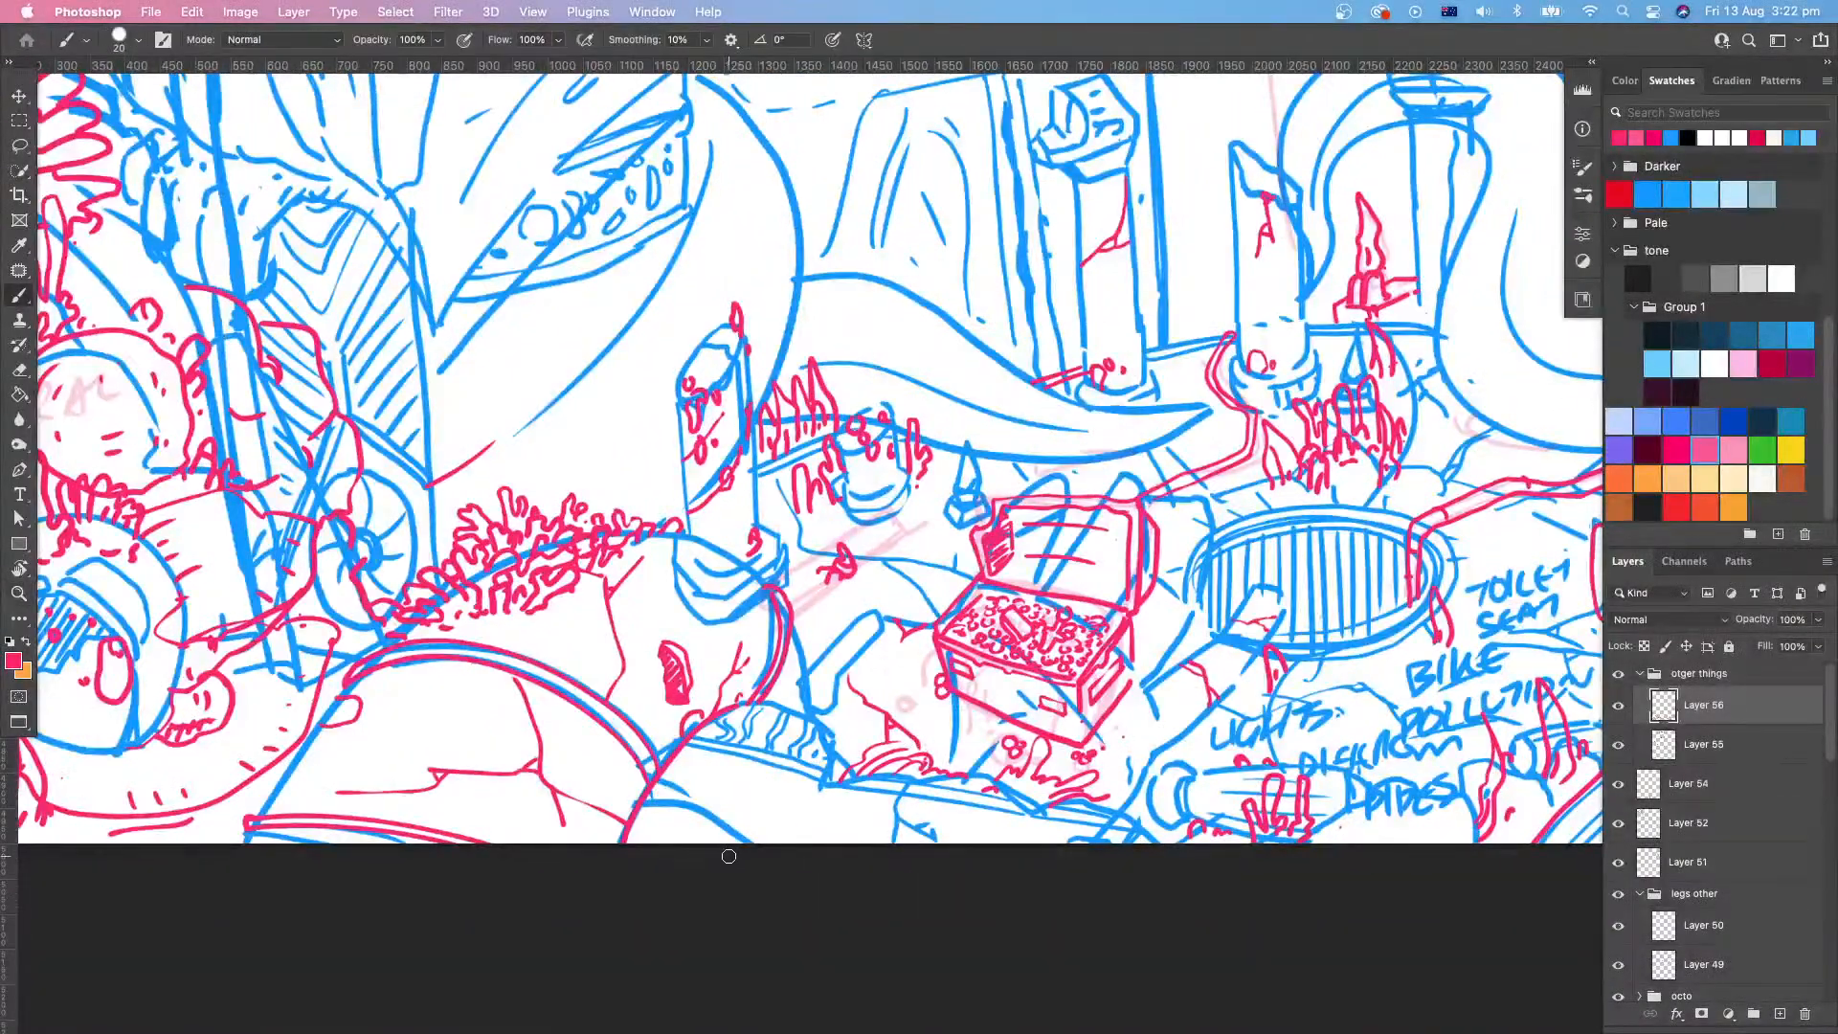
pyautogui.moveTo(846, 772); pyautogui.dragTo(806, 806)
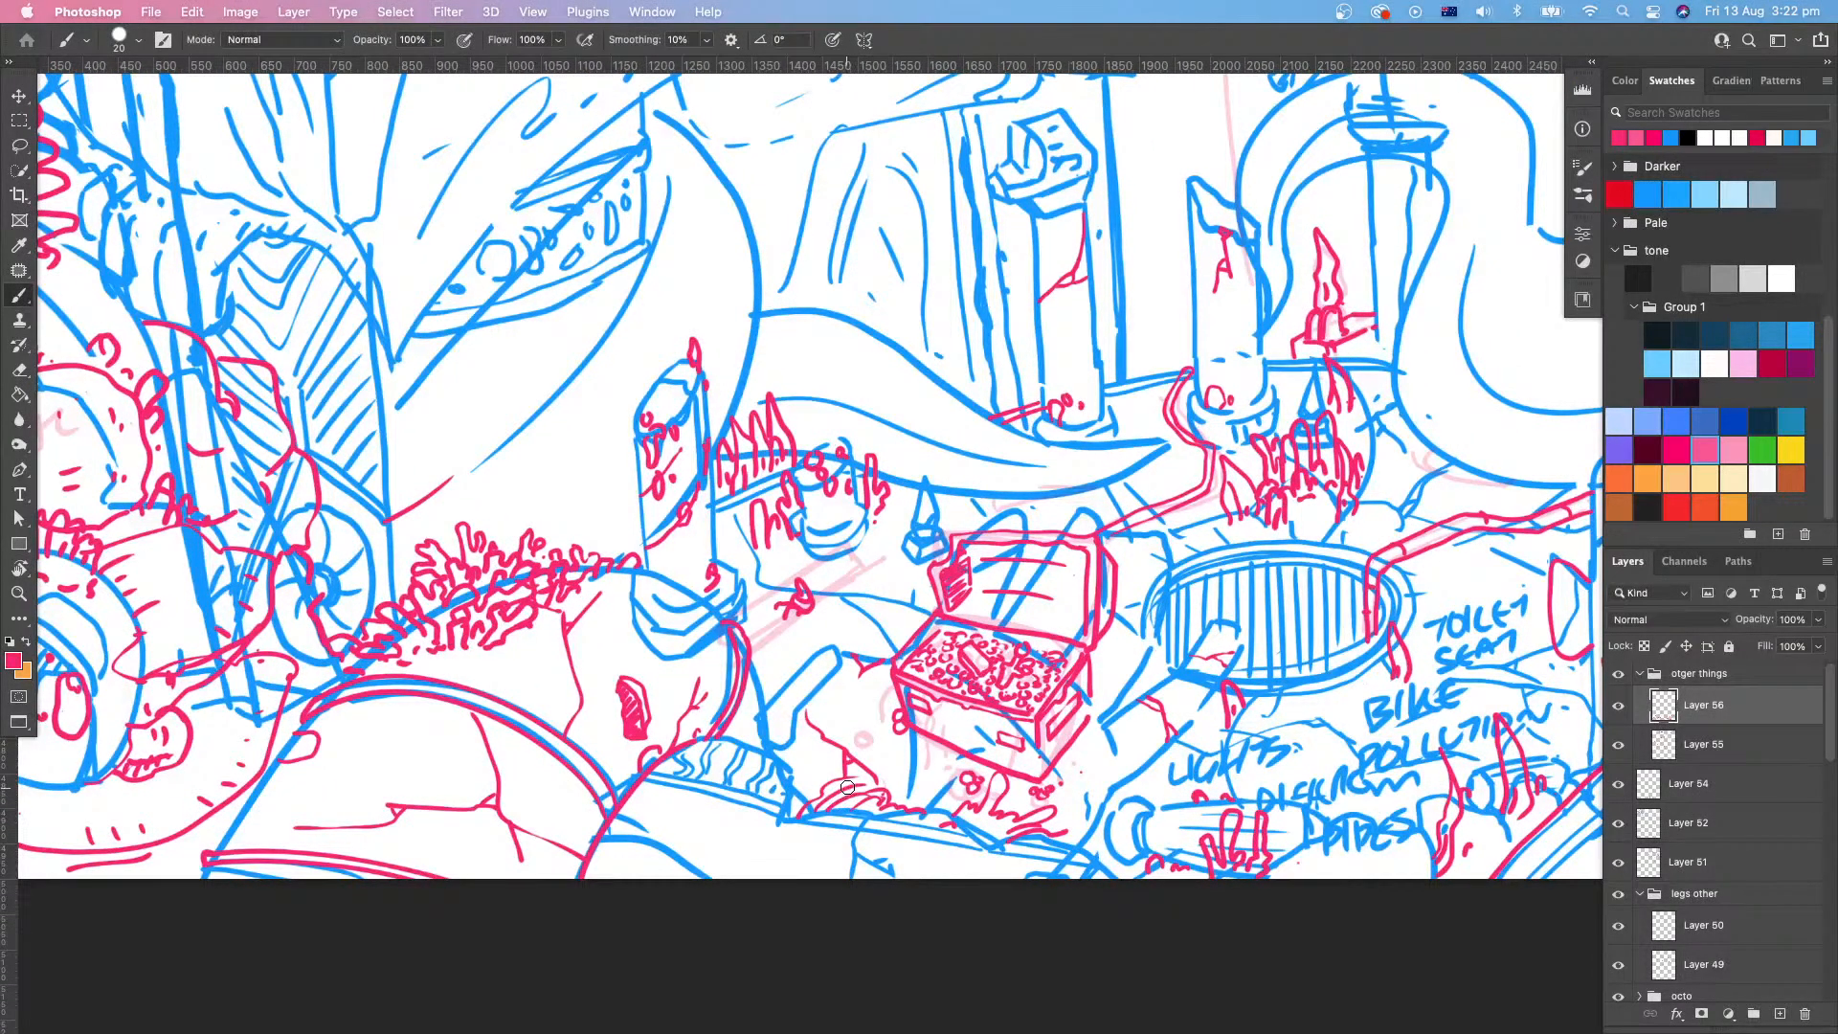
pyautogui.moveTo(821, 826); pyautogui.dragTo(772, 860)
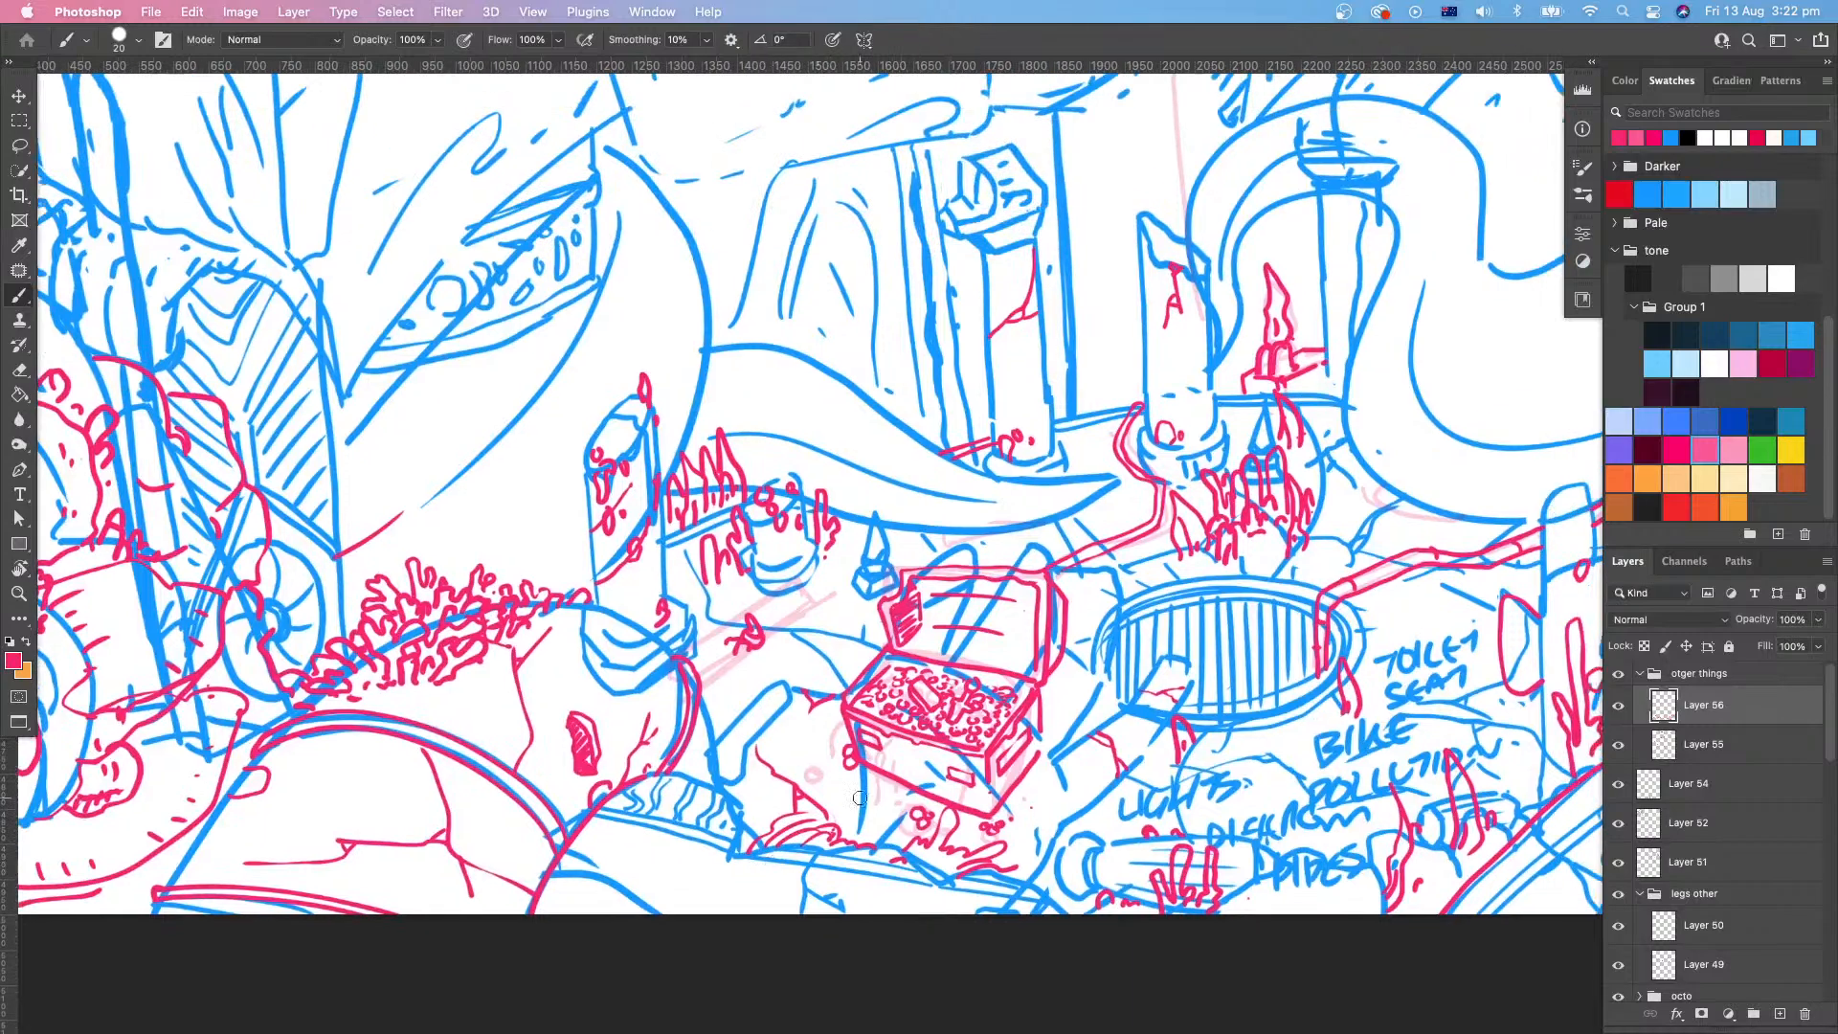
pyautogui.press('z')
pyautogui.moveTo(887, 778); pyautogui.dragTo(825, 780)
pyautogui.moveTo(991, 723); pyautogui.dragTo(827, 800)
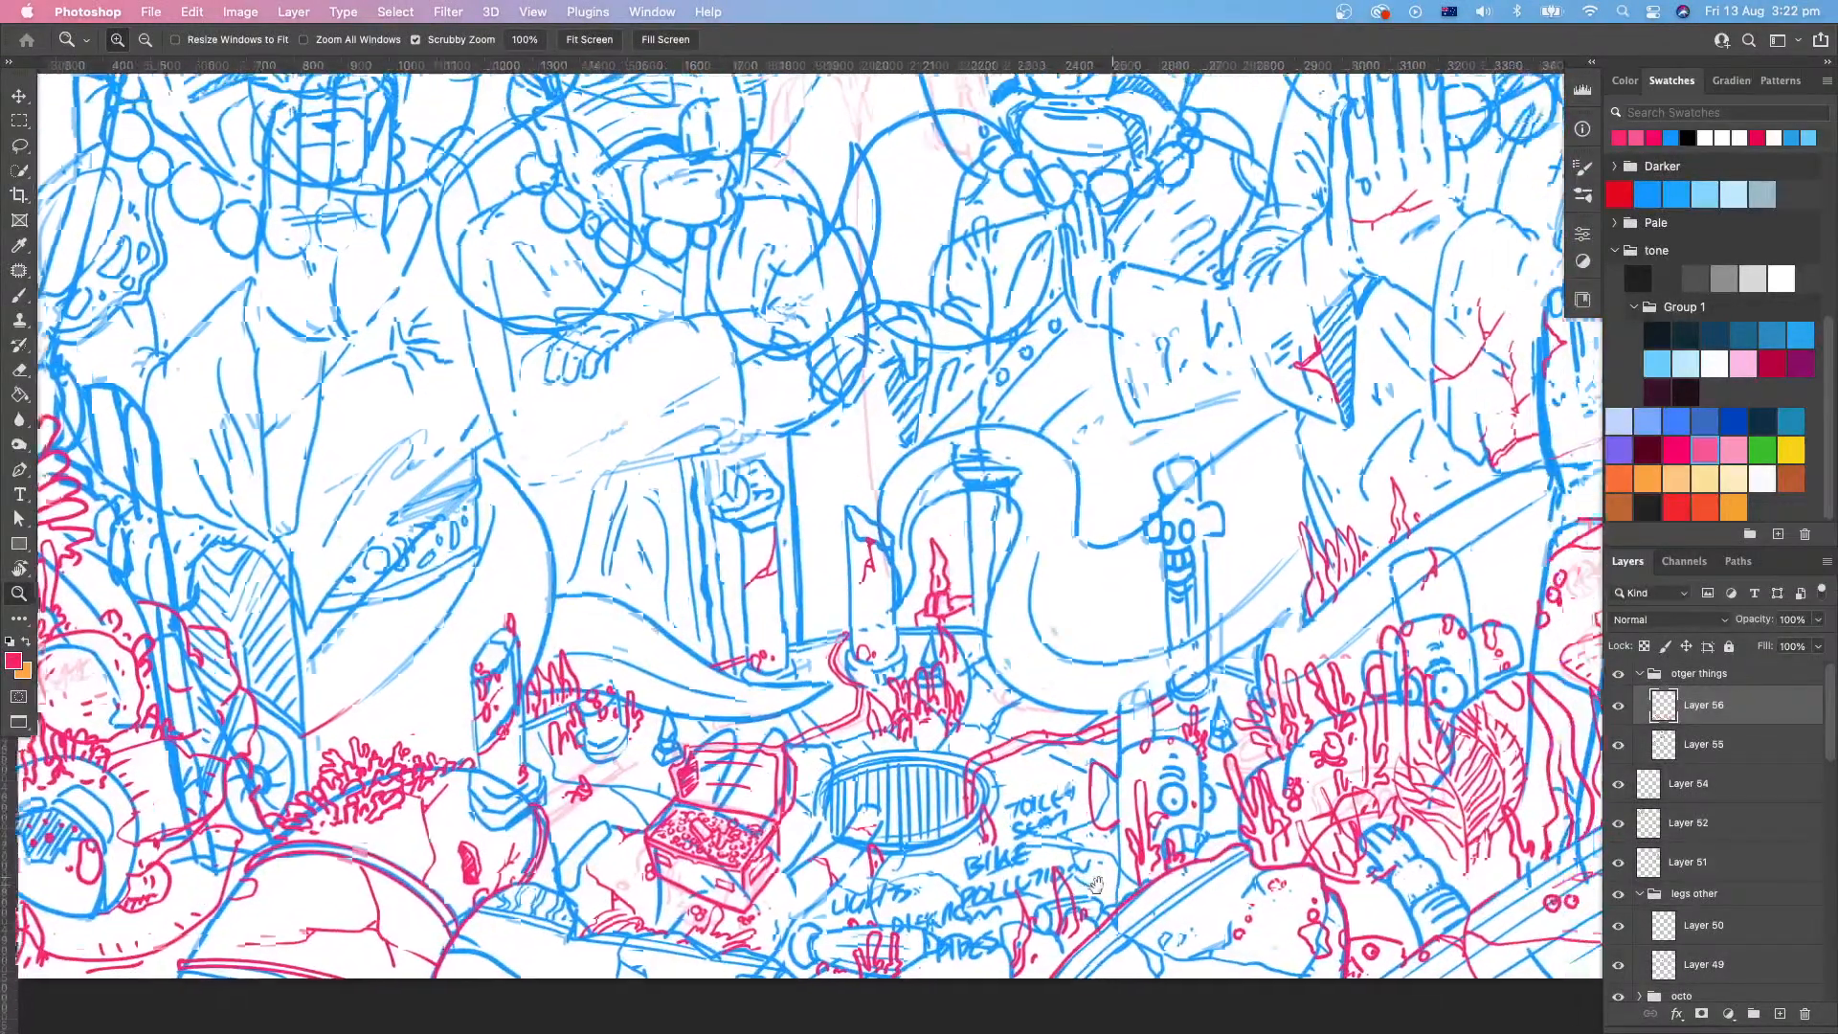
pyautogui.moveTo(1235, 813); pyautogui.dragTo(1123, 873)
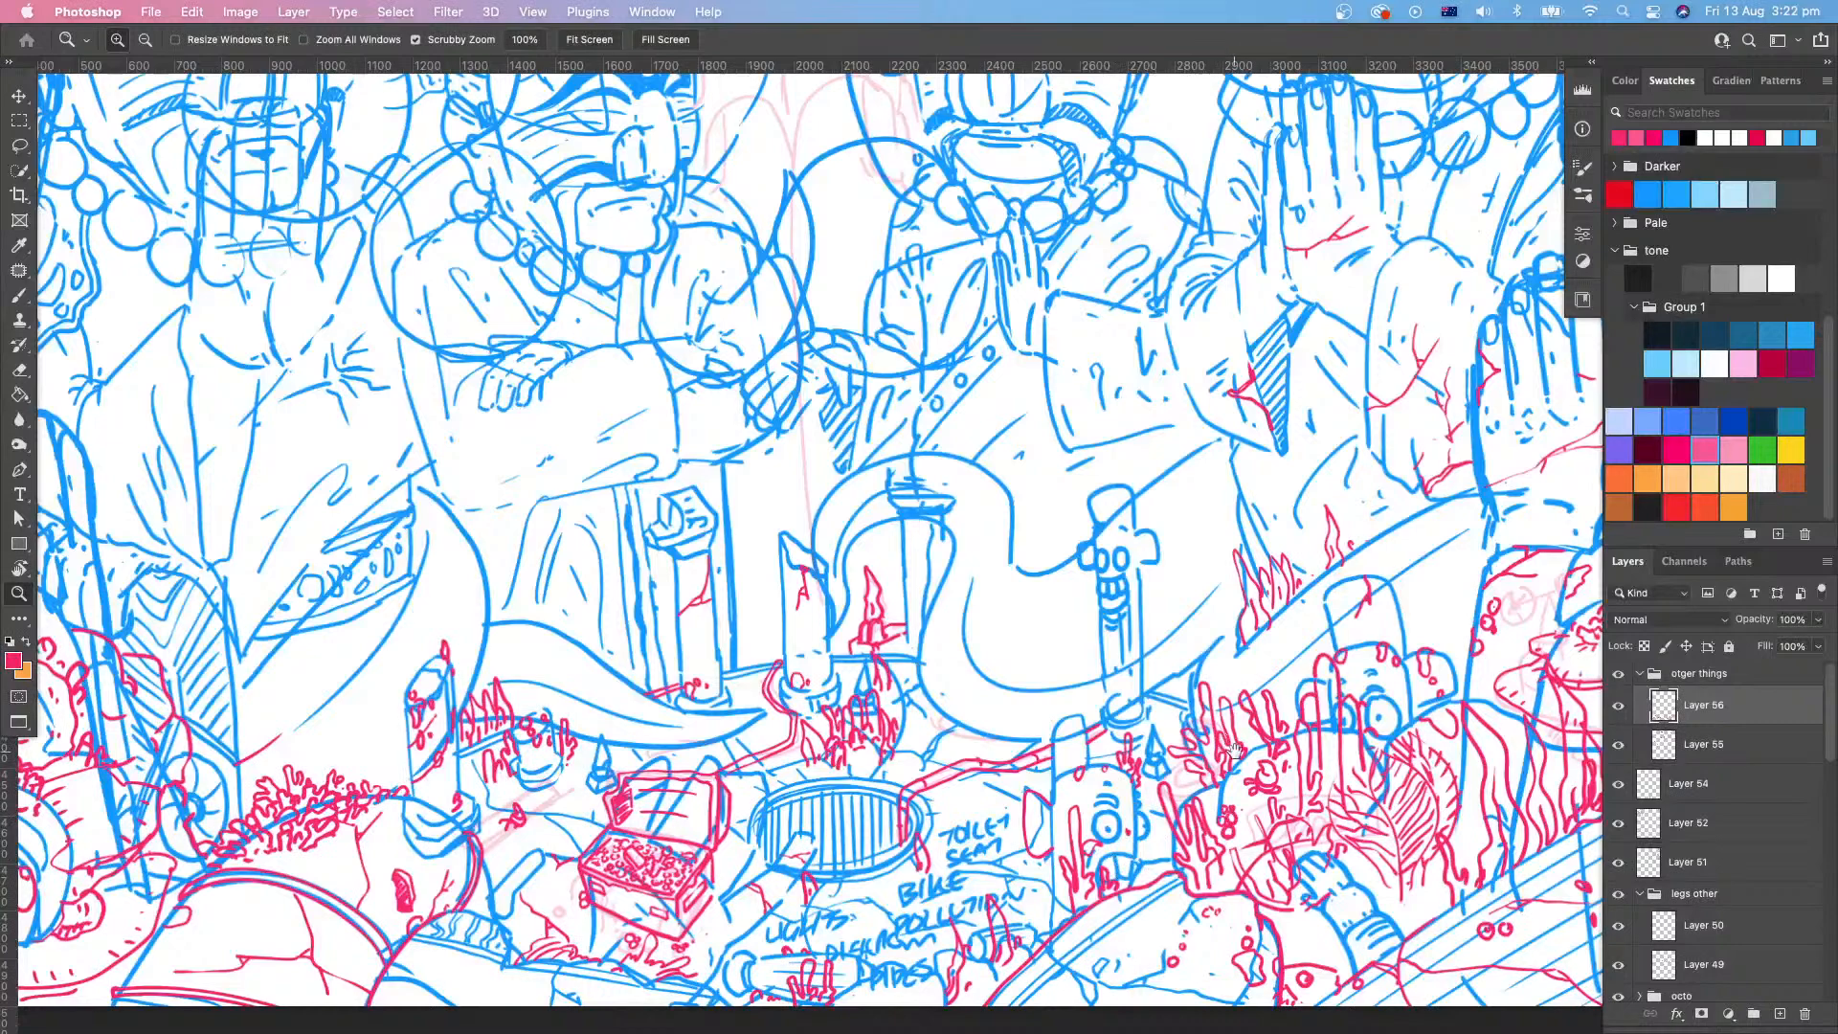
pyautogui.moveTo(1230, 744); pyautogui.dragTo(1141, 809)
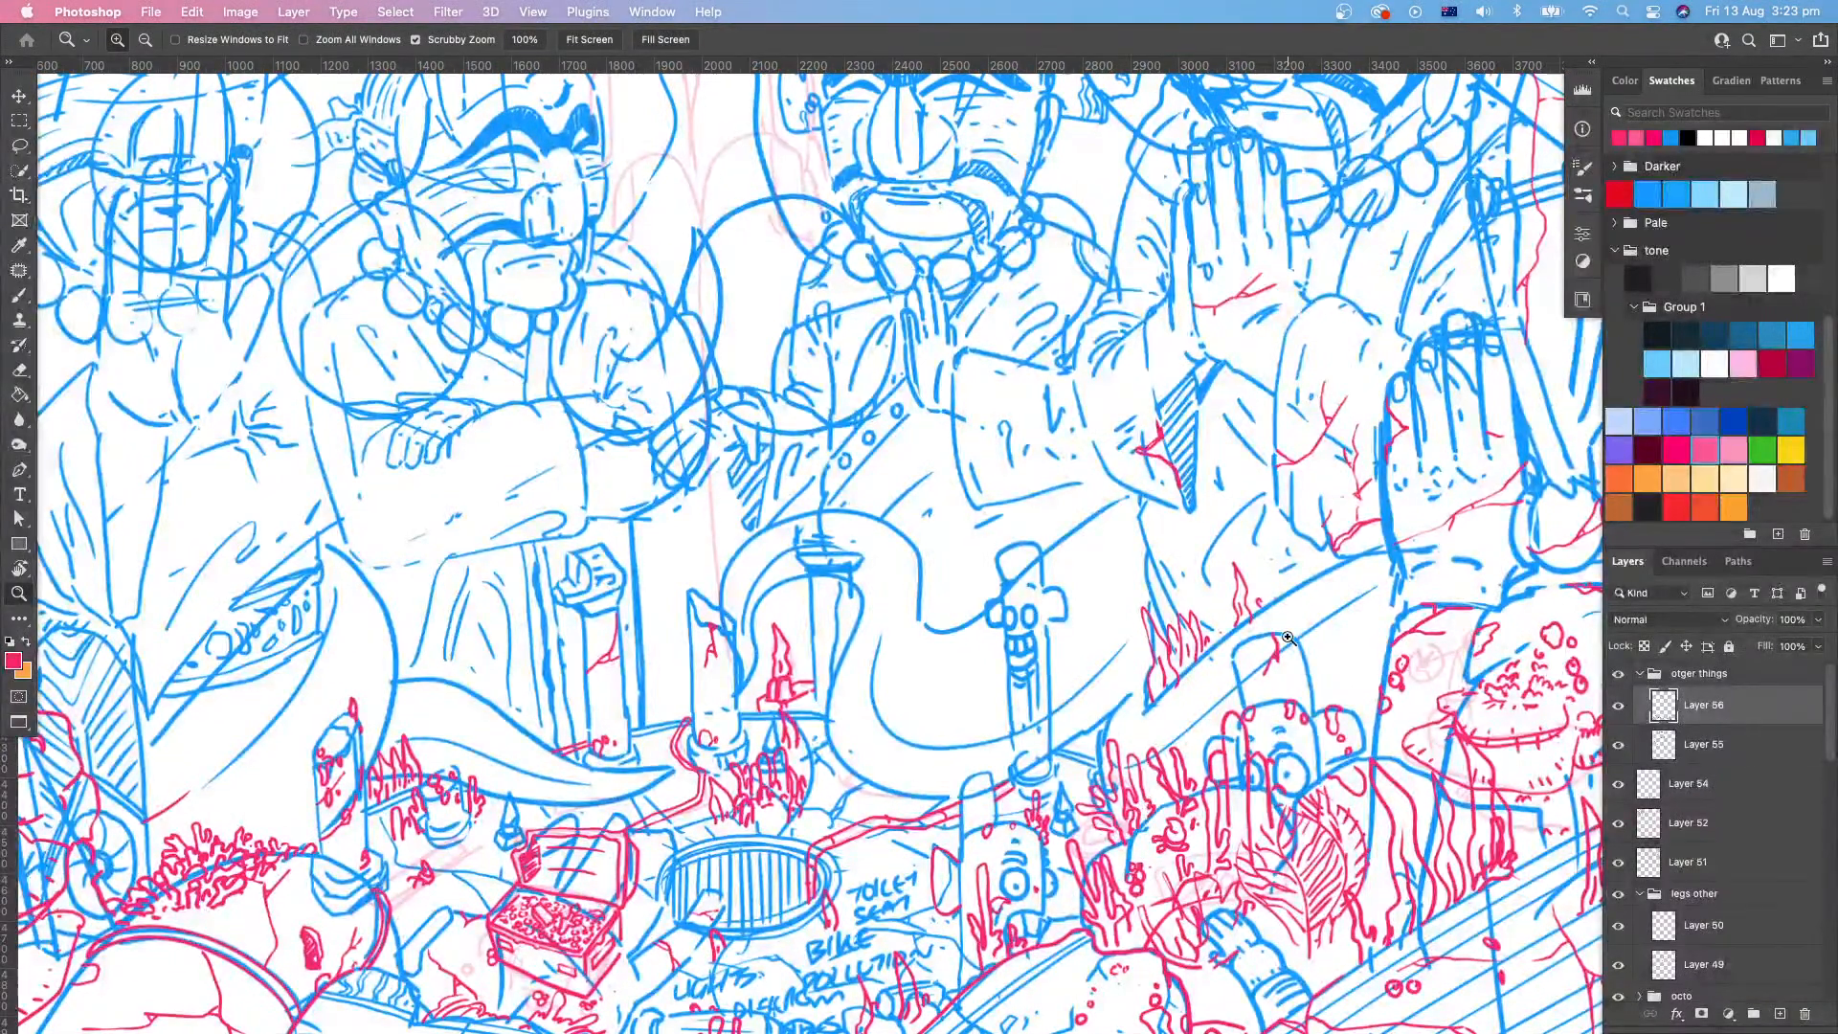
# Step: Draw a small pink coral cluster along the upper edge of the folded-arms character's sleeve, beside the hand
pyautogui.press('b')
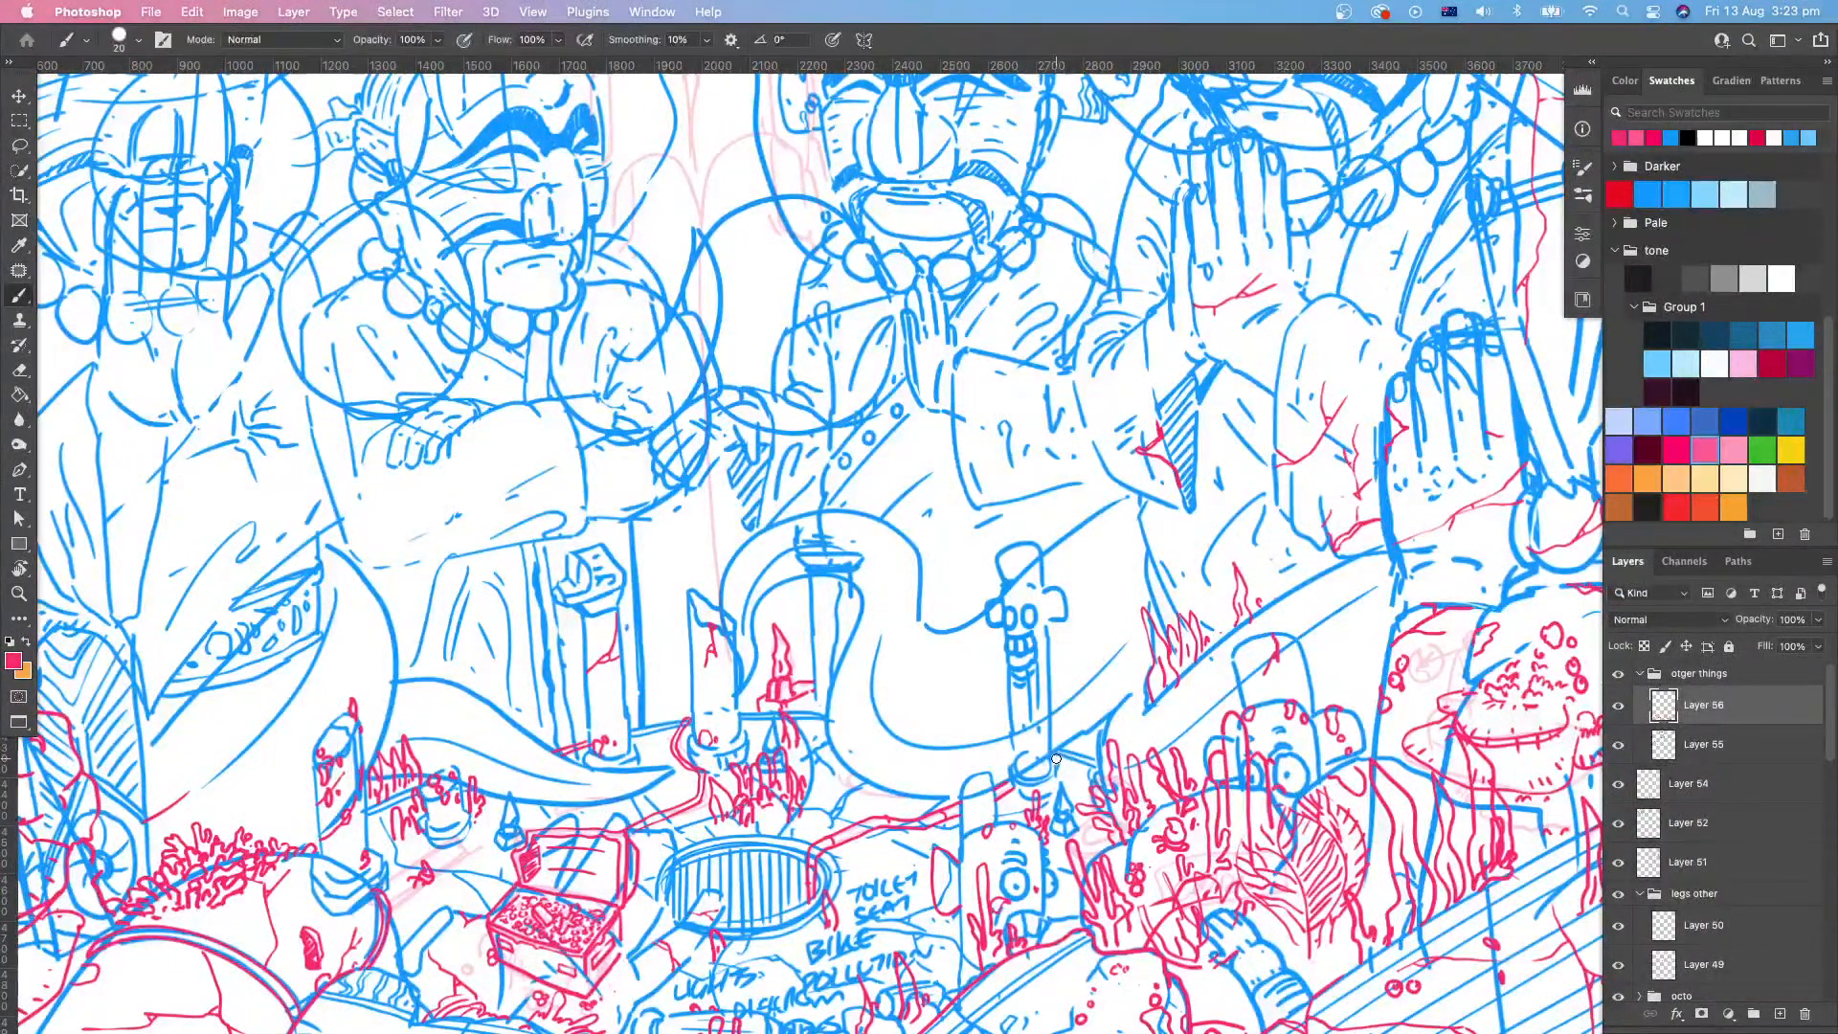
pyautogui.moveTo(1151, 742); pyautogui.dragTo(935, 890)
pyautogui.press('z')
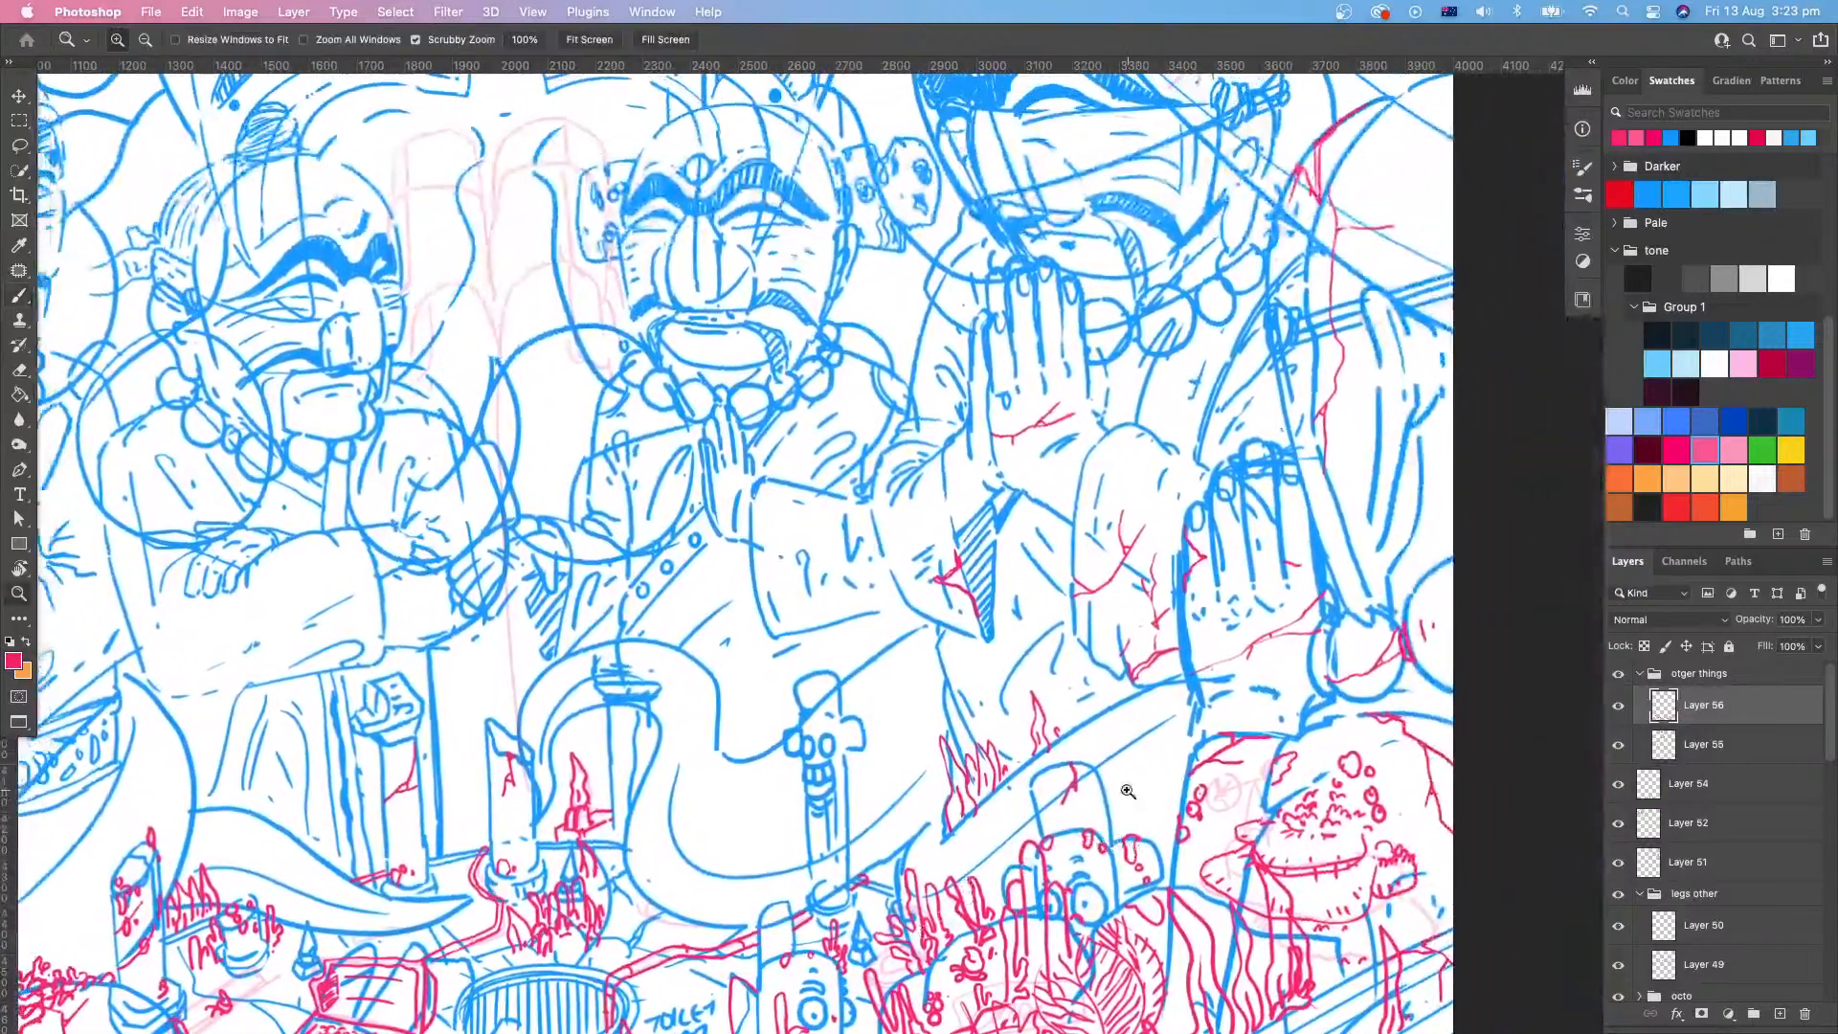
pyautogui.moveTo(1129, 794); pyautogui.dragTo(1176, 765)
pyautogui.moveTo(1009, 757); pyautogui.dragTo(1091, 723)
pyautogui.moveTo(928, 488)
pyautogui.mouseDown()
pyautogui.moveTo(1275, 859)
pyautogui.moveTo(1291, 956)
pyautogui.mouseUp()
pyautogui.press('b')
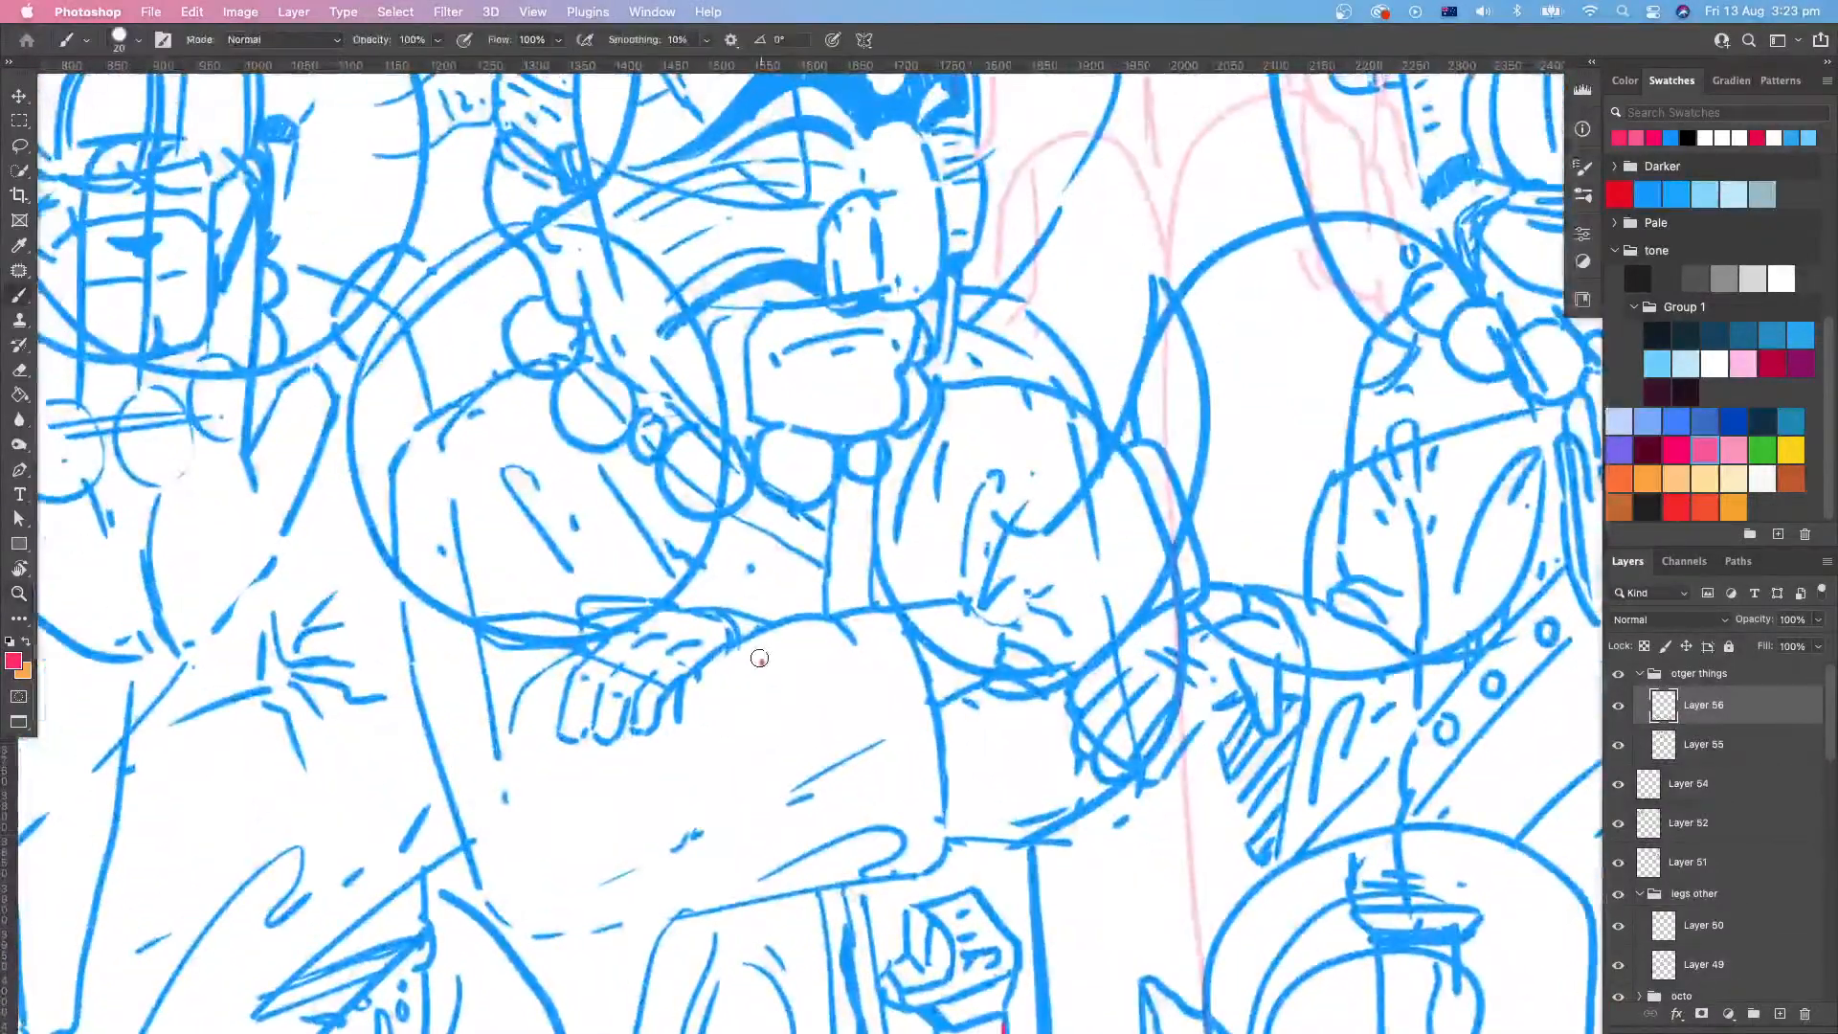
pyautogui.moveTo(760, 658)
pyautogui.mouseDown()
pyautogui.moveTo(785, 626)
pyautogui.moveTo(829, 645)
pyautogui.moveTo(800, 658)
pyautogui.moveTo(807, 622)
pyautogui.moveTo(818, 644)
pyautogui.moveTo(731, 656)
pyautogui.moveTo(754, 670)
pyautogui.moveTo(766, 630)
pyautogui.mouseUp()
# Step: Set the brush size to 10 px and extend the sleeve's coral cluster with finer pink growths and dots
pyautogui.click(138, 39)
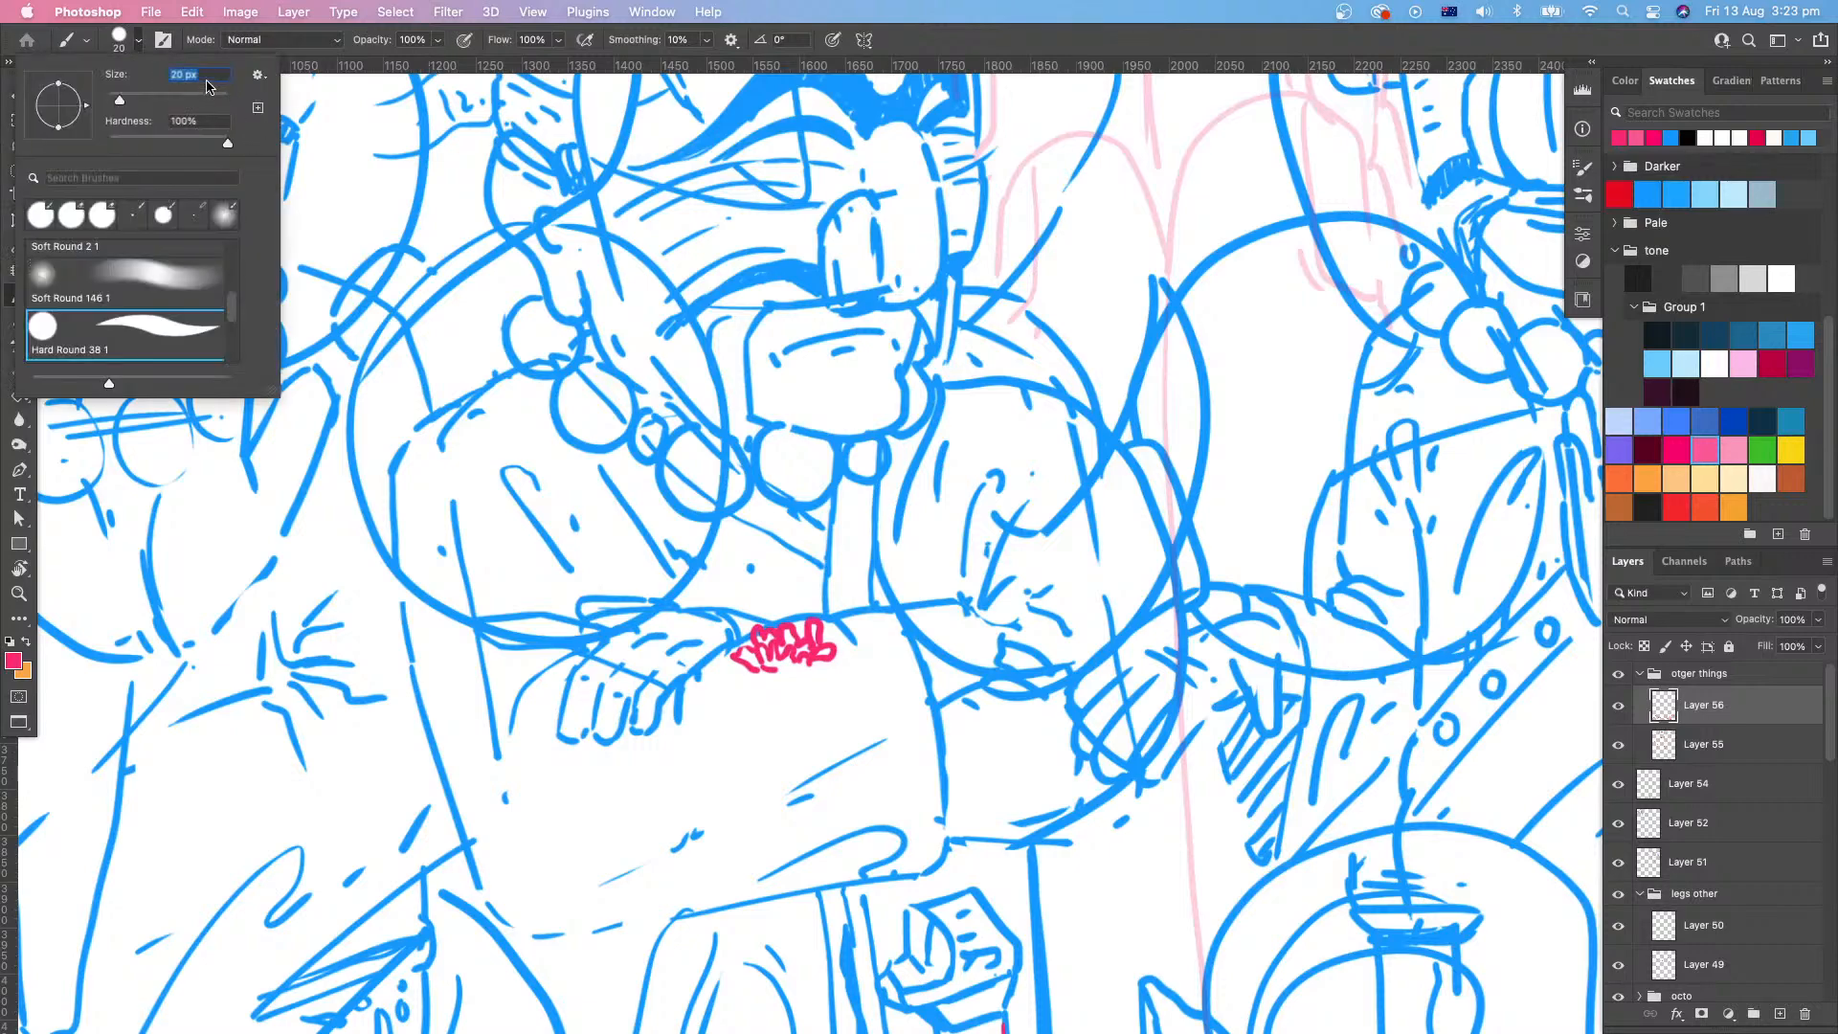
pyautogui.write('10')
pyautogui.press('Return')
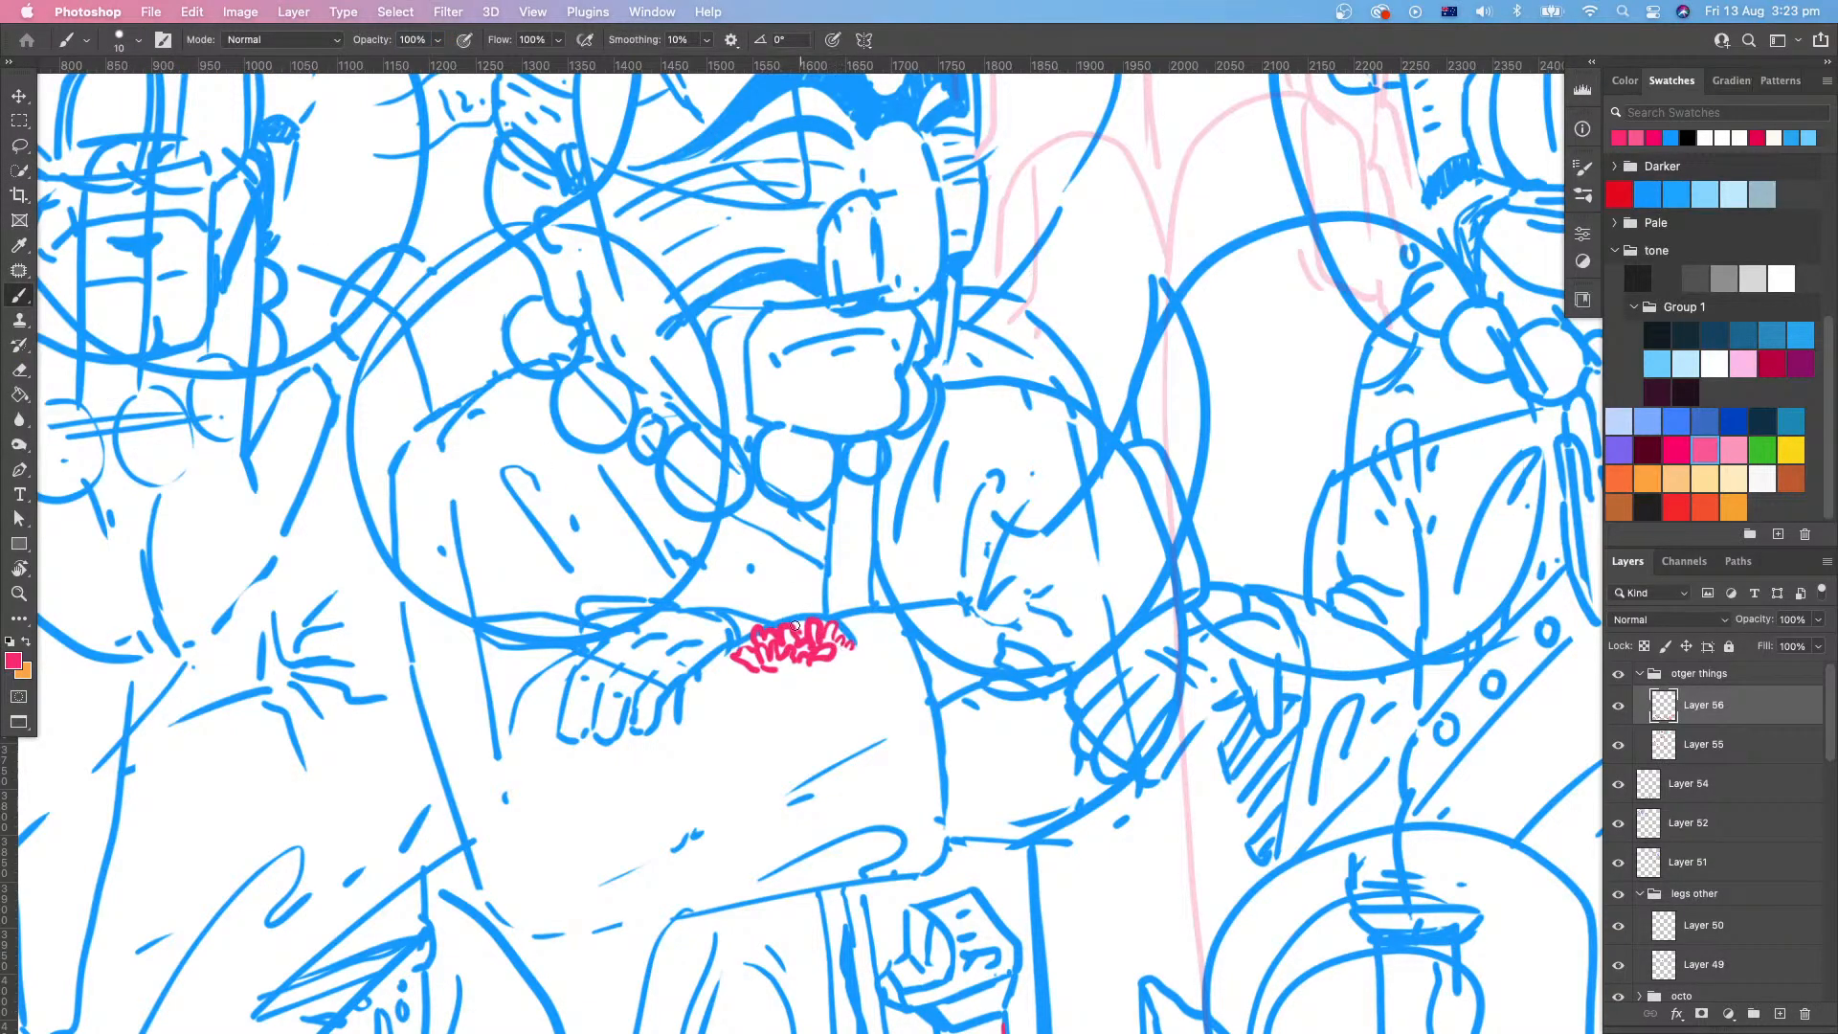
pyautogui.moveTo(850, 622)
pyautogui.mouseDown()
pyautogui.moveTo(855, 649)
pyautogui.moveTo(871, 626)
pyautogui.moveTo(849, 653)
pyautogui.moveTo(884, 642)
pyautogui.mouseUp()
pyautogui.moveTo(888, 639); pyautogui.dragTo(899, 640)
# Step: Add small pink barnacle ovals, spots and branching cracks across the folded-arms character's sleeve
pyautogui.moveTo(1016, 724); pyautogui.dragTo(965, 875)
pyautogui.press('z')
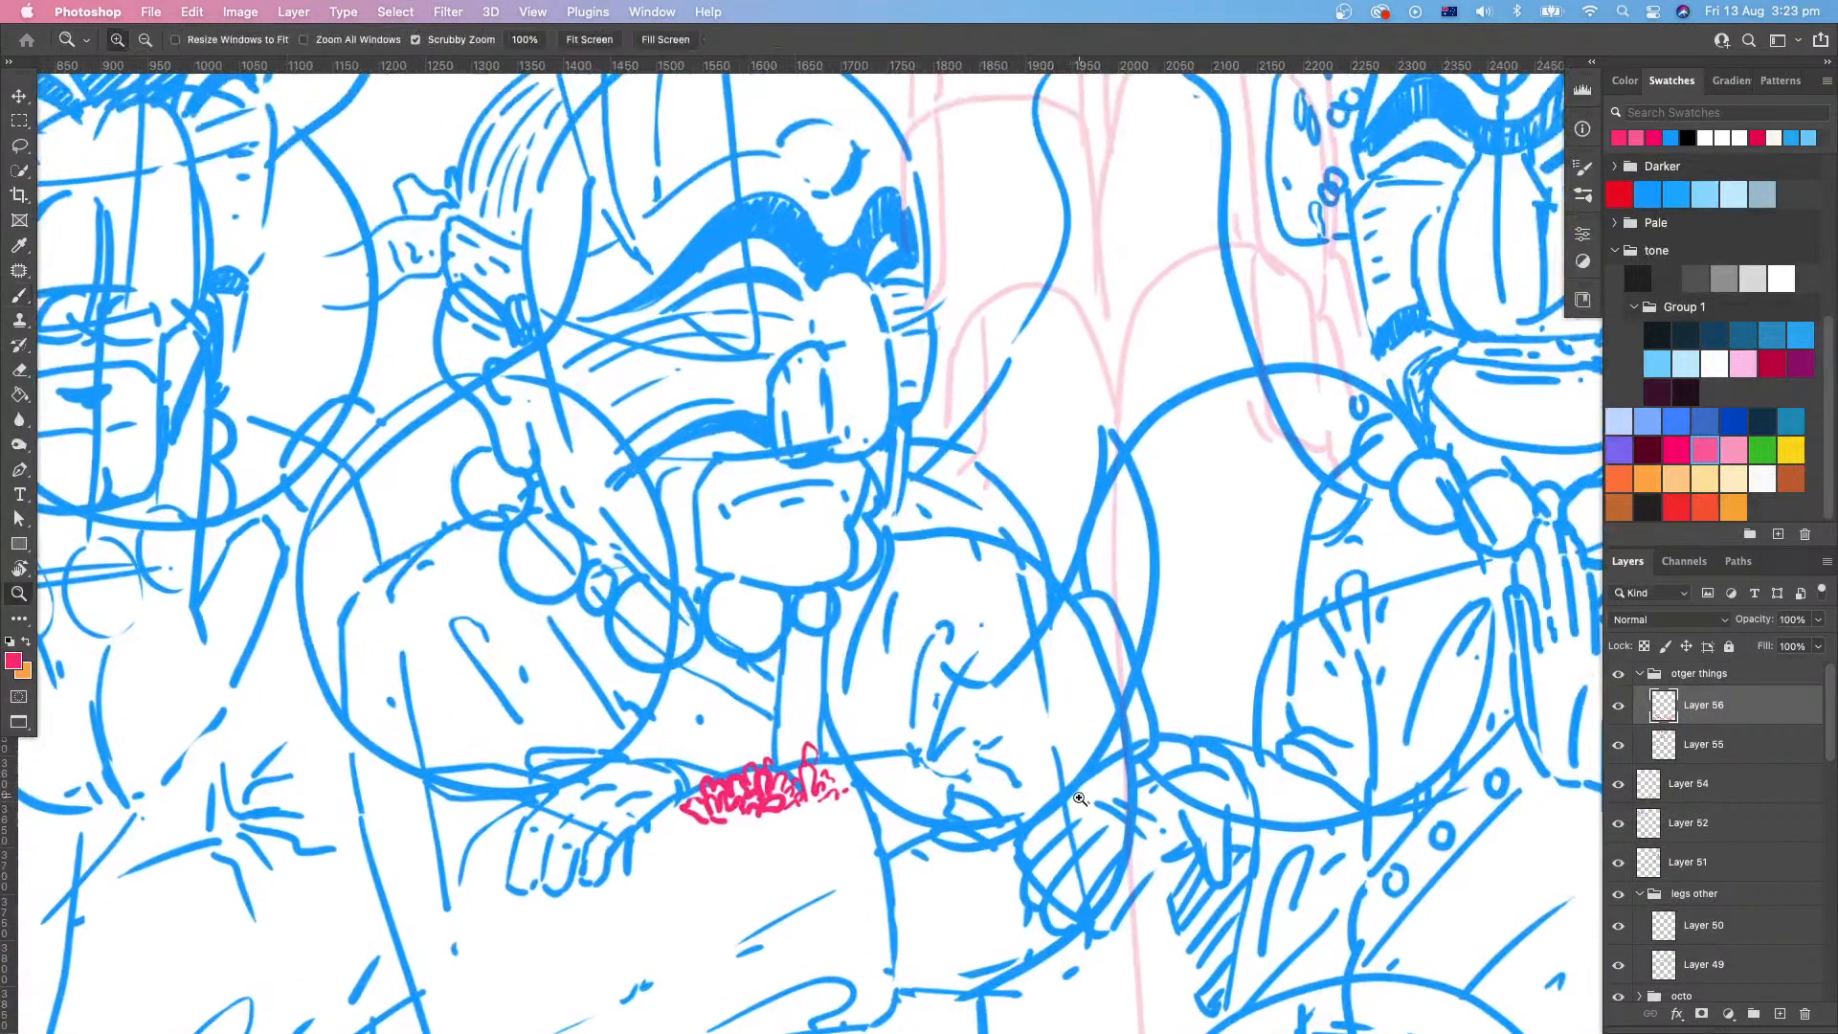
pyautogui.moveTo(1080, 798)
pyautogui.mouseDown()
pyautogui.moveTo(756, 802)
pyautogui.moveTo(883, 789)
pyautogui.mouseUp()
pyautogui.moveTo(887, 787); pyautogui.dragTo(1053, 732)
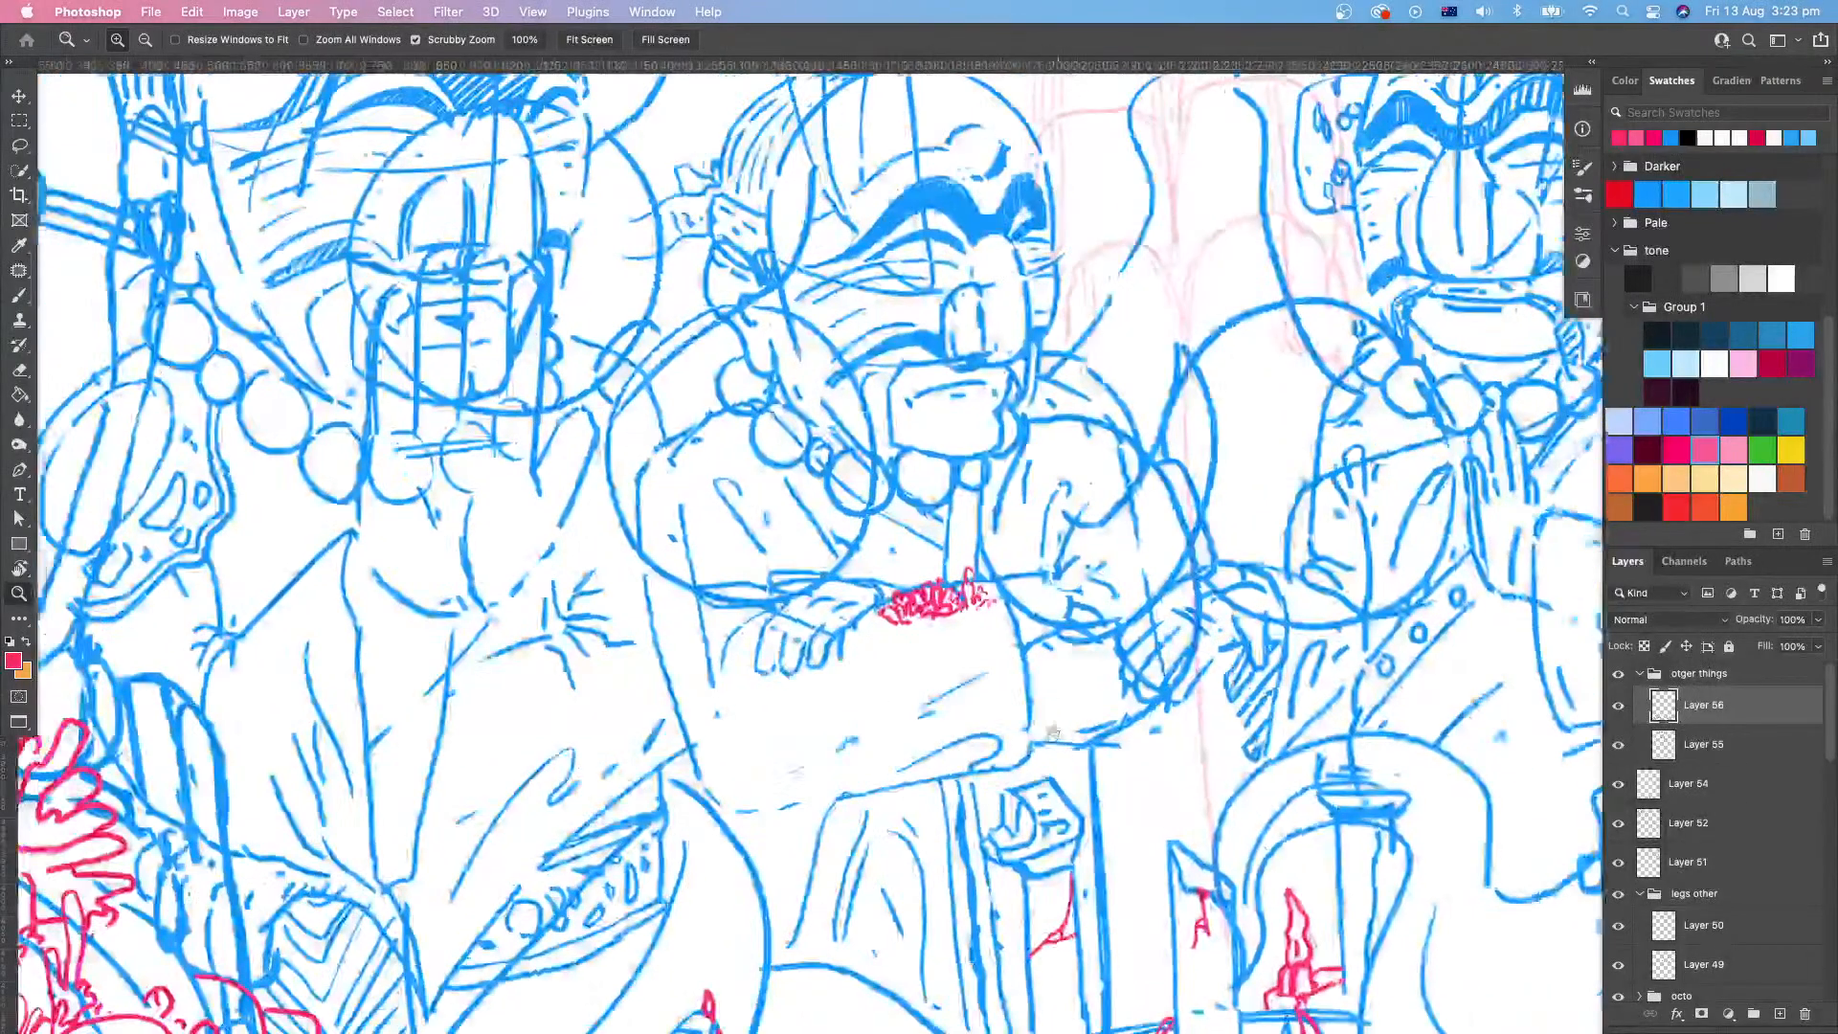
pyautogui.press('b')
pyautogui.moveTo(854, 630); pyautogui.dragTo(851, 638)
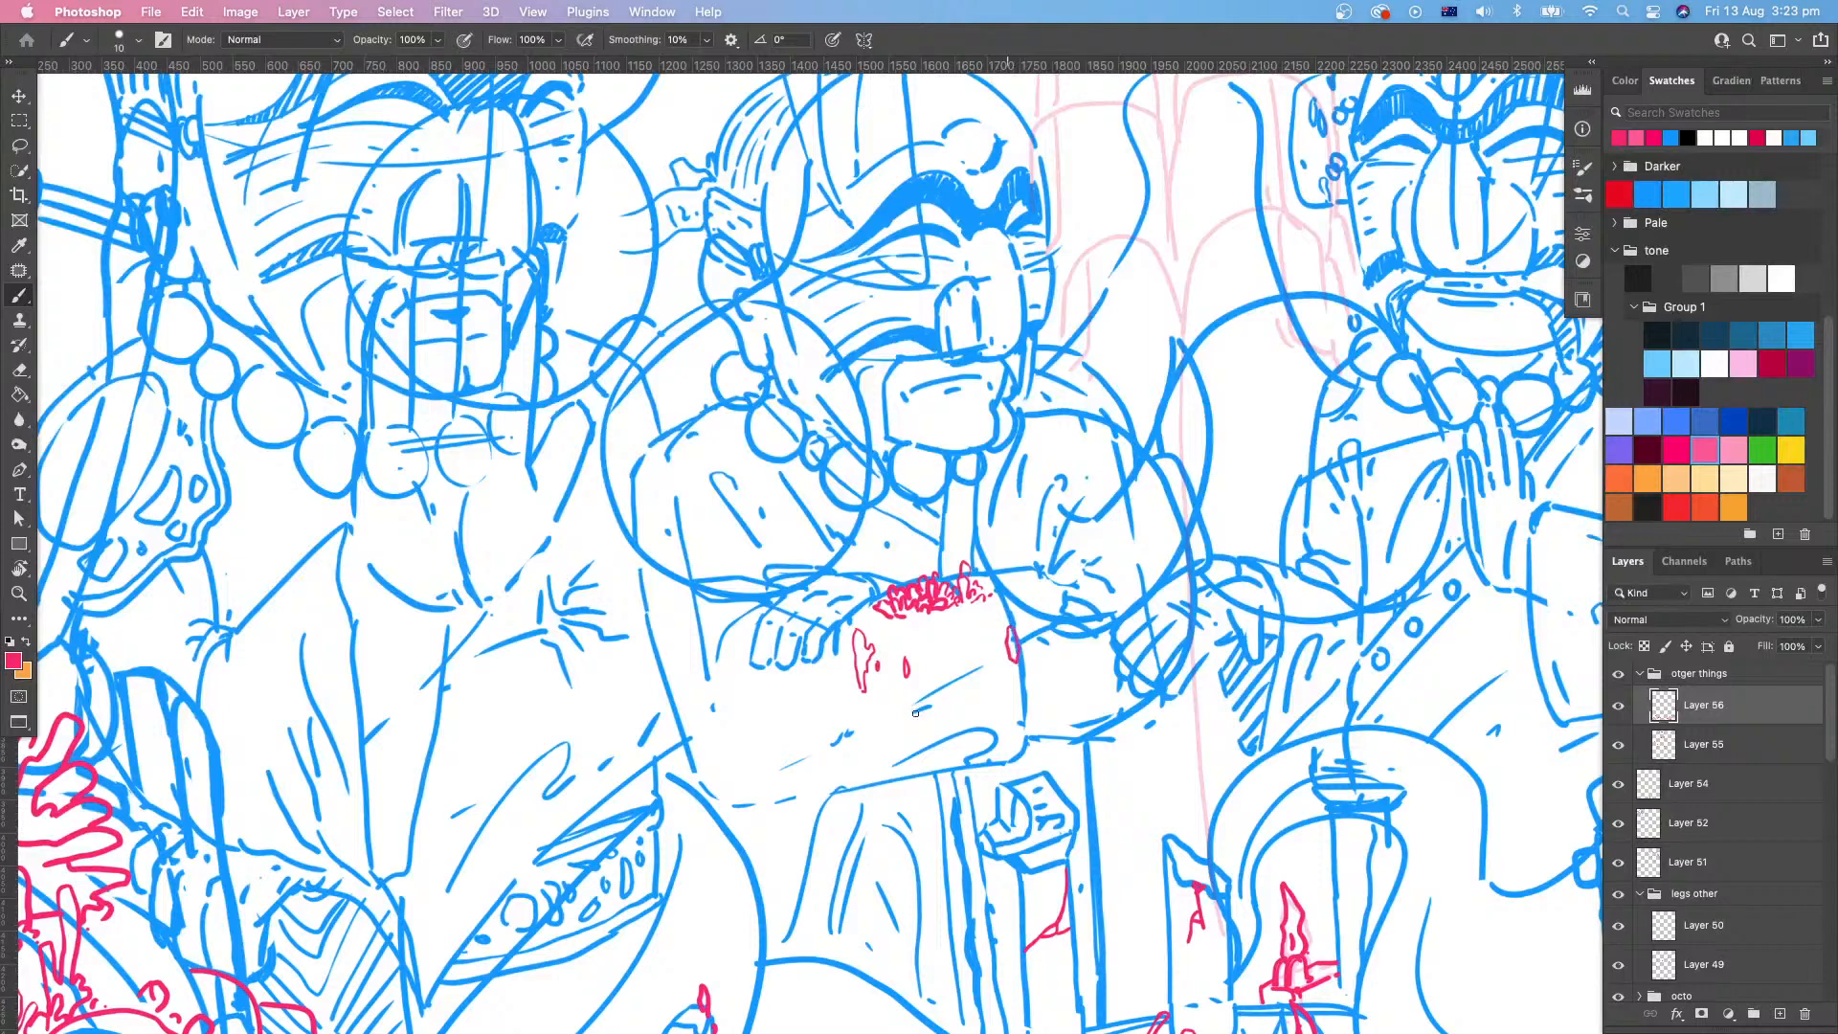
pyautogui.moveTo(800, 766)
pyautogui.mouseDown()
pyautogui.moveTo(814, 706)
pyautogui.moveTo(874, 719)
pyautogui.mouseUp()
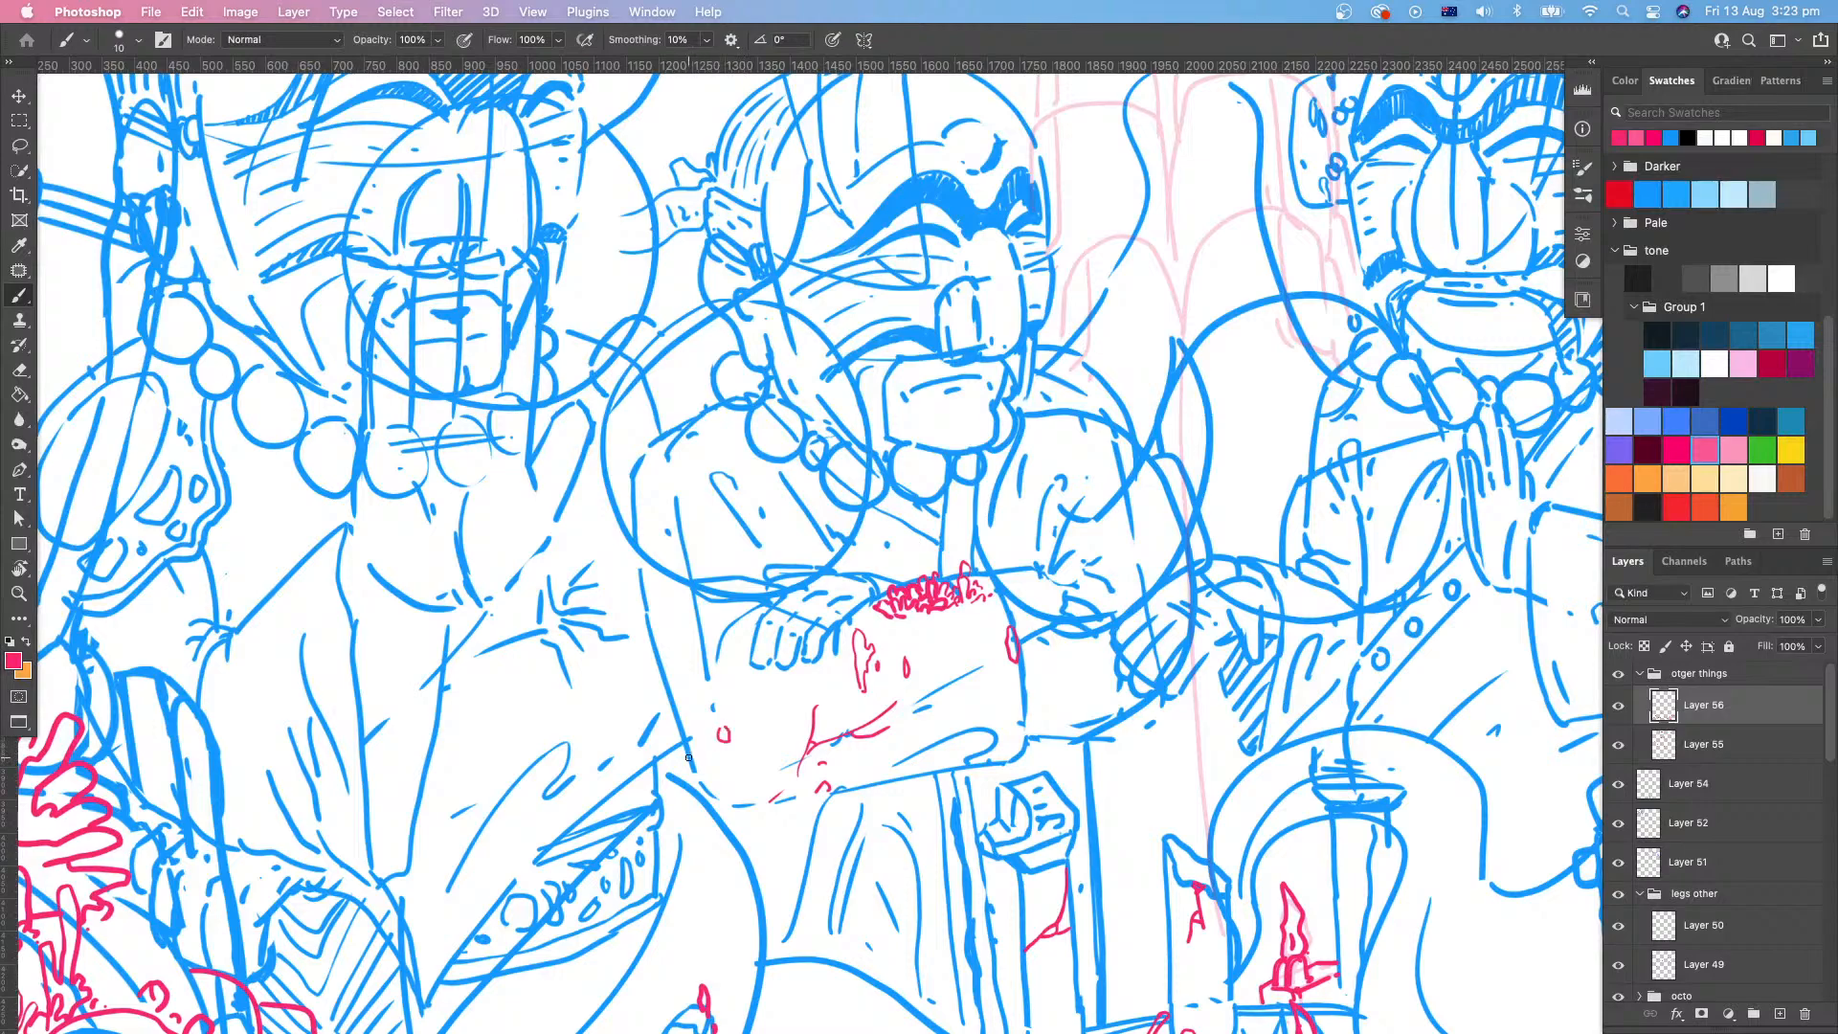
pyautogui.moveTo(738, 750)
pyautogui.mouseDown()
pyautogui.moveTo(784, 672)
pyautogui.moveTo(771, 705)
pyautogui.moveTo(810, 704)
pyautogui.mouseUp()
# Step: Draw a thin pink curved crack down the sleeve section between the folded arm's cuff edge and the elbow
pyautogui.moveTo(1117, 684)
pyautogui.mouseDown()
pyautogui.moveTo(1098, 804)
pyautogui.moveTo(1019, 848)
pyautogui.moveTo(984, 831)
pyautogui.moveTo(1027, 835)
pyautogui.moveTo(1055, 743)
pyautogui.mouseUp()
pyautogui.press('z')
pyautogui.press('b')
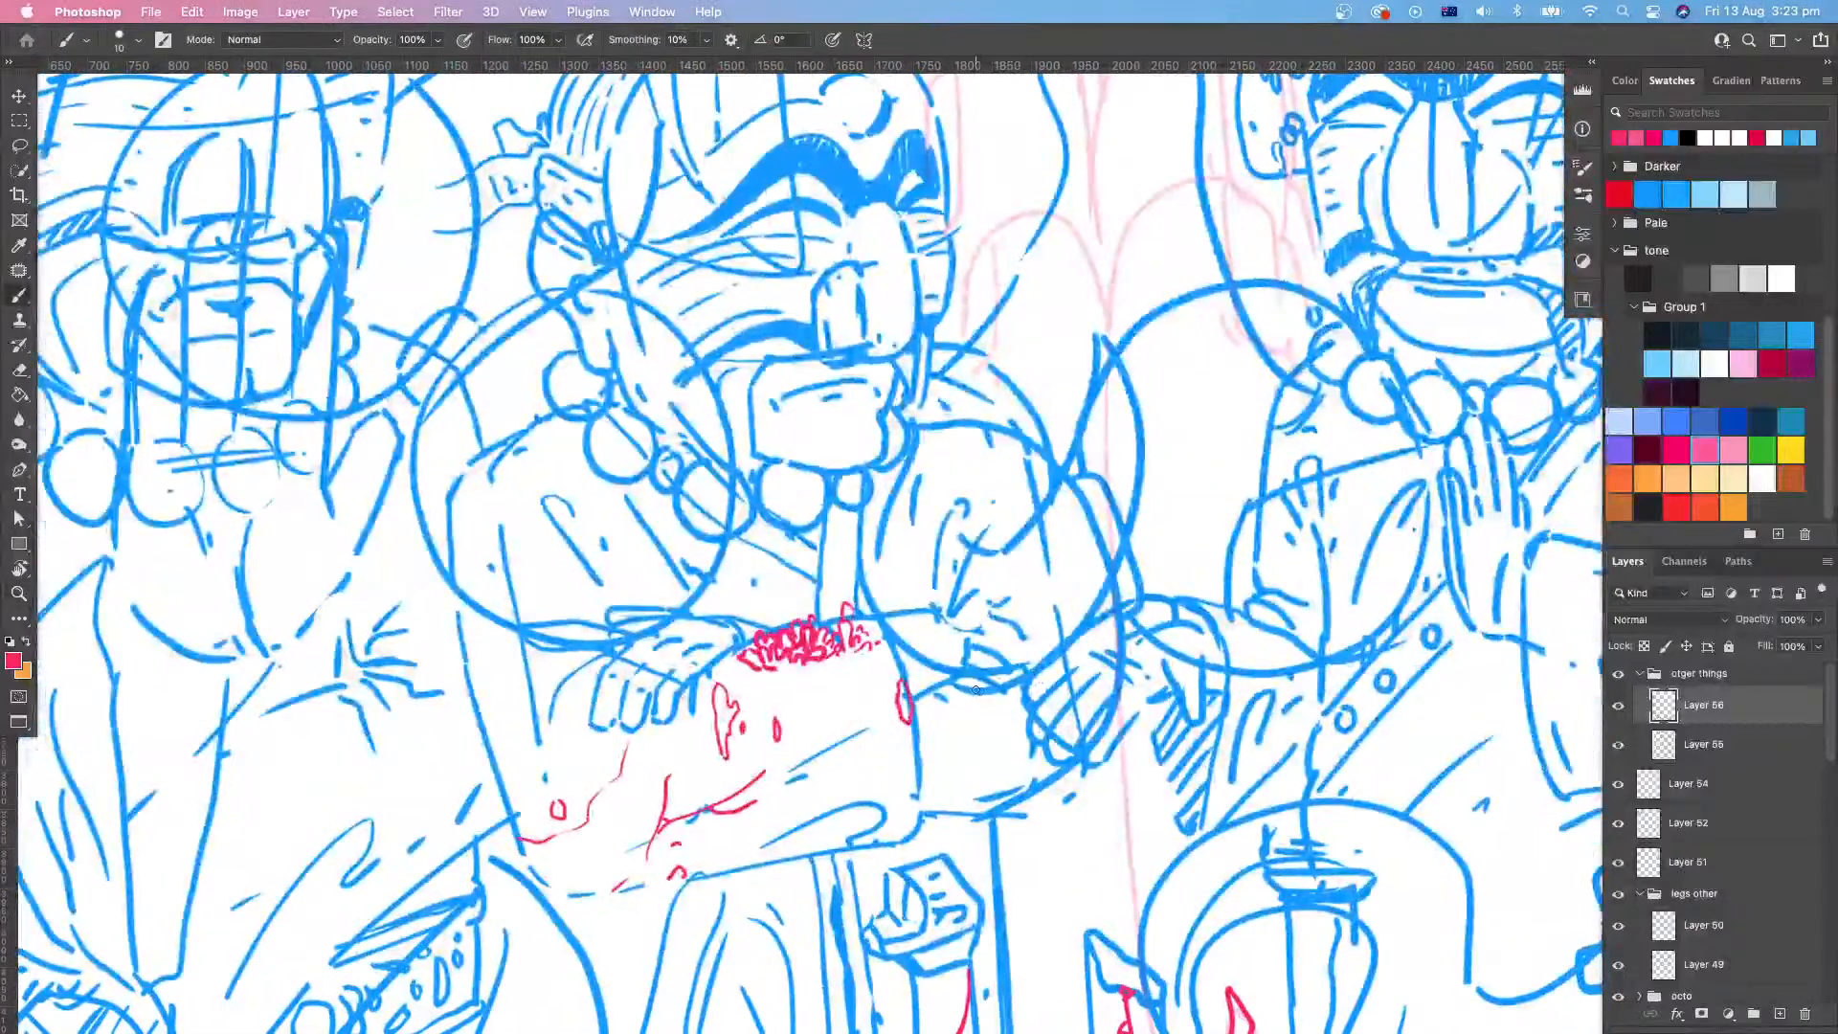
pyautogui.moveTo(977, 687)
pyautogui.mouseDown()
pyautogui.moveTo(1004, 732)
pyautogui.moveTo(981, 803)
pyautogui.mouseUp()
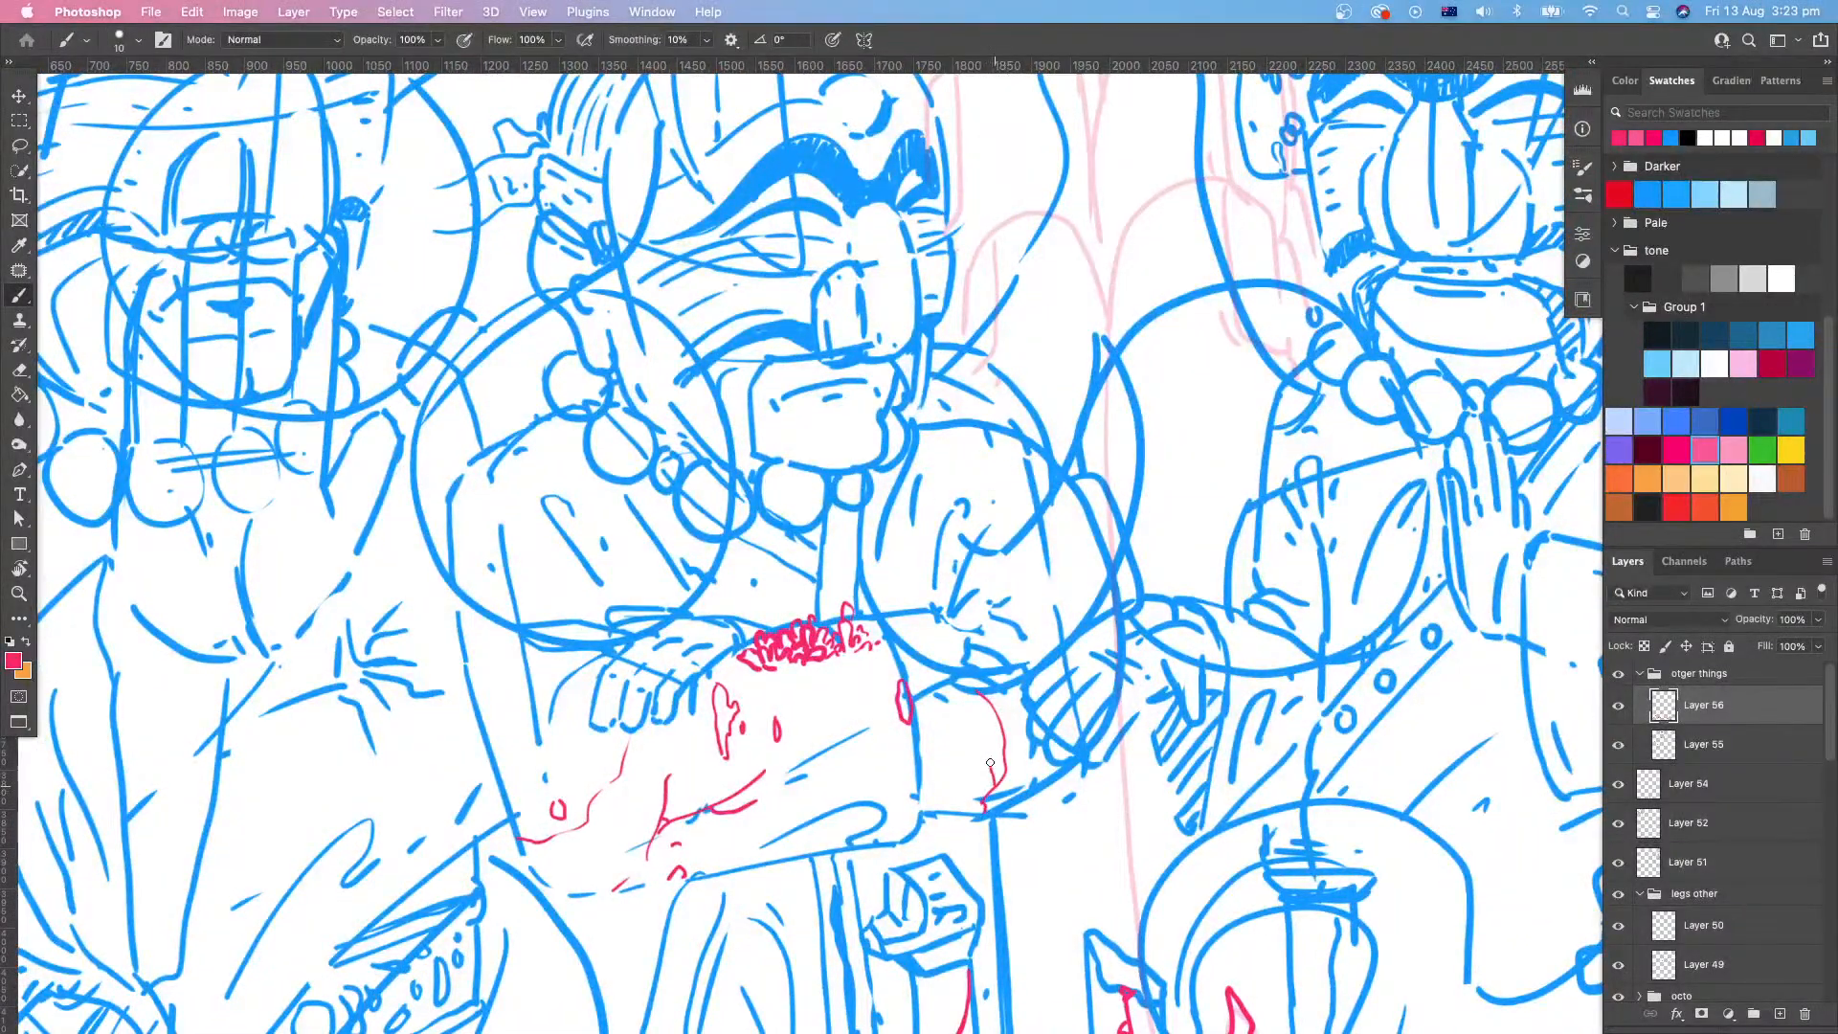
pyautogui.moveTo(1034, 709); pyautogui.dragTo(1026, 826)
# Step: Draw a thin pink spike with small coral bumps on the upper sleeve edge beside the smiling character's praying hands
pyautogui.press('z')
pyautogui.moveTo(1111, 738)
pyautogui.mouseDown()
pyautogui.moveTo(1032, 734)
pyautogui.moveTo(996, 767)
pyautogui.moveTo(1187, 757)
pyautogui.moveTo(1031, 828)
pyautogui.moveTo(1074, 790)
pyautogui.mouseUp()
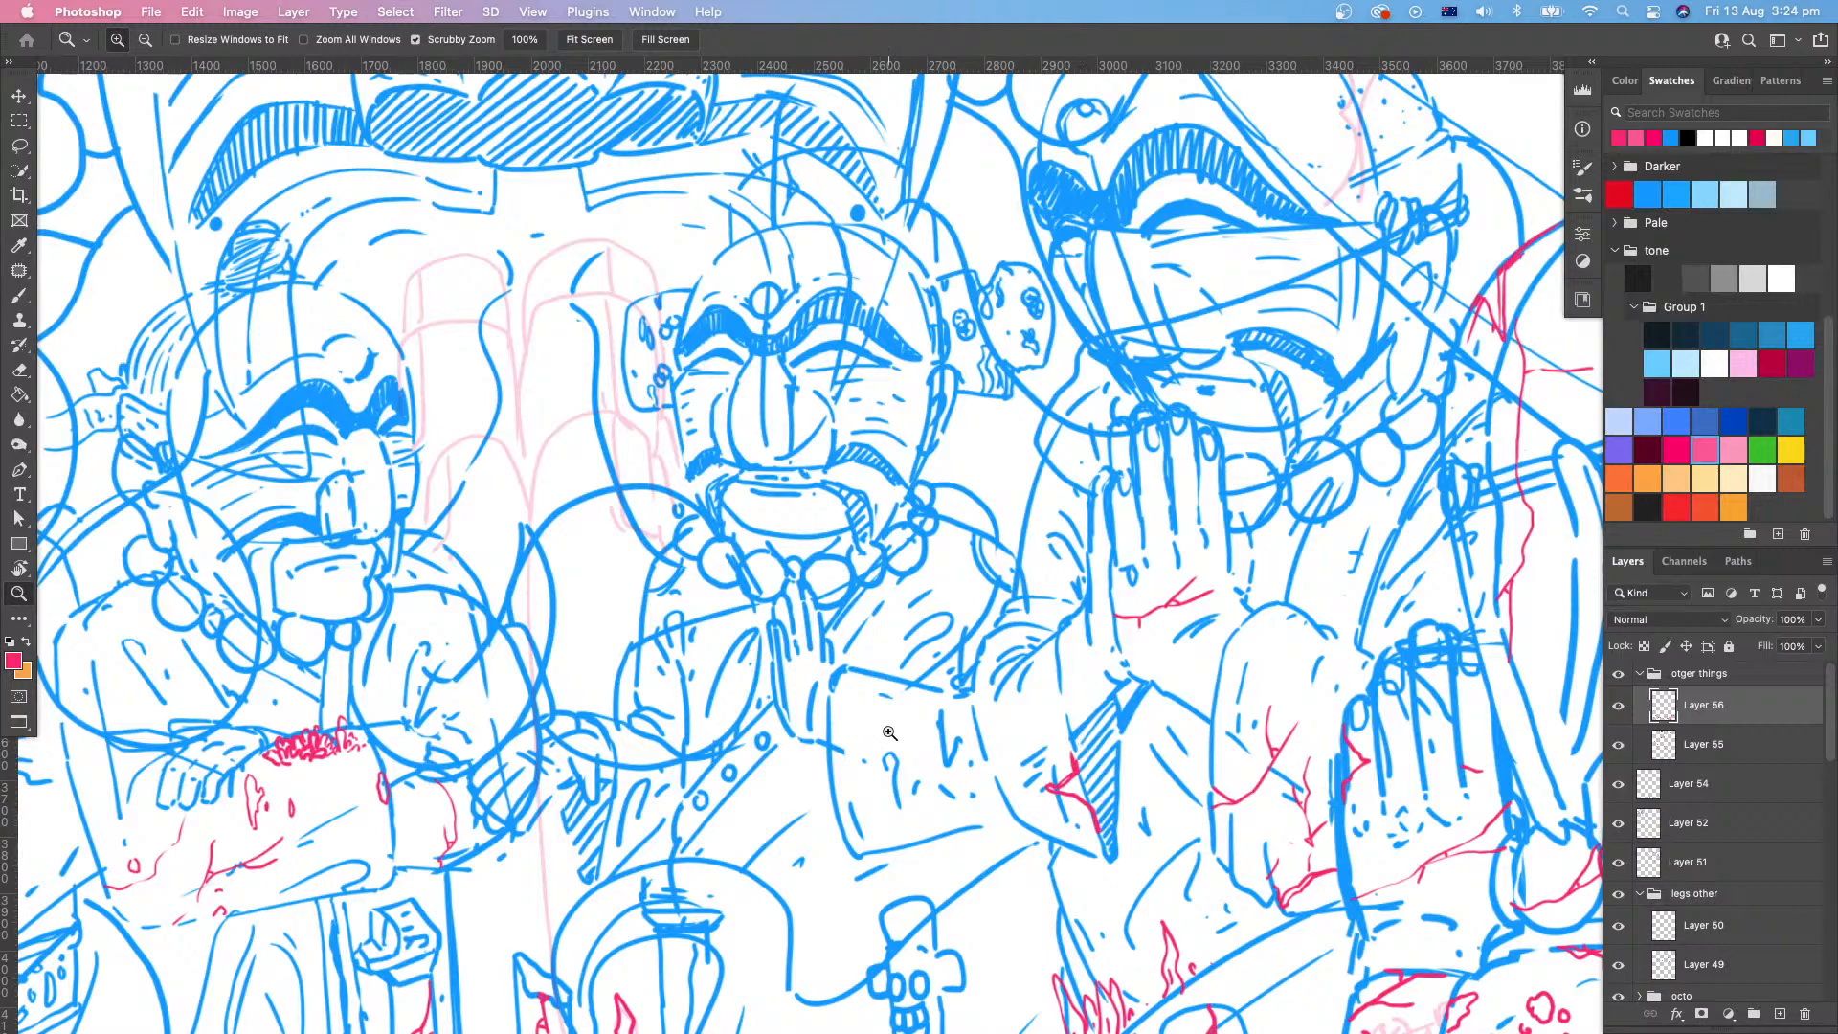
pyautogui.moveTo(890, 748); pyautogui.dragTo(1038, 744)
pyautogui.moveTo(1038, 743); pyautogui.dragTo(1034, 795)
pyautogui.press('b')
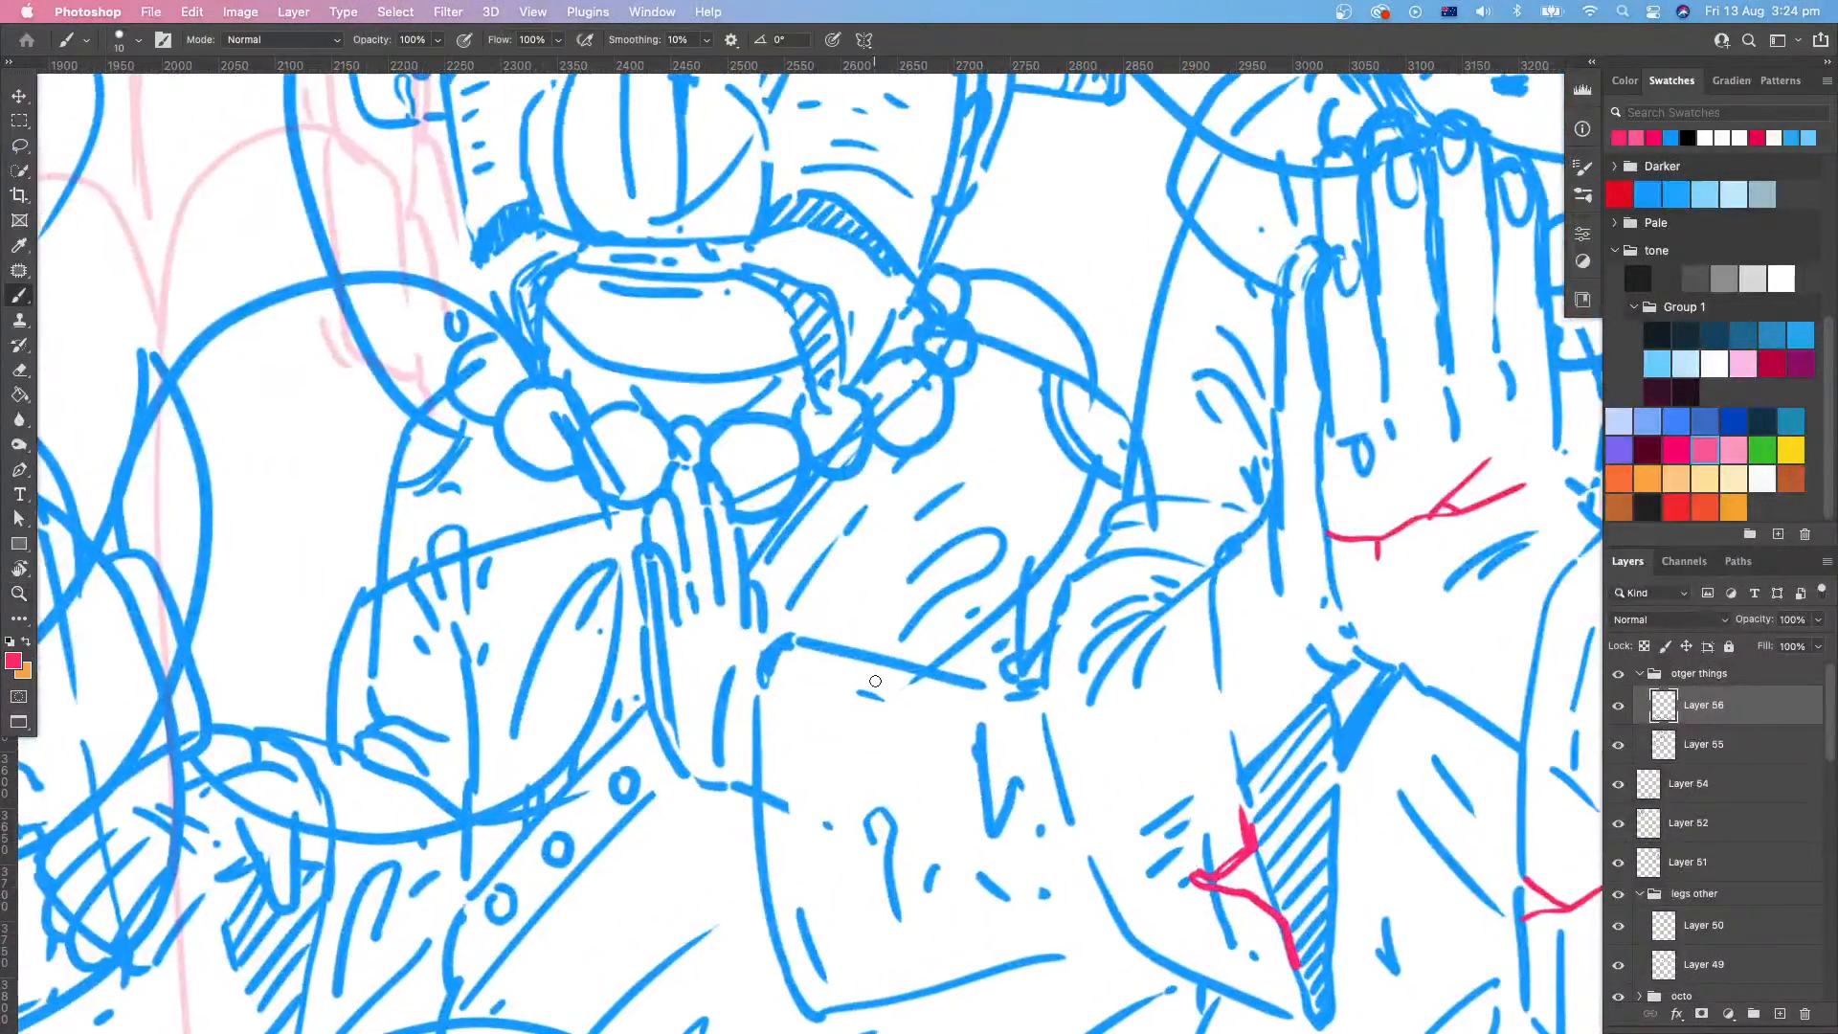
pyautogui.scroll(3, 818, 702)
pyautogui.moveTo(828, 736)
pyautogui.mouseDown()
pyautogui.moveTo(823, 637)
pyautogui.moveTo(853, 699)
pyautogui.moveTo(845, 740)
pyautogui.moveTo(839, 723)
pyautogui.moveTo(873, 756)
pyautogui.mouseUp()
pyautogui.moveTo(1036, 743); pyautogui.dragTo(931, 829)
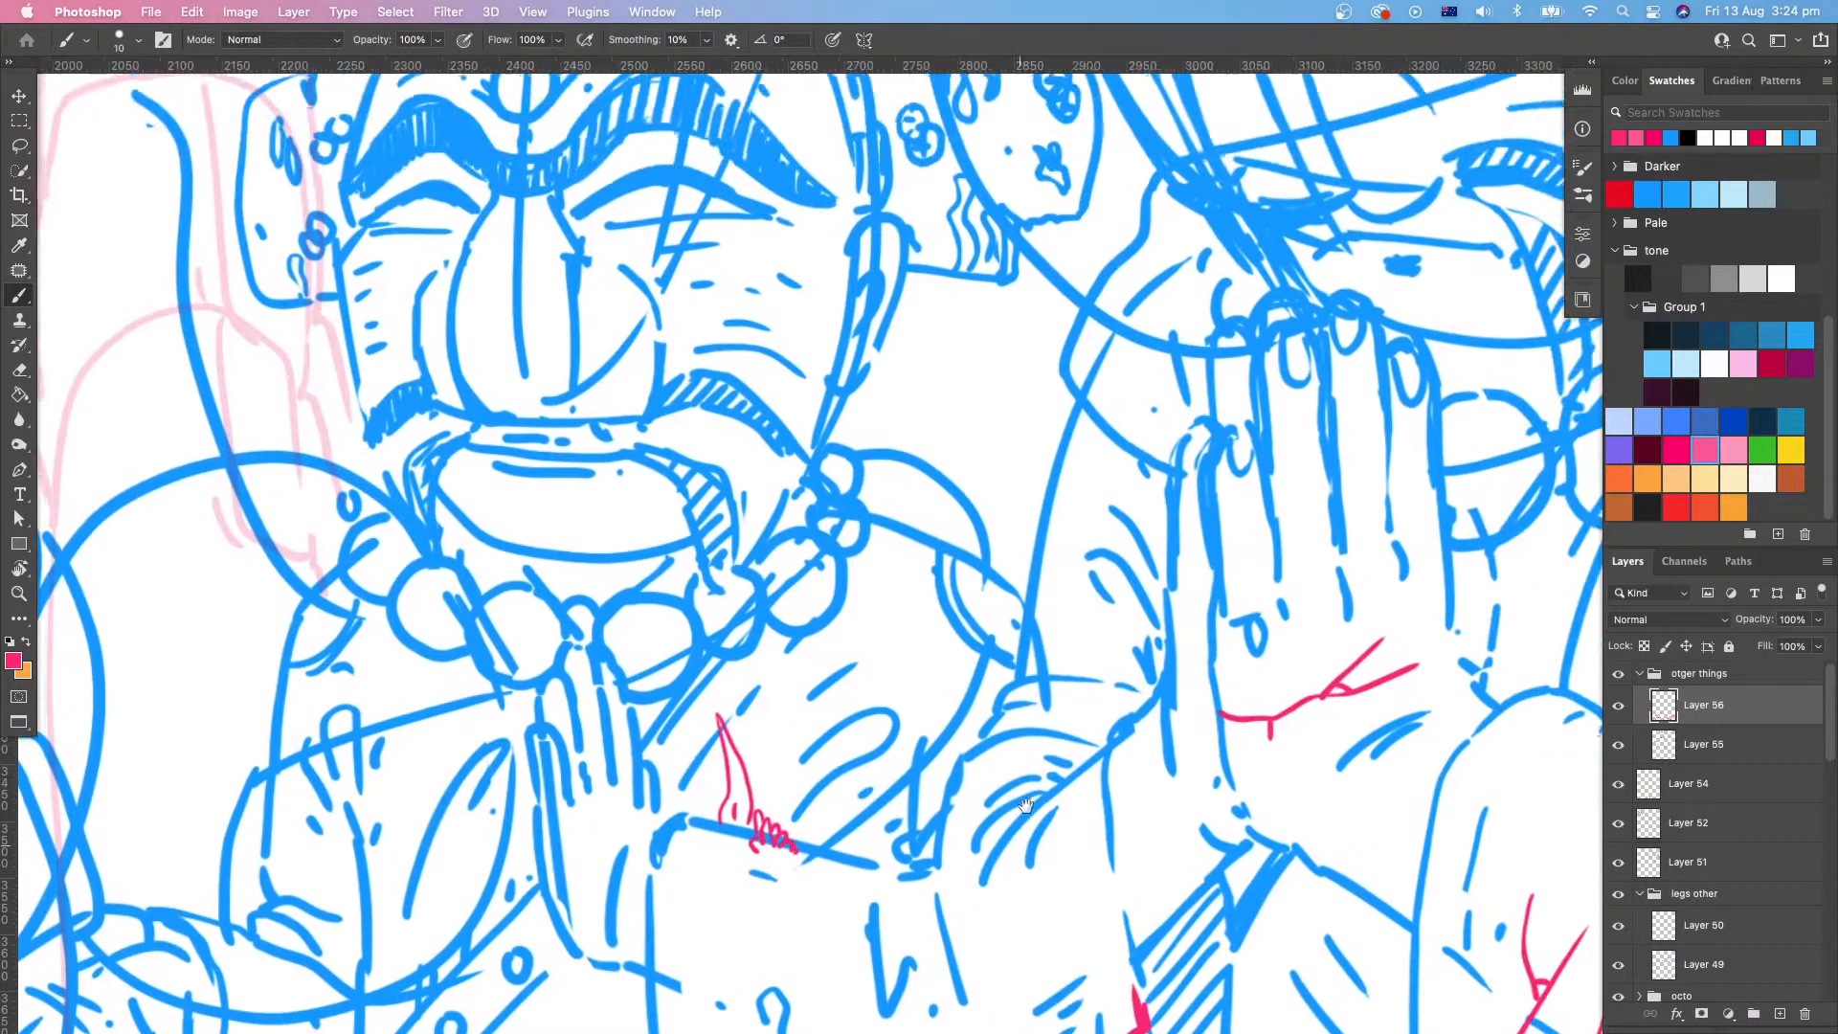
# Step: Draw a narrow pink spike rising from the top of the smiling character's bald head
pyautogui.moveTo(1069, 772); pyautogui.dragTo(1072, 809)
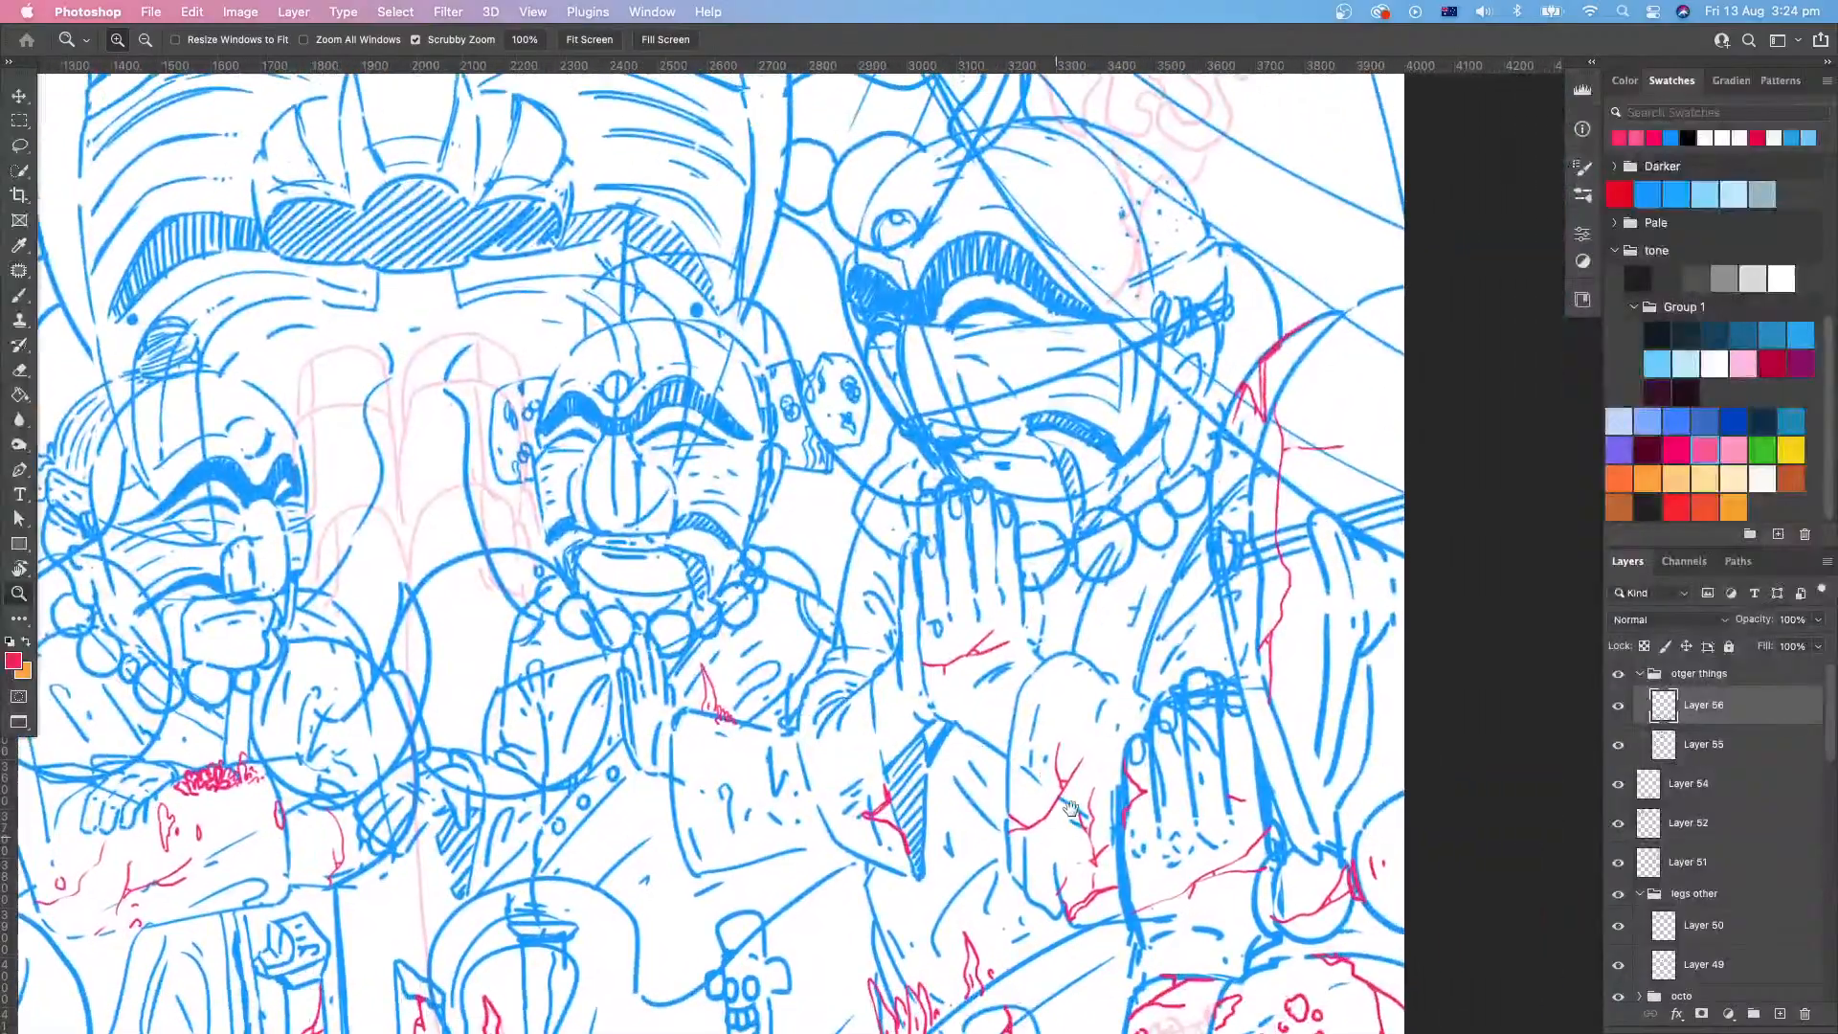
pyautogui.moveTo(1086, 741); pyautogui.dragTo(996, 752)
pyautogui.moveTo(1050, 832); pyautogui.dragTo(1101, 825)
pyautogui.moveTo(1235, 685); pyautogui.dragTo(1066, 872)
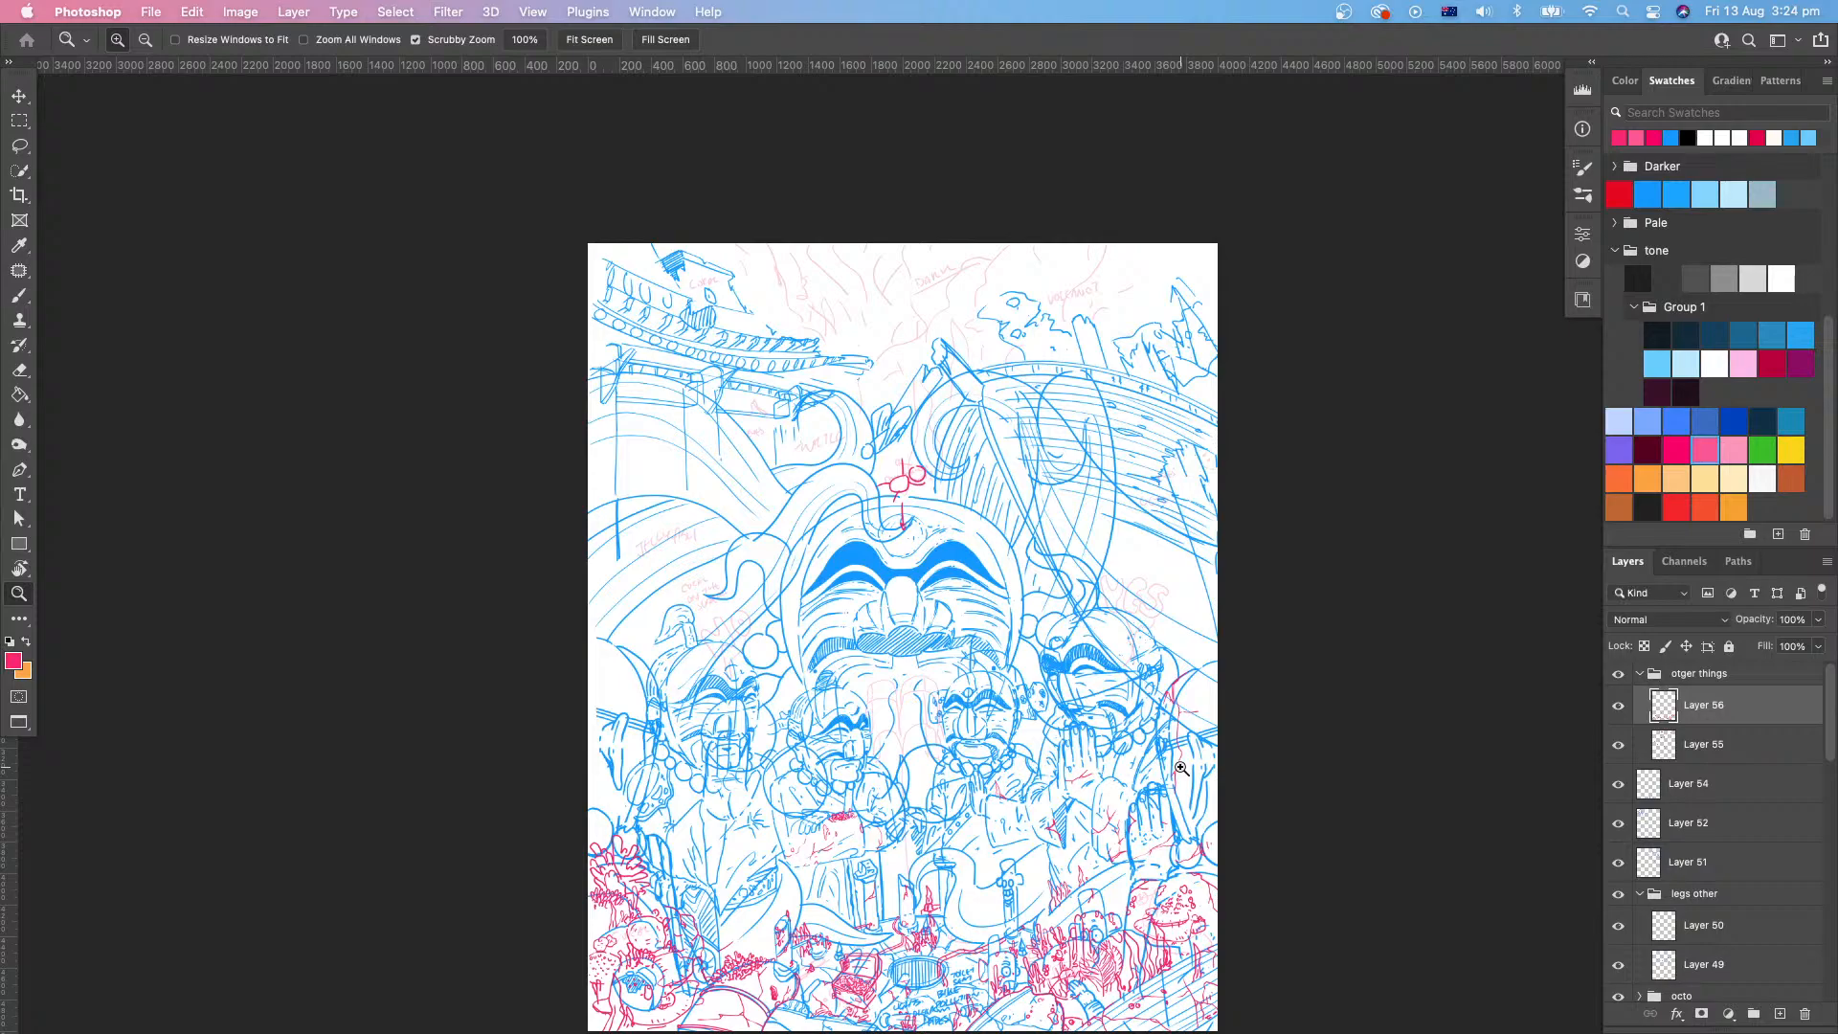
pyautogui.moveTo(1001, 753); pyautogui.dragTo(1140, 682)
pyautogui.moveTo(1066, 504); pyautogui.dragTo(1026, 622)
pyautogui.moveTo(825, 443); pyautogui.dragTo(808, 557)
pyautogui.moveTo(785, 559)
pyautogui.mouseDown()
pyautogui.moveTo(782, 507)
pyautogui.moveTo(810, 553)
pyautogui.mouseUp()
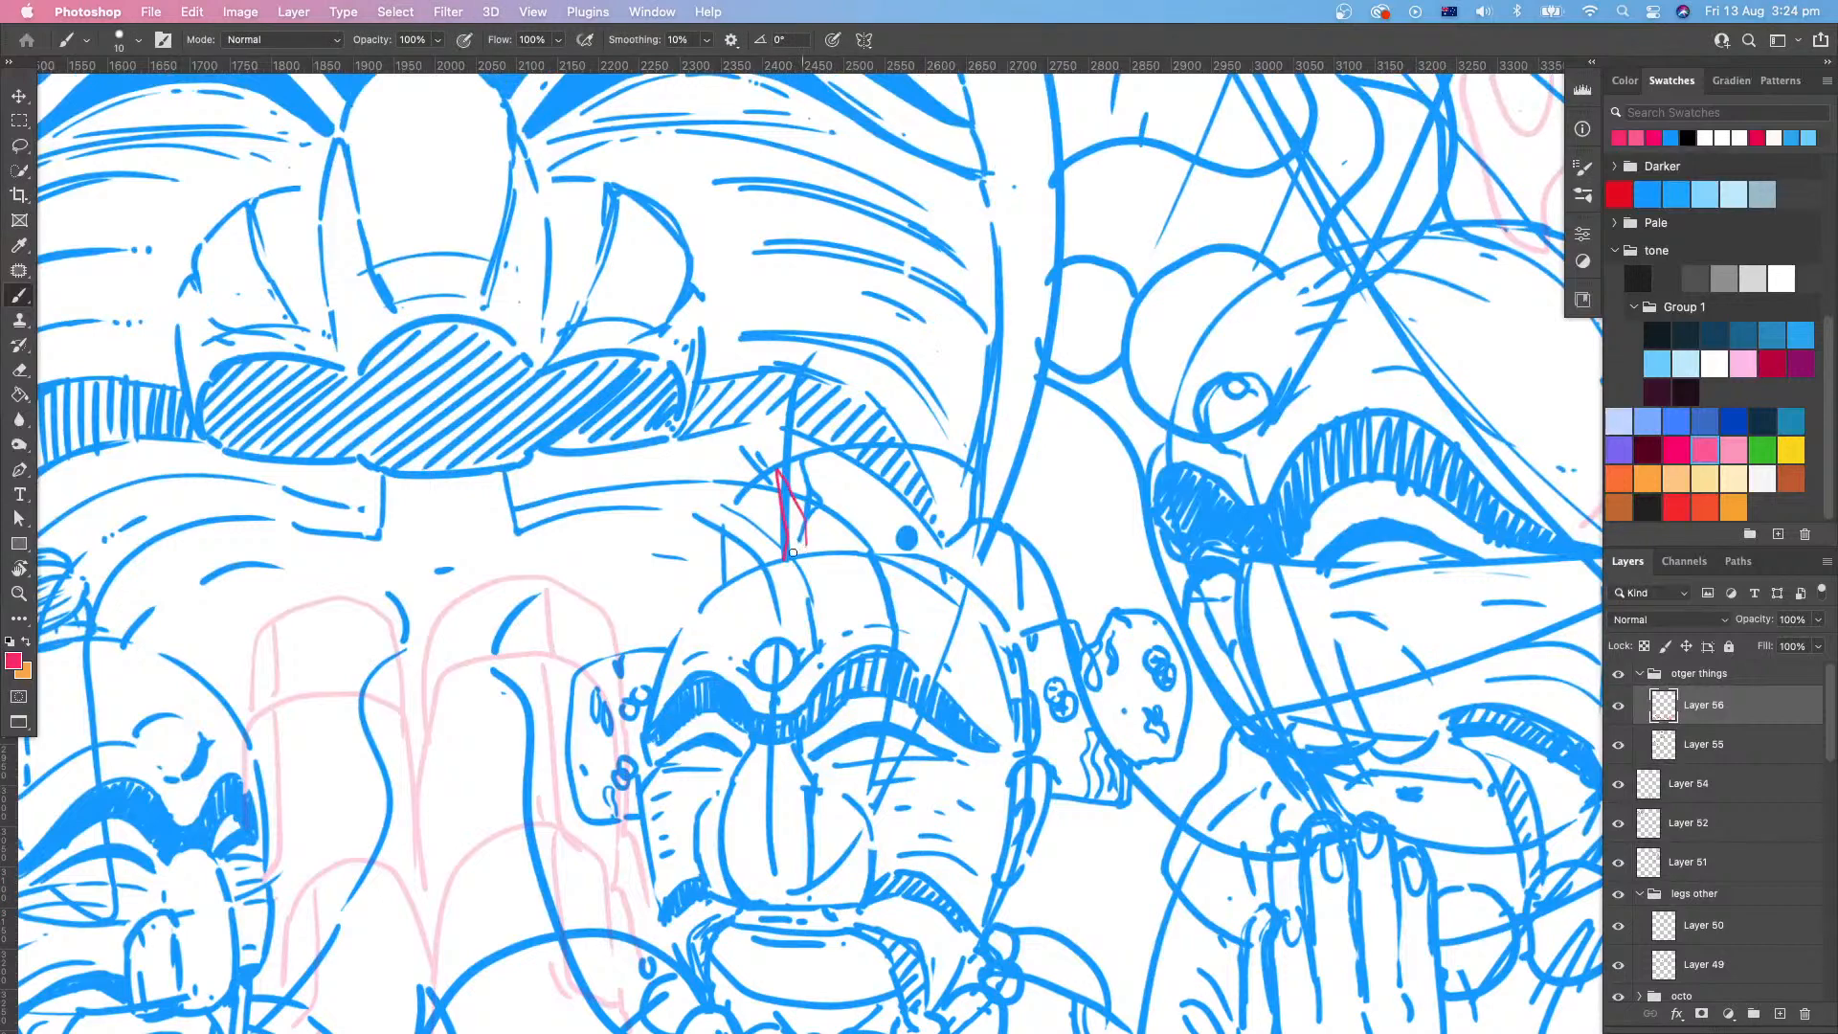
# Step: Try to draw a small pink spike on the side of the smiling character's head above the ear
pyautogui.moveTo(1116, 615)
pyautogui.mouseDown()
pyautogui.moveTo(1226, 609)
pyautogui.moveTo(1379, 527)
pyautogui.mouseUp()
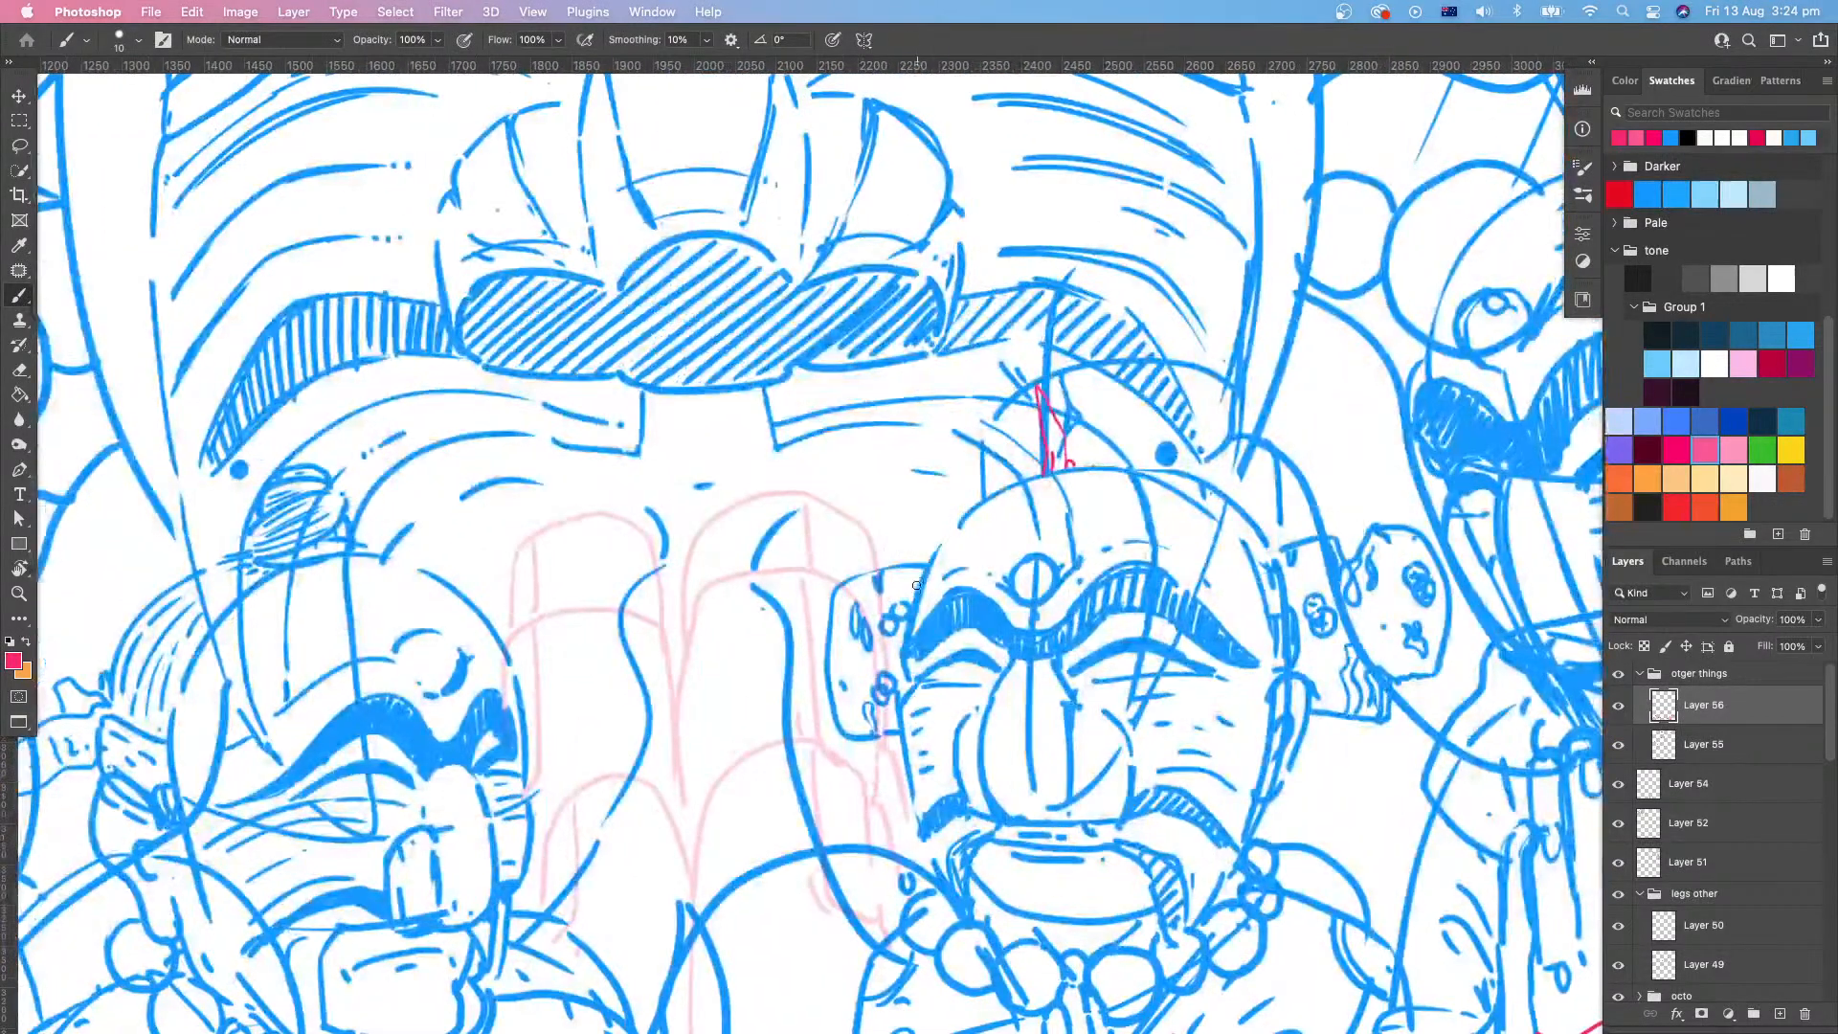
pyautogui.moveTo(917, 594)
pyautogui.mouseDown()
pyautogui.moveTo(912, 496)
pyautogui.moveTo(924, 560)
pyautogui.mouseUp()
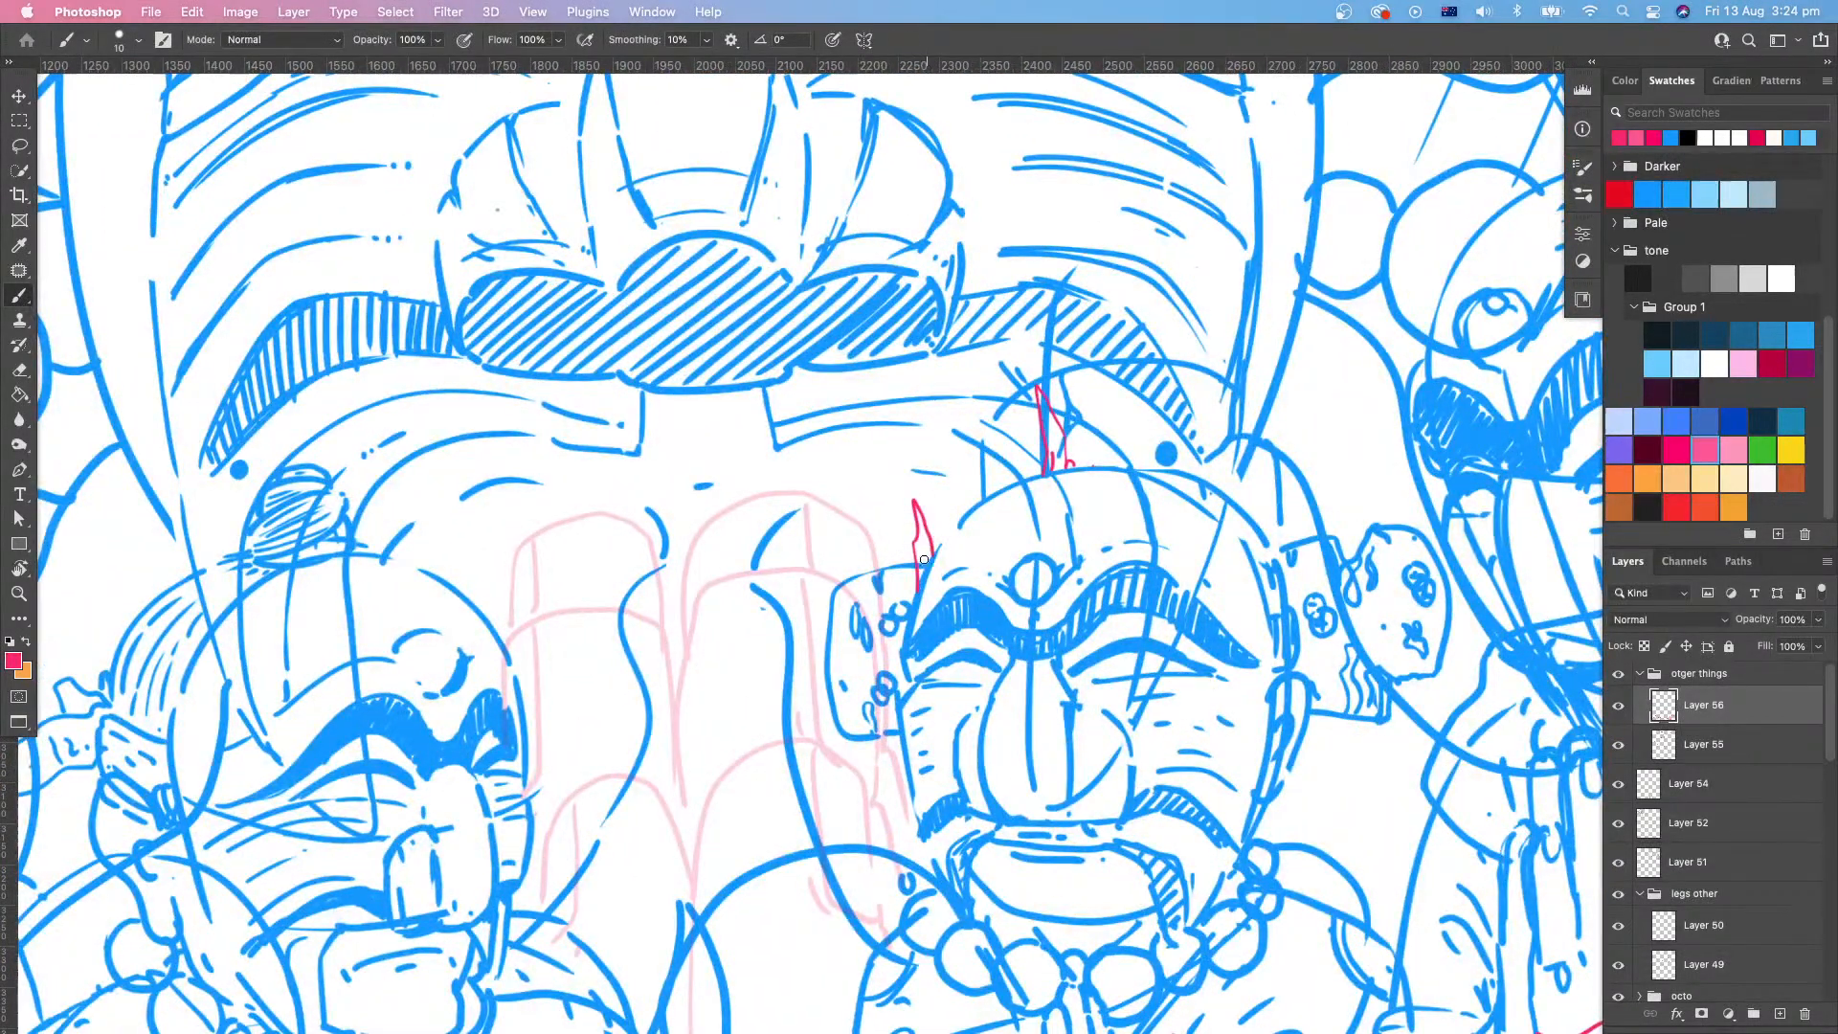
pyautogui.press('super+z')
# Step: Set the brush size to 20 px and outline a narrow pink panel over the faint guide beside the smiling character's cheek
pyautogui.moveTo(1321, 688)
pyautogui.mouseDown()
pyautogui.moveTo(1030, 716)
pyautogui.moveTo(960, 751)
pyautogui.mouseUp()
pyautogui.press('z')
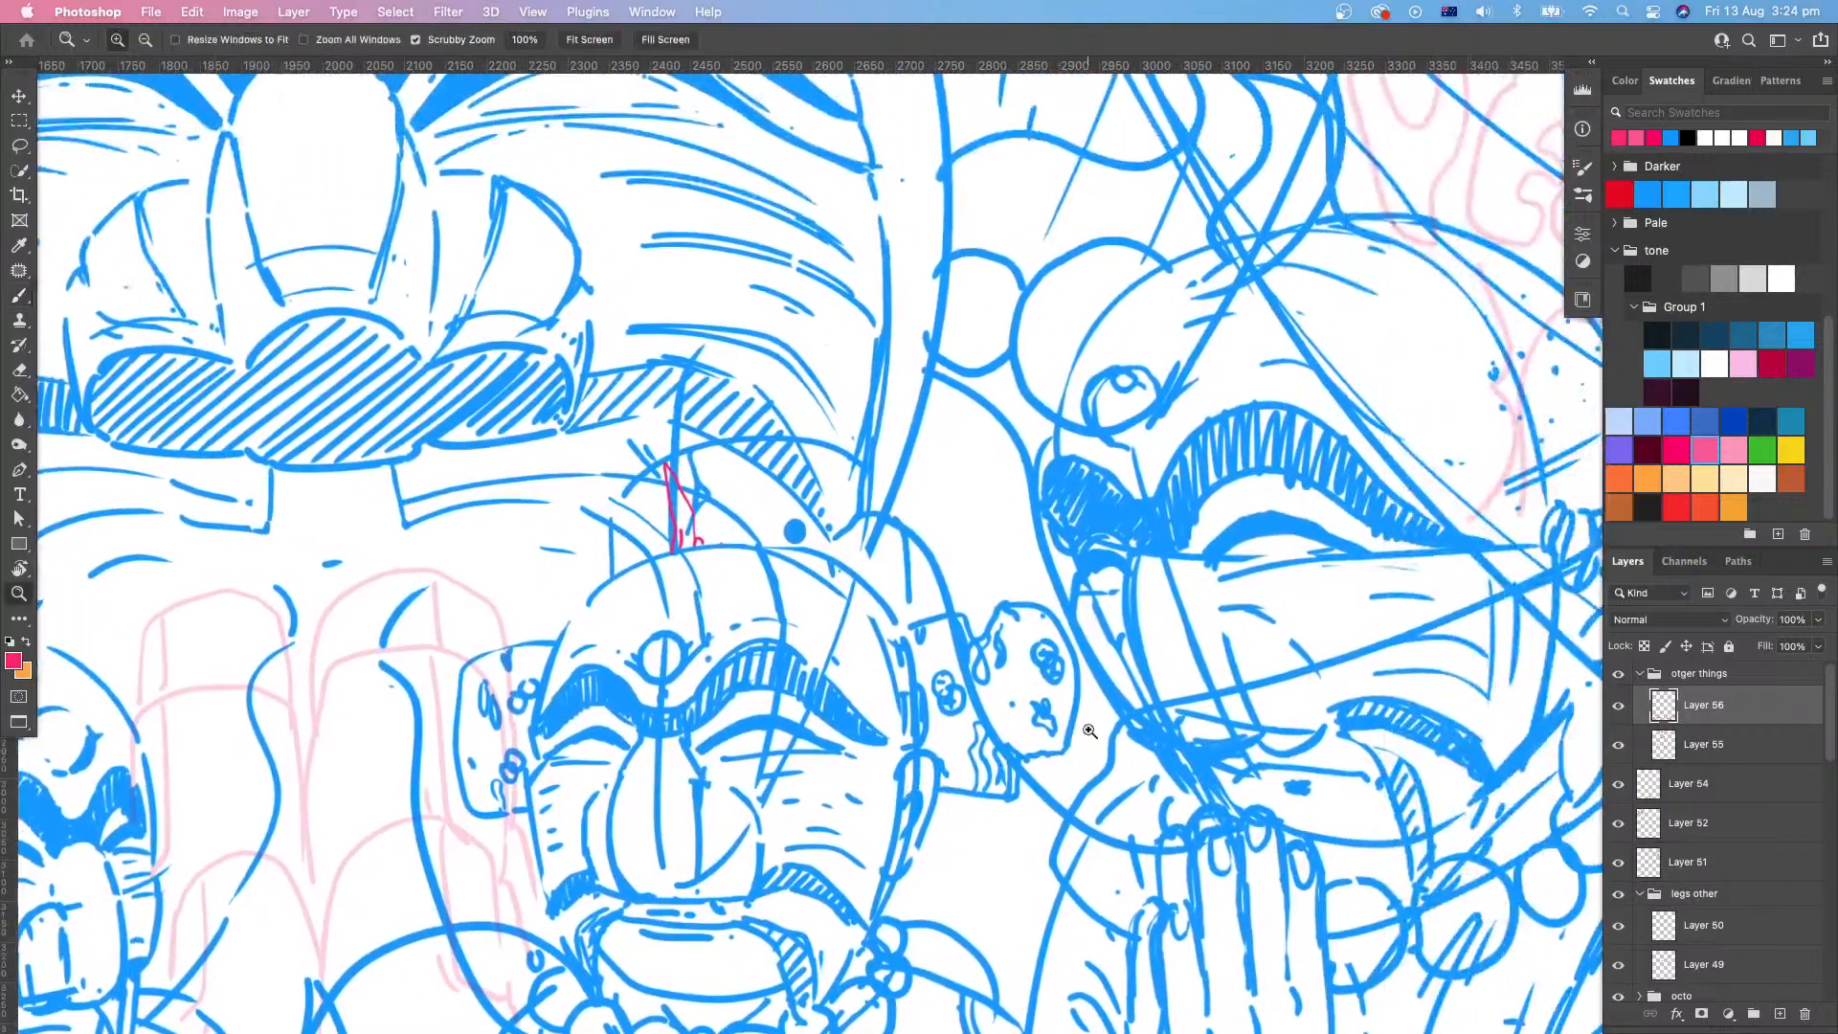
pyautogui.moveTo(1182, 743)
pyautogui.mouseDown()
pyautogui.moveTo(1082, 801)
pyautogui.moveTo(1027, 567)
pyautogui.mouseUp()
pyautogui.moveTo(1064, 759); pyautogui.dragTo(1005, 776)
pyautogui.moveTo(1153, 809); pyautogui.dragTo(1064, 846)
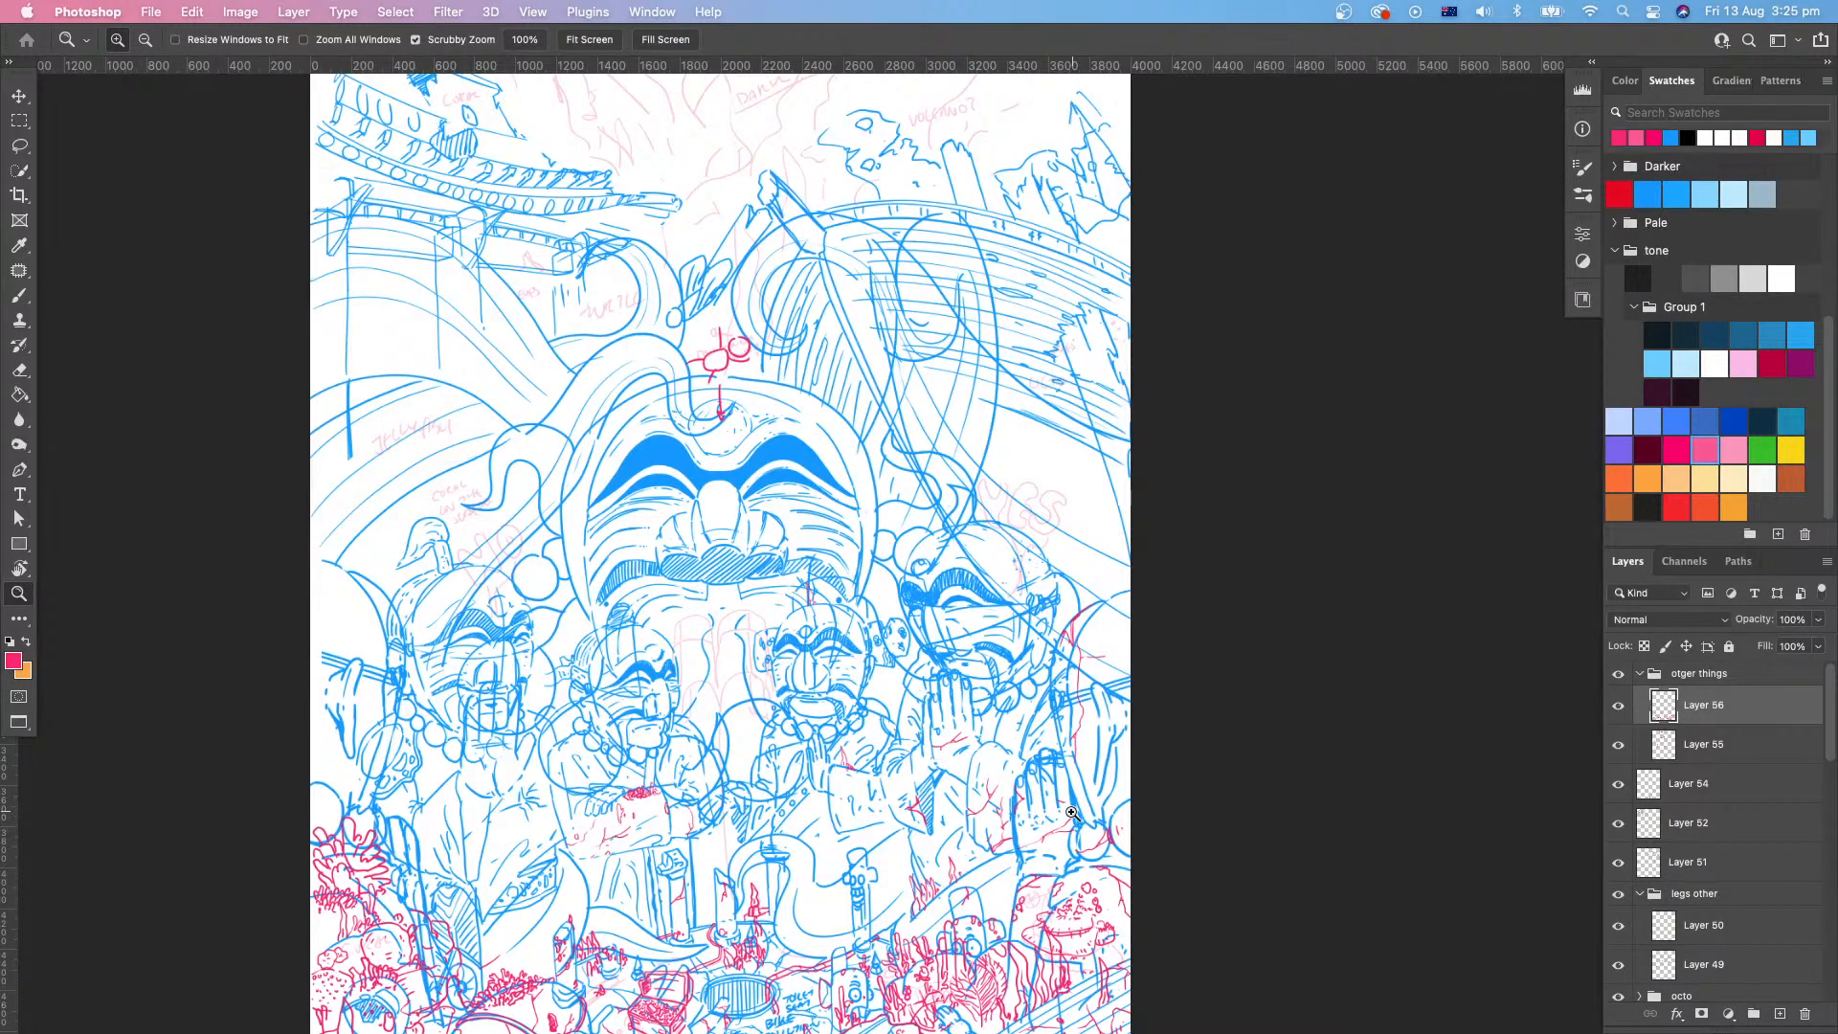
pyautogui.moveTo(716, 708); pyautogui.dragTo(805, 605)
pyautogui.press('b')
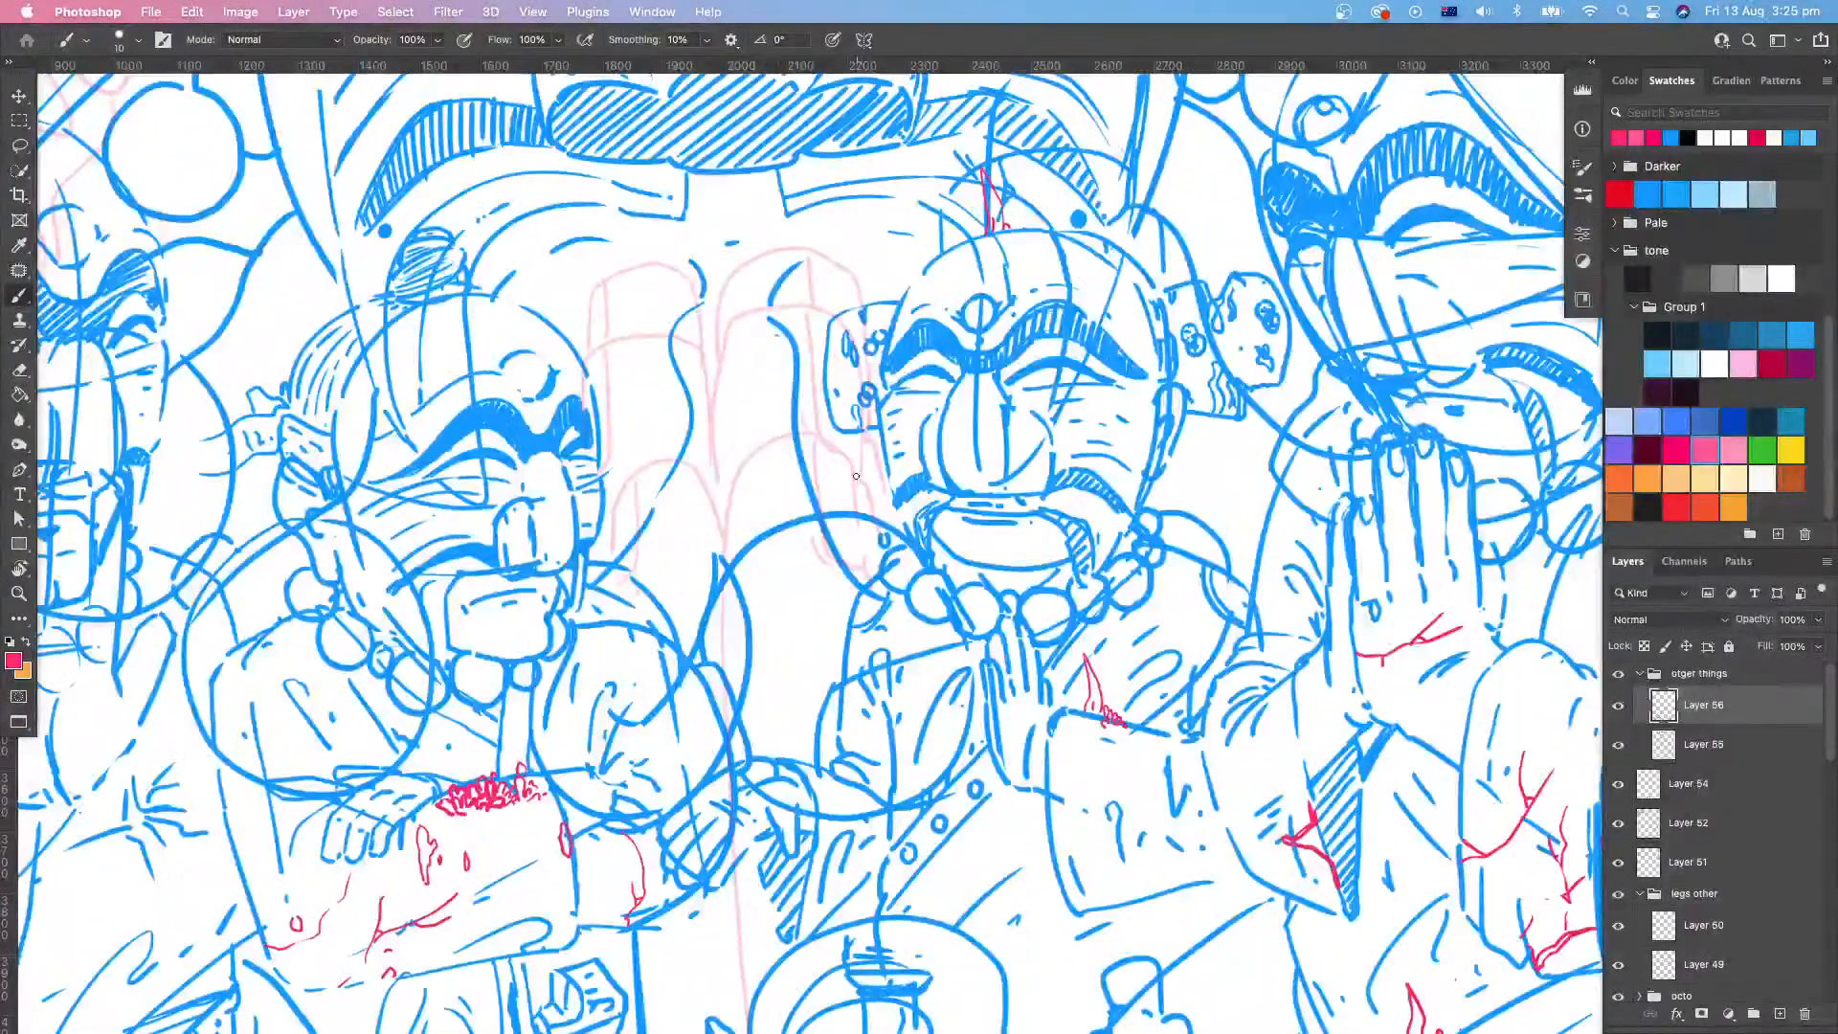
pyautogui.rightClick(856, 476)
pyautogui.doubleClick(1031, 497)
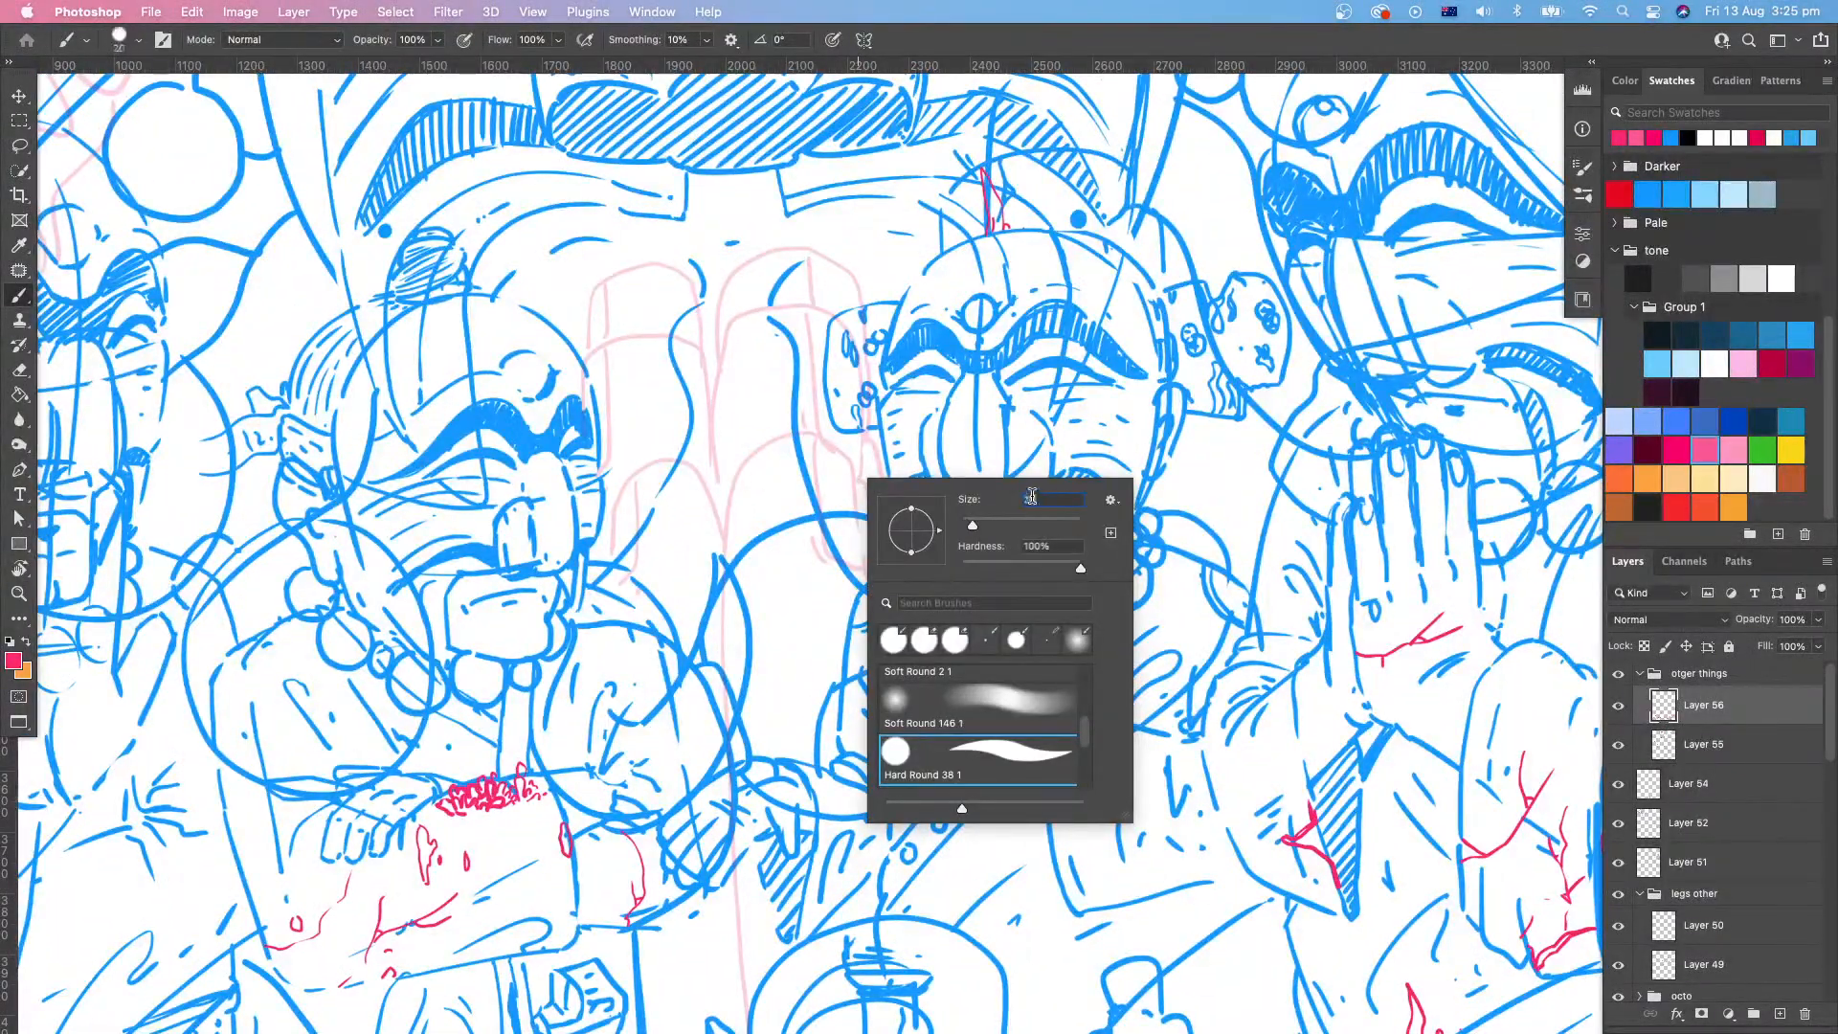
pyautogui.press('Return')
pyautogui.moveTo(854, 469); pyautogui.dragTo(866, 573)
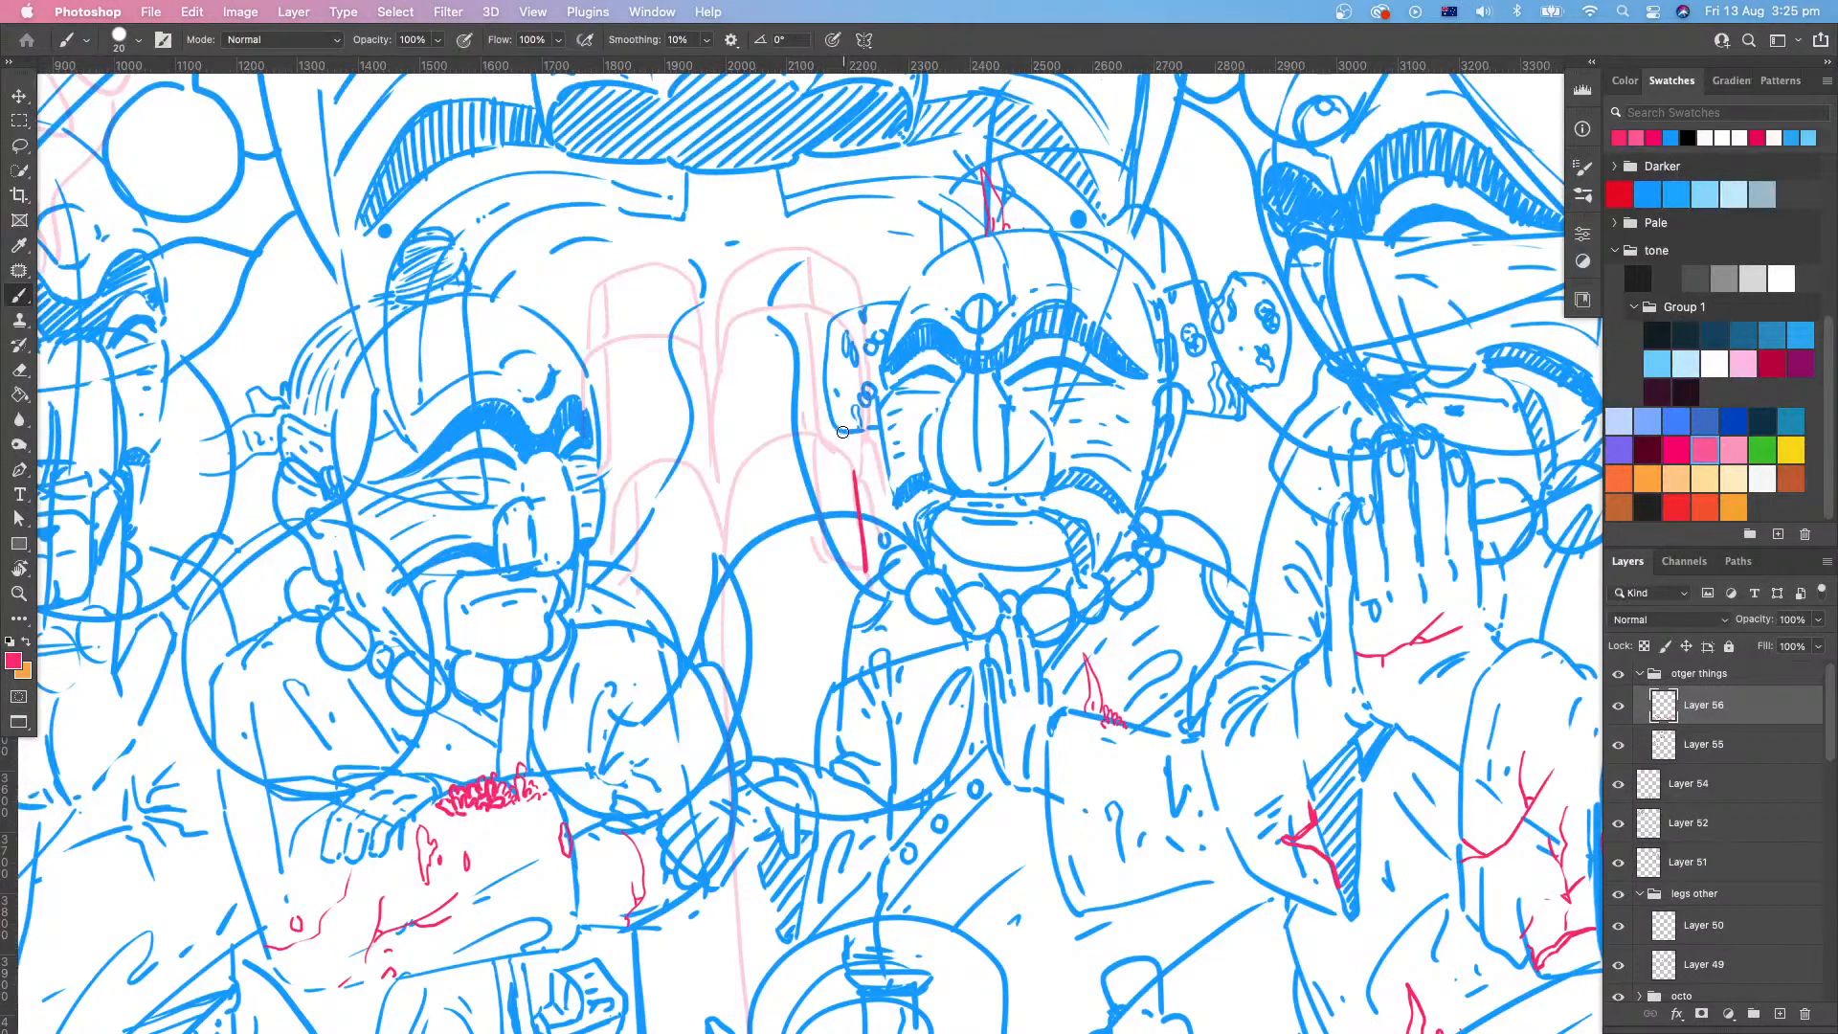
pyautogui.moveTo(846, 427); pyautogui.dragTo(855, 485)
pyautogui.moveTo(830, 560); pyautogui.dragTo(817, 548)
# Step: Draw a pink arch from the narrow panel to the faint centre line and continue it down to the broken pillar
pyautogui.moveTo(848, 433); pyautogui.dragTo(749, 474)
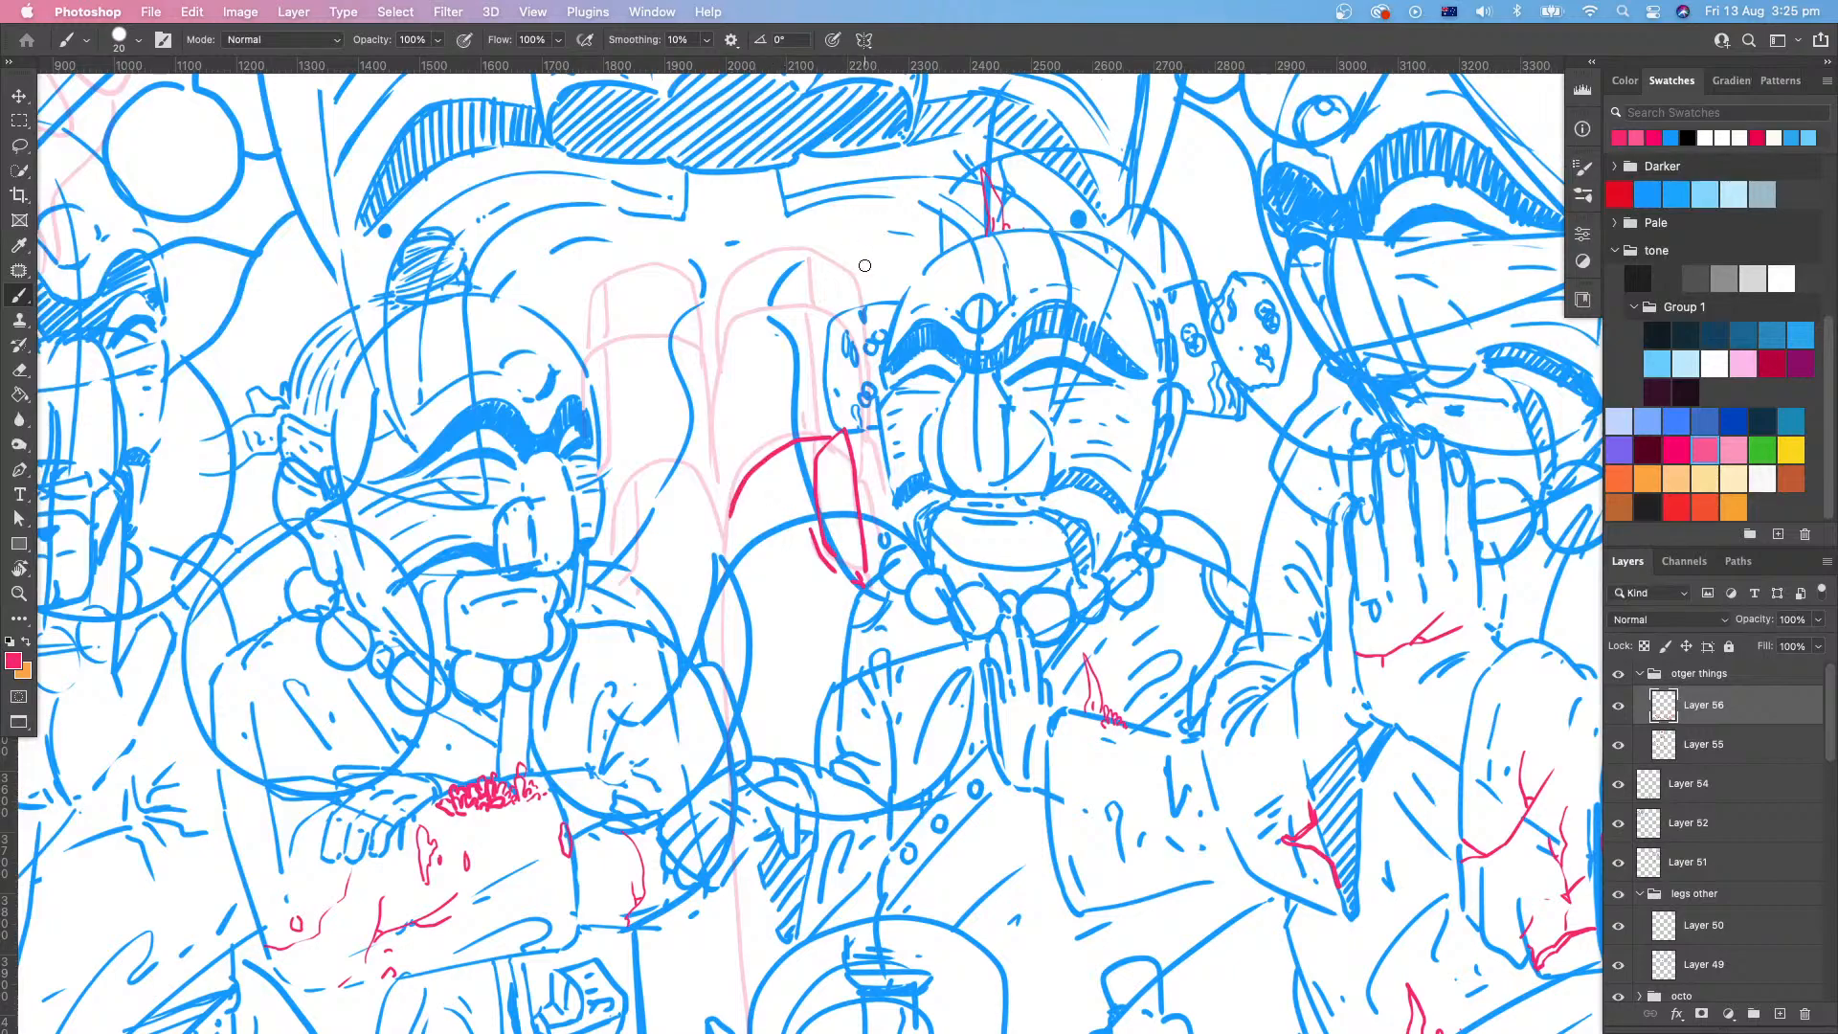
pyautogui.press('super+z')
pyautogui.moveTo(835, 433)
pyautogui.mouseDown()
pyautogui.moveTo(744, 462)
pyautogui.moveTo(725, 542)
pyautogui.mouseUp()
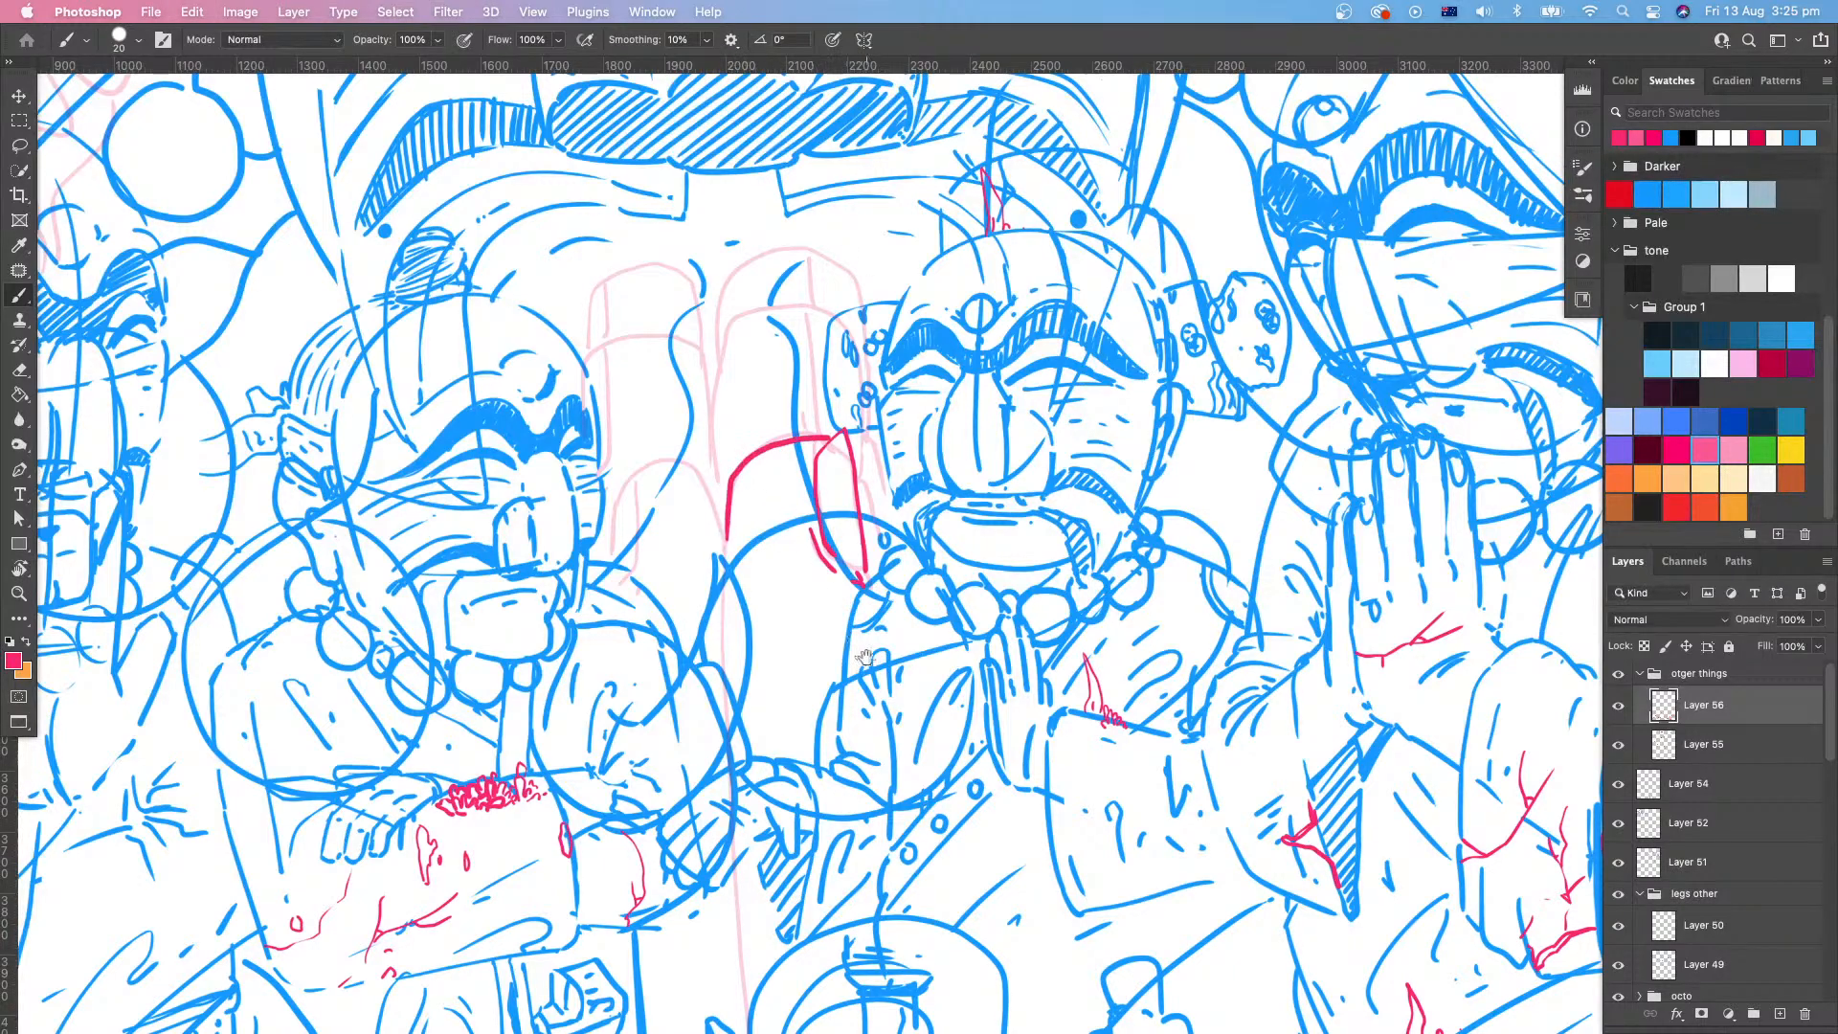
pyautogui.moveTo(865, 656); pyautogui.dragTo(899, 479)
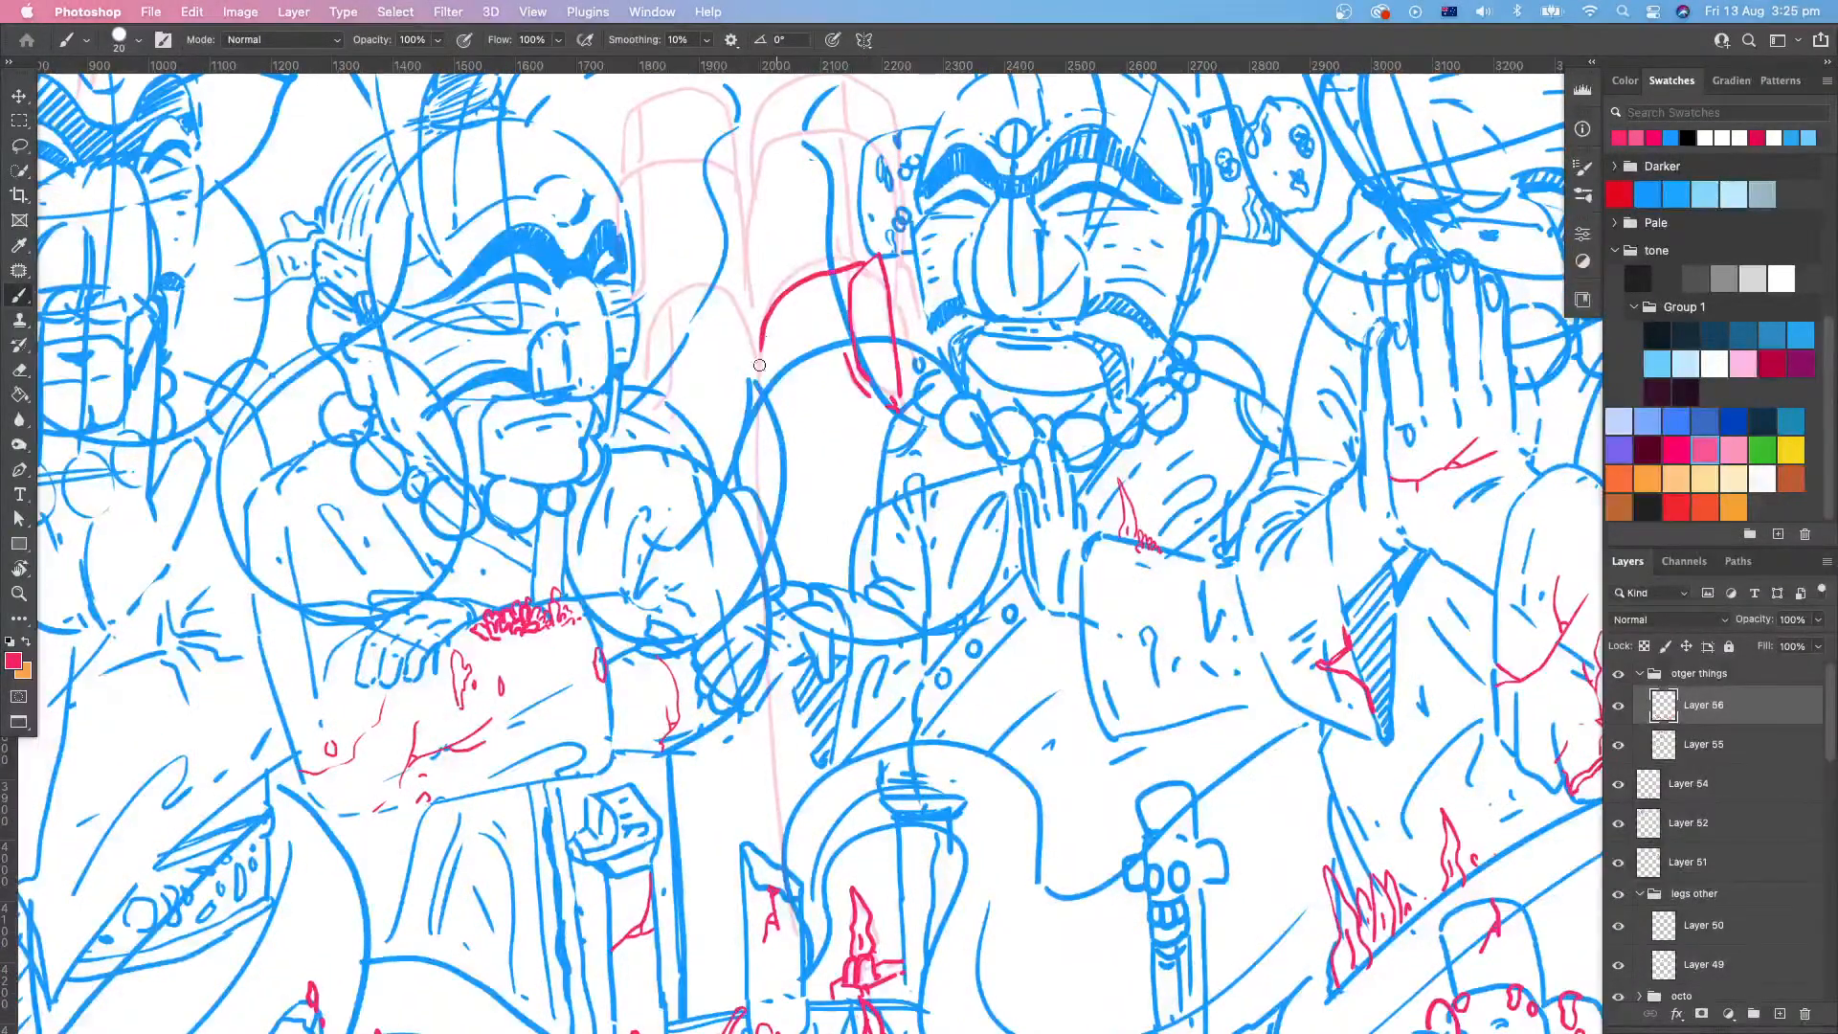
pyautogui.moveTo(759, 364)
pyautogui.mouseDown()
pyautogui.moveTo(780, 202)
pyautogui.moveTo(803, 427)
pyautogui.moveTo(871, 308)
pyautogui.moveTo(839, 336)
pyautogui.mouseUp()
pyautogui.moveTo(866, 443); pyautogui.dragTo(874, 491)
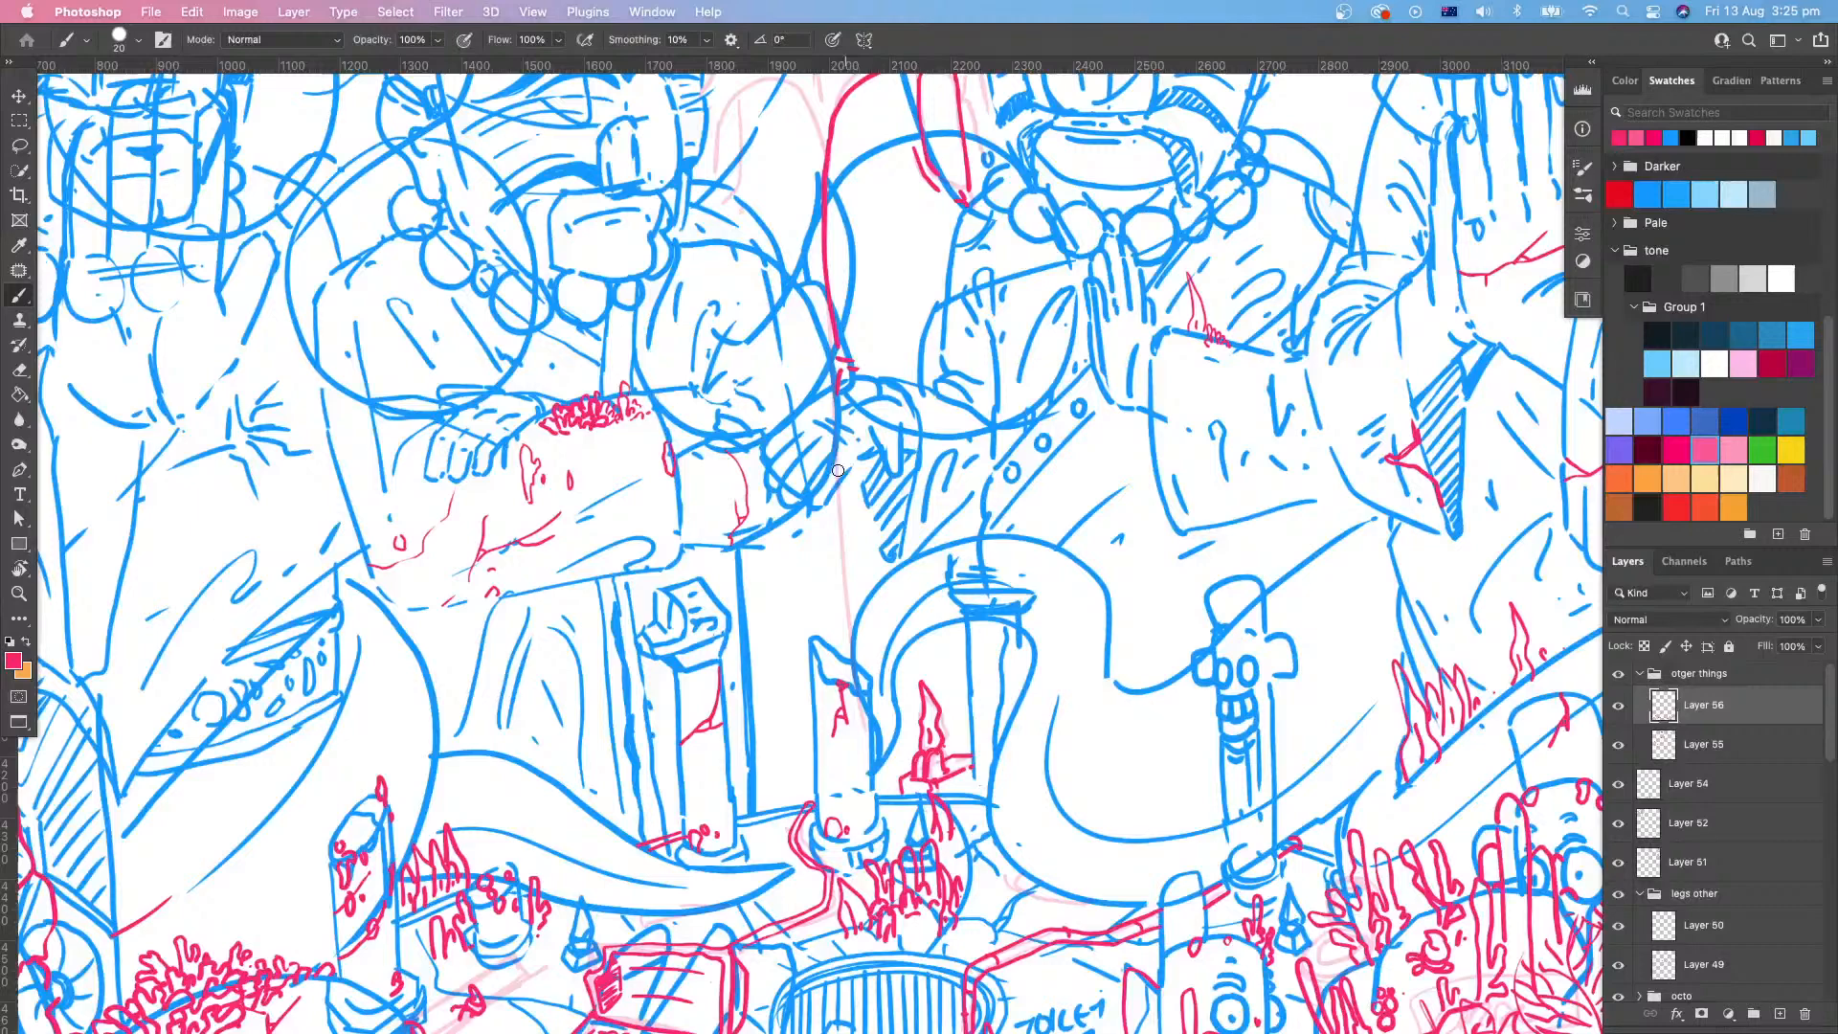
pyautogui.moveTo(838, 470); pyautogui.dragTo(850, 624)
# Step: Draw the opposite pink arch from the centre line and a matching narrow panel beside the folded-arms character's face
pyautogui.scroll(5, 872, 637)
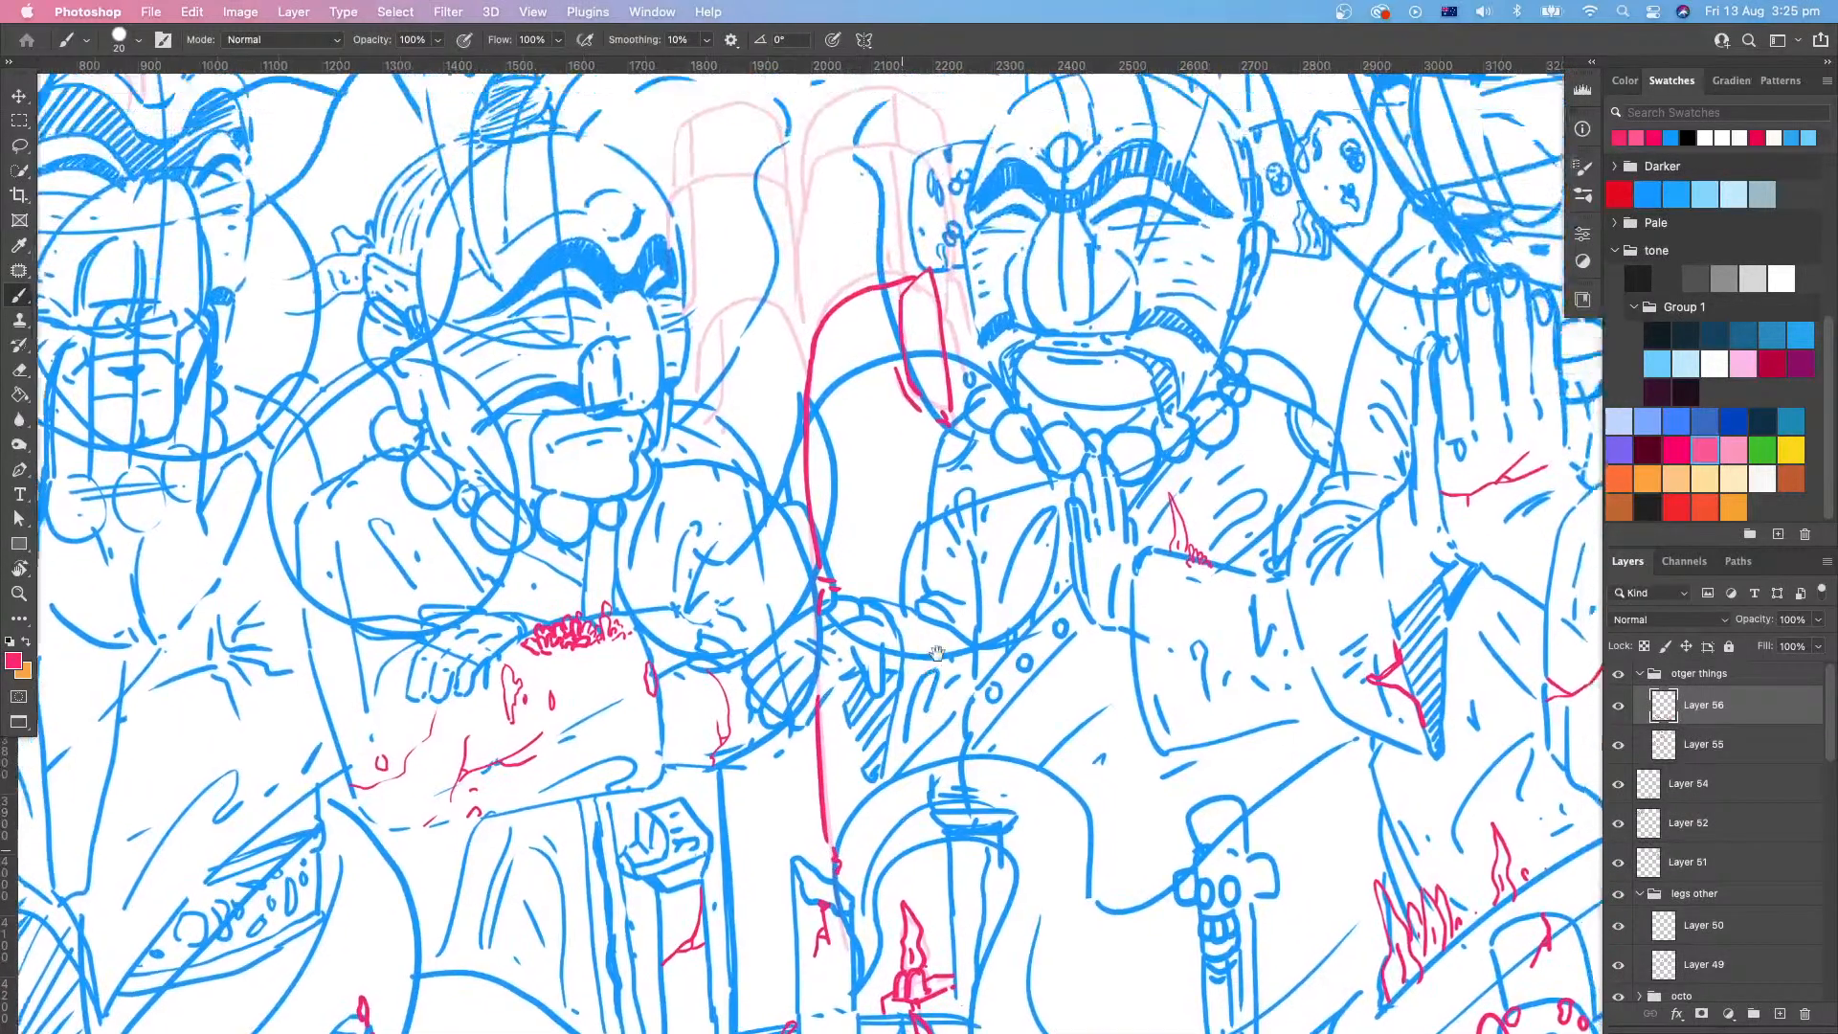
pyautogui.moveTo(791, 344); pyautogui.dragTo(811, 412)
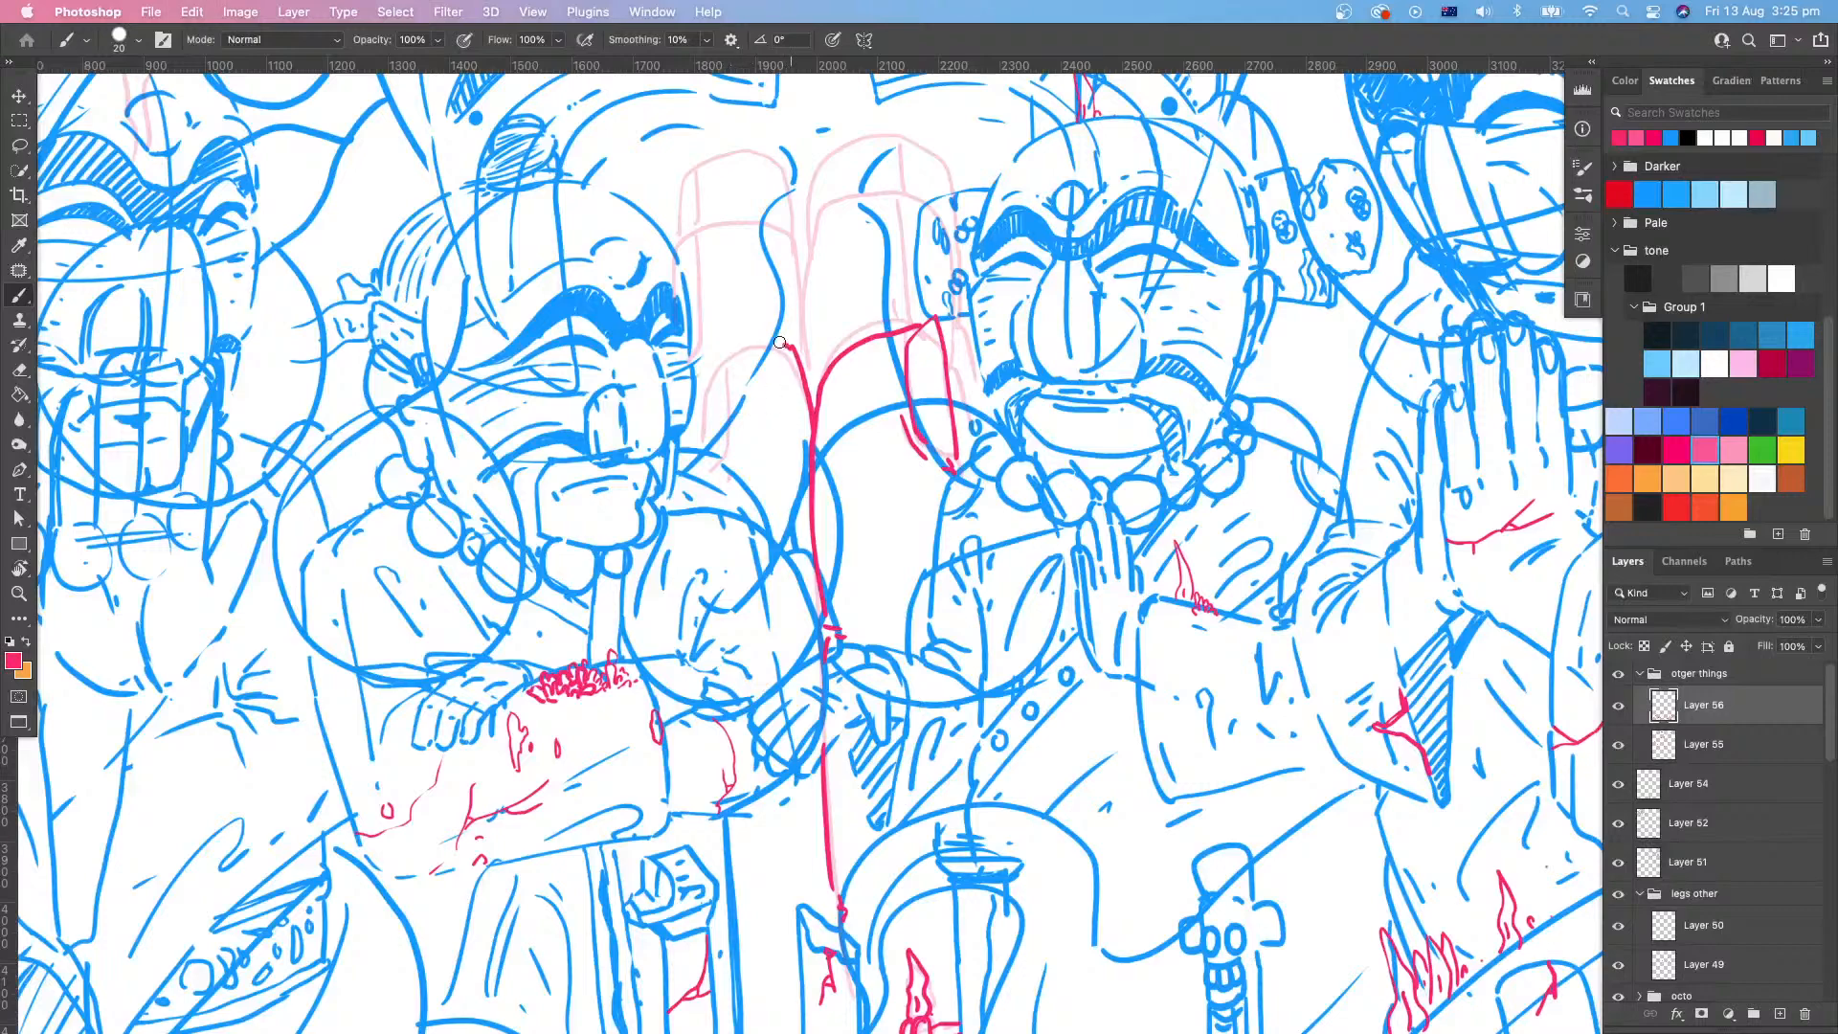
pyautogui.moveTo(780, 342)
pyautogui.mouseDown()
pyautogui.moveTo(719, 339)
pyautogui.moveTo(724, 457)
pyautogui.mouseUp()
pyautogui.hotkey('ctrl', 'z')
pyautogui.moveTo(712, 331); pyautogui.dragTo(734, 447)
pyautogui.moveTo(707, 330); pyautogui.dragTo(702, 459)
pyautogui.moveTo(954, 433); pyautogui.dragTo(928, 570)
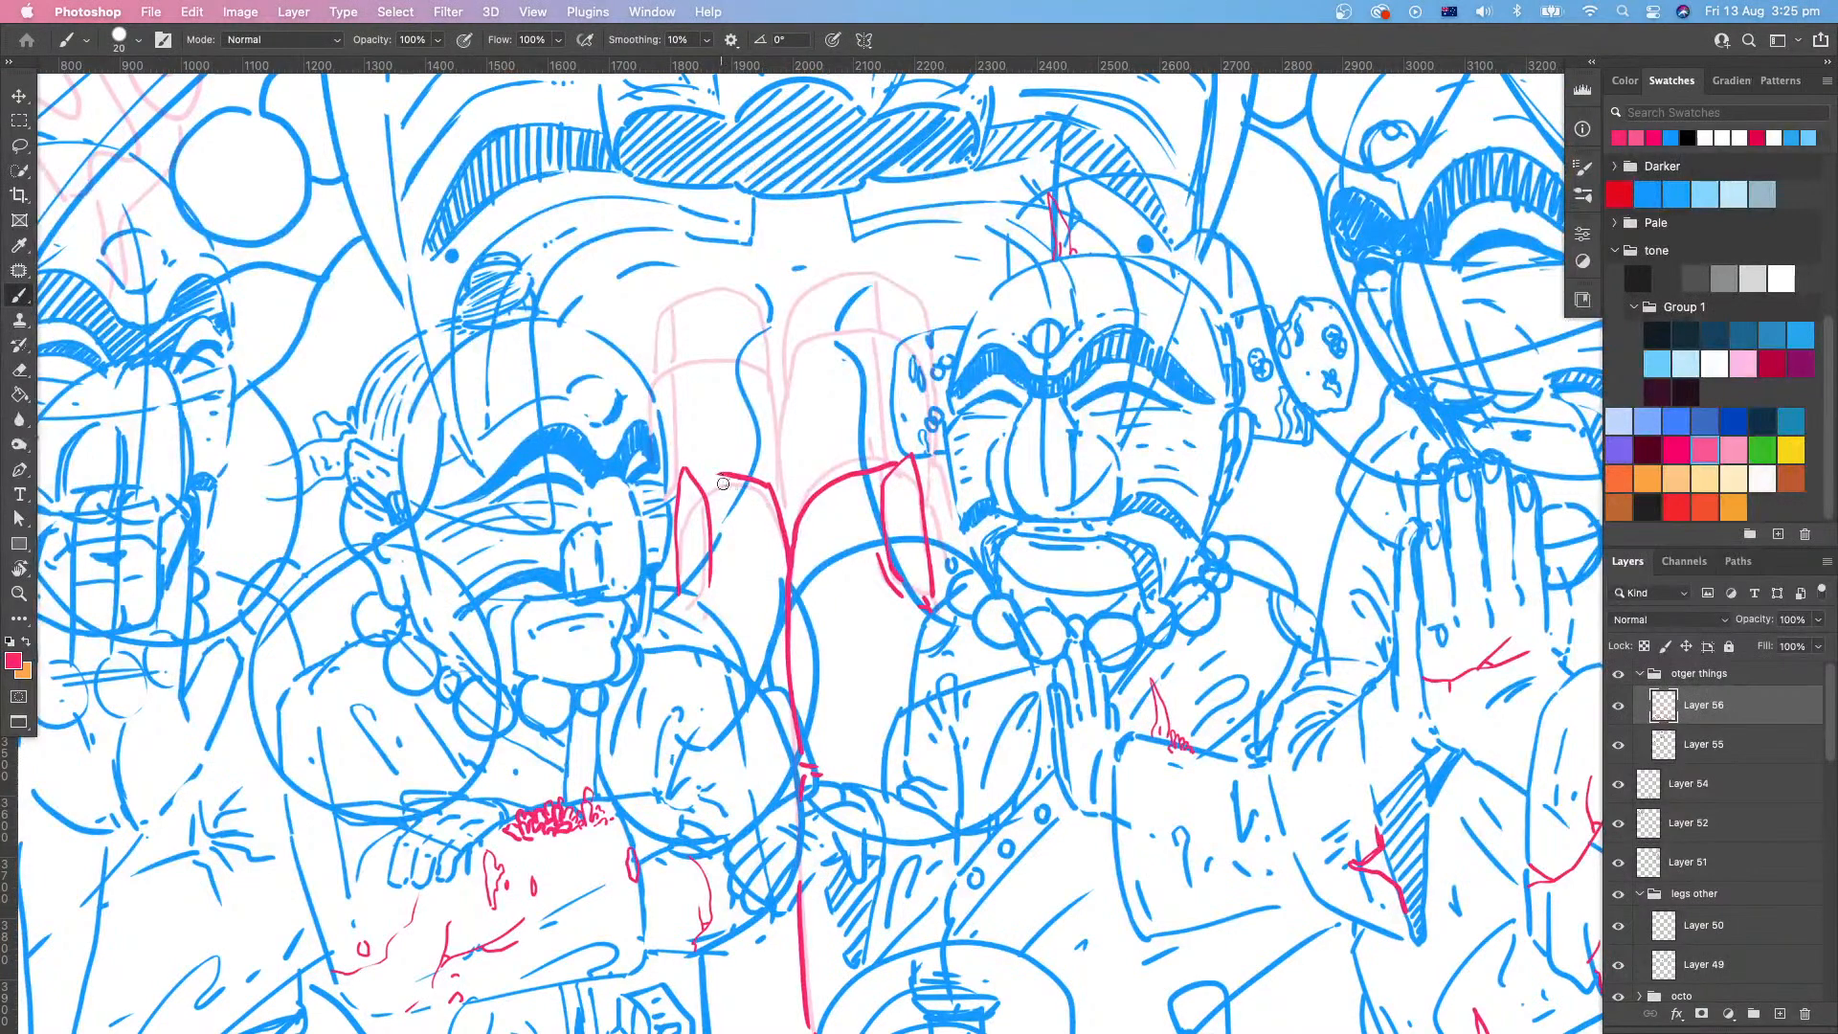
# Step: Try to select and reposition the narrow pink panel beside the folded-arms character's face
pyautogui.moveTo(740, 542); pyautogui.dragTo(731, 565)
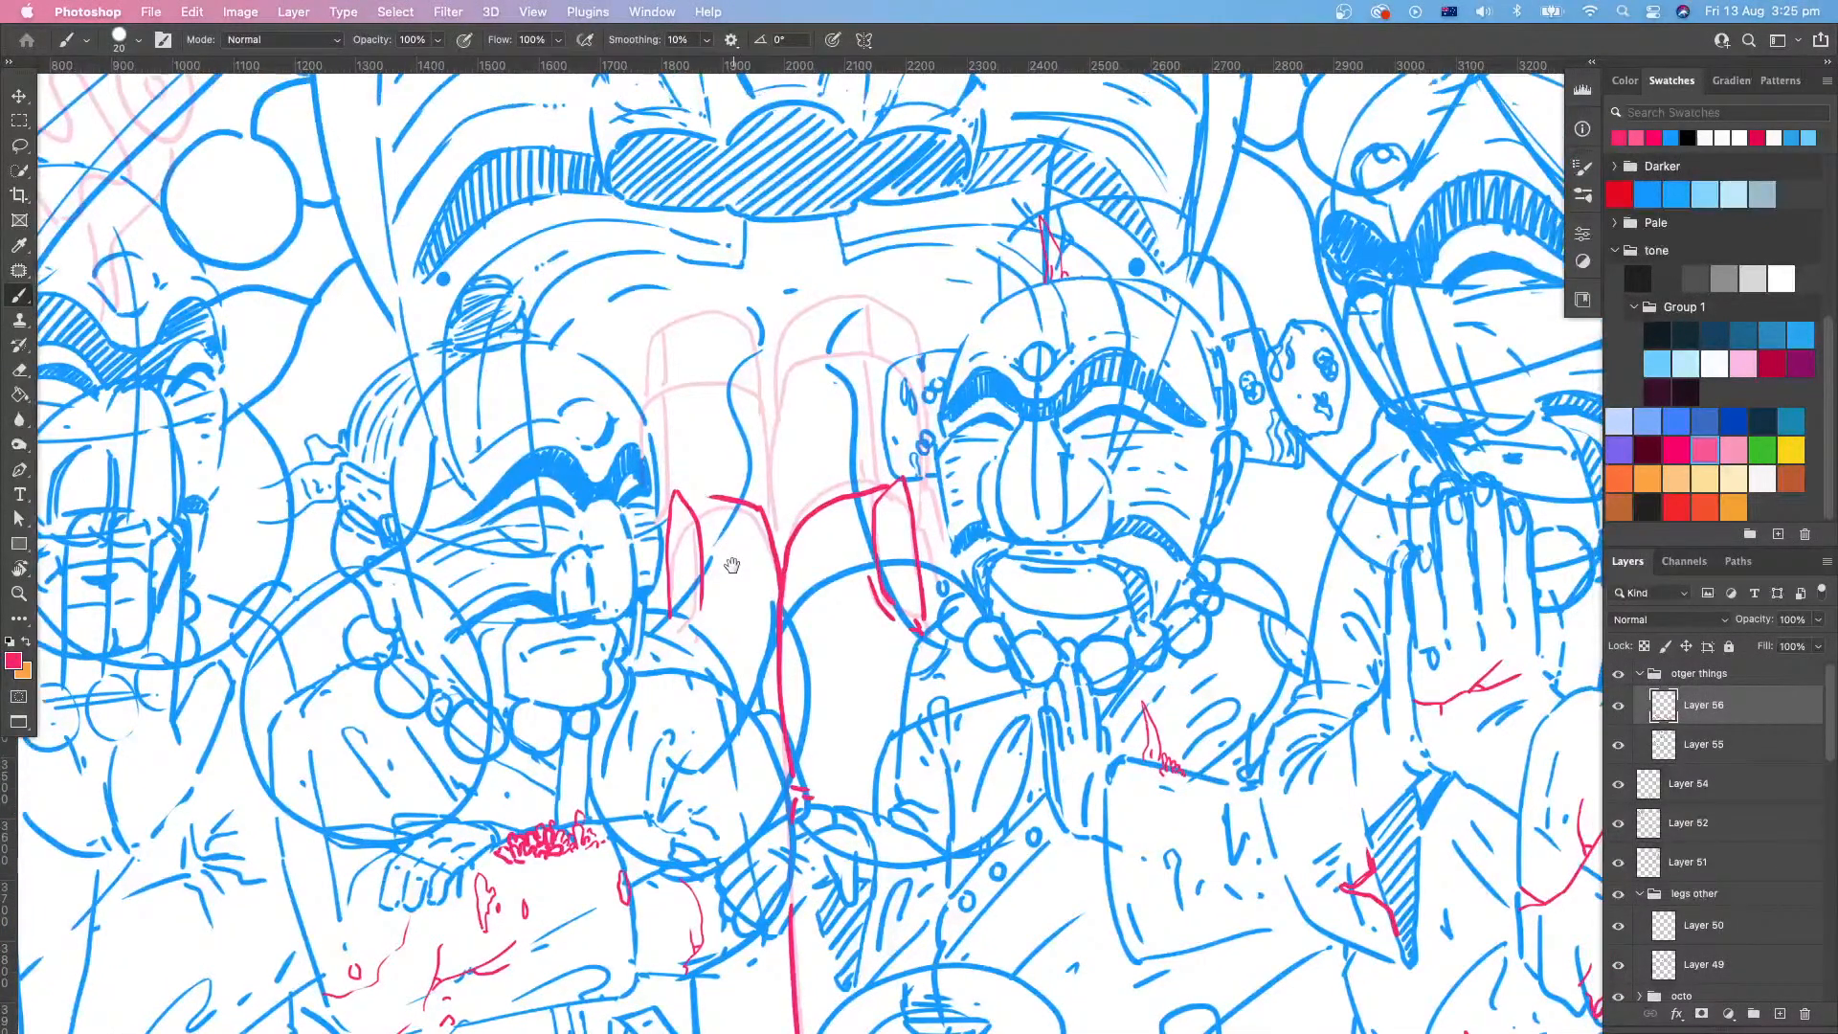
pyautogui.press('l')
pyautogui.moveTo(732, 502)
pyautogui.mouseDown()
pyautogui.moveTo(723, 558)
pyautogui.moveTo(655, 479)
pyautogui.moveTo(707, 492)
pyautogui.mouseUp()
pyautogui.press('v')
pyautogui.moveTo(685, 542); pyautogui.dragTo(699, 524)
pyautogui.press('Return')
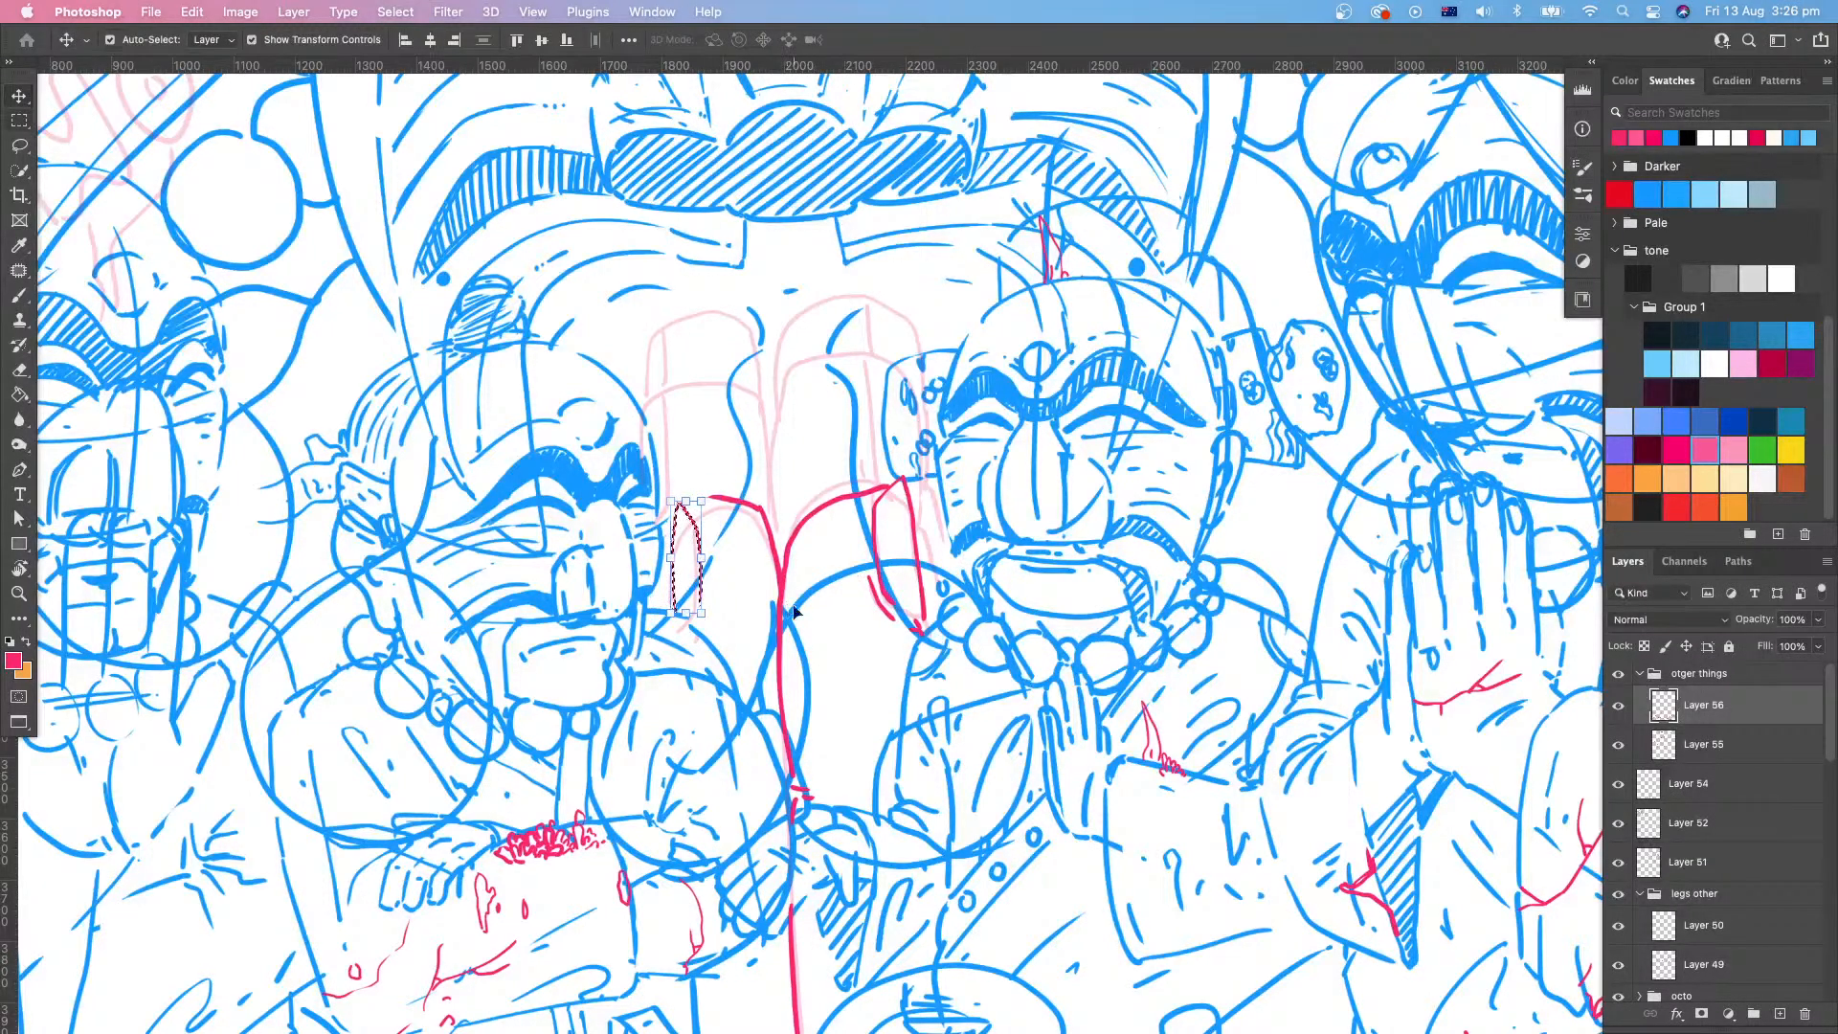
pyautogui.press('m')
pyautogui.click(800, 600)
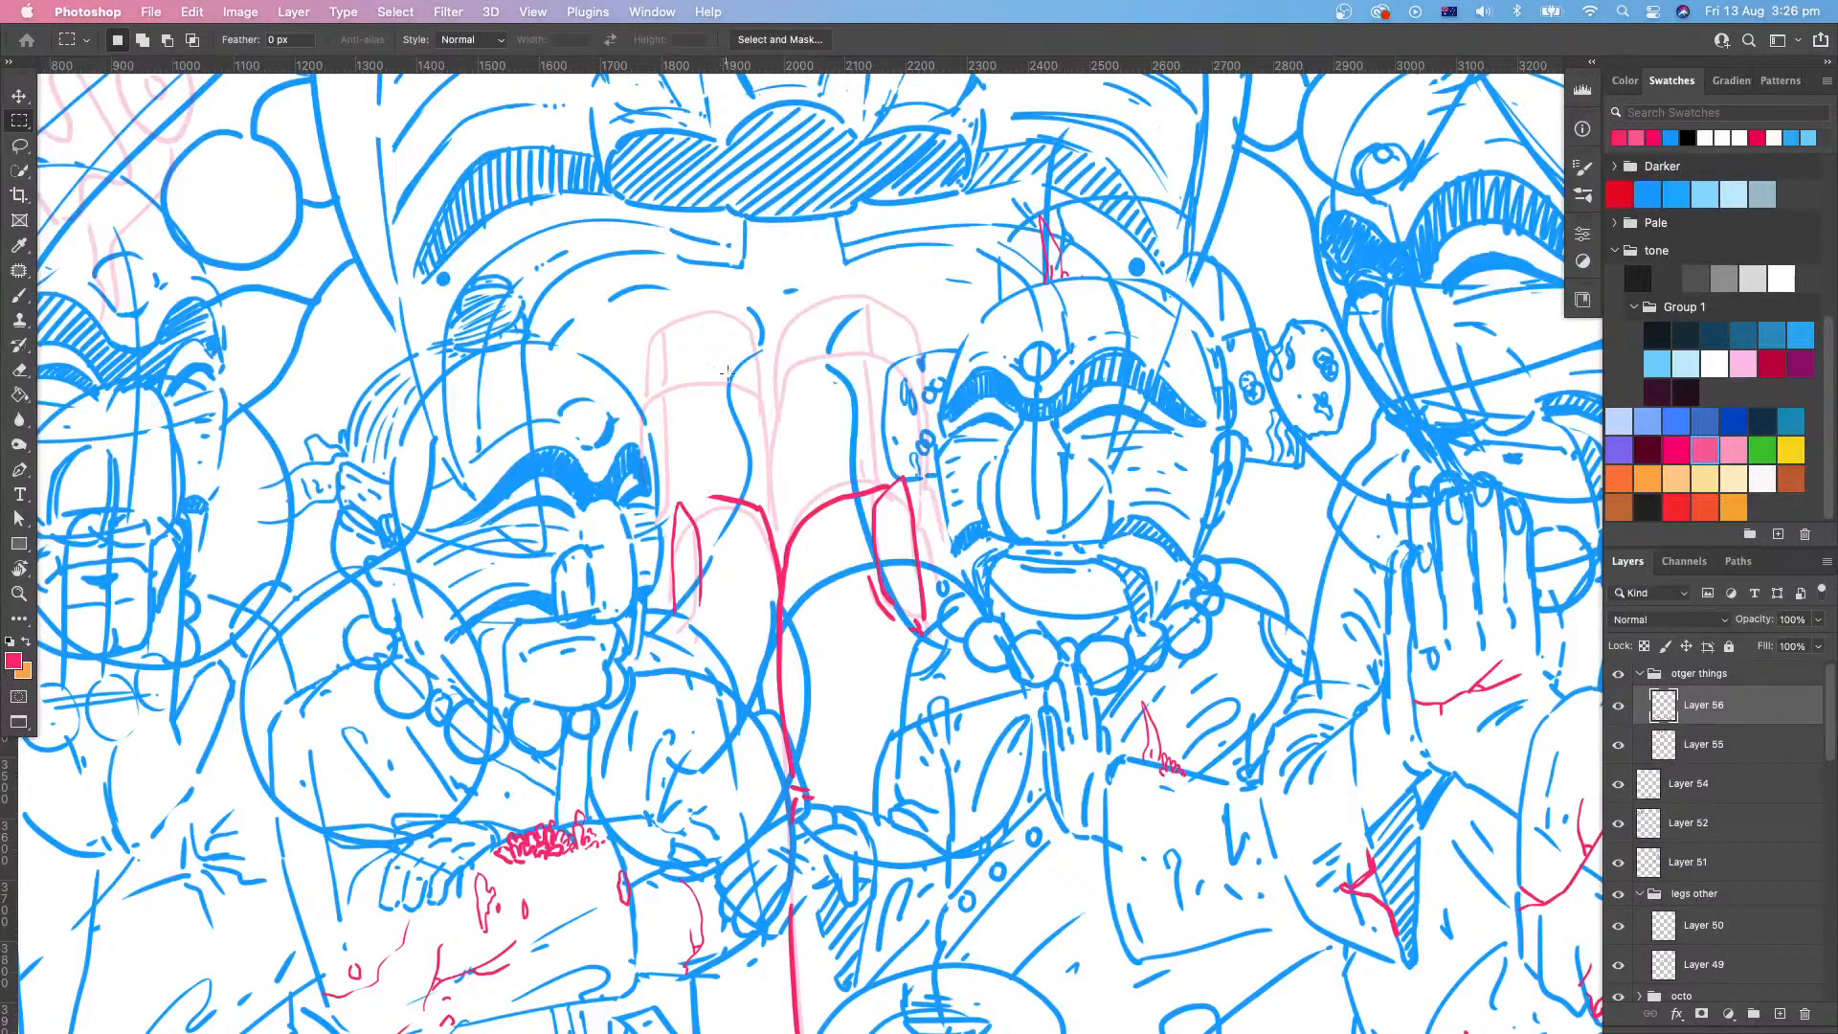
pyautogui.moveTo(694, 504)
pyautogui.mouseDown()
pyautogui.moveTo(666, 479)
pyautogui.moveTo(649, 594)
pyautogui.moveTo(708, 636)
pyautogui.moveTo(720, 521)
pyautogui.mouseUp()
pyautogui.click(757, 540)
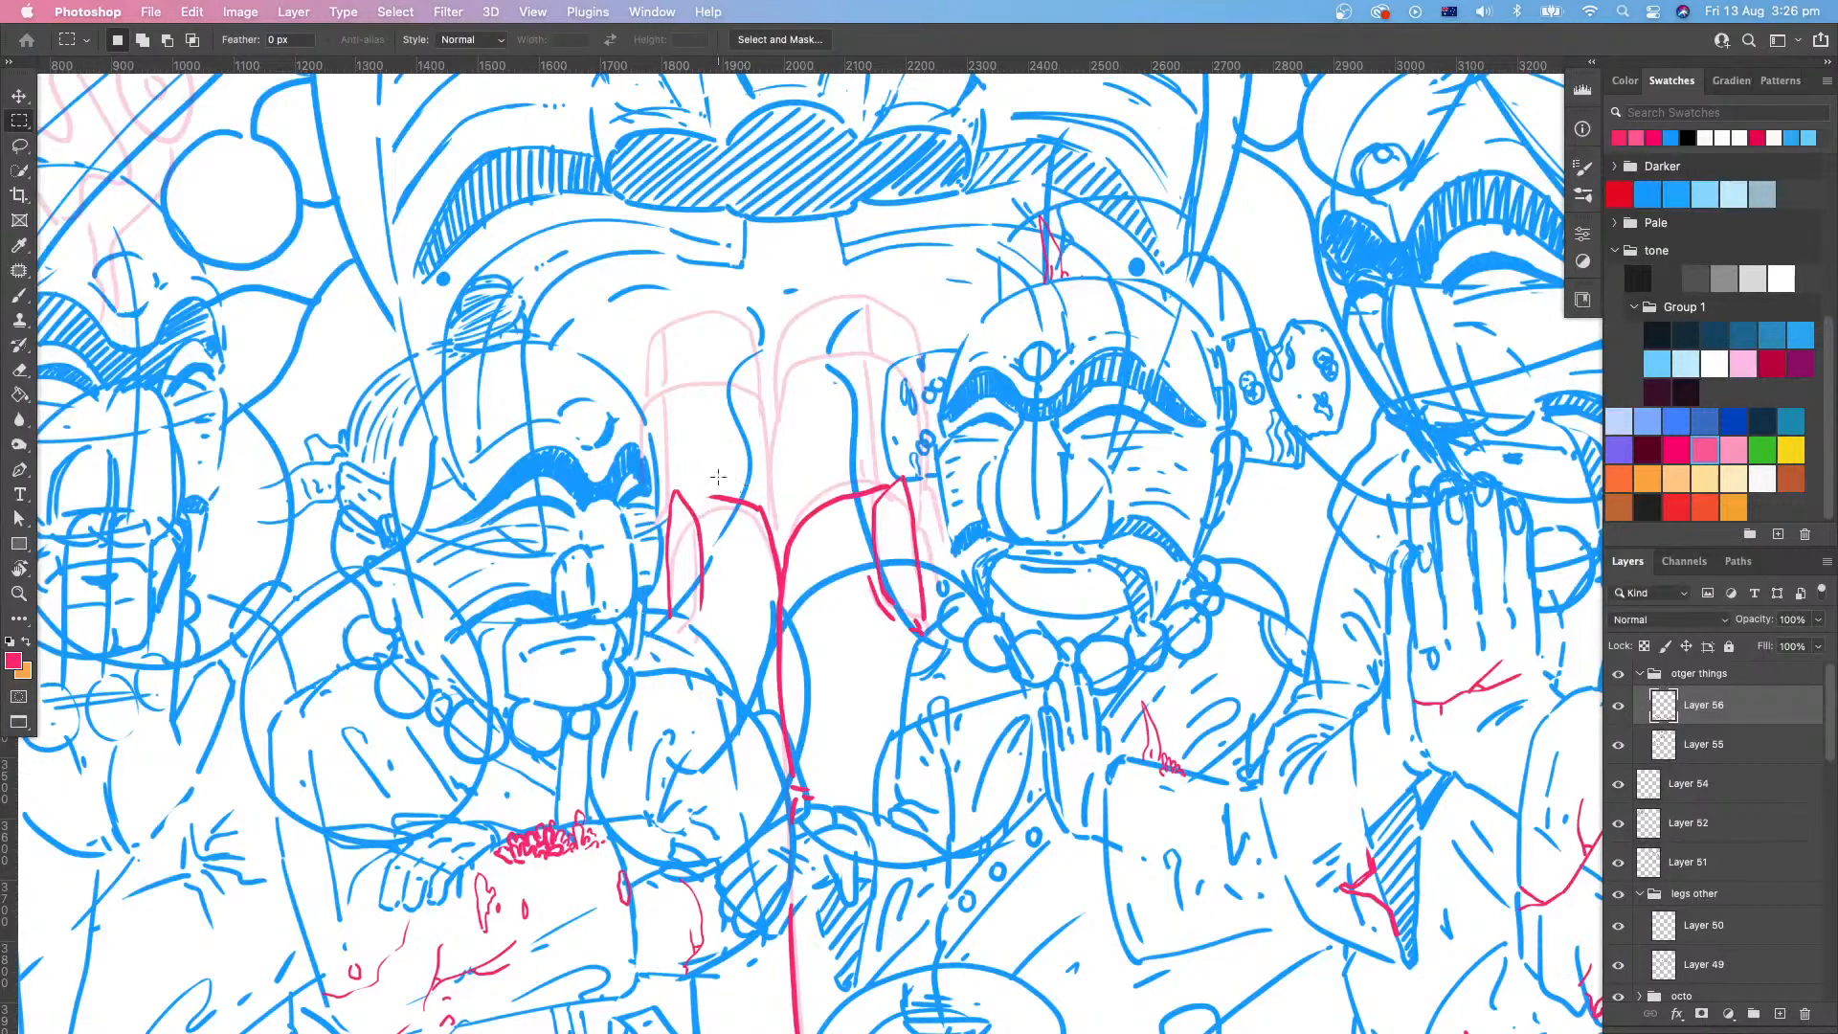
# Step: Set the eraser to 47 px, remove the lower pink arch on the folded-arms character's side and redraw it down to the centre line
pyautogui.press('b')
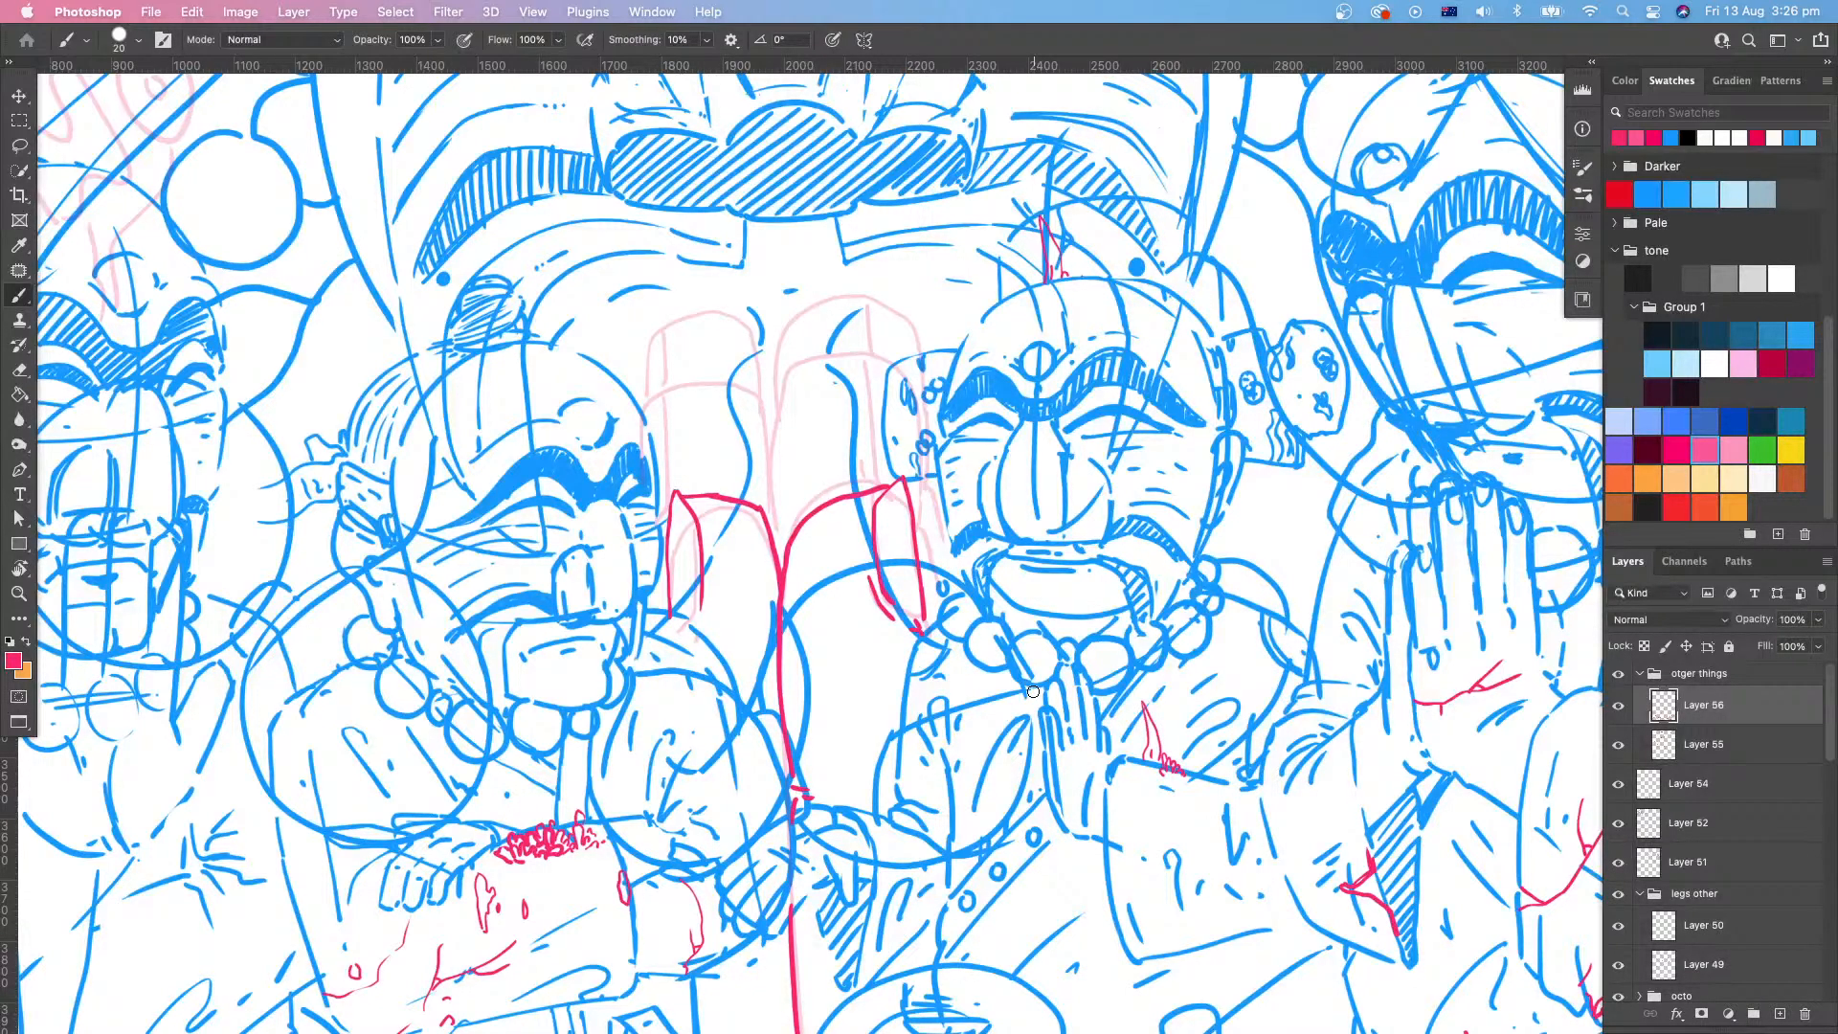
pyautogui.press('e')
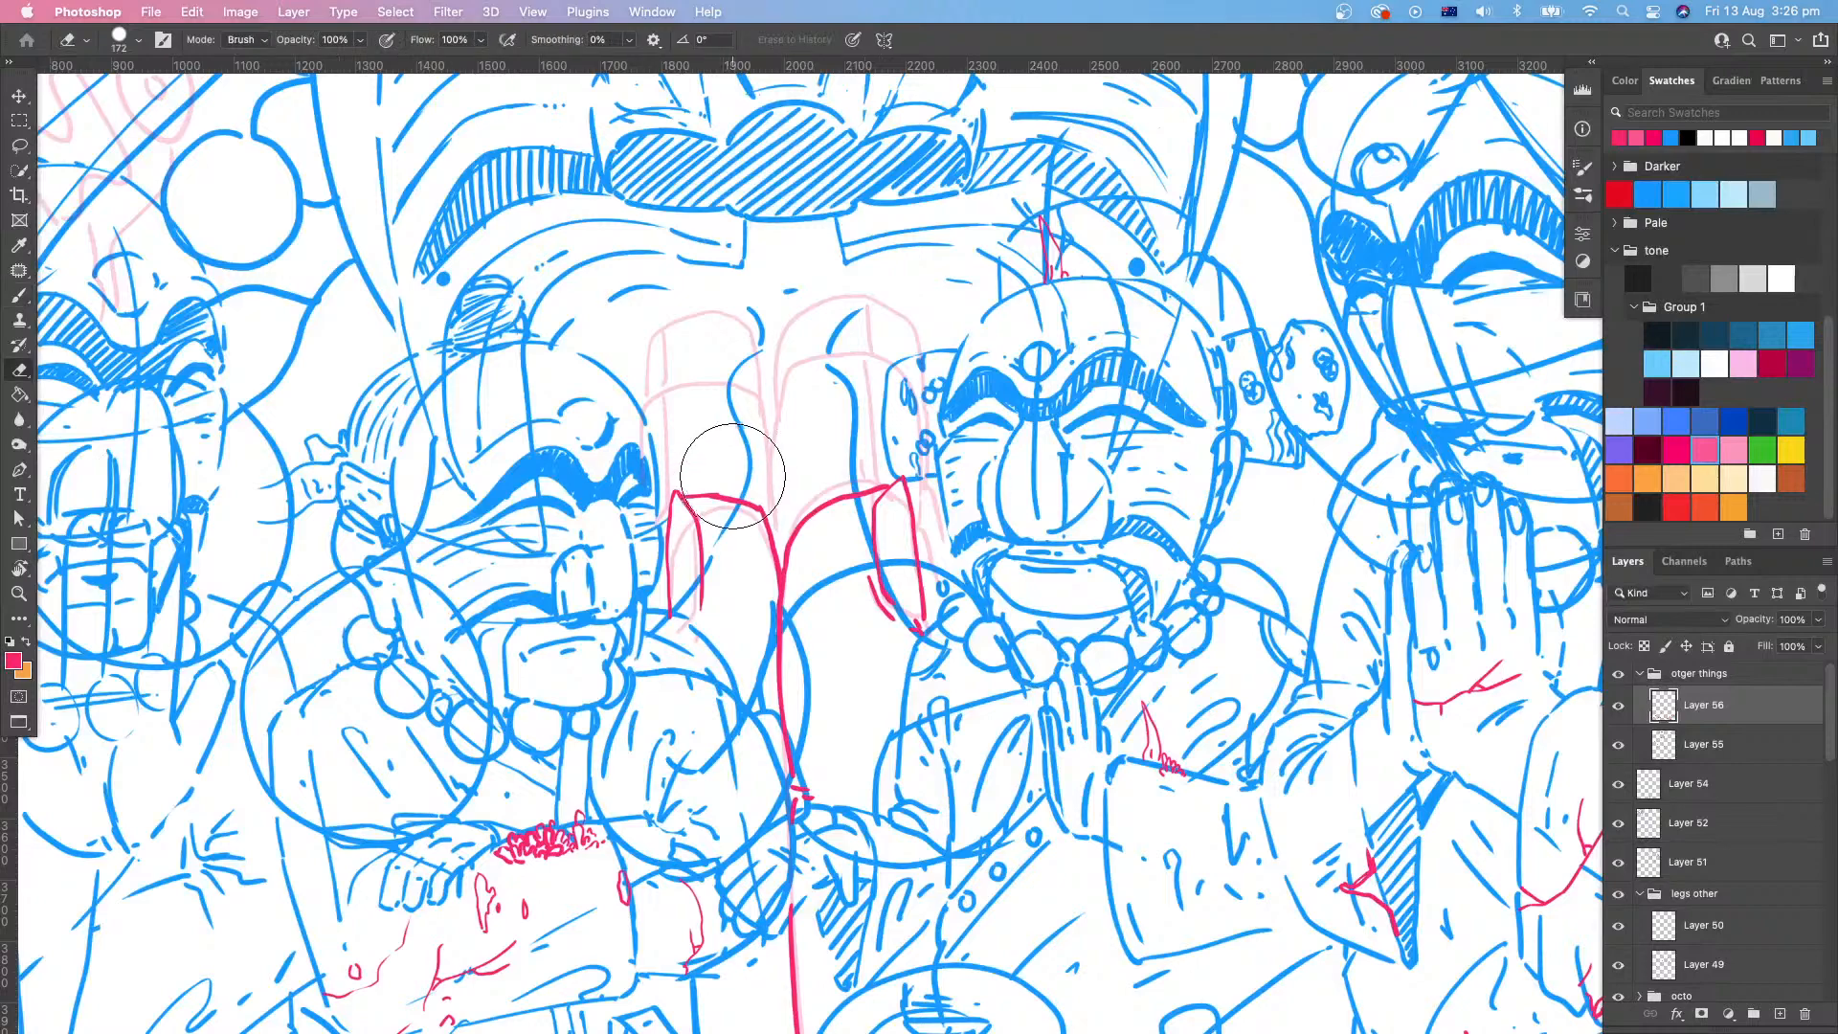
pyautogui.rightClick(770, 448)
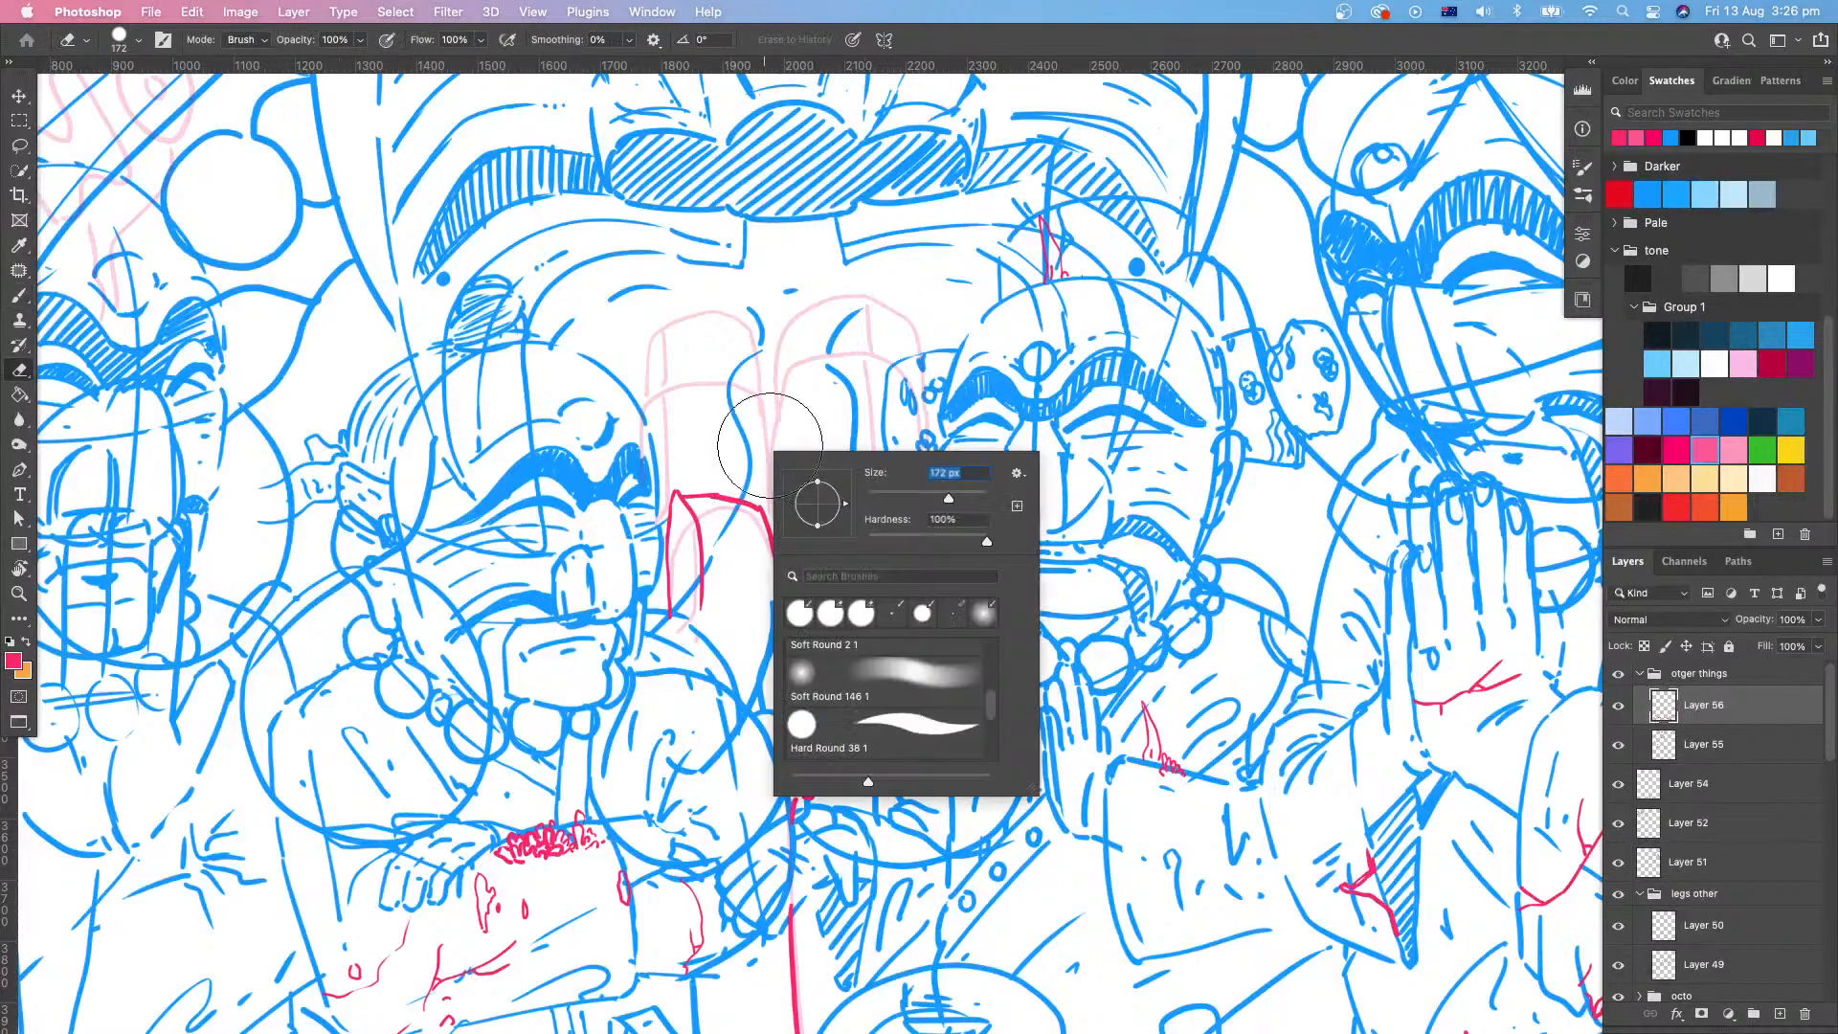
pyautogui.click(717, 486)
pyautogui.moveTo(717, 486)
pyautogui.mouseDown()
pyautogui.moveTo(742, 503)
pyautogui.moveTo(775, 479)
pyautogui.moveTo(764, 518)
pyautogui.mouseUp()
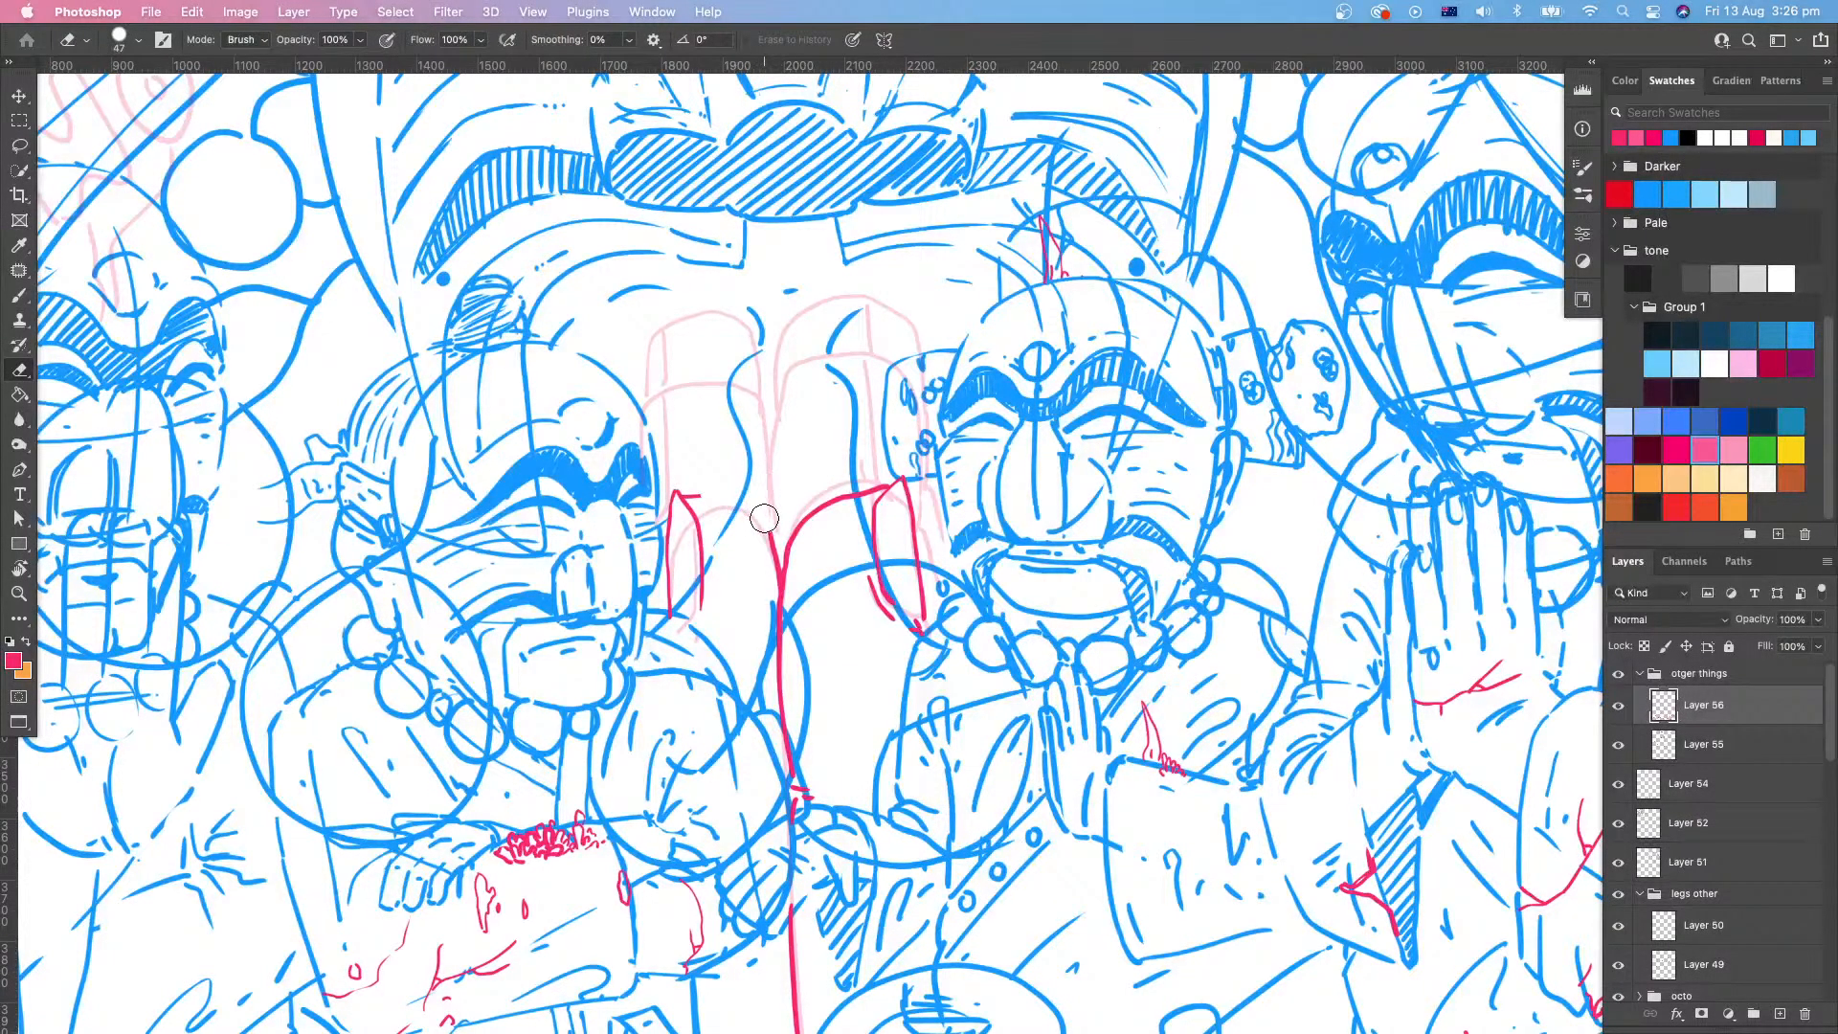
pyautogui.press('b')
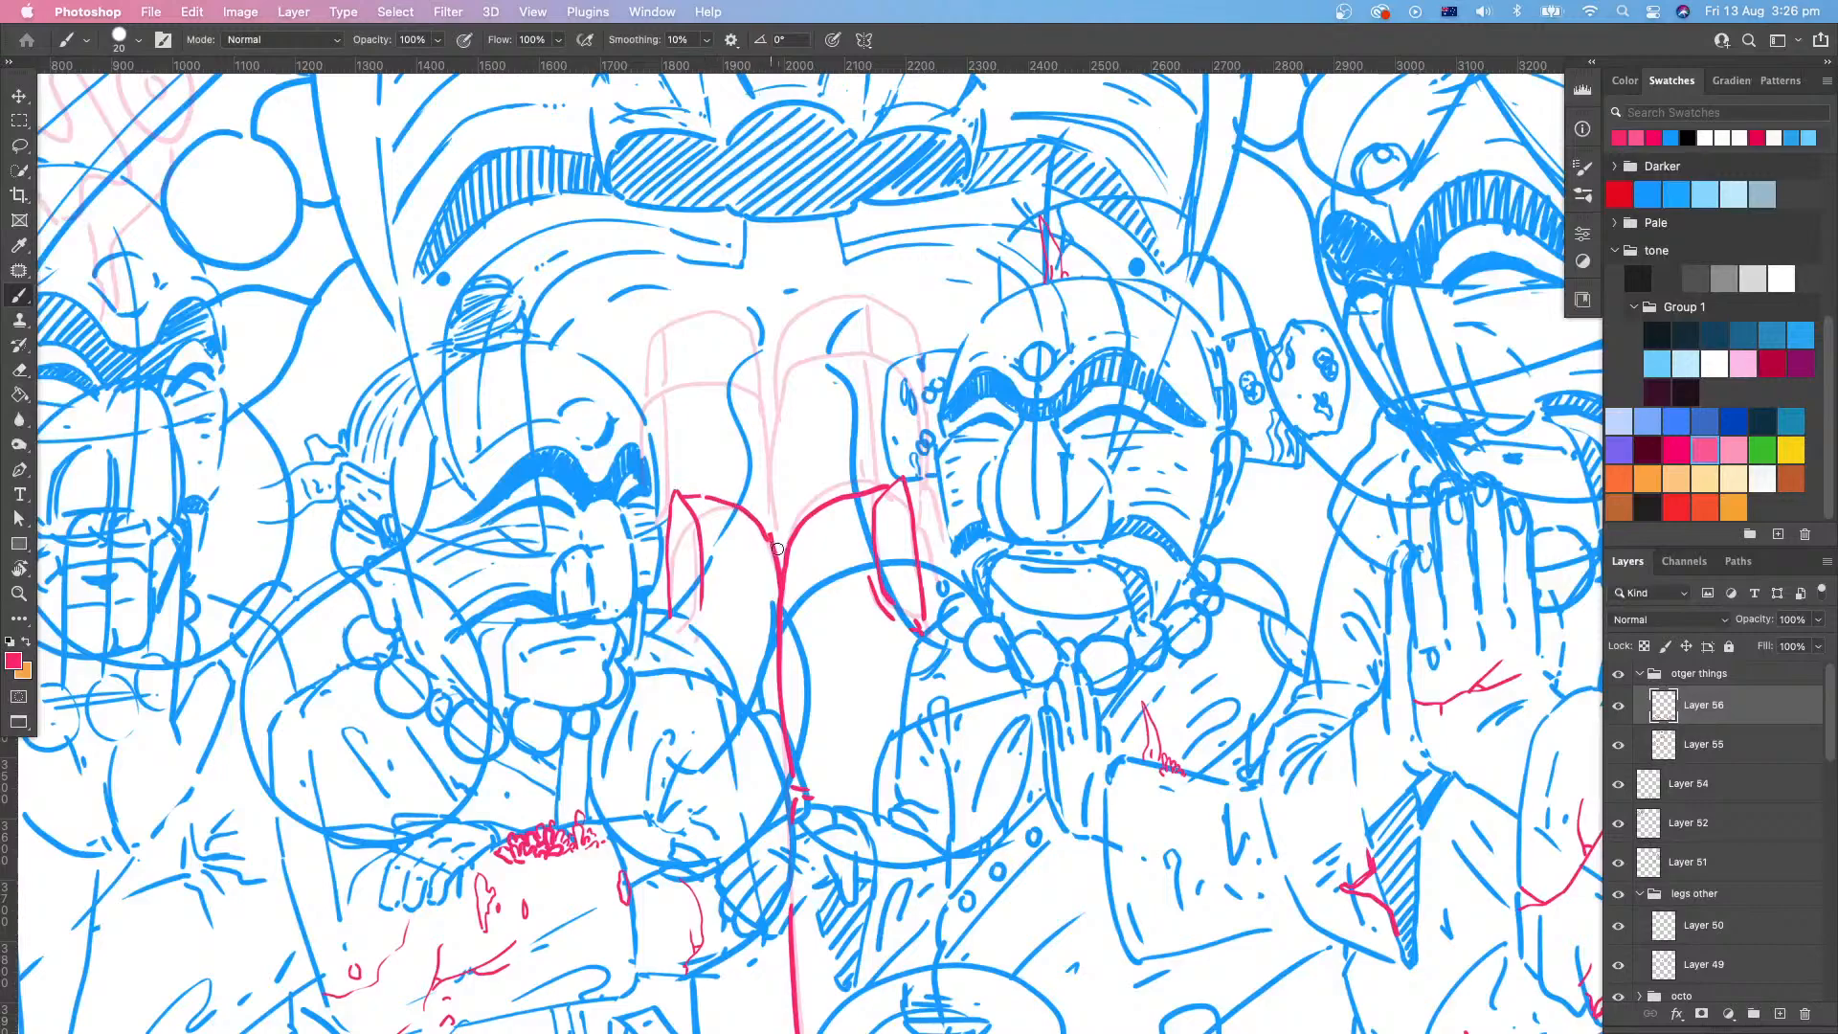
# Step: Lasso the narrow lower panel beside the folded-arms character's face, shift it slightly outward and bridge the gap to the arch
pyautogui.scroll(3, 870, 676)
pyautogui.press('z')
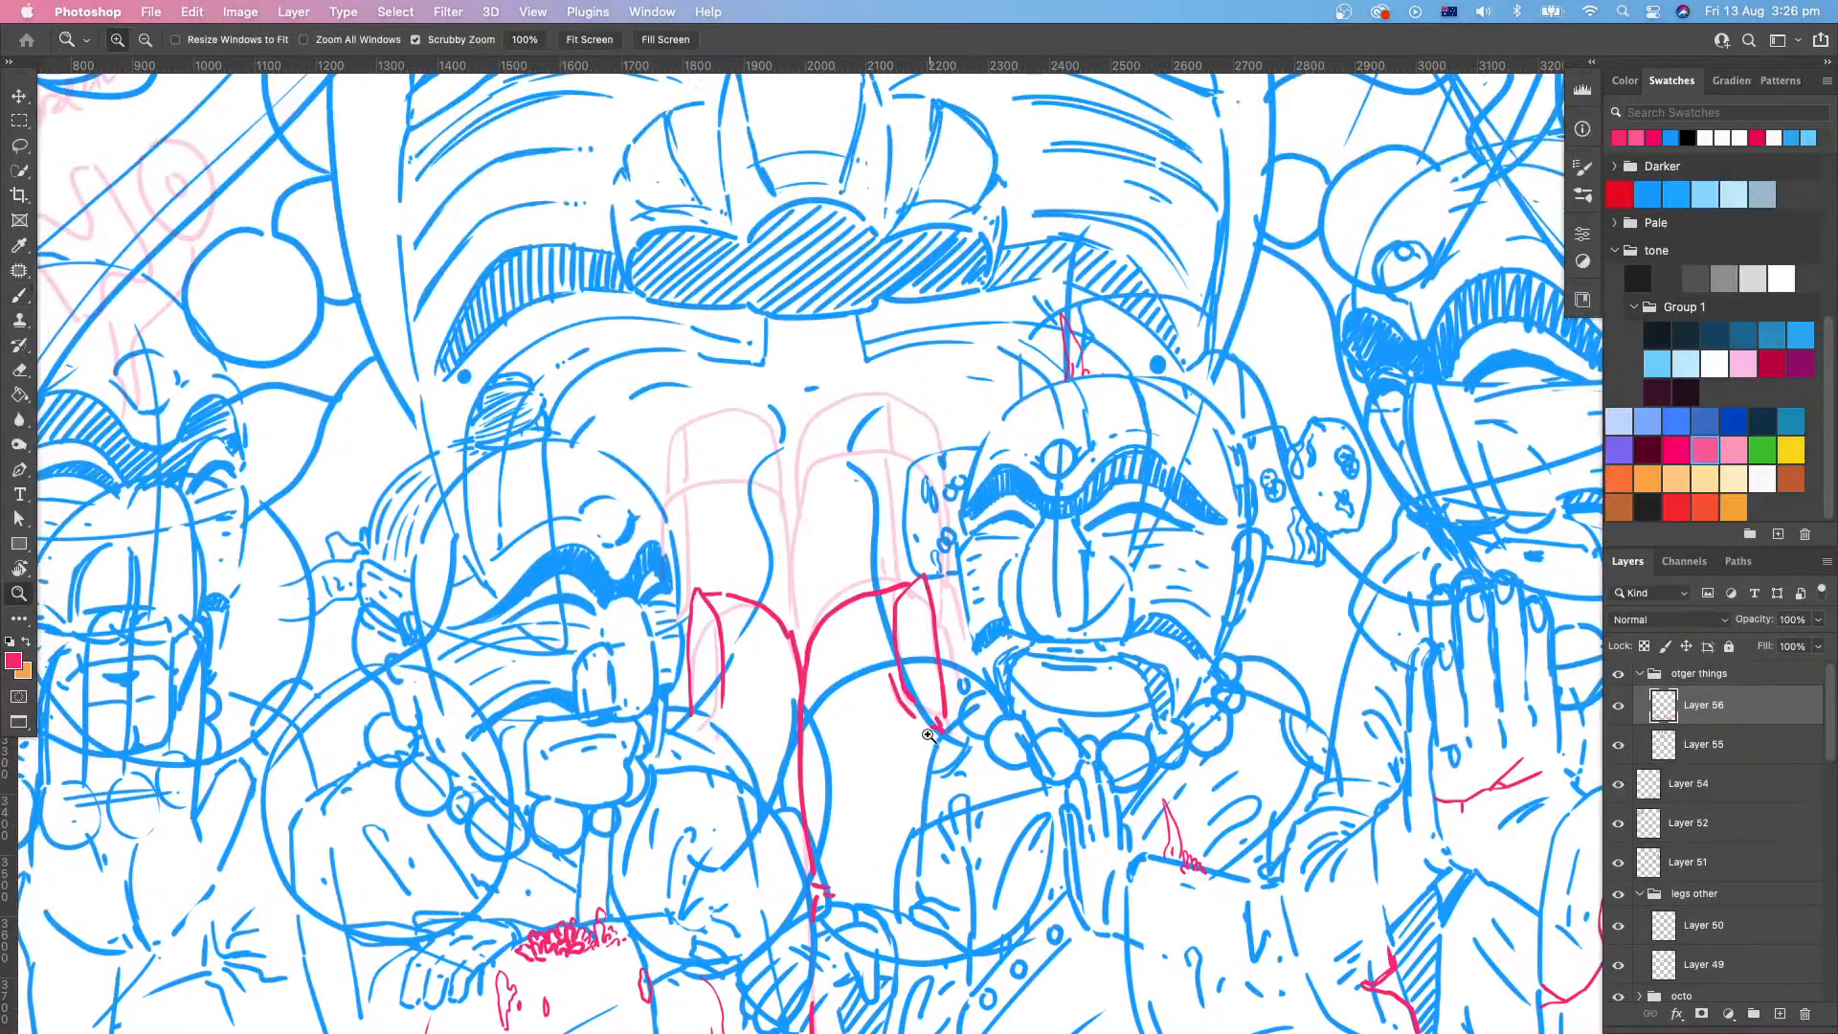
pyautogui.moveTo(927, 736)
pyautogui.mouseDown()
pyautogui.moveTo(887, 693)
pyautogui.moveTo(909, 653)
pyautogui.moveTo(948, 647)
pyautogui.mouseUp()
pyautogui.press('l')
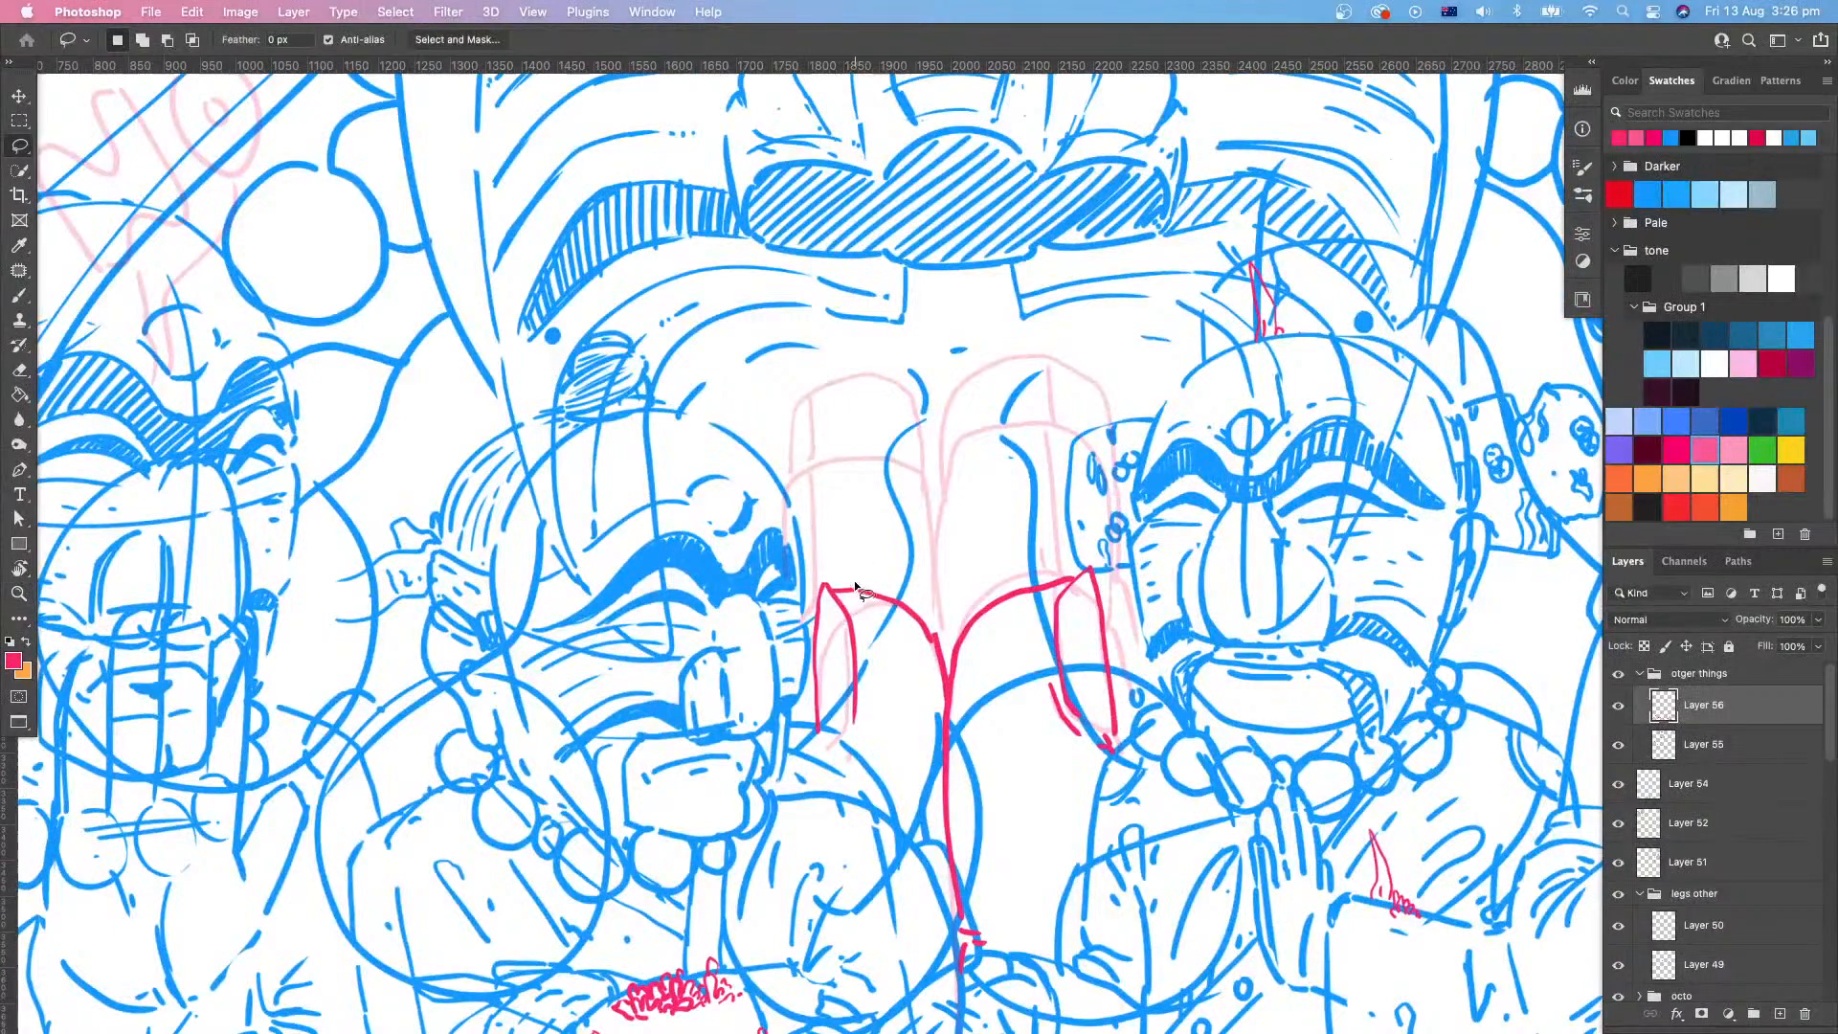
pyautogui.moveTo(854, 595)
pyautogui.mouseDown()
pyautogui.moveTo(876, 695)
pyautogui.moveTo(851, 767)
pyautogui.moveTo(765, 676)
pyautogui.moveTo(805, 568)
pyautogui.moveTo(858, 604)
pyautogui.mouseUp()
pyautogui.press('v')
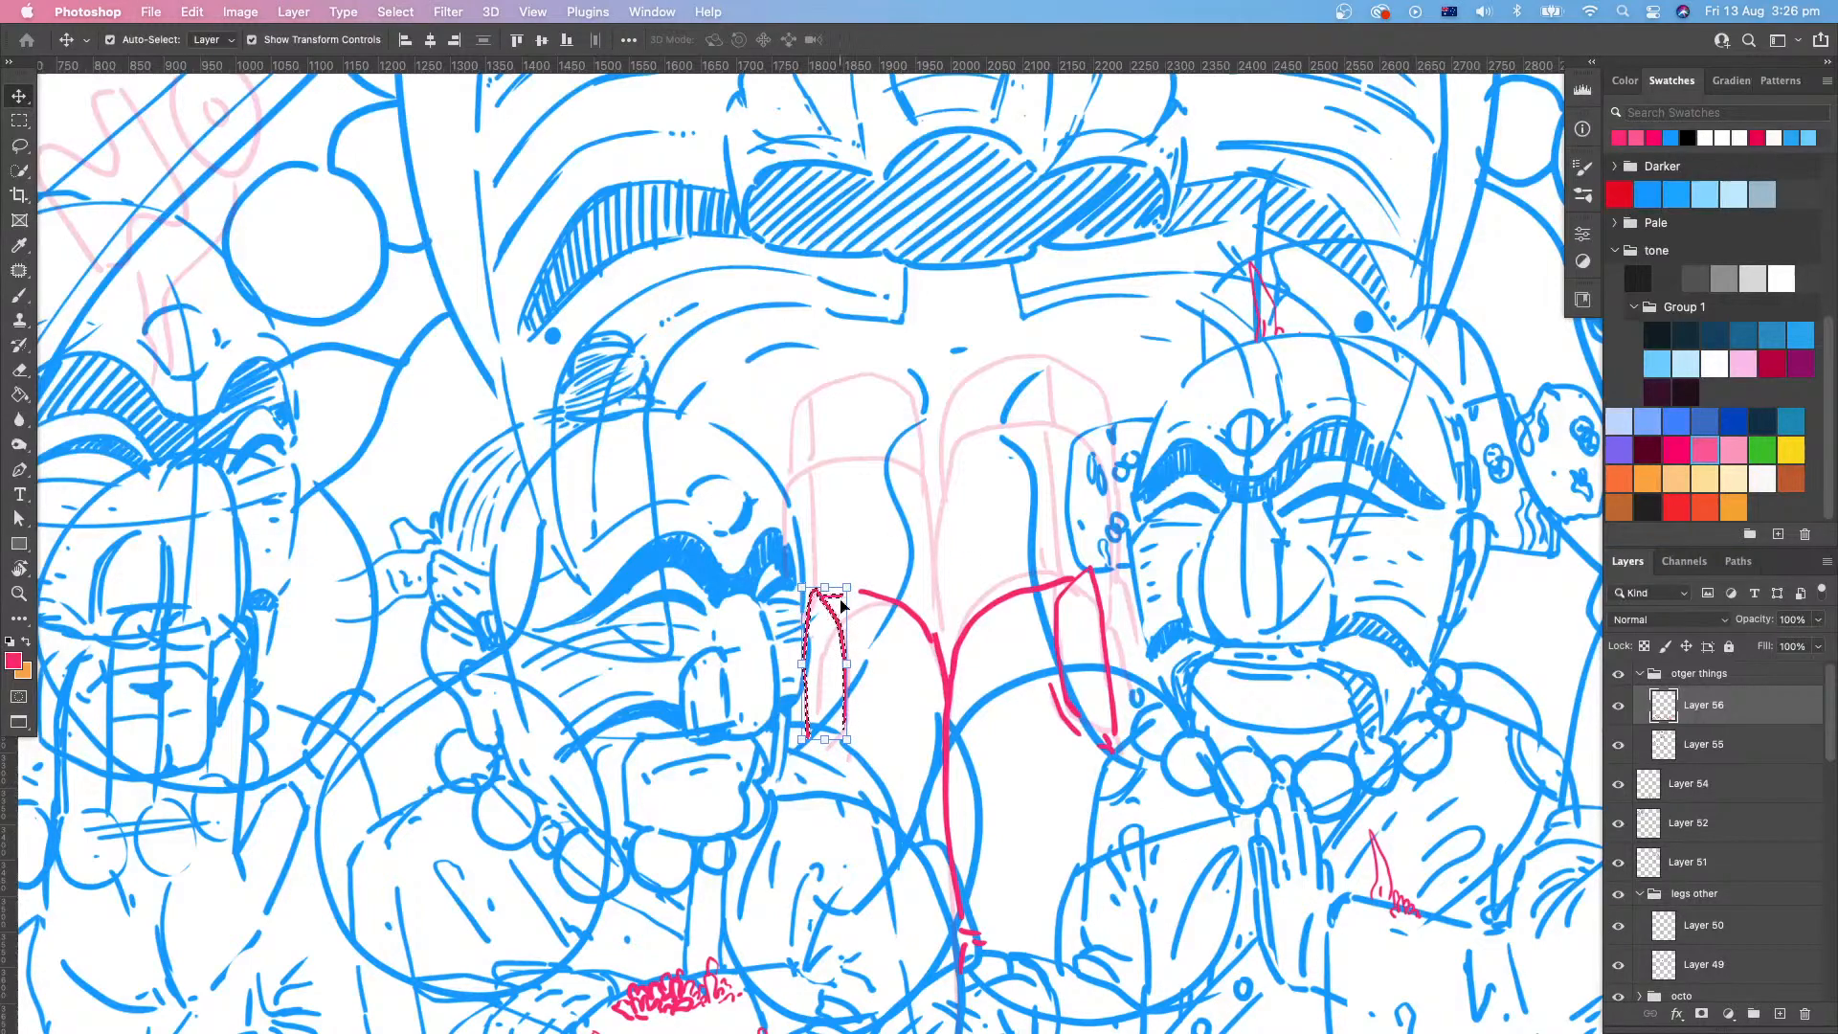
pyautogui.hotkey('ctrl', 'd')
pyautogui.press('b')
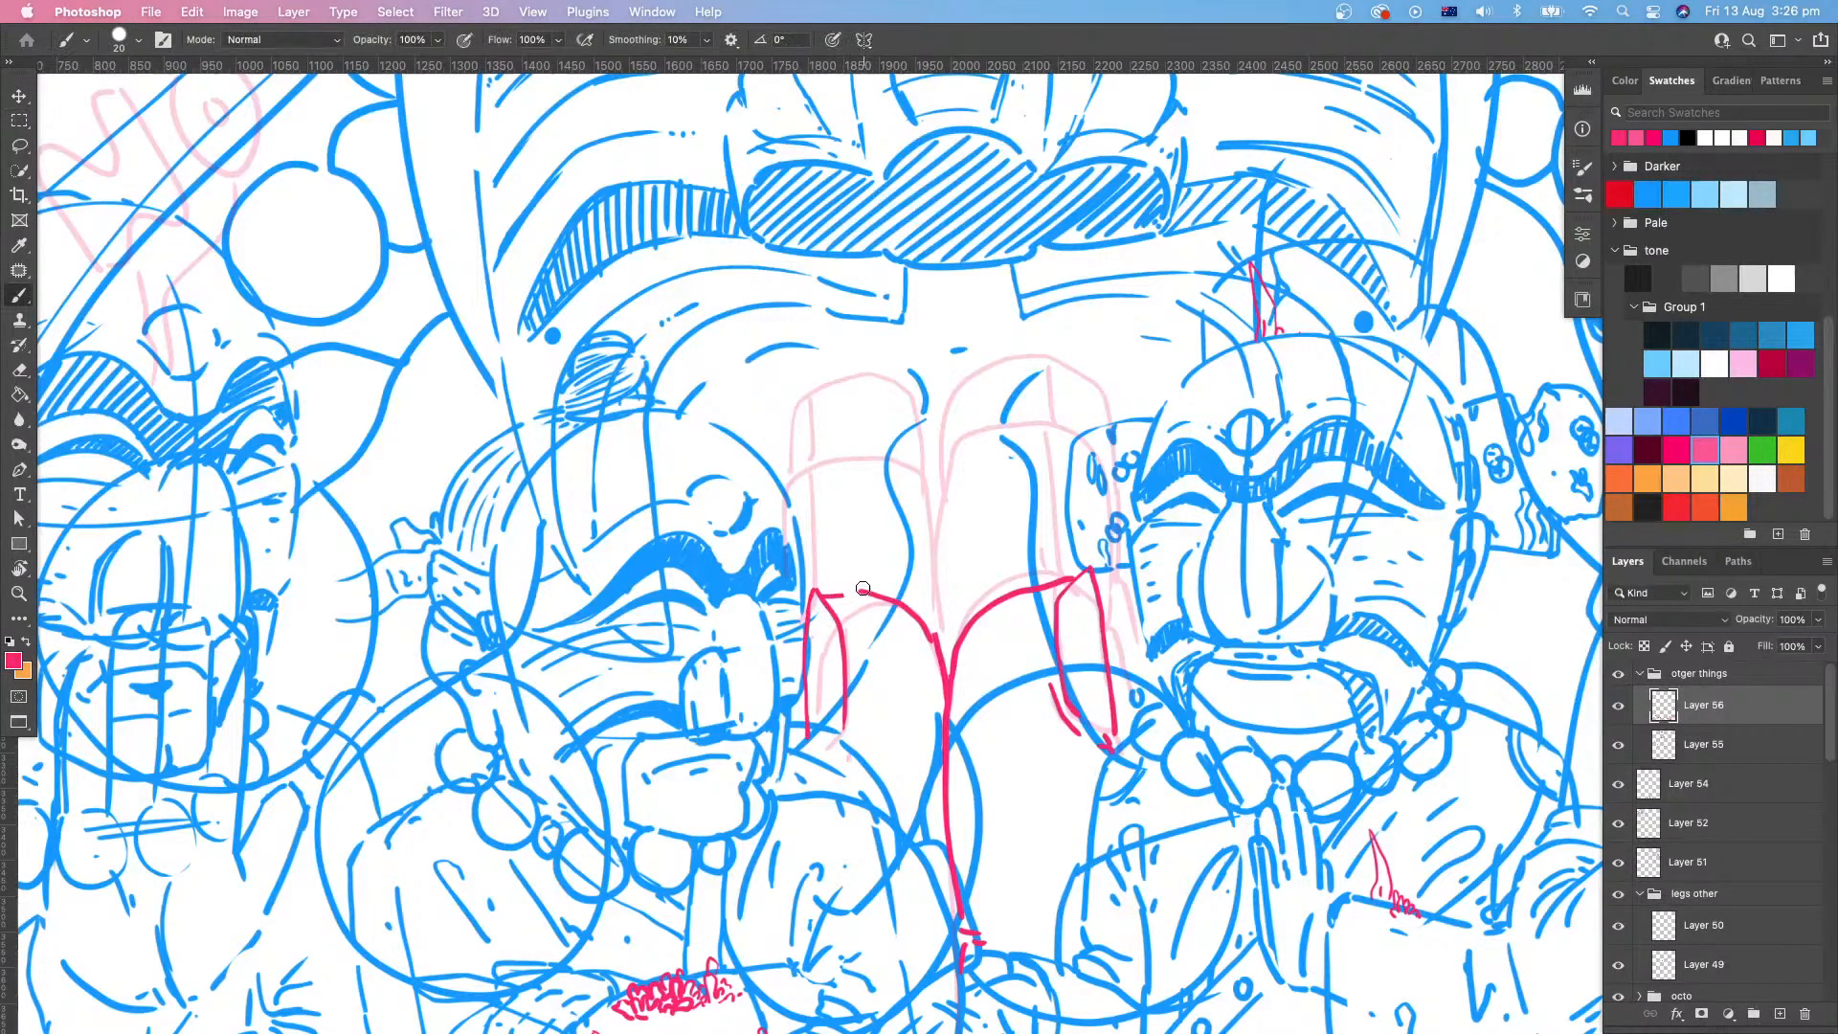
pyautogui.press('e')
pyautogui.press('b')
pyautogui.moveTo(841, 596); pyautogui.dragTo(898, 617)
# Step: Outline a second narrow pink panel above the lower one, beside the smiling character's brow
pyautogui.moveTo(1025, 758)
pyautogui.mouseDown()
pyautogui.moveTo(1001, 876)
pyautogui.moveTo(957, 849)
pyautogui.moveTo(910, 851)
pyautogui.mouseUp()
pyautogui.moveTo(1074, 972); pyautogui.dragTo(927, 887)
pyautogui.moveTo(895, 764); pyautogui.dragTo(877, 581)
pyautogui.press('b')
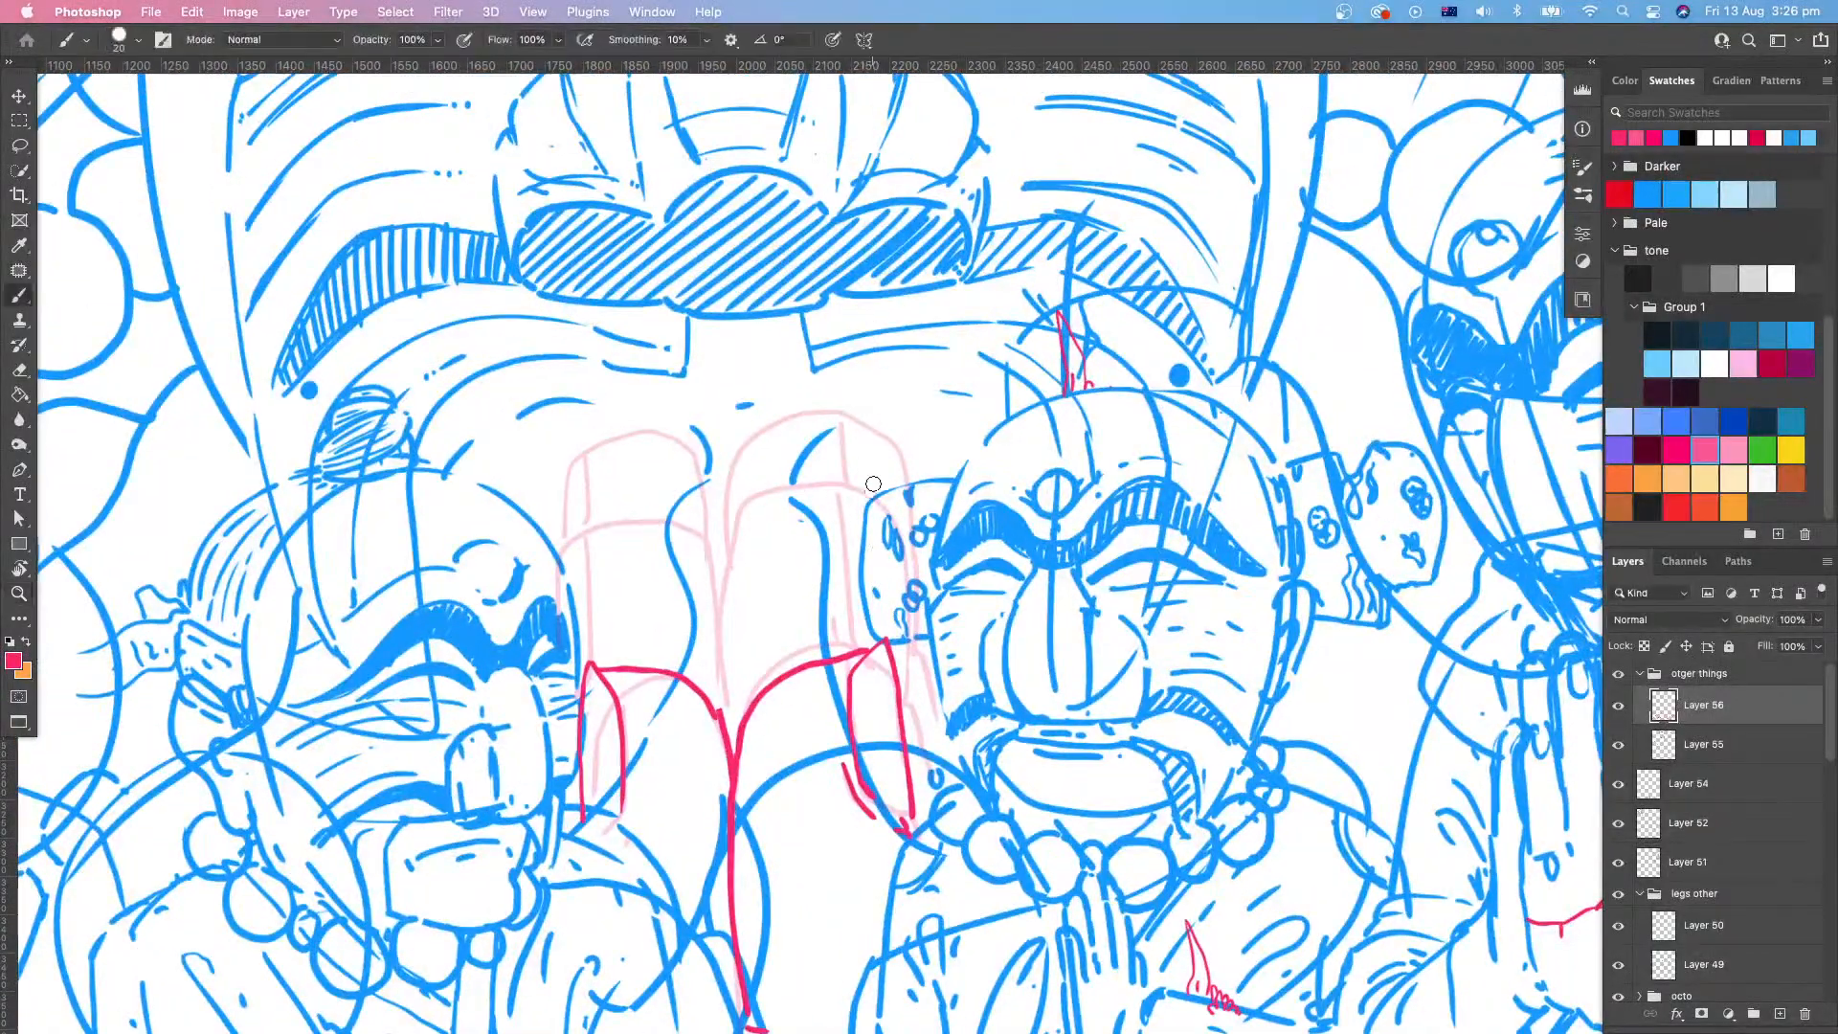
pyautogui.moveTo(865, 480); pyautogui.dragTo(847, 548)
pyautogui.press('super+z')
pyautogui.moveTo(868, 480)
pyautogui.mouseDown()
pyautogui.moveTo(840, 565)
pyautogui.moveTo(840, 640)
pyautogui.mouseUp()
pyautogui.moveTo(881, 484); pyautogui.dragTo(907, 686)
# Step: Draw the middle pair of pink arches from the centre line and a narrow panel on the folded-arms character's side
pyautogui.moveTo(915, 589); pyautogui.dragTo(1184, 682)
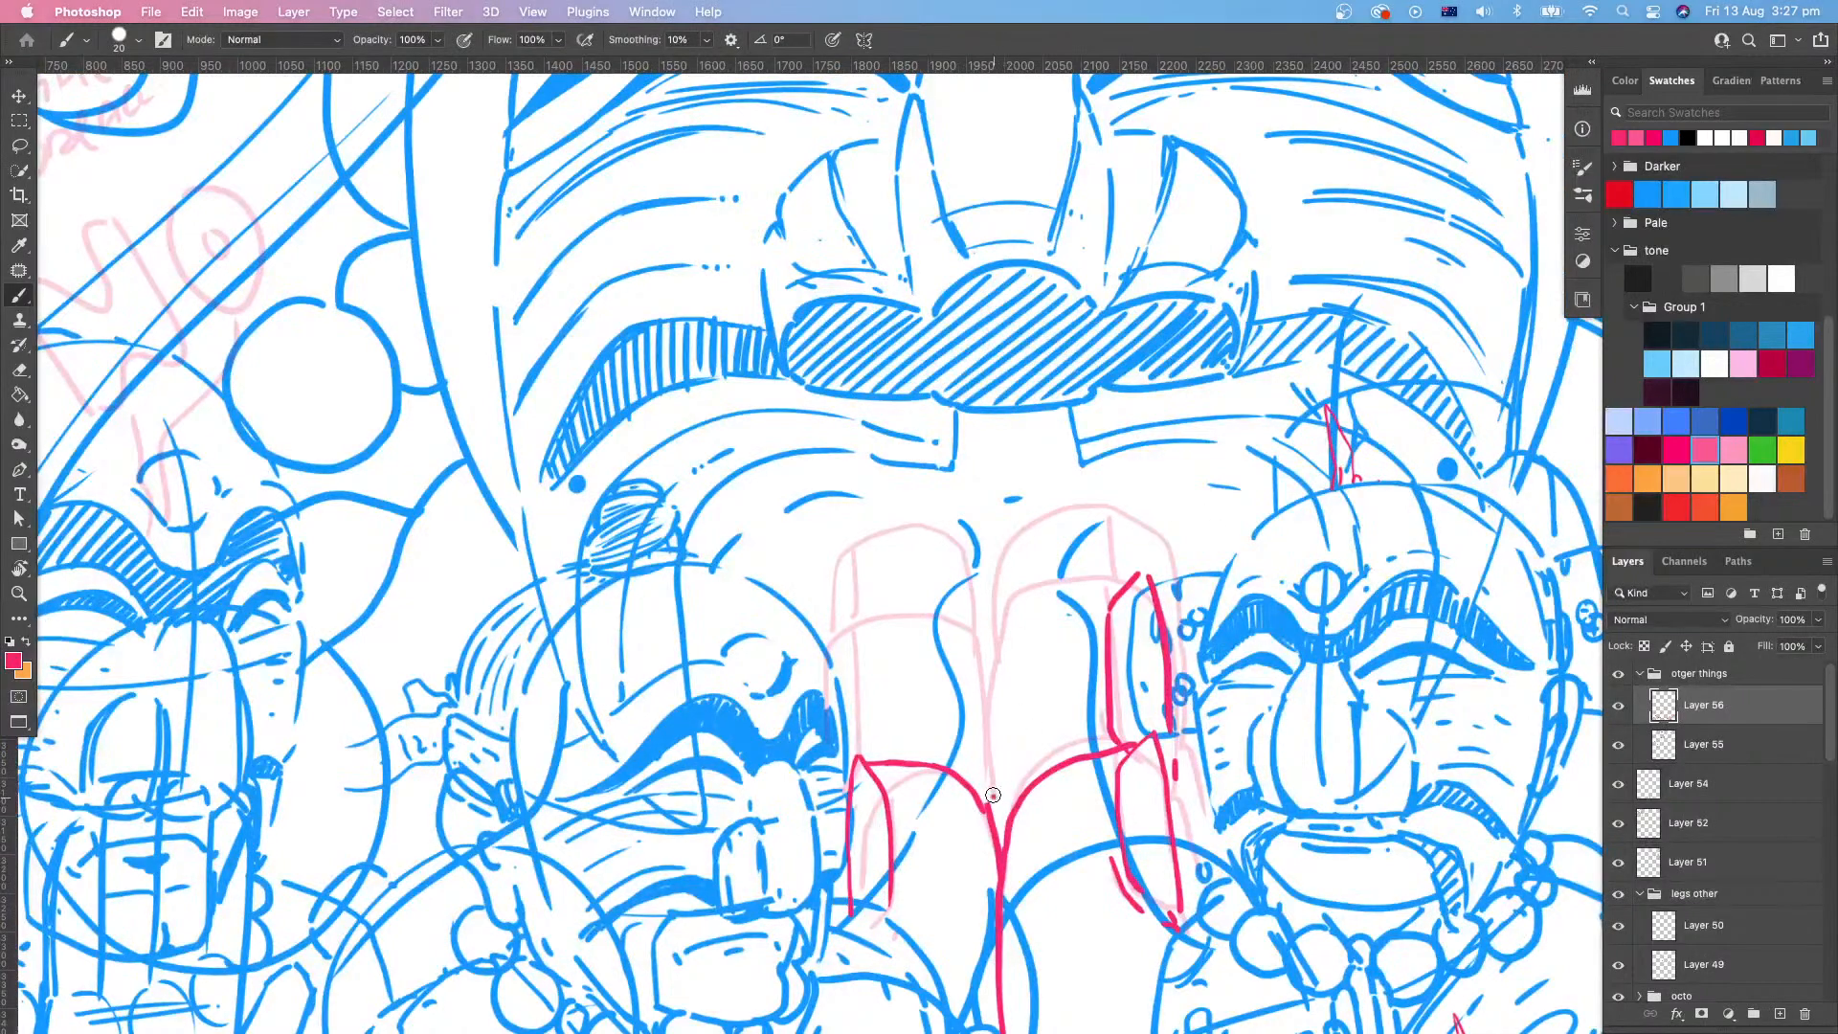
pyautogui.moveTo(993, 795)
pyautogui.mouseDown()
pyautogui.moveTo(1011, 628)
pyautogui.moveTo(1109, 579)
pyautogui.mouseUp()
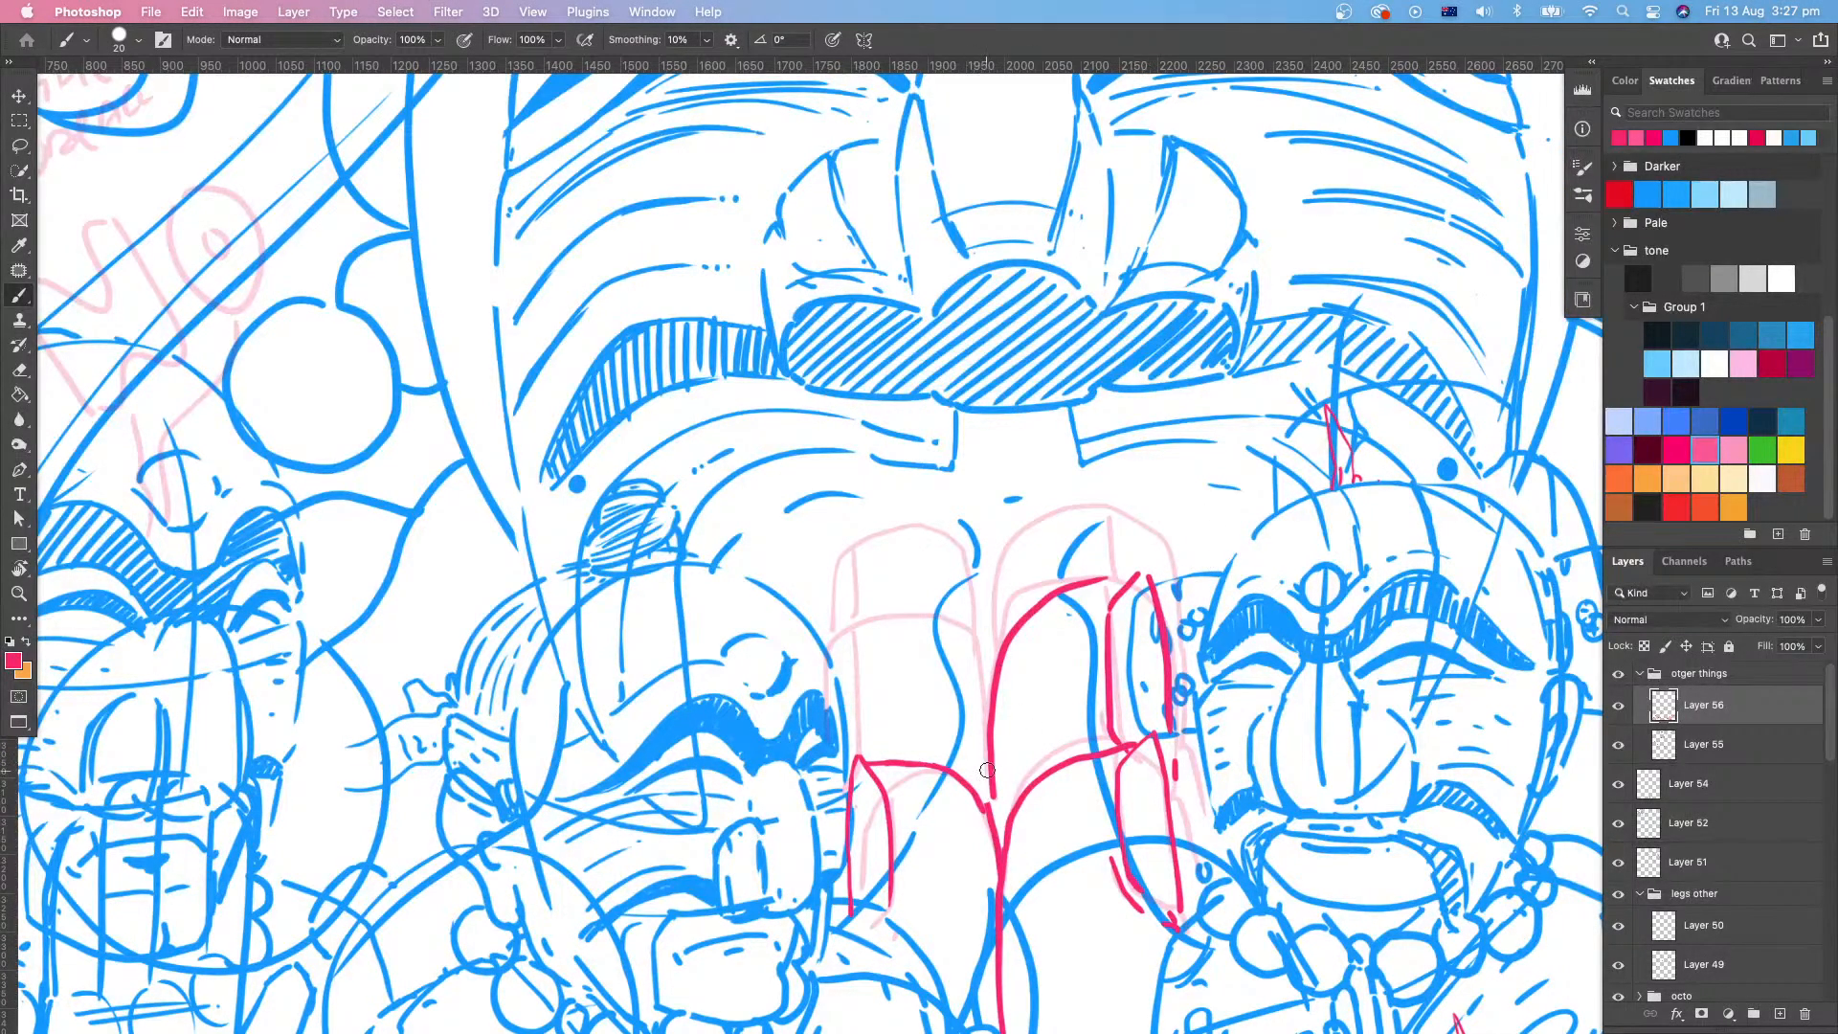
pyautogui.moveTo(987, 770)
pyautogui.mouseDown()
pyautogui.moveTo(967, 680)
pyautogui.moveTo(887, 597)
pyautogui.moveTo(872, 738)
pyautogui.mouseUp()
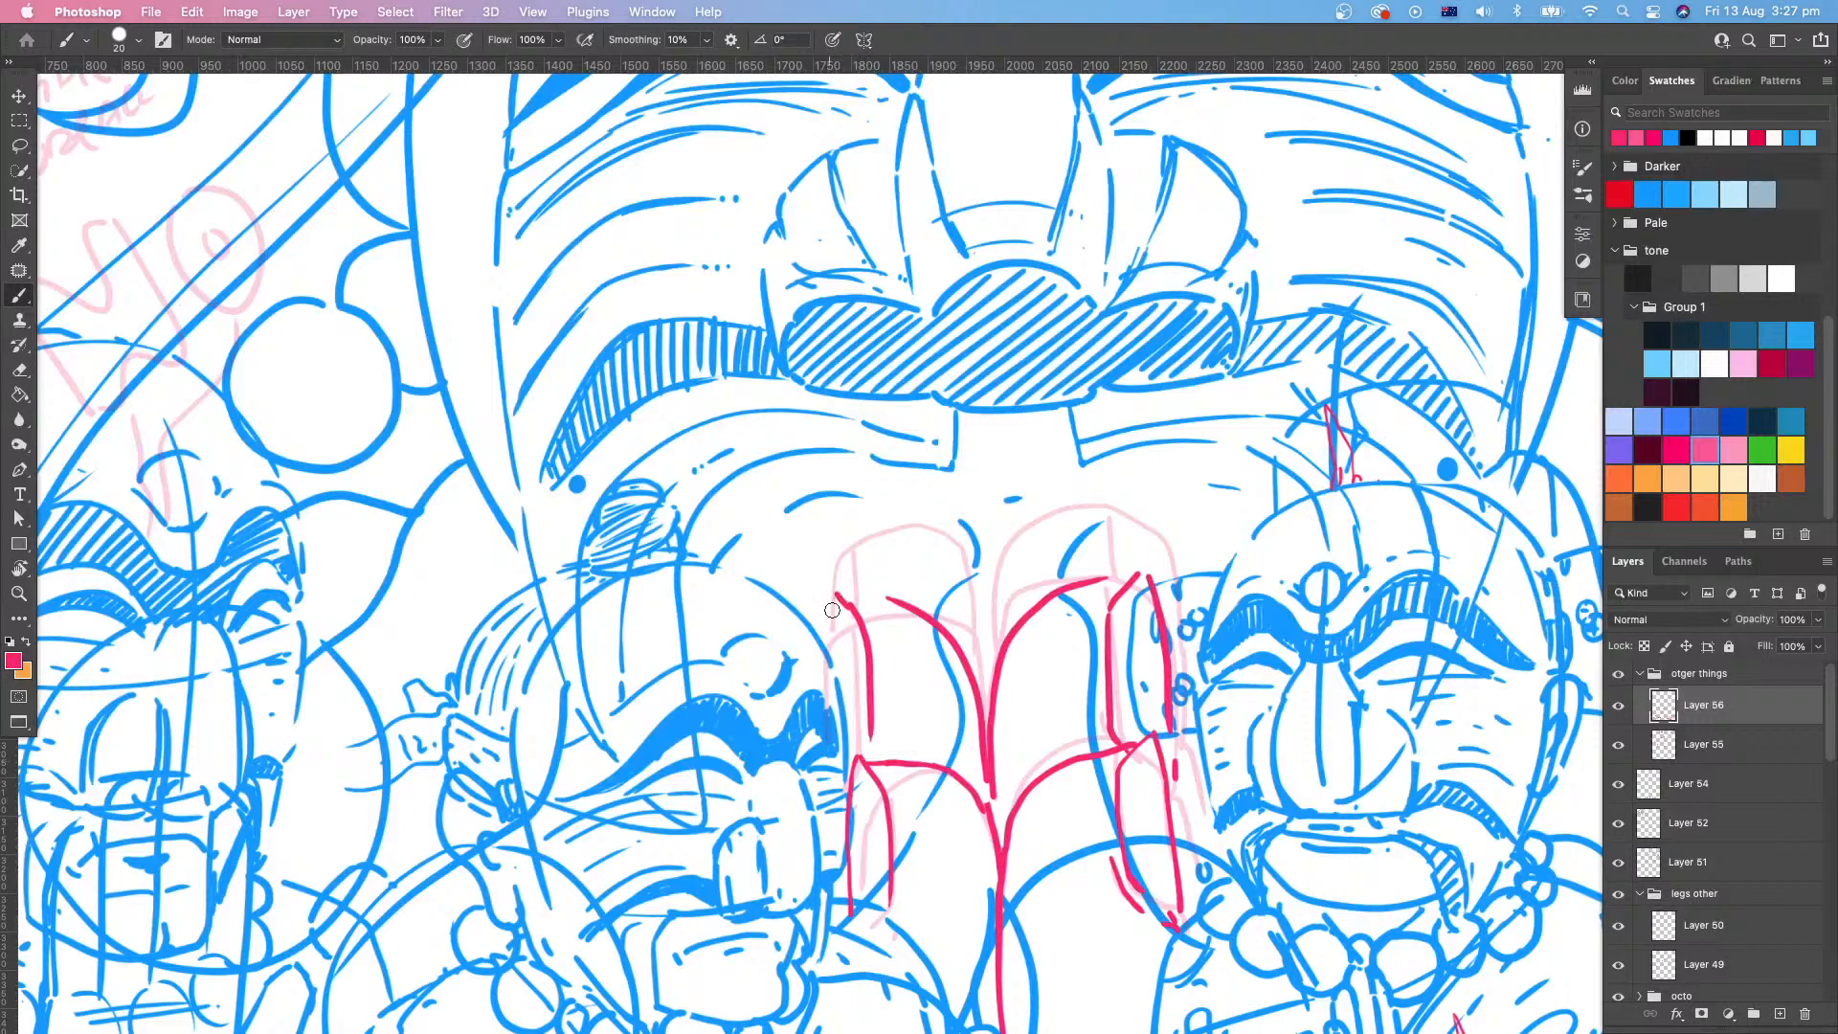
pyautogui.moveTo(831, 597)
pyautogui.mouseDown()
pyautogui.moveTo(826, 639)
pyautogui.moveTo(871, 597)
pyautogui.mouseUp()
pyautogui.moveTo(1100, 524); pyautogui.dragTo(994, 641)
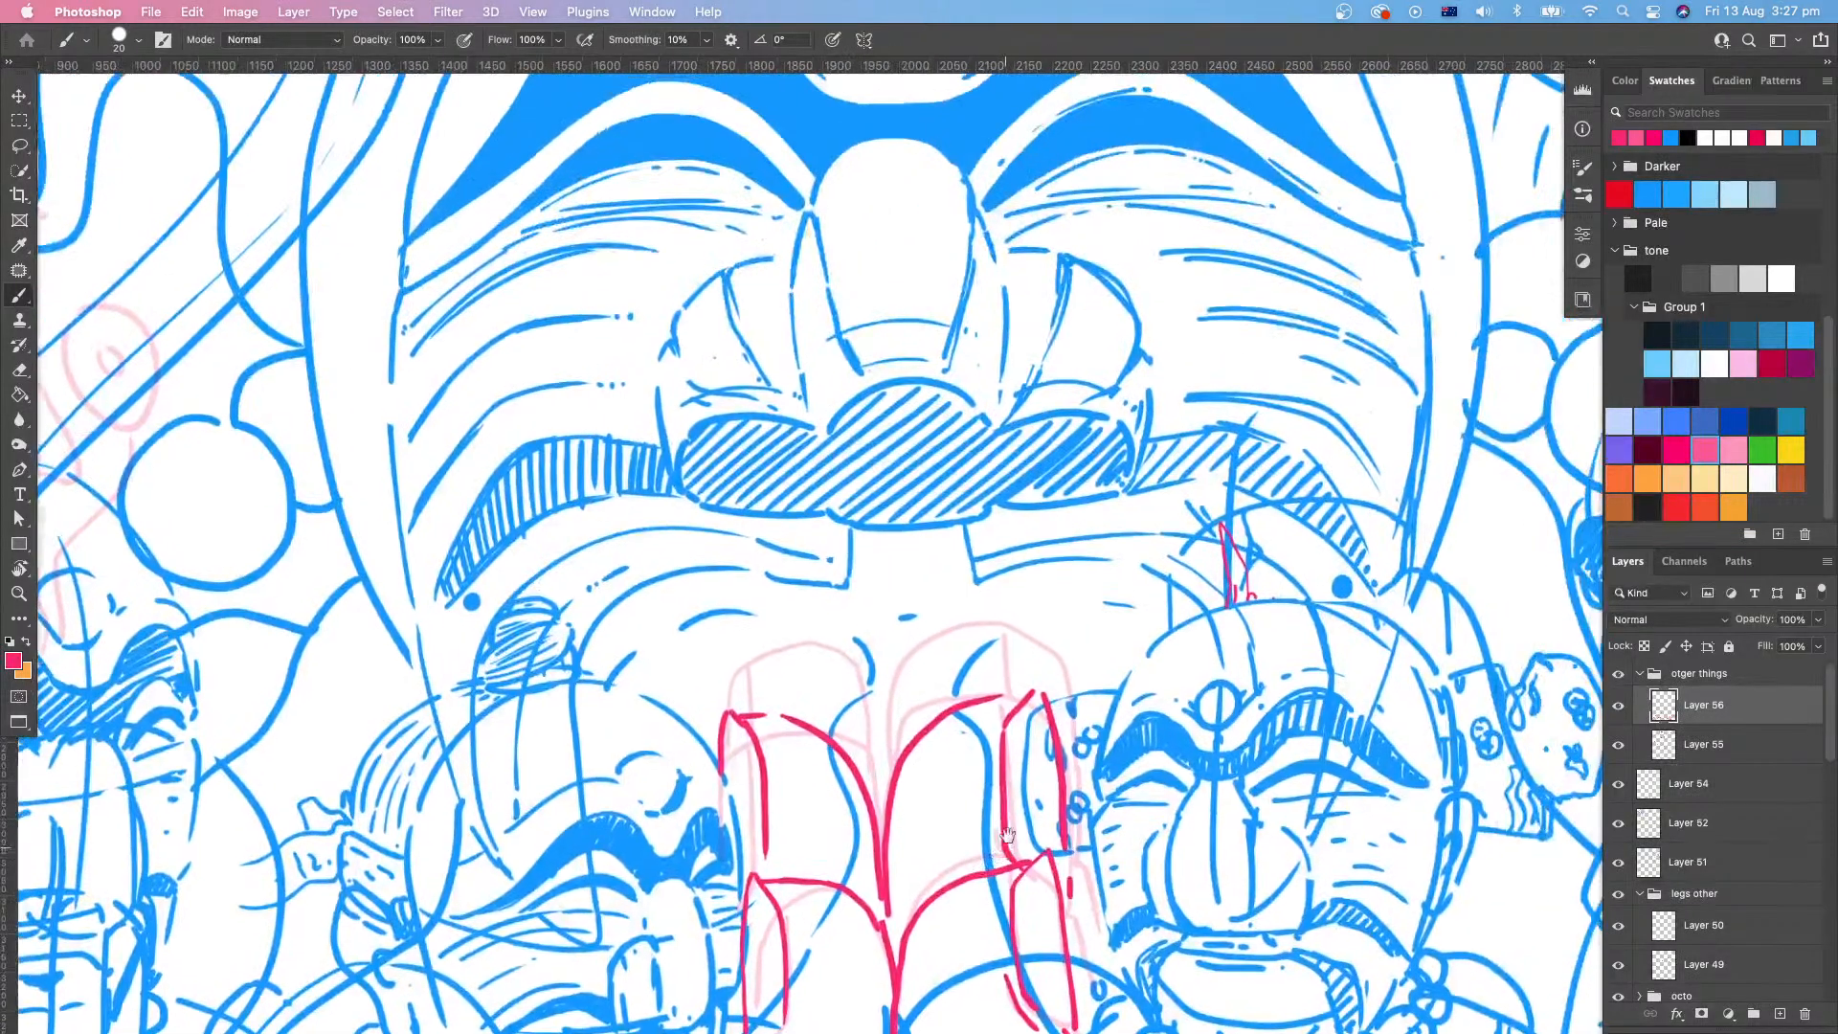
pyautogui.moveTo(883, 682)
pyautogui.mouseDown()
pyautogui.moveTo(884, 784)
pyautogui.moveTo(984, 610)
pyautogui.moveTo(880, 819)
pyautogui.moveTo(897, 690)
pyautogui.moveTo(975, 627)
pyautogui.mouseUp()
pyautogui.press('super+z')
pyautogui.press('super+z')
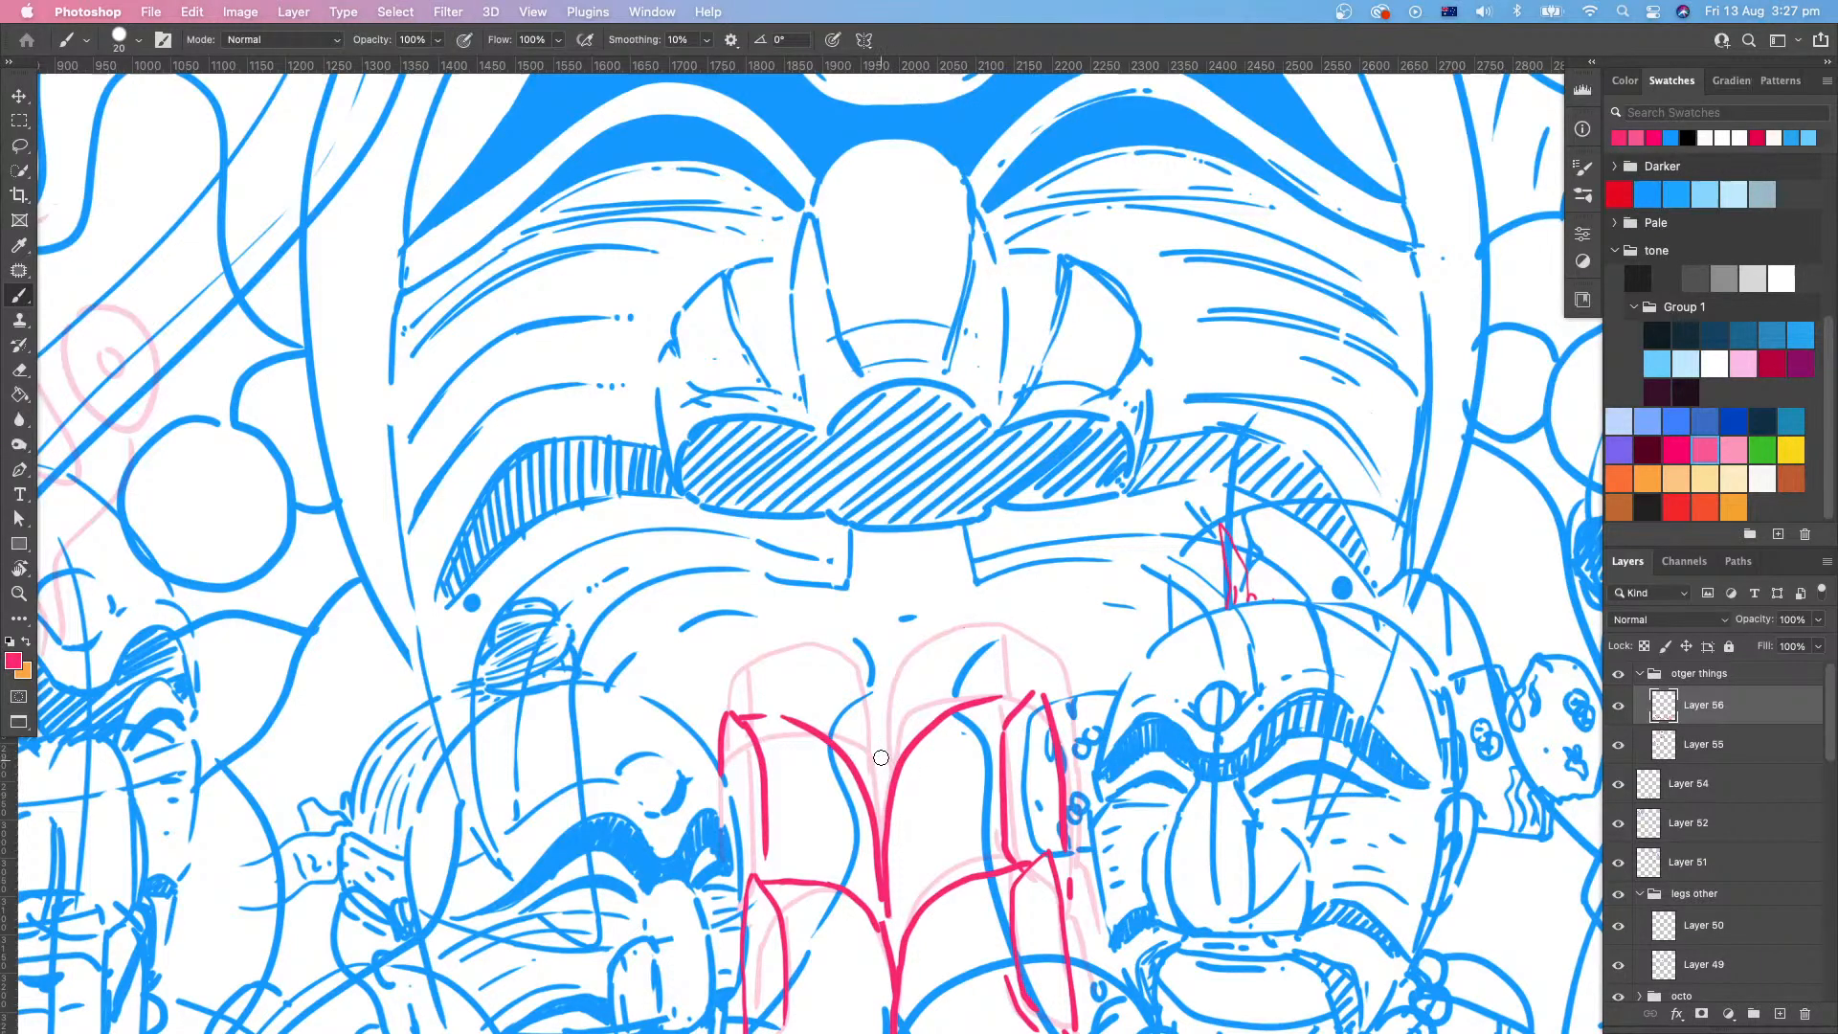
# Step: Draw the top pink arch from the centre line towards the smiling character and finish it with a short pointed panel
pyautogui.moveTo(879, 807)
pyautogui.mouseDown()
pyautogui.moveTo(976, 618)
pyautogui.moveTo(994, 686)
pyautogui.mouseUp()
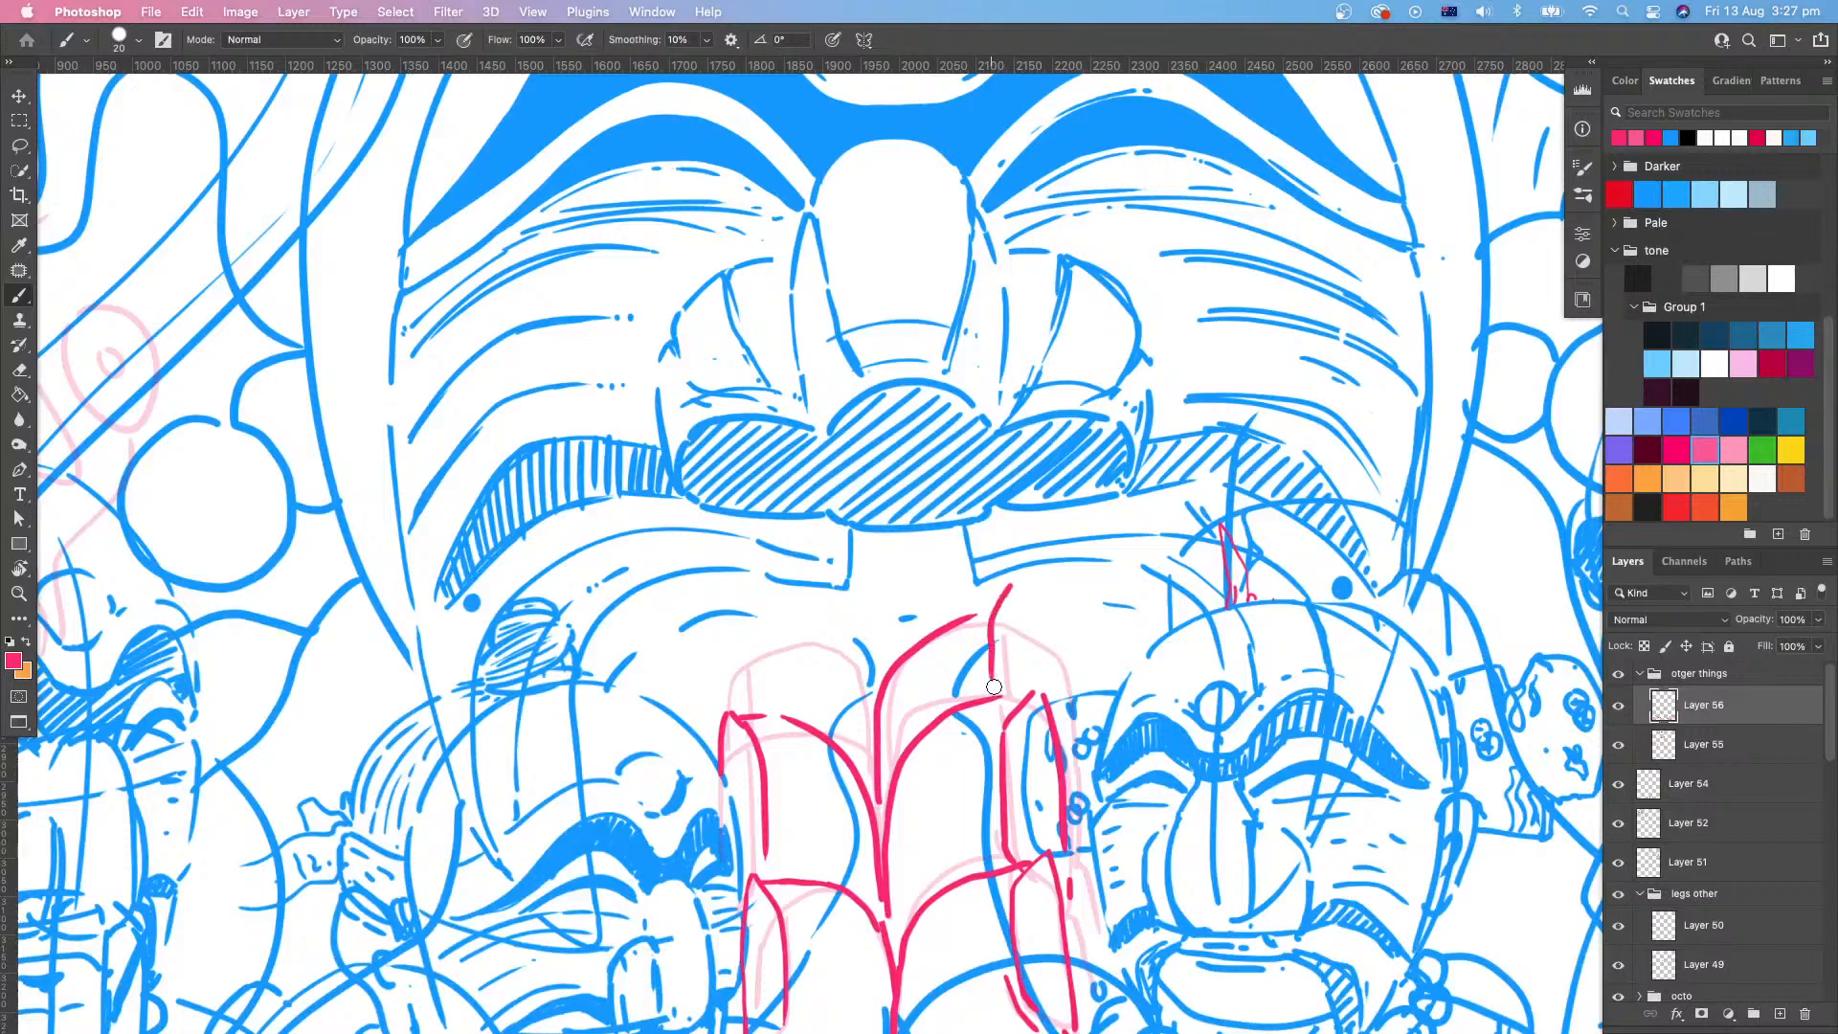
pyautogui.moveTo(1016, 586); pyautogui.dragTo(1031, 682)
pyautogui.press('super+z')
pyautogui.press('super+z')
pyautogui.moveTo(992, 622); pyautogui.dragTo(986, 698)
pyautogui.moveTo(1019, 621); pyautogui.dragTo(1031, 684)
# Step: Draw the matching top pink arch and short pointed panel on the folded-arms character's side
pyautogui.scroll(-5, 1032, 684)
pyautogui.hscroll(-2, 1032, 685)
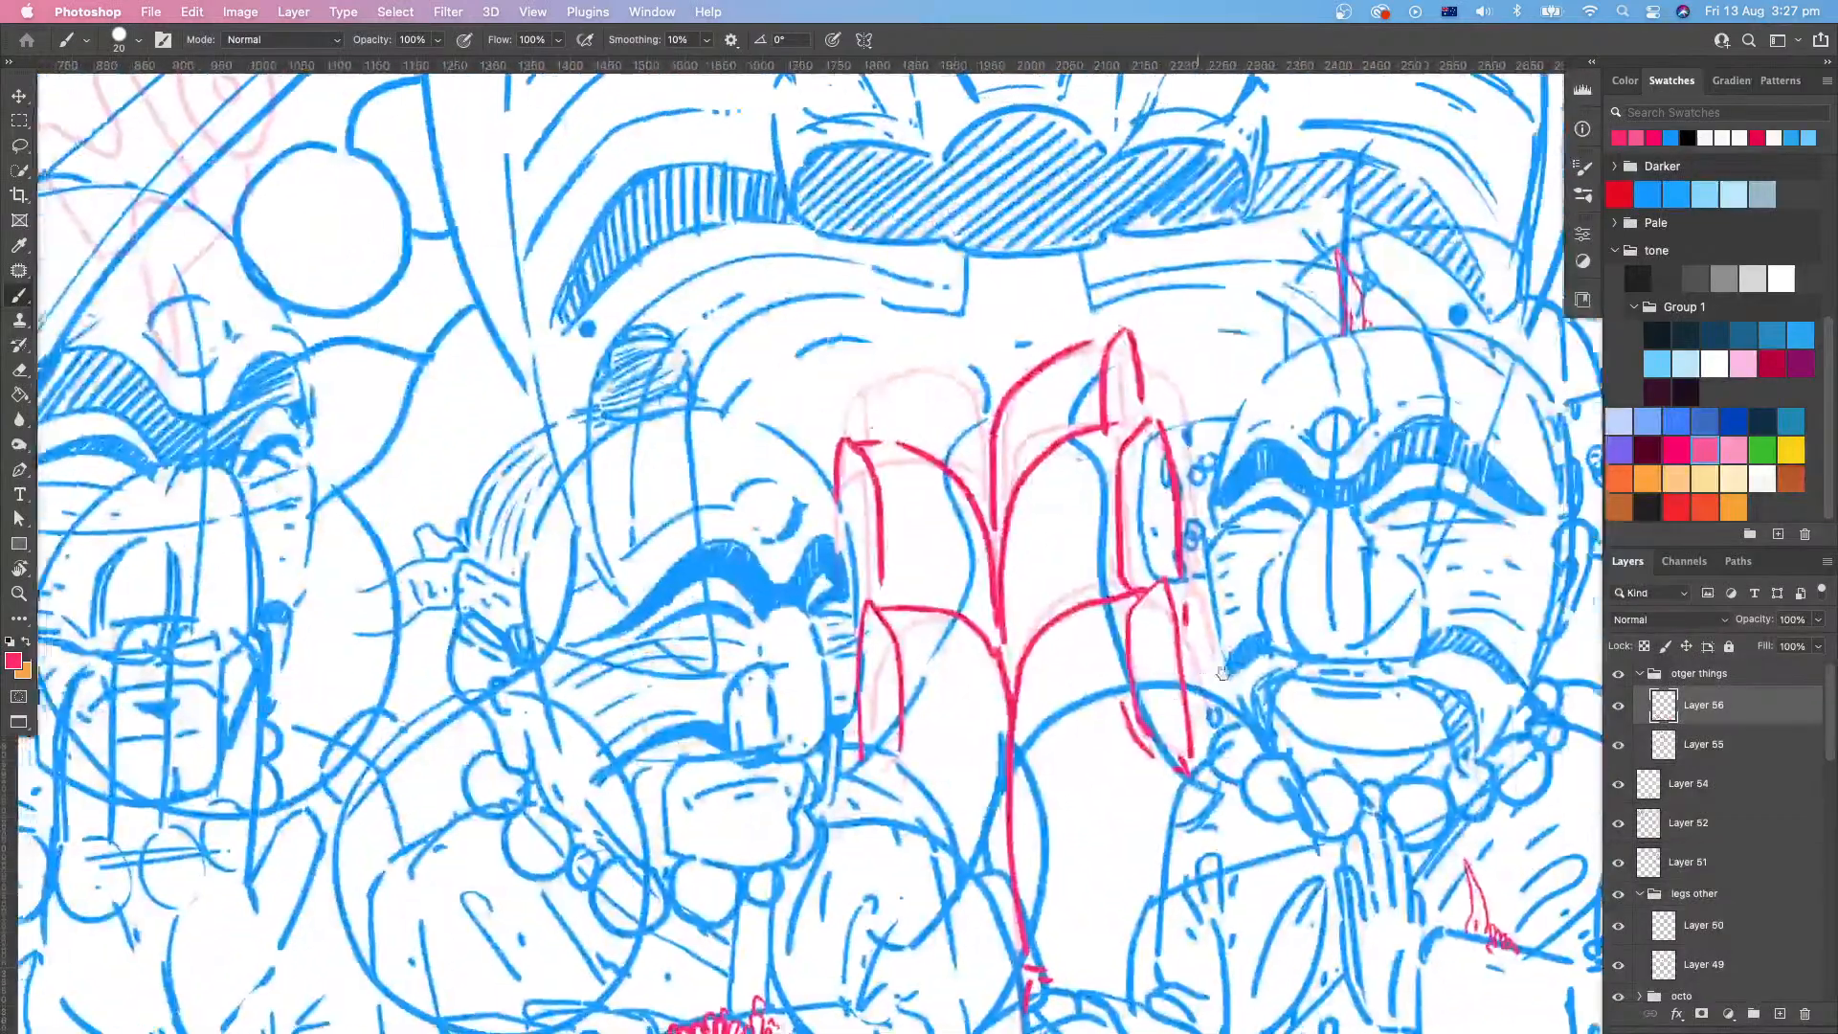
pyautogui.moveTo(1222, 673)
pyautogui.mouseDown()
pyautogui.moveTo(1235, 682)
pyautogui.moveTo(1182, 709)
pyautogui.moveTo(1226, 680)
pyautogui.mouseUp()
pyautogui.moveTo(1059, 390); pyautogui.dragTo(999, 438)
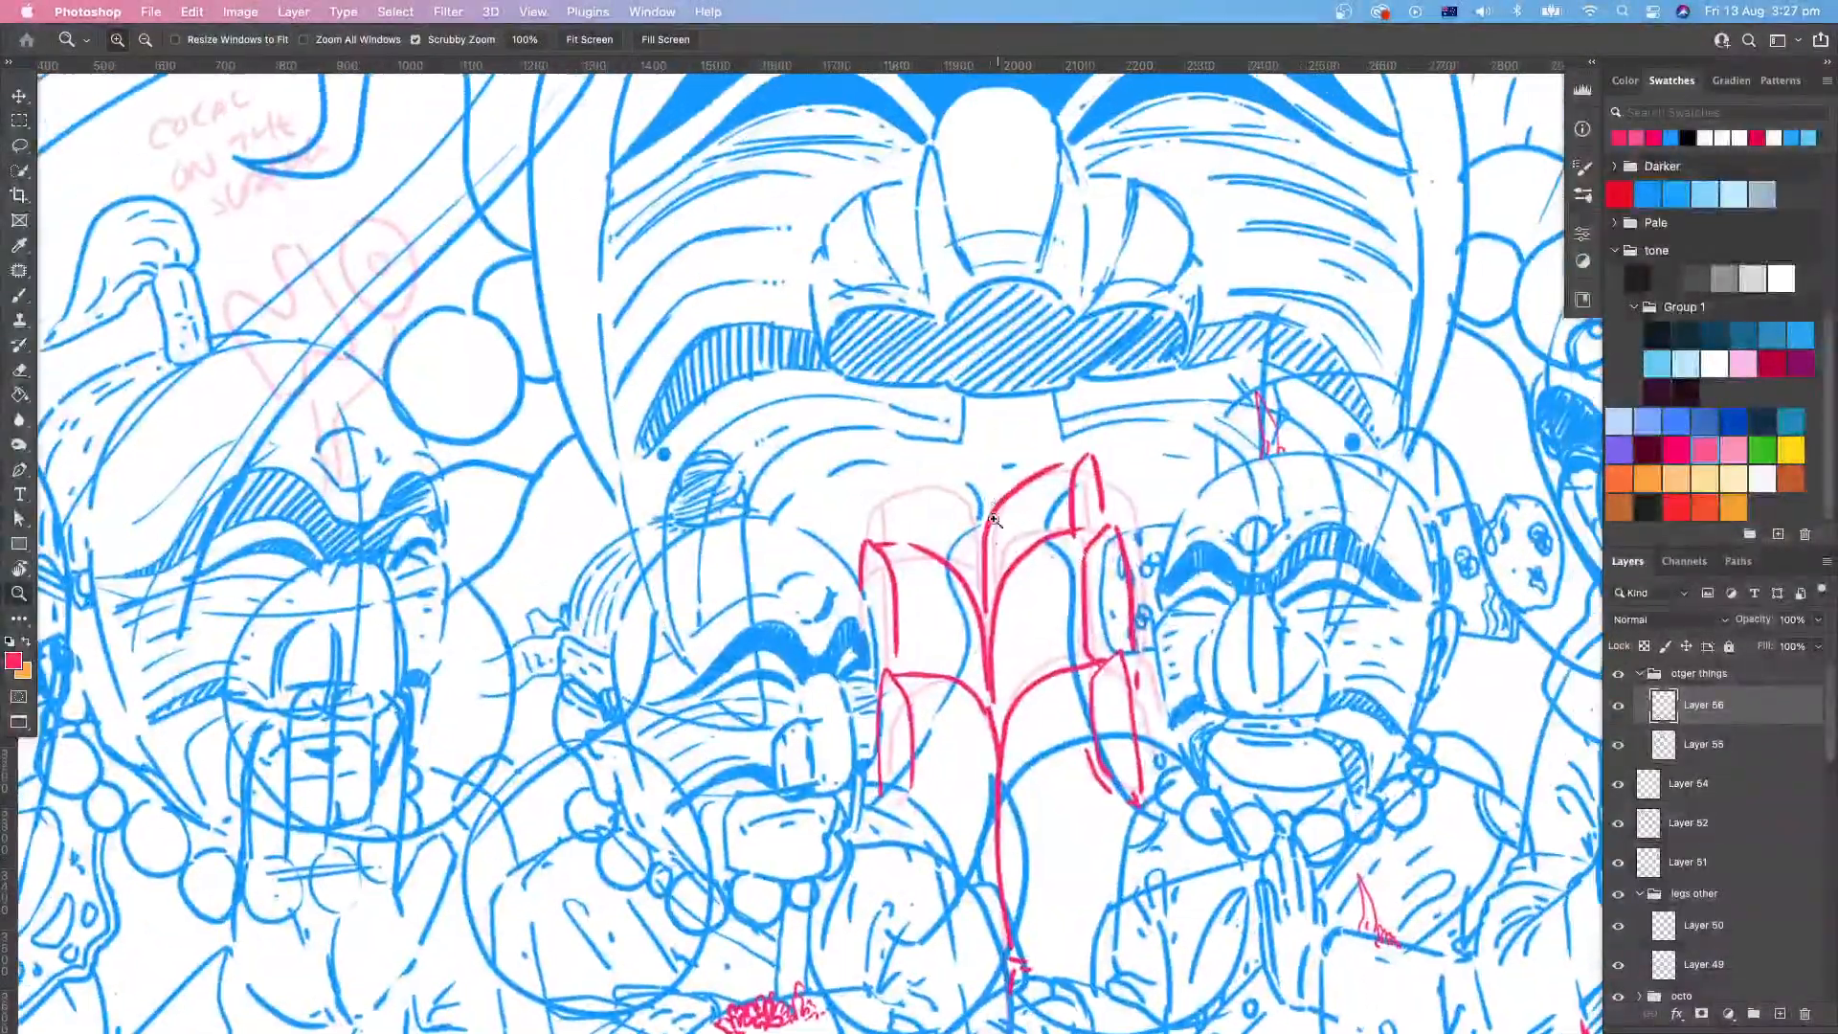
pyautogui.moveTo(986, 536); pyautogui.dragTo(1039, 522)
pyautogui.moveTo(1000, 625); pyautogui.dragTo(1011, 674)
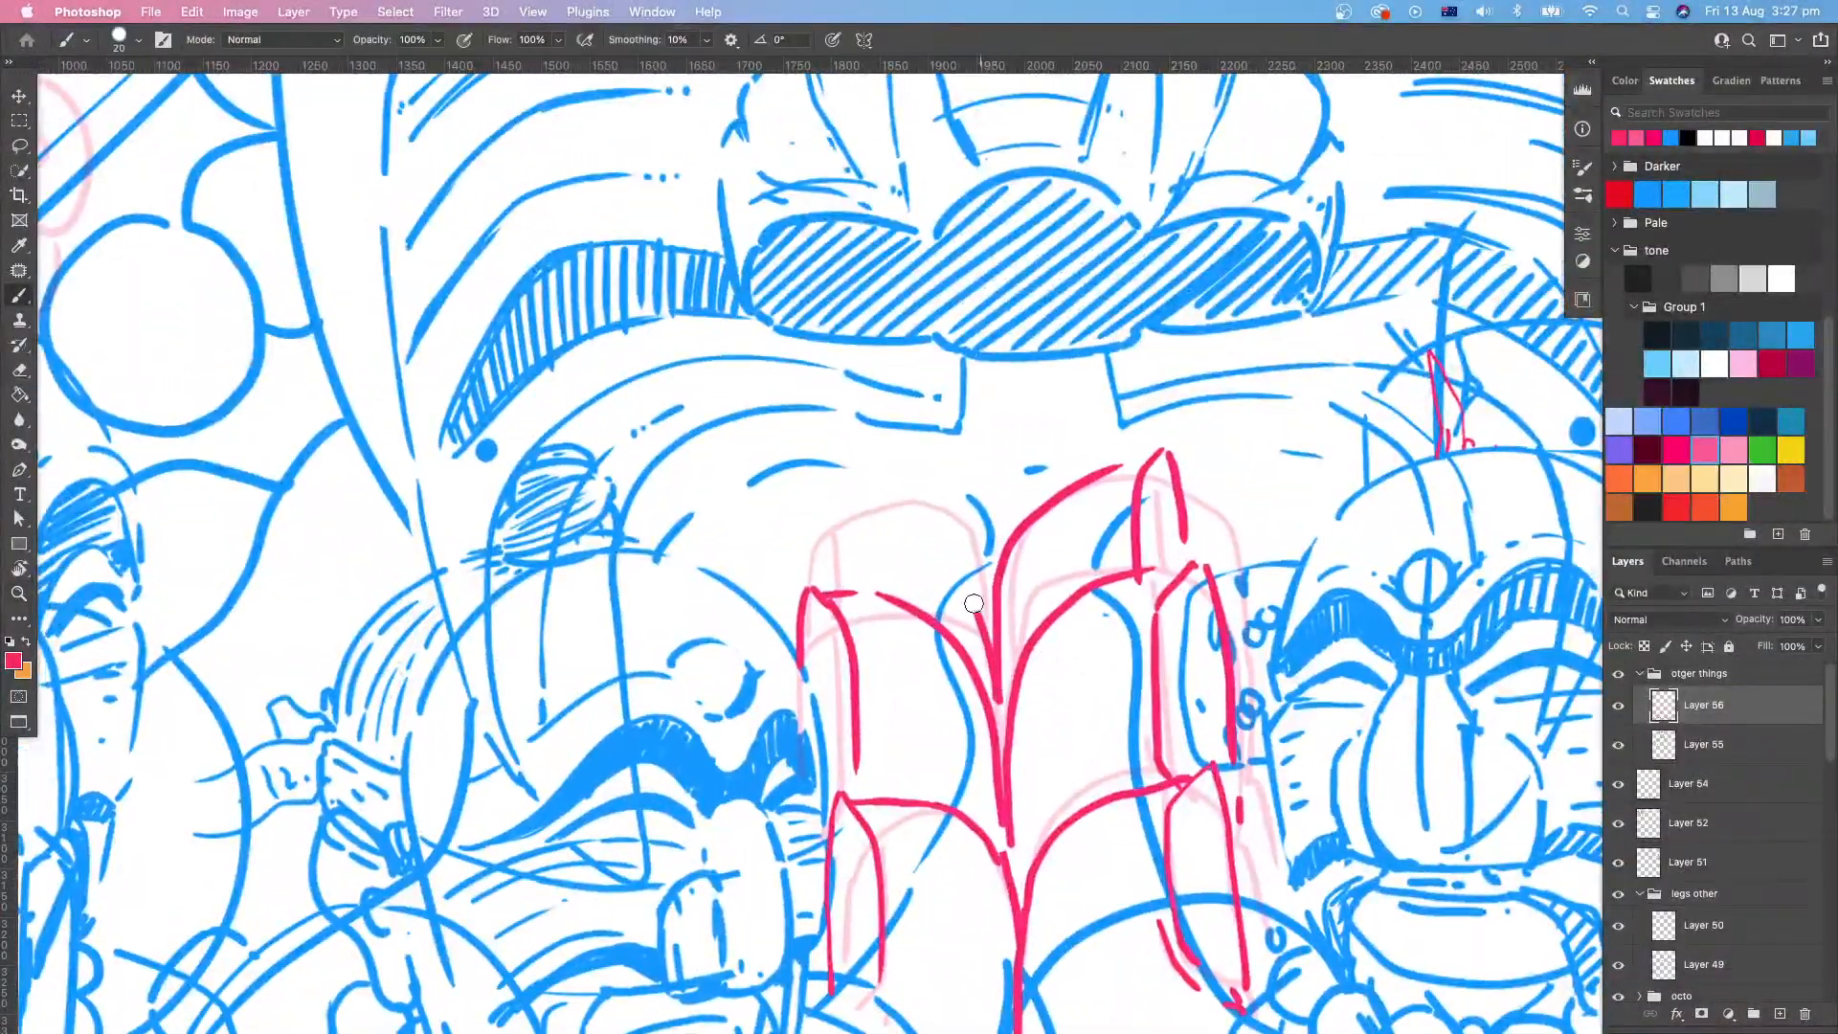
pyautogui.moveTo(869, 495)
pyautogui.mouseDown()
pyautogui.moveTo(911, 509)
pyautogui.moveTo(1001, 689)
pyautogui.moveTo(1015, 659)
pyautogui.mouseUp()
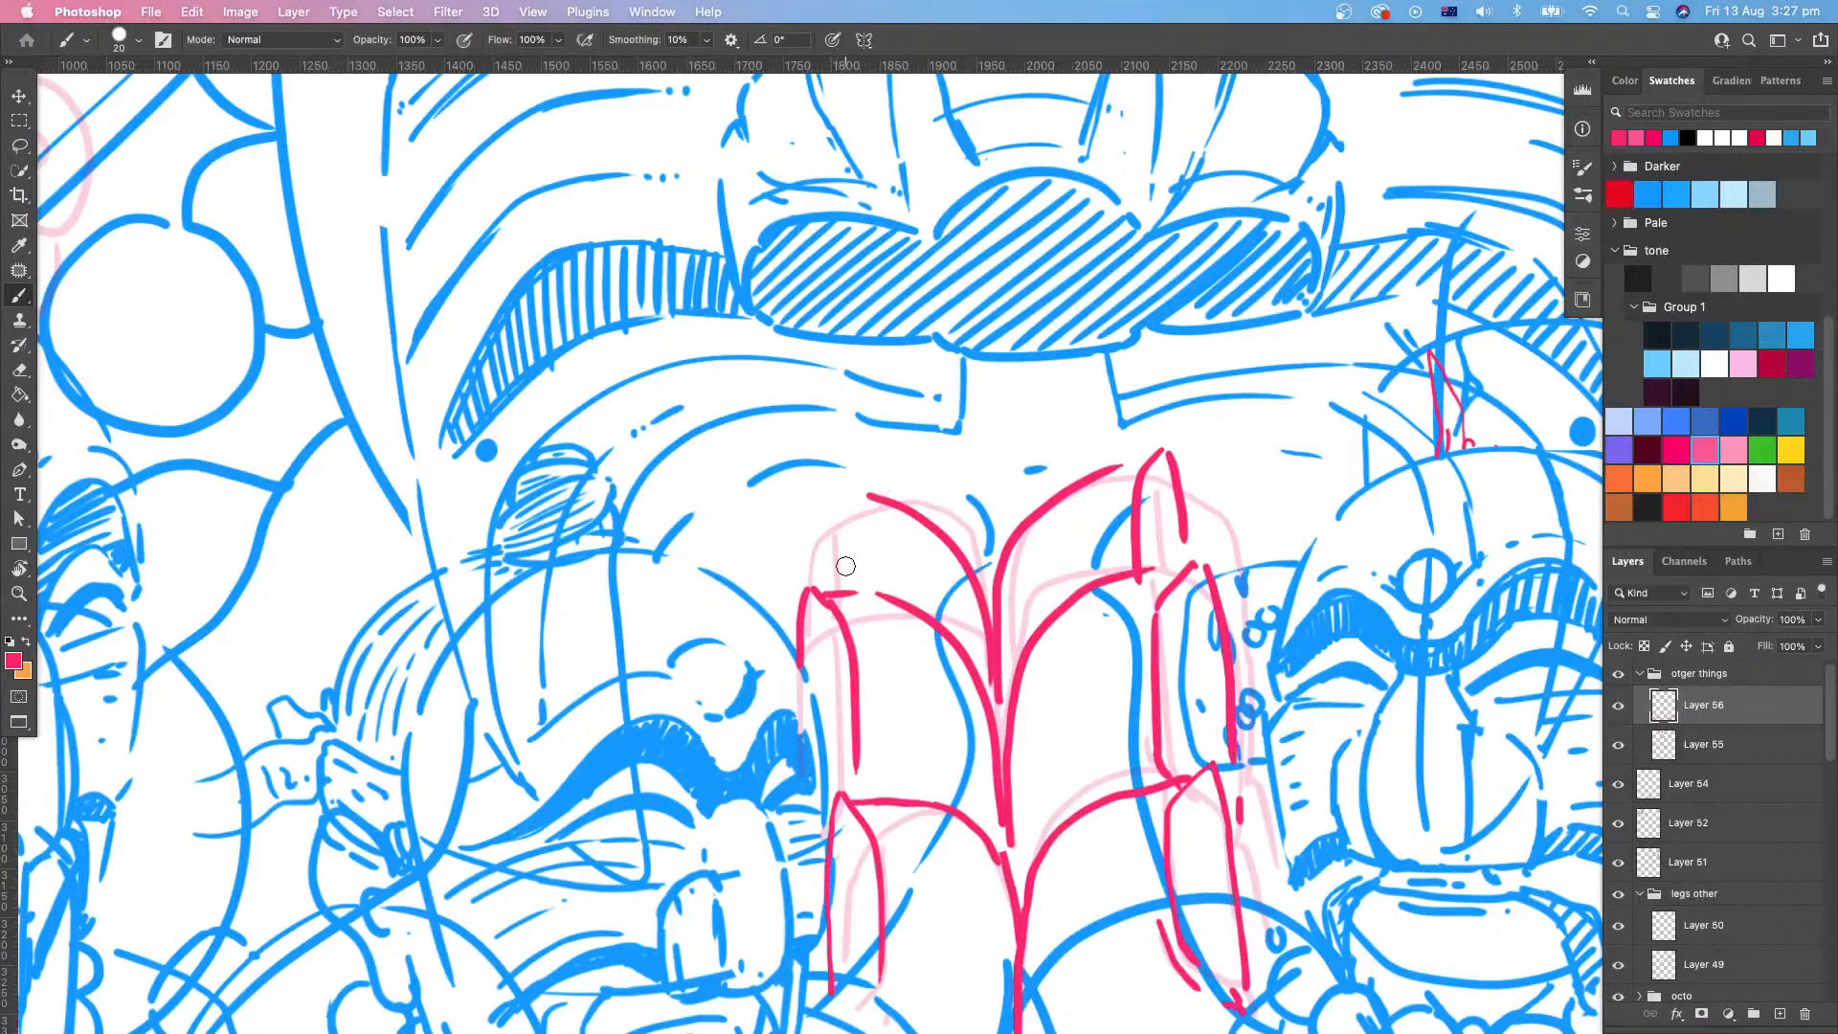
pyautogui.moveTo(846, 571); pyautogui.dragTo(828, 486)
pyautogui.press('super+z')
pyautogui.moveTo(846, 592)
pyautogui.mouseDown()
pyautogui.moveTo(819, 481)
pyautogui.moveTo(808, 578)
pyautogui.mouseUp()
pyautogui.moveTo(825, 494); pyautogui.dragTo(863, 498)
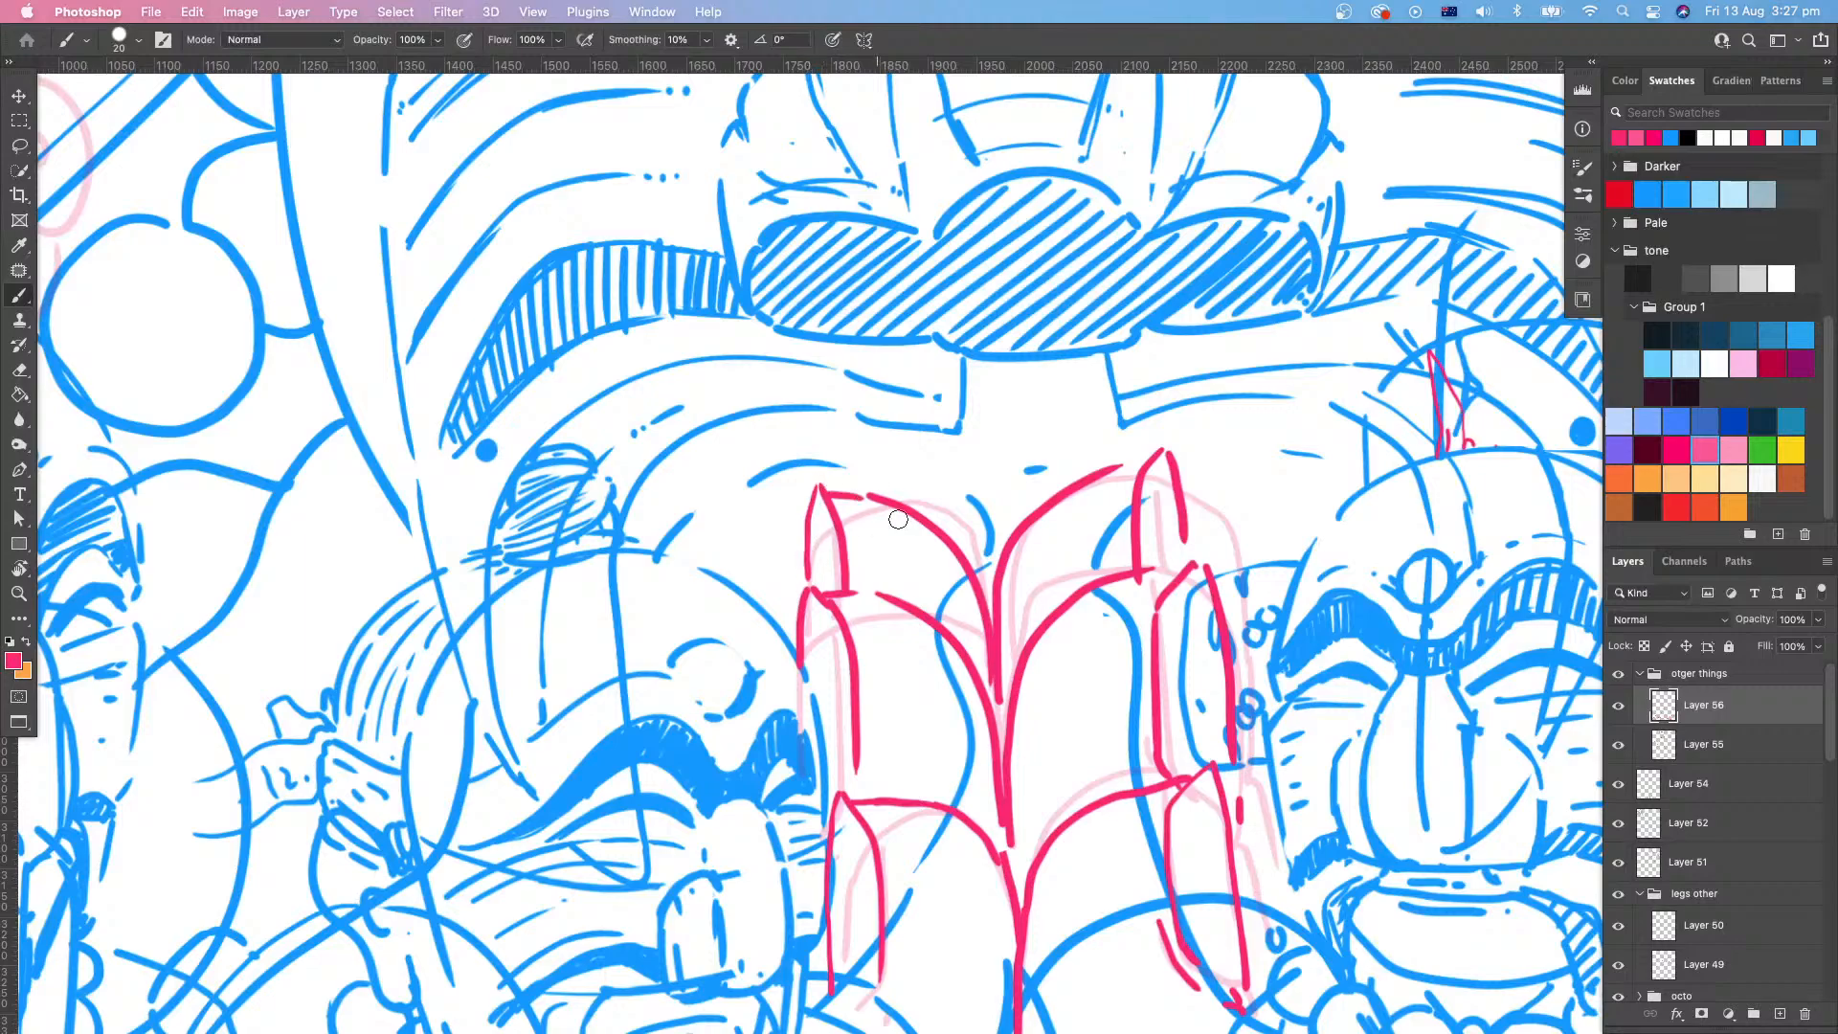
# Step: Lasso the whole pink arch structure and adjust its fit between the two characters with Free Transform
pyautogui.moveTo(1078, 676); pyautogui.dragTo(1030, 812)
pyautogui.press('z')
pyautogui.moveTo(1120, 766); pyautogui.dragTo(995, 785)
pyautogui.moveTo(1174, 865); pyautogui.dragTo(1063, 756)
pyautogui.moveTo(1115, 742); pyautogui.dragTo(1052, 756)
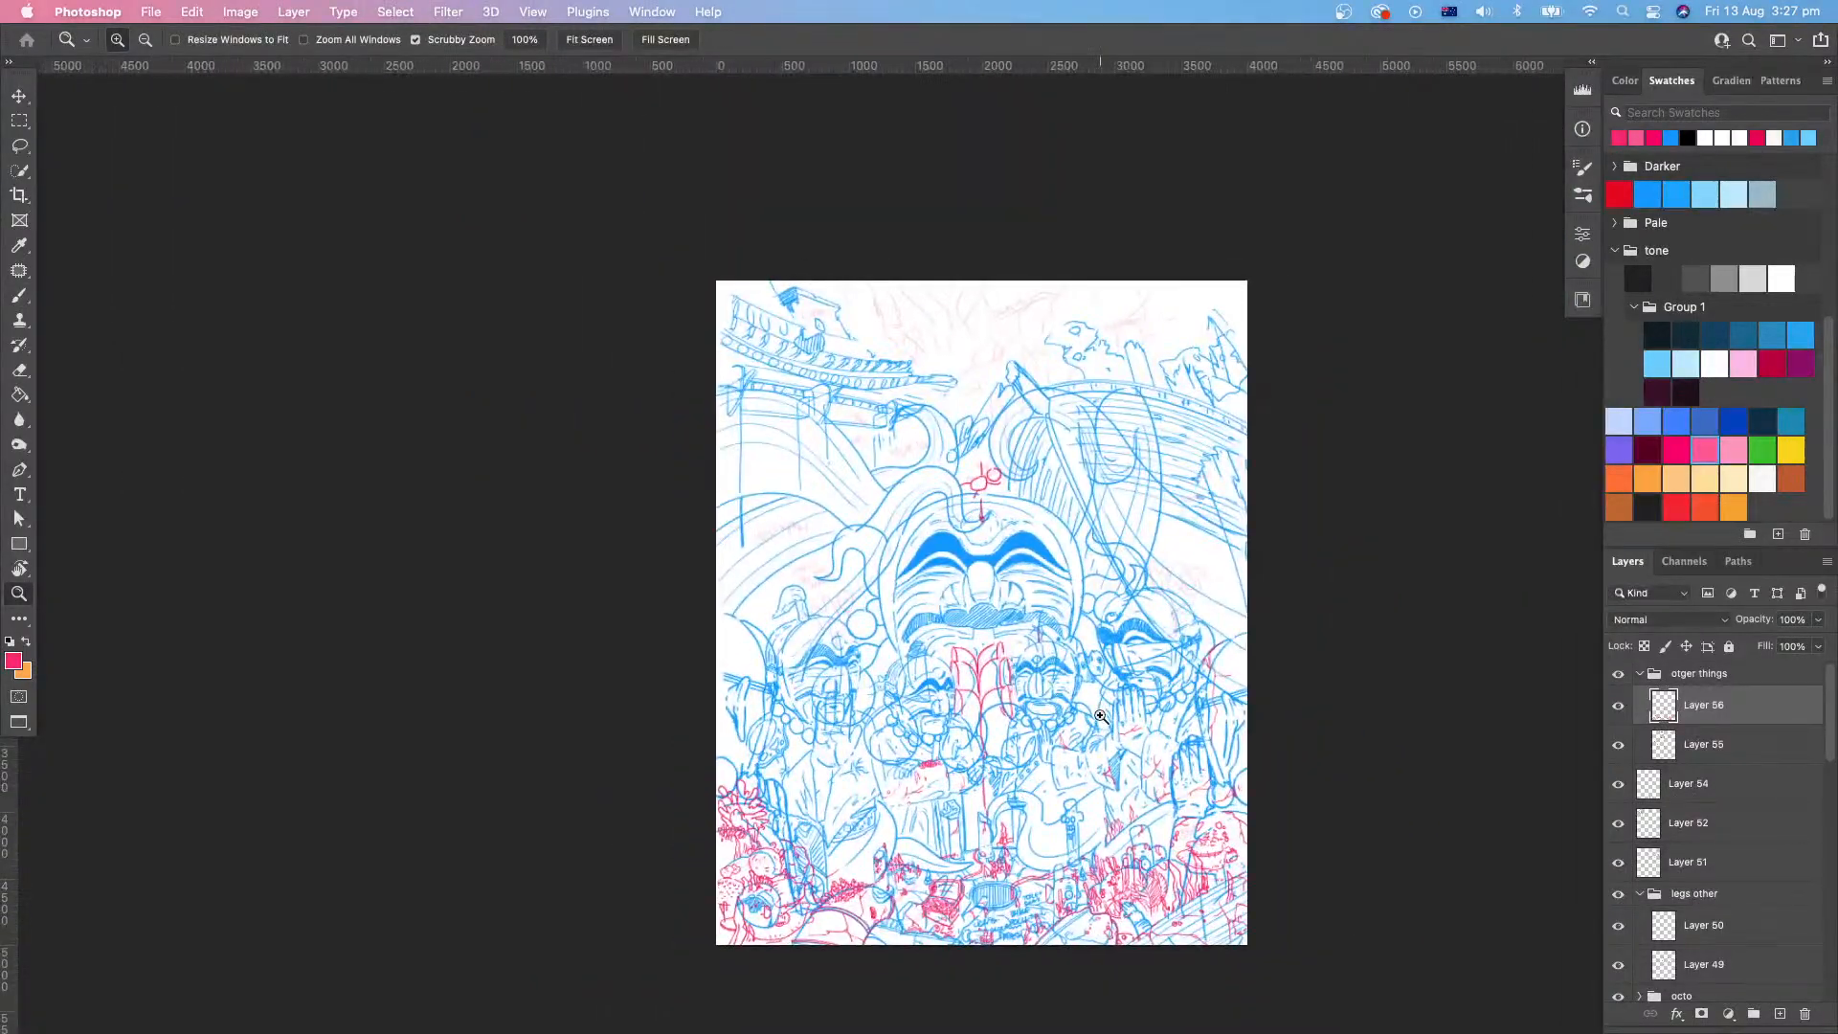
pyautogui.moveTo(1021, 666); pyautogui.dragTo(1130, 660)
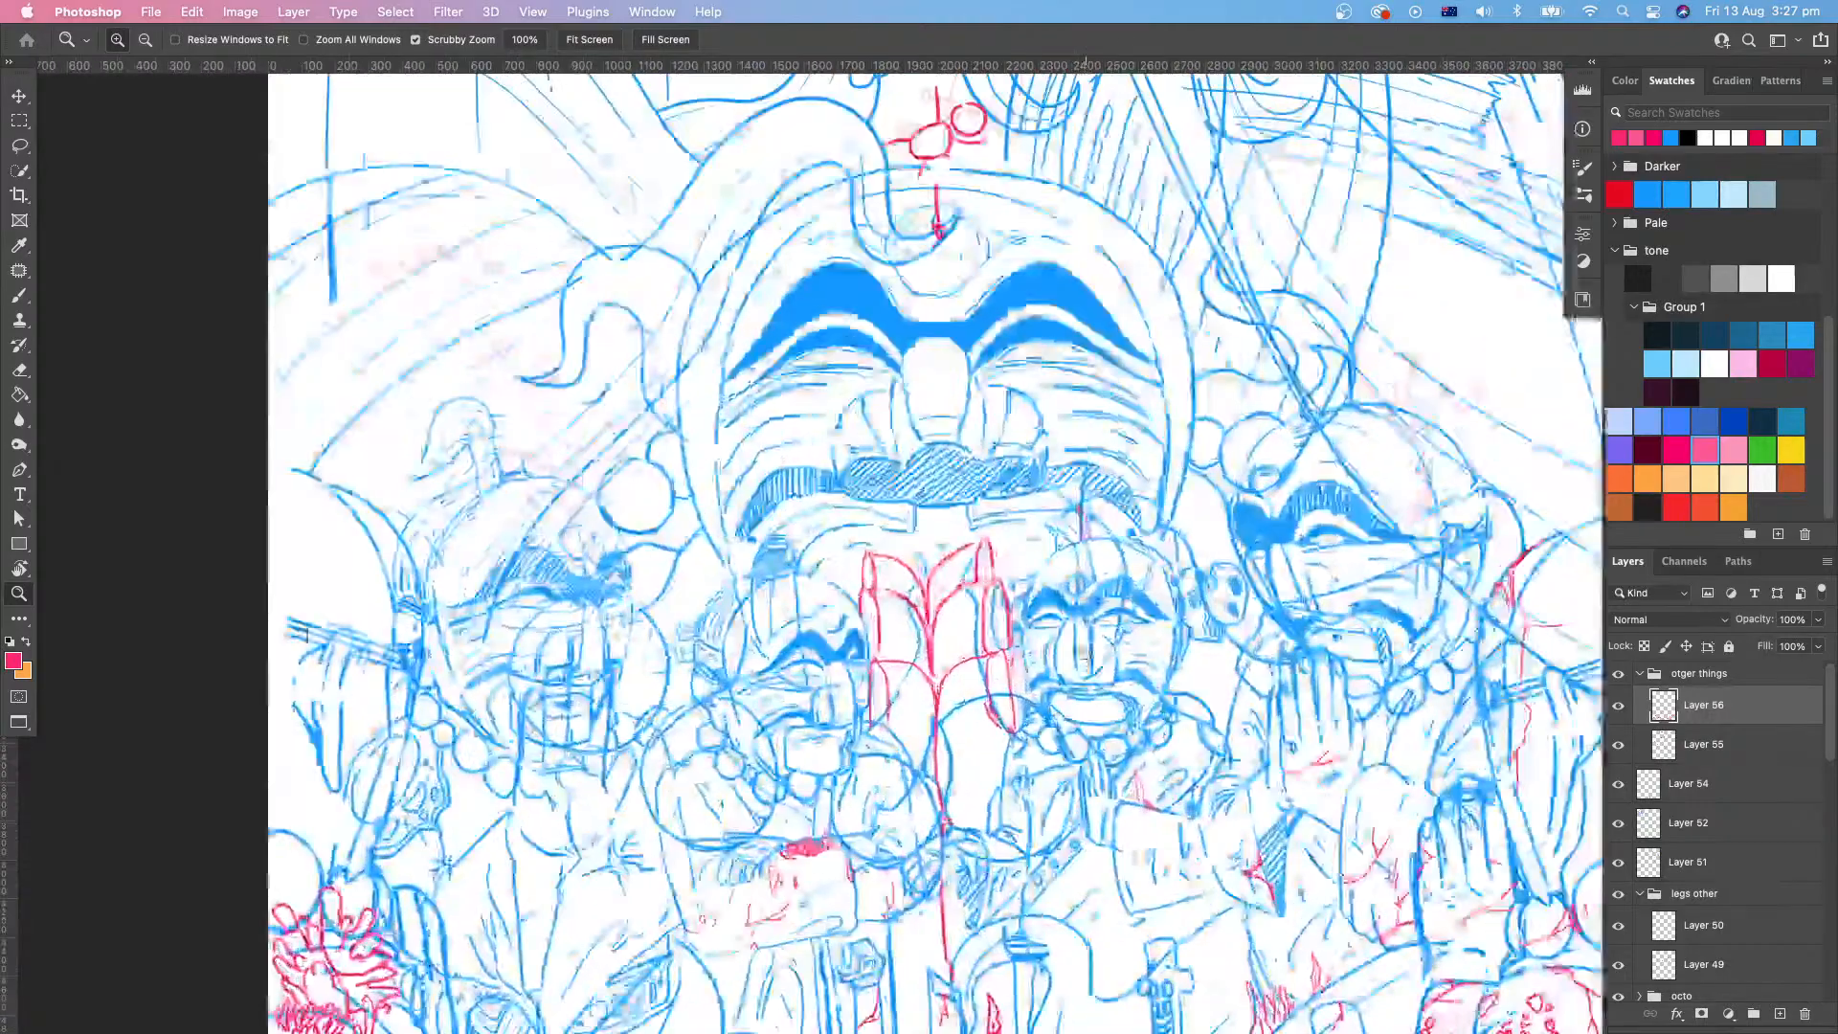
pyautogui.moveTo(1013, 552)
pyautogui.mouseDown()
pyautogui.moveTo(1002, 462)
pyautogui.moveTo(1030, 634)
pyautogui.moveTo(967, 732)
pyautogui.mouseUp()
pyautogui.press('l')
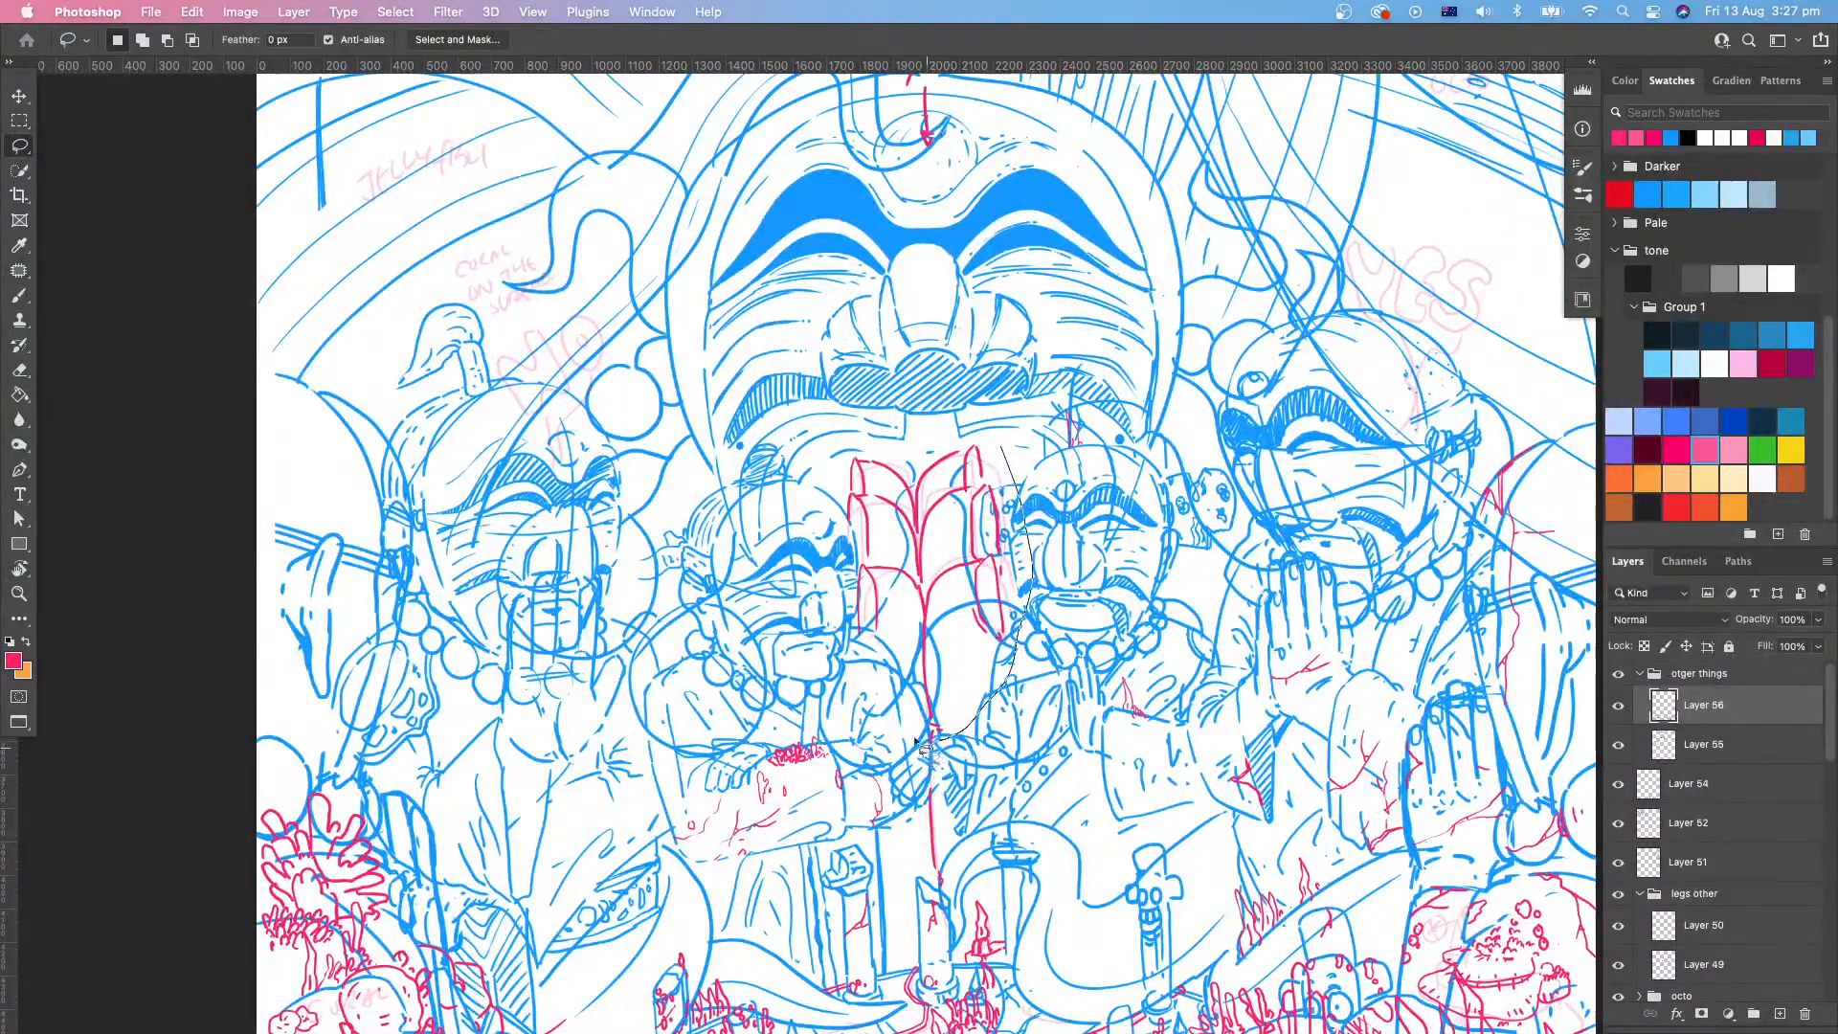
pyautogui.moveTo(818, 583); pyautogui.dragTo(1003, 446)
pyautogui.scroll(2, 1276, 550)
pyautogui.hscroll(2, 1276, 551)
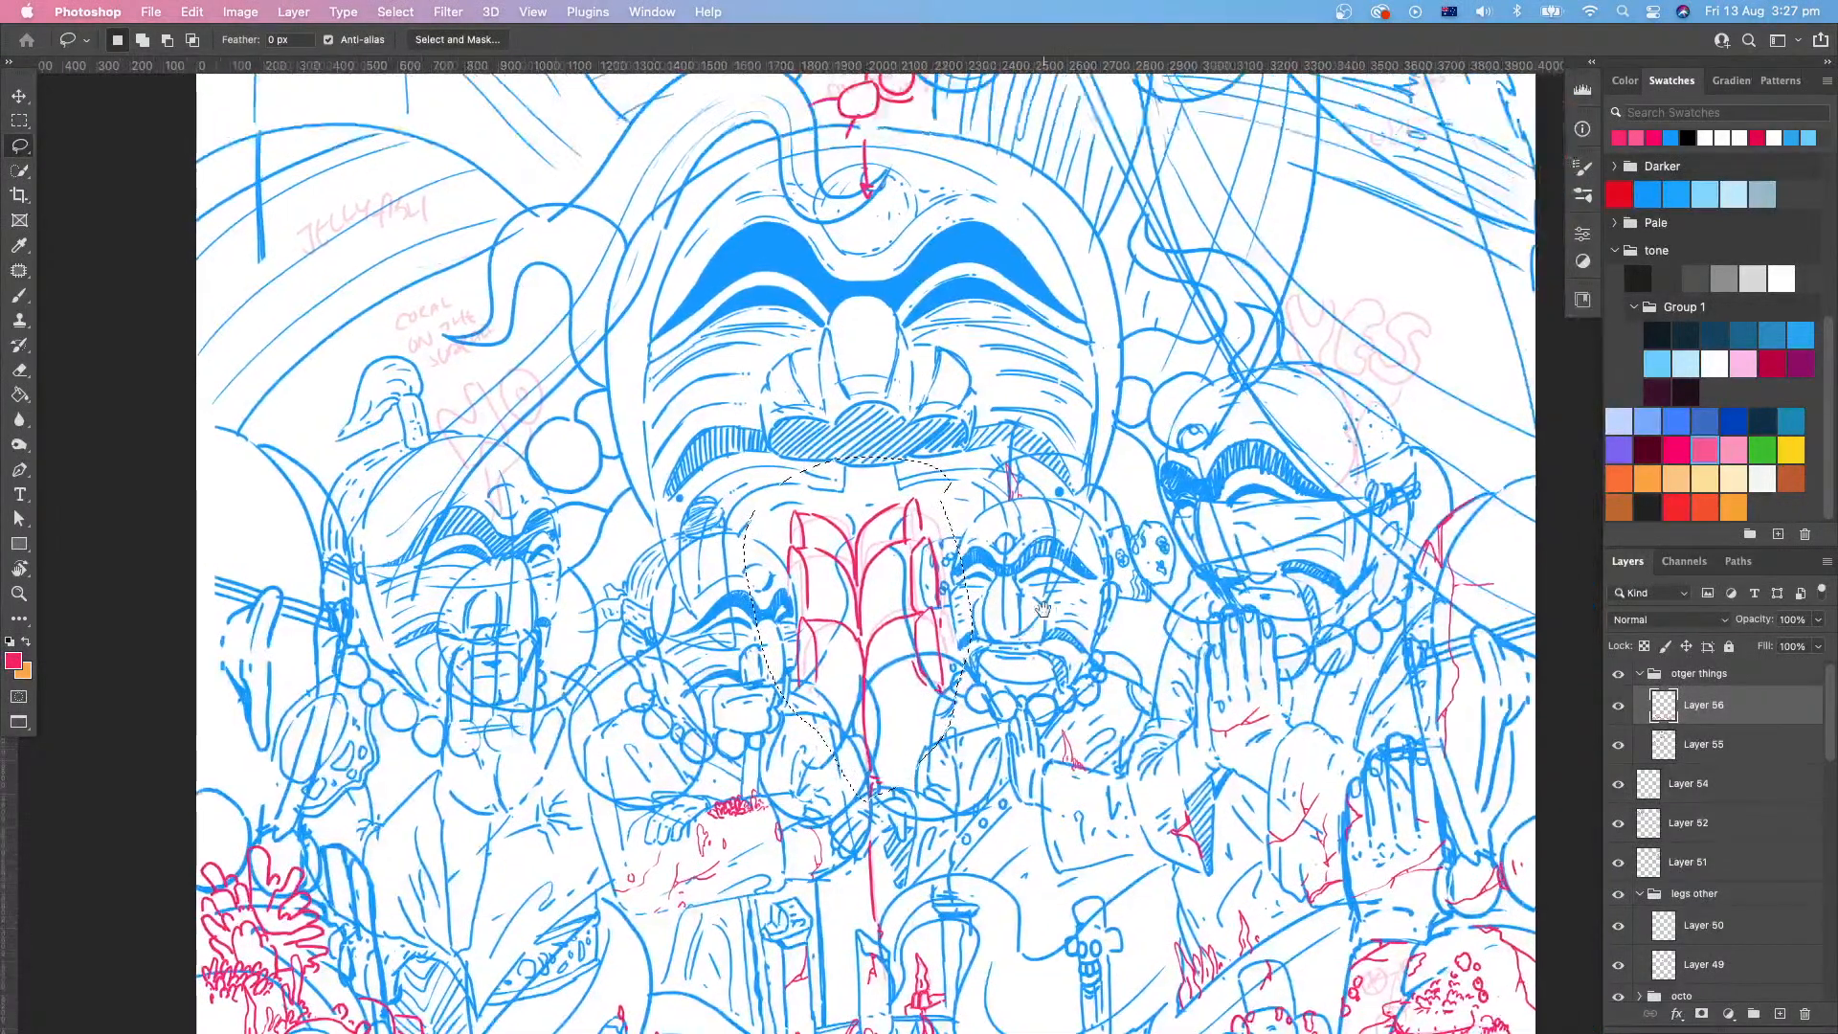
pyautogui.press('super+t')
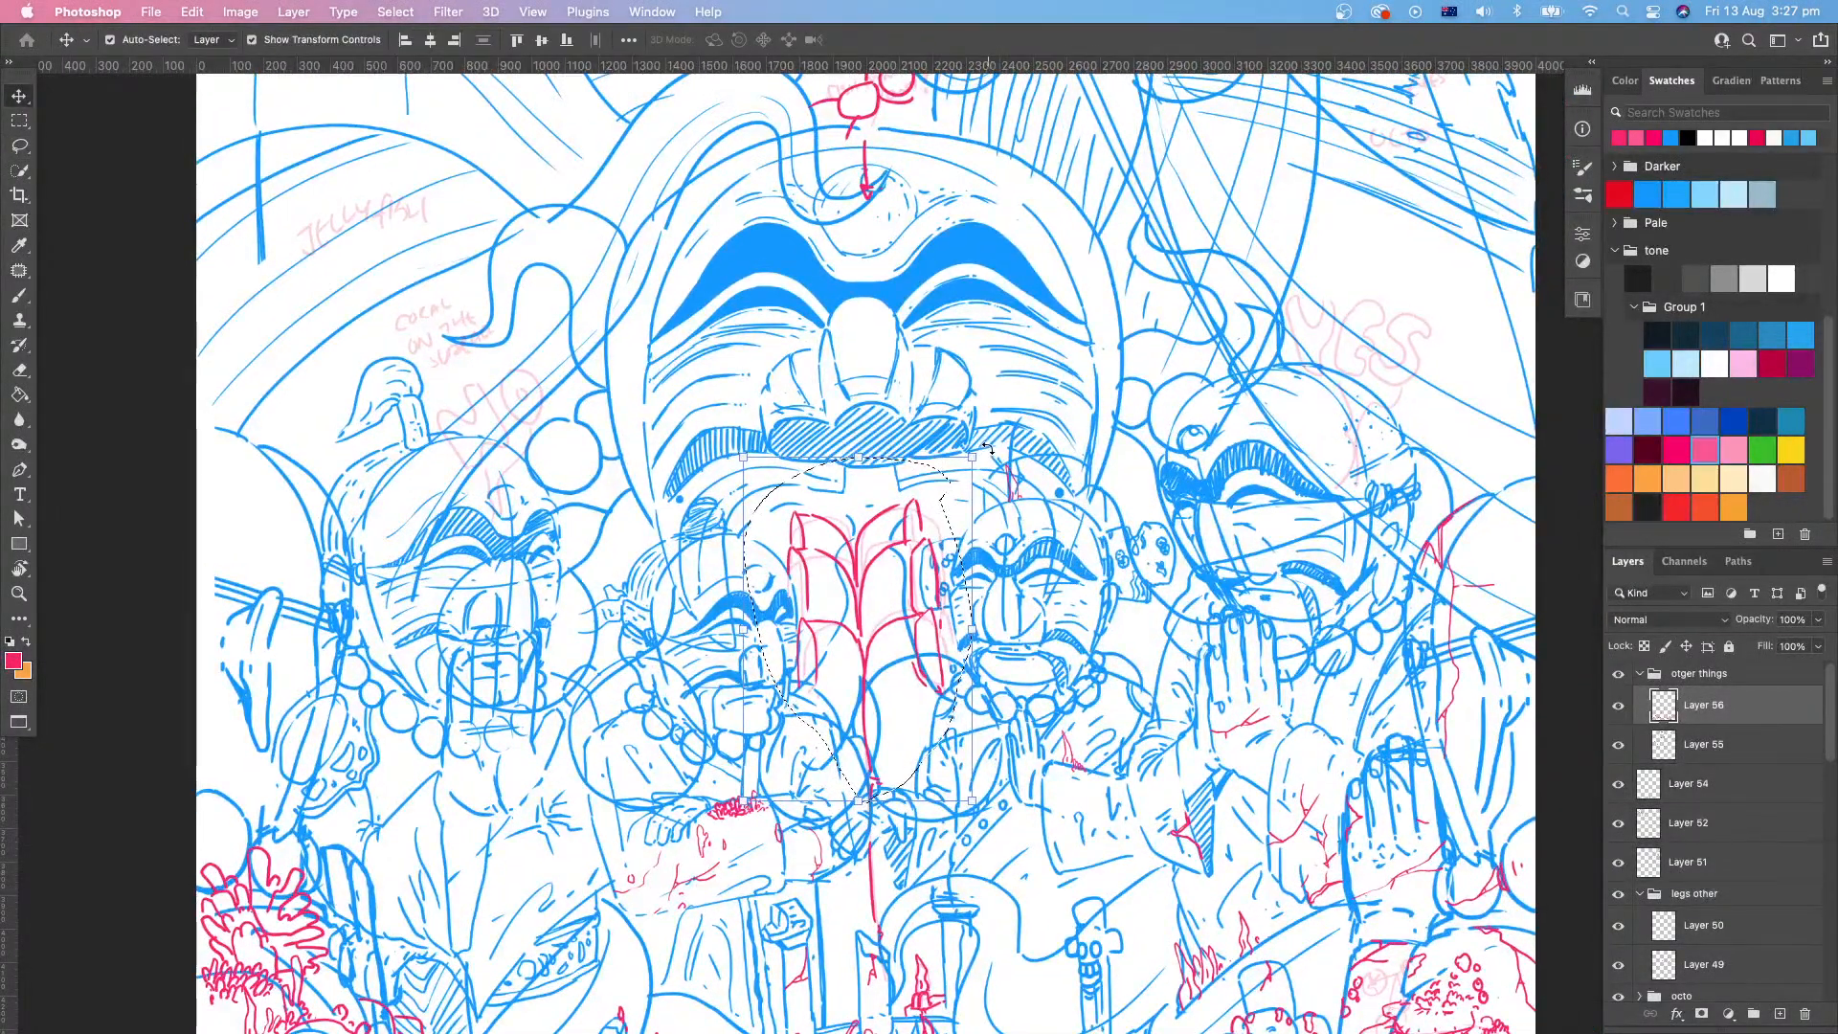
pyautogui.moveTo(989, 446)
pyautogui.mouseDown()
pyautogui.moveTo(1030, 427)
pyautogui.moveTo(996, 432)
pyautogui.mouseUp()
pyautogui.press('Return')
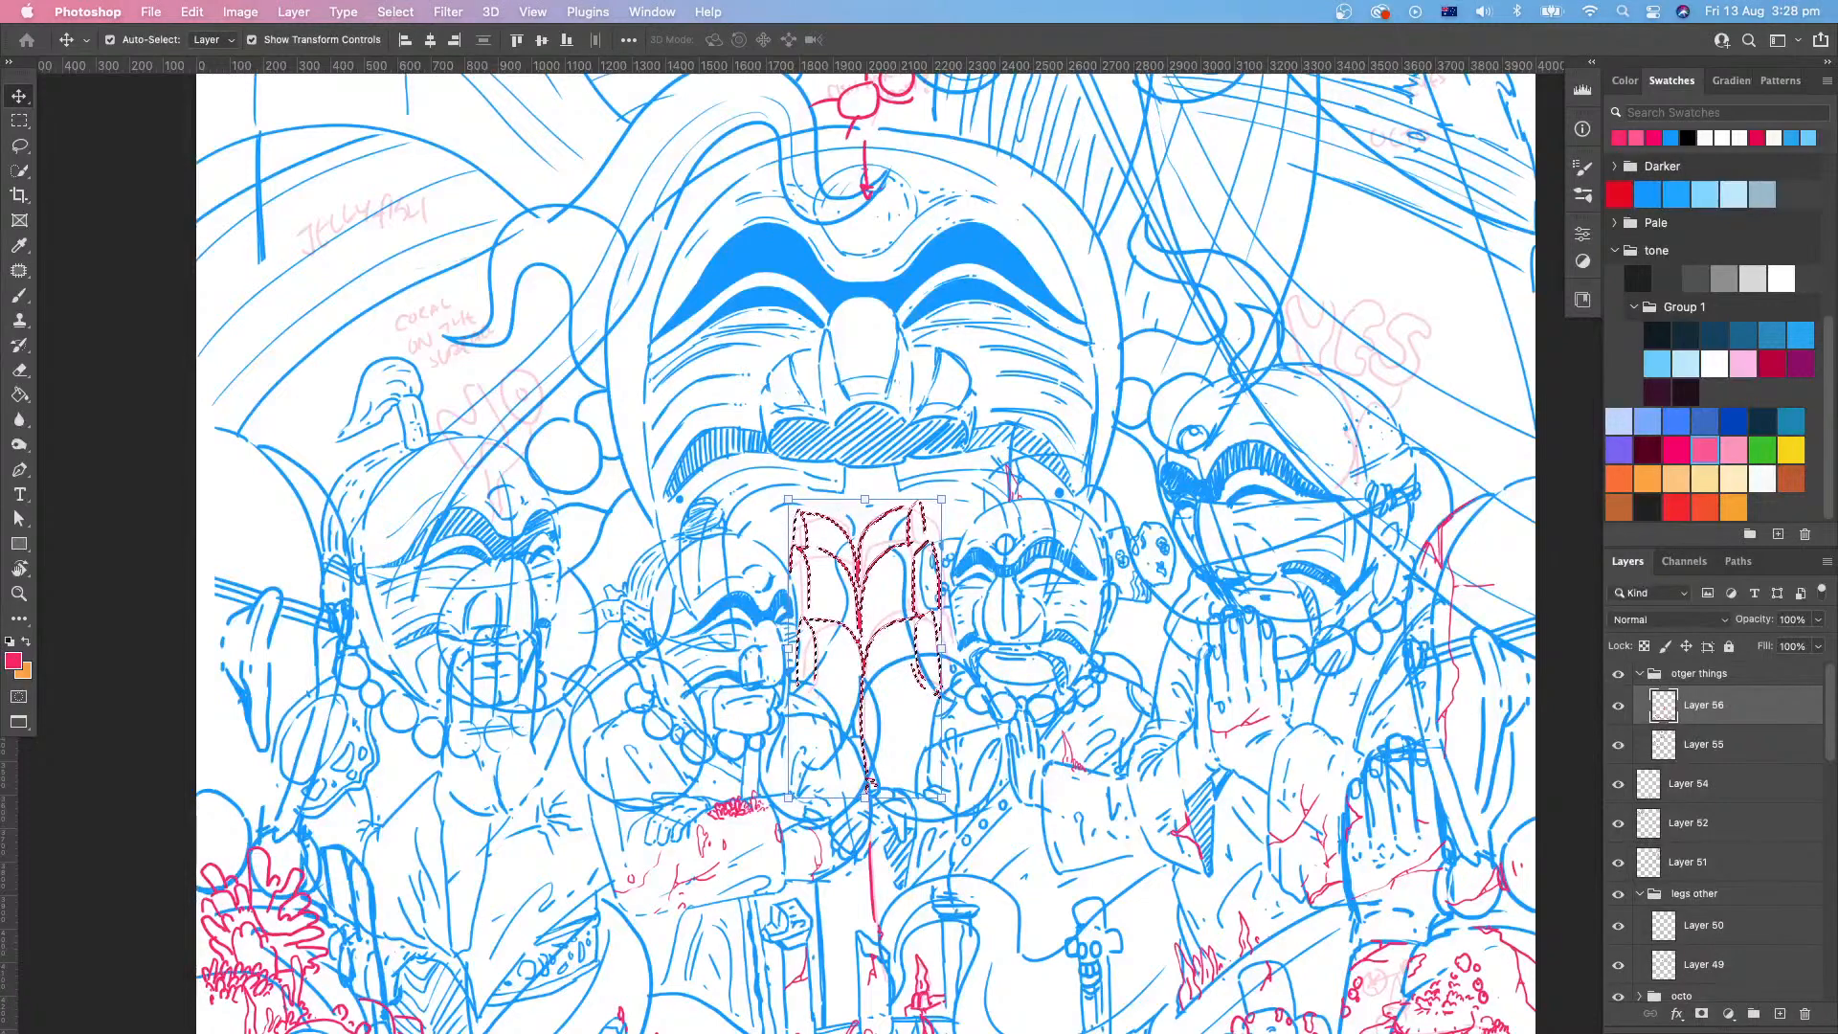
# Step: Check the full composition in the Navigator window and clear the selection around the arches
pyautogui.moveTo(1188, 5); pyautogui.dragTo(1098, 49)
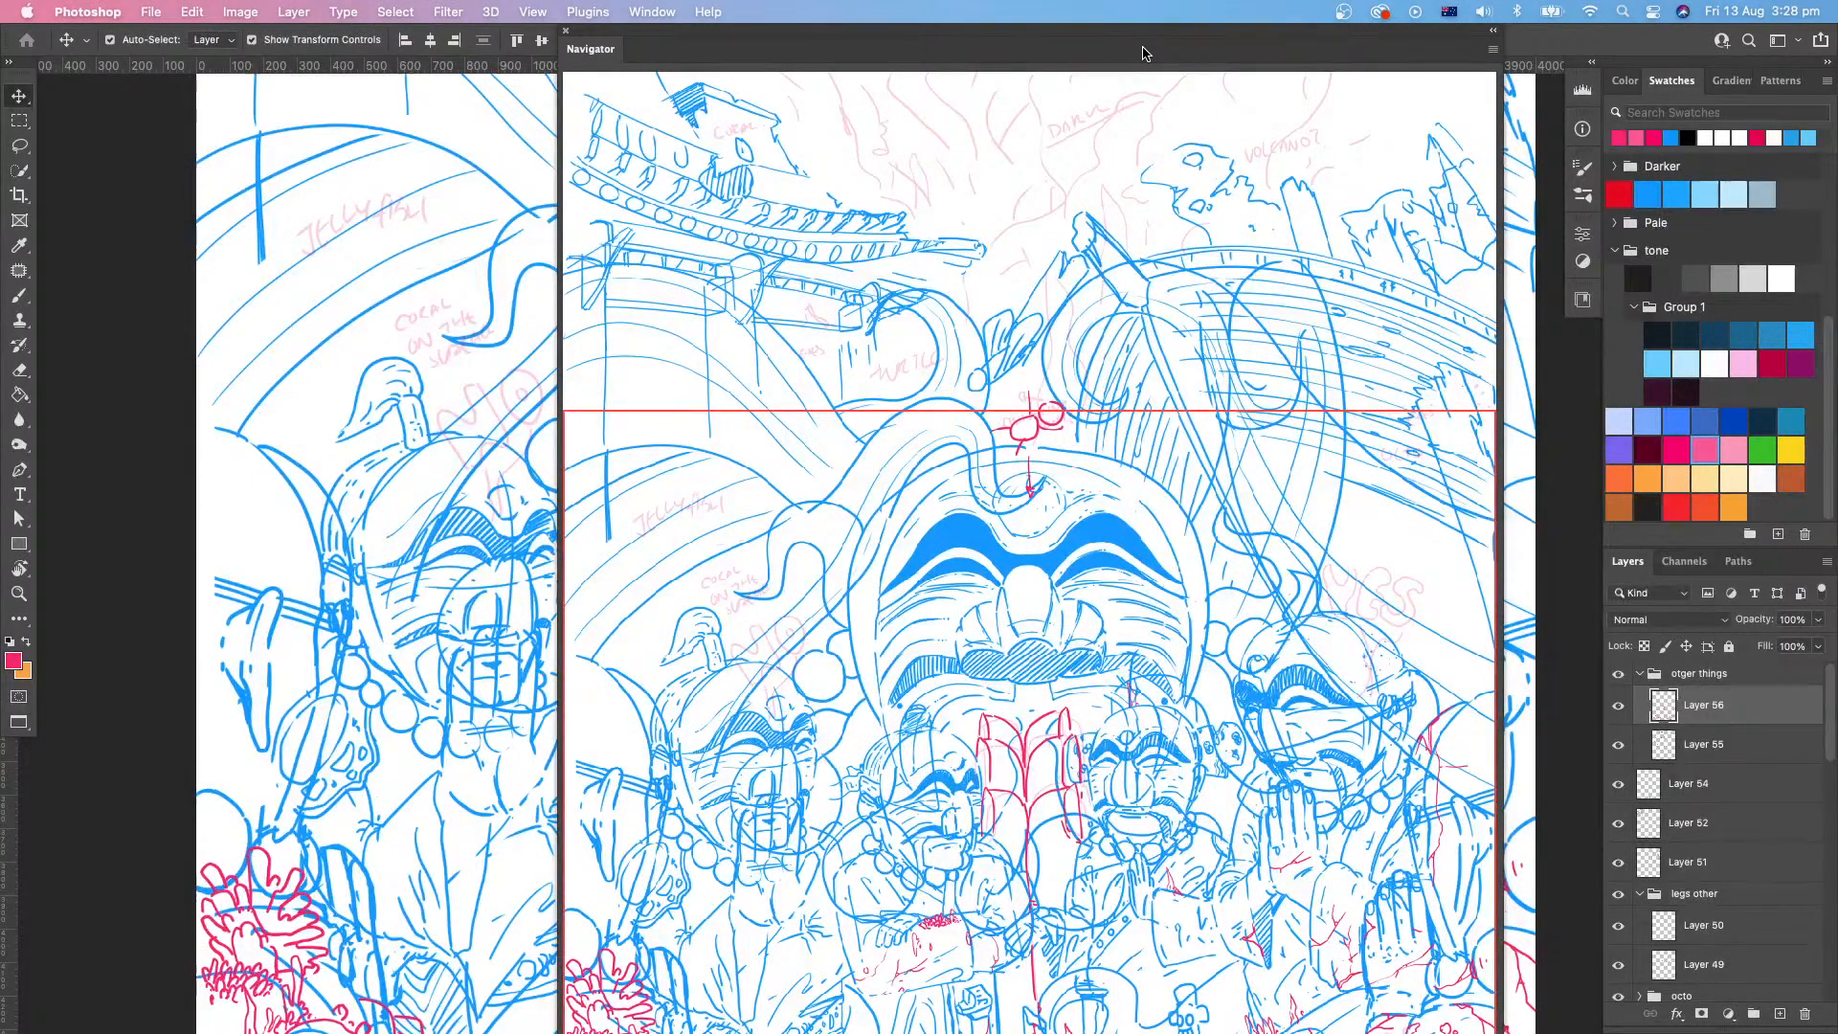
pyautogui.moveTo(1146, 54); pyautogui.dragTo(1146, 0)
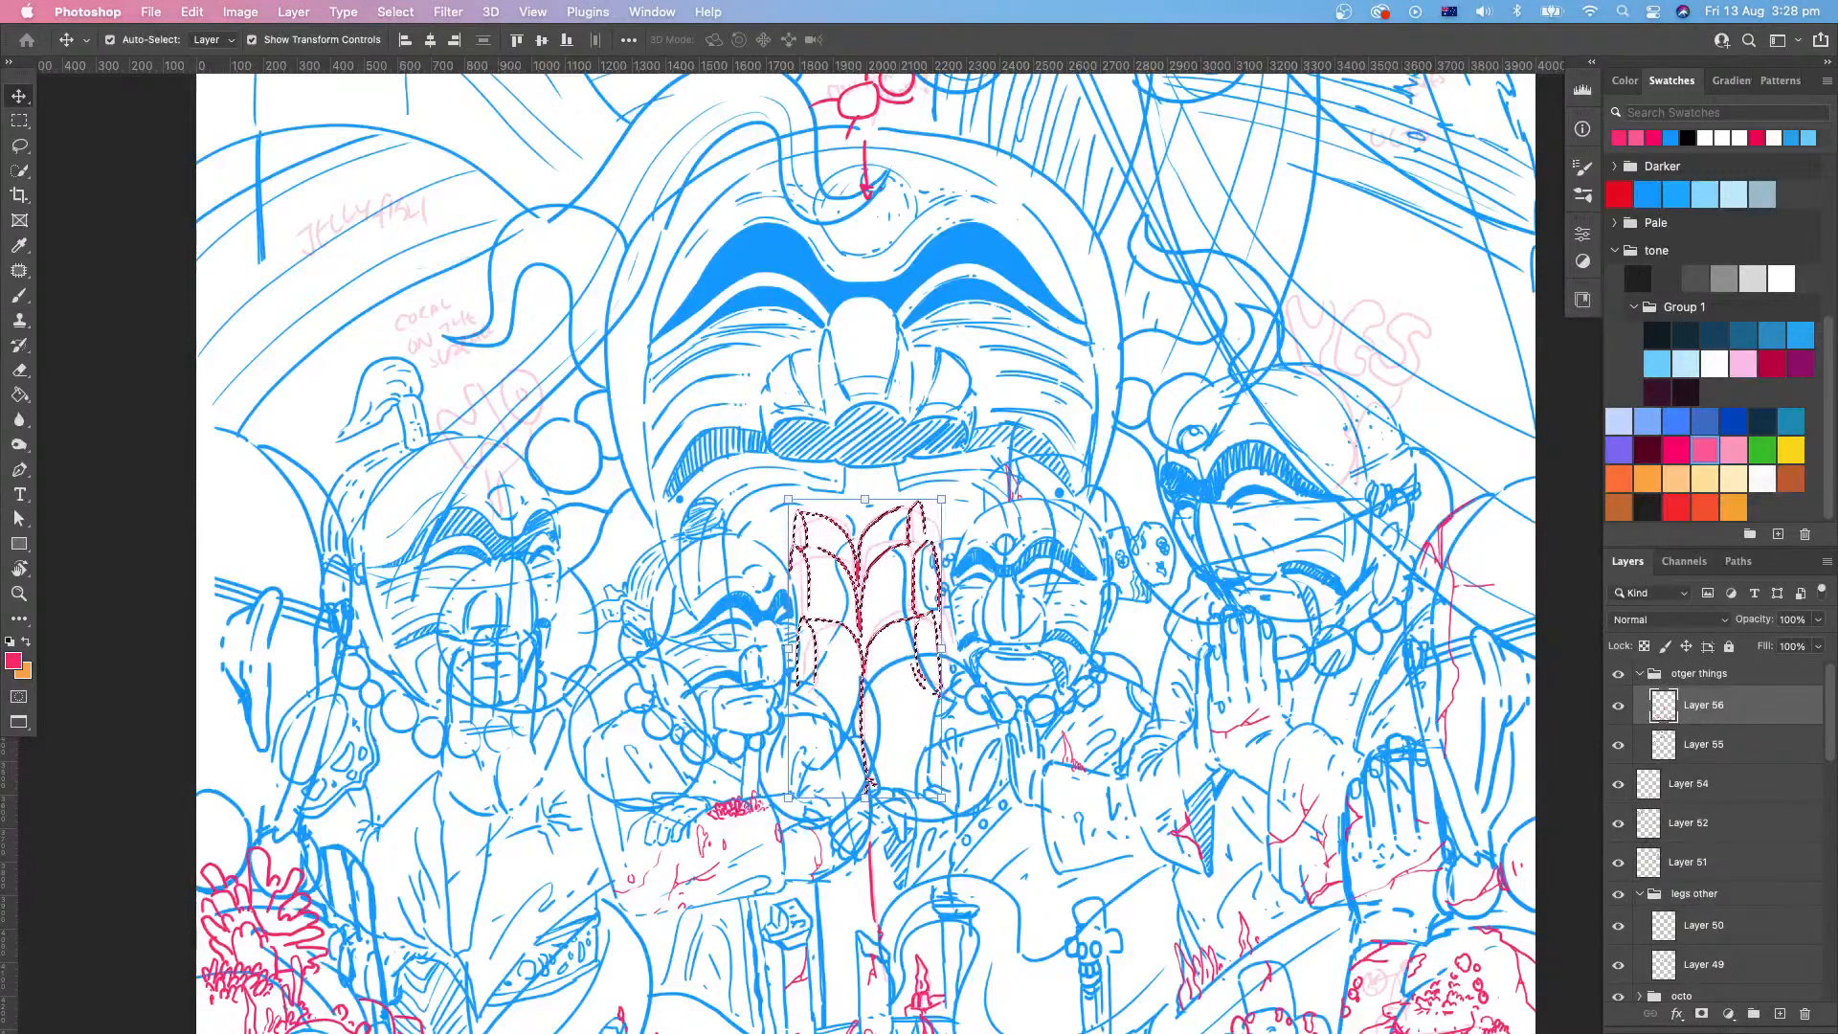
pyautogui.press('m')
pyautogui.click(1079, 526)
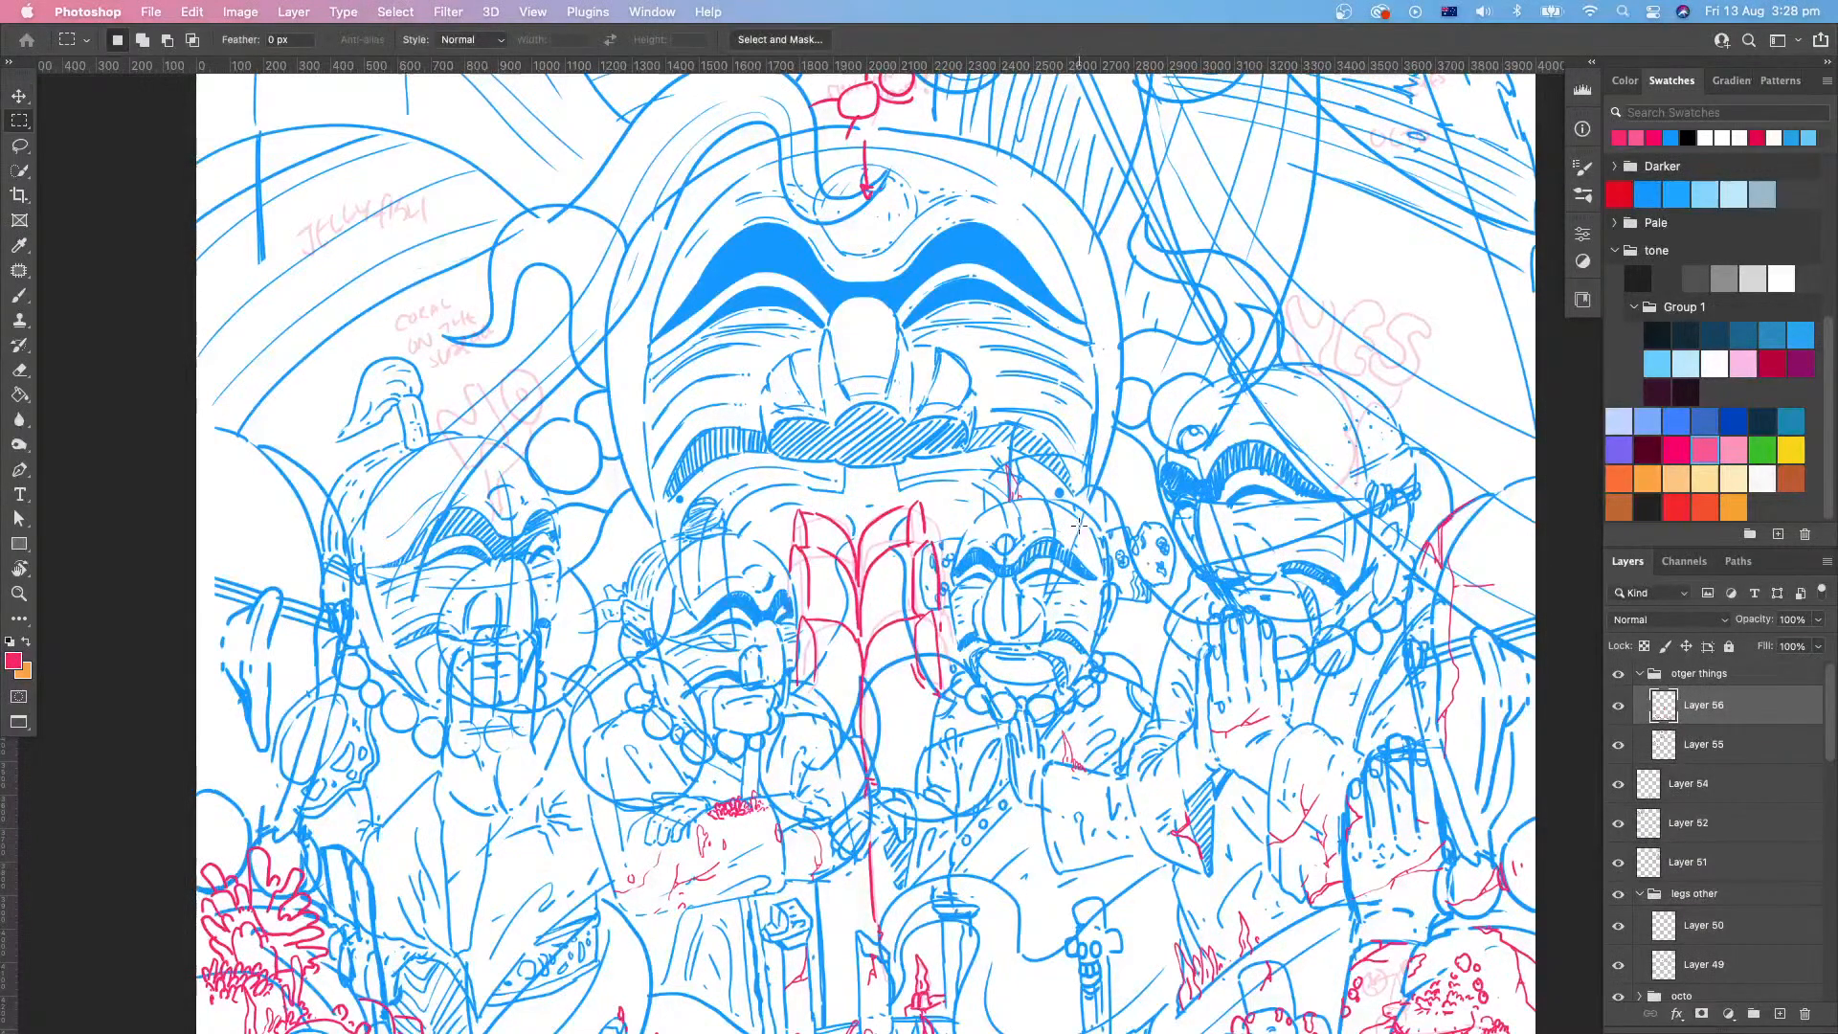
# Step: Review the whole illustration at several magnifications, examining how the pink arches sit among the faces, buildings and seabed coral
pyautogui.press('z')
pyautogui.moveTo(957, 830); pyautogui.dragTo(871, 829)
pyautogui.moveTo(1034, 849); pyautogui.dragTo(1139, 634)
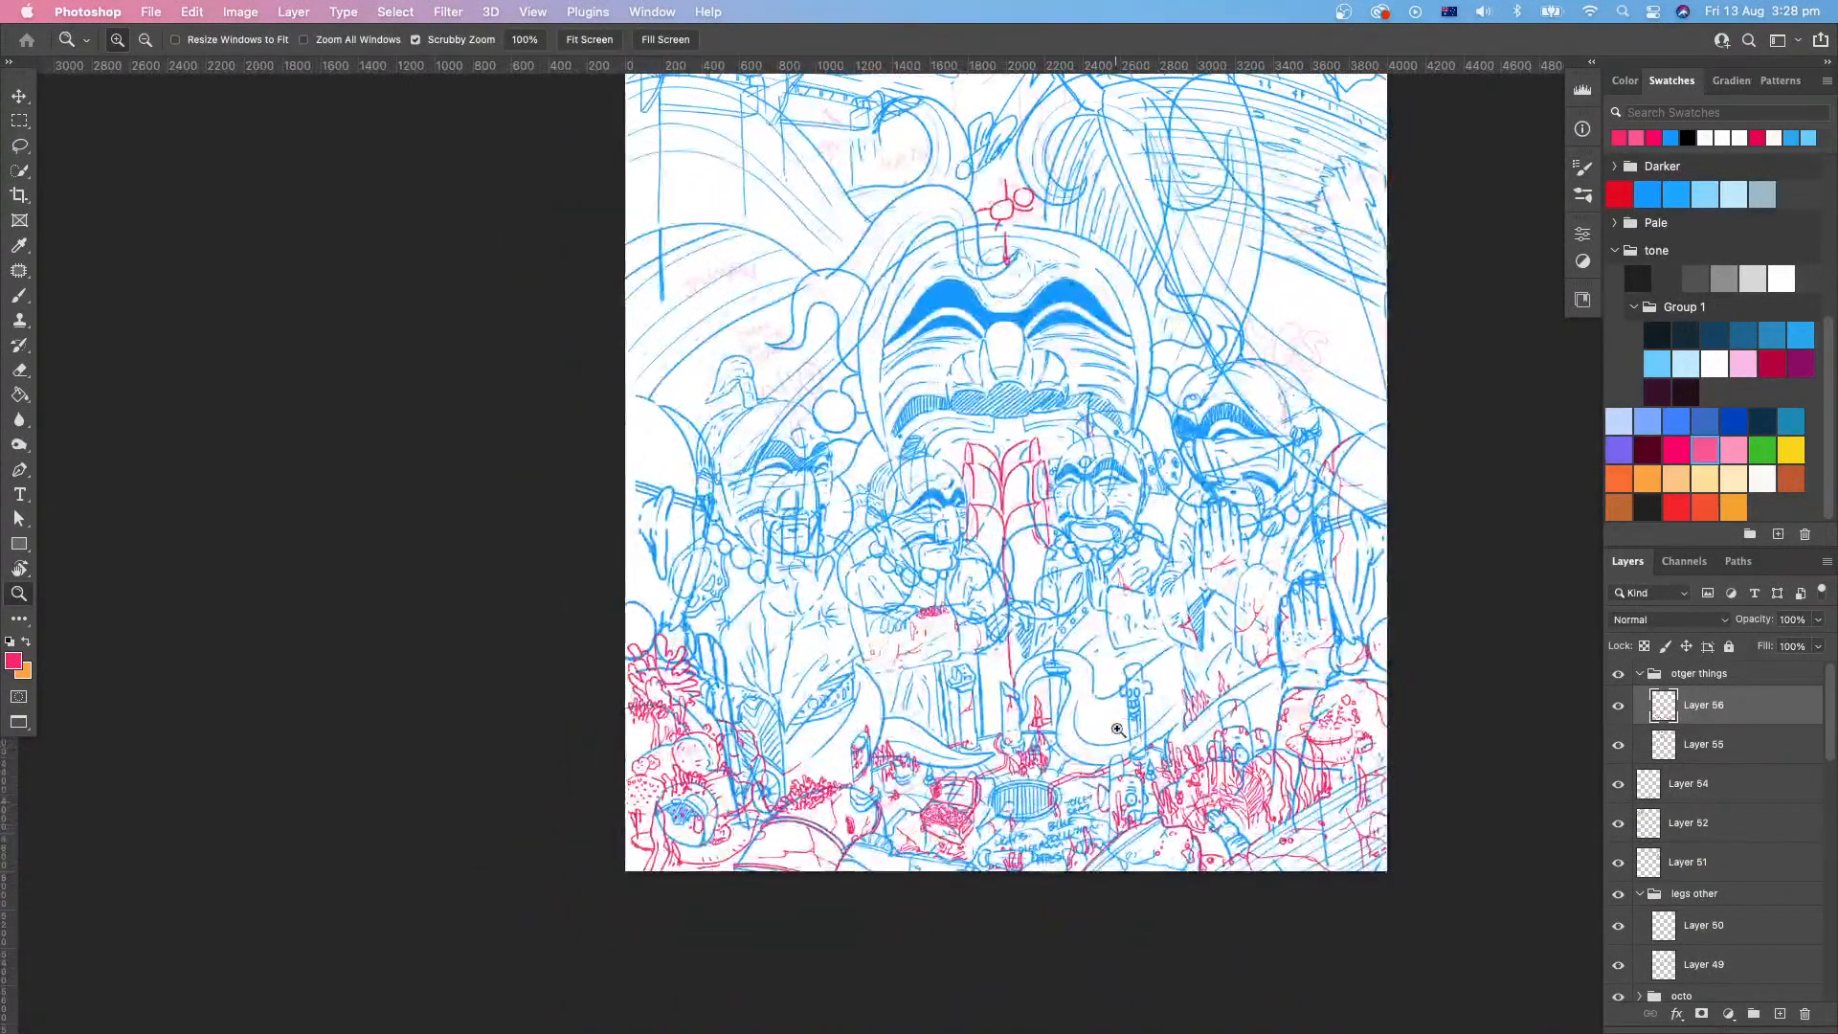
pyautogui.moveTo(1167, 708); pyautogui.dragTo(1148, 761)
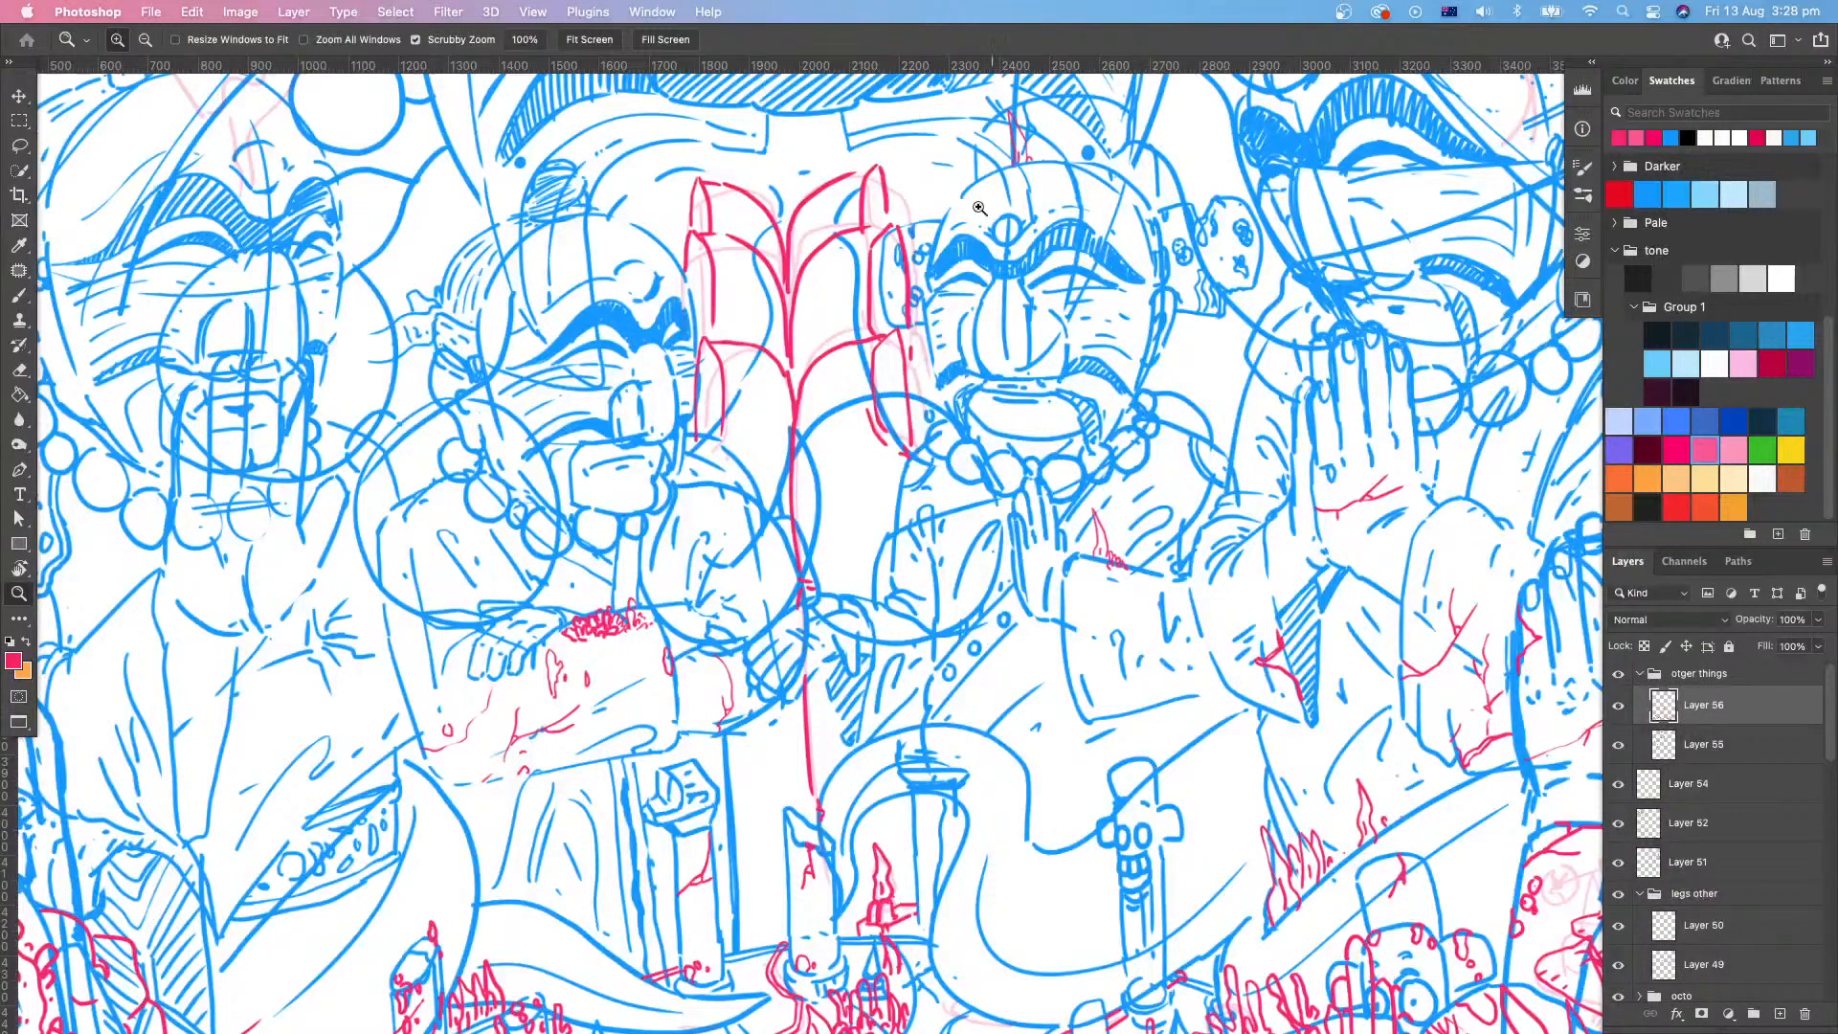
pyautogui.scroll(5, 961, 343)
pyautogui.moveTo(1080, 594); pyautogui.dragTo(1018, 614)
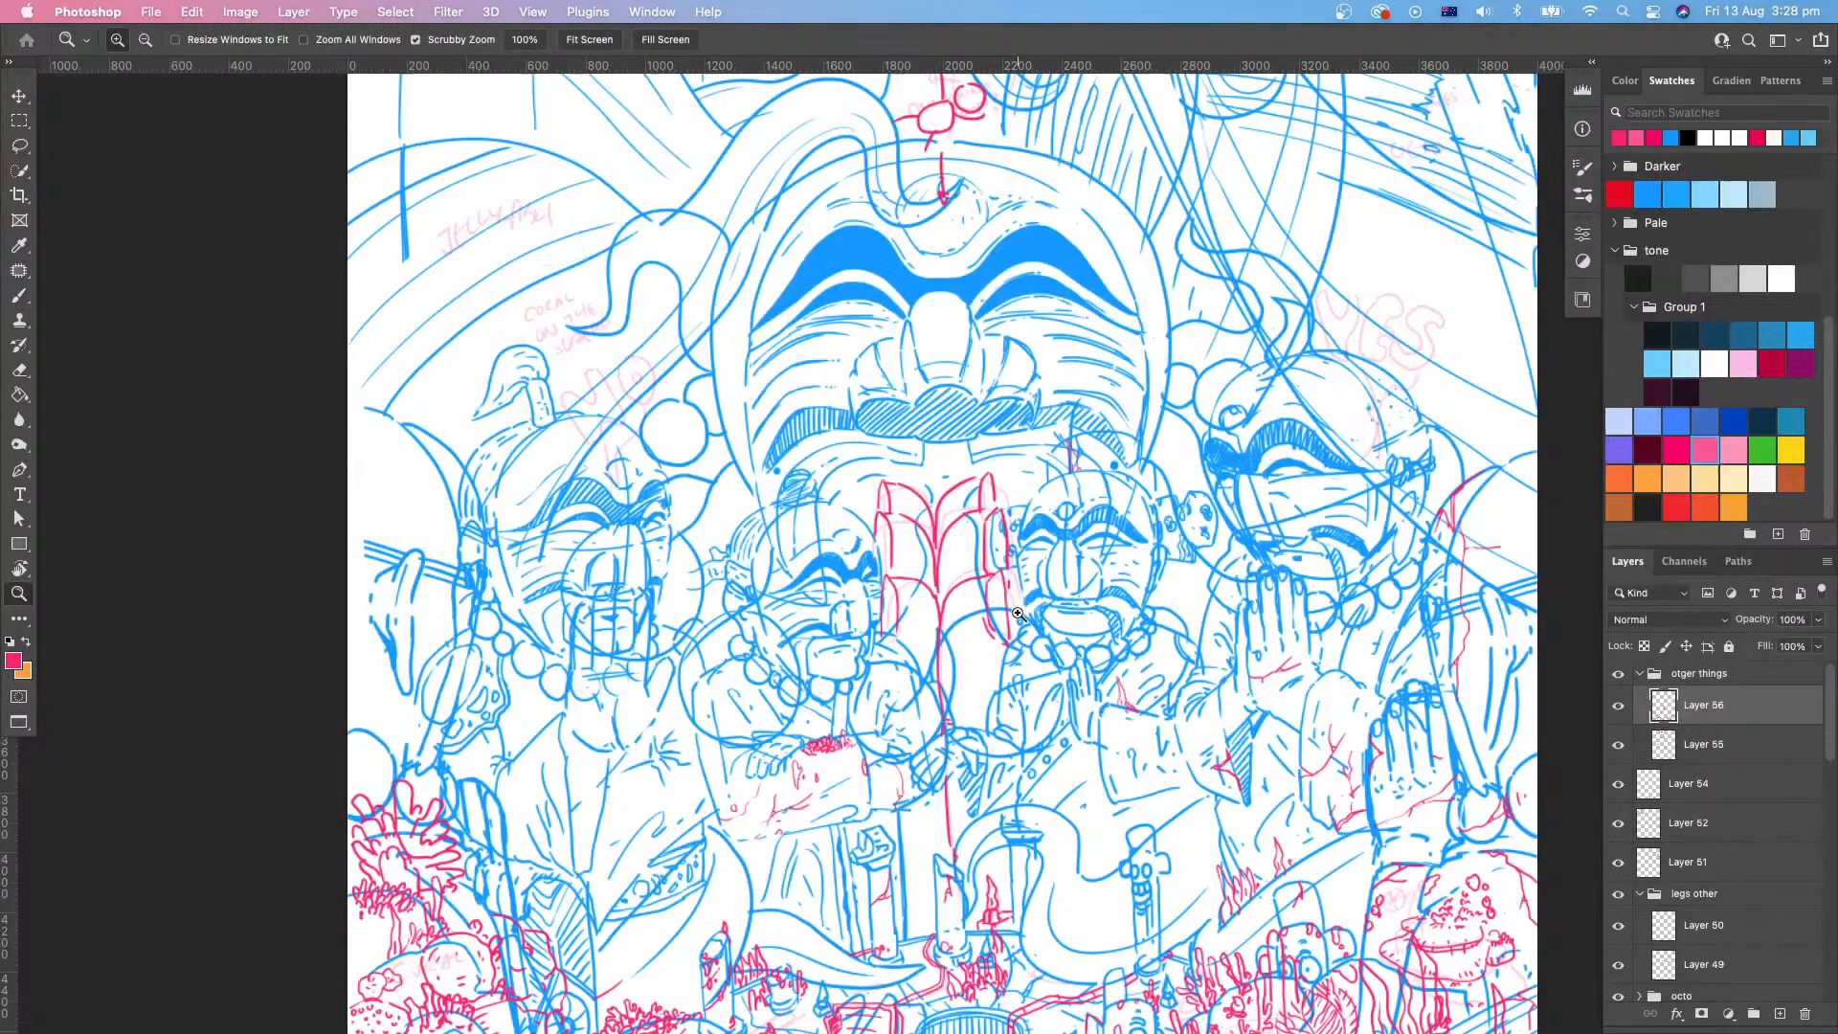
pyautogui.moveTo(1092, 704); pyautogui.dragTo(1038, 747)
pyautogui.hscroll(3, 1039, 747)
pyautogui.scroll(3, 1038, 747)
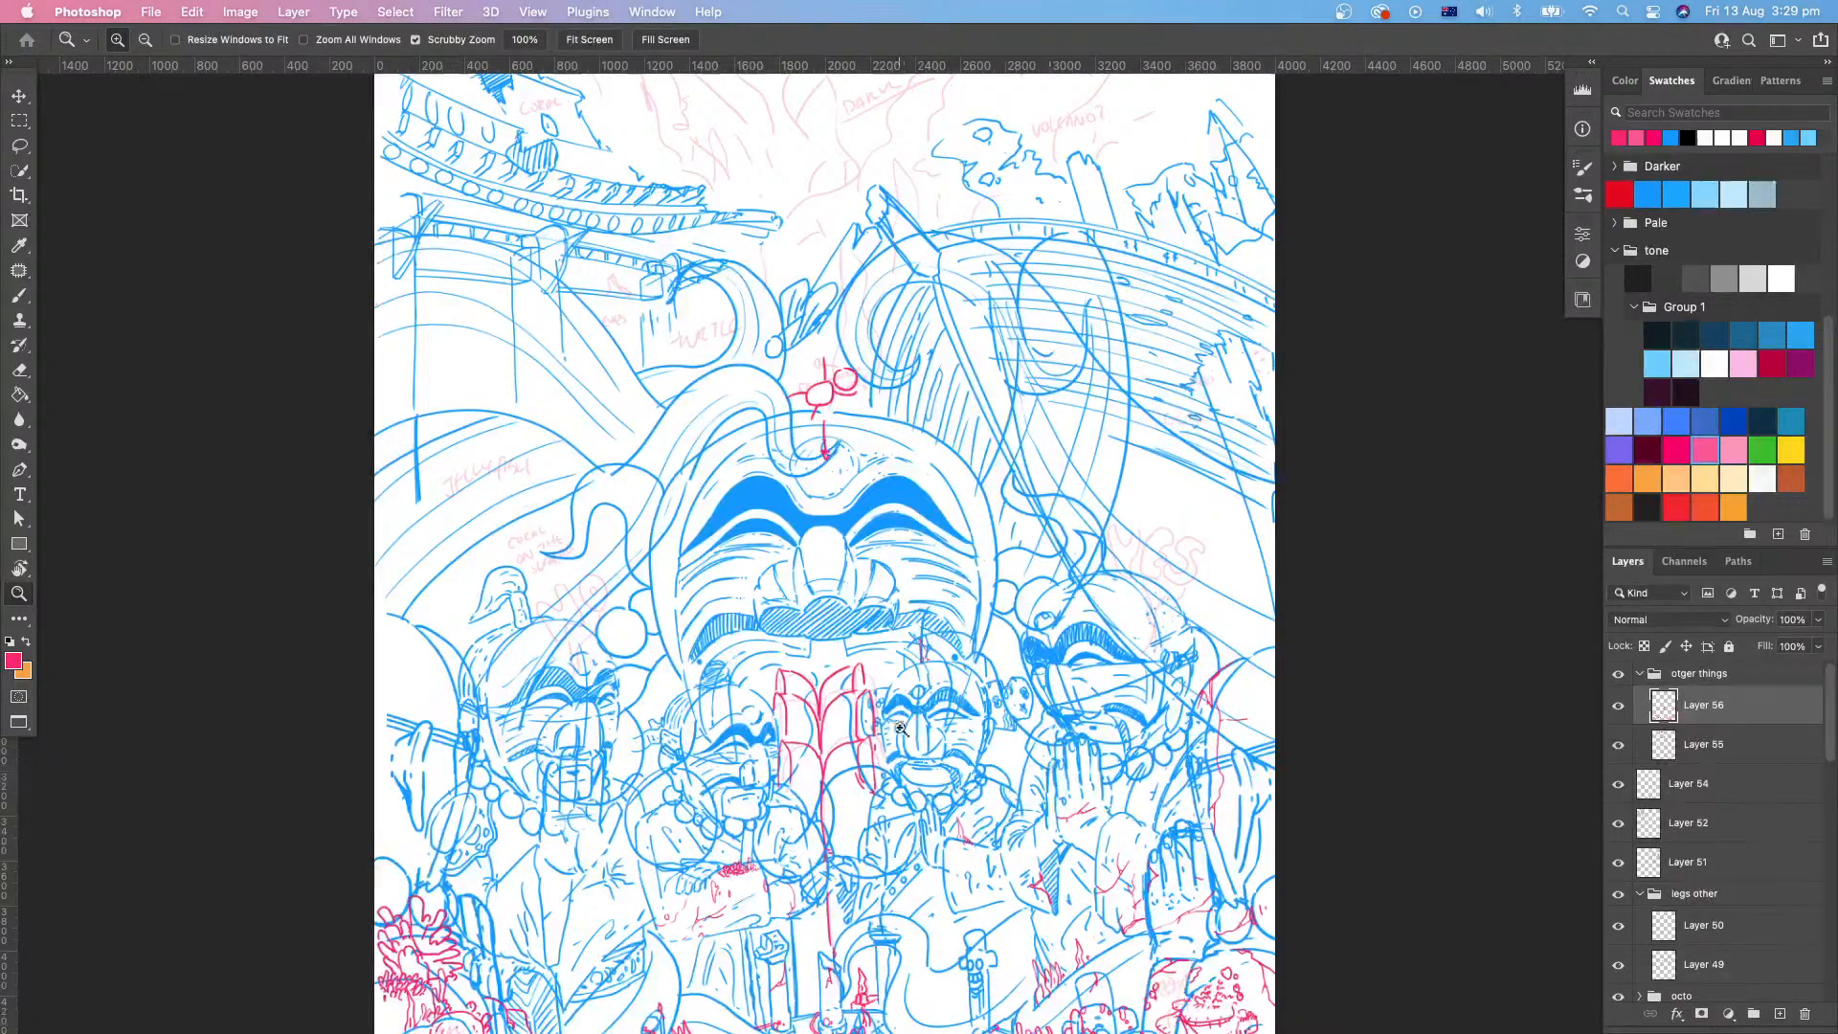
pyautogui.moveTo(1050, 772); pyautogui.dragTo(1092, 736)
pyautogui.scroll(-5, 1093, 736)
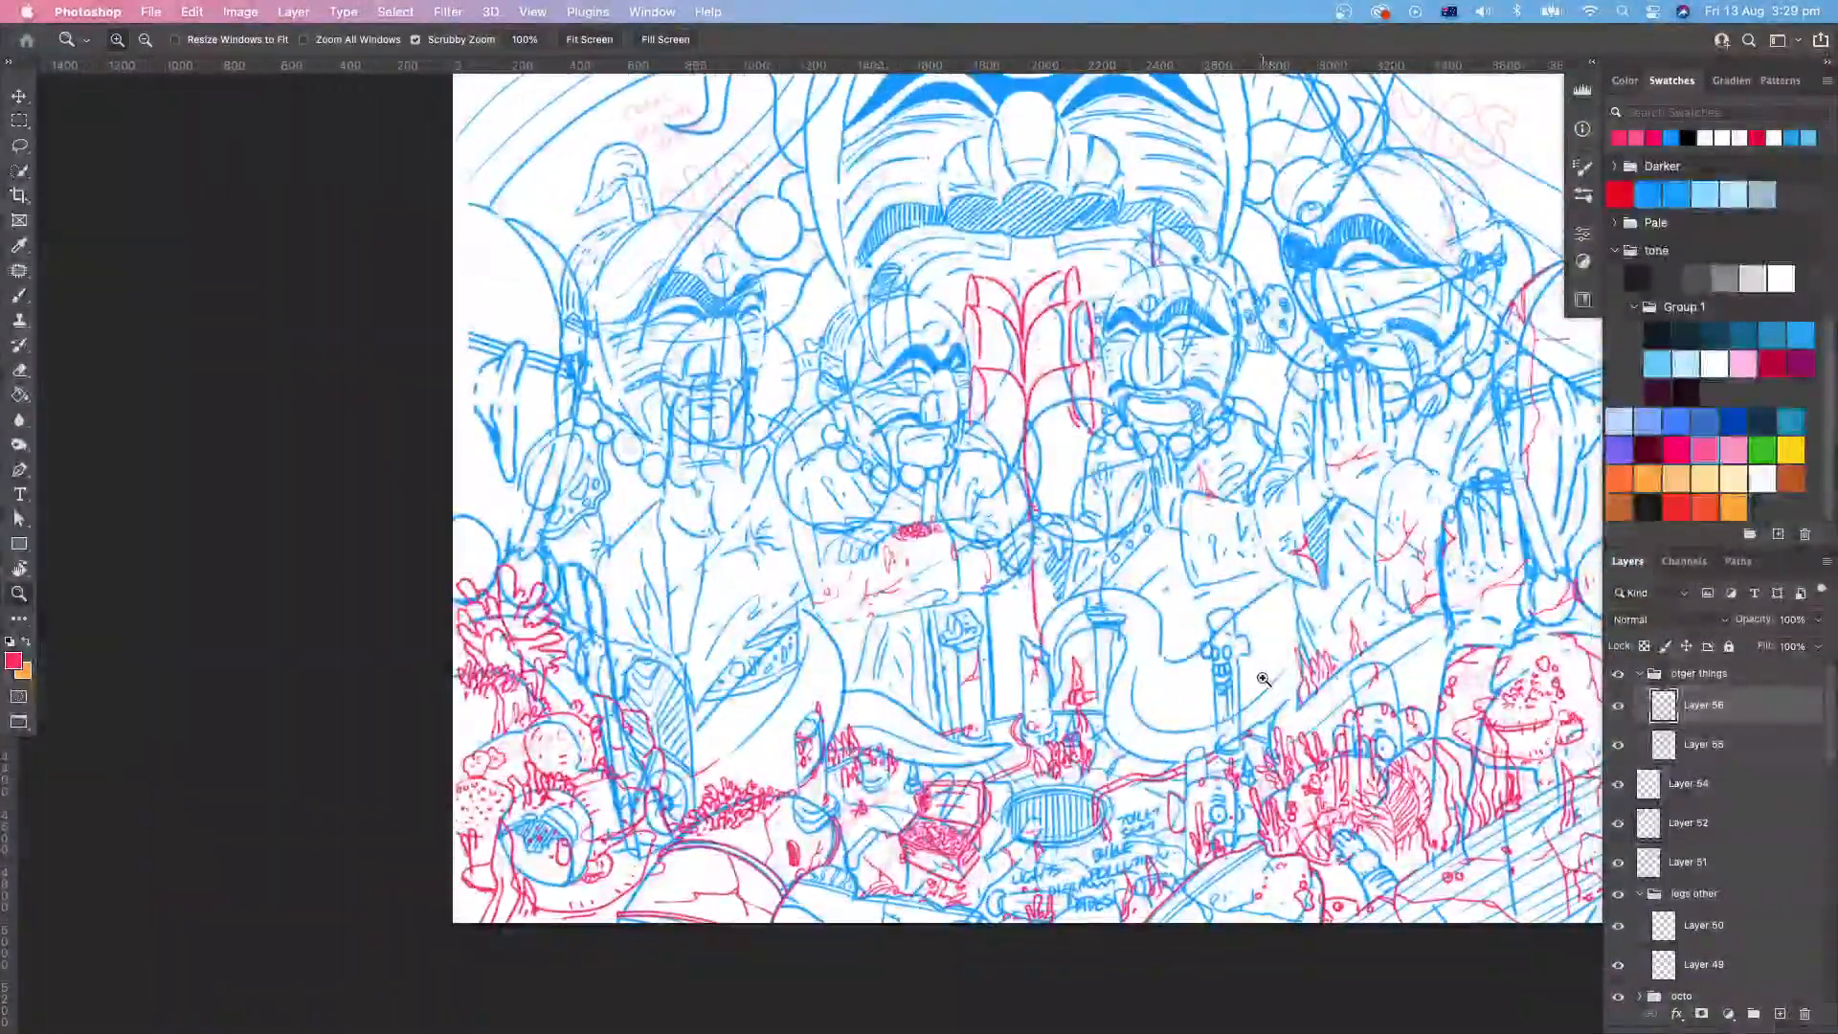
# Step: Draw a narrow pointed pink panel on the leftmost character's robe and fill it with dense hatching
pyautogui.moveTo(1264, 679); pyautogui.dragTo(1335, 672)
pyautogui.moveTo(637, 509); pyautogui.dragTo(1005, 623)
pyautogui.press('b')
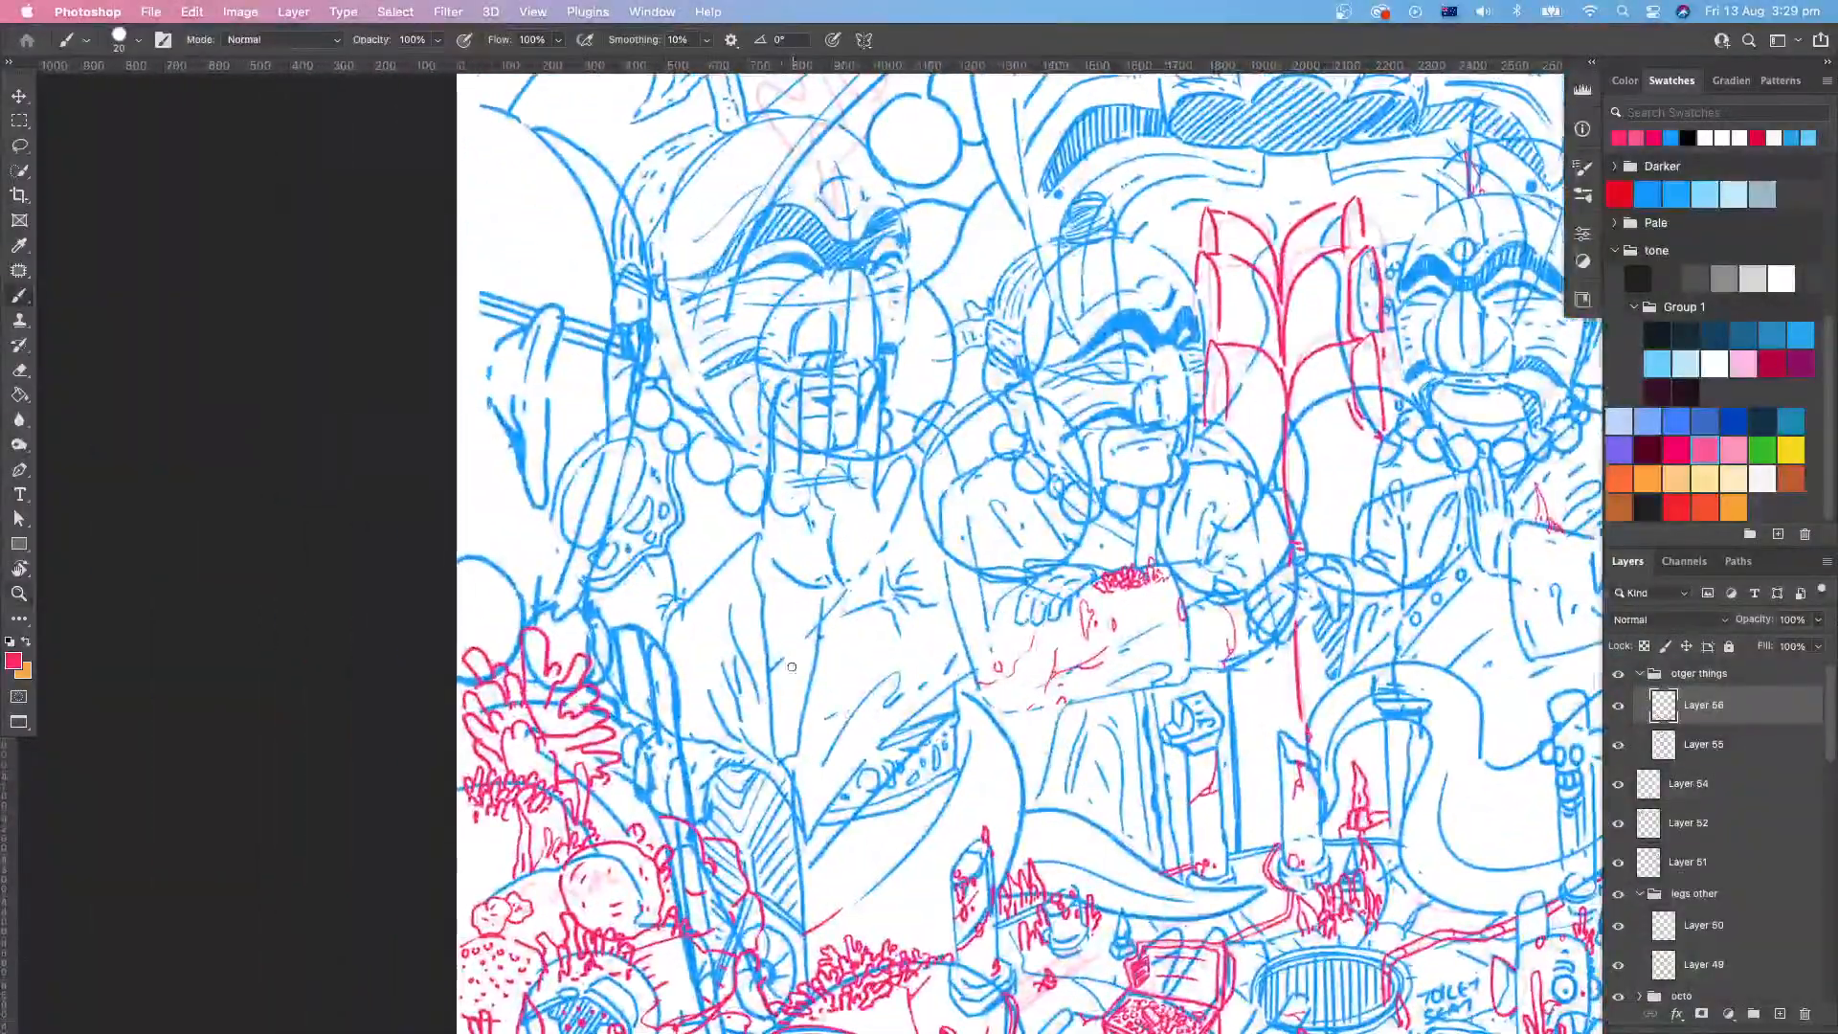
pyautogui.moveTo(768, 681)
pyautogui.mouseDown()
pyautogui.moveTo(795, 655)
pyautogui.moveTo(809, 685)
pyautogui.moveTo(794, 658)
pyautogui.moveTo(772, 687)
pyautogui.moveTo(773, 720)
pyautogui.moveTo(796, 725)
pyautogui.moveTo(783, 756)
pyautogui.mouseUp()
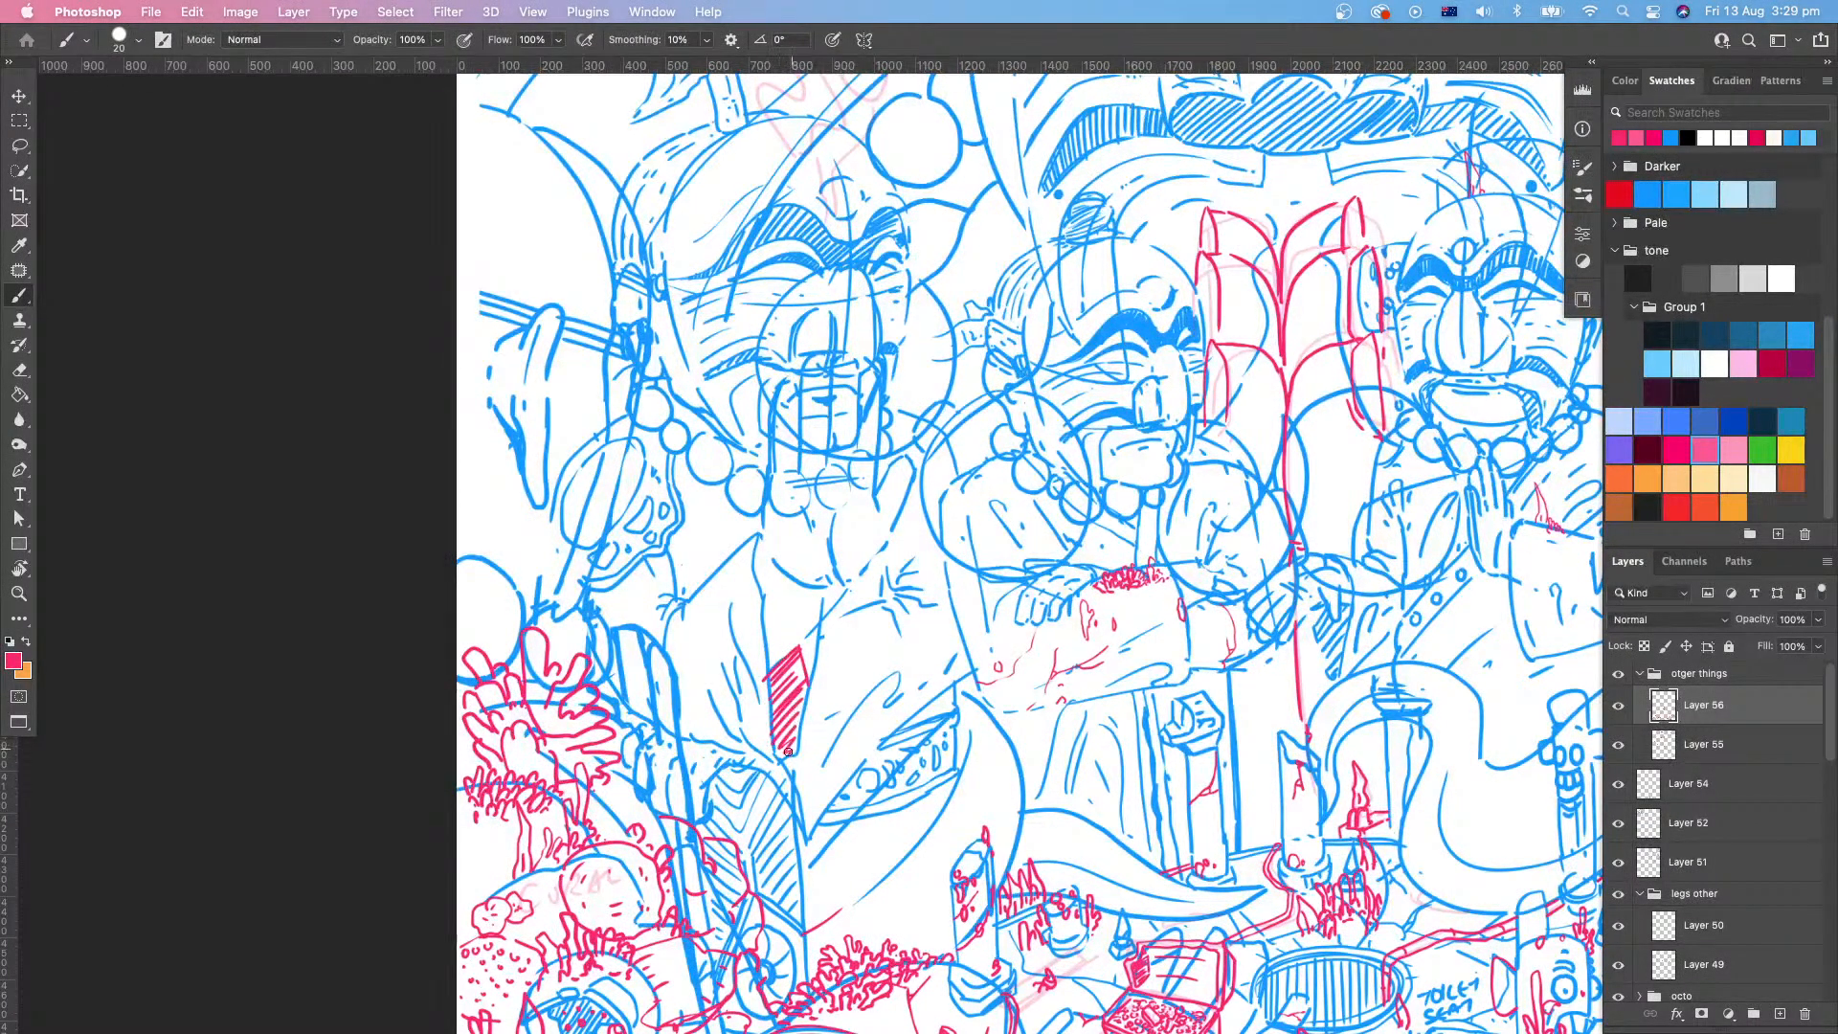
pyautogui.press('e')
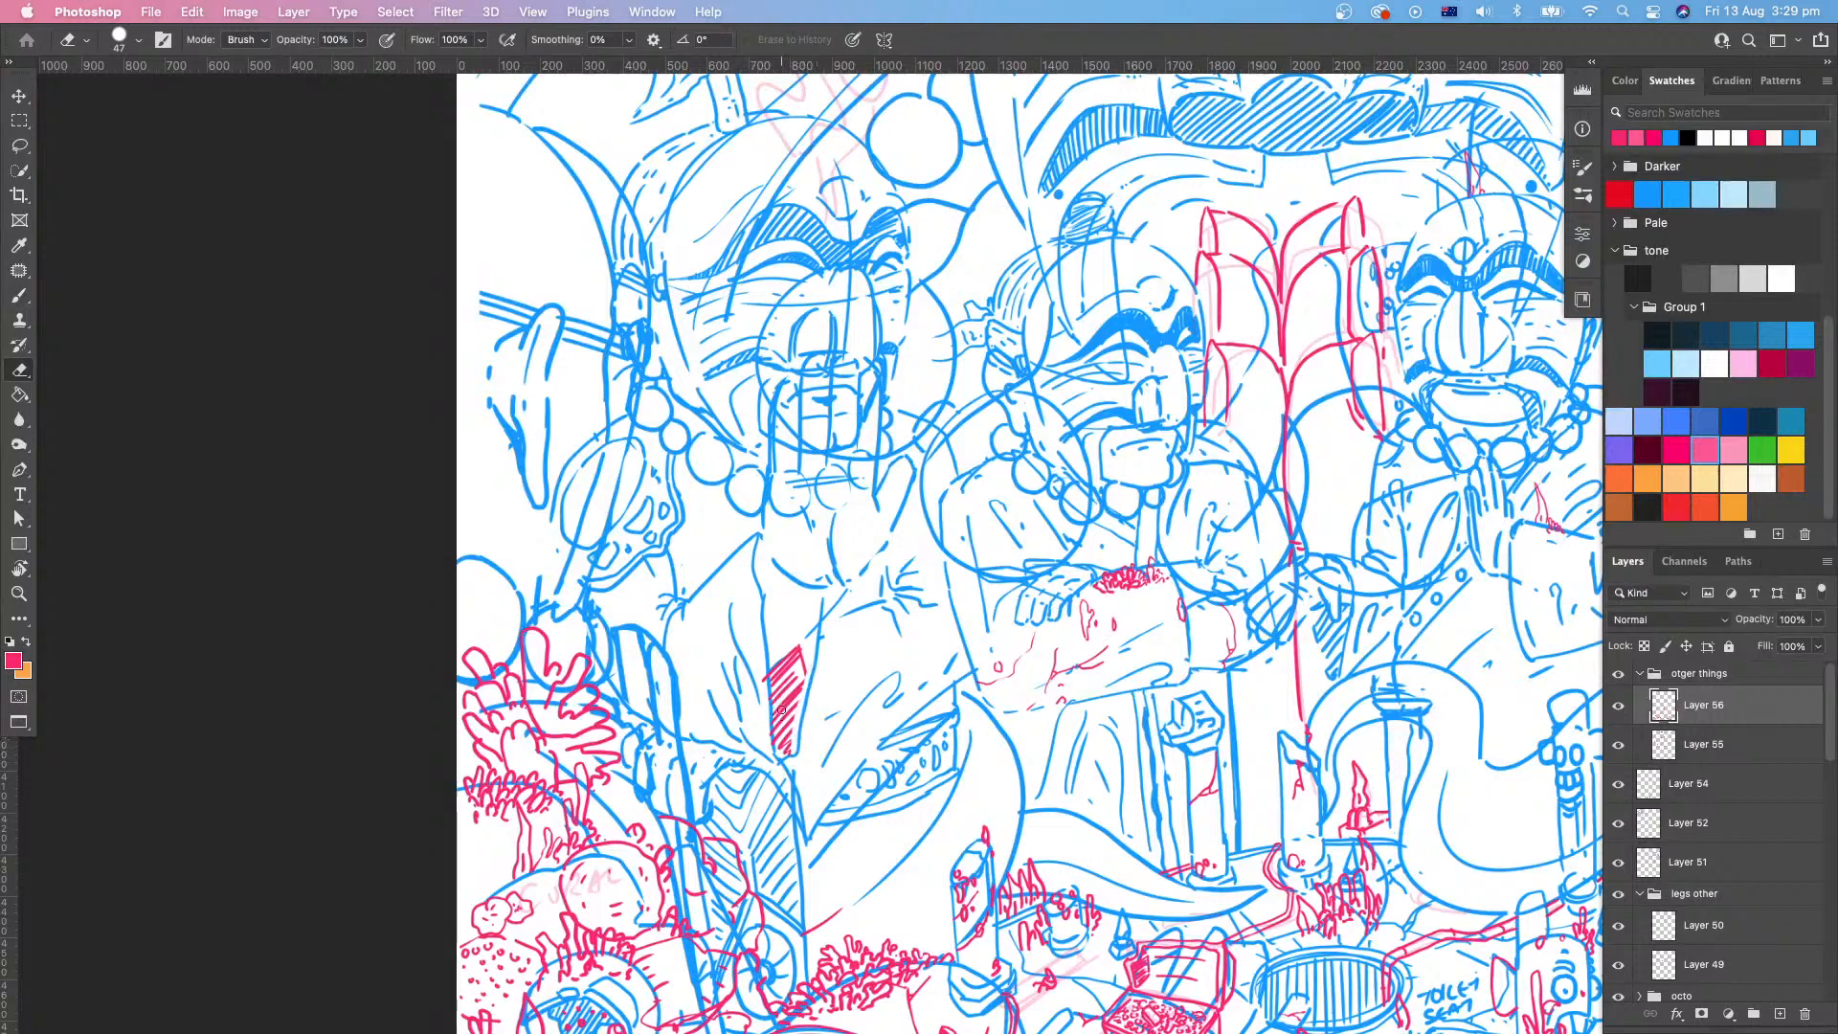
pyautogui.press('b')
pyautogui.moveTo(782, 671); pyautogui.dragTo(783, 753)
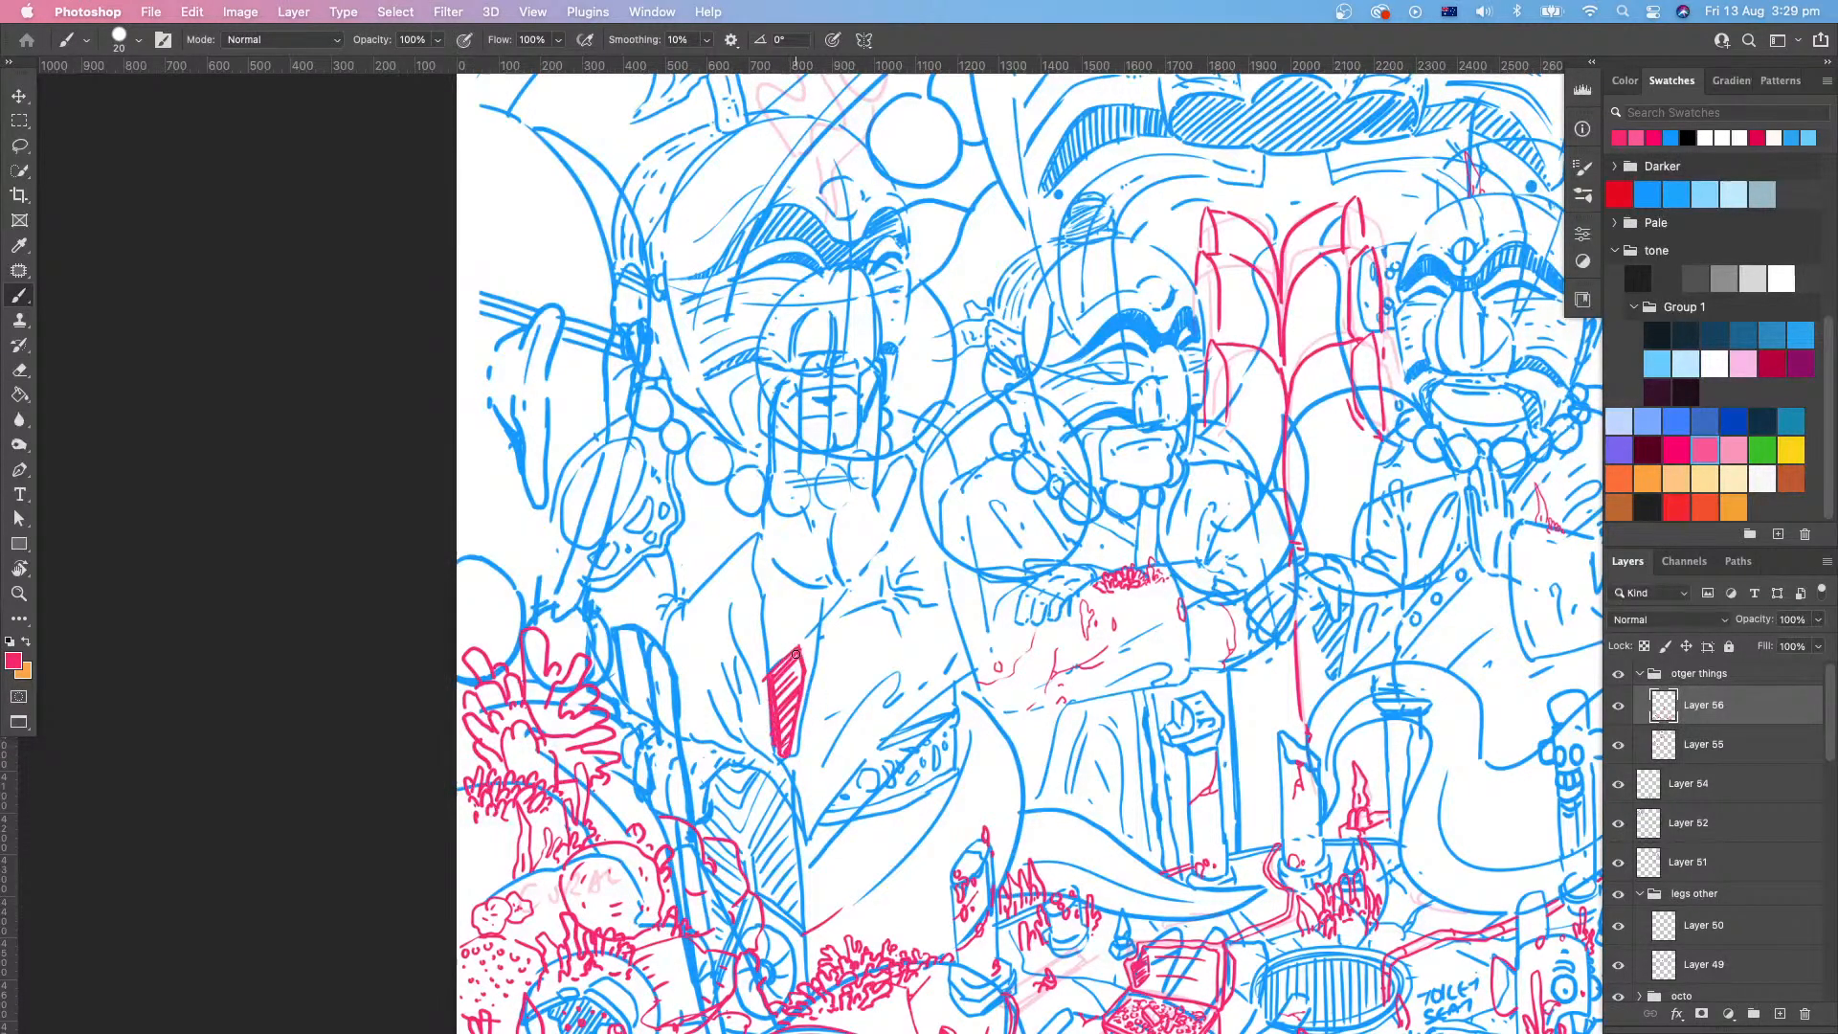
# Step: Annotate the hatched pink panel with a small arrow and the handwritten note "EYES"
pyautogui.moveTo(796, 654); pyautogui.dragTo(829, 713)
pyautogui.moveTo(833, 702); pyautogui.dragTo(854, 710)
pyautogui.click(872, 705)
# Step: Review the full composition at several magnifications, with and without the interface, examining the faces, central arches and seabed details
pyautogui.moveTo(1171, 741); pyautogui.dragTo(1169, 807)
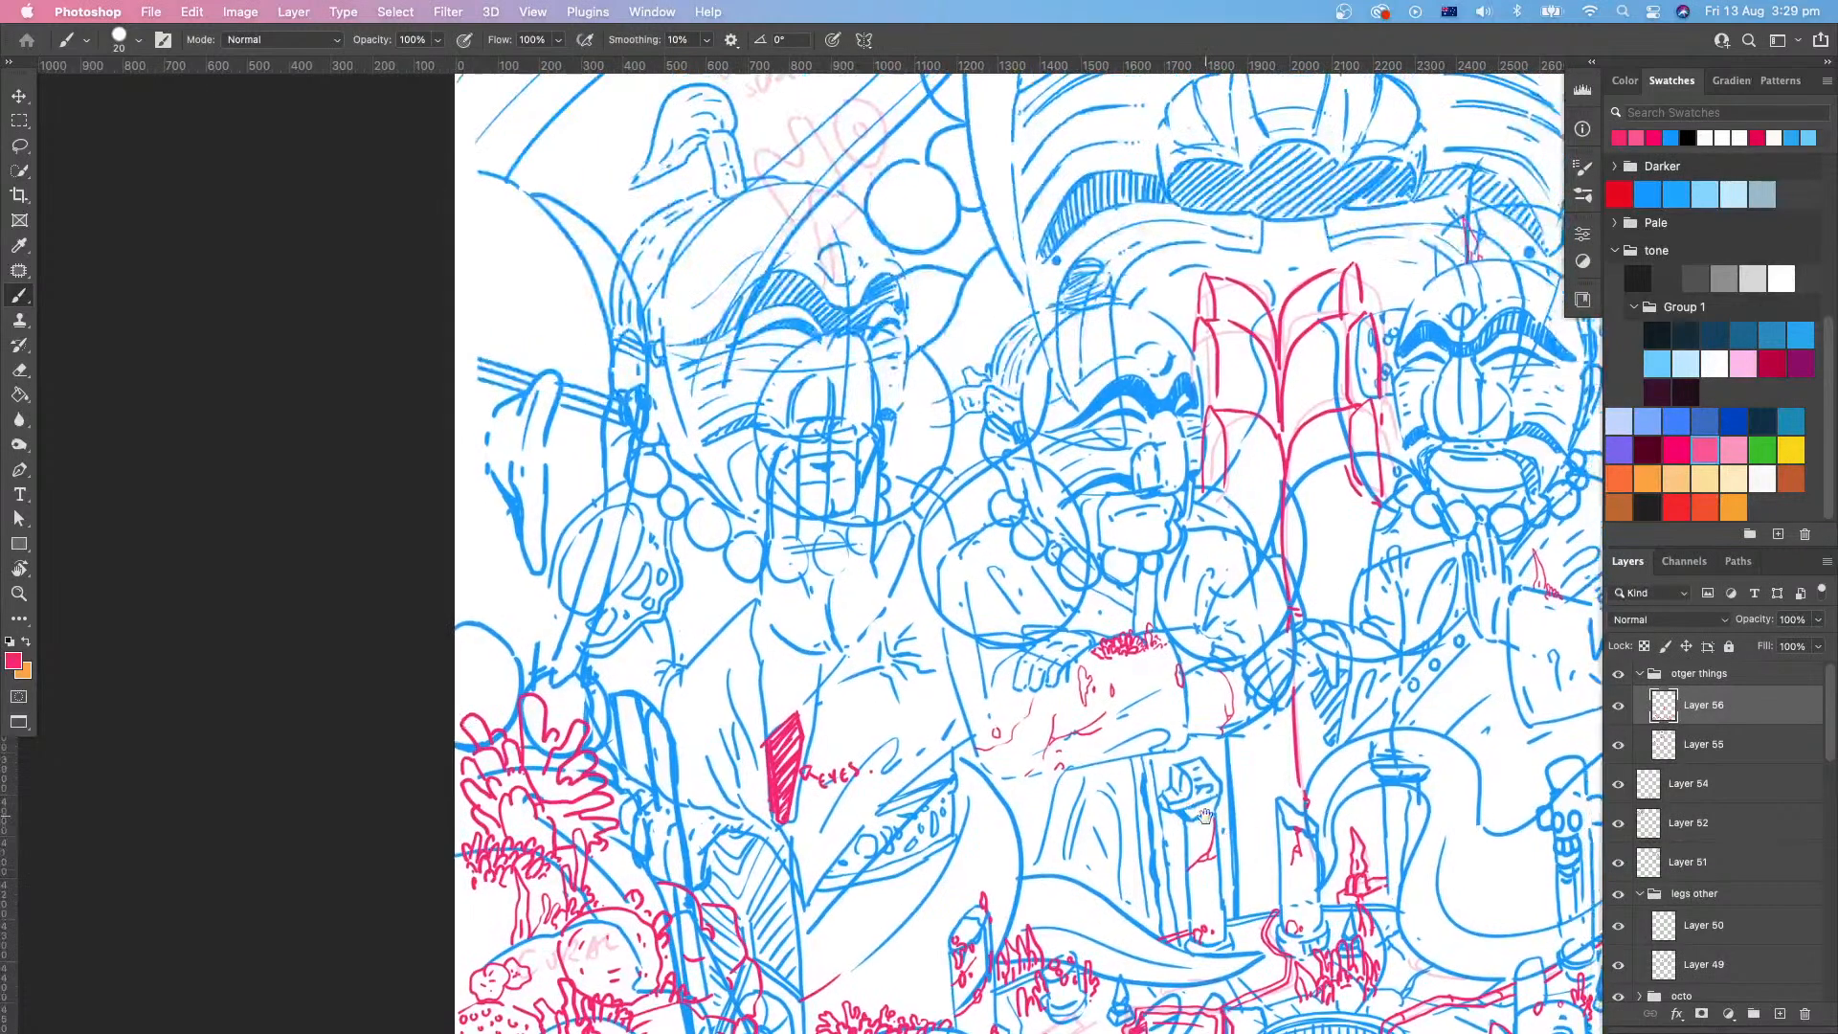
pyautogui.press('super+space')
pyautogui.scroll(-5, 1169, 807)
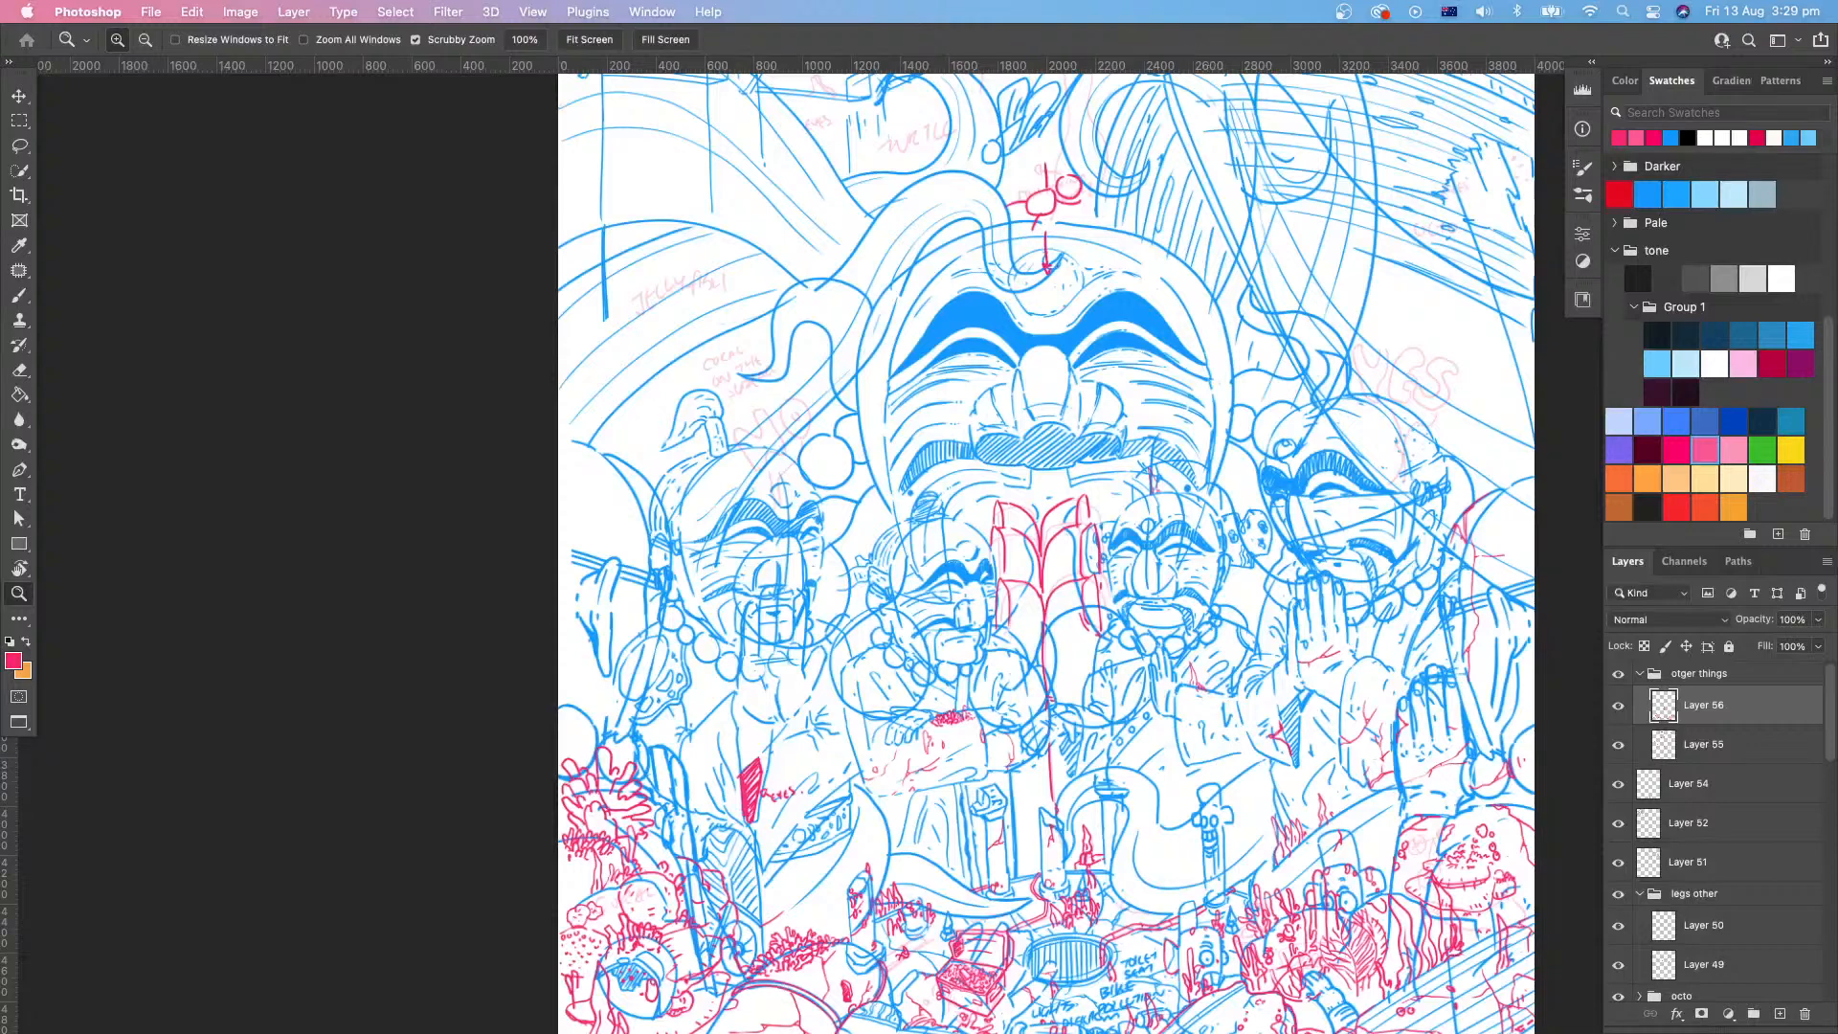
pyautogui.press('Tab')
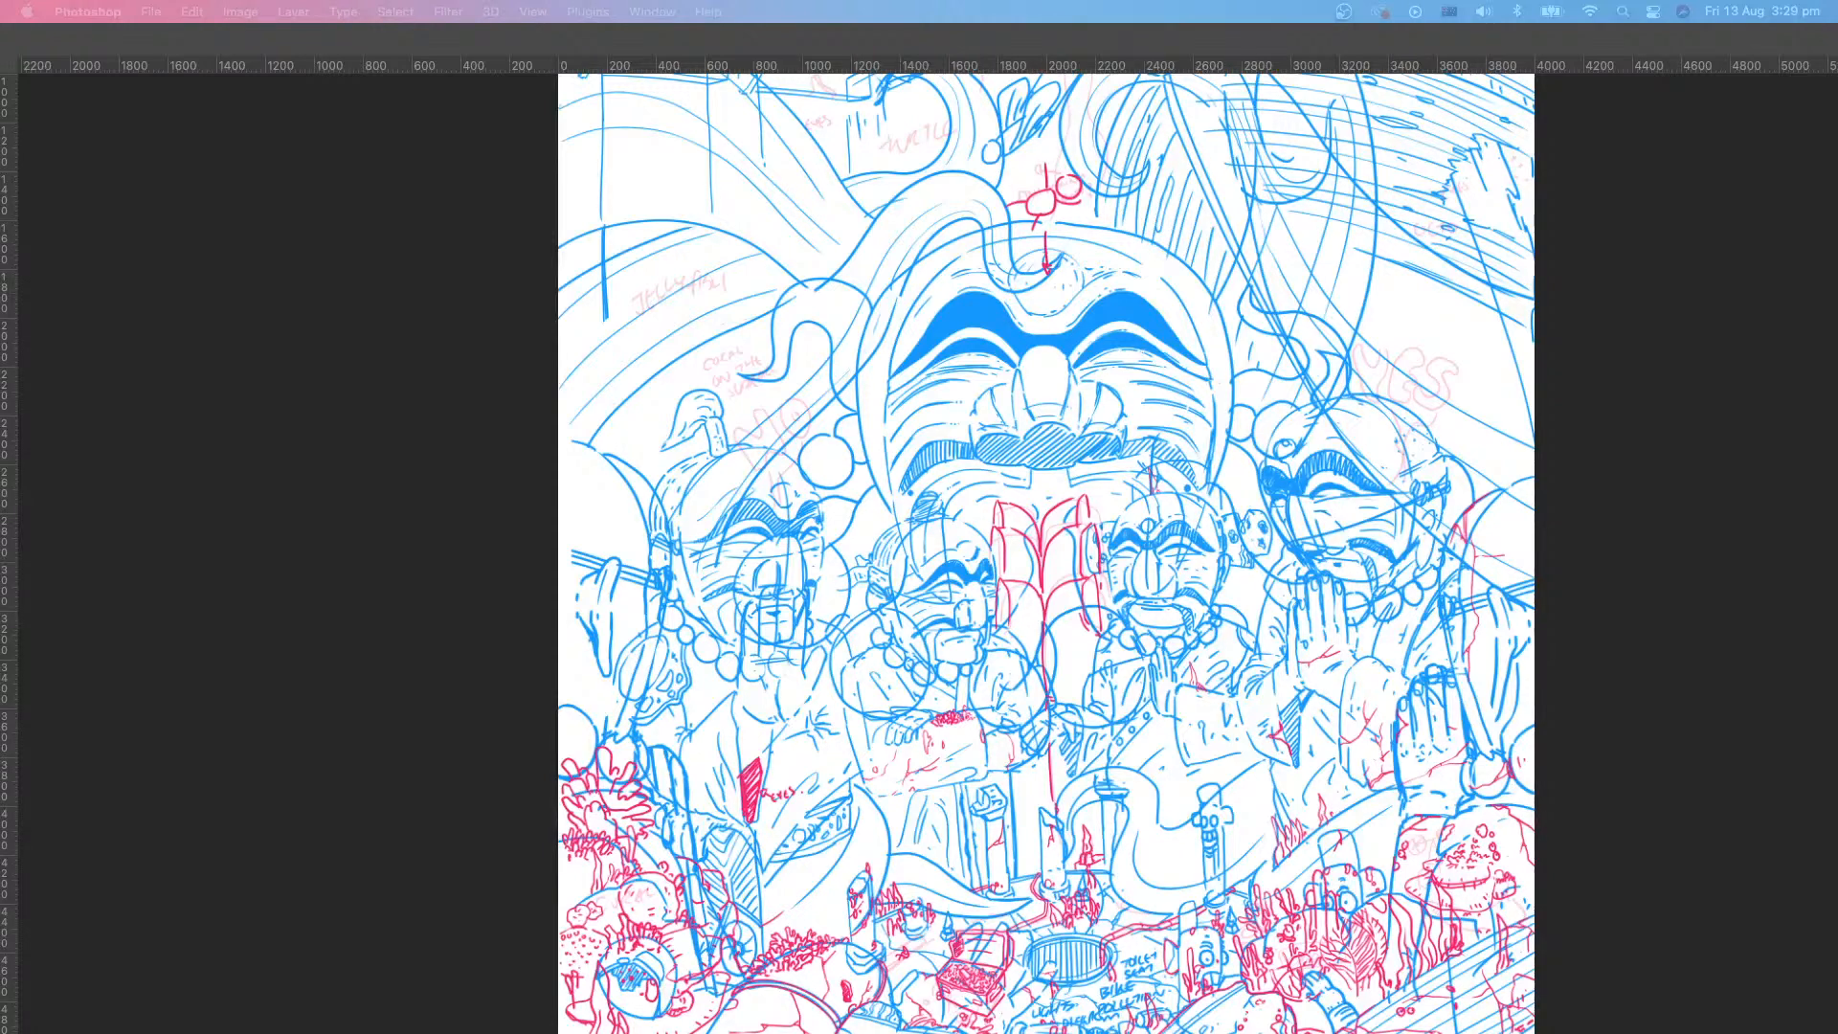
pyautogui.press('Tab')
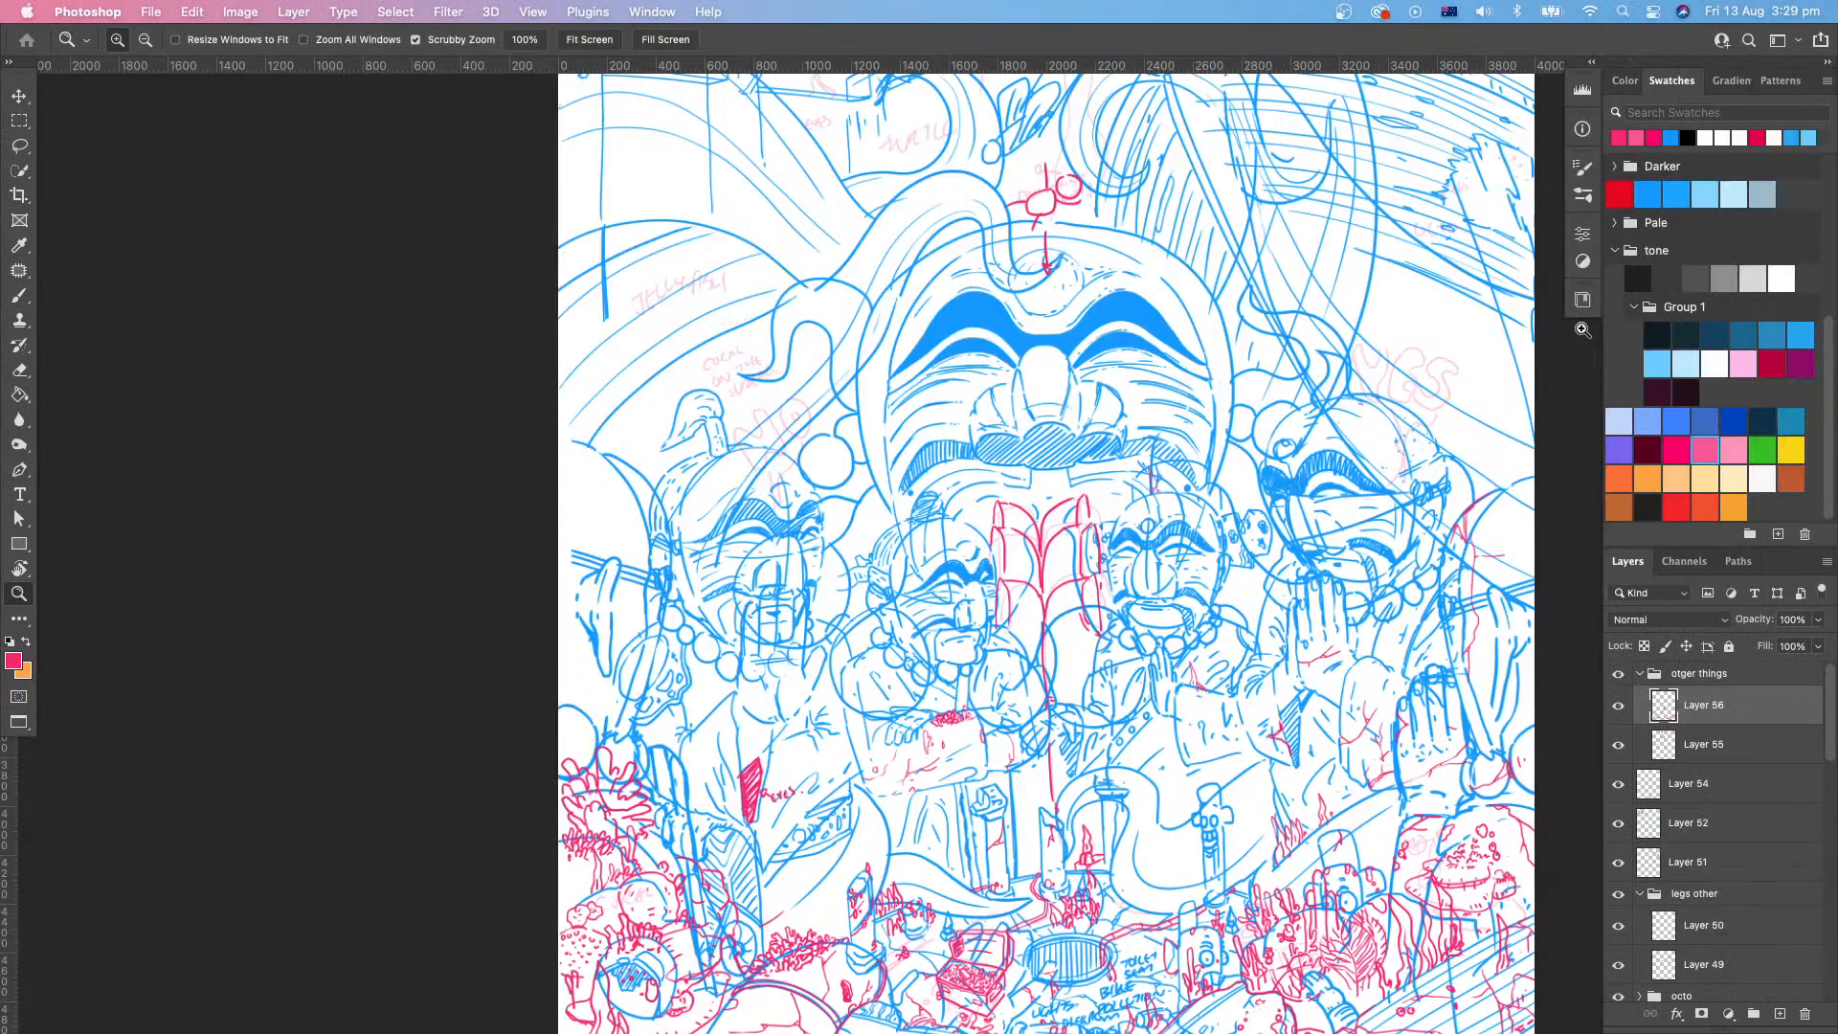
pyautogui.moveTo(1115, 713); pyautogui.dragTo(1037, 769)
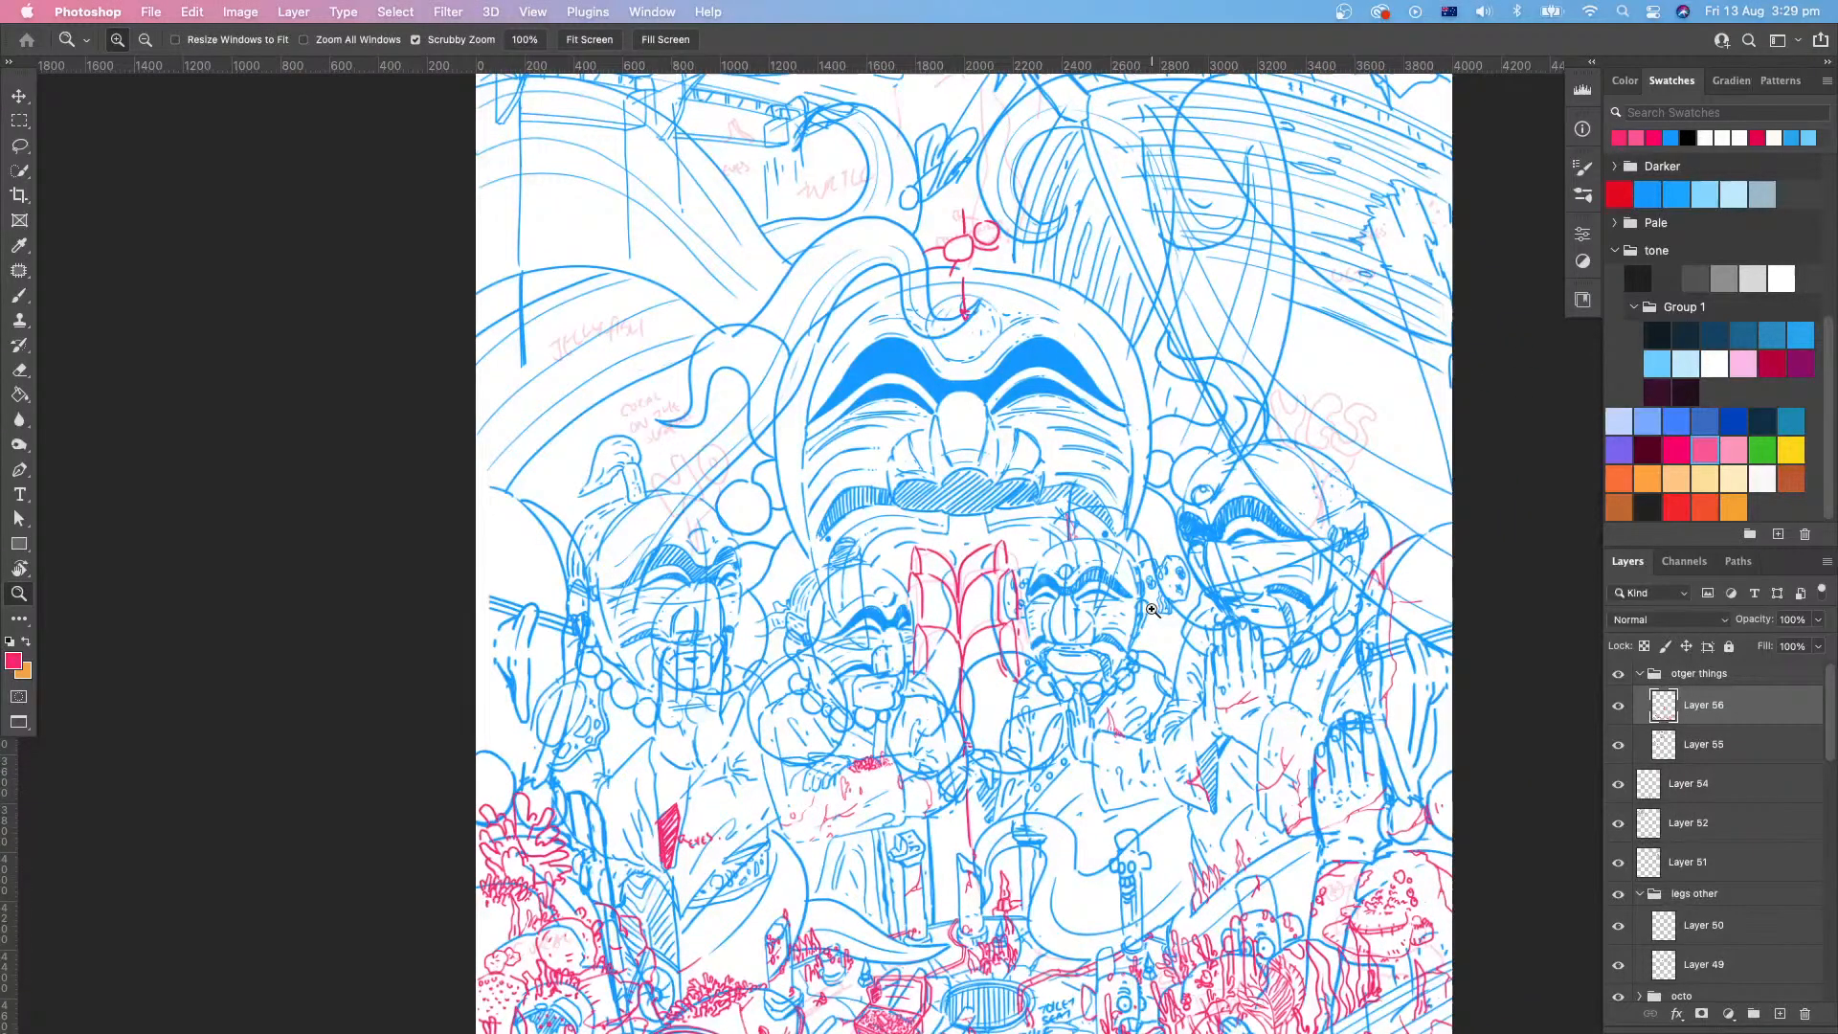
pyautogui.moveTo(1152, 609)
pyautogui.mouseDown()
pyautogui.moveTo(1223, 584)
pyautogui.moveTo(1150, 586)
pyautogui.mouseUp()
pyautogui.moveTo(1141, 762); pyautogui.dragTo(1032, 654)
pyautogui.moveTo(1095, 786); pyautogui.dragTo(957, 902)
pyautogui.moveTo(1022, 828)
pyautogui.mouseDown()
pyautogui.moveTo(1011, 866)
pyautogui.moveTo(948, 807)
pyautogui.moveTo(1055, 737)
pyautogui.mouseUp()
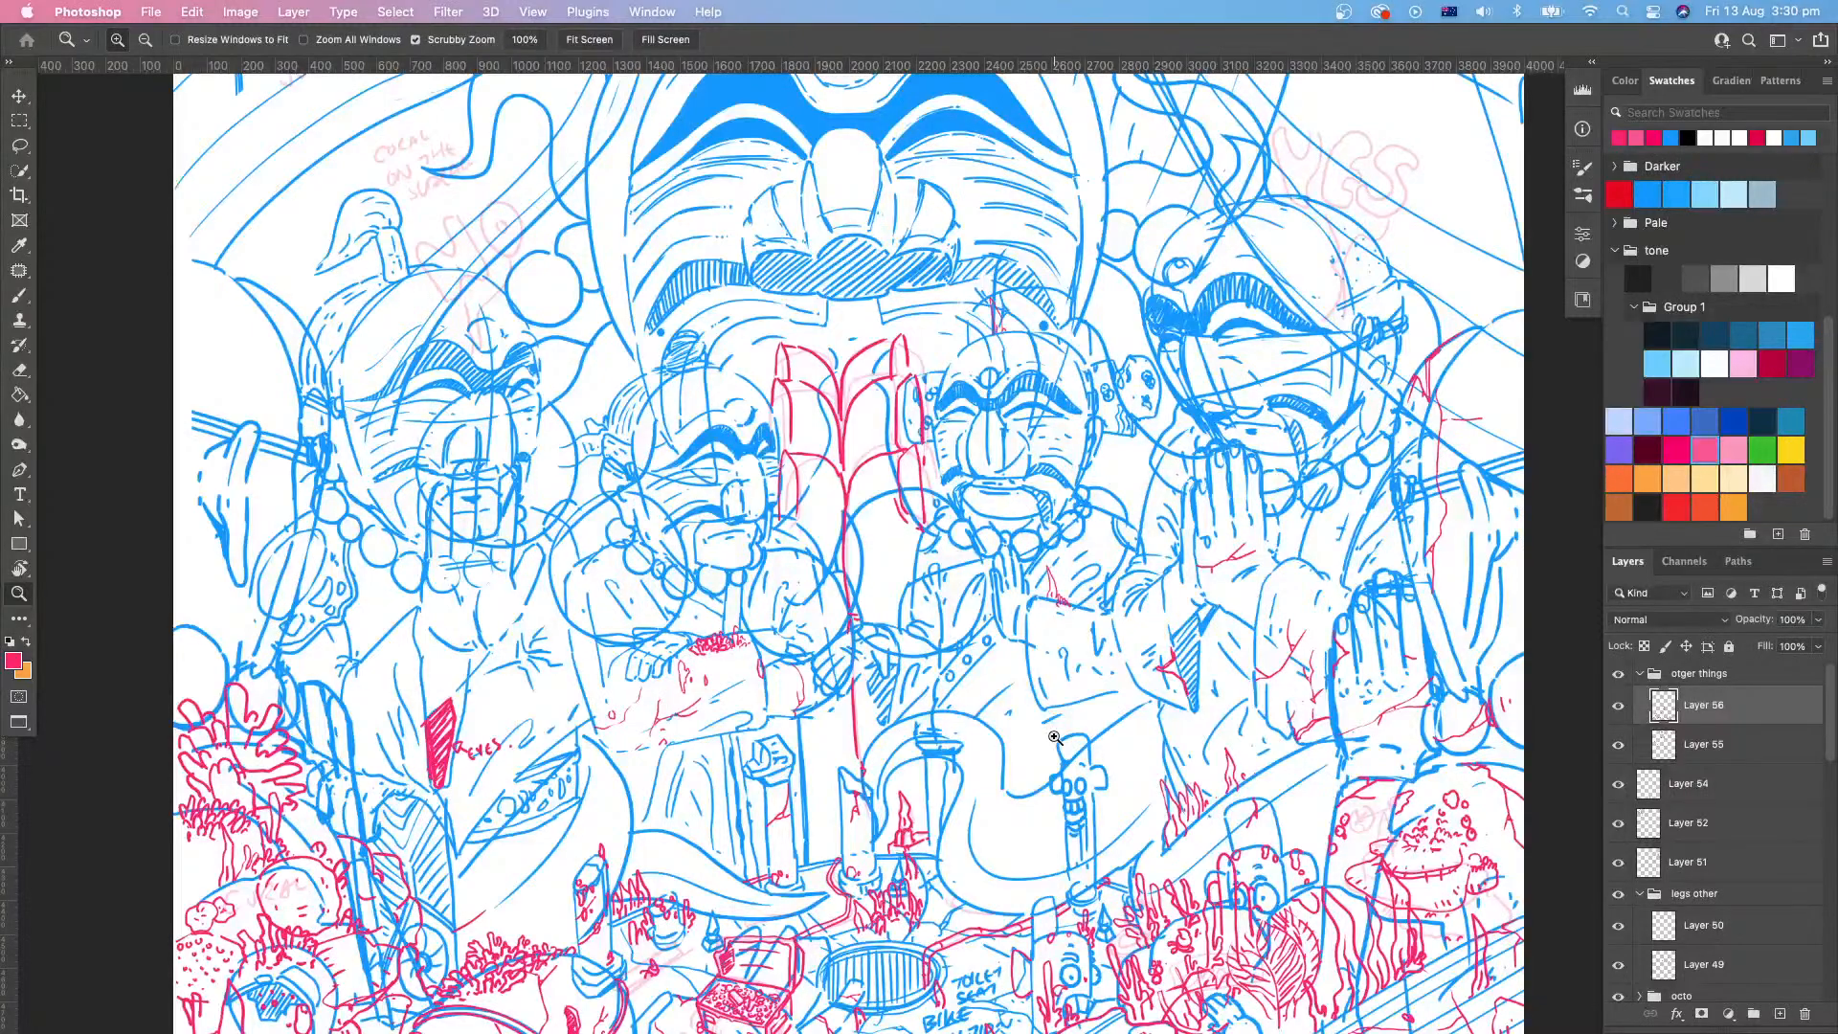
# Step: Draw a cluster of branching pink coral along the back of the rightmost character's head
pyautogui.scroll(3, 1099, 571)
pyautogui.hscroll(2, 1099, 572)
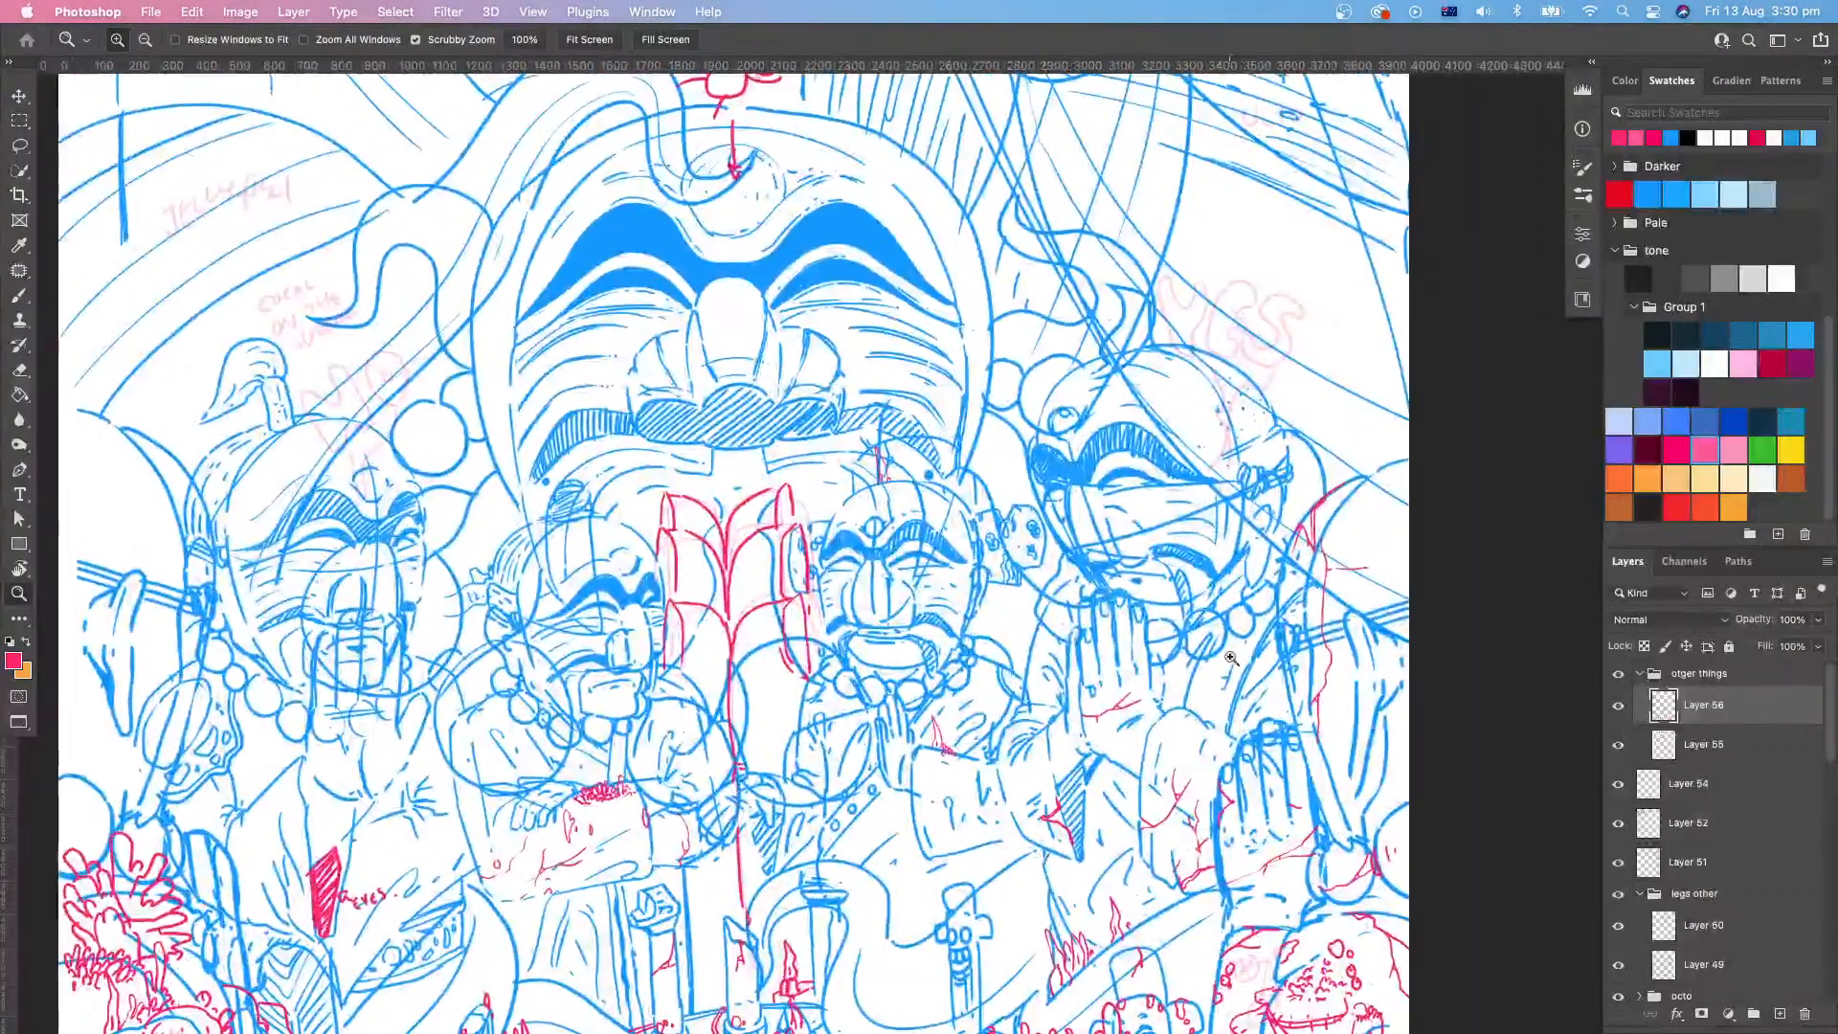
pyautogui.moveTo(1196, 694); pyautogui.dragTo(1122, 694)
pyautogui.moveTo(1189, 537)
pyautogui.mouseDown()
pyautogui.moveTo(1058, 650)
pyautogui.moveTo(1148, 611)
pyautogui.moveTo(1128, 669)
pyautogui.mouseUp()
pyautogui.moveTo(1062, 546)
pyautogui.mouseDown()
pyautogui.moveTo(1100, 550)
pyautogui.moveTo(1123, 591)
pyautogui.moveTo(1143, 565)
pyautogui.moveTo(1144, 597)
pyautogui.moveTo(1120, 577)
pyautogui.moveTo(1236, 589)
pyautogui.moveTo(1174, 552)
pyautogui.moveTo(1228, 611)
pyautogui.mouseUp()
pyautogui.moveTo(1163, 554)
pyautogui.mouseDown()
pyautogui.moveTo(1162, 536)
pyautogui.moveTo(1192, 550)
pyautogui.mouseUp()
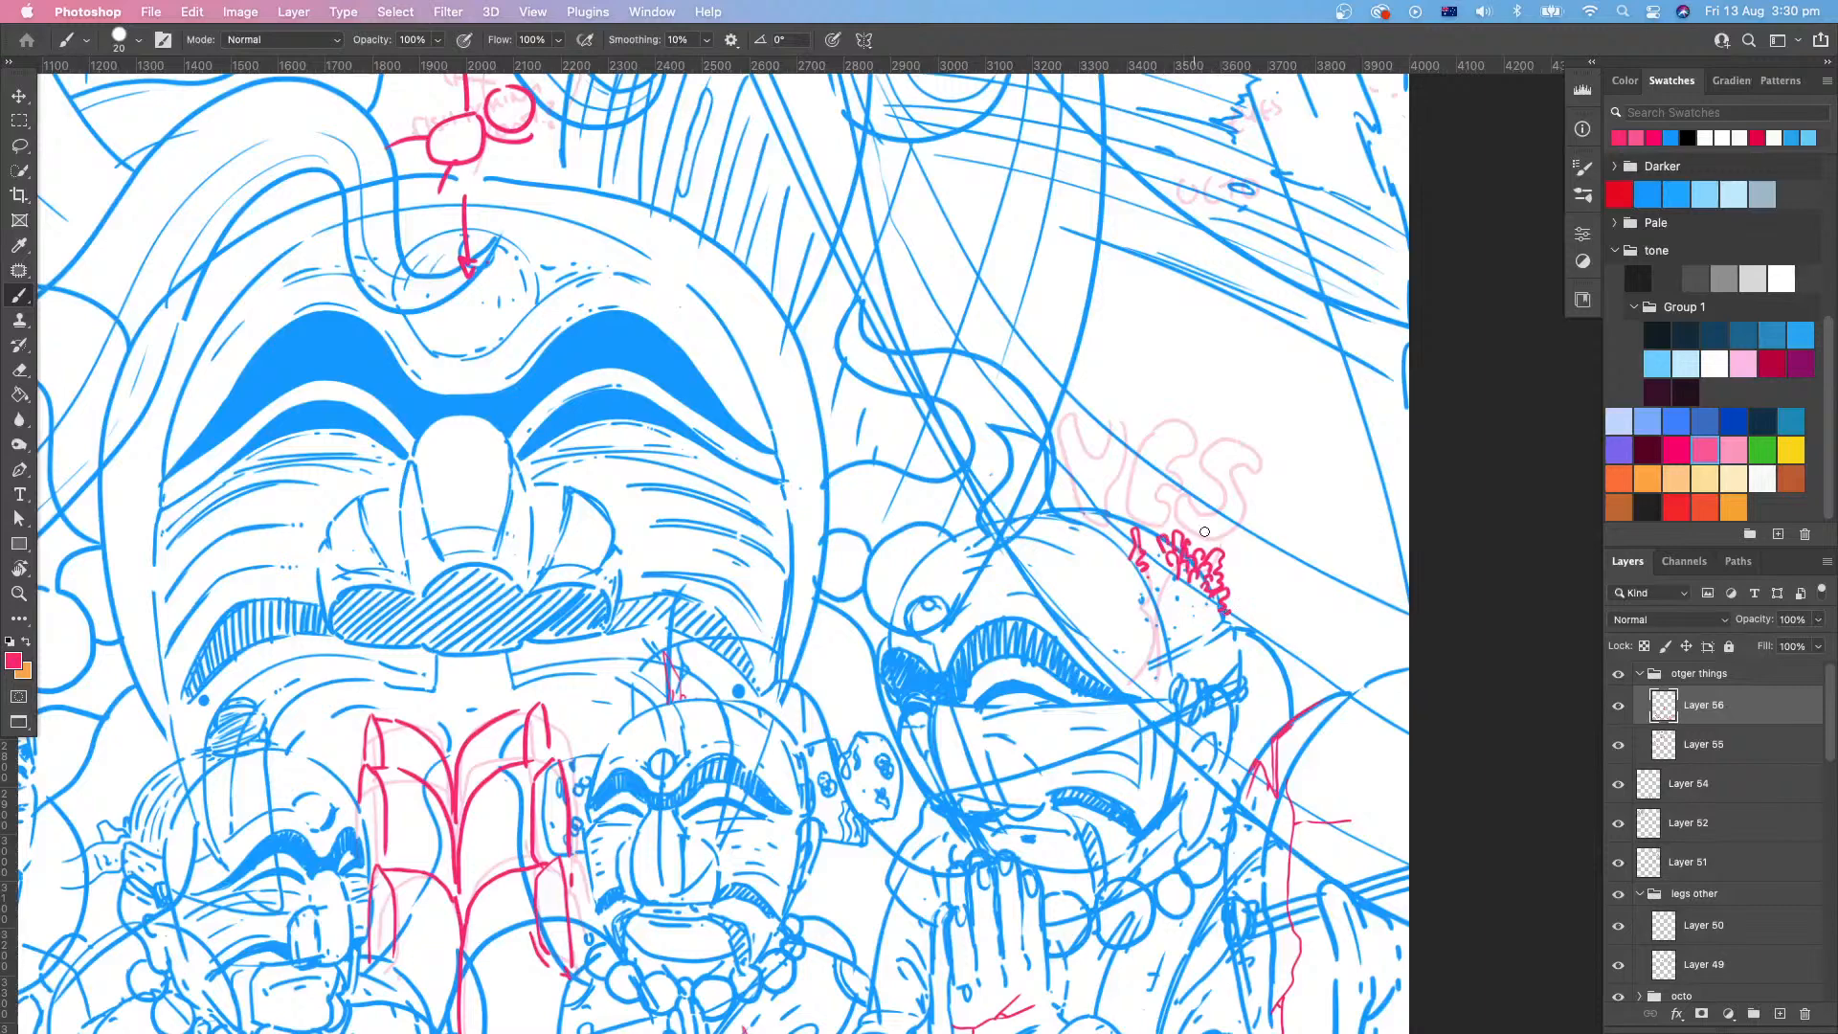
# Step: Draw a ruffled pink coral form with a hatched centre below the branching coral on the rightmost head
pyautogui.moveTo(1272, 623)
pyautogui.mouseDown()
pyautogui.moveTo(1150, 647)
pyautogui.moveTo(1050, 607)
pyautogui.moveTo(1116, 624)
pyautogui.moveTo(1103, 587)
pyautogui.moveTo(1096, 613)
pyautogui.moveTo(1072, 602)
pyautogui.moveTo(1093, 573)
pyautogui.mouseUp()
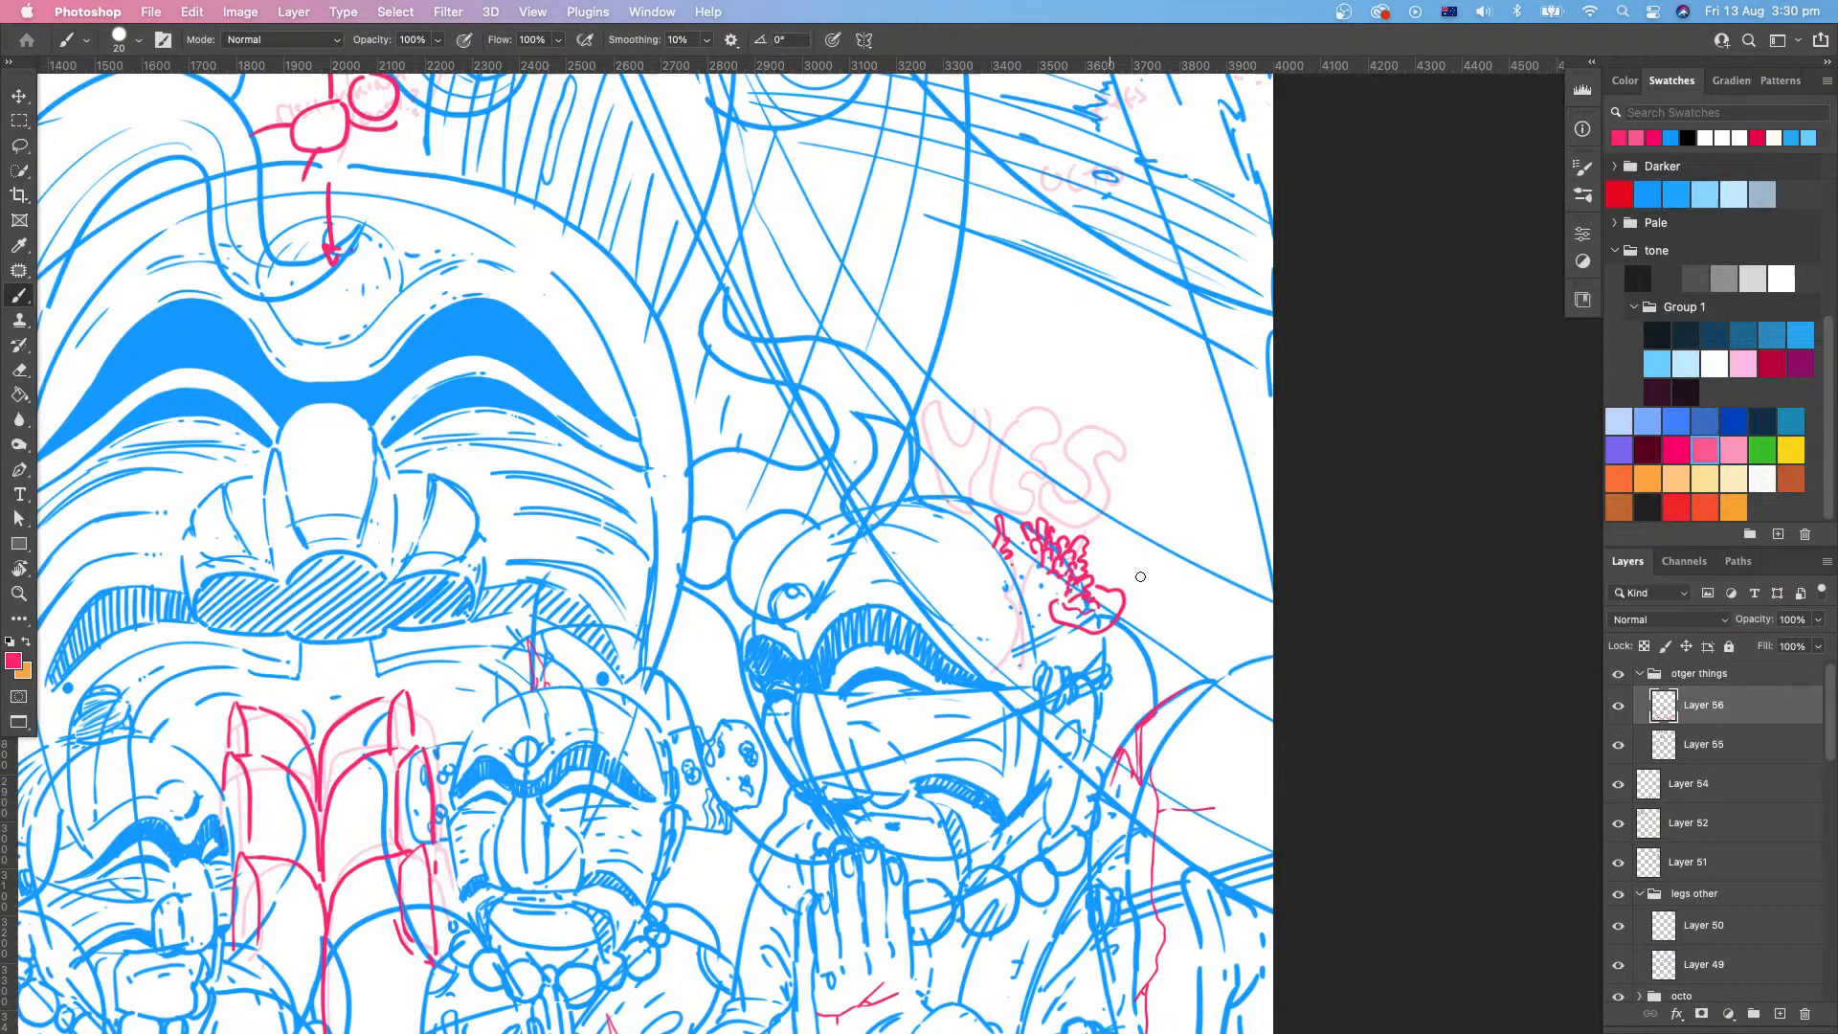
pyautogui.scroll(-3, 1140, 576)
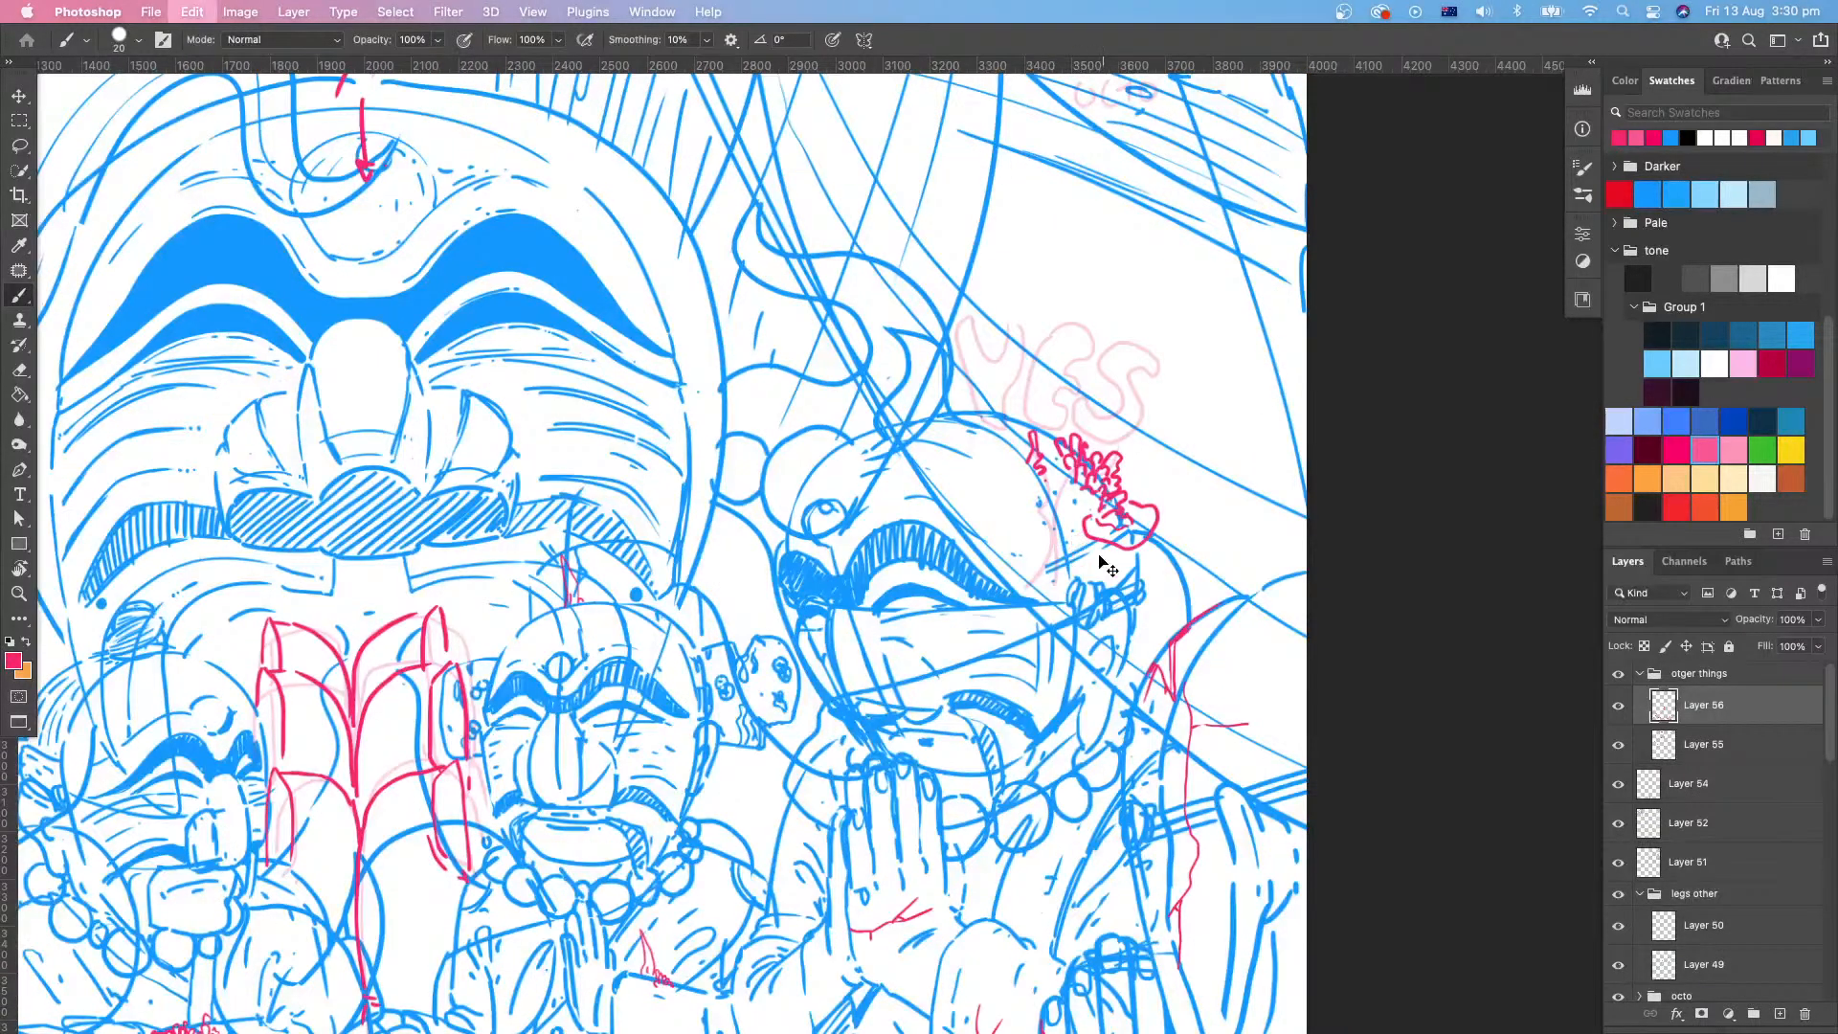
pyautogui.moveTo(1077, 556)
pyautogui.mouseDown()
pyautogui.moveTo(1135, 571)
pyautogui.moveTo(1082, 532)
pyautogui.moveTo(1094, 558)
pyautogui.moveTo(1121, 544)
pyautogui.moveTo(1083, 538)
pyautogui.moveTo(1140, 570)
pyautogui.moveTo(1163, 536)
pyautogui.moveTo(1130, 556)
pyautogui.moveTo(1246, 683)
pyautogui.mouseUp()
pyautogui.press('super+space')
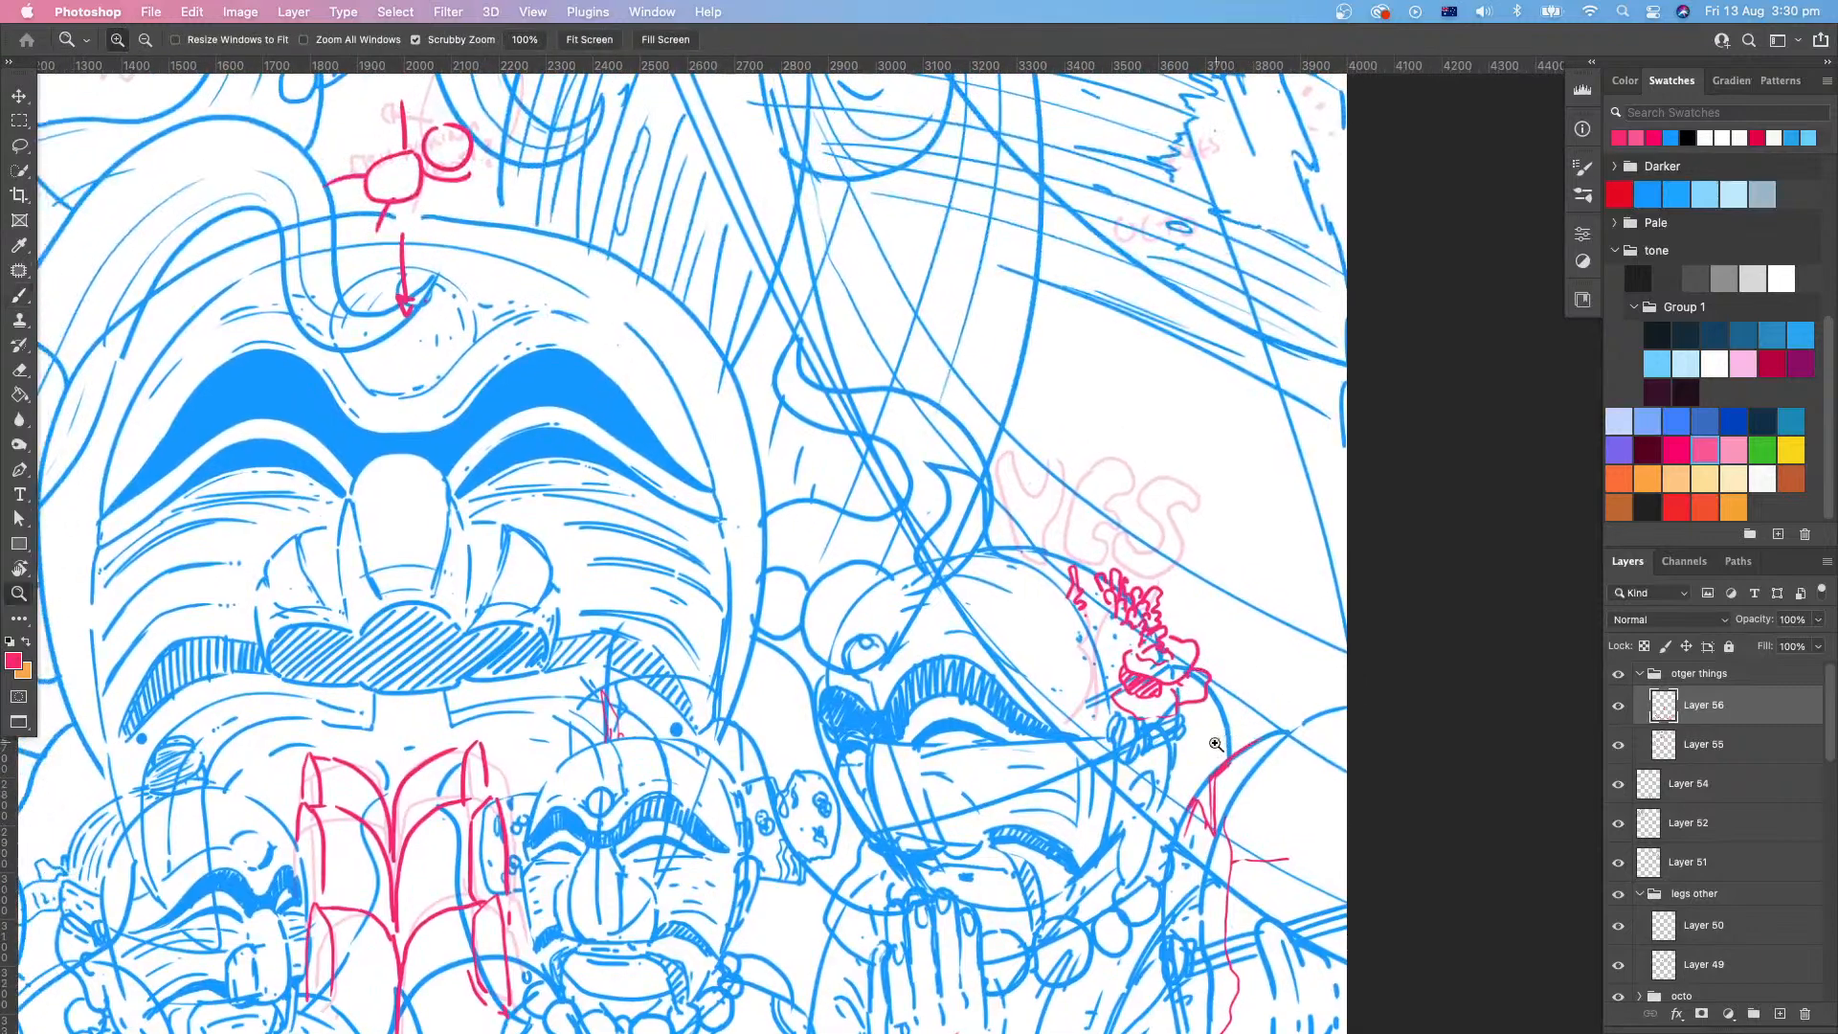
pyautogui.moveTo(1218, 748)
pyautogui.mouseDown()
pyautogui.moveTo(1166, 763)
pyautogui.moveTo(1282, 684)
pyautogui.mouseUp()
pyautogui.moveTo(1211, 612)
pyautogui.mouseDown()
pyautogui.moveTo(1173, 659)
pyautogui.moveTo(1157, 620)
pyautogui.moveTo(1353, 660)
pyautogui.moveTo(1259, 695)
pyautogui.mouseUp()
pyautogui.press('super+z')
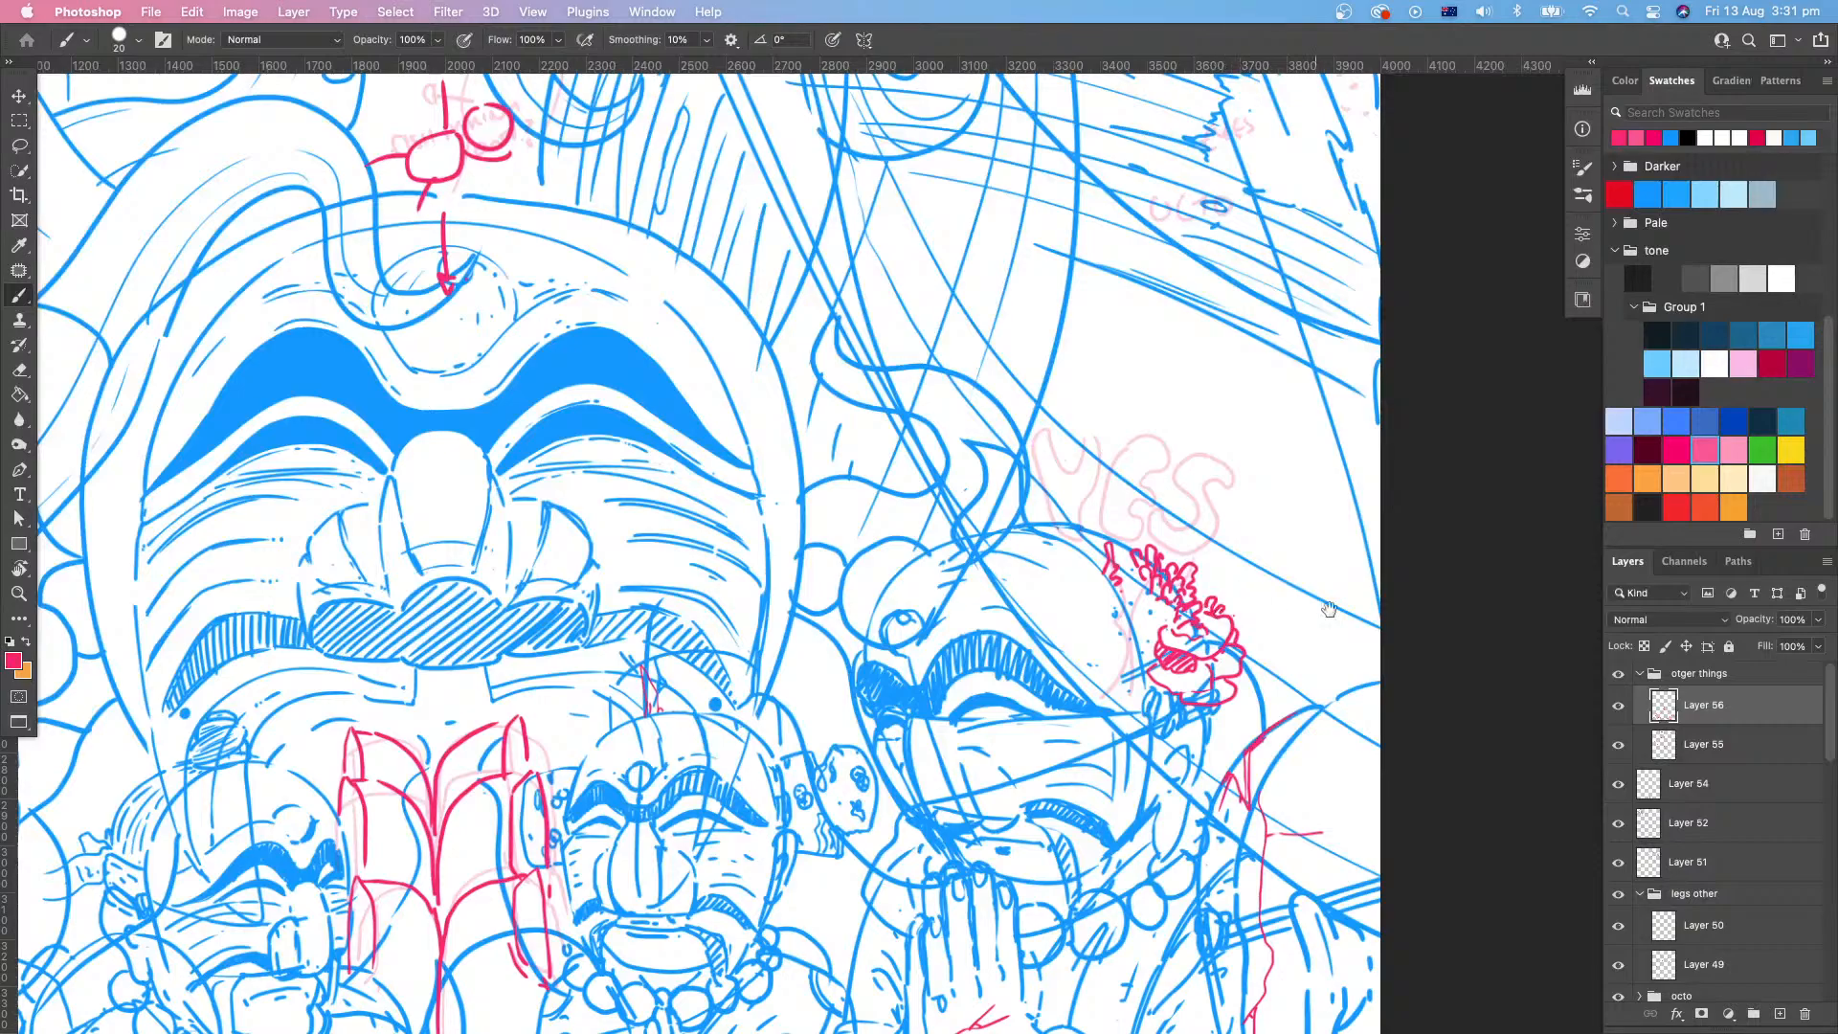
# Step: Add a small sprig of branching pink coral on the round bead at the front of the rightmost character's forehead
pyautogui.scroll(-4, 1326, 613)
pyautogui.press('z')
pyautogui.moveTo(1245, 725); pyautogui.dragTo(1311, 766)
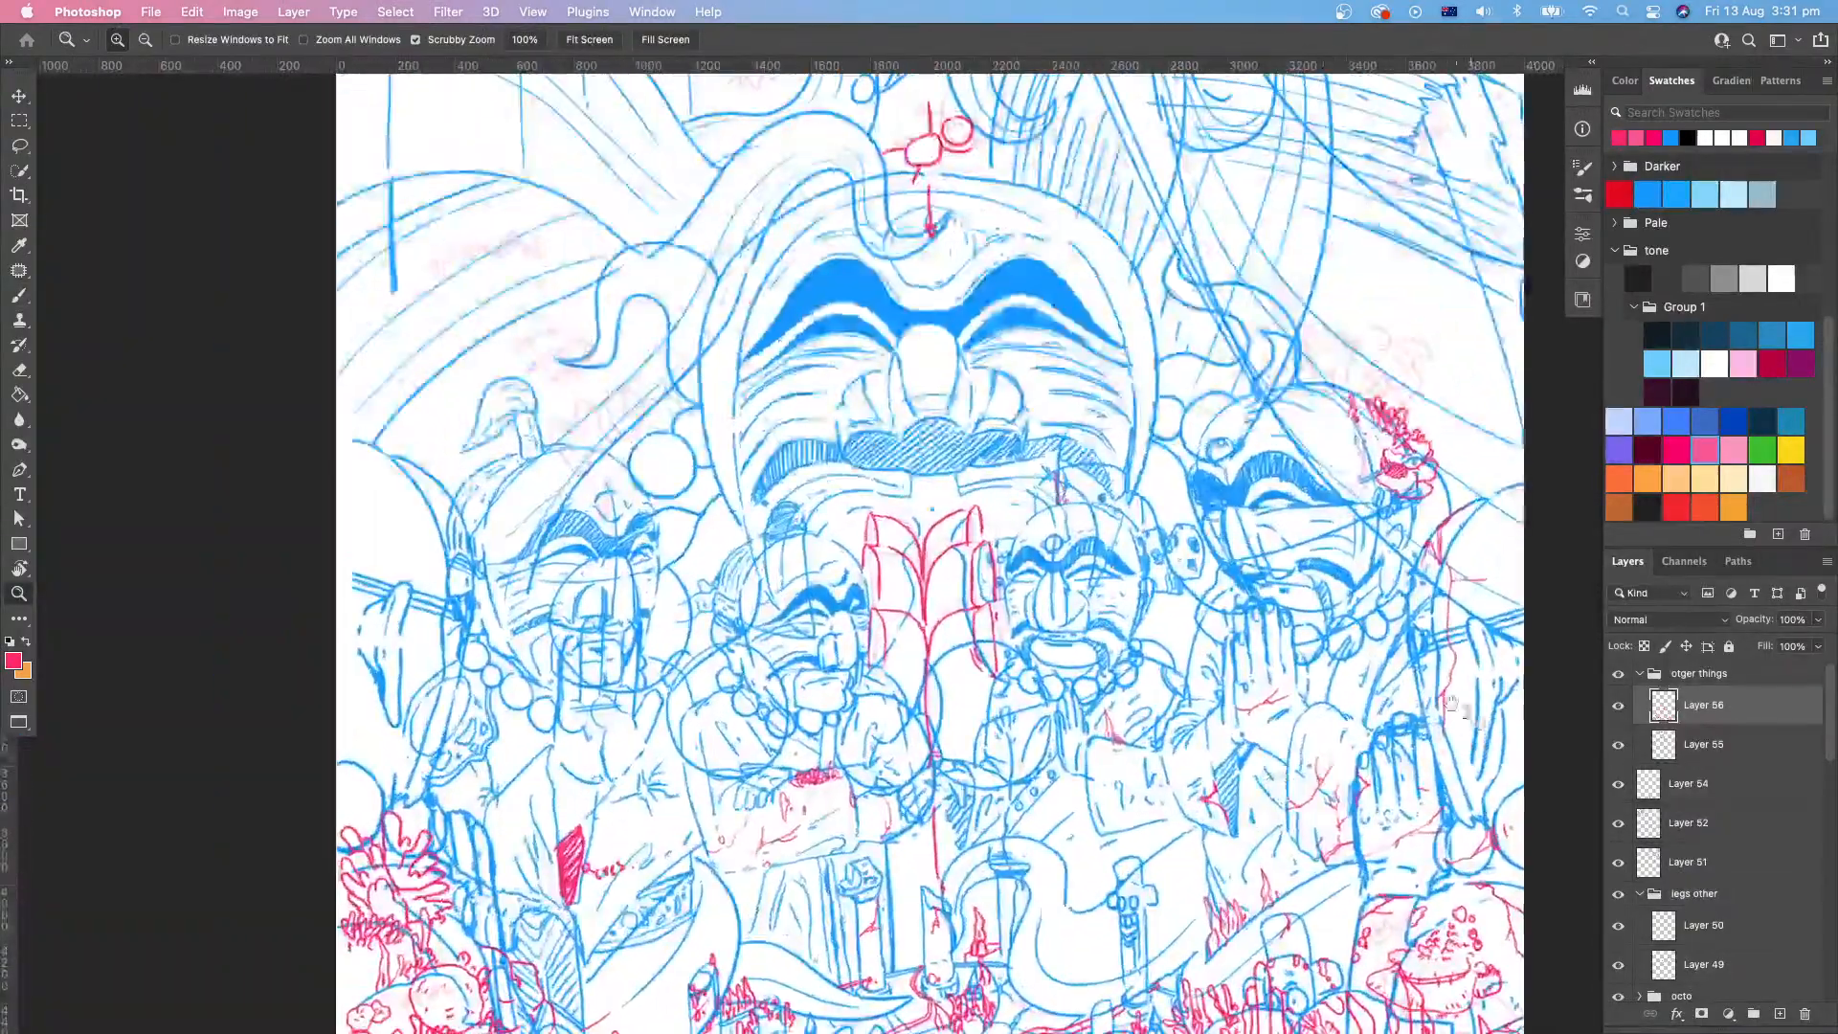
pyautogui.moveTo(1339, 645)
pyautogui.mouseDown()
pyautogui.moveTo(1249, 498)
pyautogui.moveTo(1210, 658)
pyautogui.mouseUp()
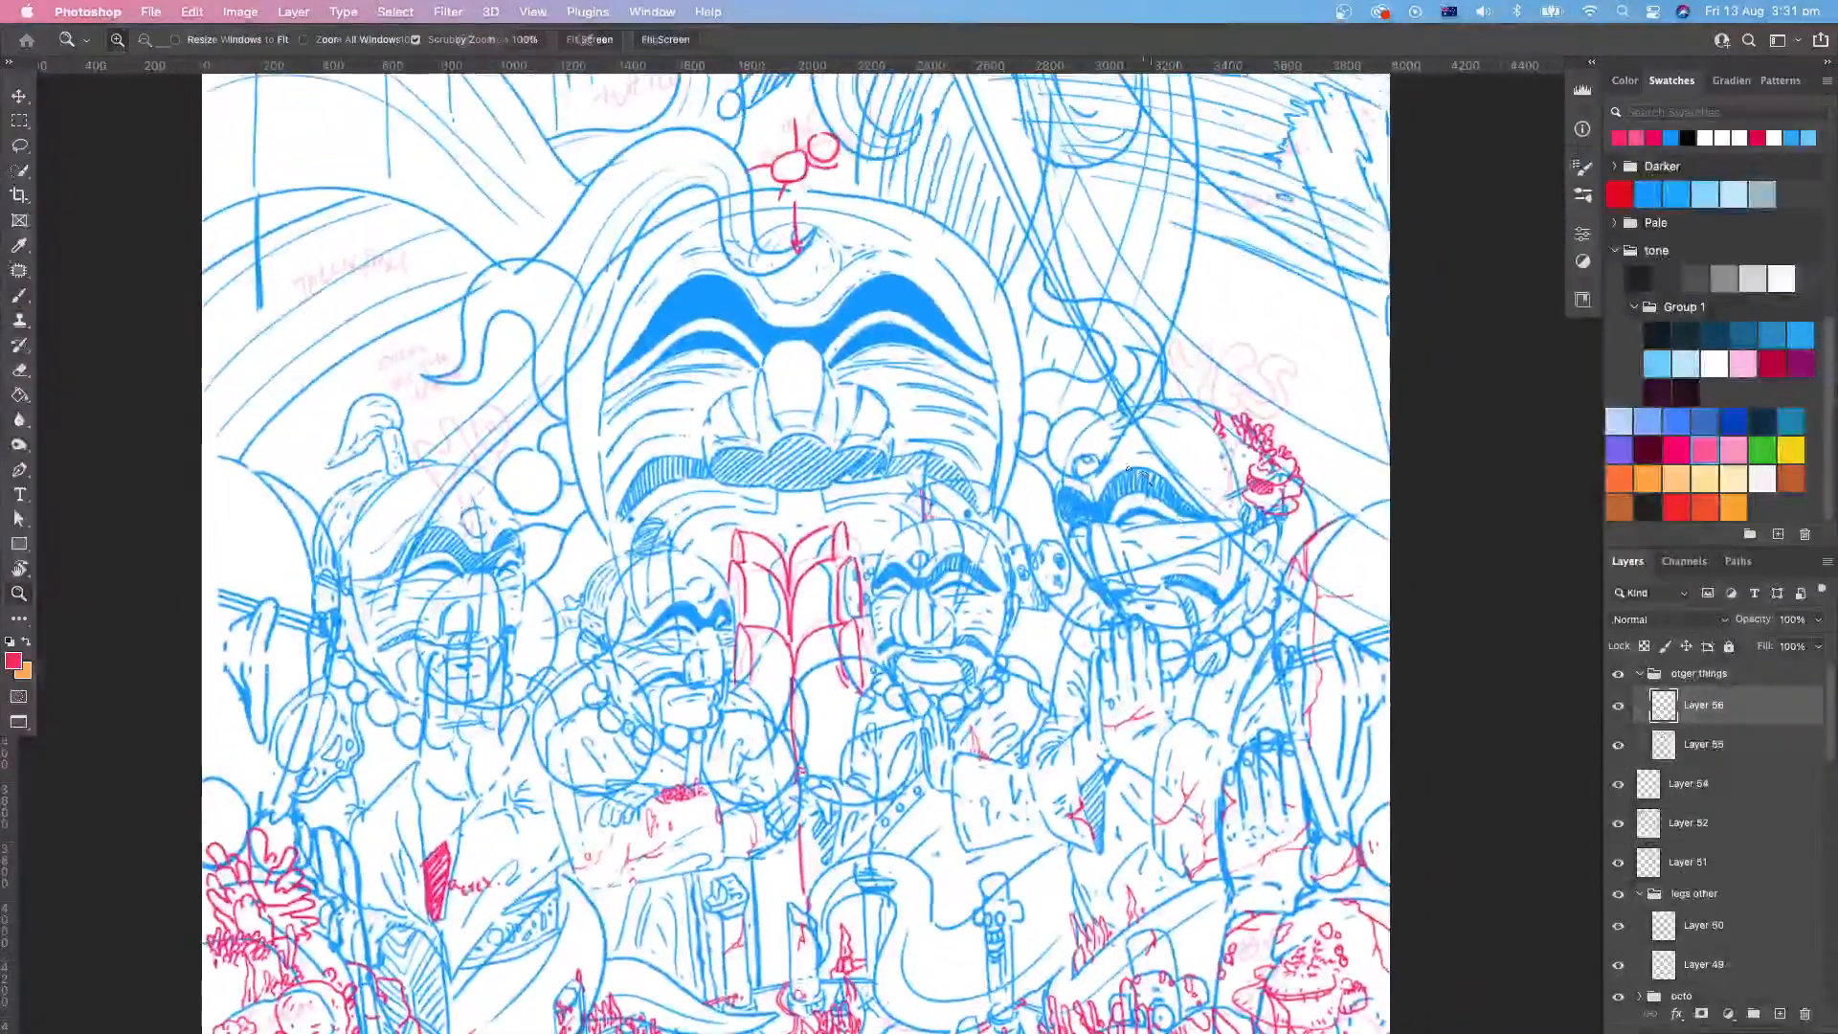
pyautogui.press('b')
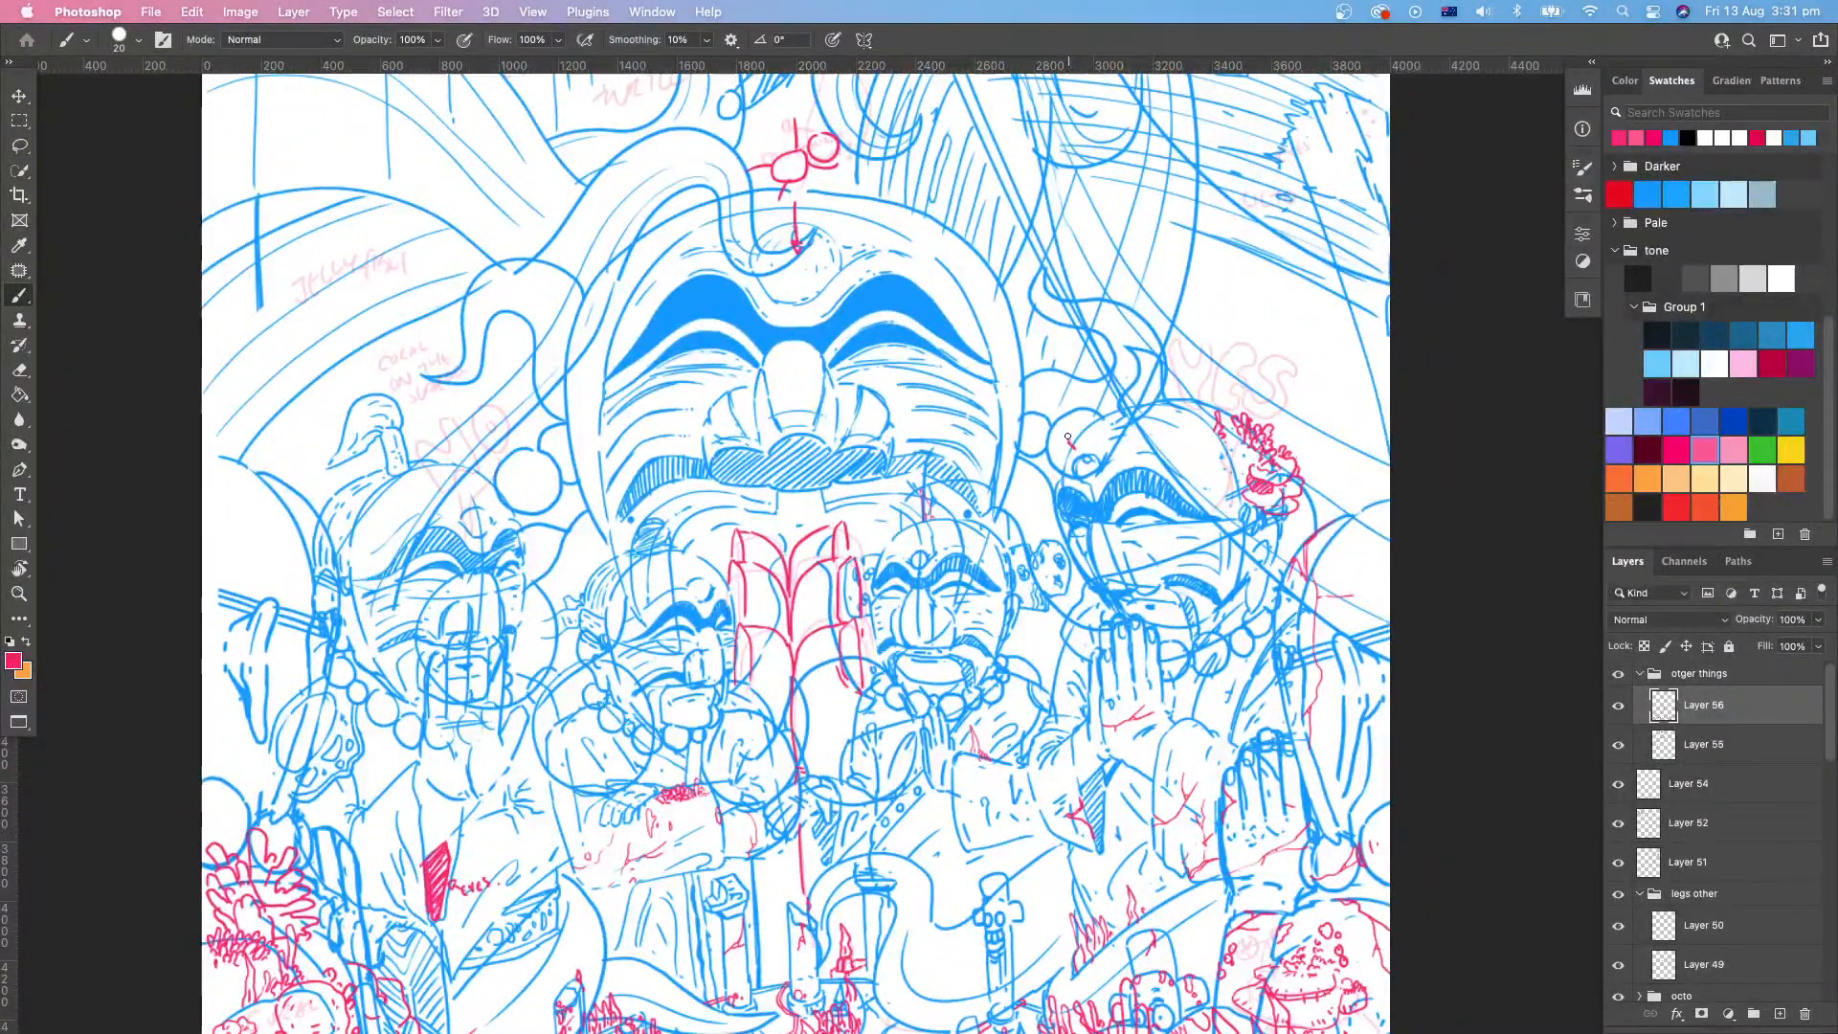
pyautogui.moveTo(1068, 438); pyautogui.dragTo(1112, 444)
# Step: Draw a jagged pink crack running down from the crown of the rightmost character's head
pyautogui.press('z')
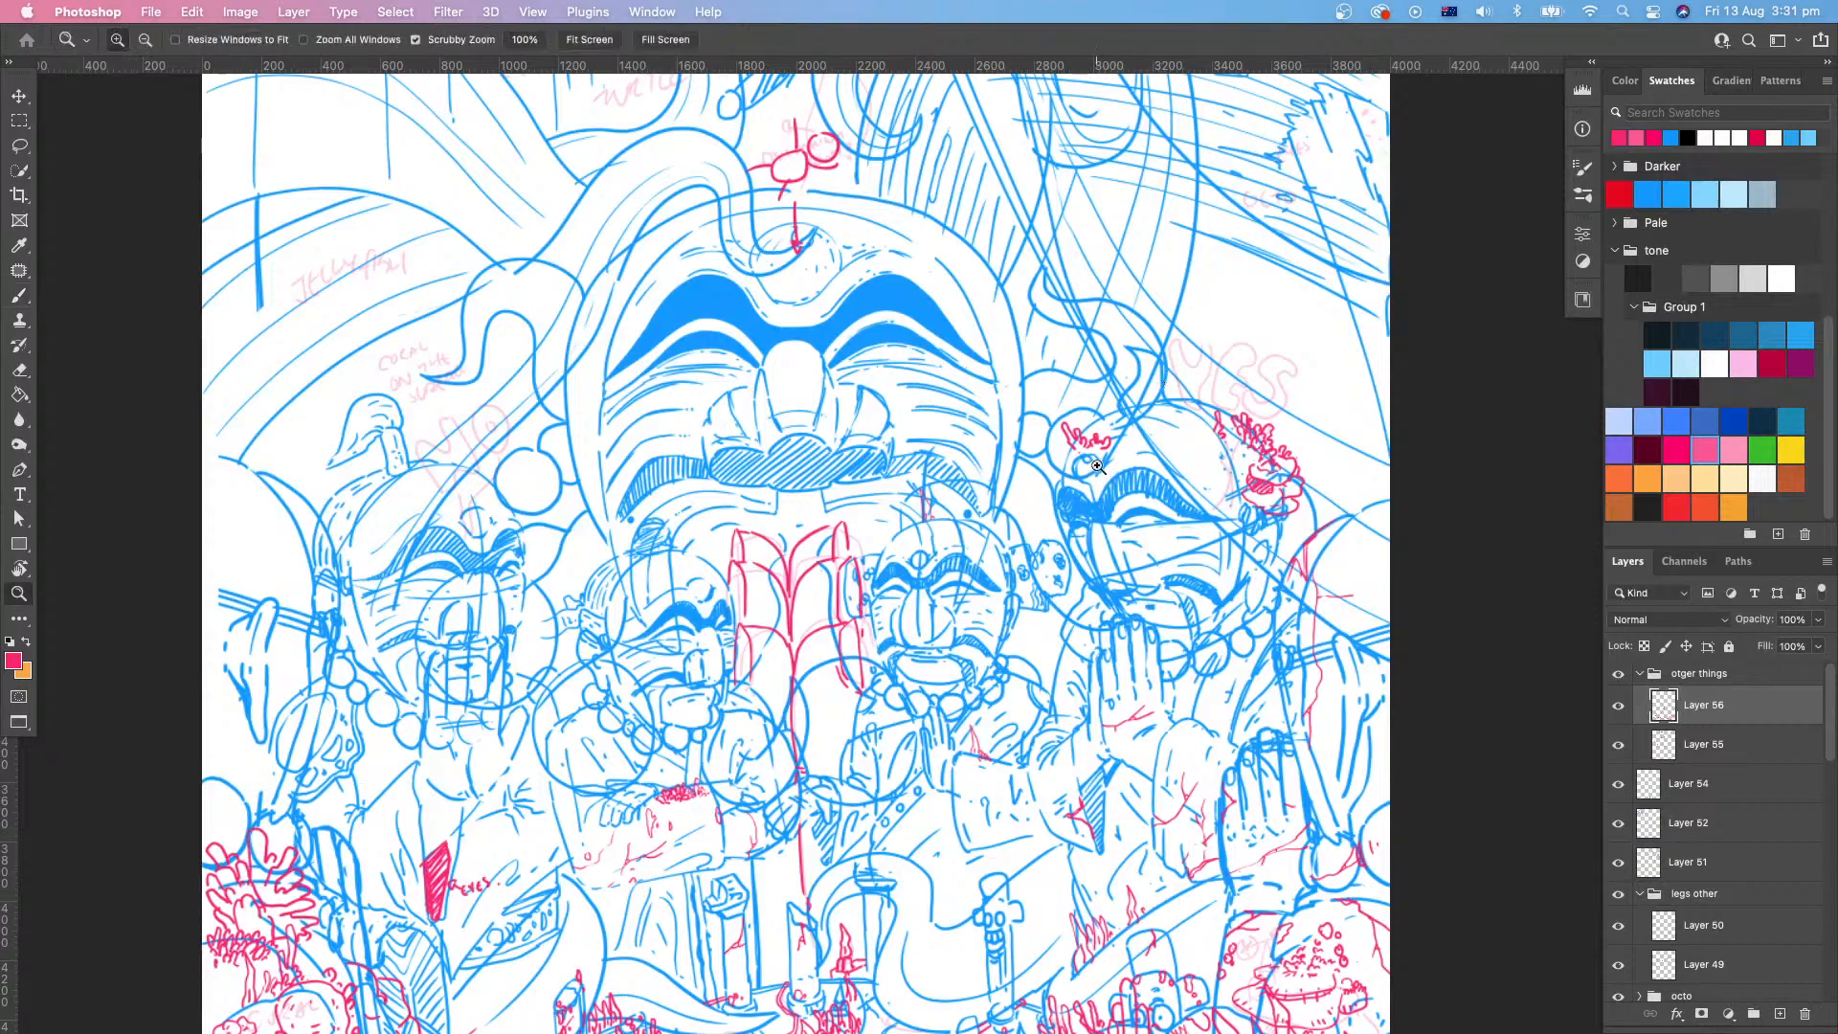
pyautogui.moveTo(1119, 460); pyautogui.dragTo(1127, 766)
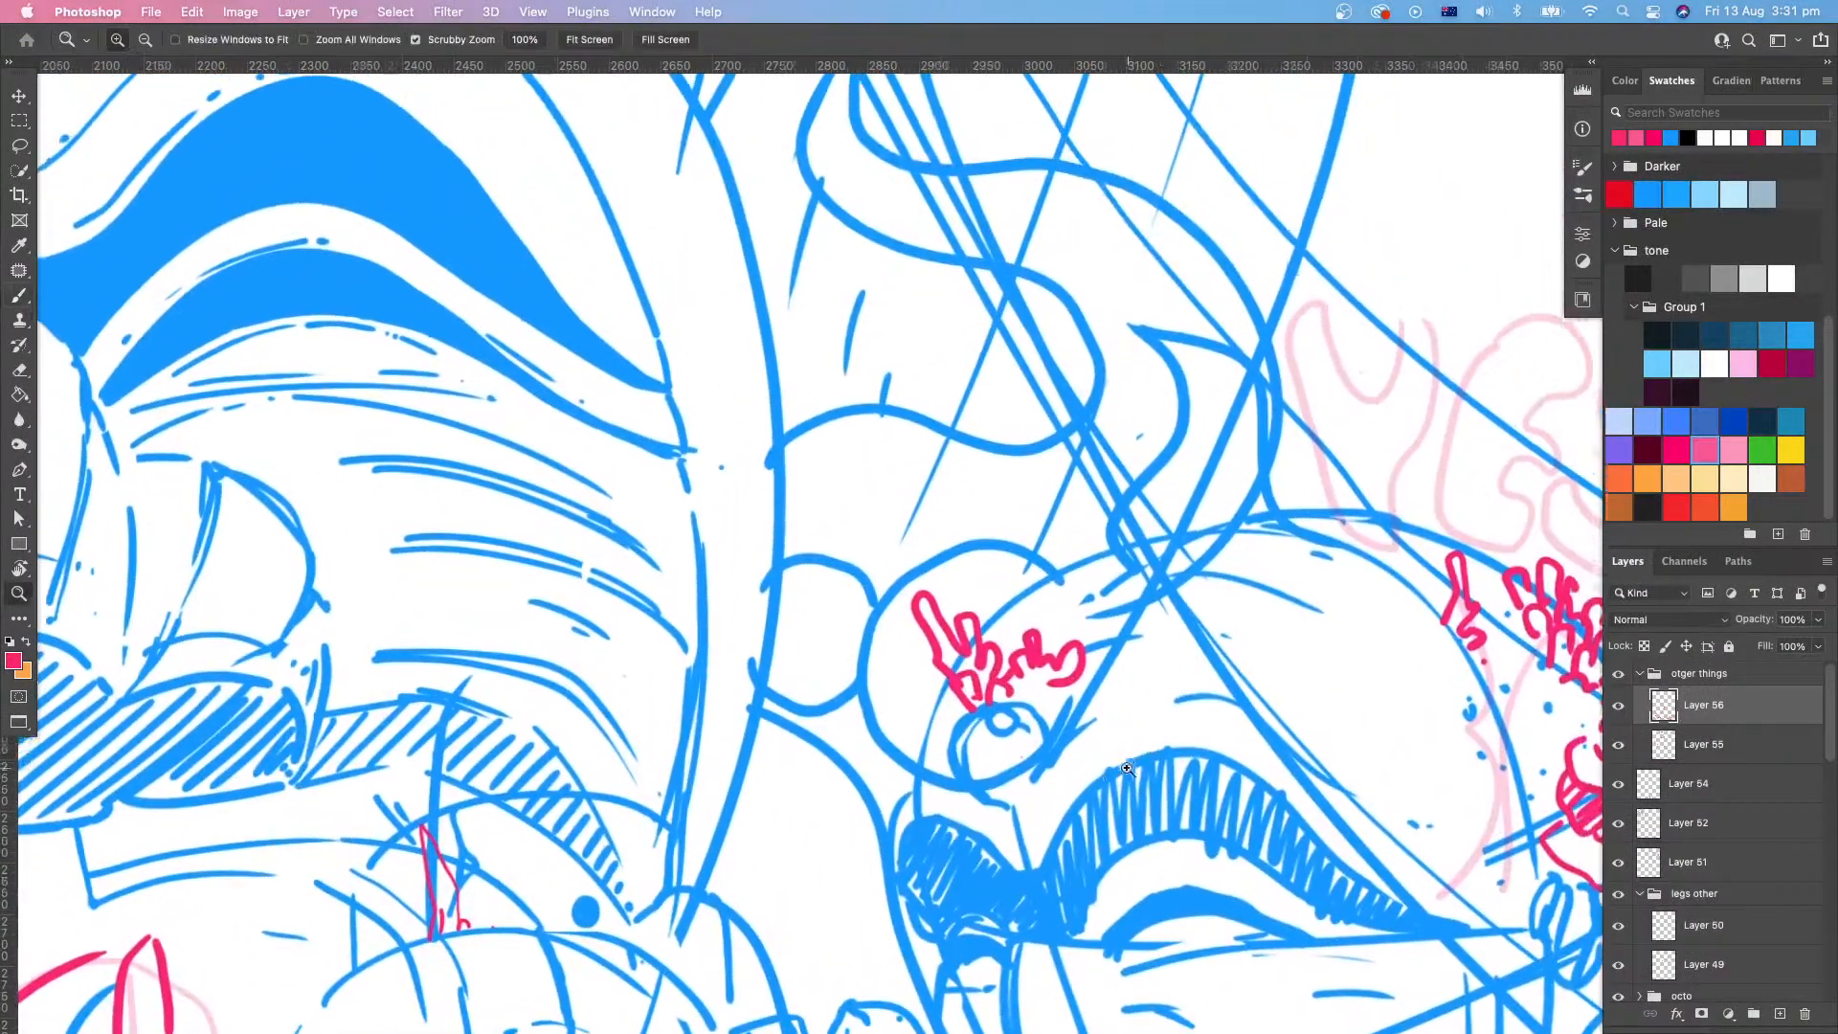
pyautogui.moveTo(1197, 402); pyautogui.dragTo(1118, 512)
pyautogui.press('b')
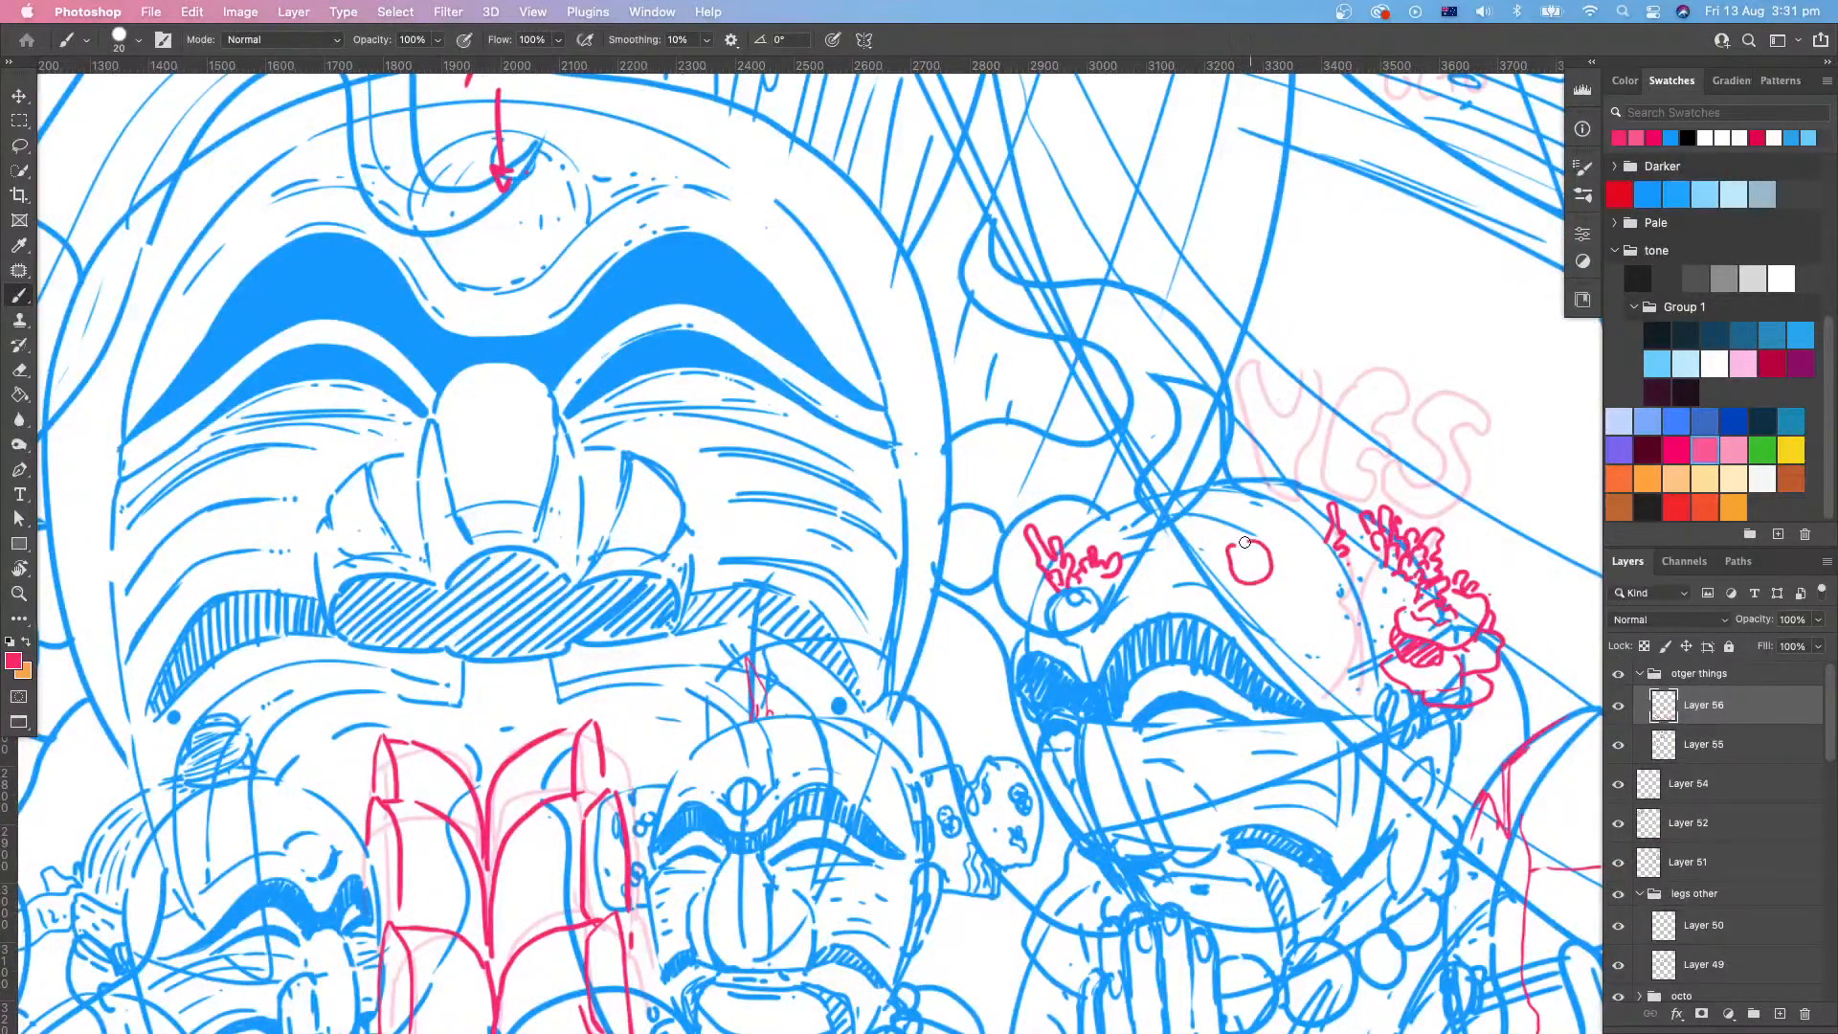
pyautogui.press('super+z')
pyautogui.moveTo(1271, 501)
pyautogui.mouseDown()
pyautogui.moveTo(1222, 561)
pyautogui.moveTo(1314, 530)
pyautogui.mouseUp()
pyautogui.moveTo(1258, 490); pyautogui.dragTo(1264, 521)
pyautogui.moveTo(1347, 539)
pyautogui.mouseDown()
pyautogui.moveTo(1278, 591)
pyautogui.moveTo(1227, 589)
pyautogui.mouseUp()
# Step: Extend the crown crack with side branches reaching towards the coral on the rightmost character's head
pyautogui.press('e')
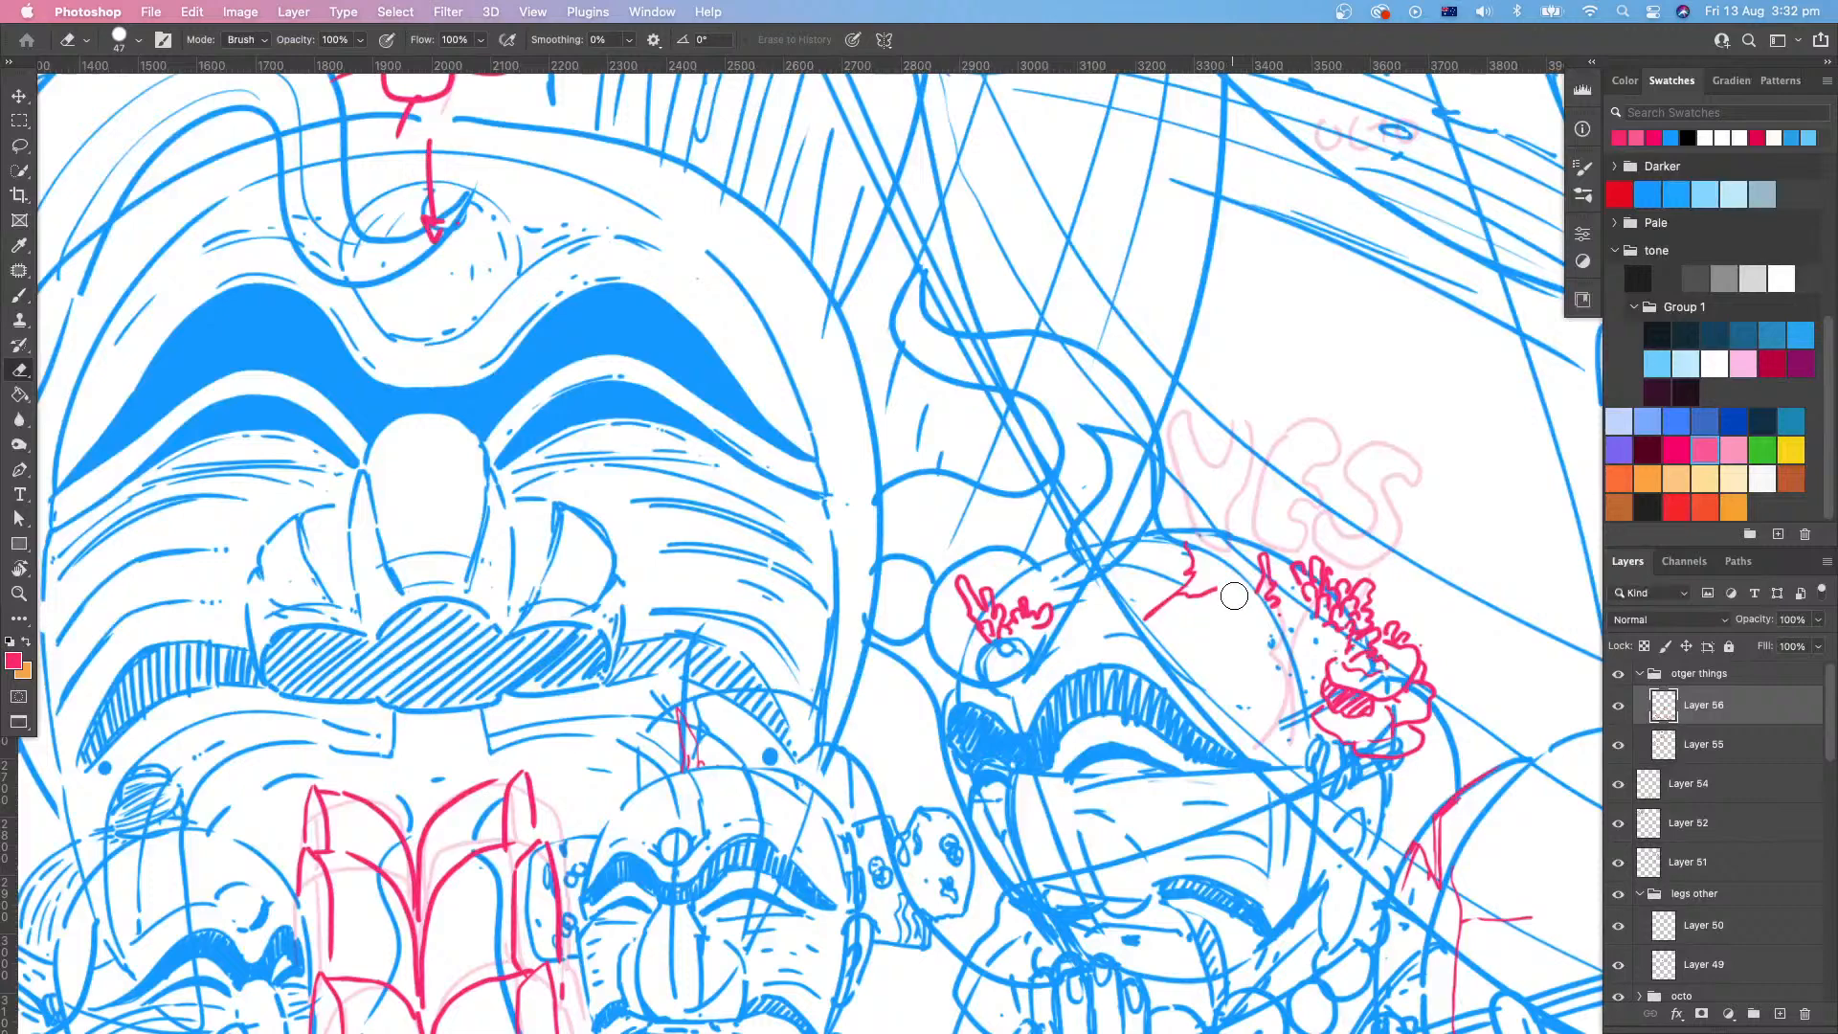
pyautogui.press('b')
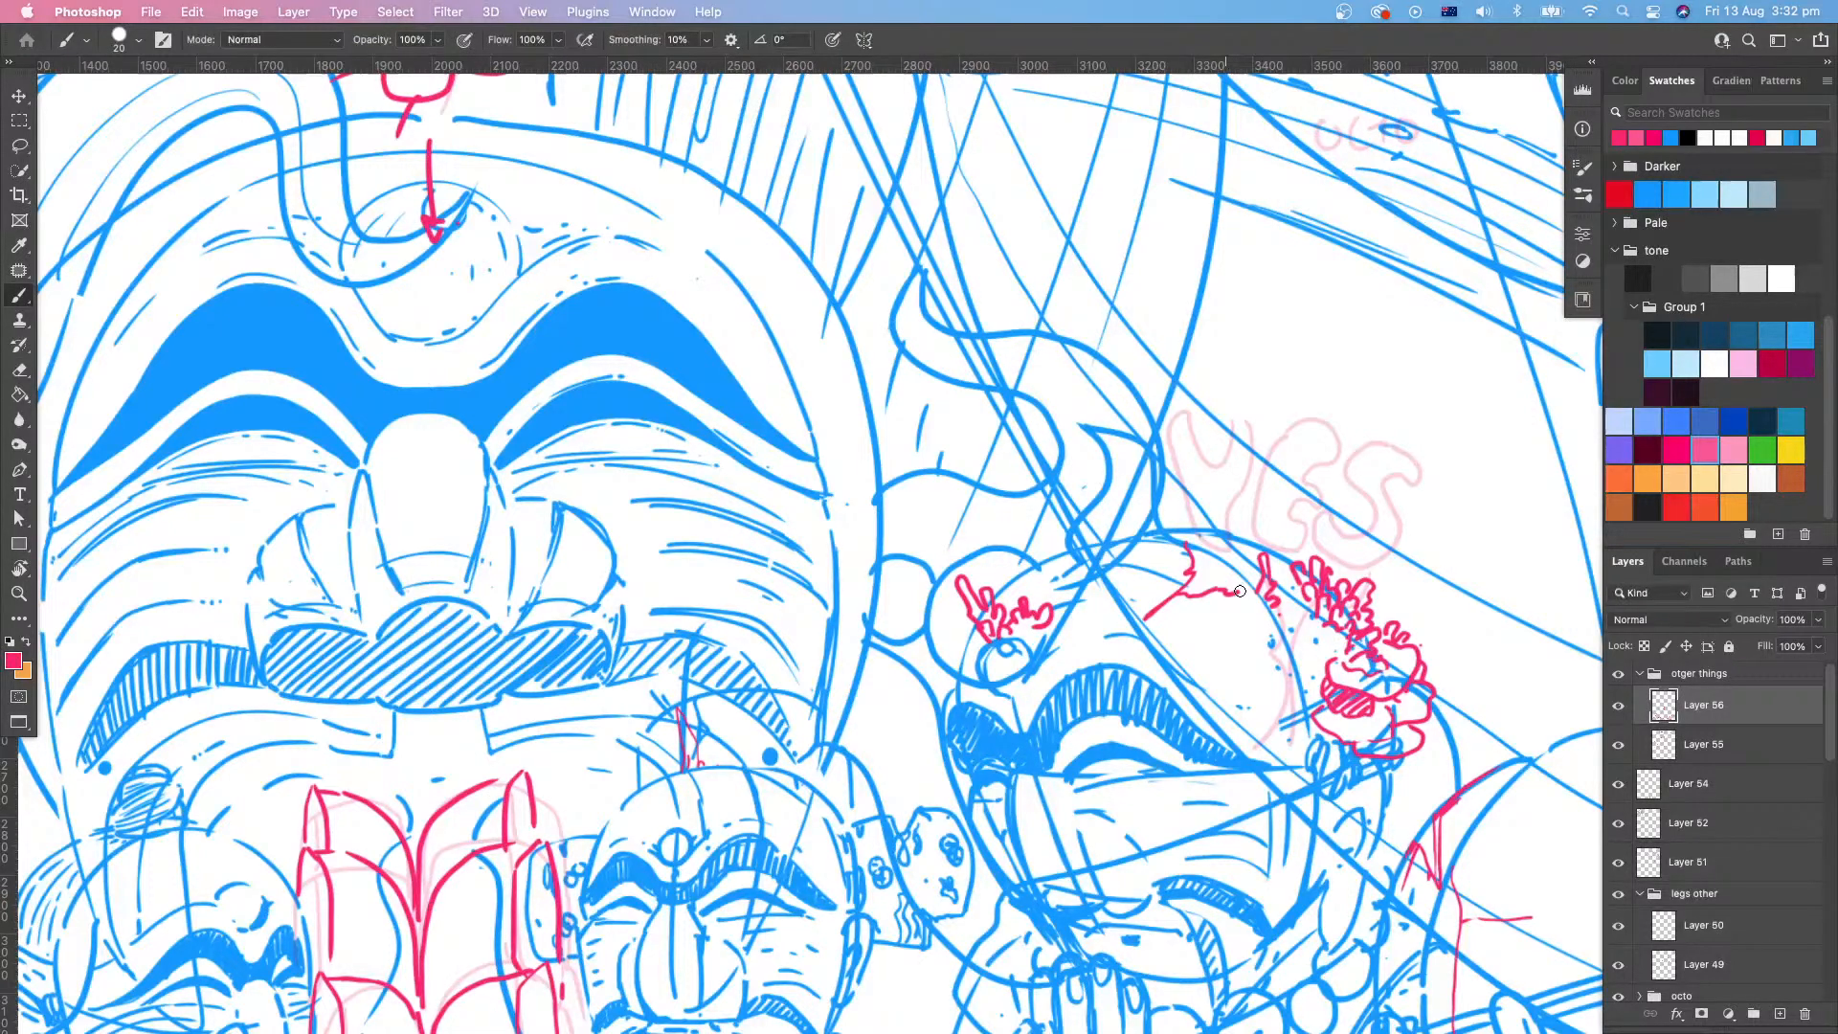
pyautogui.moveTo(1240, 591); pyautogui.dragTo(1264, 604)
pyautogui.moveTo(1192, 546)
pyautogui.mouseDown()
pyautogui.moveTo(1194, 589)
pyautogui.moveTo(1259, 545)
pyautogui.moveTo(1276, 599)
pyautogui.mouseUp()
pyautogui.moveTo(1325, 742)
pyautogui.mouseDown()
pyautogui.moveTo(1276, 760)
pyautogui.moveTo(1297, 754)
pyautogui.mouseUp()
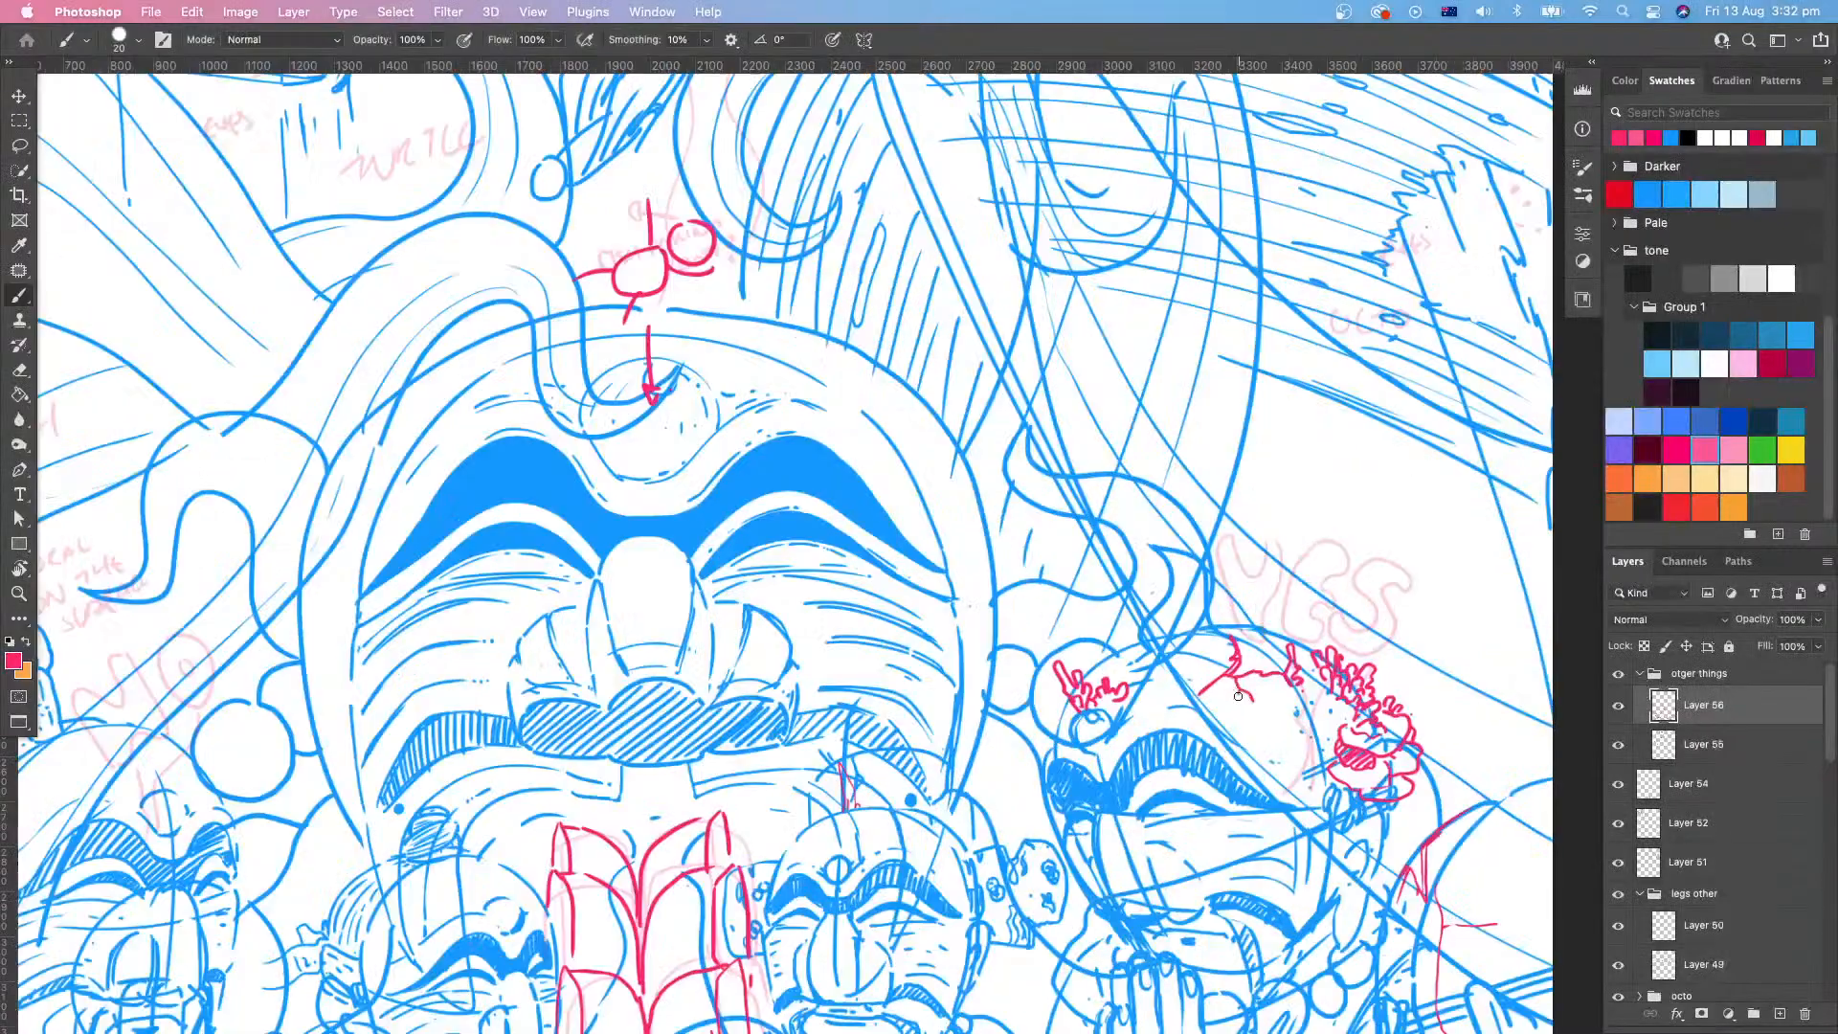
pyautogui.moveTo(1242, 689); pyautogui.dragTo(1237, 700)
# Step: Draw a long branching pink crack diagonally across the rightmost character's face, from the hatched coral to the nose
pyautogui.moveTo(1366, 752); pyautogui.dragTo(1530, 689)
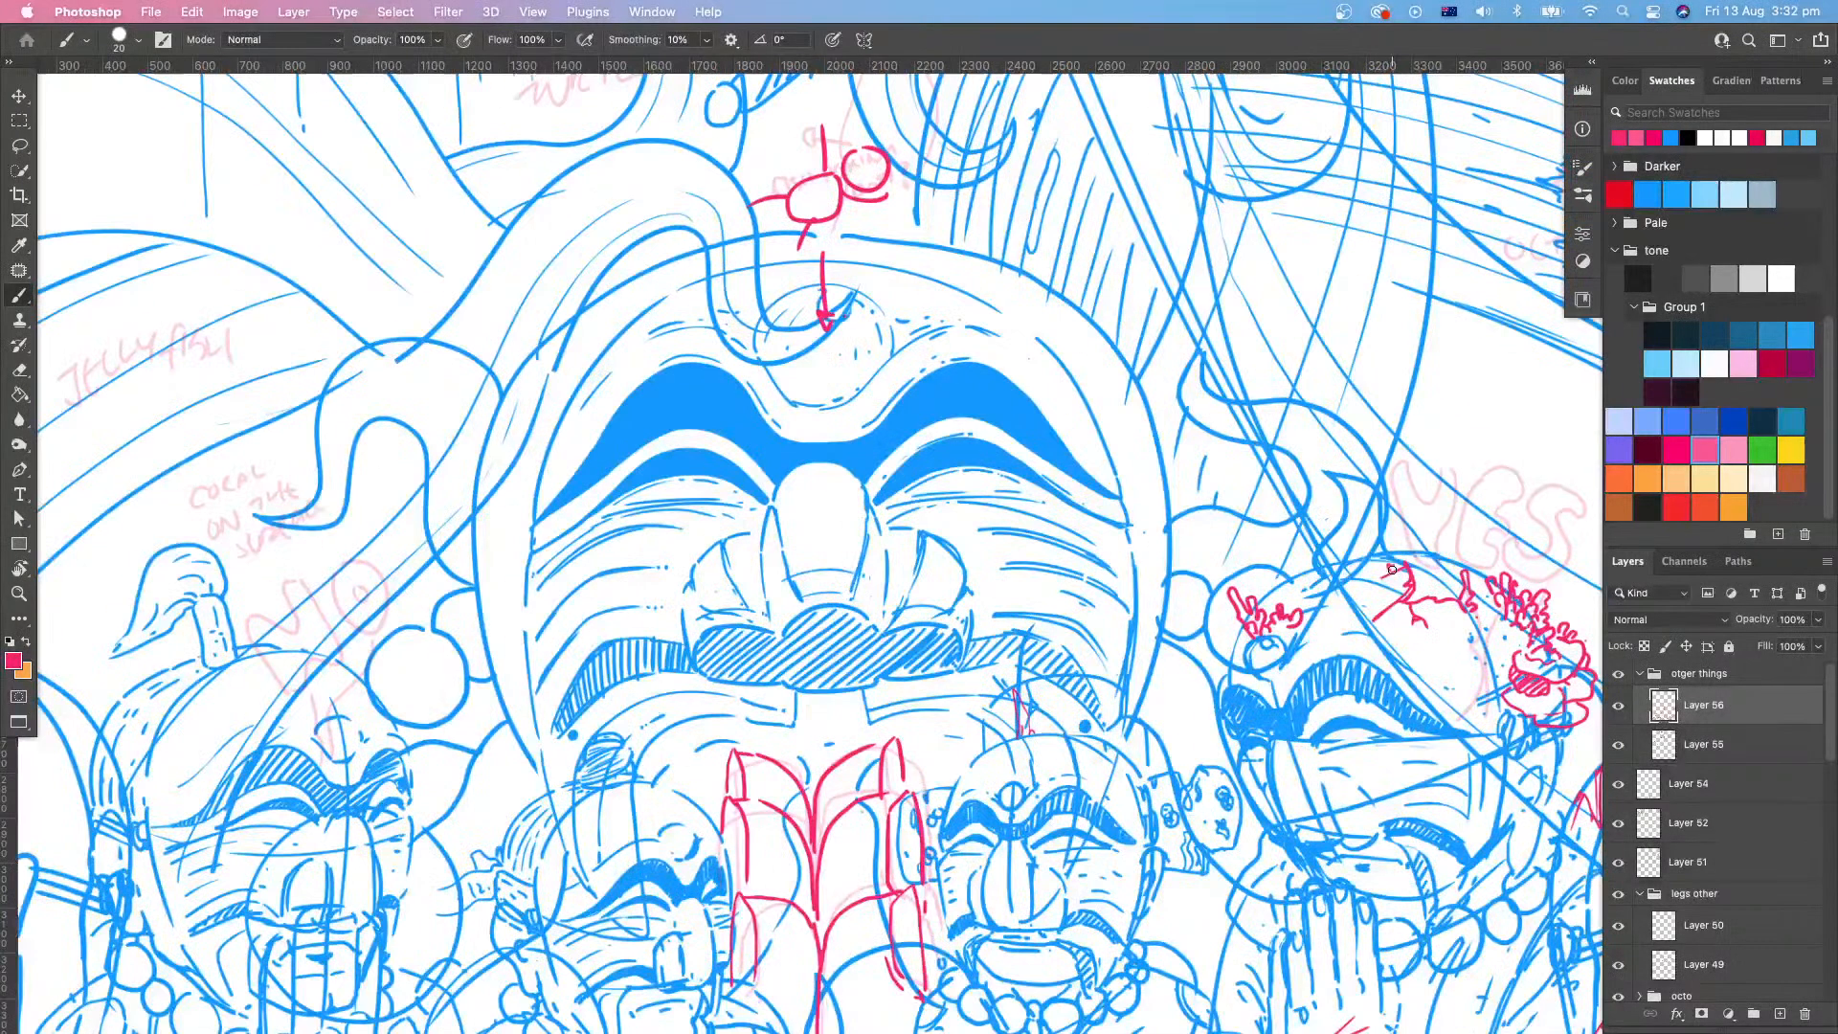
pyautogui.moveTo(1392, 570); pyautogui.dragTo(1326, 586)
pyautogui.moveTo(1387, 637)
pyautogui.mouseDown()
pyautogui.moveTo(1274, 392)
pyautogui.moveTo(1450, 287)
pyautogui.moveTo(1326, 376)
pyautogui.moveTo(1364, 357)
pyautogui.moveTo(1116, 617)
pyautogui.moveTo(1211, 588)
pyautogui.moveTo(1280, 515)
pyautogui.mouseUp()
pyautogui.press('b')
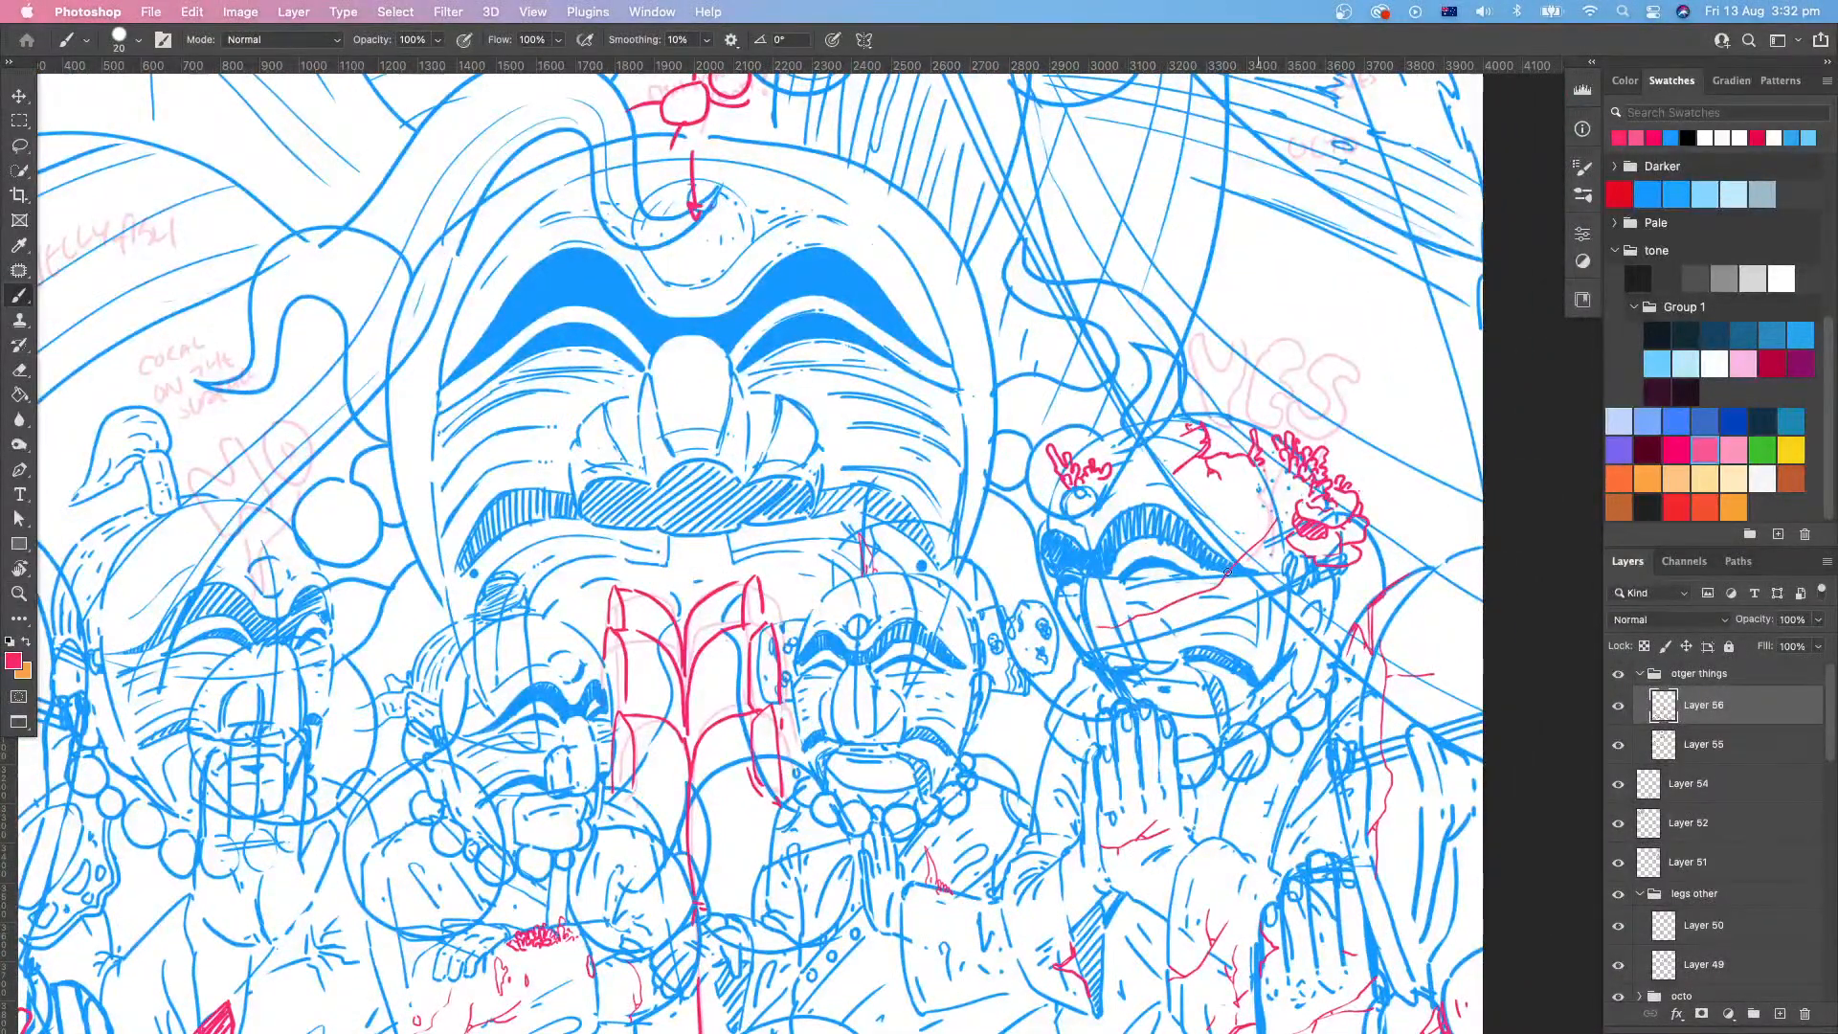
pyautogui.moveTo(1331, 685); pyautogui.dragTo(1357, 751)
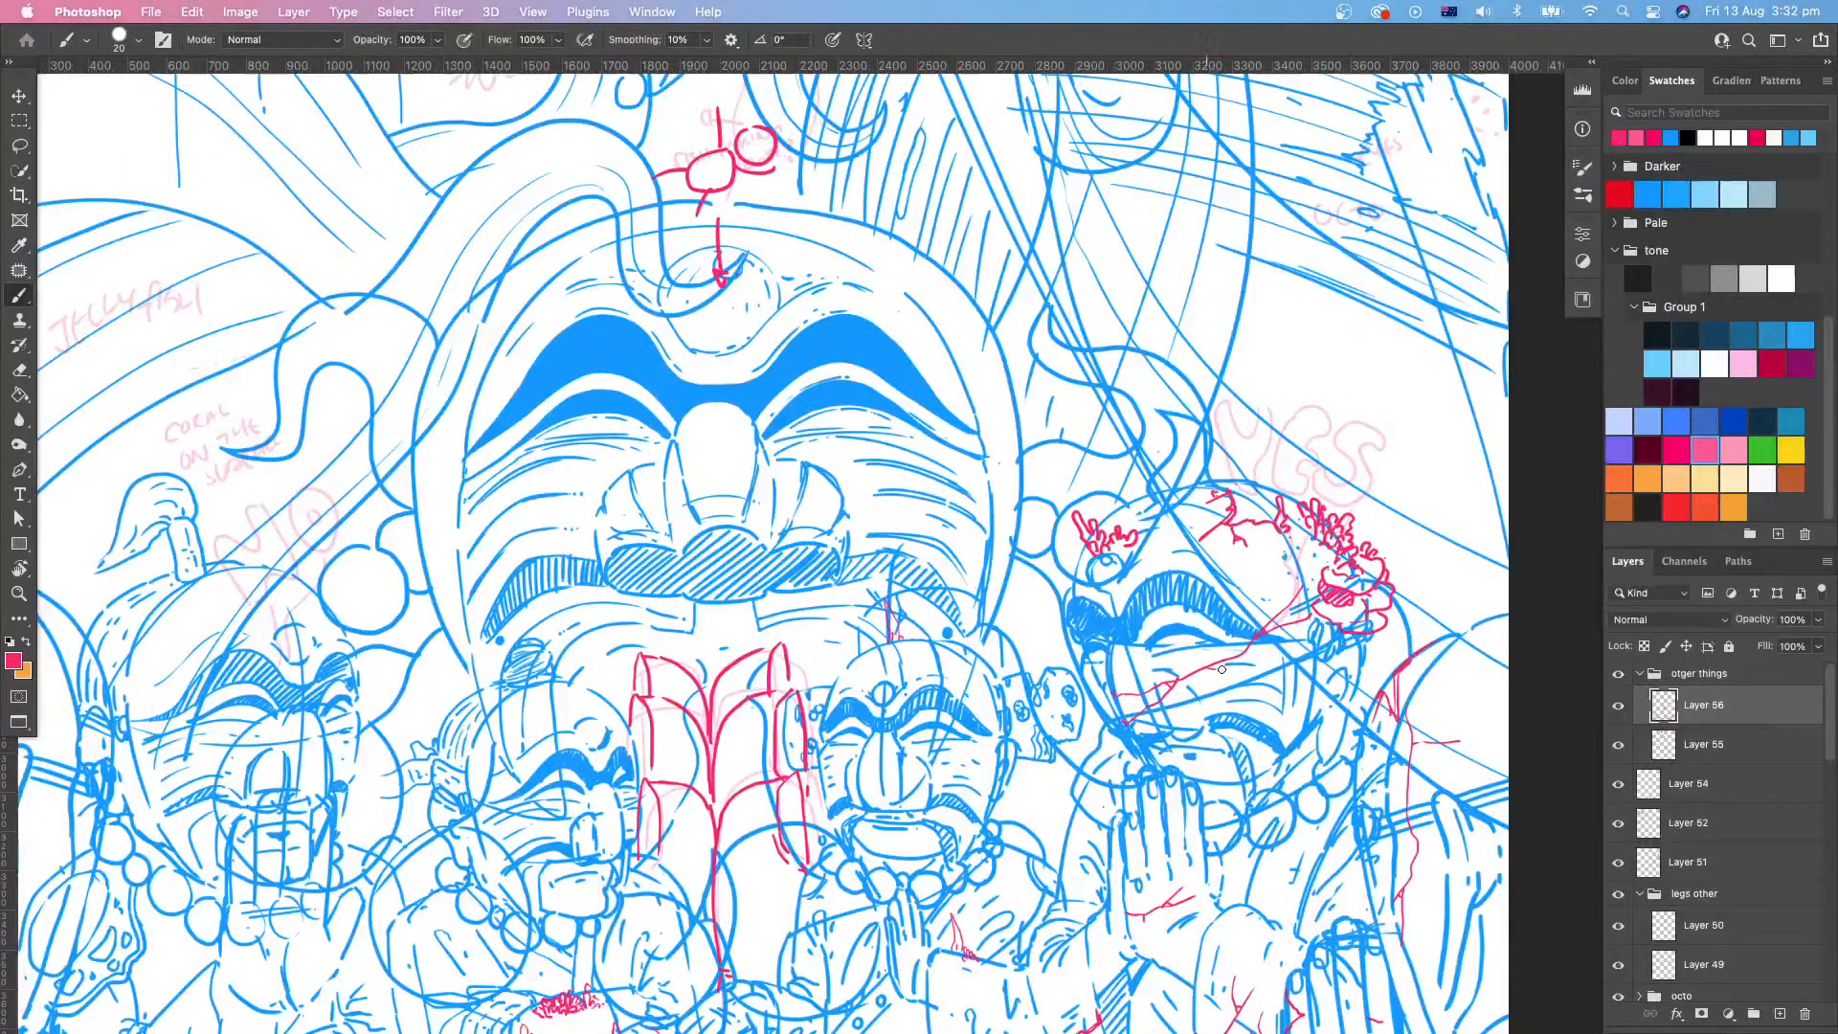
pyautogui.moveTo(1222, 669); pyautogui.dragTo(1265, 612)
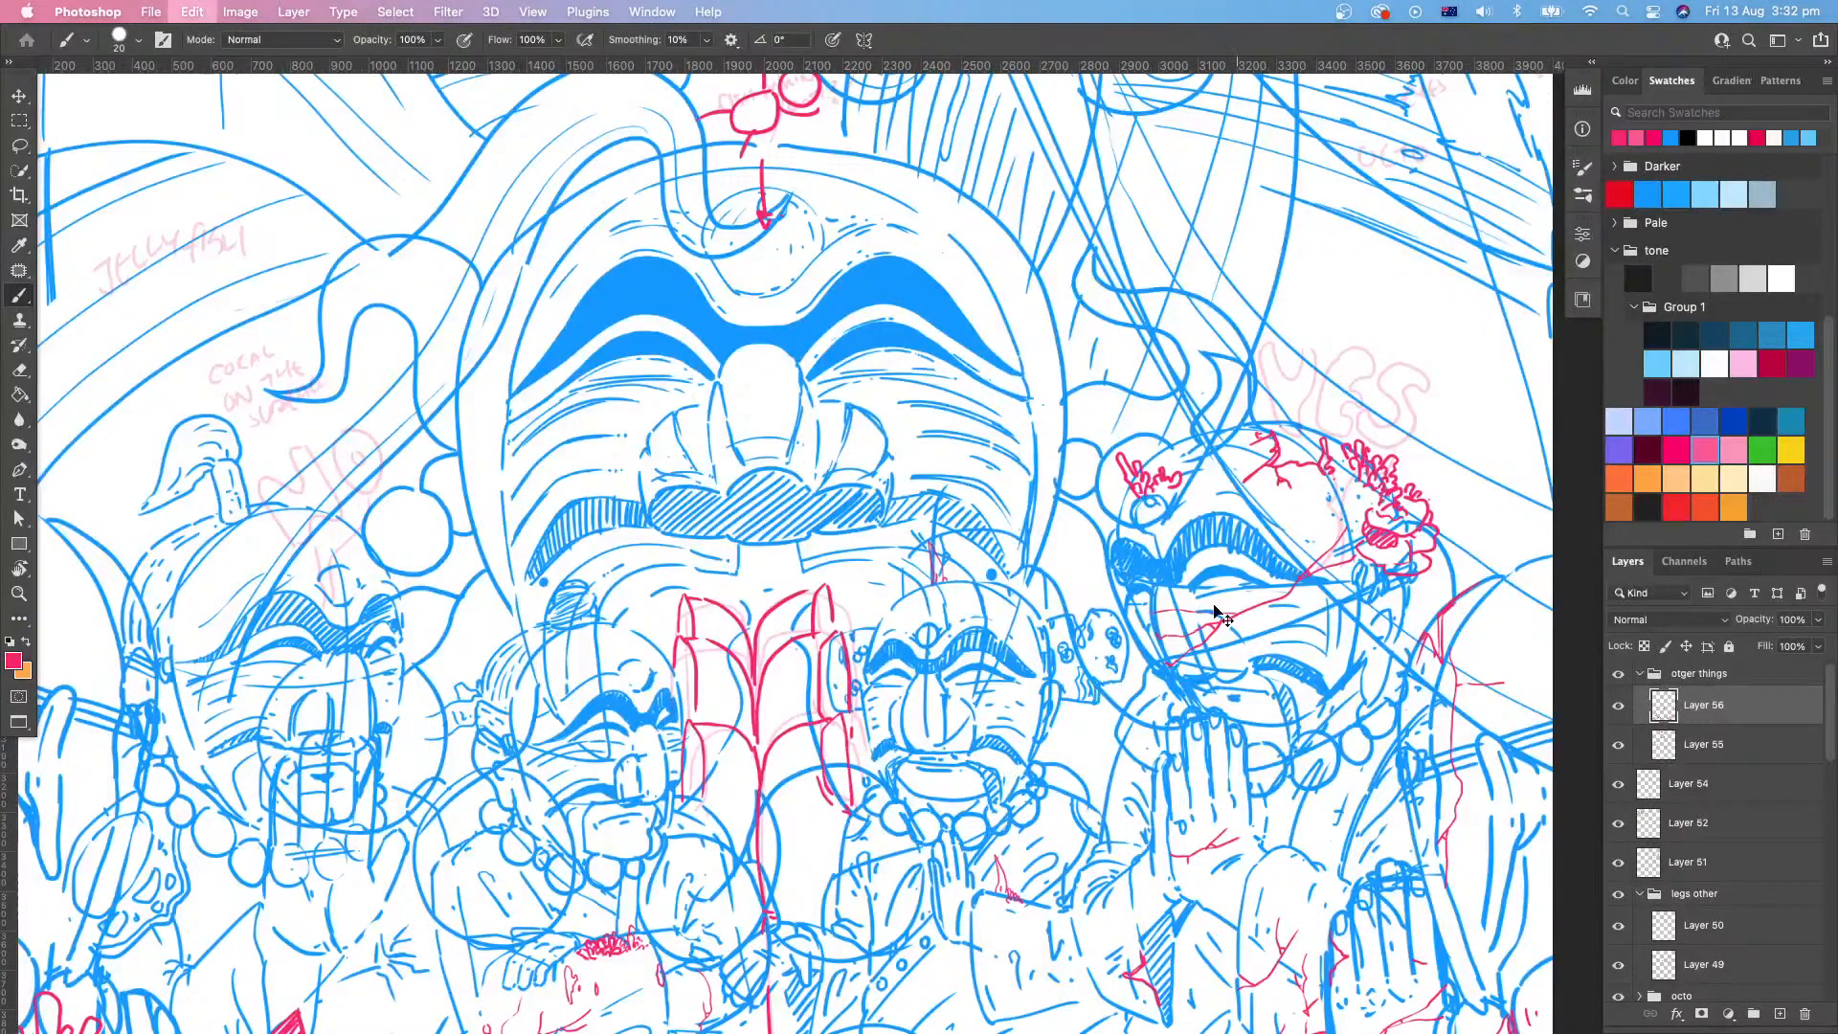
# Step: Extend the pink line beside the rightmost character's shoulder out to the edge of the page
pyautogui.press('z')
pyautogui.moveTo(1164, 612)
pyautogui.mouseDown()
pyautogui.moveTo(1110, 614)
pyautogui.moveTo(1190, 635)
pyautogui.moveTo(1158, 575)
pyautogui.mouseUp()
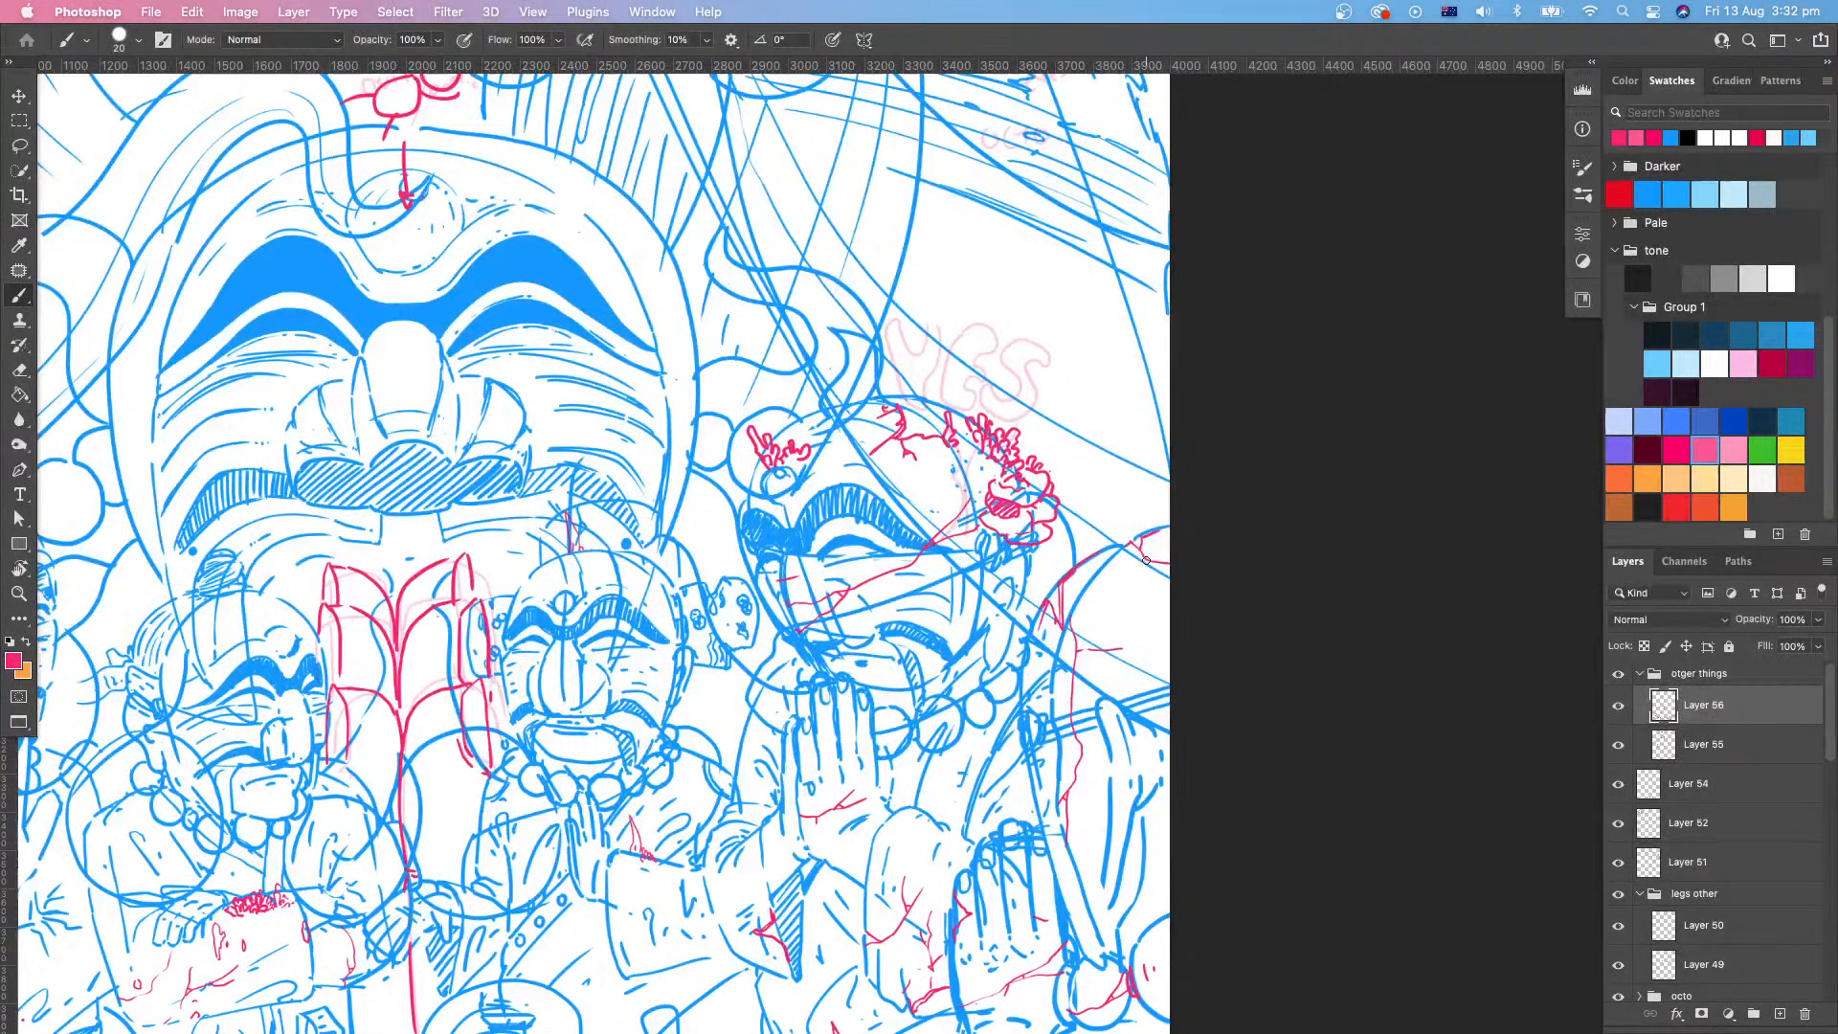
pyautogui.moveTo(1146, 560); pyautogui.dragTo(1332, 517)
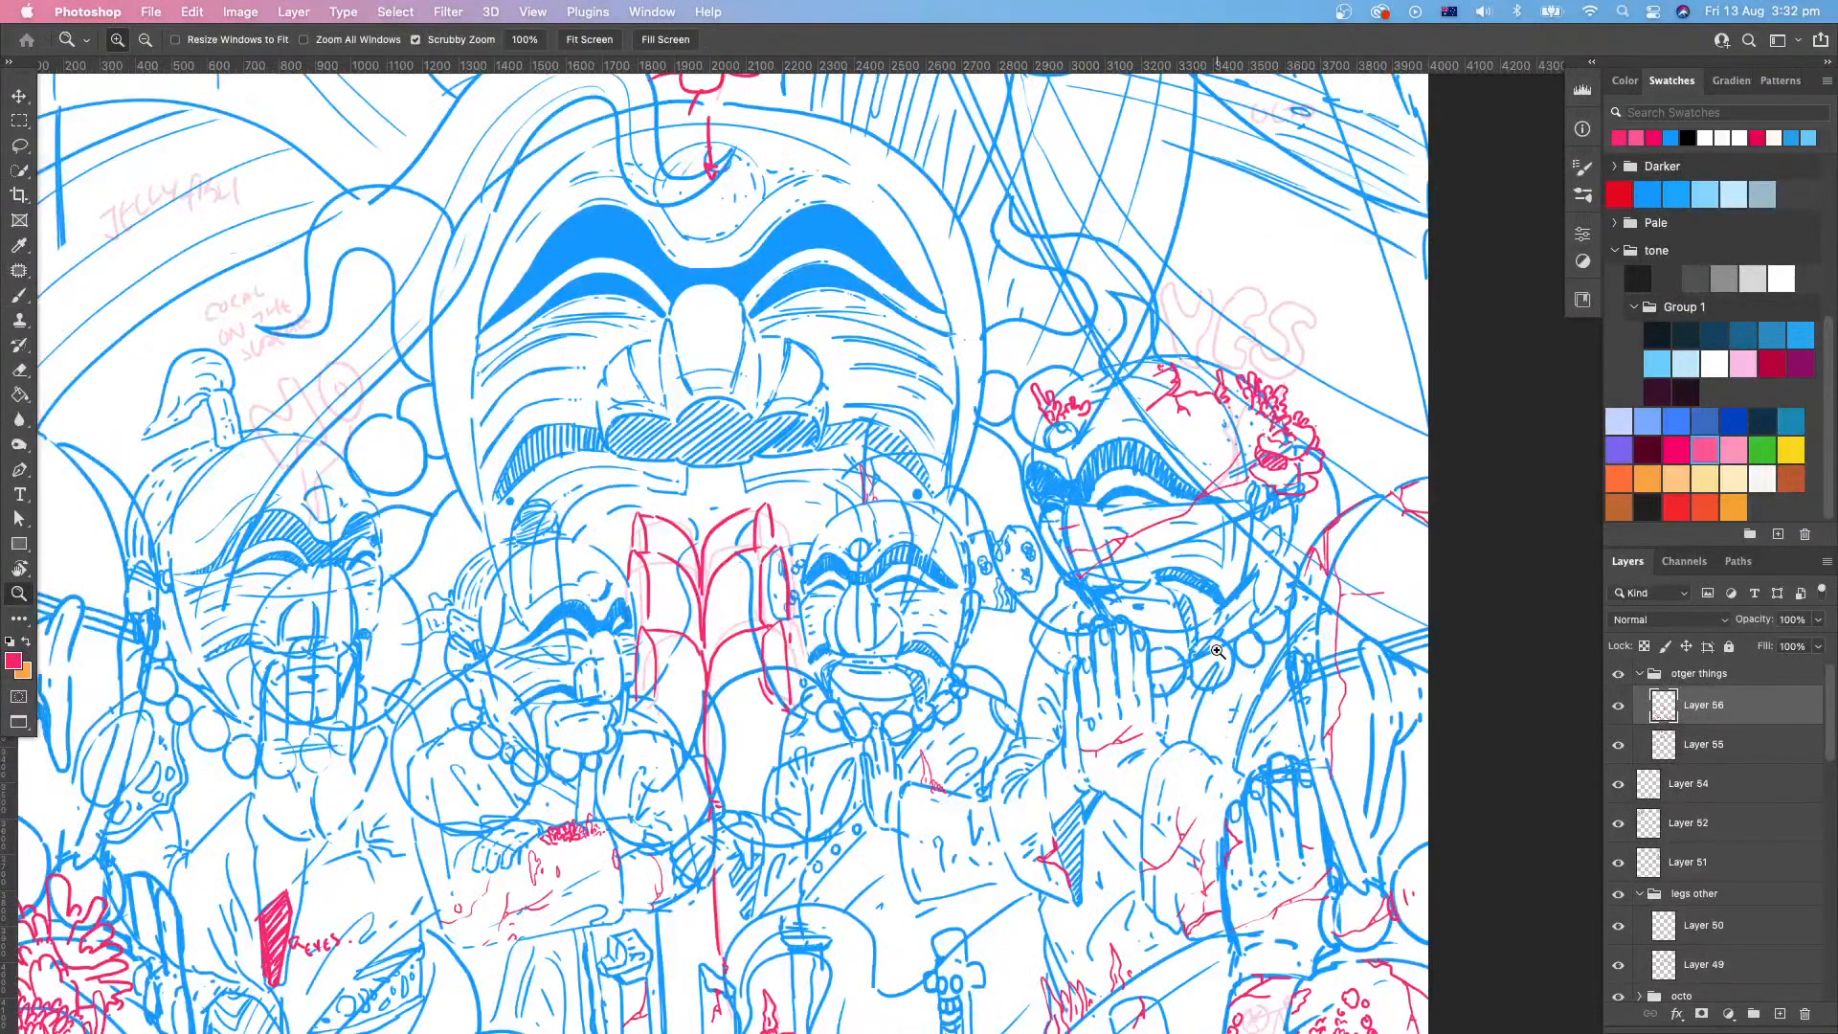
# Step: Add small pink coral growths to the broken central post and the top of the carved post beside it
pyautogui.moveTo(1143, 896); pyautogui.dragTo(1194, 945)
pyautogui.moveTo(1190, 875); pyautogui.dragTo(1165, 891)
pyautogui.moveTo(1166, 890); pyautogui.dragTo(1167, 635)
pyautogui.moveTo(1015, 735); pyautogui.dragTo(1006, 820)
pyautogui.press('b')
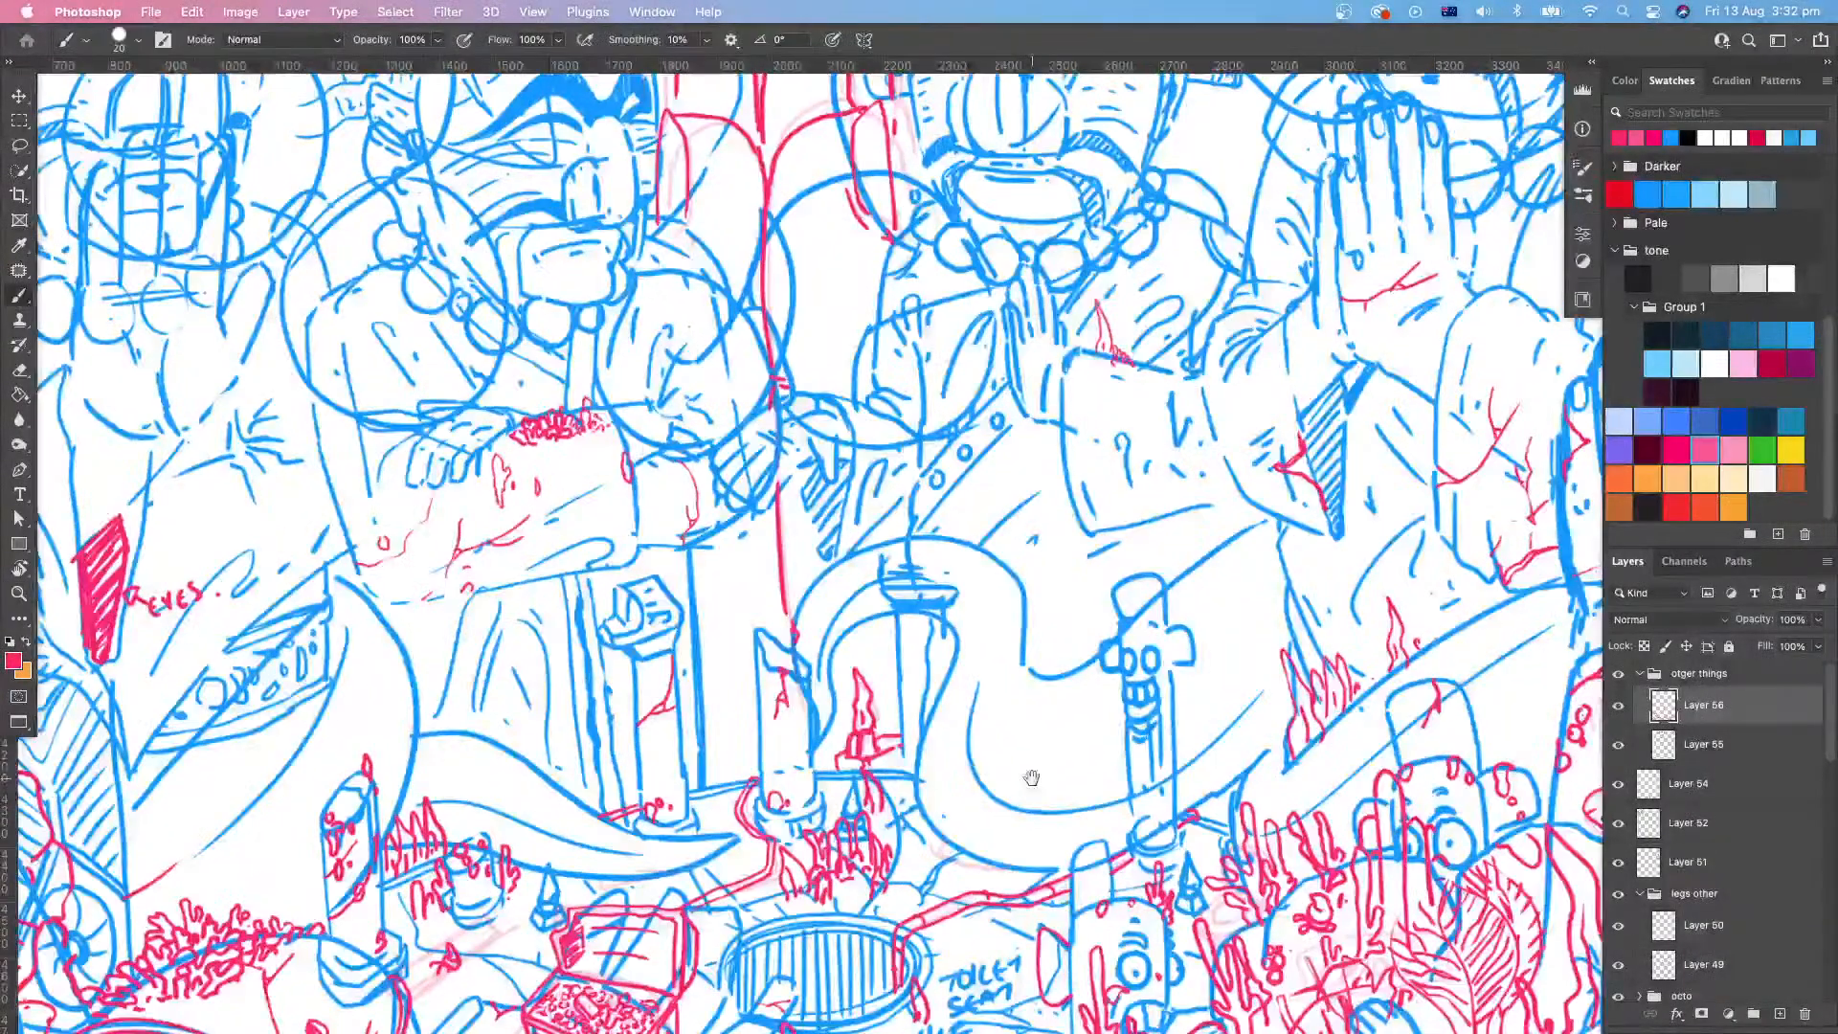
pyautogui.moveTo(725, 766)
pyautogui.mouseDown()
pyautogui.moveTo(763, 812)
pyautogui.moveTo(865, 785)
pyautogui.moveTo(886, 744)
pyautogui.moveTo(898, 768)
pyautogui.moveTo(951, 760)
pyautogui.moveTo(955, 735)
pyautogui.moveTo(936, 760)
pyautogui.mouseUp()
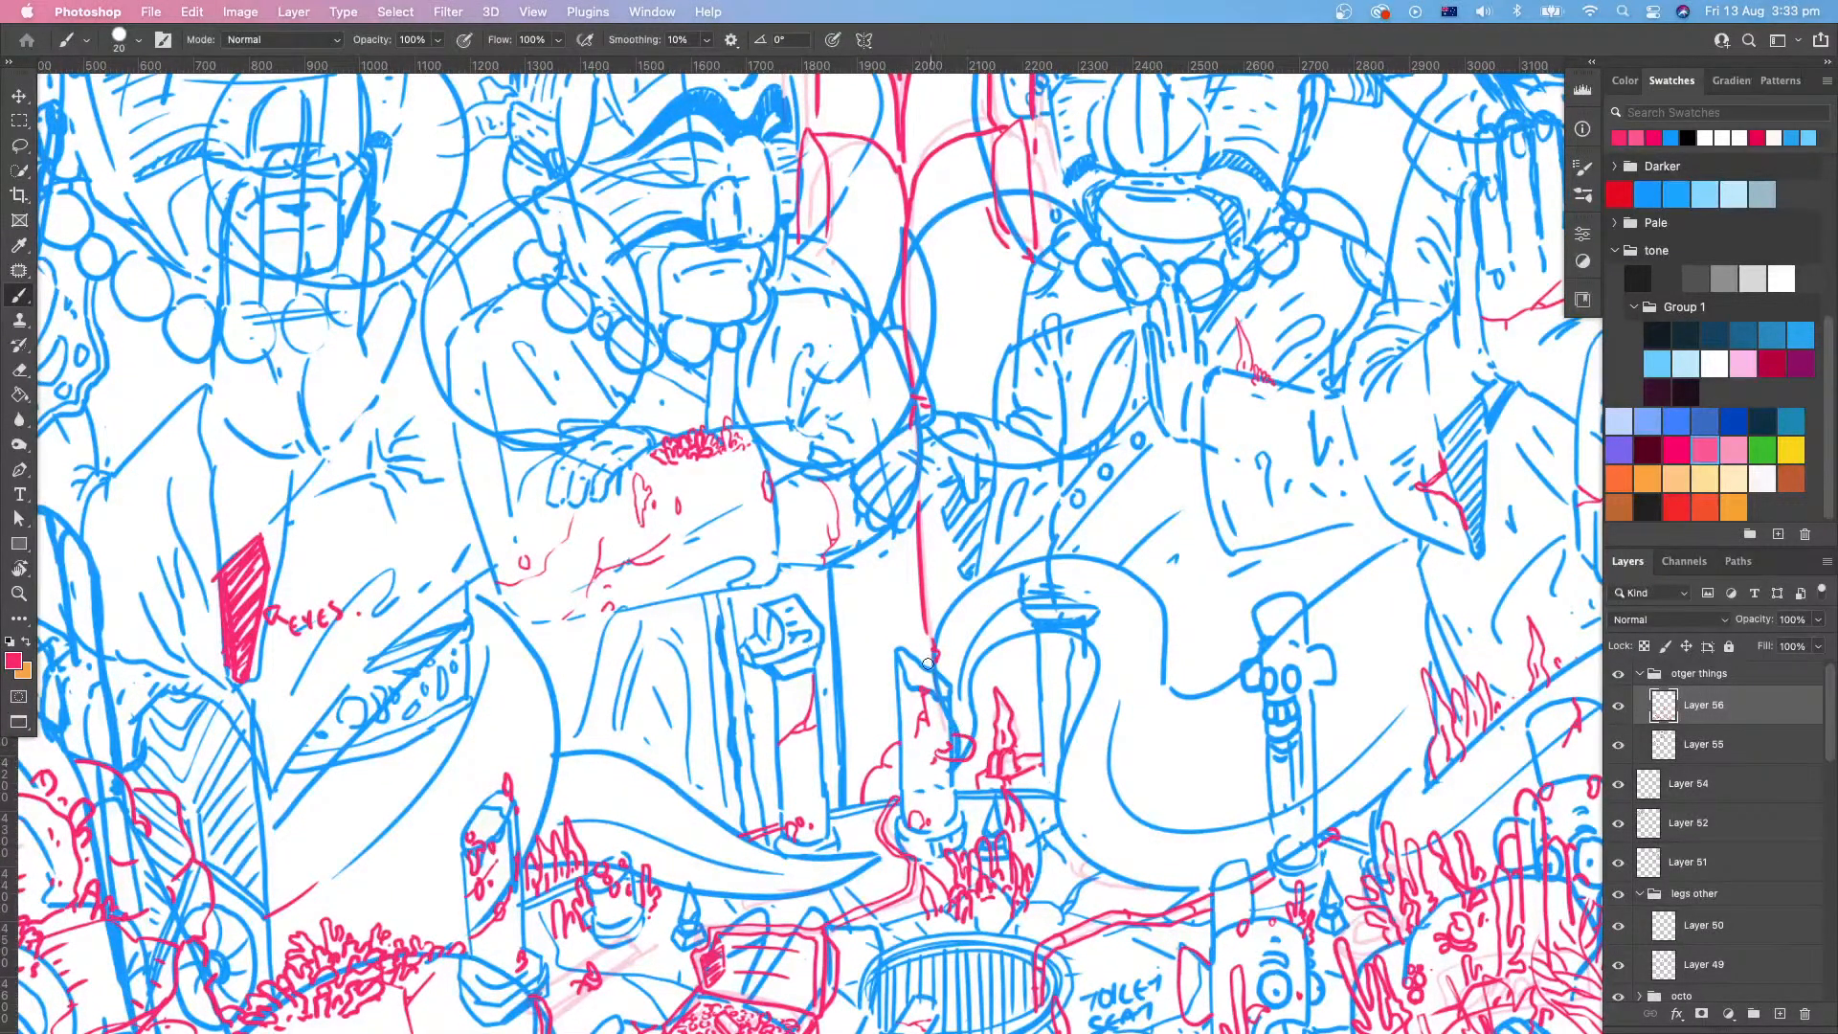
pyautogui.moveTo(927, 664); pyautogui.dragTo(943, 672)
pyautogui.moveTo(800, 607)
pyautogui.mouseDown()
pyautogui.moveTo(801, 584)
pyautogui.moveTo(816, 628)
pyautogui.moveTo(794, 590)
pyautogui.mouseUp()
# Step: Add small pink barnacle shapes beside the head of the skull-carved post
pyautogui.moveTo(1151, 745); pyautogui.dragTo(1075, 820)
pyautogui.moveTo(1237, 734); pyautogui.dragTo(1236, 738)
pyautogui.moveTo(1243, 743); pyautogui.dragTo(1125, 839)
pyautogui.moveTo(1256, 796); pyautogui.dragTo(1213, 800)
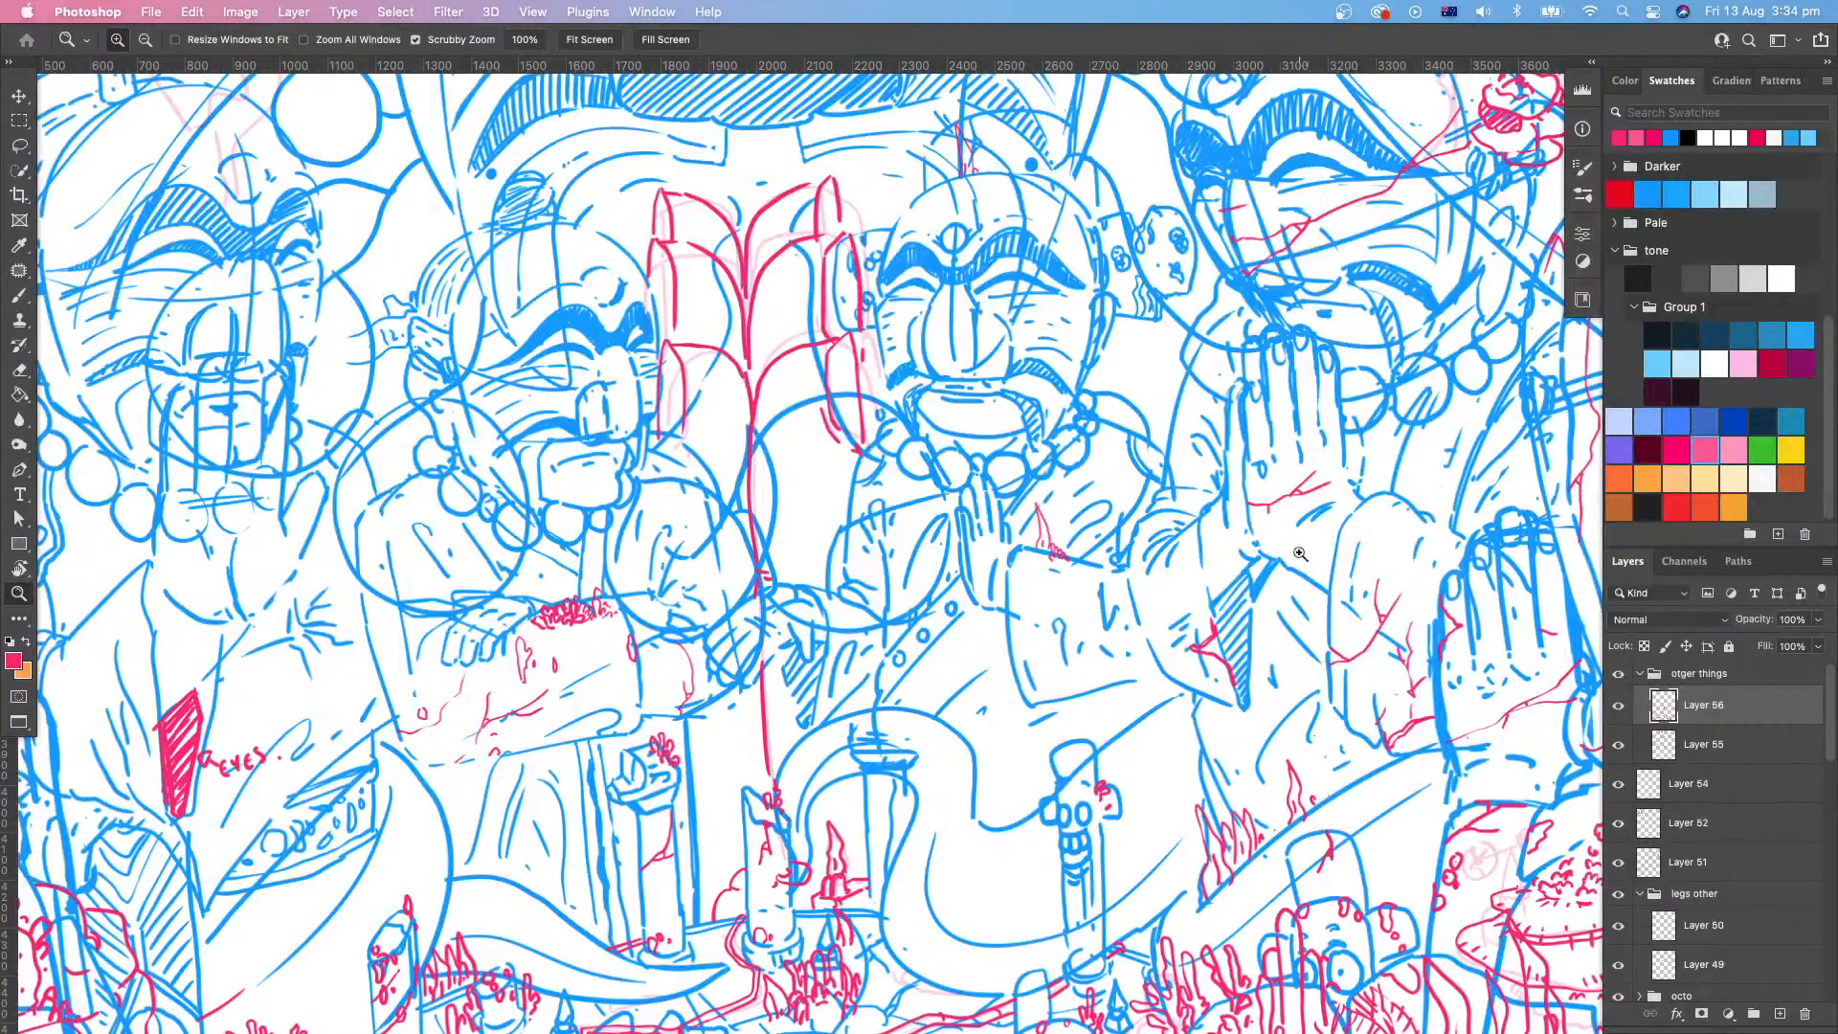
# Step: Show all open windows to reach the black-and-white reference drawing
pyautogui.hotkey('ctrl', 'Up')
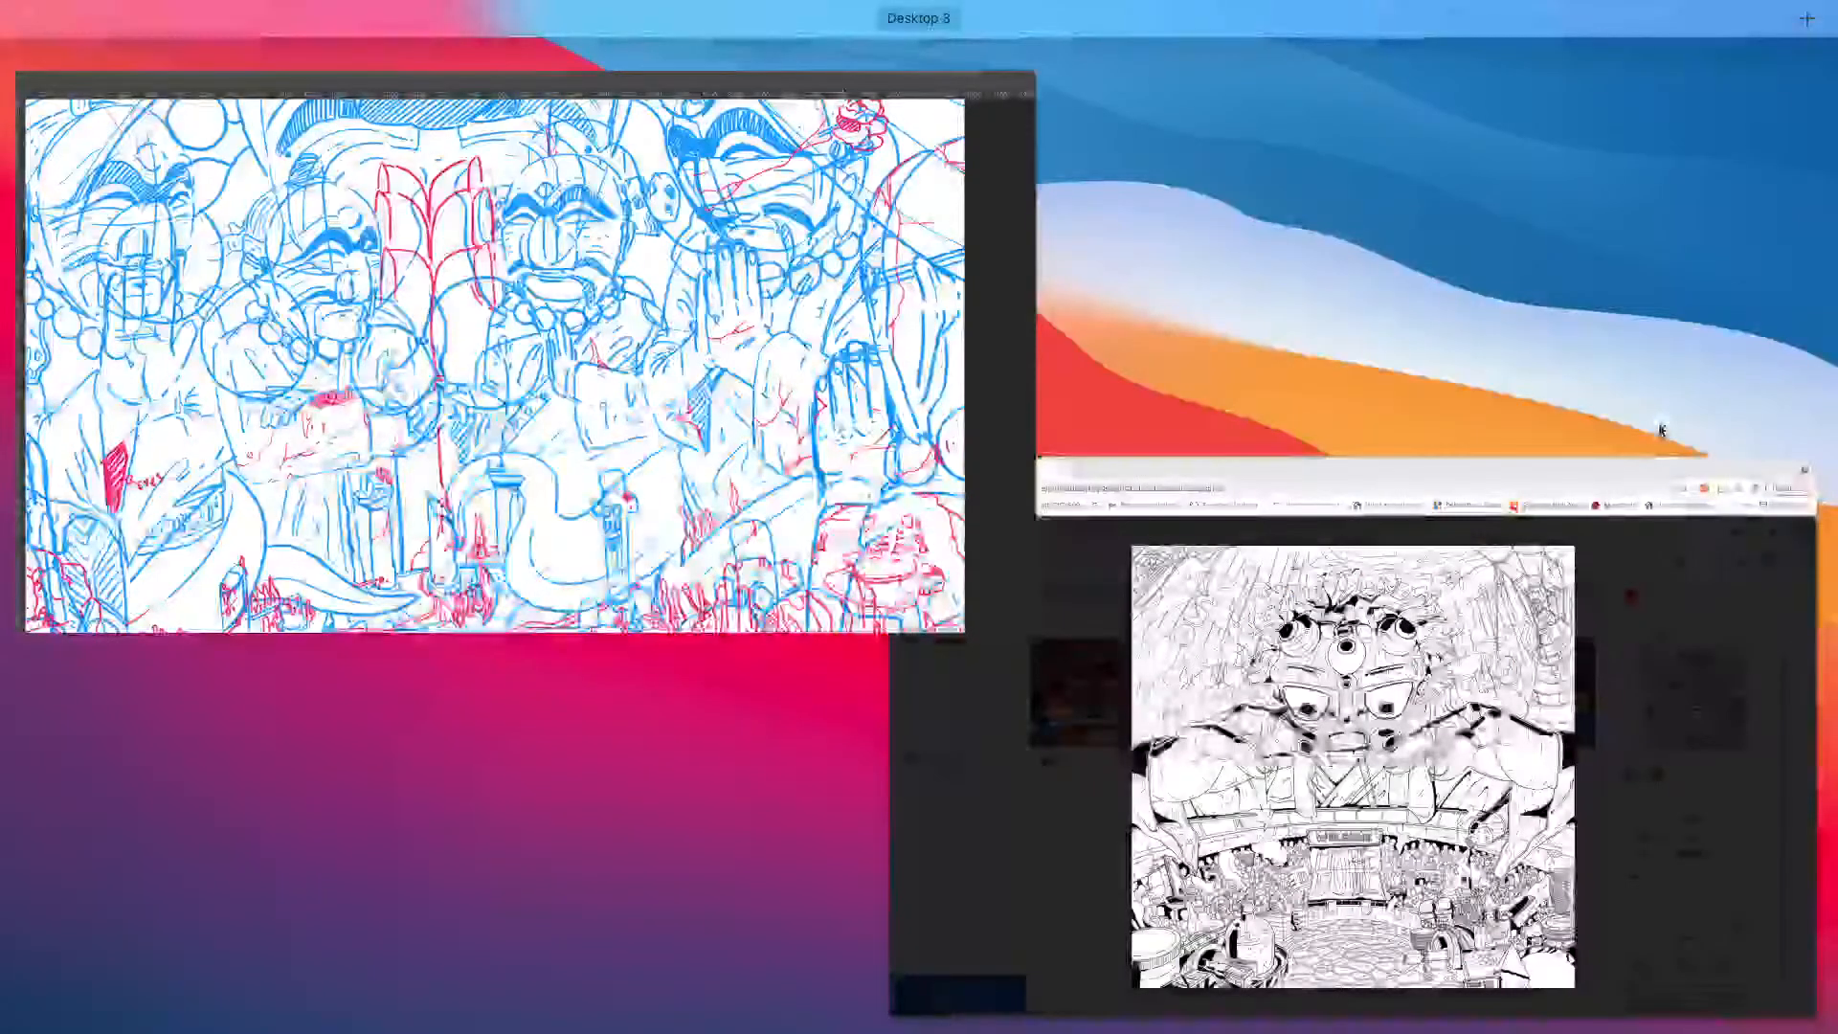